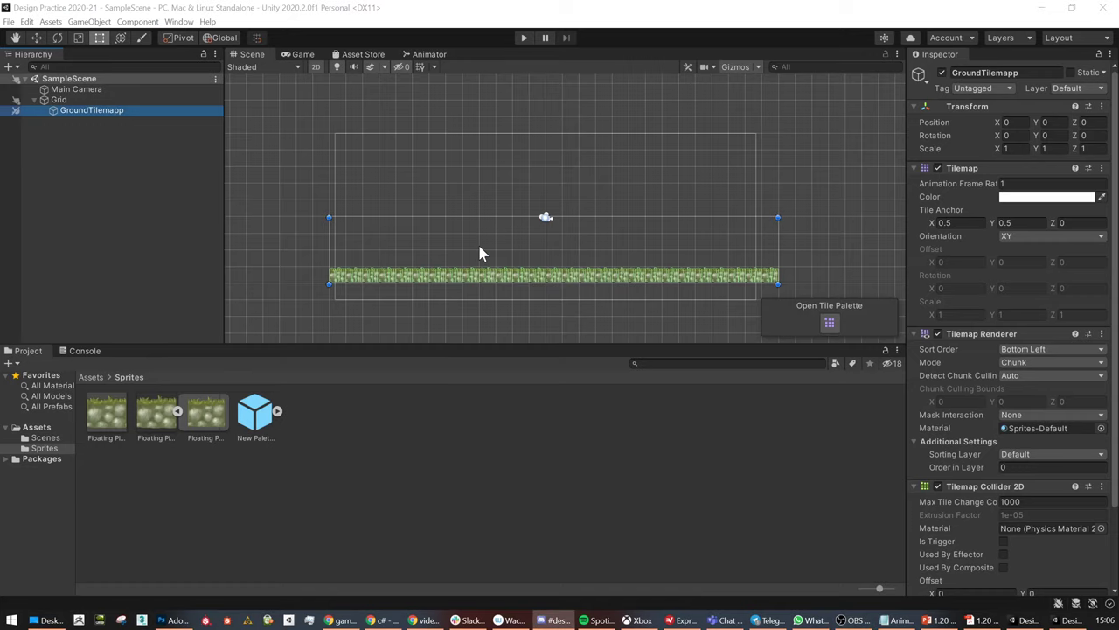
pyautogui.scroll(1, 676, 273)
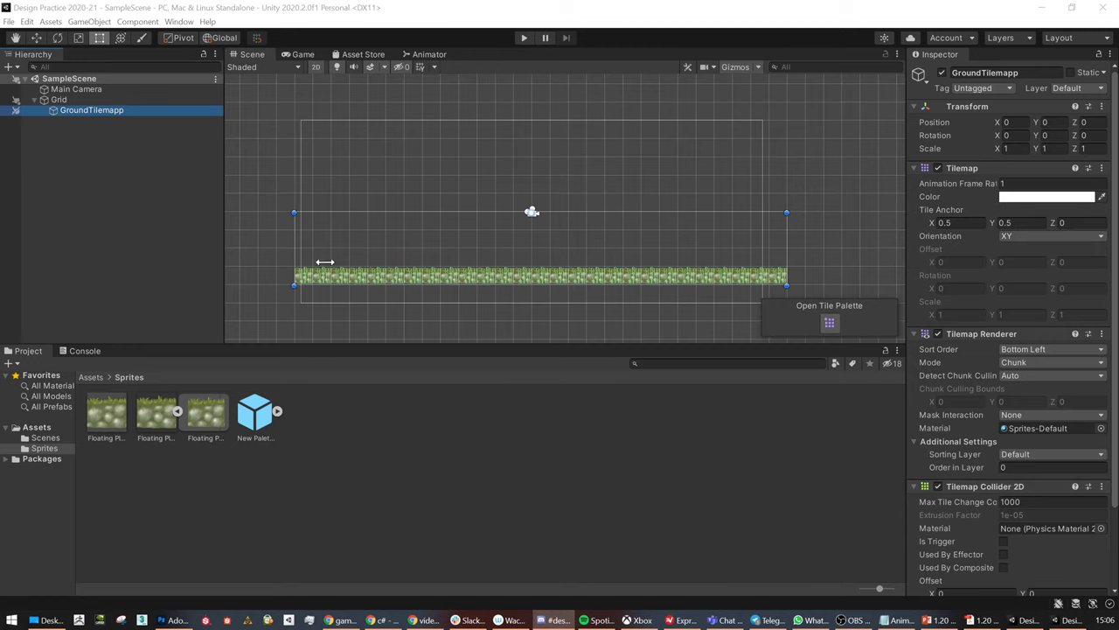
pyautogui.scroll(-1, 438, 265)
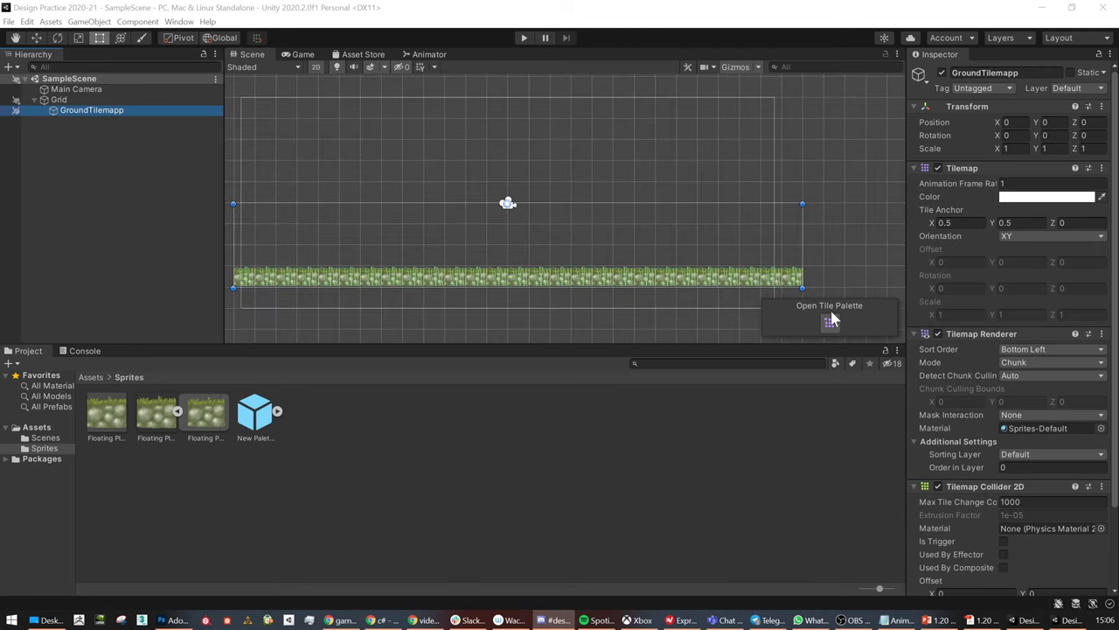
pyautogui.scroll(1, 443, 303)
pyautogui.moveTo(443, 303)
pyautogui.mouseDown(button='middle')
pyautogui.moveTo(581, 259)
pyautogui.moveTo(437, 292)
pyautogui.mouseUp(button='middle')
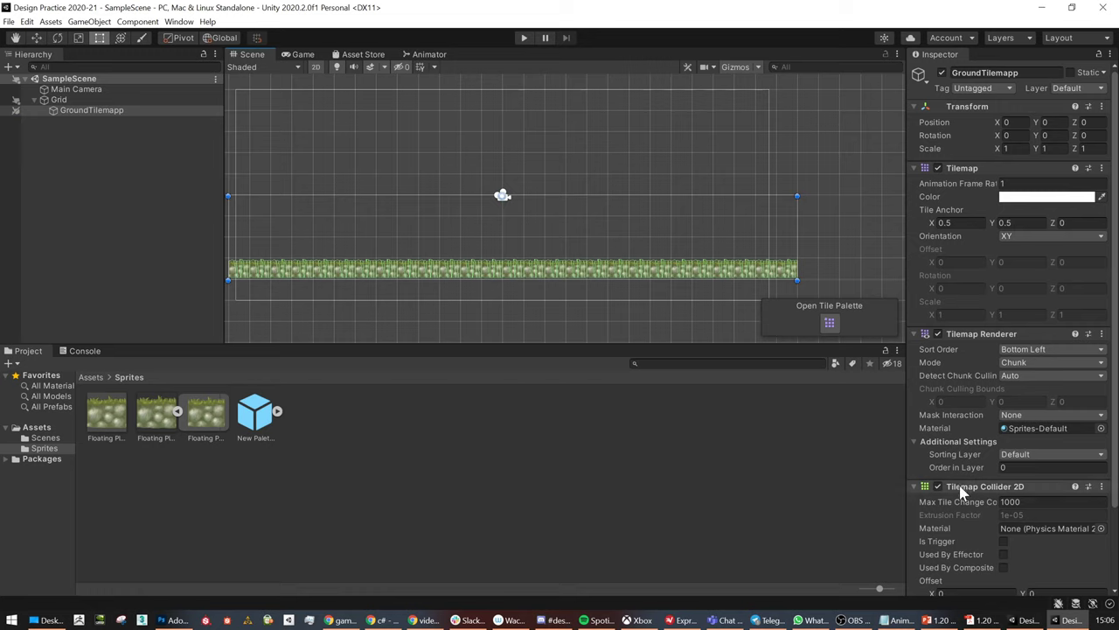
pyautogui.scroll(-3, 966, 485)
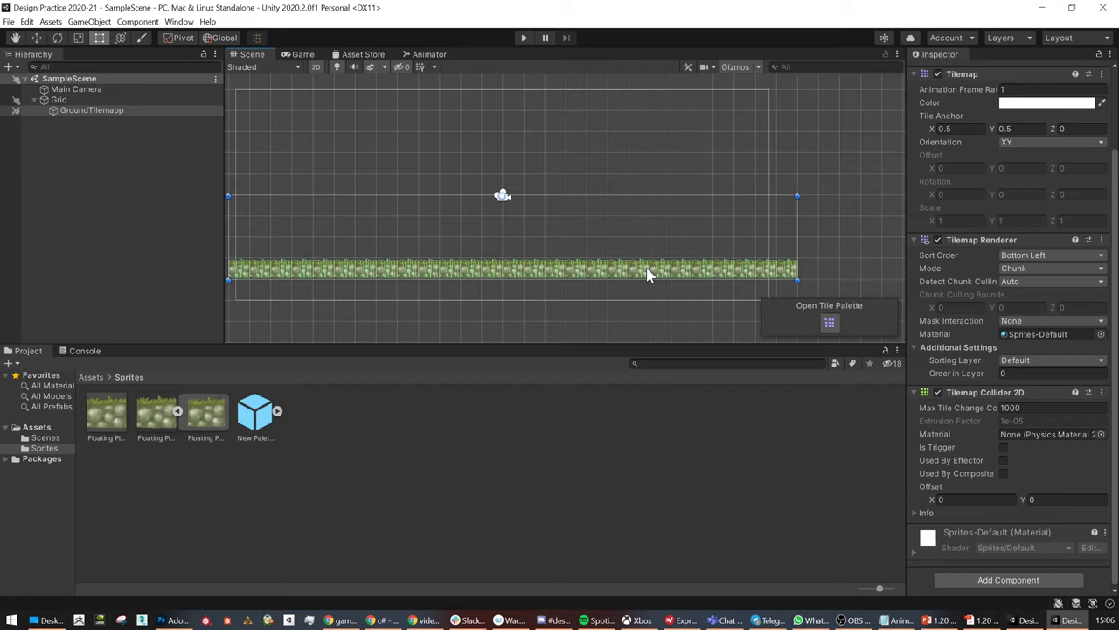
pyautogui.click(171, 159)
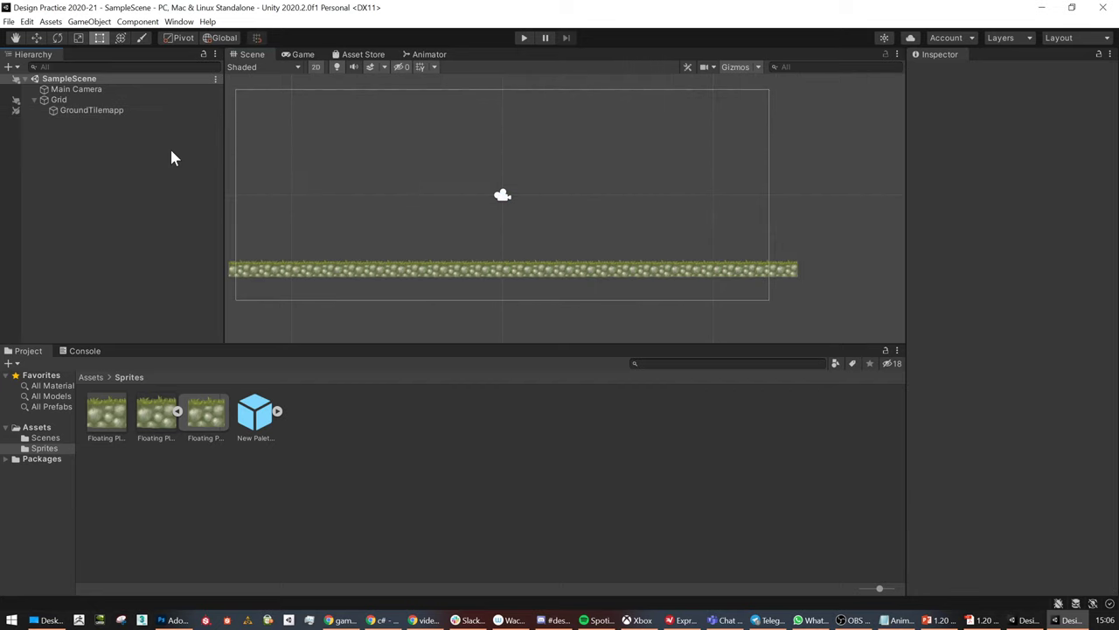
# Delete the GroundTilemapp object from the Grid in SampleScene
pyautogui.click(76, 111)
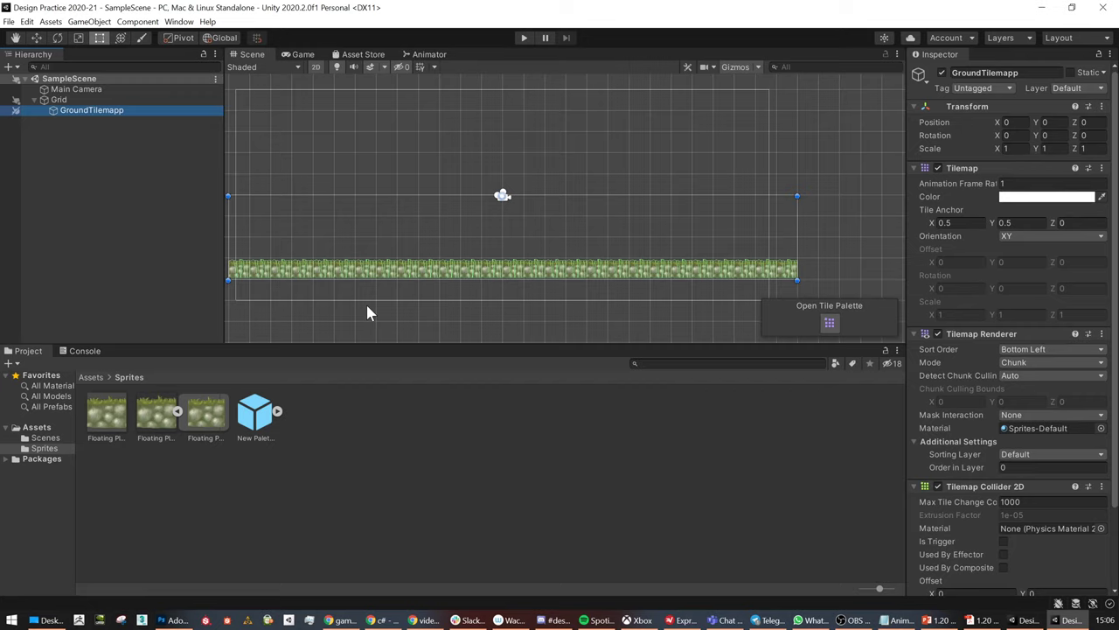
pyautogui.press('Delete')
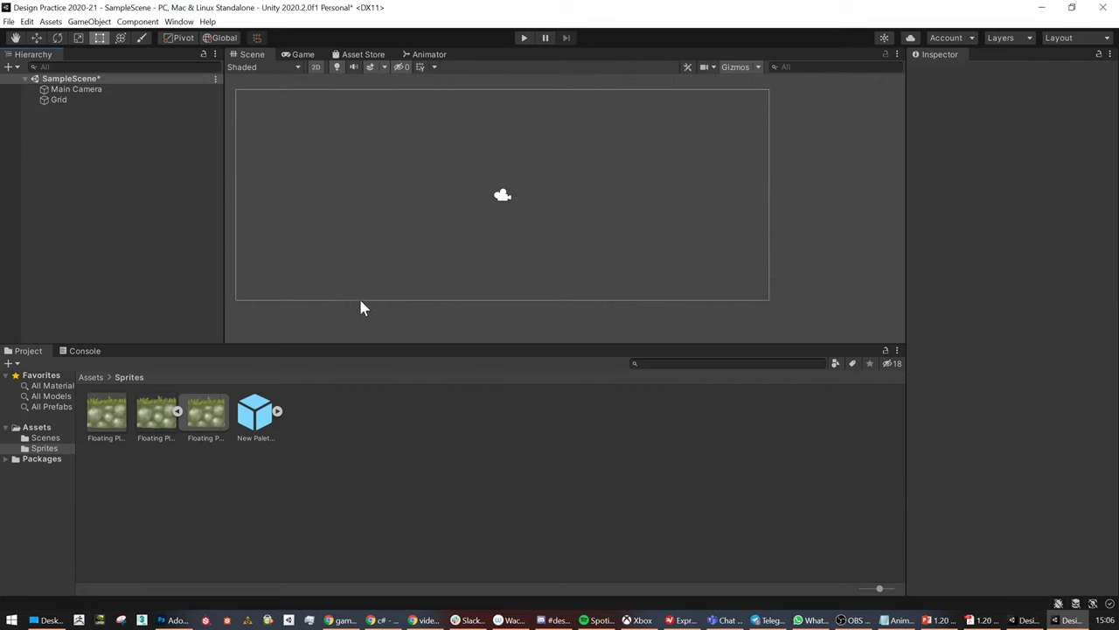
pyautogui.click(59, 100)
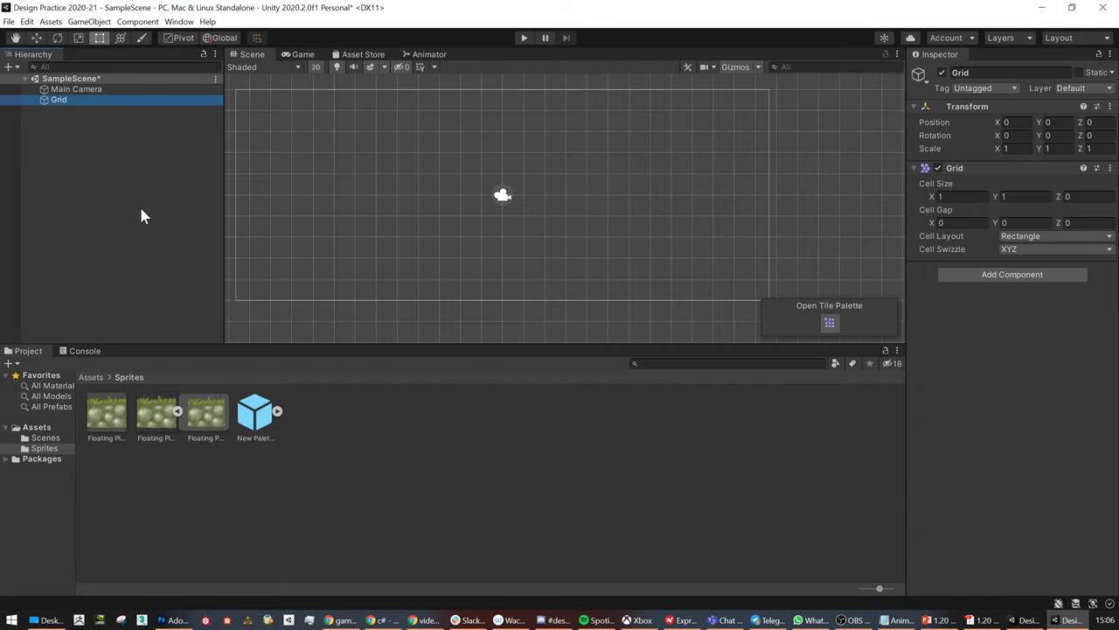
pyautogui.moveTo(458, 213); pyautogui.dragTo(535, 226, button='middle')
pyautogui.click(114, 186)
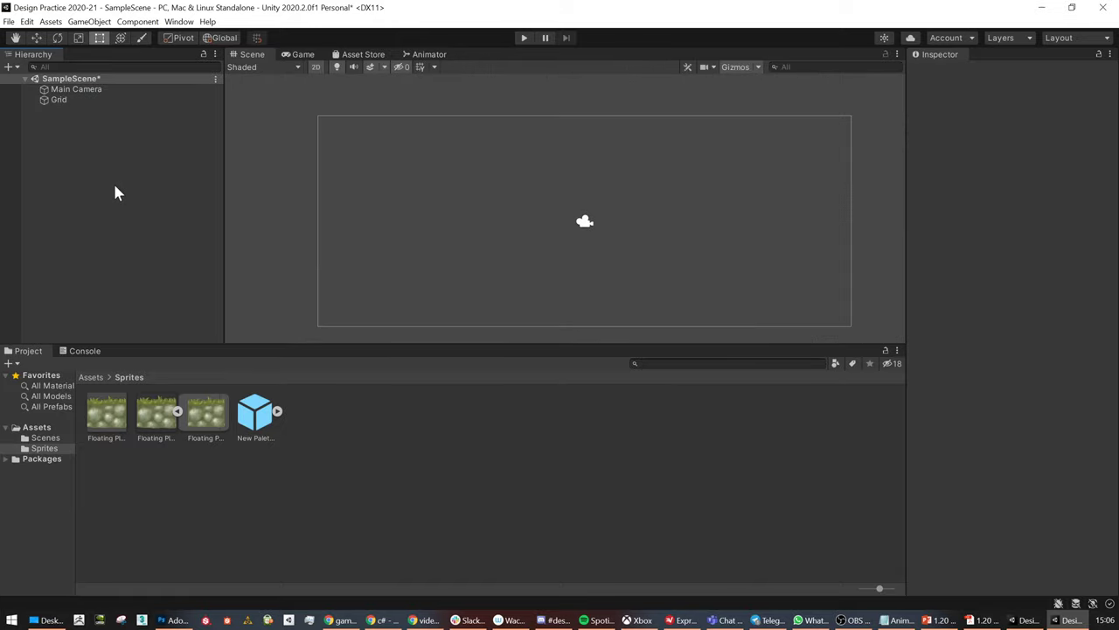
# Delete the Floating Platform tile asset and the New Palette prefab from the Sprites folder
pyautogui.scroll(-1, 529, 233)
pyautogui.click(104, 413)
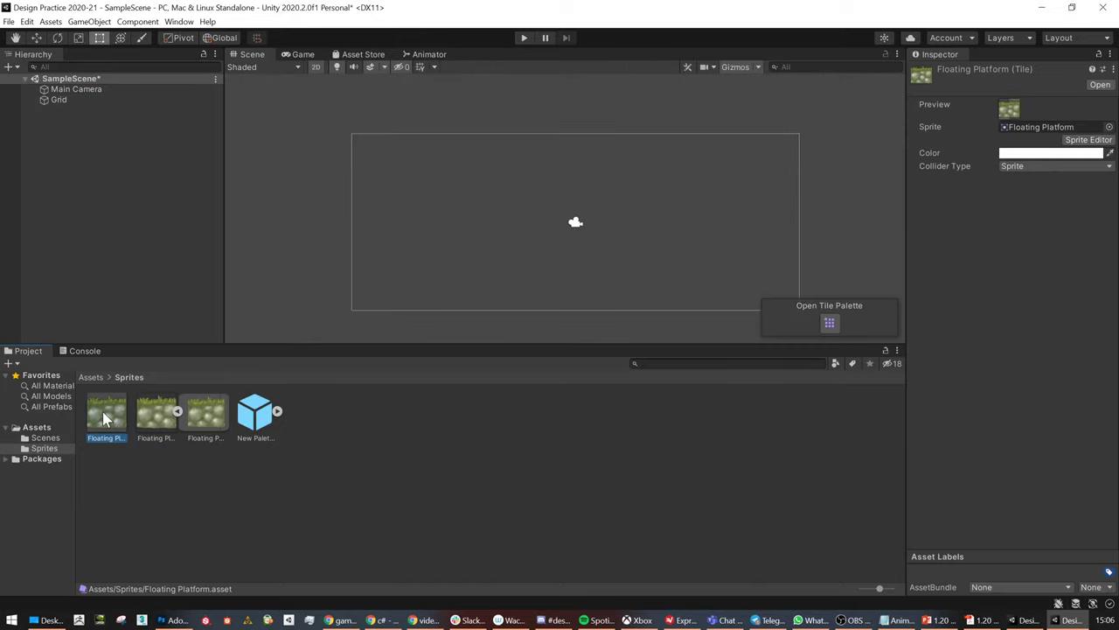
pyautogui.press('Delete')
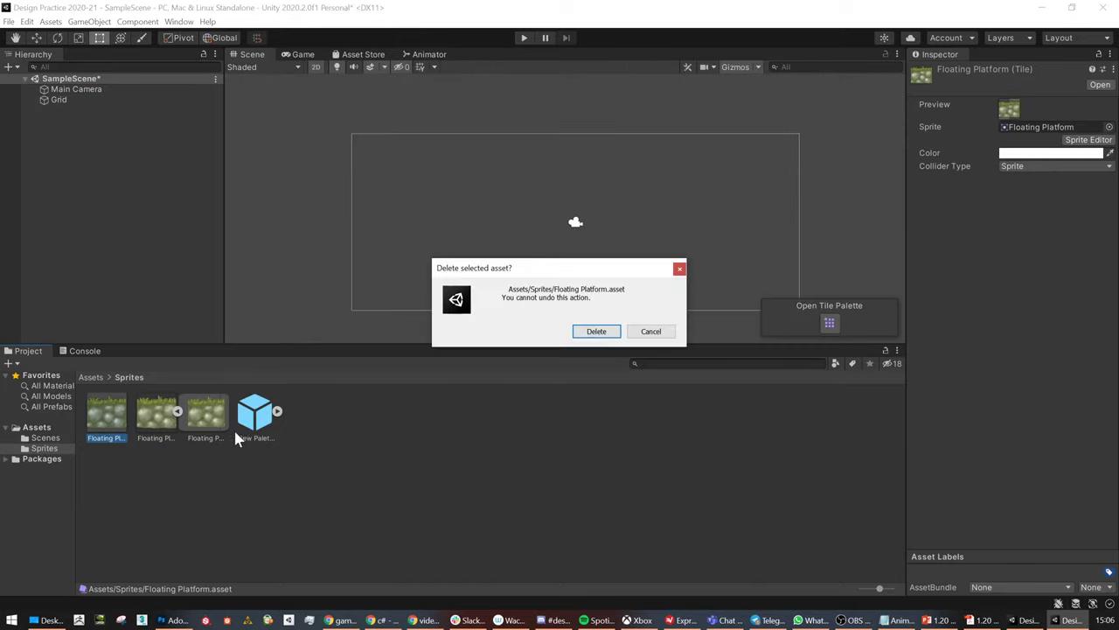
pyautogui.click(582, 332)
pyautogui.click(208, 412)
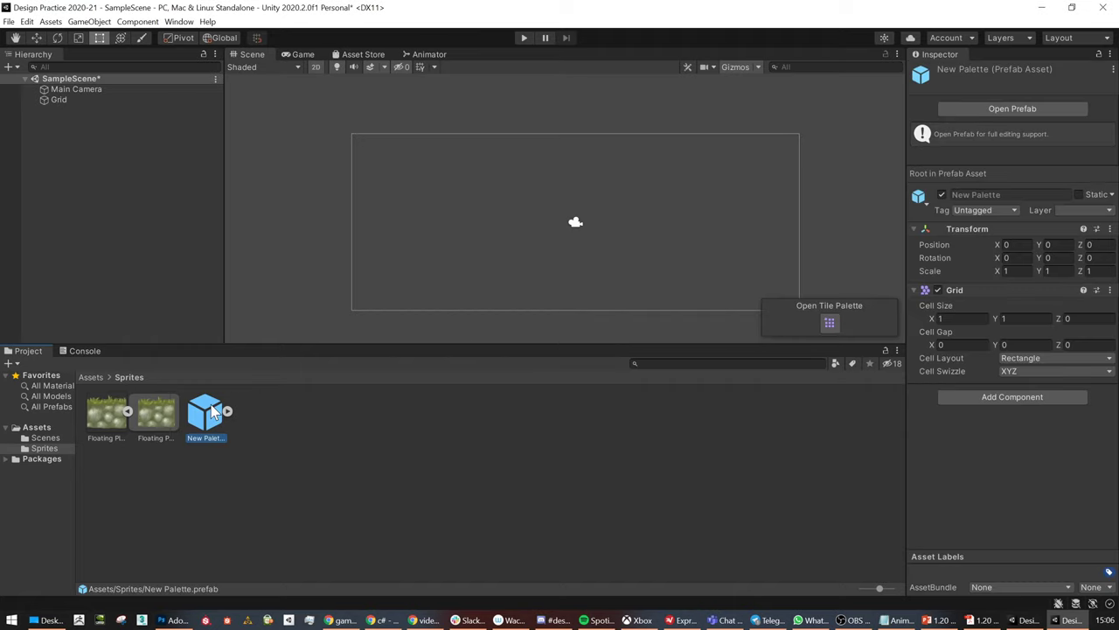
pyautogui.press('Delete')
pyautogui.click(593, 332)
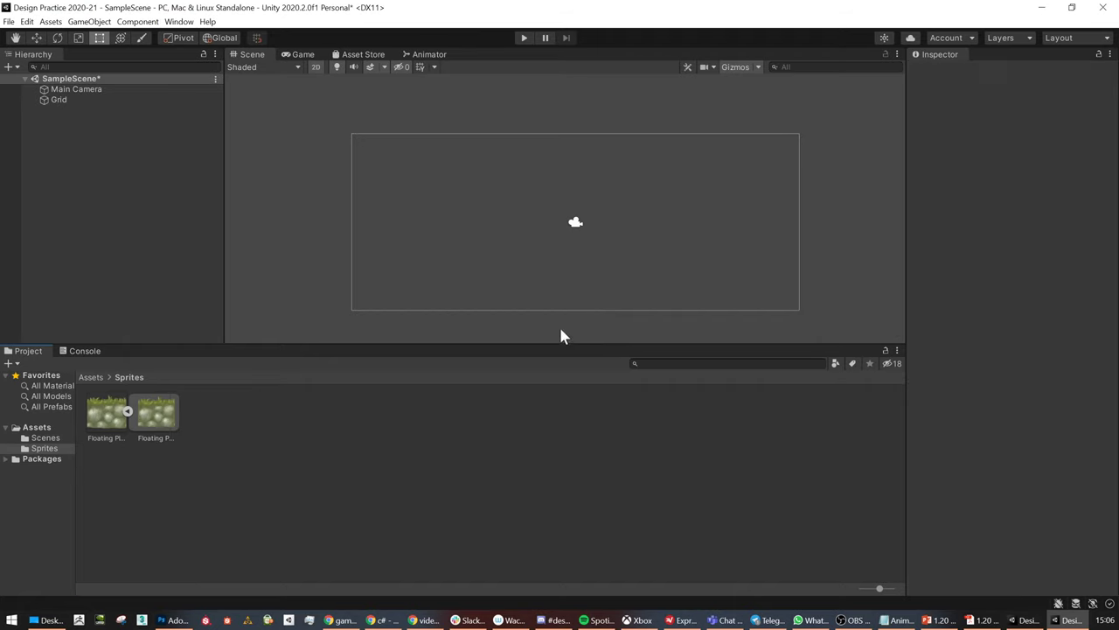
pyautogui.click(56, 99)
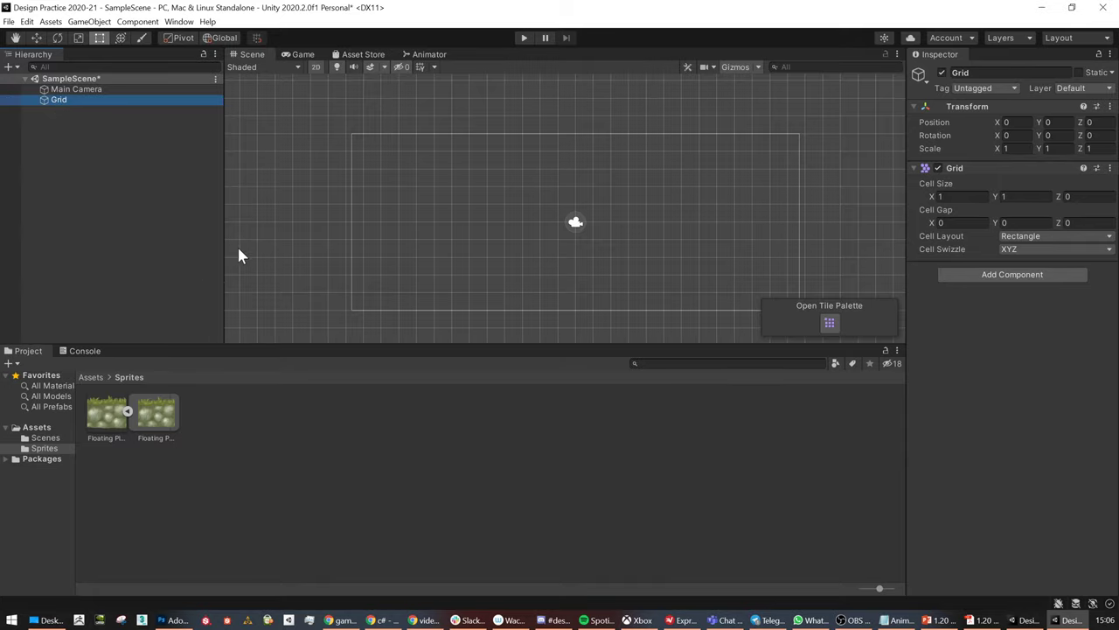
pyautogui.click(120, 289)
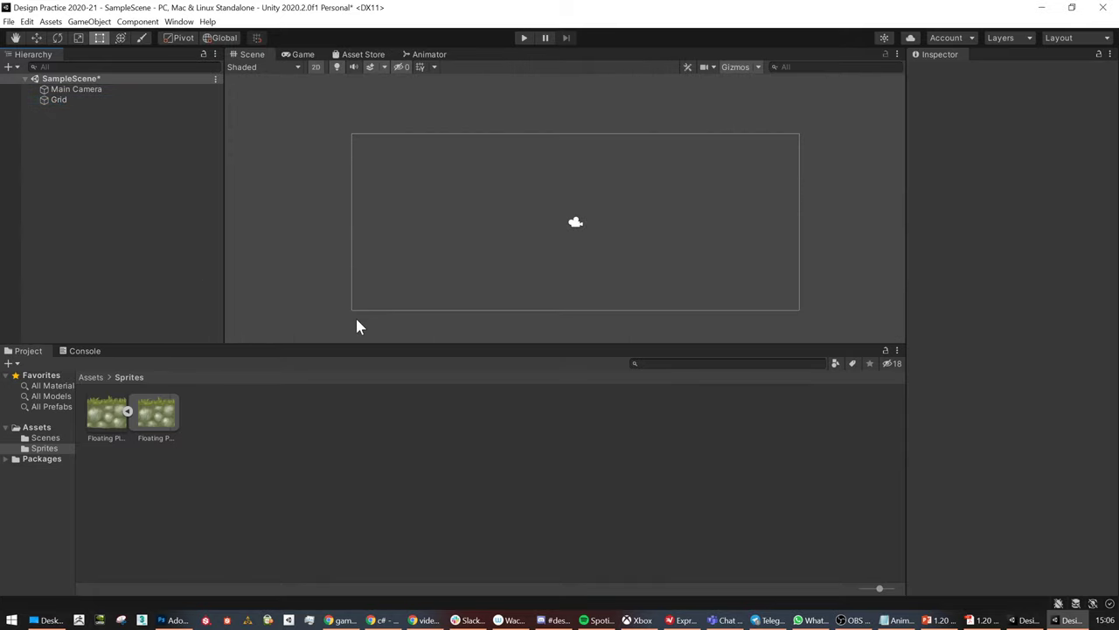
pyautogui.moveTo(614, 227); pyautogui.dragTo(512, 214, button='middle')
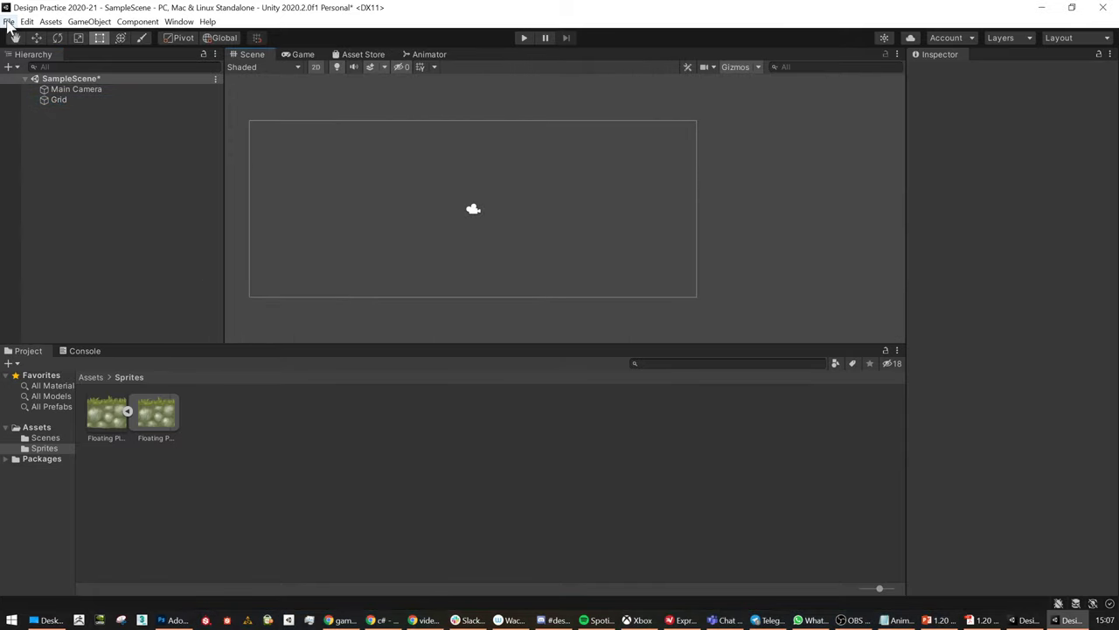
# Create a new scene from the Basic 2D (Built-in) template without saving the changes to SampleScene
pyautogui.click(9, 21)
pyautogui.click(40, 36)
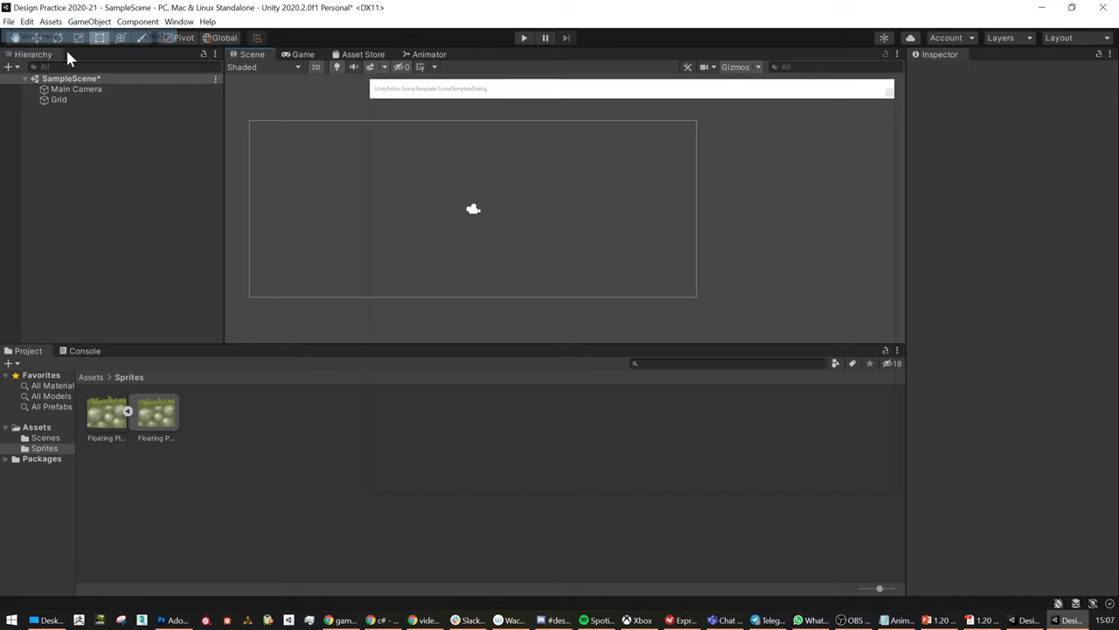
pyautogui.click(520, 153)
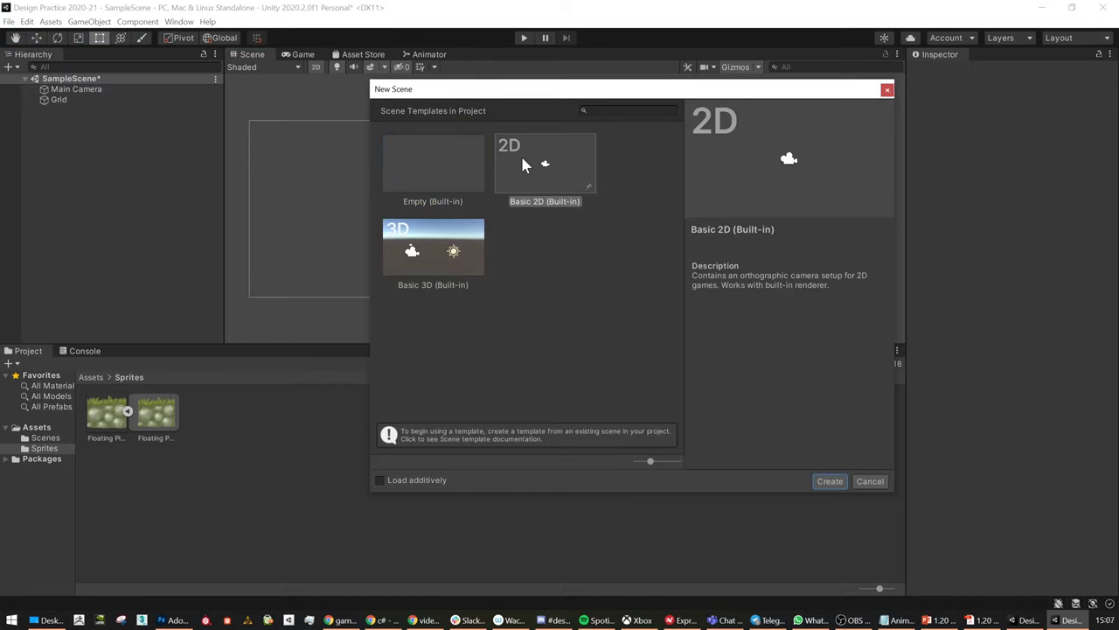
pyautogui.click(822, 480)
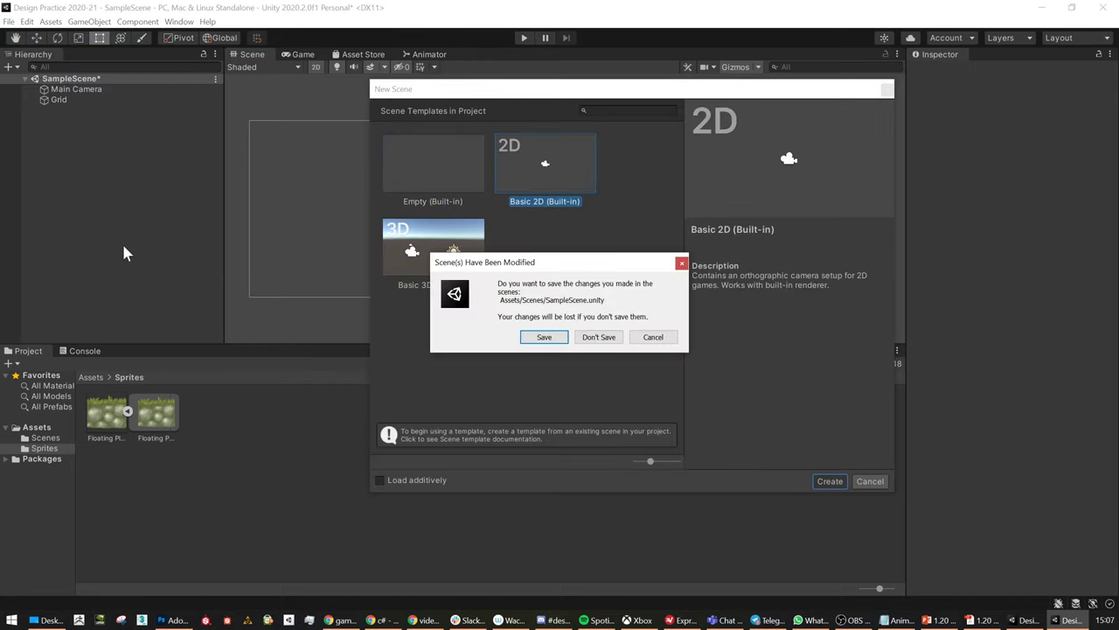
pyautogui.click(599, 338)
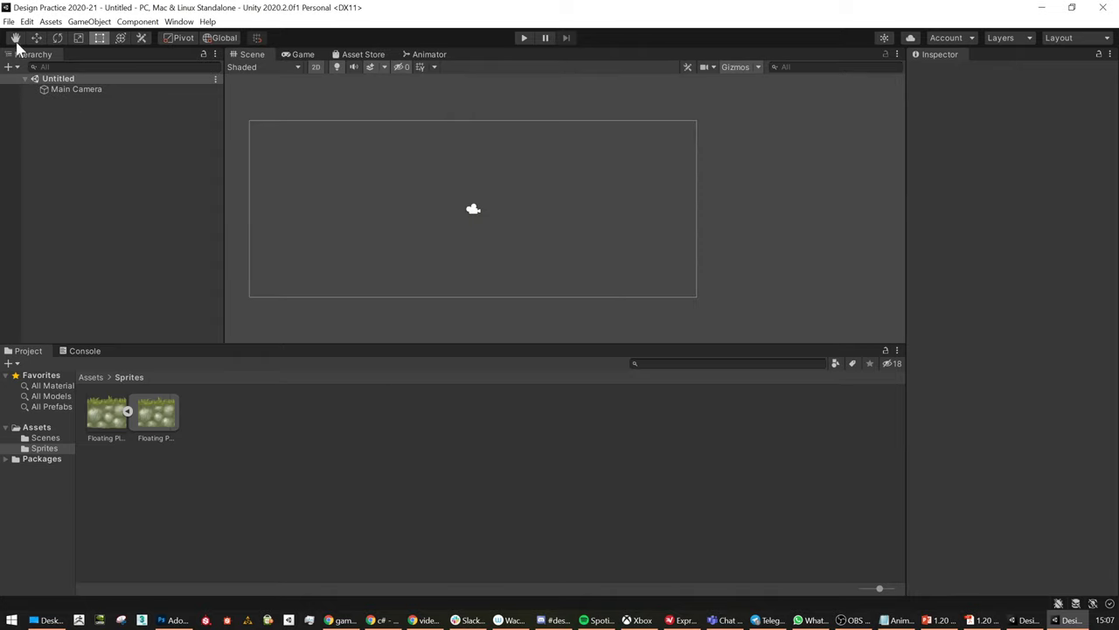
# Open SampleScene from the Scenes folder
pyautogui.click(39, 438)
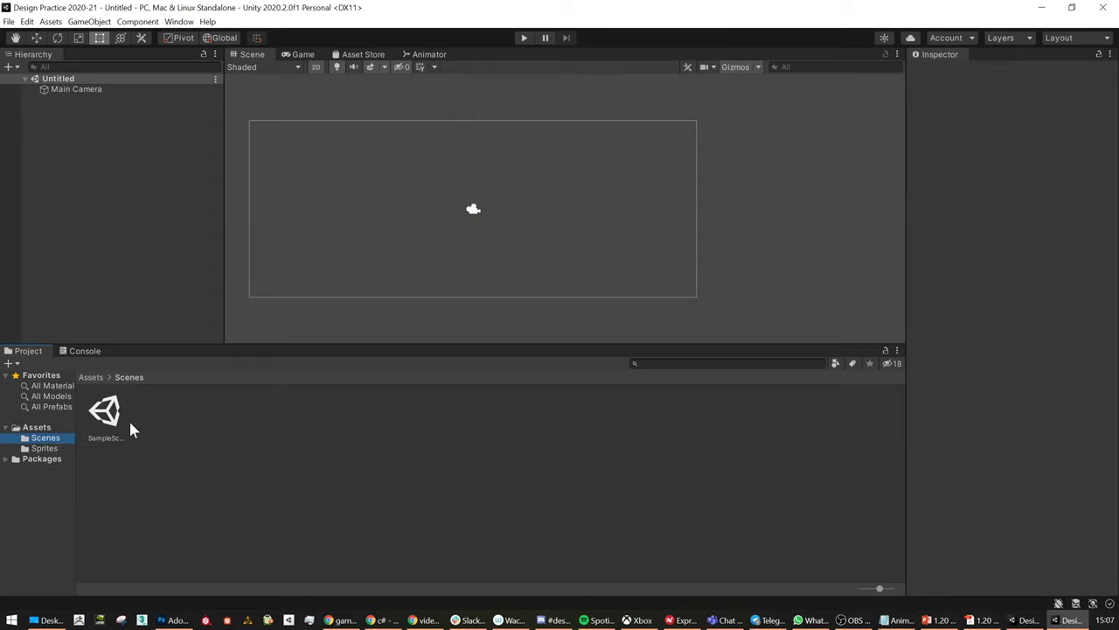
pyautogui.click(103, 421)
pyautogui.doubleClick(105, 420)
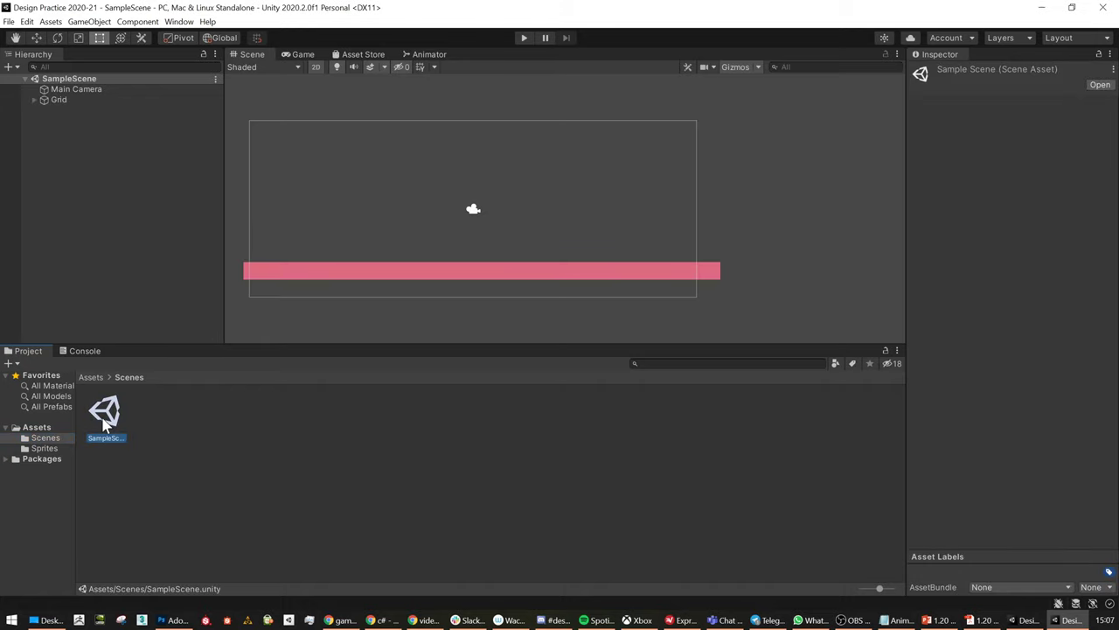
# Delete the Grid object with its tilemap from SampleScene, keeping only the Main Camera
pyautogui.click(61, 100)
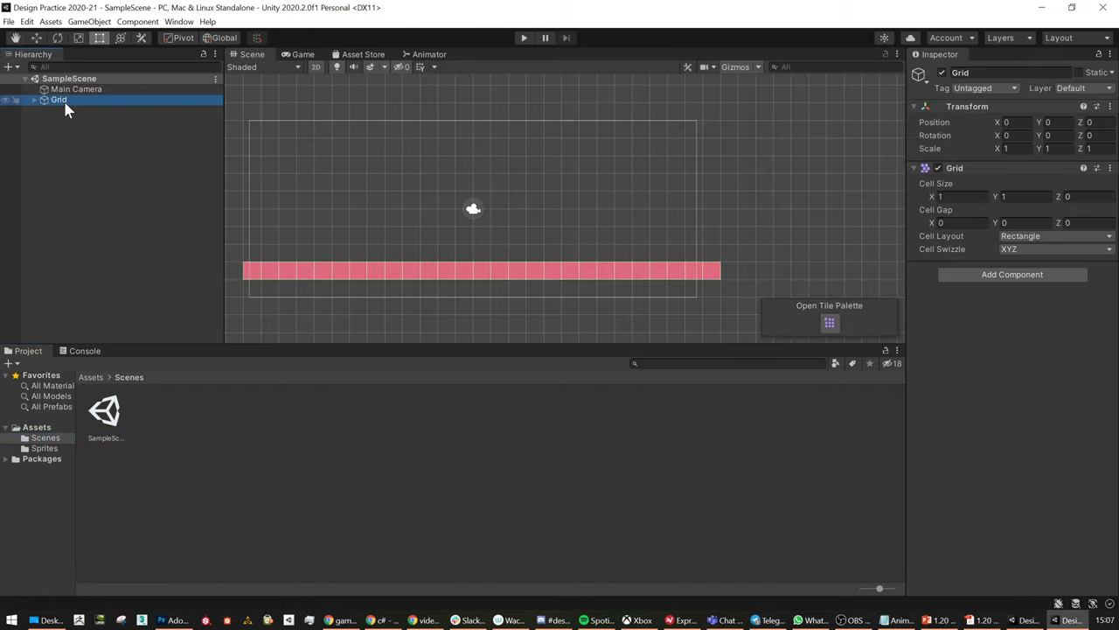
pyautogui.press('Delete')
pyautogui.click(76, 89)
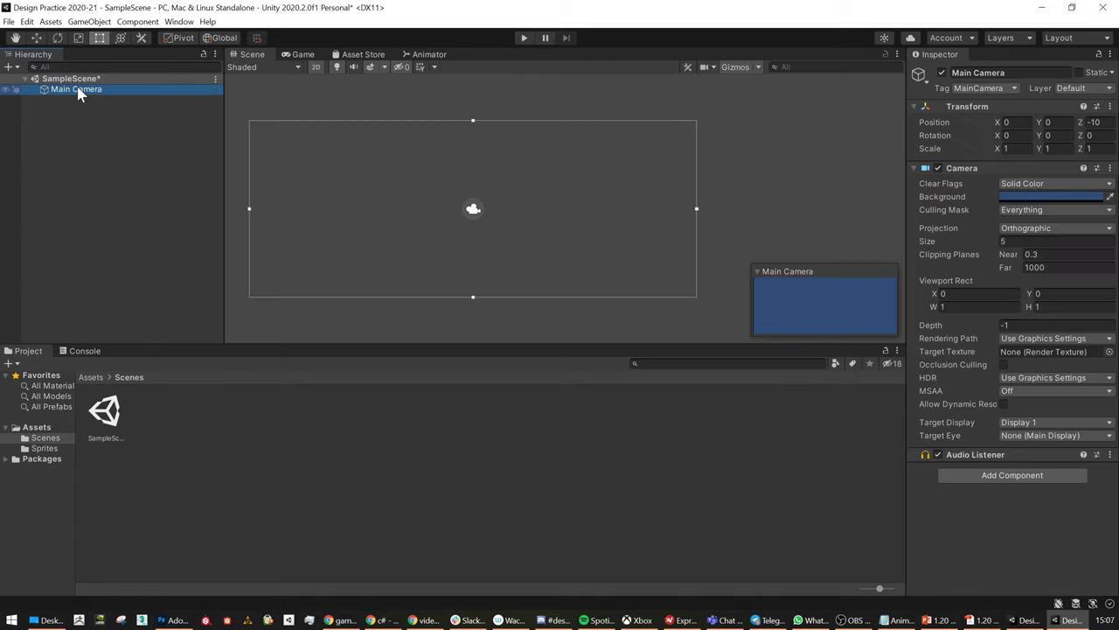
pyautogui.click(401, 181)
pyautogui.moveTo(401, 181); pyautogui.dragTo(445, 185, button='middle')
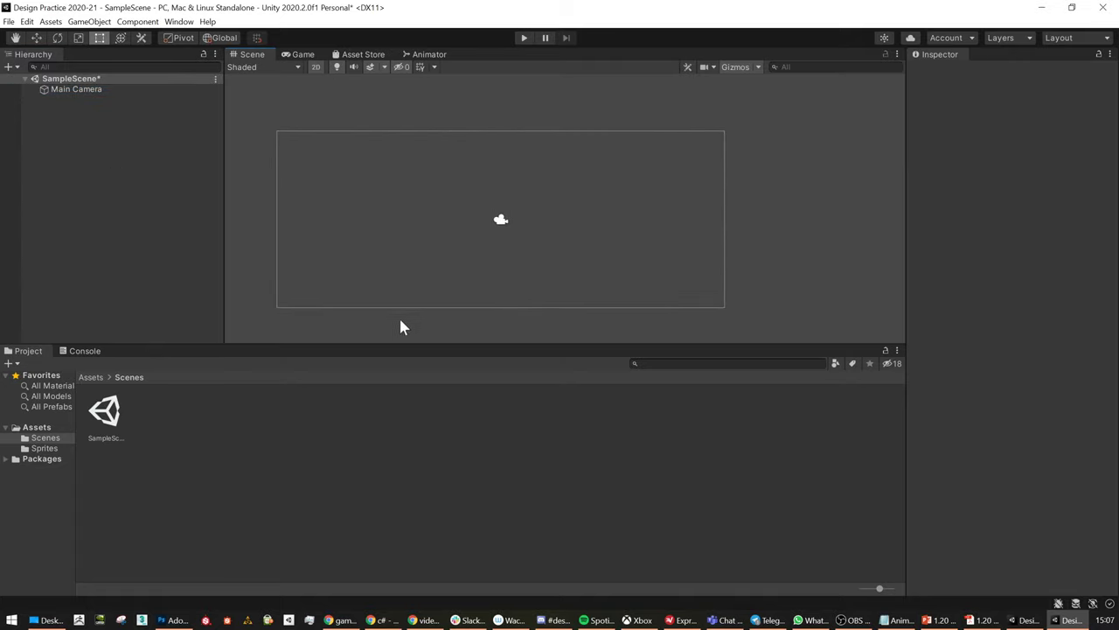
# Enlarge the Scene view by reducing the height of the Project area and the width of the Hierarchy
pyautogui.moveTo(404, 358); pyautogui.dragTo(367, 422)
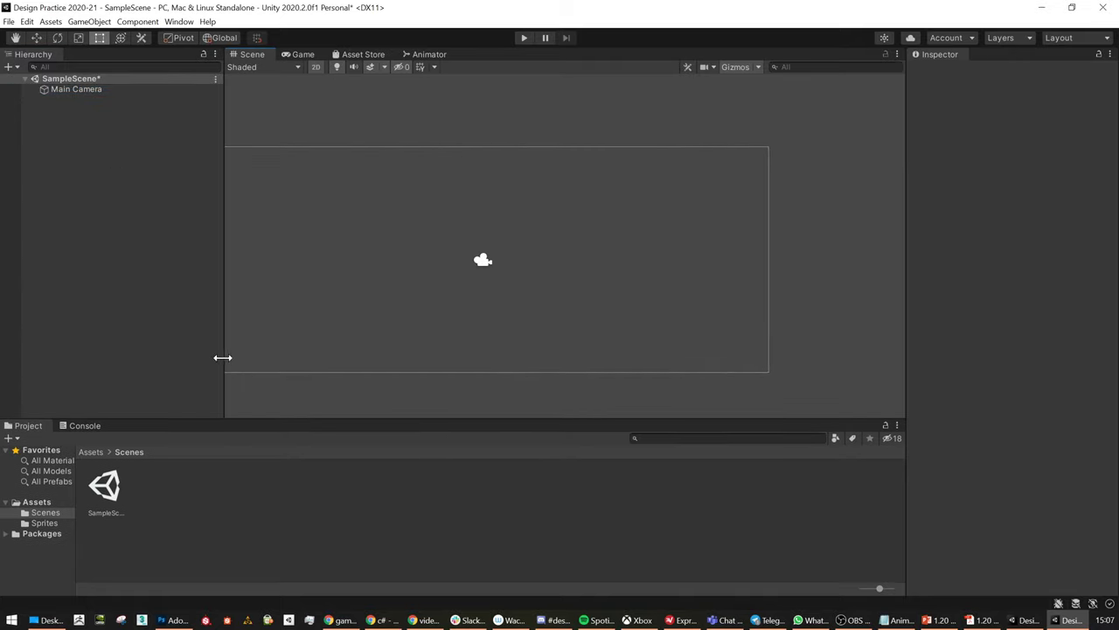
pyautogui.moveTo(222, 357); pyautogui.dragTo(149, 358)
pyautogui.moveTo(350, 317); pyautogui.dragTo(469, 282, button='middle')
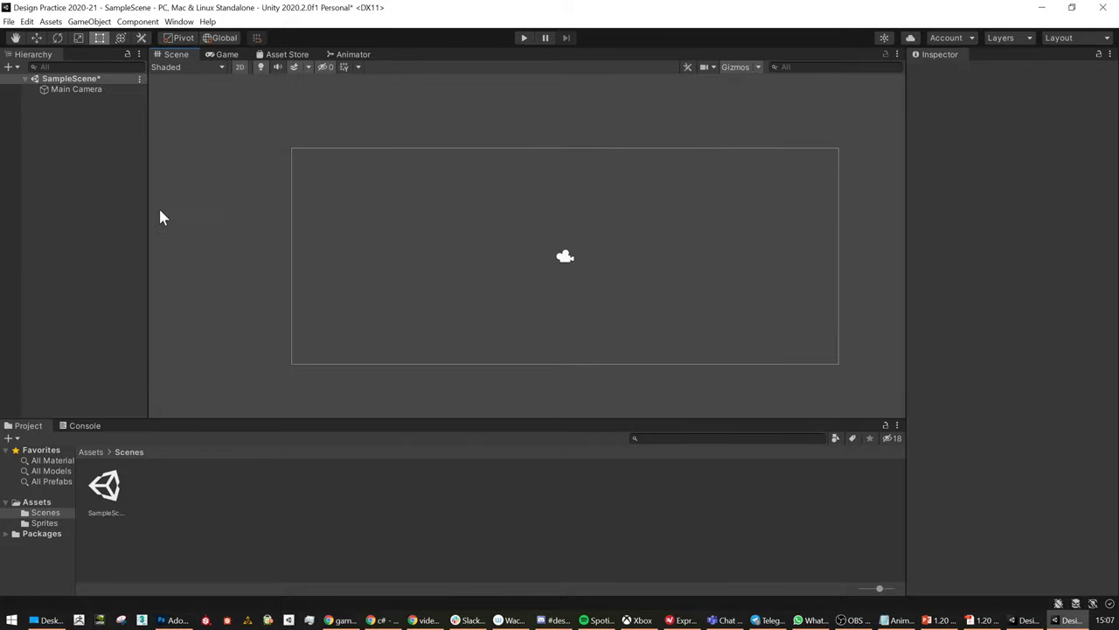
# Switch the Scene view out of 2D mode and back to 2D
pyautogui.click(239, 67)
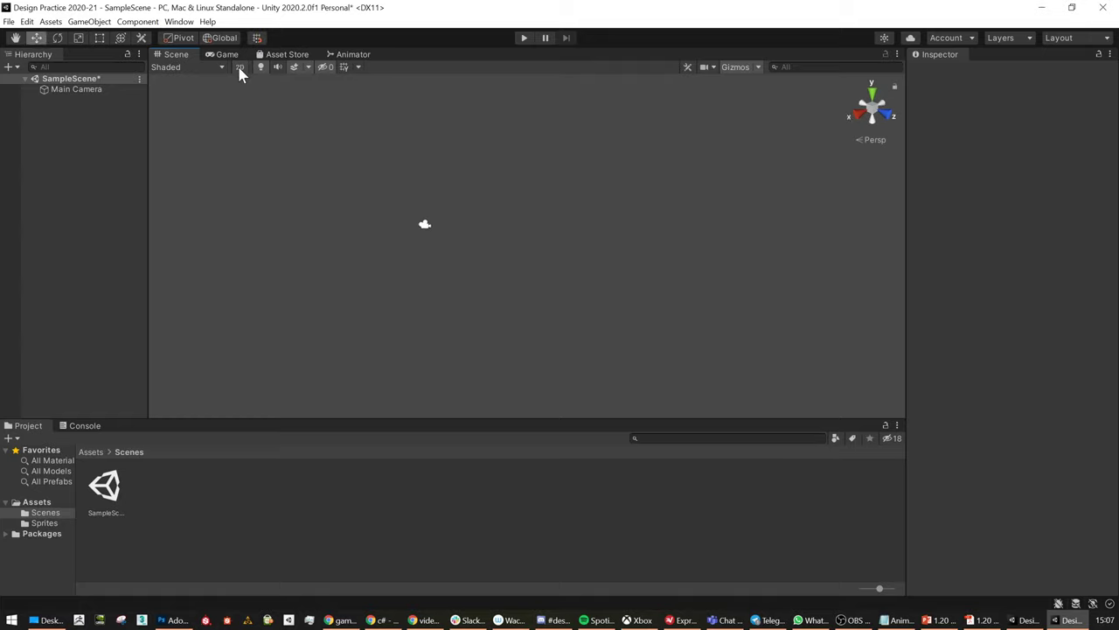
pyautogui.click(239, 67)
pyautogui.moveTo(599, 262); pyautogui.dragTo(482, 267, button='middle')
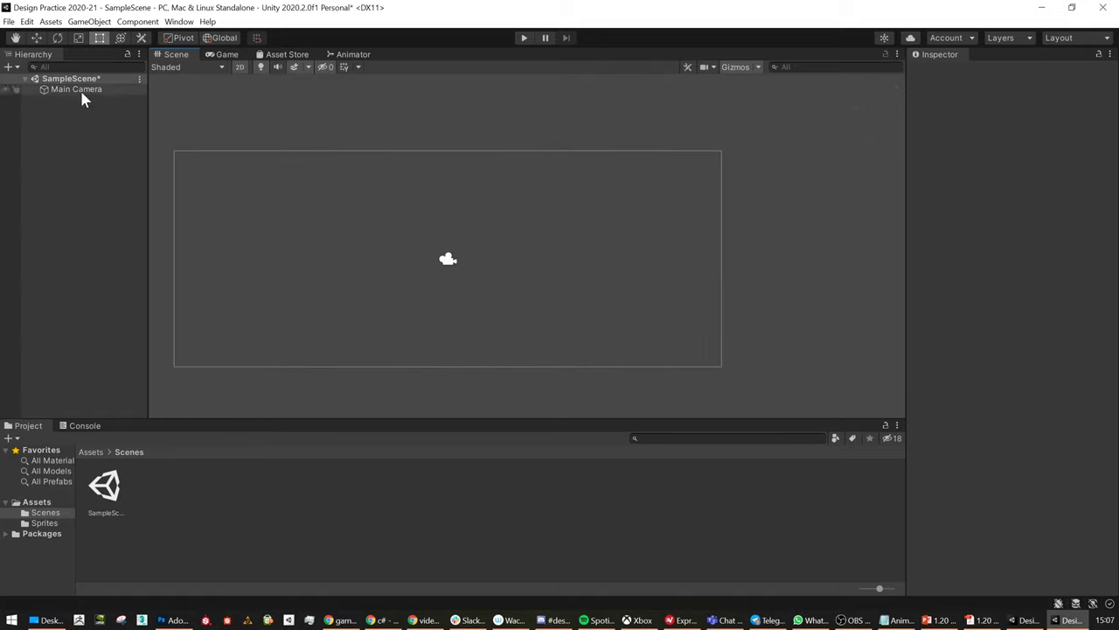
pyautogui.moveTo(393, 265); pyautogui.dragTo(475, 274, button='middle')
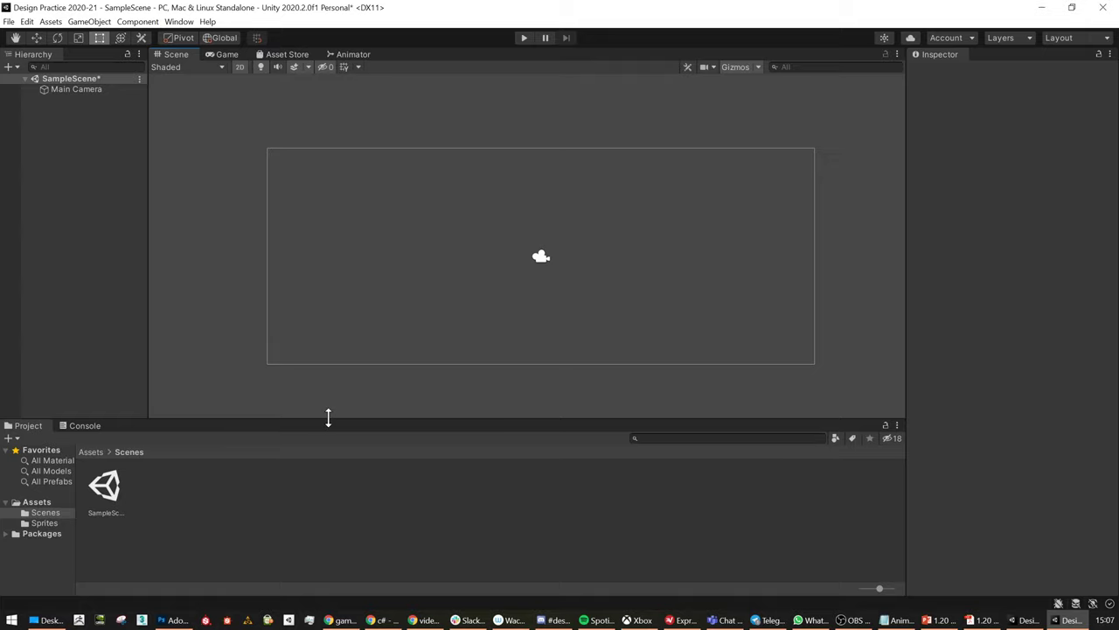
# Make the Project area slightly taller and delete the Floating Platform.png texture from the Sprites folder
pyautogui.moveTo(328, 418)
pyautogui.mouseDown()
pyautogui.moveTo(327, 387)
pyautogui.moveTo(331, 396)
pyautogui.mouseUp()
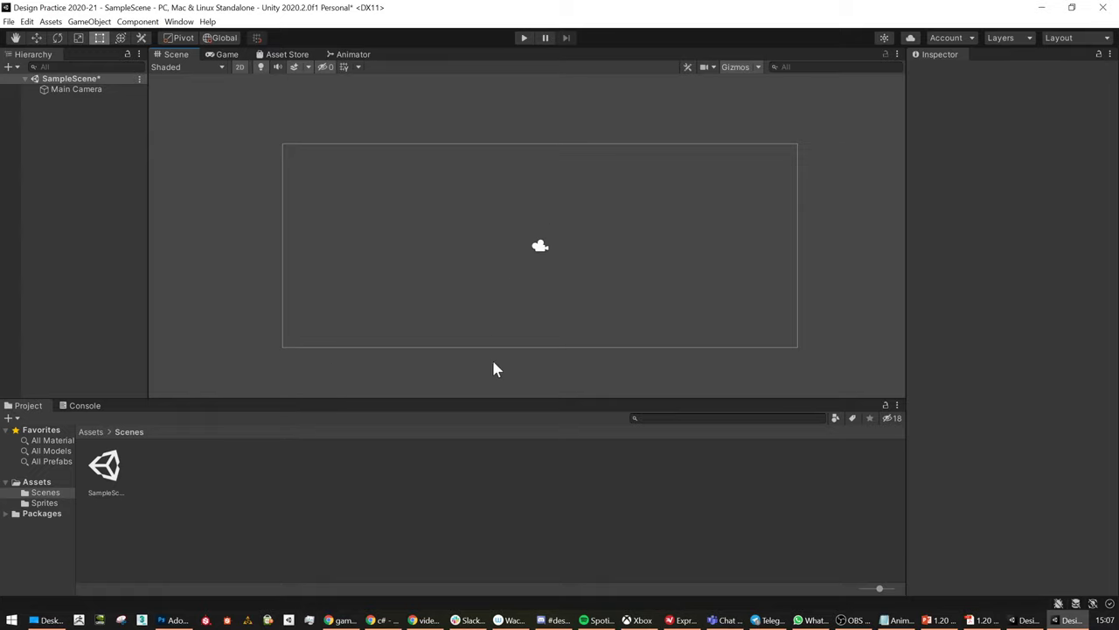
pyautogui.click(43, 503)
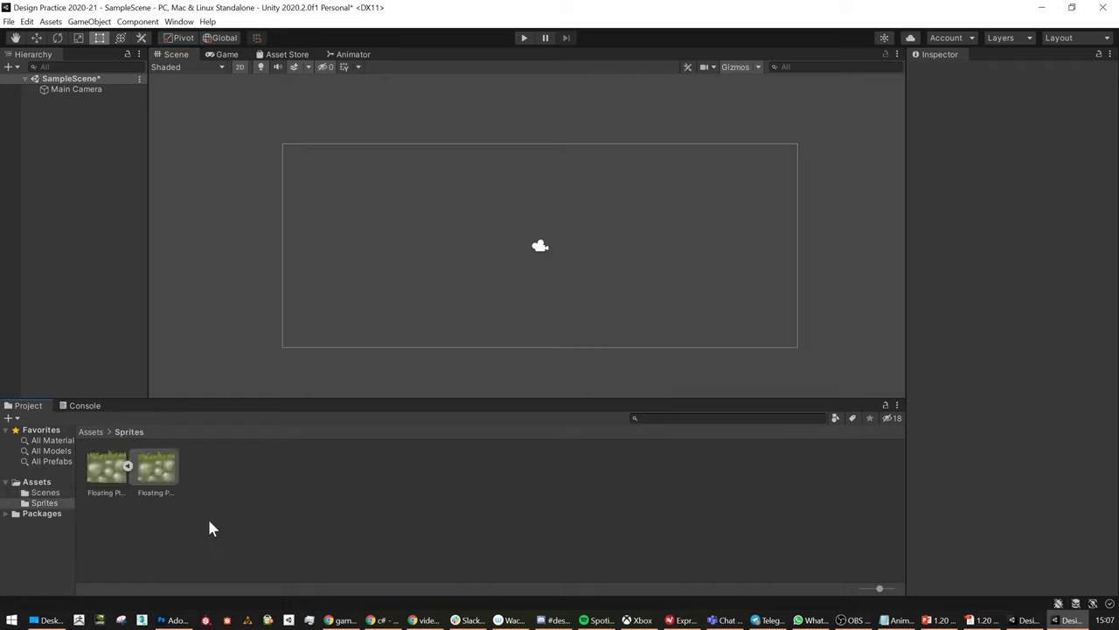
pyautogui.click(99, 466)
pyautogui.press('Delete')
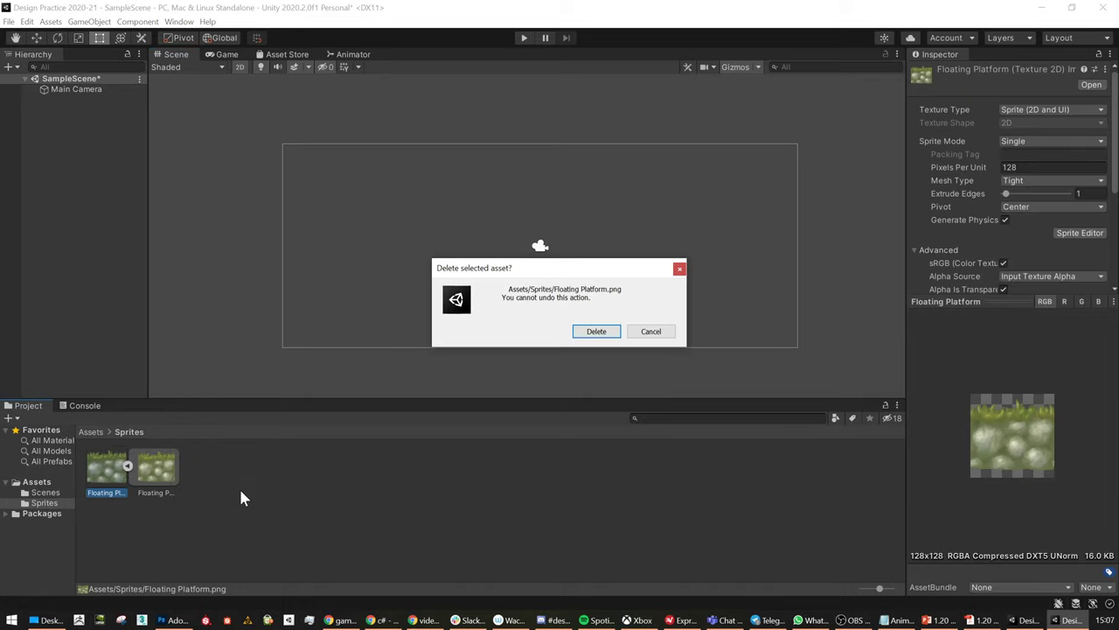
pyautogui.click(596, 335)
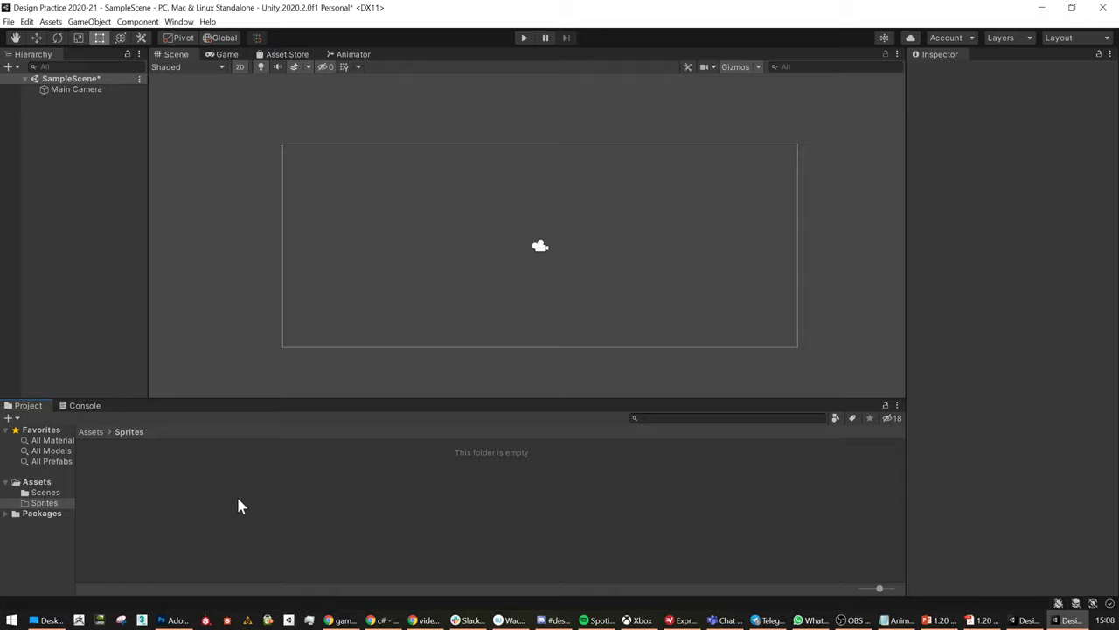
# Start importing a new asset into the Sprites folder and browse to the Desktop
pyautogui.rightClick(145, 465)
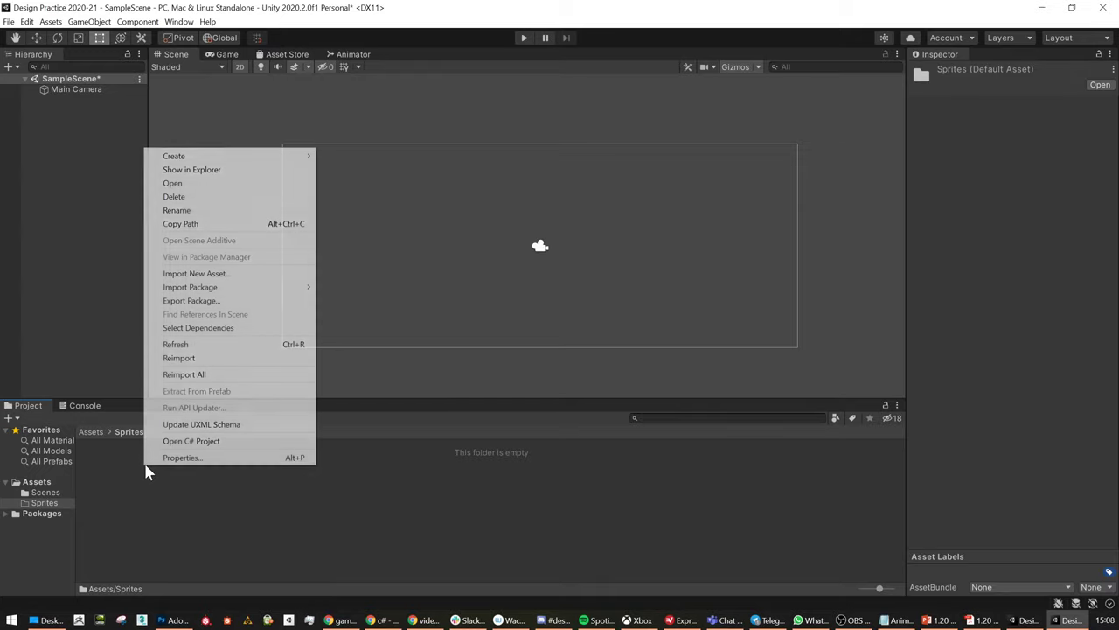
pyautogui.click(208, 276)
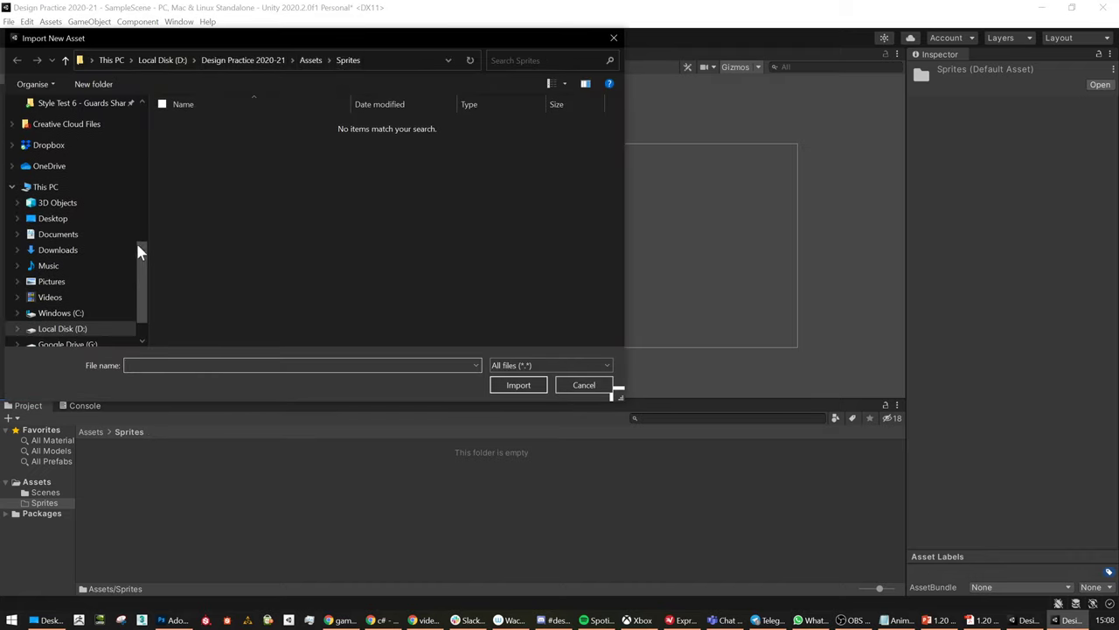
pyautogui.scroll(5, 131, 218)
pyautogui.scroll(-5, 122, 132)
pyautogui.click(144, 102)
pyautogui.click(144, 102)
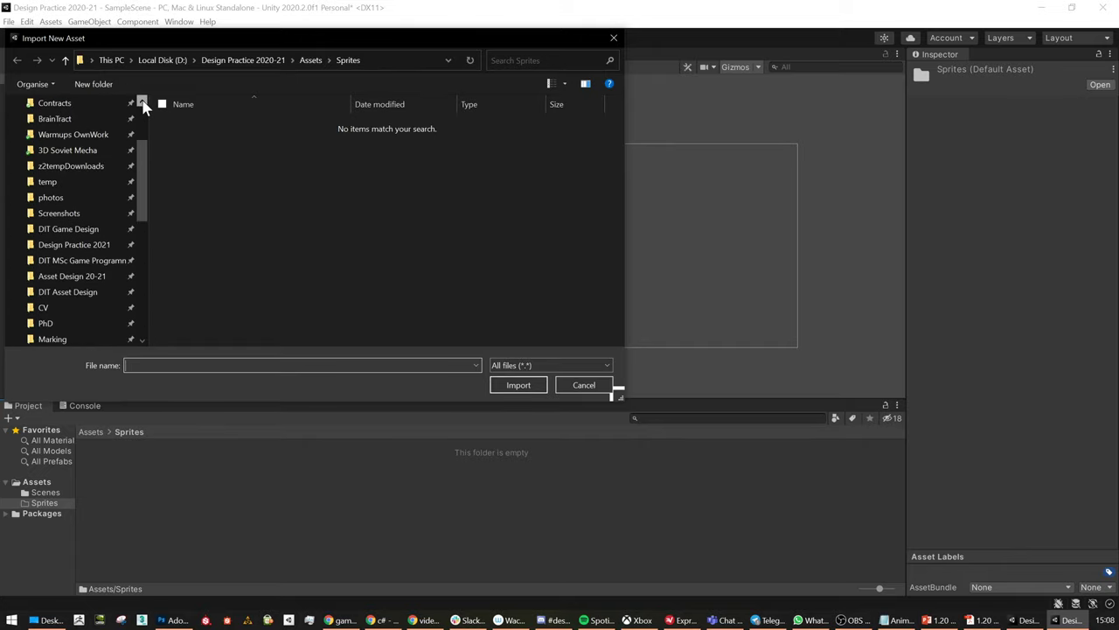
pyautogui.click(57, 176)
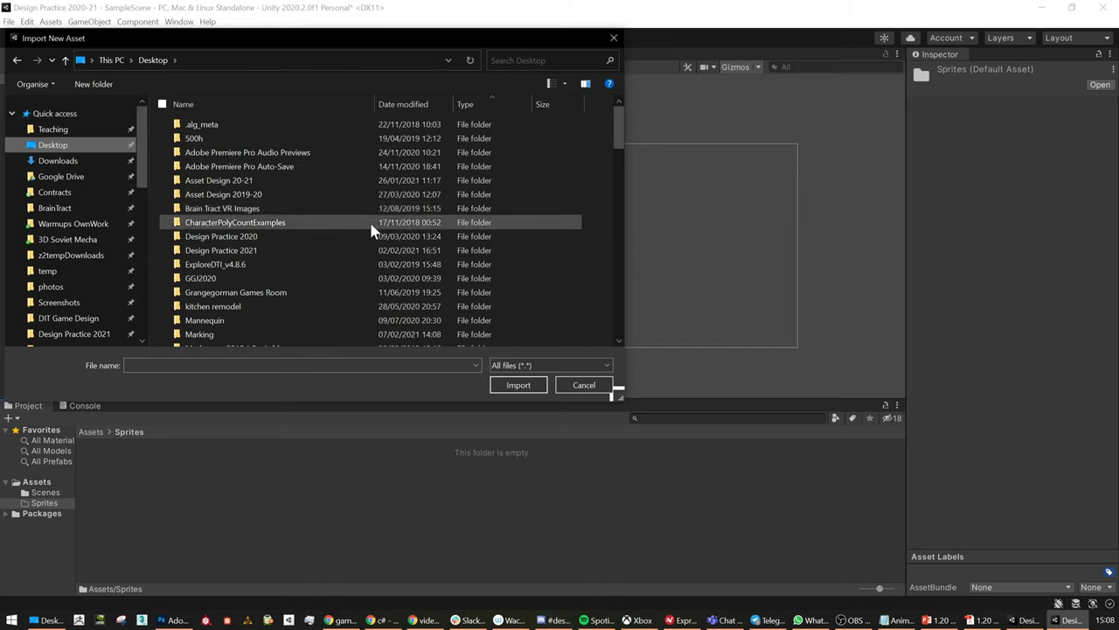
# Import Floating Platform.png from the Design Practice 2021 folder on the Desktop
pyautogui.click(234, 180)
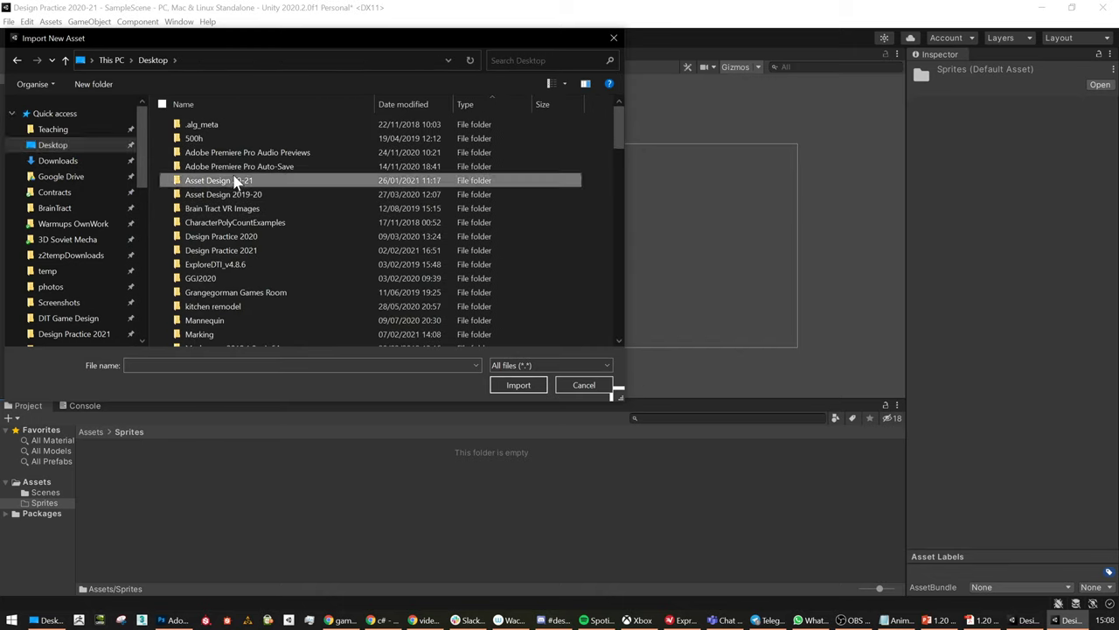
pyautogui.scroll(-2, 285, 210)
pyautogui.scroll(2, 286, 210)
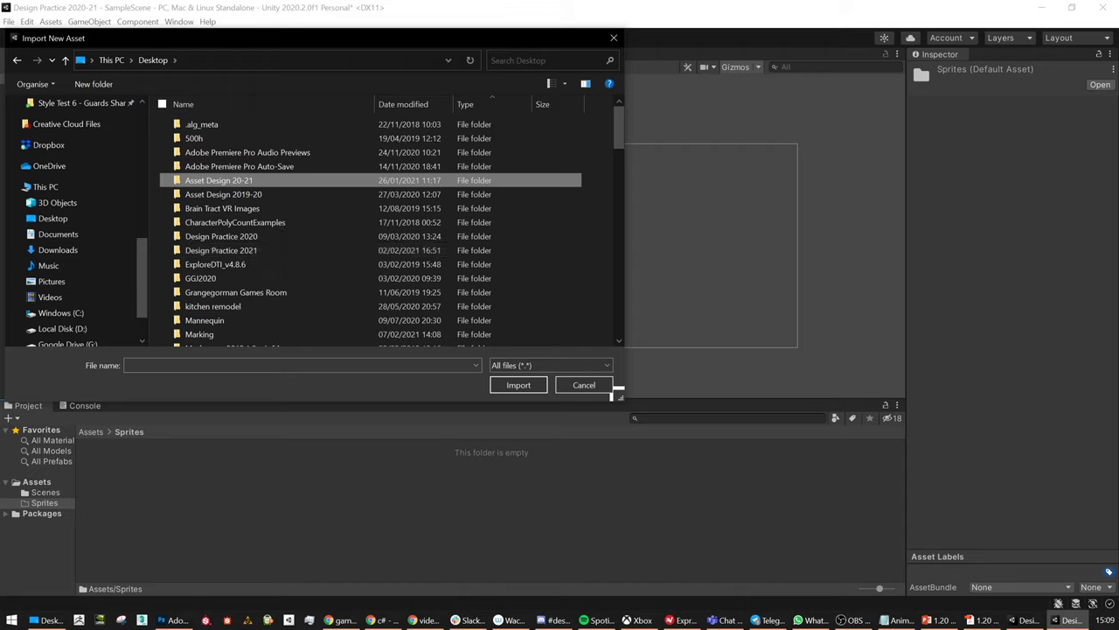
pyautogui.click(253, 251)
pyautogui.doubleClick(253, 251)
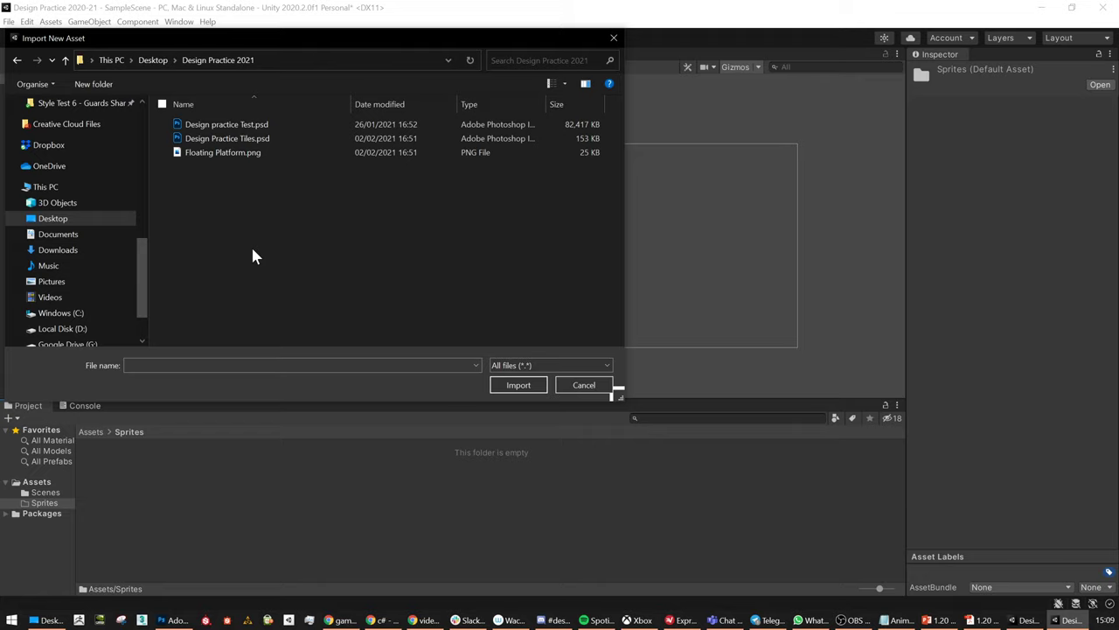
pyautogui.doubleClick(243, 153)
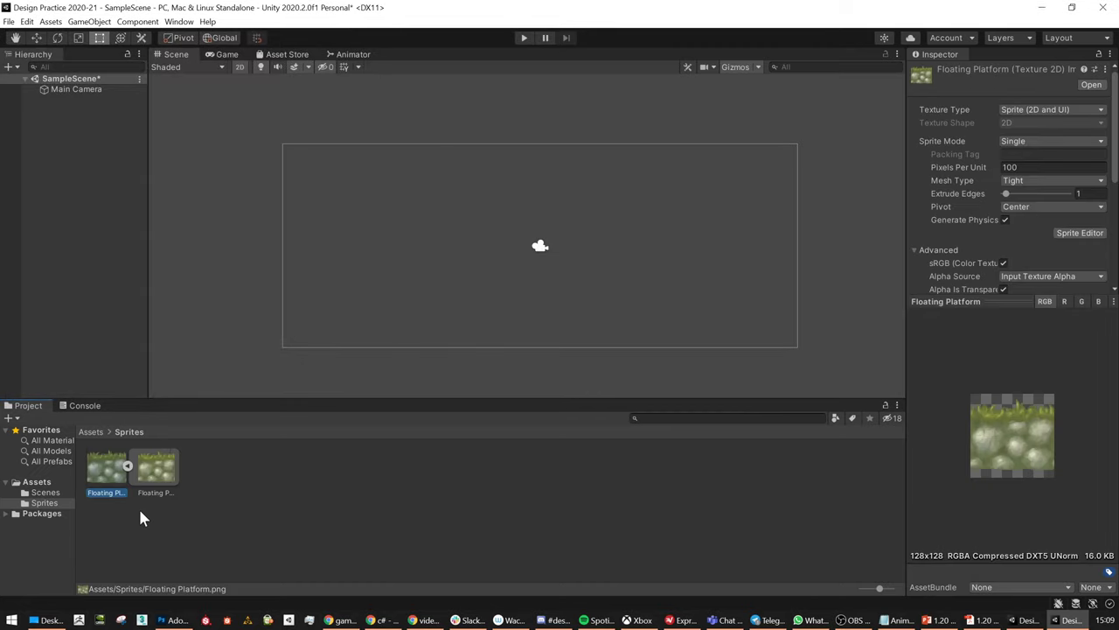
# Switch the Floating Platform texture type to Default and back to Sprite (2D and UI)
pyautogui.click(128, 466)
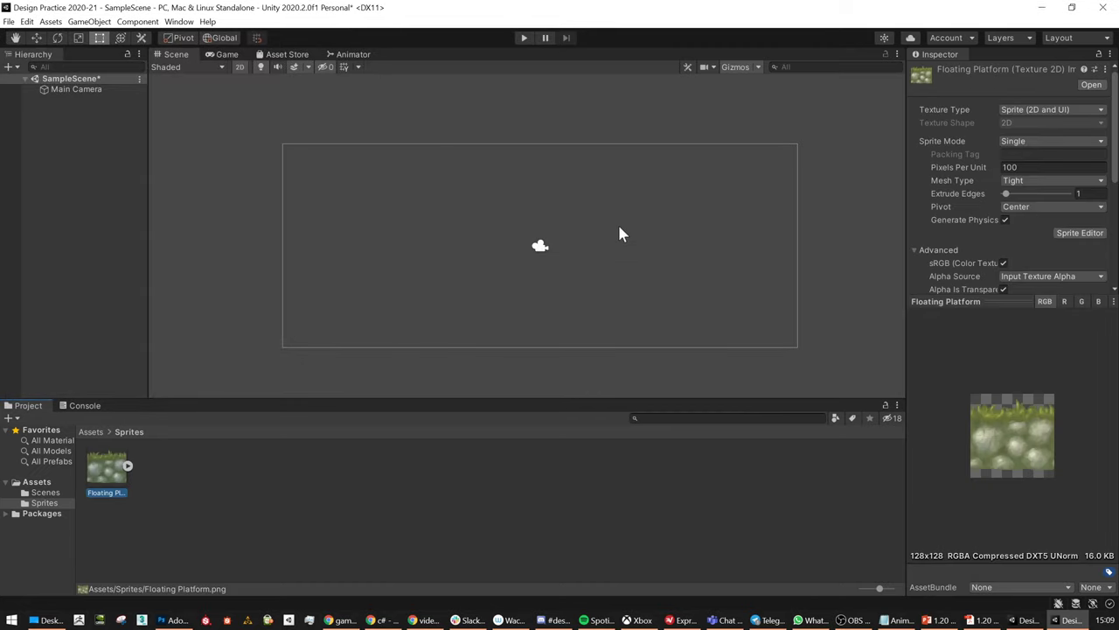
pyautogui.click(135, 492)
pyautogui.click(111, 481)
pyautogui.click(1032, 114)
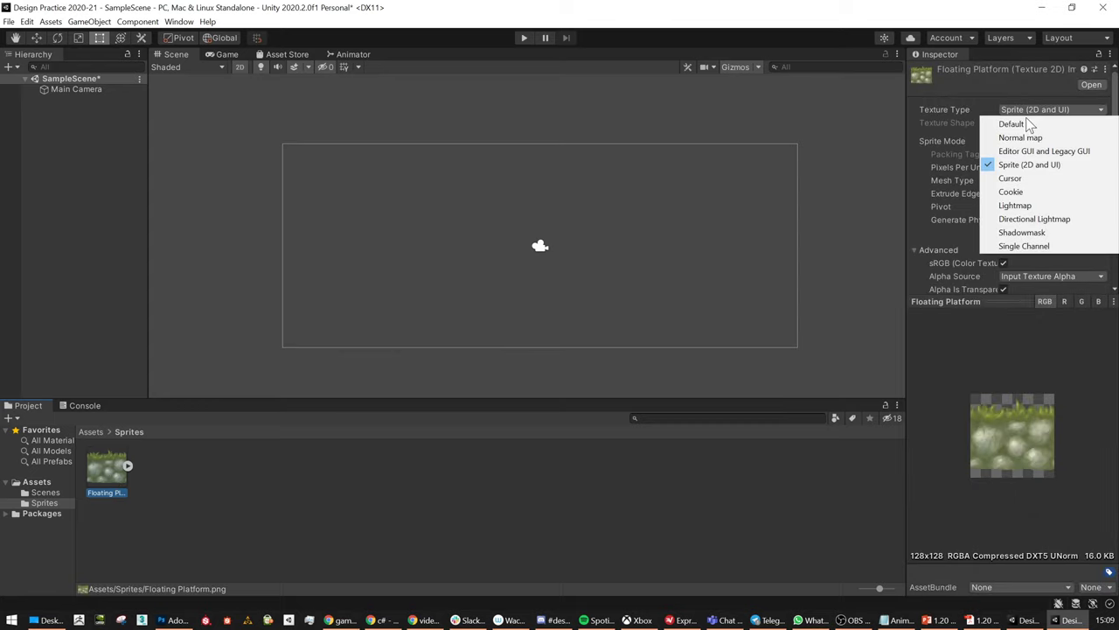
pyautogui.click(1024, 120)
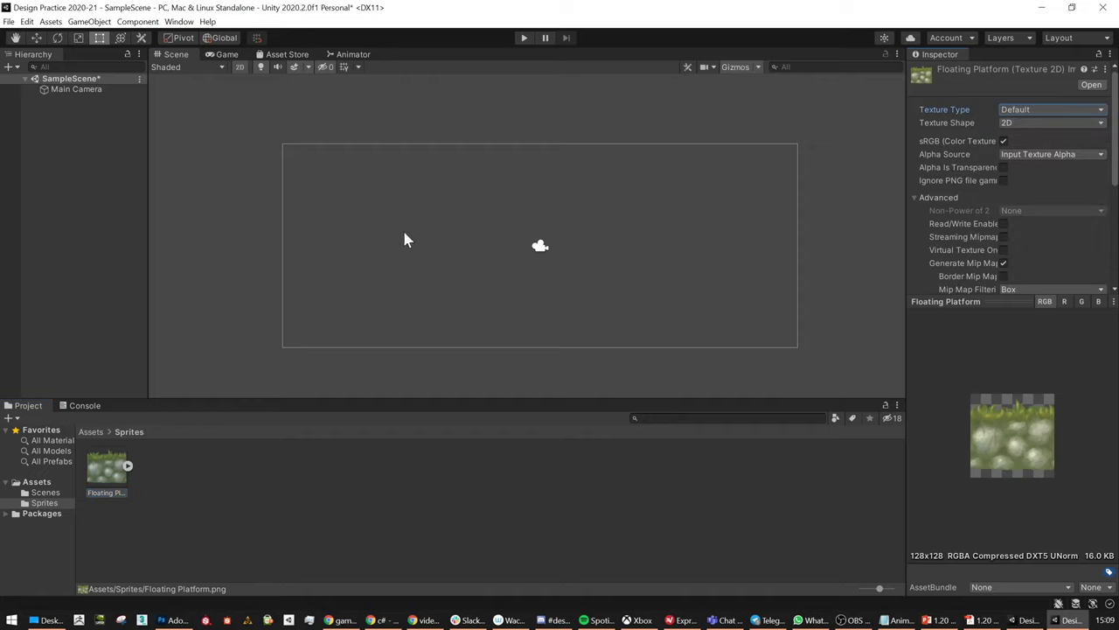
pyautogui.click(1012, 110)
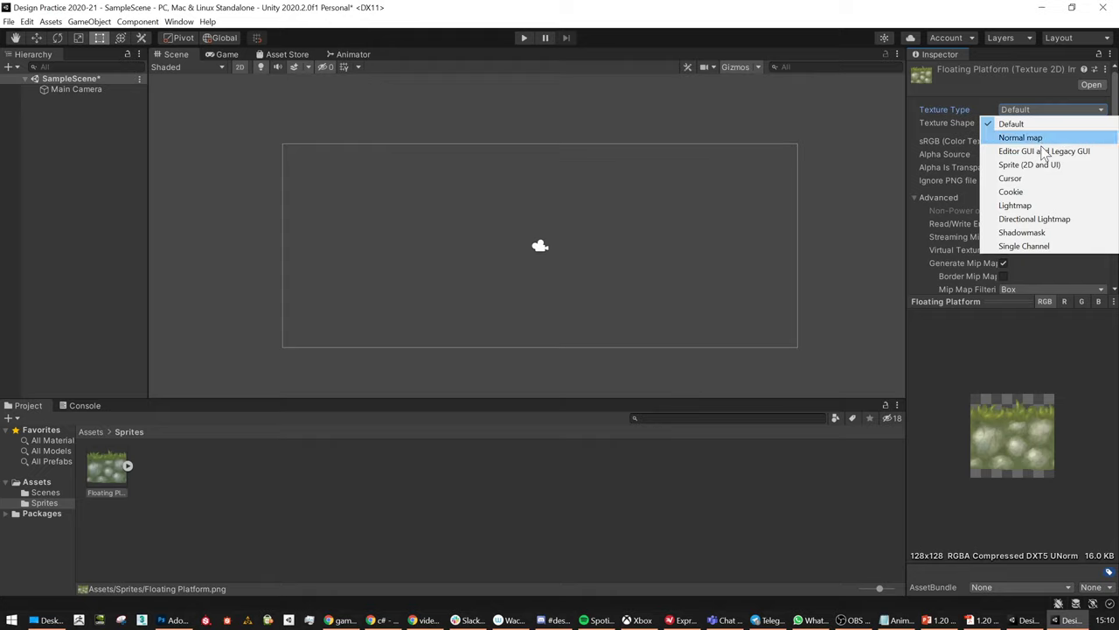
pyautogui.click(1039, 167)
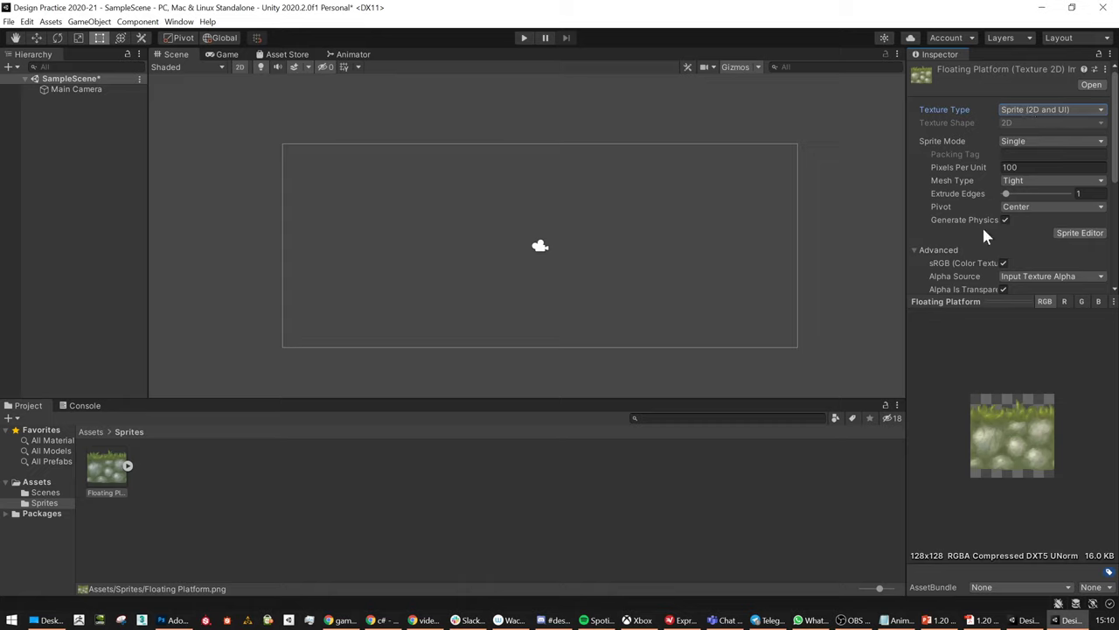
# Set the Floating Platform texture's Pixels Per Unit to 128
pyautogui.moveTo(965, 167)
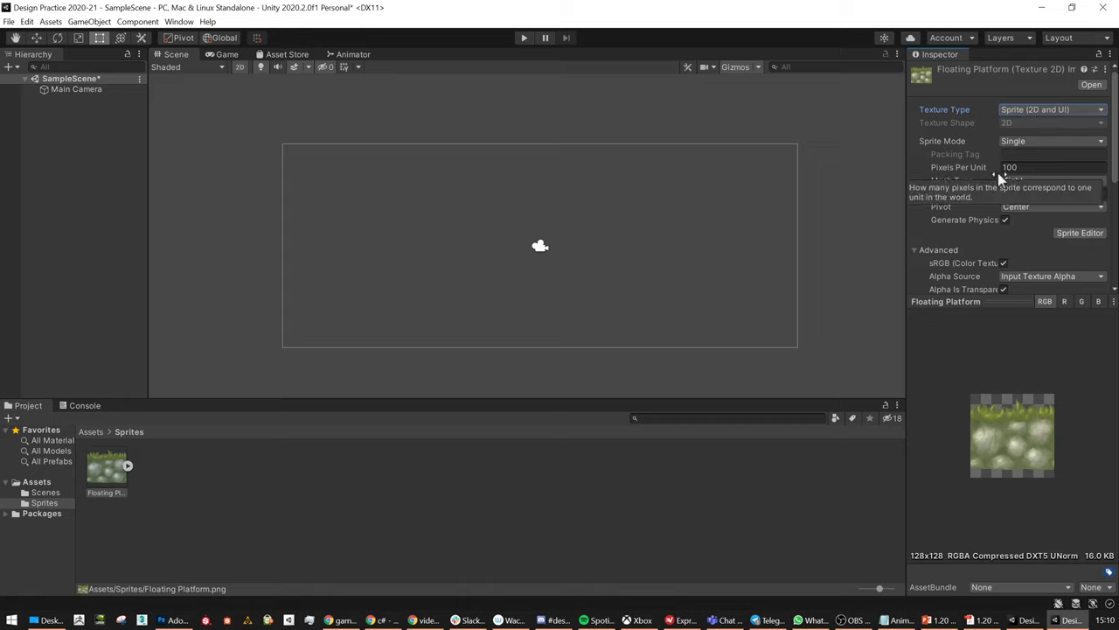
pyautogui.click(1007, 168)
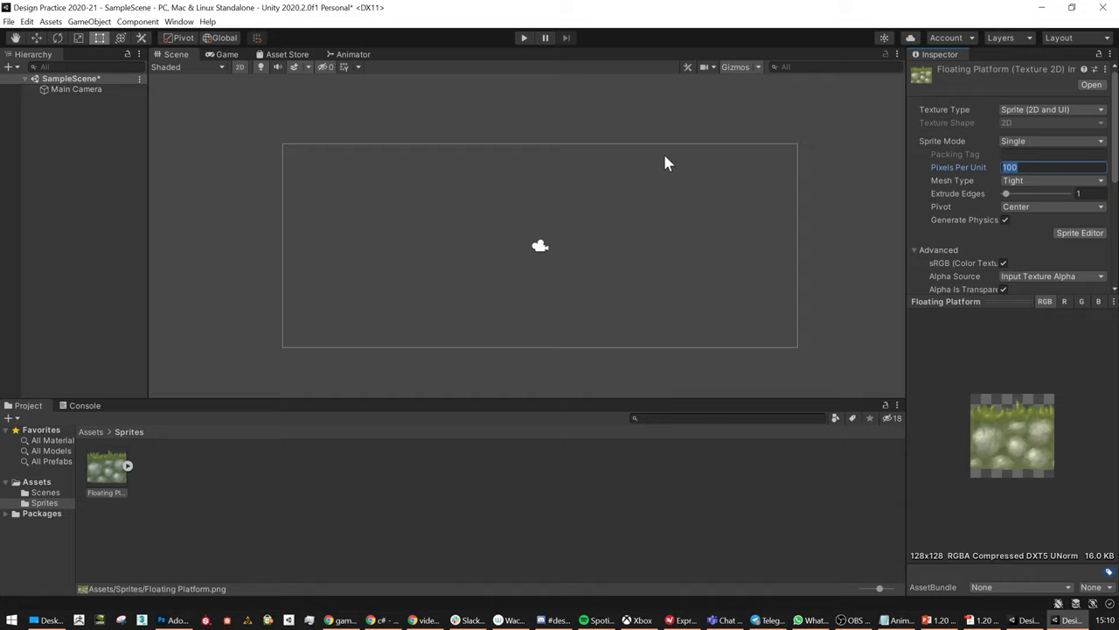
pyautogui.write('128')
pyautogui.scroll(-5, 1064, 214)
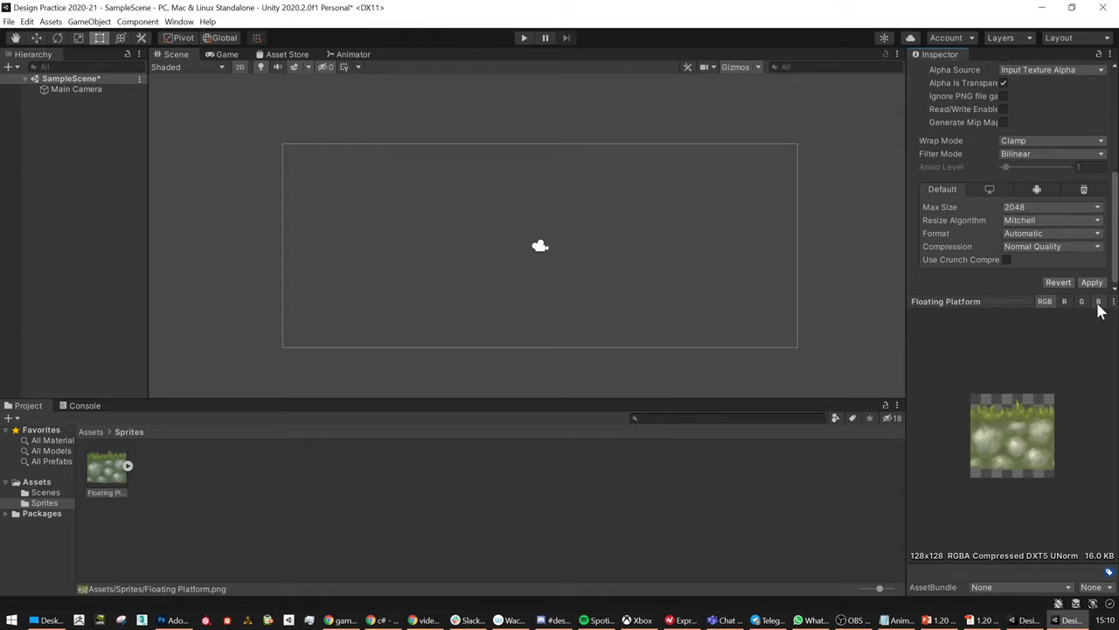
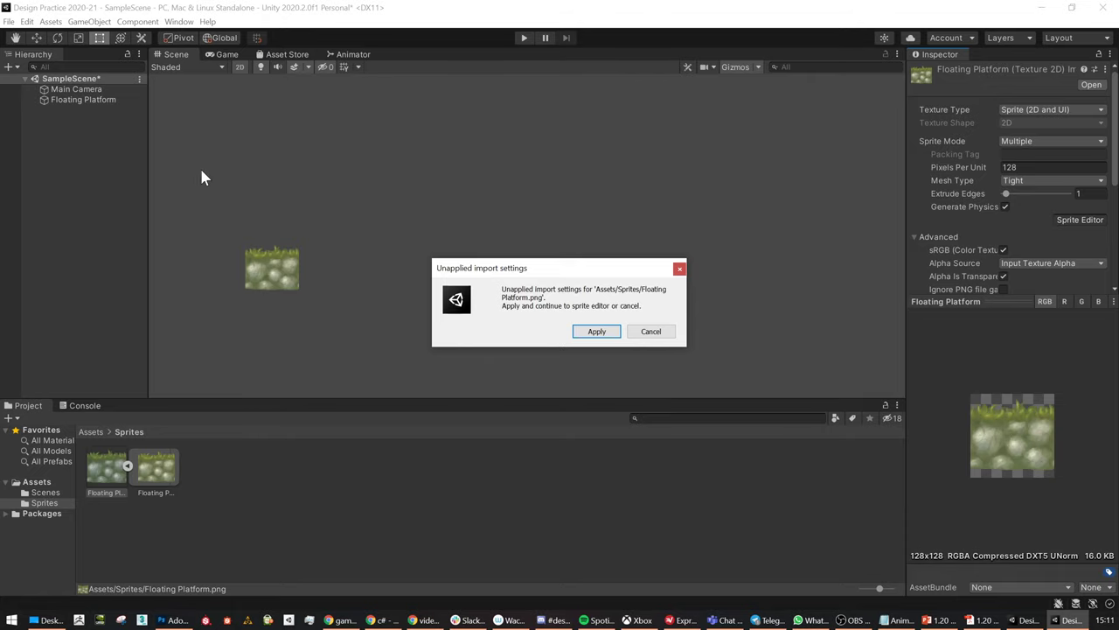
# Apply the pending import settings with Multiple sprite mode and open Floating Platform in the Sprite Editor
pyautogui.click(651, 331)
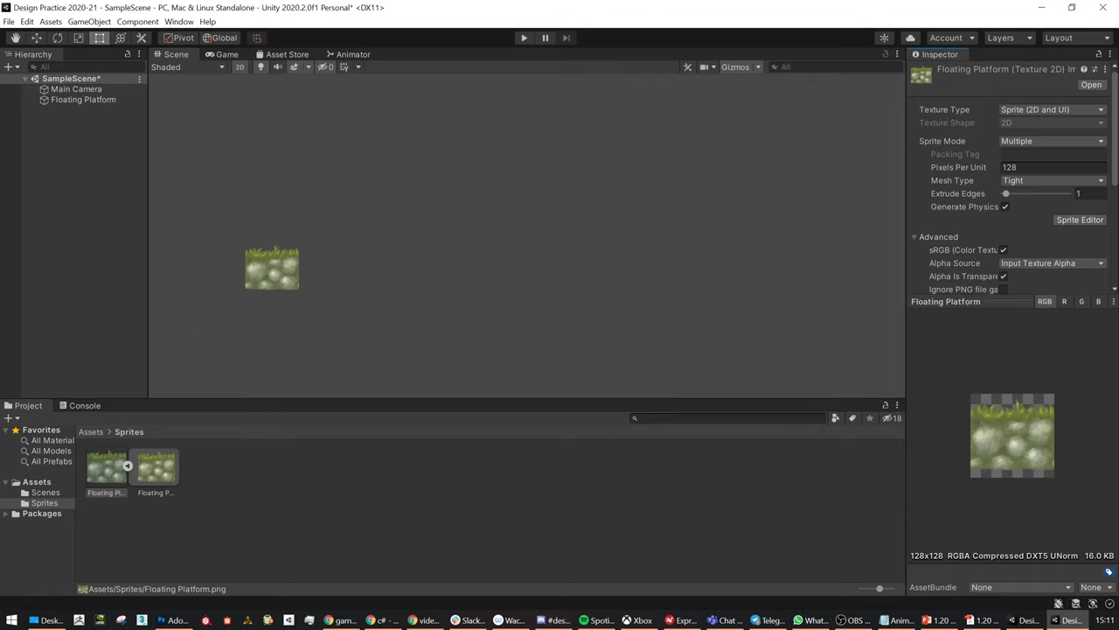
pyautogui.click(1085, 220)
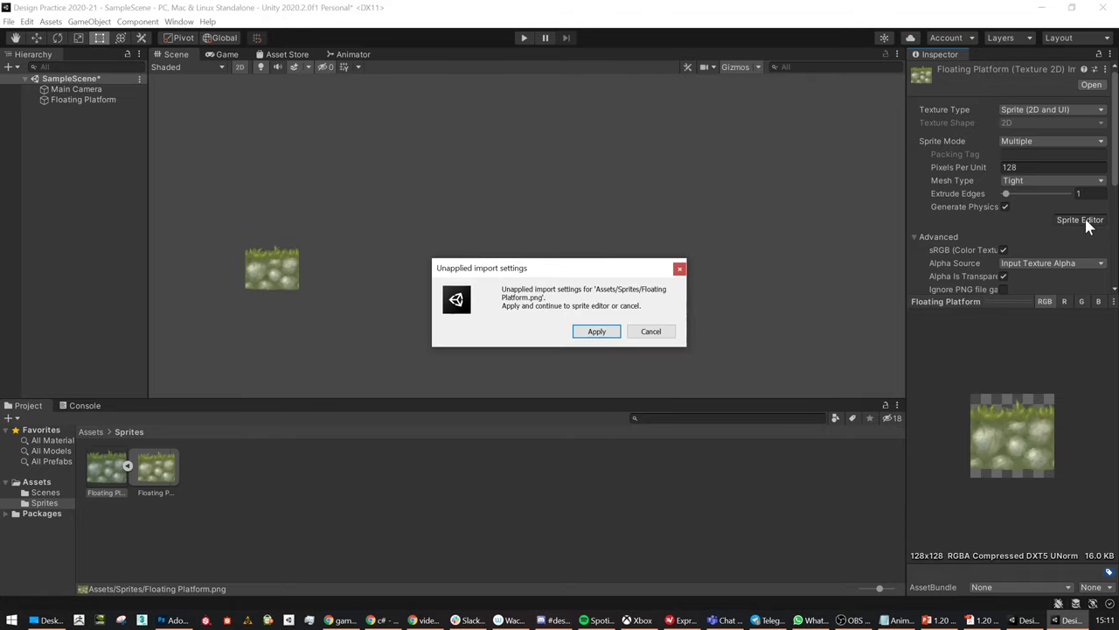
pyautogui.click(596, 331)
# Slice the Floating Platform texture automatically with a Center pivot, and close the Sprite Editor reverting the unapplied slice
pyautogui.click(390, 77)
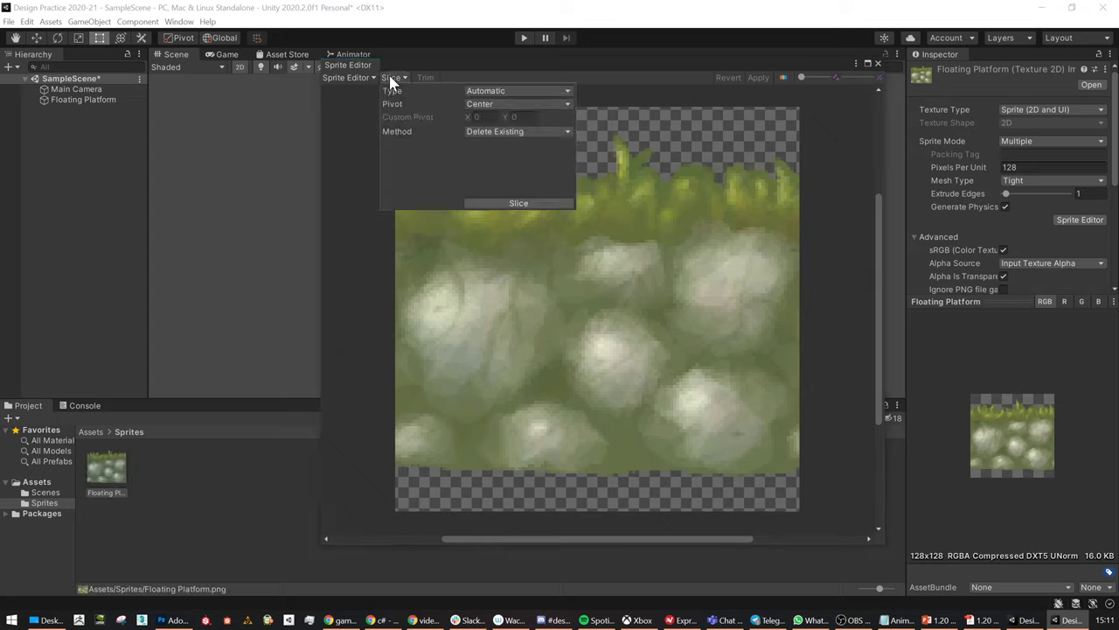
pyautogui.click(503, 91)
pyautogui.click(526, 203)
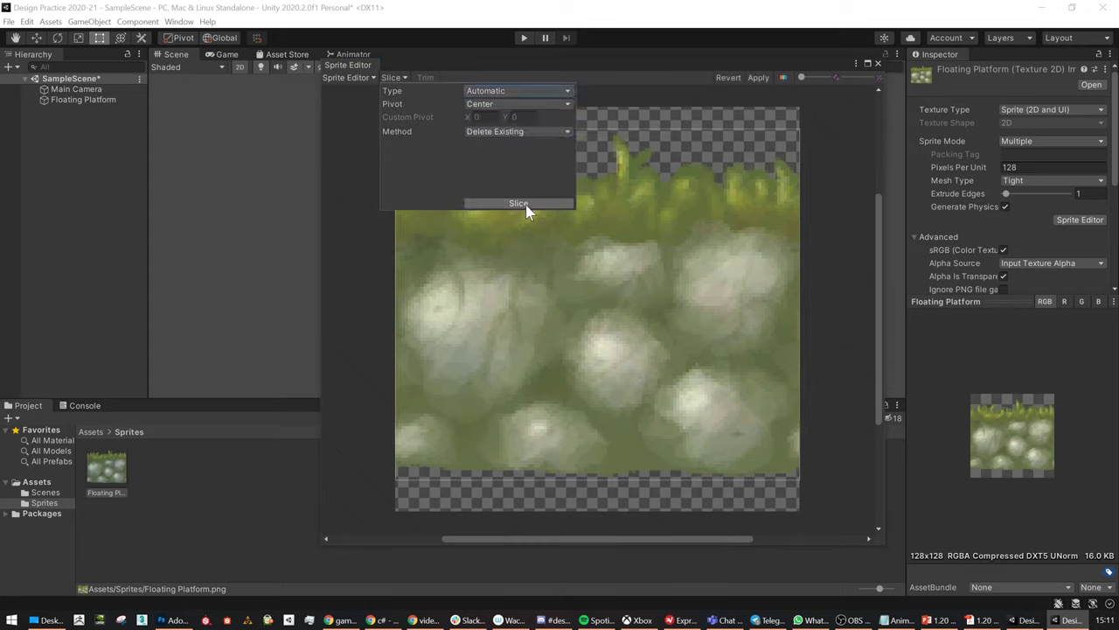
pyautogui.click(695, 156)
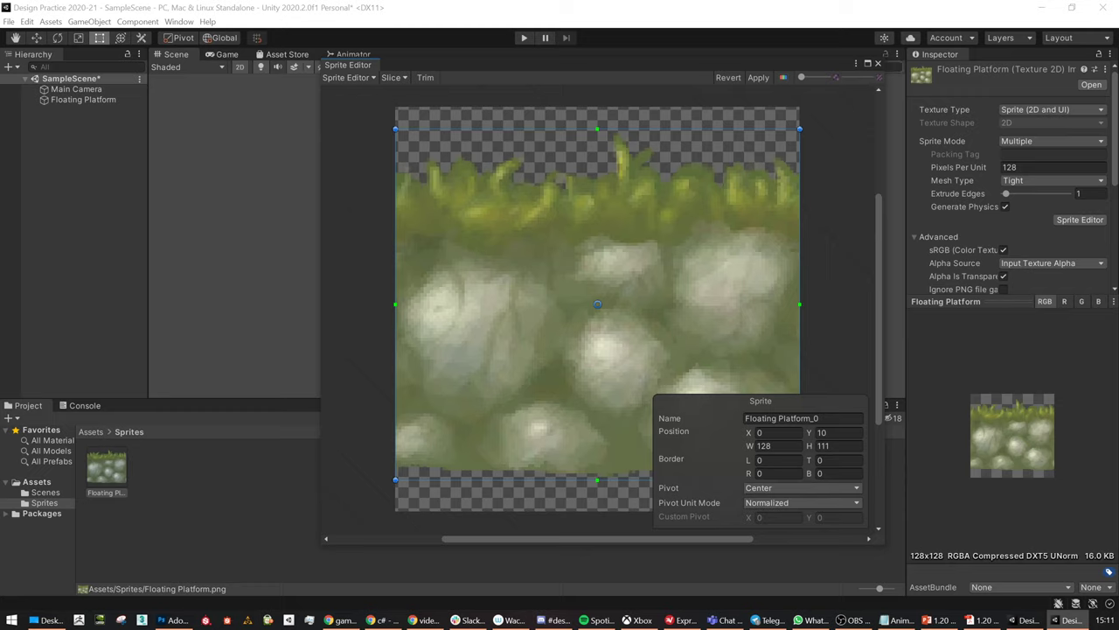
pyautogui.click(877, 62)
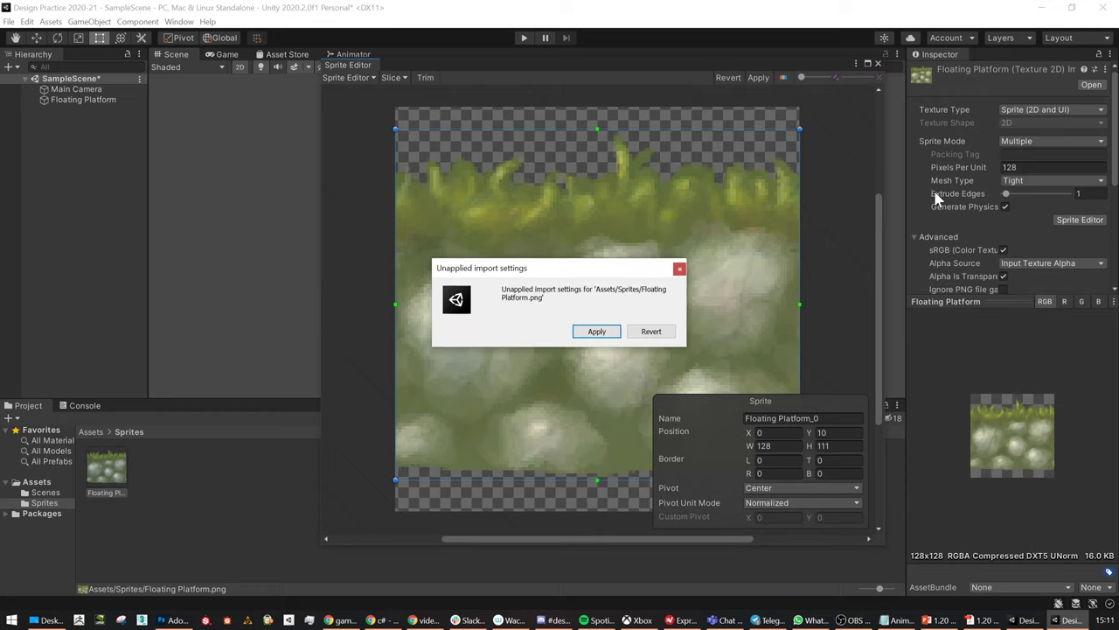
pyautogui.click(651, 332)
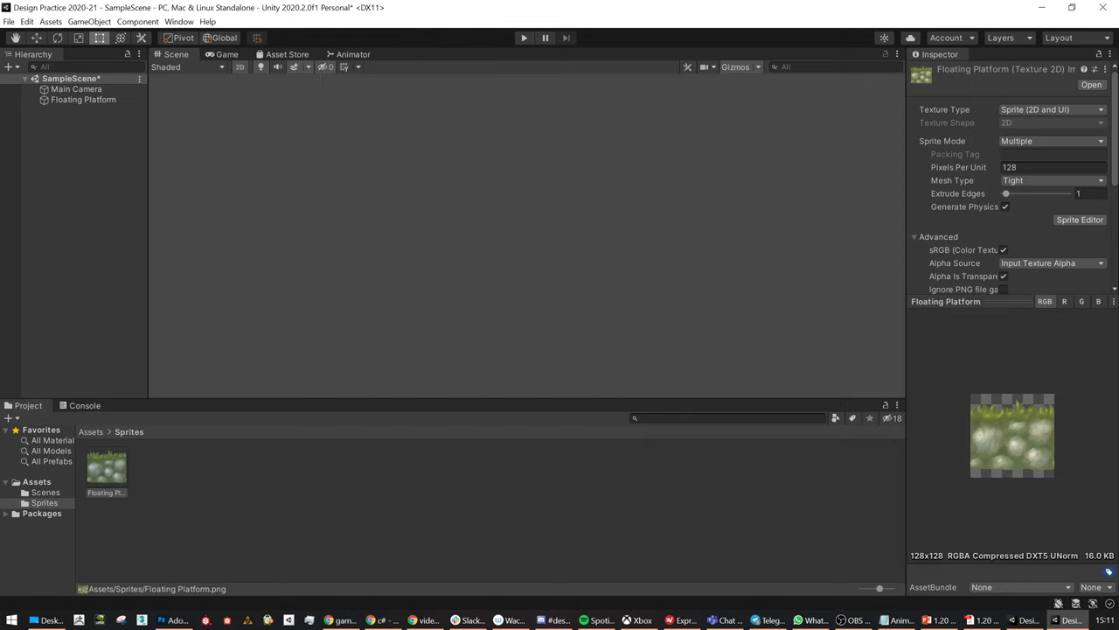
# Review the slicing options for Floating Platform in the Sprite Editor and close it without slicing
pyautogui.click(1080, 219)
pyautogui.click(393, 77)
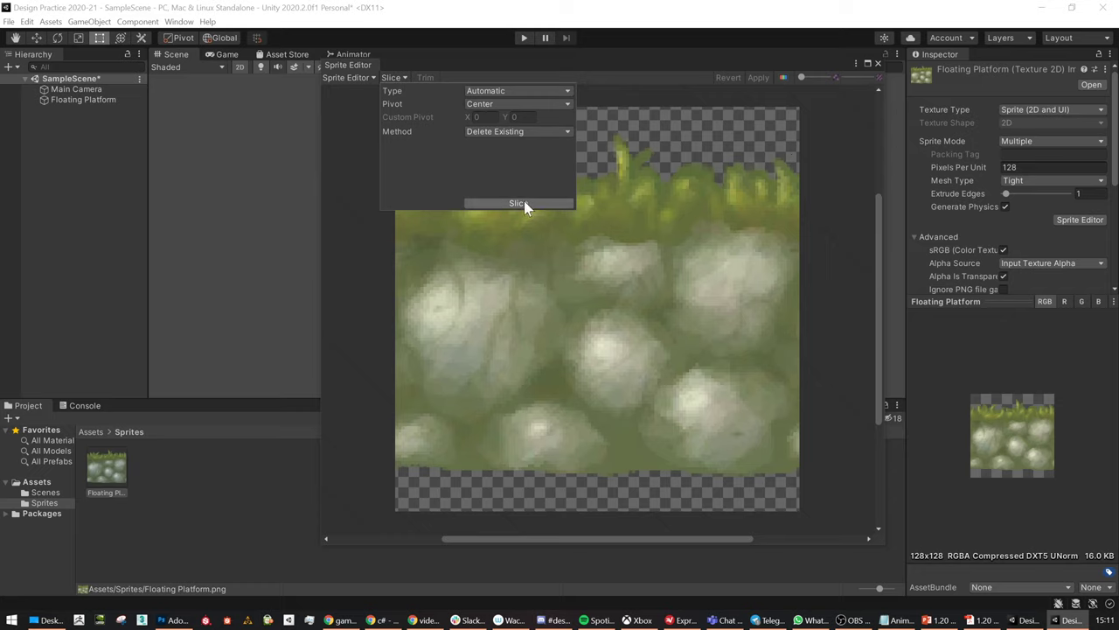
pyautogui.click(871, 88)
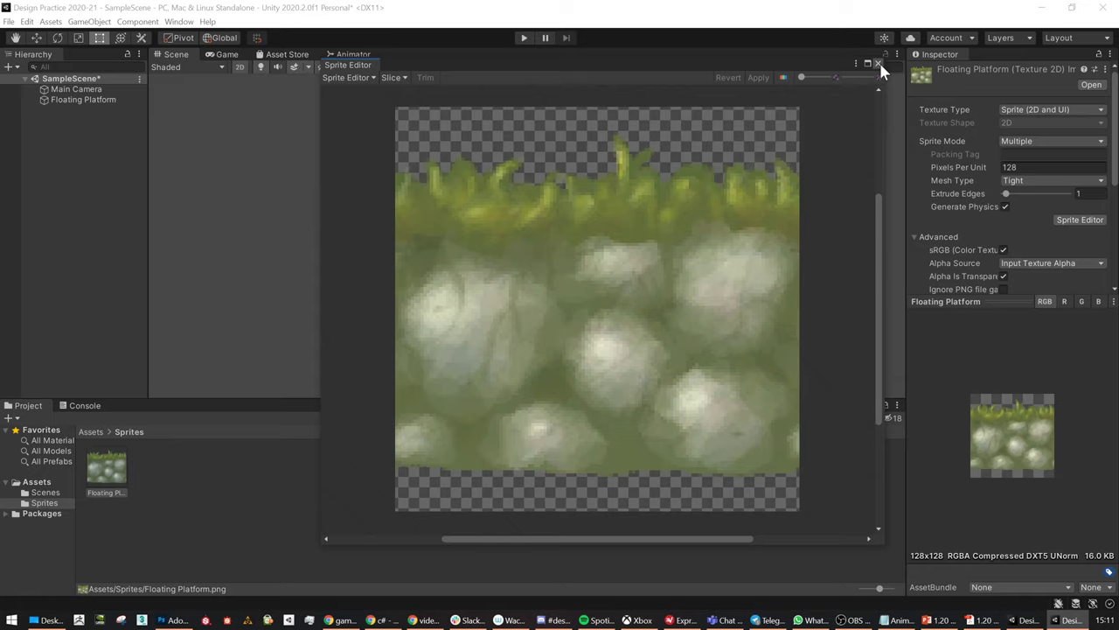
pyautogui.click(877, 64)
# Set the Floating Platform texture's Sprite Mode to Single and apply the import settings
pyautogui.click(1038, 180)
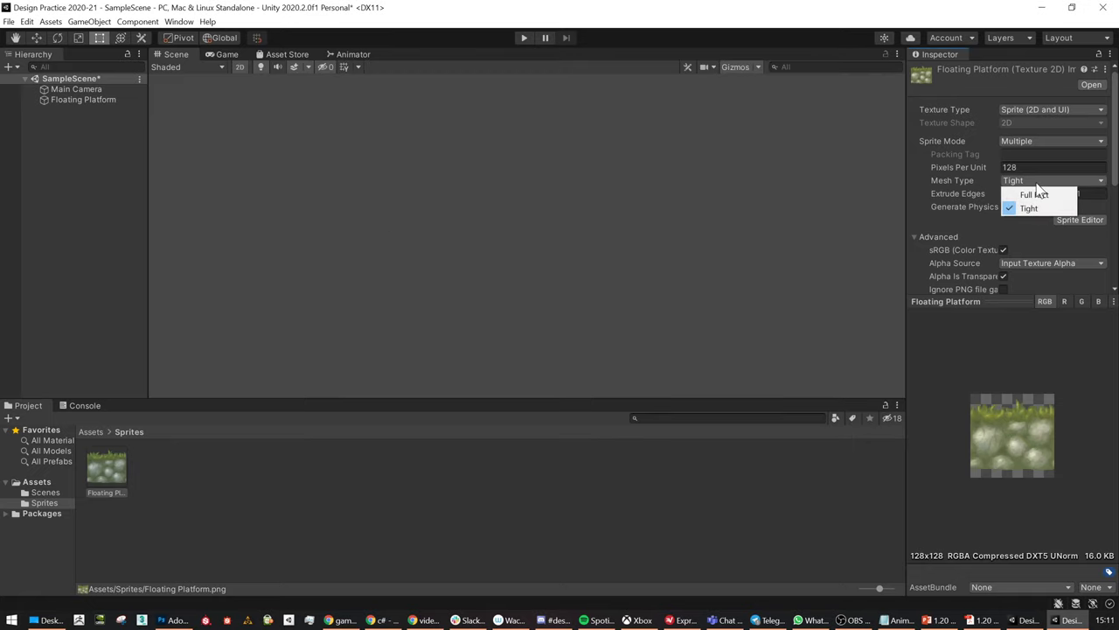
pyautogui.click(1021, 141)
pyautogui.click(1027, 154)
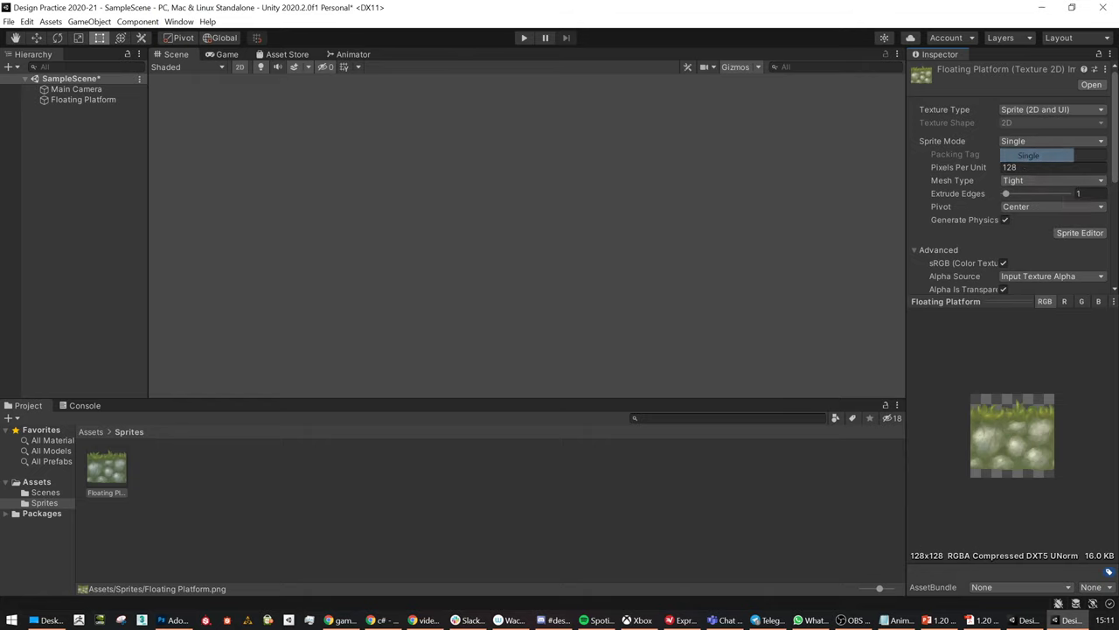
pyautogui.scroll(-5, 1082, 243)
pyautogui.click(1092, 281)
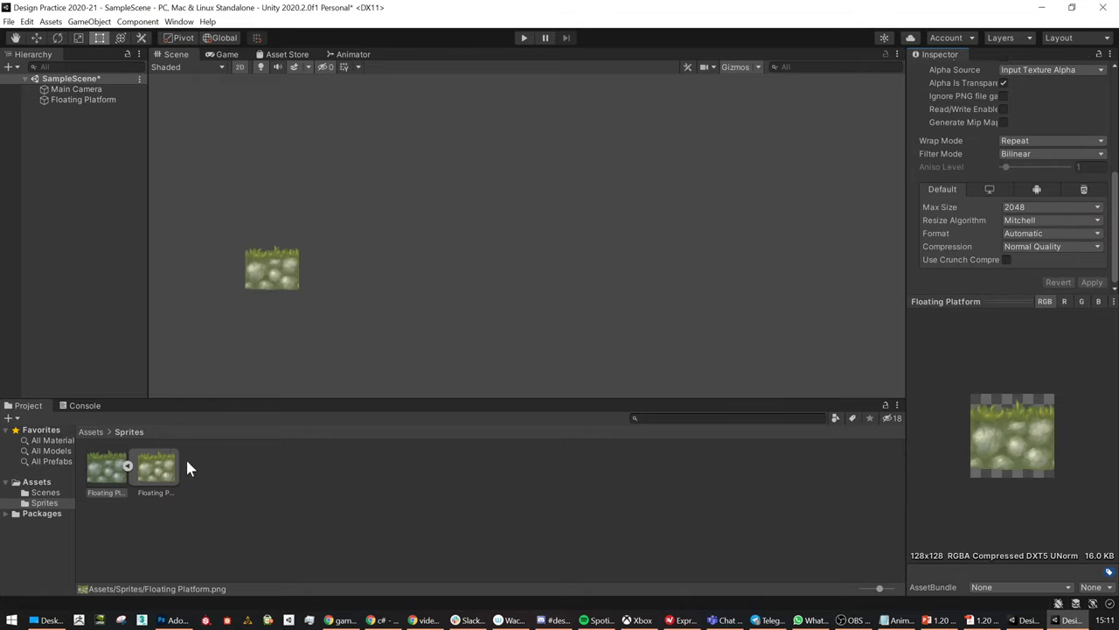
# Move the Floating Platform object in the scene to about X -7.21, Y 0.83
pyautogui.click(272, 282)
pyautogui.moveTo(288, 285); pyautogui.dragTo(351, 261)
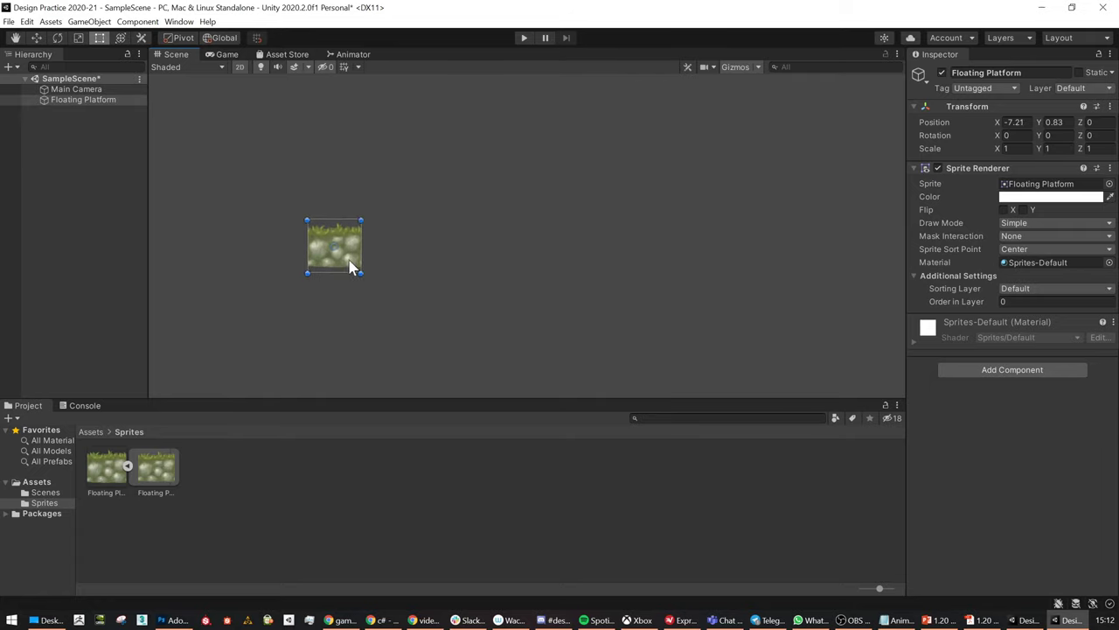
# Inspect the Floating Platform texture in the Sprite Editor with Sprite Mode kept at Single, and close the editor
pyautogui.click(105, 477)
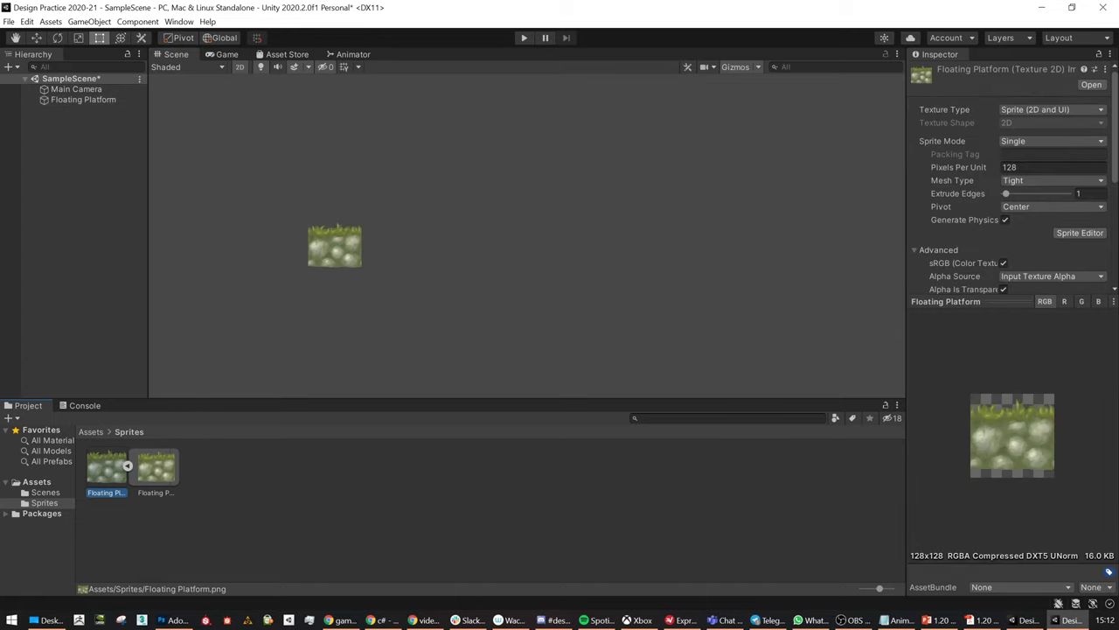
pyautogui.click(1021, 142)
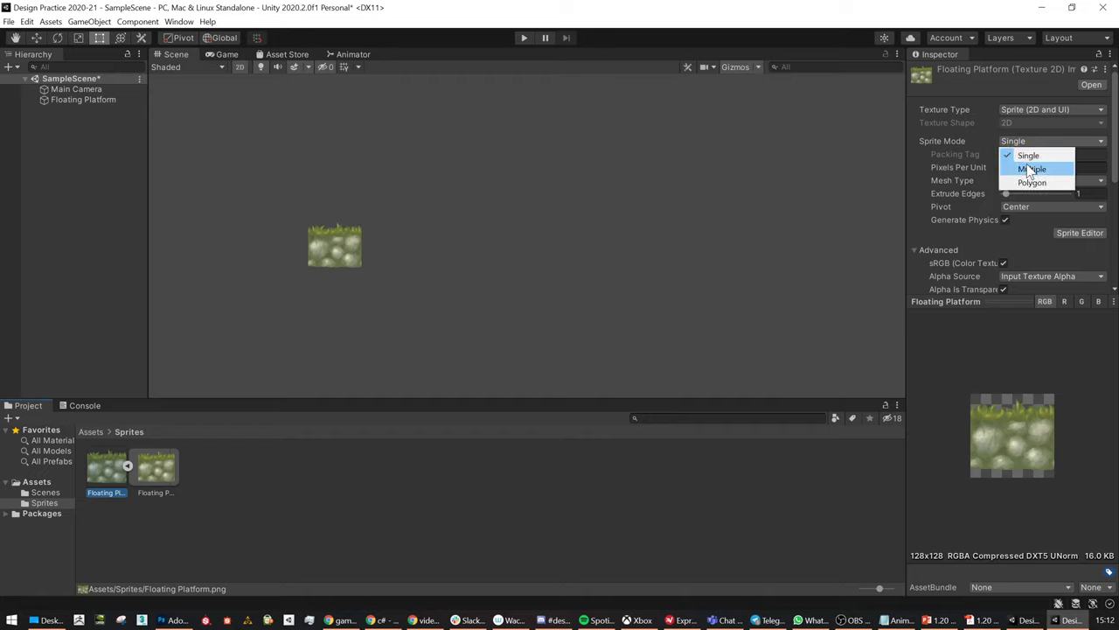
pyautogui.click(1029, 233)
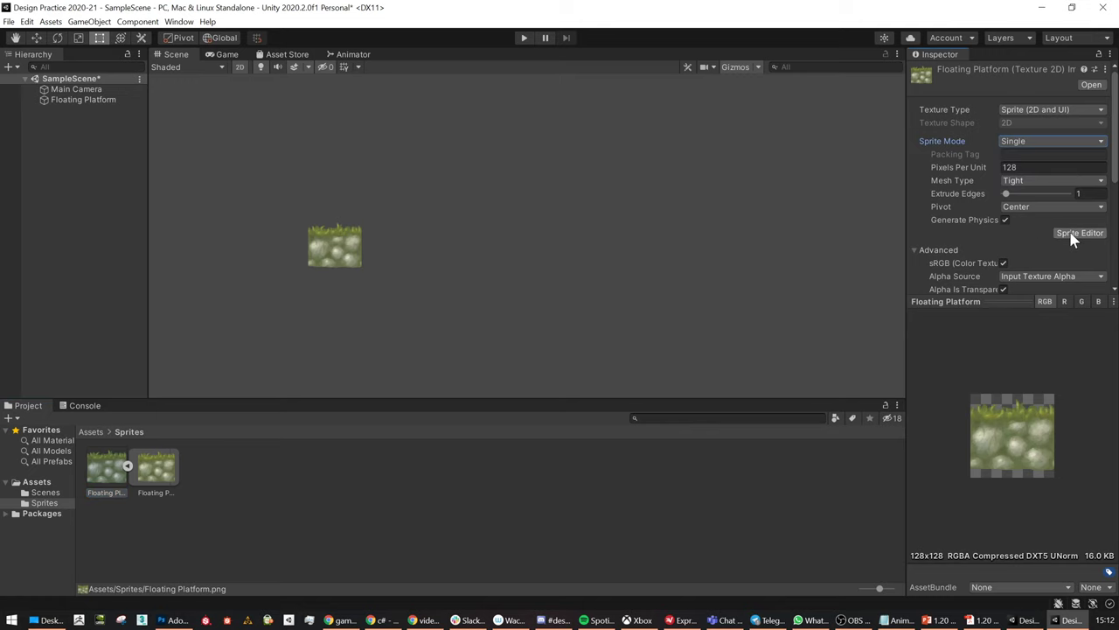
pyautogui.click(1074, 236)
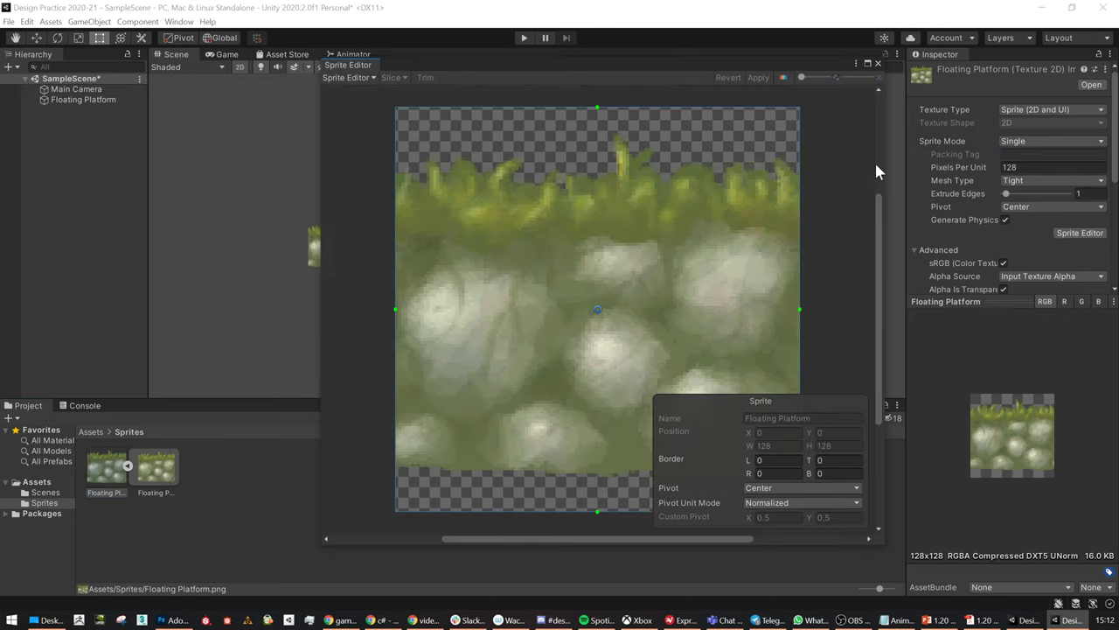
pyautogui.click(879, 61)
# Set the Floating Platform texture's Sprite Mode to Multiple and open it in the Sprite Editor, applying the pending import settings
pyautogui.click(1040, 141)
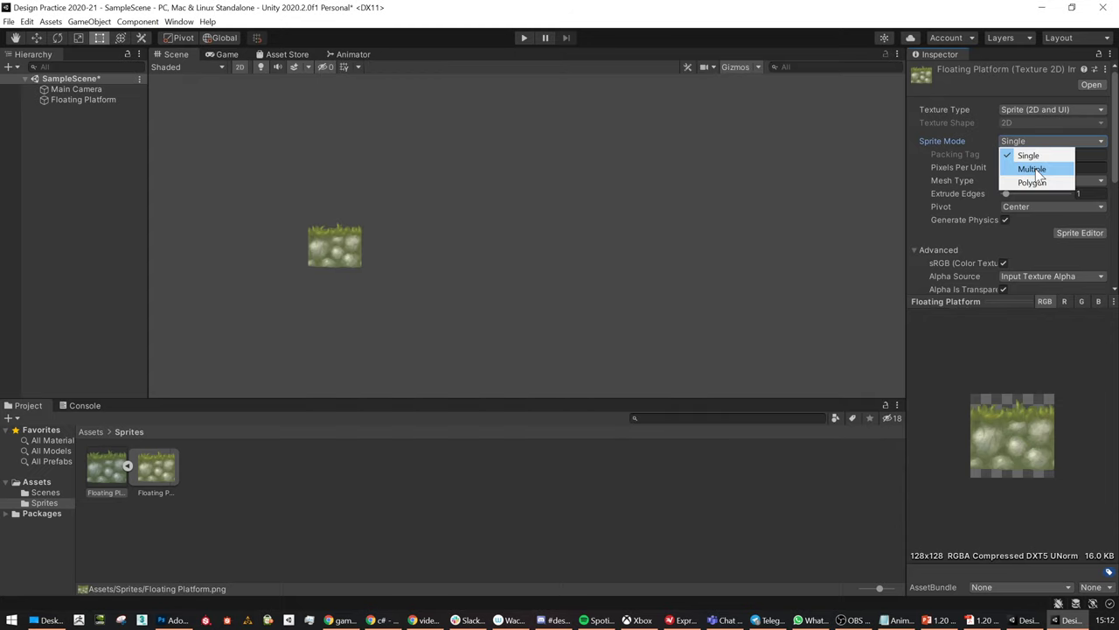
pyautogui.click(1019, 168)
pyautogui.click(1081, 220)
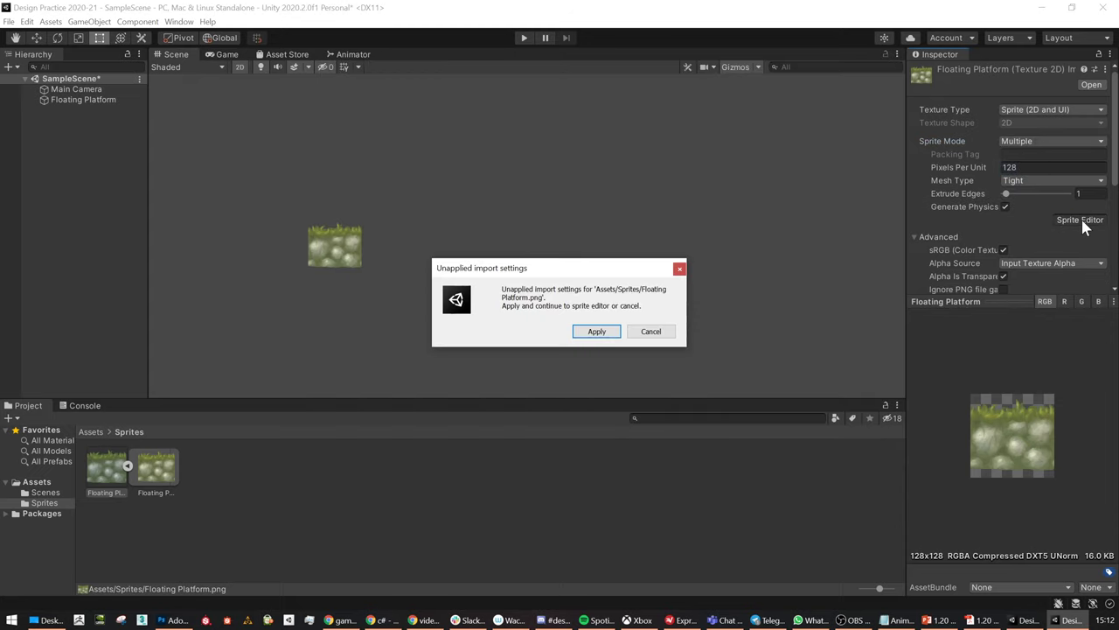
pyautogui.click(595, 333)
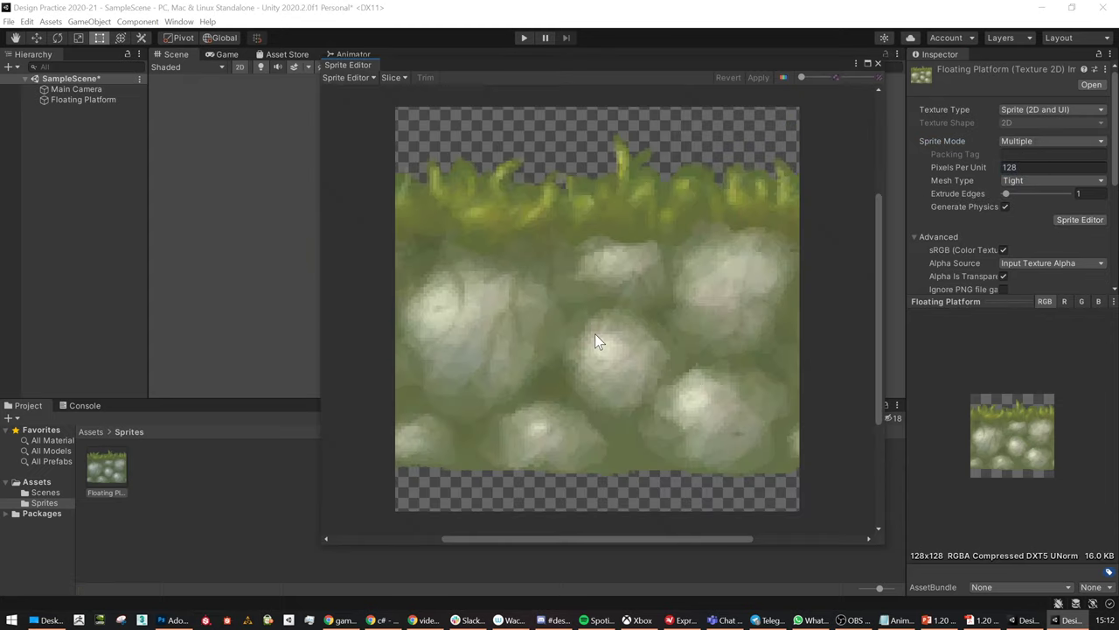
# Compare the Grid By Cell Size and Grid By Cell Count slicing options for Floating Platform, returning the slice type to Automatic
pyautogui.click(392, 78)
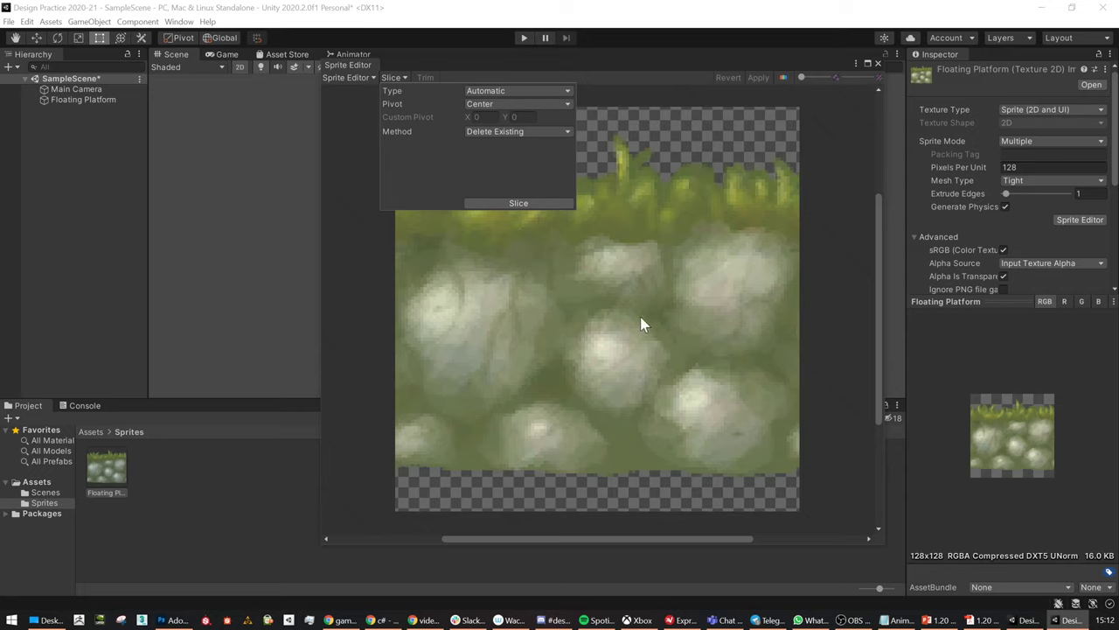
pyautogui.click(499, 93)
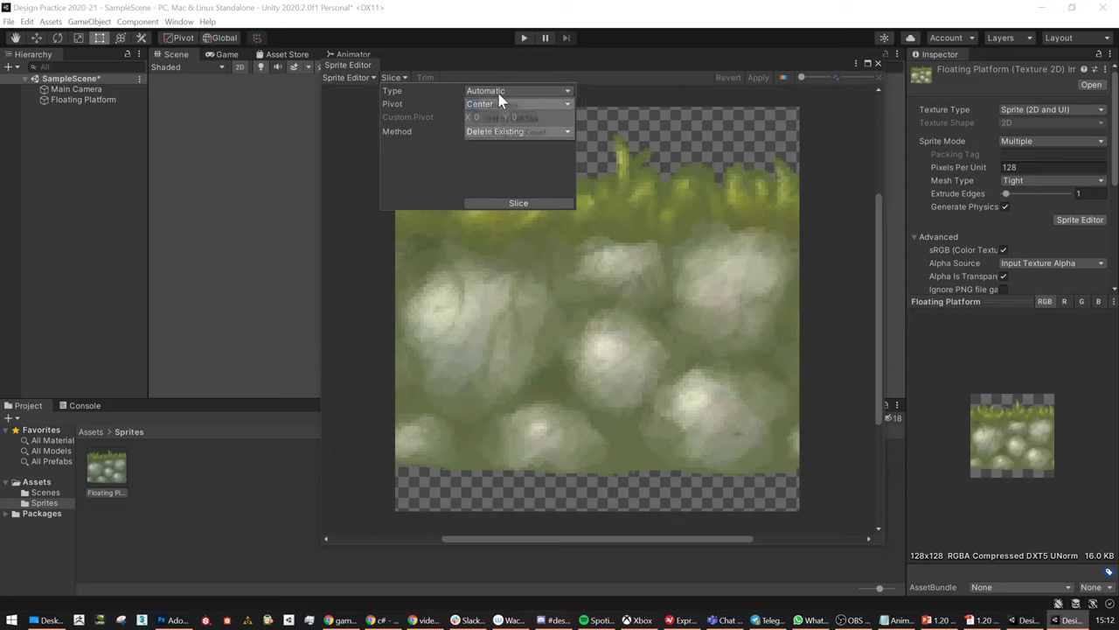
pyautogui.click(502, 121)
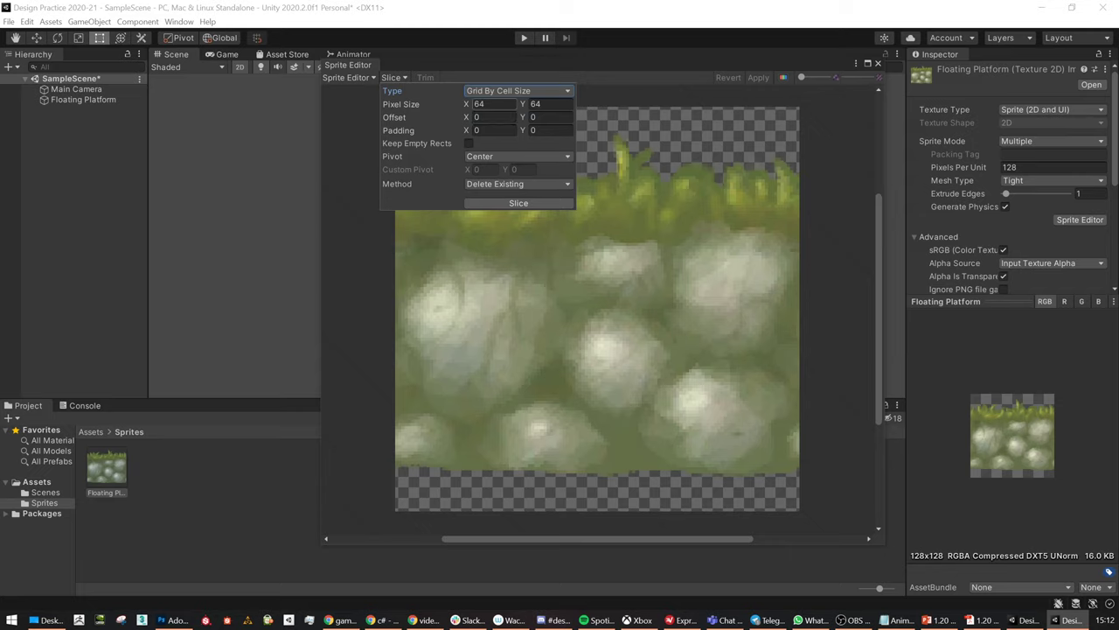
pyautogui.click(494, 92)
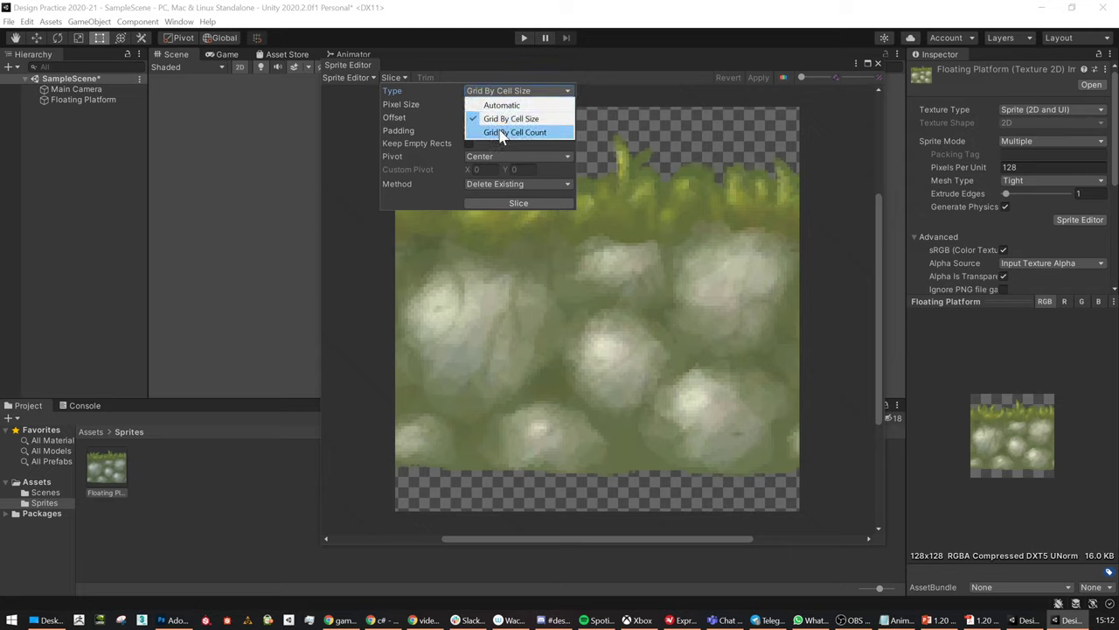
pyautogui.click(501, 133)
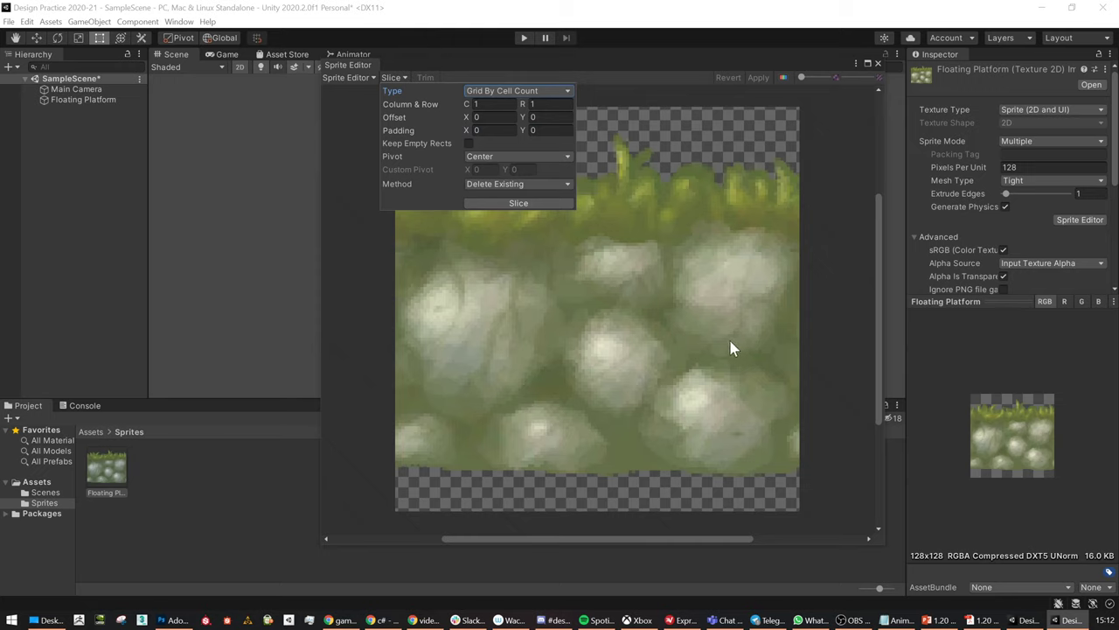
pyautogui.click(494, 104)
pyautogui.click(523, 91)
pyautogui.click(505, 106)
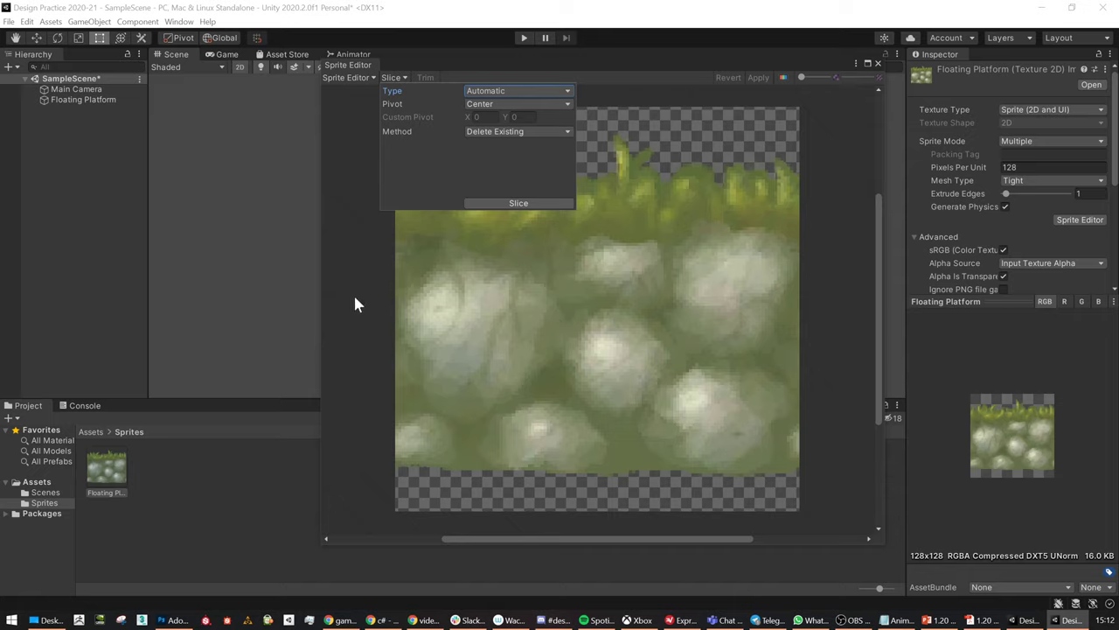
# Slice the Floating Platform texture with the Automatic type, and close the Sprite Editor with the slicing reverted
pyautogui.click(504, 203)
pyautogui.click(779, 239)
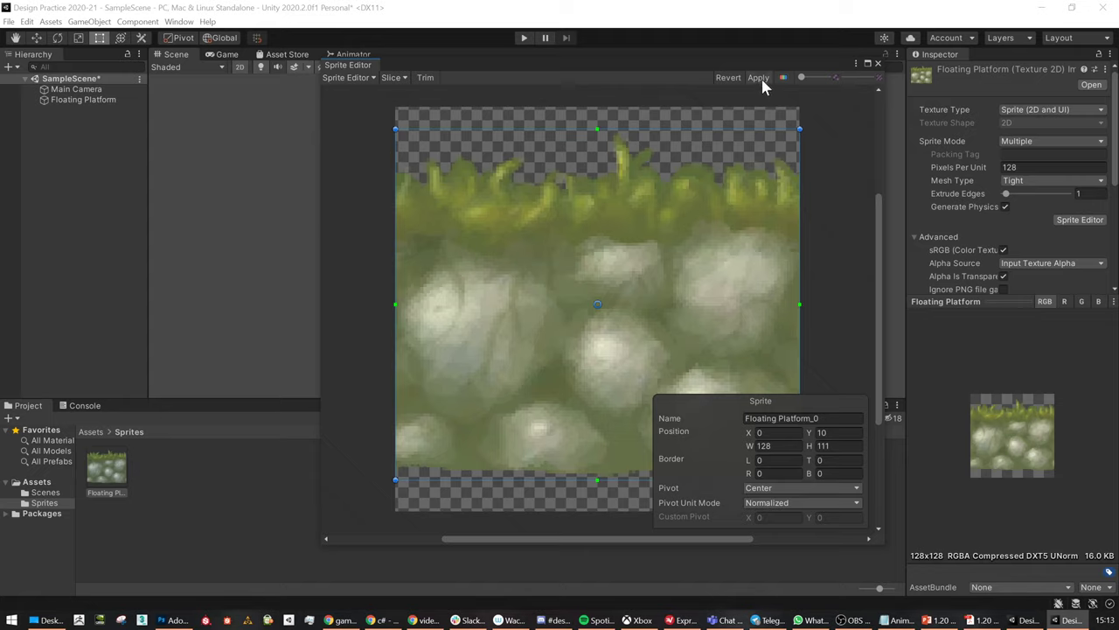
pyautogui.click(878, 64)
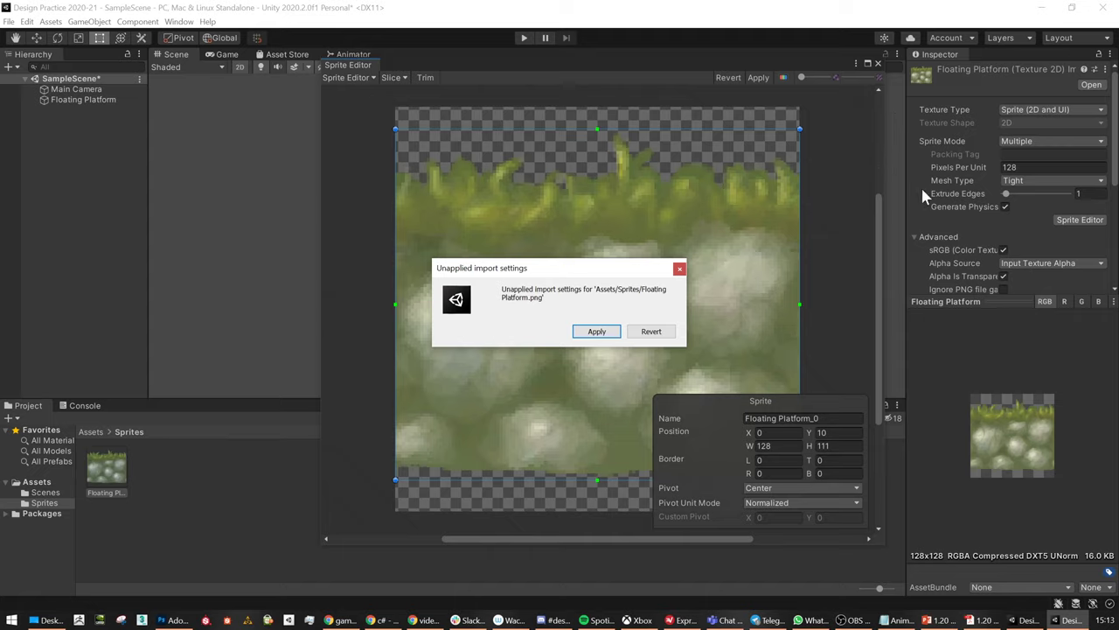
pyautogui.click(652, 334)
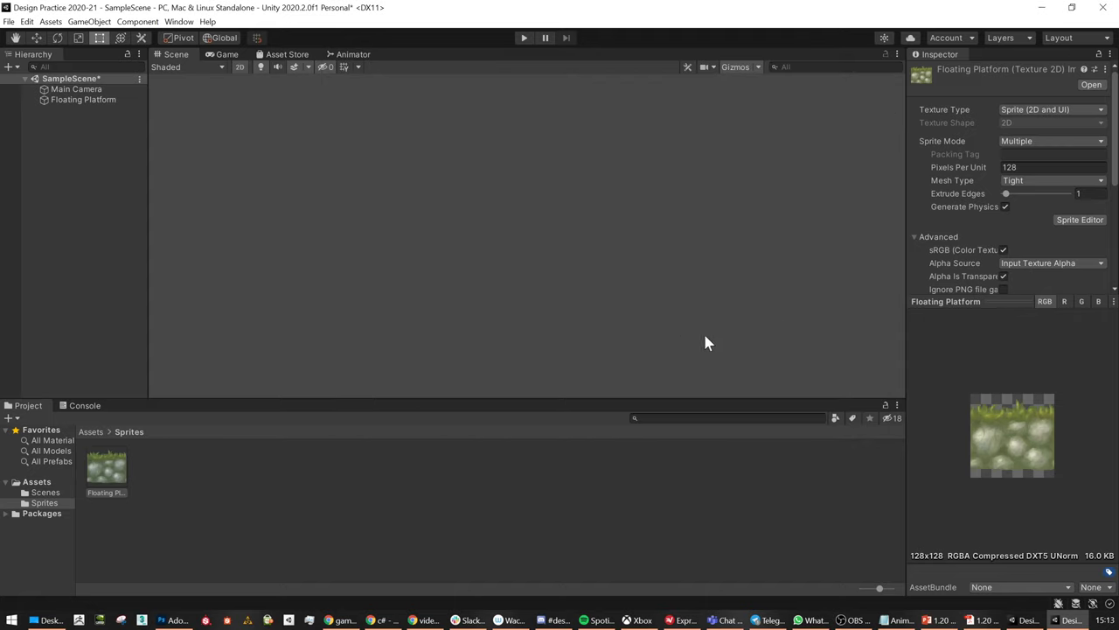
# Return the Floating Platform texture's Sprite Mode to Single and apply the import settings
pyautogui.click(1014, 140)
pyautogui.click(1019, 155)
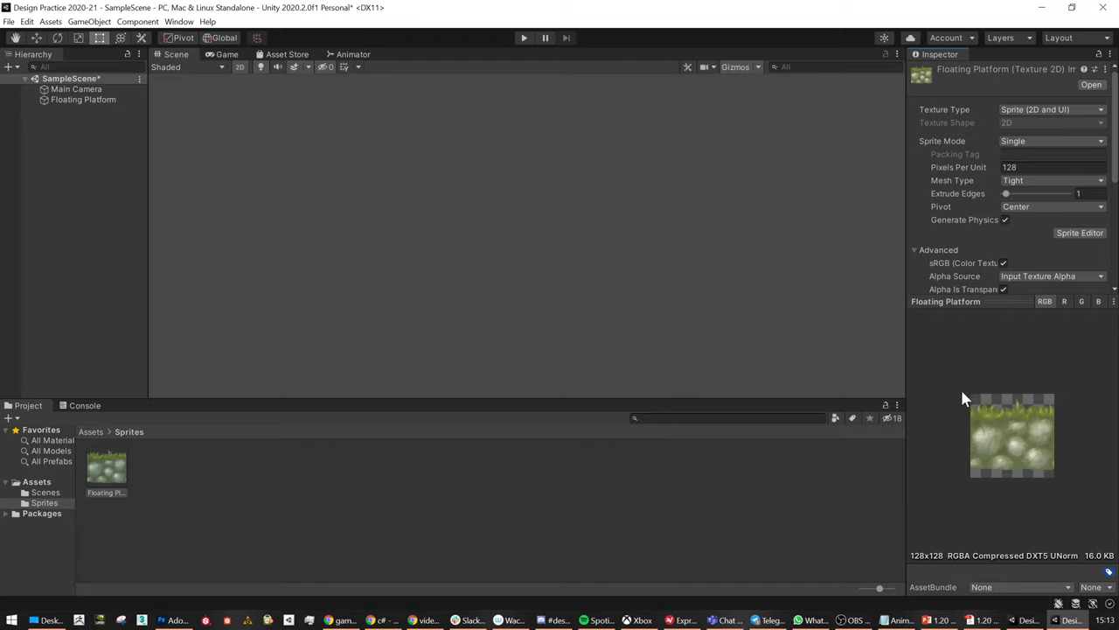
pyautogui.scroll(-5, 1037, 231)
pyautogui.click(1092, 281)
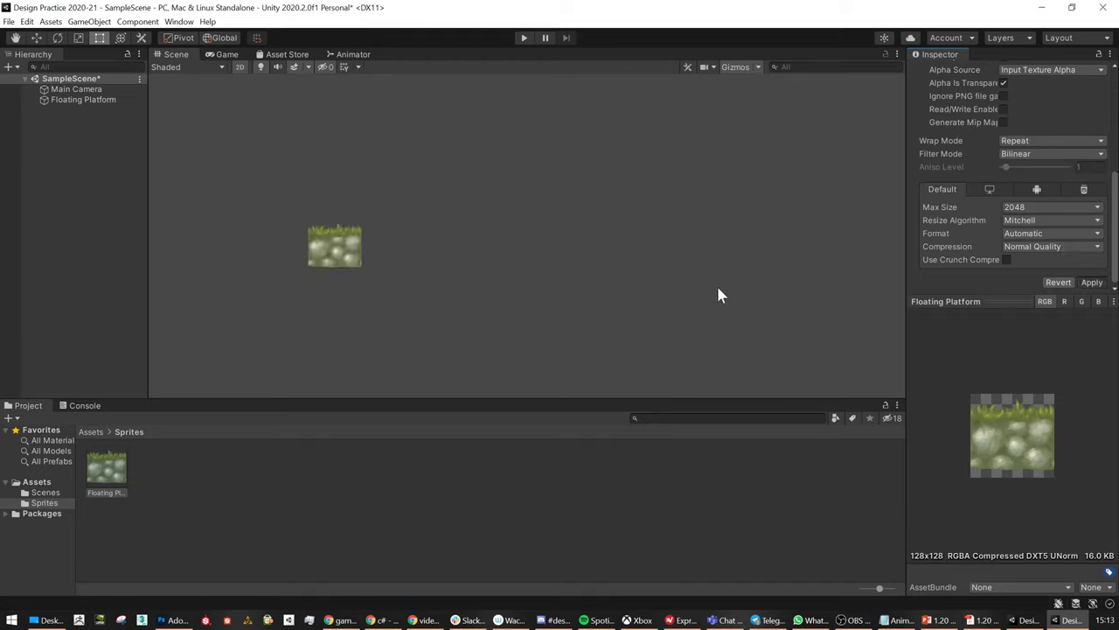
# Move the Floating Platform object in the scene to about X -8.46, Y 0.28
pyautogui.click(350, 261)
pyautogui.moveTo(342, 267)
pyautogui.mouseDown()
pyautogui.moveTo(321, 244)
pyautogui.moveTo(344, 285)
pyautogui.moveTo(325, 266)
pyautogui.mouseUp()
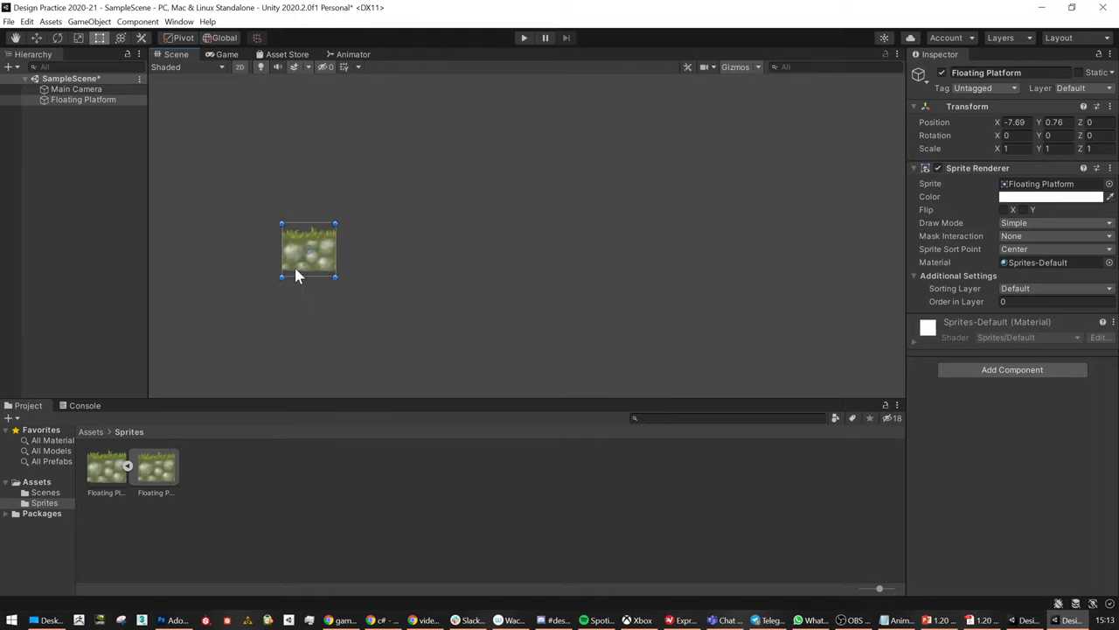
pyautogui.click(62, 142)
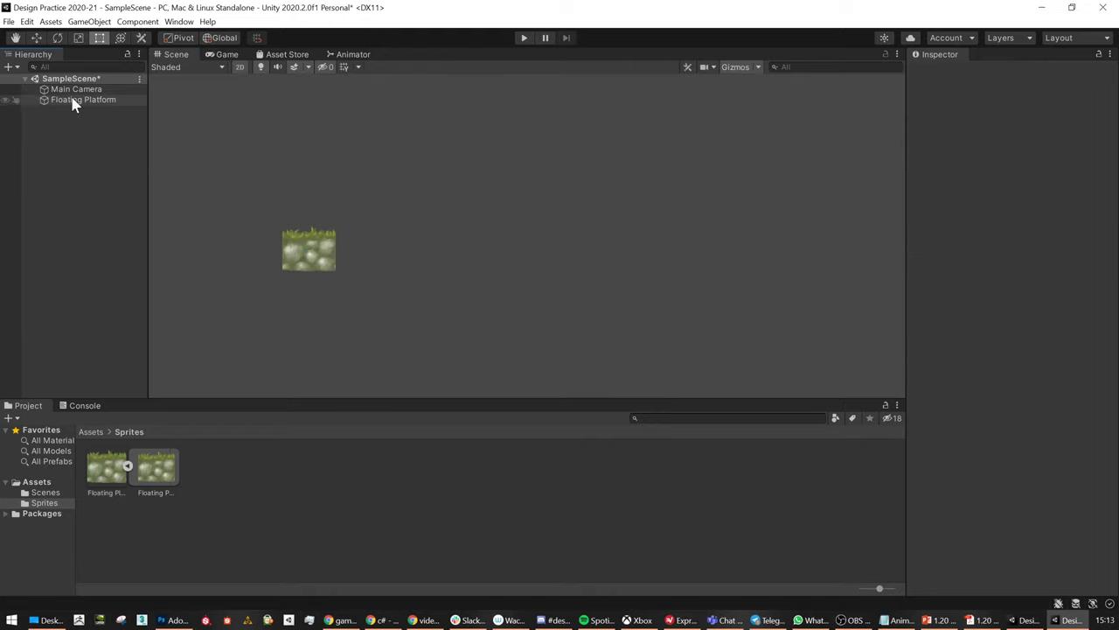
pyautogui.click(76, 100)
pyautogui.moveTo(329, 273); pyautogui.dragTo(280, 297)
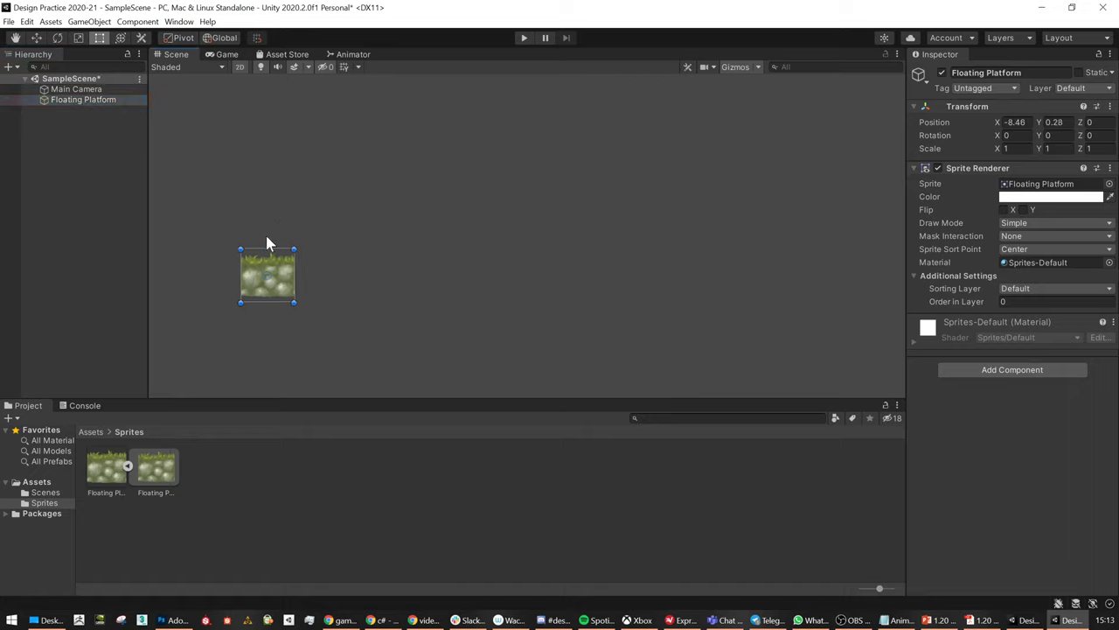
# Duplicate the Floating Platform object and make the copy a child of the original
pyautogui.hotkey('ctrl', 'd')
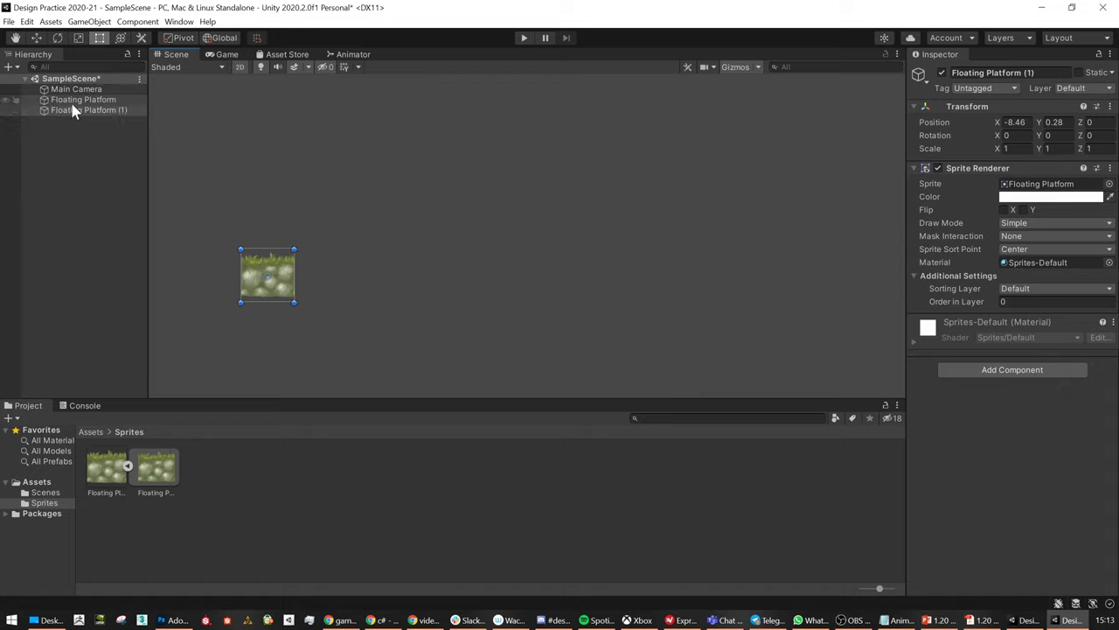
pyautogui.moveTo(78, 112); pyautogui.dragTo(83, 100)
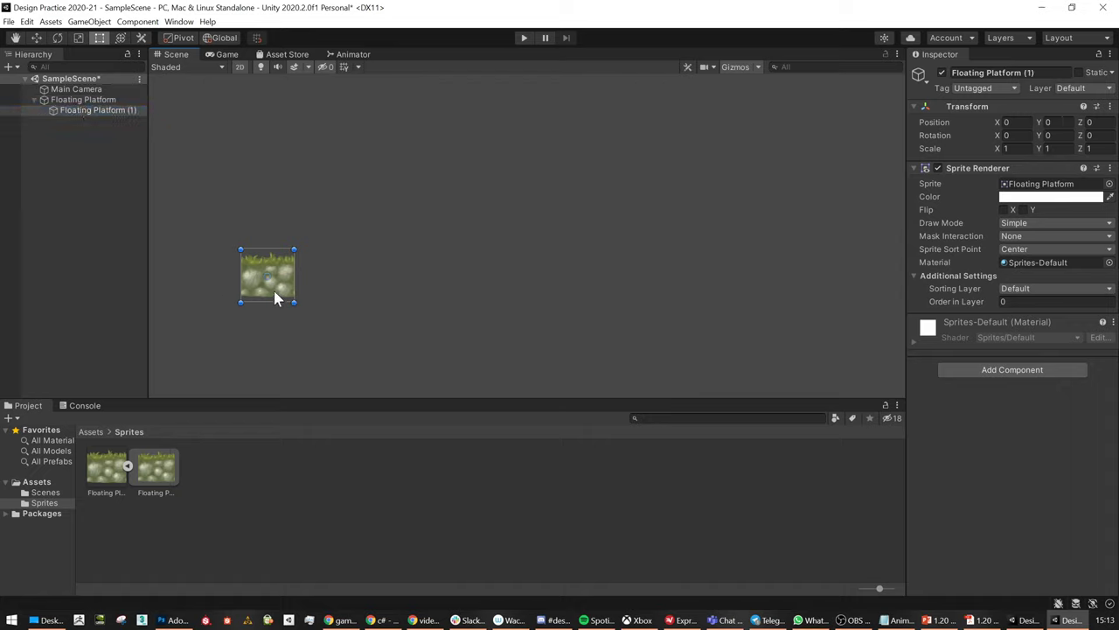
# Snap the child platform flush against the original's right edge at local X 1, Y 0, and duplicate it
pyautogui.moveTo(276, 298); pyautogui.dragTo(381, 264)
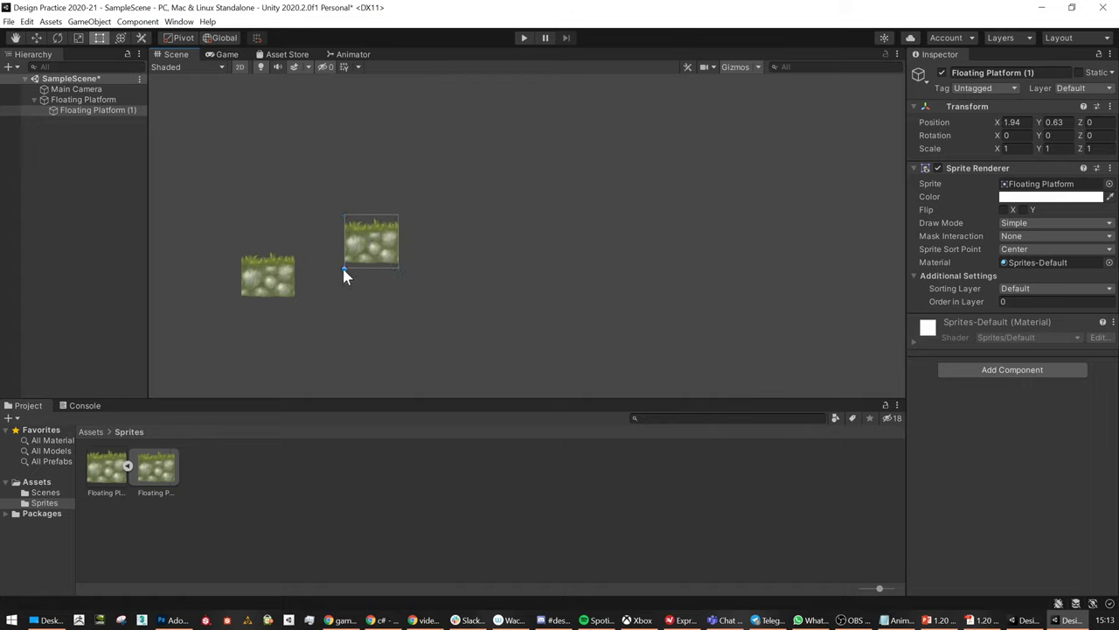
pyautogui.moveTo(343, 268); pyautogui.dragTo(308, 297)
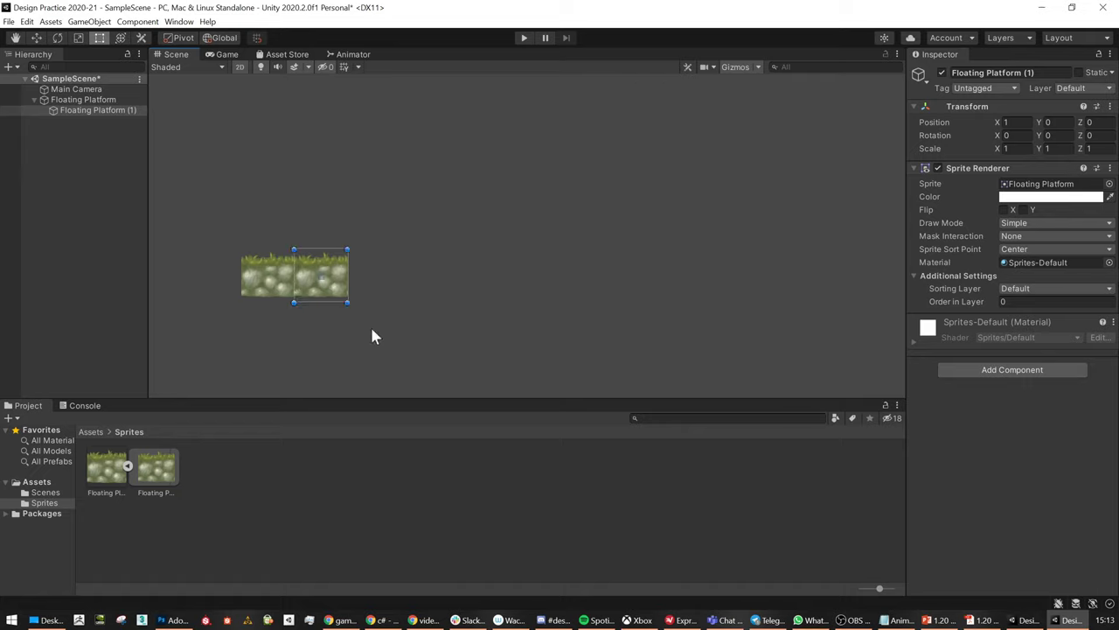
pyautogui.hotkey('ctrl', 'd')
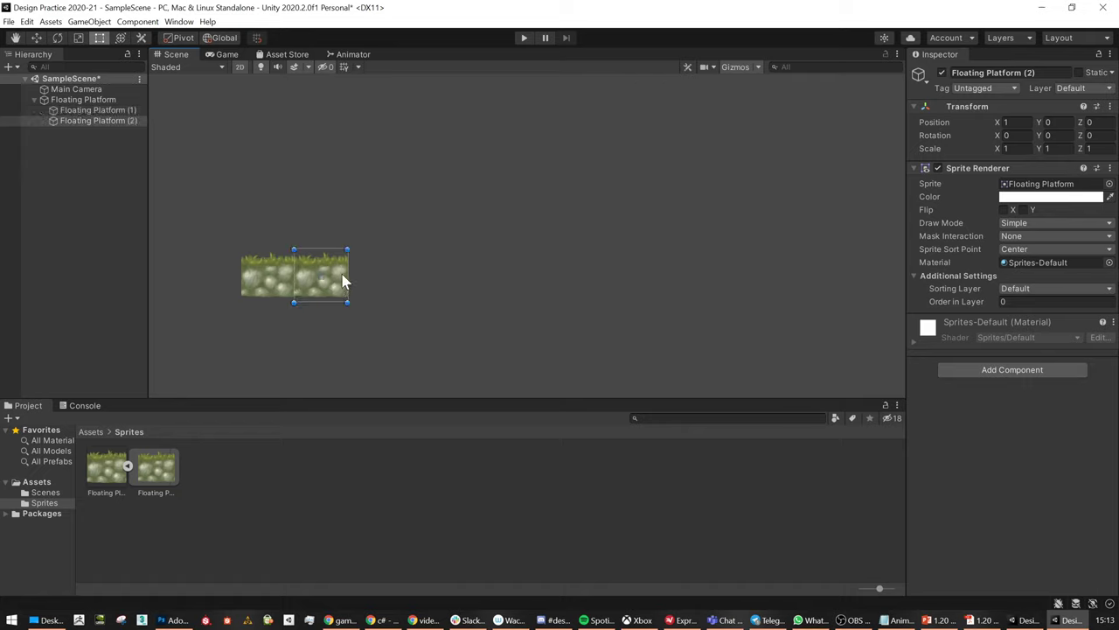
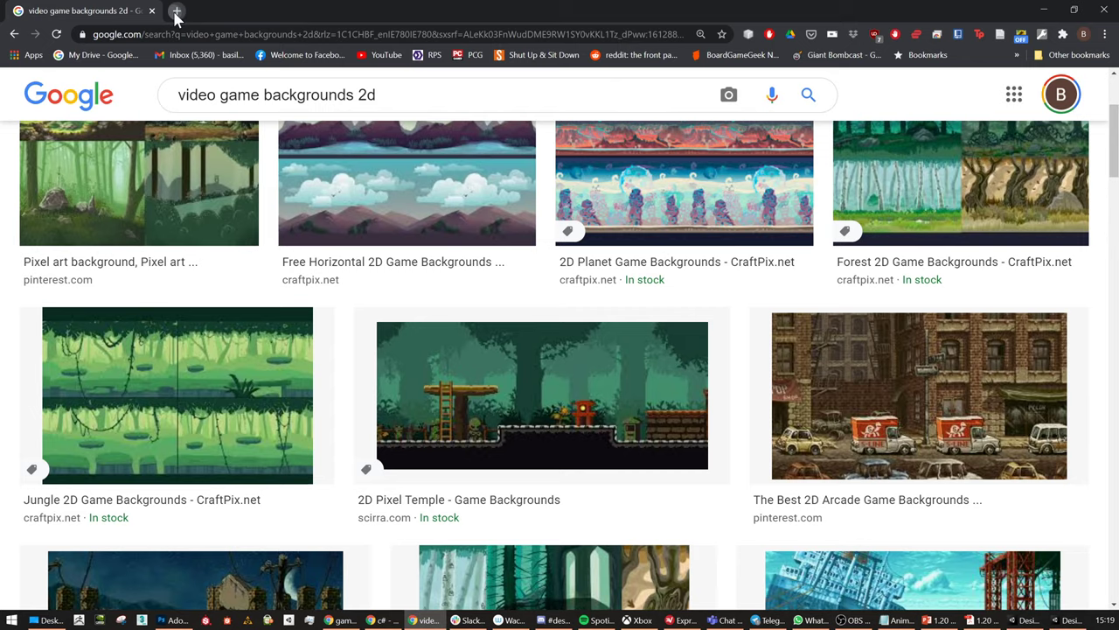
# Search Google Images for "isometric games" in a new browser tab, look over the examples, and return to Unity
pyautogui.click(177, 11)
pyautogui.write('isometric game')
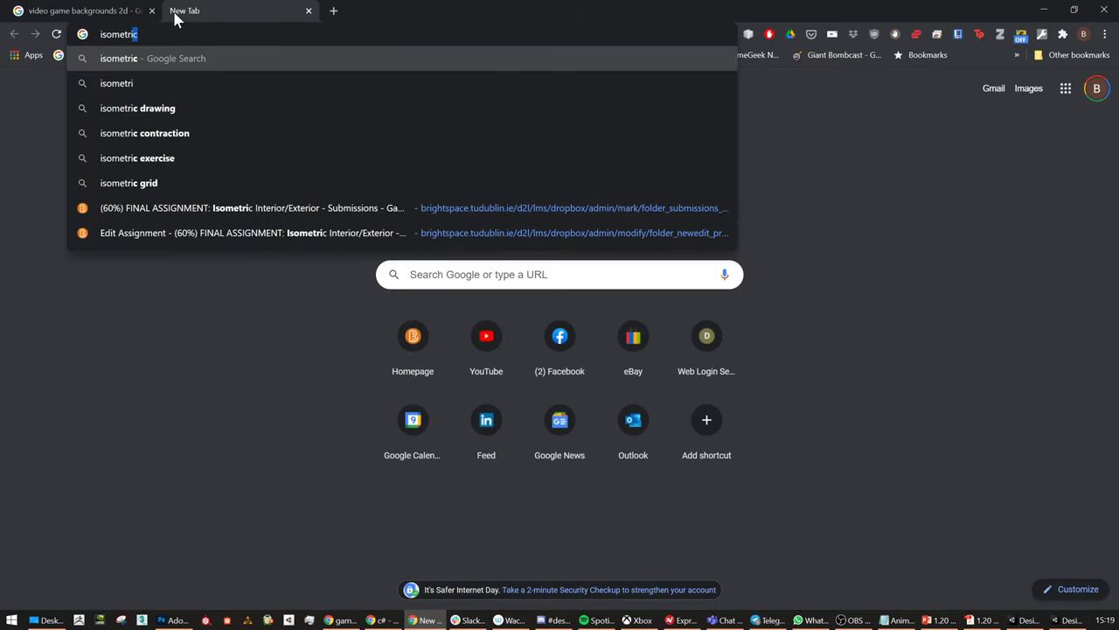
pyautogui.press('Return')
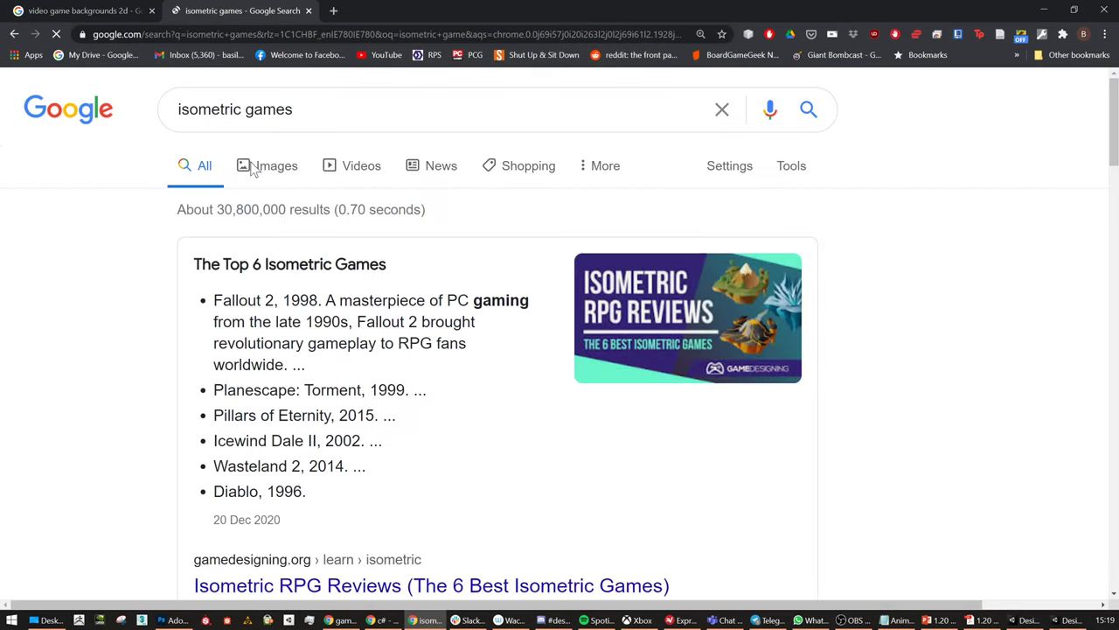
pyautogui.click(256, 167)
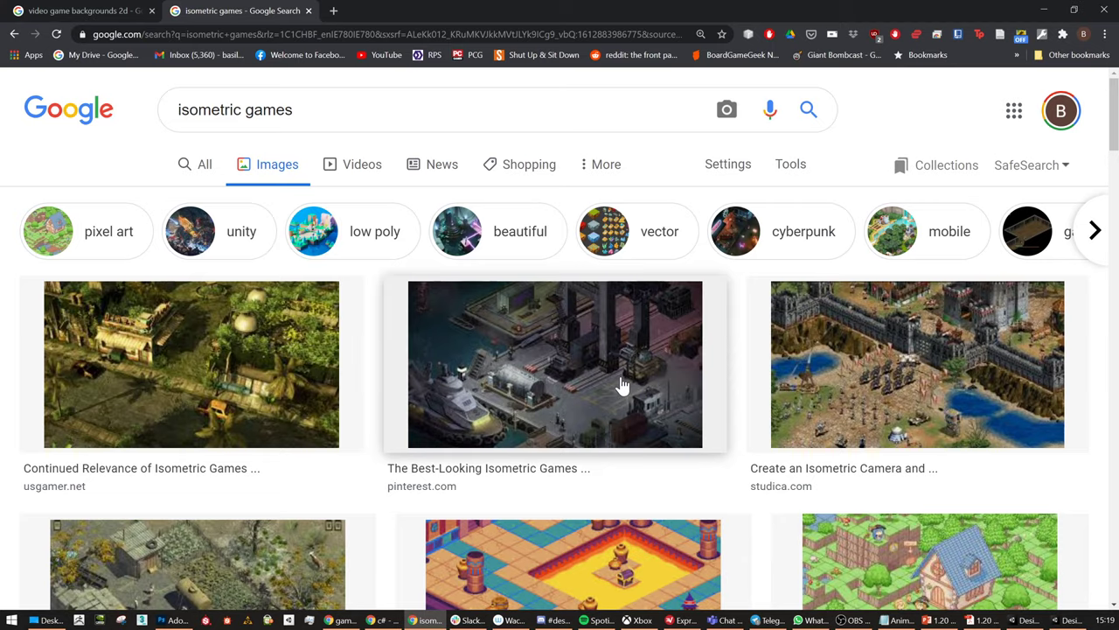
pyautogui.scroll(-2, 622, 387)
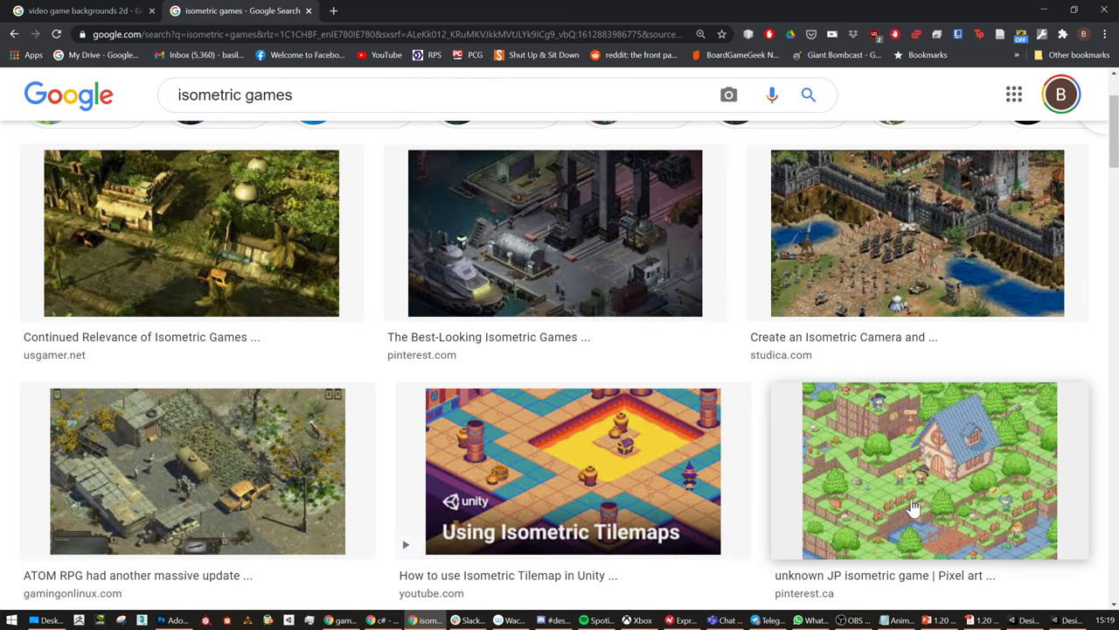
pyautogui.click(1044, 9)
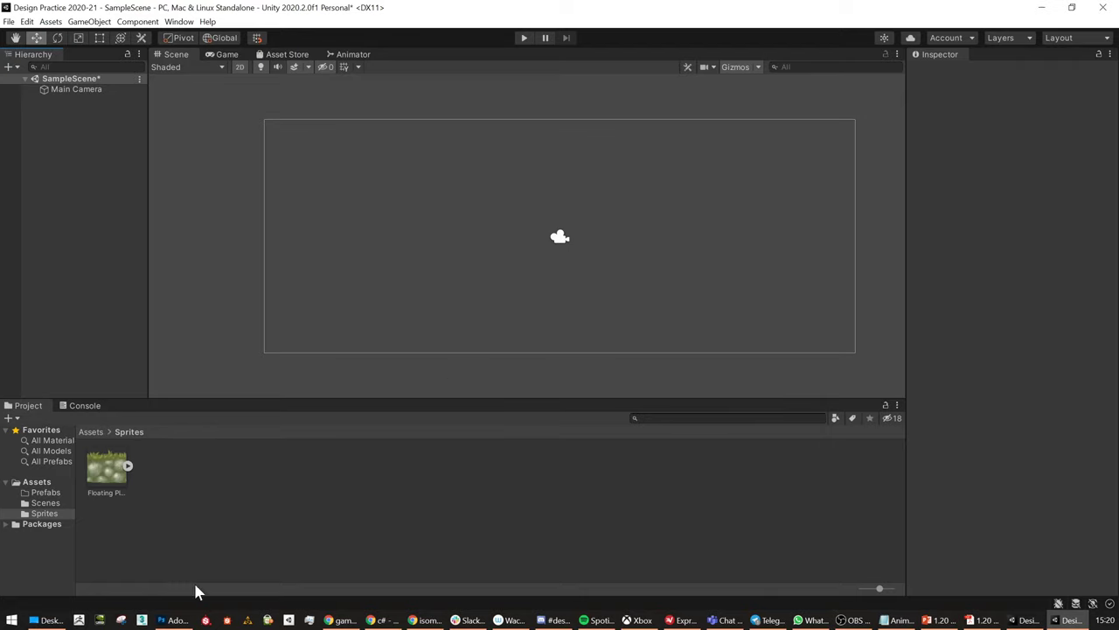
pyautogui.click(427, 620)
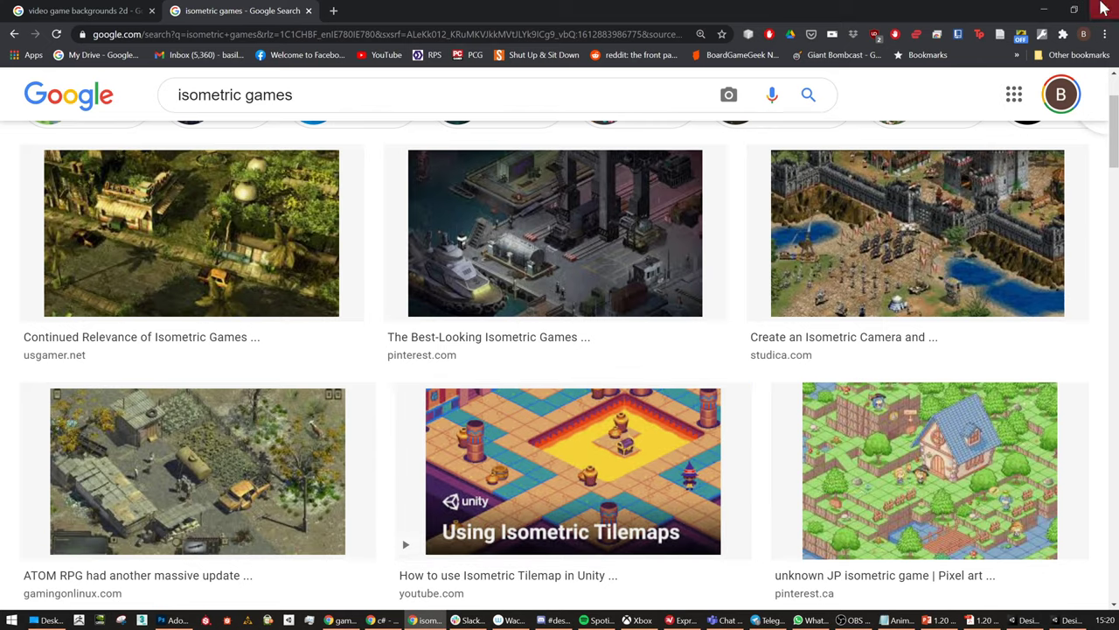
pyautogui.click(1043, 10)
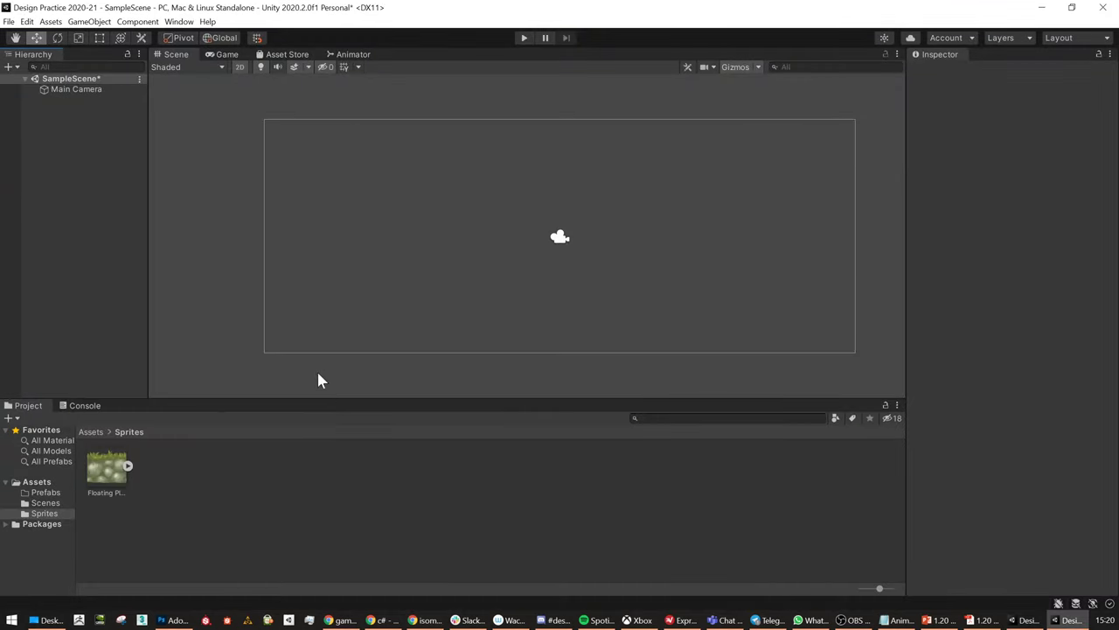
# Create a 2D Tilemap object in the scene hierarchy and name it Ground
pyautogui.rightClick(67, 124)
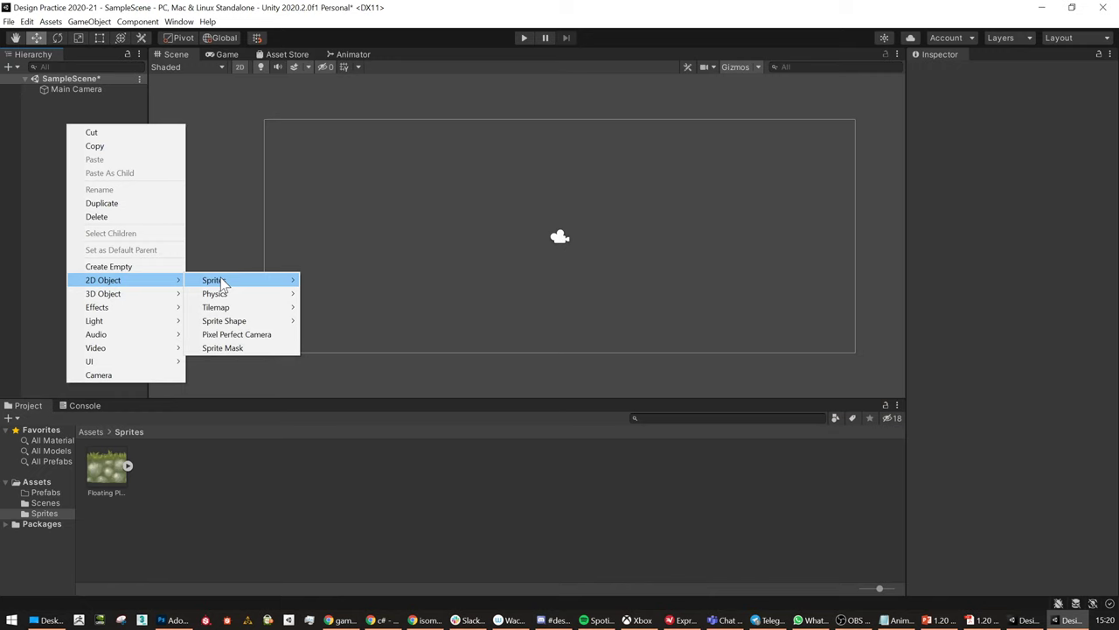
pyautogui.moveTo(225, 311)
pyautogui.click(390, 311)
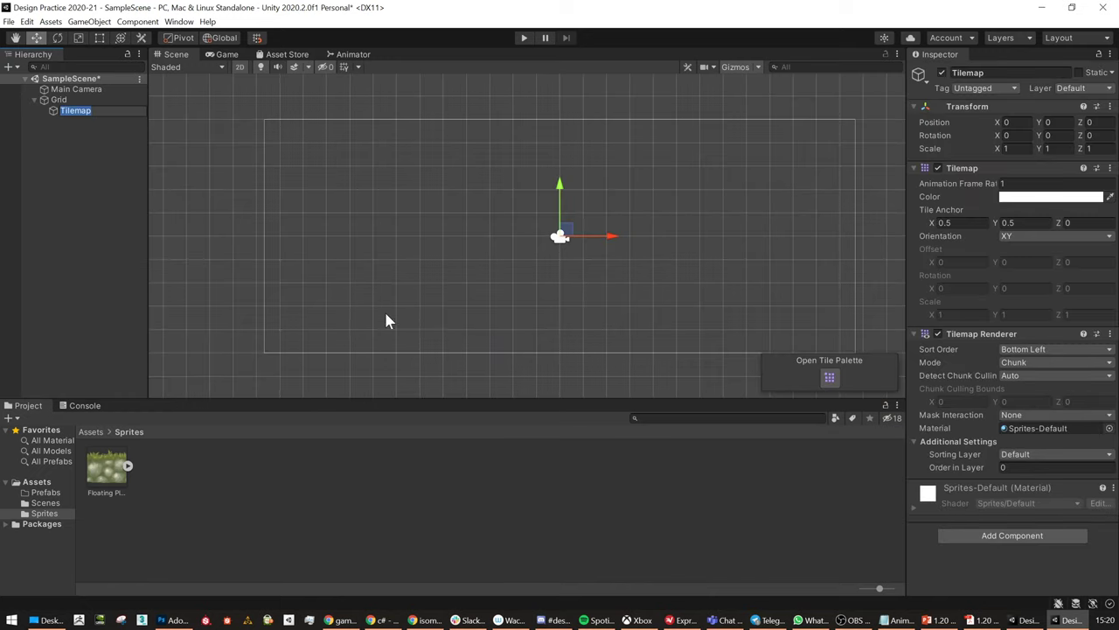
pyautogui.click(967, 73)
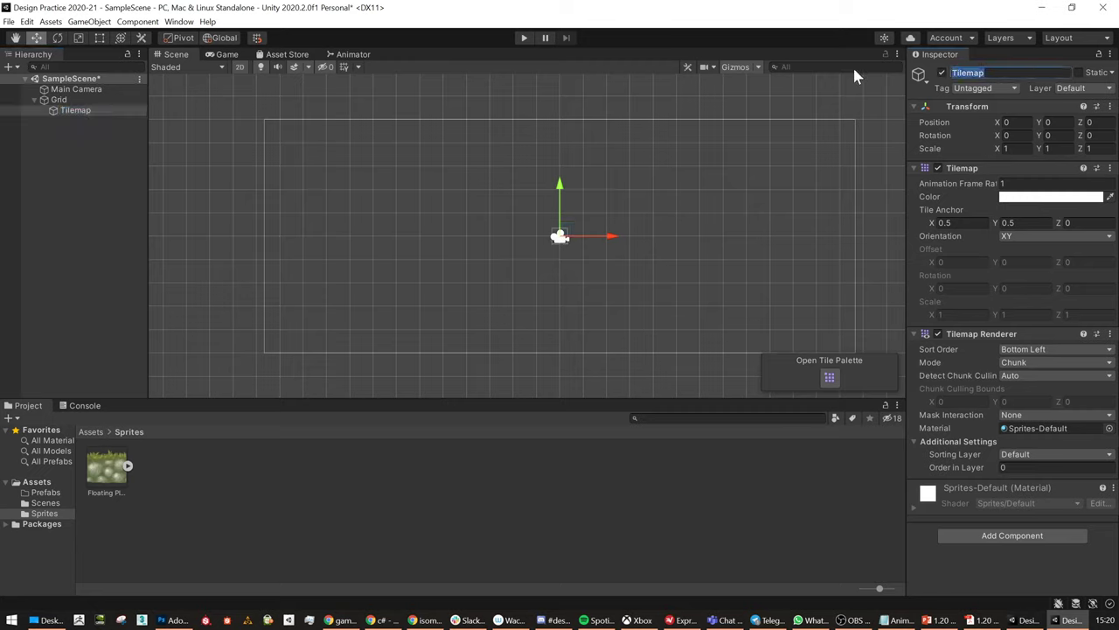
pyautogui.write('Ground')
pyautogui.press('Return')
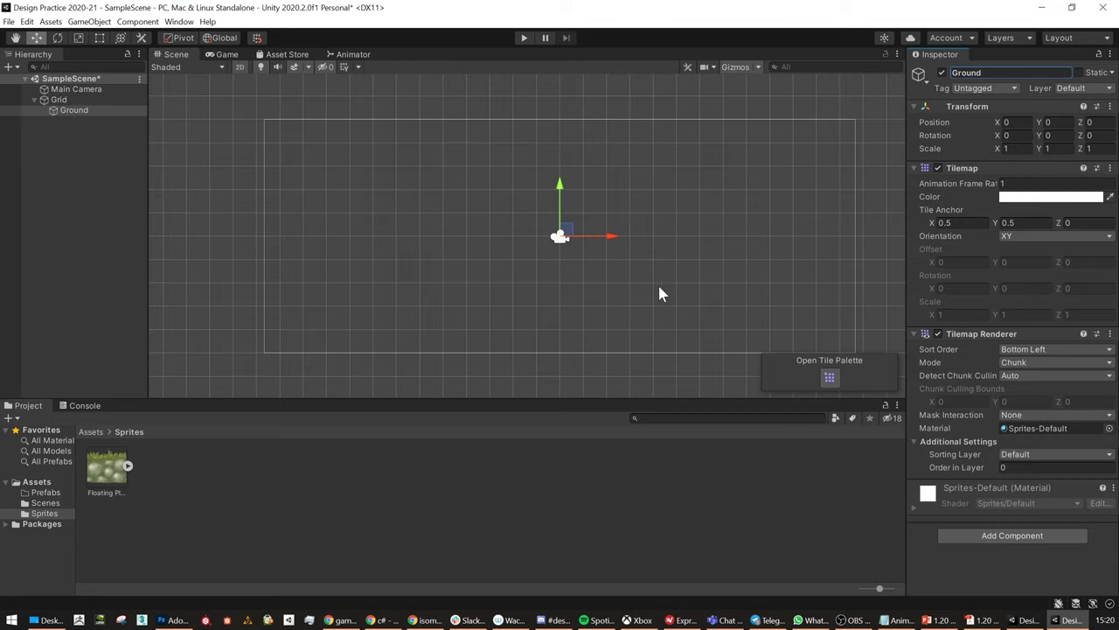
pyautogui.scroll(-2, 724, 249)
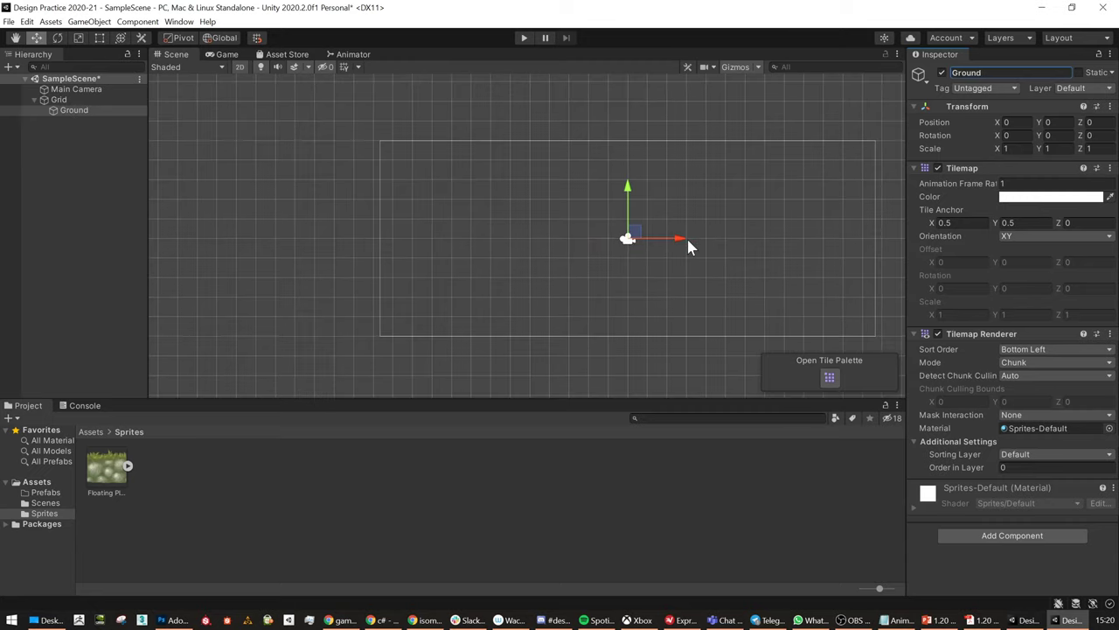
# Open the Tile Palette for the Ground tilemap and keep Ground as its active tilemap
pyautogui.moveTo(691, 242); pyautogui.dragTo(590, 245, button='middle')
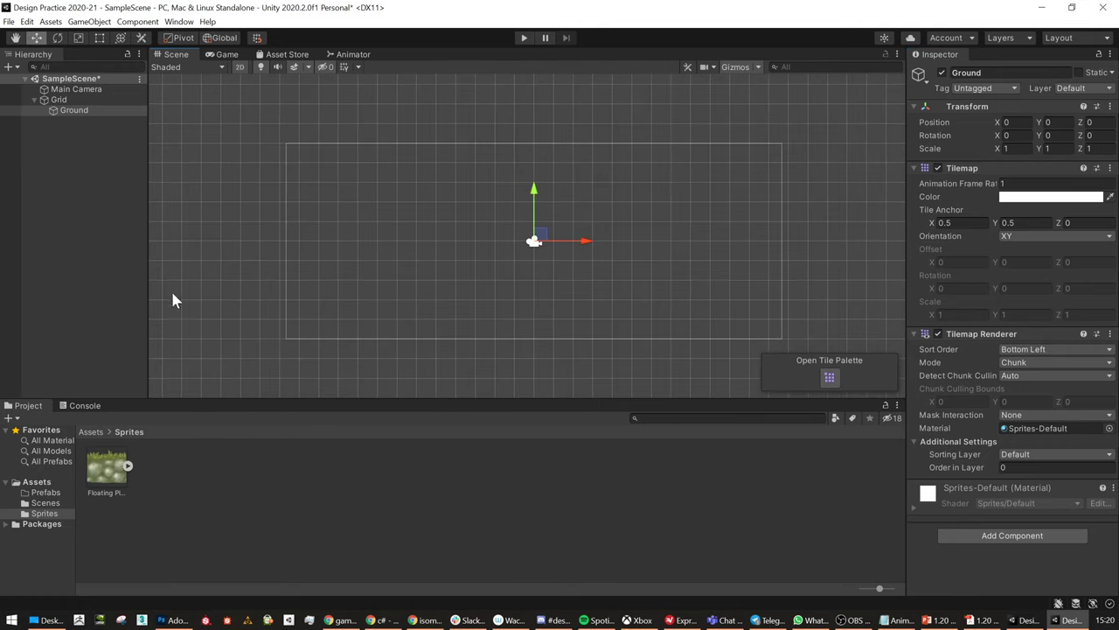
pyautogui.click(84, 111)
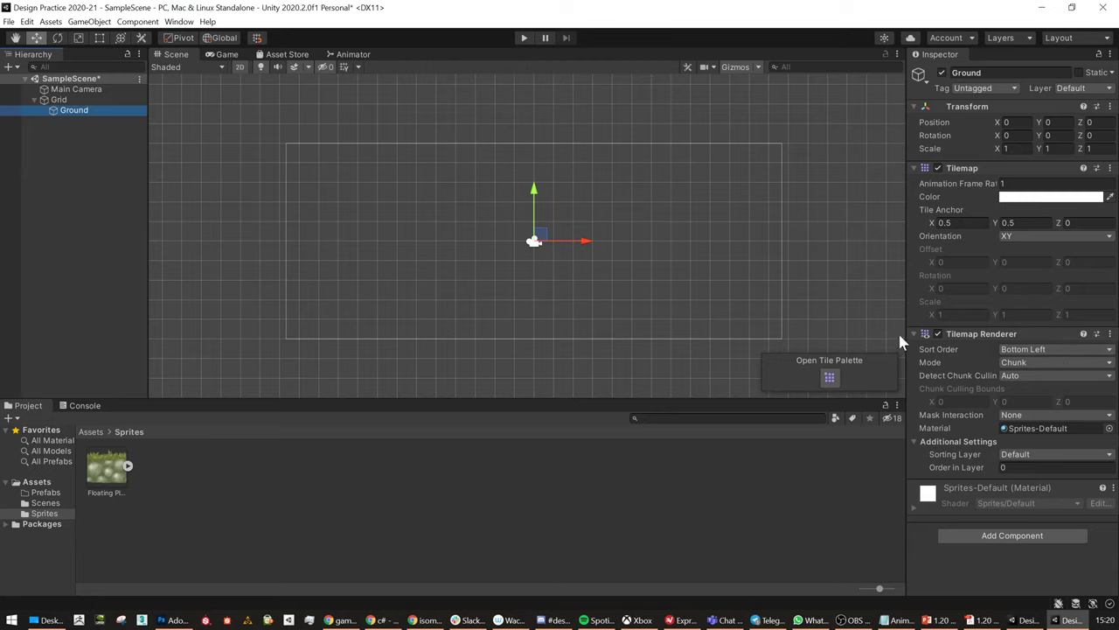
pyautogui.click(828, 378)
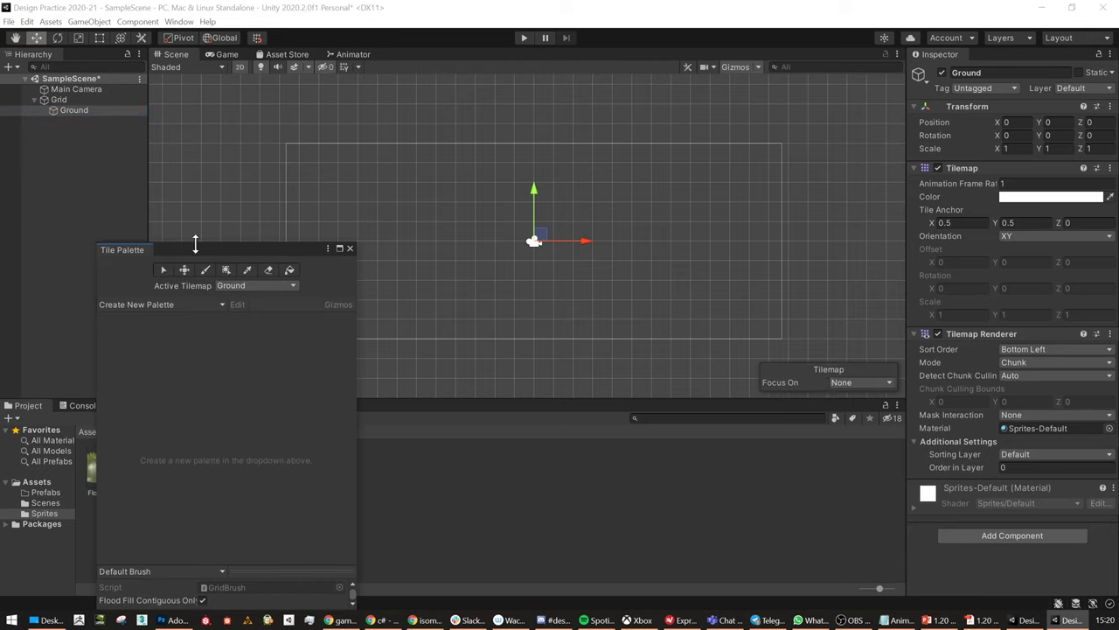
pyautogui.moveTo(195, 245); pyautogui.dragTo(336, 161)
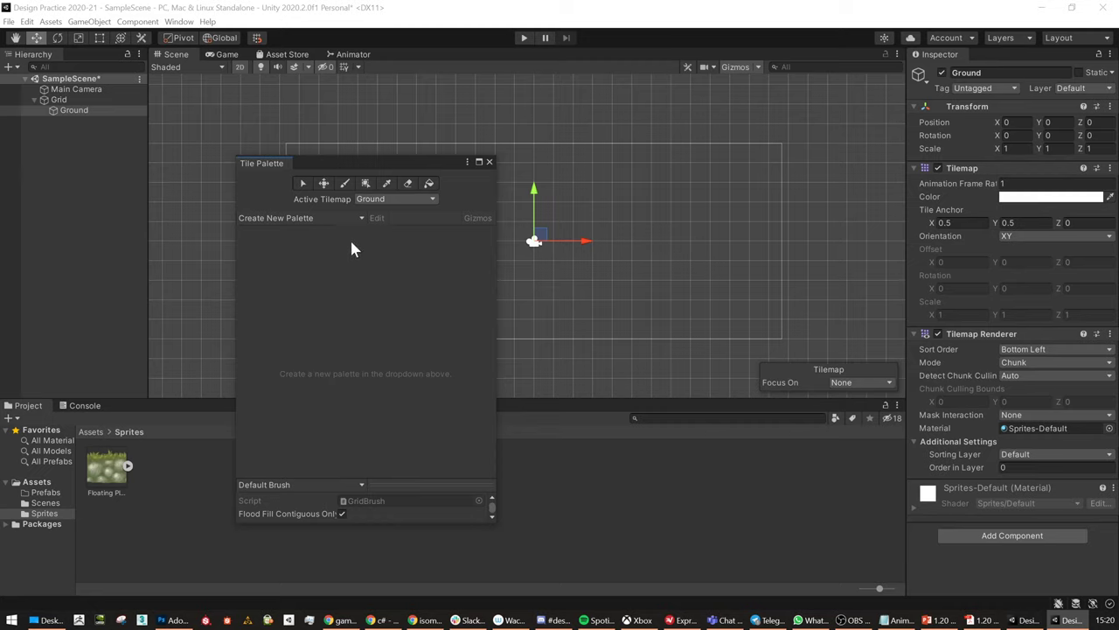
pyautogui.click(367, 201)
pyautogui.click(384, 213)
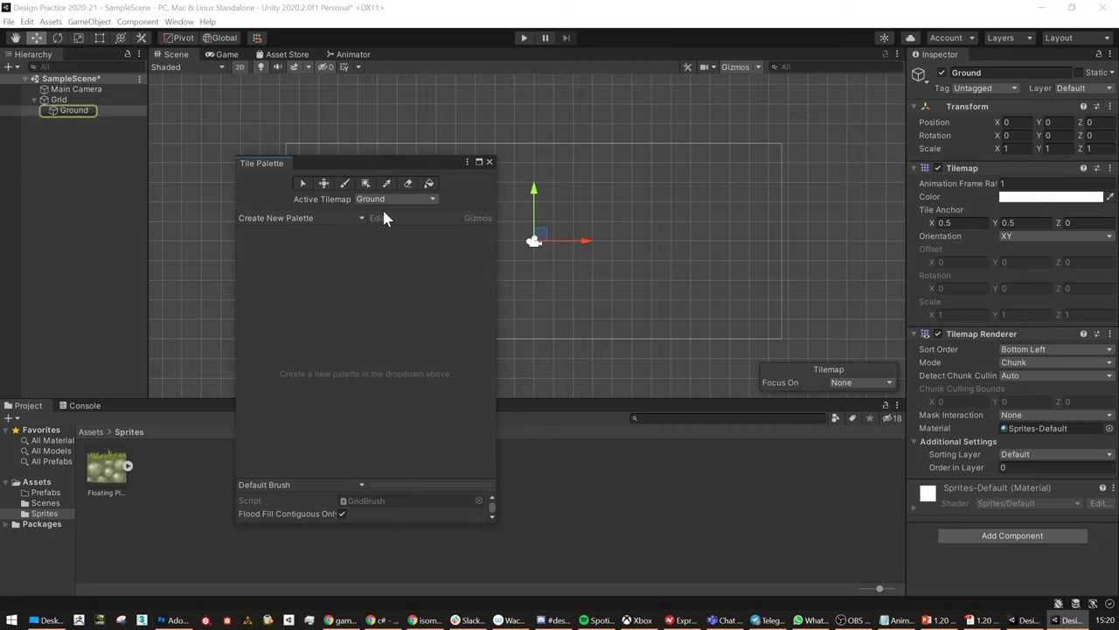
# Start creating a new tile palette with the Rectangle grid and Automatic cell size
pyautogui.click(271, 220)
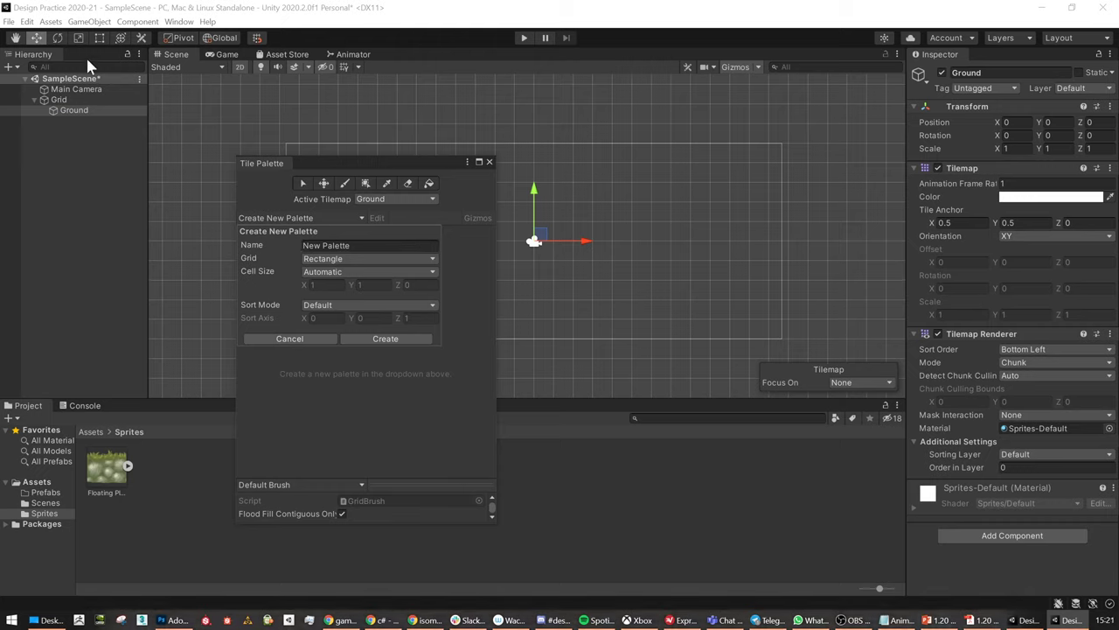
pyautogui.click(381, 340)
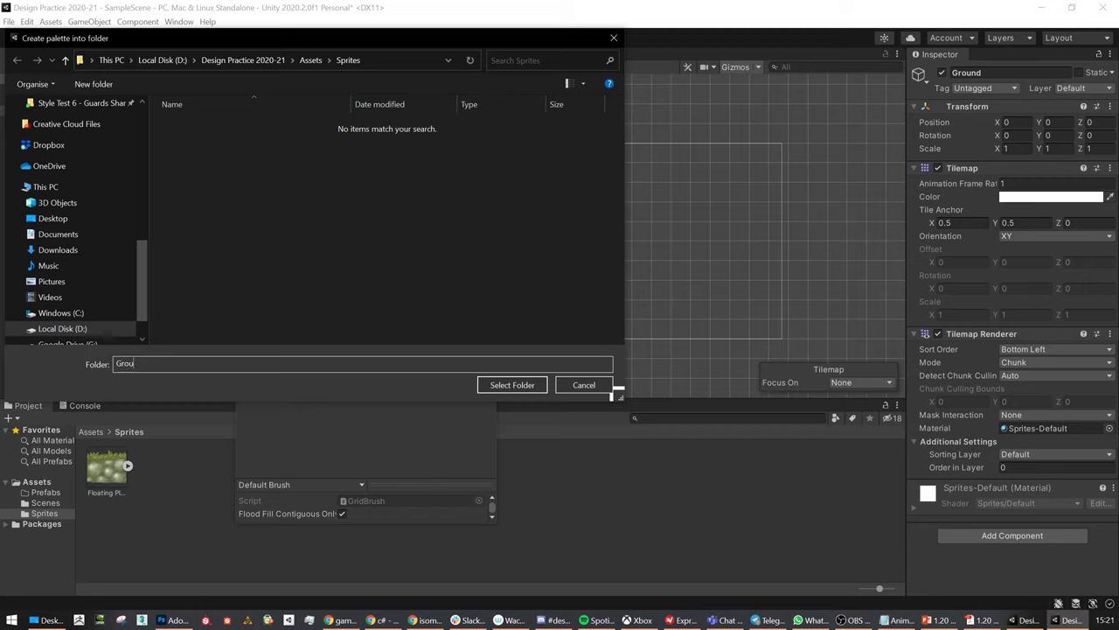
# Try to save the palette into a folder named Ground Tile Palette
pyautogui.write('nd Tile Palette')
pyautogui.press('Return')
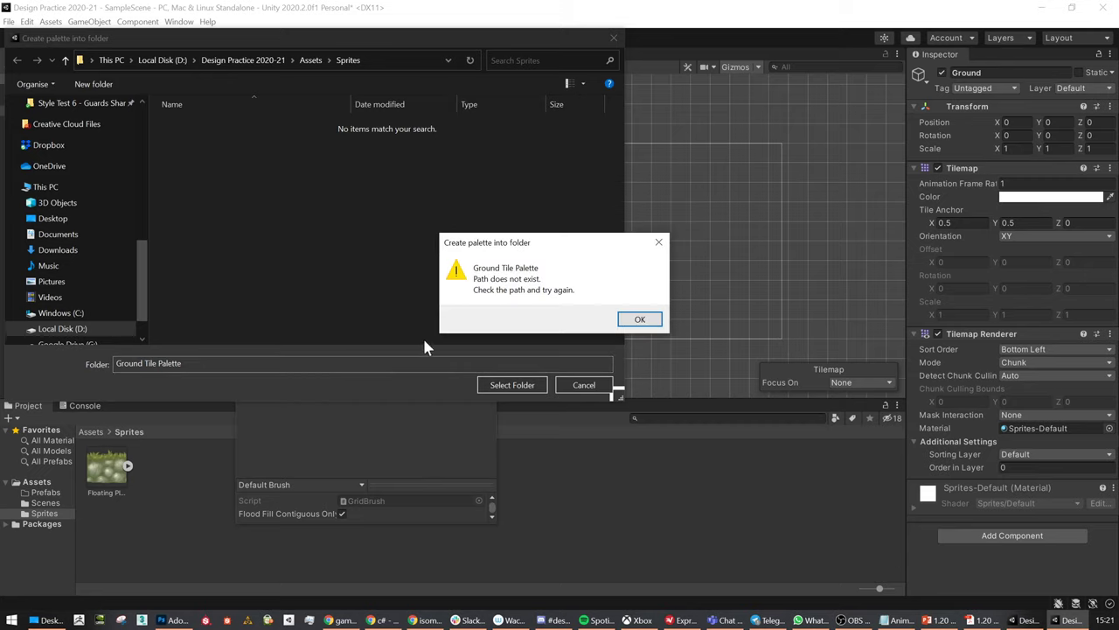
pyautogui.click(628, 323)
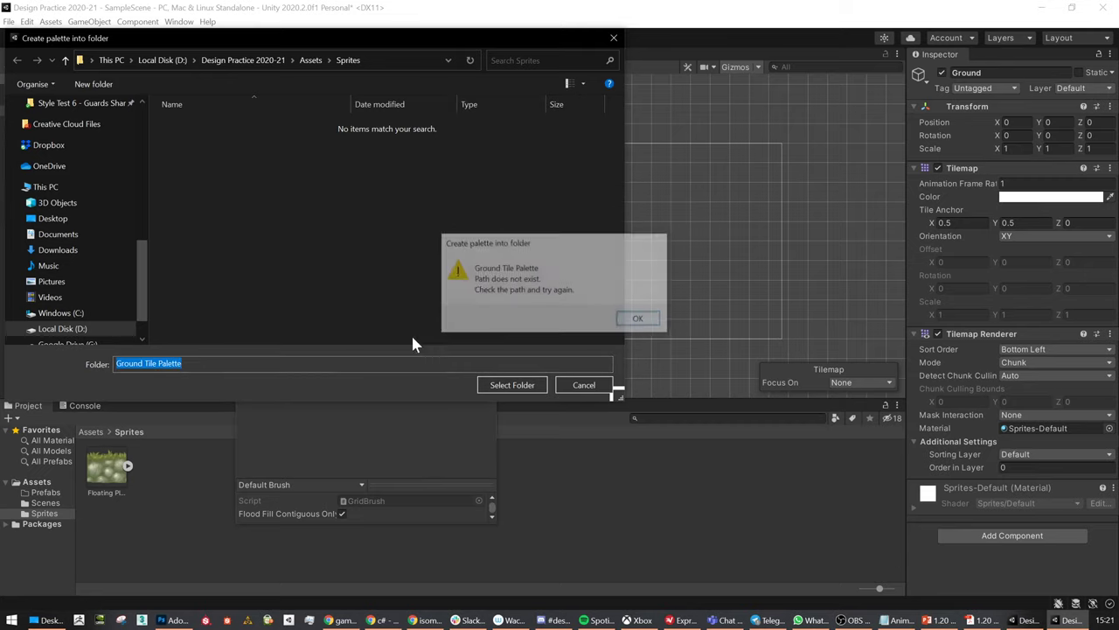
pyautogui.click(511, 385)
pyautogui.click(617, 323)
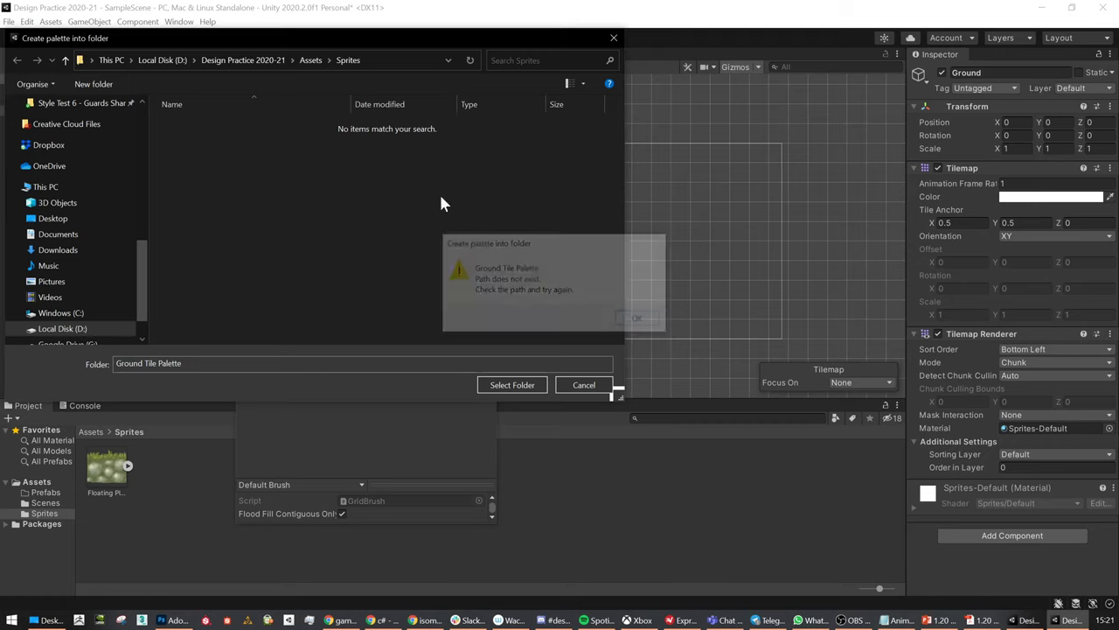
# Choose the project's Assets > Sprites folder as the location for the new palette
pyautogui.click(311, 59)
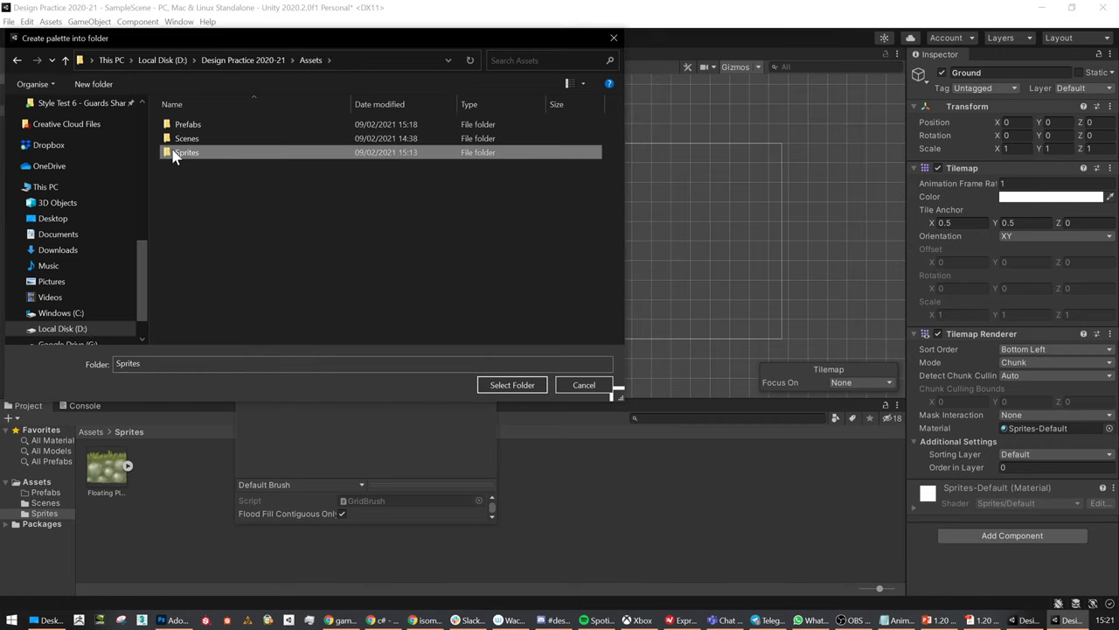
pyautogui.doubleClick(186, 152)
pyautogui.click(512, 385)
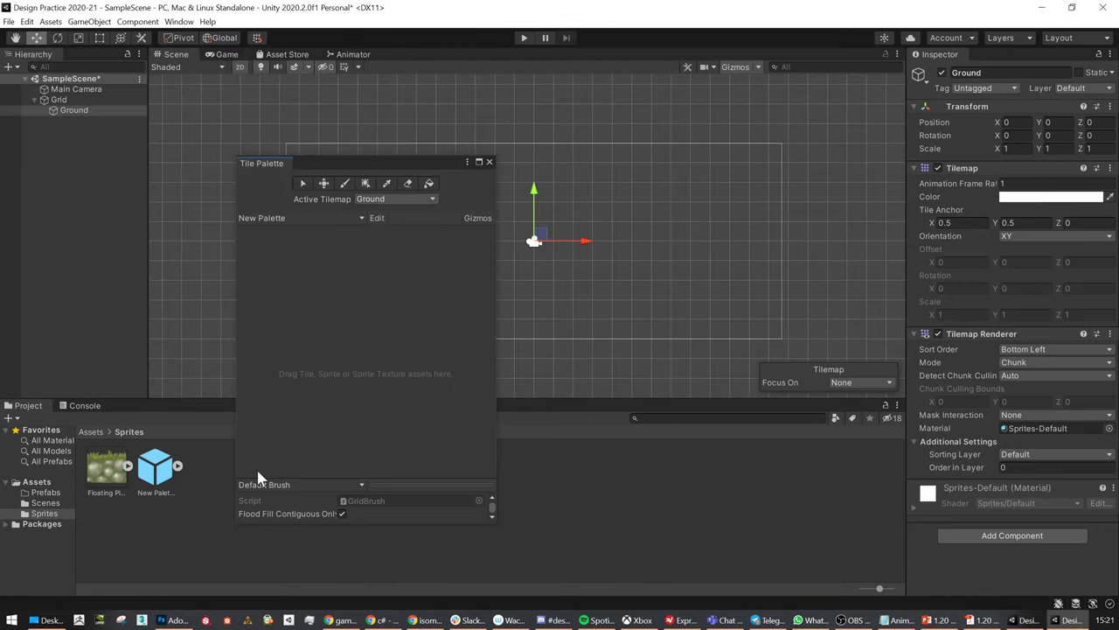
# Rename the New Palette asset in the Sprites folder as GroundTilePalette
pyautogui.click(180, 473)
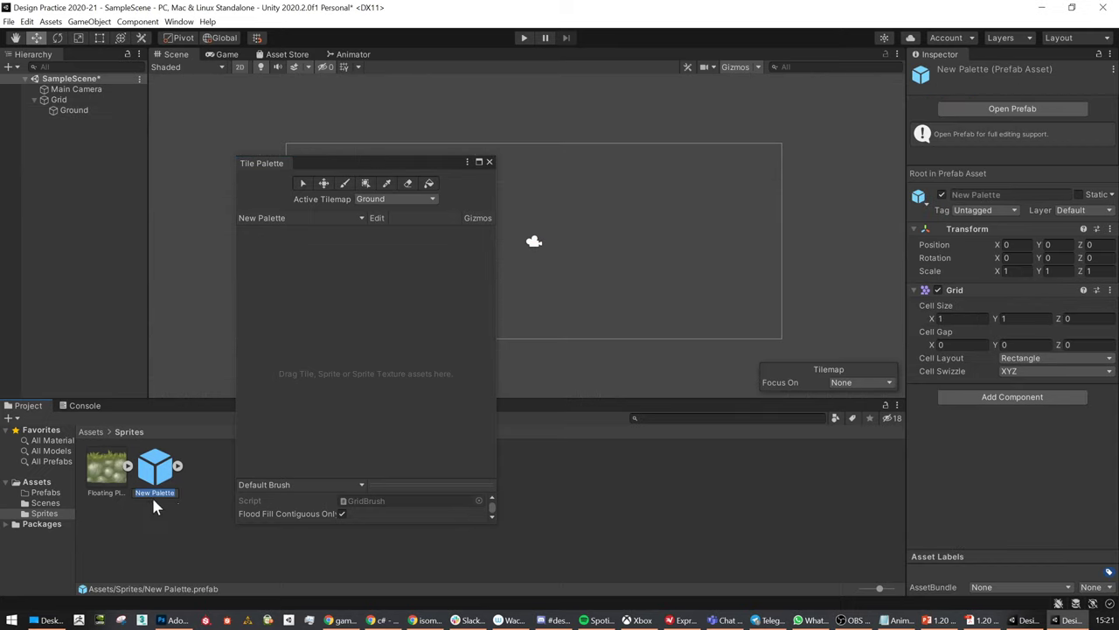
pyautogui.write('Gro')
pyautogui.write('undTilePalette')
pyautogui.press('Return')
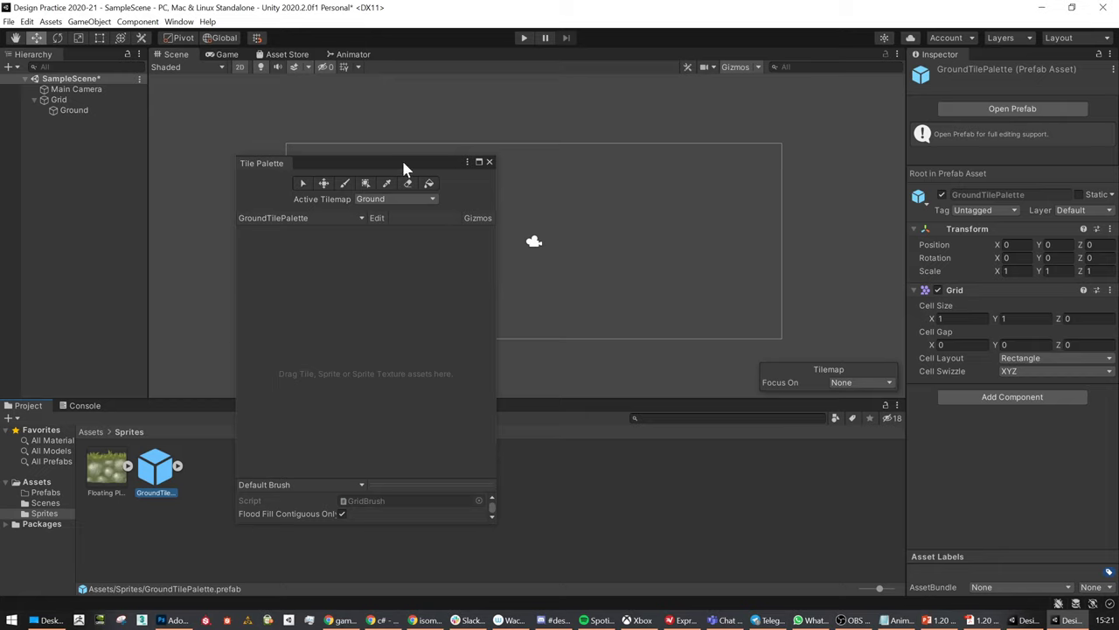
# Look over the tilemap types offered for 2D objects and view the existing Ground tilemap's settings
pyautogui.moveTo(401, 158); pyautogui.dragTo(546, 152)
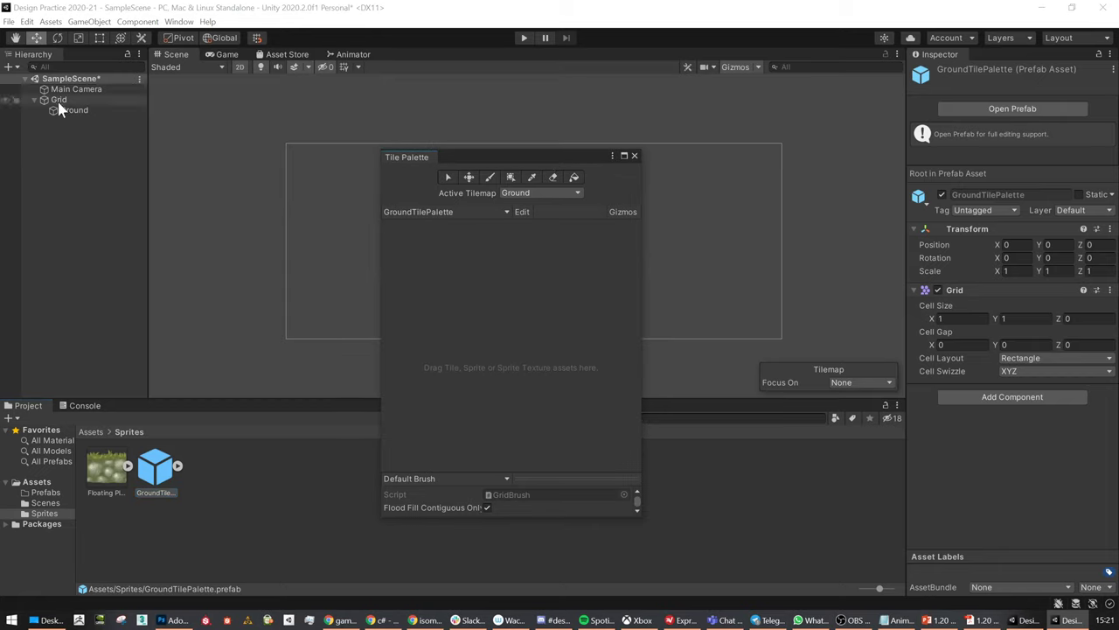
pyautogui.rightClick(85, 147)
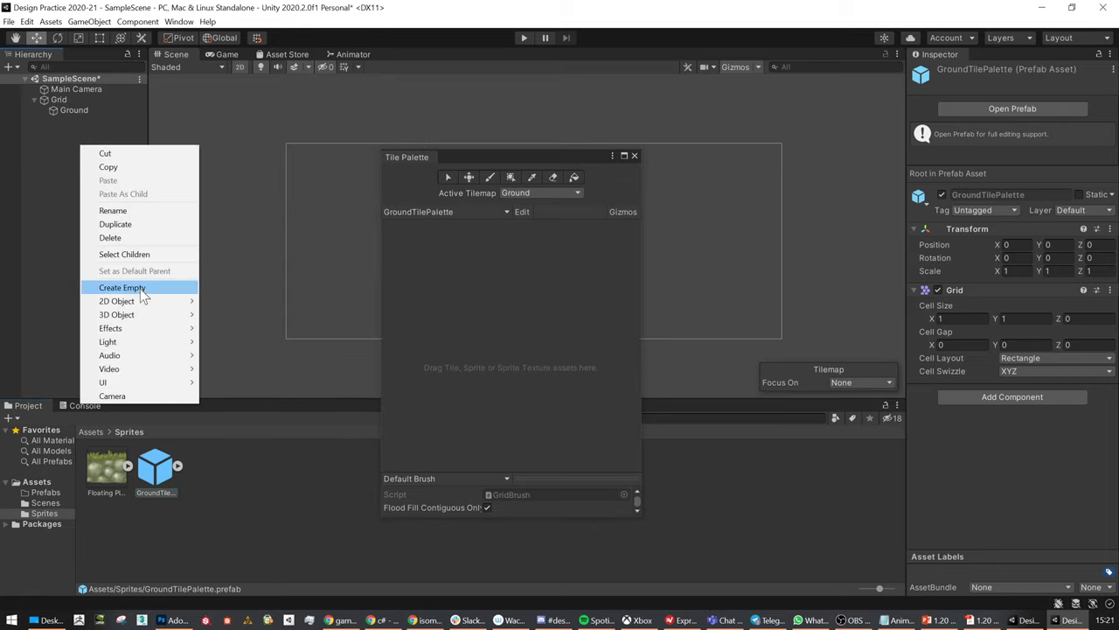
pyautogui.moveTo(143, 302)
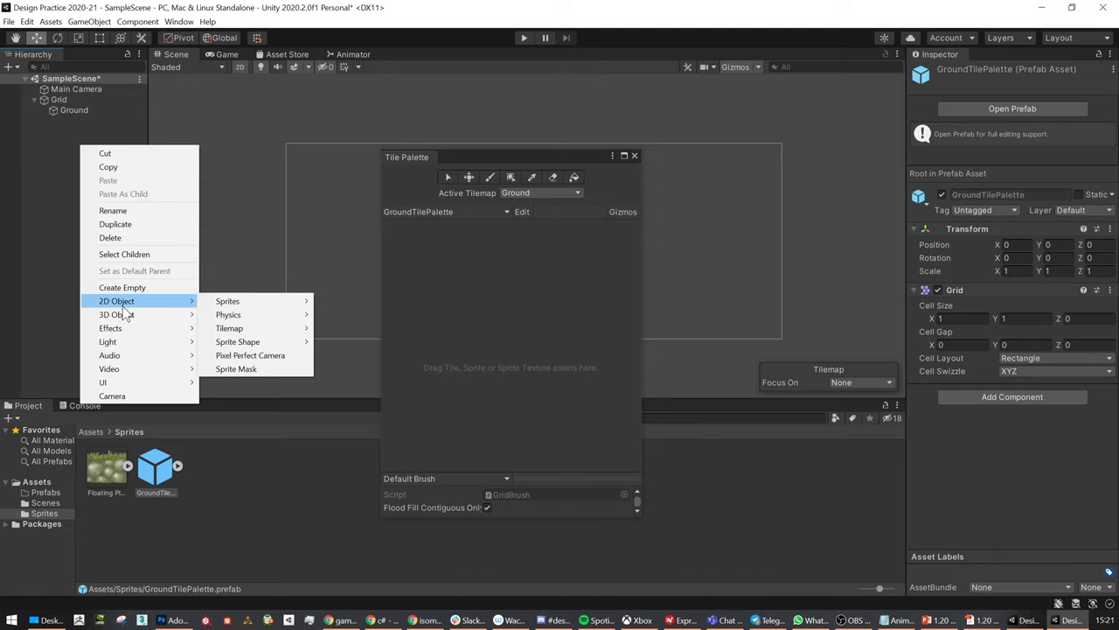
pyautogui.moveTo(235, 331)
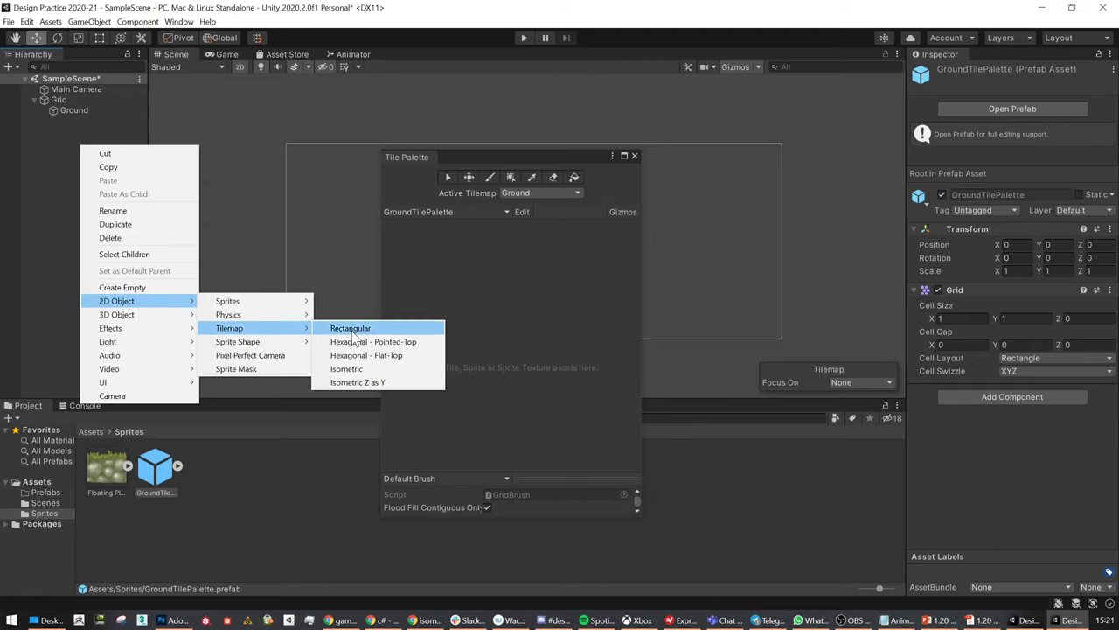
pyautogui.click(64, 112)
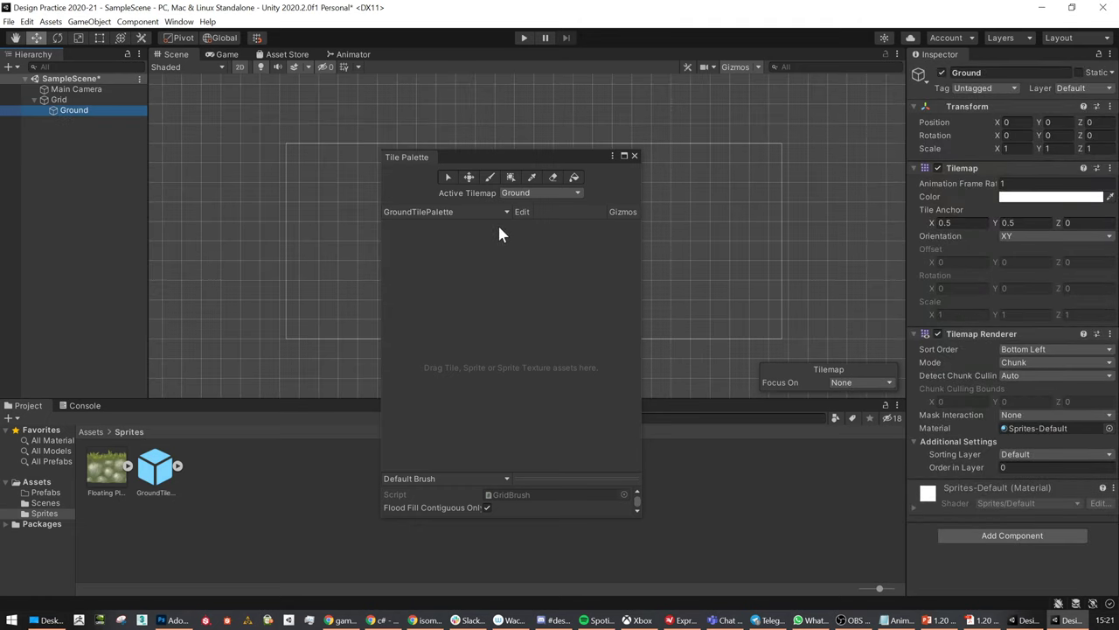
# Open the GroundTilePalette prefab, inspect its Layer1 tilemap, and return to the main scene
pyautogui.click(155, 473)
pyautogui.doubleClick(155, 472)
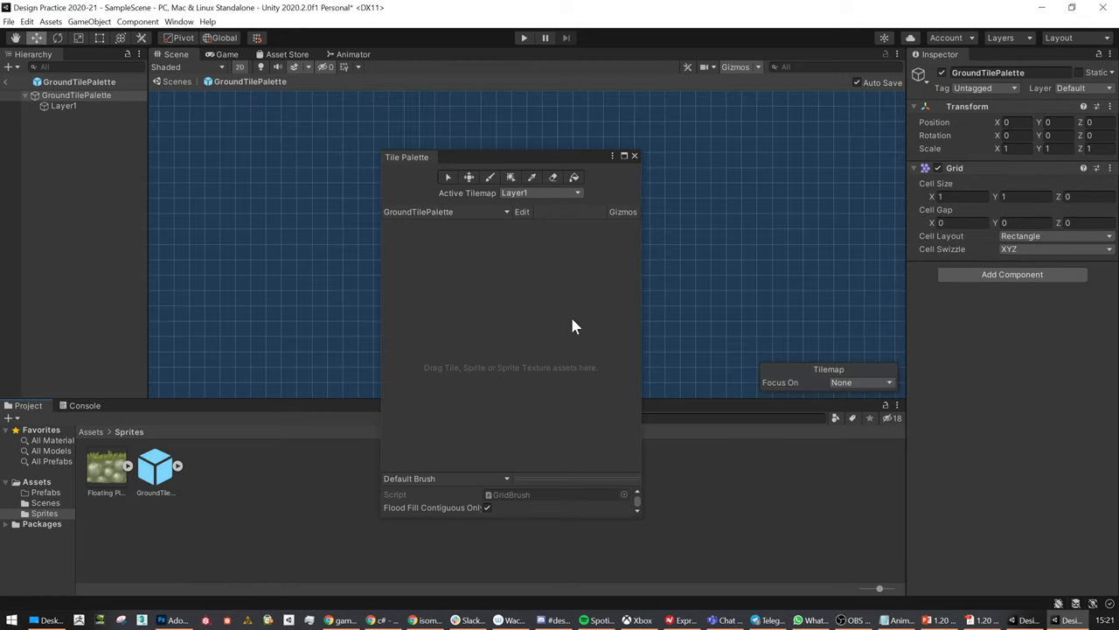
pyautogui.click(83, 103)
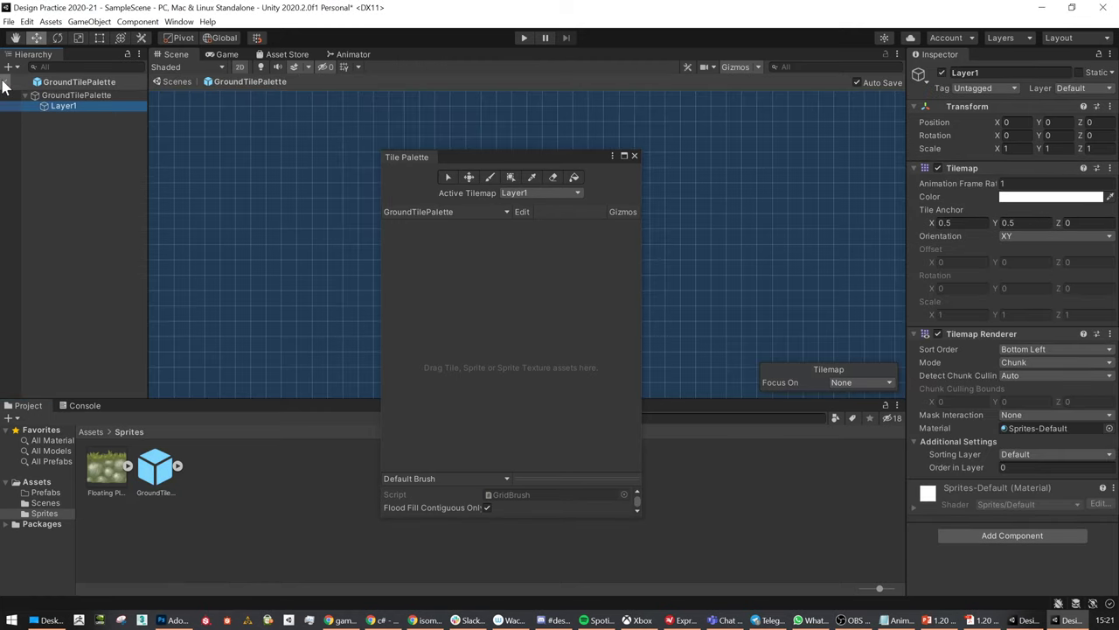
pyautogui.click(5, 82)
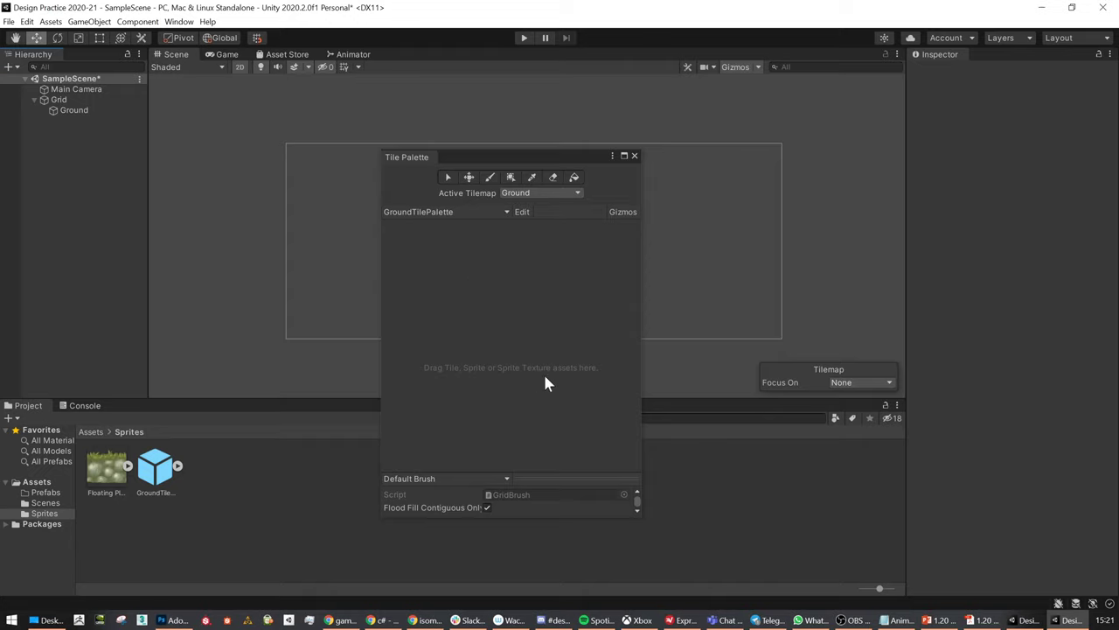
# Add the Floating Platform sprite to GroundTilePalette, saving the tile as Floating Platform.asset in Sprites, and select that tile for painting
pyautogui.click(127, 466)
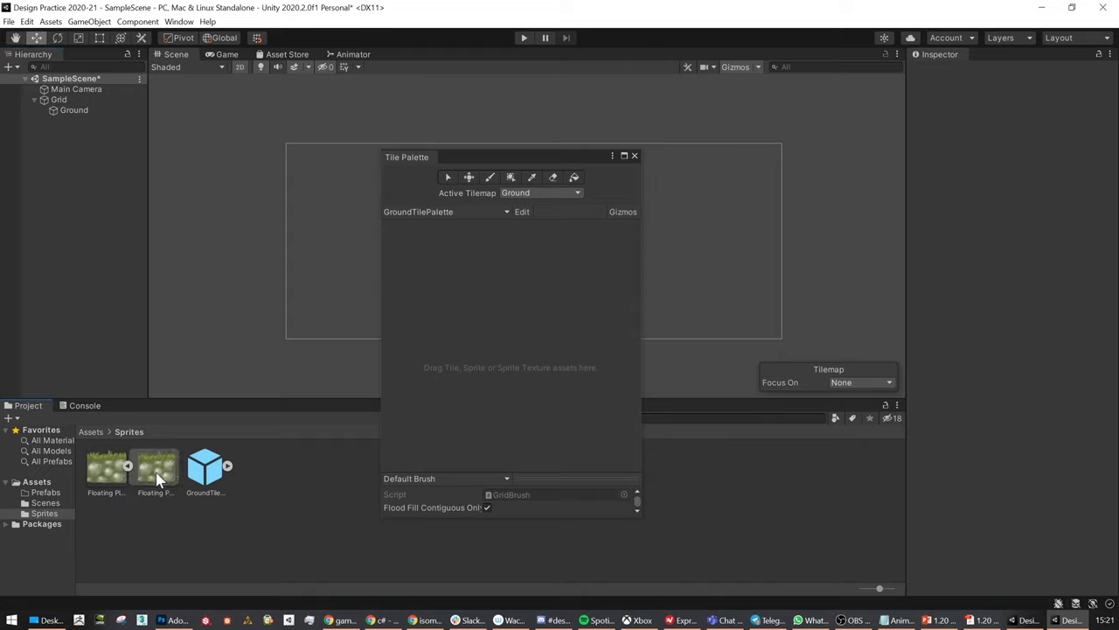
pyautogui.moveTo(159, 479); pyautogui.dragTo(565, 309)
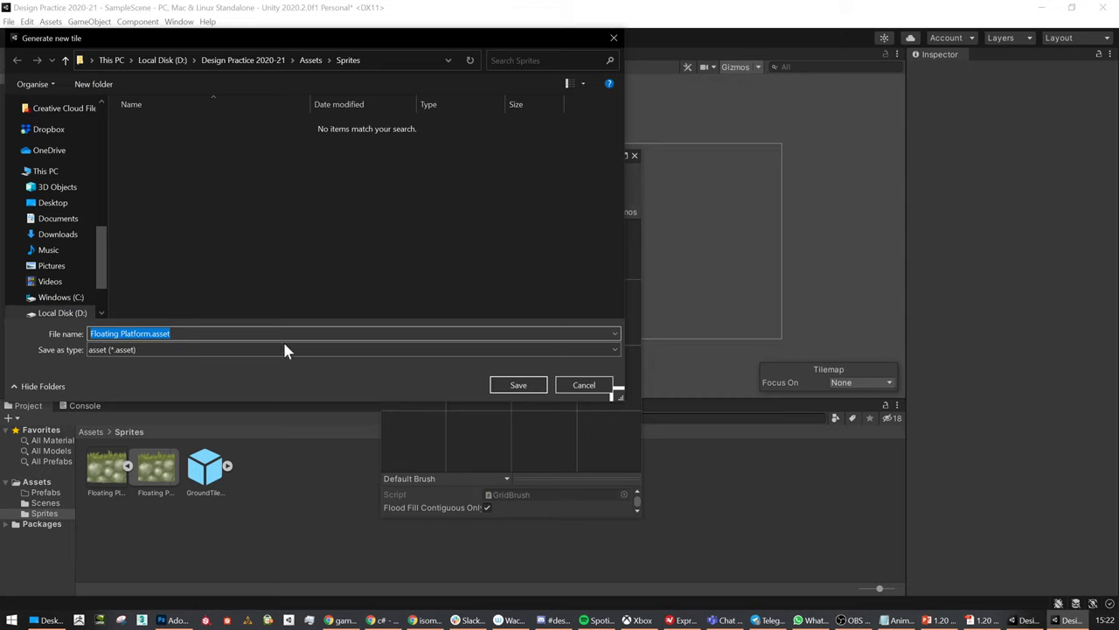
pyautogui.click(518, 384)
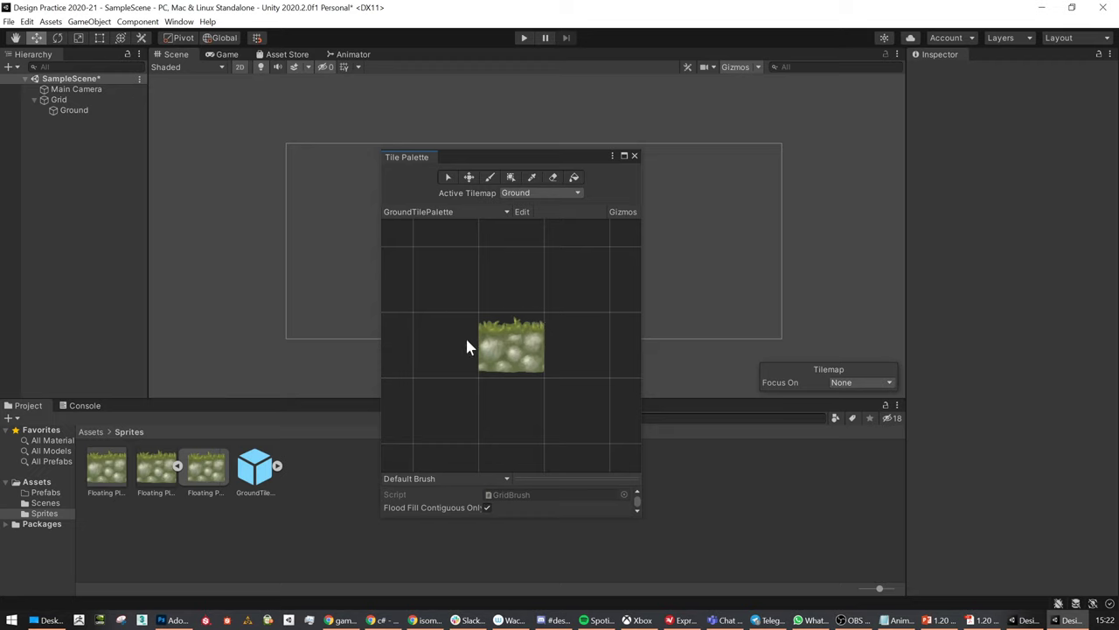
pyautogui.click(518, 352)
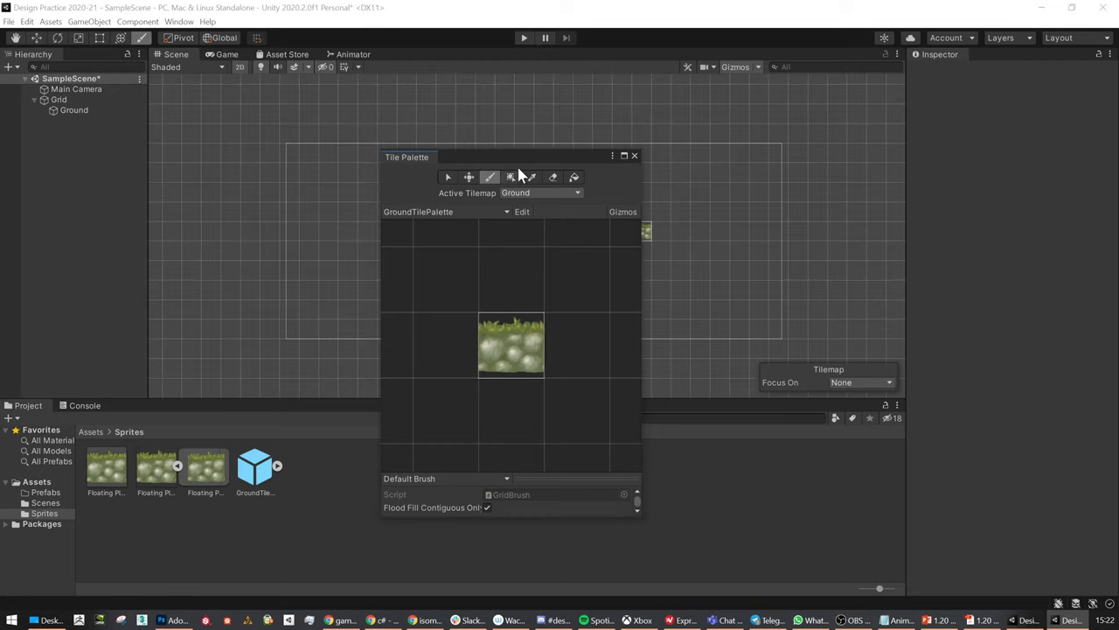
pyautogui.moveTo(520, 149); pyautogui.dragTo(910, 145)
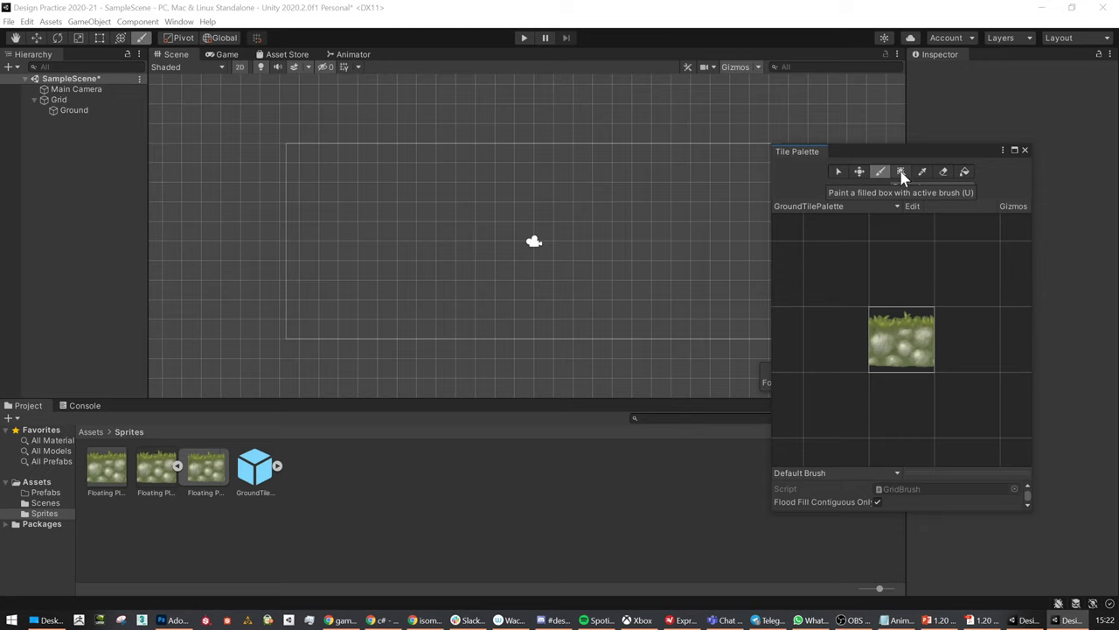
# Try filling a six-row box of ground tiles across the lower half of the camera frame, and undo it
pyautogui.click(902, 172)
pyautogui.moveTo(292, 237); pyautogui.dragTo(797, 338)
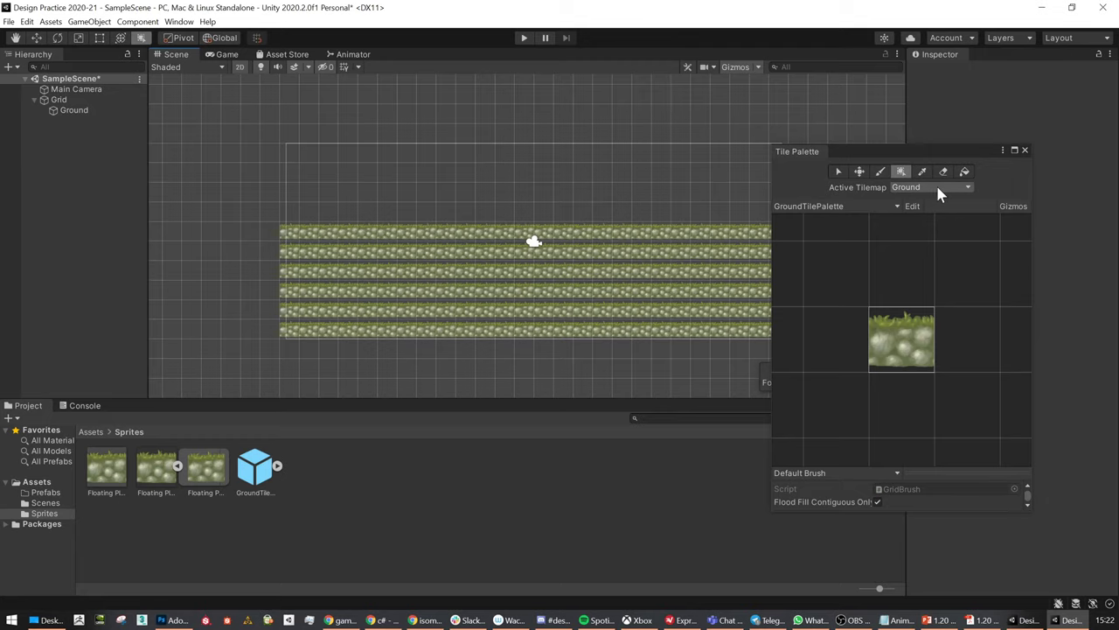
pyautogui.hotkey('ctrl', 'z')
# Paint one long row of ground tiles along the camera frame's lower edge and four short floating platforms above it
pyautogui.click(881, 171)
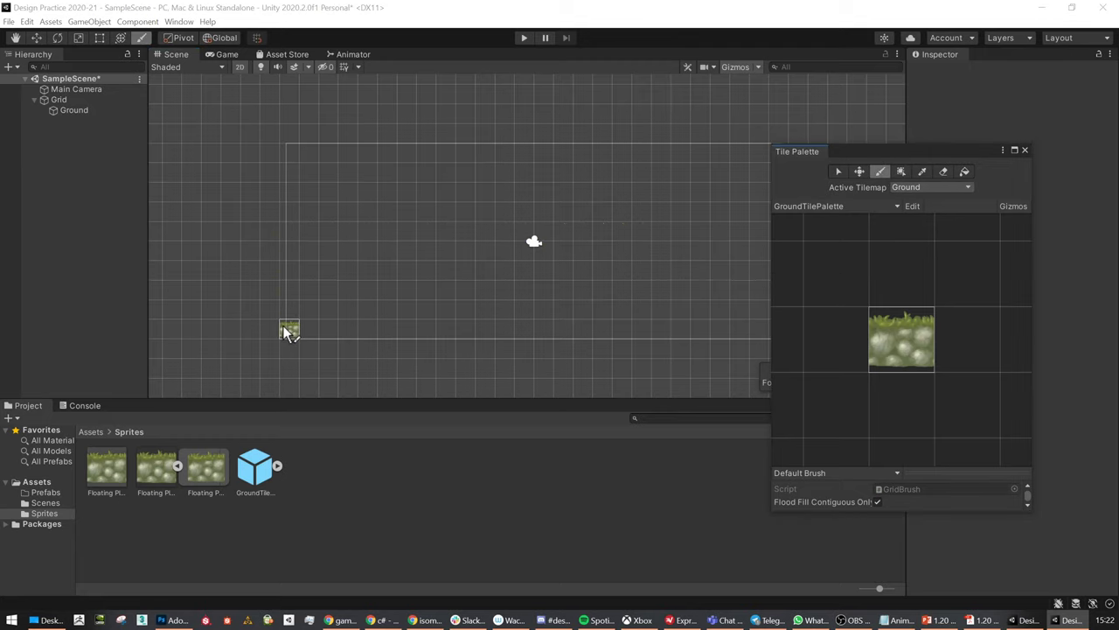
pyautogui.scroll(-2, 425, 331)
pyautogui.moveTo(284, 331); pyautogui.dragTo(745, 338)
pyautogui.moveTo(296, 302)
pyautogui.mouseDown()
pyautogui.moveTo(354, 303)
pyautogui.moveTo(407, 273)
pyautogui.moveTo(446, 274)
pyautogui.moveTo(523, 241)
pyautogui.mouseUp()
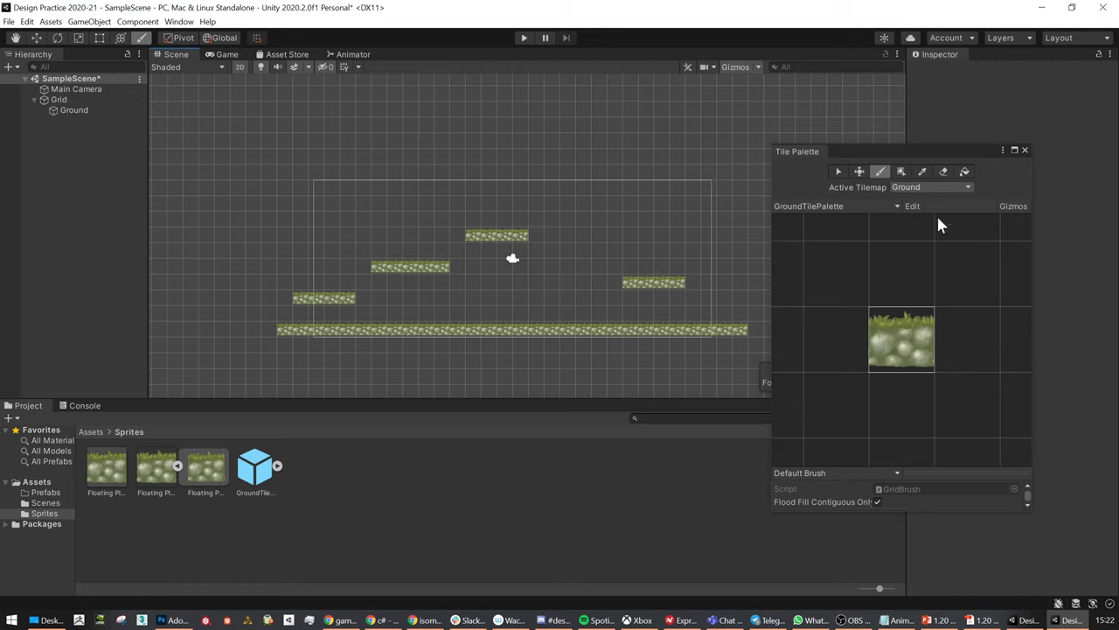
# Close and reopen the Tile Palette for the Ground tilemap, and erase the end tile of the rightmost floating platform
pyautogui.click(1025, 150)
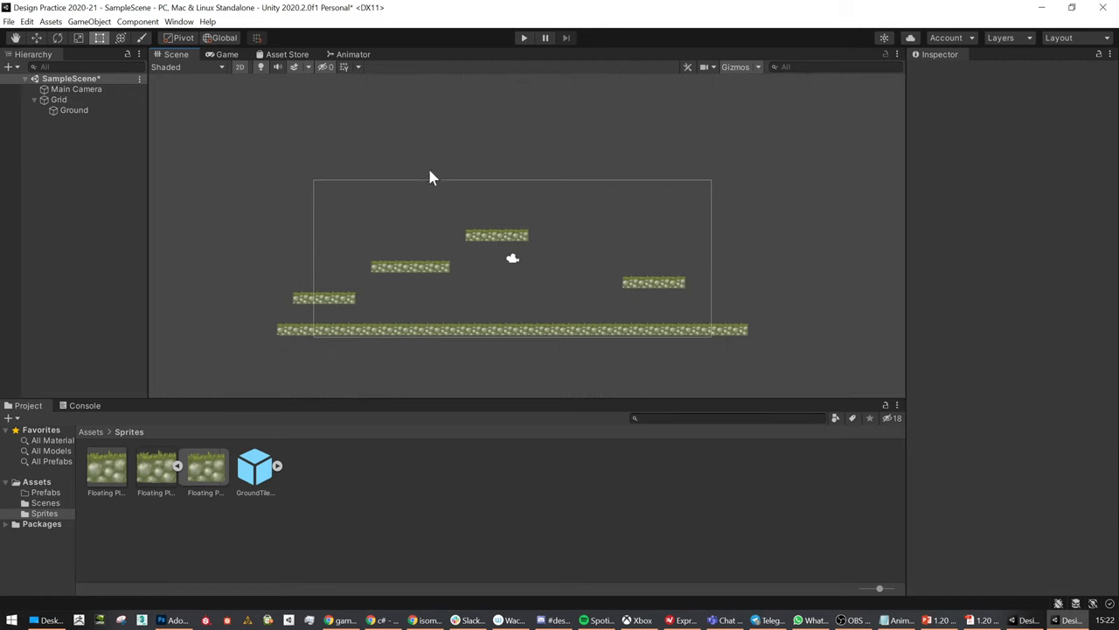
pyautogui.click(87, 109)
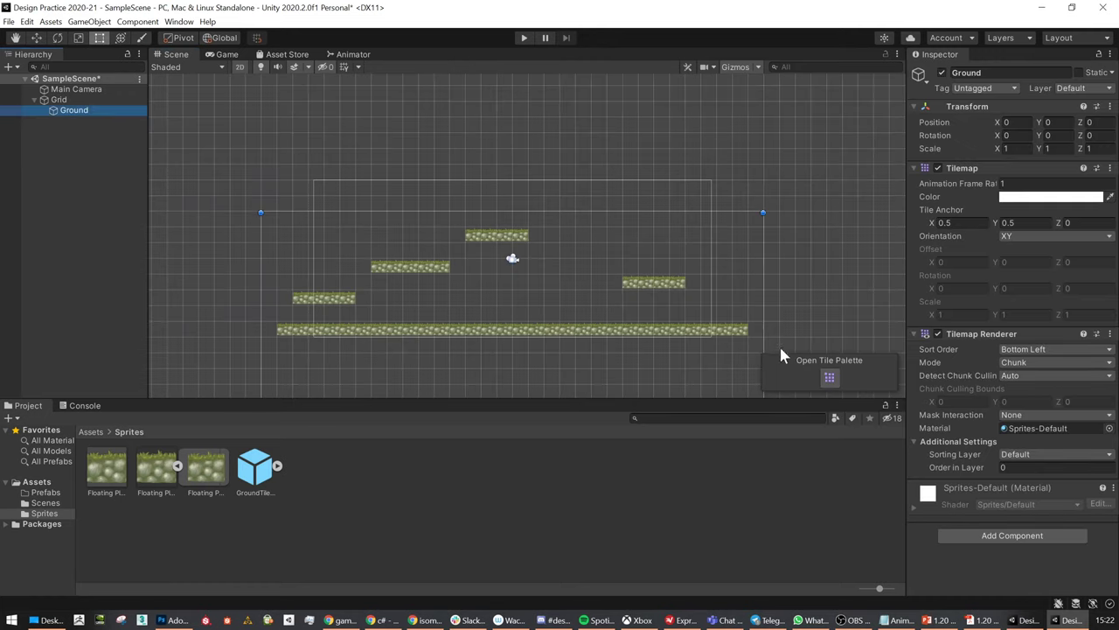
pyautogui.click(829, 378)
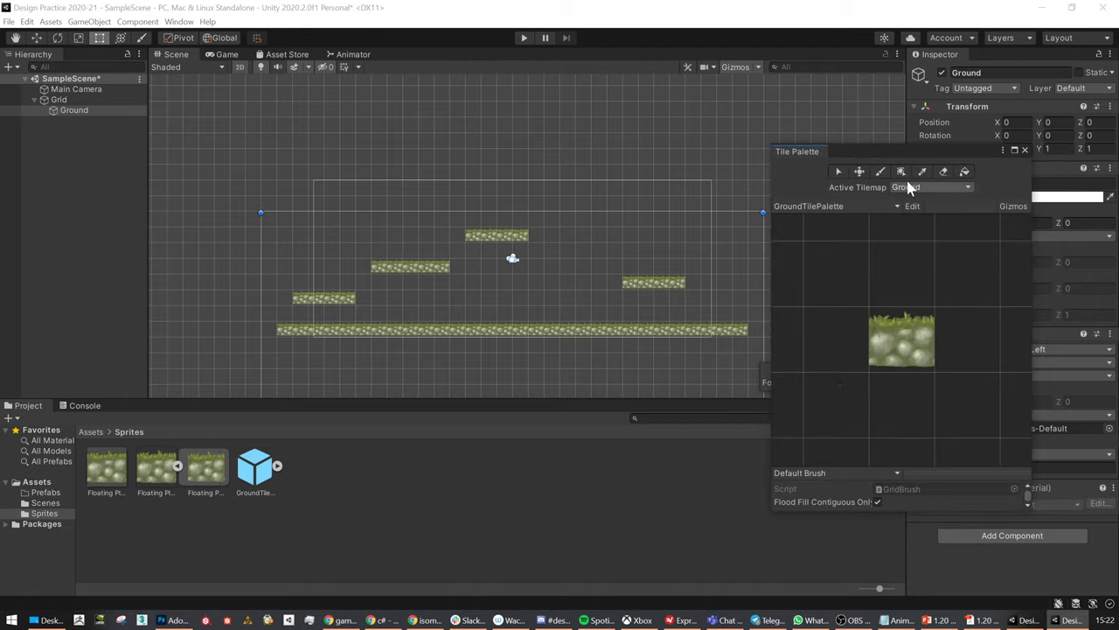
pyautogui.click(944, 172)
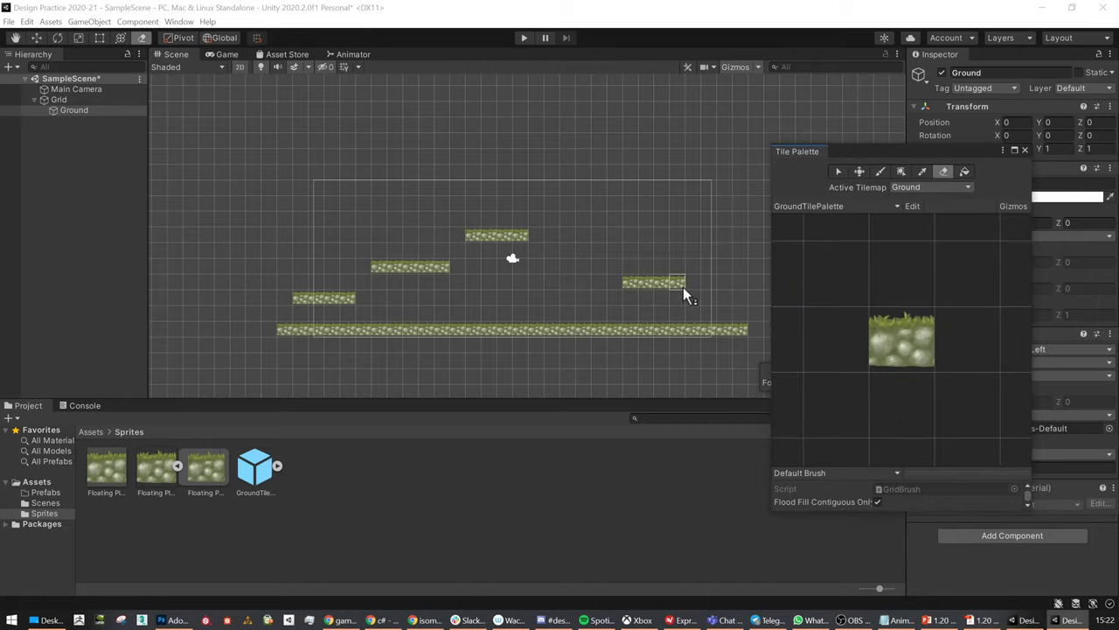
pyautogui.click(683, 288)
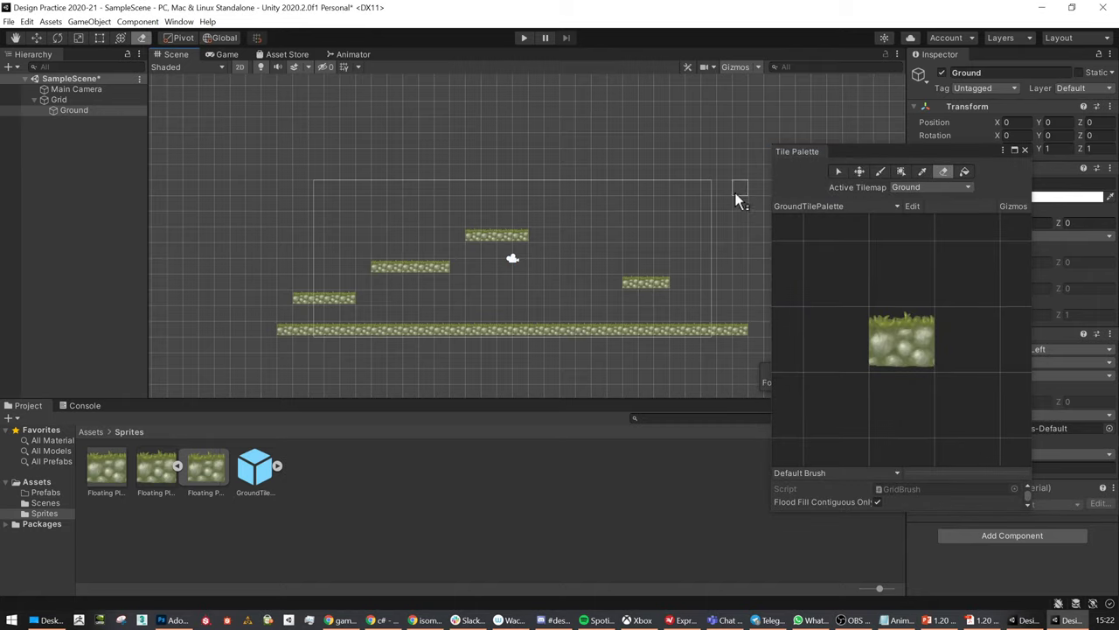
# Close the Tile Palette window
pyautogui.click(1025, 149)
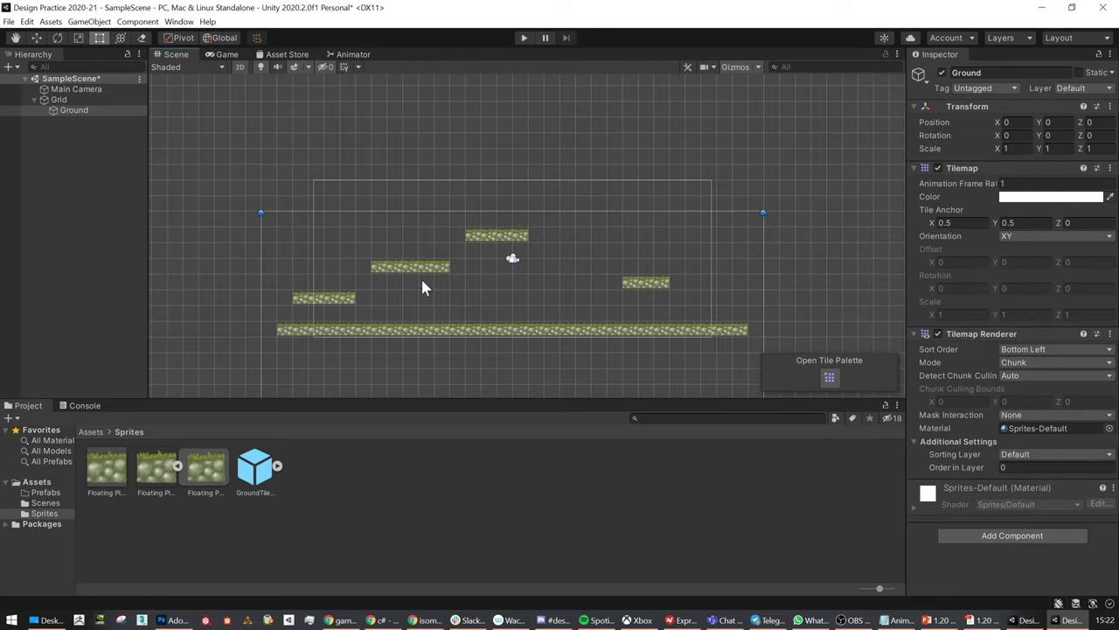
pyautogui.scroll(2, 536, 287)
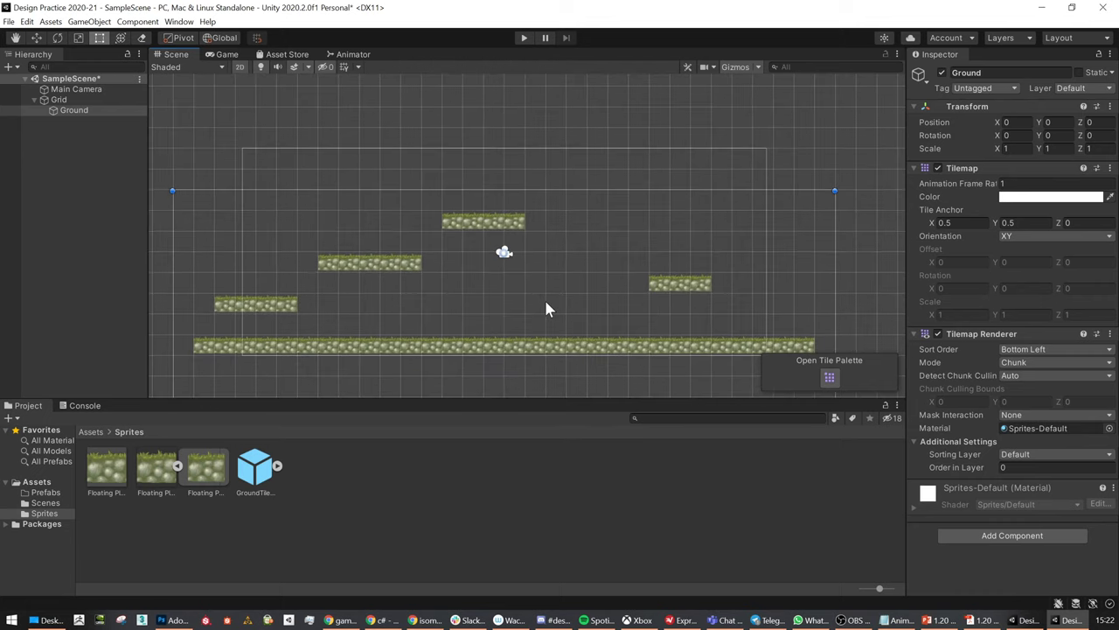
pyautogui.scroll(2, 528, 308)
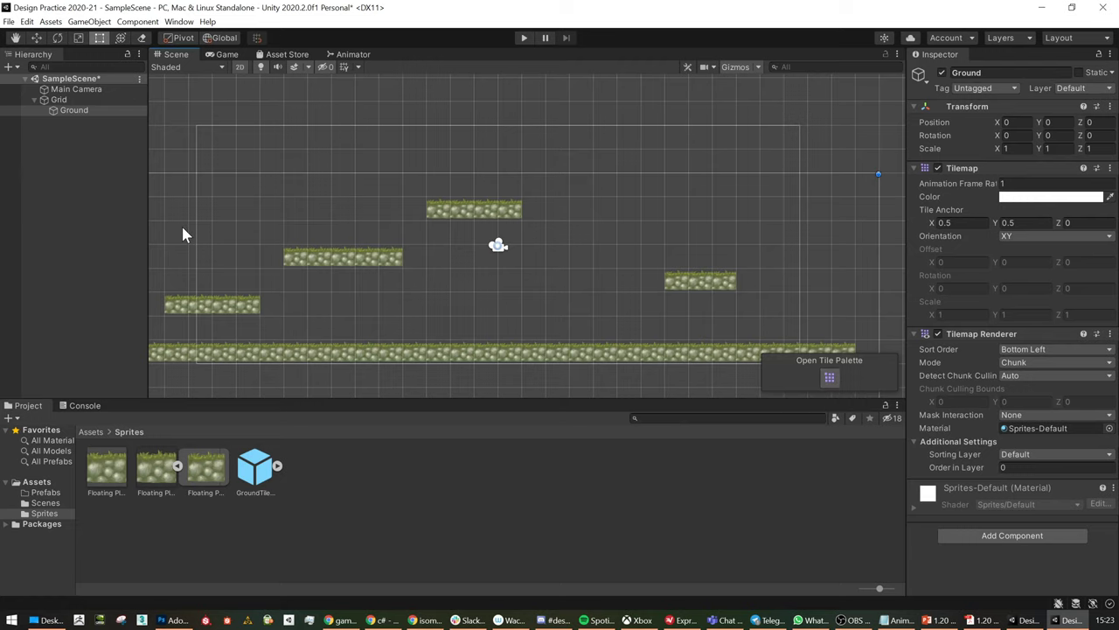
pyautogui.click(67, 116)
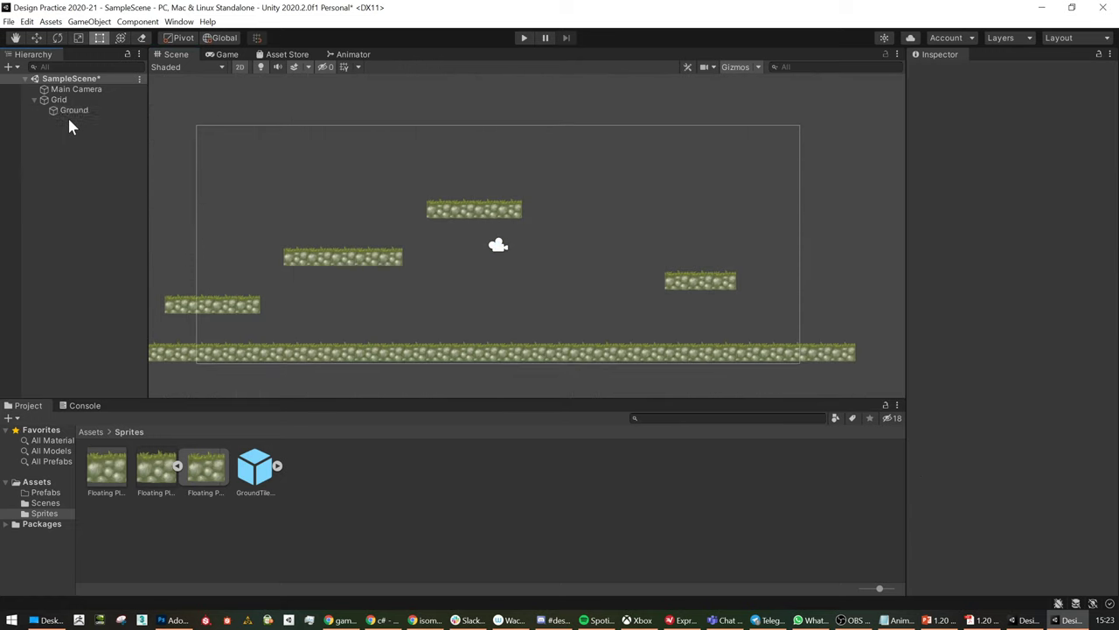
pyautogui.click(69, 111)
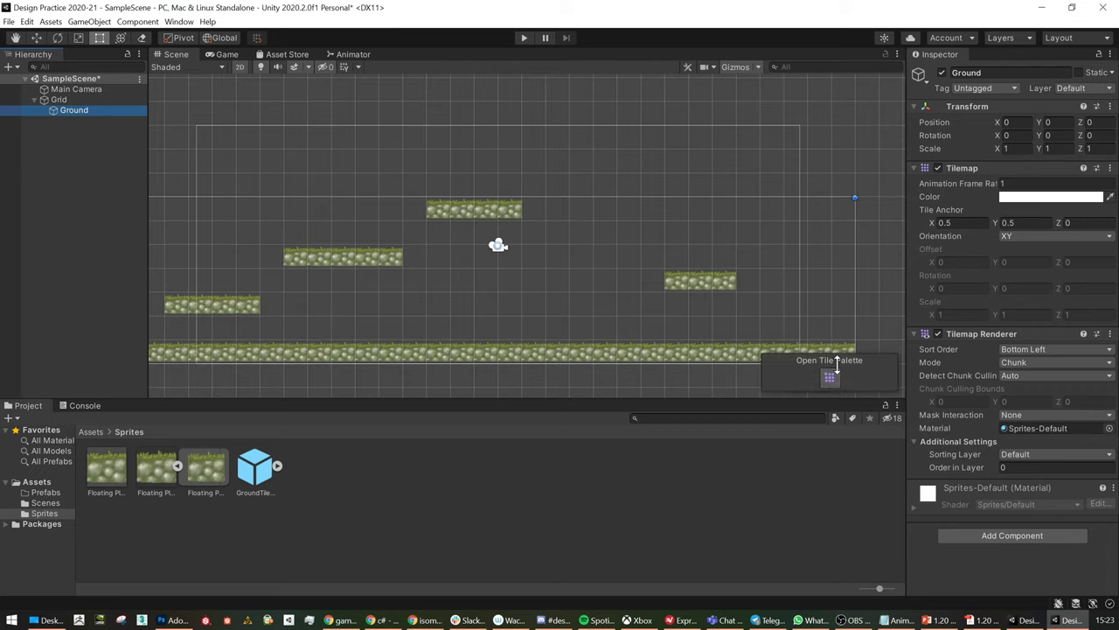
pyautogui.click(174, 23)
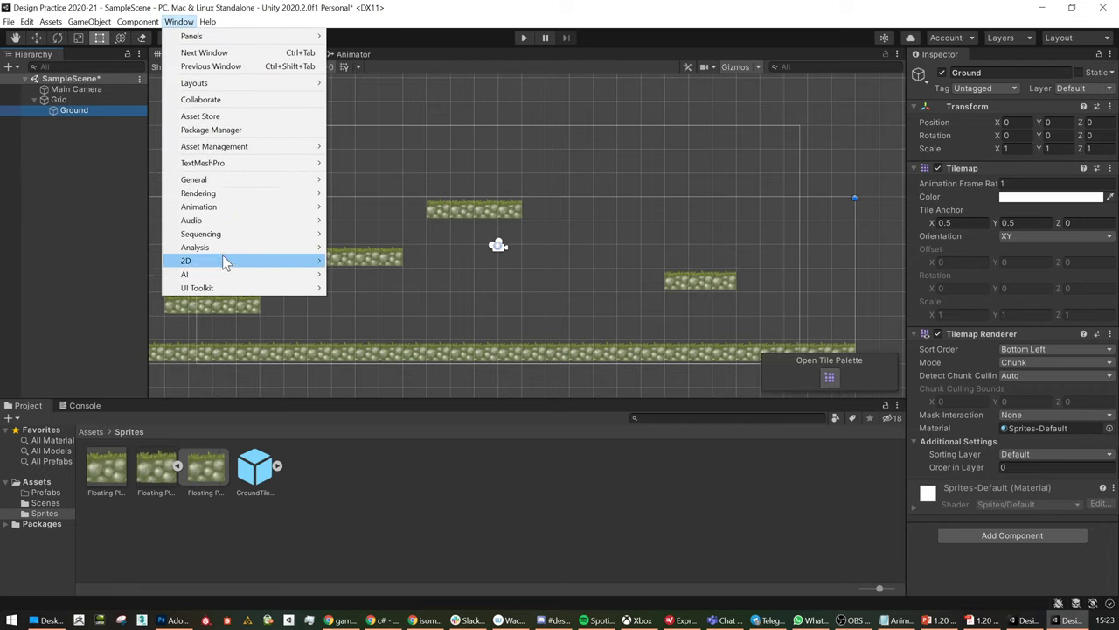
pyautogui.moveTo(224, 262)
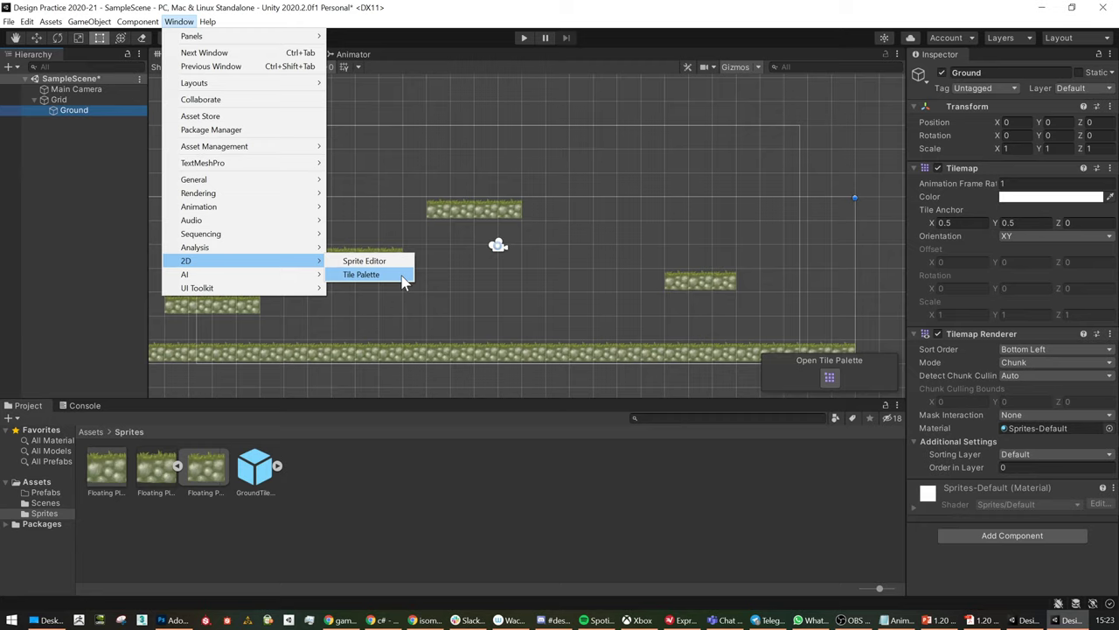
pyautogui.click(84, 245)
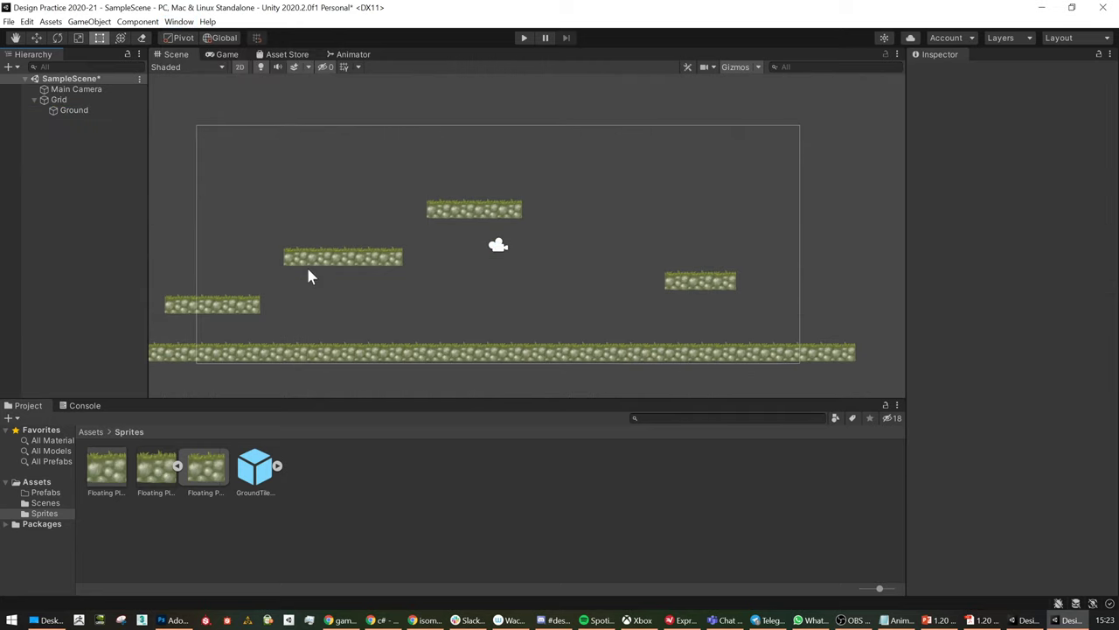
pyautogui.click(77, 110)
pyautogui.scroll(-2, 626, 286)
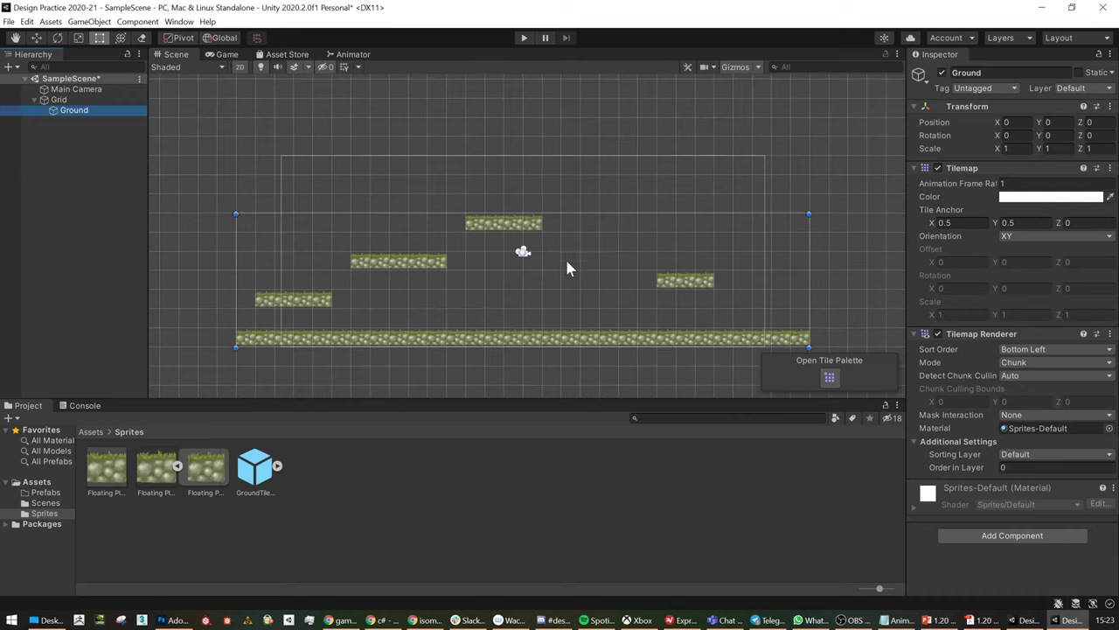
pyautogui.moveTo(402, 194); pyautogui.dragTo(420, 250, button='middle')
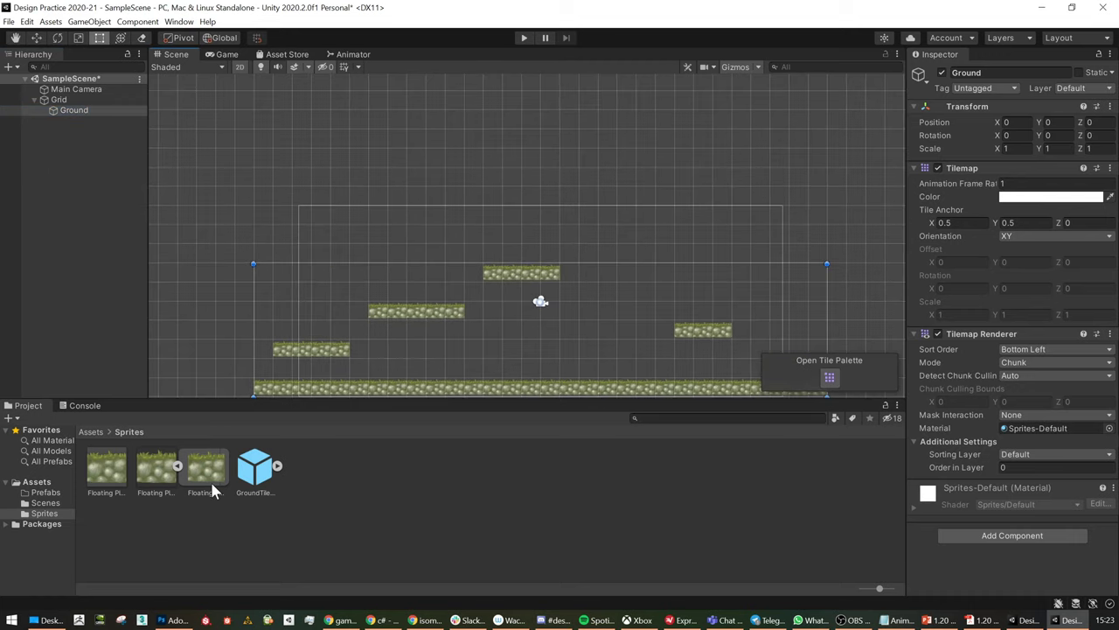
# Create a 3D Cube in the scene and place it above the camera frame at about X -0.03, Y 8.49
pyautogui.click(64, 165)
pyautogui.rightClick(66, 168)
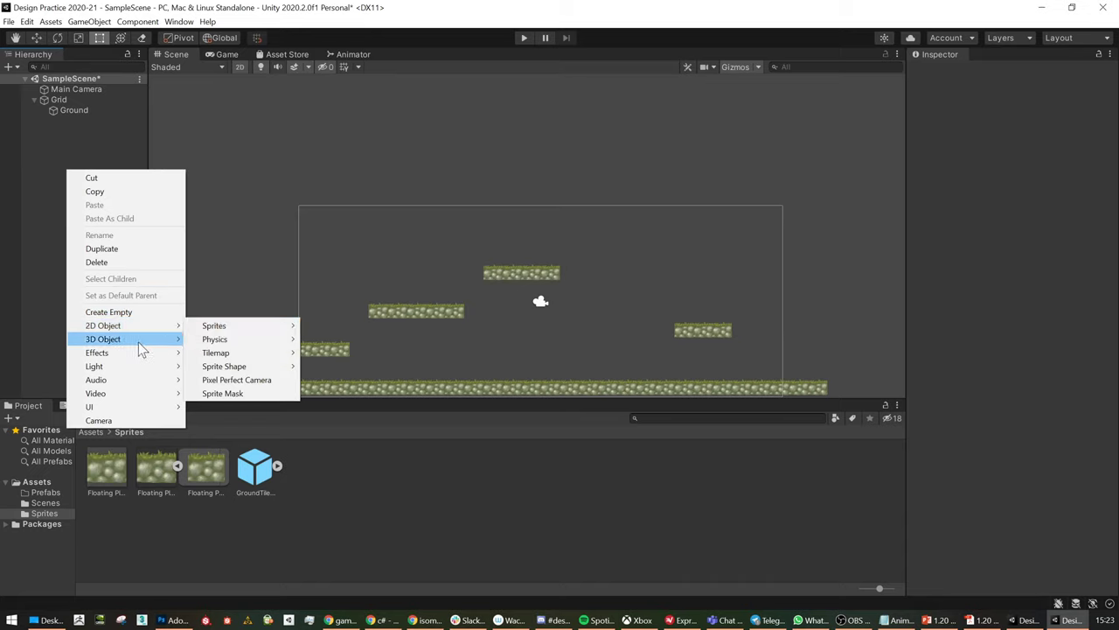
pyautogui.moveTo(138, 342)
pyautogui.click(214, 339)
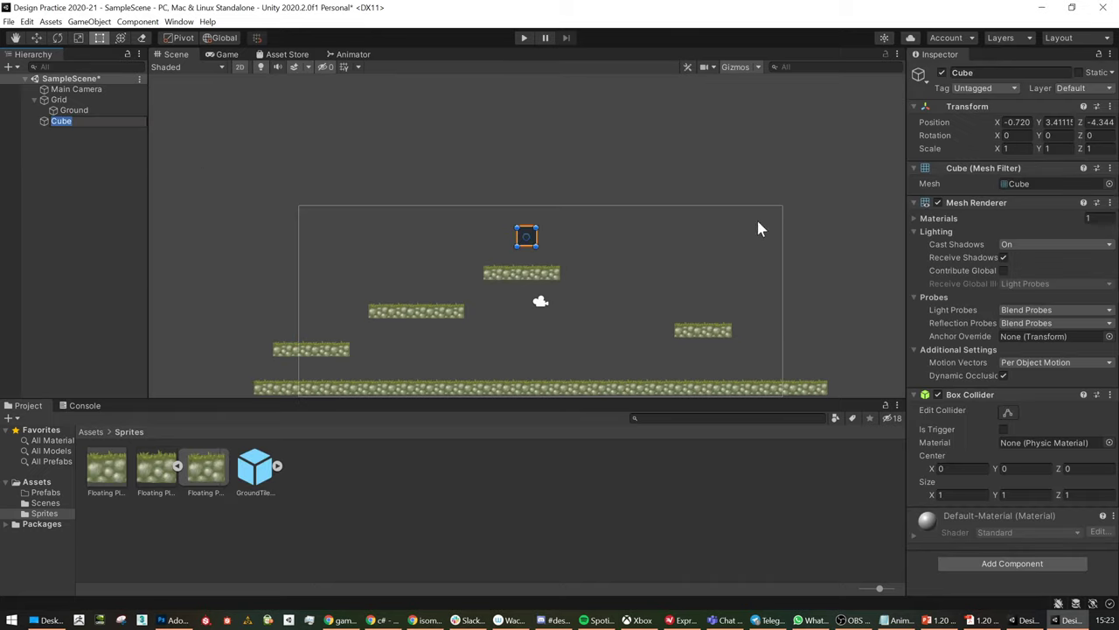
pyautogui.moveTo(523, 234); pyautogui.dragTo(538, 137)
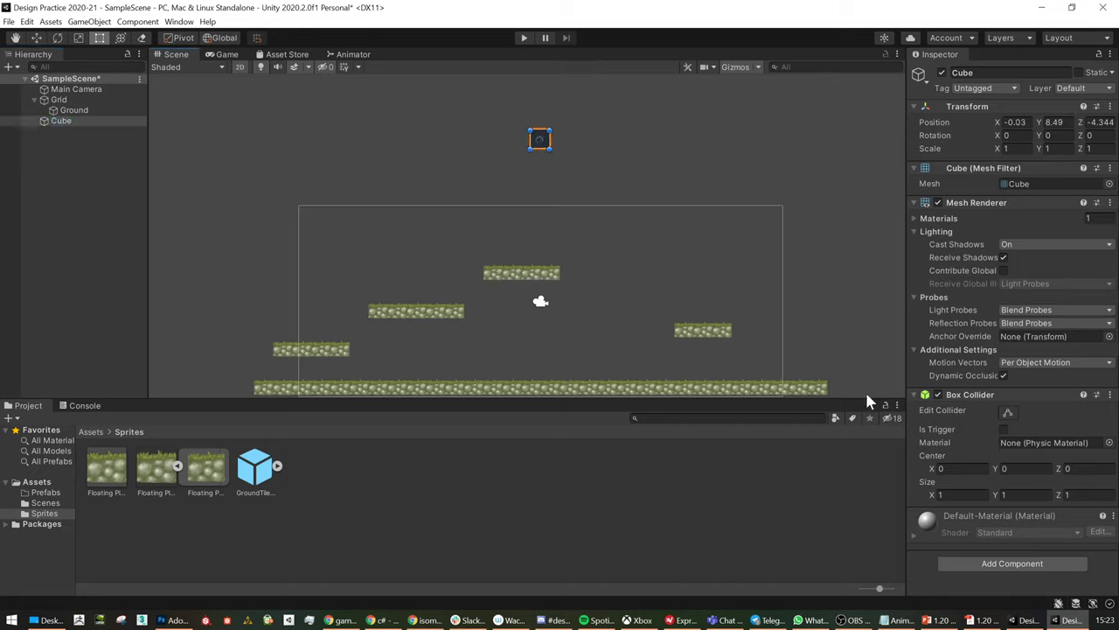
# Remove the cube's Box Collider component and add a Box Collider 2D in its place
pyautogui.rightClick(964, 395)
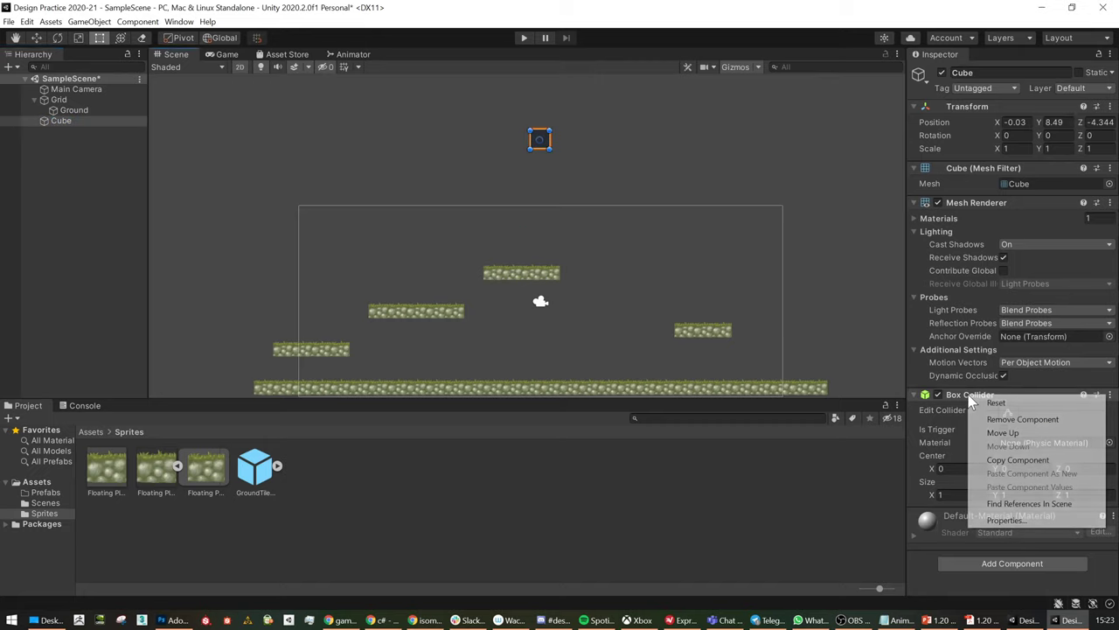
pyautogui.click(1005, 423)
pyautogui.click(998, 443)
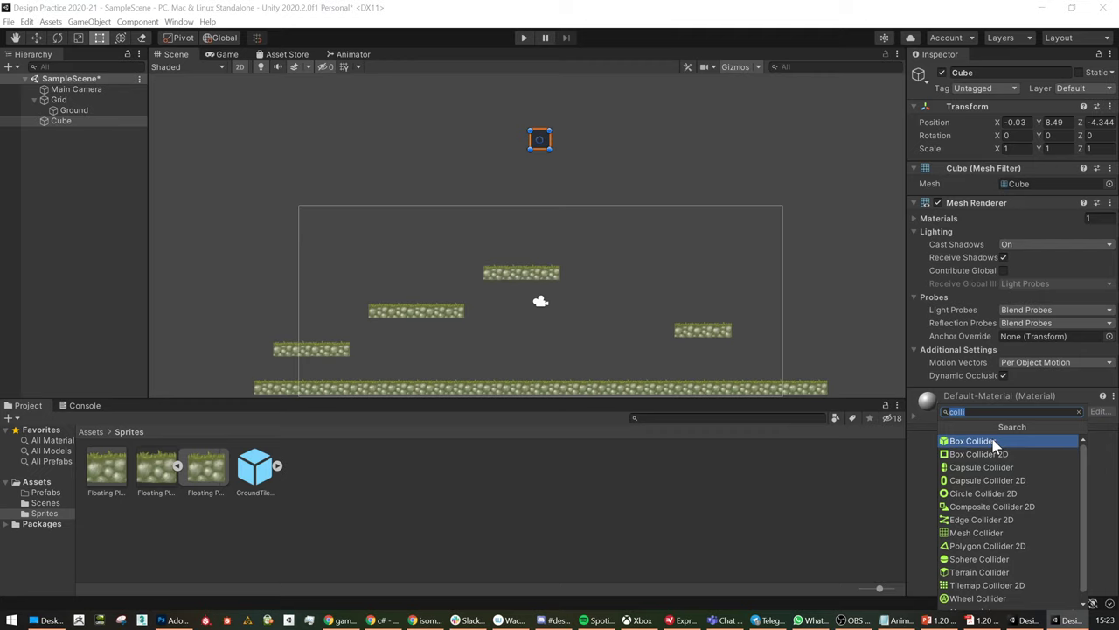
pyautogui.press('Escape')
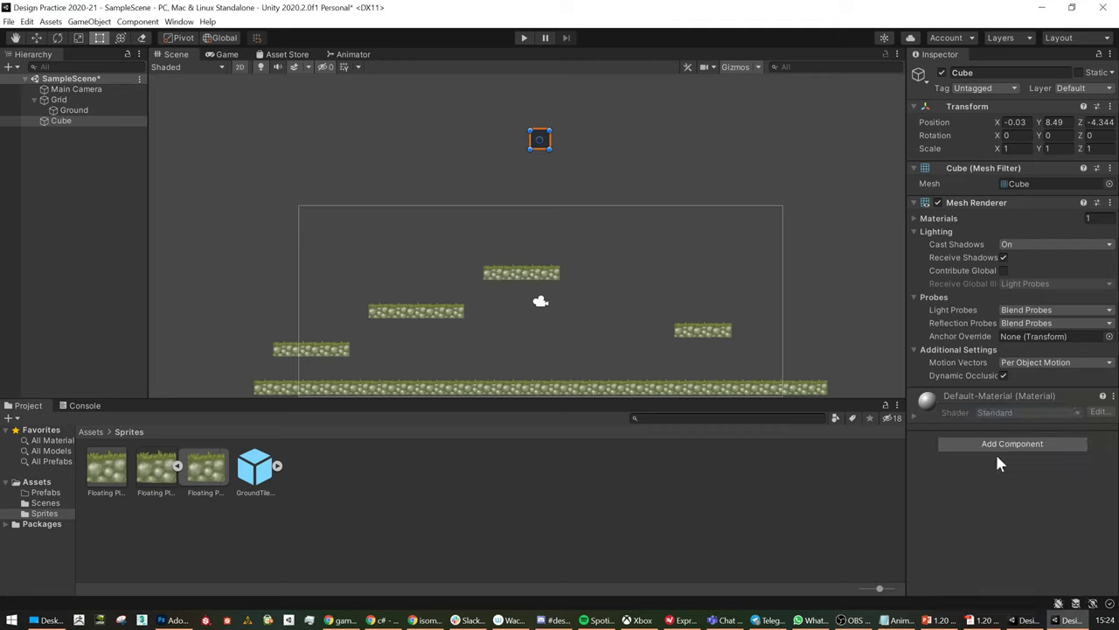
pyautogui.click(999, 444)
pyautogui.click(993, 452)
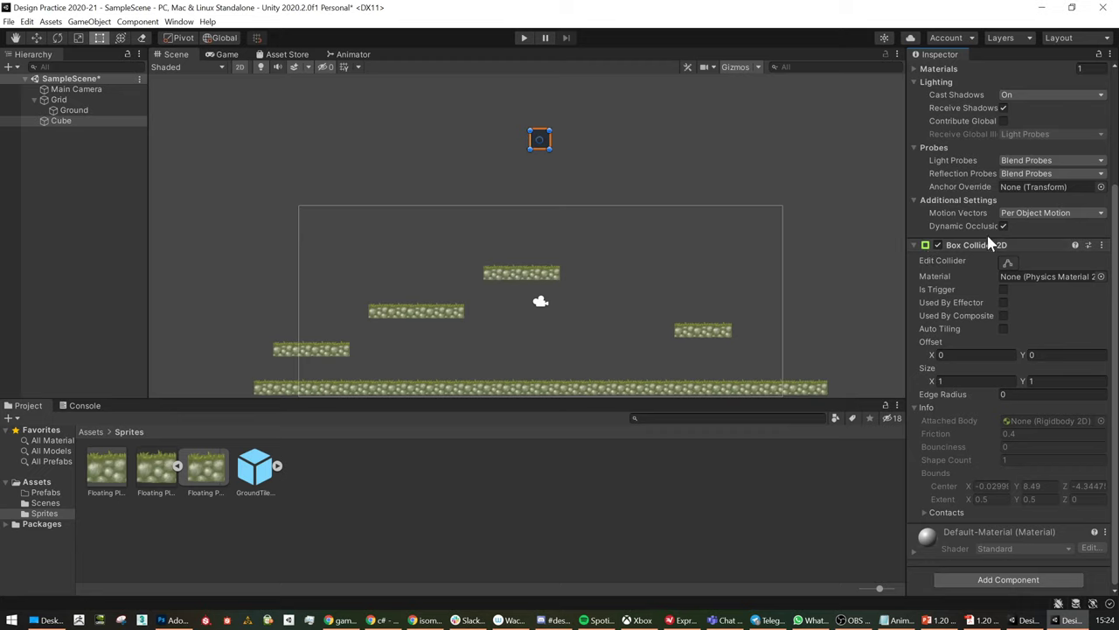
# Add a Rigidbody 2D component to the cube
pyautogui.click(1016, 580)
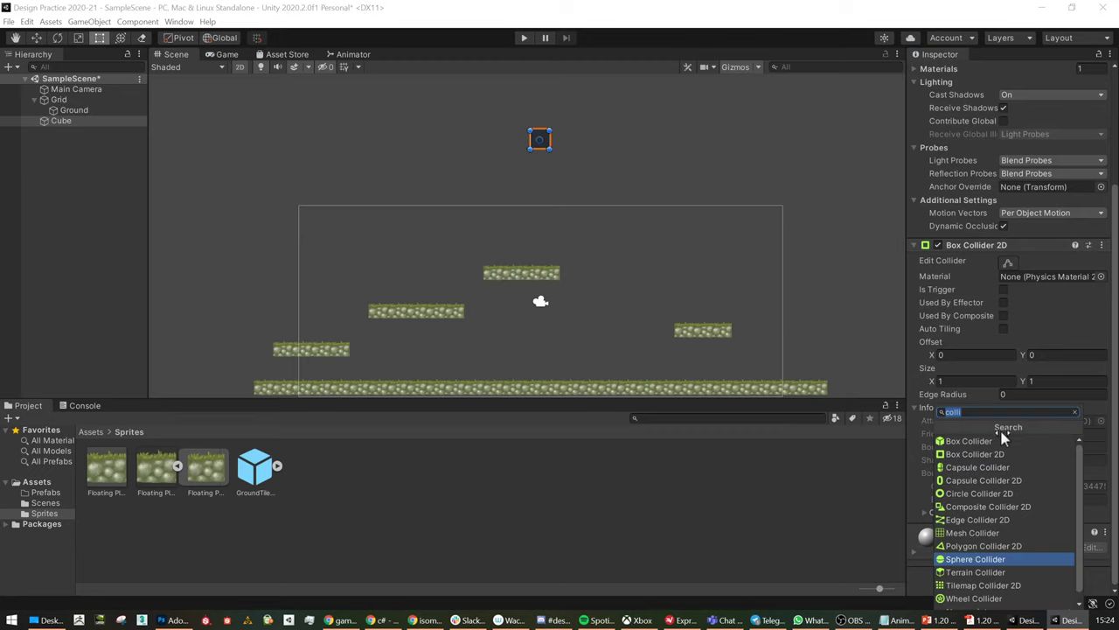
pyautogui.write('rigid')
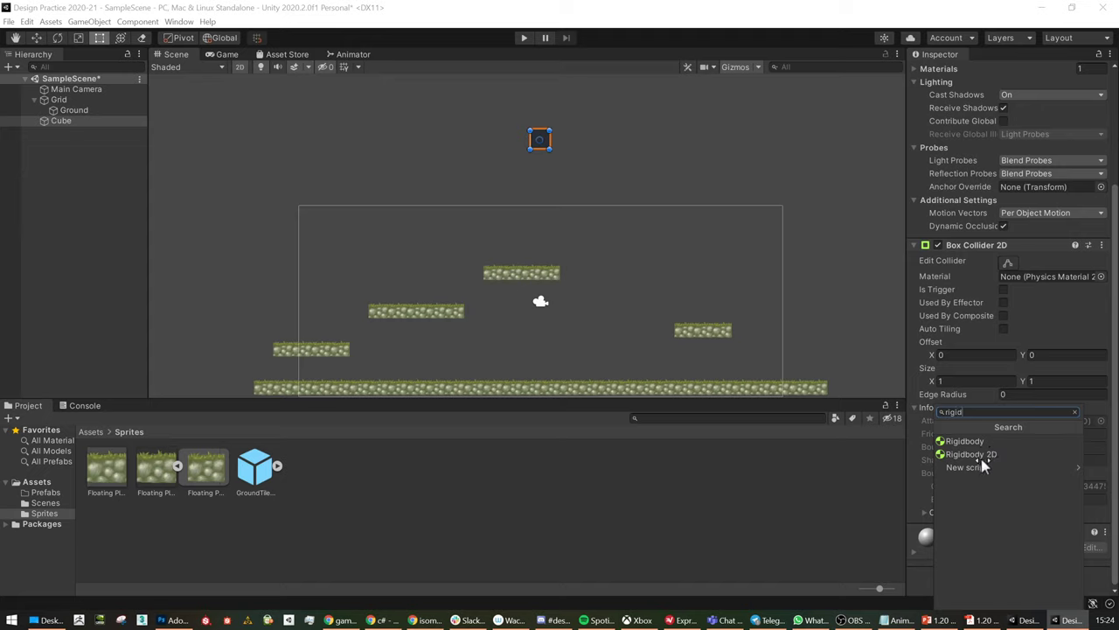
pyautogui.click(982, 456)
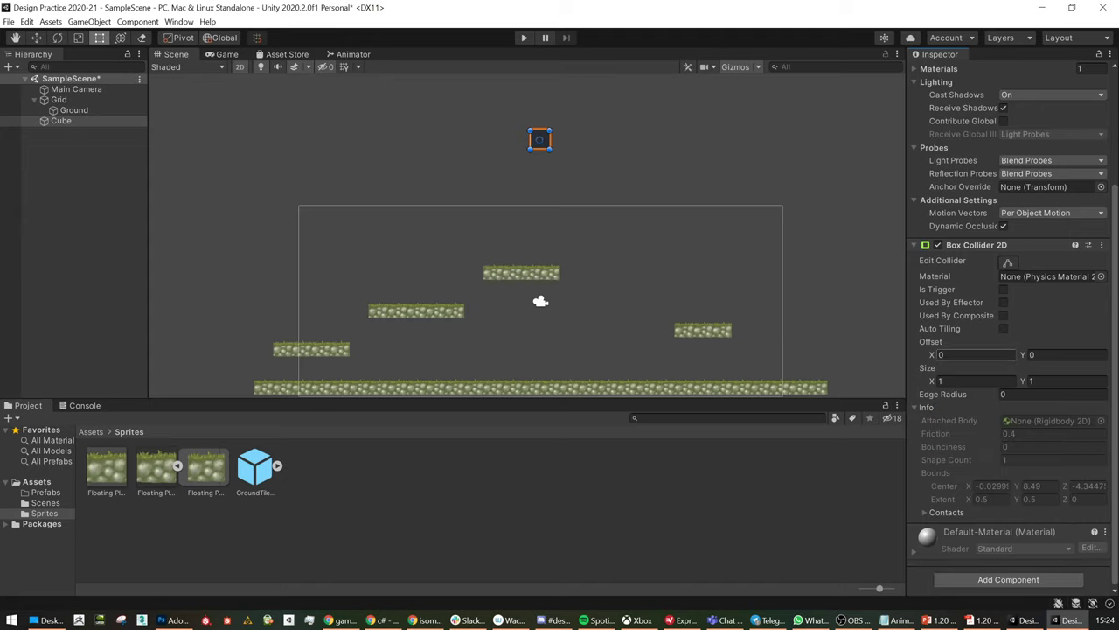
pyautogui.scroll(4, 971, 350)
pyautogui.scroll(-4, 971, 350)
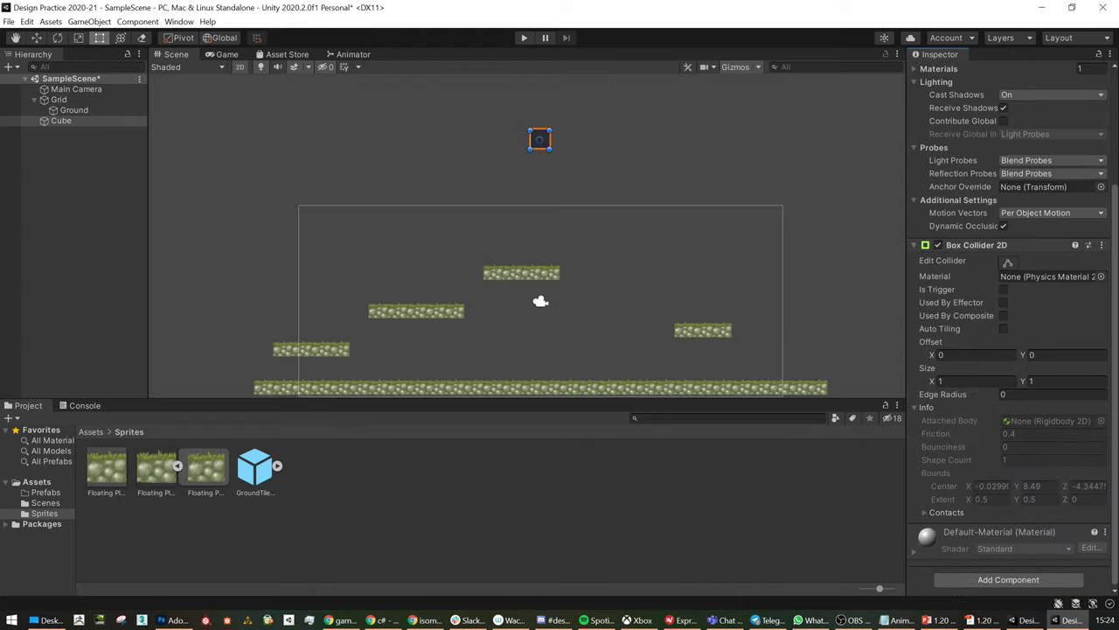
pyautogui.click(1008, 579)
pyautogui.write('rigi')
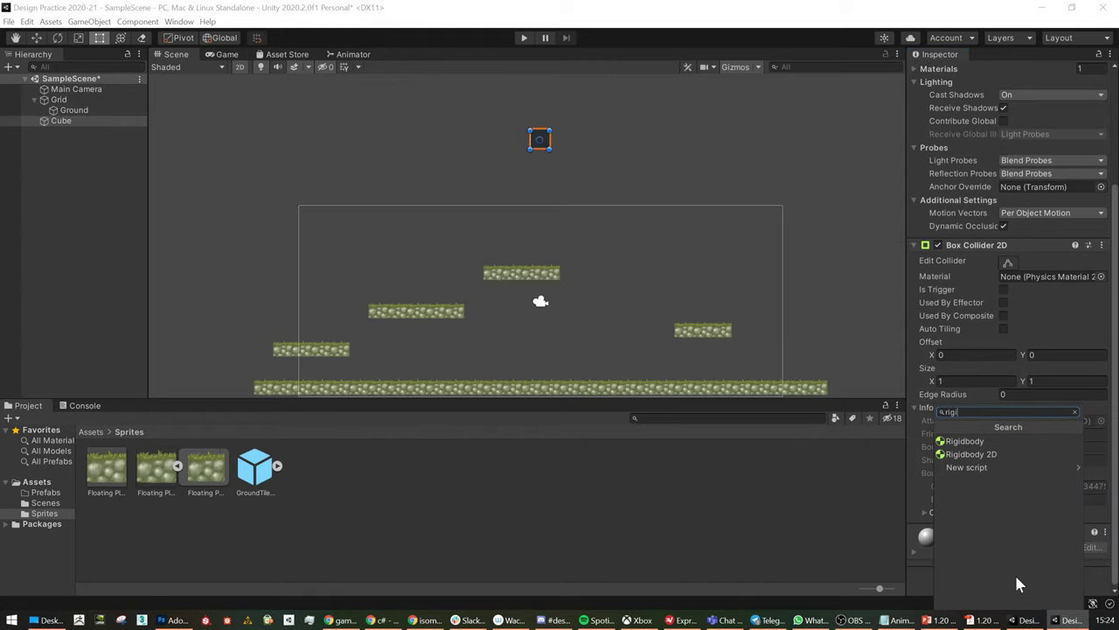
pyautogui.press('Down')
pyautogui.press('Down')
pyautogui.press('Return')
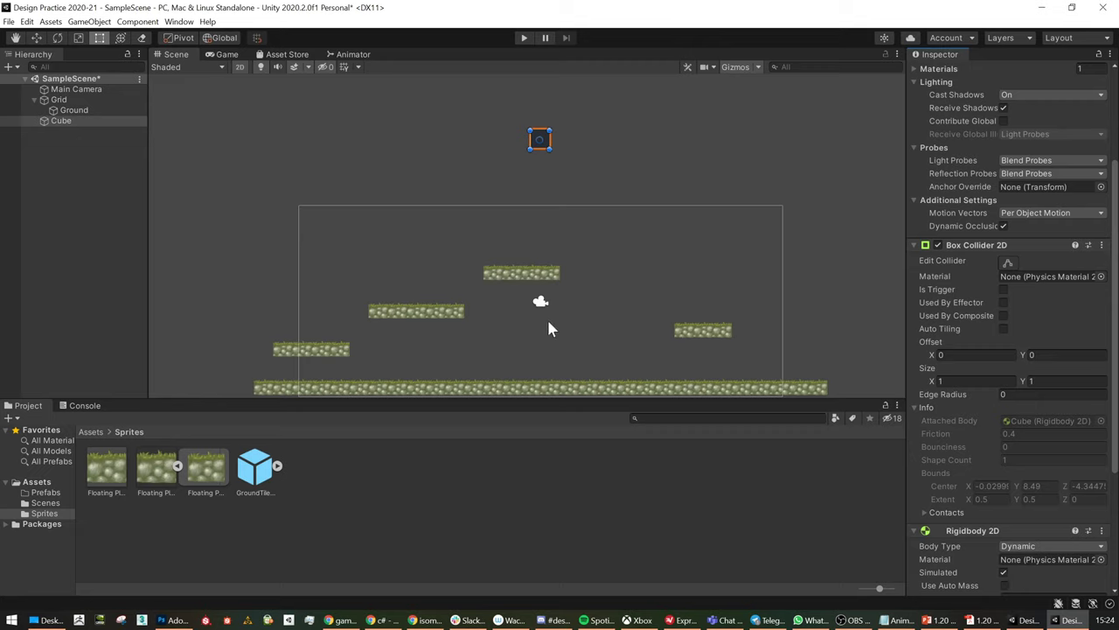
# Move the cube to about X 1.21, Y 6.98 above the platforms, and run and stop a play test of its fall
pyautogui.moveTo(539, 144); pyautogui.dragTo(564, 175)
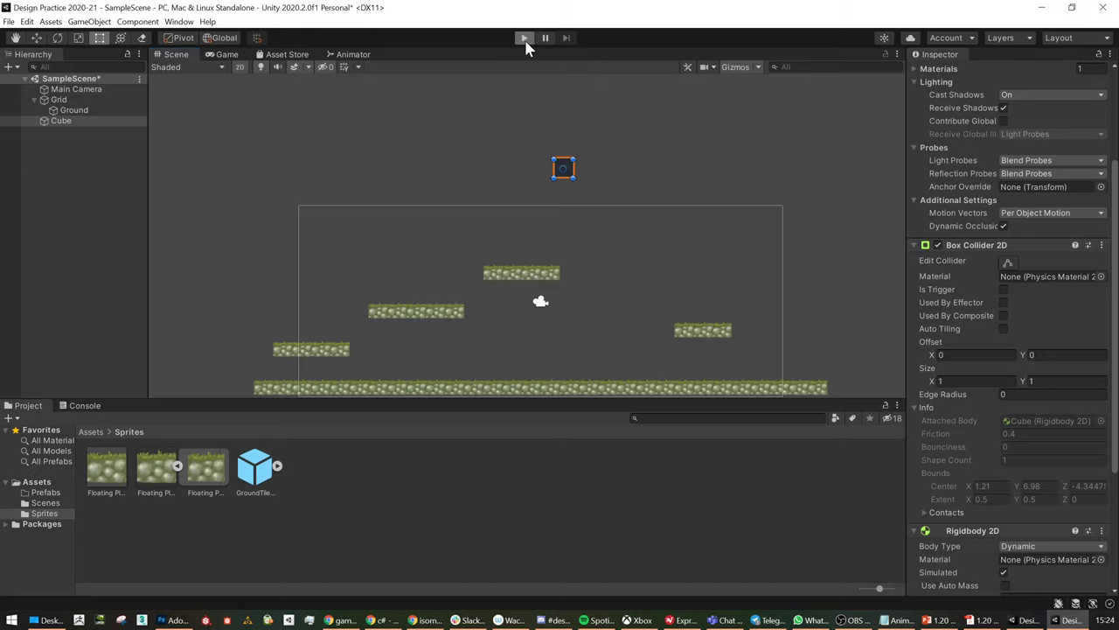
pyautogui.click(525, 40)
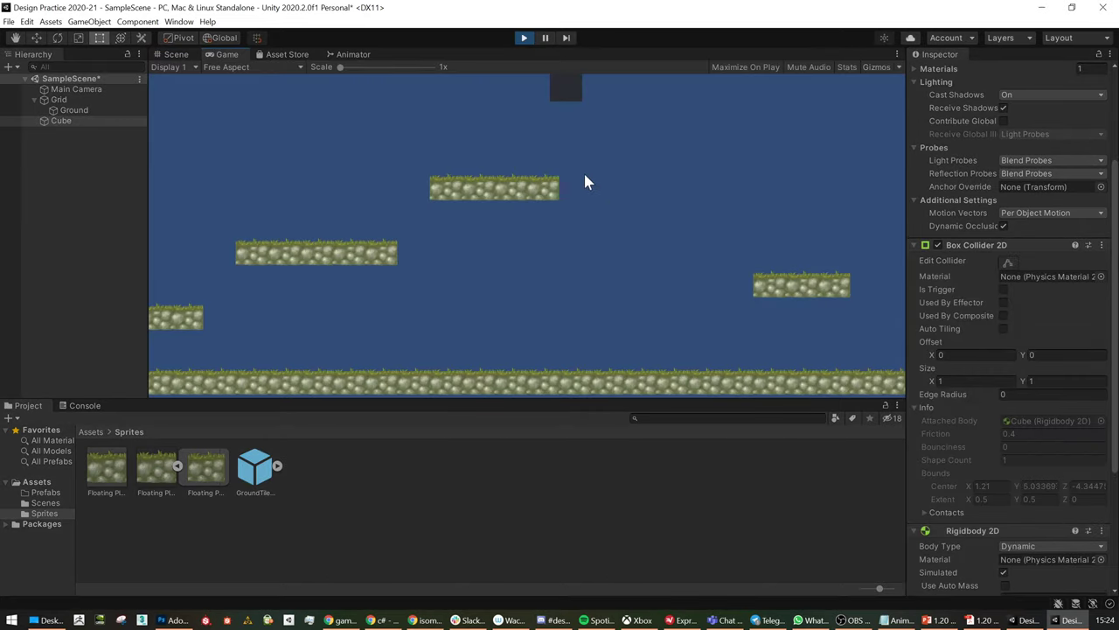
pyautogui.click(525, 38)
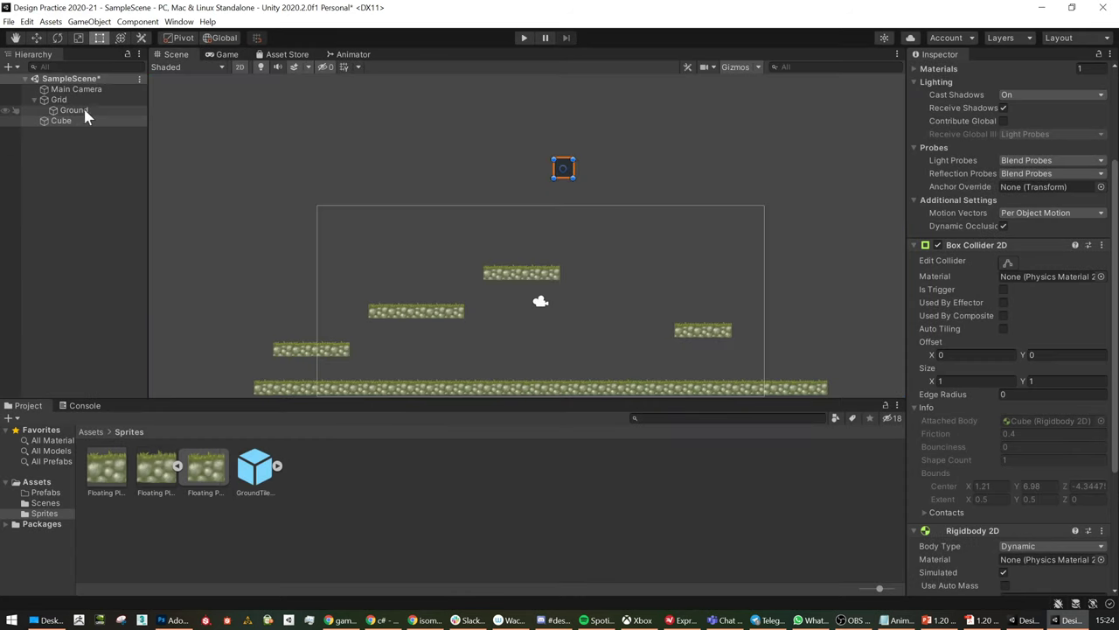
# Add a Tilemap Collider 2D component to the Ground tilemap and inspect the collider outlines on the topmost floating platform
pyautogui.click(77, 111)
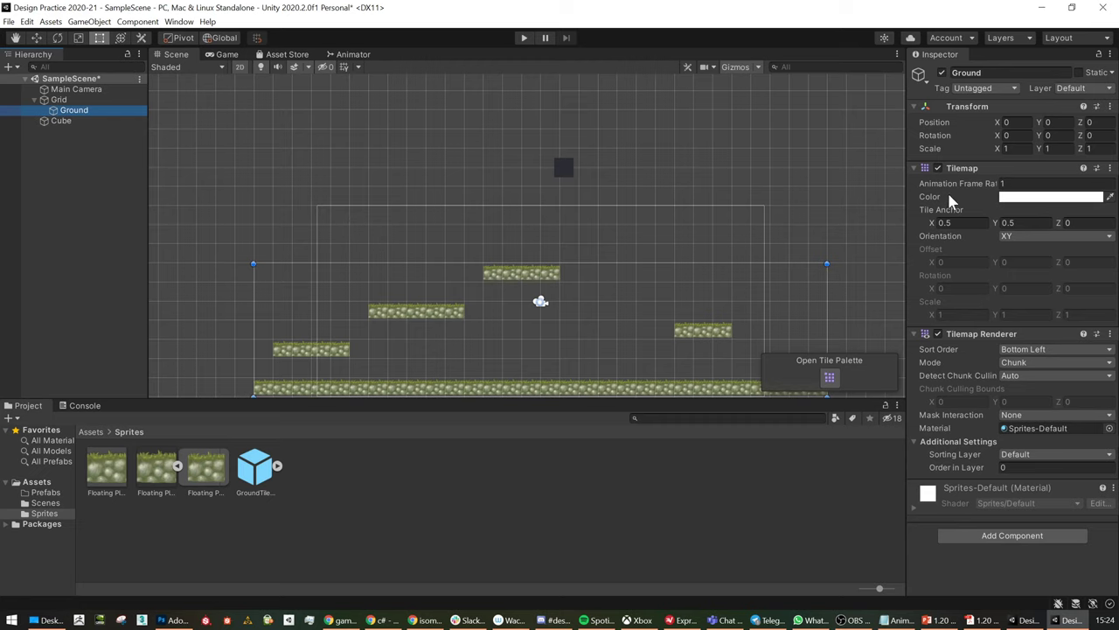
pyautogui.scroll(-3, 647, 284)
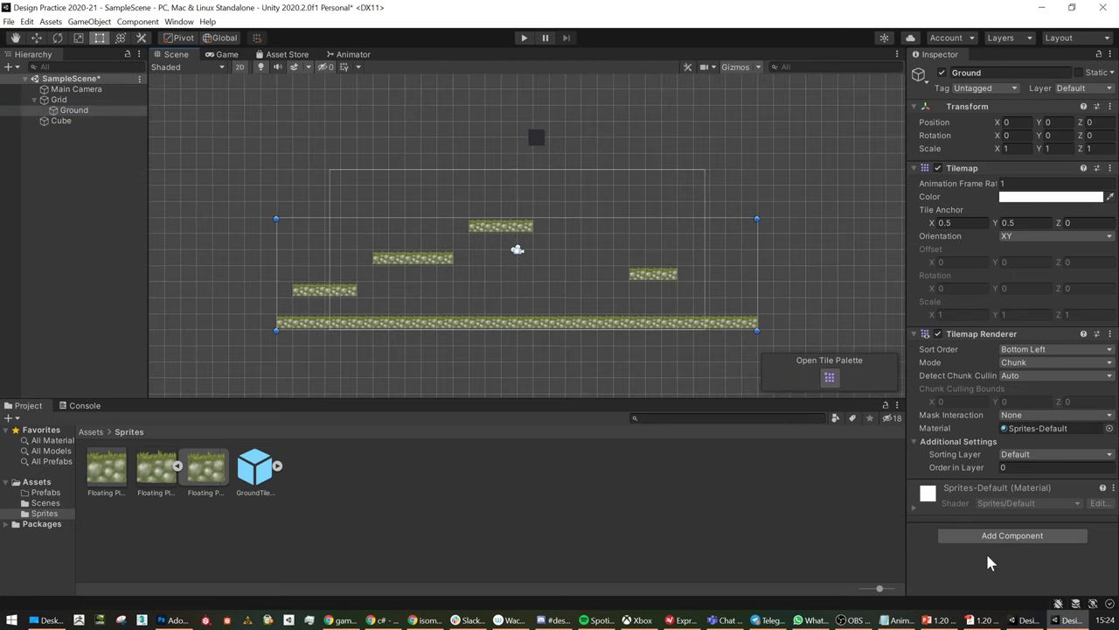
pyautogui.click(1002, 535)
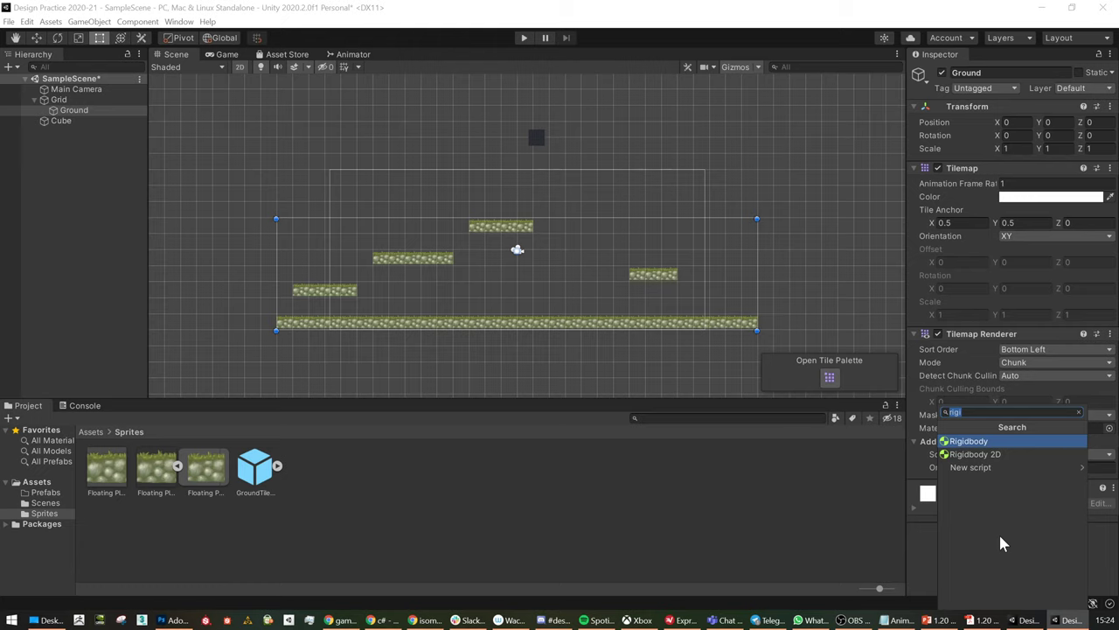
pyautogui.write('2')
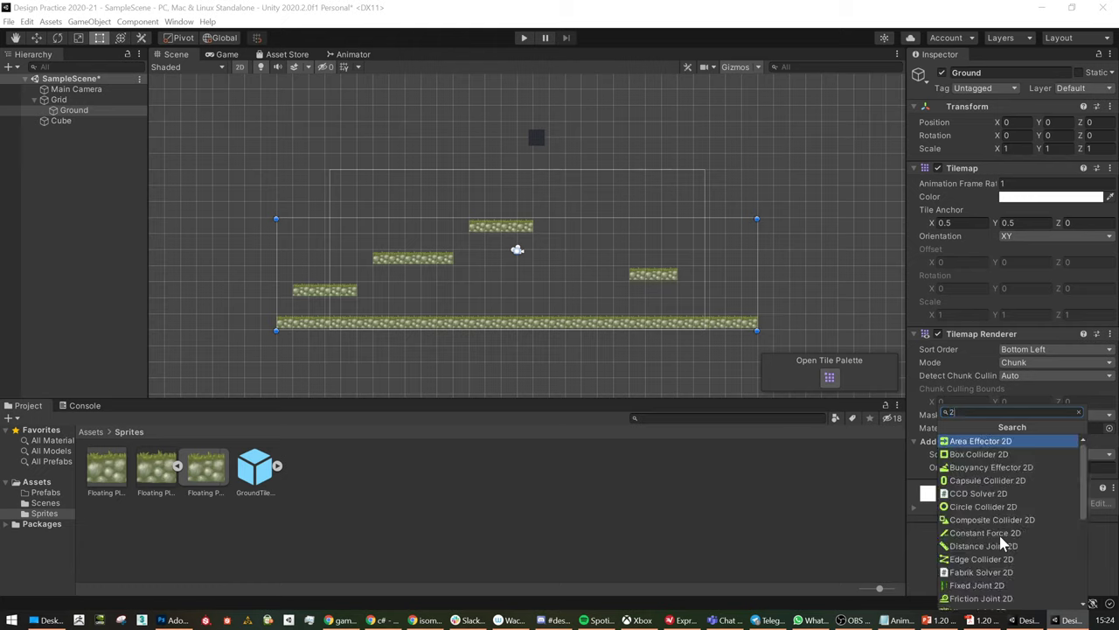
pyautogui.press('BackSpace')
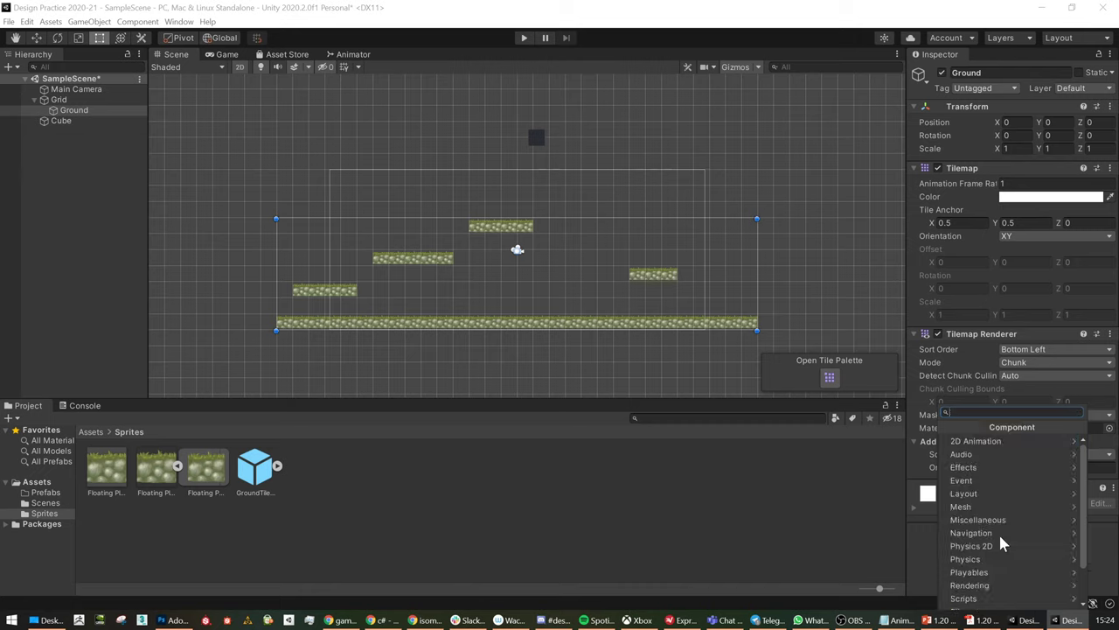
pyautogui.write('tile')
pyautogui.press('Down')
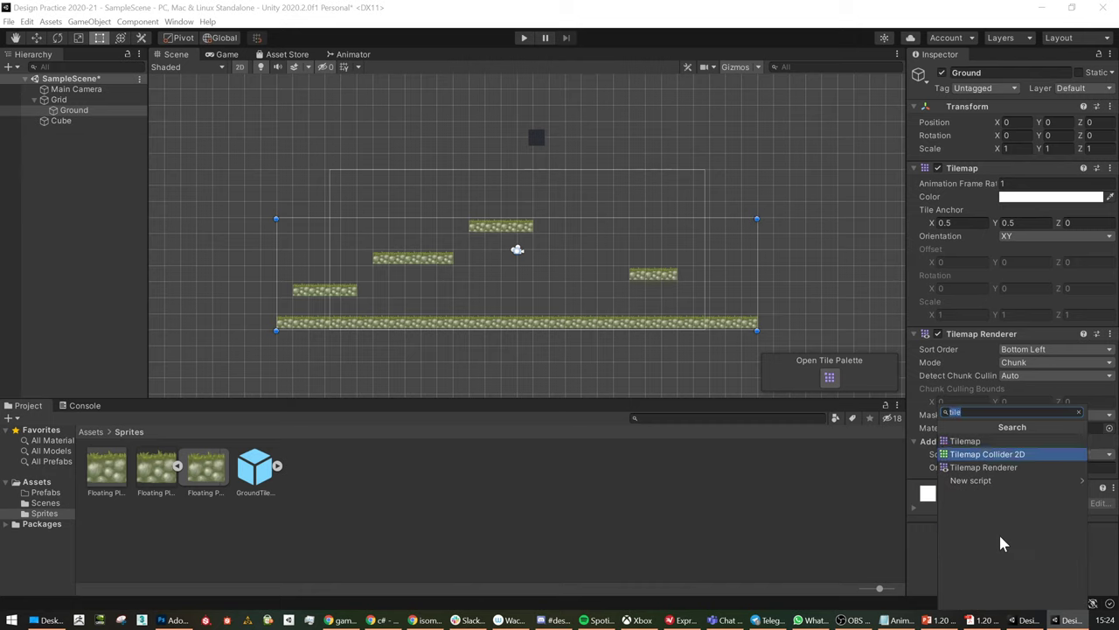
pyautogui.press('Return')
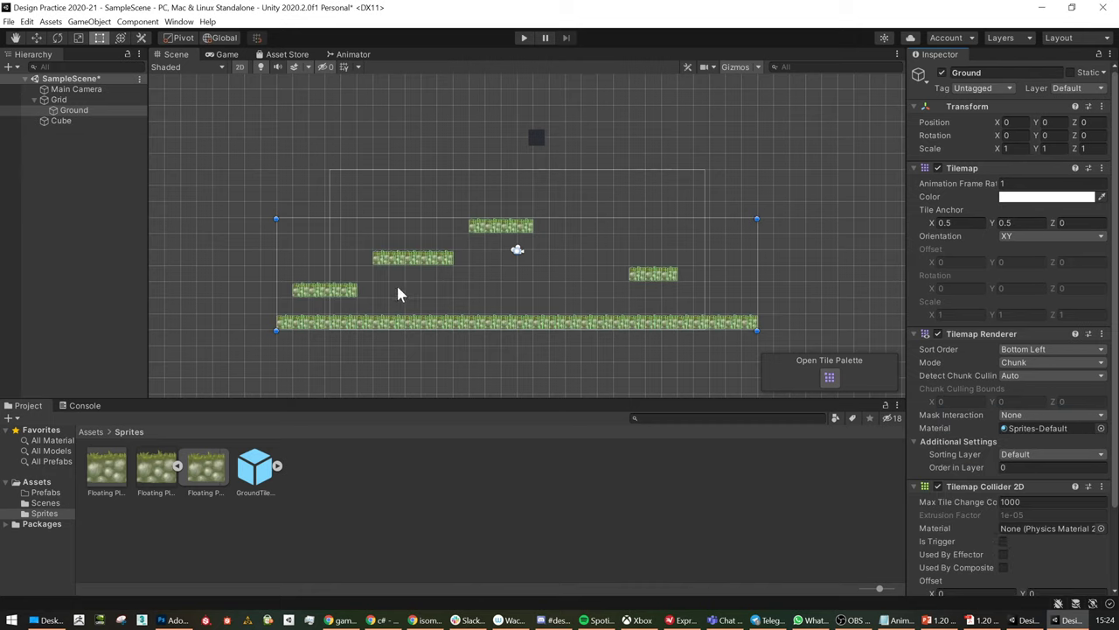
pyautogui.scroll(10, 527, 206)
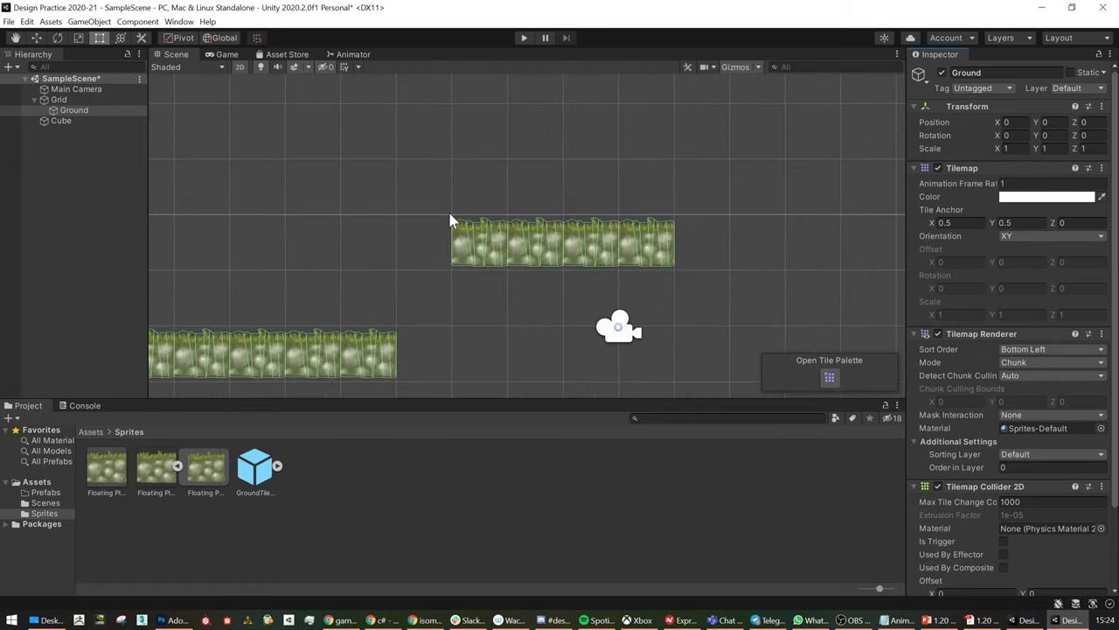
pyautogui.scroll(2, 486, 223)
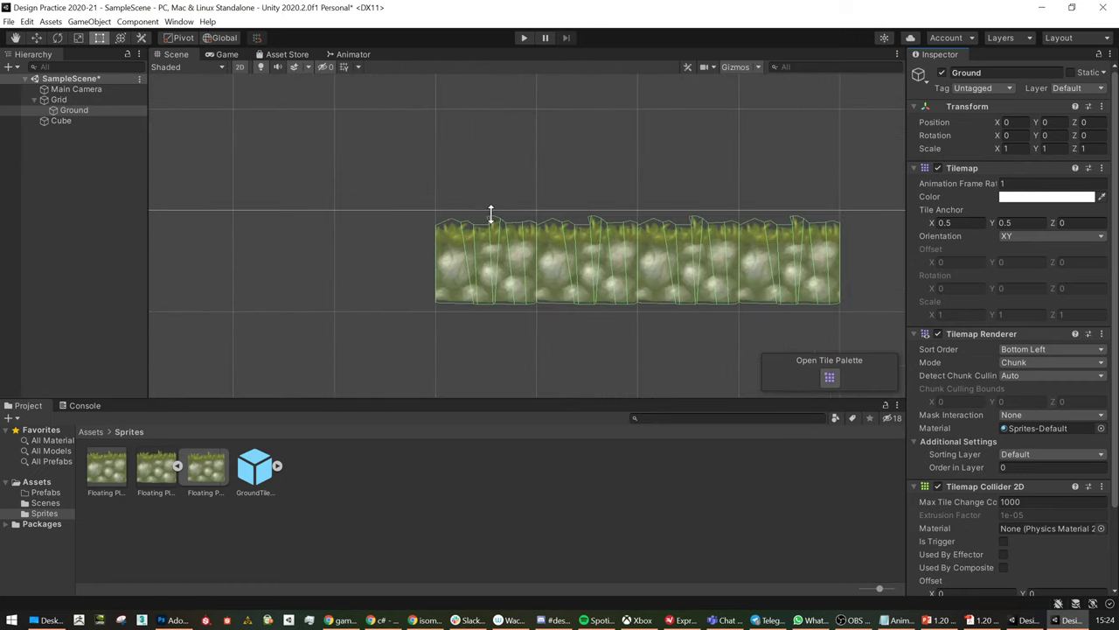
# Run and stop a play test of the cube falling onto the Ground tilemap's platforms with the Tilemap Collider 2D in place
pyautogui.scroll(-8, 603, 229)
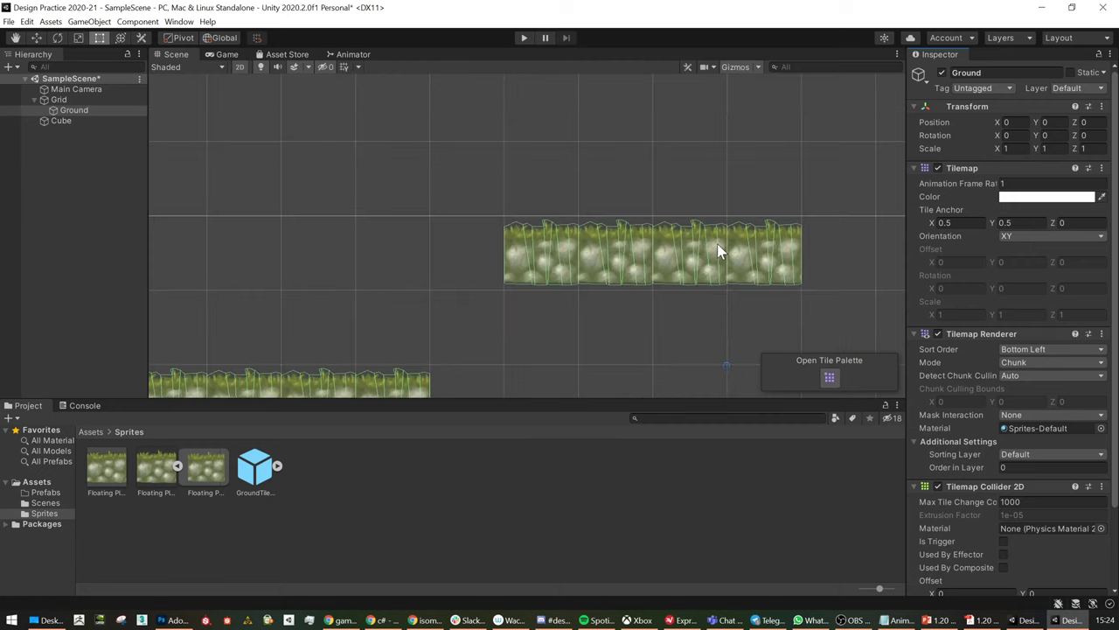
pyautogui.moveTo(739, 224); pyautogui.dragTo(657, 222, button='middle')
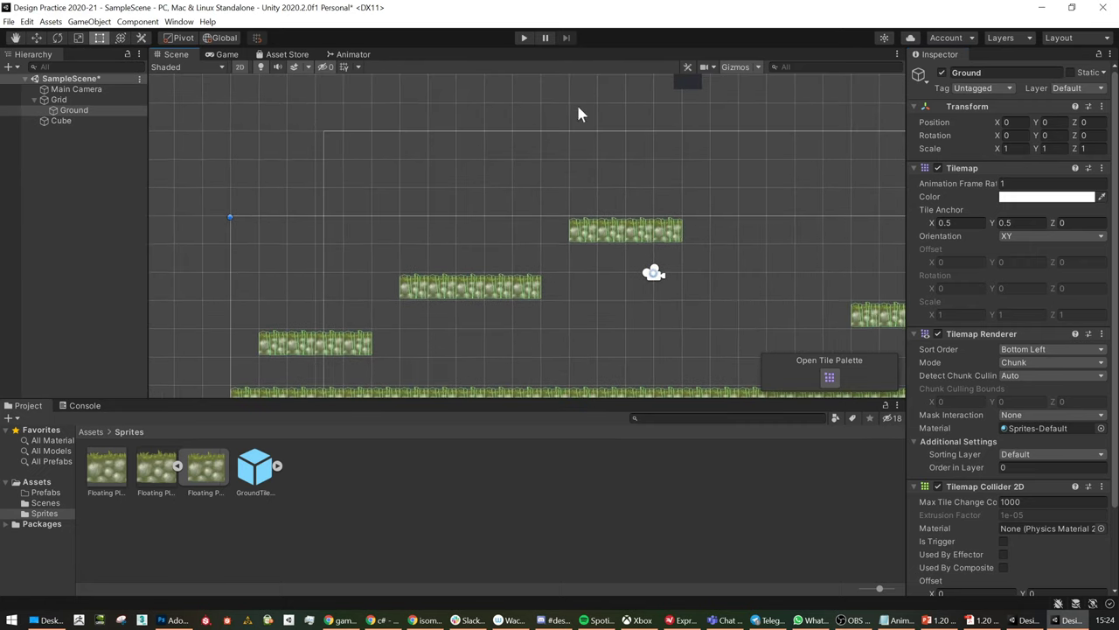
pyautogui.click(522, 38)
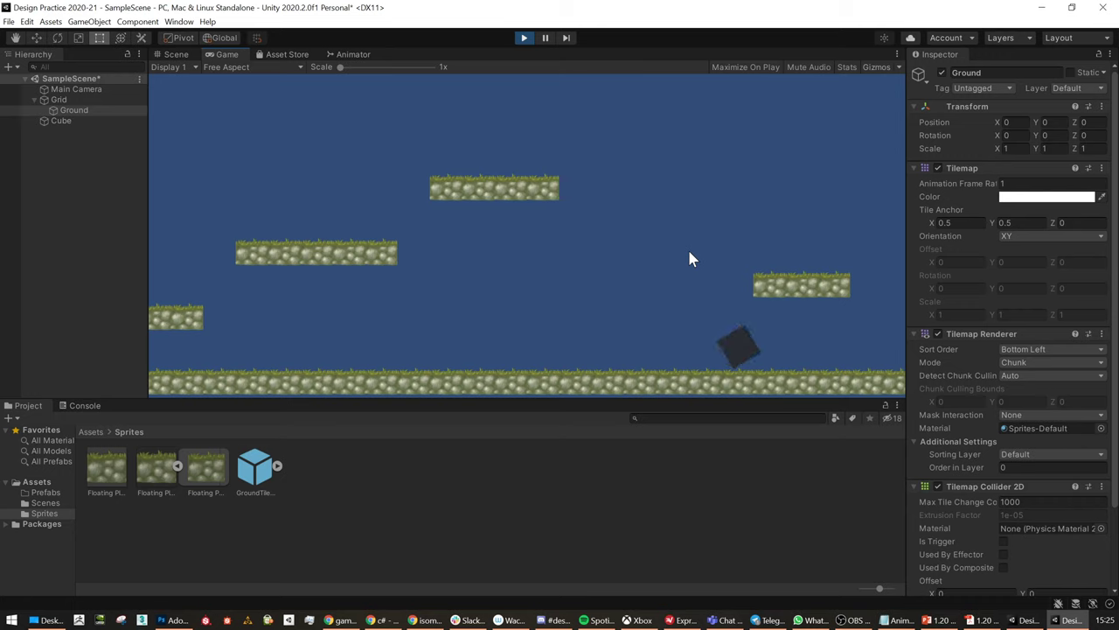
pyautogui.click(522, 38)
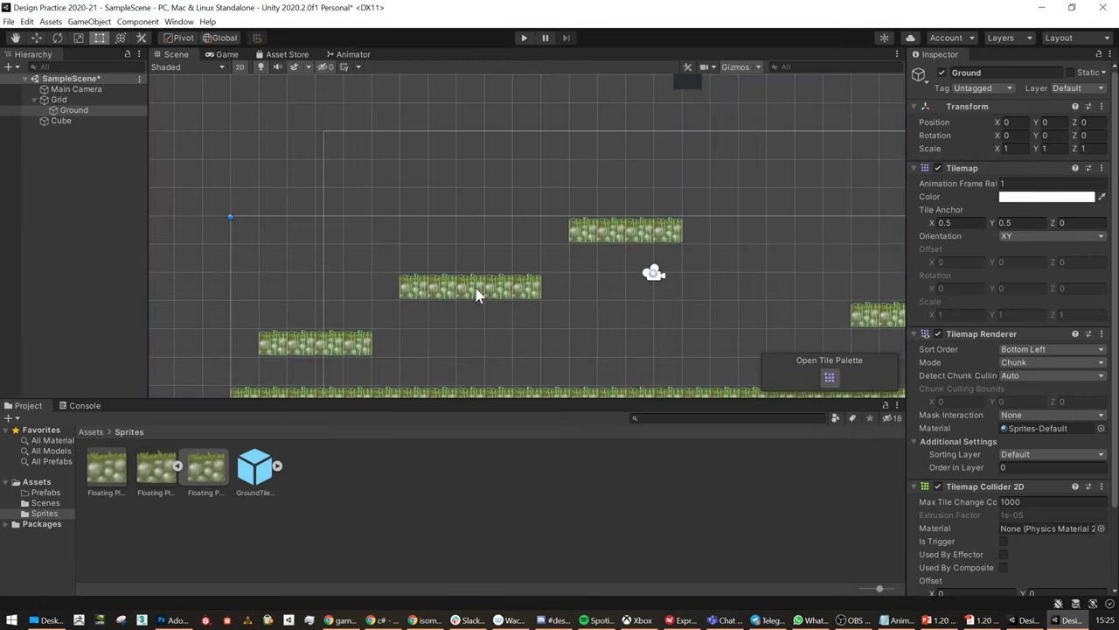
# Expand the Info section of the Ground's Tilemap Collider 2D and examine its details
pyautogui.scroll(-3, 1051, 454)
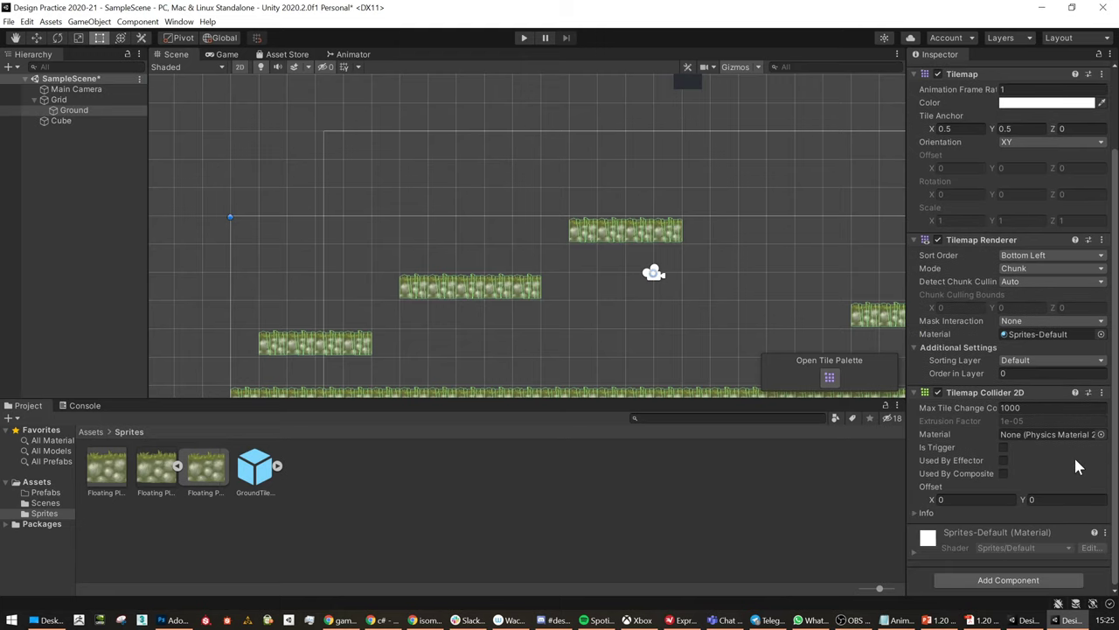
pyautogui.click(919, 512)
pyautogui.scroll(-3, 1019, 446)
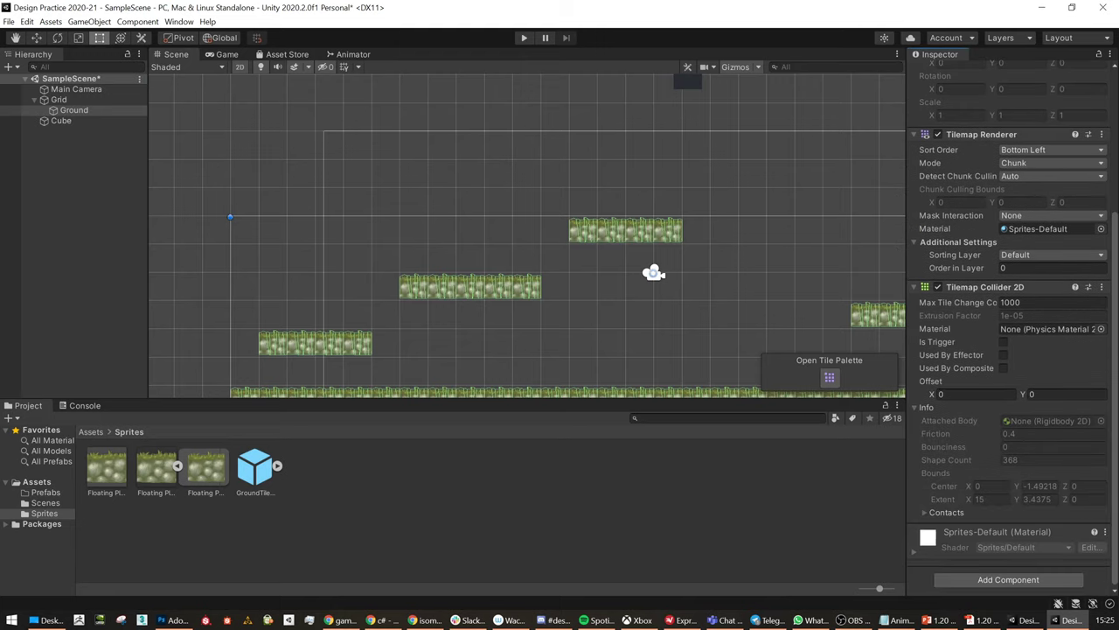
pyautogui.click(923, 512)
pyautogui.scroll(6, 992, 451)
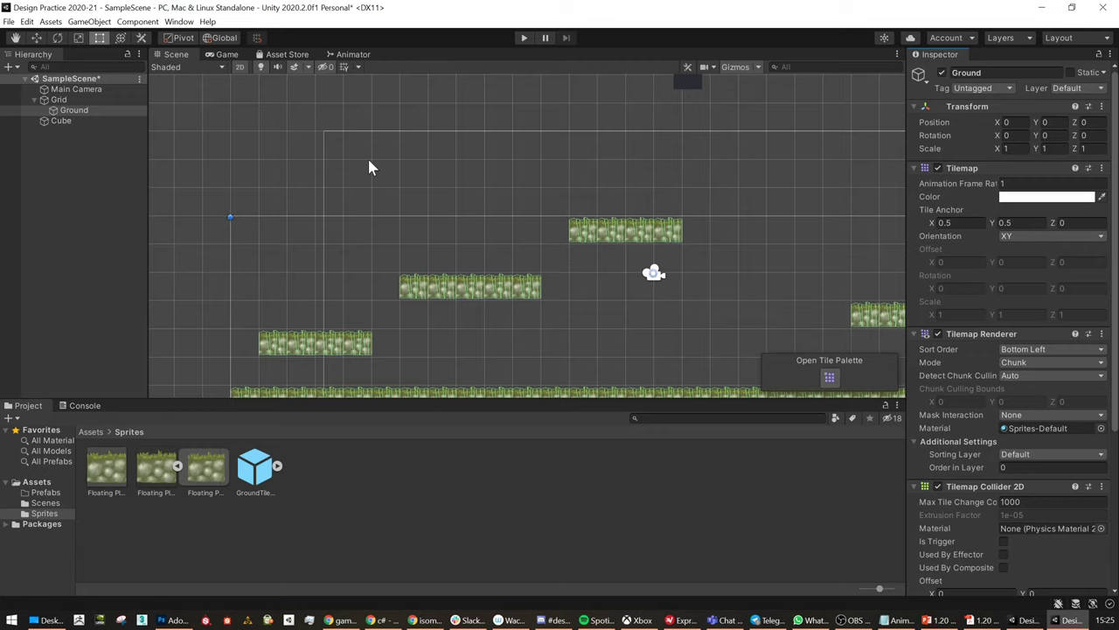
pyautogui.click(181, 22)
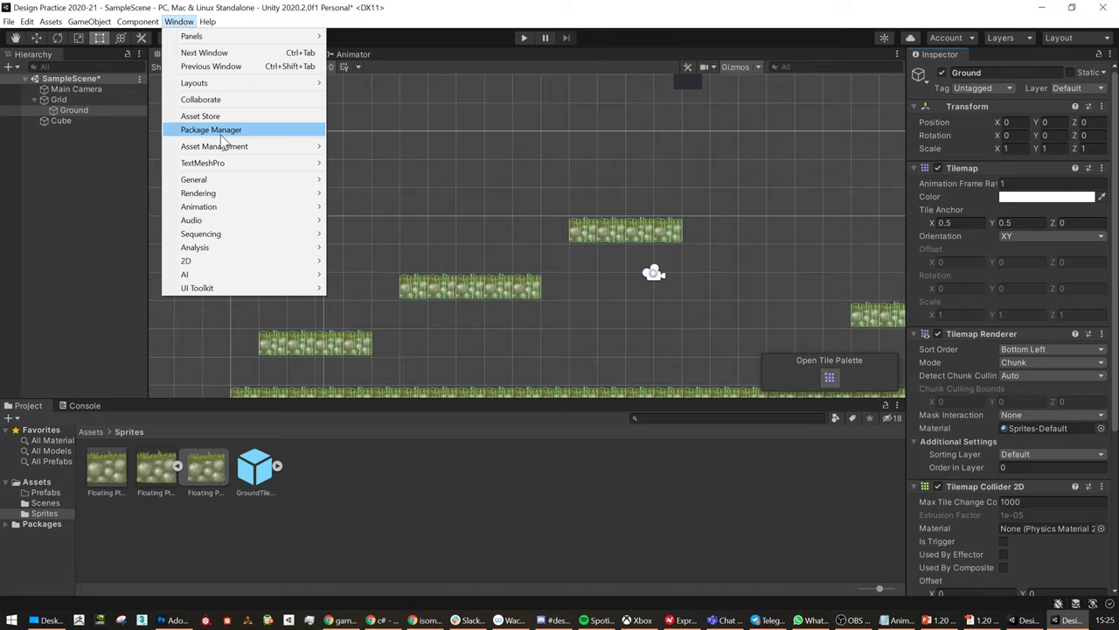
pyautogui.click(83, 235)
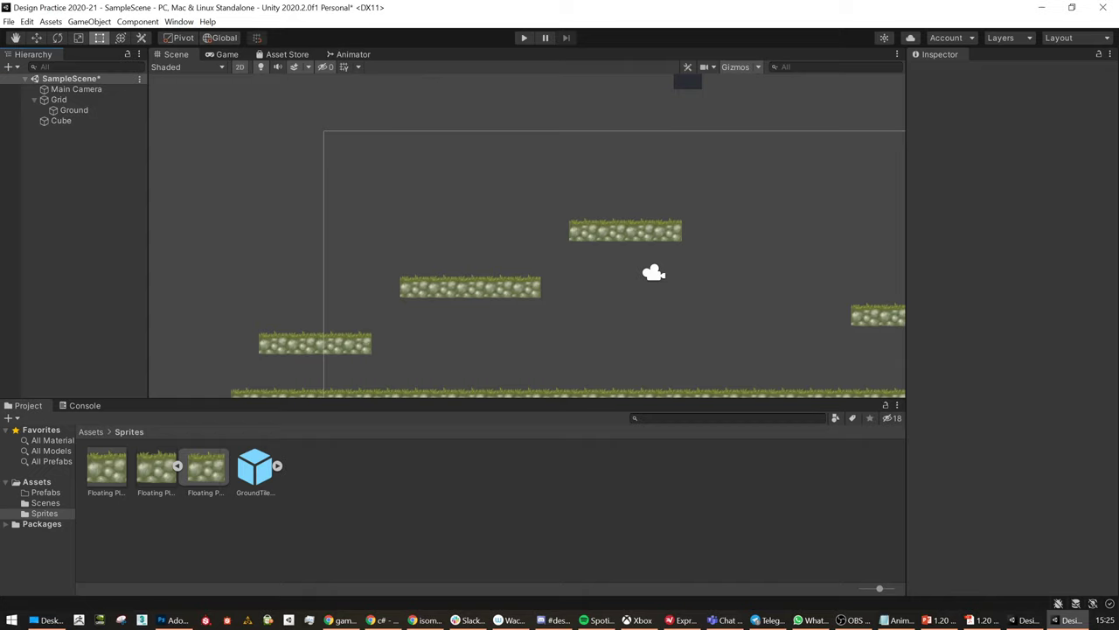
pyautogui.click(852, 620)
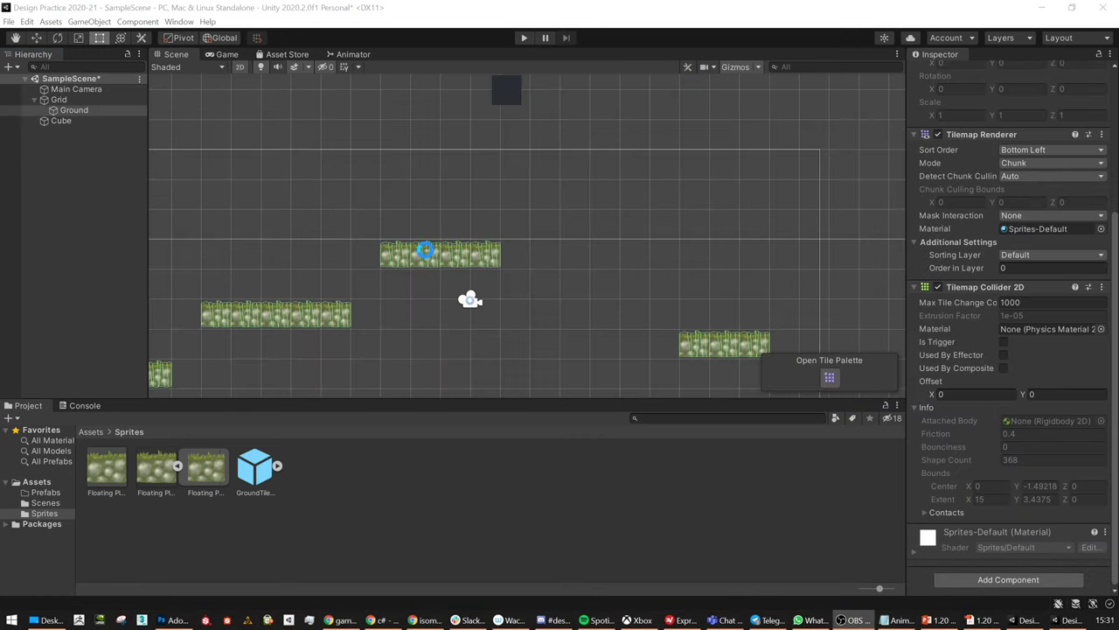
# Show the Game view, enlarge its display area and set its resolution to Full HD (1920x1080)
pyautogui.moveTo(425, 250); pyautogui.dragTo(462, 283, button='middle')
pyautogui.scroll(-2, 525, 293)
pyautogui.moveTo(630, 331); pyautogui.dragTo(705, 275, button='middle')
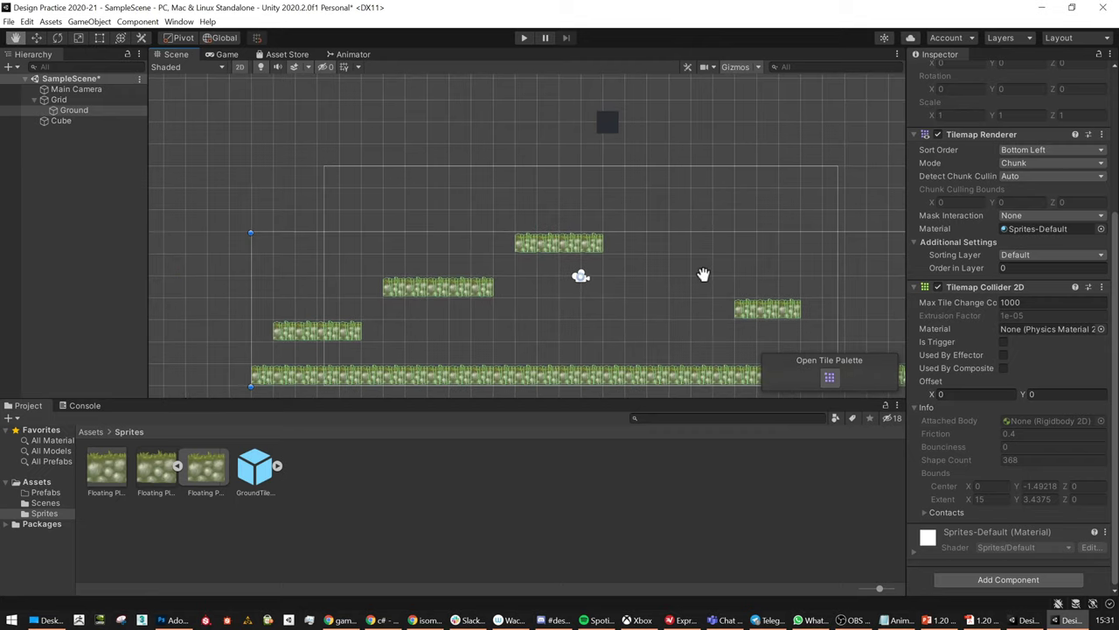
pyautogui.click(226, 54)
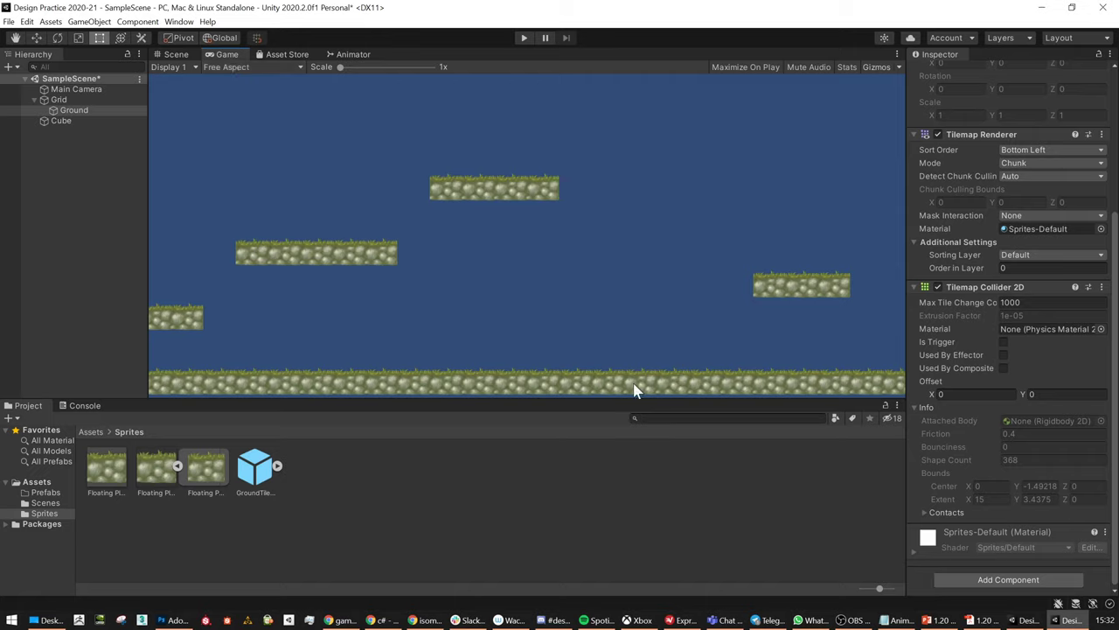
pyautogui.moveTo(607, 400); pyautogui.dragTo(525, 537)
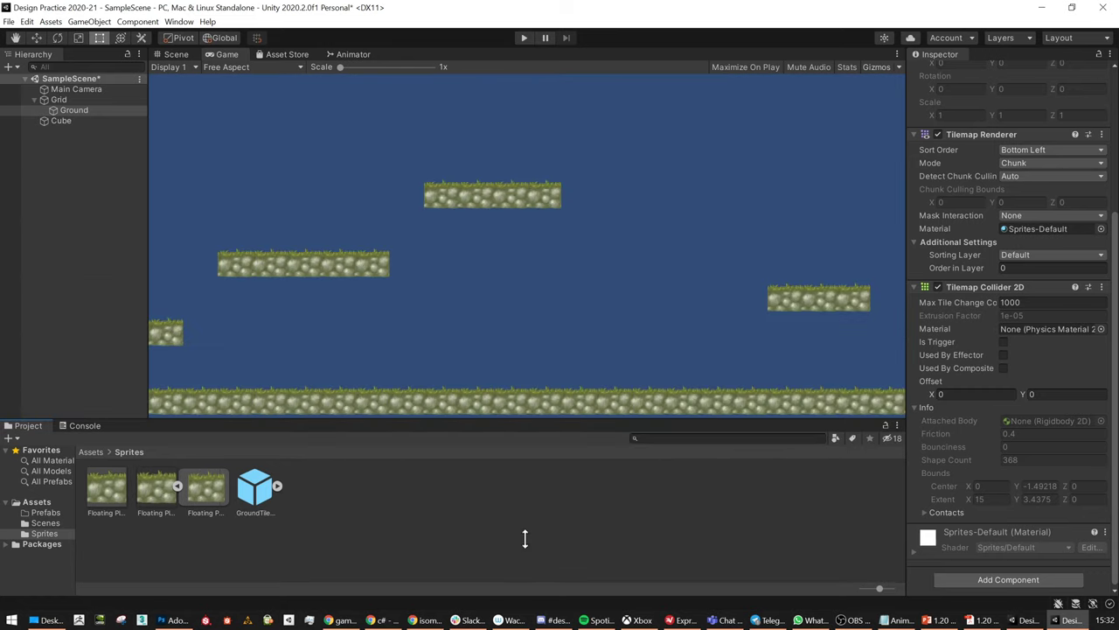
pyautogui.click(272, 66)
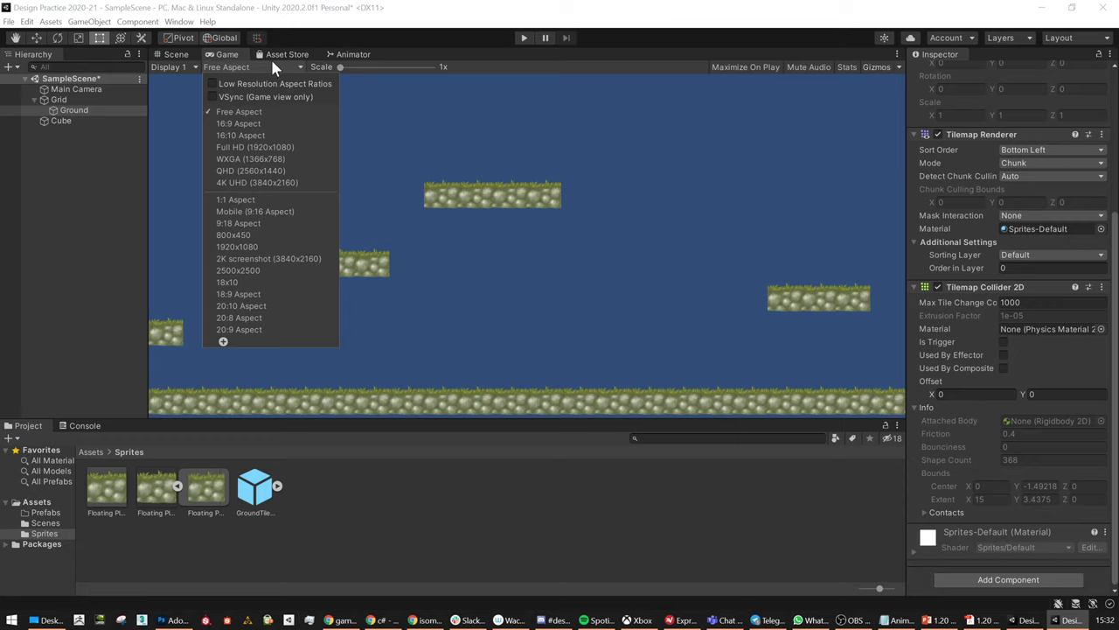
pyautogui.click(254, 147)
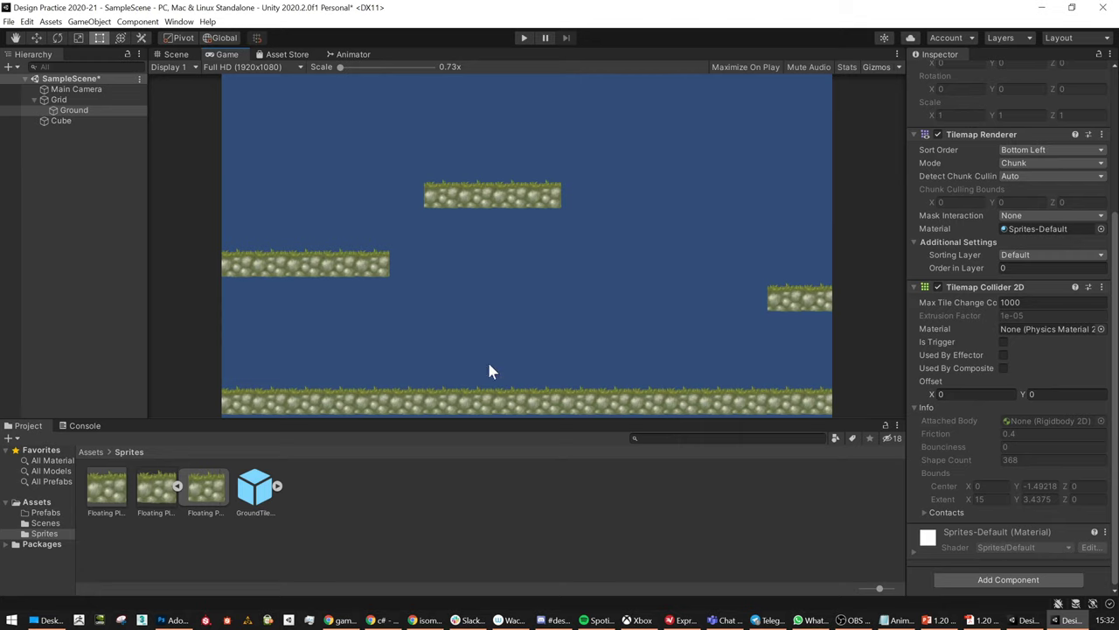
pyautogui.moveTo(635, 419); pyautogui.dragTo(620, 473)
pyautogui.moveTo(905, 259); pyautogui.dragTo(888, 281)
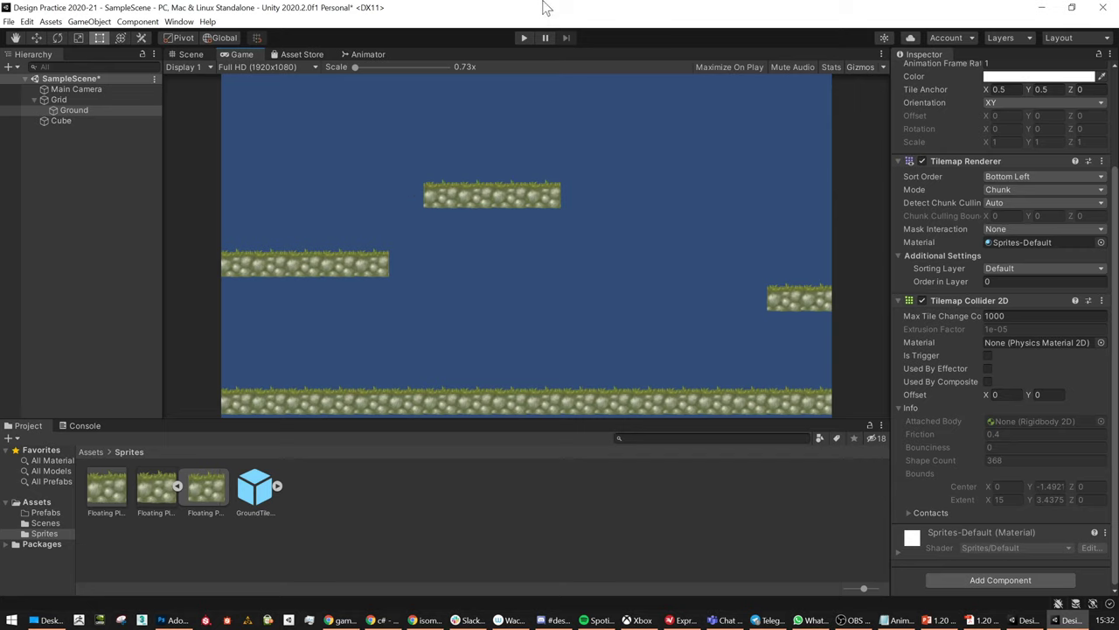
pyautogui.click(268, 68)
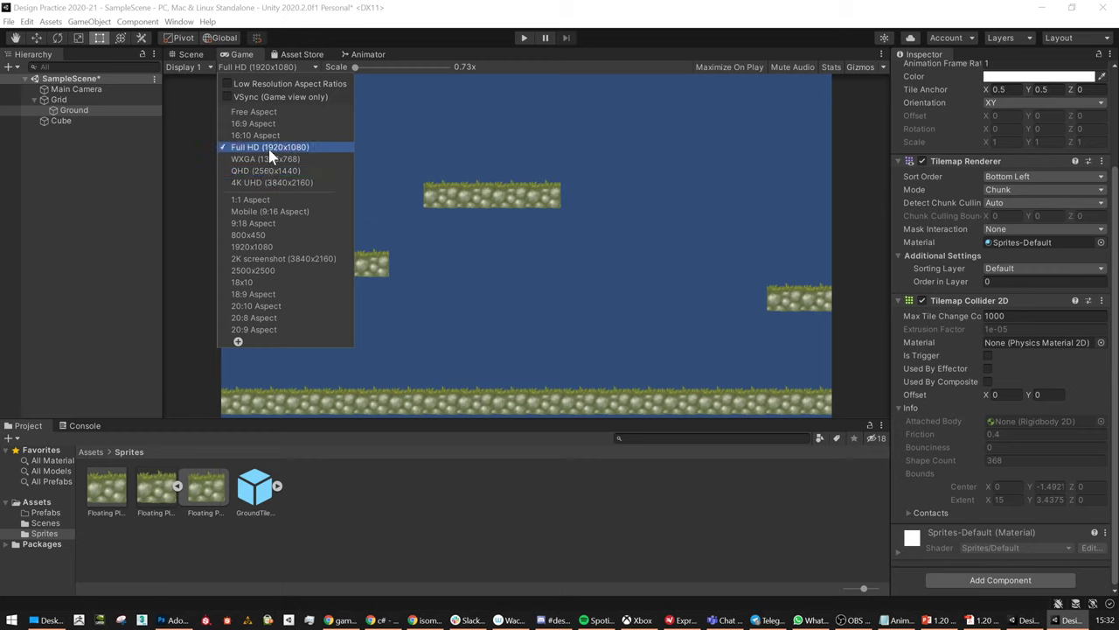
pyautogui.click(536, 143)
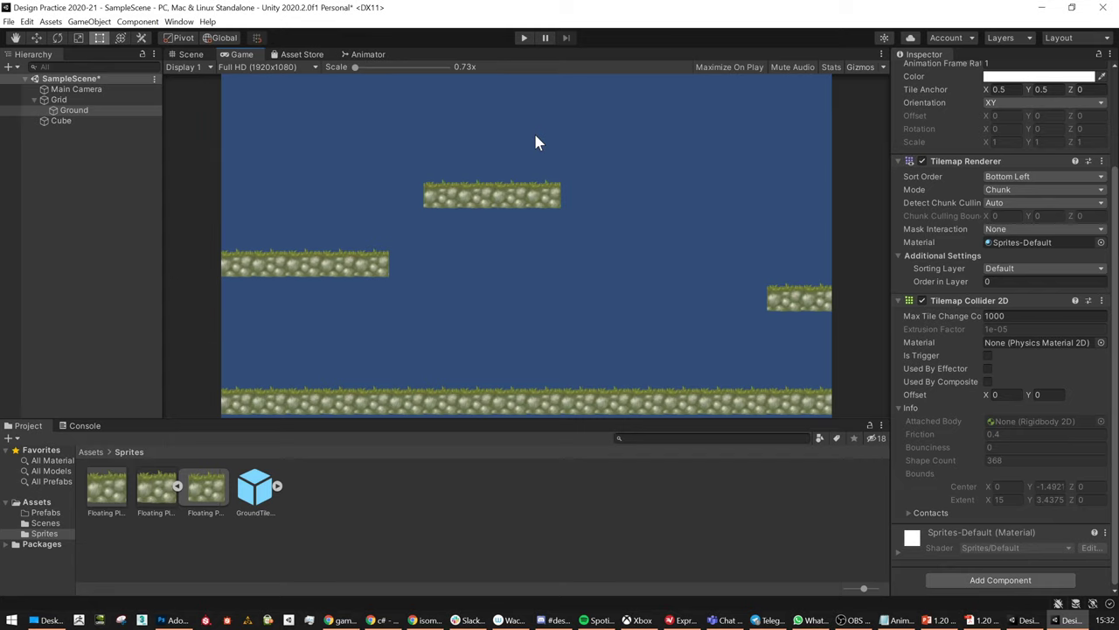
pyautogui.click(284, 66)
pyautogui.click(679, 129)
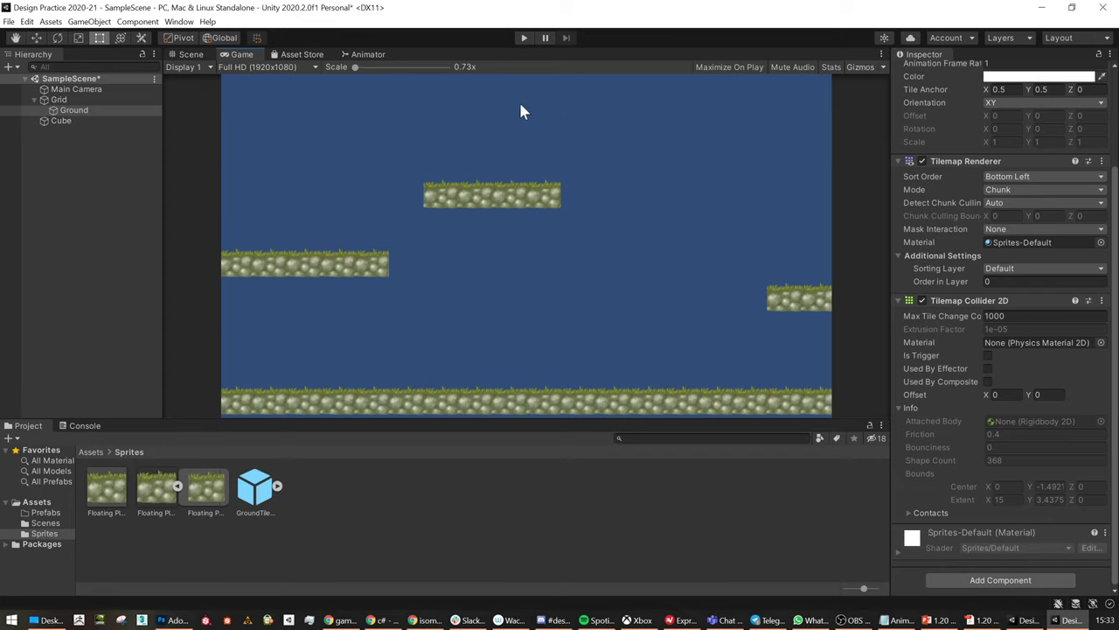
# Compare the Full HD (1920x1080) and 16:9 Aspect options in the Game view and leave it on 16:9 Aspect
pyautogui.click(282, 70)
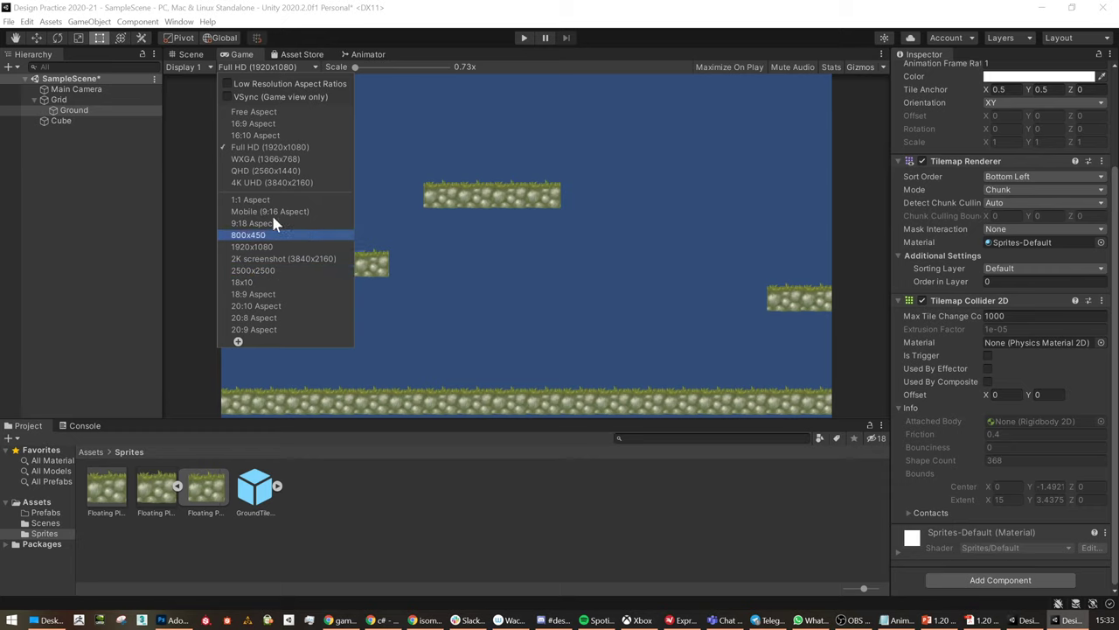
pyautogui.click(249, 125)
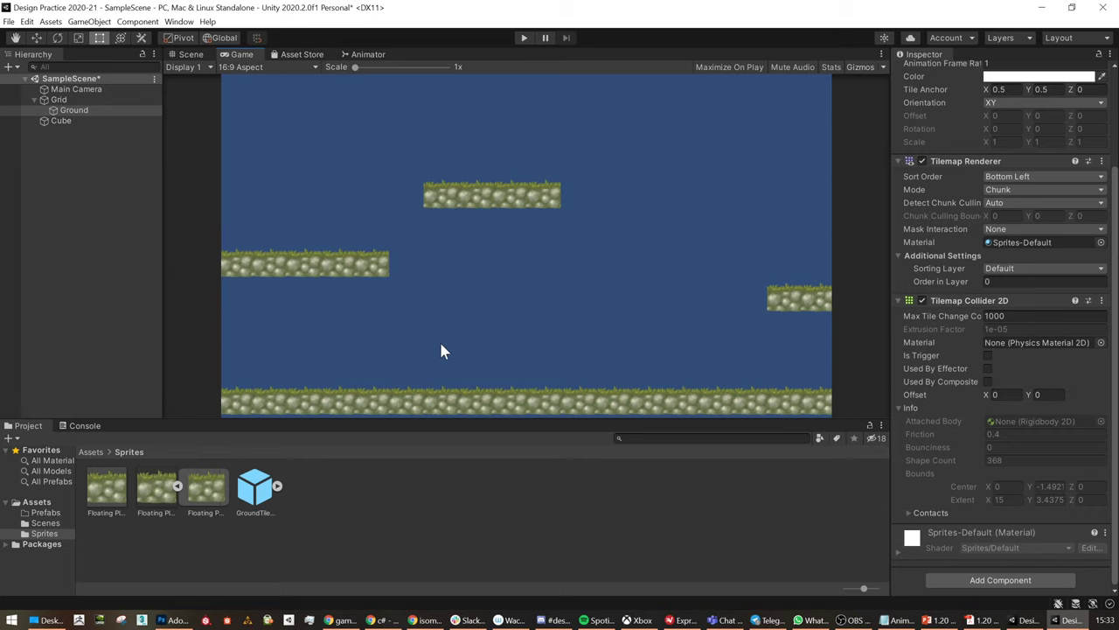
pyautogui.click(265, 66)
pyautogui.click(285, 148)
pyautogui.click(249, 68)
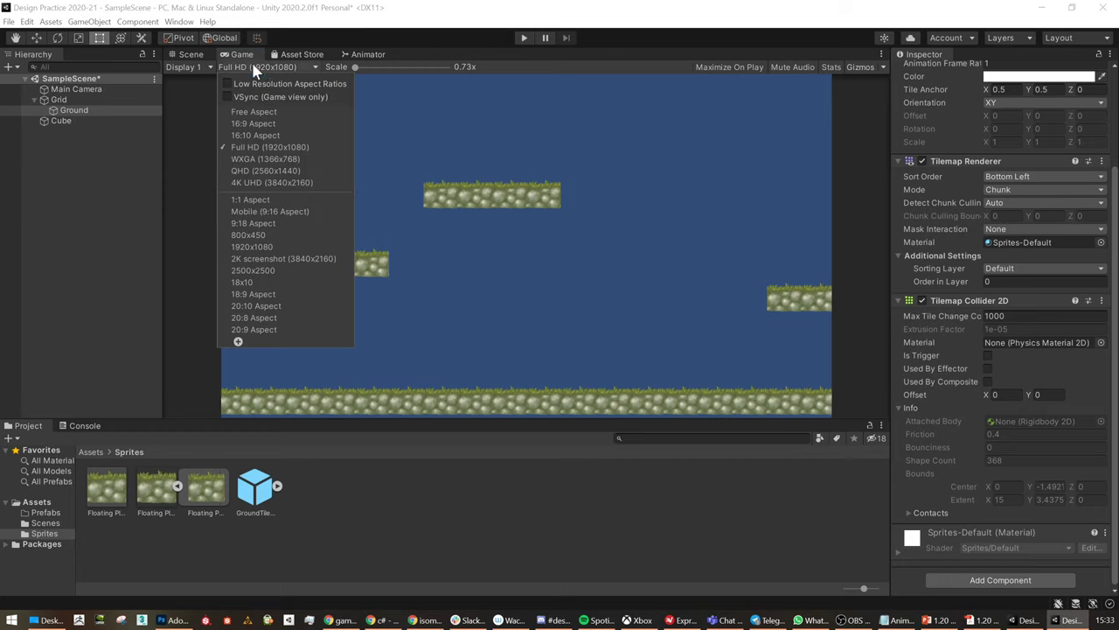
pyautogui.click(267, 124)
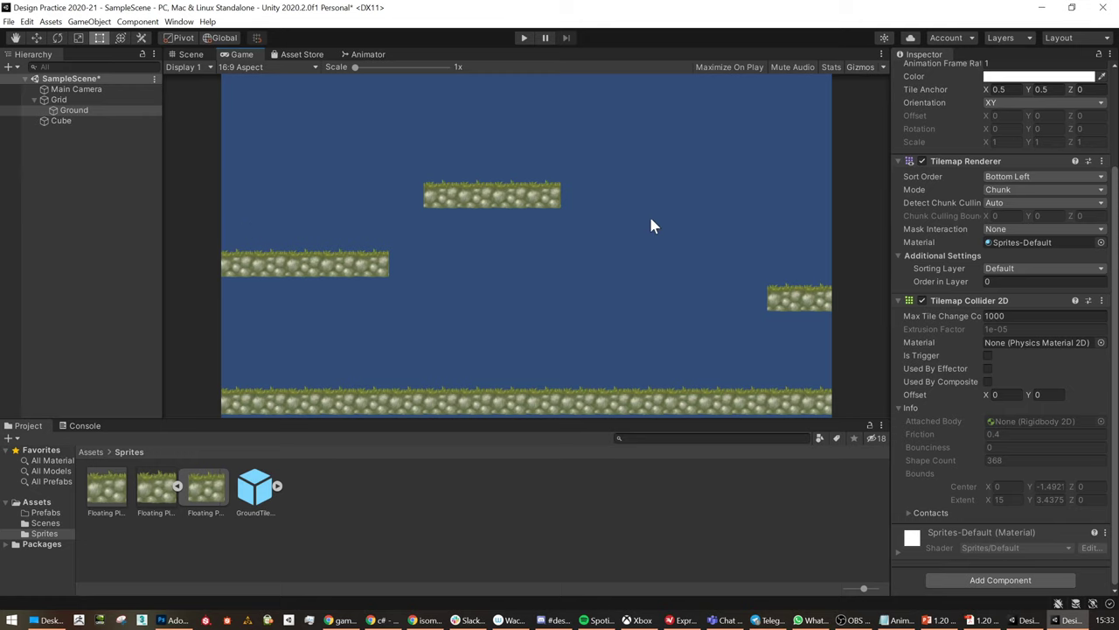
# Return to the Scene view and select the Main Camera to examine its frame around the platforms
pyautogui.click(191, 55)
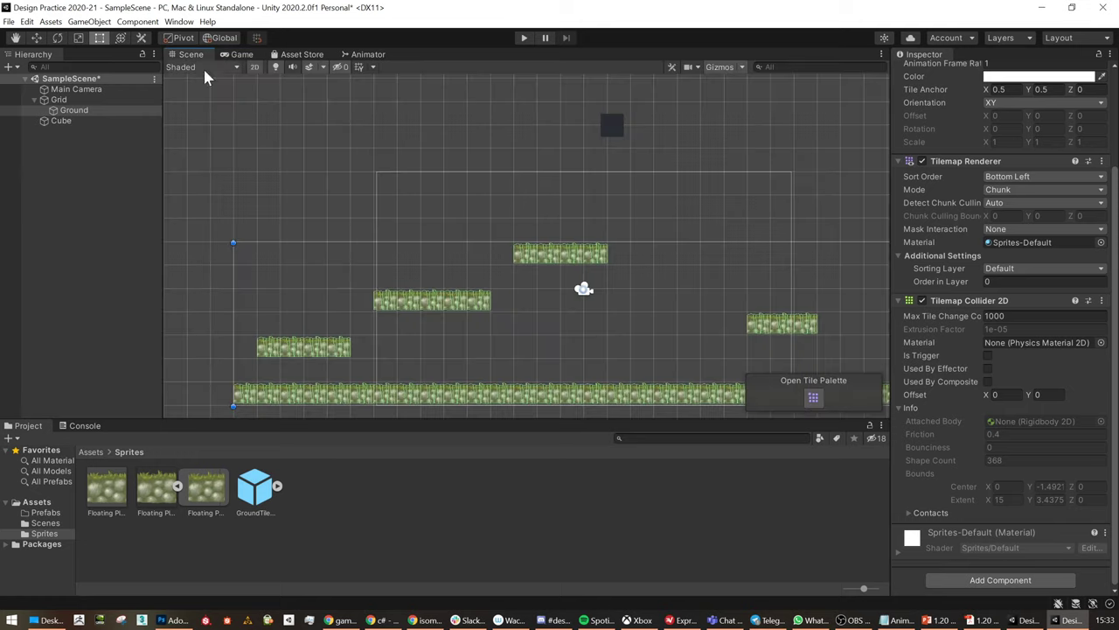
pyautogui.scroll(-6, 494, 330)
pyautogui.scroll(-1, 510, 343)
pyautogui.press('t')
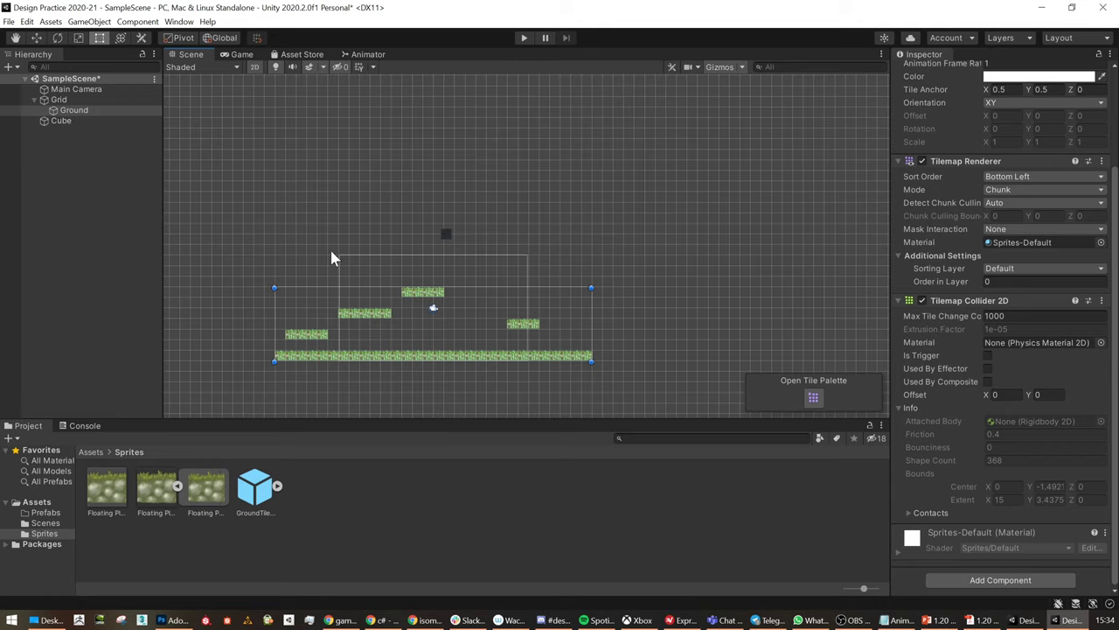
pyautogui.click(76, 89)
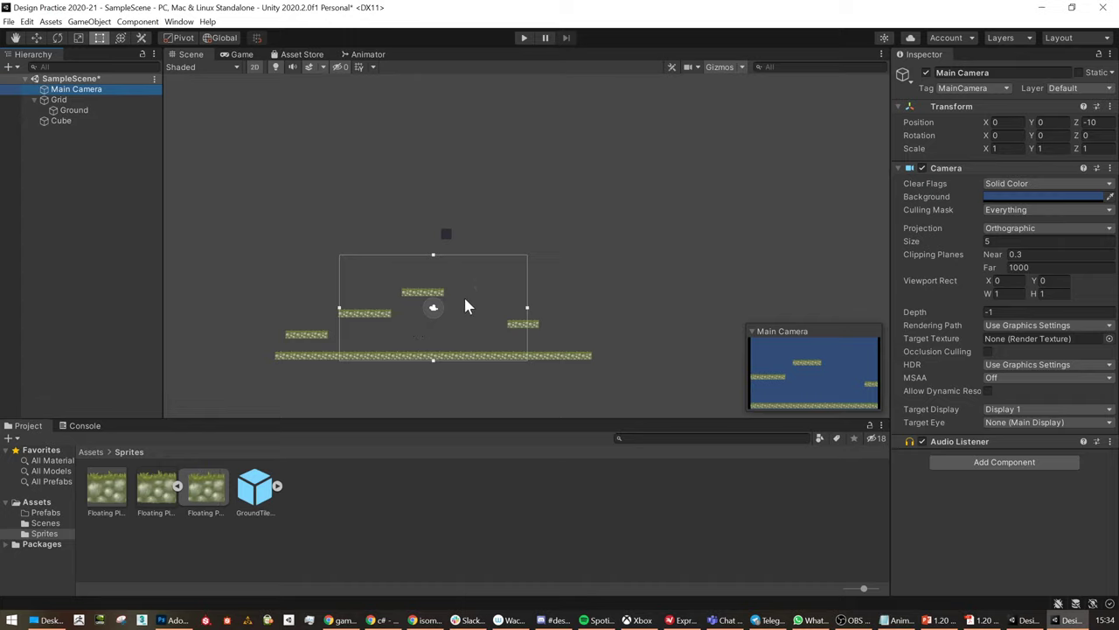
# Move the cube to just above the ground at about X -0.22, Y -3.07 and rename it Player
pyautogui.click(84, 122)
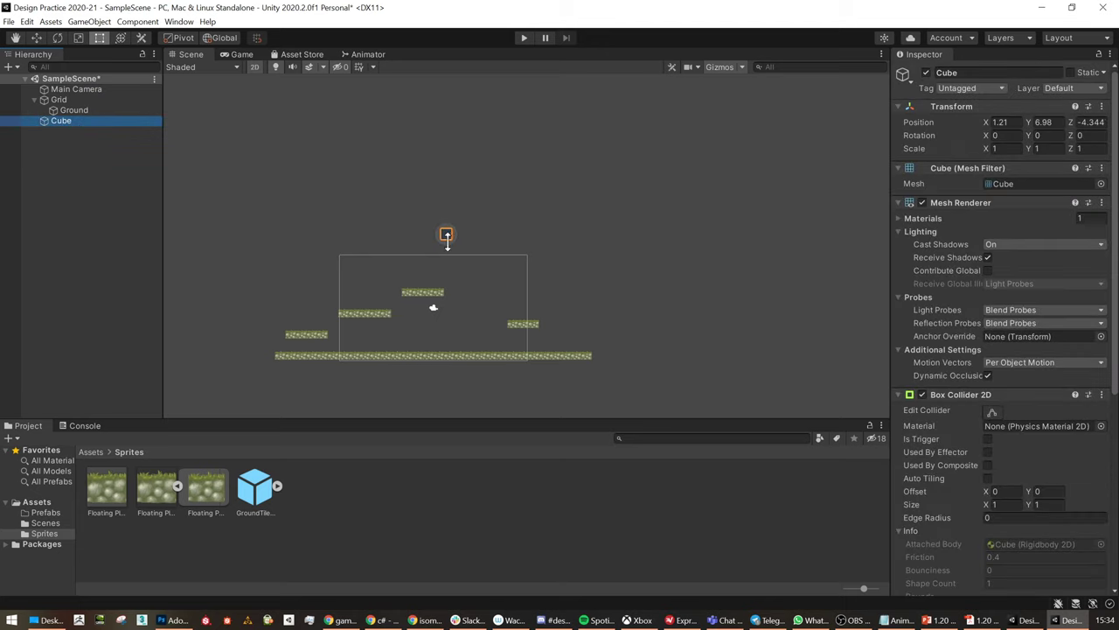
pyautogui.press('w')
pyautogui.moveTo(459, 230); pyautogui.dragTo(443, 339)
pyautogui.click(948, 72)
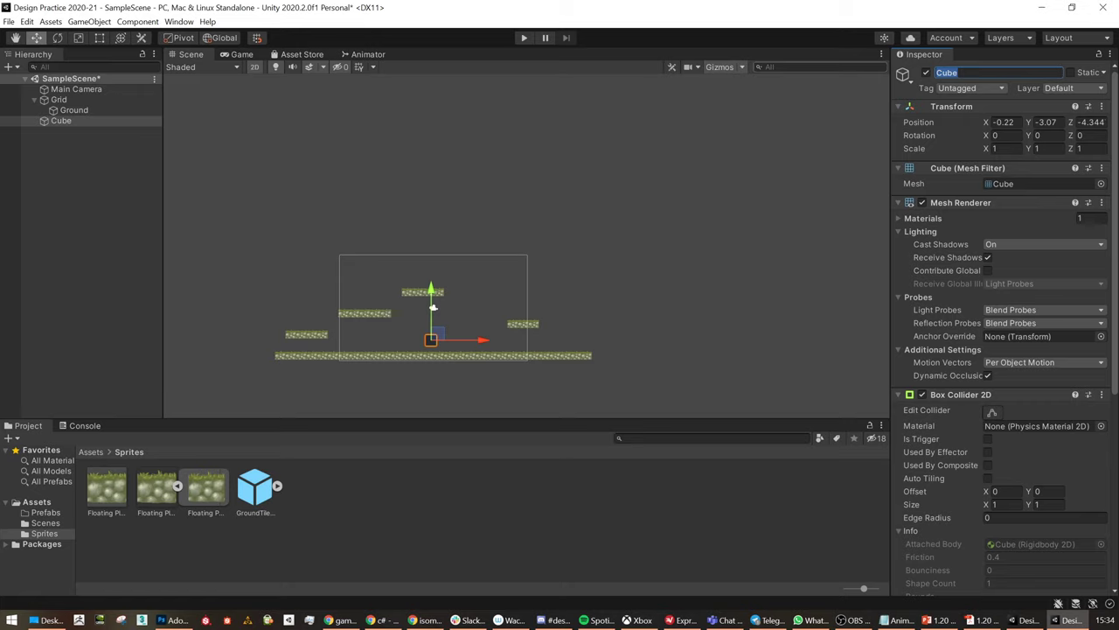
pyautogui.write('Player')
pyautogui.press('Return')
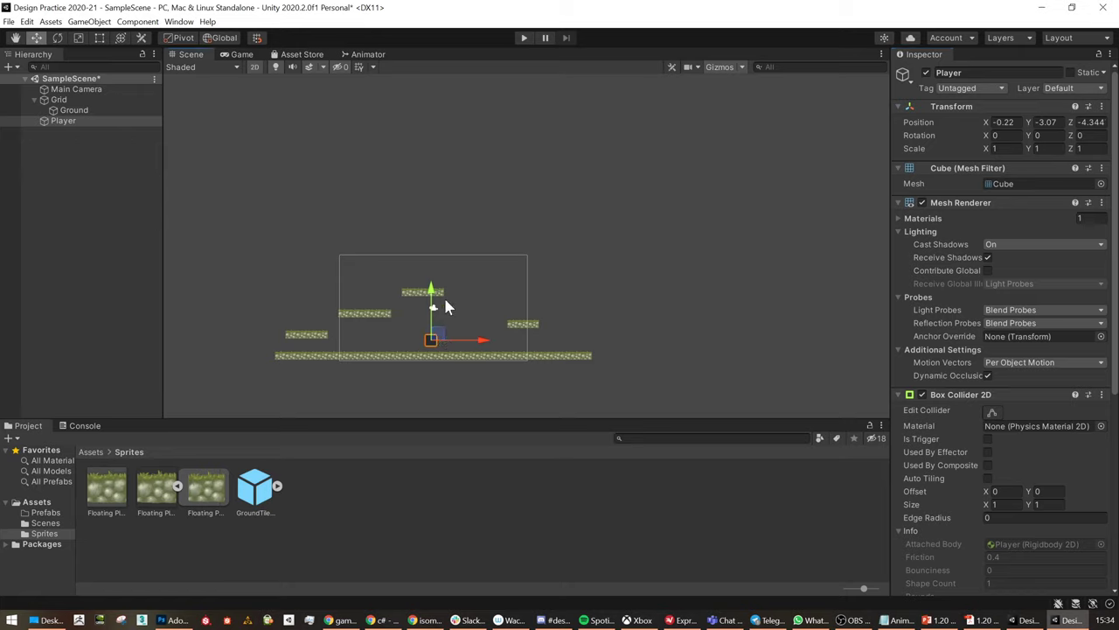
# Shift the Player along the ground to about X 2.01, Y -3.13 and save the scene
pyautogui.moveTo(441, 341); pyautogui.dragTo(475, 340)
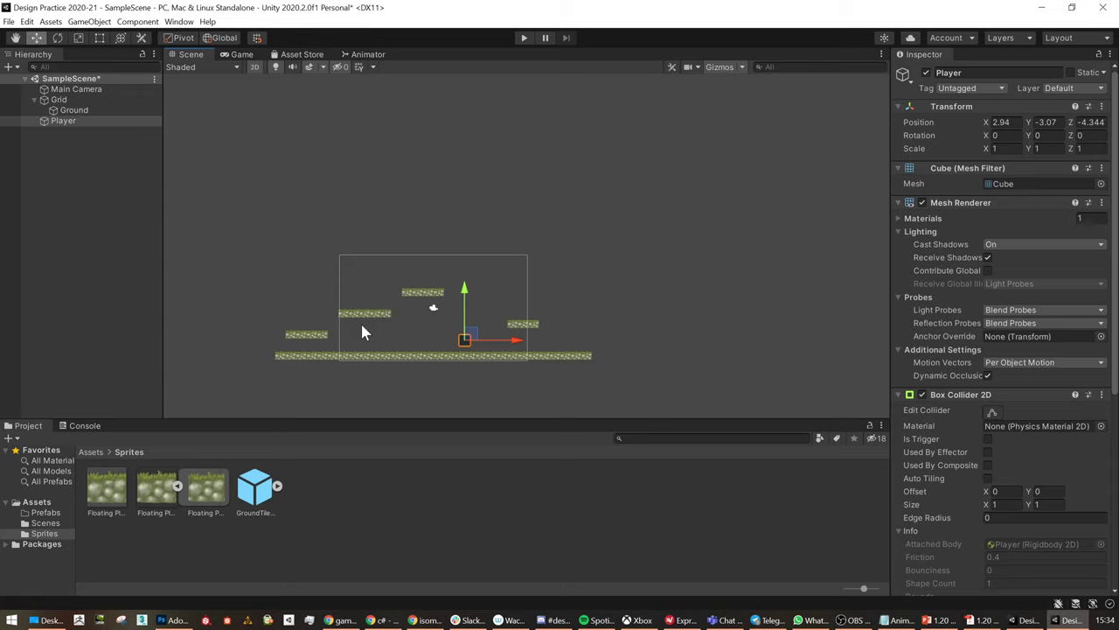
pyautogui.moveTo(472, 338); pyautogui.dragTo(497, 339)
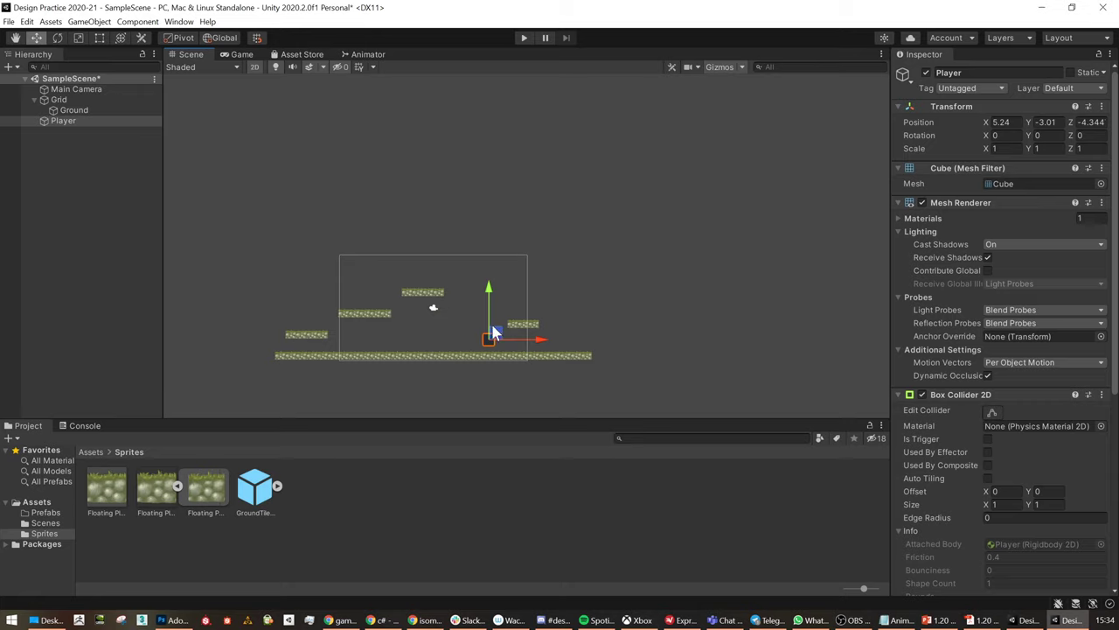
pyautogui.moveTo(495, 333); pyautogui.dragTo(461, 334)
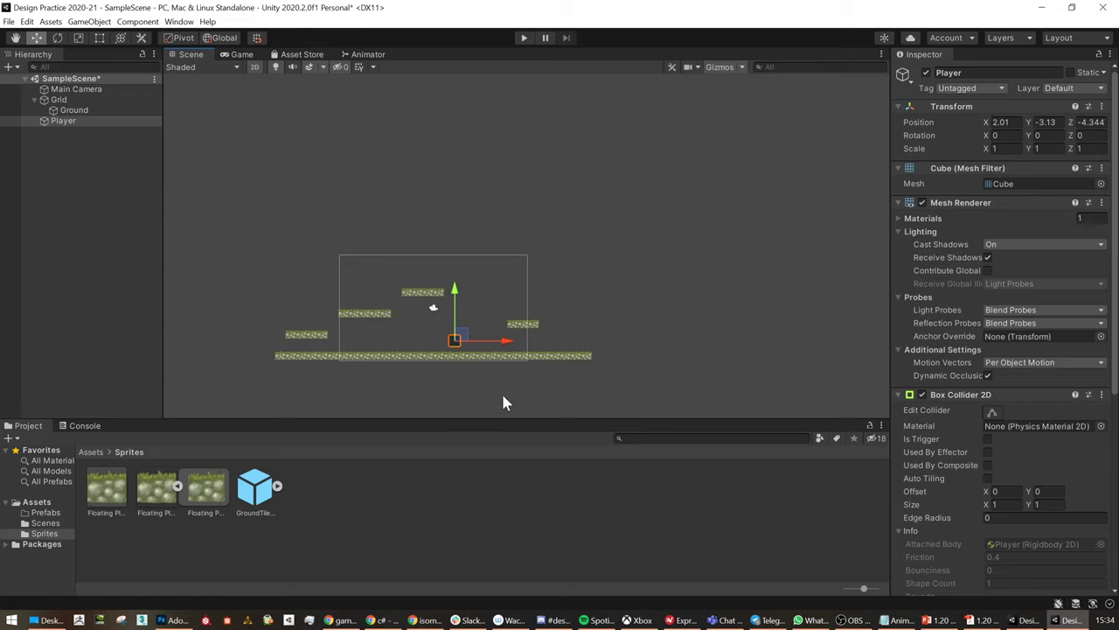
pyautogui.scroll(8, 484, 362)
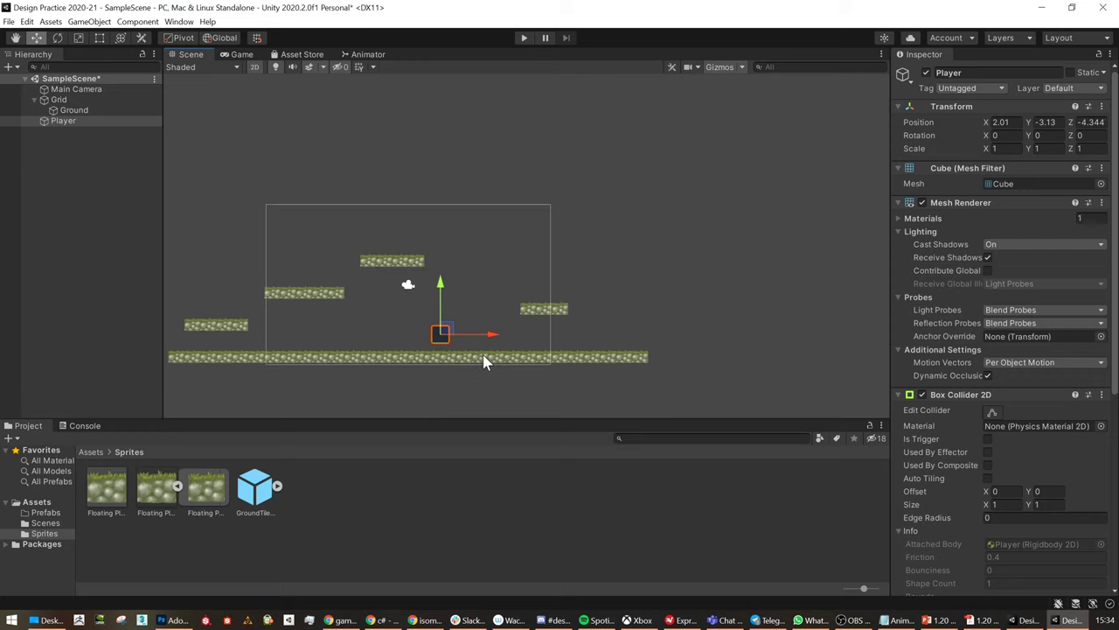
pyautogui.moveTo(445, 257); pyautogui.dragTo(565, 301, button='middle')
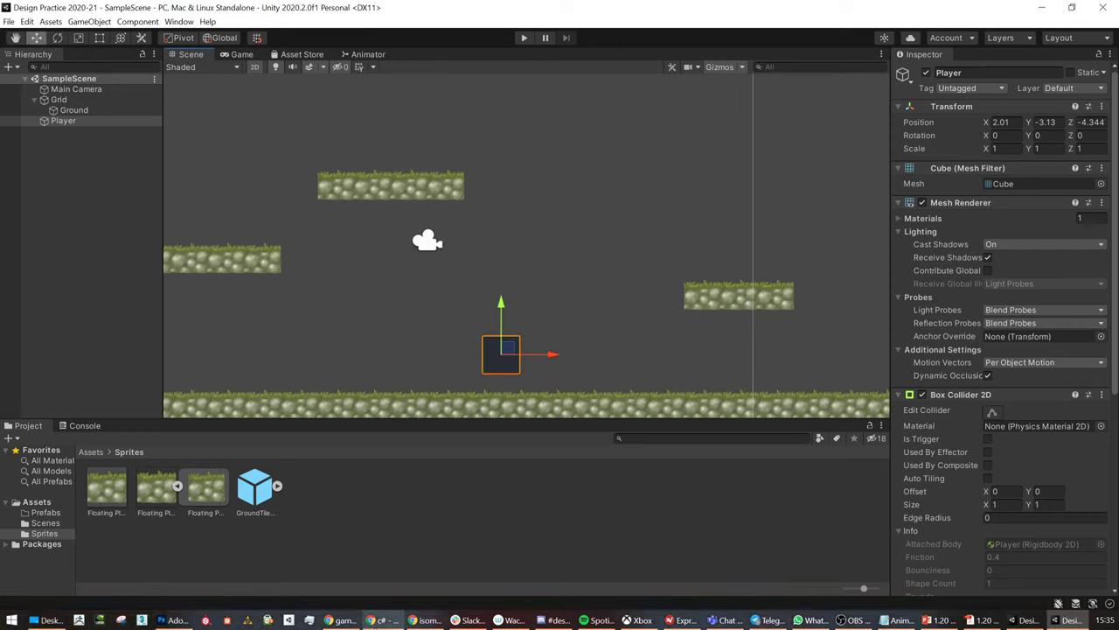
# Switch to Chrome and show the Google image results for "video game backgrounds 2d"
pyautogui.click(426, 620)
pyautogui.click(110, 14)
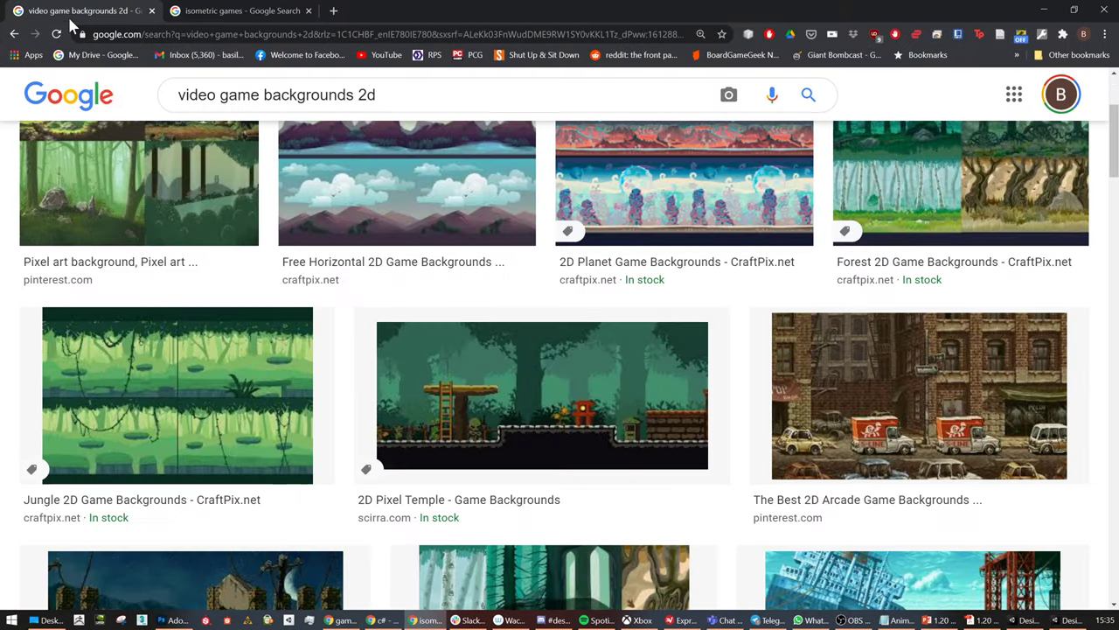
# Browse the 2D game background images and open the preview of the 2D Pixel Temple forest scene
pyautogui.scroll(-5, 441, 276)
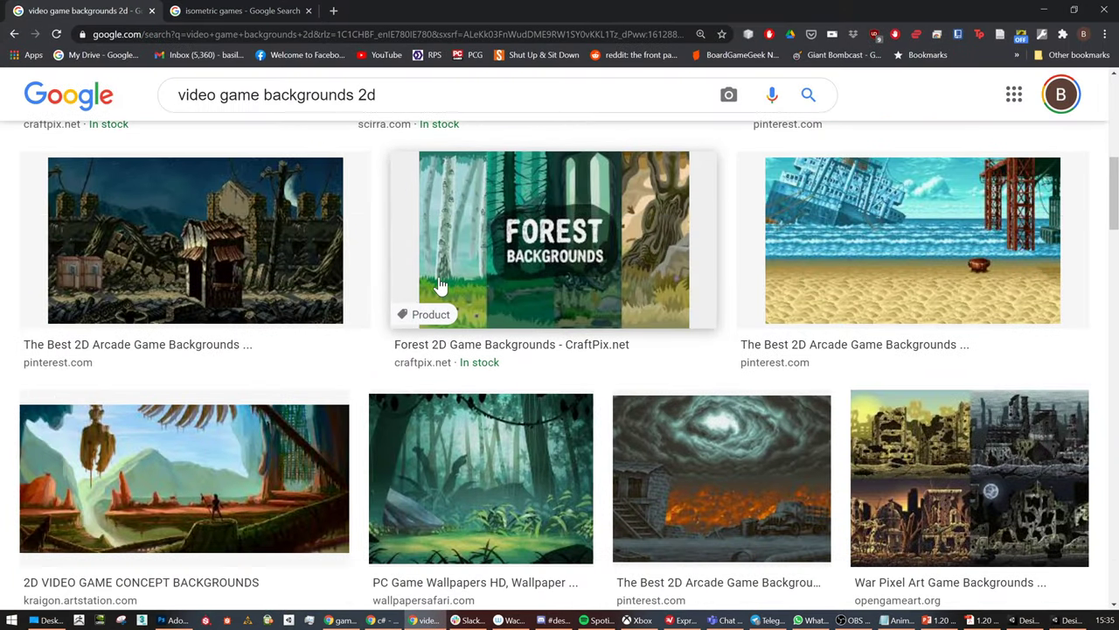
pyautogui.scroll(3, 428, 285)
pyautogui.scroll(3, 425, 287)
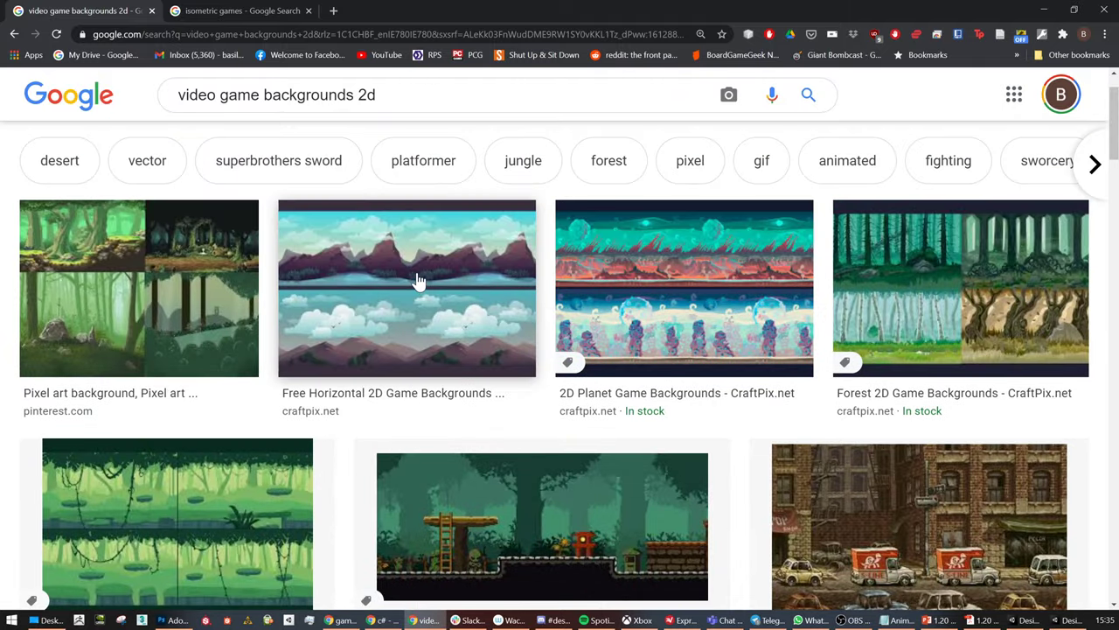
pyautogui.scroll(-1, 314, 409)
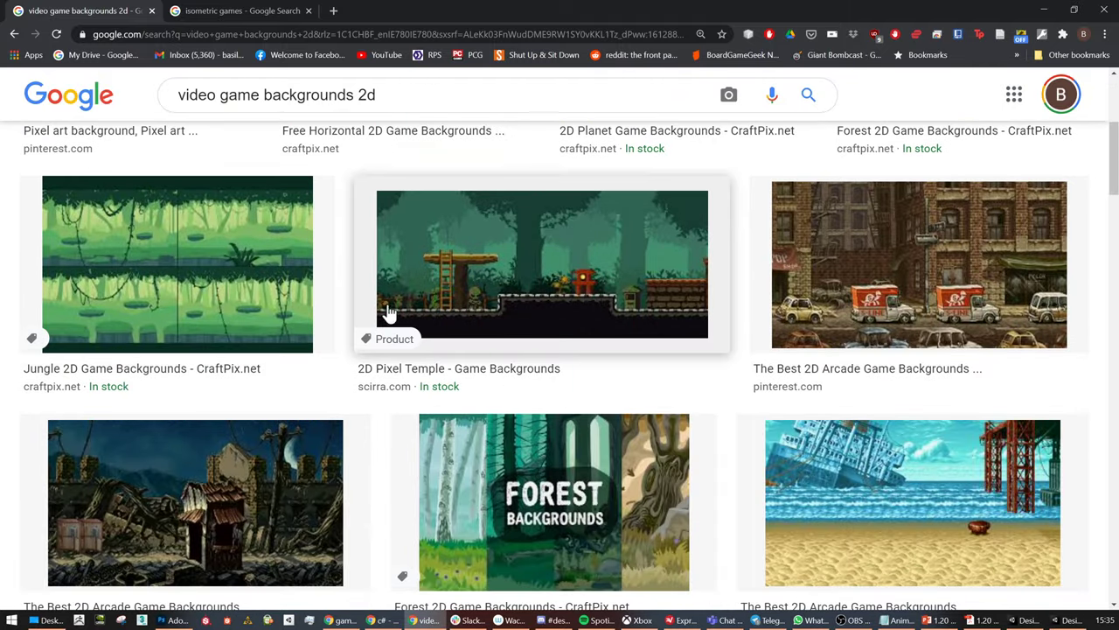
pyautogui.click(537, 267)
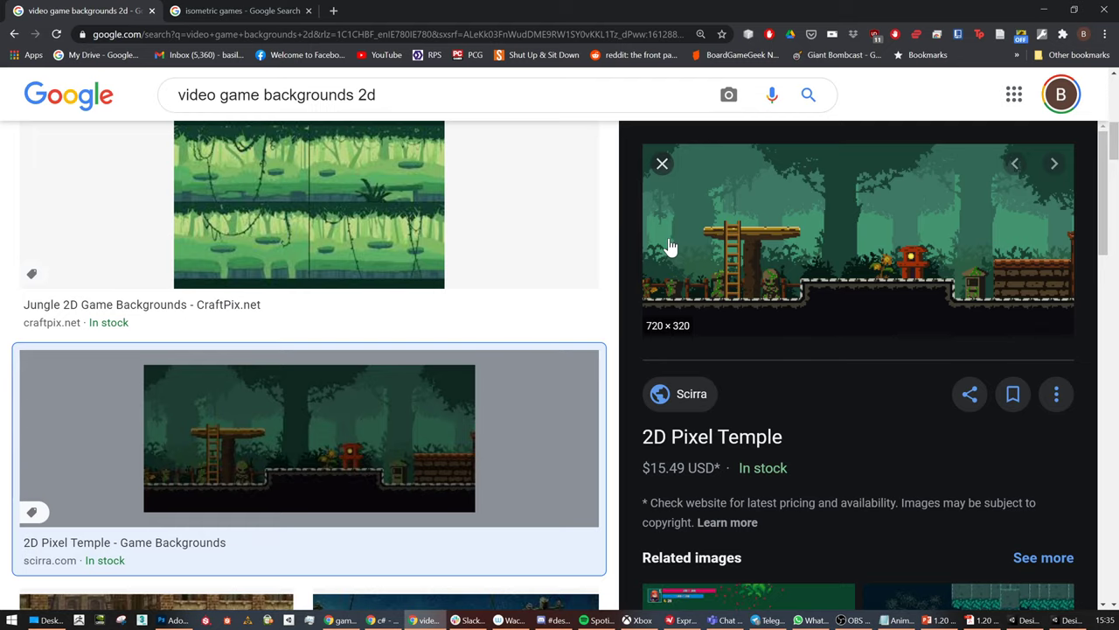
# Search Google for "parallax background" in a new browser tab and look through the video results
pyautogui.click(333, 11)
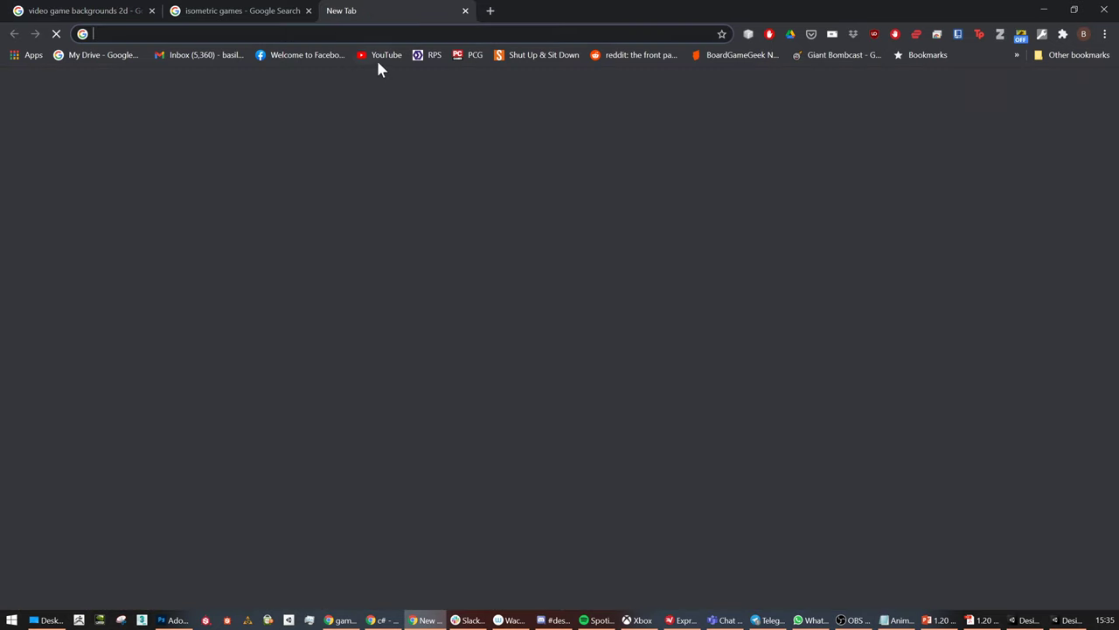
pyautogui.write('para')
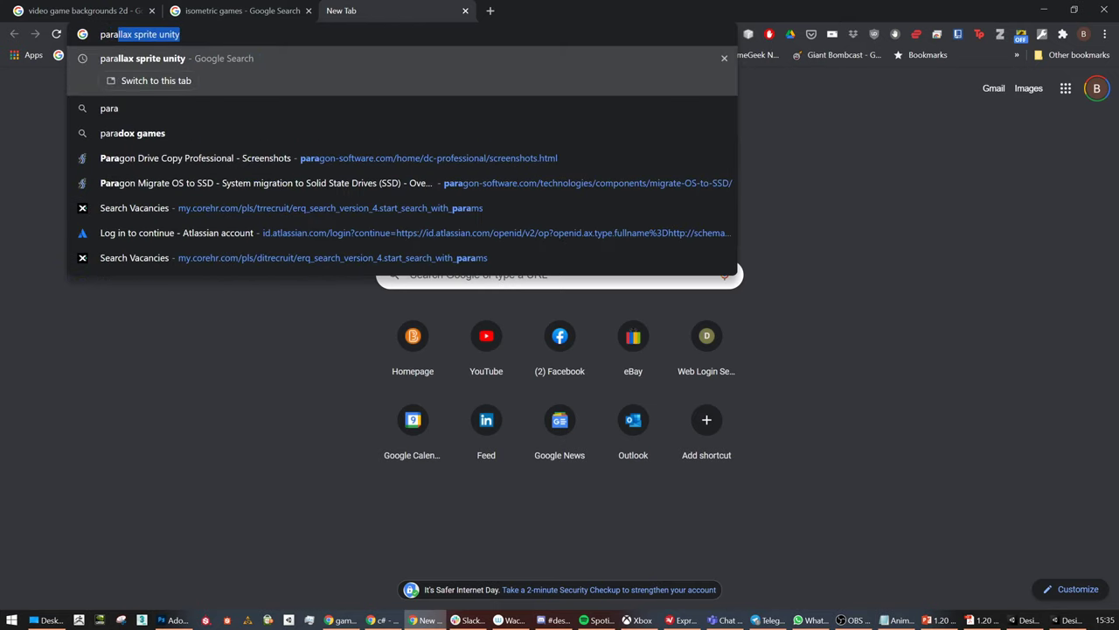
pyautogui.write('llax ba')
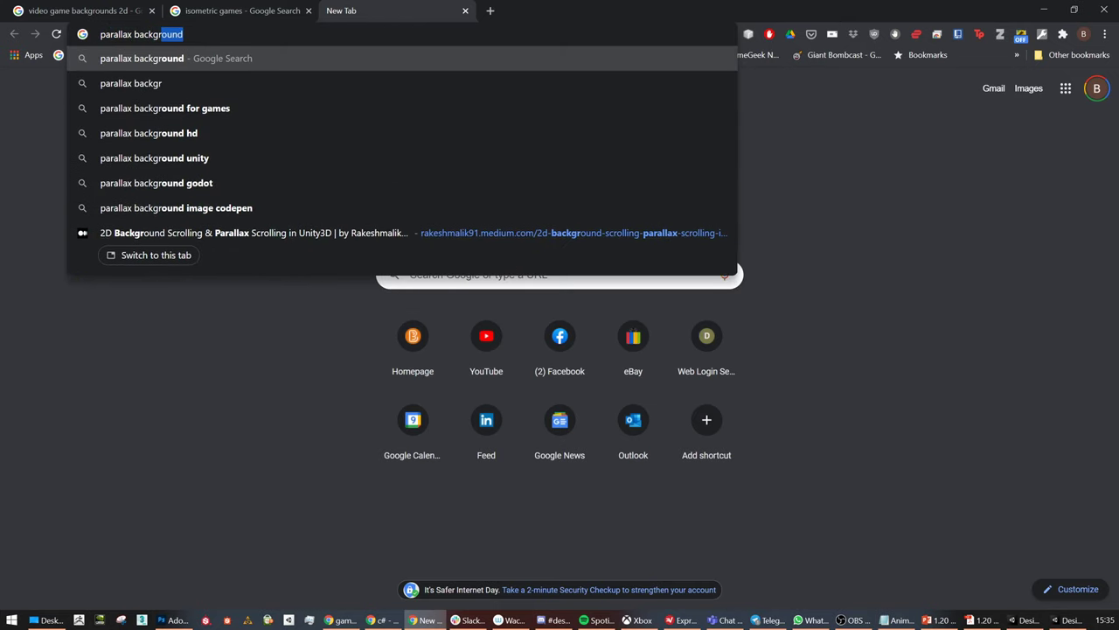
pyautogui.write('ckgr')
pyautogui.press('Return')
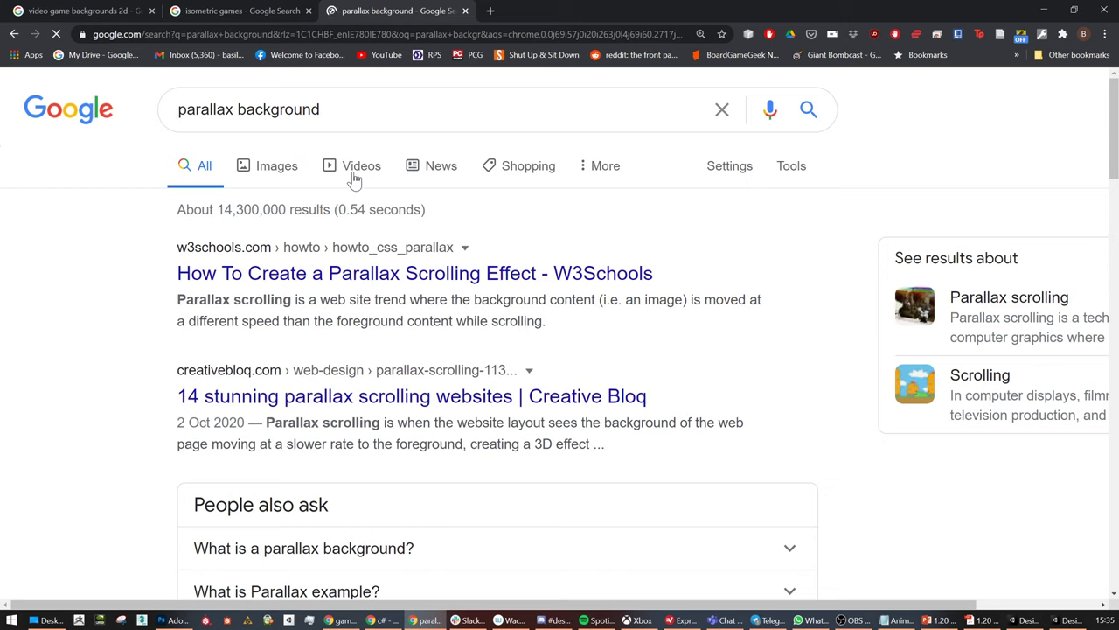
pyautogui.scroll(-2, 512, 261)
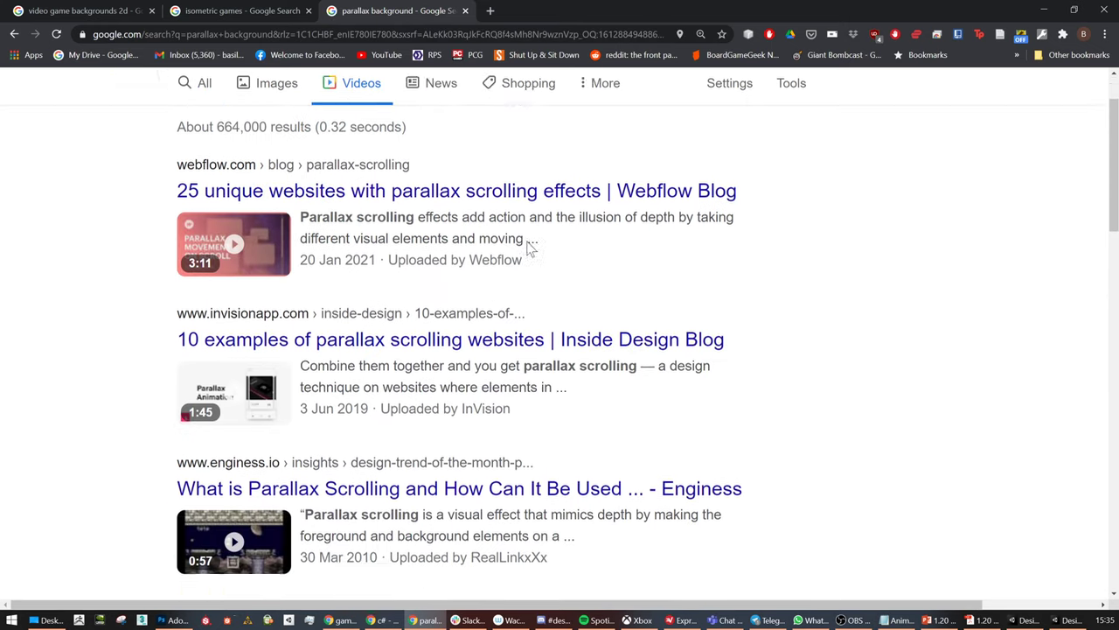
pyautogui.scroll(2, 516, 315)
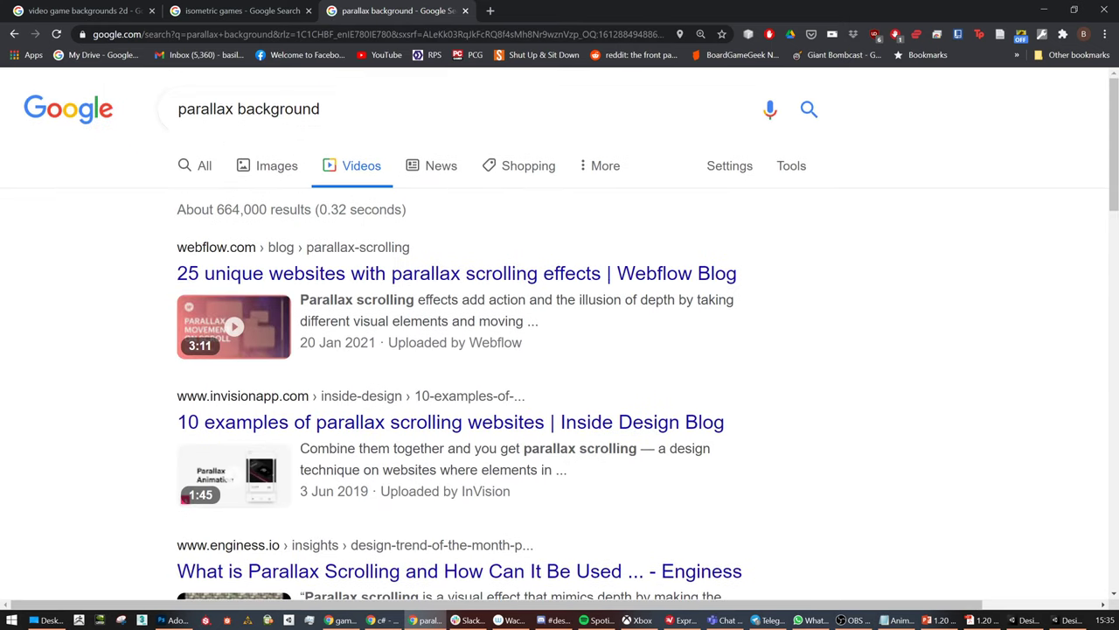
# Change the video search to "parallax scrolling background" and look through the results
pyautogui.write('scrpo')
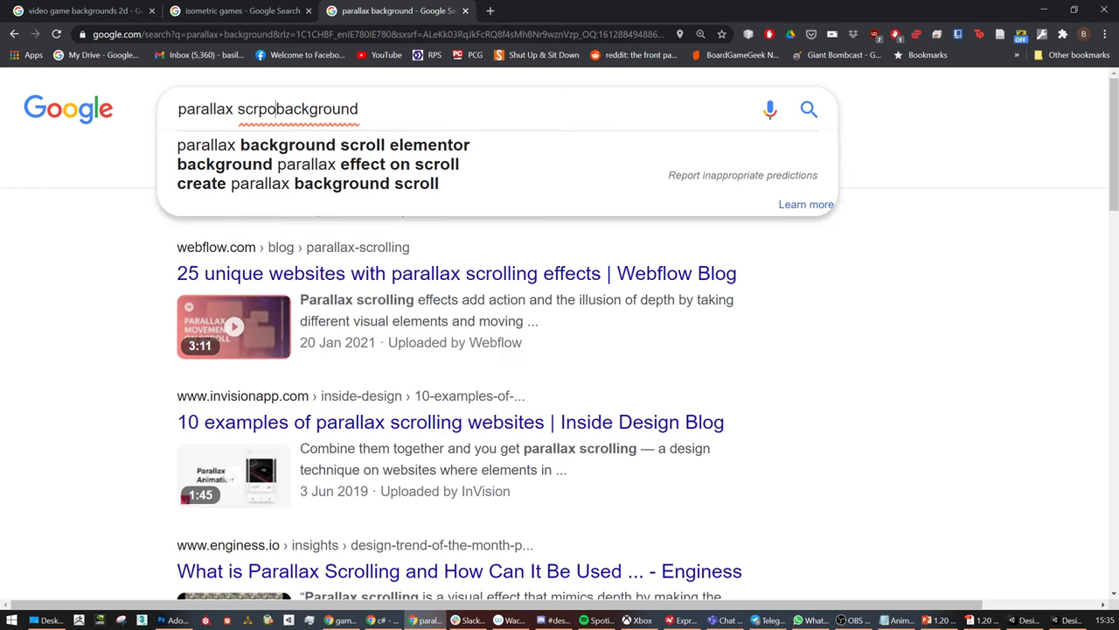
pyautogui.press('BackSpace')
pyautogui.press('BackSpace')
pyautogui.write('olling')
pyautogui.press('Return')
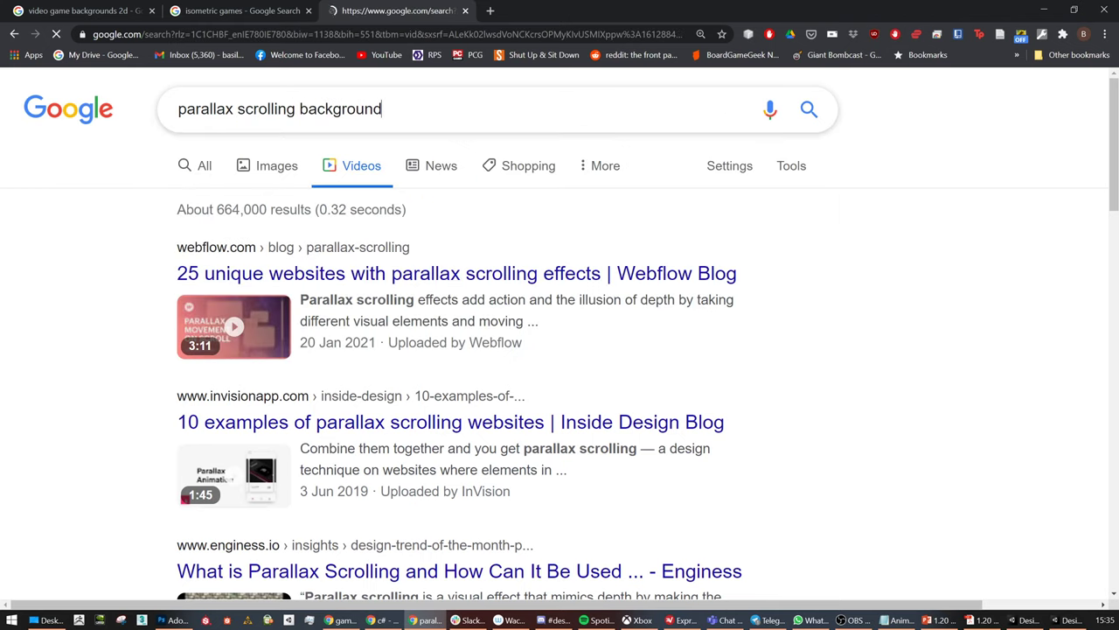
pyautogui.scroll(-2, 470, 306)
pyautogui.scroll(-4, 475, 310)
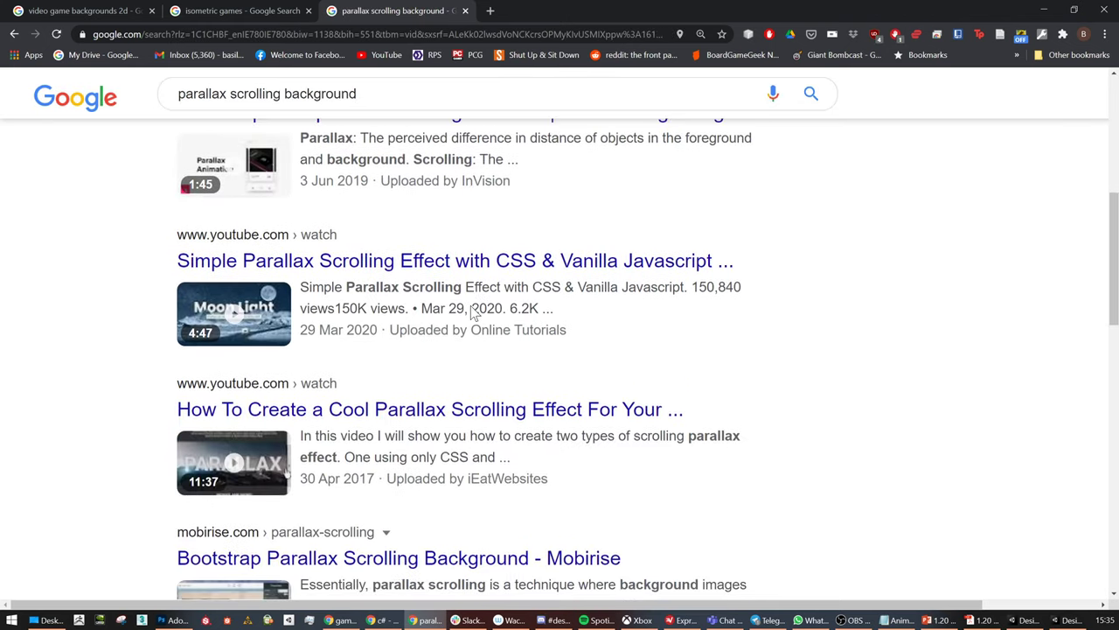
# Refine the video search to "parallax scrolling background videogame" and open The Beauty of Parallax on YouTube
pyautogui.scroll(7, 484, 317)
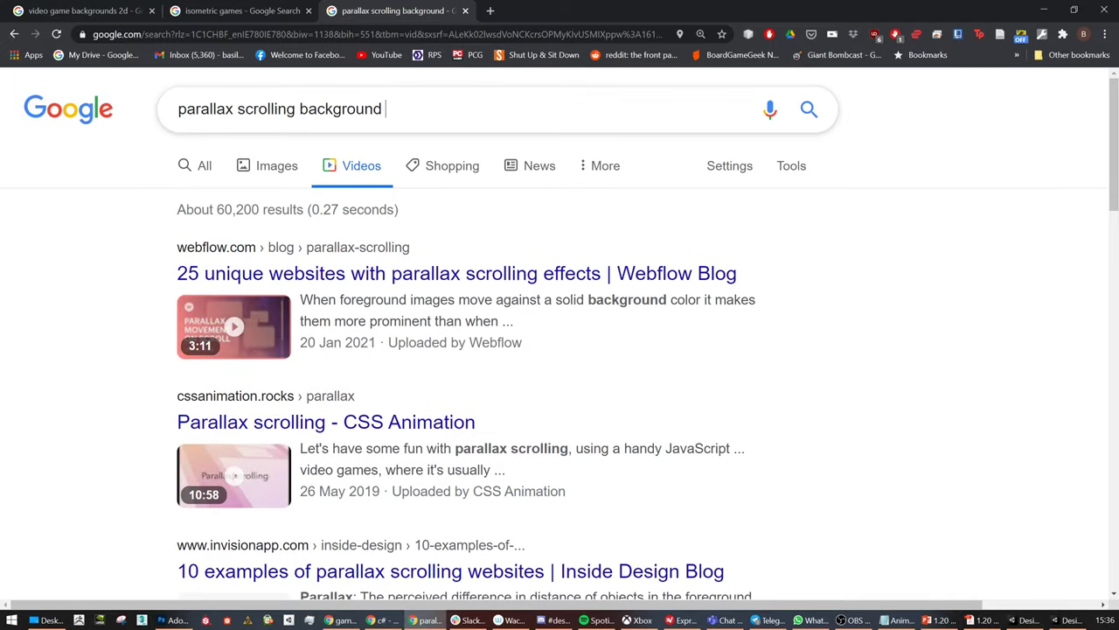
pyautogui.write('videogame')
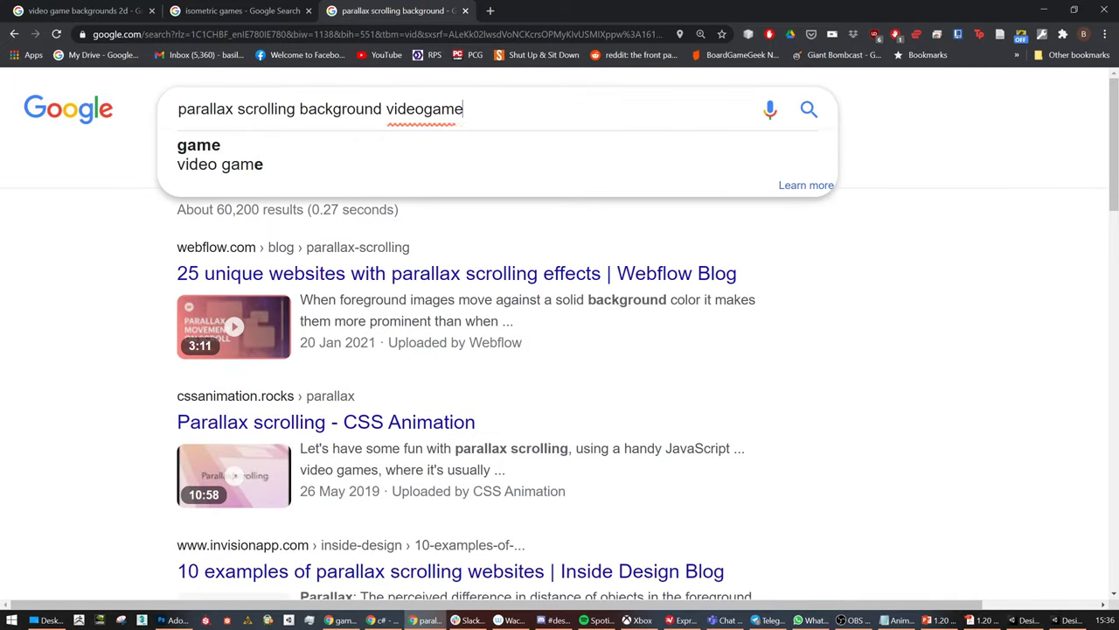
pyautogui.press('Return')
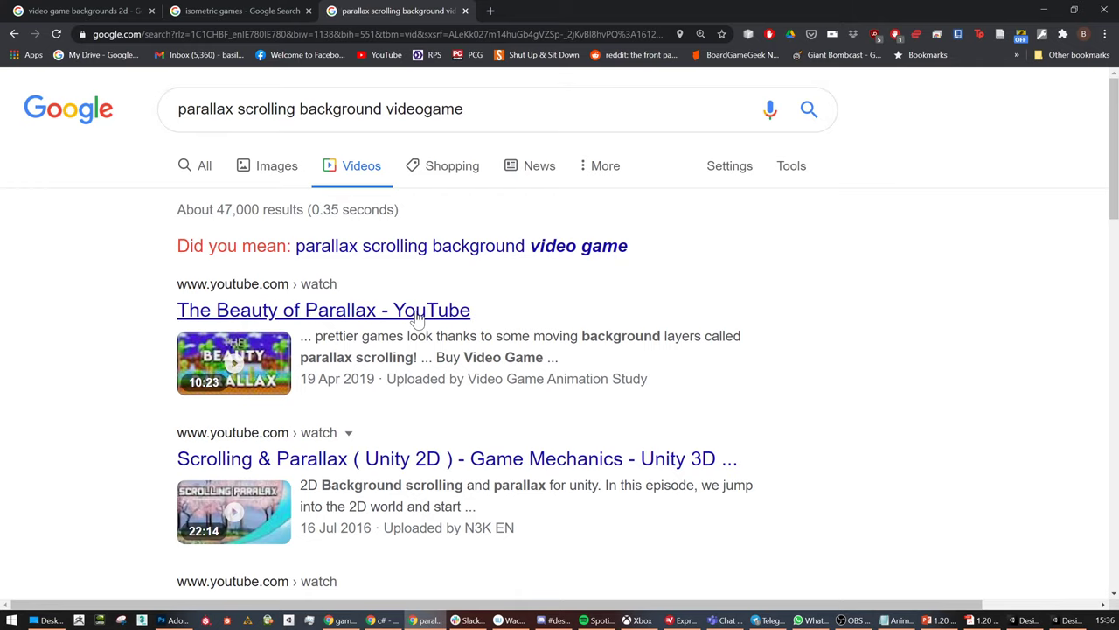
pyautogui.click(567, 12)
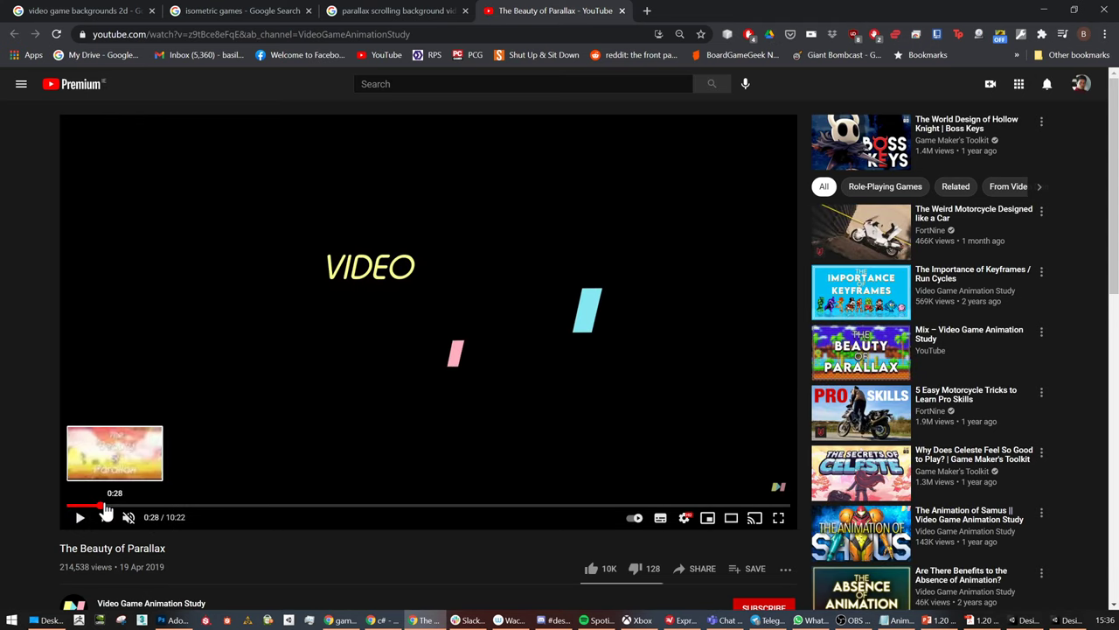
# Replay the opening of The Beauty of Parallax, examine its scrolling background examples, and pause the video at 2:05
pyautogui.moveTo(105, 511); pyautogui.dragTo(85, 506)
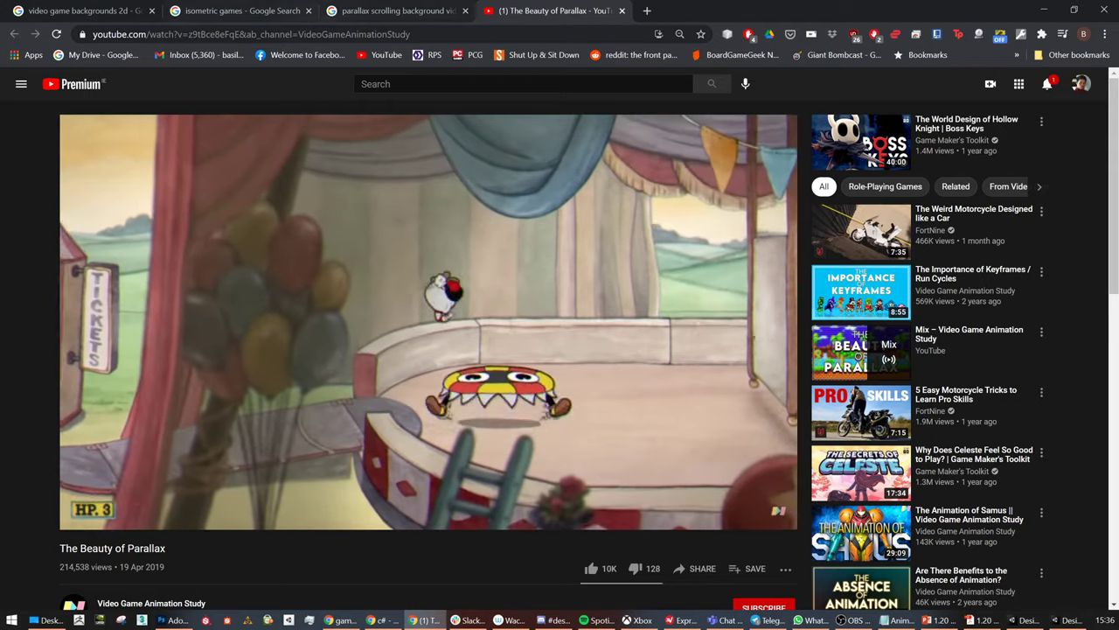
pyautogui.click(332, 35)
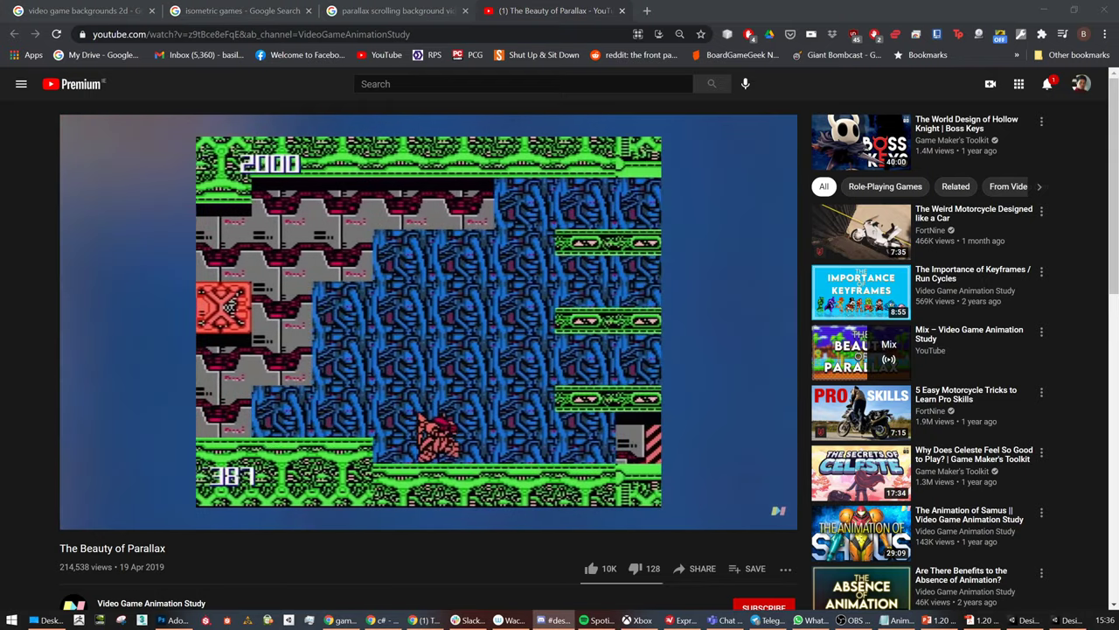
pyautogui.hotkey('alt', 'Tab')
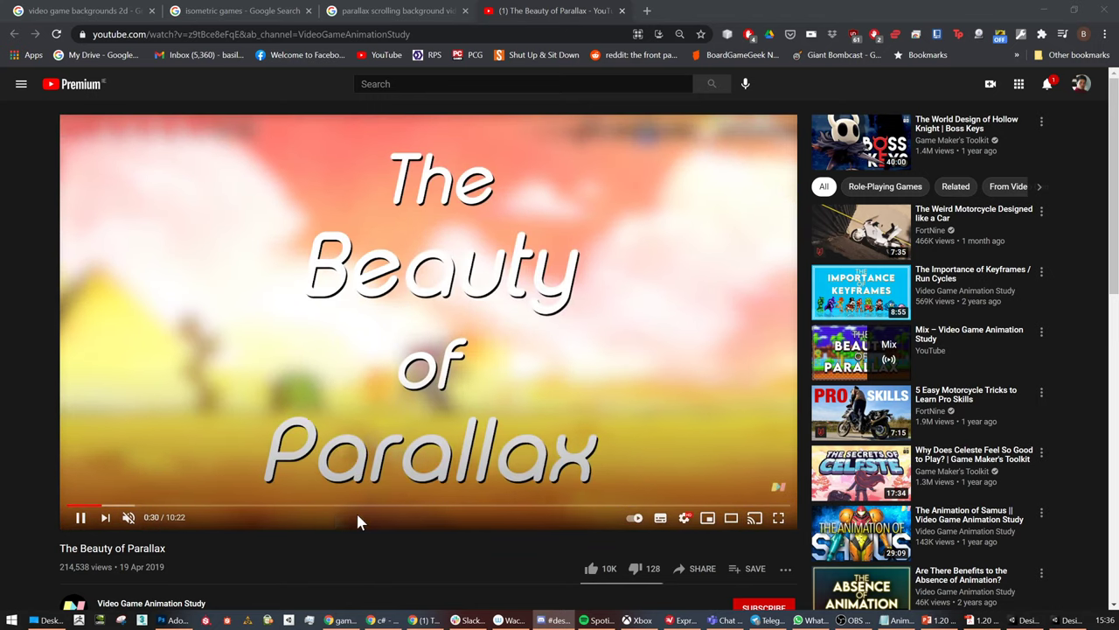
pyautogui.click(355, 511)
pyautogui.press('Left')
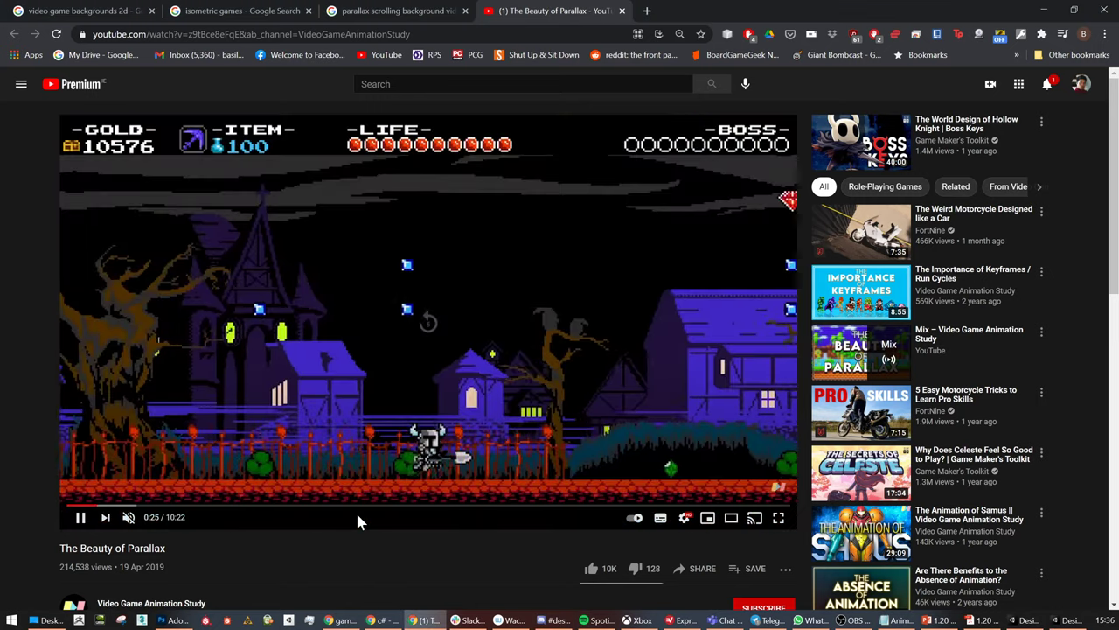
pyautogui.press('Left')
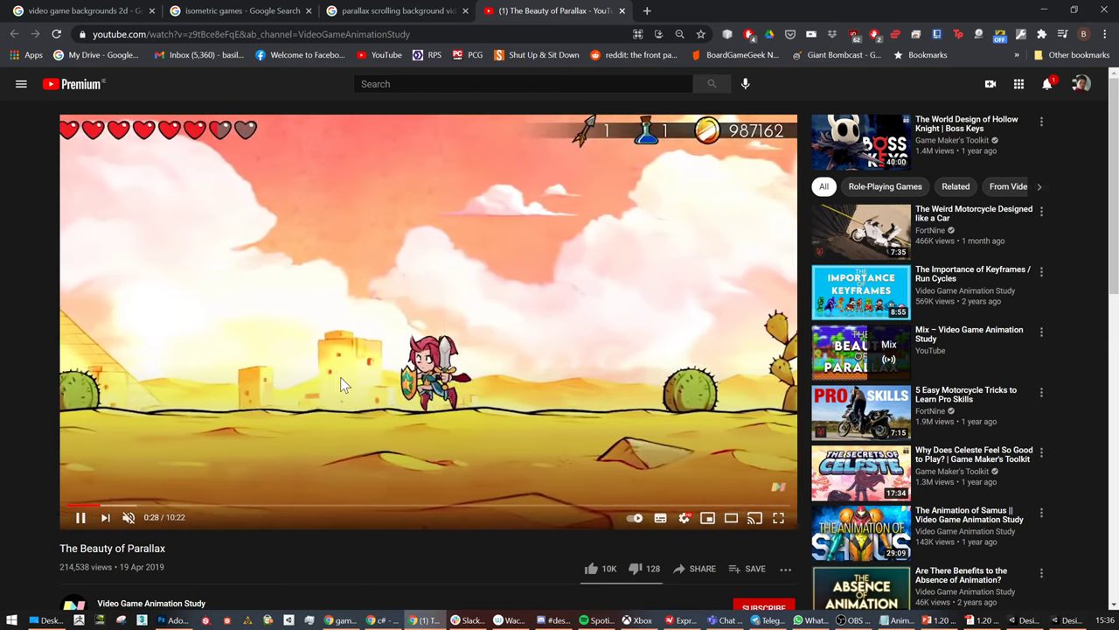
pyautogui.press('Left')
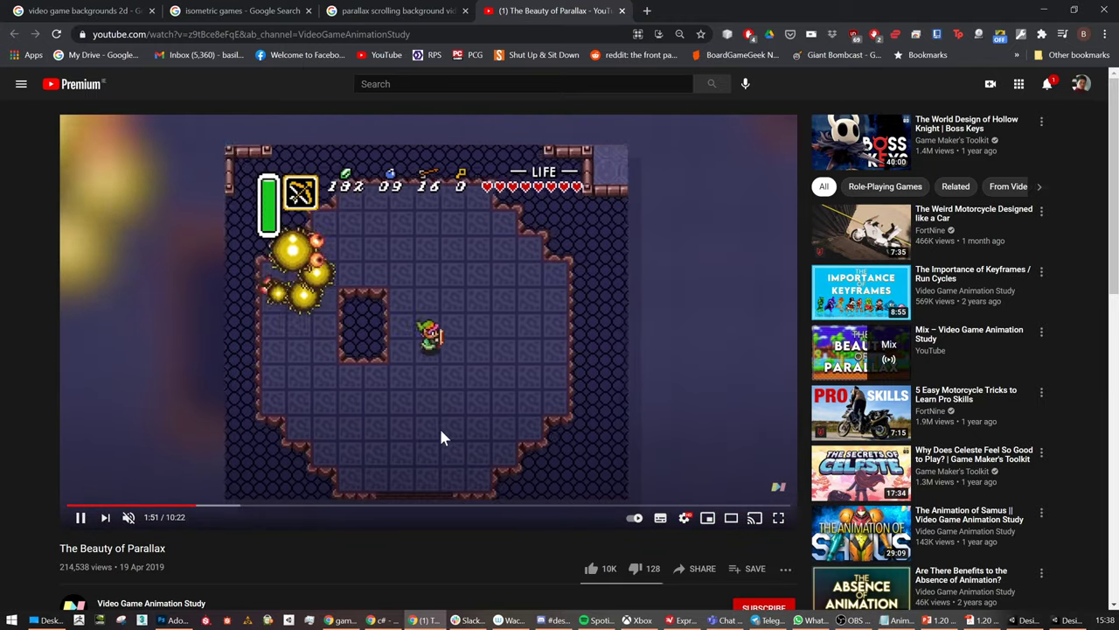
pyautogui.press('l')
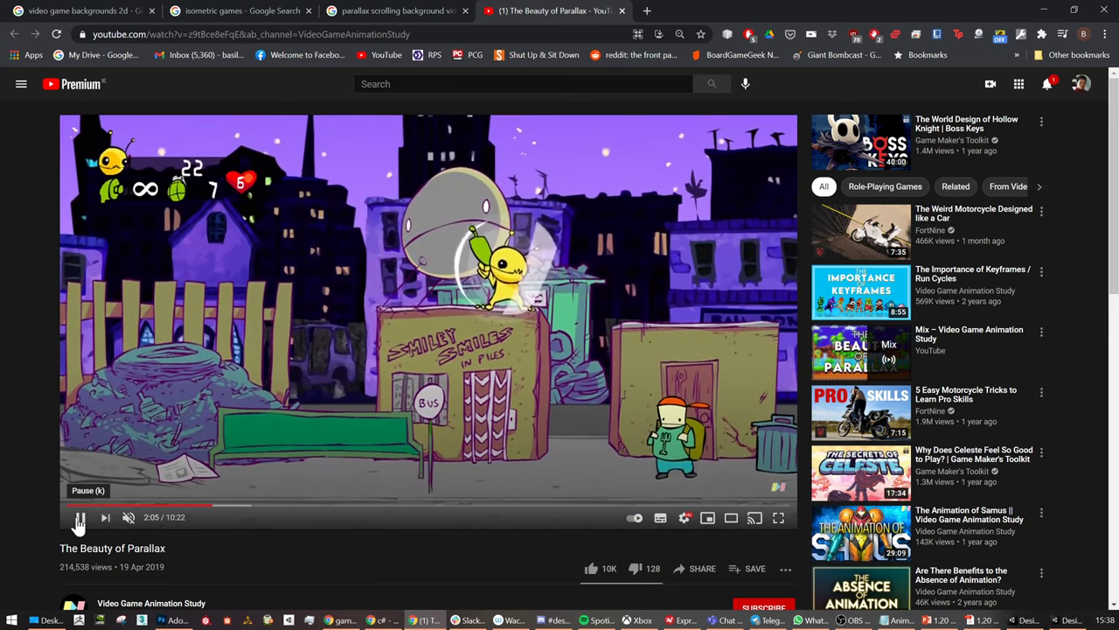
pyautogui.click(79, 521)
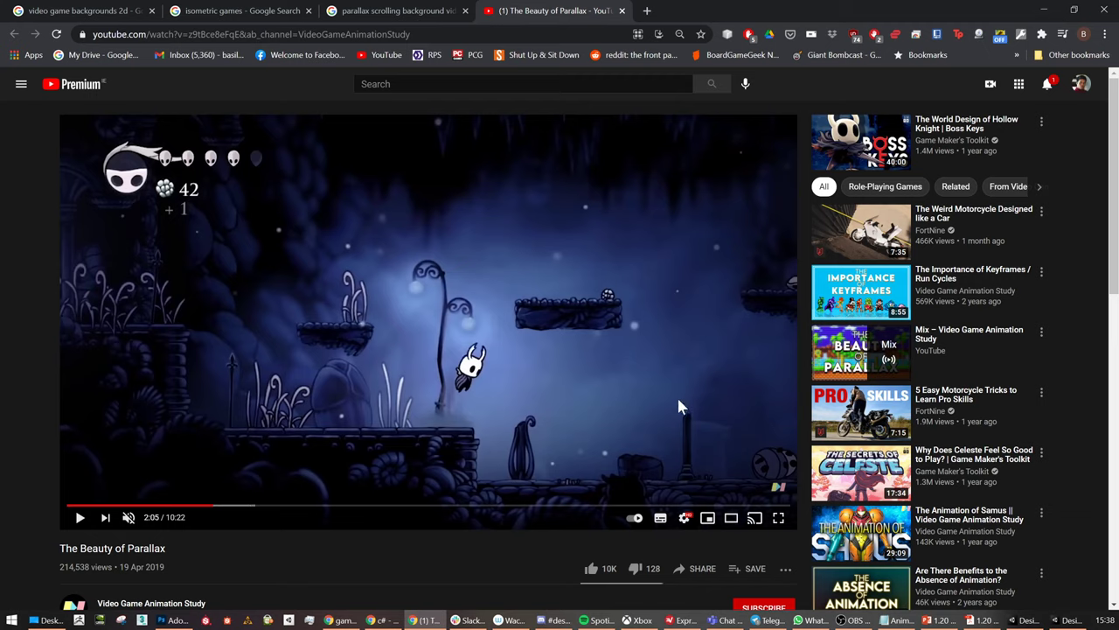
# Return to Unity and select the Ground tilemap to examine its Tilemap Collider 2D and the platforms around the camera frame
pyautogui.click(1043, 10)
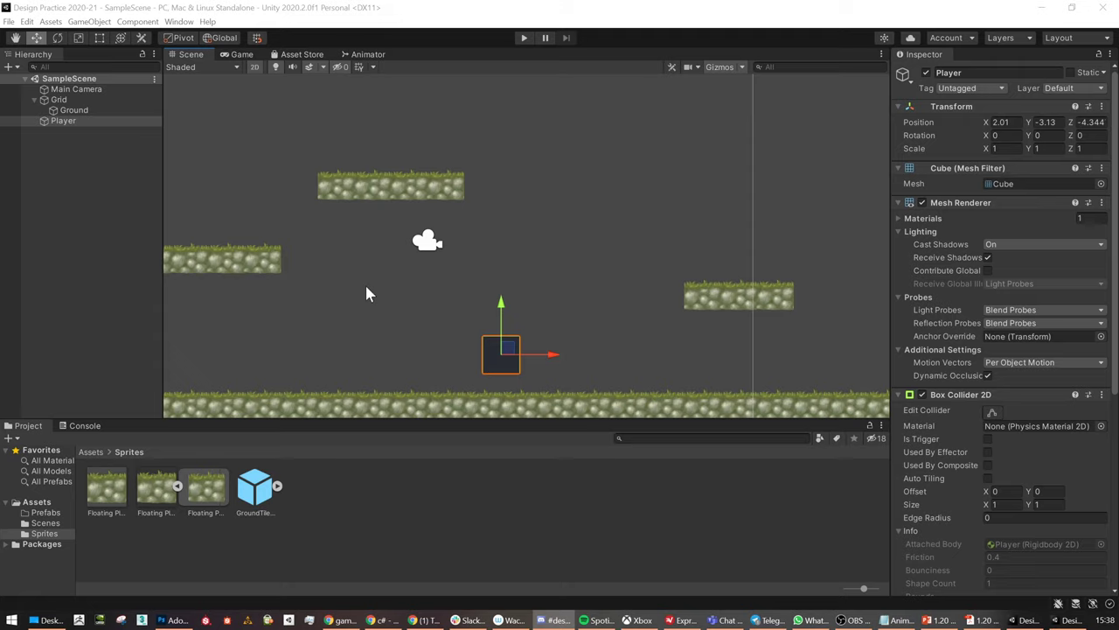
pyautogui.scroll(-2, 368, 290)
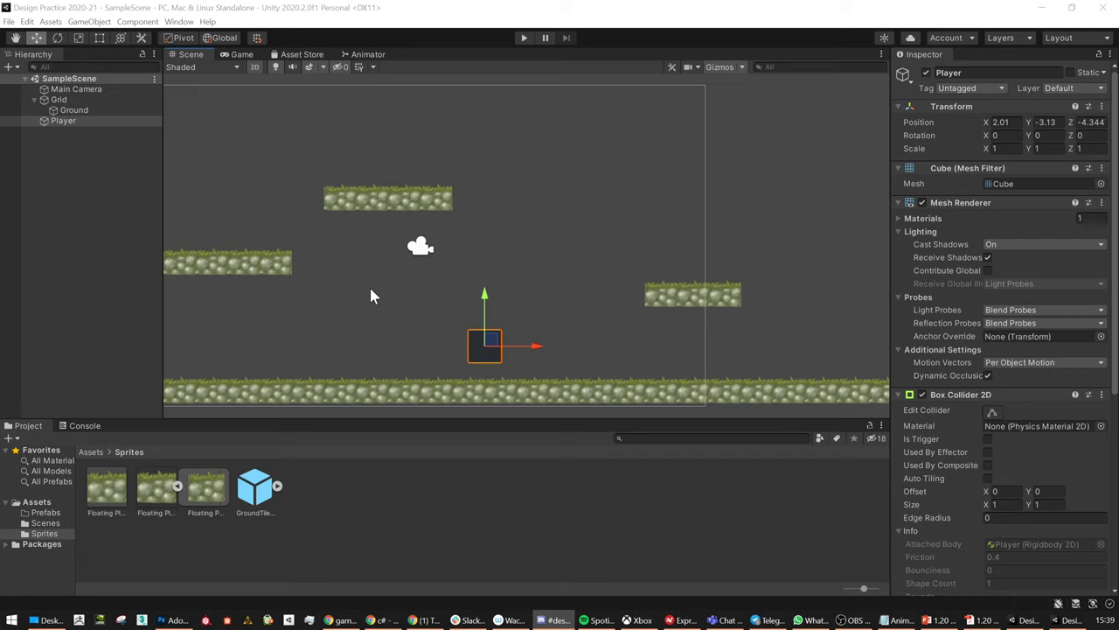
pyautogui.click(70, 111)
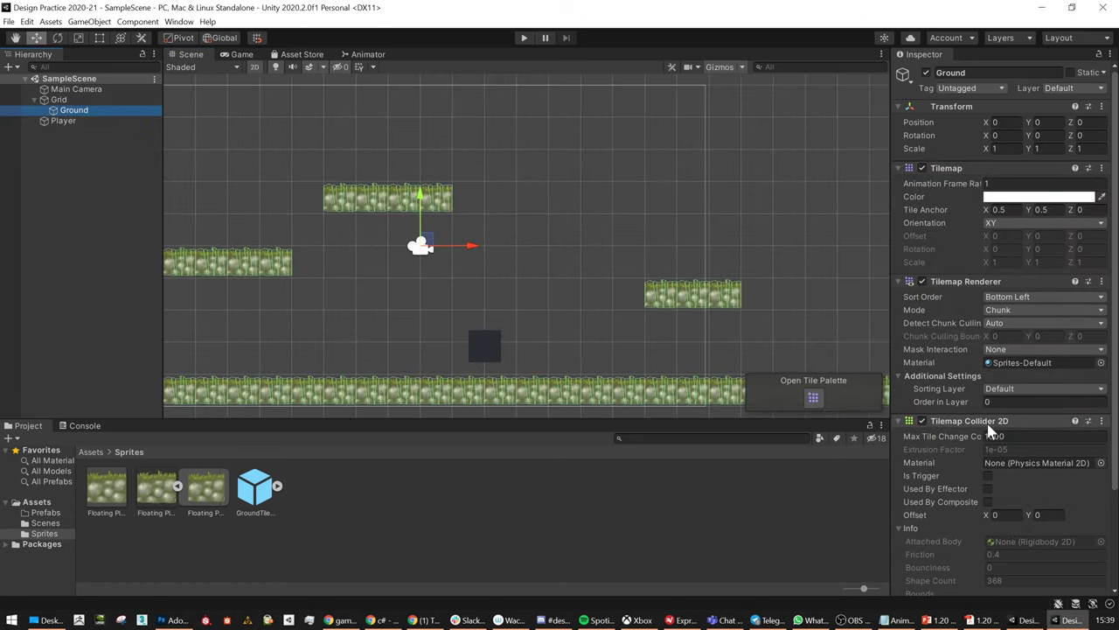
pyautogui.scroll(-3, 962, 490)
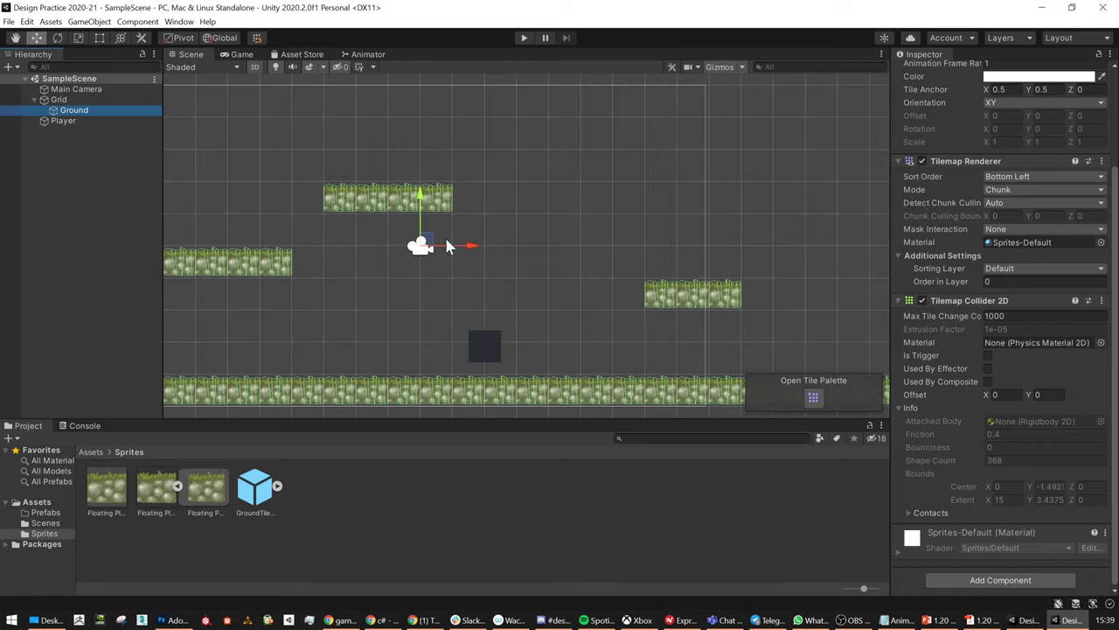
pyautogui.scroll(-2, 412, 256)
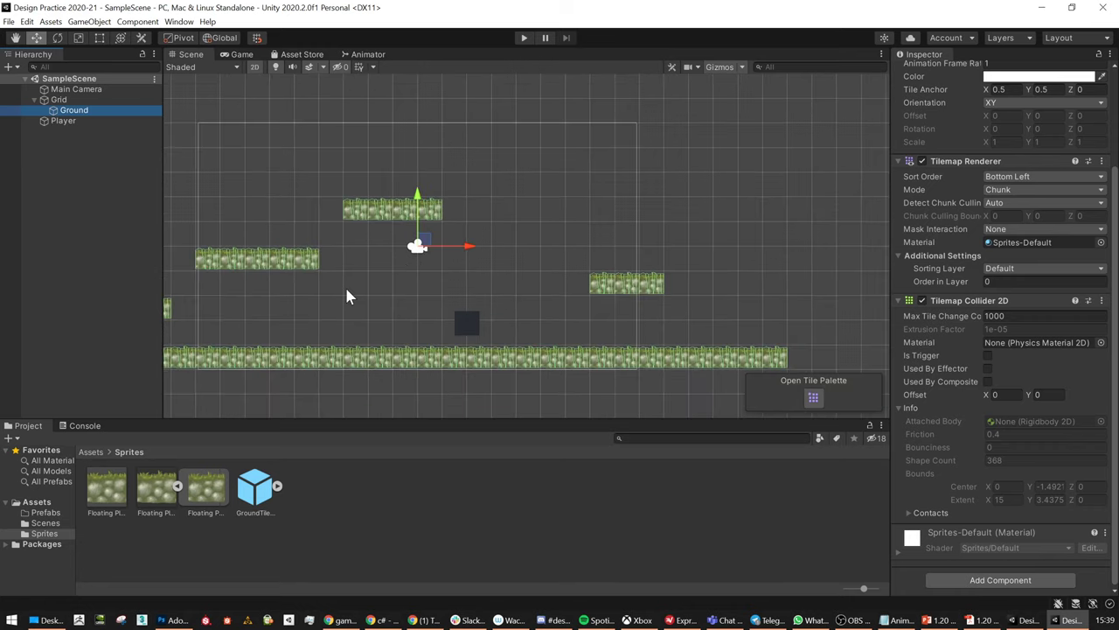
pyautogui.moveTo(347, 297); pyautogui.dragTo(410, 290, button='middle')
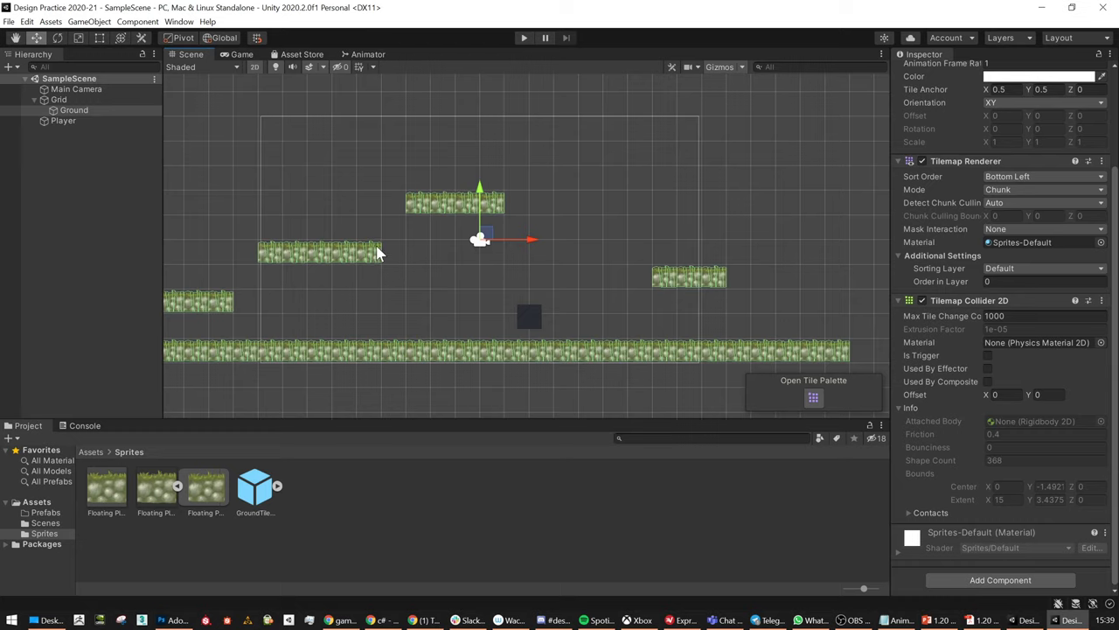
# Switch to Photoshop and create a new document named Backgrounds, 1920 pixels wide and 1080 pixels high
pyautogui.click(178, 620)
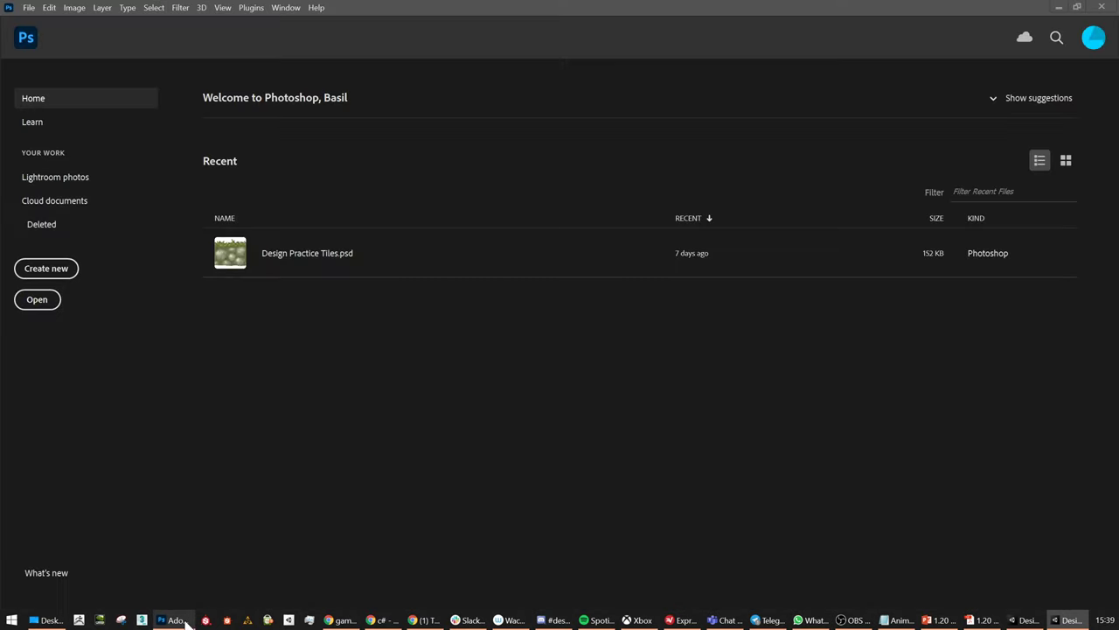
pyautogui.click(56, 267)
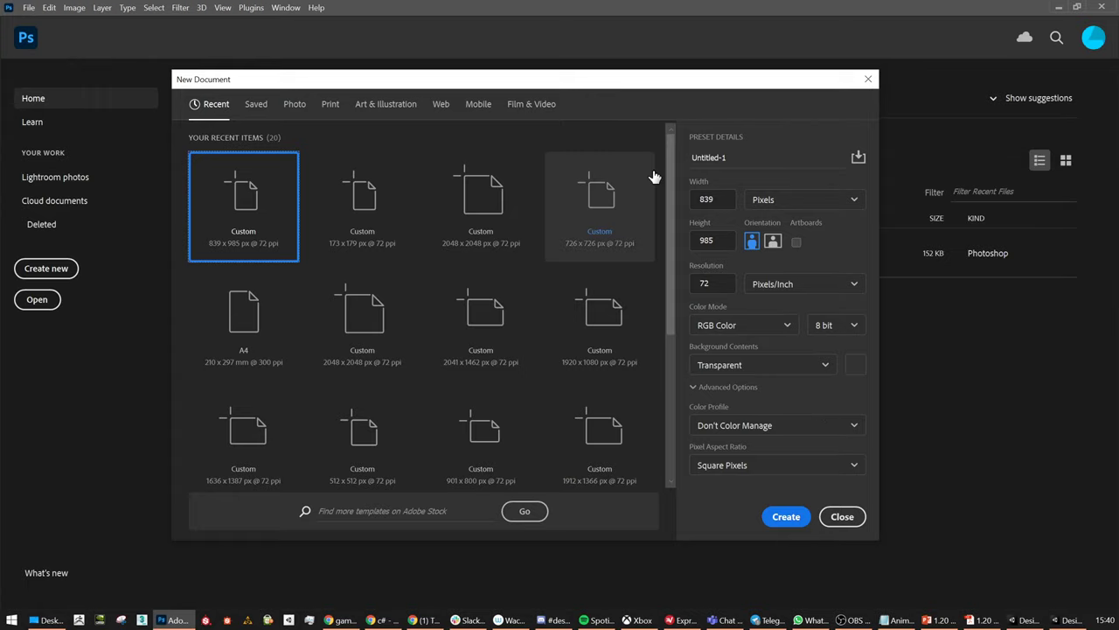
pyautogui.click(399, 132)
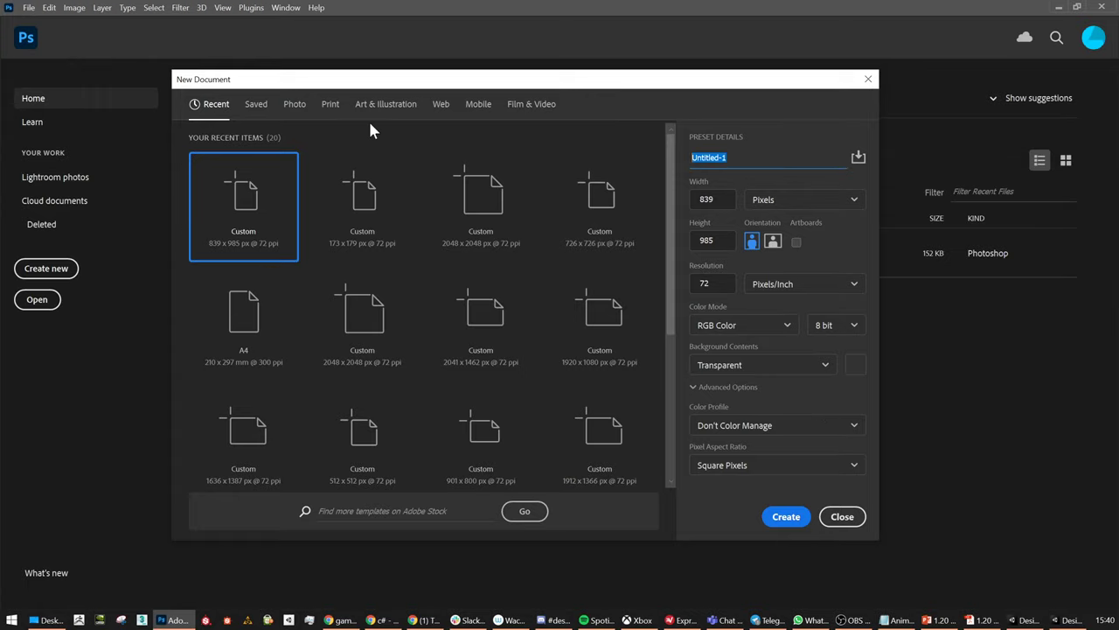
pyautogui.write('Backgrounds')
pyautogui.press('Tab')
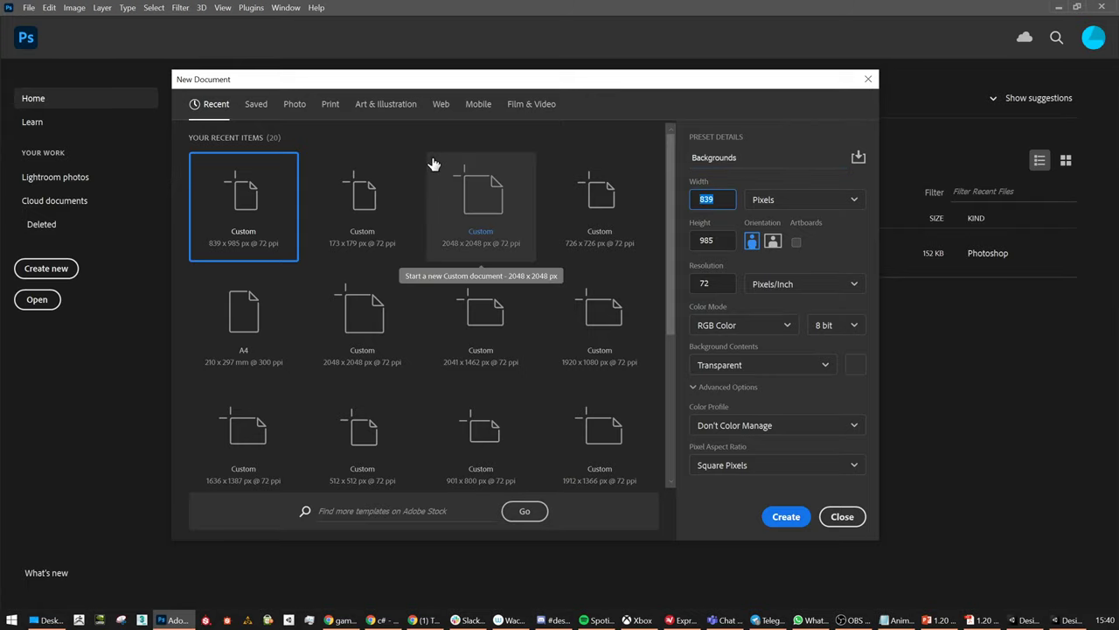
pyautogui.write('1920')
pyautogui.press('Tab')
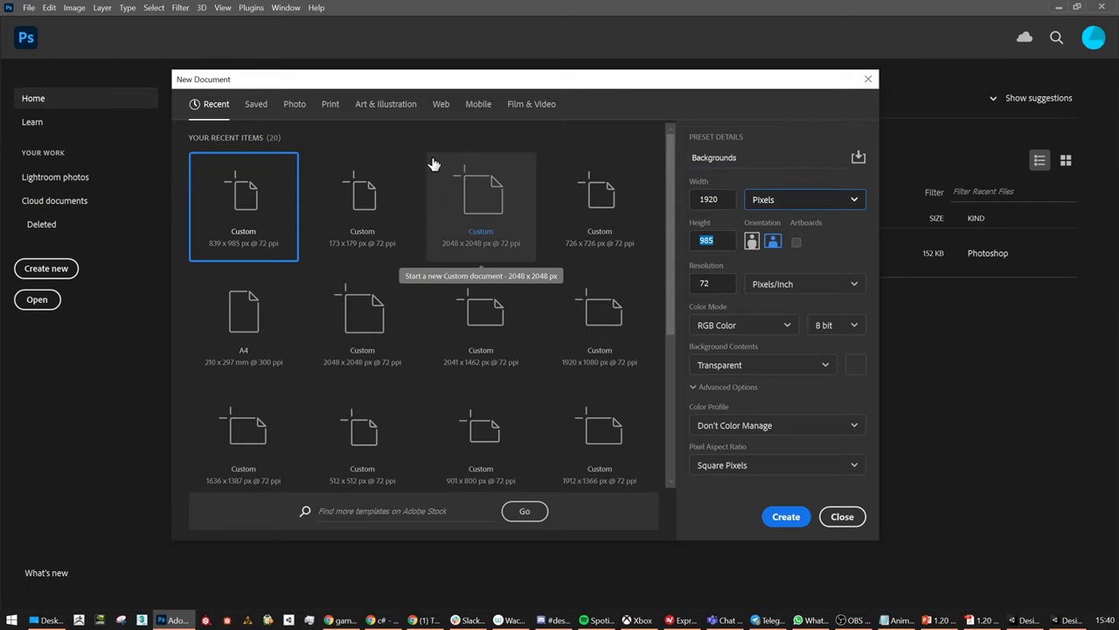
pyautogui.write('1080')
pyautogui.press('Return')
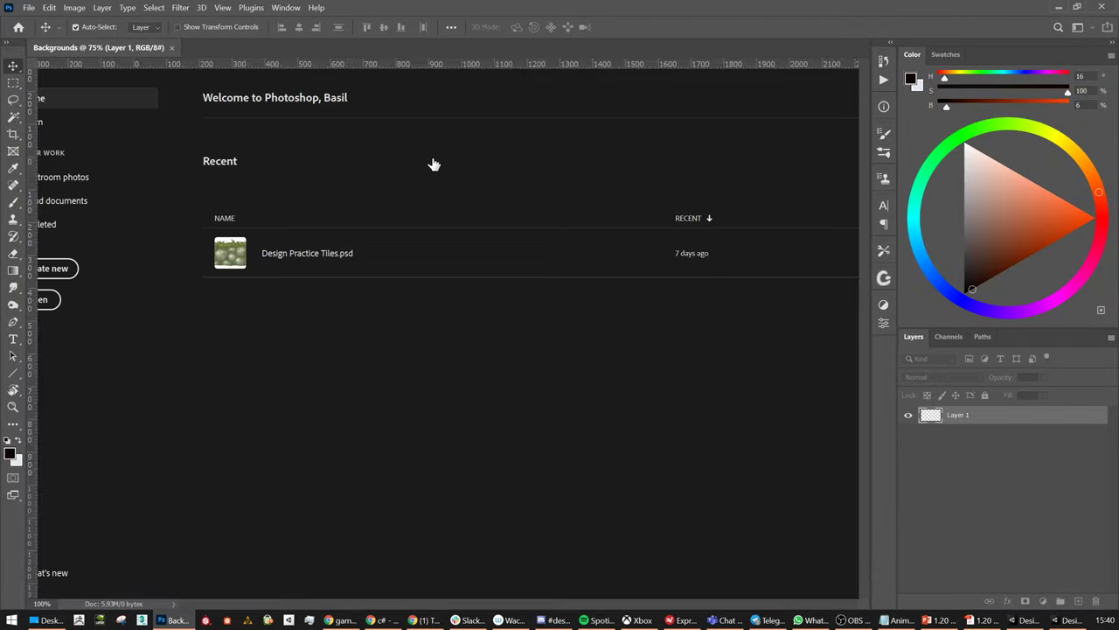
# Switch to Unity, show the Game view and examine its available aspect ratios and resolutions
pyautogui.click(1066, 620)
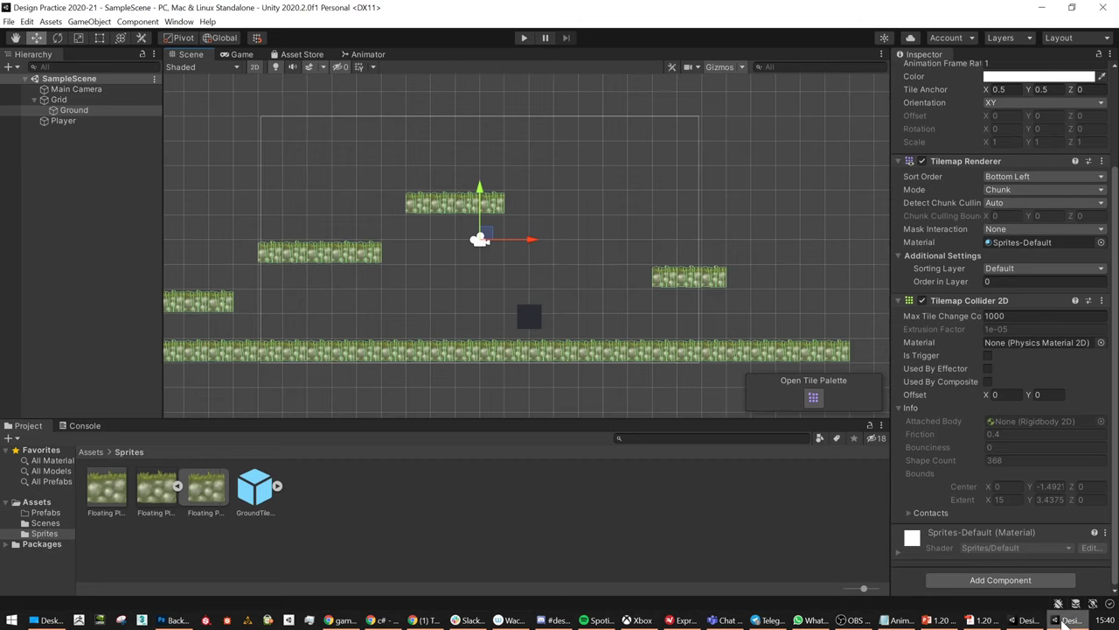
pyautogui.click(242, 55)
pyautogui.click(256, 67)
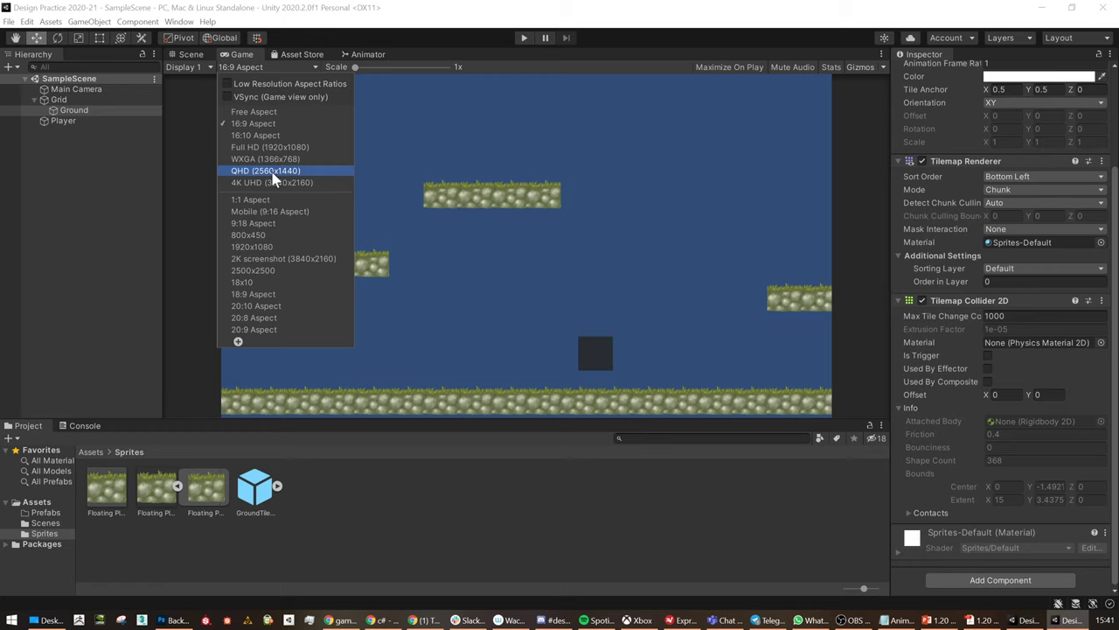
pyautogui.click(602, 166)
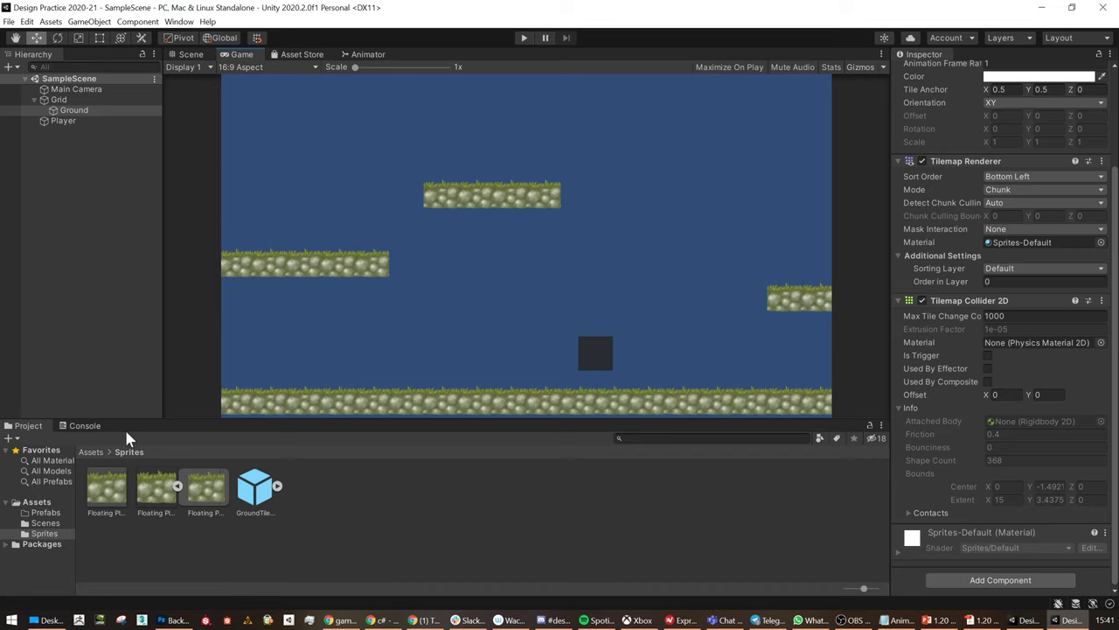
# Return to Photoshop, open Floating Platform.png and copy its tile into the lower-left corner of the Backgrounds canvas
pyautogui.click(173, 620)
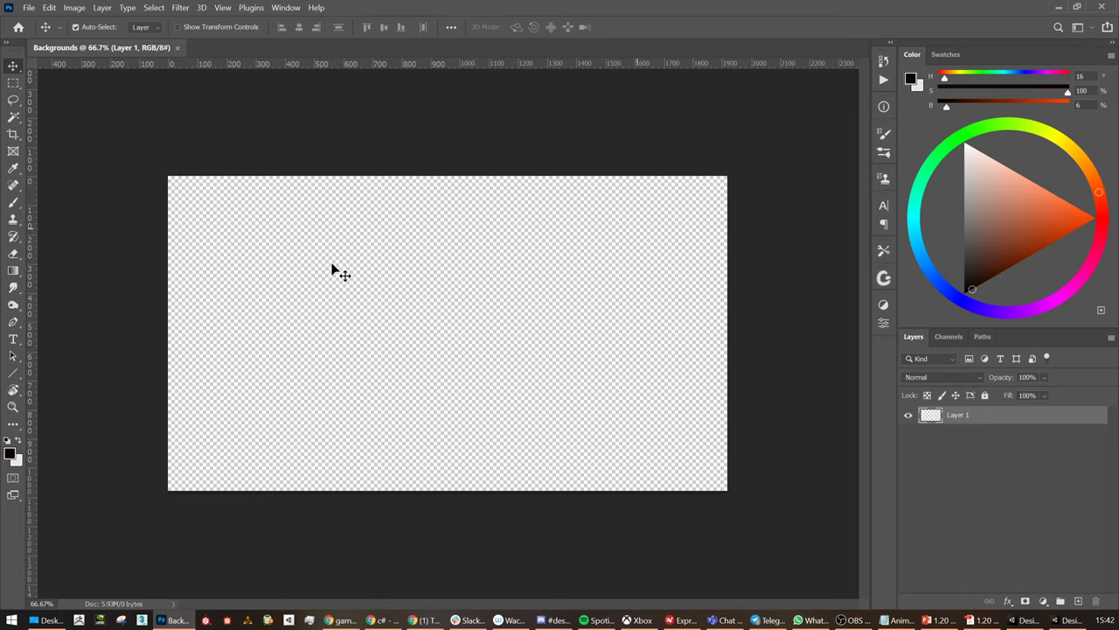
pyautogui.hotkey('ctrl', '+')
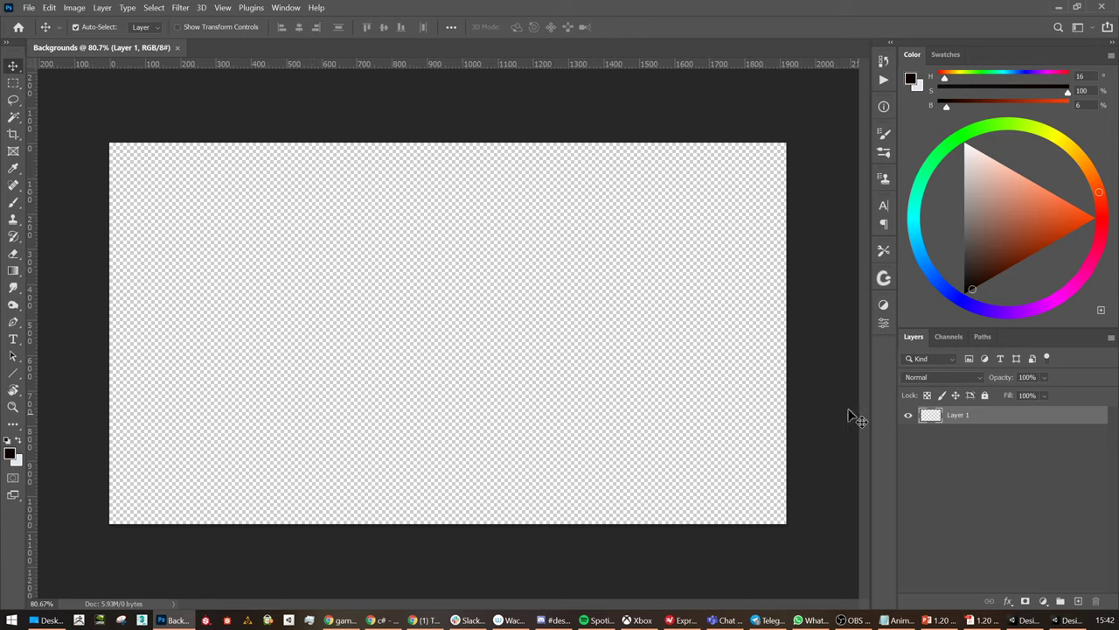
pyautogui.click(292, 326)
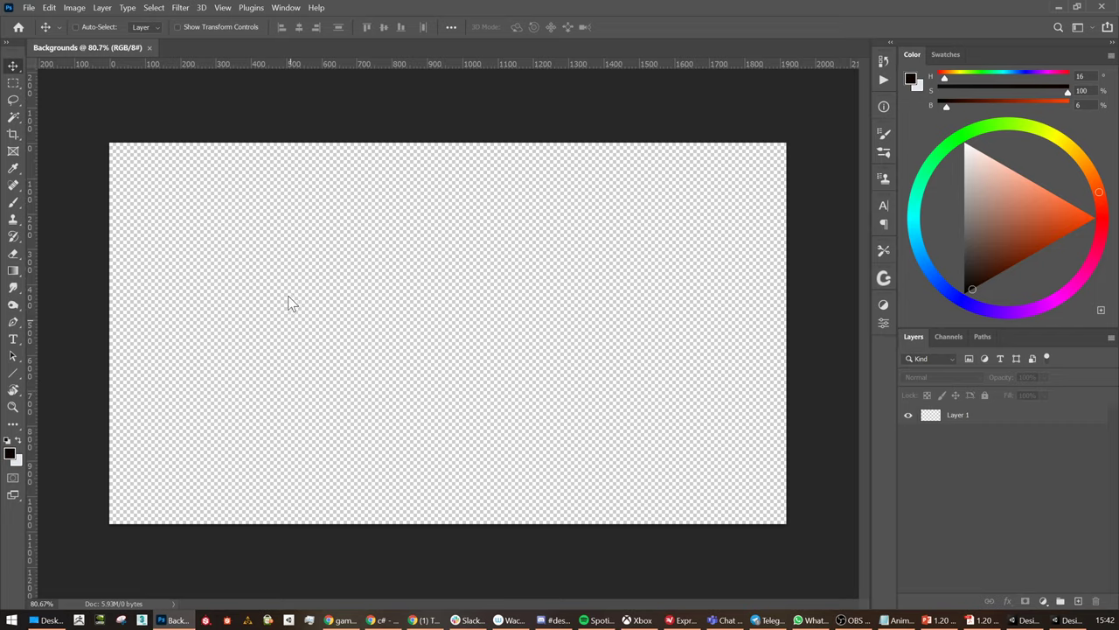
pyautogui.hotkey('ctrl', 'o')
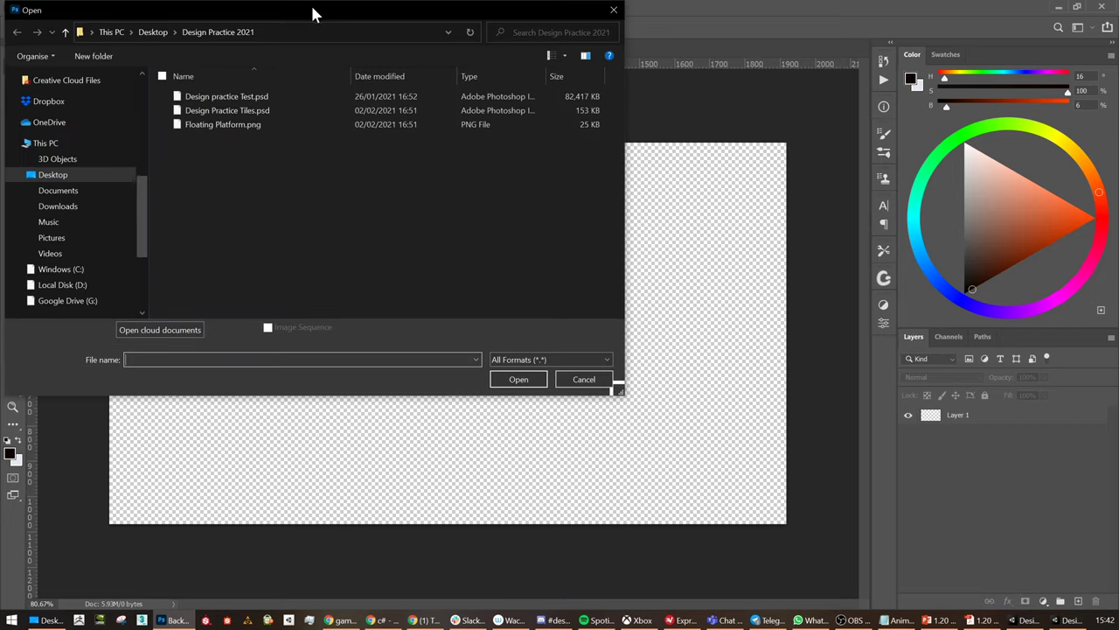
pyautogui.moveTo(313, 15); pyautogui.dragTo(0, 234)
pyautogui.press('Escape')
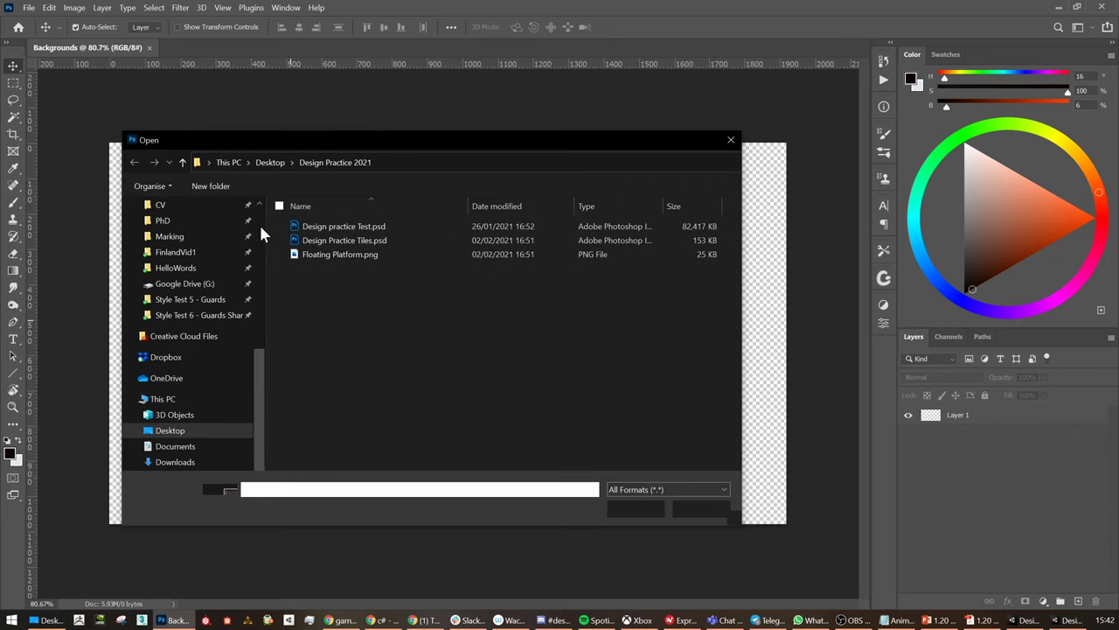
pyautogui.doubleClick(304, 254)
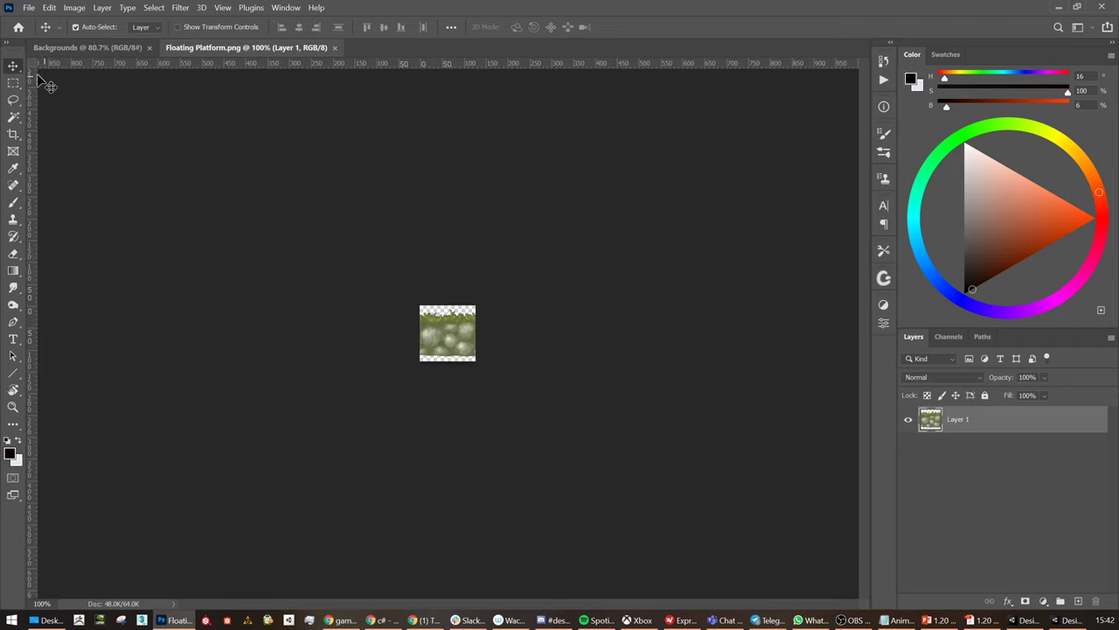
pyautogui.moveTo(449, 339); pyautogui.dragTo(199, 511)
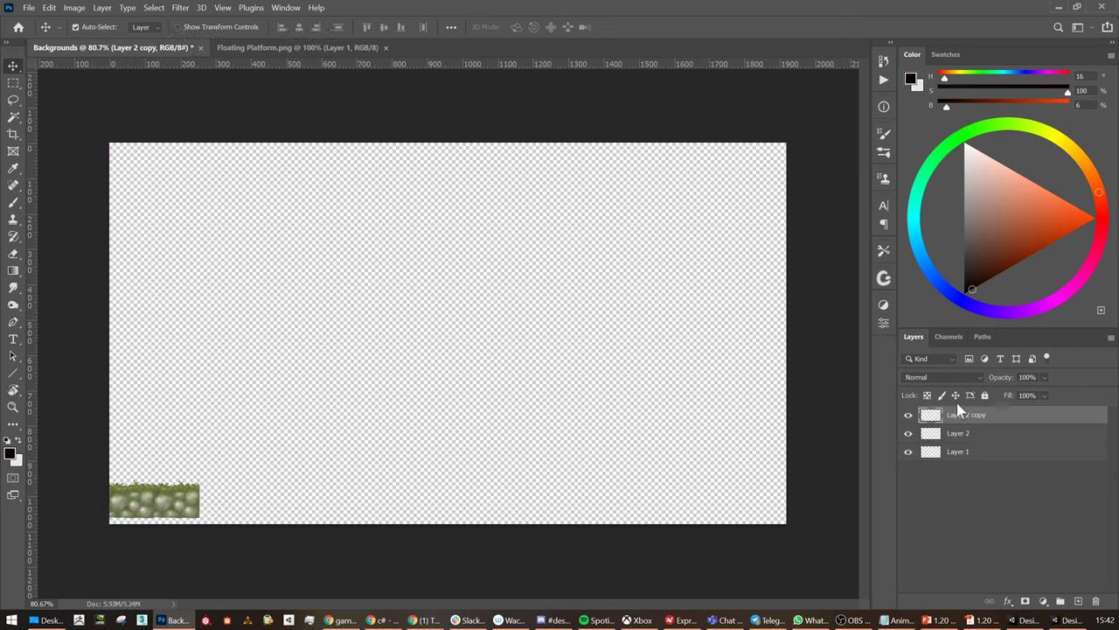
# Duplicate the ground tile to extend the row to three adjoining tiles, and undo the extra copy of the whole row
pyautogui.keyDown('shift'); pyautogui.click(1019, 436); pyautogui.keyUp('shift')
pyautogui.keyDown('alt'); pyautogui.moveTo(160, 513); pyautogui.dragTo(257, 505); pyautogui.keyUp('alt')
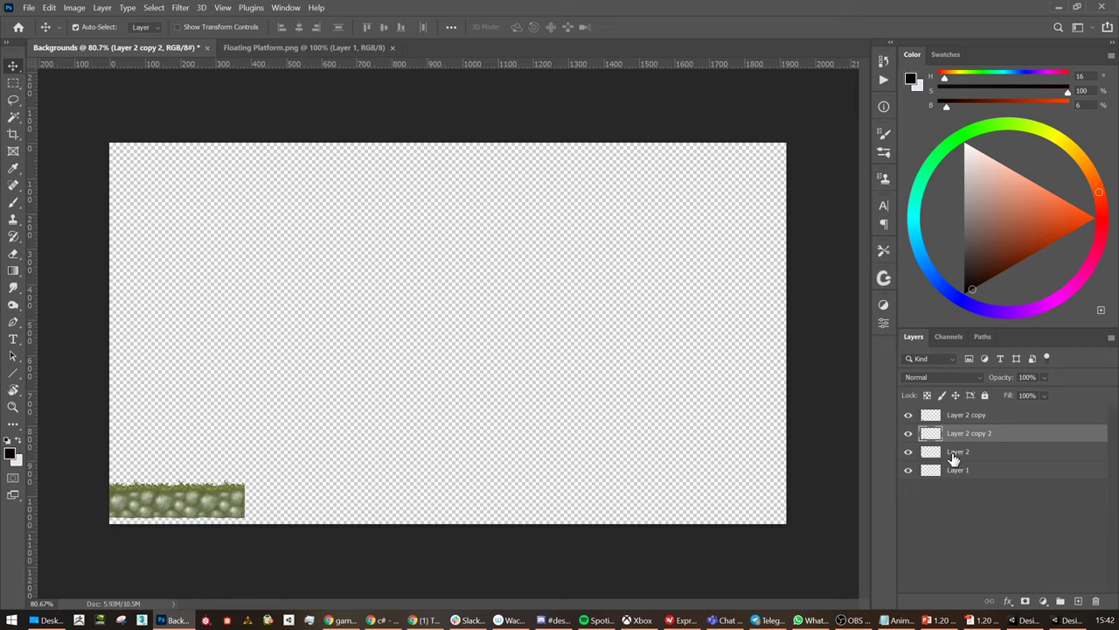
pyautogui.click(955, 453)
pyautogui.keyDown('shift'); pyautogui.click(959, 416); pyautogui.keyUp('shift')
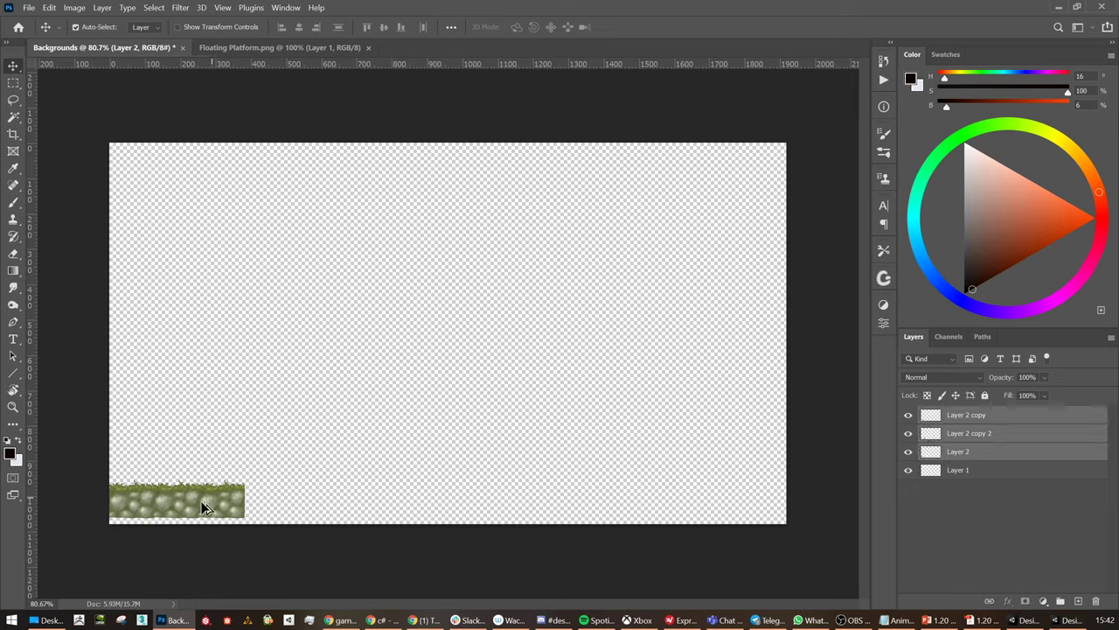
pyautogui.keyDown('alt'); pyautogui.moveTo(191, 503); pyautogui.dragTo(371, 506); pyautogui.keyUp('alt')
pyautogui.hotkey('ctrl', 'z')
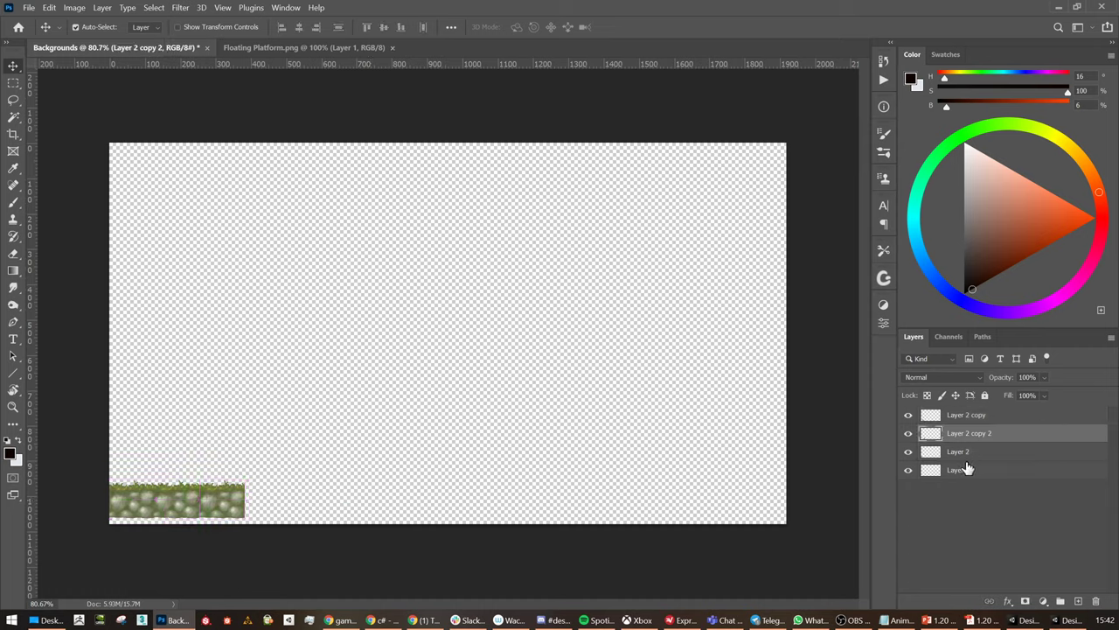
# Select all layers and duplicate the three-tile row beside itself to lengthen the ground strip
pyautogui.click(962, 470)
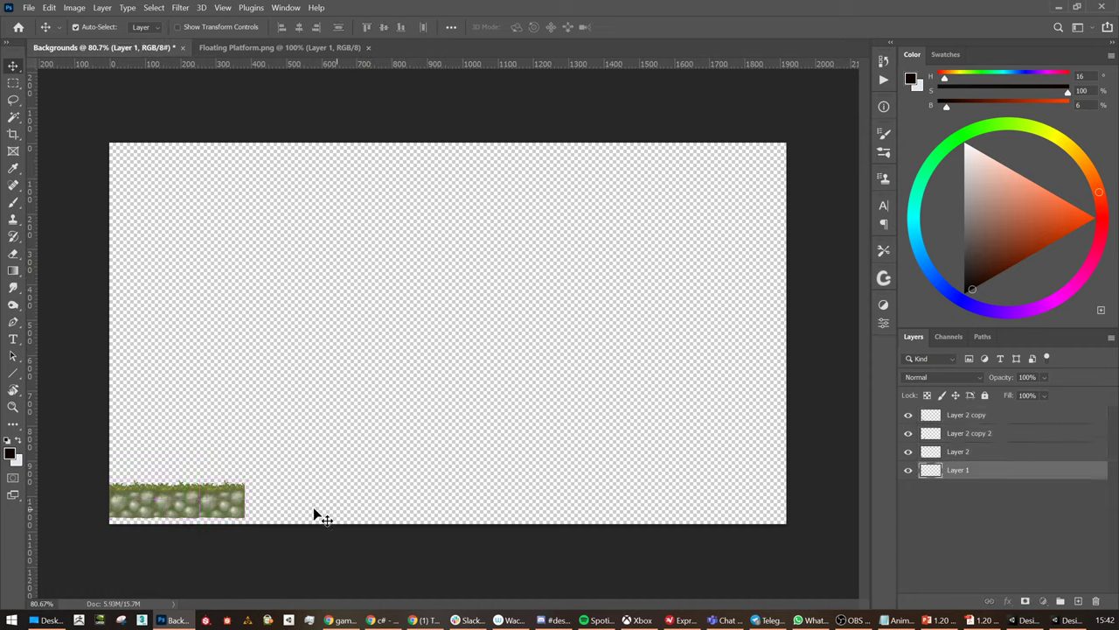
pyautogui.hotkey('ctrl', 'alt', 'a')
pyautogui.keyDown('alt'); pyautogui.moveTo(177, 505); pyautogui.dragTo(318, 506); pyautogui.keyUp('alt')
pyautogui.click(490, 467)
pyautogui.click(363, 504)
# Select all tile layers, copy them further along the base of the canvas, and undo the last shift of the copies
pyautogui.click(957, 525)
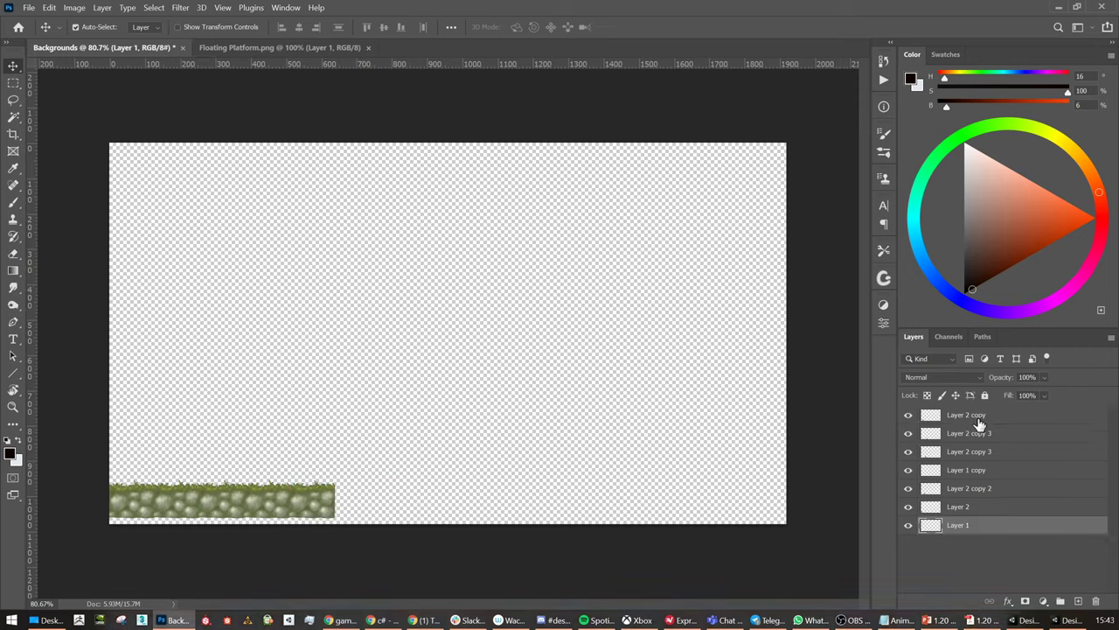
pyautogui.hotkey('ctrl', 'alt', 'a')
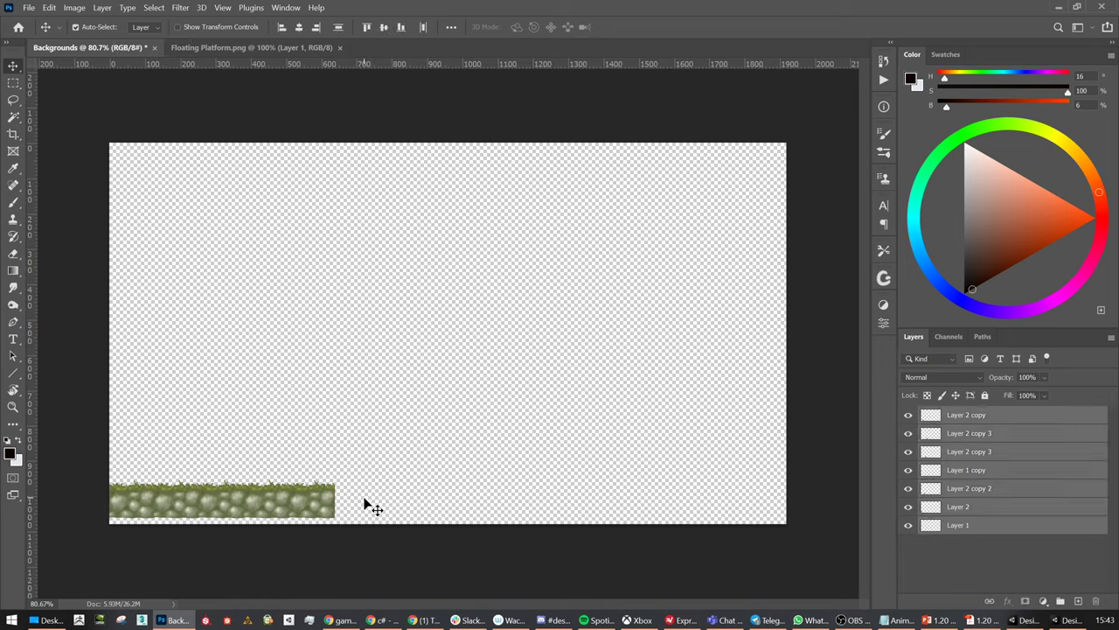
pyautogui.moveTo(200, 503); pyautogui.dragTo(413, 507)
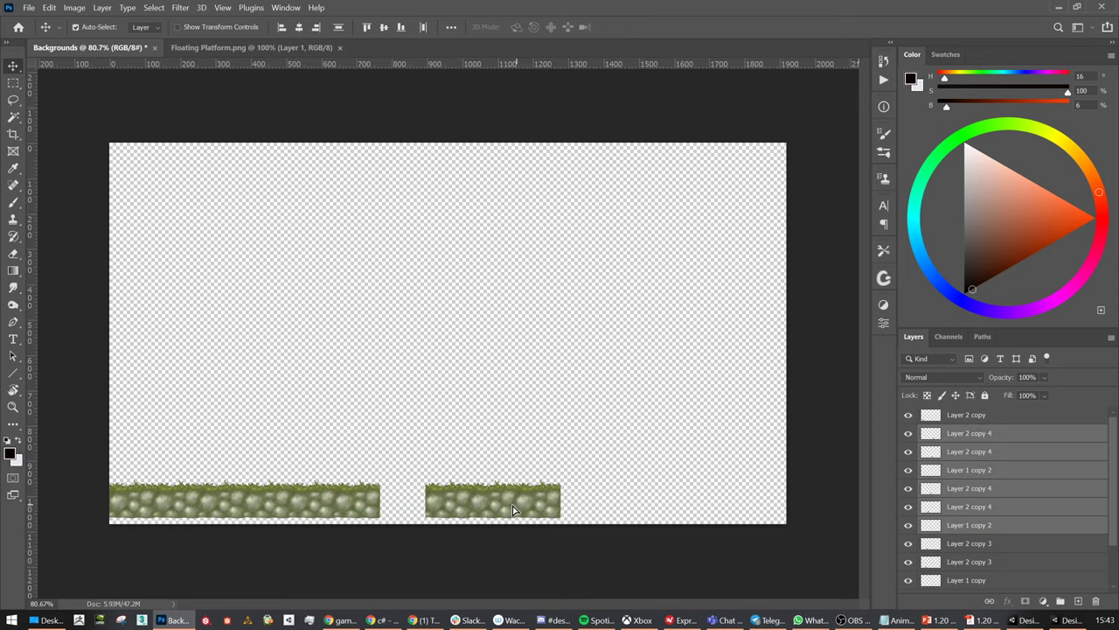
pyautogui.moveTo(525, 512); pyautogui.dragTo(483, 505)
pyautogui.hotkey('ctrl', 'z')
# Select every tile layer from Layer 1 up to Layer 2 copy and merge them into one layer
pyautogui.click(980, 507)
pyautogui.click(978, 524)
pyautogui.scroll(-2, 977, 524)
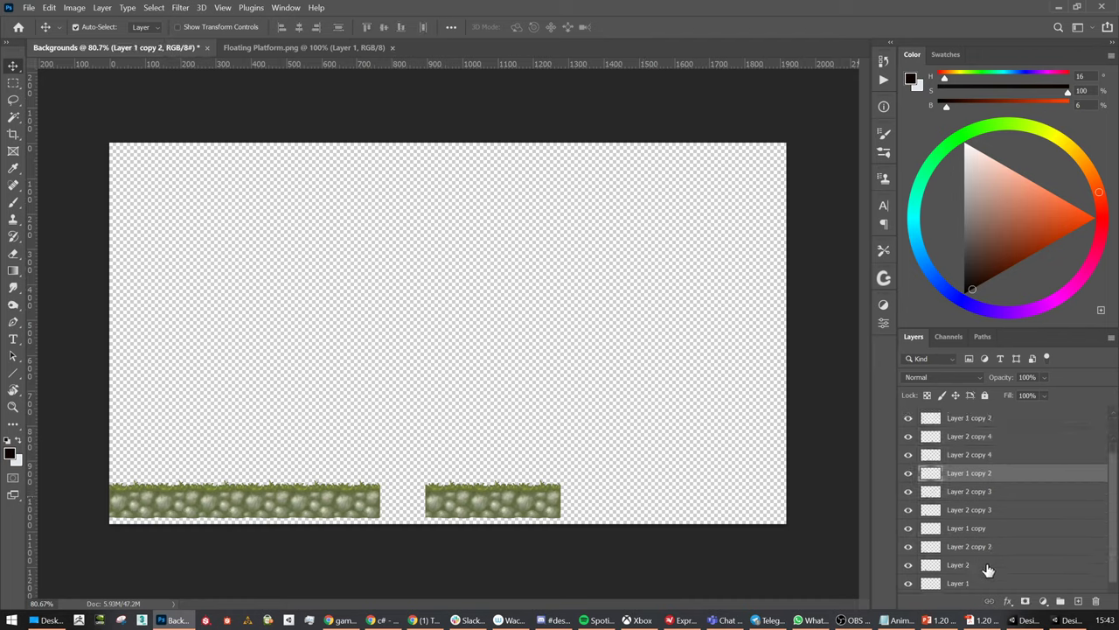
pyautogui.click(977, 582)
pyautogui.scroll(2, 978, 543)
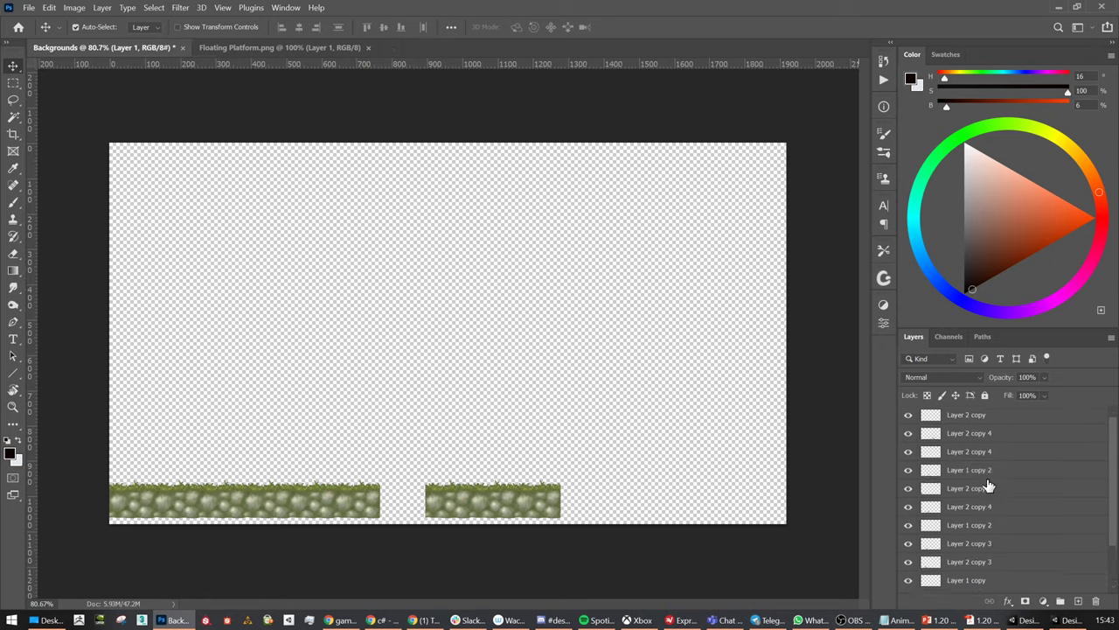
pyautogui.keyDown('shift'); pyautogui.click(977, 418); pyautogui.keyUp('shift')
pyautogui.hotkey('ctrl', 'e')
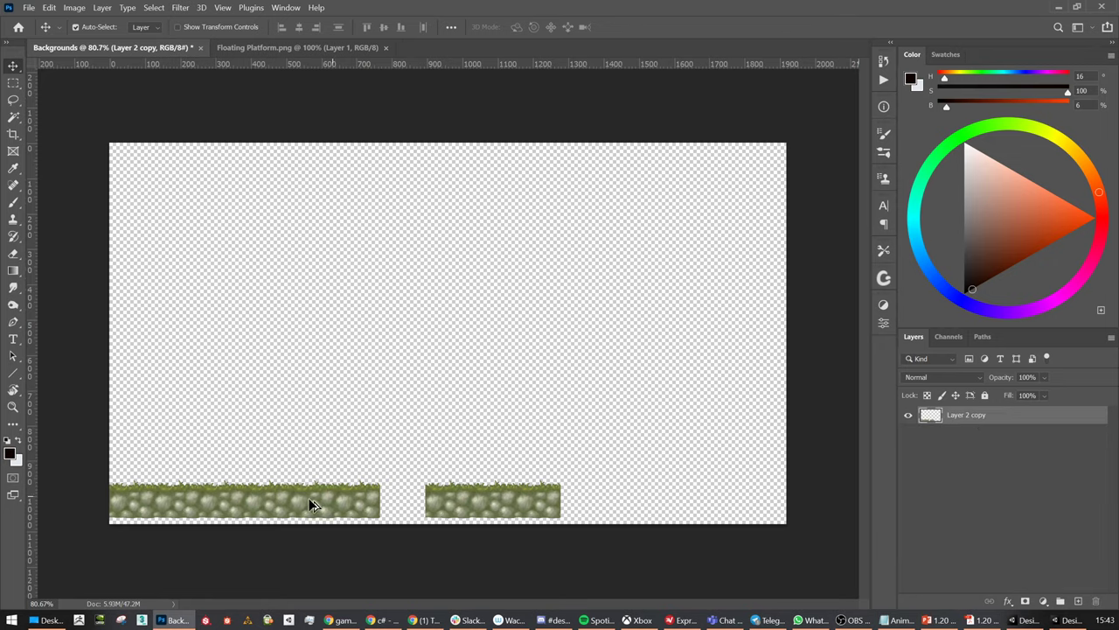
# Duplicate the merged ground strip to reach the canvas's right edge and fill the gap, merging the copies into one layer
pyautogui.keyDown('alt'); pyautogui.moveTo(311, 504); pyautogui.dragTo(696, 503); pyautogui.keyUp('alt')
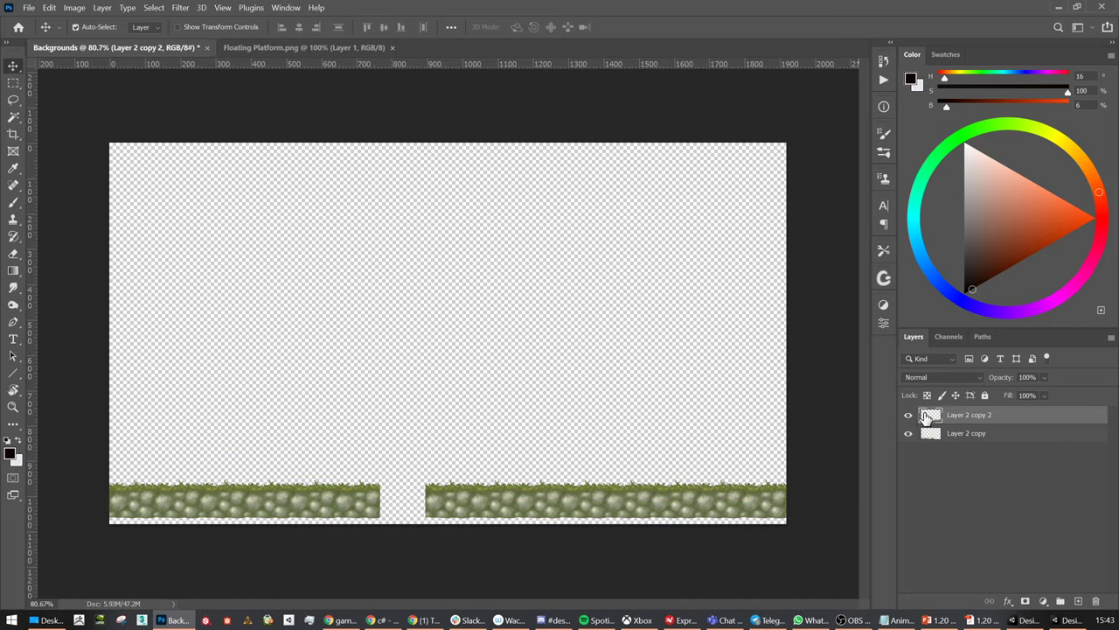
pyautogui.keyDown('shift'); pyautogui.click(978, 431); pyautogui.keyUp('shift')
pyautogui.hotkey('ctrl', 'e')
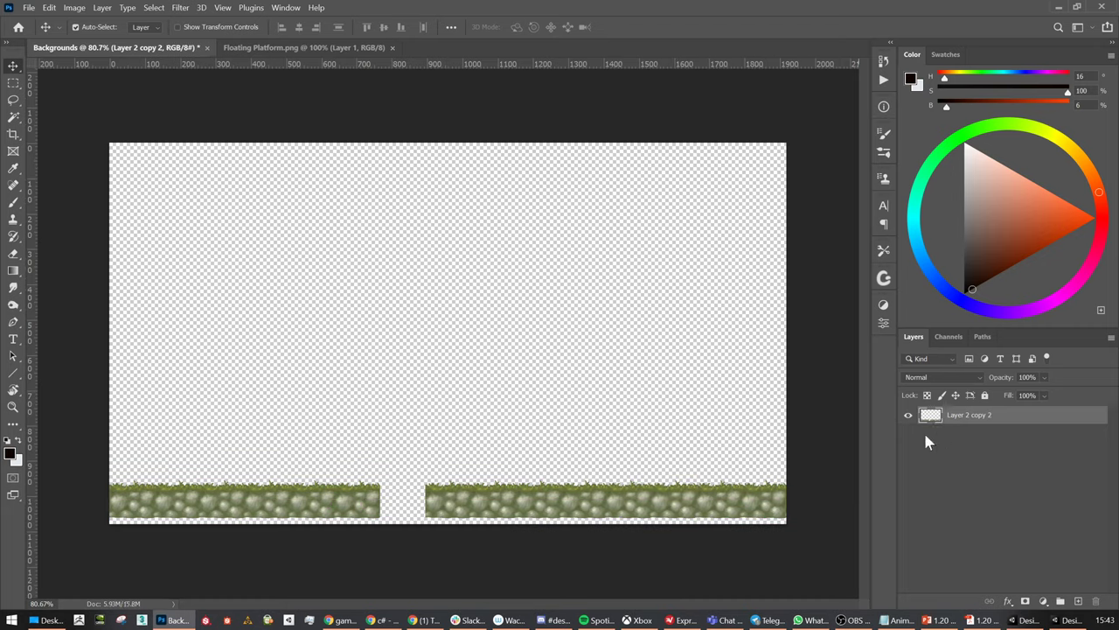
pyautogui.moveTo(492, 507); pyautogui.dragTo(445, 510)
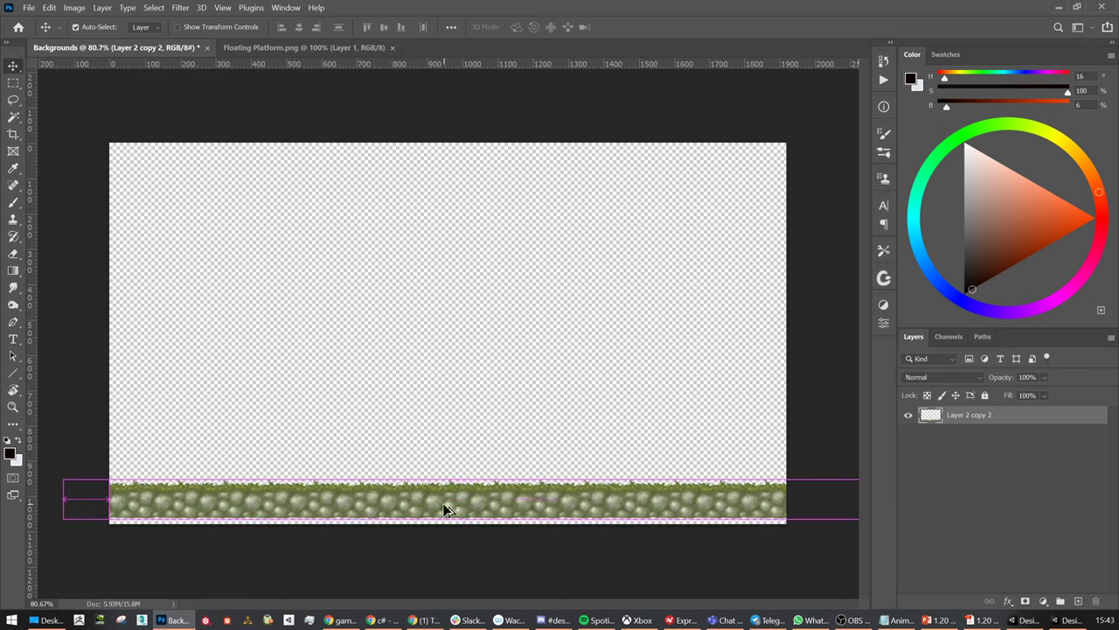
pyautogui.keyDown('shift'); pyautogui.click(976, 434); pyautogui.keyUp('shift')
pyautogui.hotkey('ctrl', 'e')
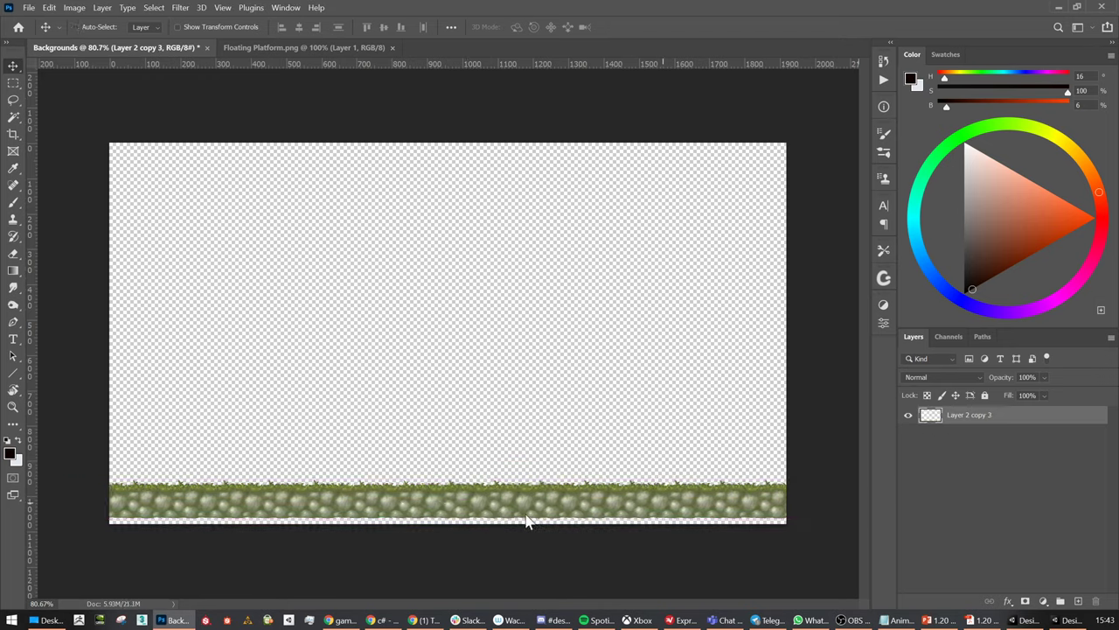
# Toggle the ground layer's visibility and compare the strip's placement with the ground in Unity's Game view
pyautogui.click(908, 416)
pyautogui.click(908, 416)
pyautogui.hotkey('alt', 'Tab')
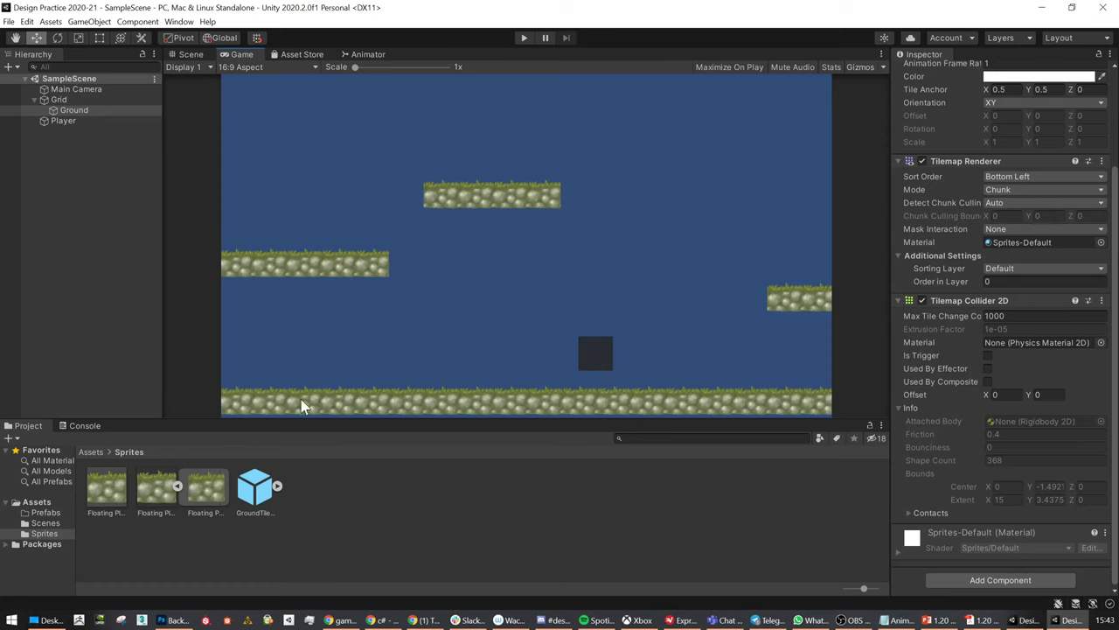
pyautogui.hotkey('alt', 'Tab')
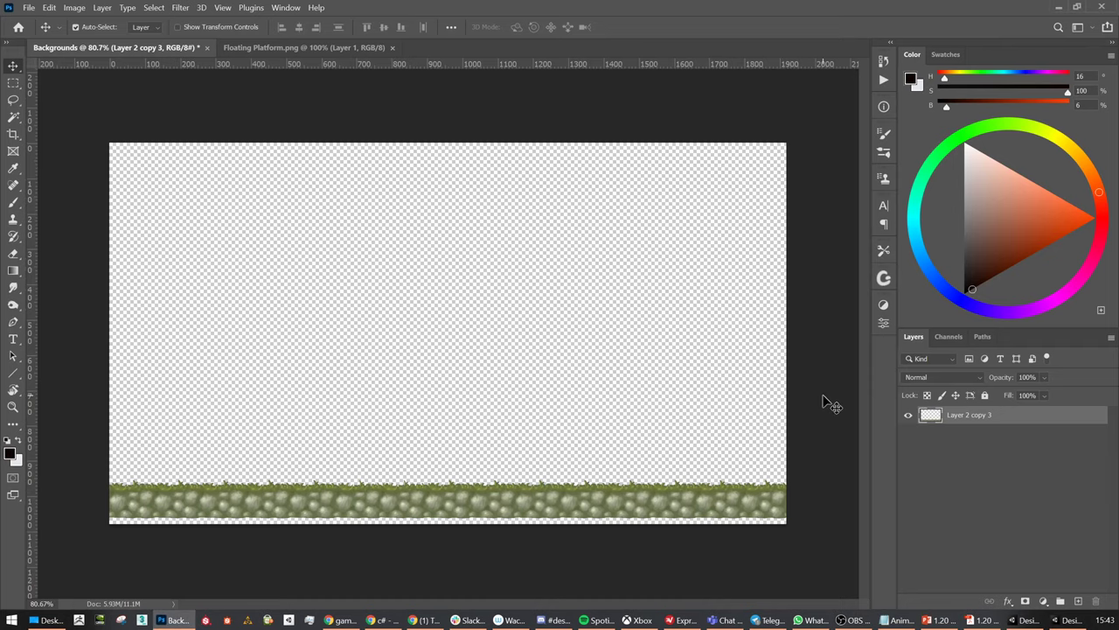
# In Unity, raise the Main Camera to Y 0.19 in the scene and check the framing in the Game view
pyautogui.hotkey('alt', 'Tab')
pyautogui.click(75, 89)
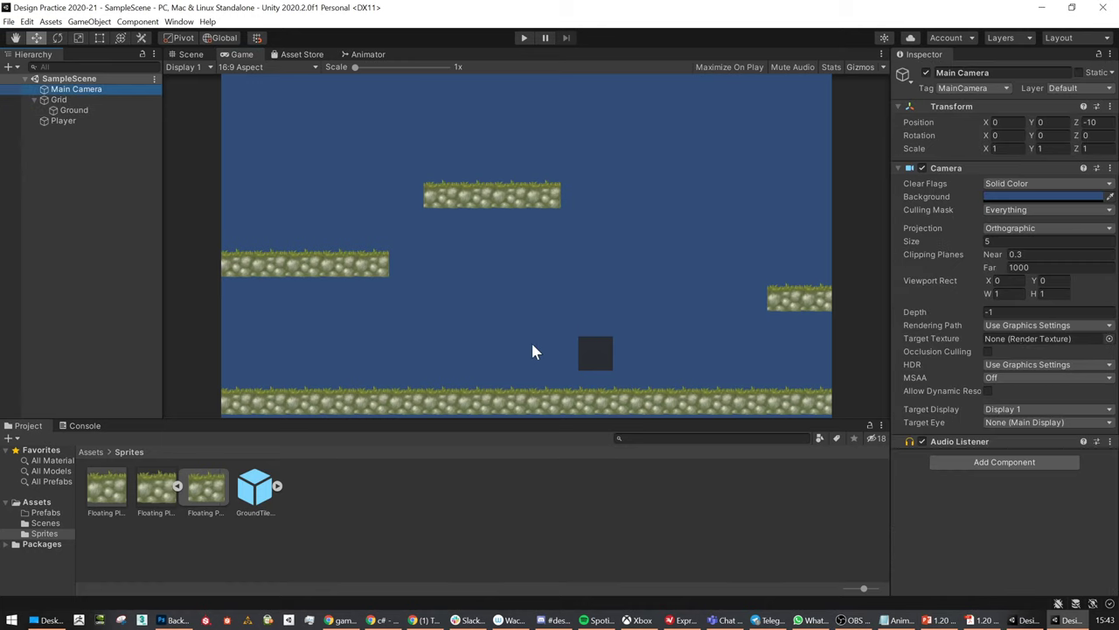
pyautogui.click(198, 55)
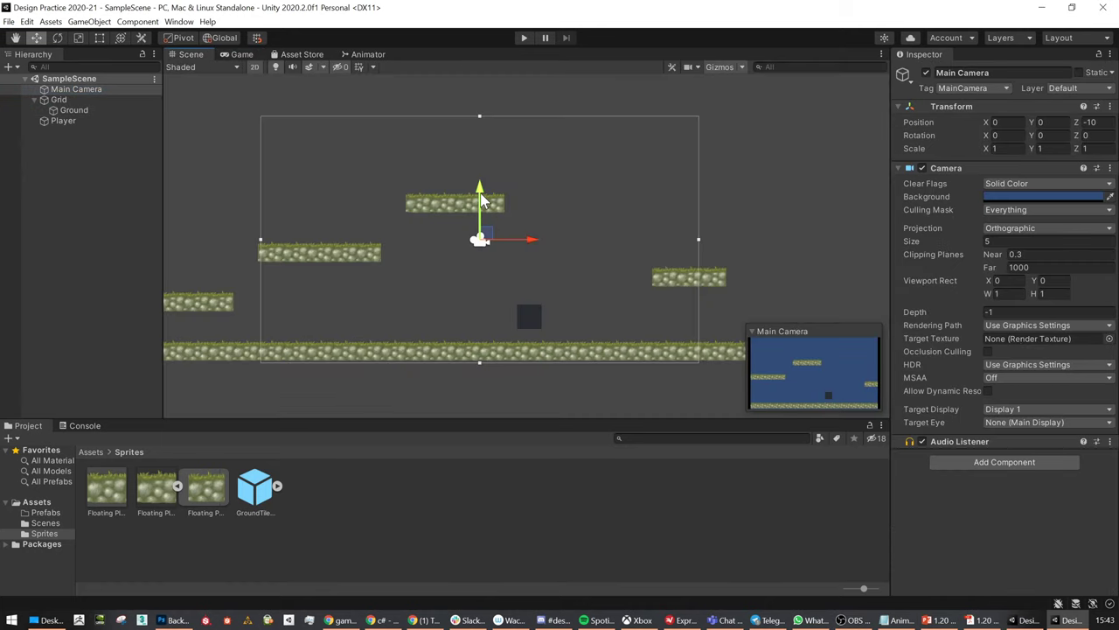
pyautogui.moveTo(480, 201); pyautogui.dragTo(484, 187)
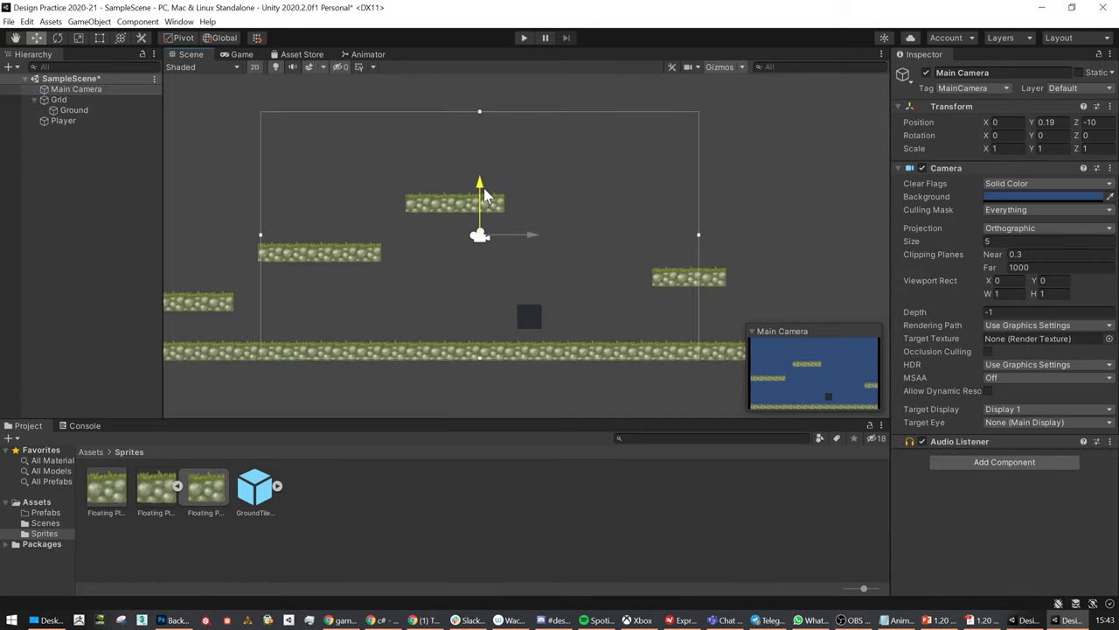
pyautogui.click(238, 55)
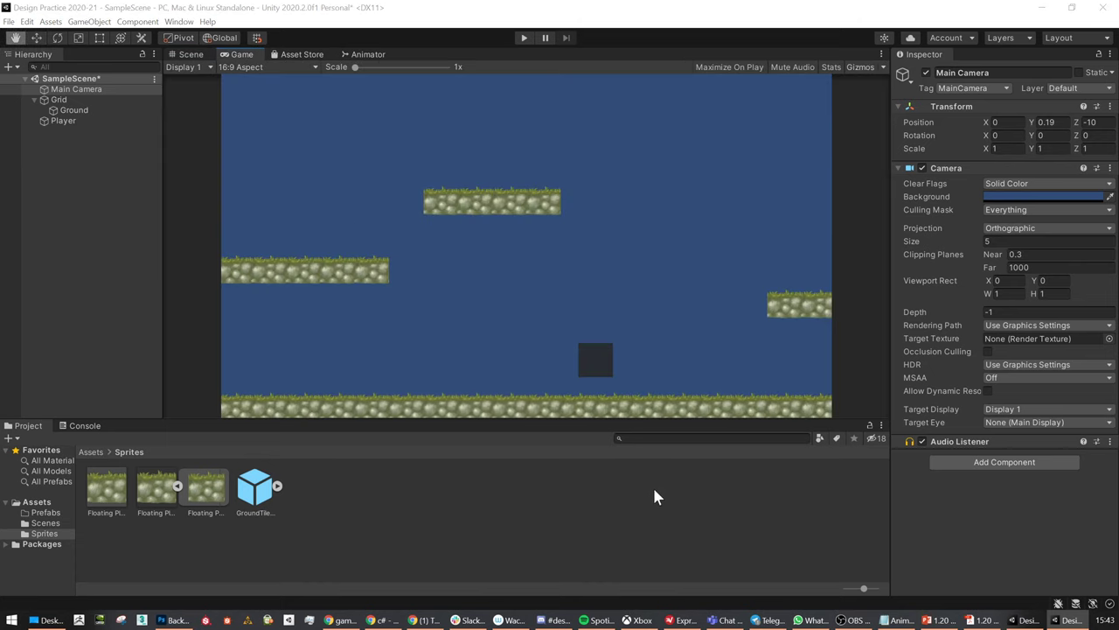
# Back in Photoshop, nudge the ground strip down to the canvas's lower edge and fully lock its layer
pyautogui.hotkey('alt', 'Tab')
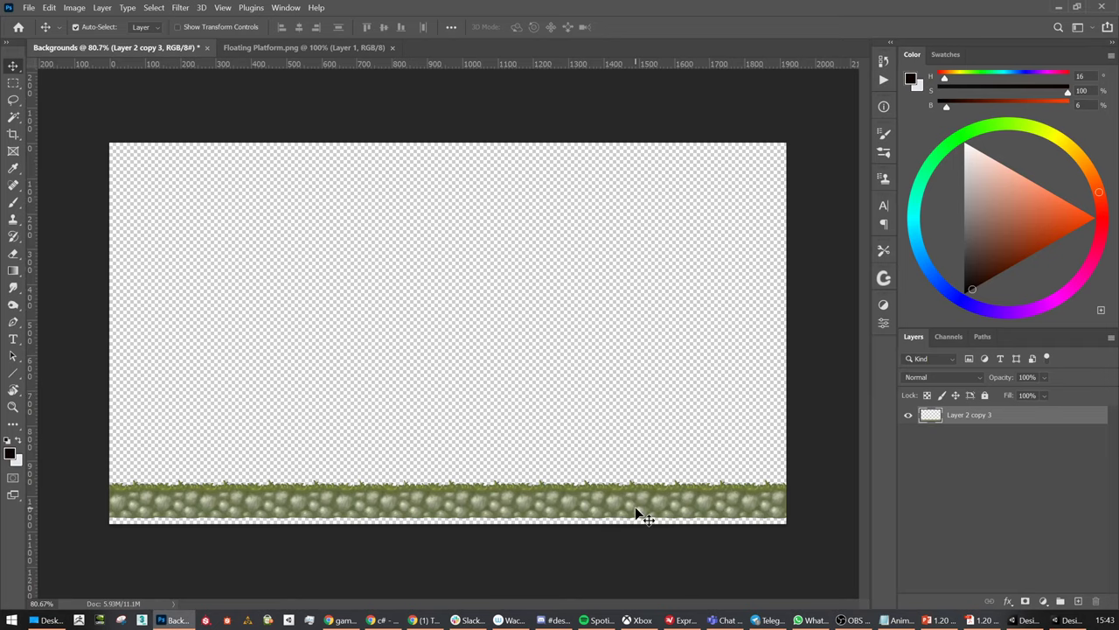
pyautogui.press('Down')
pyautogui.press('Down')
pyautogui.press('Down')
pyautogui.press('Down')
pyautogui.press('Down')
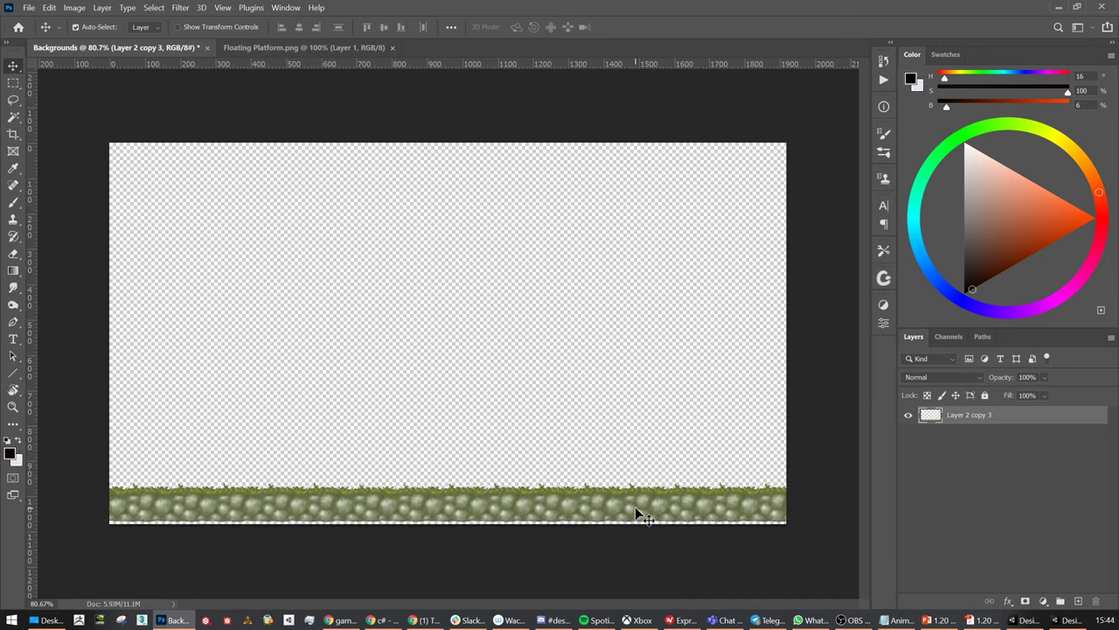
pyautogui.press('Down')
pyautogui.press('Down')
pyautogui.press('Down')
pyautogui.press('Down')
pyautogui.press('Down')
pyautogui.press('Down')
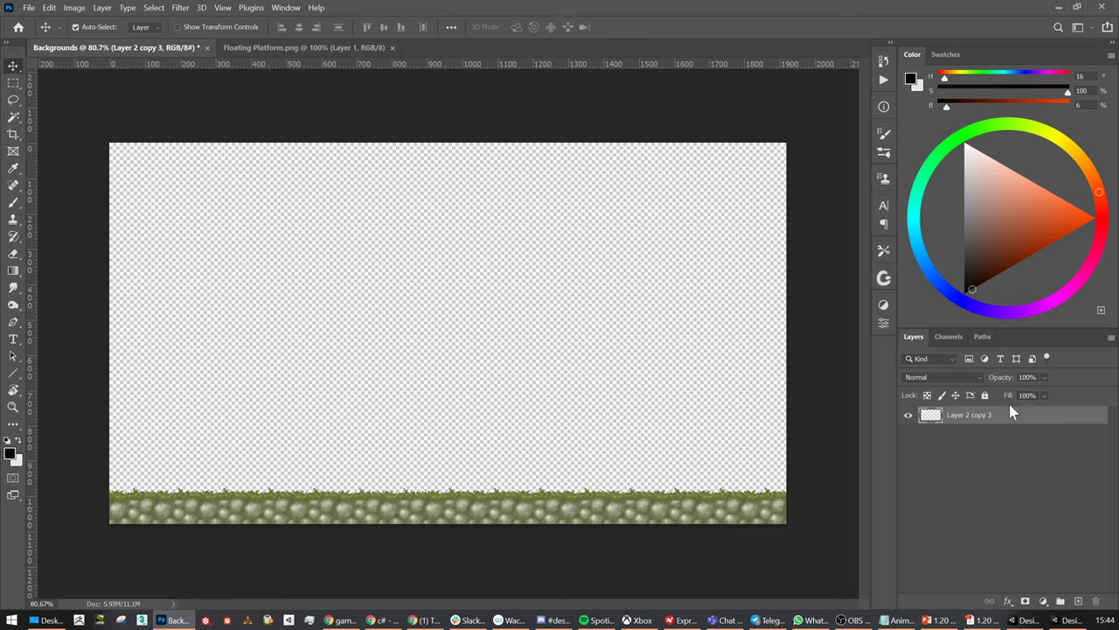
pyautogui.click(984, 394)
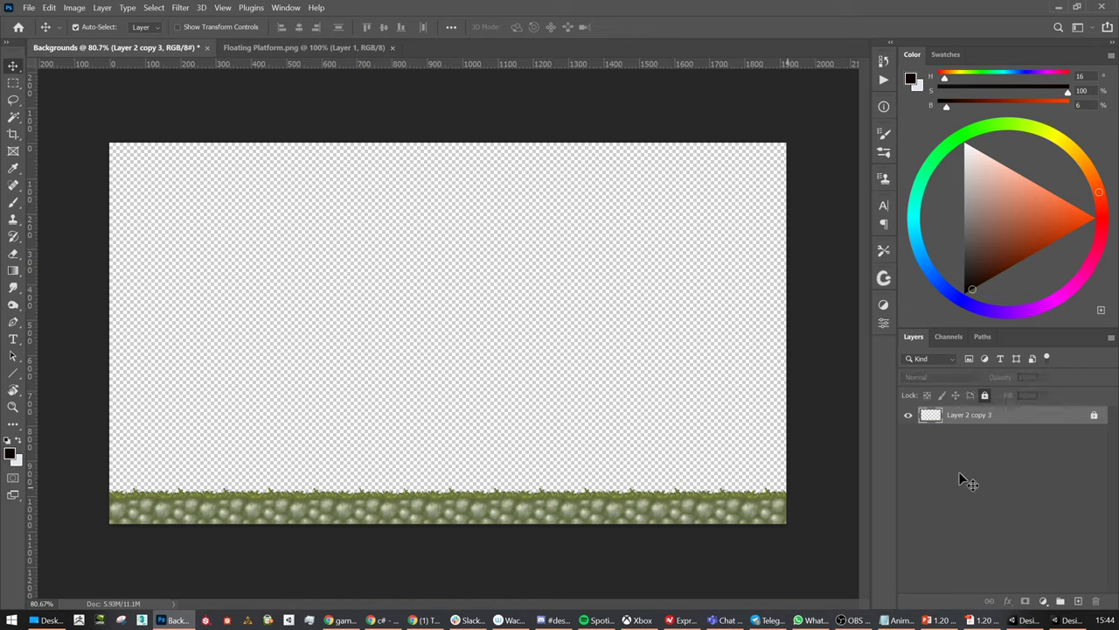
# Add a new layer above the locked ground layer and name it Foreground1
pyautogui.click(1011, 426)
pyautogui.click(980, 419)
pyautogui.click(1079, 601)
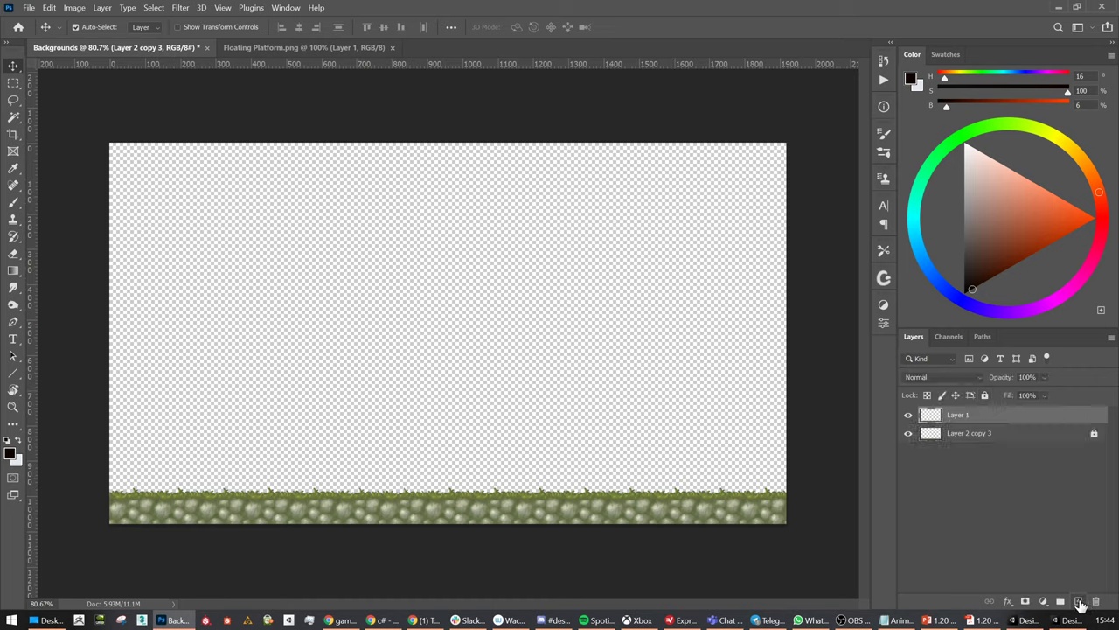
pyautogui.doubleClick(958, 415)
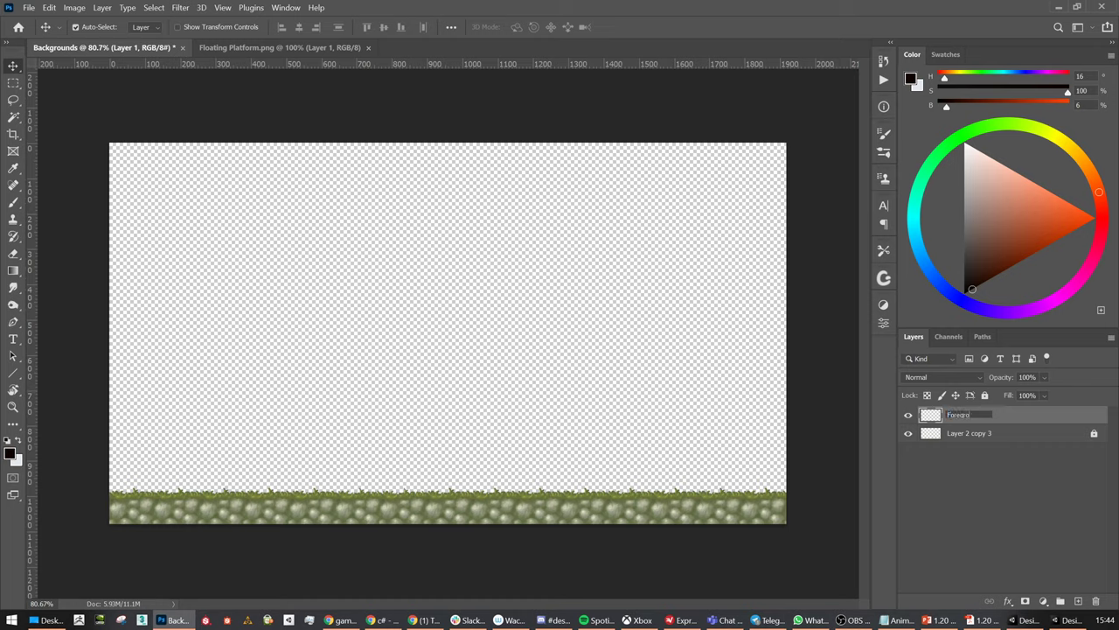
pyautogui.write('Foreground1')
pyautogui.press('Return')
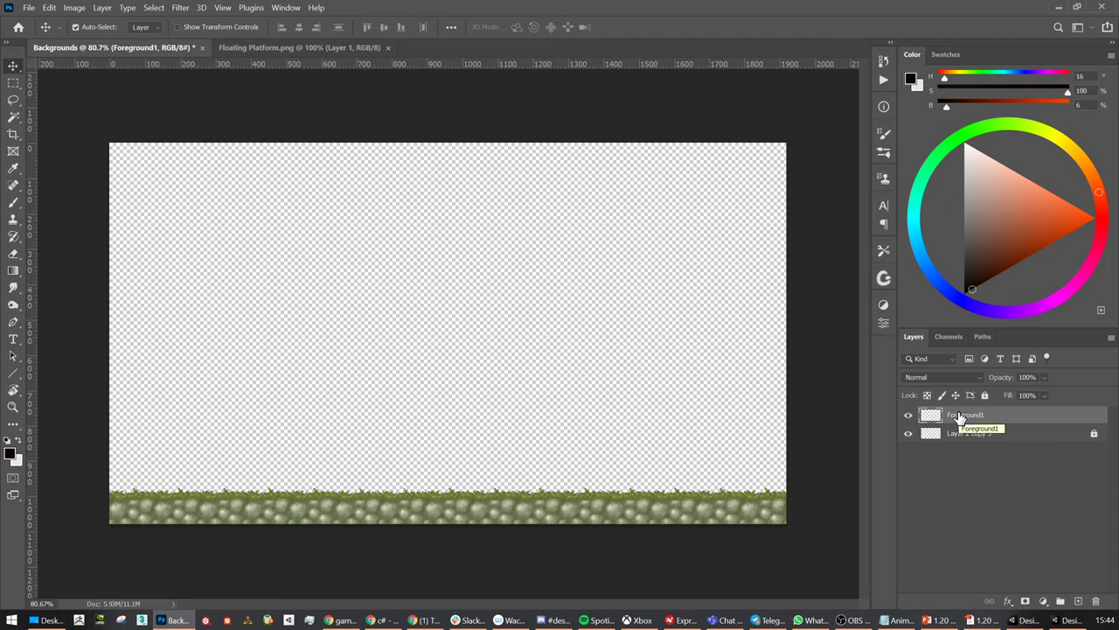
# Compare the ground's full extent and camera frame in Unity's Scene view with the Photoshop canvas, and activate the Brush tool in Photoshop
pyautogui.hotkey('alt', 'Tab')
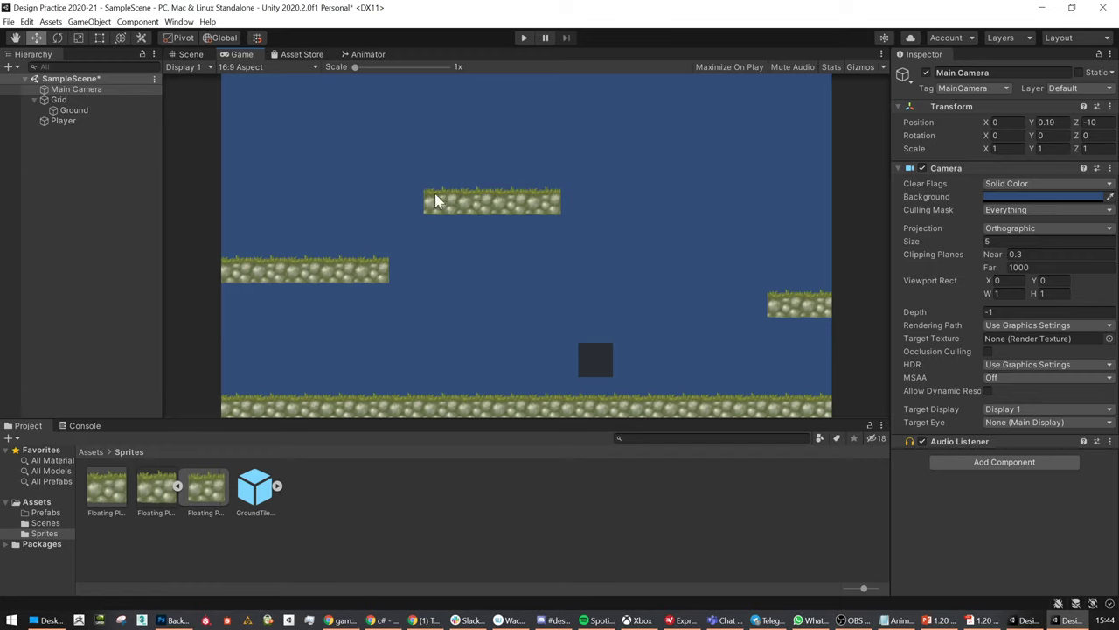
pyautogui.click(182, 56)
pyautogui.scroll(-3, 273, 339)
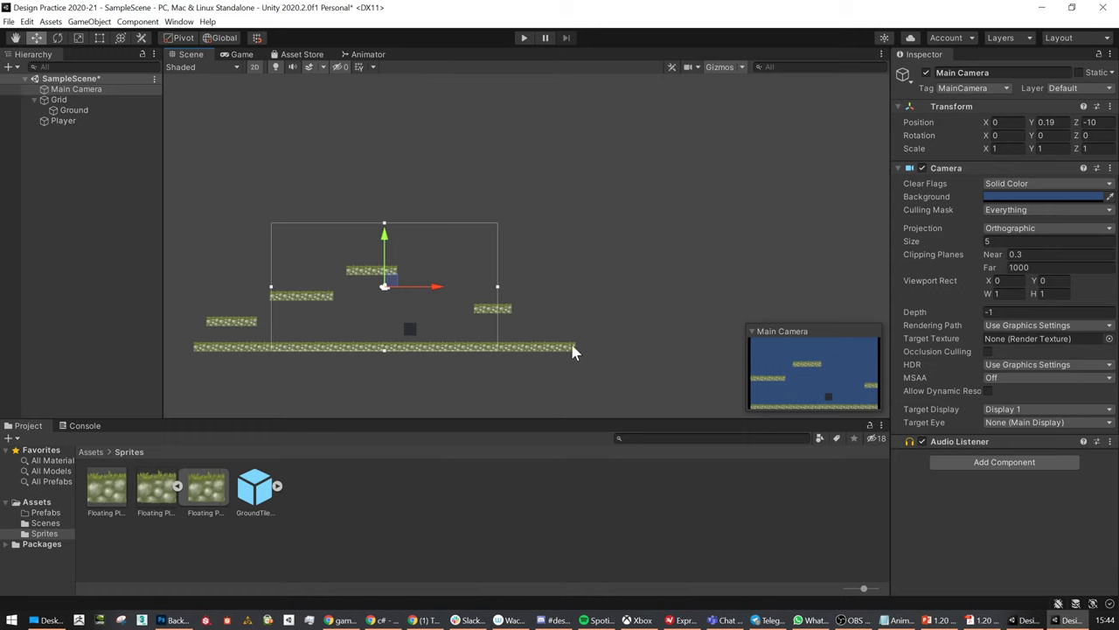
pyautogui.hotkey('alt', 'Tab')
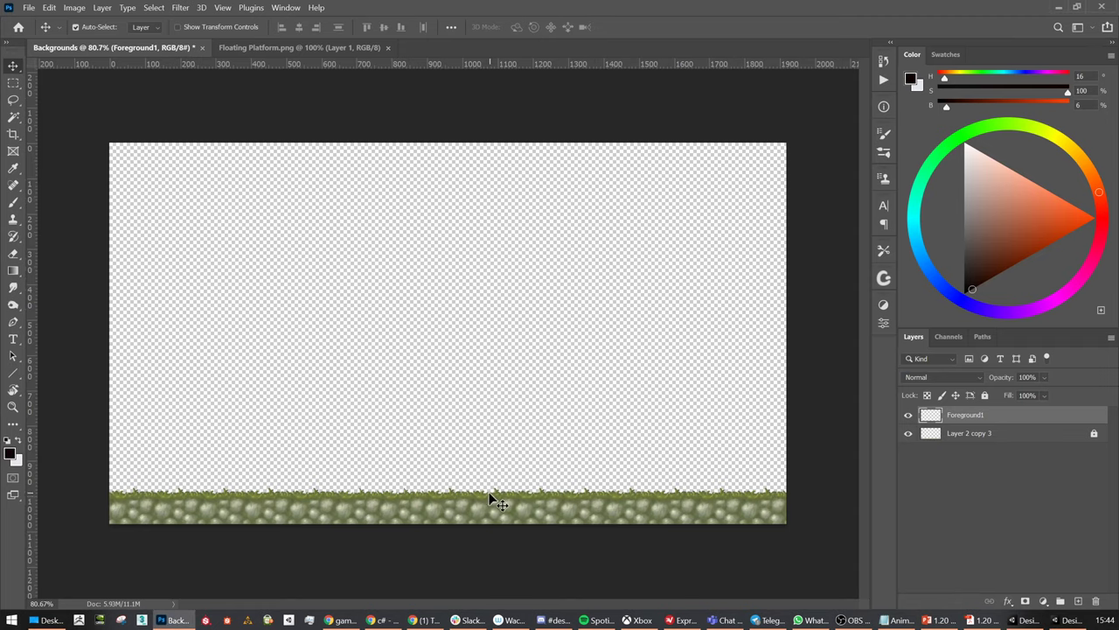
pyautogui.hotkey('alt', 'Tab')
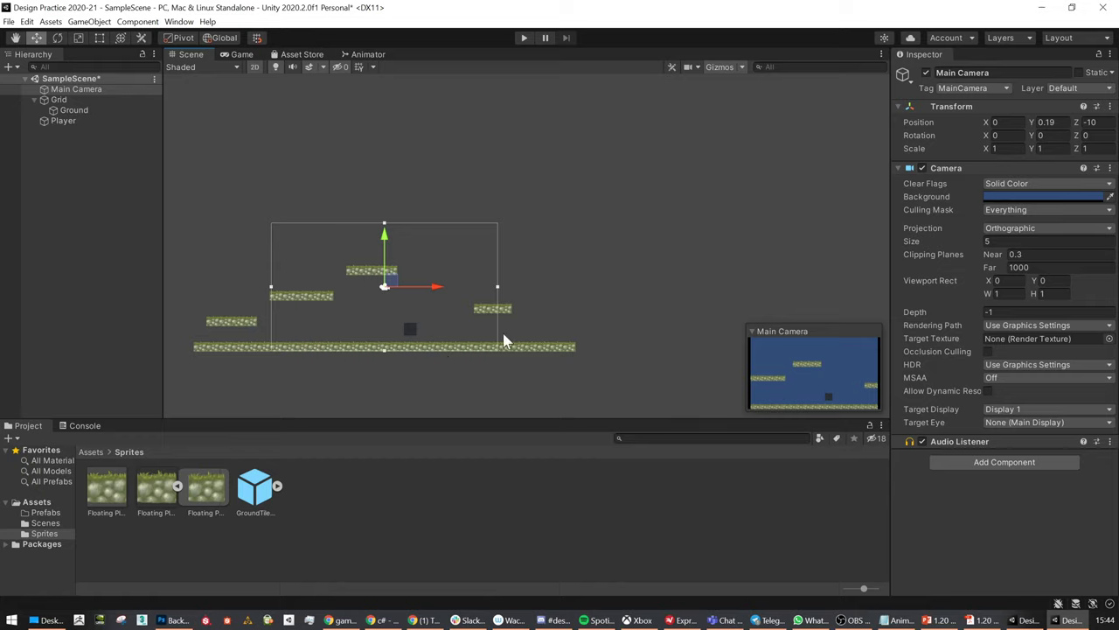
pyautogui.hotkey('alt', 'Tab')
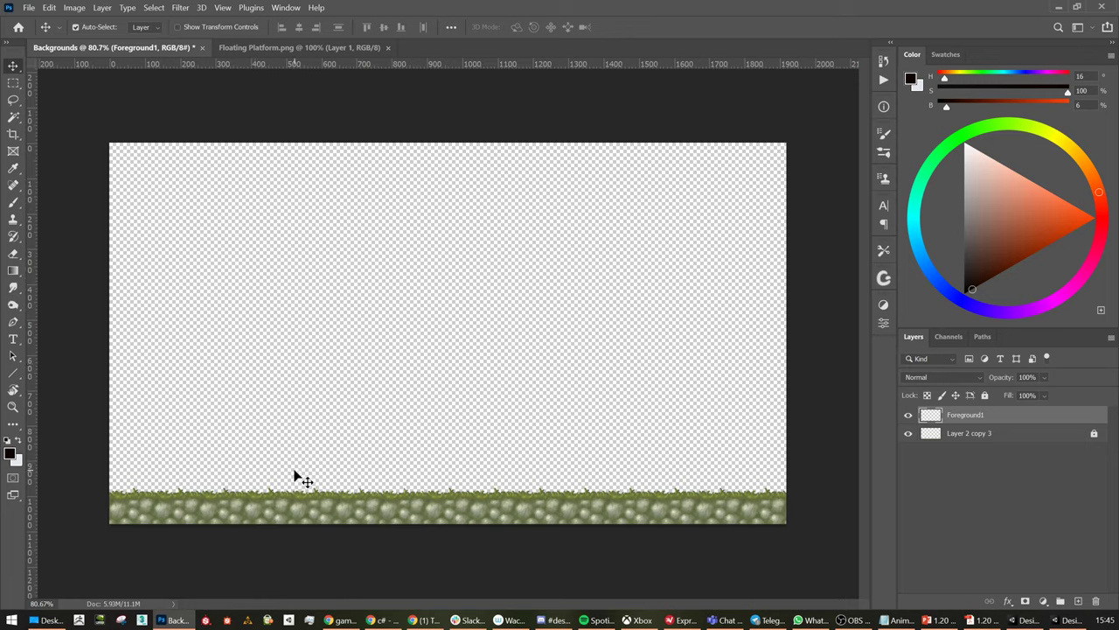
pyautogui.press('b')
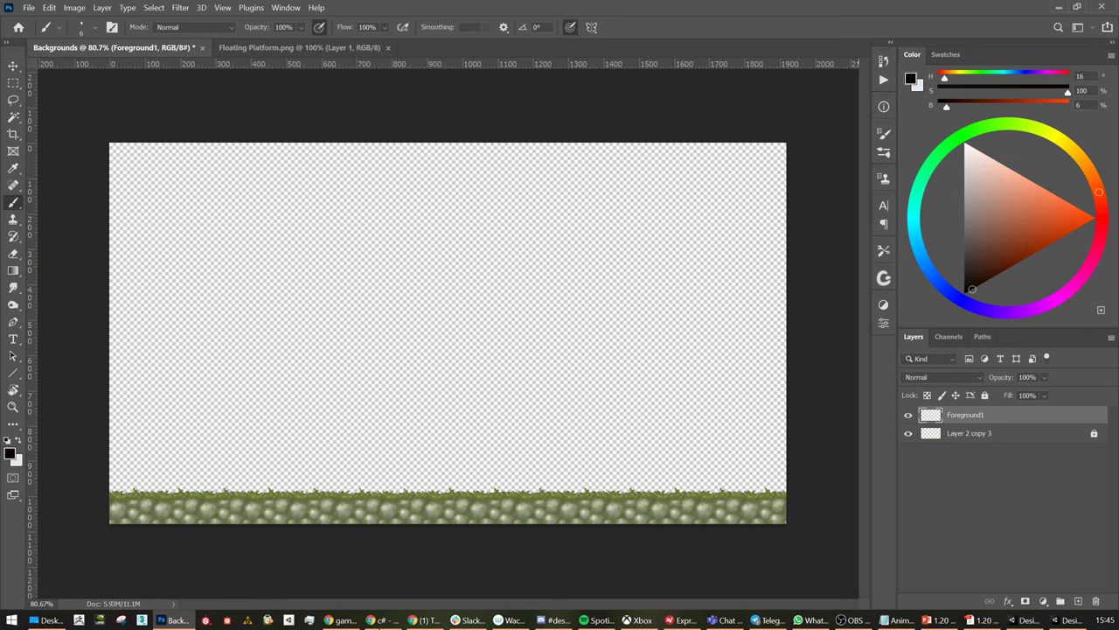
# Switch to Chrome and look through the "video game backgrounds 2d" image results for a reference background
pyautogui.click(426, 620)
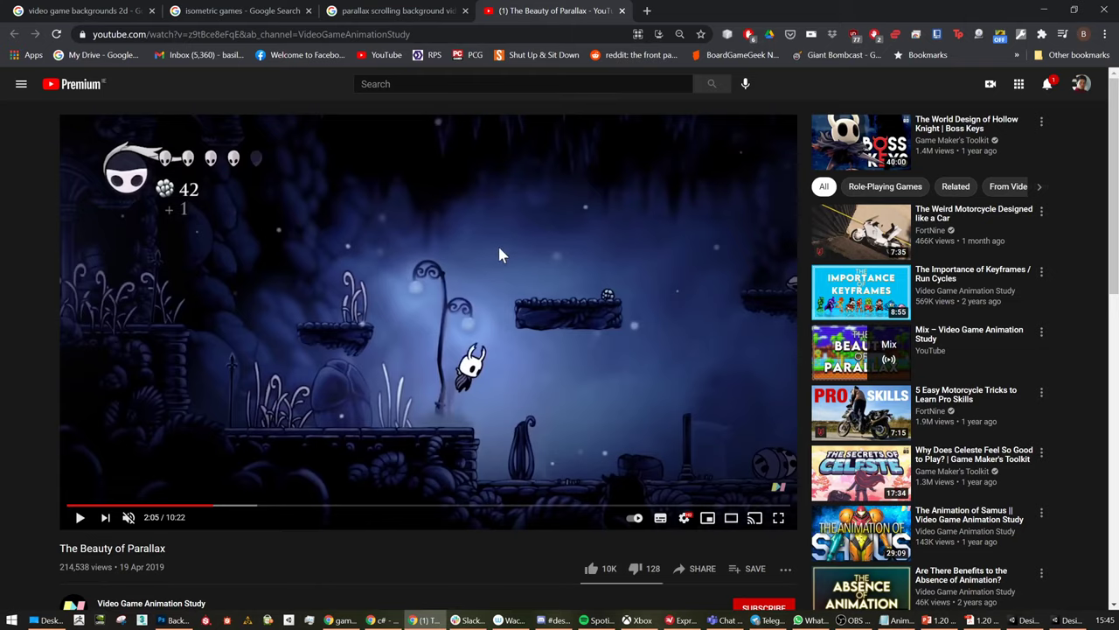
pyautogui.click(647, 10)
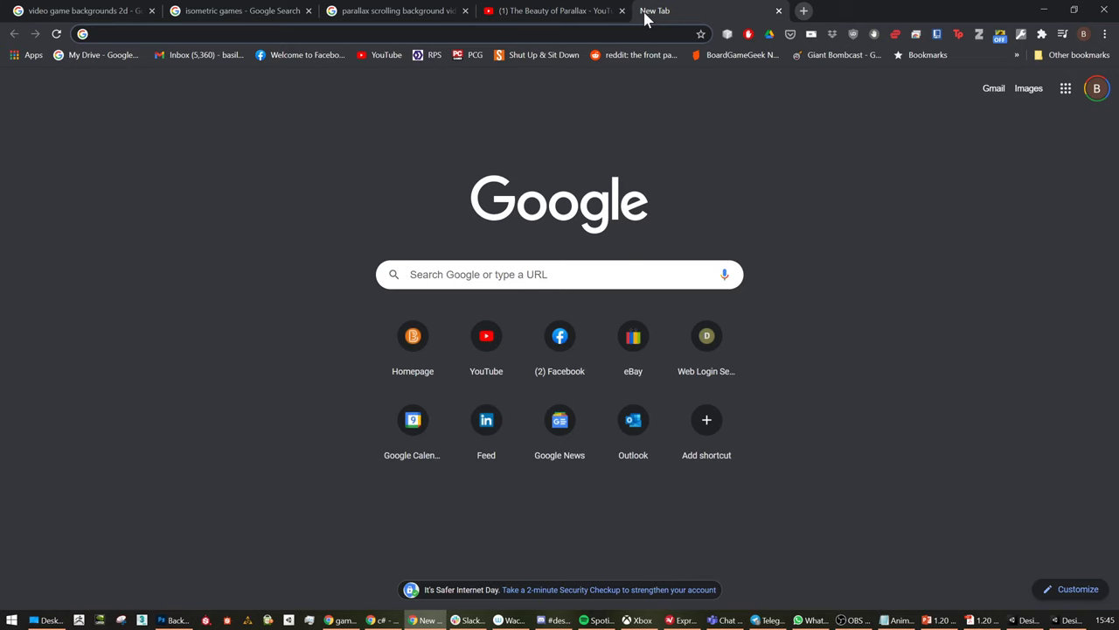
pyautogui.click(125, 11)
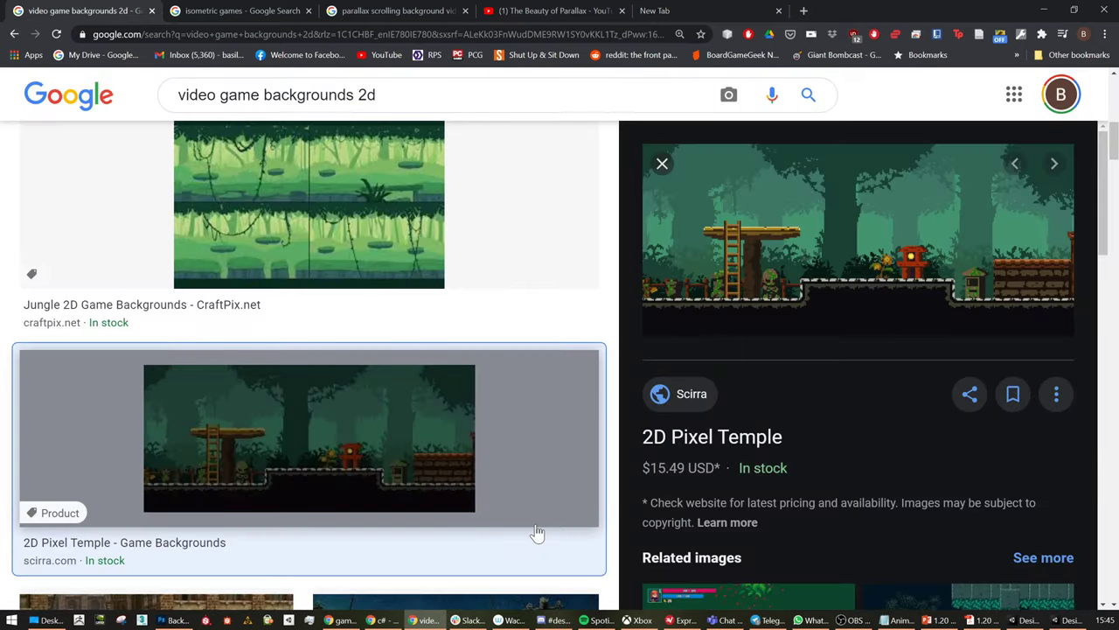
pyautogui.scroll(-10, 548, 297)
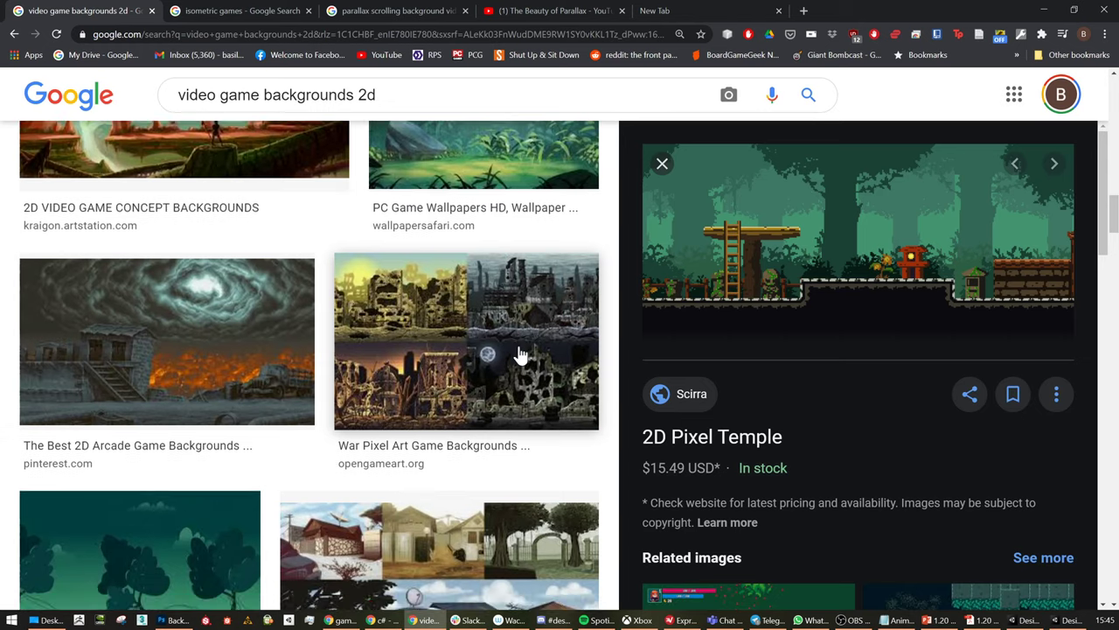
pyautogui.scroll(-10, 519, 348)
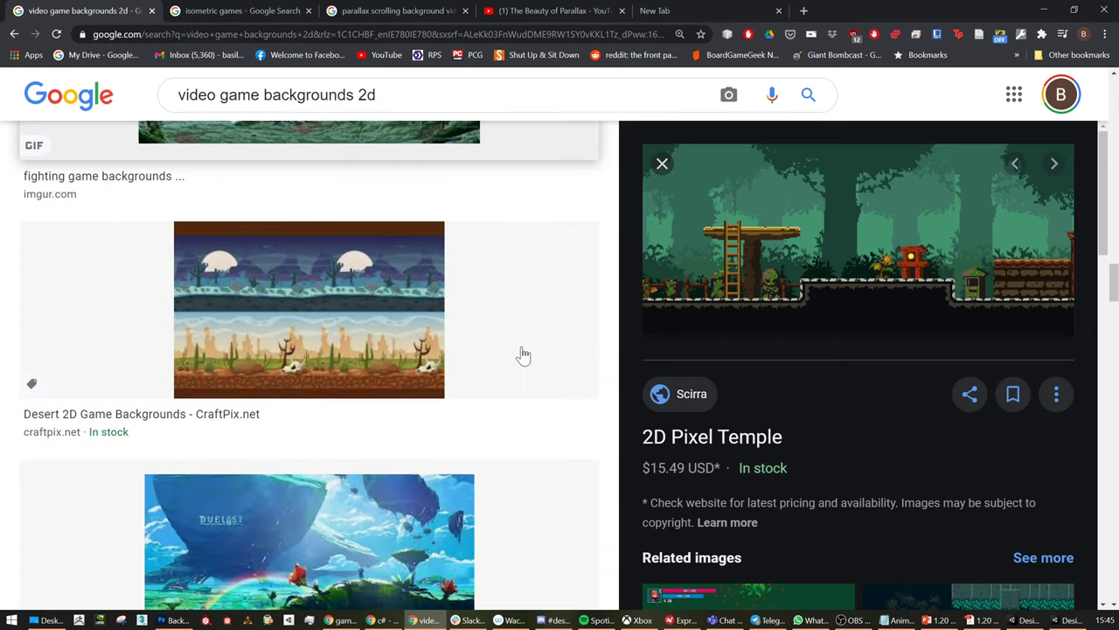
pyautogui.scroll(-10, 522, 359)
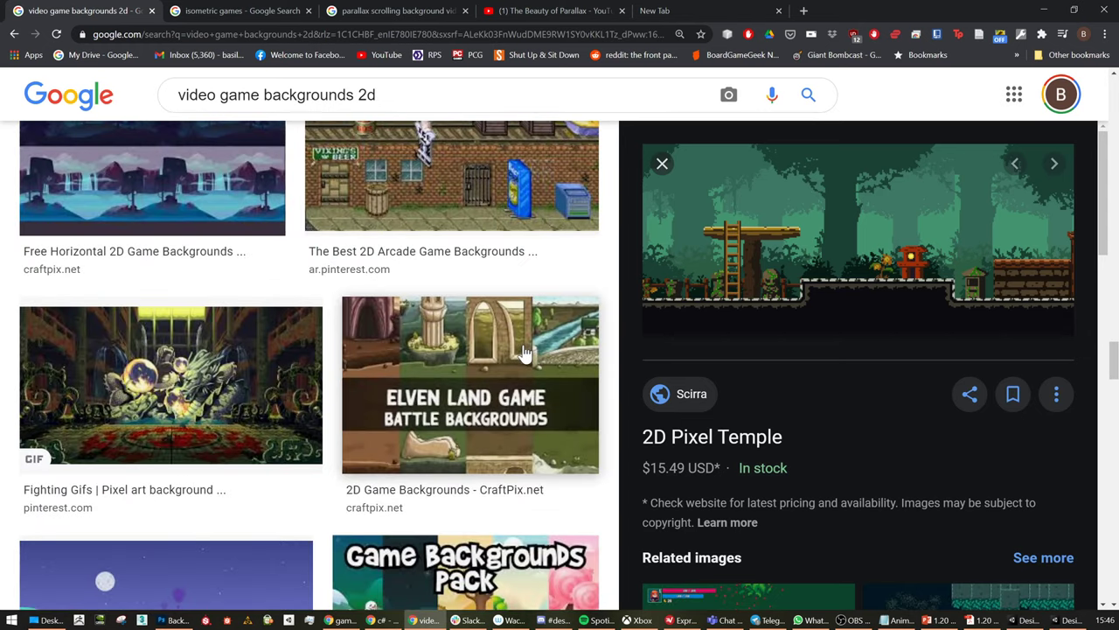
pyautogui.scroll(-5, 525, 358)
pyautogui.scroll(5, 524, 360)
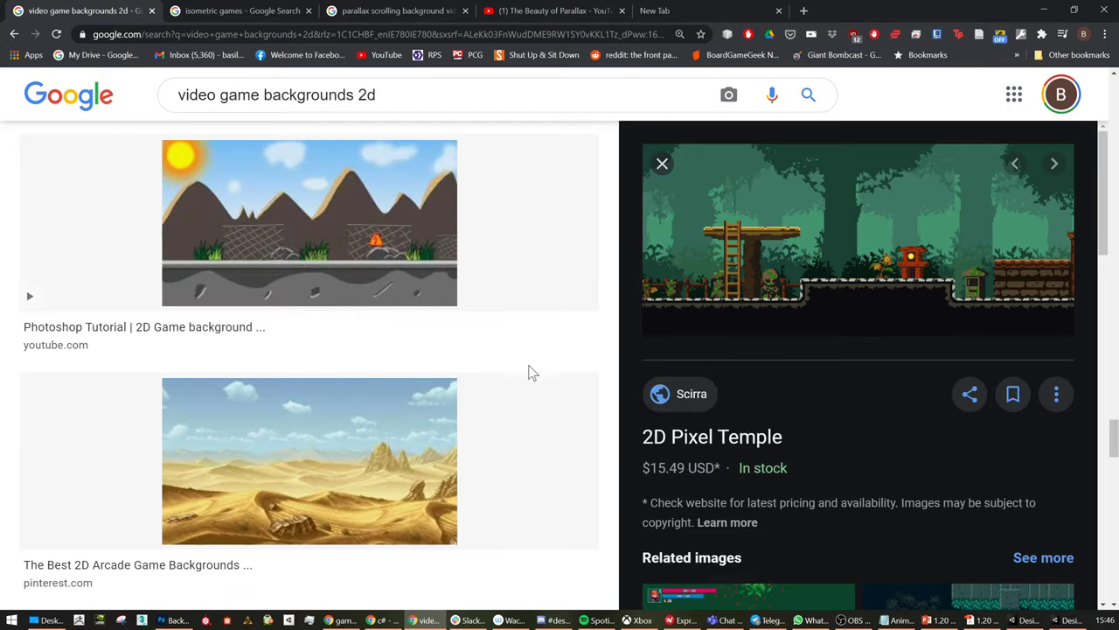
pyautogui.scroll(-5, 522, 368)
# Copy the Fiverr forest platform image, paste it into the Photoshop Backgrounds document as a new layer, and hide that layer
pyautogui.click(220, 264)
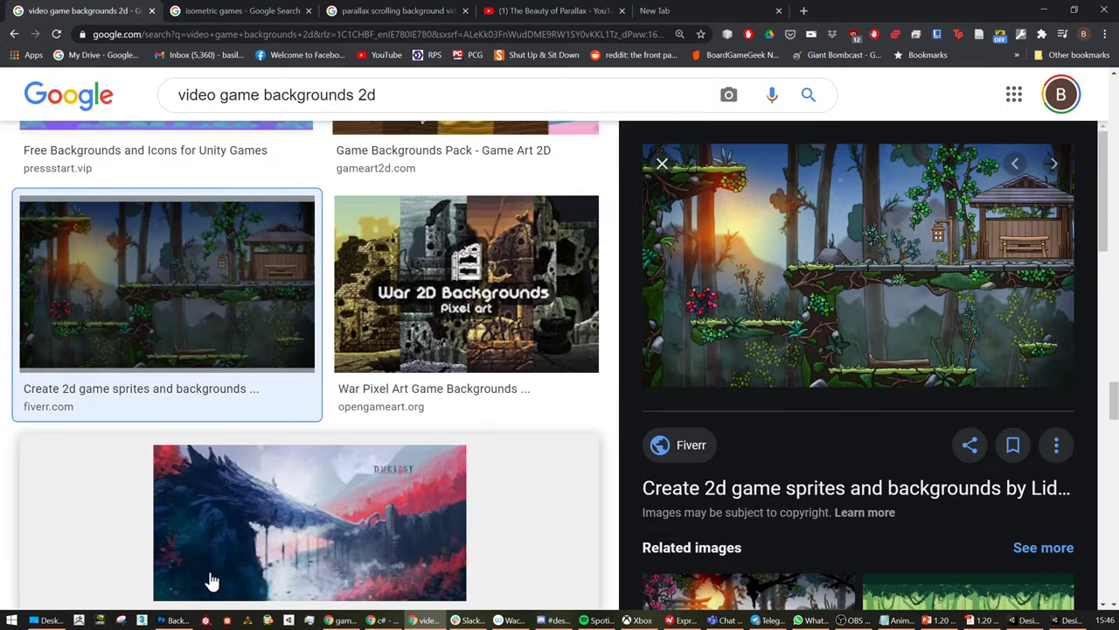
pyautogui.rightClick(969, 225)
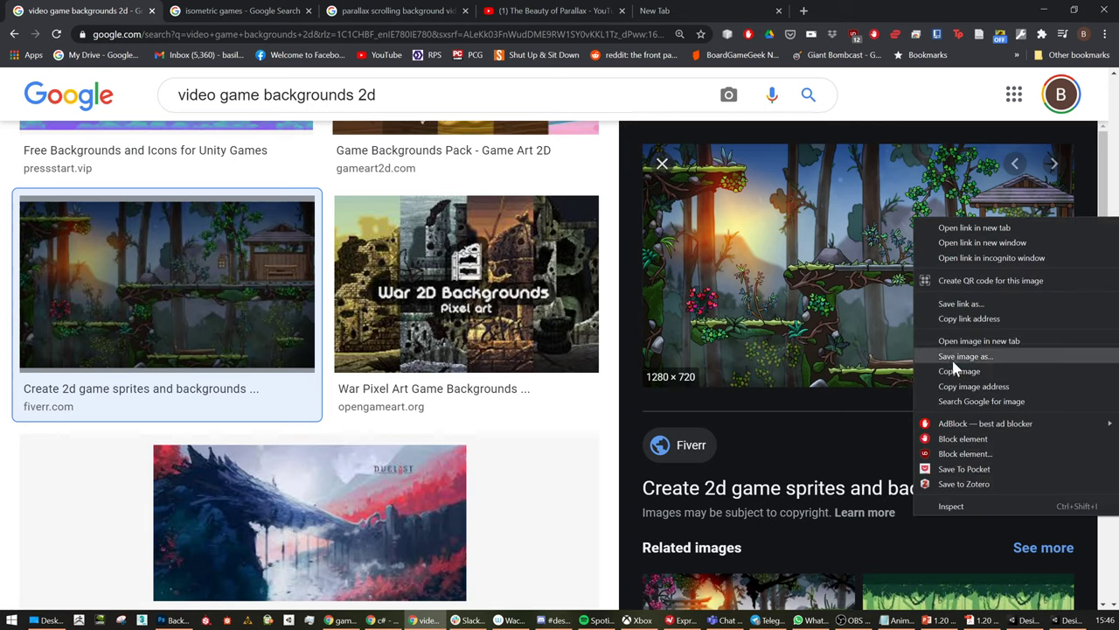
pyautogui.click(951, 355)
pyautogui.hotkey('alt', 'Tab')
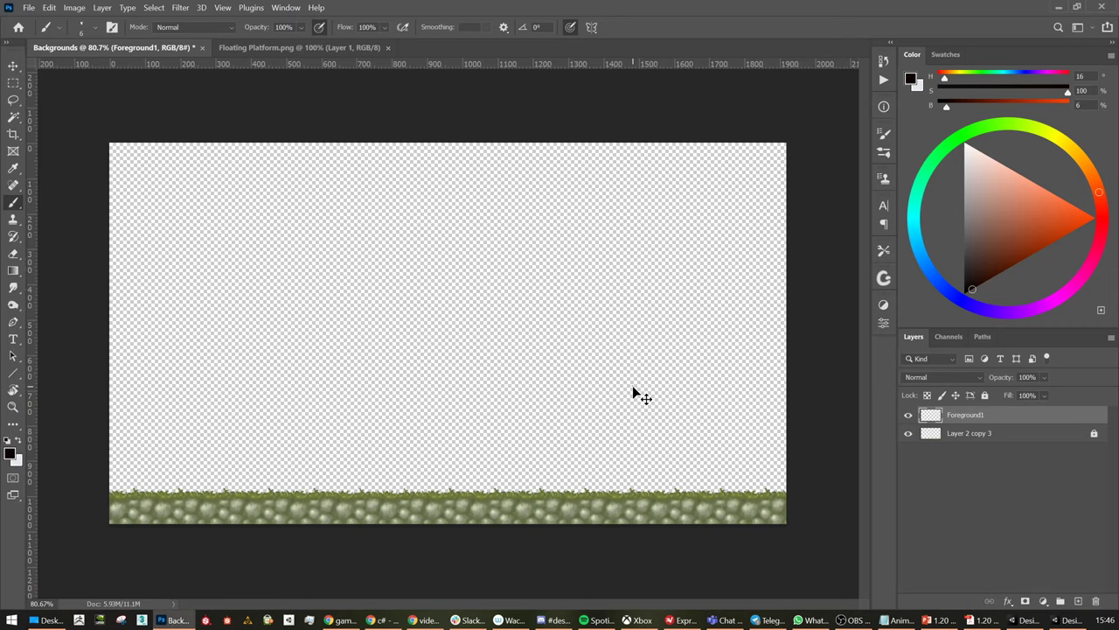
pyautogui.hotkey('ctrl', 'v')
pyautogui.click(908, 414)
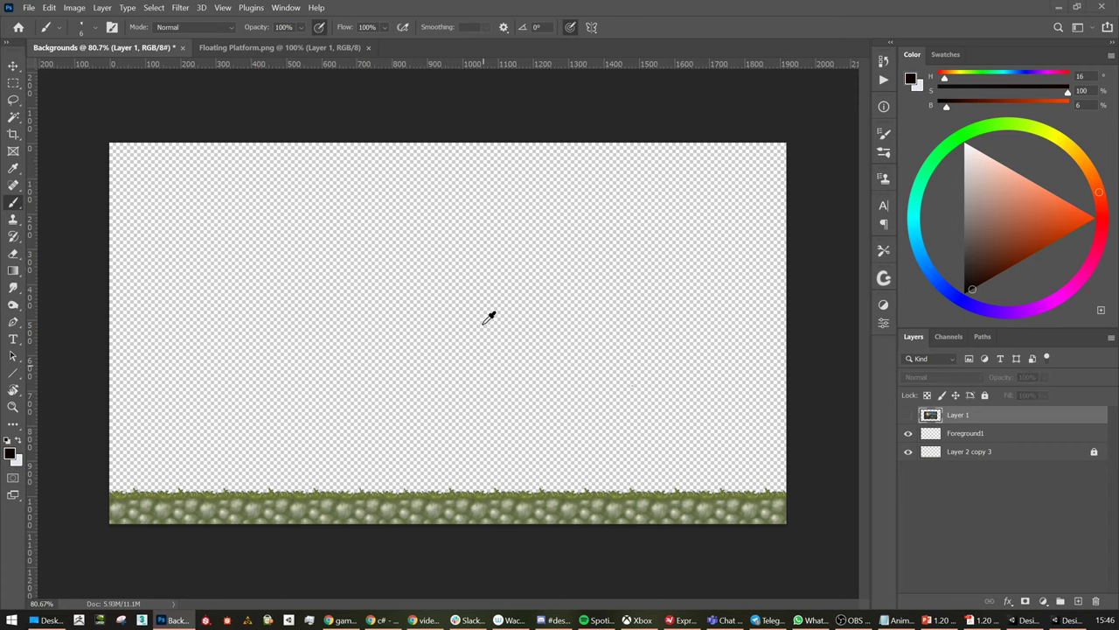
# Return to the Chrome image results and preview the 2D Pixel Underground background
pyautogui.hotkey('alt', 'Tab')
pyautogui.scroll(-5, 474, 319)
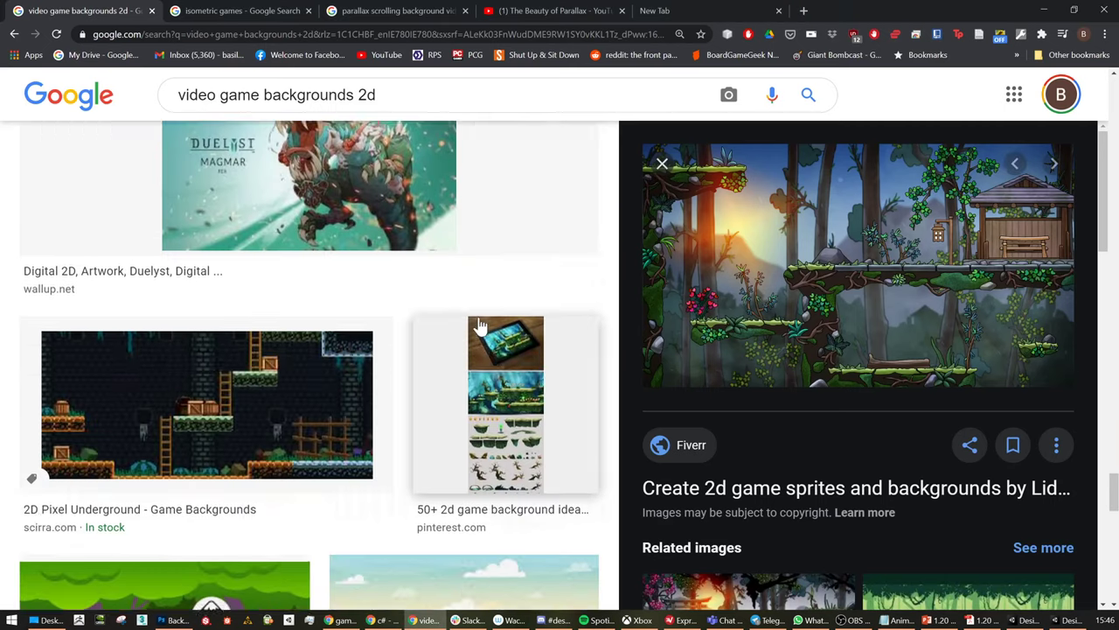
pyautogui.scroll(-5, 479, 326)
pyautogui.scroll(4, 480, 325)
pyautogui.scroll(-5, 482, 320)
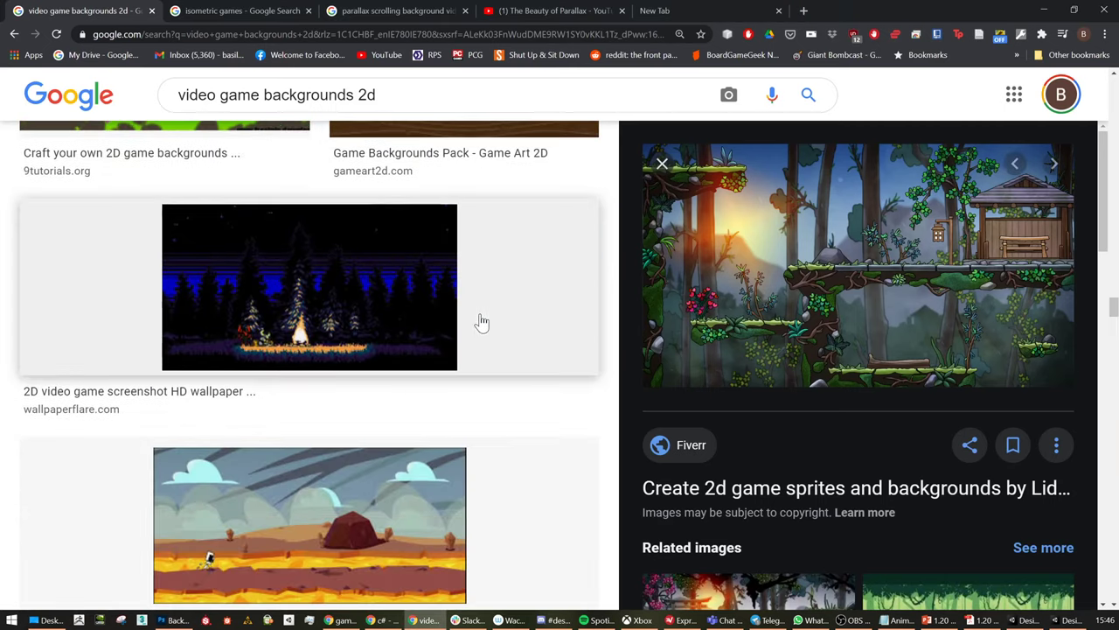
pyautogui.scroll(4, 263, 332)
pyautogui.click(289, 212)
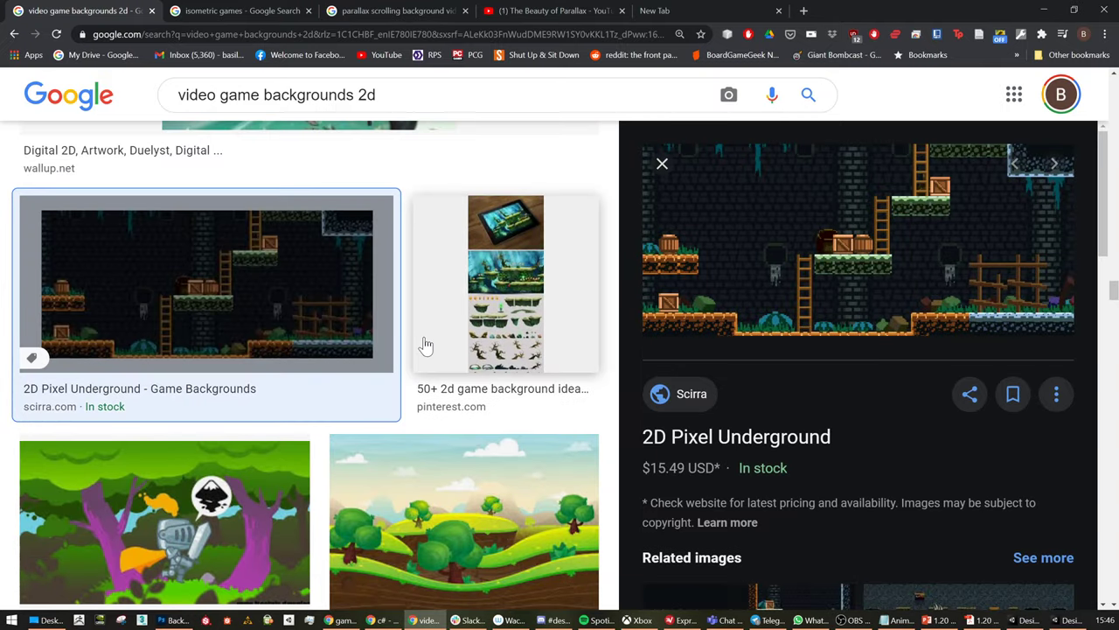
# Look through more "video game backgrounds 2d" image results and preview the Cartoon Forest 2D Backgrounds image from OpenGameArt
pyautogui.scroll(-5, 428, 348)
pyautogui.scroll(-4, 431, 344)
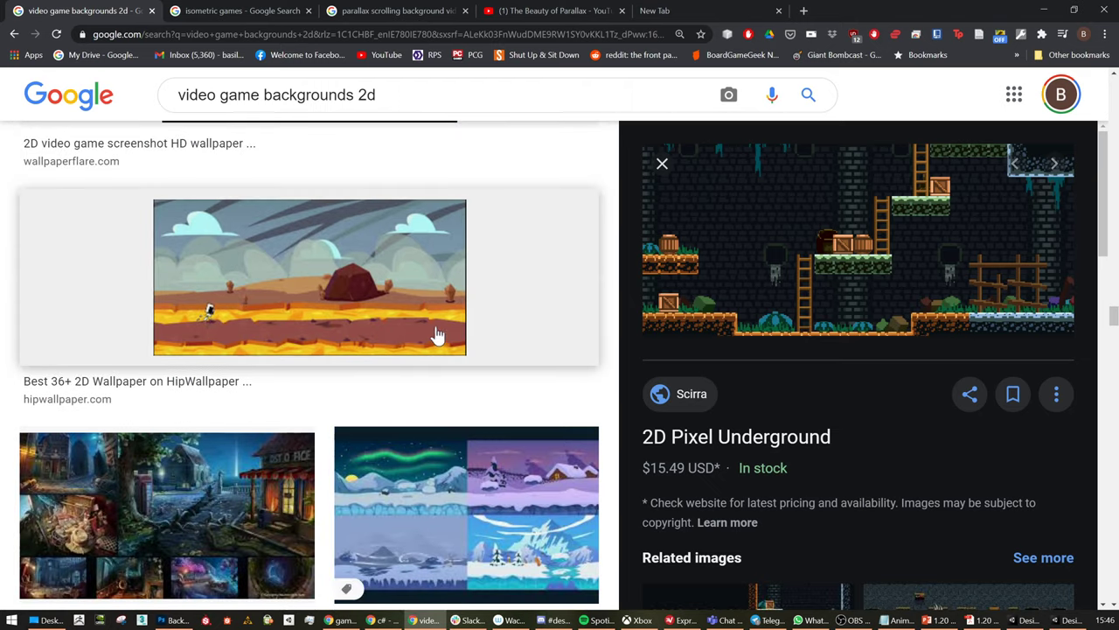
pyautogui.scroll(-3, 437, 328)
pyautogui.scroll(-2, 429, 326)
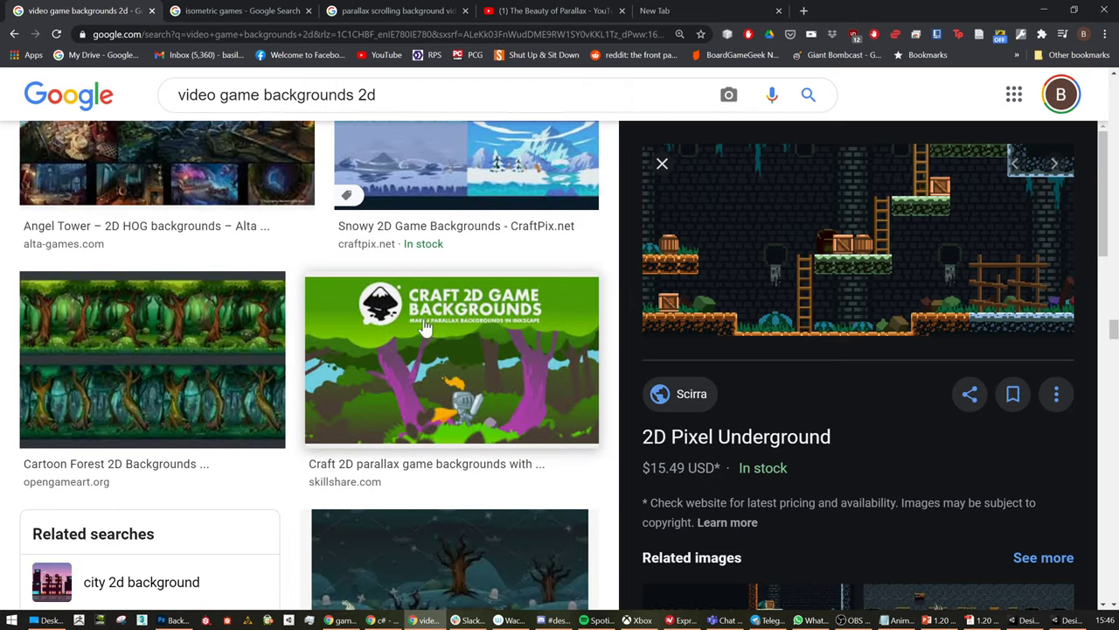
pyautogui.click(258, 378)
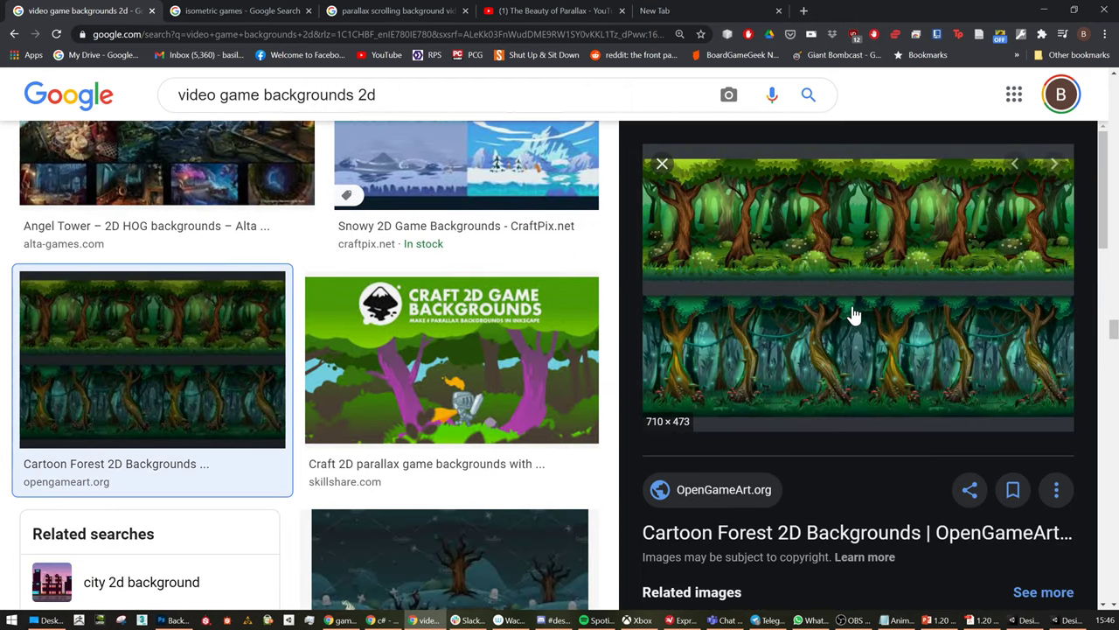
pyautogui.scroll(-5, 325, 411)
pyautogui.scroll(-5, 336, 408)
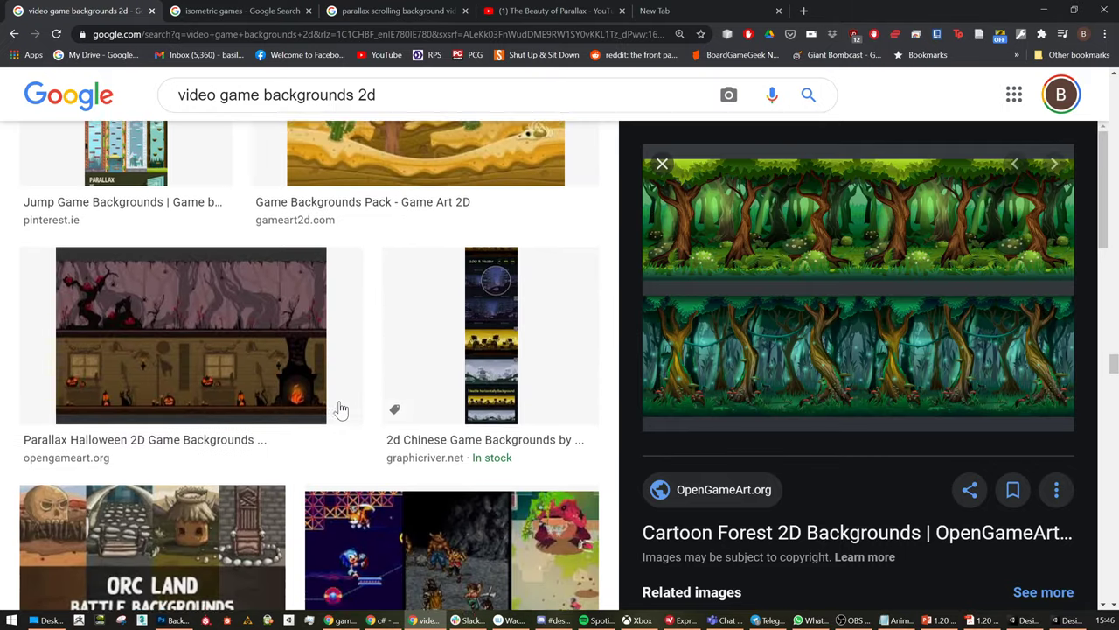
pyautogui.scroll(-5, 342, 408)
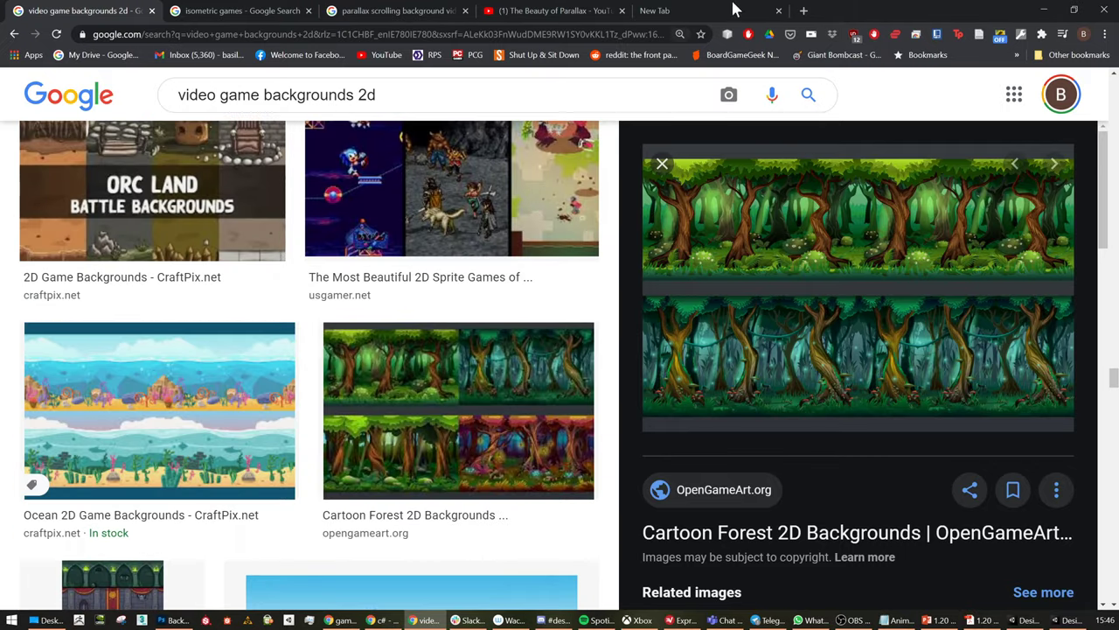
# Search Google Images for "fence 2d" in the empty New Tab page and look through the results
pyautogui.click(734, 9)
pyautogui.click(101, 33)
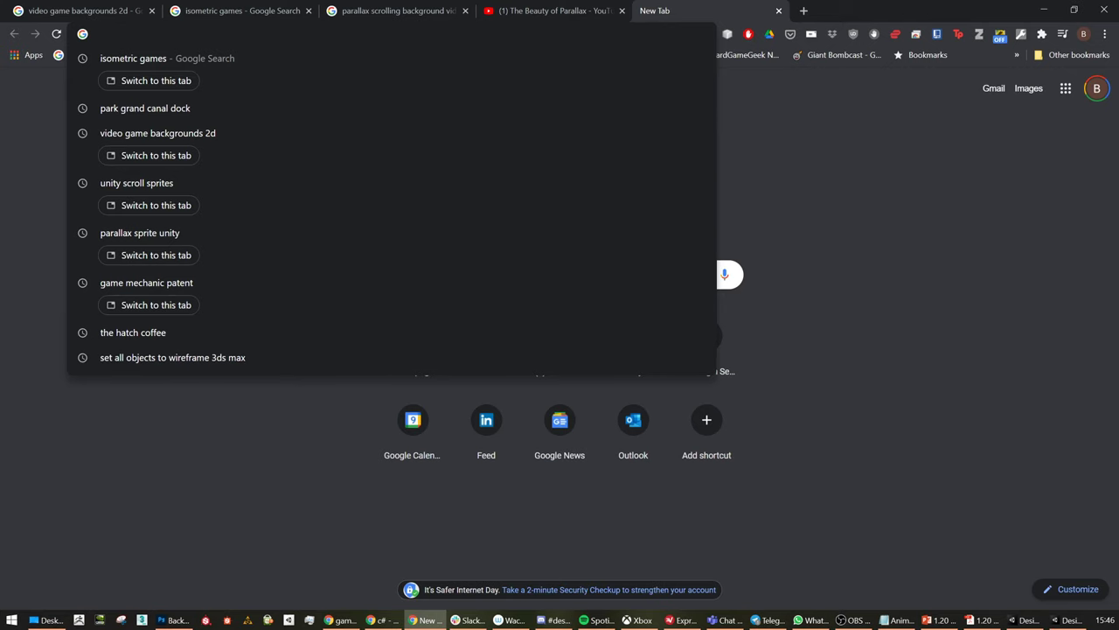
pyautogui.write('fence 2d')
pyautogui.press('Return')
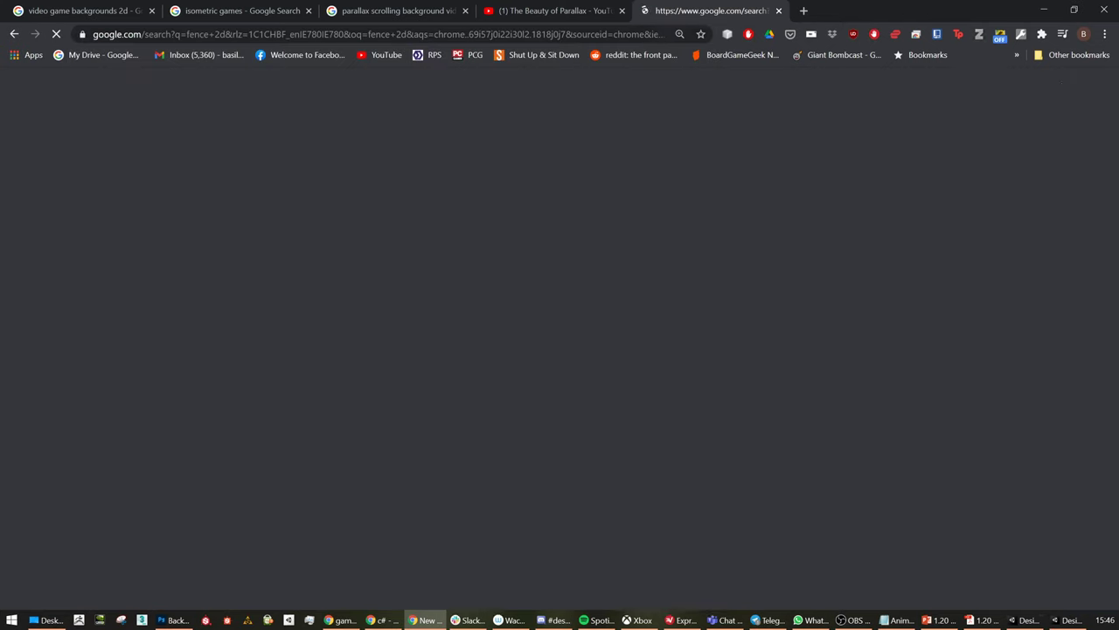
pyautogui.click(279, 170)
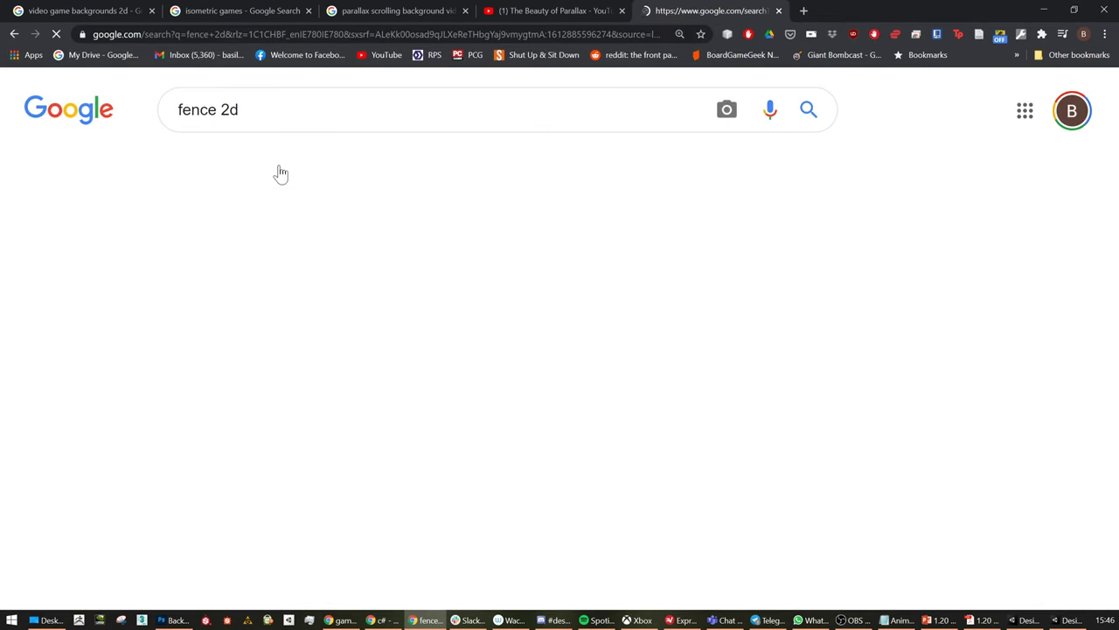
pyautogui.scroll(-5, 518, 352)
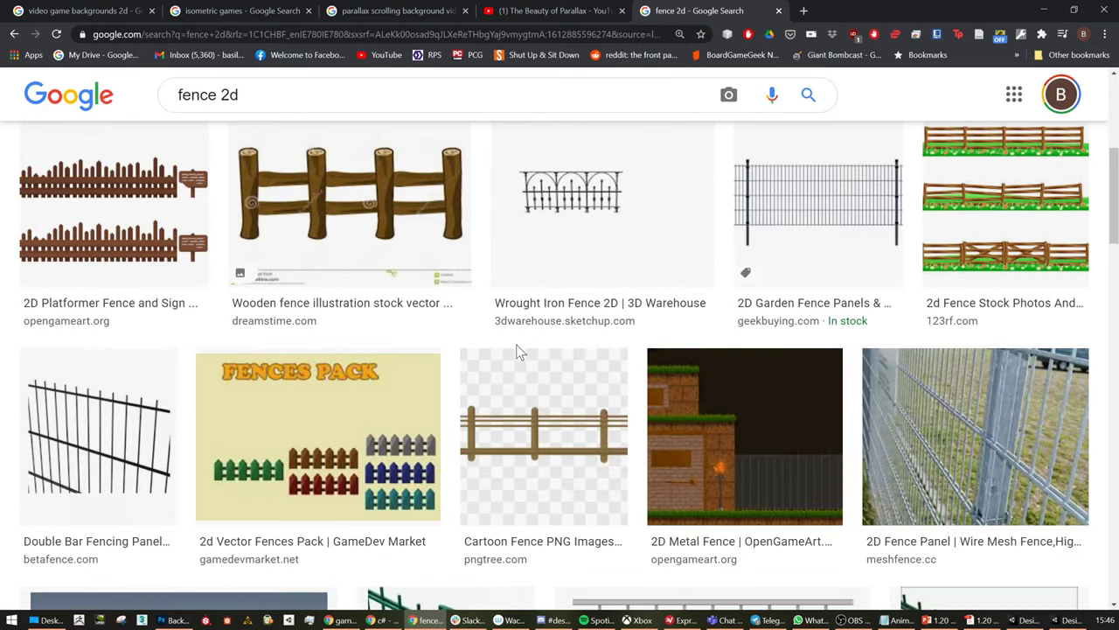
pyautogui.scroll(-5, 586, 341)
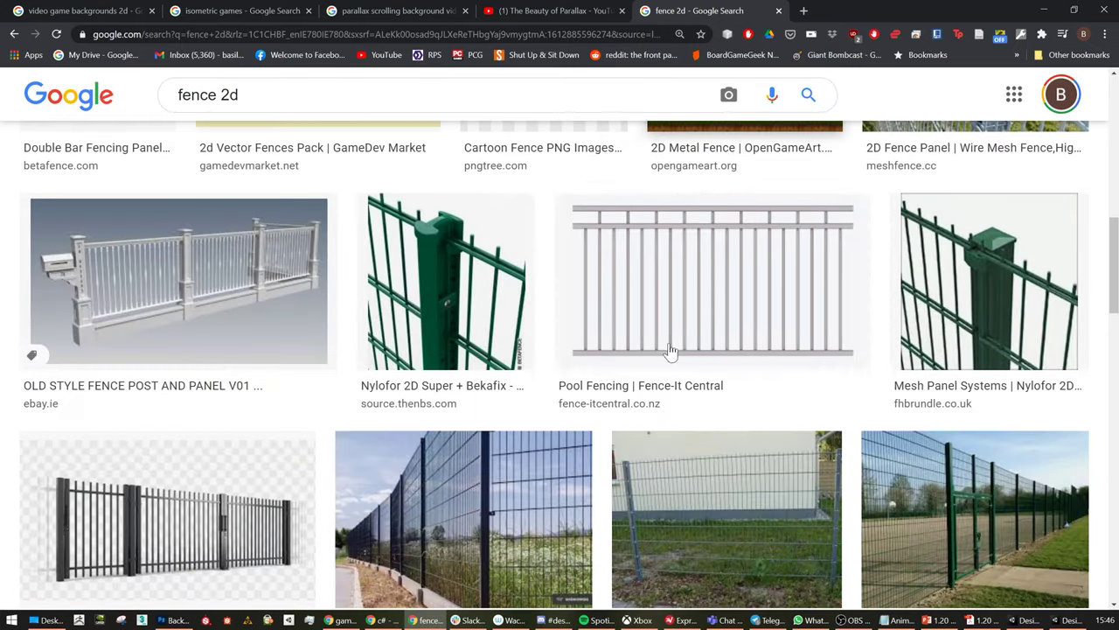
# Refine the image search to "fence 2d painting" and look over the first results
pyautogui.click(350, 94)
pyautogui.write('painting')
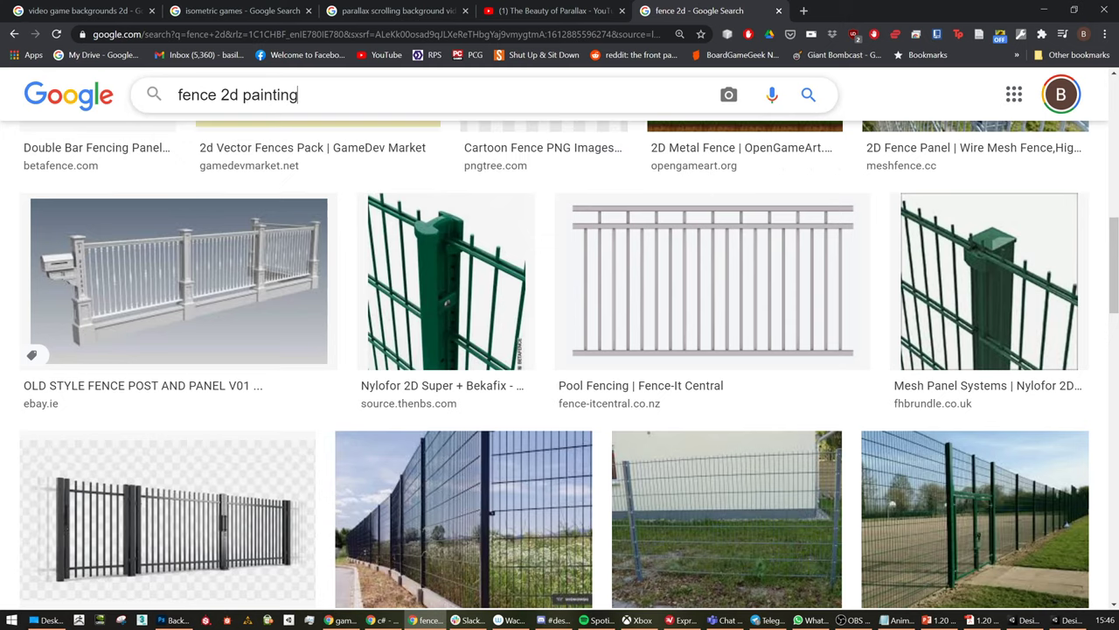
pyautogui.press('Return')
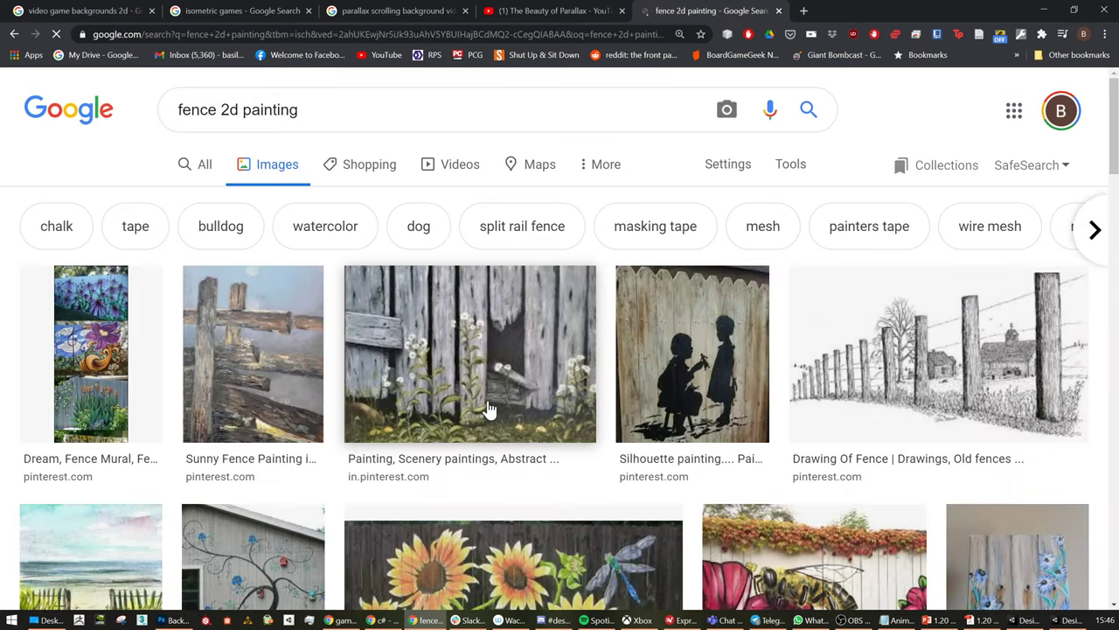
pyautogui.scroll(-2, 490, 411)
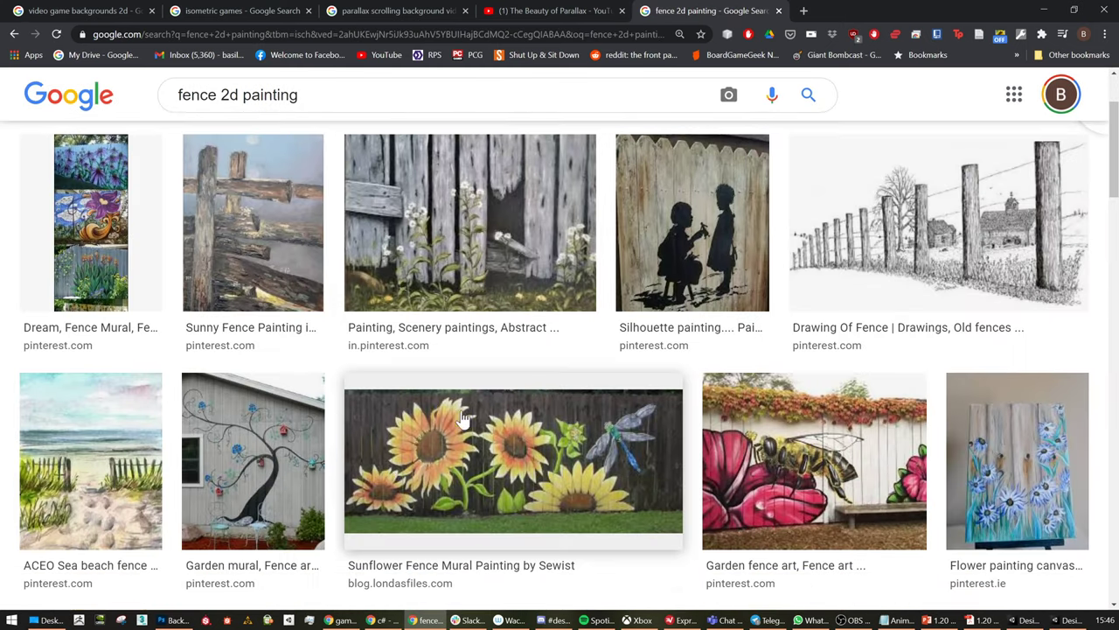
# Refine the image search to "fence 2d painting game" and preview the Fortified Fence Art image from the Project Spark Art Gallery
pyautogui.scroll(2, 437, 306)
pyautogui.click(343, 100)
pyautogui.write('g')
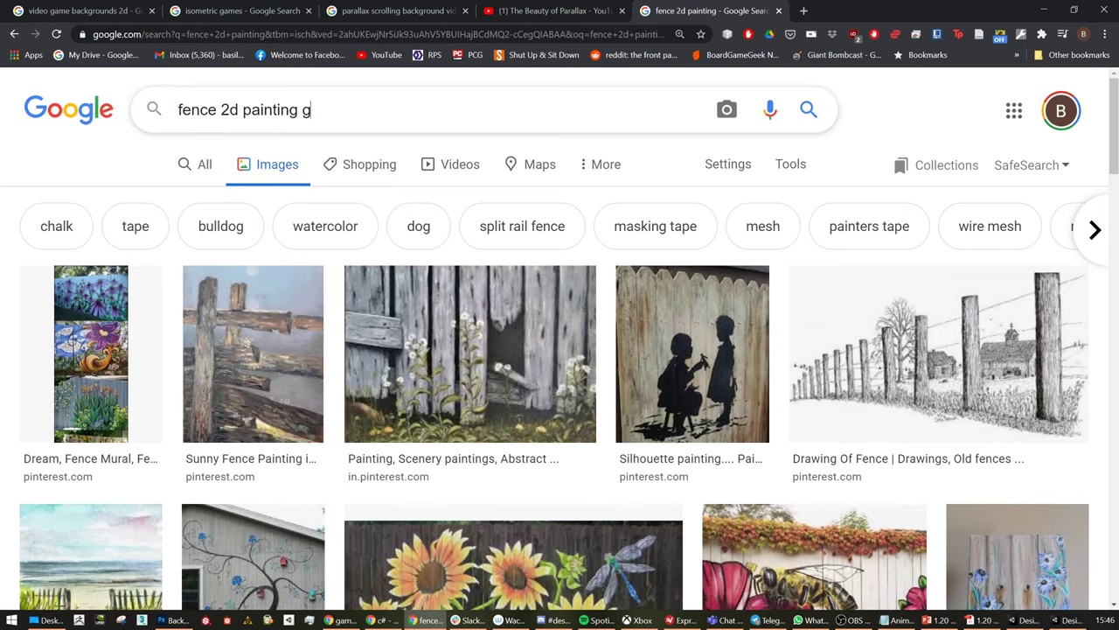
pyautogui.write('ame')
pyautogui.press('Return')
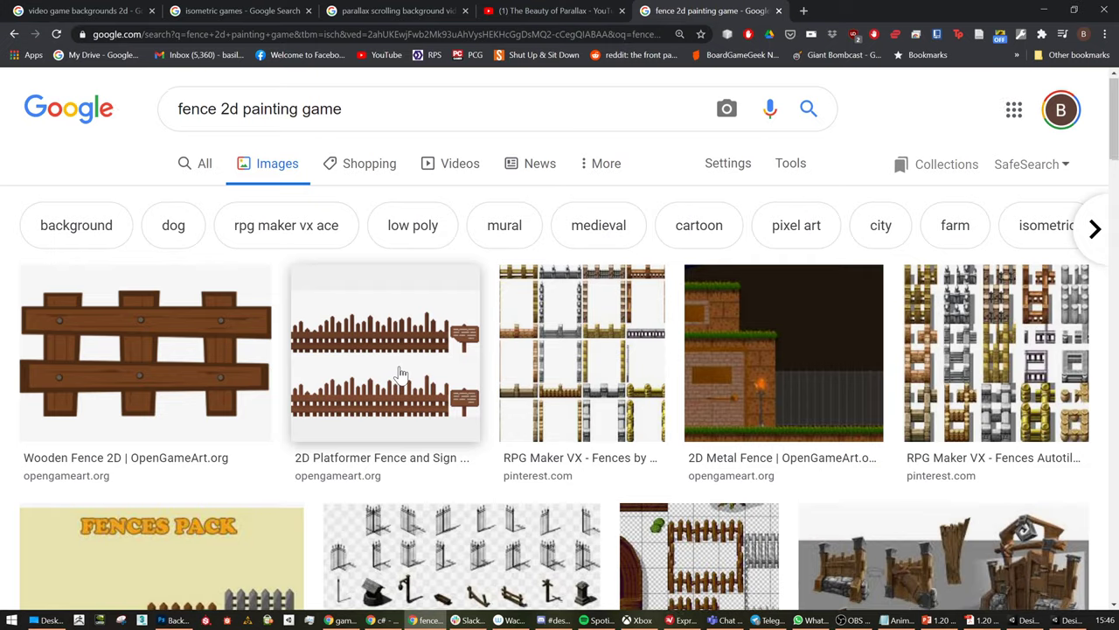
pyautogui.scroll(-2, 401, 373)
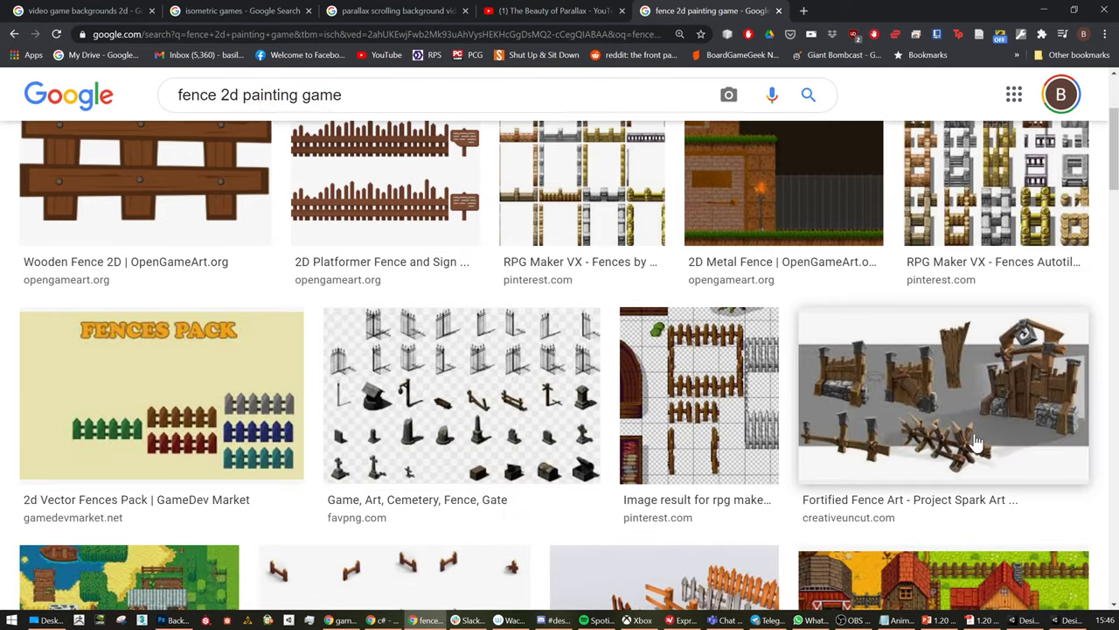
pyautogui.click(939, 412)
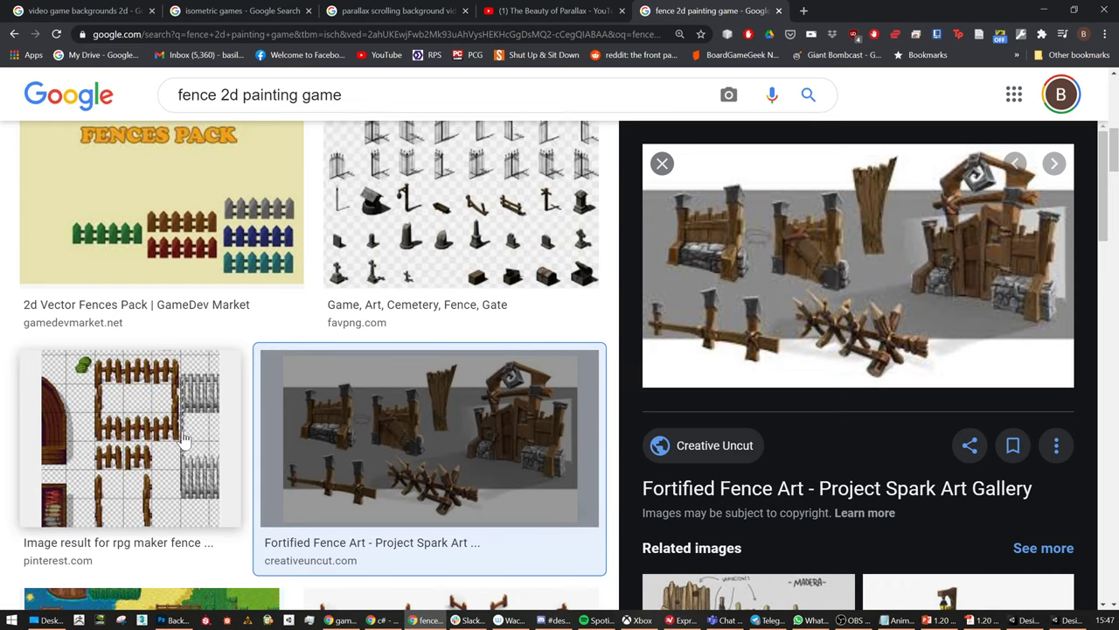
# Browse the remaining fence image results, and preview the related wooden fence and planks concept sheet labelled "MADERA"
pyautogui.scroll(-4, 247, 457)
pyautogui.scroll(-10, 247, 456)
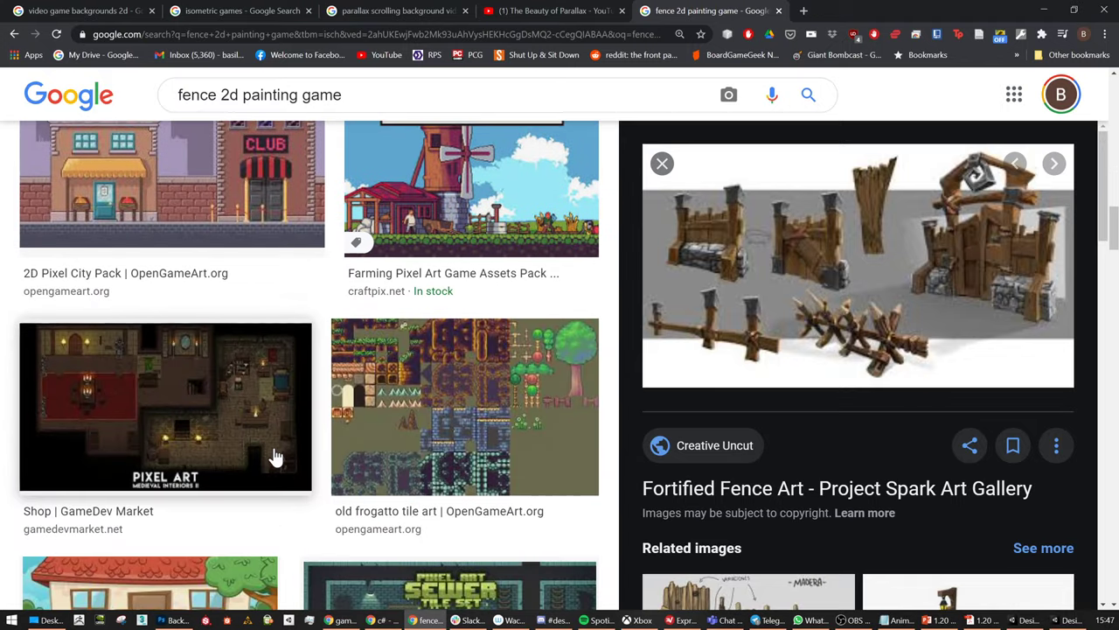
pyautogui.scroll(-1, 274, 457)
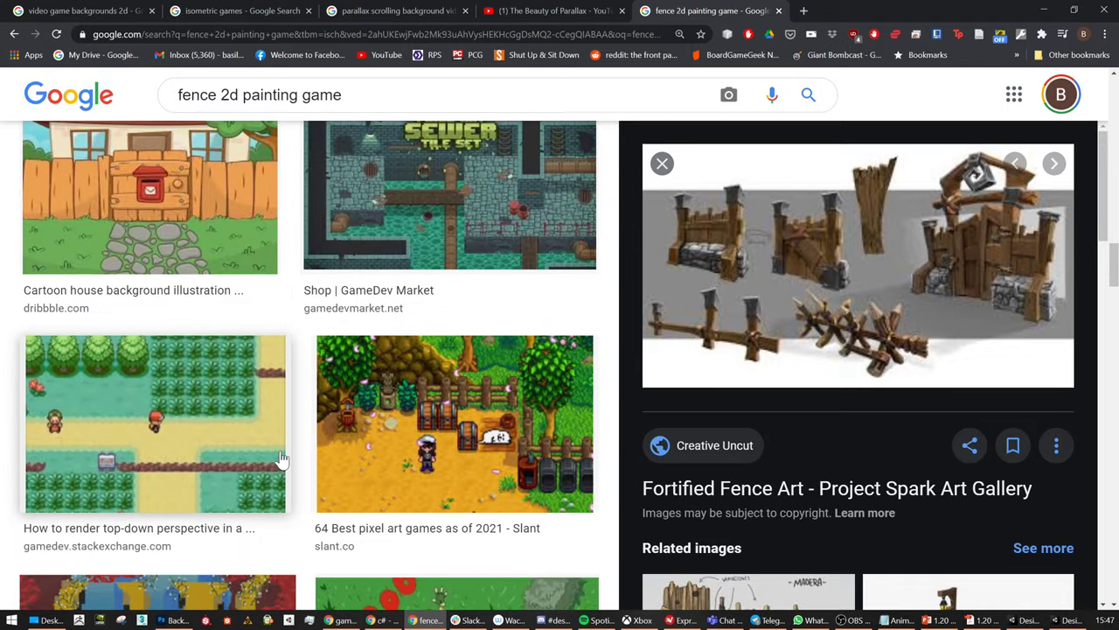
pyautogui.scroll(-4, 275, 456)
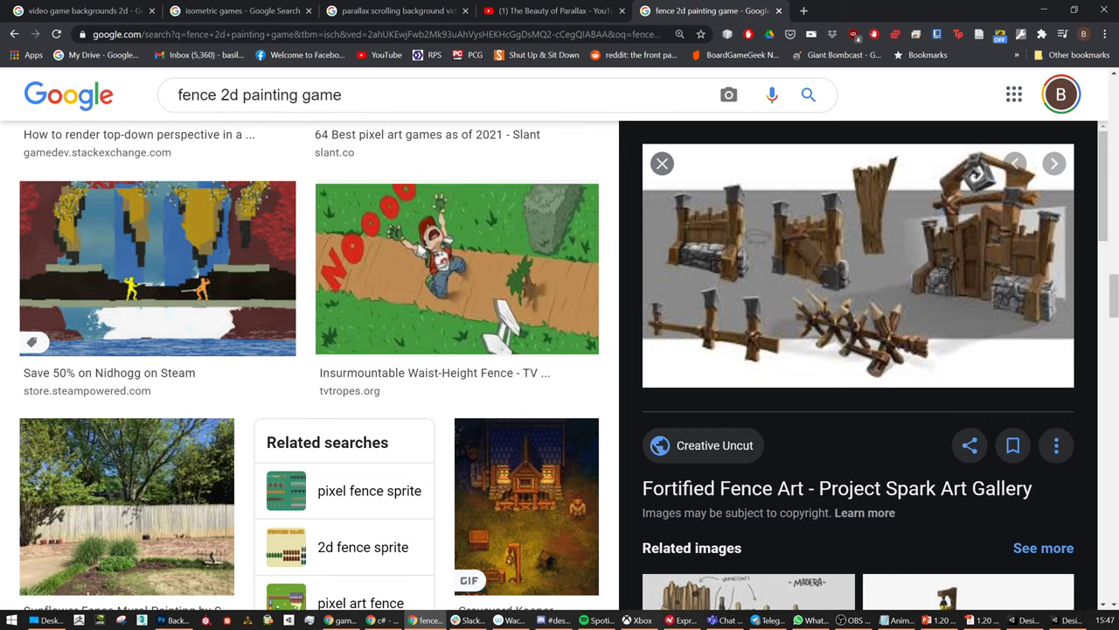
pyautogui.scroll(-3, 490, 464)
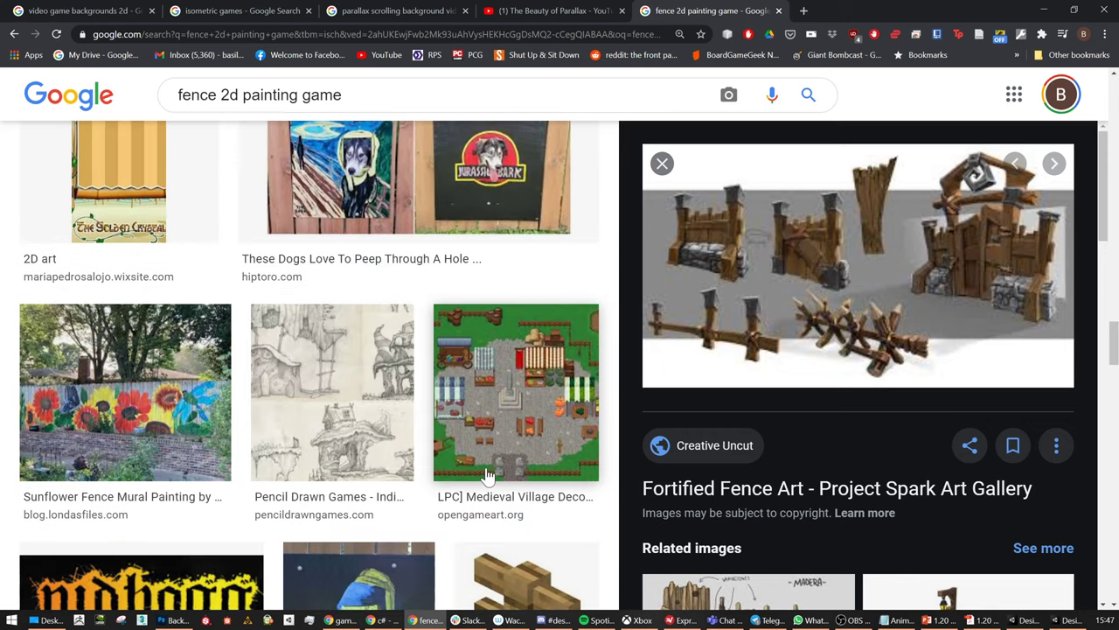
pyautogui.scroll(-5, 488, 474)
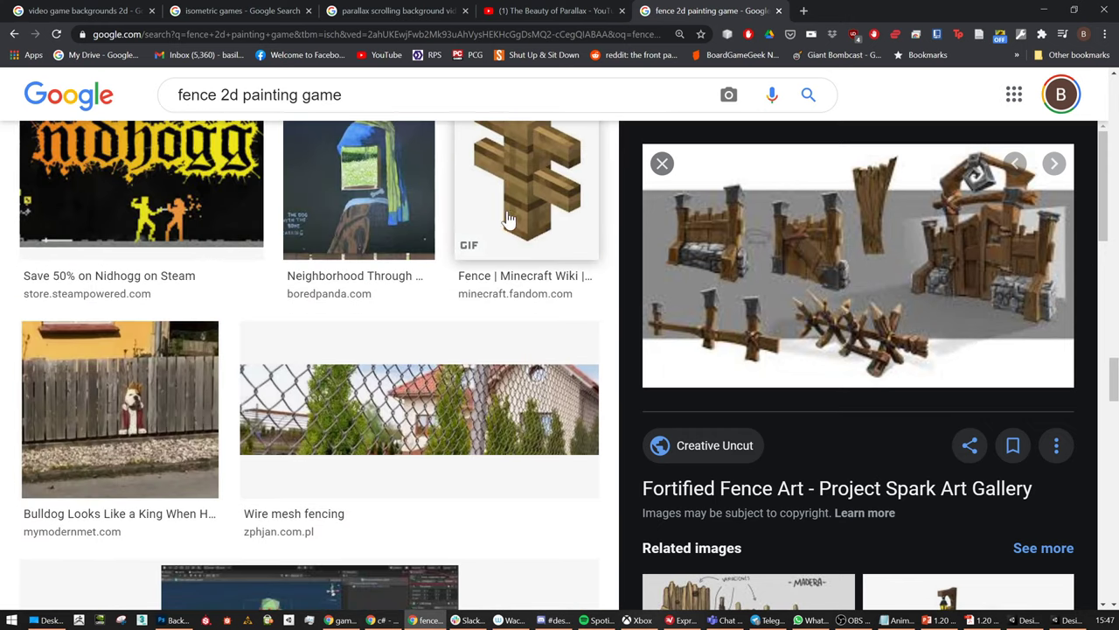
pyautogui.scroll(-3, 476, 454)
pyautogui.scroll(-4, 476, 450)
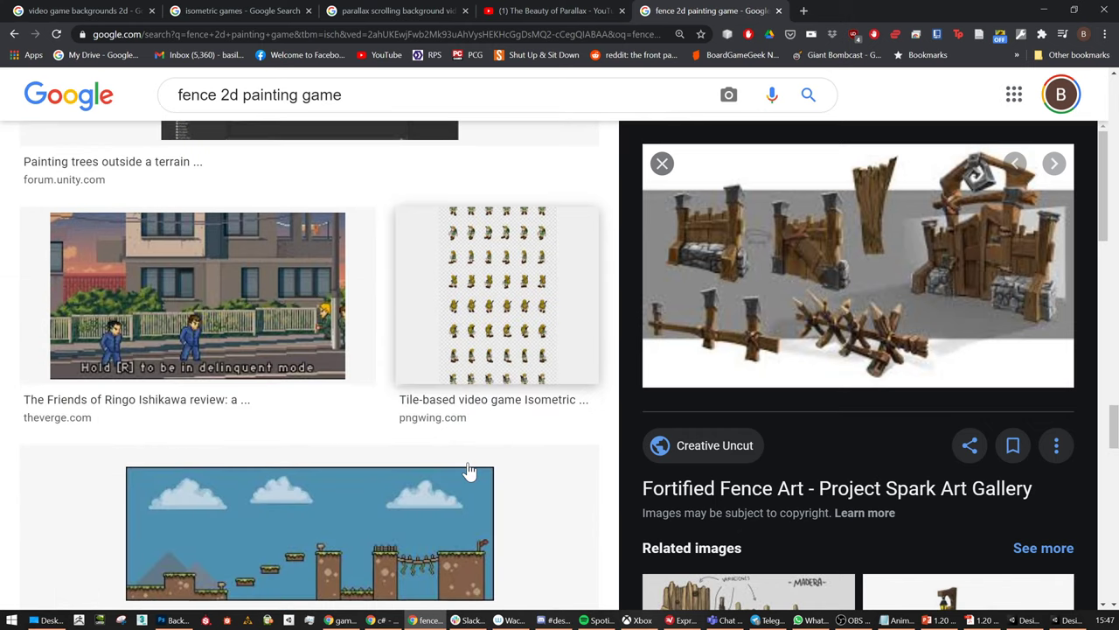
pyautogui.scroll(-5, 474, 464)
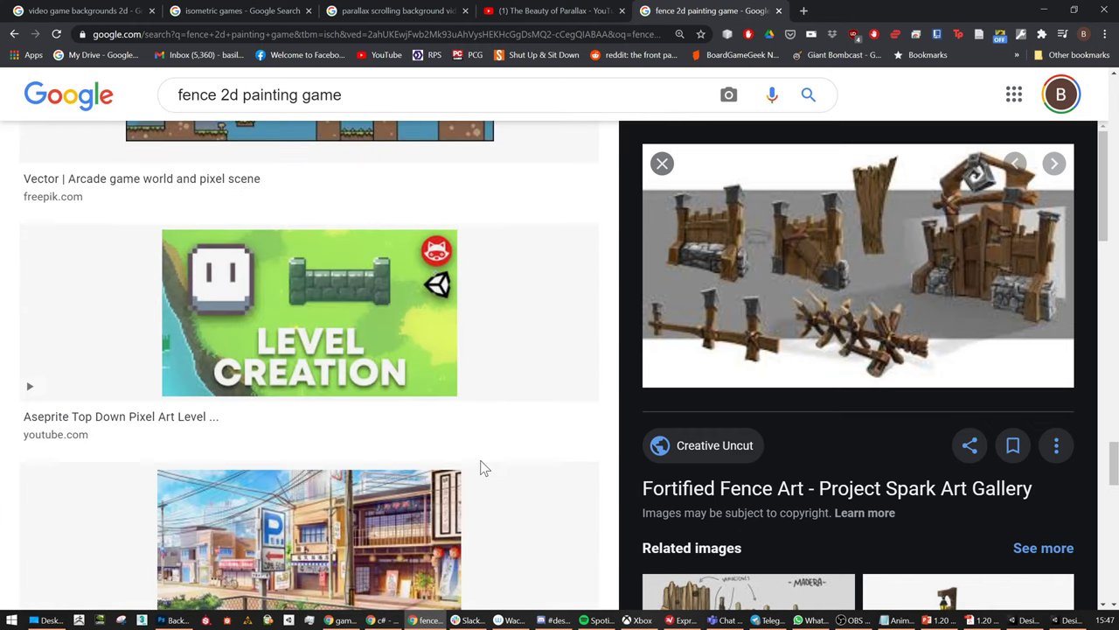
pyautogui.scroll(-5, 490, 486)
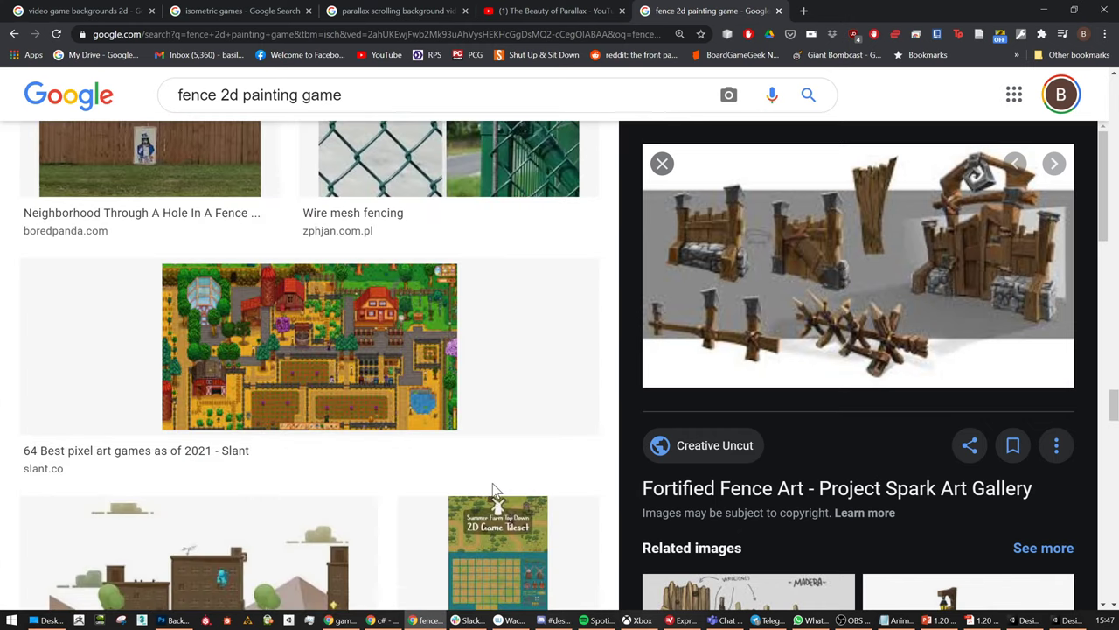
pyautogui.scroll(-4, 503, 481)
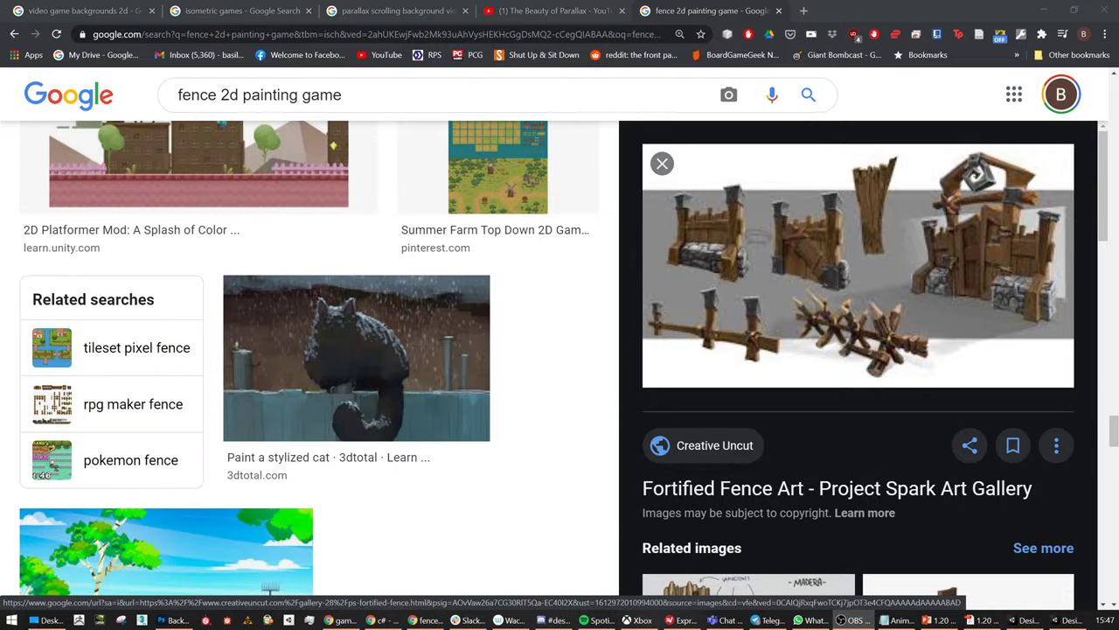
pyautogui.scroll(-4, 641, 337)
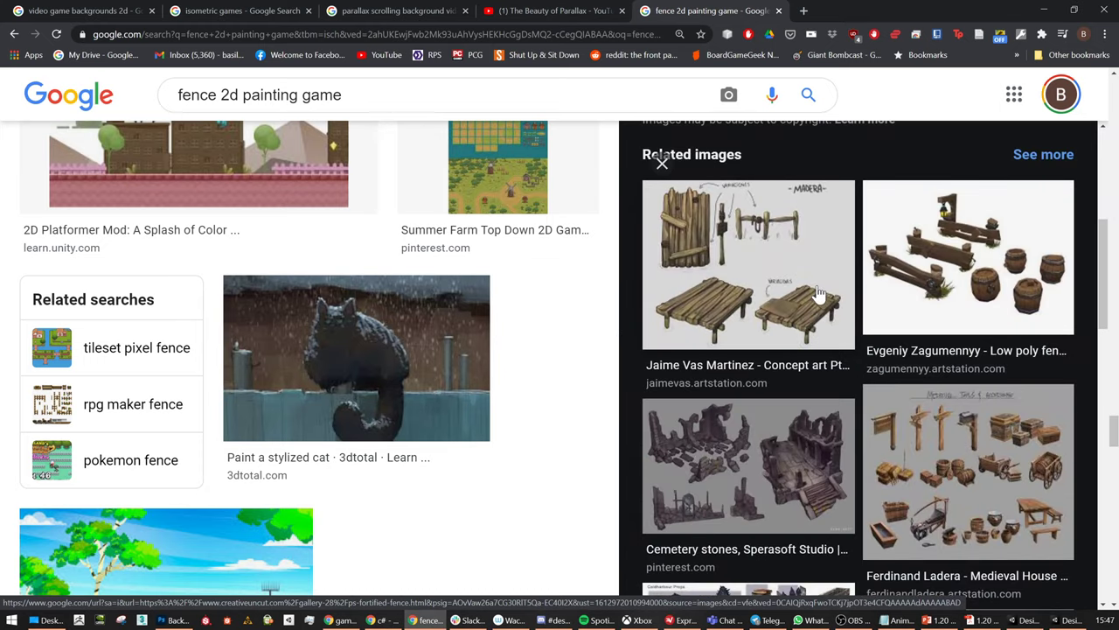
pyautogui.click(780, 273)
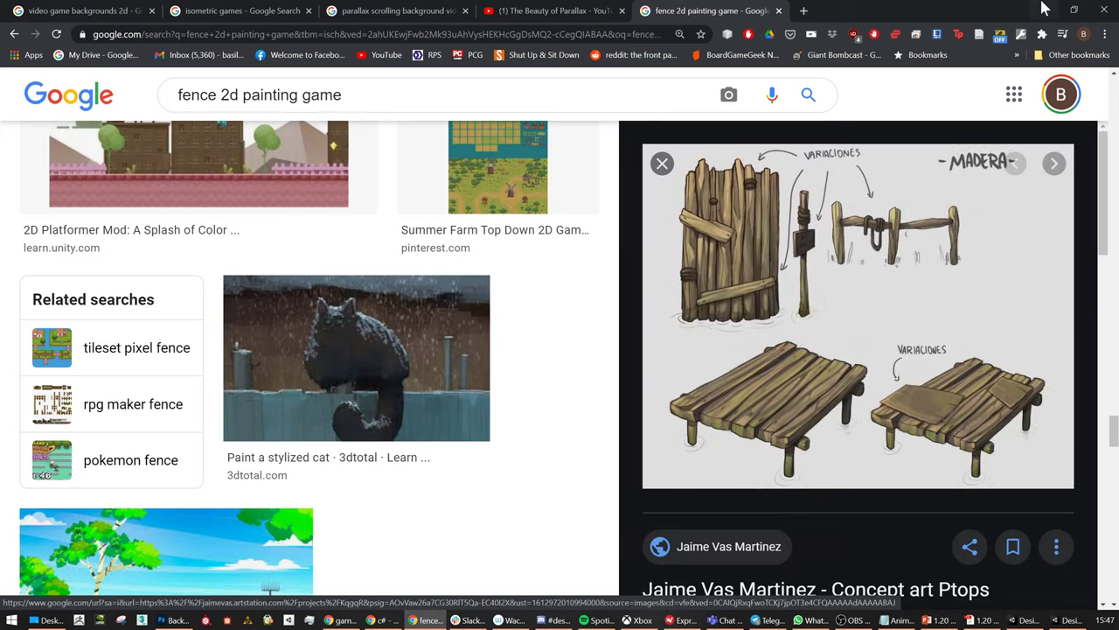
# Switch to Photoshop, paint a short black fence post on the Foreground1 layer rising from the grass, and move that layer below Layer 2 copy 3
pyautogui.click(1046, 12)
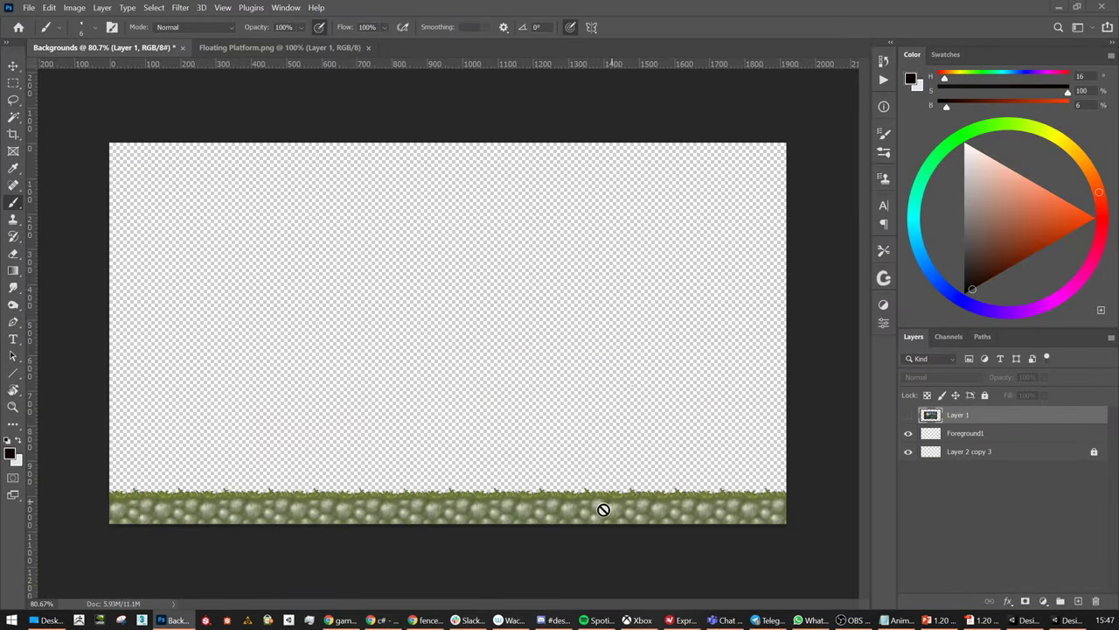
pyautogui.click(944, 434)
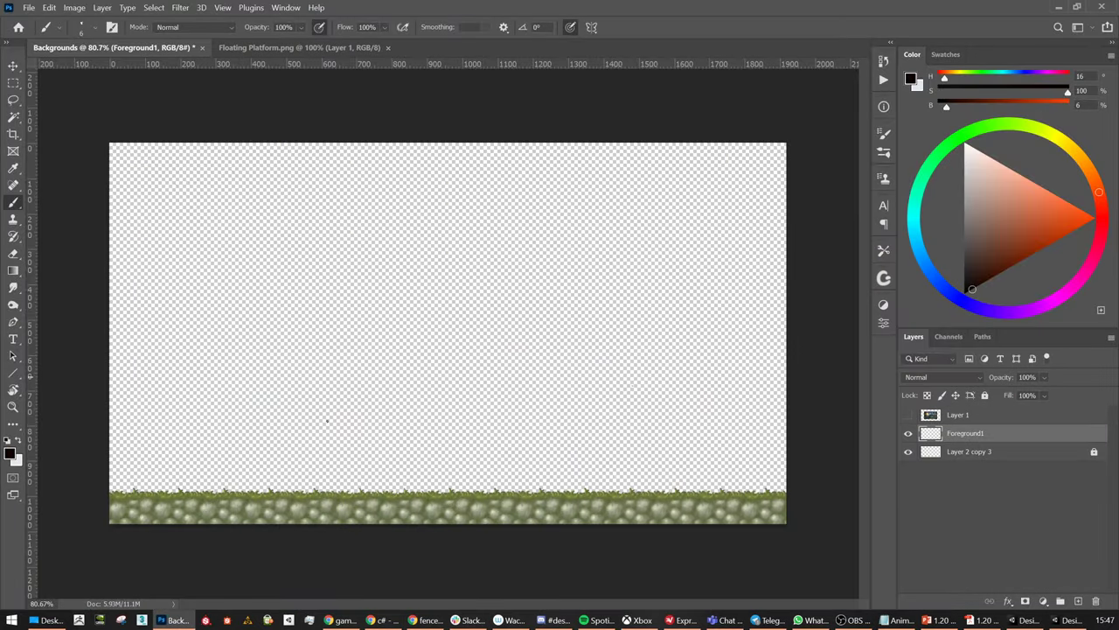
pyautogui.keyDown('alt'); pyautogui.scroll(3, 687, 498); pyautogui.keyUp('alt')
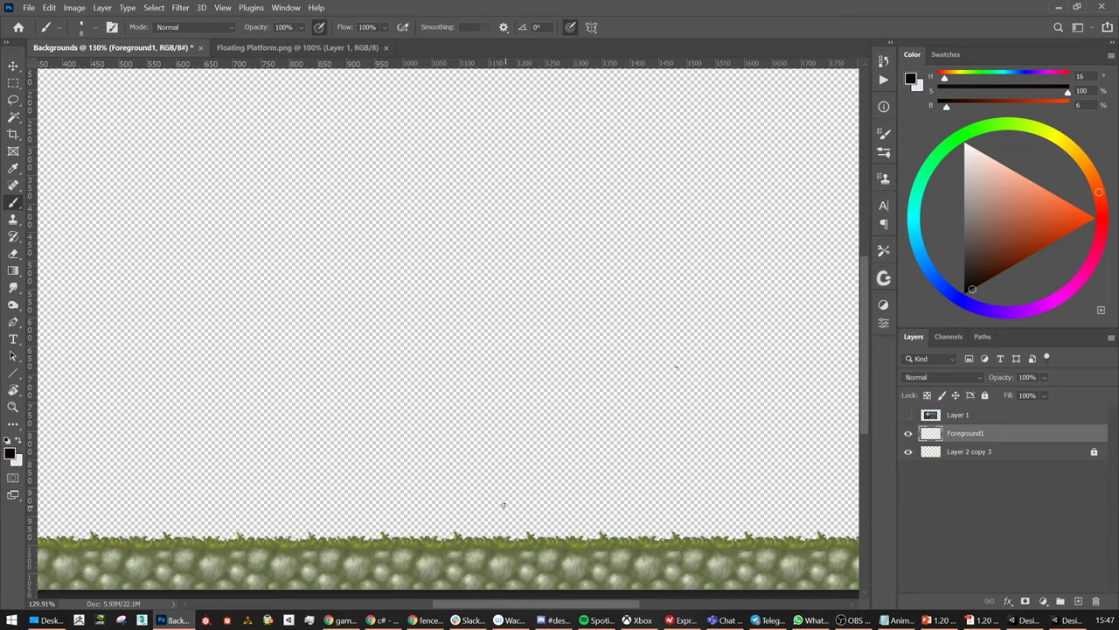
pyautogui.moveTo(506, 515)
pyautogui.mouseDown()
pyautogui.moveTo(499, 500)
pyautogui.moveTo(507, 549)
pyautogui.mouseUp()
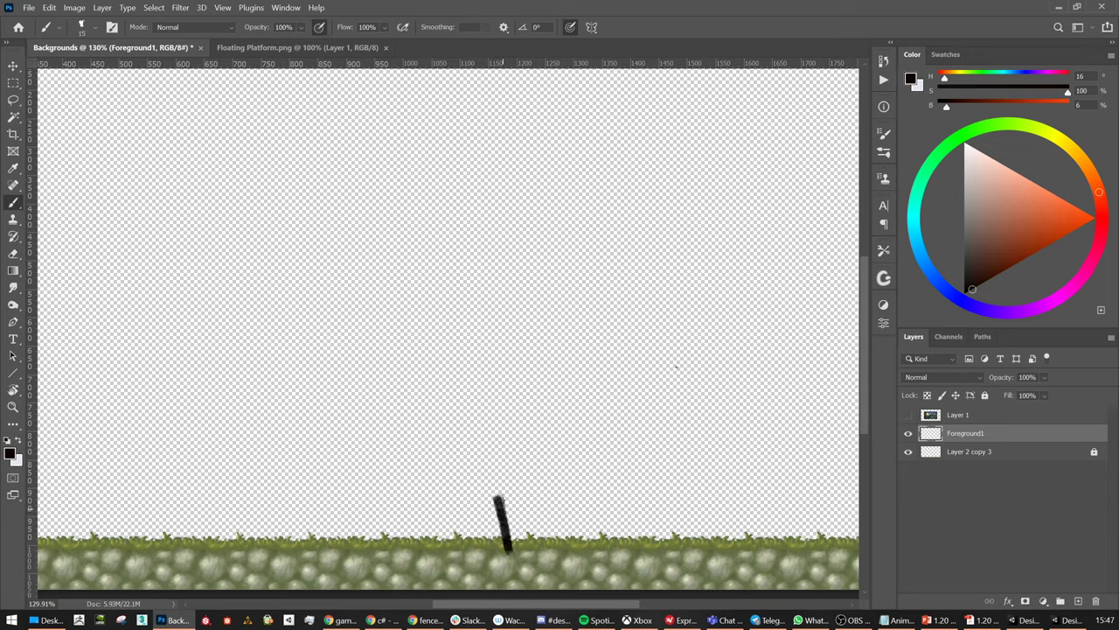
pyautogui.moveTo(500, 496)
pyautogui.mouseDown()
pyautogui.moveTo(505, 524)
pyautogui.moveTo(502, 503)
pyautogui.mouseUp()
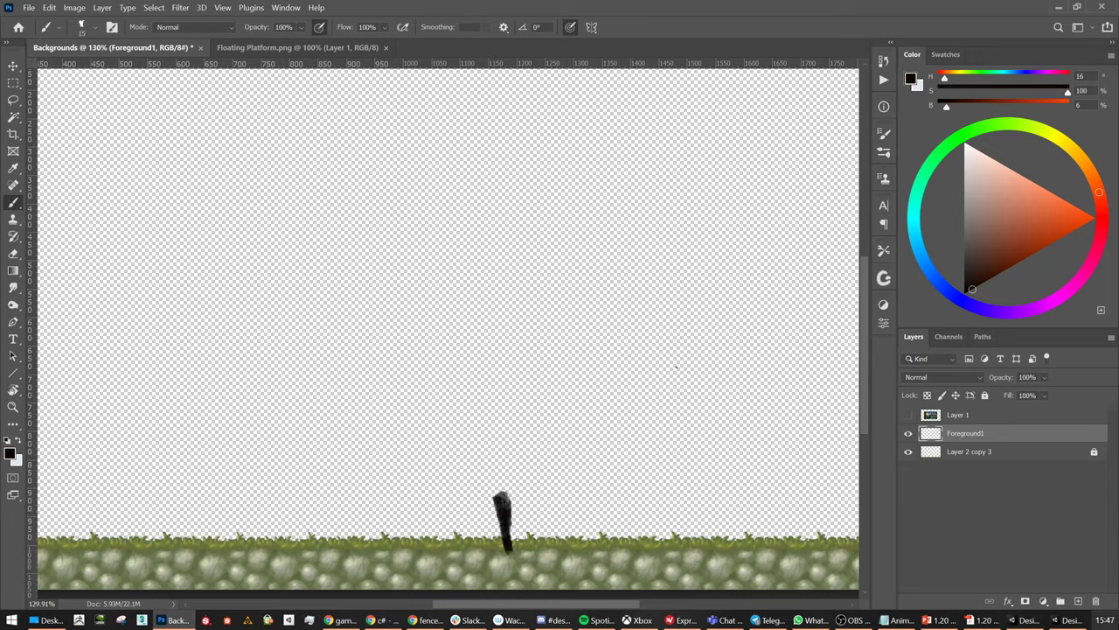
pyautogui.moveTo(961, 437); pyautogui.dragTo(974, 459)
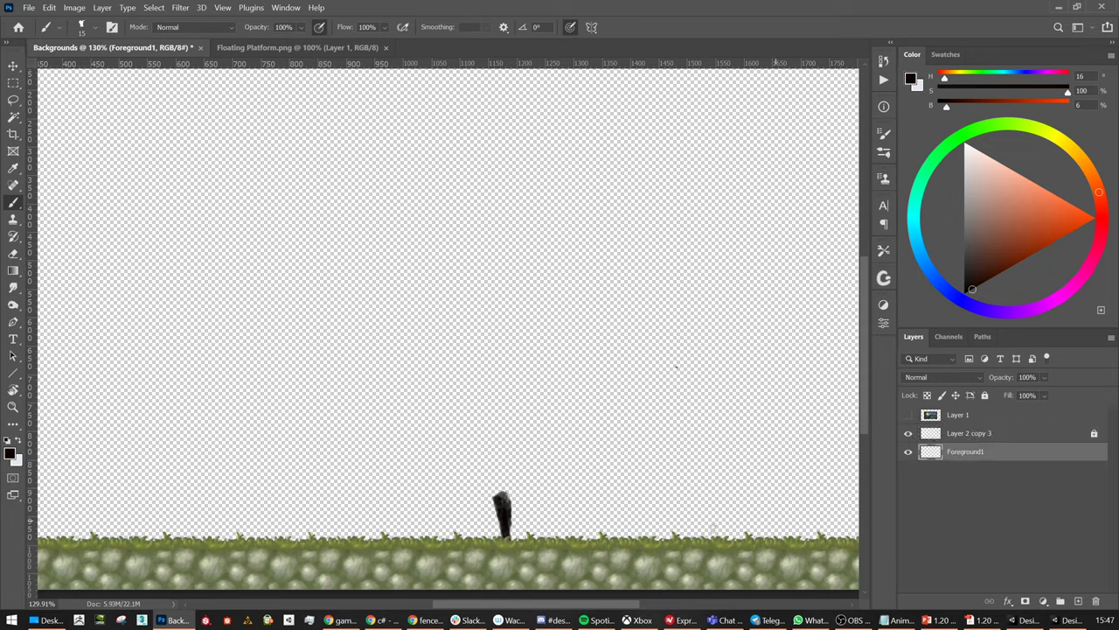
pyautogui.moveTo(501, 516); pyautogui.dragTo(493, 488)
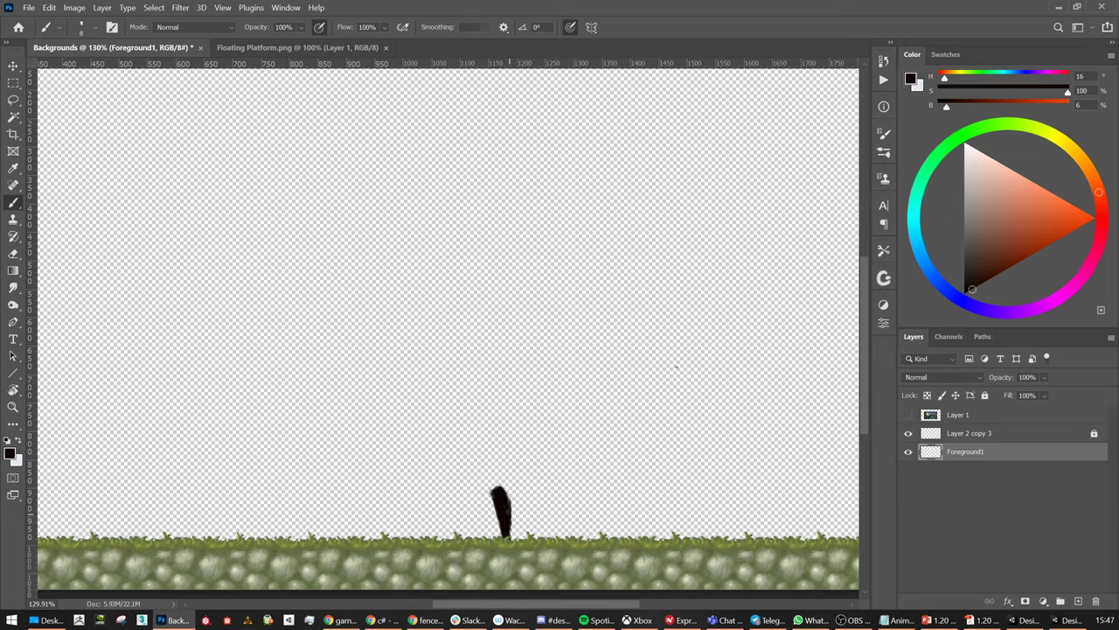
# Paint a second black fence post to the right of the first on Foreground1 and join the two with a slanted rail
pyautogui.moveTo(532, 505)
pyautogui.mouseDown()
pyautogui.moveTo(549, 492)
pyautogui.moveTo(514, 505)
pyautogui.moveTo(565, 492)
pyautogui.moveTo(562, 537)
pyautogui.moveTo(563, 478)
pyautogui.mouseUp()
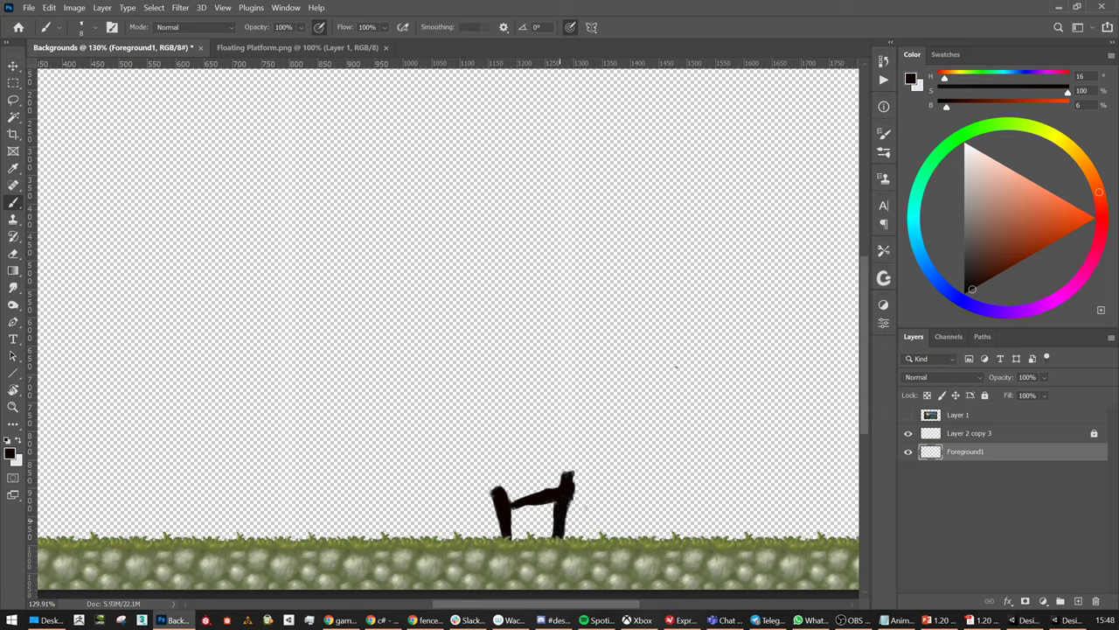
# Duplicate the fence section to its right, rotate the copy about 13.6° clockwise and place it on the grass with a small gap
pyautogui.press('v')
pyautogui.keyDown('alt'); pyautogui.scroll(-2, 571, 524); pyautogui.keyUp('alt')
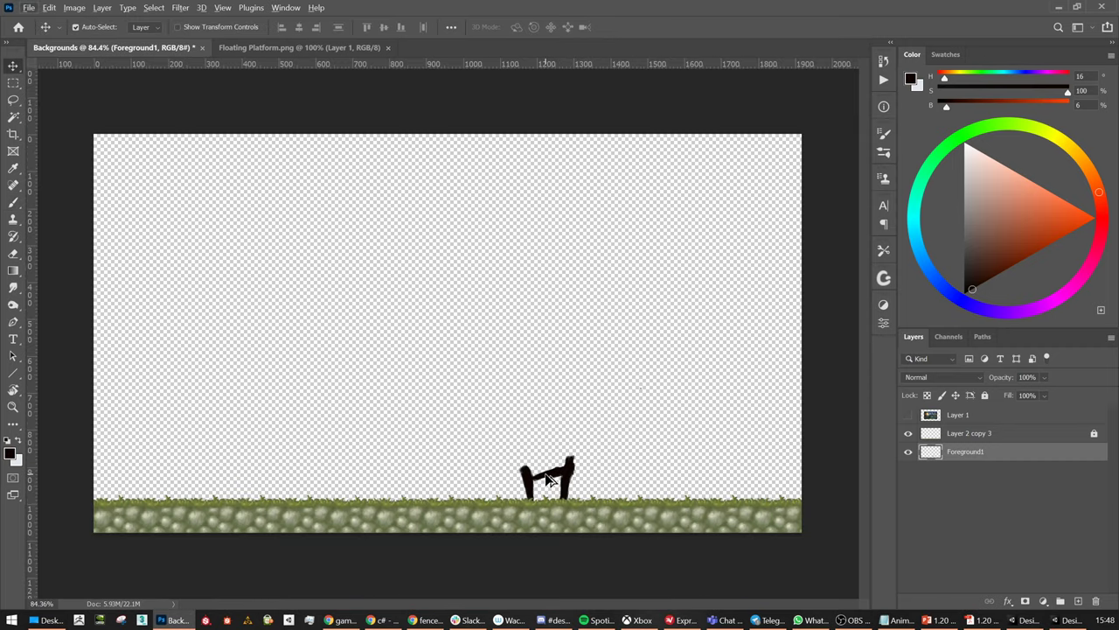
pyautogui.moveTo(564, 485); pyautogui.dragTo(643, 456)
pyautogui.press('ctrl')
pyautogui.hotkey('ctrl', 't')
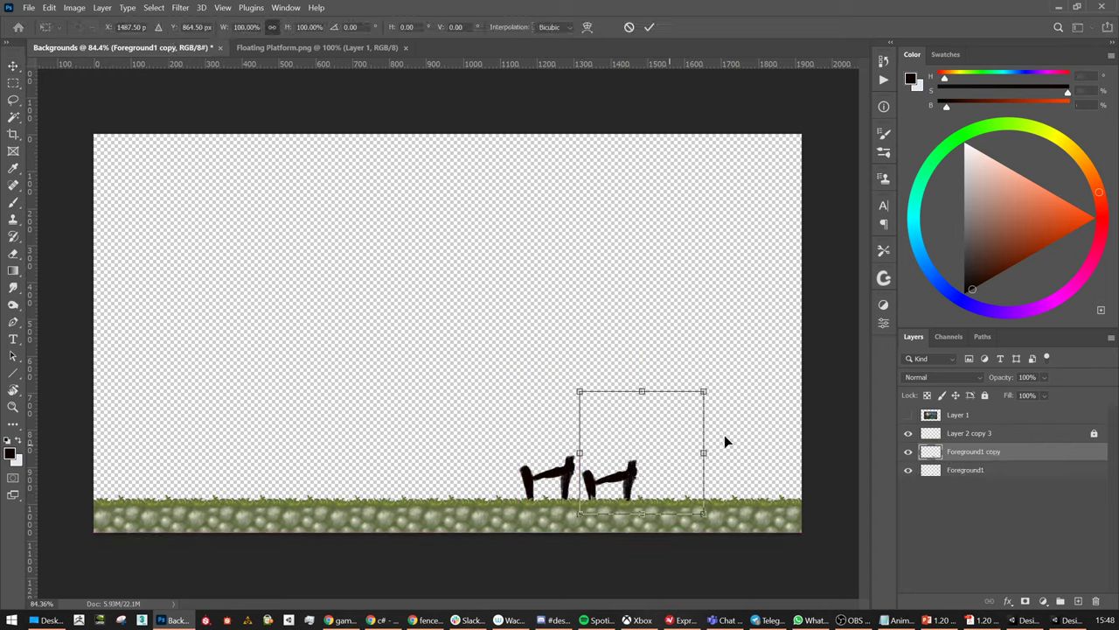
pyautogui.moveTo(739, 434); pyautogui.dragTo(744, 453)
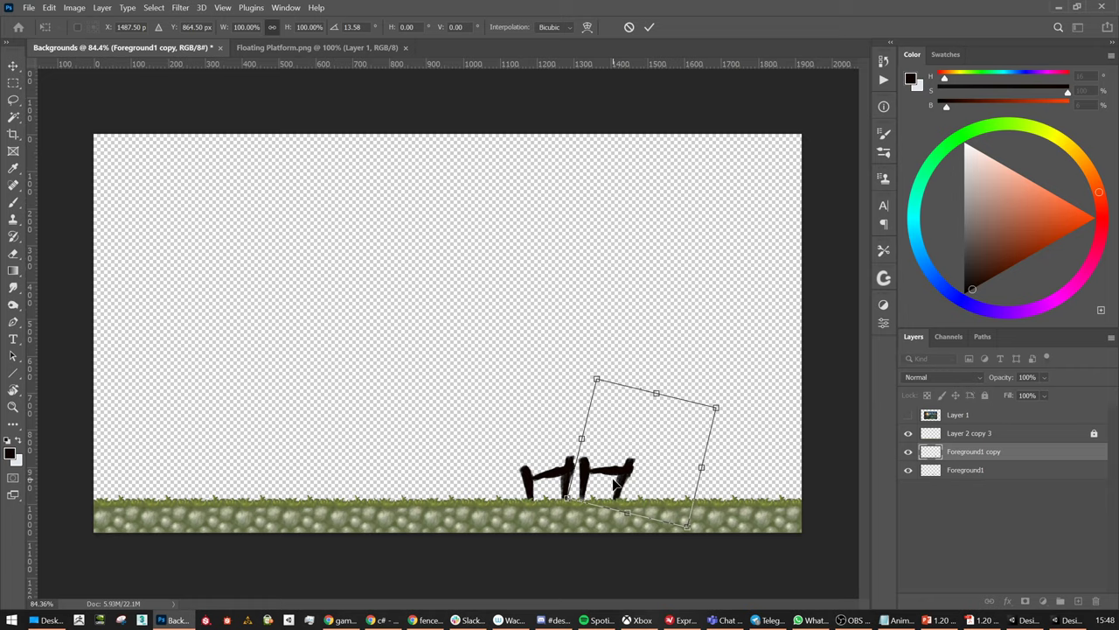
pyautogui.press('Return')
pyautogui.moveTo(626, 481); pyautogui.dragTo(626, 483)
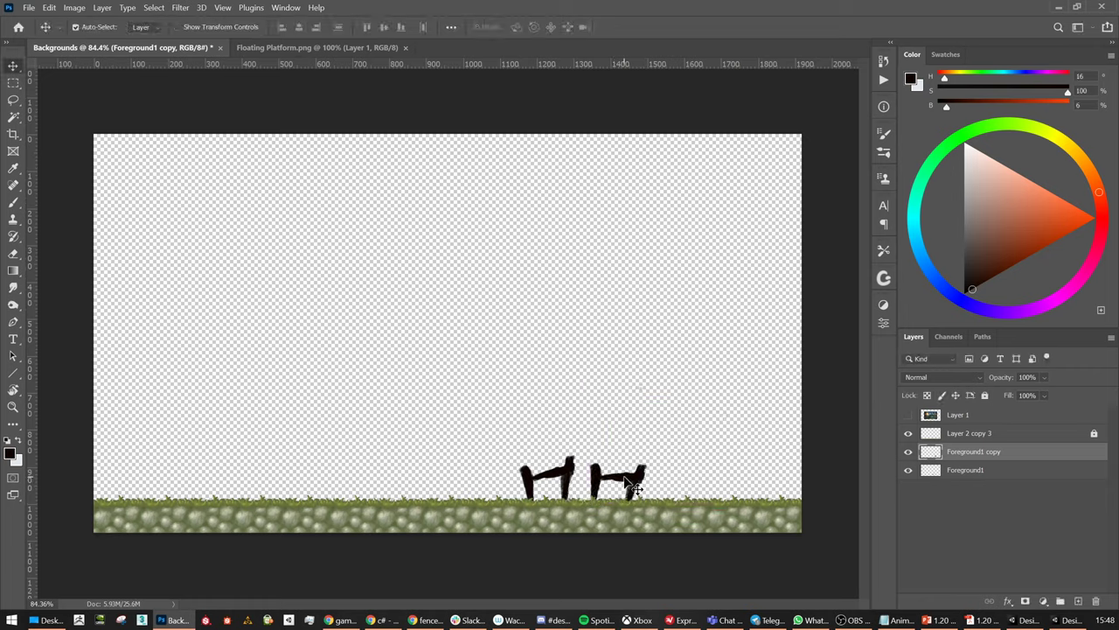
# Skew the duplicated fence section vertically so its rail slopes down to the right and its right post sinks toward the grass
pyautogui.hotkey('ctrl', 't')
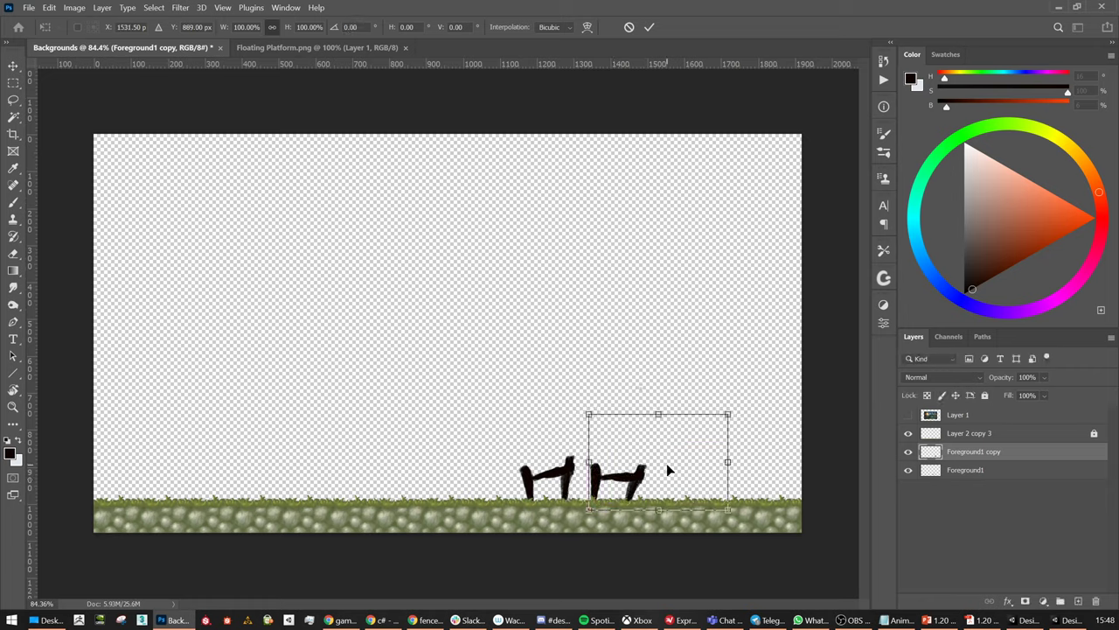
pyautogui.rightClick(670, 466)
pyautogui.click(691, 277)
pyautogui.click(649, 477)
pyautogui.rightClick(673, 446)
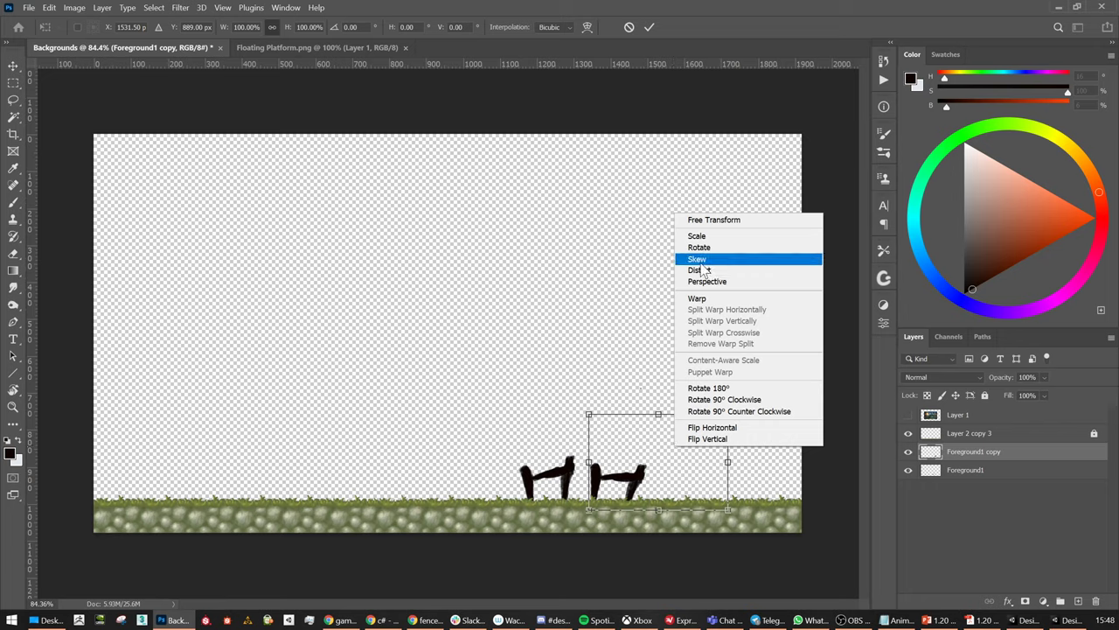
pyautogui.click(701, 261)
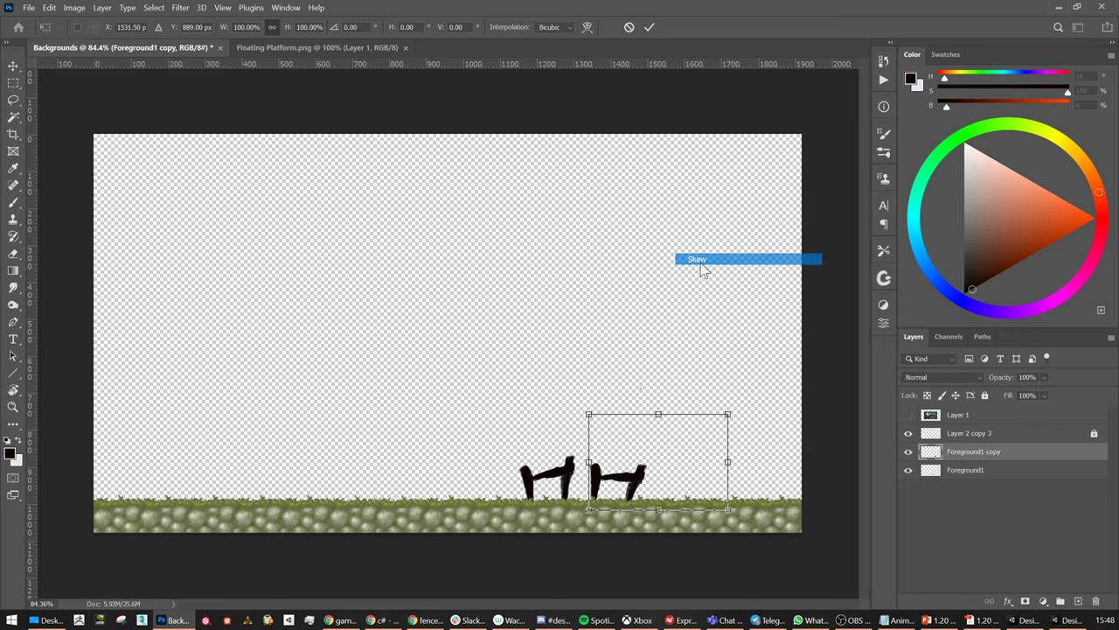
pyautogui.moveTo(728, 464); pyautogui.dragTo(728, 497)
pyautogui.press('Return')
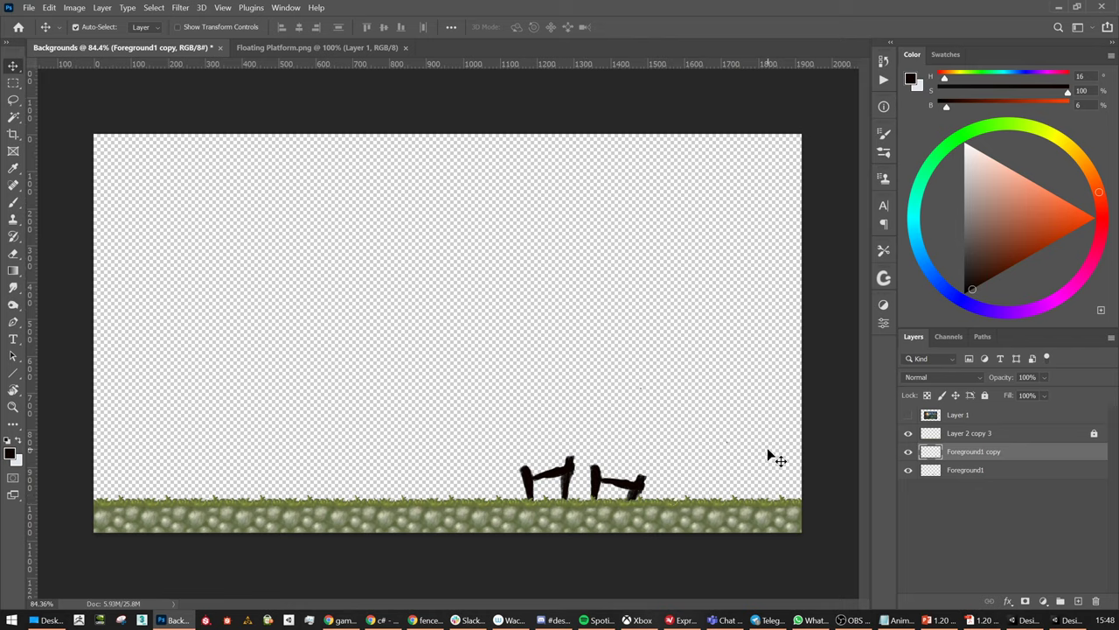
# Remove the Foreground1 copy layer and set the foreground colour to a dark brown (H 35, S 92, B 40)
pyautogui.hotkey('ctrl', 'e')
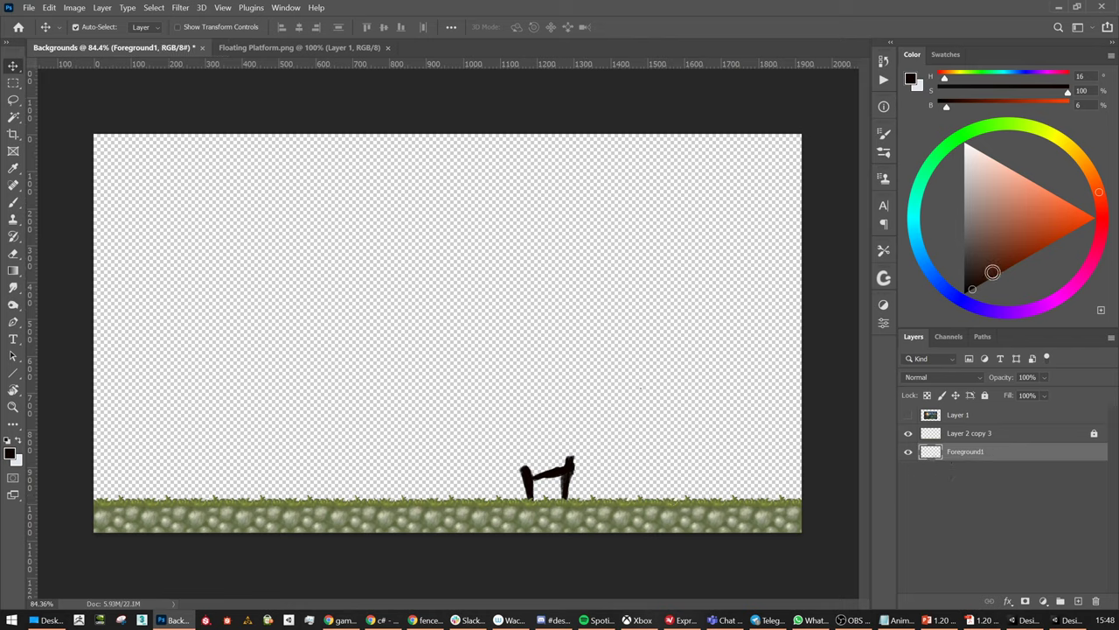
pyautogui.moveTo(1096, 196); pyautogui.dragTo(1085, 164)
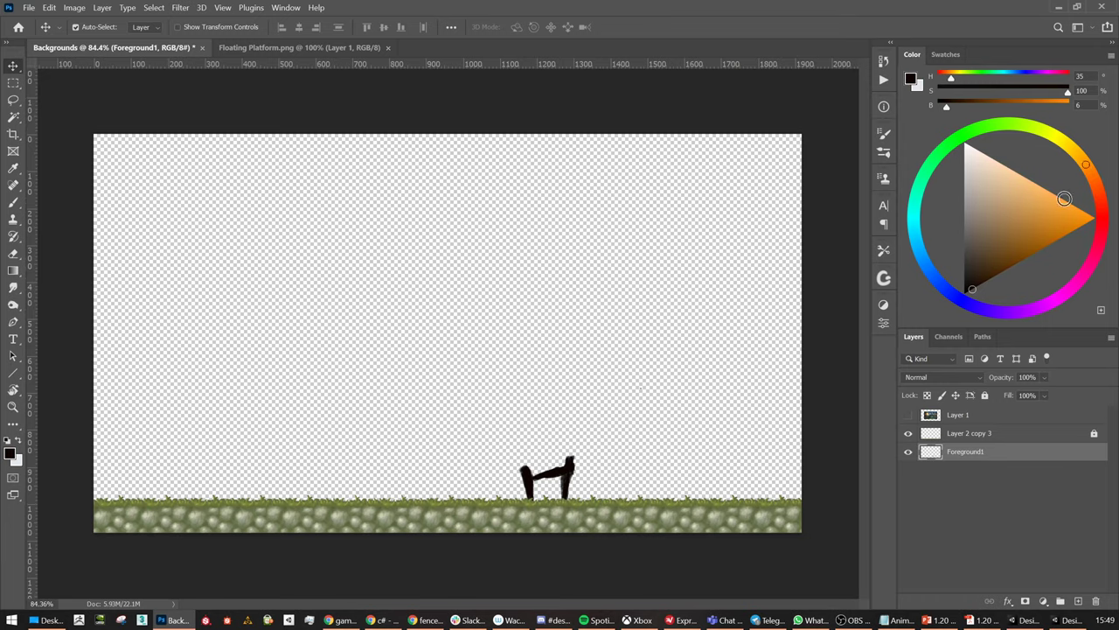
pyautogui.moveTo(991, 272); pyautogui.dragTo(1011, 261)
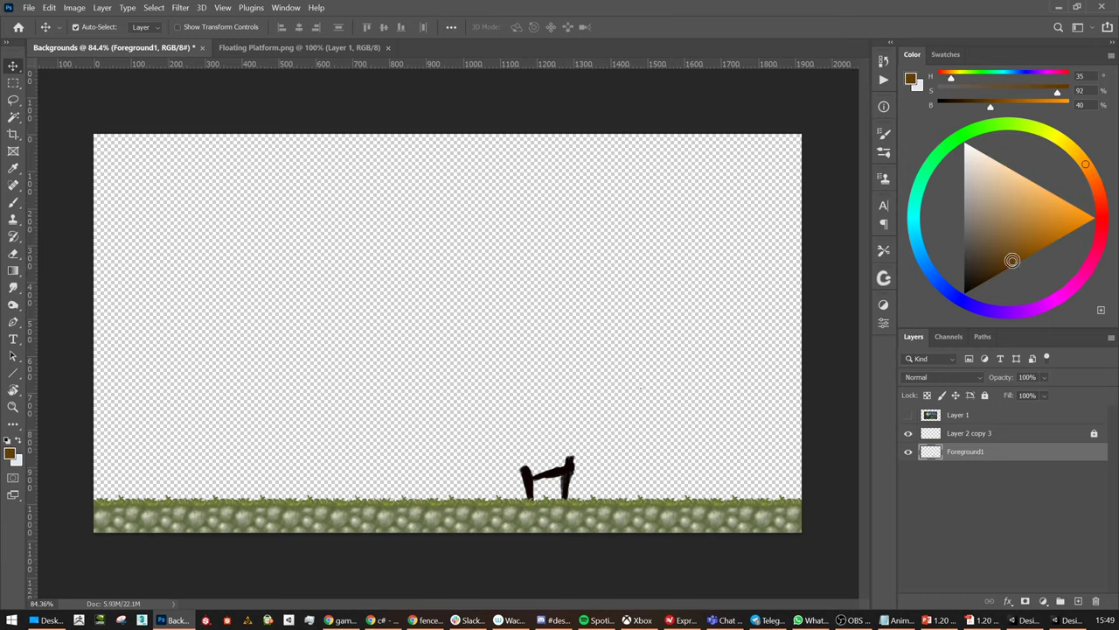
# Lasso the stray speck floating above the fence and delete it
pyautogui.keyDown('alt'); pyautogui.scroll(2, 605, 445); pyautogui.keyUp('alt')
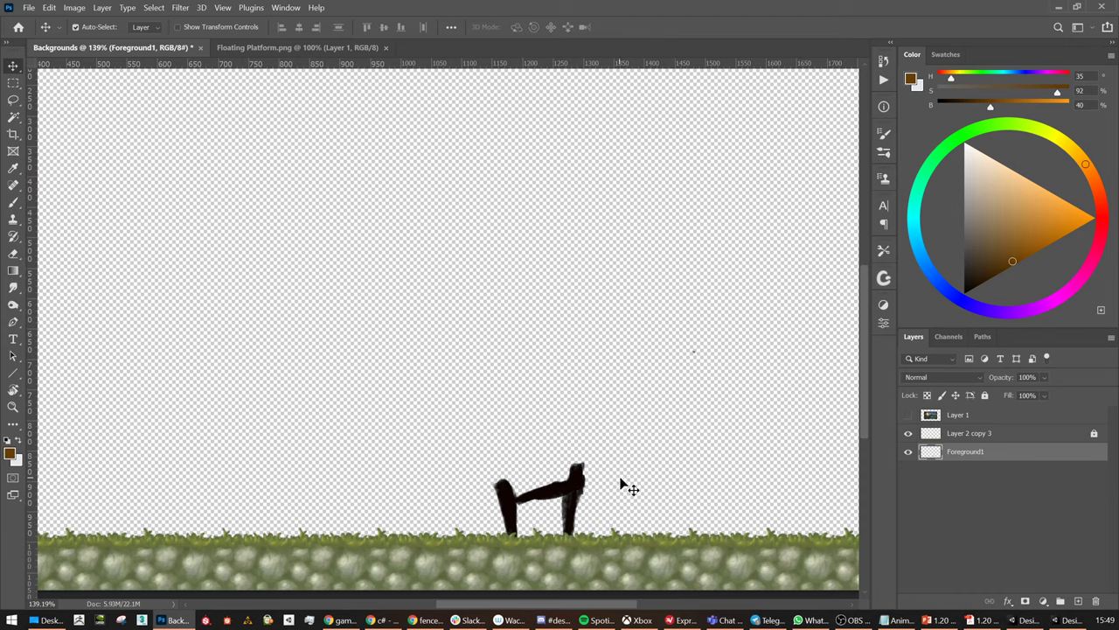
pyautogui.press('b')
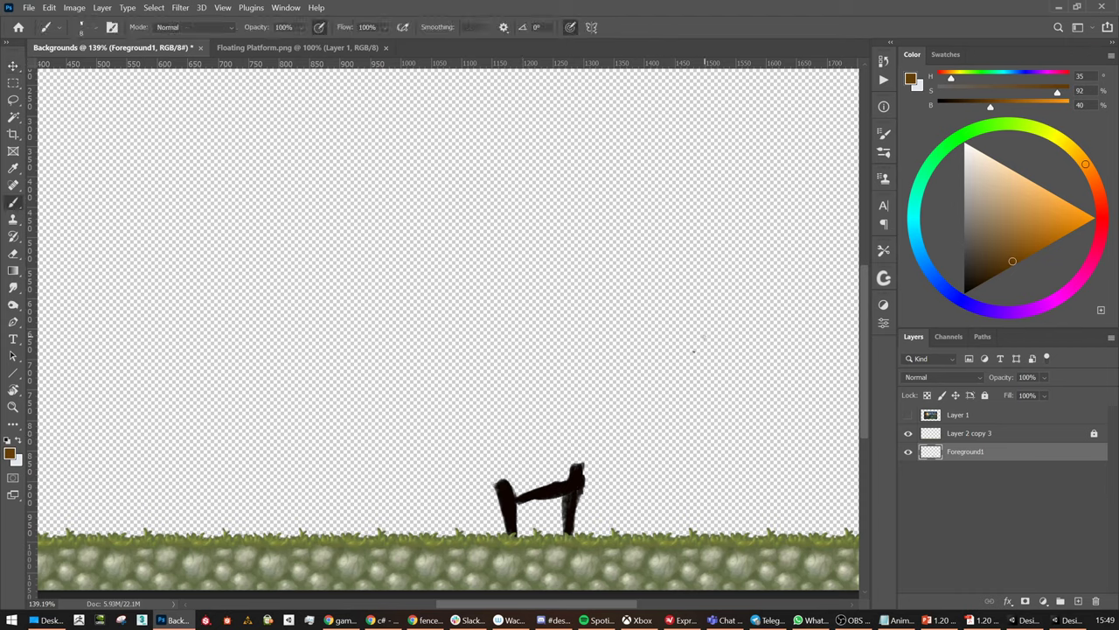
pyautogui.press('l')
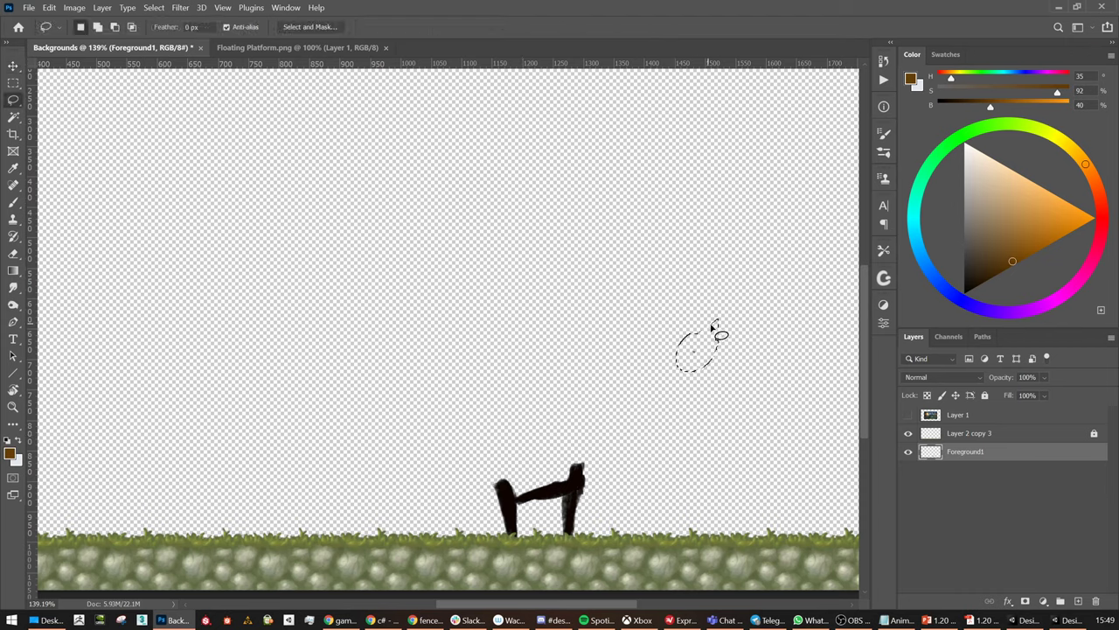
# Brush dark brown over the black crossrail of the fence at 30% opacity
pyautogui.press('b')
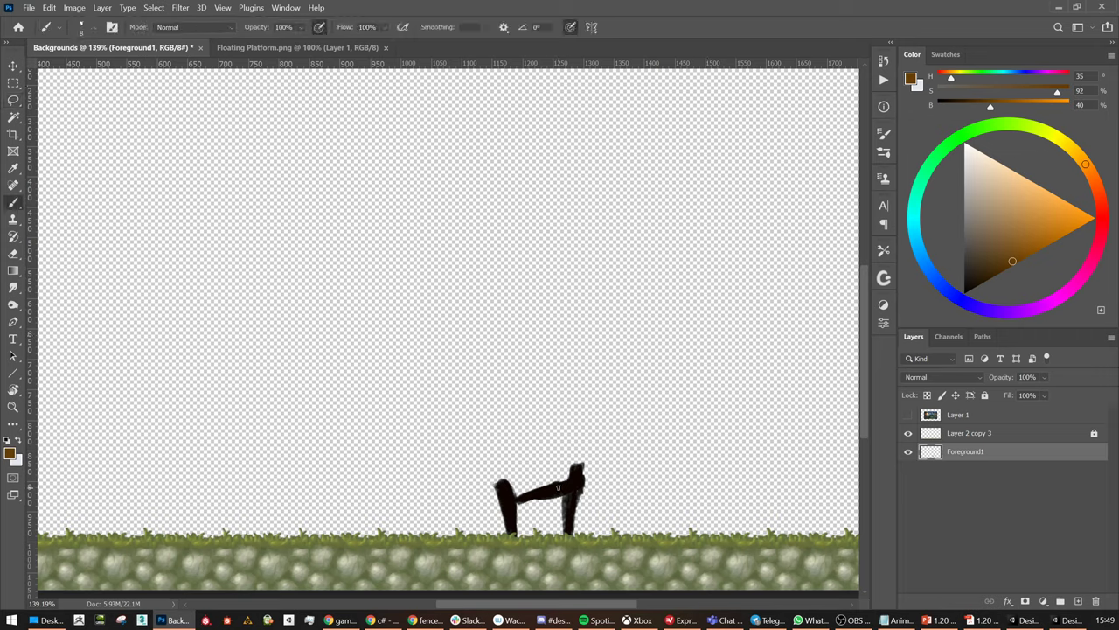
pyautogui.press('3')
pyautogui.press(']')
pyautogui.moveTo(517, 497)
pyautogui.mouseDown()
pyautogui.moveTo(567, 489)
pyautogui.moveTo(534, 495)
pyautogui.mouseUp()
# Paint both fence posts dark brown at 30% opacity, with brush size 20 on the left post and 10 on the right
pyautogui.press(']')
pyautogui.press(']')
pyautogui.press('[')
pyautogui.press('[')
pyautogui.press(']')
pyautogui.press(']')
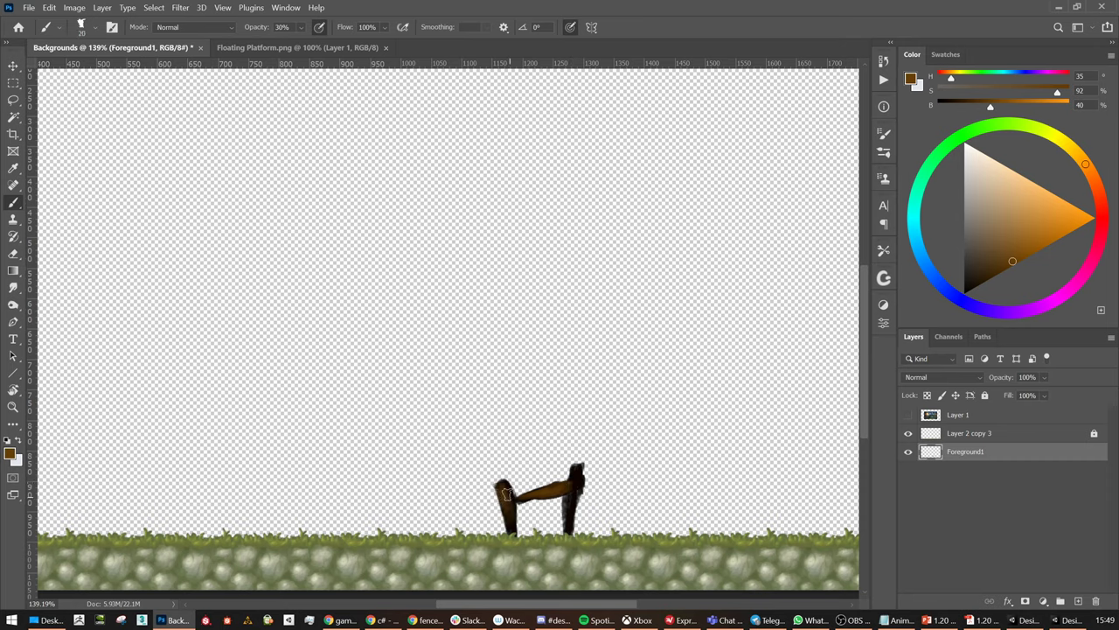
pyautogui.moveTo(505, 494)
pyautogui.mouseDown()
pyautogui.moveTo(513, 536)
pyautogui.moveTo(500, 488)
pyautogui.moveTo(504, 502)
pyautogui.mouseUp()
pyautogui.press('[')
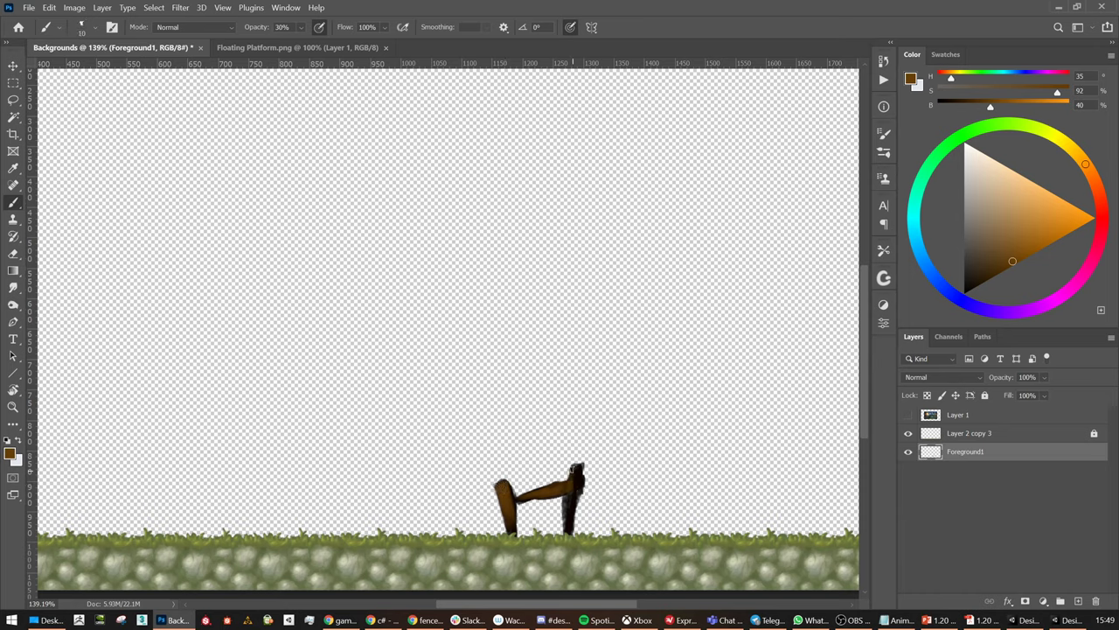
pyautogui.moveTo(573, 470)
pyautogui.mouseDown()
pyautogui.moveTo(570, 522)
pyautogui.moveTo(581, 464)
pyautogui.mouseUp()
# Paint thin orange-brown (H 35, S 82, B 73) grain highlights on the posts and rail with a size 3 brush at 20% opacity
pyautogui.click(1043, 228)
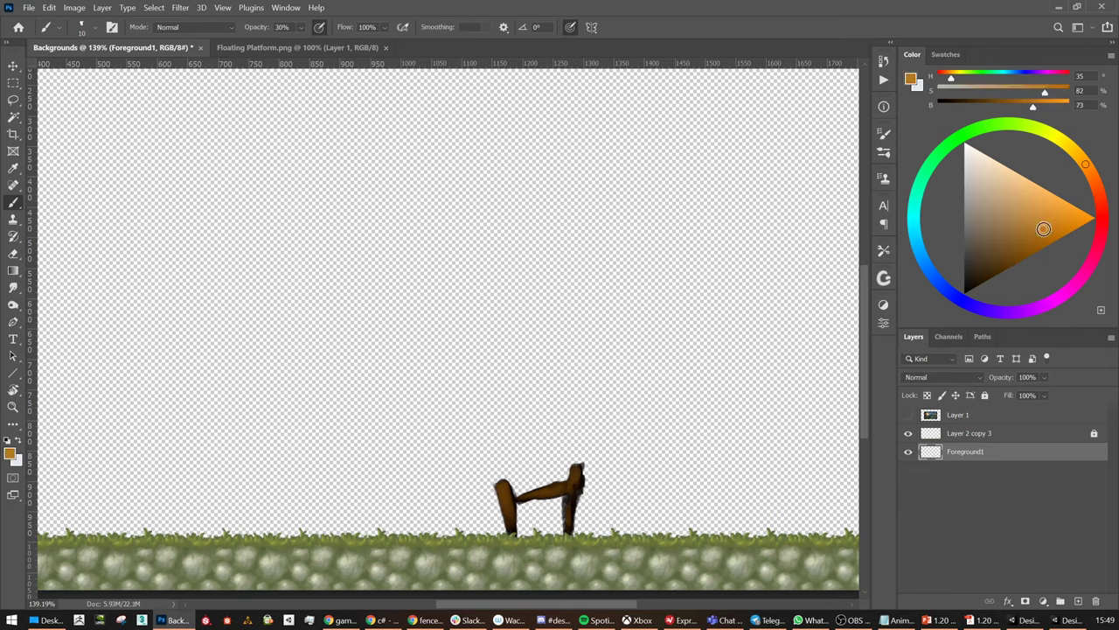
pyautogui.press('2')
pyautogui.press('[')
pyautogui.press('[')
pyautogui.moveTo(500, 492); pyautogui.dragTo(507, 517)
pyautogui.moveTo(541, 493); pyautogui.dragTo(557, 489)
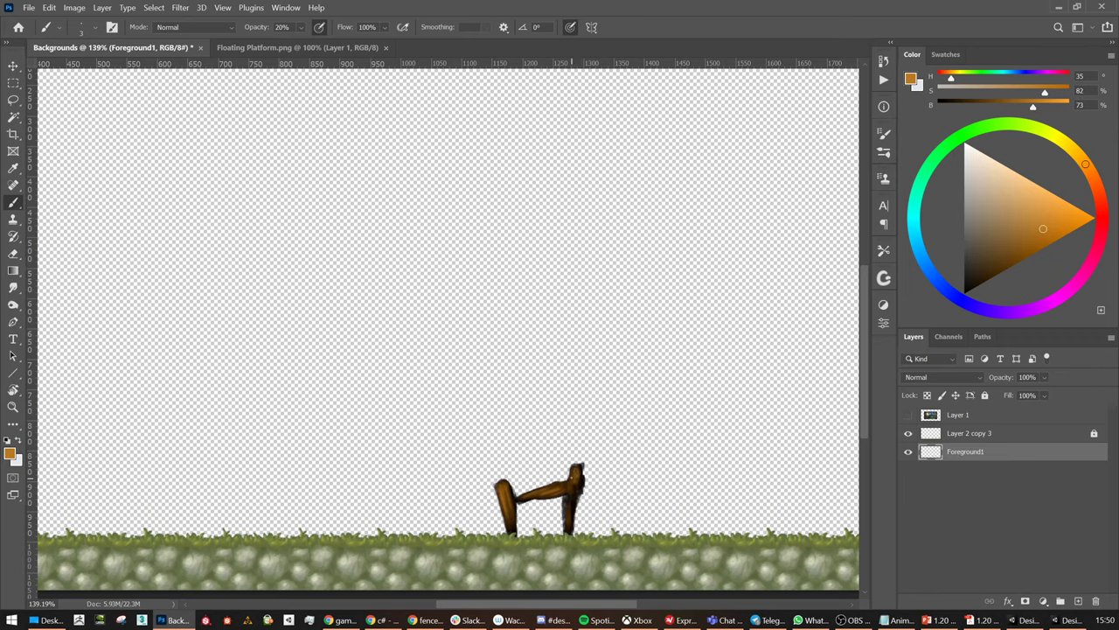
pyautogui.moveTo(573, 491); pyautogui.dragTo(571, 511)
pyautogui.hotkey('ctrl', 'z')
# Sample the near-black at the left post's base and shade the wood grain with it at 20% opacity
pyautogui.keyDown('alt'); pyautogui.click(514, 519); pyautogui.keyUp('alt')
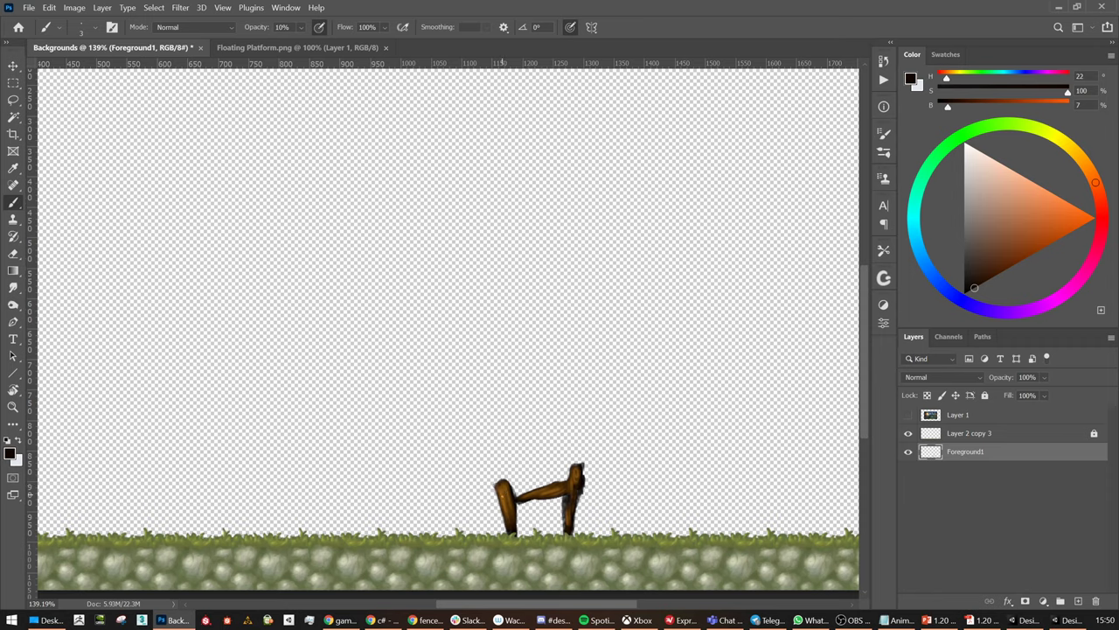
pyautogui.press('2')
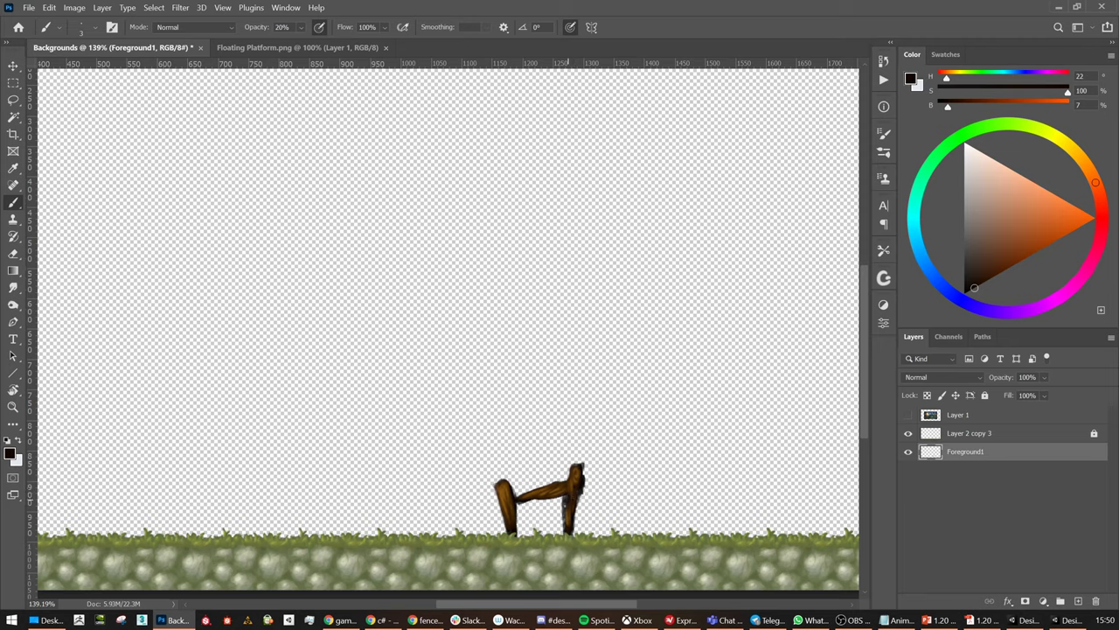
# Add yellow-orange (H 40, S 80, B 96) highlights to the fence wood with a size 5 brush at 20% opacity
pyautogui.moveTo(1095, 174); pyautogui.dragTo(1080, 156)
pyautogui.moveTo(1050, 209); pyautogui.dragTo(1065, 207)
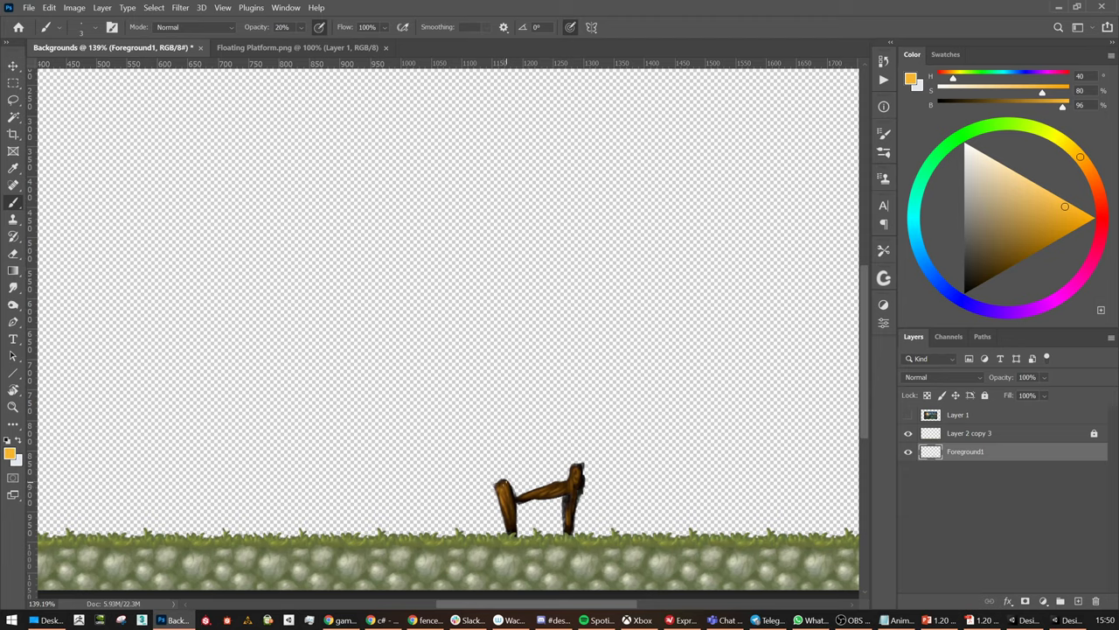
pyautogui.press(']')
pyautogui.press(']')
pyautogui.moveTo(535, 495); pyautogui.dragTo(528, 496)
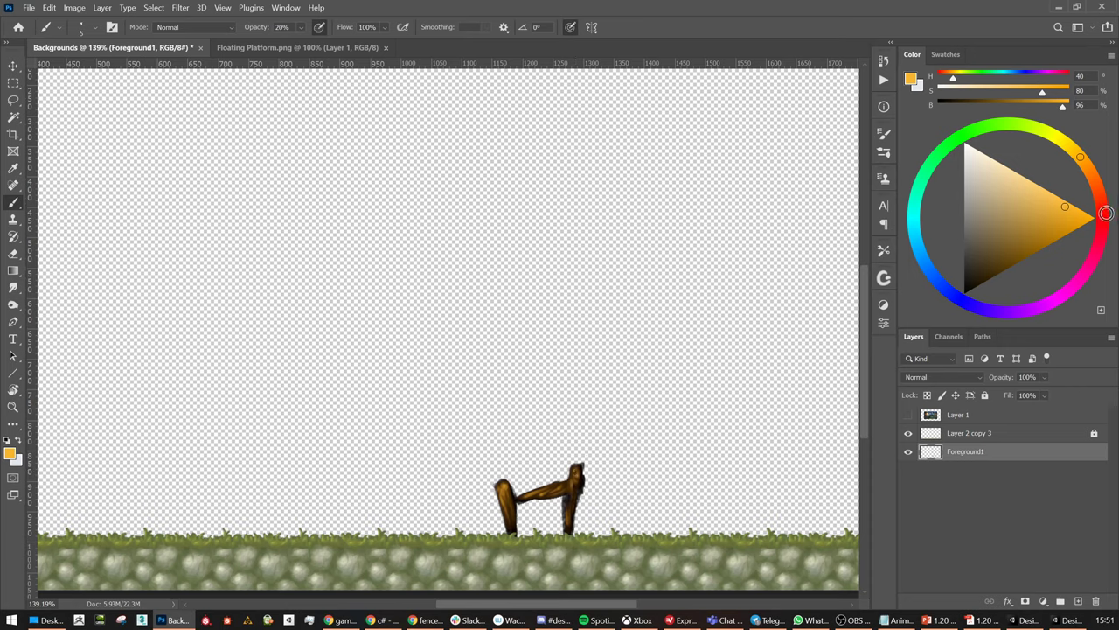
pyautogui.click(1100, 214)
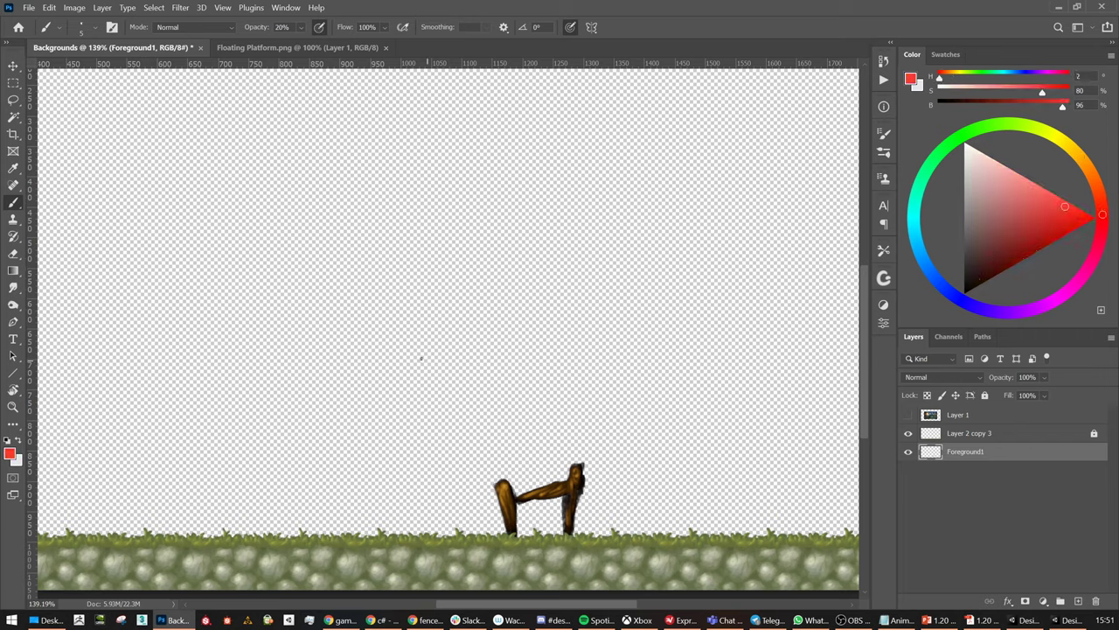
pyautogui.press('0')
pyautogui.moveTo(406, 350); pyautogui.dragTo(504, 439)
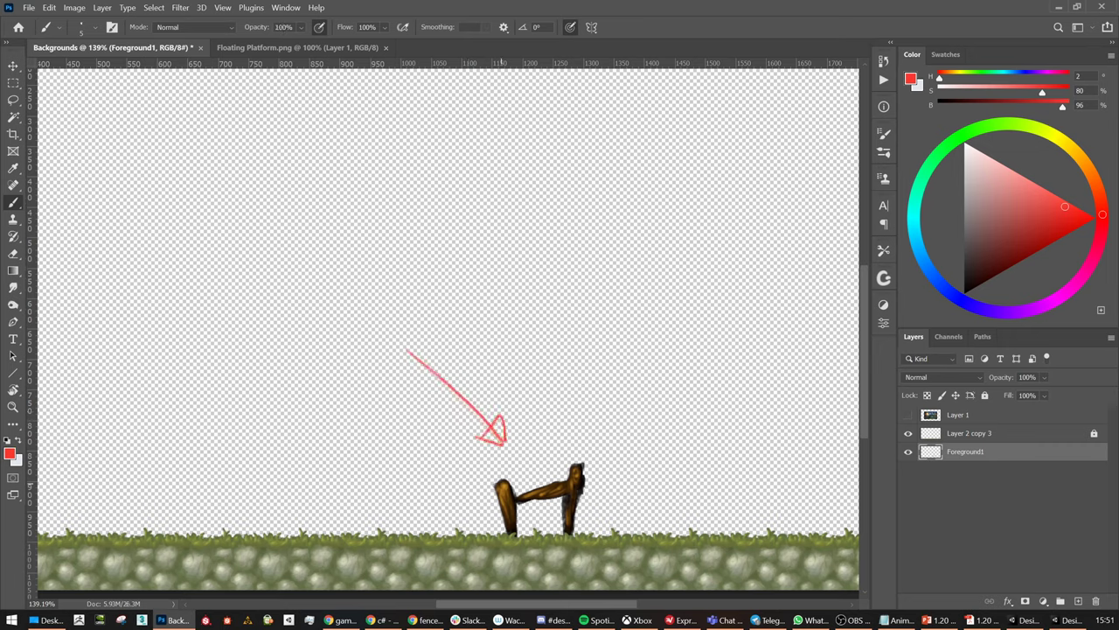
pyautogui.click(499, 484)
pyautogui.moveTo(504, 503); pyautogui.dragTo(505, 512)
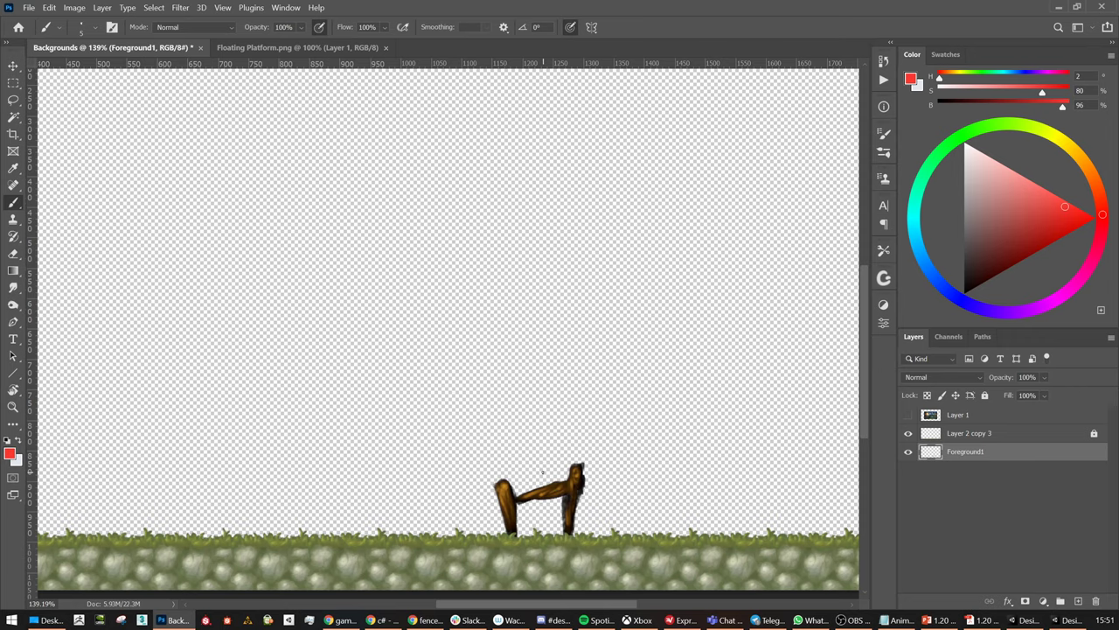
pyautogui.keyDown('alt'); pyautogui.scroll(2, 621, 462); pyautogui.keyUp('alt')
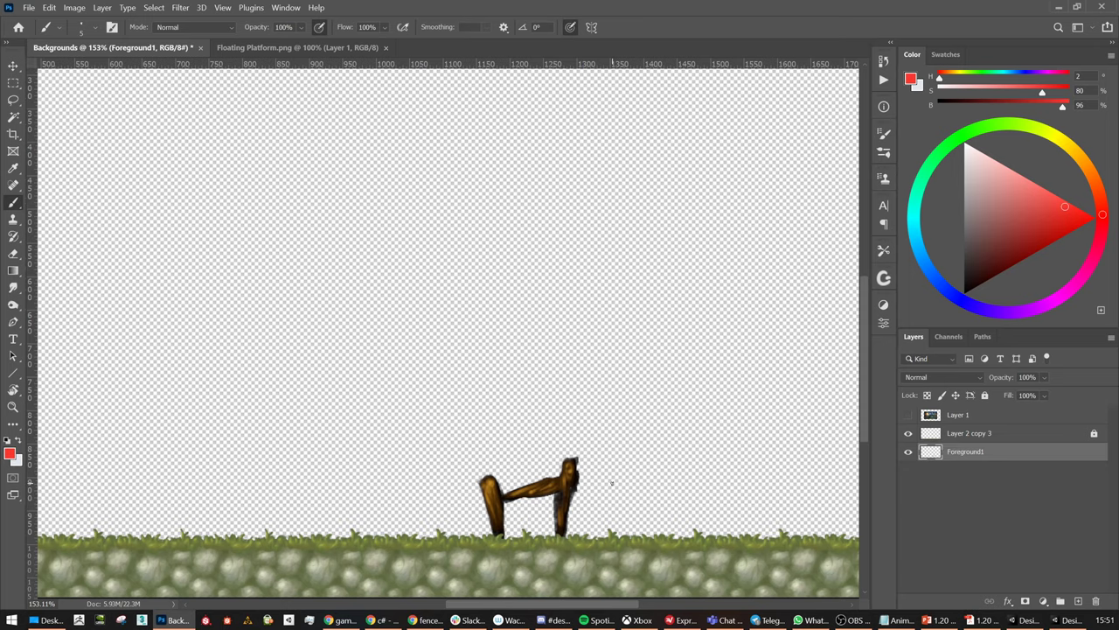
pyautogui.hotkey('ctrl', '0')
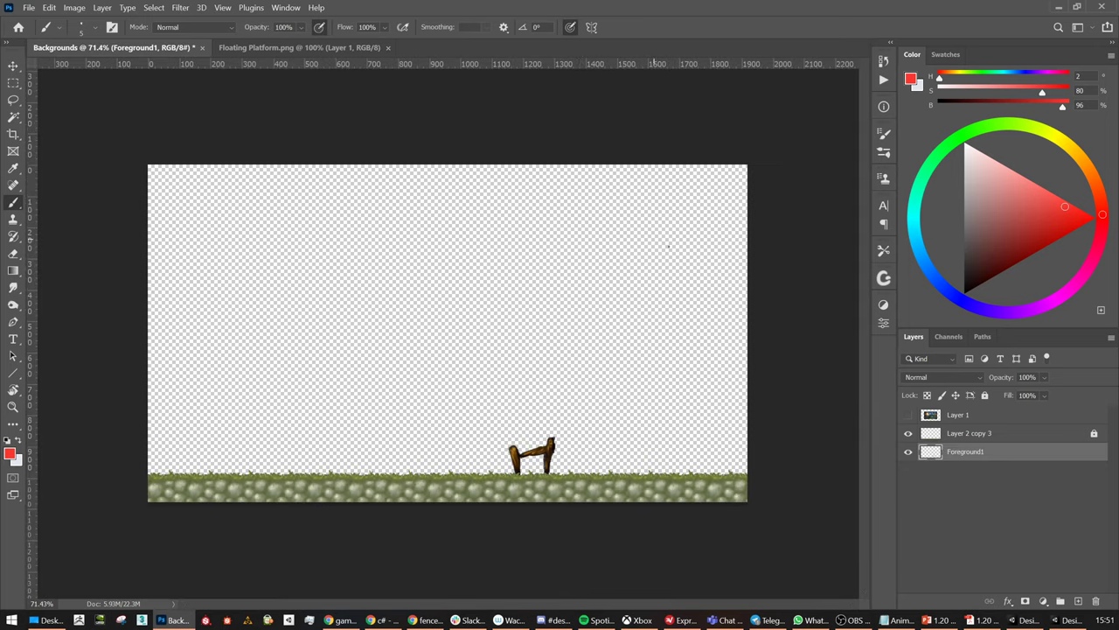
pyautogui.keyDown('alt'); pyautogui.scroll(3, 682, 403); pyautogui.keyUp('alt')
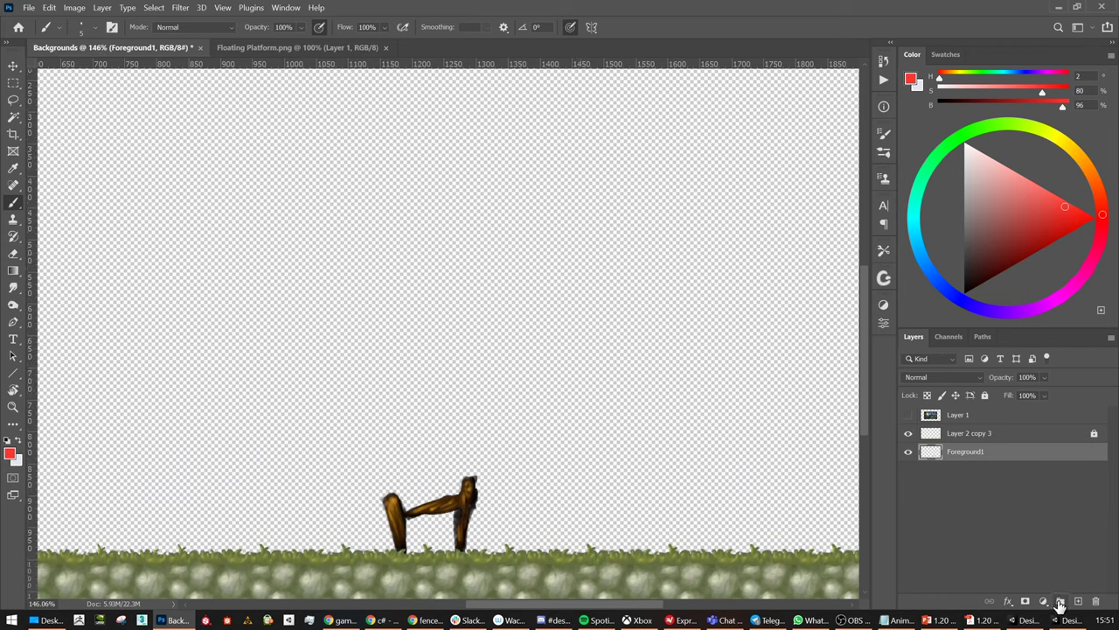
# Create a layer group named Foreground and move the Foreground1 layer into it
pyautogui.click(1060, 603)
pyautogui.doubleClick(958, 450)
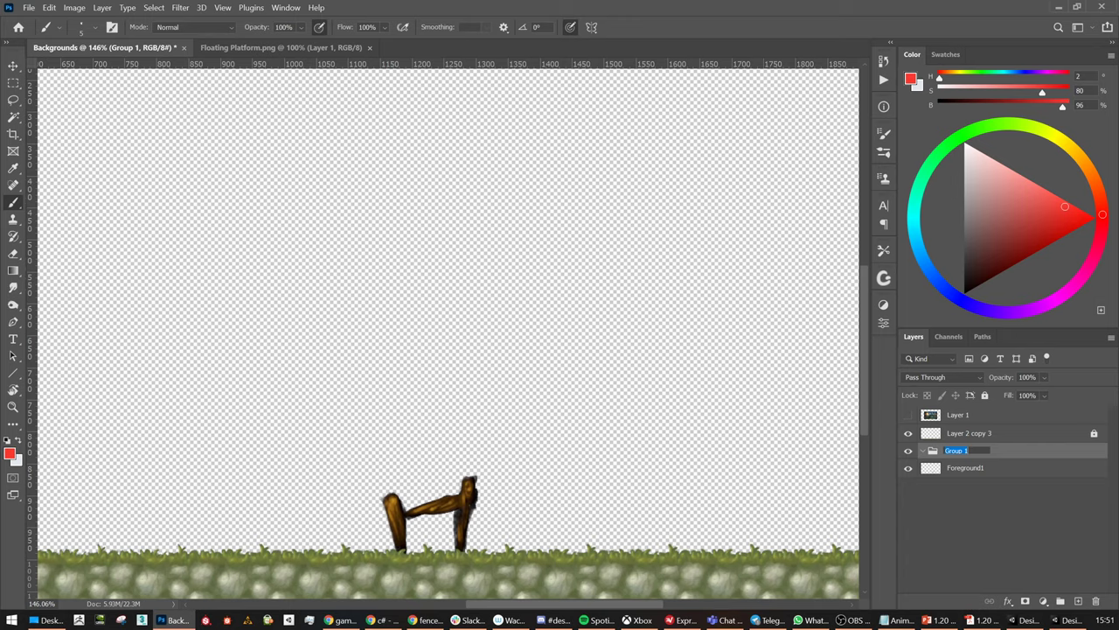
pyautogui.write('Foreground')
pyautogui.press('Return')
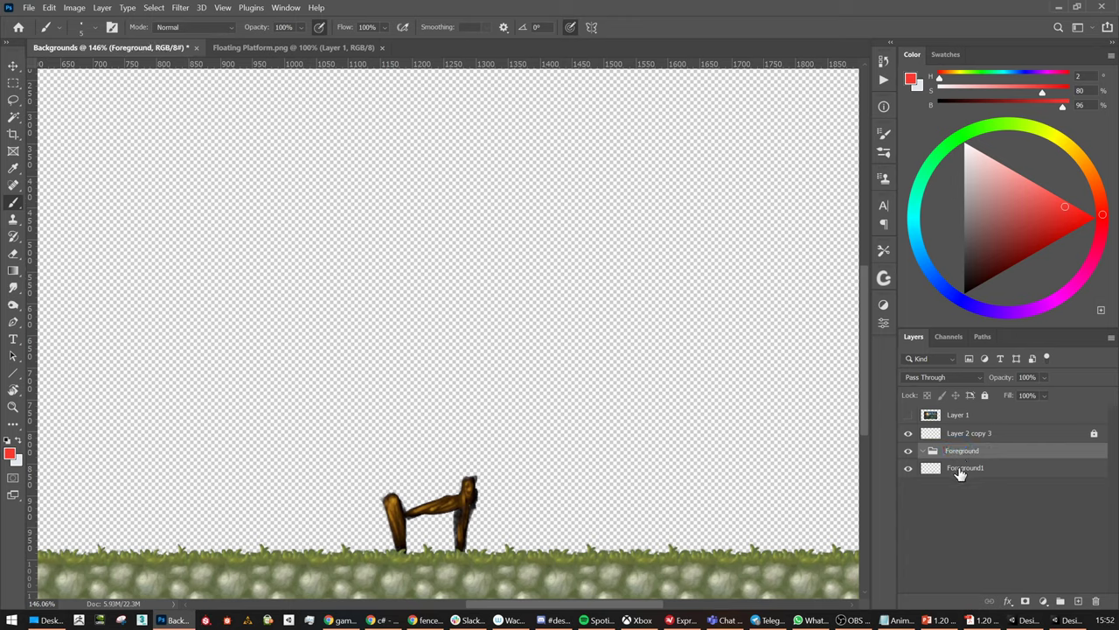
pyautogui.moveTo(962, 472); pyautogui.dragTo(974, 453)
pyautogui.click(908, 451)
pyautogui.click(909, 451)
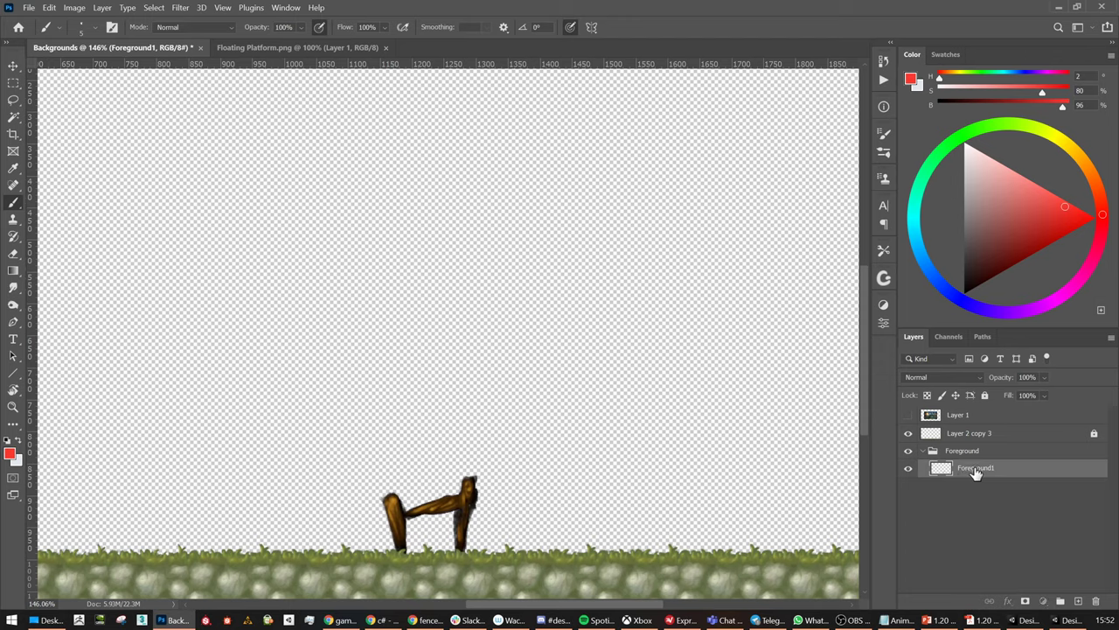
# Tint the fence posts faintly red (H 2, S 84, B 82) with a size 9 brush at 10% opacity
pyautogui.keyDown('alt'); pyautogui.scroll(4, 559, 521); pyautogui.keyUp('alt')
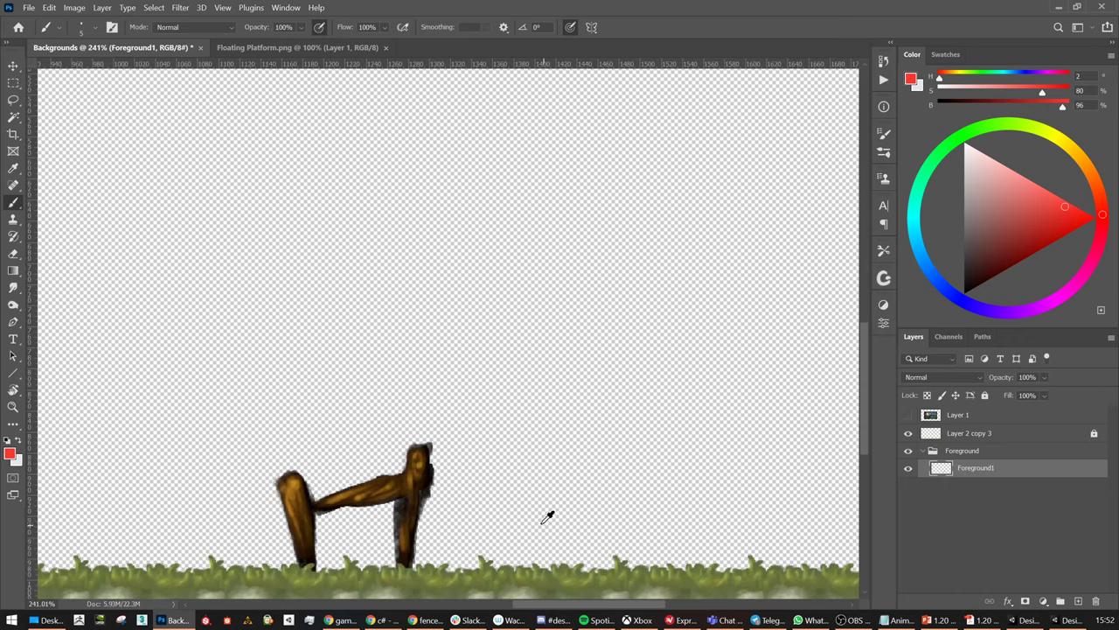
pyautogui.keyDown('alt'); pyautogui.scroll(1, 479, 451); pyautogui.keyUp('alt')
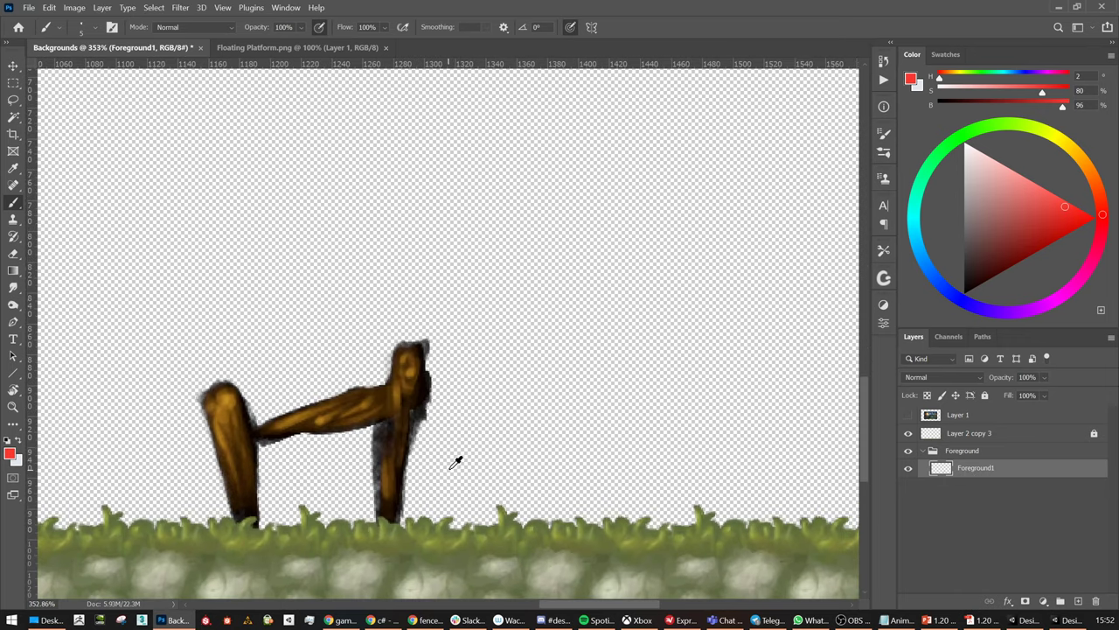
pyautogui.keyDown('alt'); pyautogui.scroll(-1, 457, 460); pyautogui.keyUp('alt')
pyautogui.click(1054, 222)
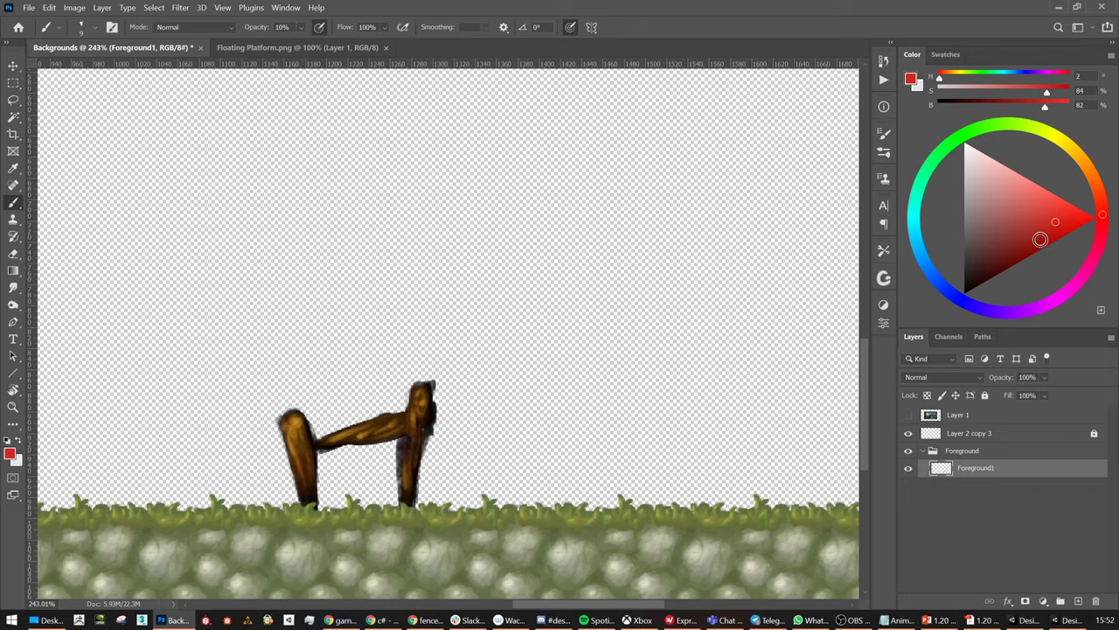
# Tint the lower part of the right fence post with dark green (H 94, S 89, B 30) at 10% opacity
pyautogui.click(1023, 124)
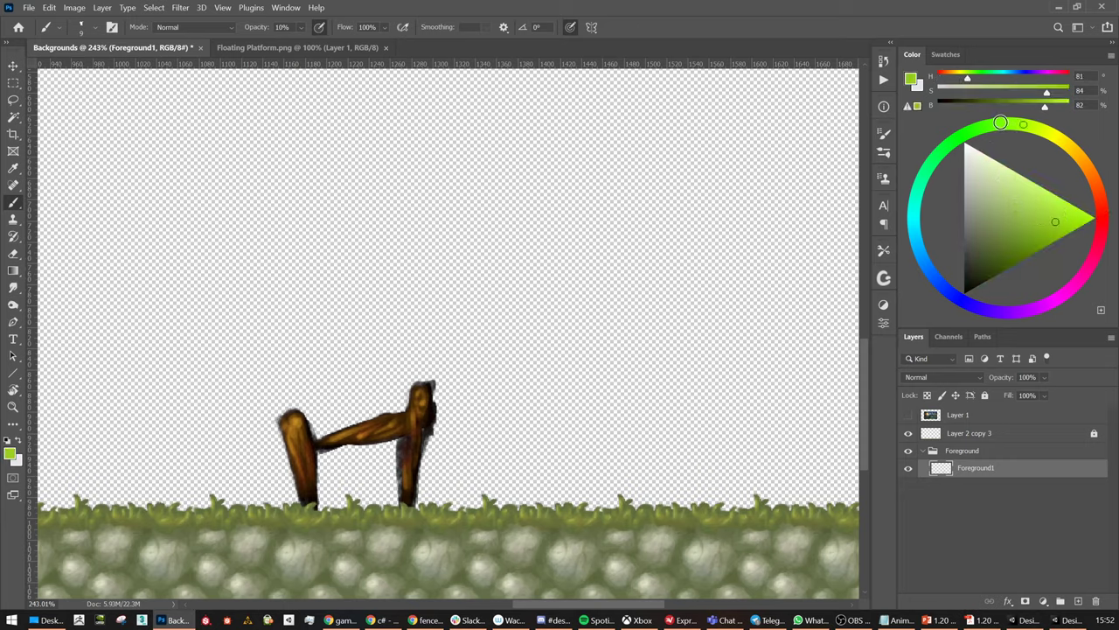
pyautogui.click(1002, 124)
pyautogui.moveTo(1005, 259); pyautogui.dragTo(1000, 268)
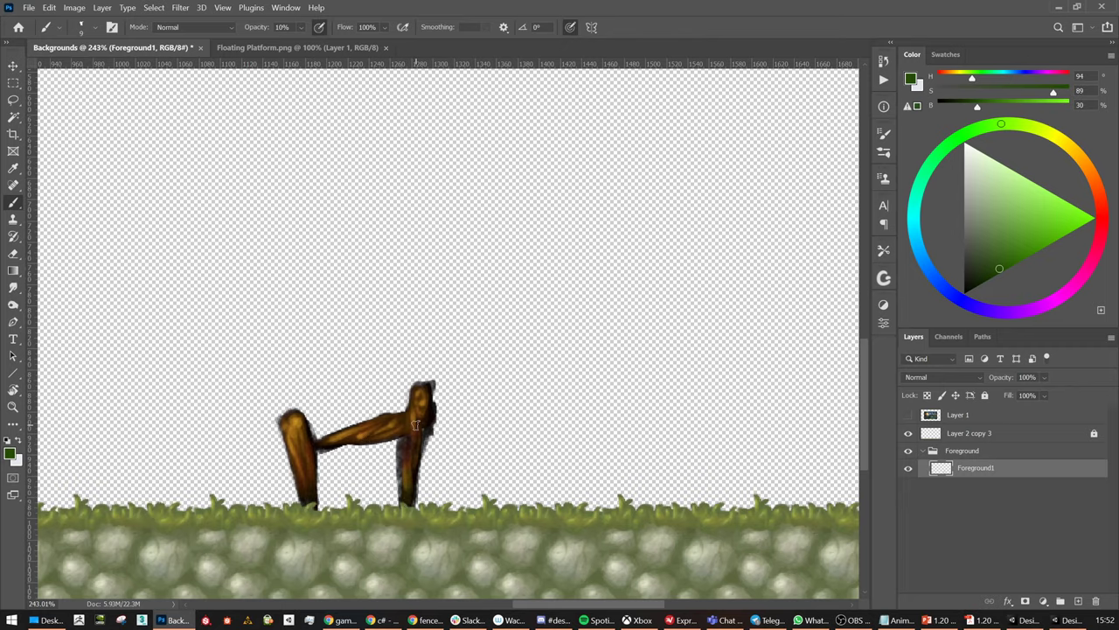
# Brighten the Foreground1 fence layer with a Brightness/Contrast adjustment, setting Brightness to 32
pyautogui.keyDown('alt'); pyautogui.scroll(-8, 416, 425); pyautogui.keyUp('alt')
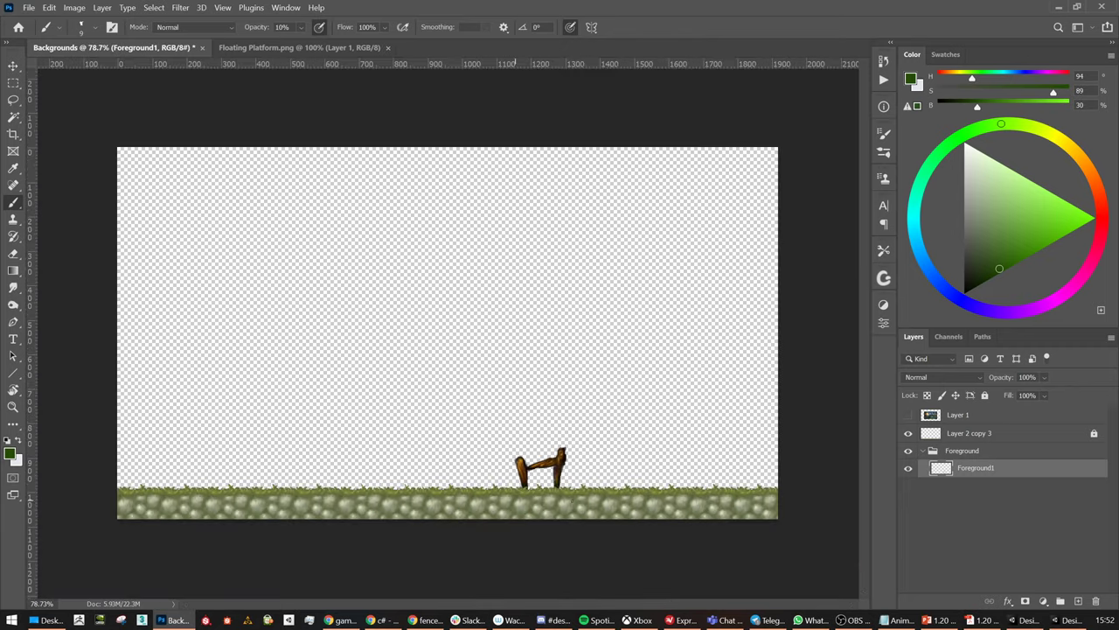
pyautogui.keyDown('alt'); pyautogui.scroll(3, 501, 465); pyautogui.keyUp('alt')
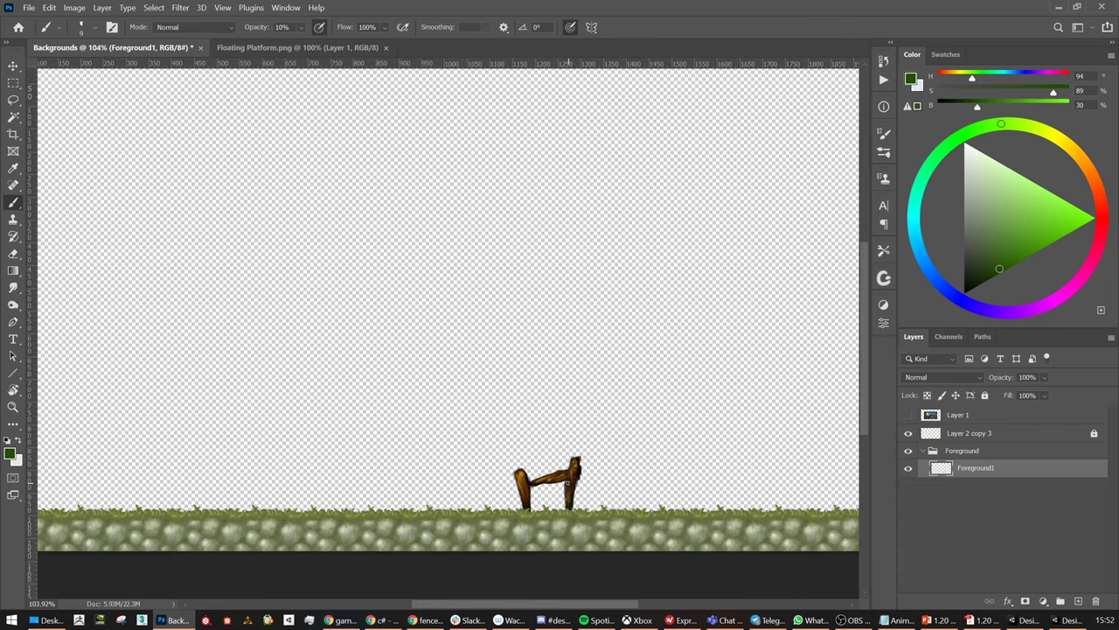
pyautogui.press('v')
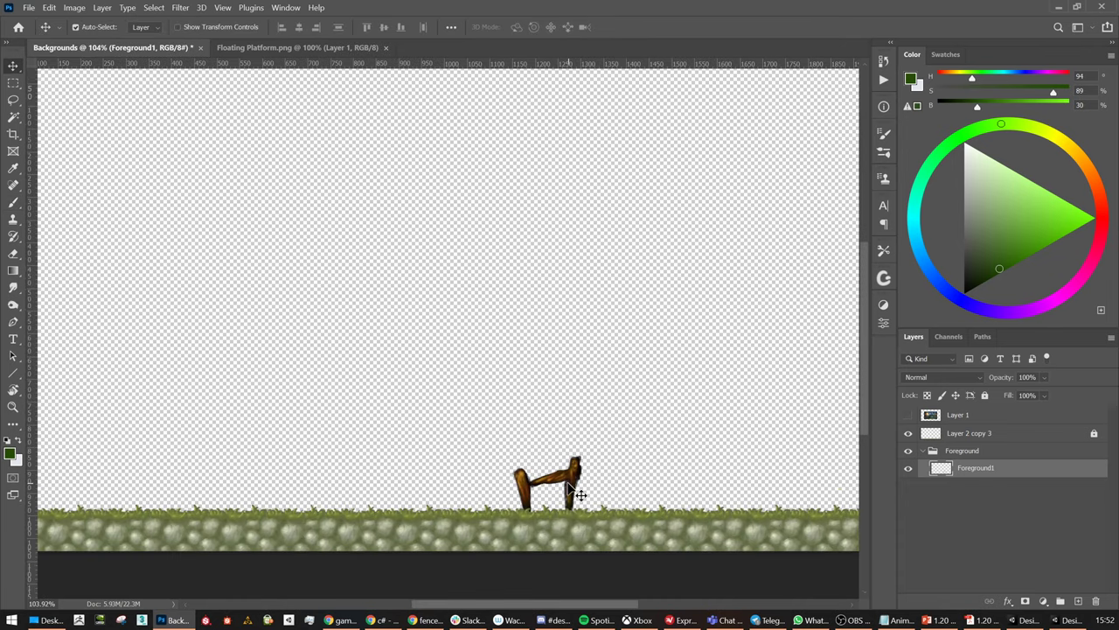
pyautogui.click(74, 8)
pyautogui.moveTo(96, 36)
pyautogui.click(252, 37)
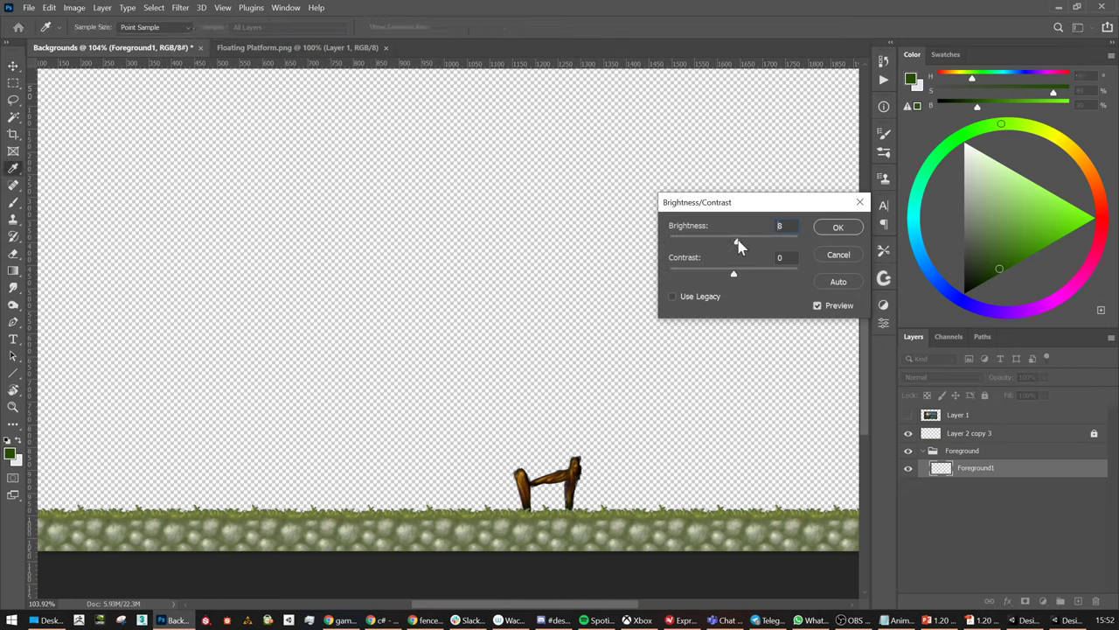
pyautogui.moveTo(739, 245); pyautogui.dragTo(749, 248)
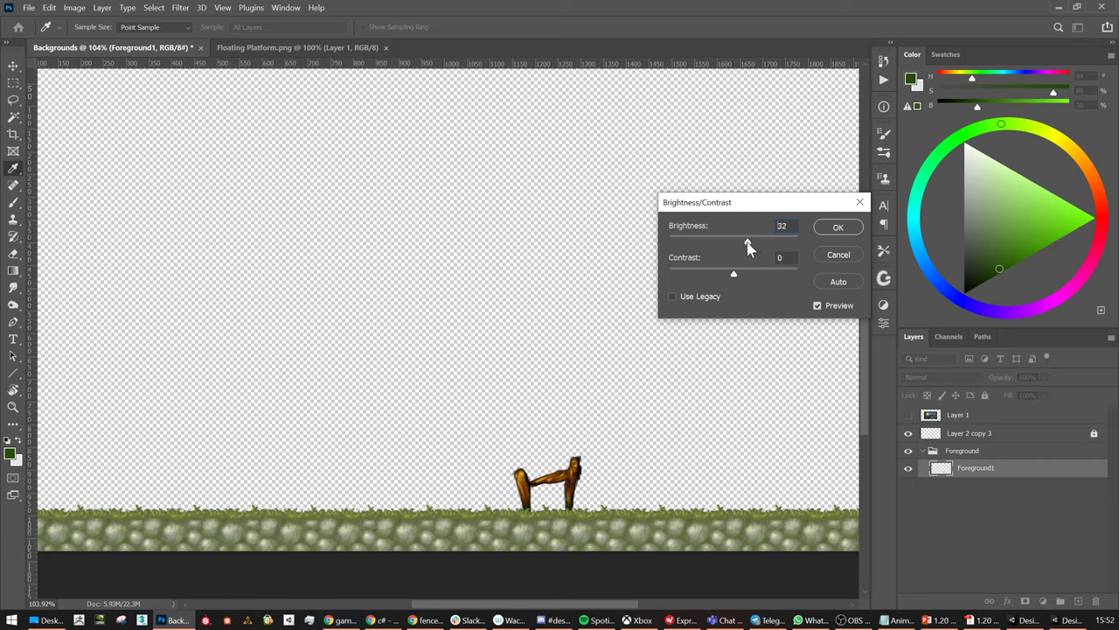
pyautogui.click(837, 229)
pyautogui.keyDown('alt'); pyautogui.scroll(-1, 637, 418); pyautogui.keyUp('alt')
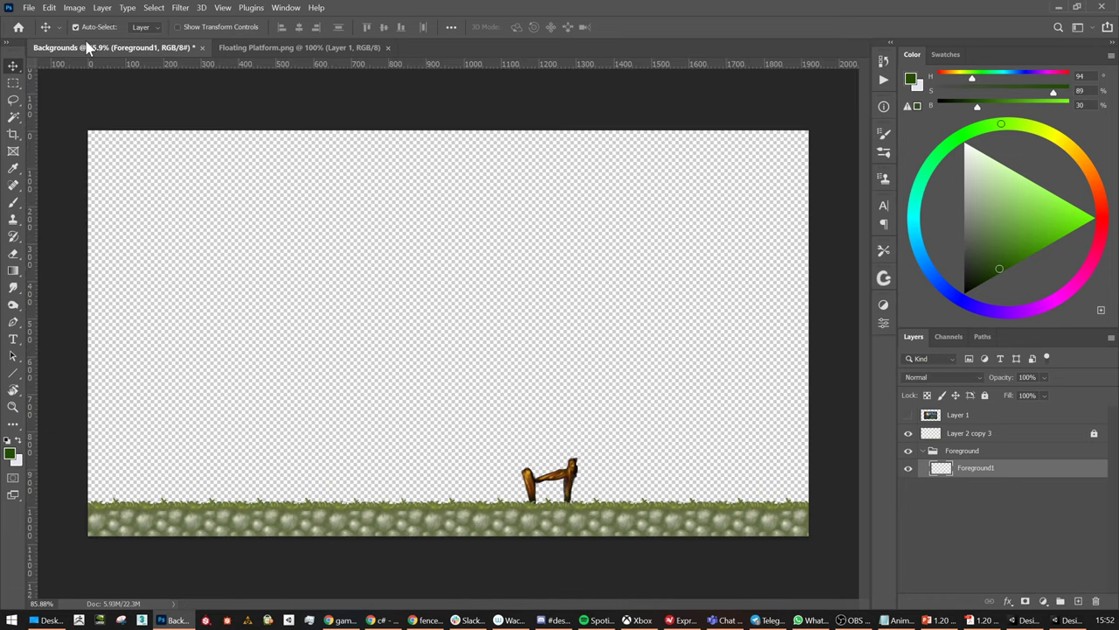
# Lighten the Foreground1 fence with a Levels adjustment, raising the midtones and slightly lowering the white input level
pyautogui.click(73, 8)
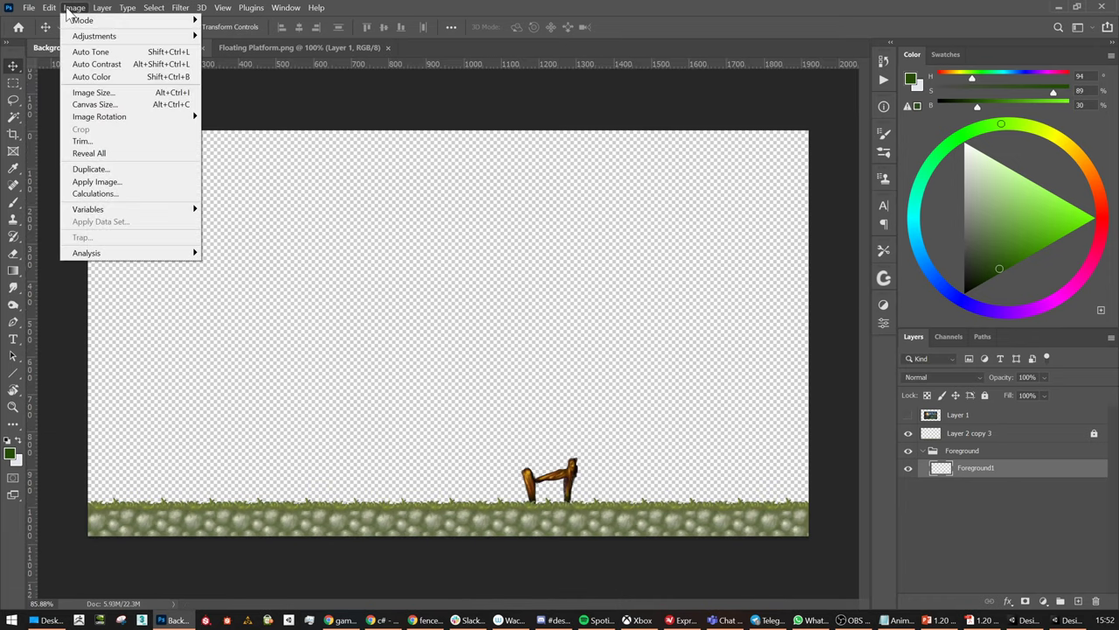
pyautogui.moveTo(102, 10)
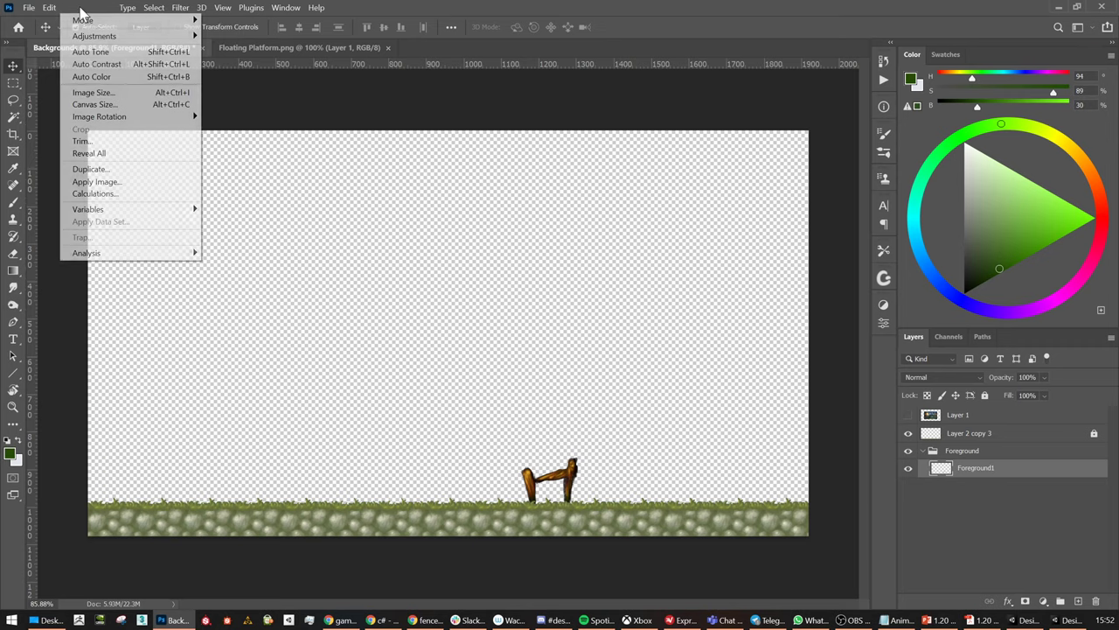
pyautogui.moveTo(91, 38)
pyautogui.click(256, 40)
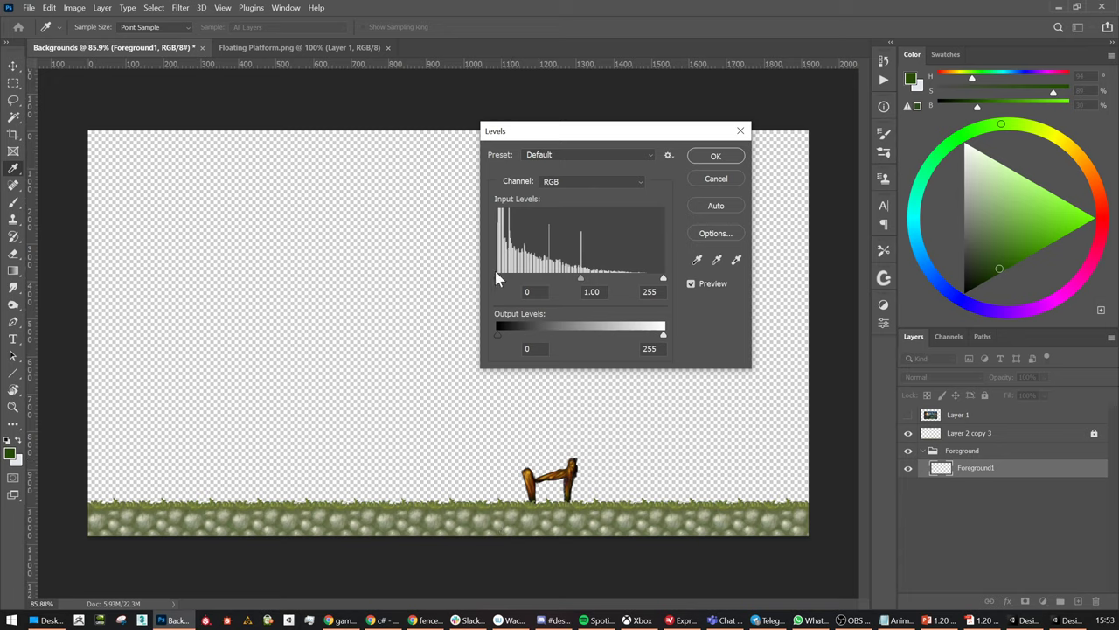
pyautogui.moveTo(497, 278); pyautogui.dragTo(449, 278)
pyautogui.moveTo(582, 279); pyautogui.dragTo(561, 279)
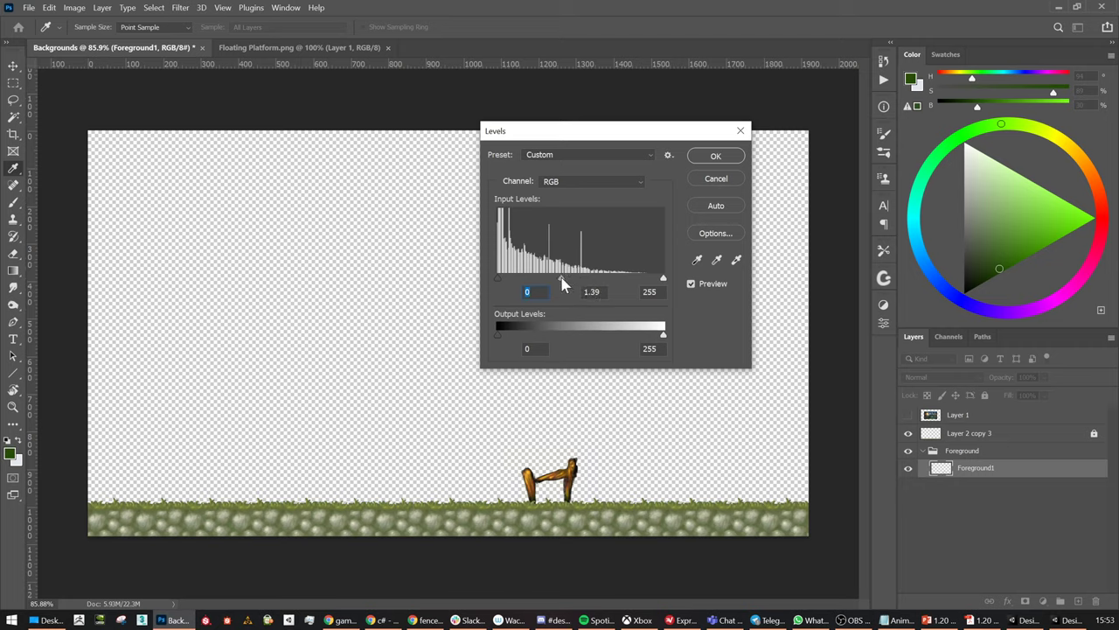
pyautogui.click(565, 279)
pyautogui.moveTo(664, 282); pyautogui.dragTo(656, 284)
pyautogui.moveTo(560, 279)
pyautogui.mouseDown()
pyautogui.moveTo(576, 279)
pyautogui.moveTo(565, 282)
pyautogui.mouseUp()
pyautogui.click(710, 158)
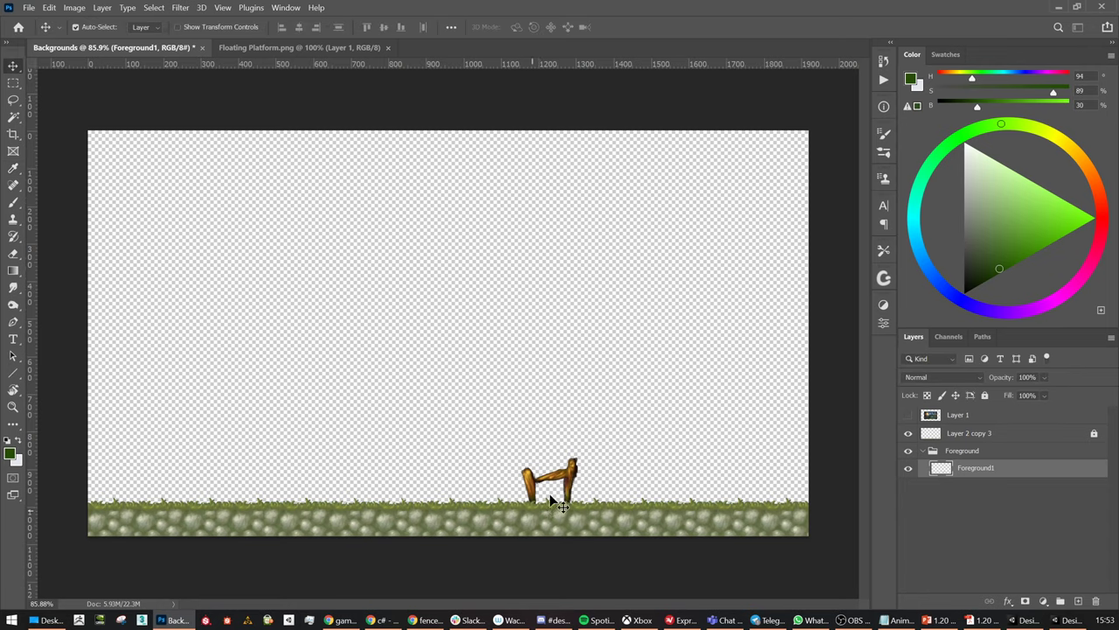
# Duplicate the Foreground1 fence and place the copy on the grass a short gap to the right of the original
pyautogui.keyDown('alt'); pyautogui.scroll(2, 608, 500); pyautogui.keyUp('alt')
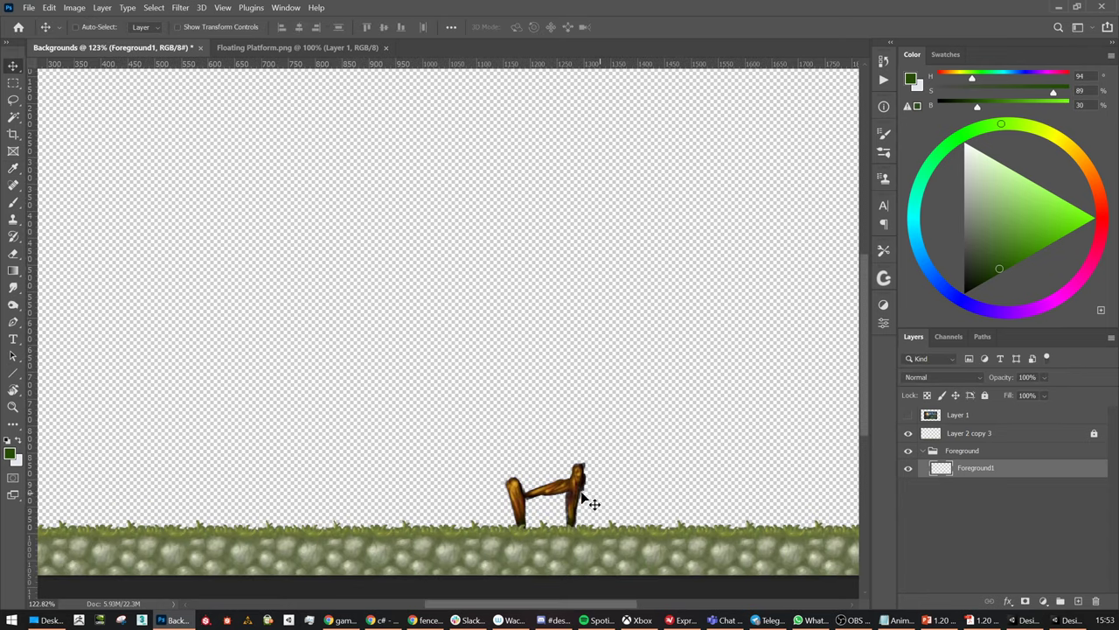
pyautogui.keyDown('alt'); pyautogui.scroll(-2, 621, 467); pyautogui.keyUp('alt')
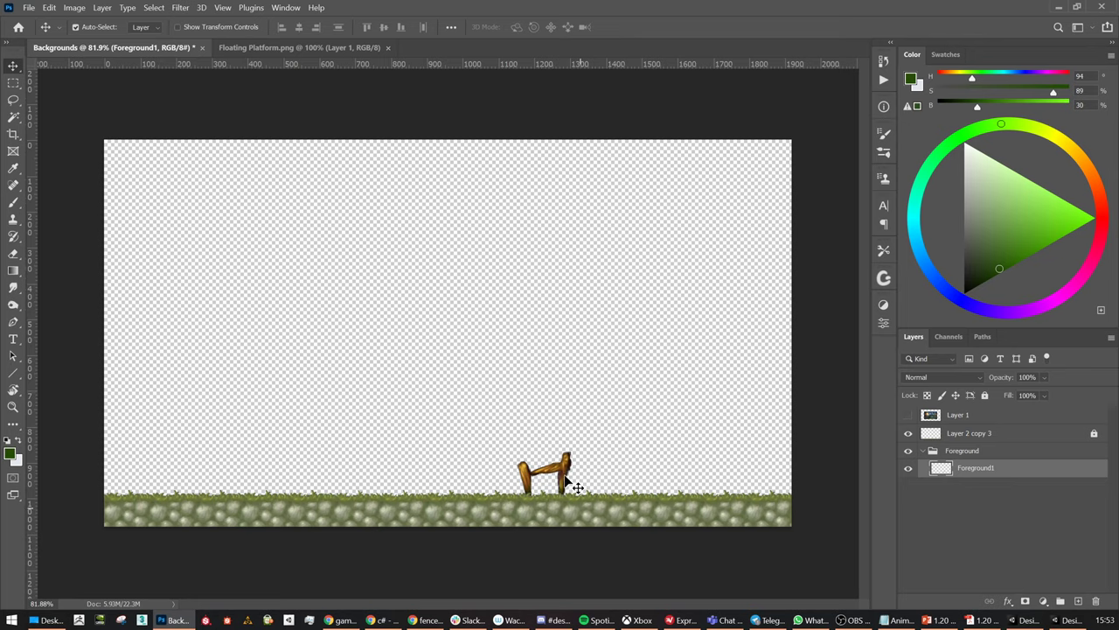
pyautogui.keyDown('alt'); pyautogui.scroll(2, 581, 509); pyautogui.keyUp('alt')
pyautogui.keyDown('alt'); pyautogui.scroll(-1, 602, 493); pyautogui.keyUp('alt')
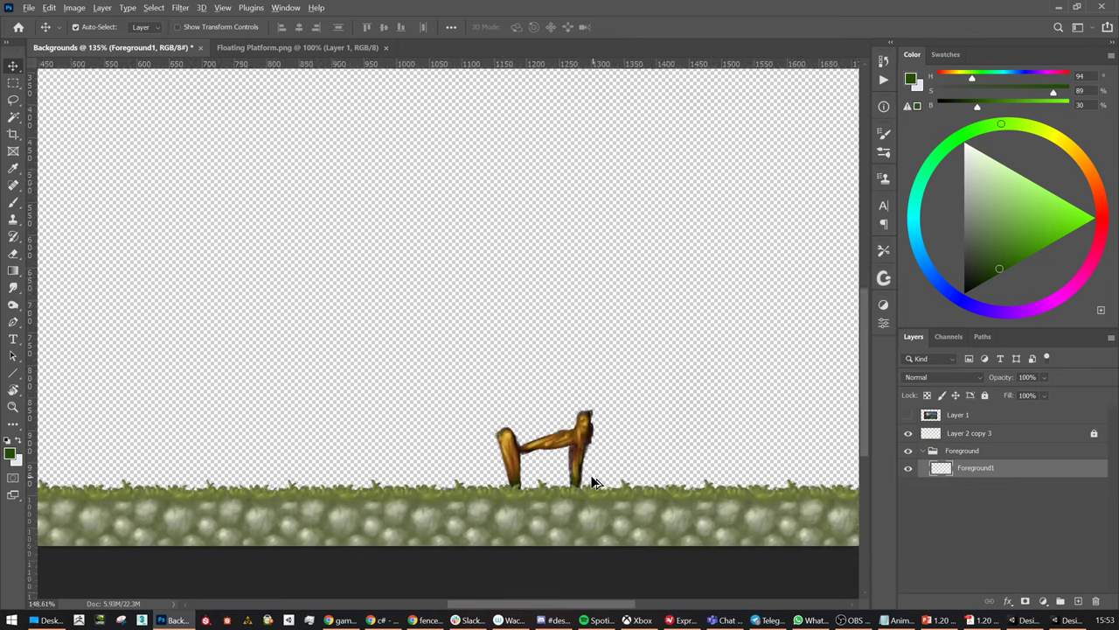
pyautogui.keyDown('alt'); pyautogui.scroll(1, 595, 452); pyautogui.keyUp('alt')
pyautogui.keyDown('alt'); pyautogui.scroll(-1, 591, 452); pyautogui.keyUp('alt')
pyautogui.moveTo(660, 429); pyautogui.dragTo(512, 382)
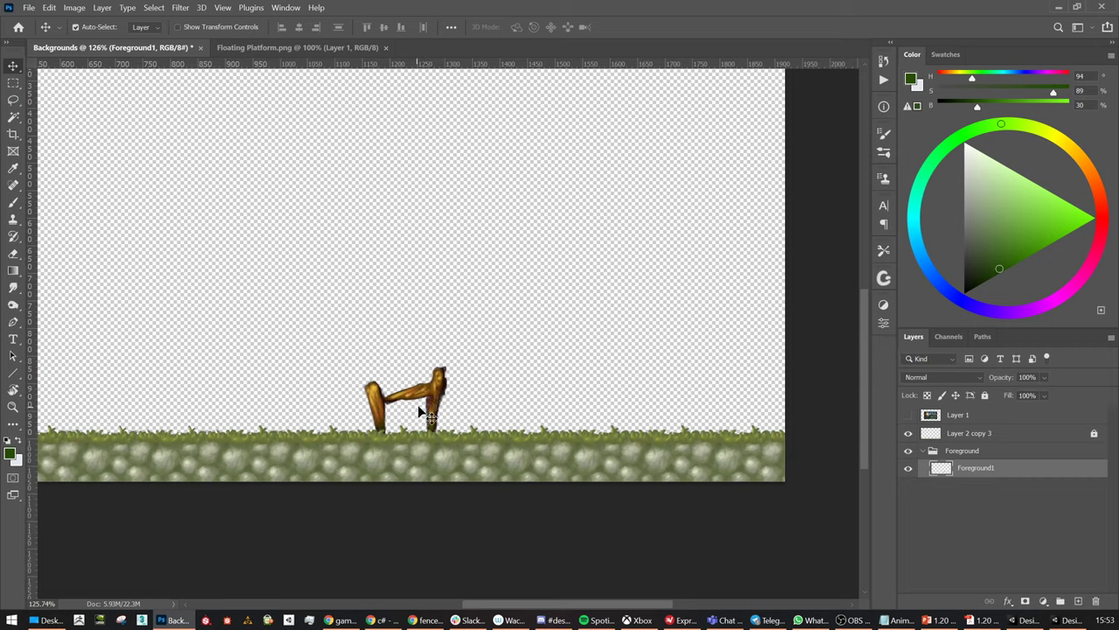
pyautogui.keyDown('alt'); pyautogui.moveTo(414, 401); pyautogui.dragTo(549, 395); pyautogui.keyUp('alt')
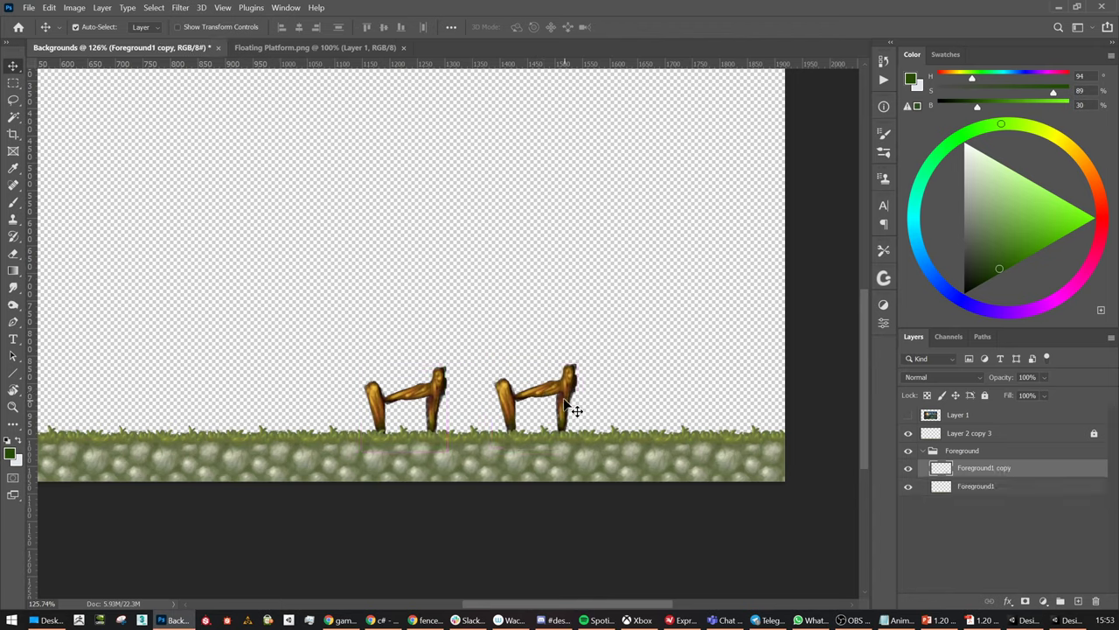
# Skew the fence copy so its rail slopes down to the right, widen it to about 111%, and seat it on the grass
pyautogui.hotkey('ctrl', 't')
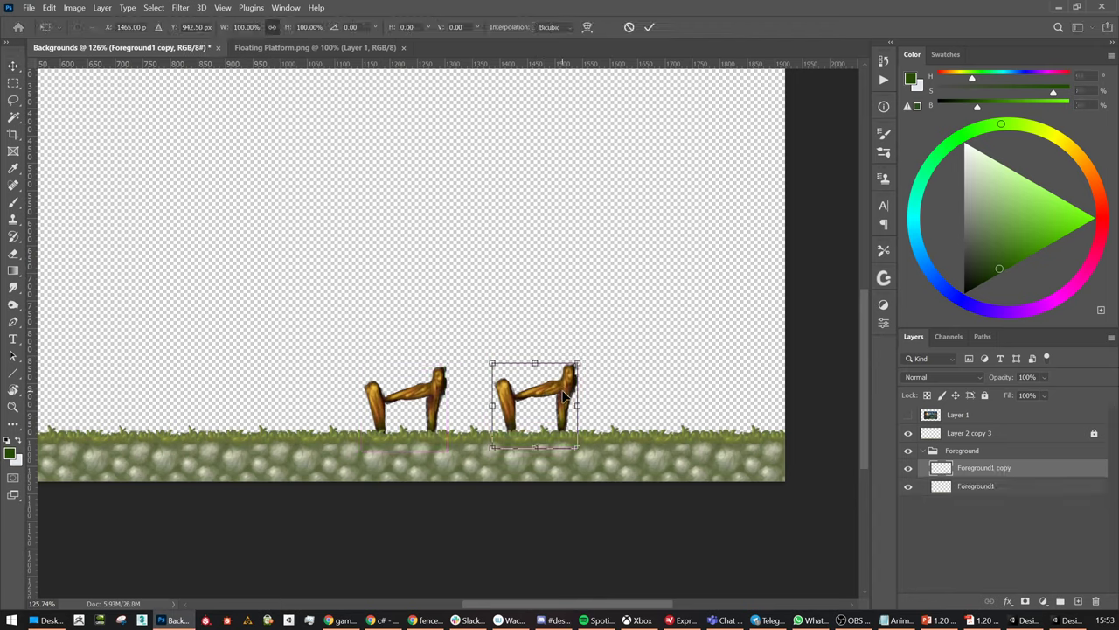
pyautogui.rightClick(565, 399)
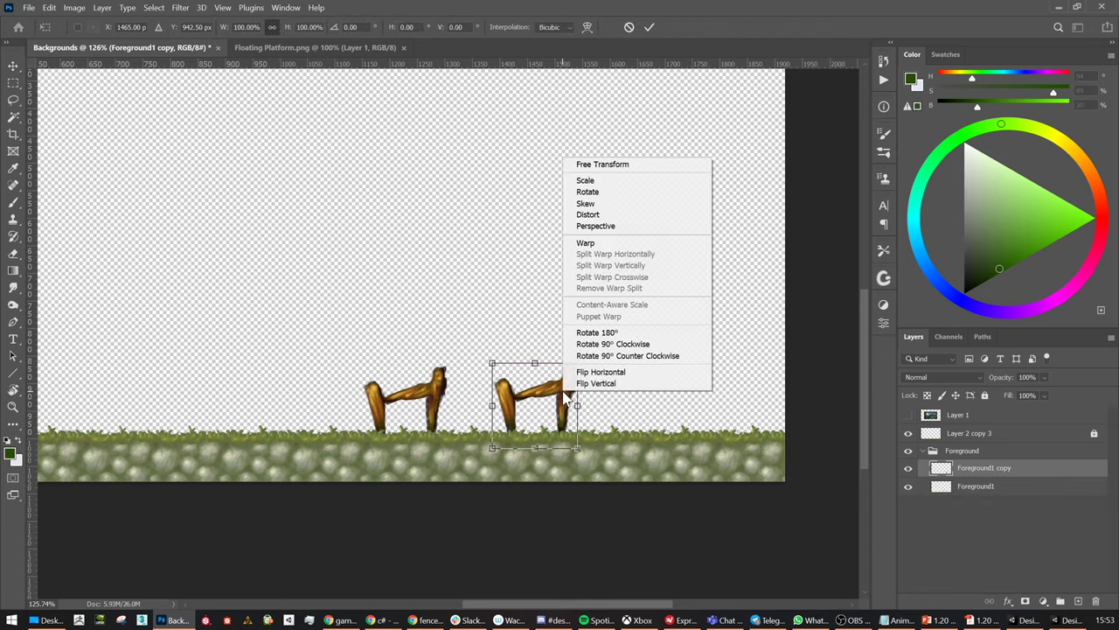
pyautogui.click(590, 203)
pyautogui.moveTo(579, 409); pyautogui.dragTo(579, 435)
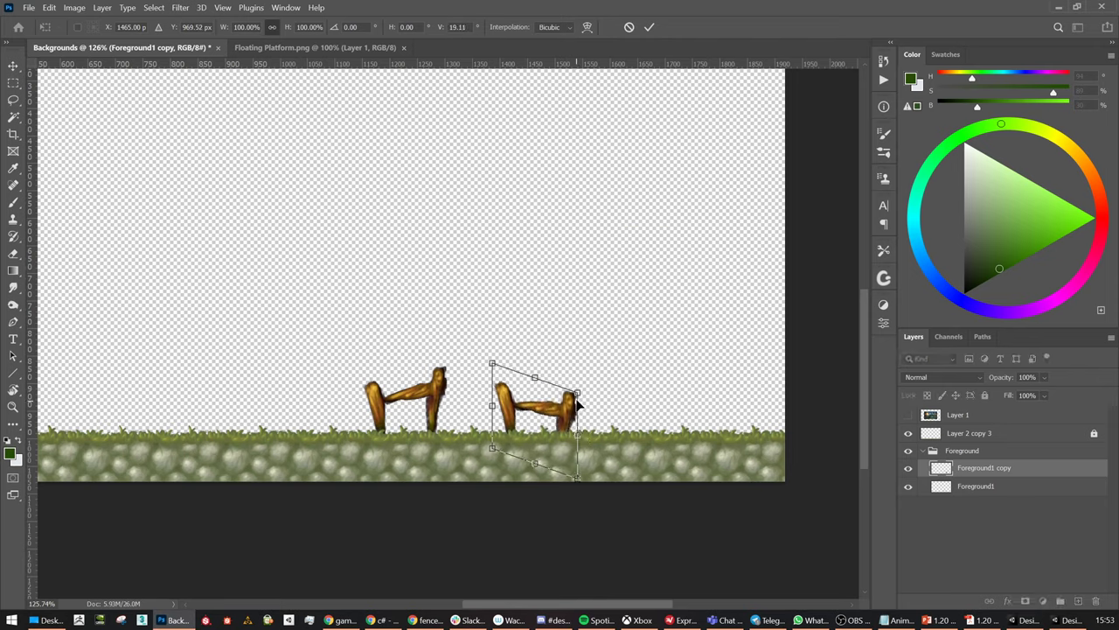
pyautogui.moveTo(579, 395); pyautogui.dragTo(586, 396)
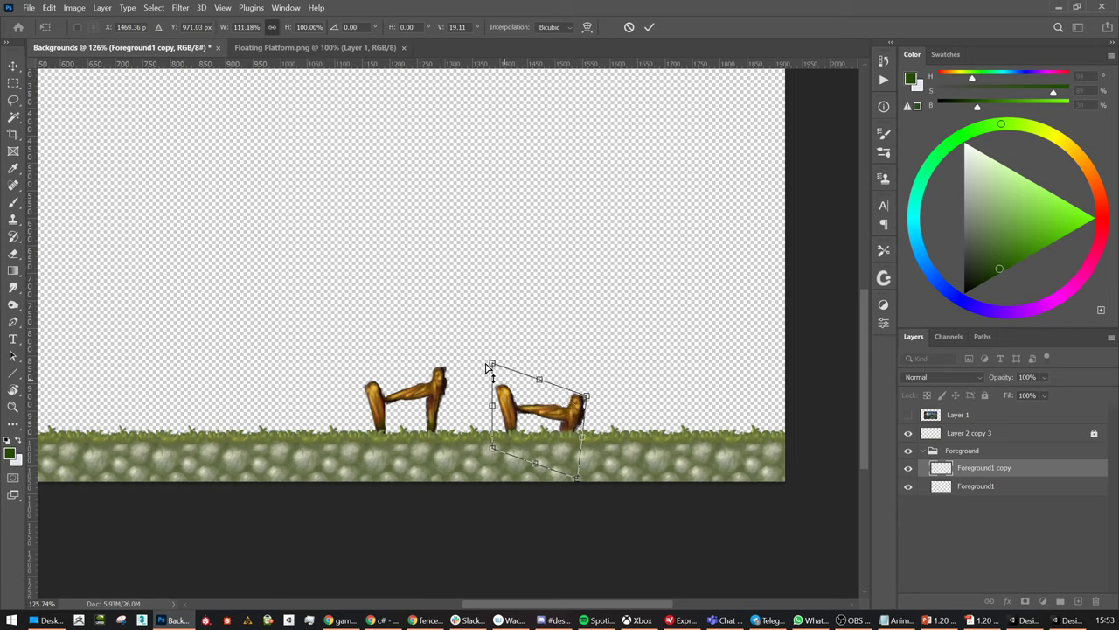
pyautogui.moveTo(492, 365); pyautogui.dragTo(495, 354)
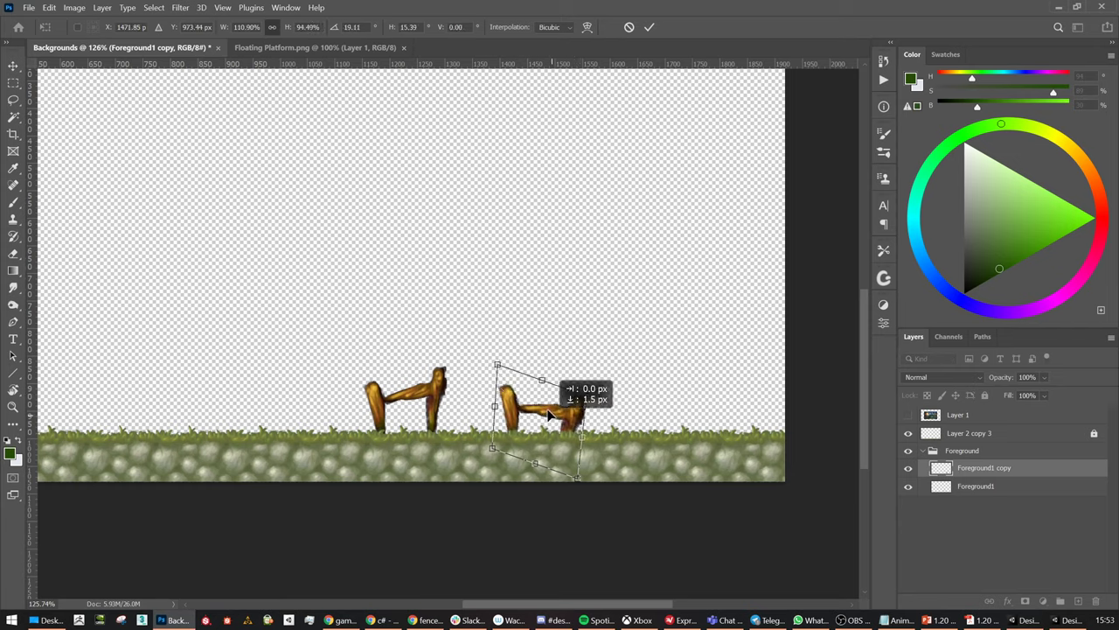
pyautogui.moveTo(552, 414)
pyautogui.mouseDown()
pyautogui.moveTo(536, 400)
pyautogui.moveTo(532, 412)
pyautogui.mouseUp()
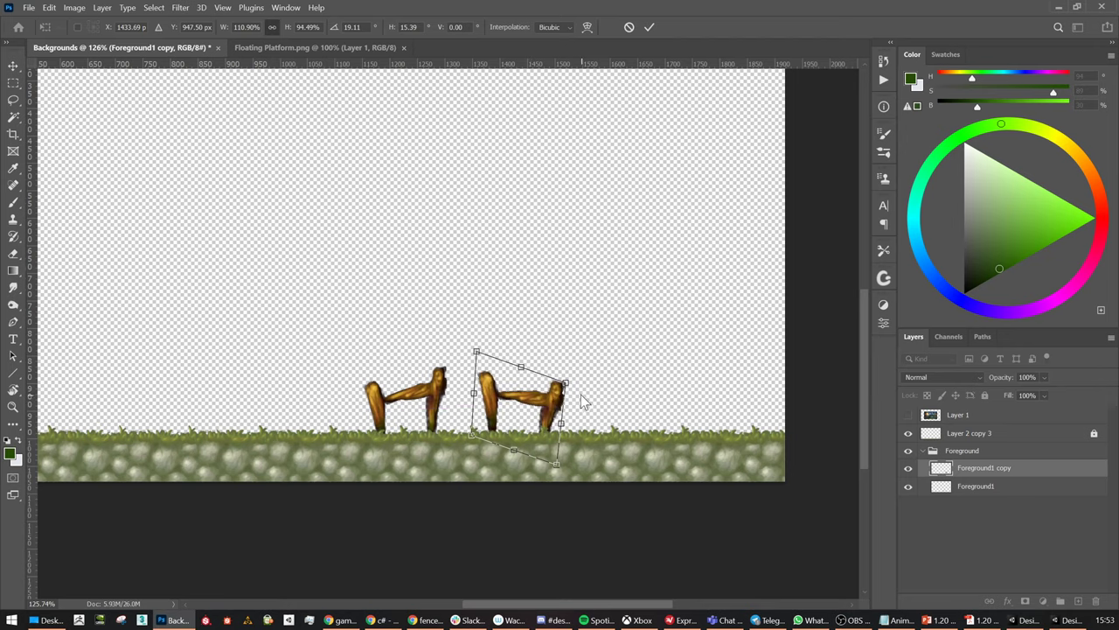
pyautogui.press('Return')
# Move the skewed fence to overlap the original's left post, and place a duplicate of it near the left end of the ground
pyautogui.keyDown('alt'); pyautogui.scroll(-3, 569, 427); pyautogui.keyUp('alt')
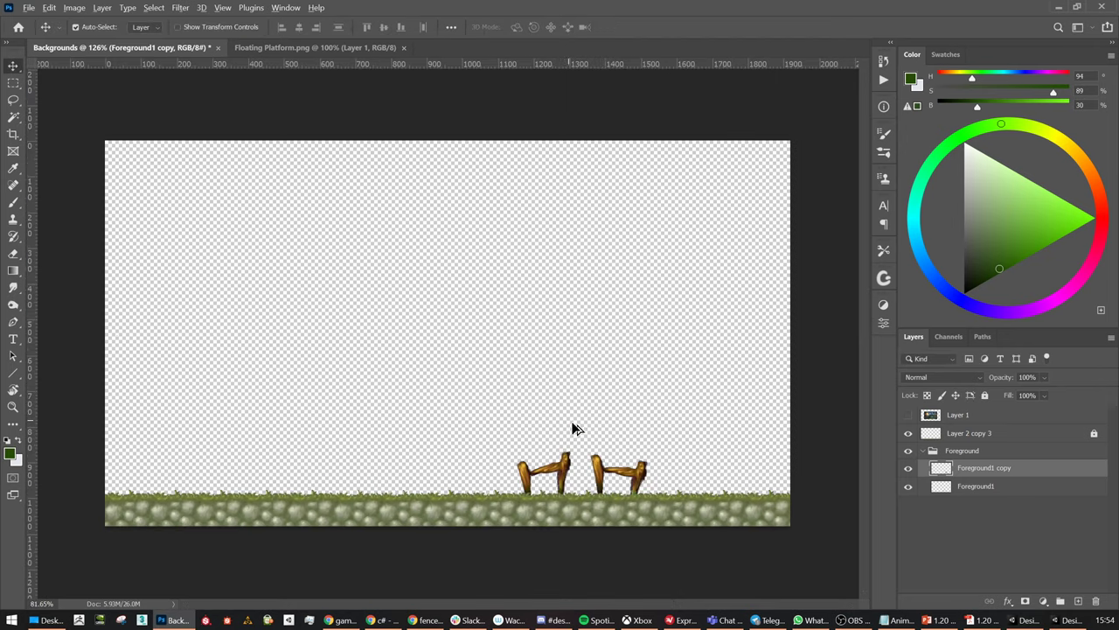
pyautogui.keyDown('alt'); pyautogui.scroll(1, 560, 447); pyautogui.keyUp('alt')
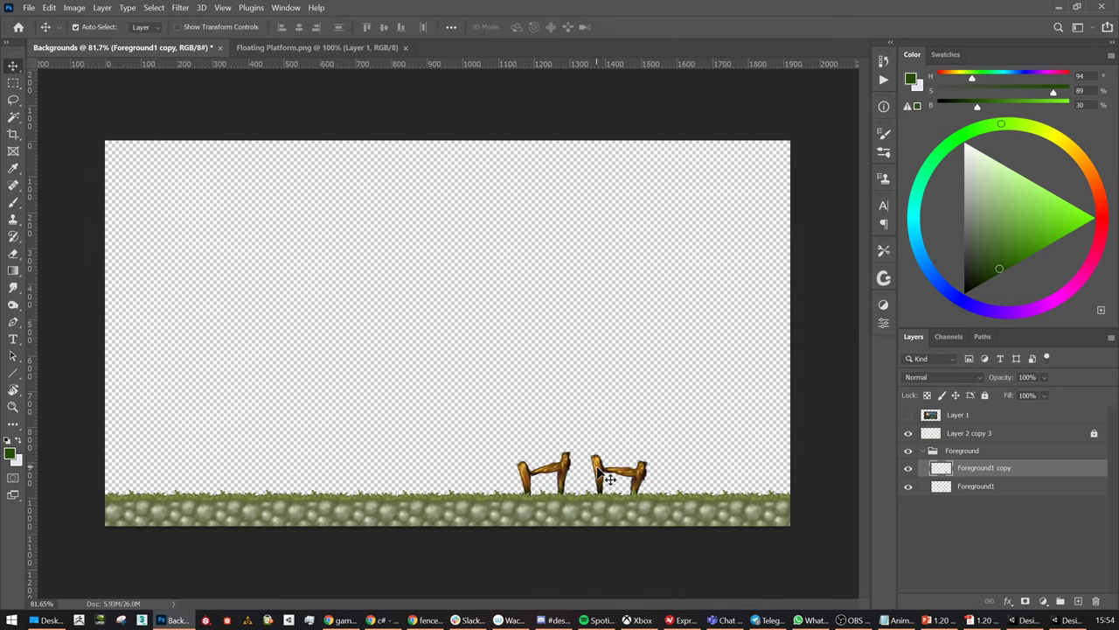
pyautogui.moveTo(601, 473); pyautogui.dragTo(545, 466)
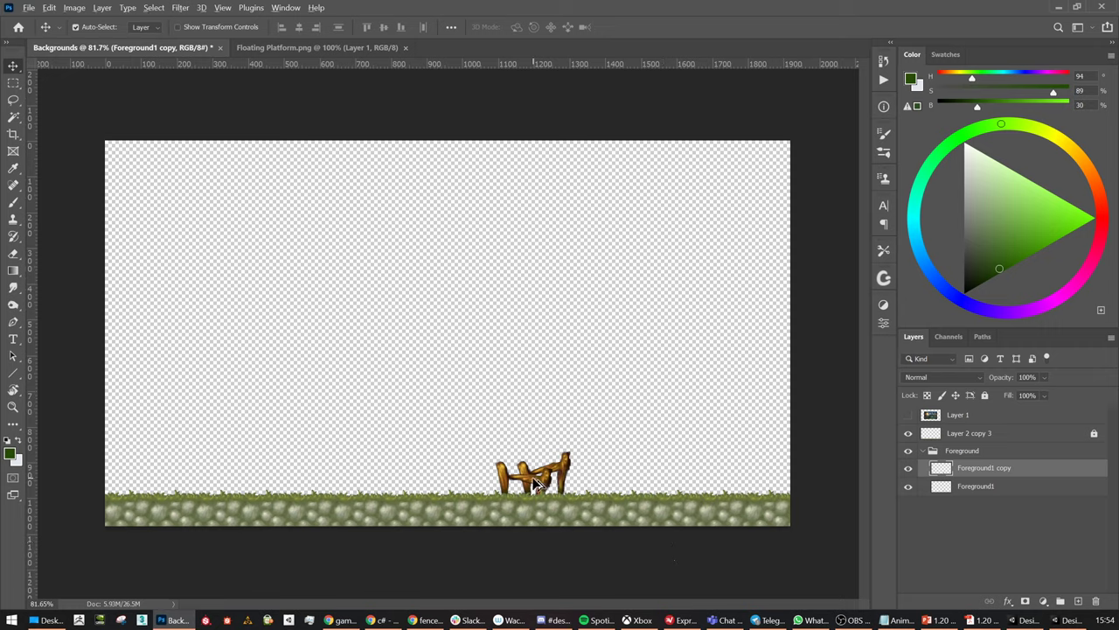
pyautogui.keyDown('alt'); pyautogui.moveTo(550, 481); pyautogui.dragTo(179, 481); pyautogui.keyUp('alt')
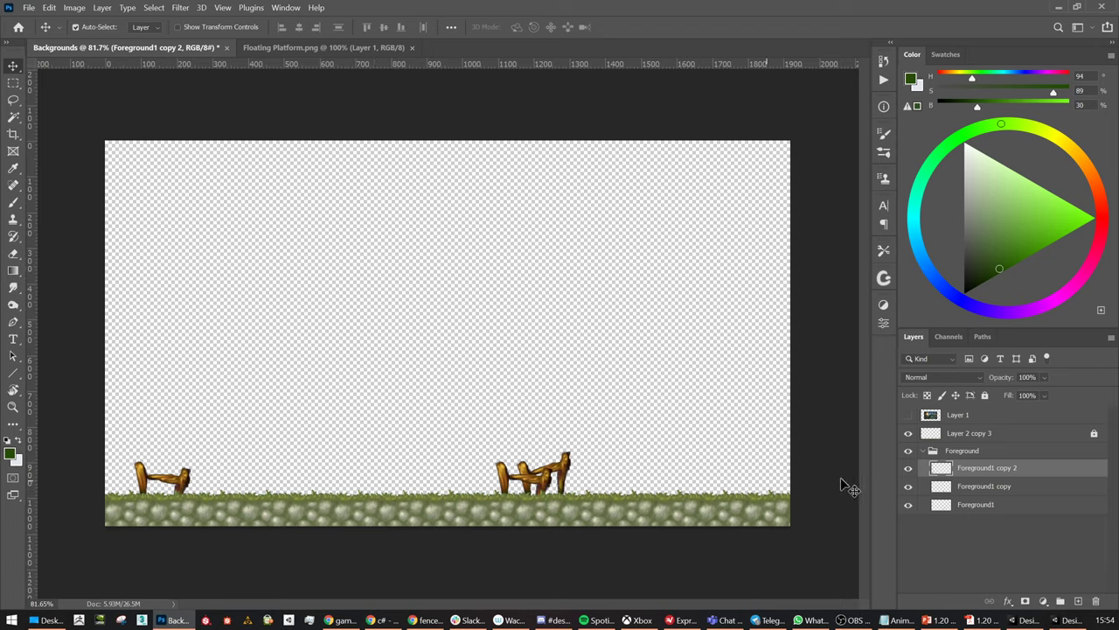
pyautogui.click(975, 495)
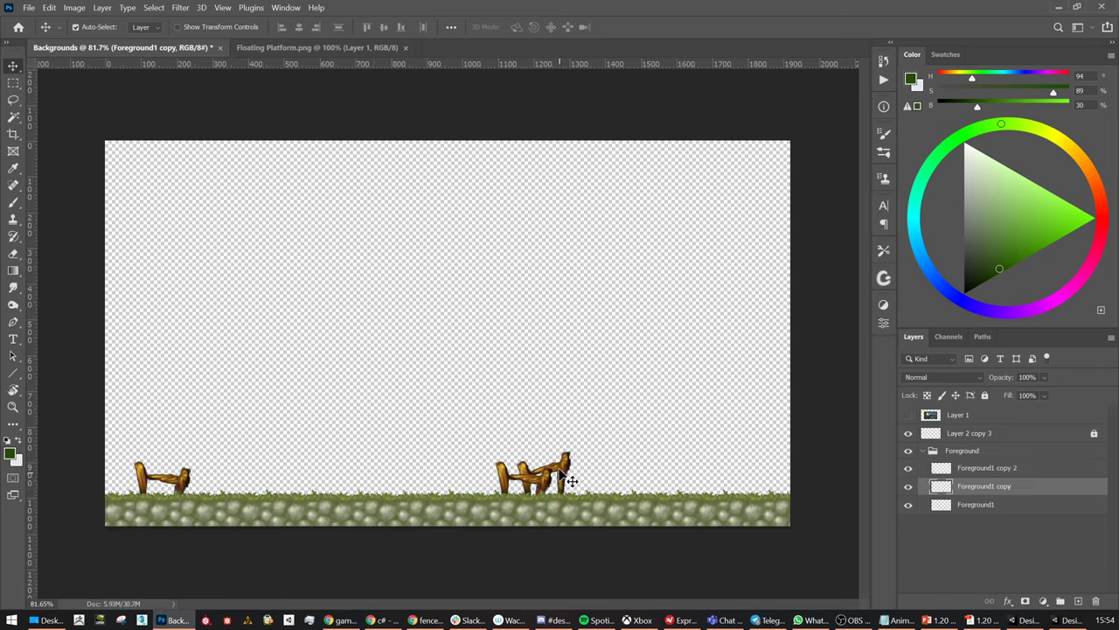
pyautogui.moveTo(618, 471); pyautogui.dragTo(750, 469)
pyautogui.hotkey('ctrl', 'z')
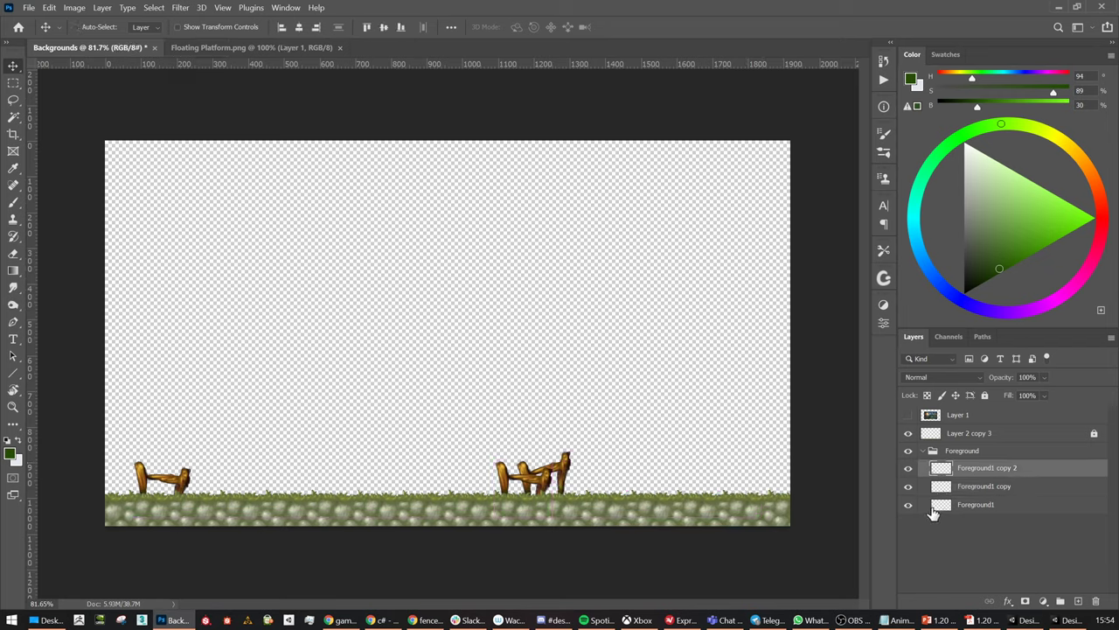
# Duplicate the original fence toward the right end of the ground and distort the copy so its right post leans and sits lower
pyautogui.keyDown('alt'); pyautogui.moveTo(578, 483); pyautogui.dragTo(748, 477); pyautogui.keyUp('alt')
pyautogui.hotkey('ctrl', 't')
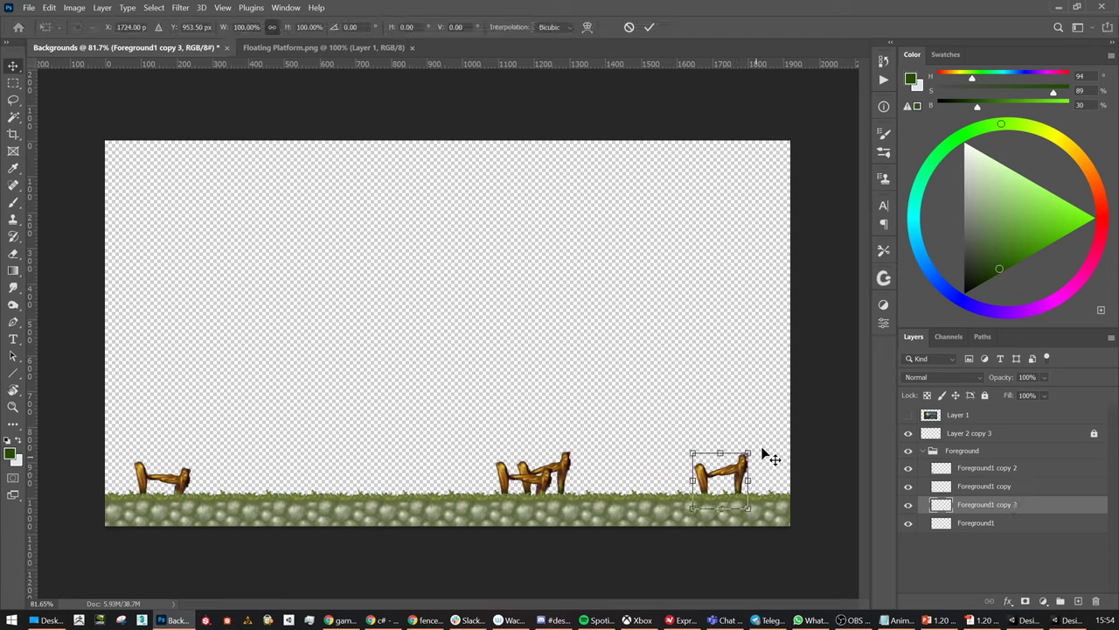
pyautogui.moveTo(770, 454); pyautogui.dragTo(767, 452)
pyautogui.press('Return')
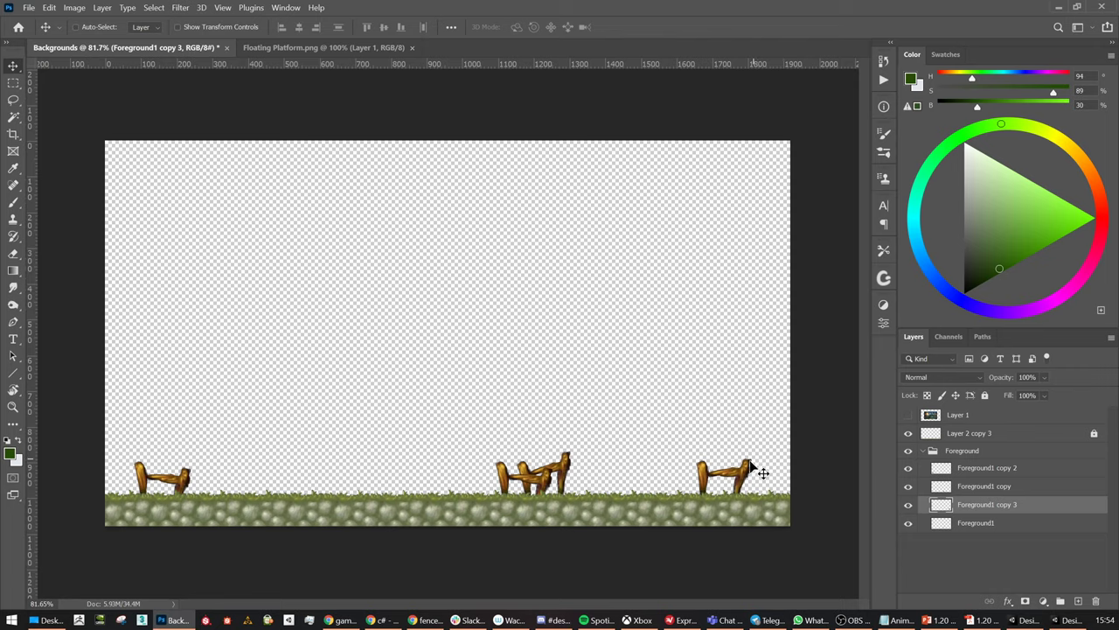
pyautogui.hotkey('ctrl', 't')
pyautogui.moveTo(753, 456); pyautogui.dragTo(747, 462)
pyautogui.press('Return')
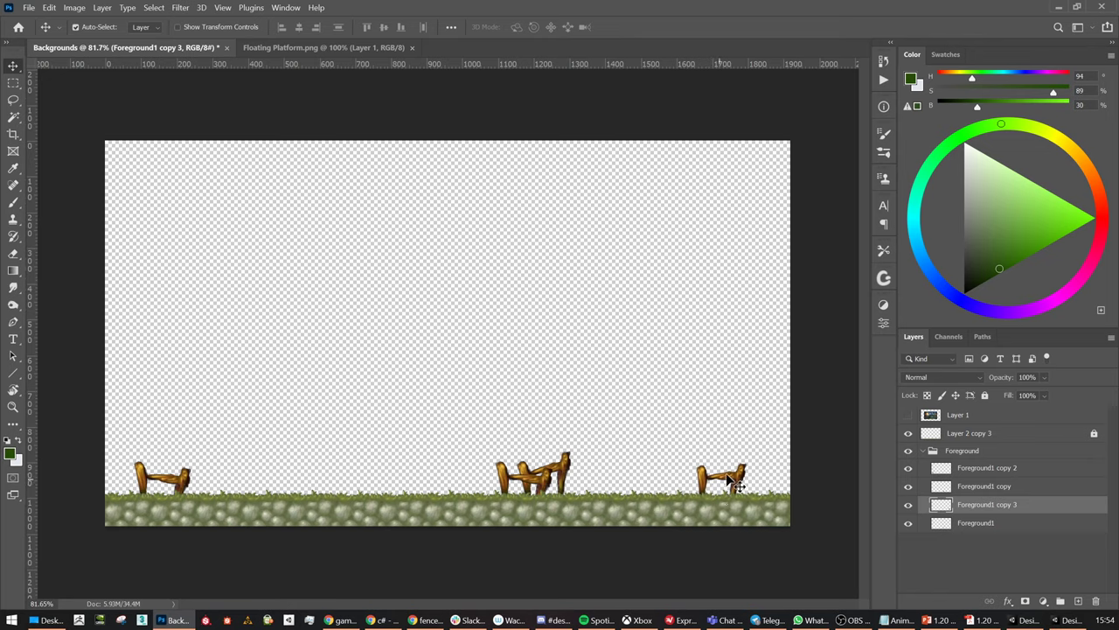
# Duplicate the far-right fence into the gap right of the leftmost one and lasso away its rail and right post, leaving a single post
pyautogui.keyDown('alt'); pyautogui.moveTo(739, 481); pyautogui.dragTo(327, 477); pyautogui.keyUp('alt')
pyautogui.keyDown('alt'); pyautogui.scroll(2, 311, 490); pyautogui.keyUp('alt')
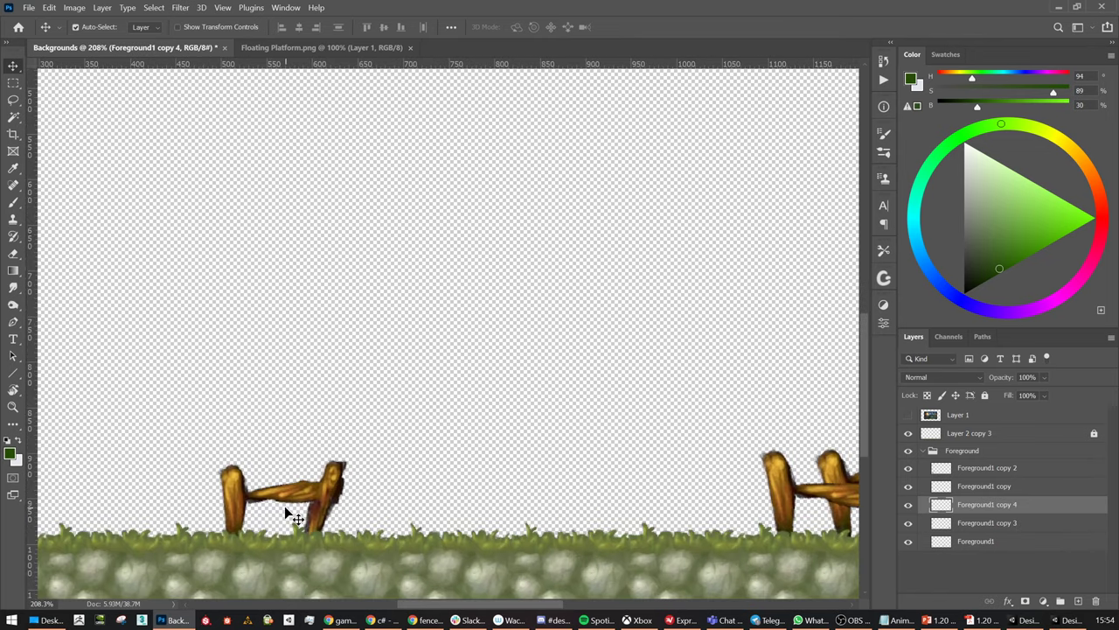
pyautogui.press('l')
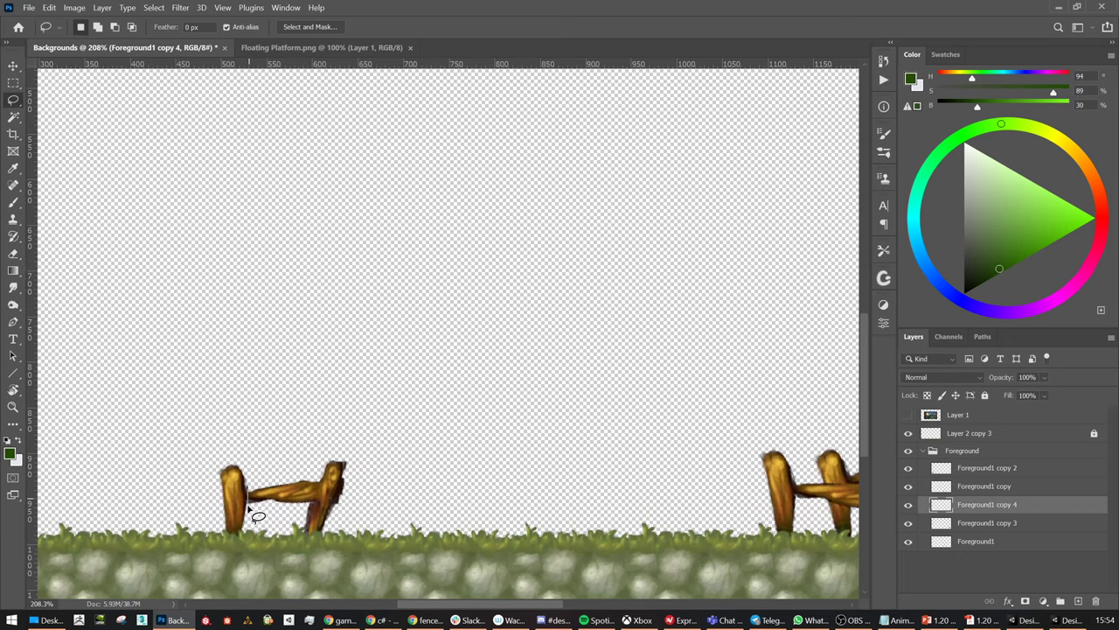
pyautogui.moveTo(247, 505)
pyautogui.mouseDown()
pyautogui.moveTo(302, 599)
pyautogui.moveTo(282, 417)
pyautogui.mouseUp()
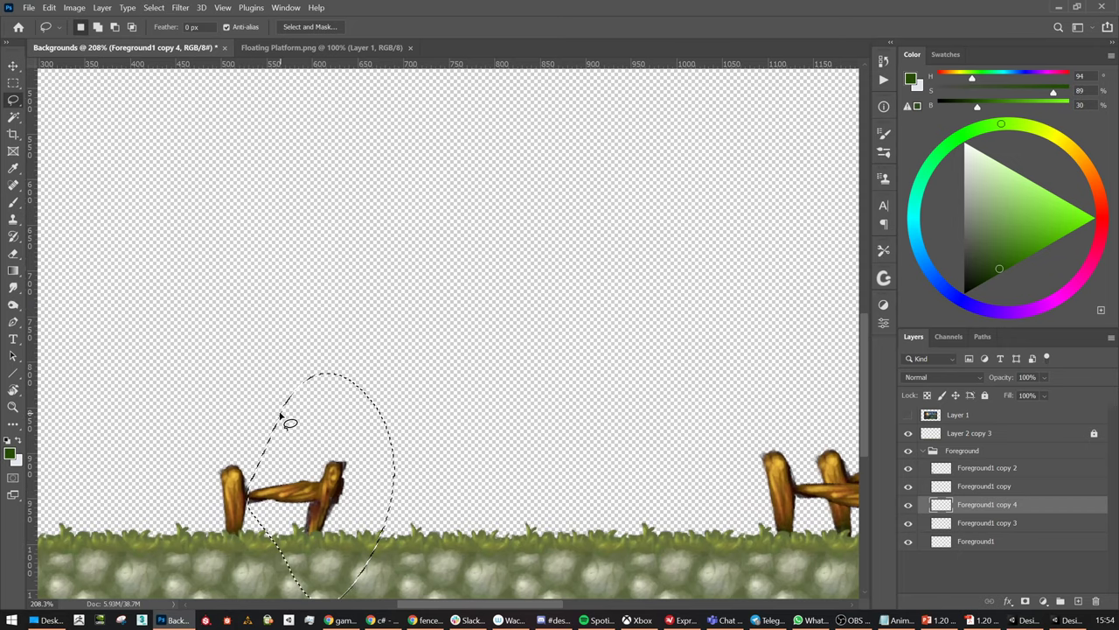
pyautogui.press('Delete')
pyautogui.hotkey('ctrl', 'd')
pyautogui.keyDown('alt'); pyautogui.scroll(-5, 297, 472); pyautogui.keyUp('alt')
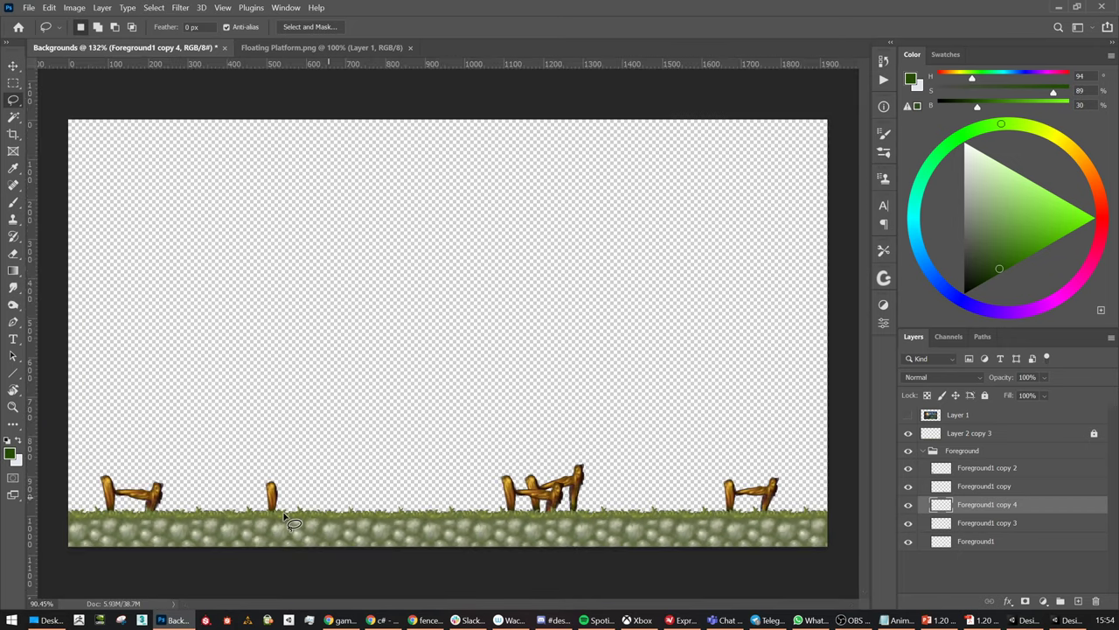
pyautogui.press('v')
pyautogui.moveTo(282, 500); pyautogui.dragTo(281, 500)
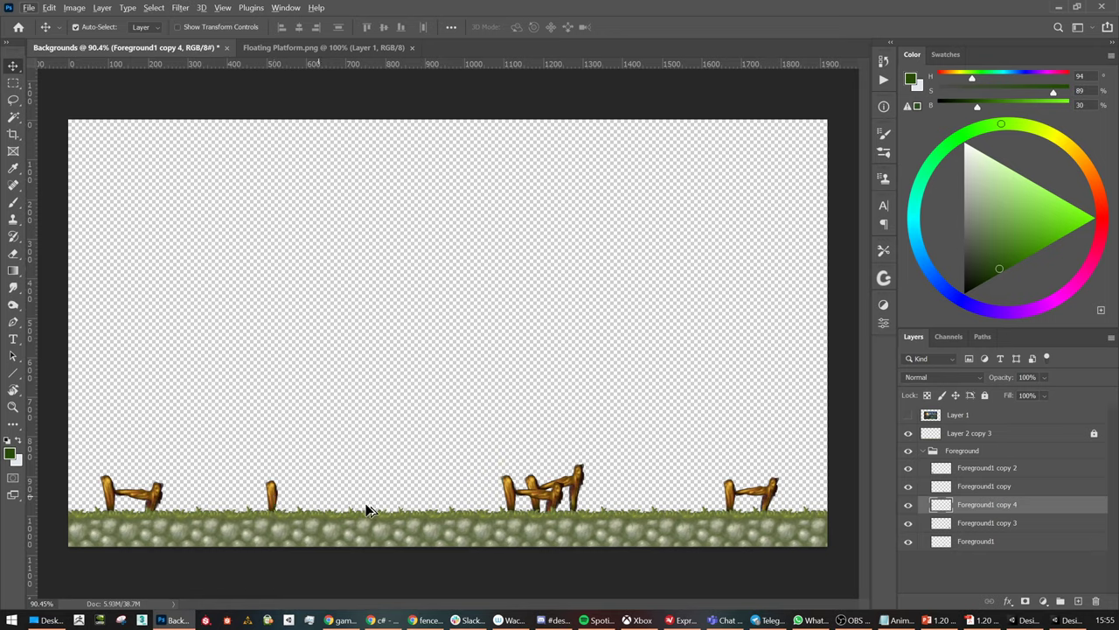
# Duplicate the single post farther right, sunk partly into the ground, and rotate the copy about -21.8 degrees
pyautogui.keyDown('alt'); pyautogui.moveTo(396, 510); pyautogui.dragTo(418, 465); pyautogui.keyUp('alt')
pyautogui.hotkey('ctrl', 't')
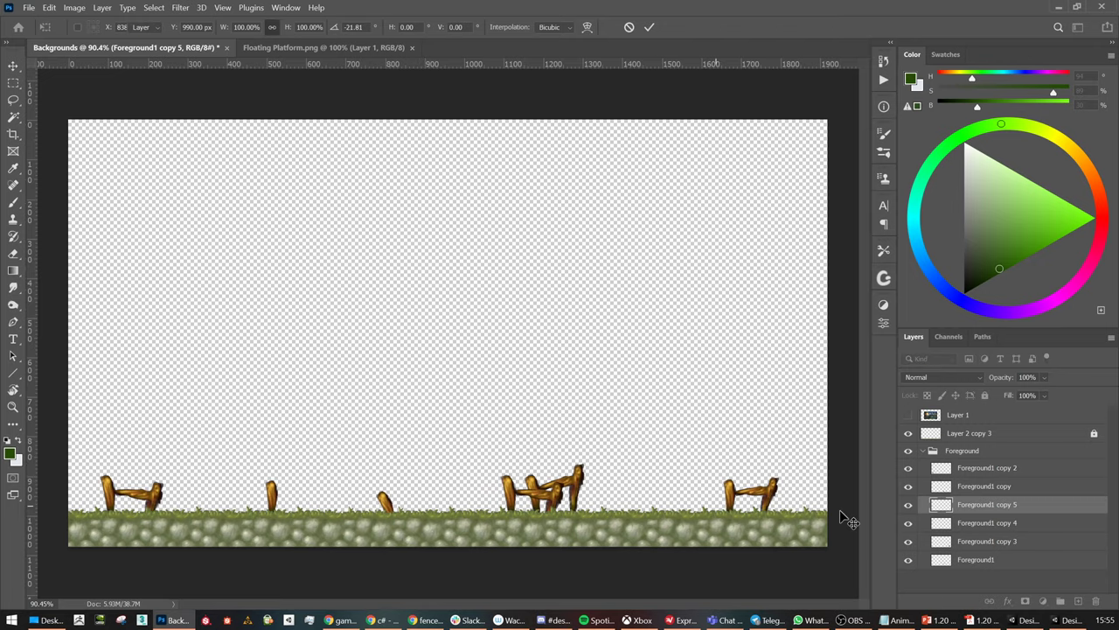
pyautogui.keyDown('alt'); pyautogui.scroll(-3, 569, 473); pyautogui.keyUp('alt')
pyautogui.press('Return')
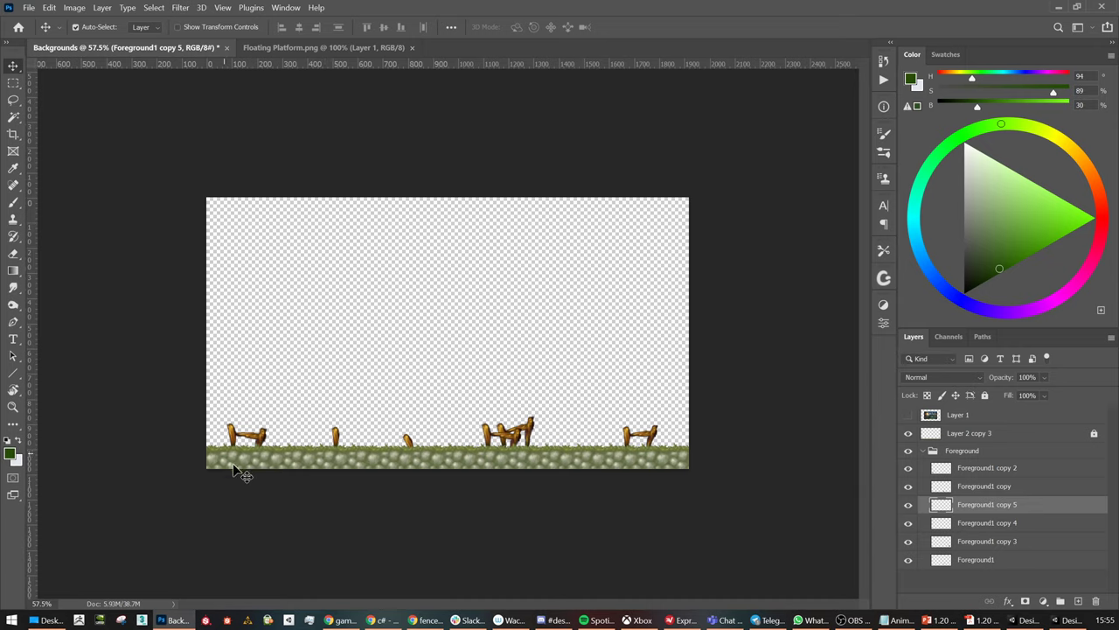
pyautogui.keyDown('alt'); pyautogui.scroll(2, 305, 445); pyautogui.keyUp('alt')
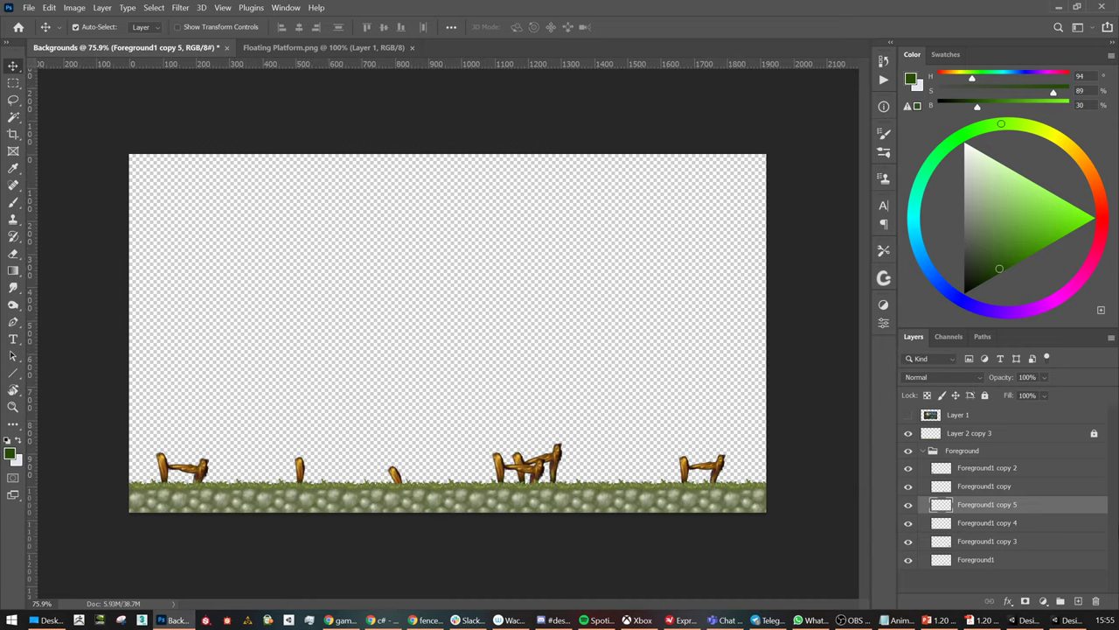
# Add a new layer above the fence copies at the top of the Foreground group and name it Bush
pyautogui.click(968, 470)
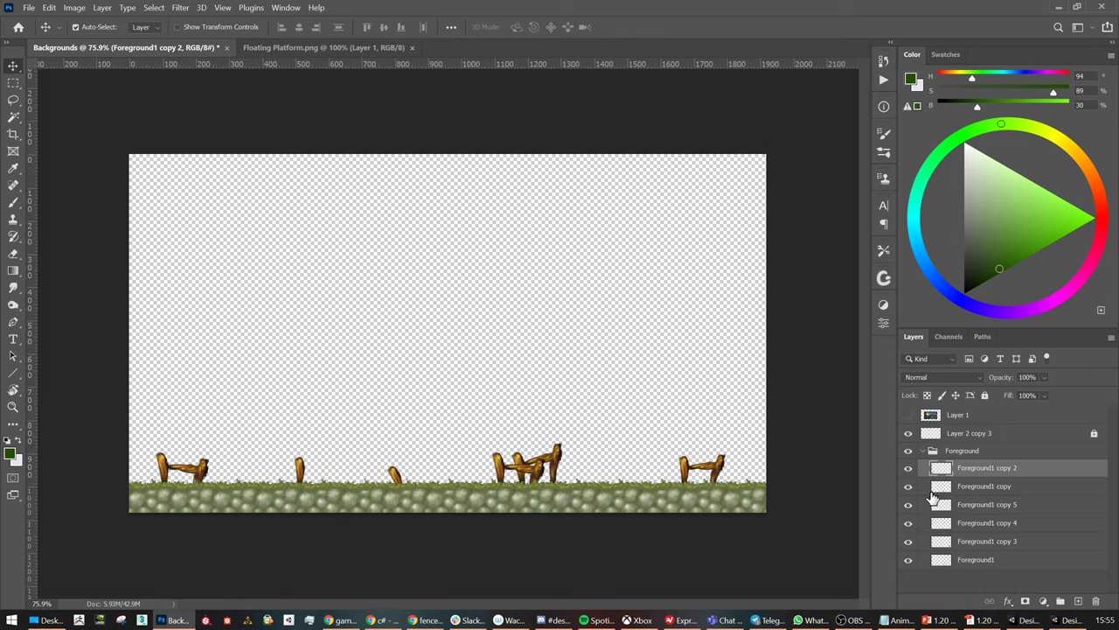
pyautogui.click(908, 450)
pyautogui.click(907, 450)
pyautogui.click(1077, 601)
pyautogui.doubleClick(966, 469)
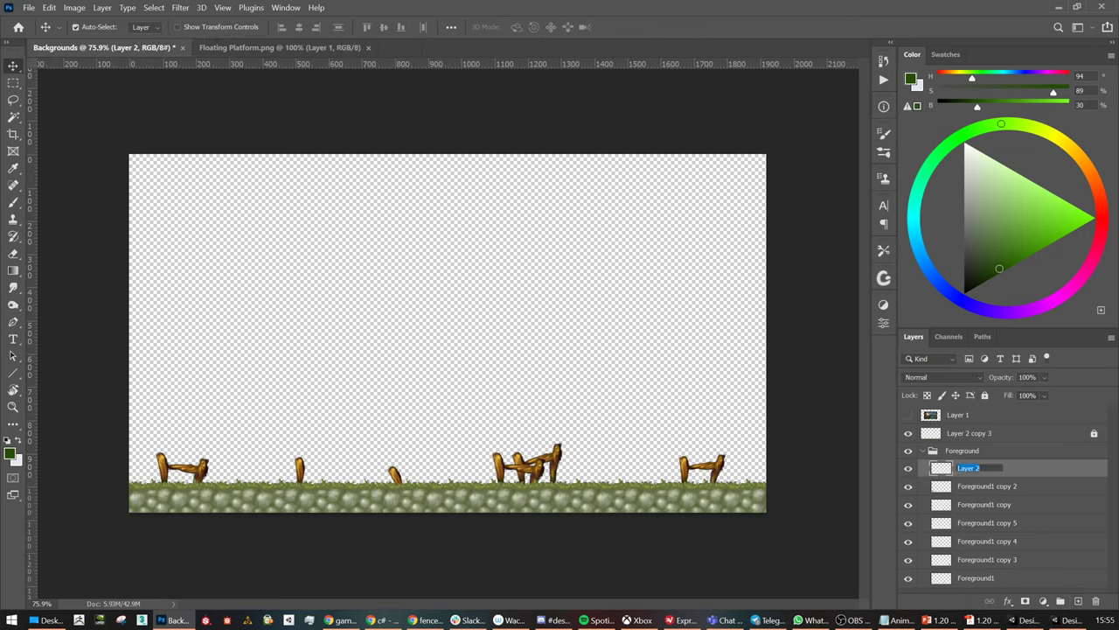
pyautogui.write('Bush')
pyautogui.press('Return')
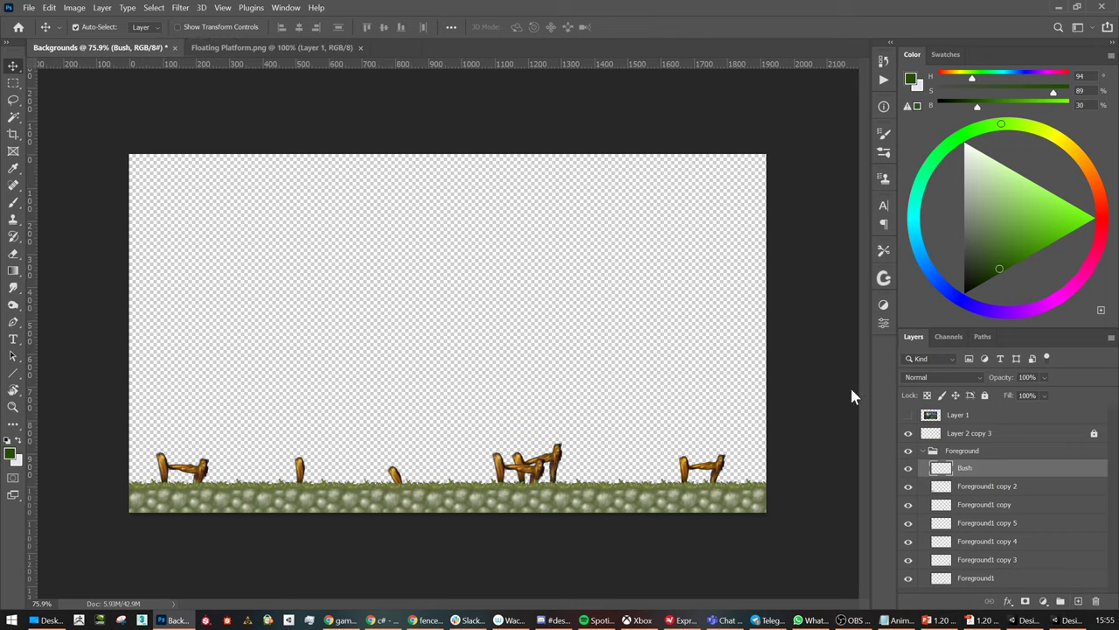
# Save the document as Backgrounds.psd in the Design Practice 2021 folder with Maximize Compatibility on
pyautogui.press('b')
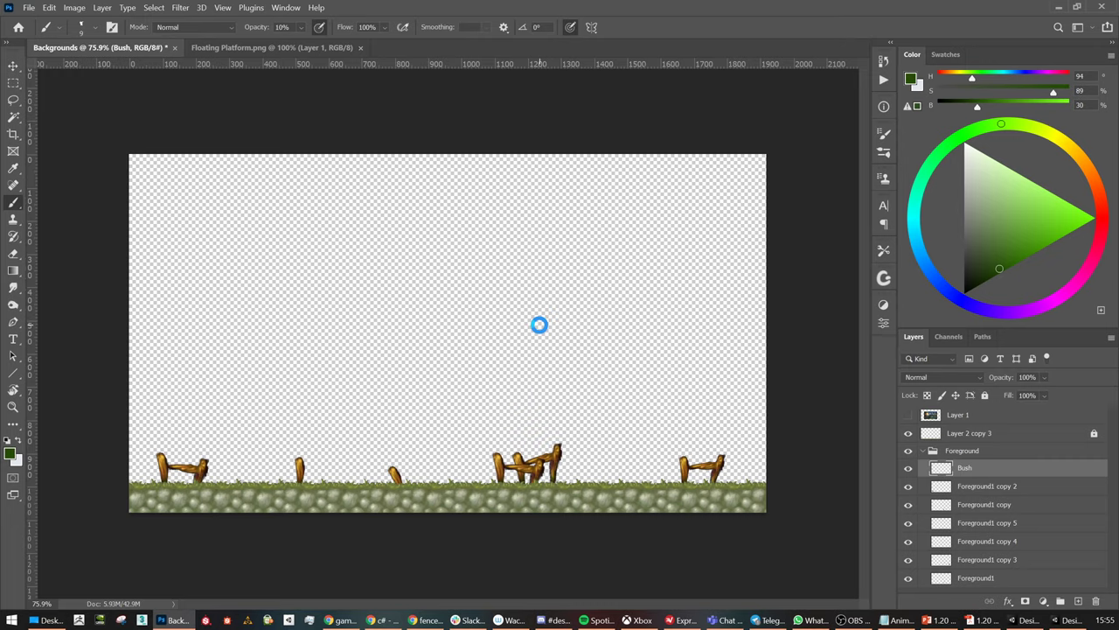
pyautogui.hotkey('ctrl', 'shift', 's')
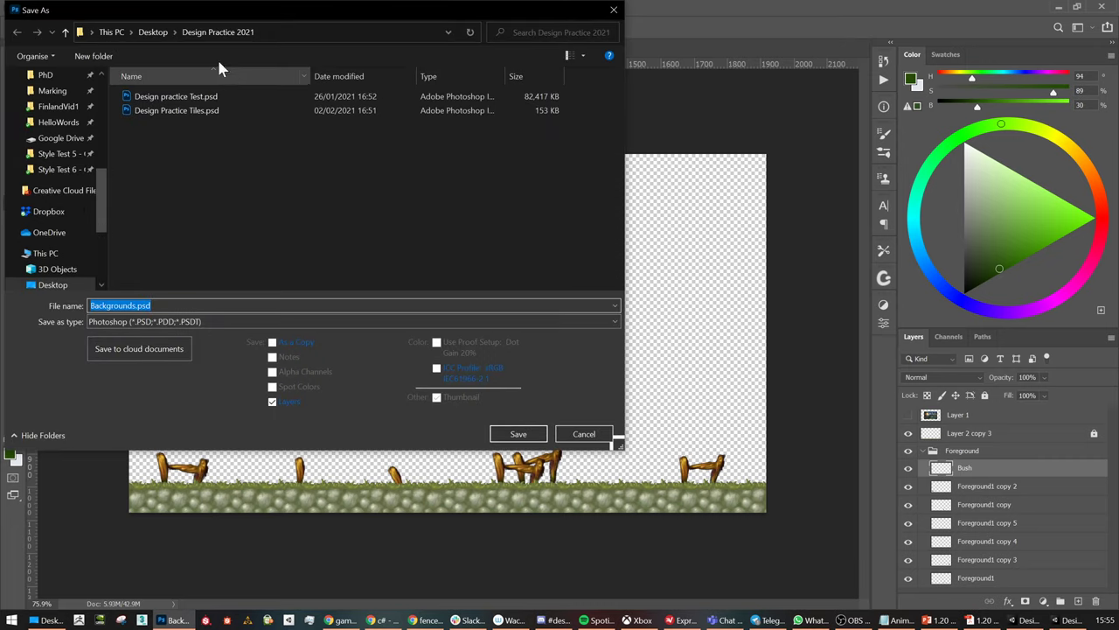
pyautogui.click(516, 434)
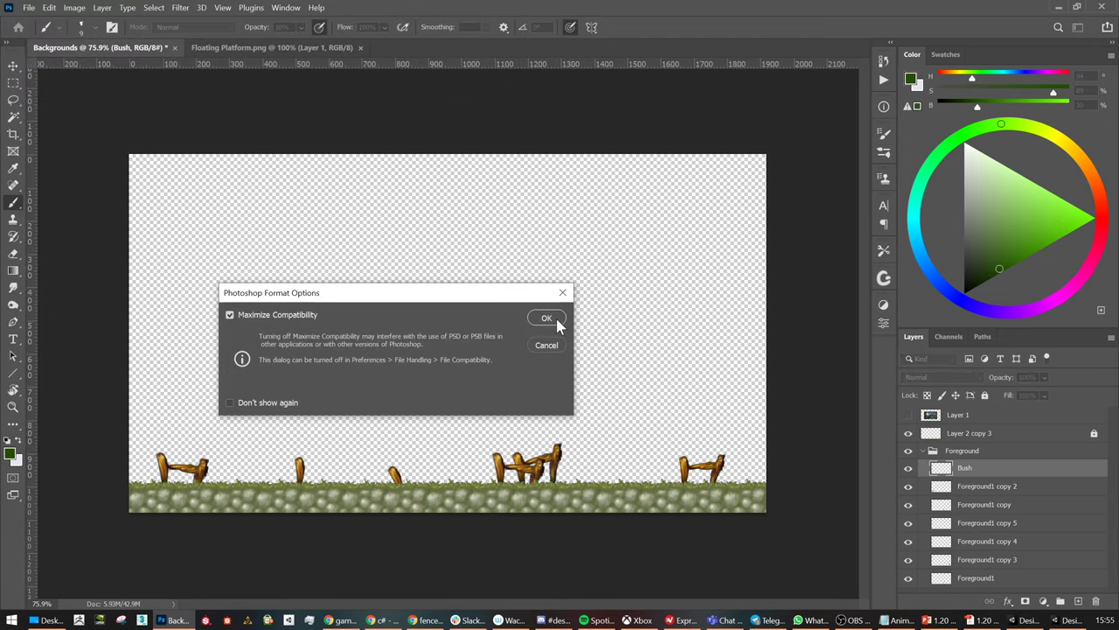
pyautogui.click(553, 317)
# Look through the Evenant-Concept-Art-Brush-Pack's texture, cloud, rock, and grass and foliage brushes for one suited to painting bushes
pyautogui.rightClick(439, 295)
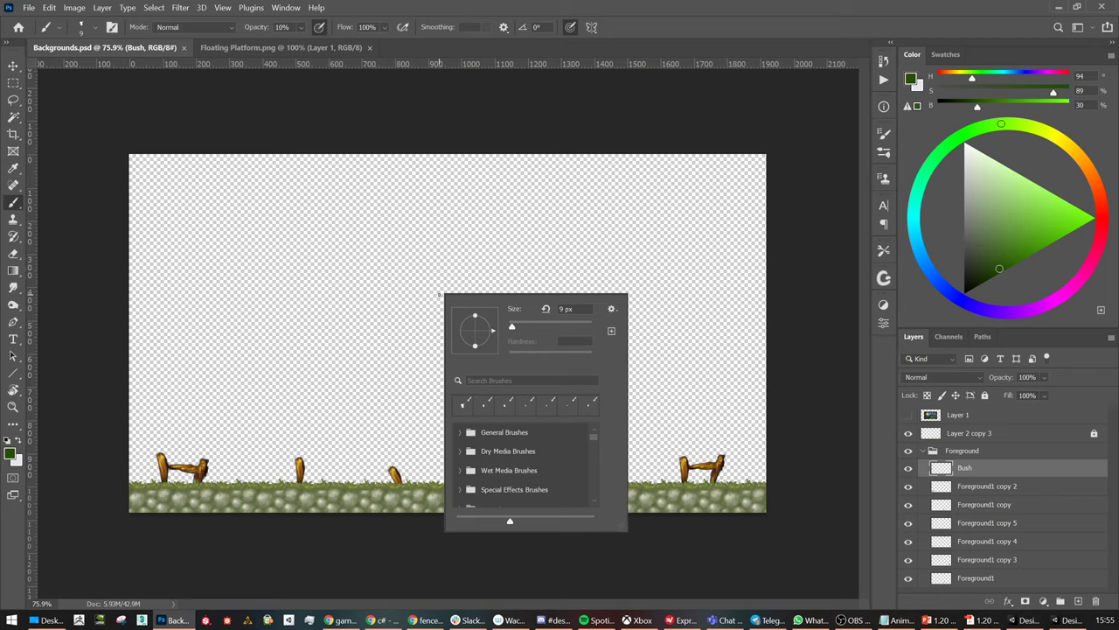
pyautogui.click(883, 156)
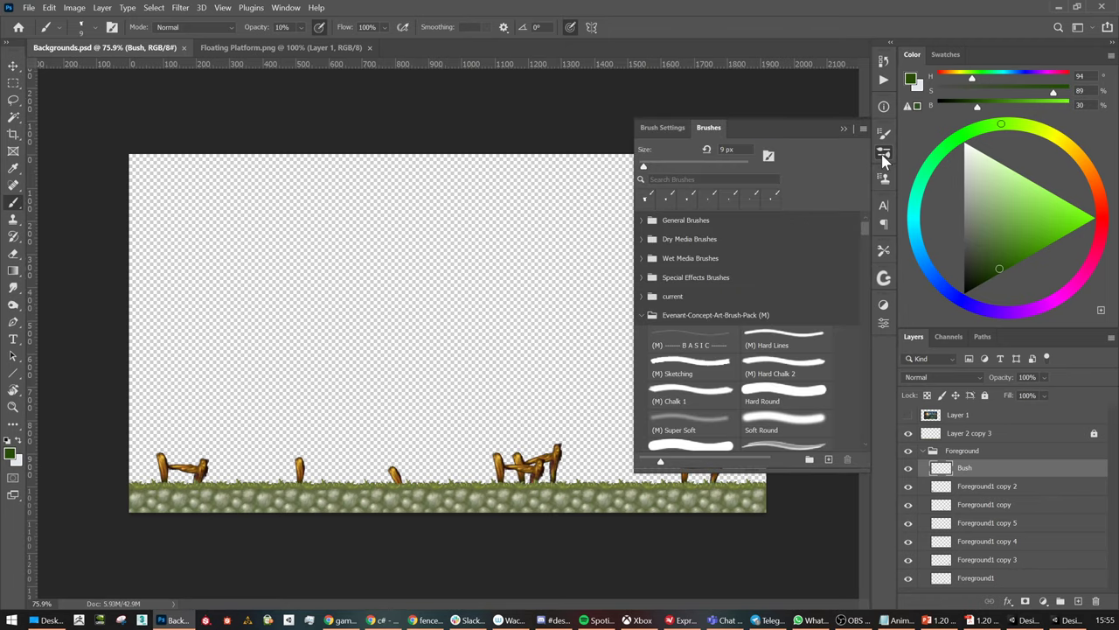
pyautogui.scroll(-5, 697, 323)
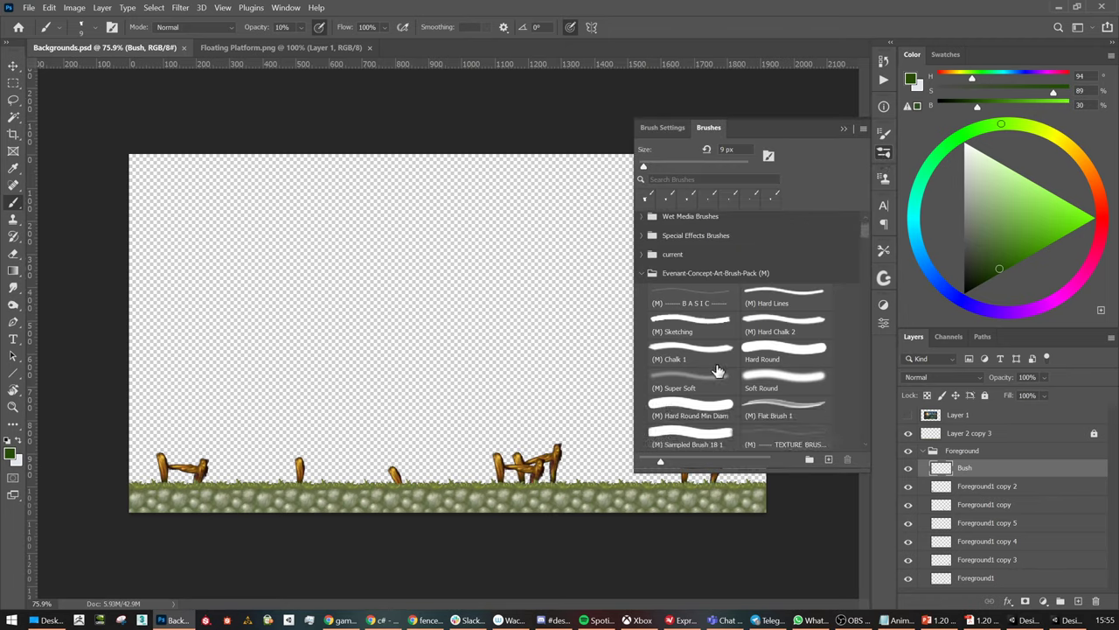
pyautogui.scroll(-5, 724, 378)
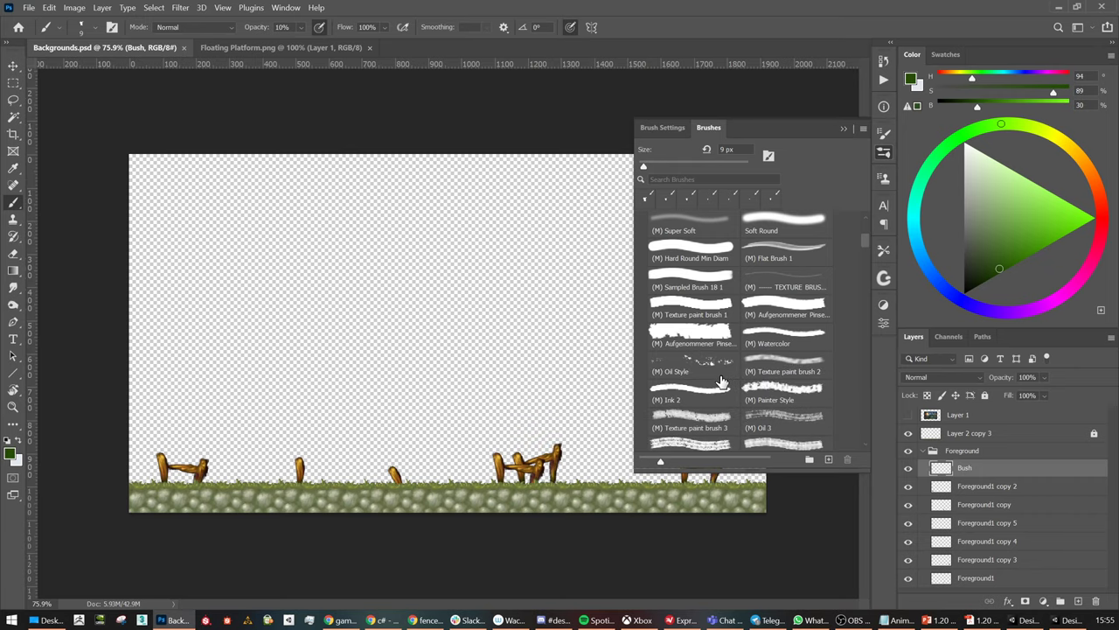
pyautogui.scroll(-1, 722, 382)
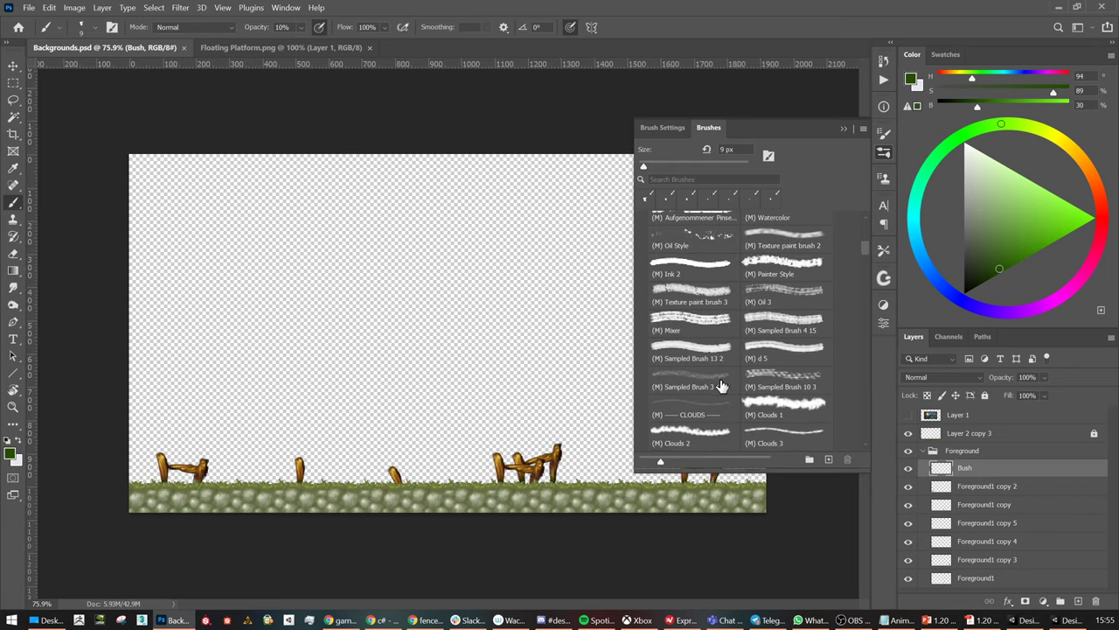
pyautogui.scroll(-1, 721, 386)
pyautogui.click(722, 384)
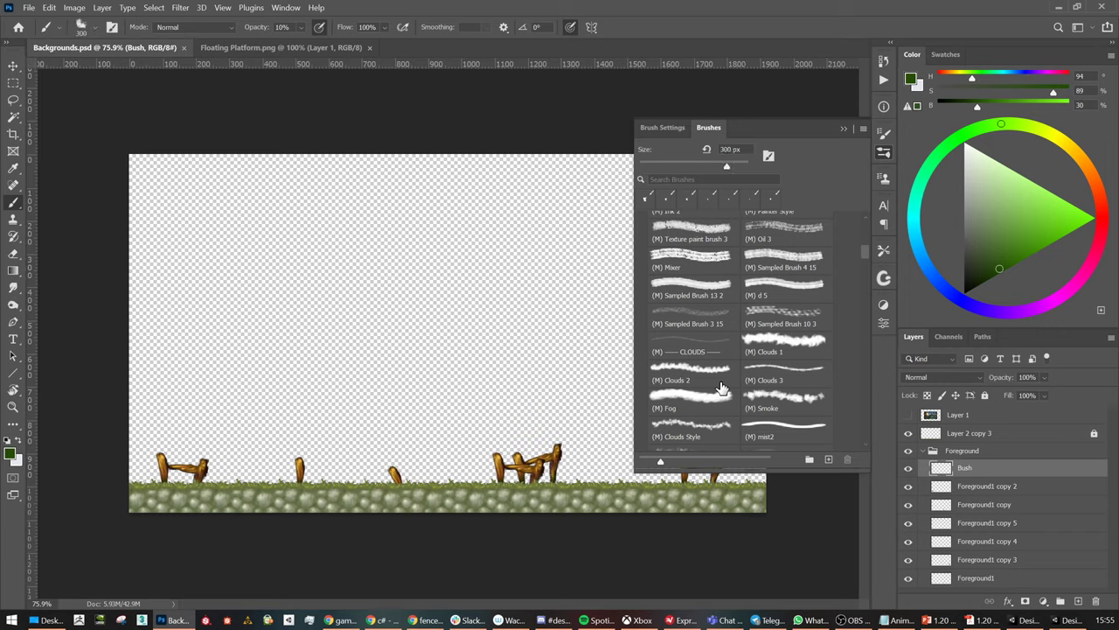
pyautogui.scroll(-1, 722, 382)
pyautogui.click(724, 384)
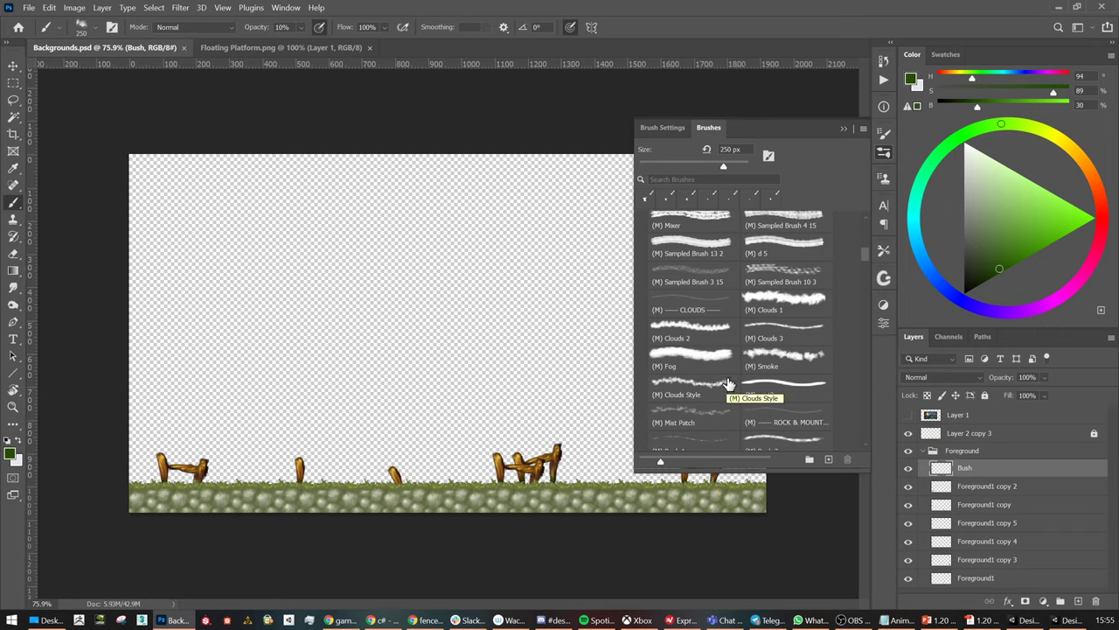
pyautogui.scroll(-2, 728, 387)
pyautogui.scroll(-2, 785, 395)
pyautogui.click(784, 397)
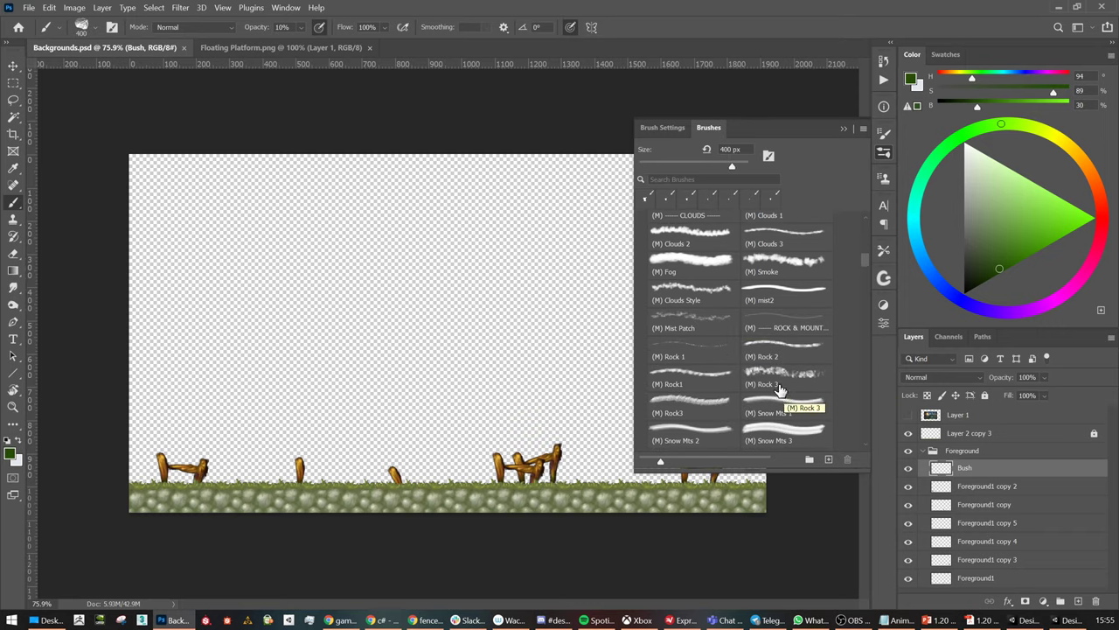
pyautogui.scroll(-1, 782, 399)
pyautogui.click(778, 402)
pyautogui.scroll(-2, 778, 403)
pyautogui.click(777, 403)
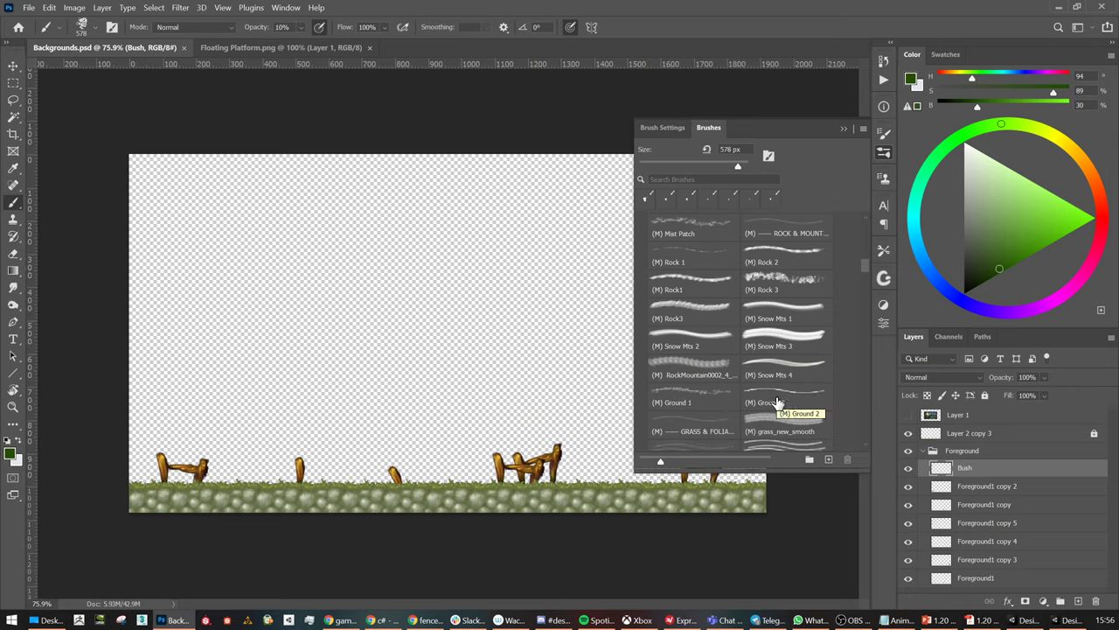
pyautogui.scroll(-2, 780, 403)
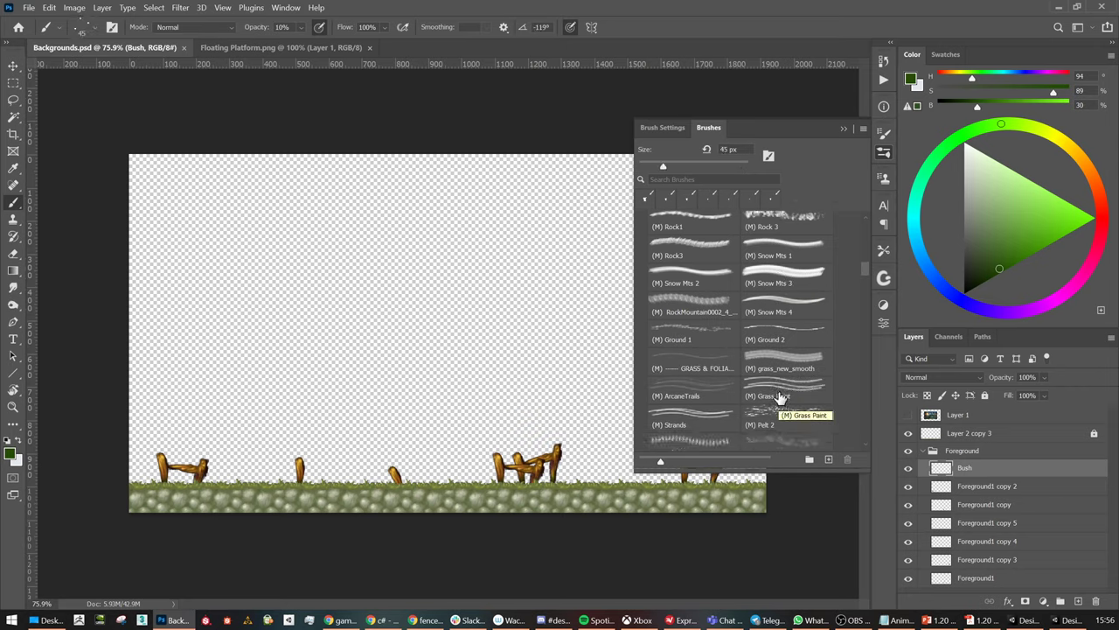
pyautogui.scroll(-2, 780, 398)
pyautogui.click(781, 401)
pyautogui.scroll(-3, 783, 402)
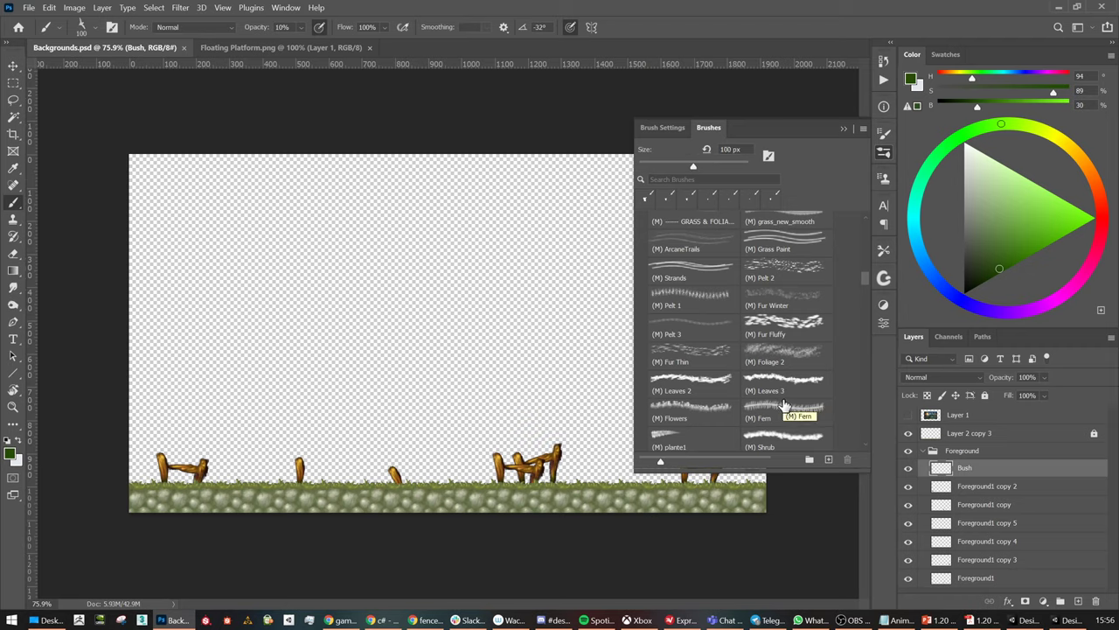
pyautogui.click(784, 405)
pyautogui.scroll(-3, 784, 406)
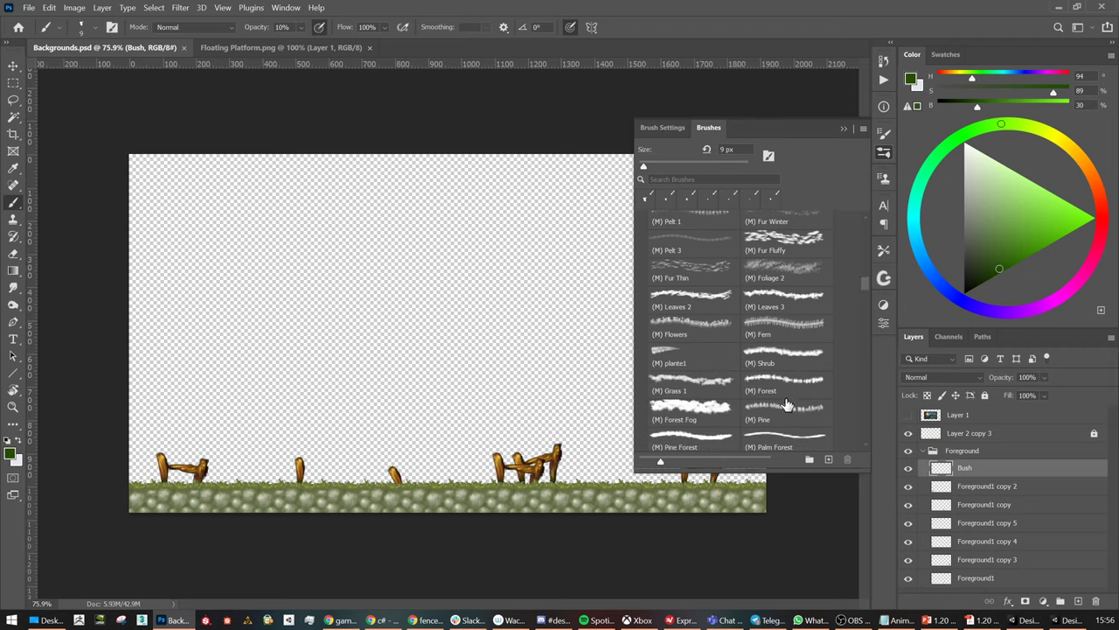
pyautogui.scroll(-1, 786, 403)
pyautogui.scroll(-3, 787, 400)
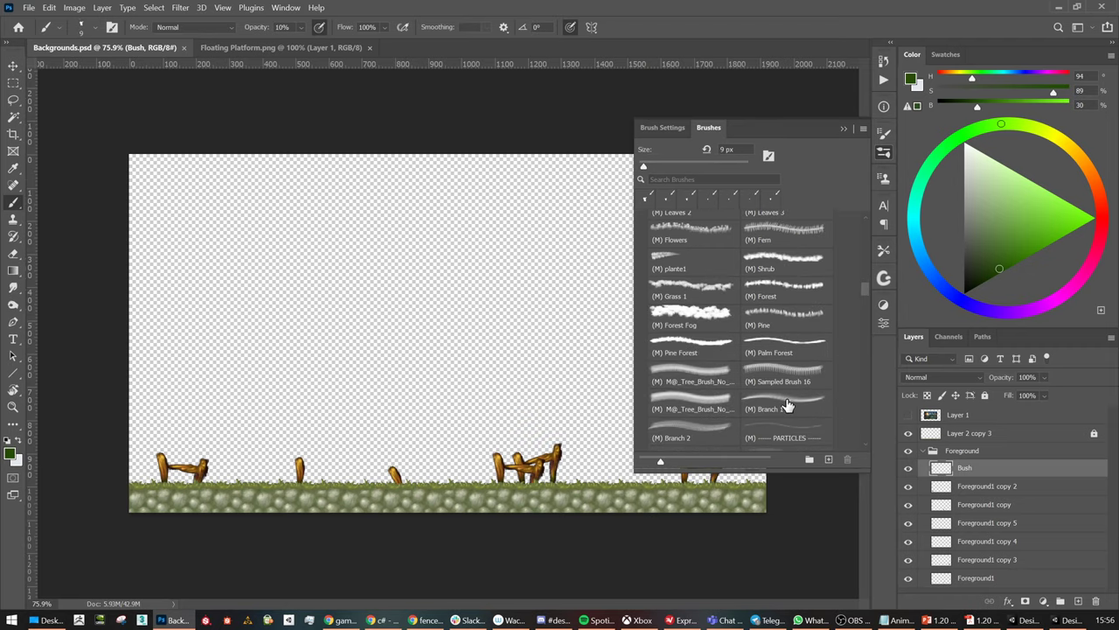
pyautogui.scroll(-1, 787, 404)
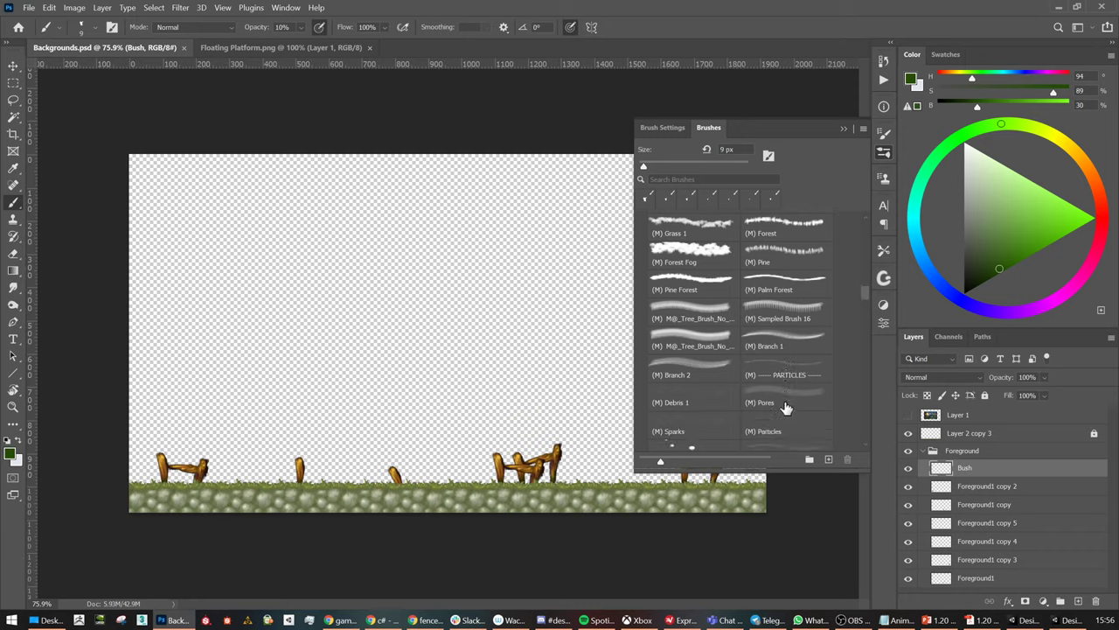
pyautogui.scroll(-6, 786, 407)
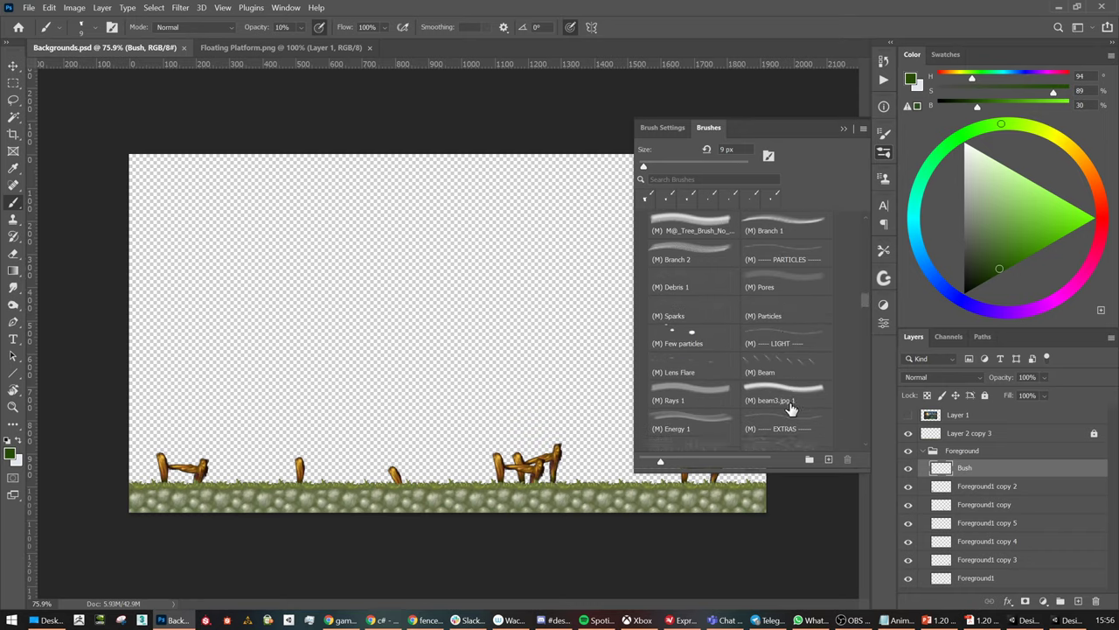
pyautogui.moveTo(867, 304)
pyautogui.mouseDown()
pyautogui.moveTo(870, 318)
pyautogui.moveTo(879, 281)
pyautogui.mouseUp()
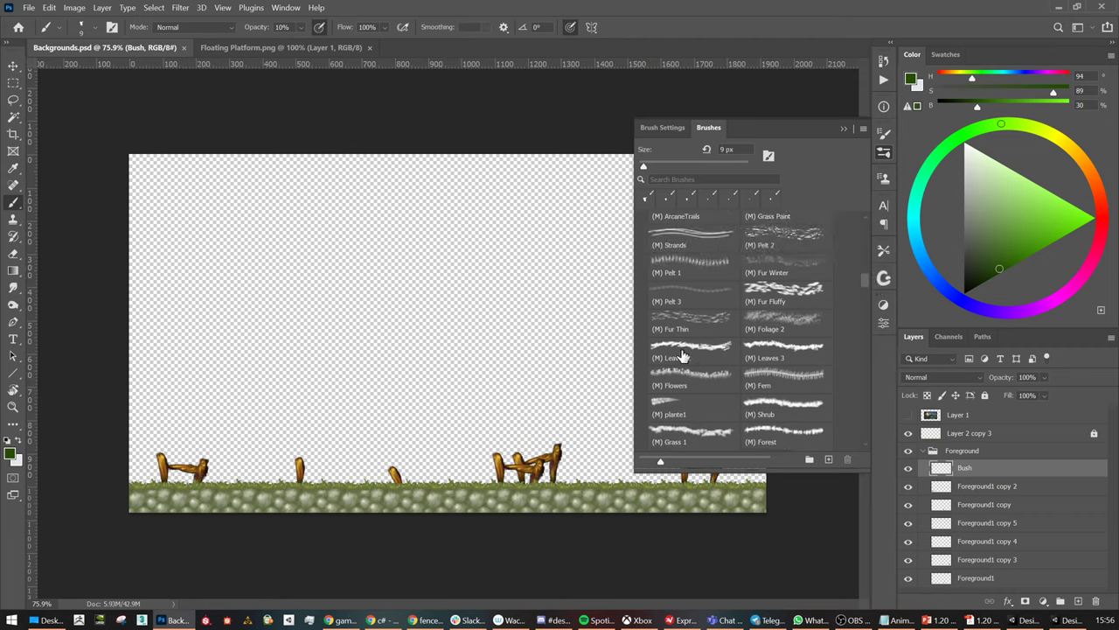
pyautogui.scroll(5, 826, 313)
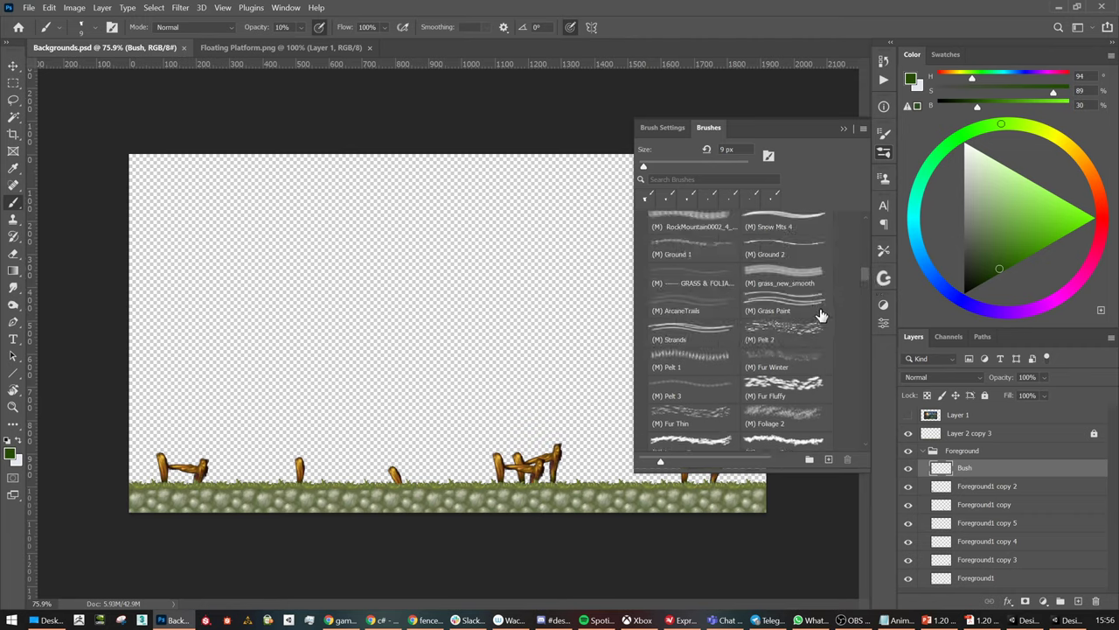
pyautogui.scroll(5, 851, 274)
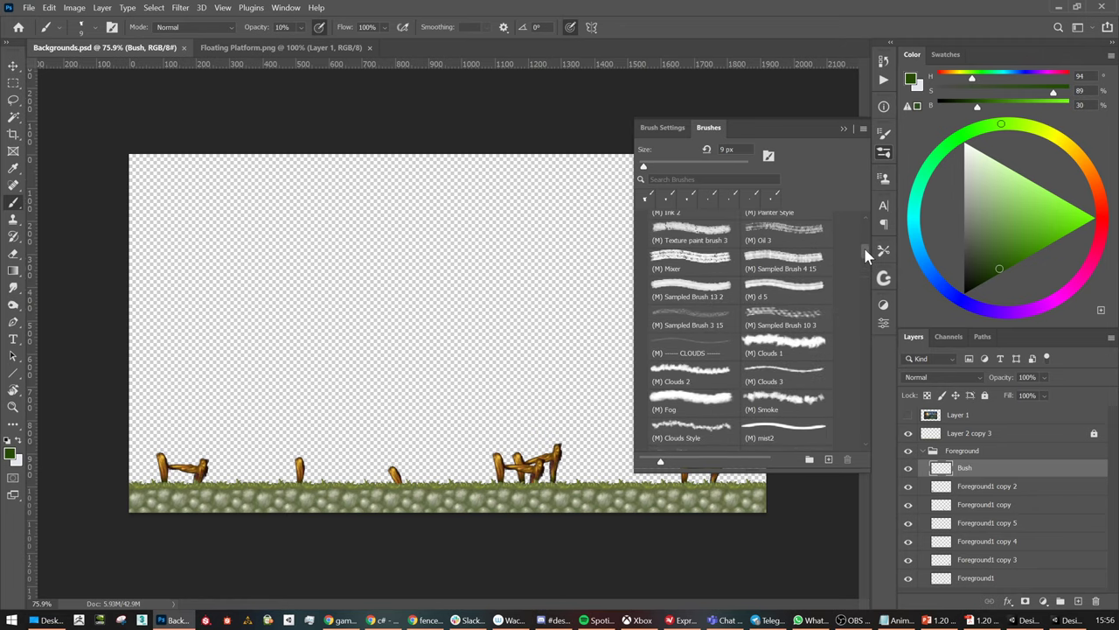
pyautogui.scroll(2, 863, 244)
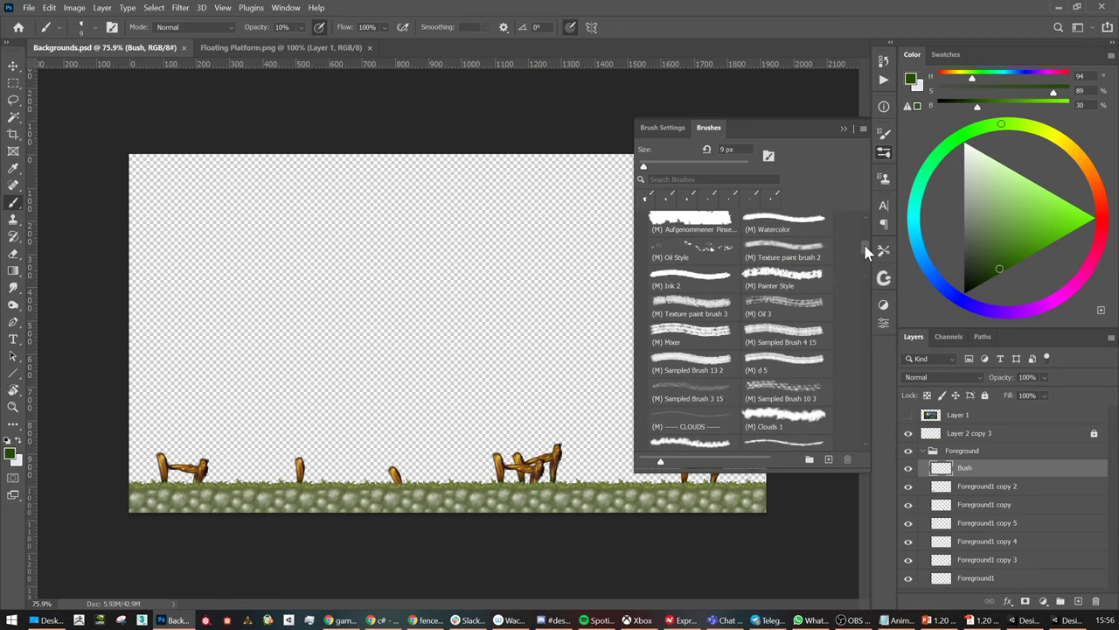
pyautogui.scroll(1, 863, 241)
# Choose the ragged-edged (M) Aufgenommener Pinsel brush listed just before Watercolor and set its opacity to 100%
pyautogui.click(767, 313)
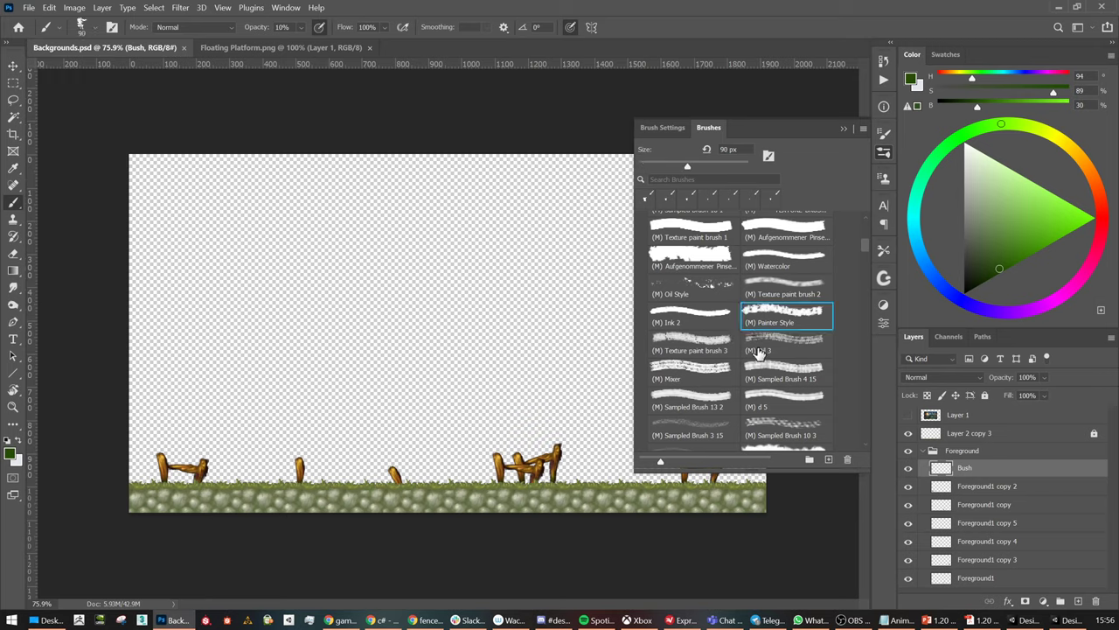
pyautogui.click(704, 259)
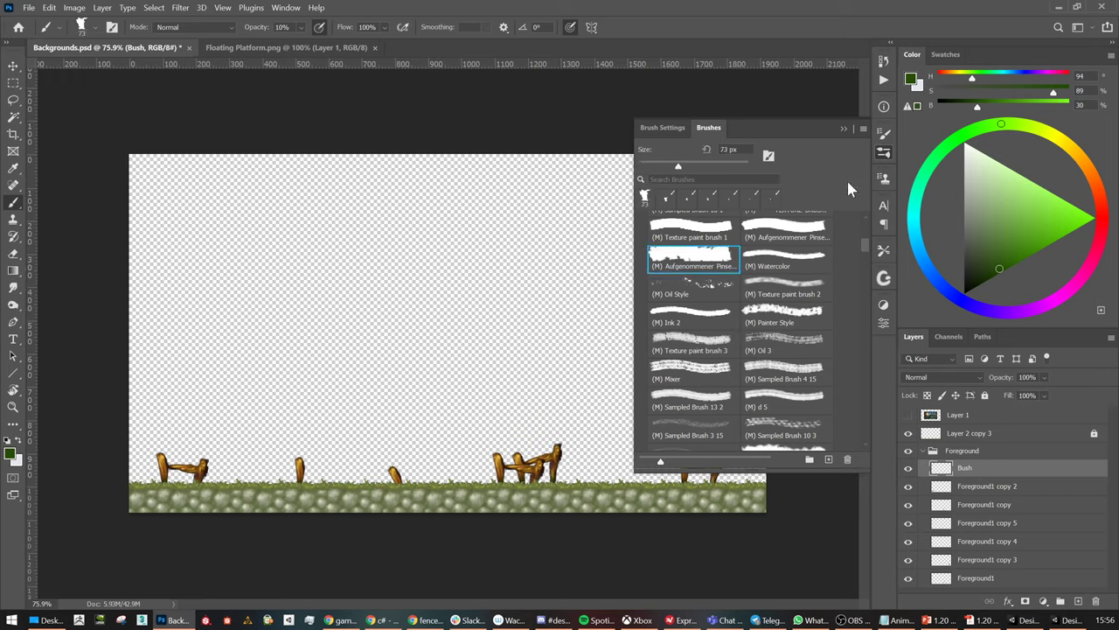
pyautogui.click(885, 154)
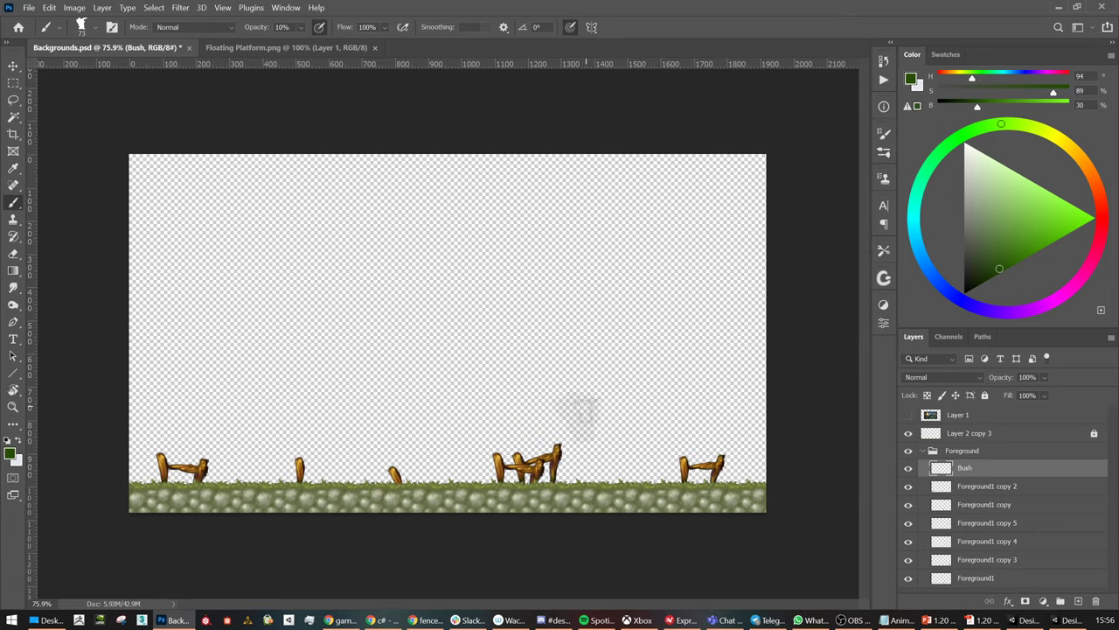
pyautogui.press('0')
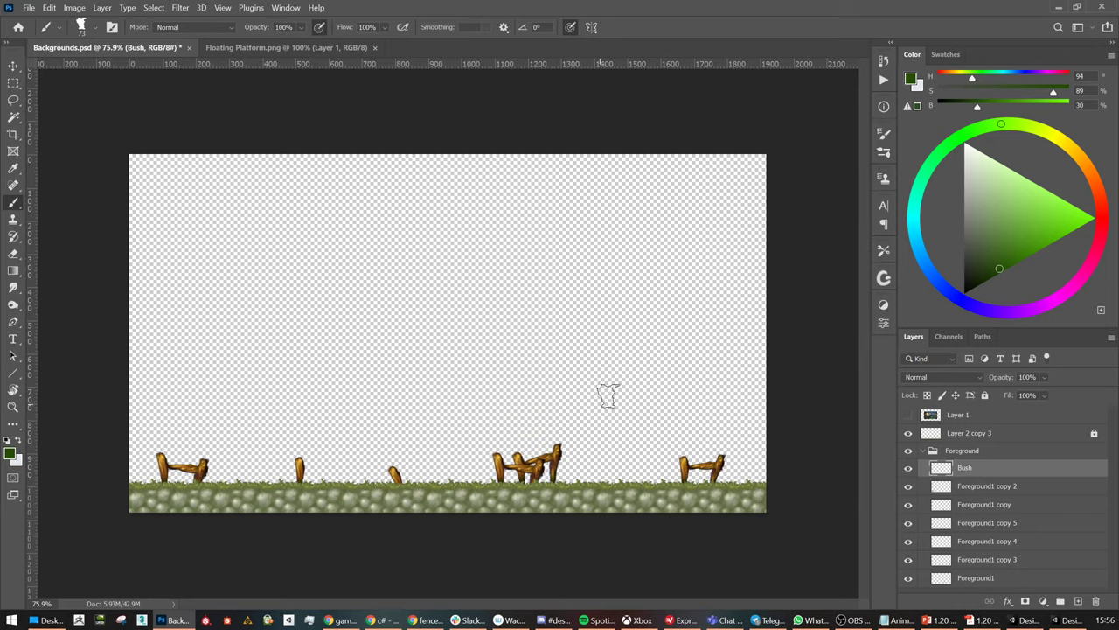
# Try the brush by painting a solid dark green patch above the ground between the two right-hand fences, and undo the strokes
pyautogui.click(607, 399)
pyautogui.moveTo(607, 399)
pyautogui.mouseDown()
pyautogui.moveTo(577, 392)
pyautogui.moveTo(603, 430)
pyautogui.mouseUp()
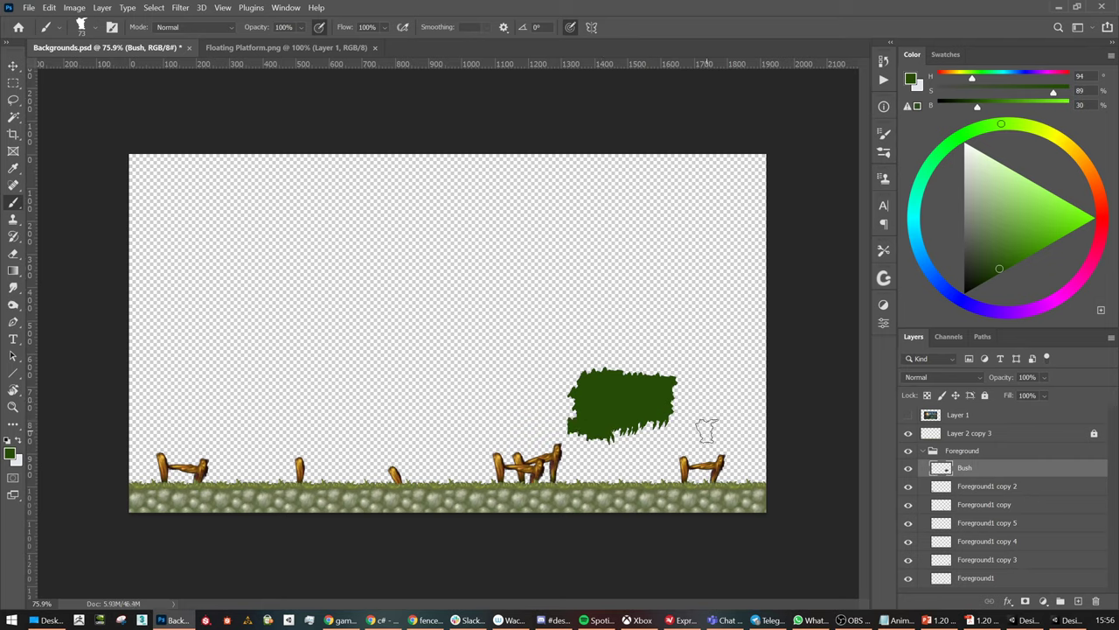
pyautogui.hotkey('ctrl', 'z')
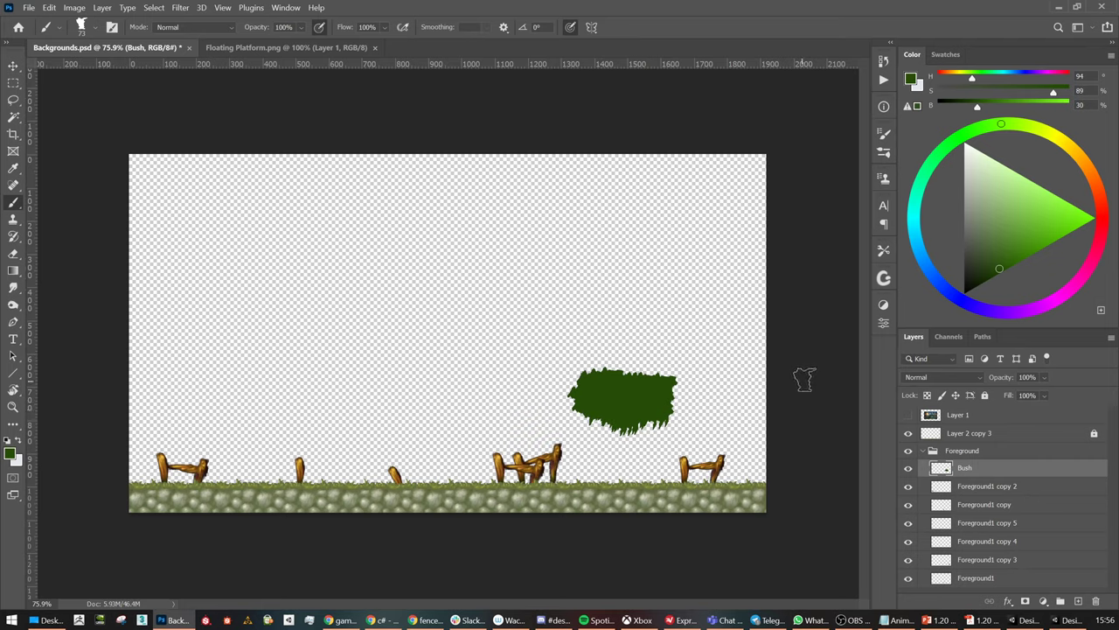
pyautogui.hotkey('ctrl', 'z')
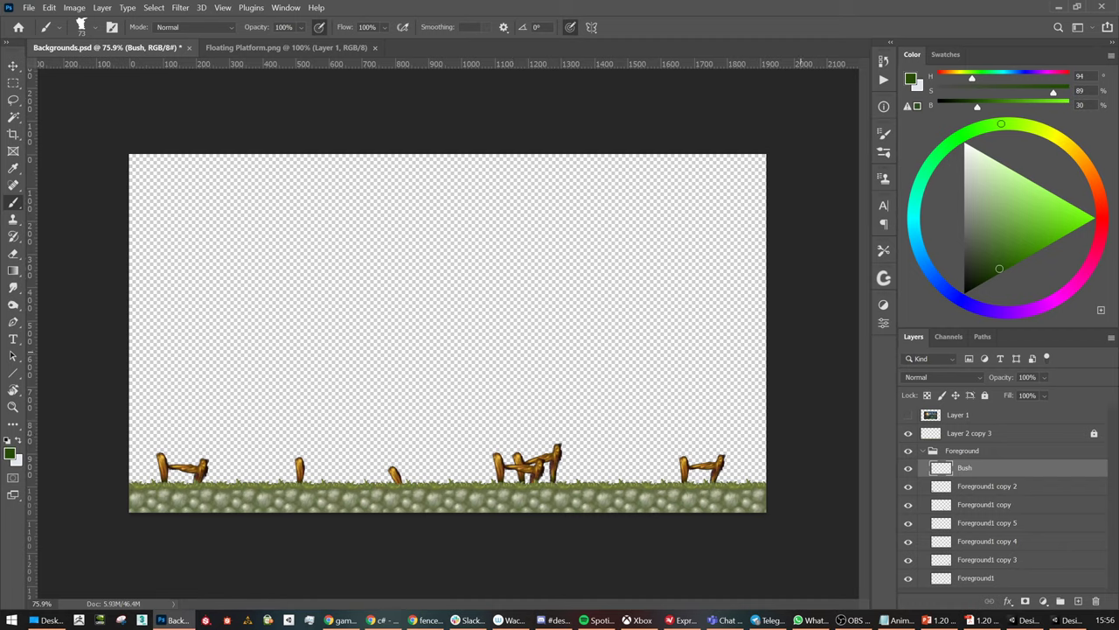
# Set the foreground colour to a yellower dark green with hue 79, saturation 96% and brightness 32%
pyautogui.click(987, 280)
pyautogui.moveTo(987, 279)
pyautogui.mouseDown()
pyautogui.moveTo(977, 289)
pyautogui.moveTo(1012, 264)
pyautogui.moveTo(1002, 270)
pyautogui.mouseUp()
pyautogui.moveTo(1013, 126)
pyautogui.mouseDown()
pyautogui.moveTo(1041, 128)
pyautogui.moveTo(1027, 124)
pyautogui.mouseUp()
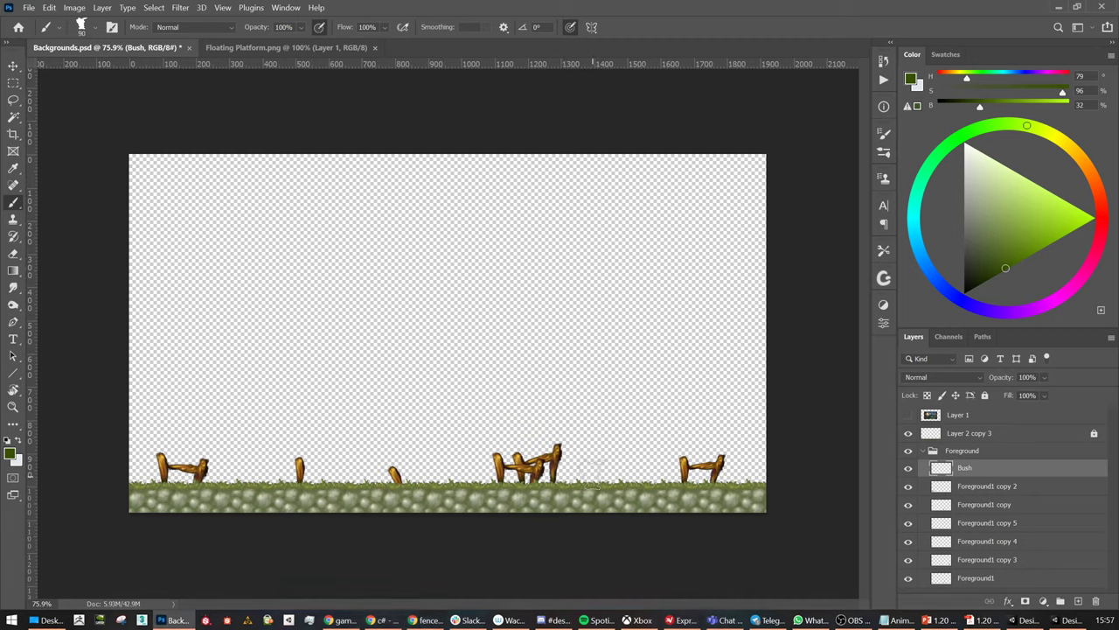
# Paint a rounded bush on the ground just right of the overlapping fences and another over the far-right fence's right post, reducing the brush to 60 px
pyautogui.moveTo(591, 470); pyautogui.dragTo(573, 476)
pyautogui.press(']')
pyautogui.press('[')
pyautogui.press('[')
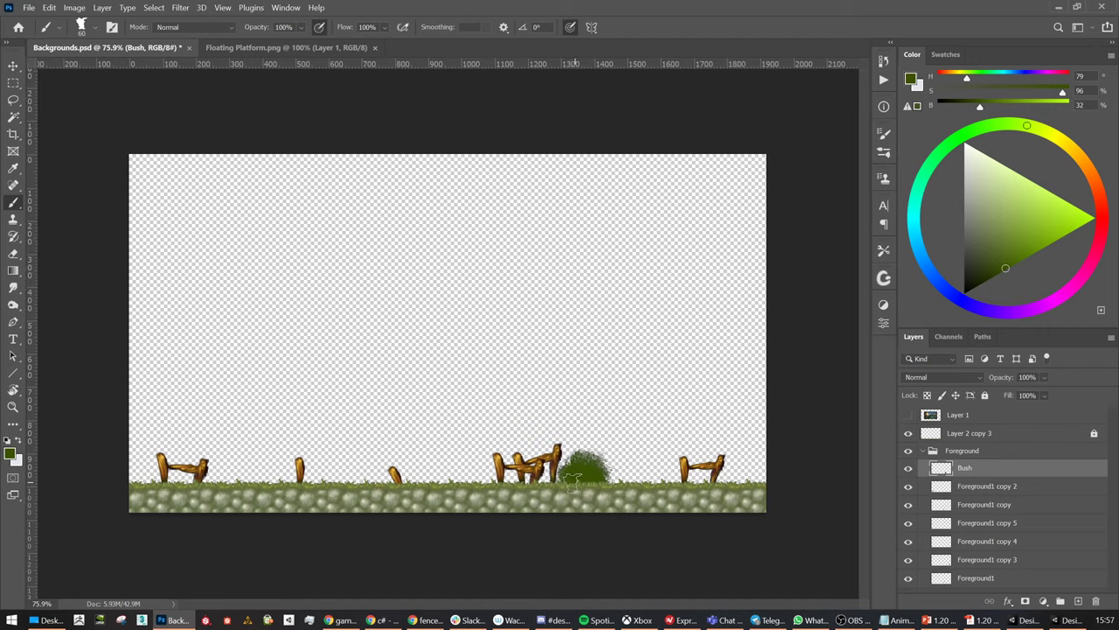
pyautogui.moveTo(721, 464)
pyautogui.mouseDown()
pyautogui.moveTo(715, 478)
pyautogui.moveTo(731, 478)
pyautogui.mouseUp()
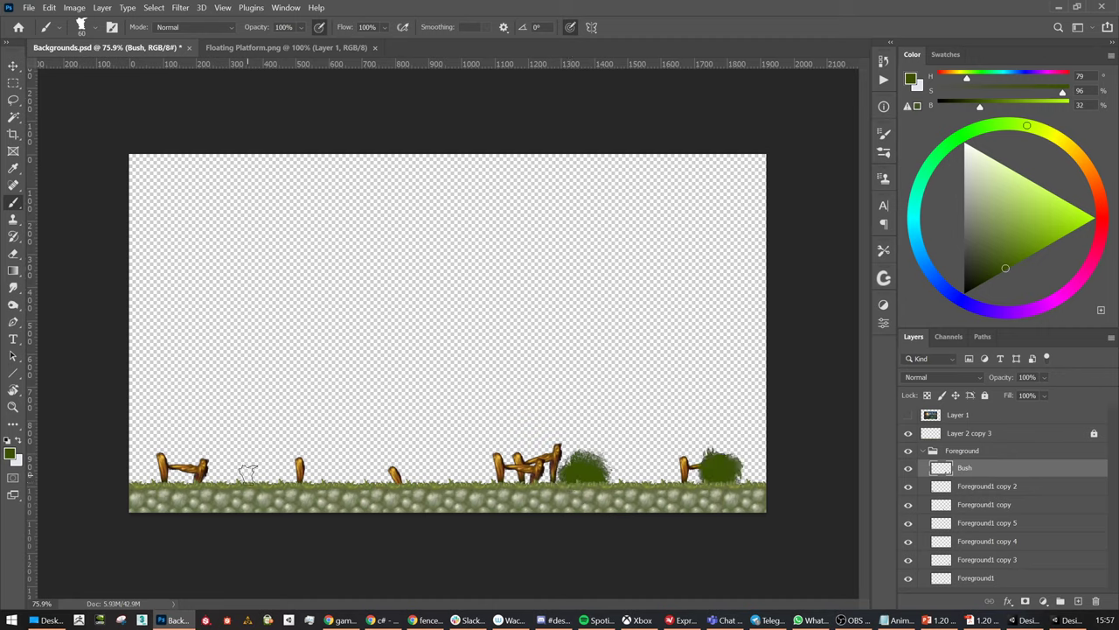
# Paint more dark green bushes right of the far-left fence and on both sides of the leaning post, reducing the brush to 40 px
pyautogui.moveTo(248, 472)
pyautogui.mouseDown()
pyautogui.moveTo(245, 491)
pyautogui.moveTo(252, 463)
pyautogui.moveTo(236, 490)
pyautogui.mouseUp()
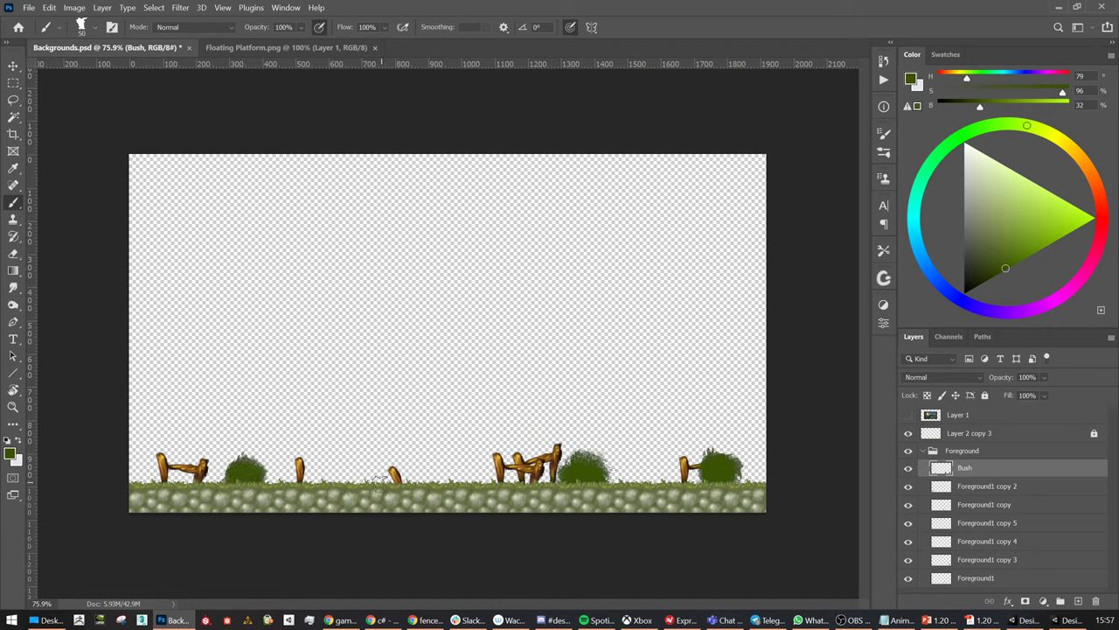
pyautogui.moveTo(362, 479)
pyautogui.mouseDown()
pyautogui.moveTo(365, 471)
pyautogui.moveTo(354, 478)
pyautogui.mouseUp()
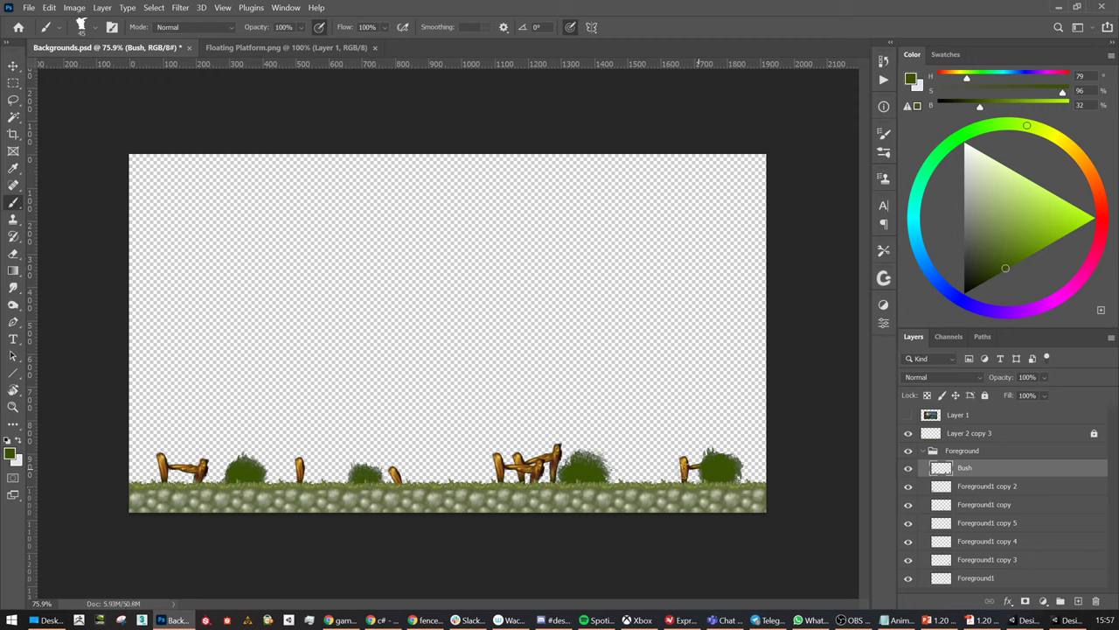
pyautogui.moveTo(403, 477)
pyautogui.mouseDown()
pyautogui.moveTo(430, 452)
pyautogui.moveTo(446, 476)
pyautogui.mouseUp()
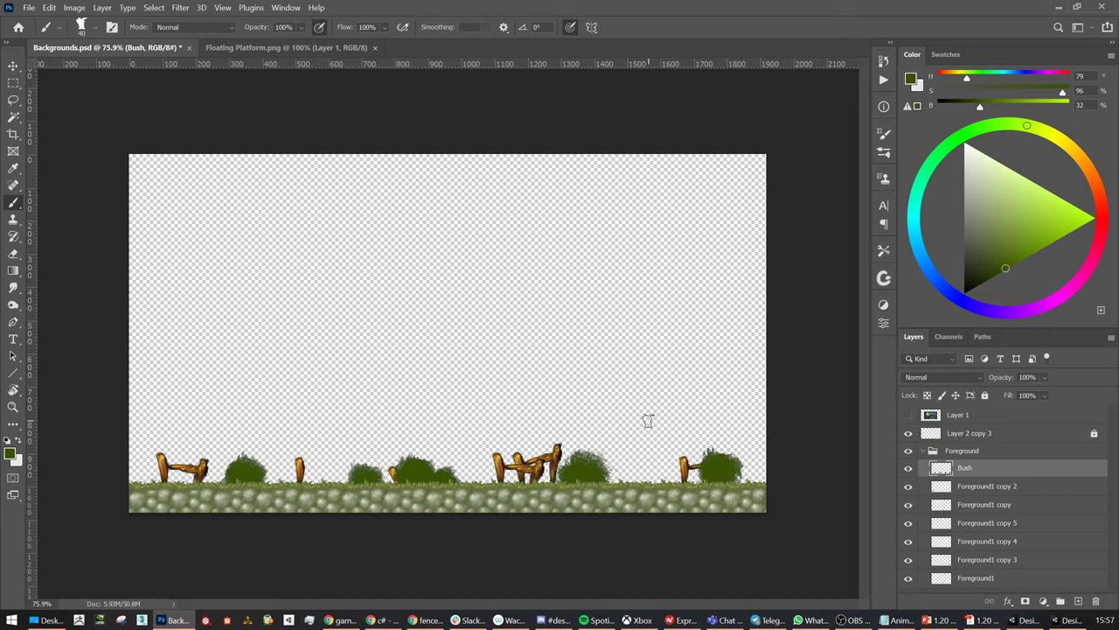
# Shade the bushes' centres with a lighter olive green (hue 67, saturation 90%, brightness 46%) at 10% brush opacity
pyautogui.click(1043, 136)
pyautogui.click(1018, 255)
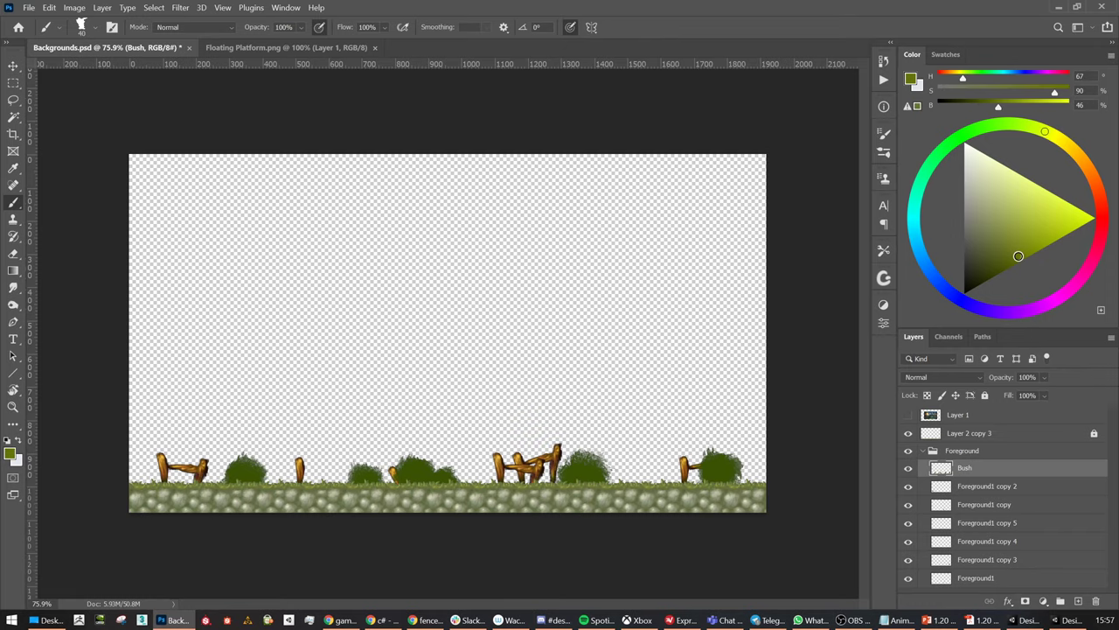
pyautogui.keyDown('alt'); pyautogui.scroll(5, 604, 455); pyautogui.keyUp('alt')
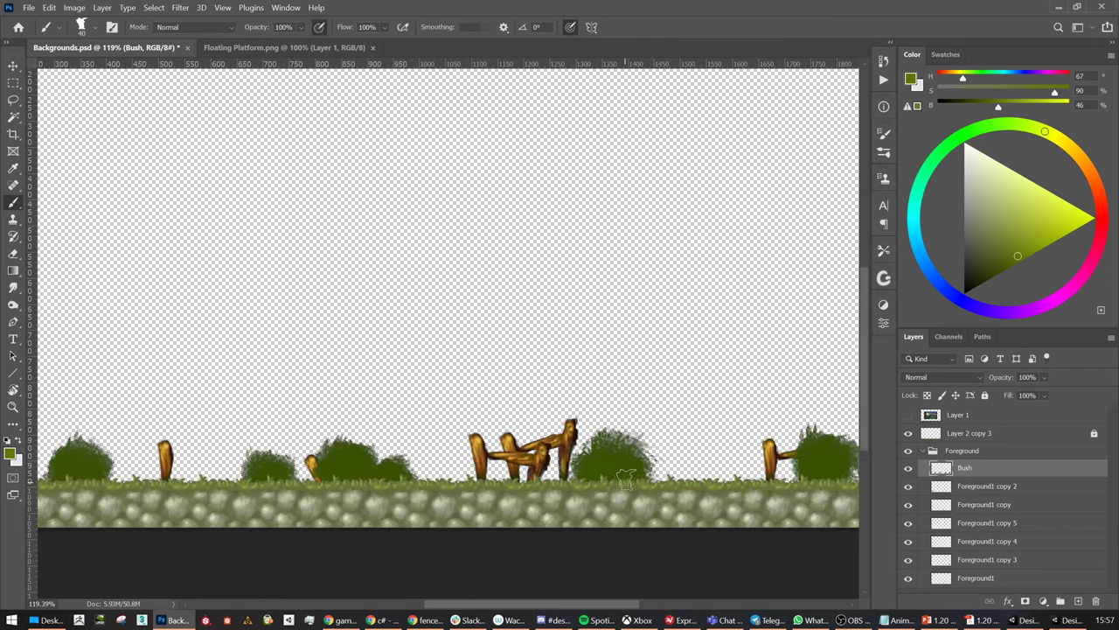
pyautogui.press('1')
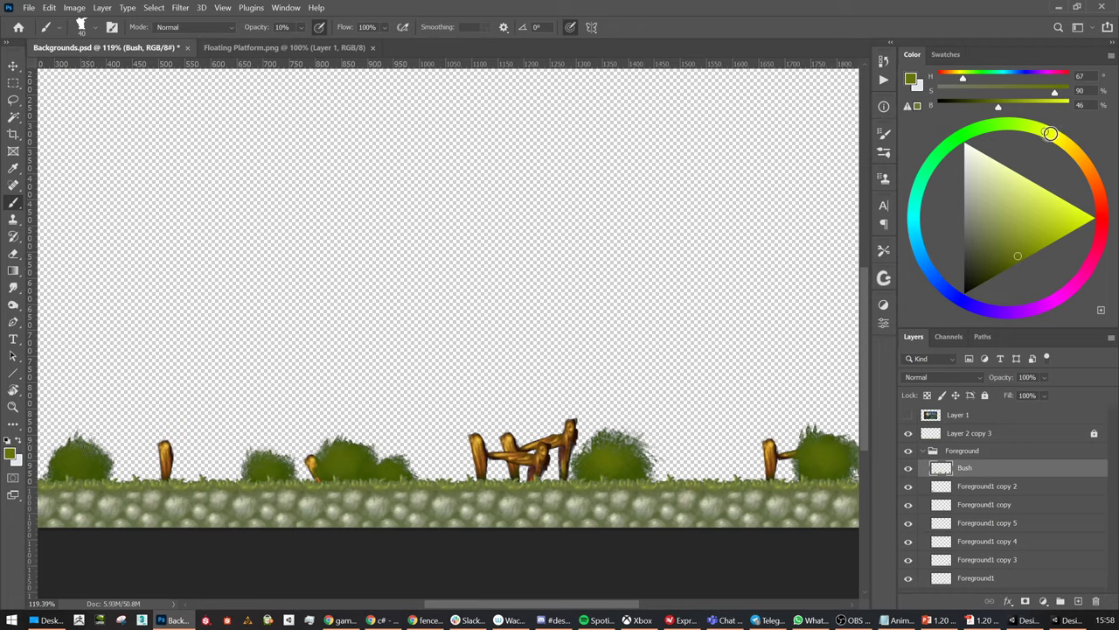
# Build soft yellow-green highlights inside the bushes with hue 63, saturation 86%, brightness 70%, using a 20 to 30 px brush
pyautogui.click(1050, 133)
pyautogui.click(1037, 237)
pyautogui.moveTo(1037, 237); pyautogui.dragTo(1042, 233)
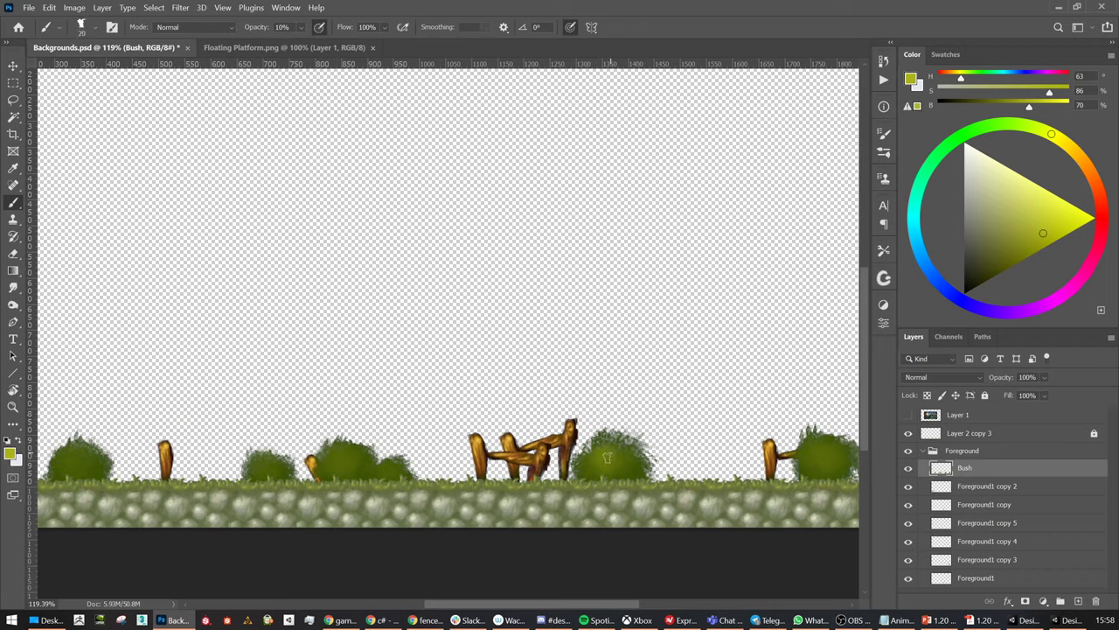
pyautogui.press(']')
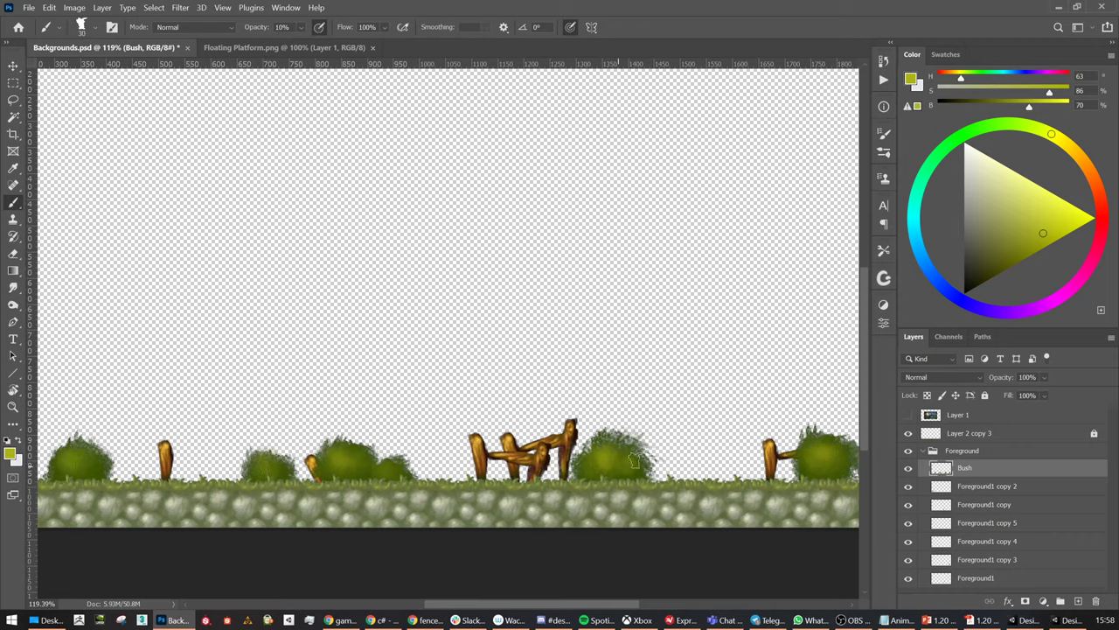
# Try a Box Blur with a radius of 2 pixels on the Bush layer and compare the bushes' edges up close
pyautogui.keyDown('alt'); pyautogui.scroll(-2, 542, 420); pyautogui.keyUp('alt')
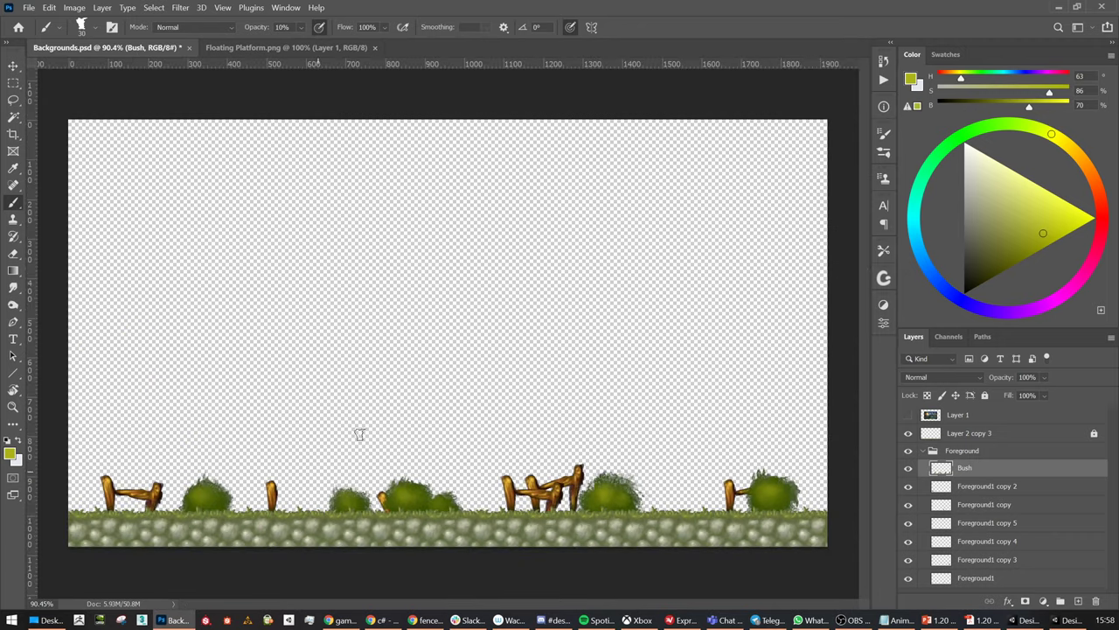
pyautogui.click(181, 8)
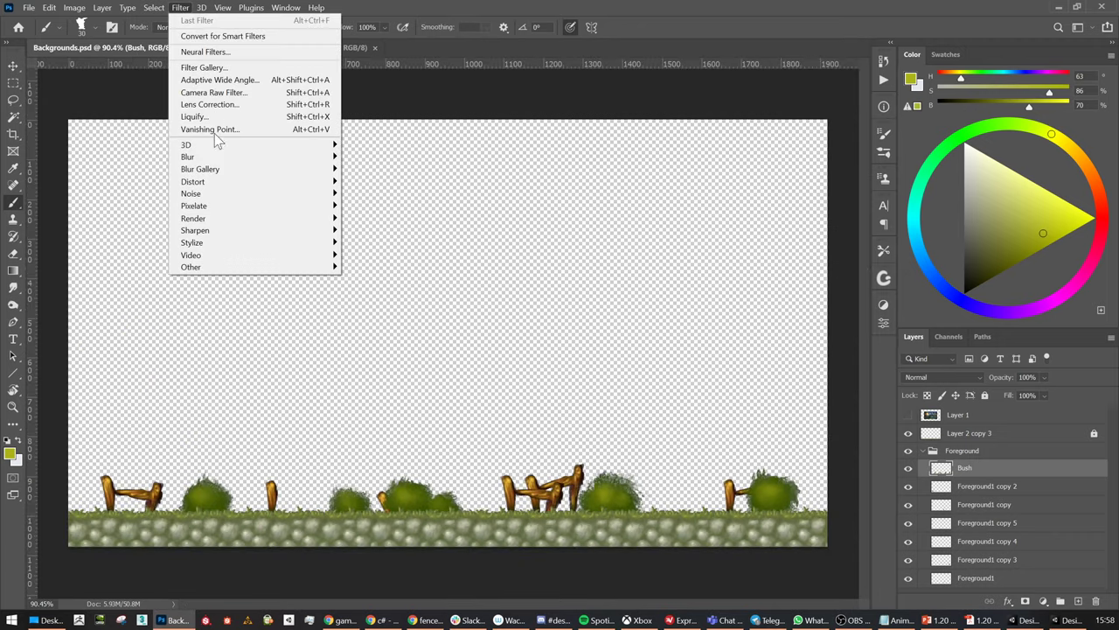
pyautogui.moveTo(229, 157)
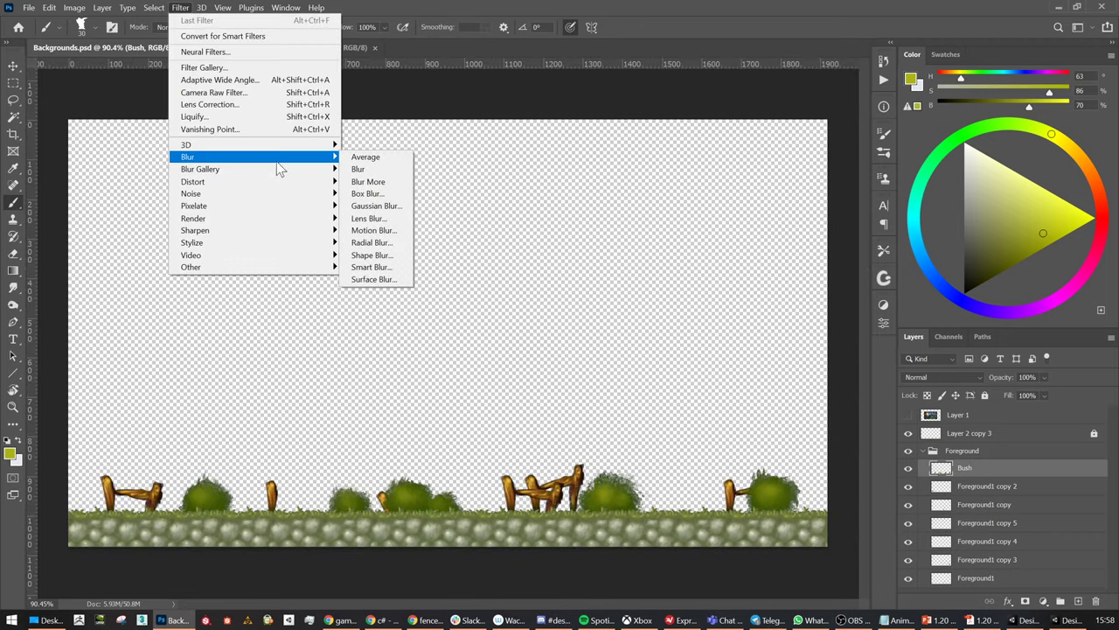
pyautogui.click(367, 194)
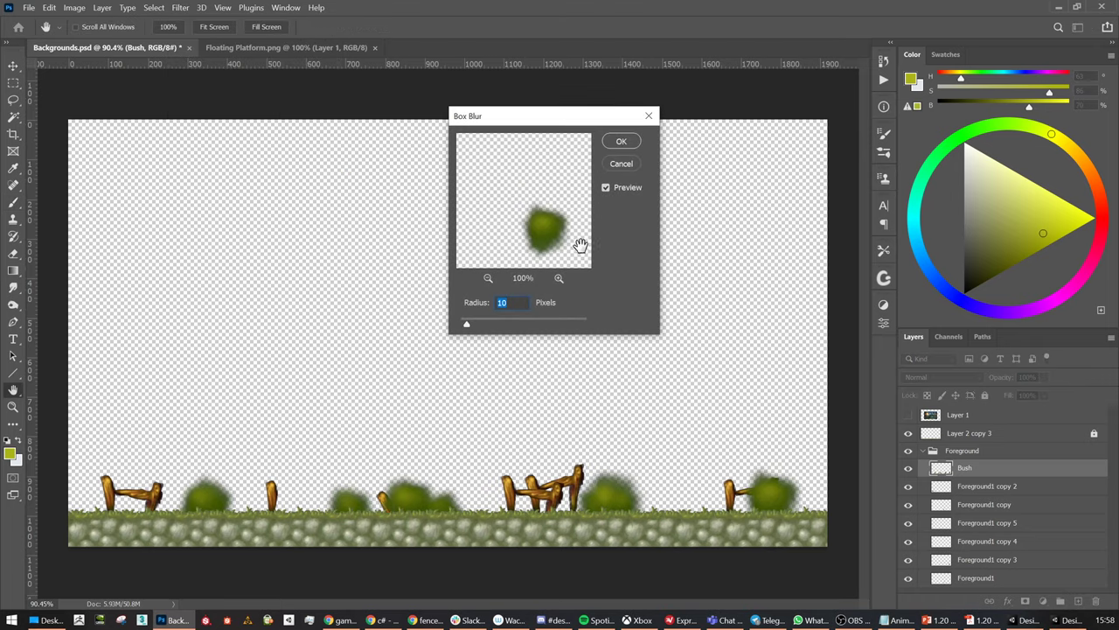
pyautogui.moveTo(466, 327); pyautogui.dragTo(461, 326)
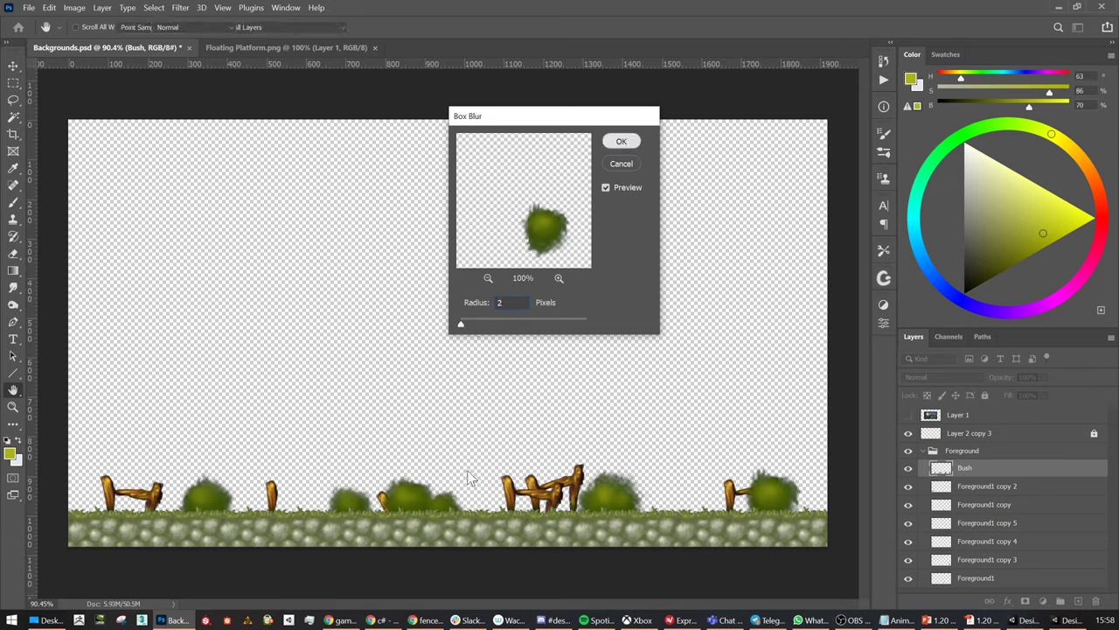
pyautogui.press('Return')
pyautogui.keyDown('alt'); pyautogui.scroll(3, 467, 478); pyautogui.keyUp('alt')
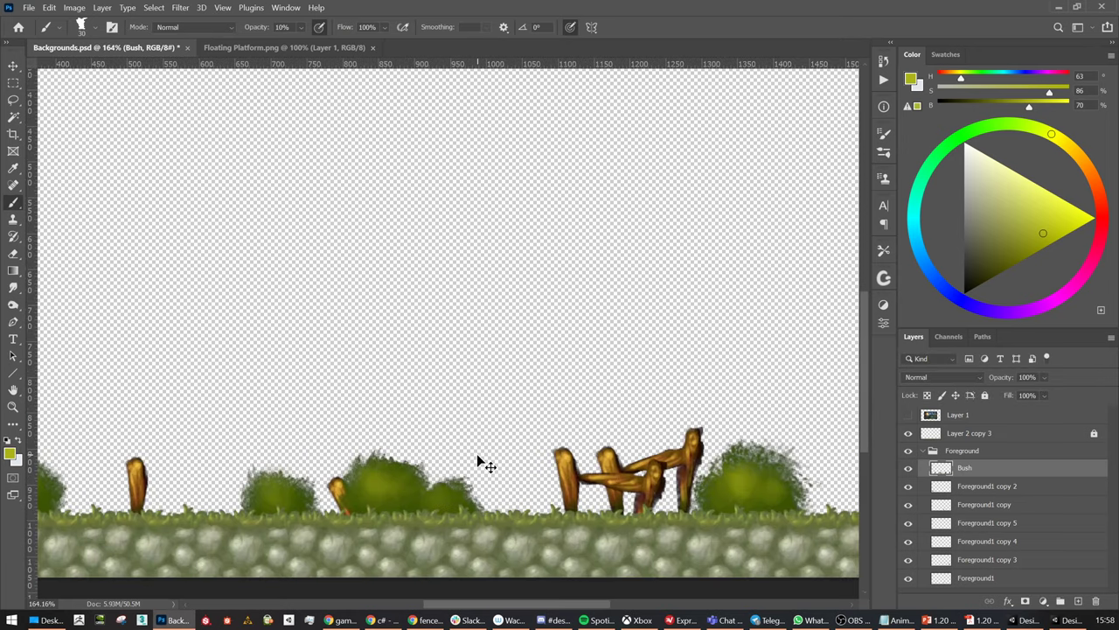
pyautogui.hotkey('ctrl', '0')
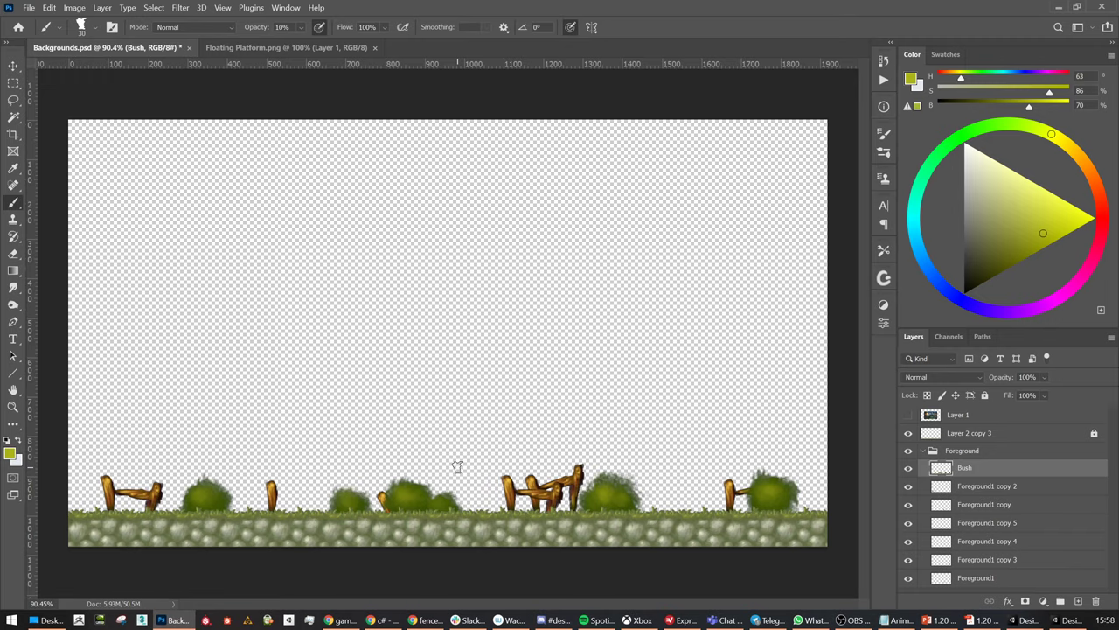
pyautogui.keyDown('alt'); pyautogui.scroll(3, 404, 496); pyautogui.keyUp('alt')
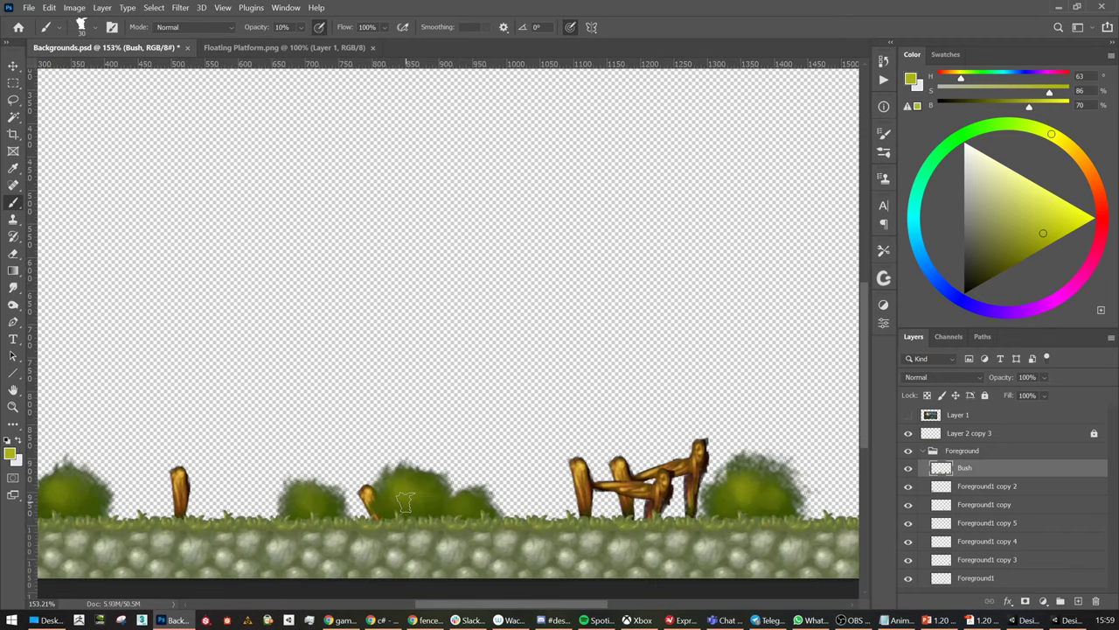
pyautogui.scroll(1, 469, 381)
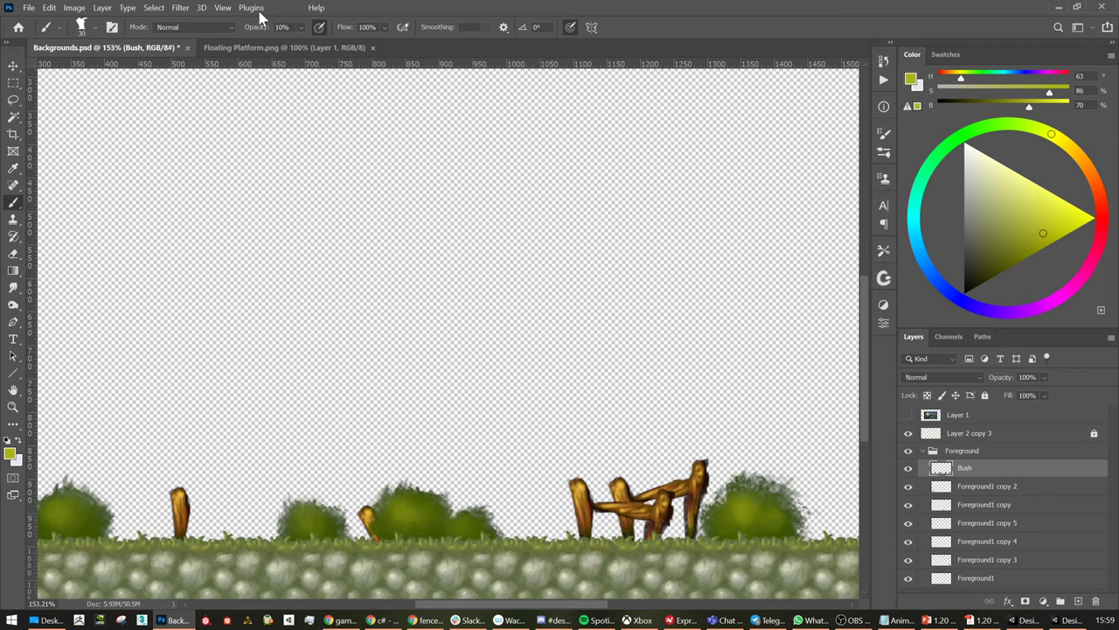
# Apply a Gaussian Blur with a radius of 1.4 pixels to the Bush layer
pyautogui.click(181, 8)
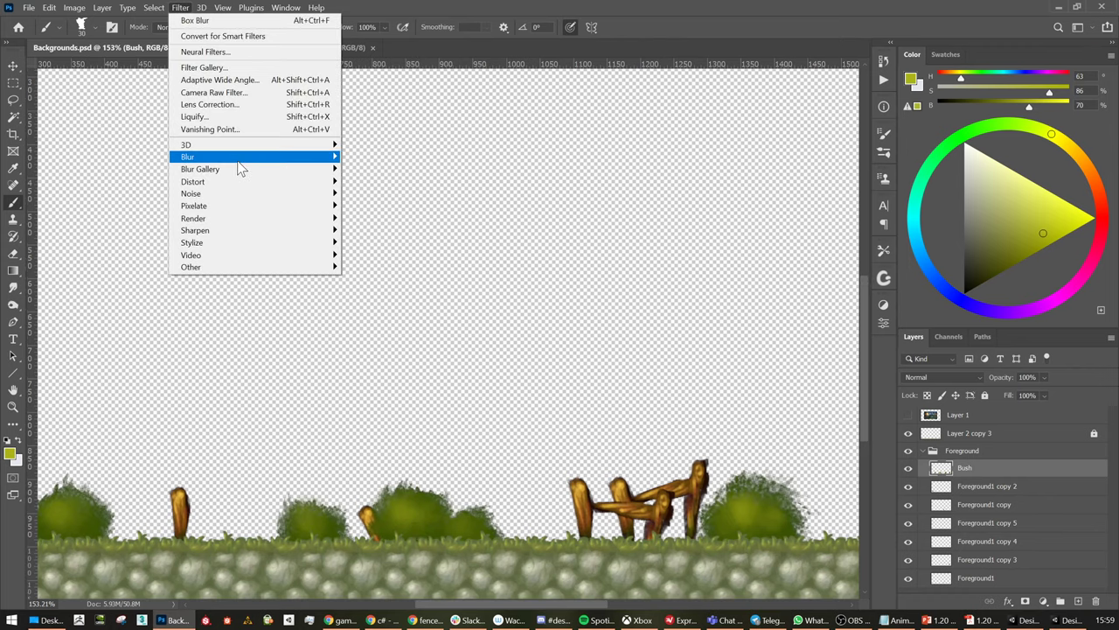
pyautogui.moveTo(240, 159)
pyautogui.click(396, 212)
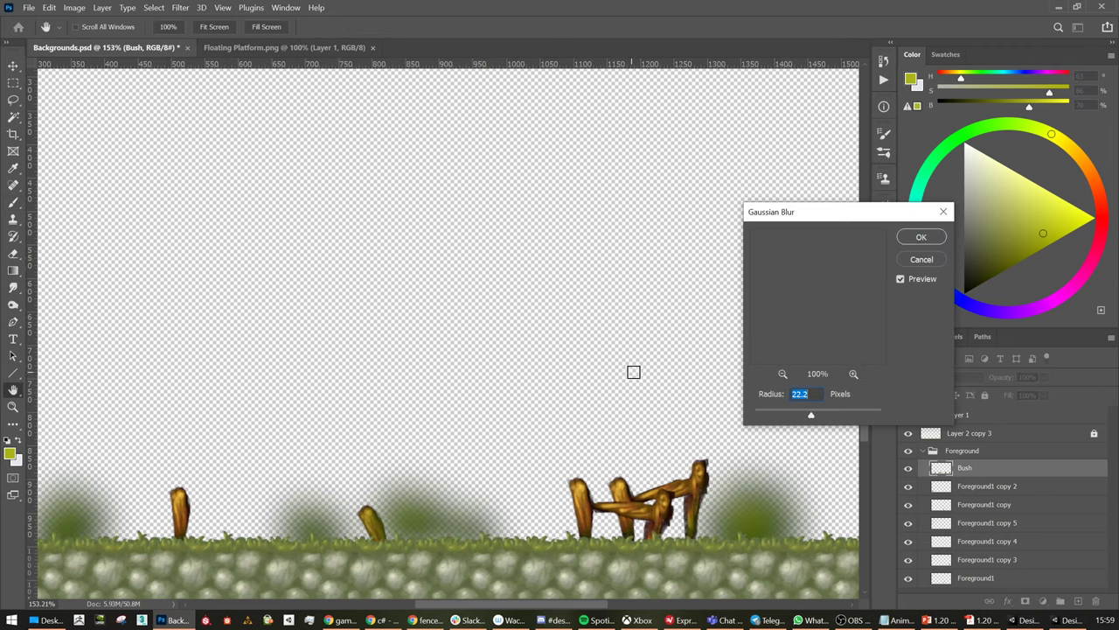
pyautogui.moveTo(804, 416); pyautogui.dragTo(764, 417)
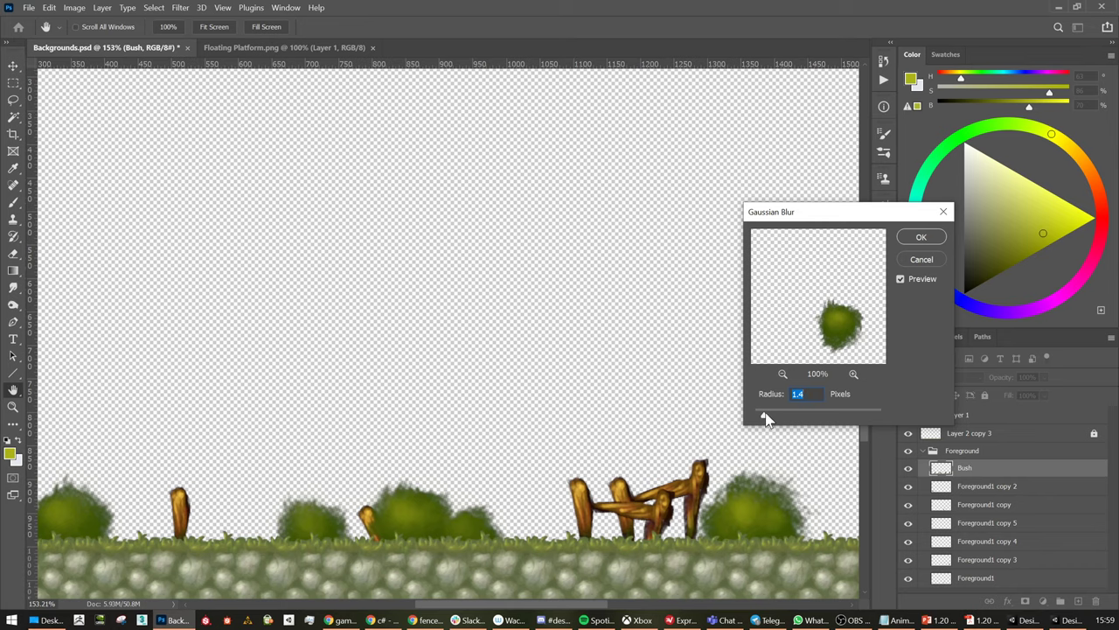
pyautogui.click(921, 237)
# Dab small leaf strokes over the bushes with greens sampled from the bush beside the leaning post, using an 8 px brush at 50% opacity
pyautogui.press('b')
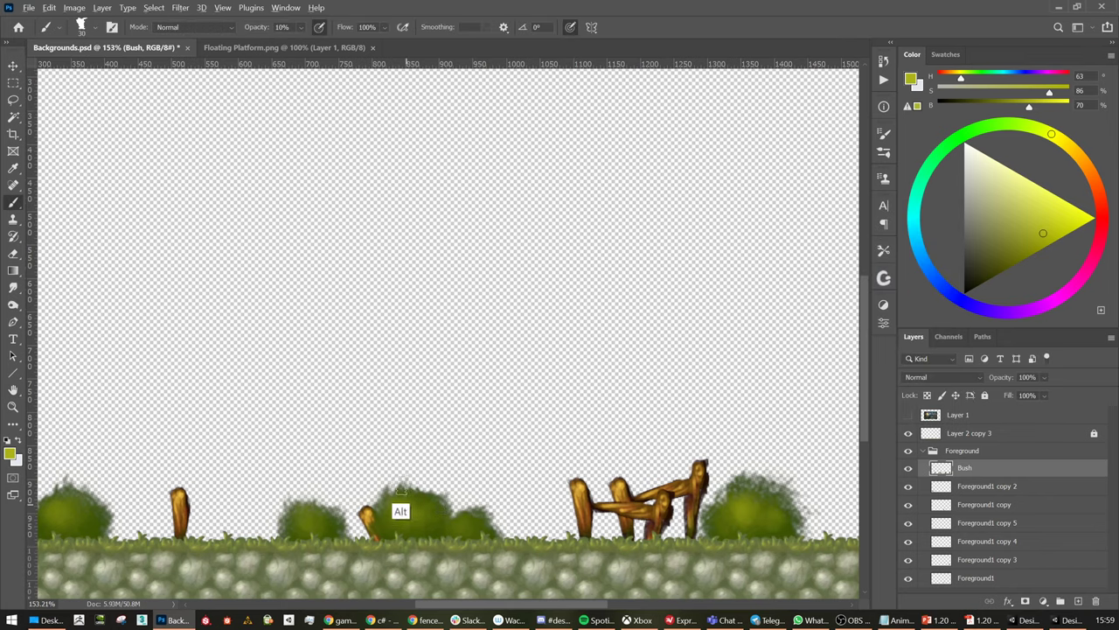
pyautogui.keyDown('alt'); pyautogui.click(425, 480); pyautogui.keyUp('alt')
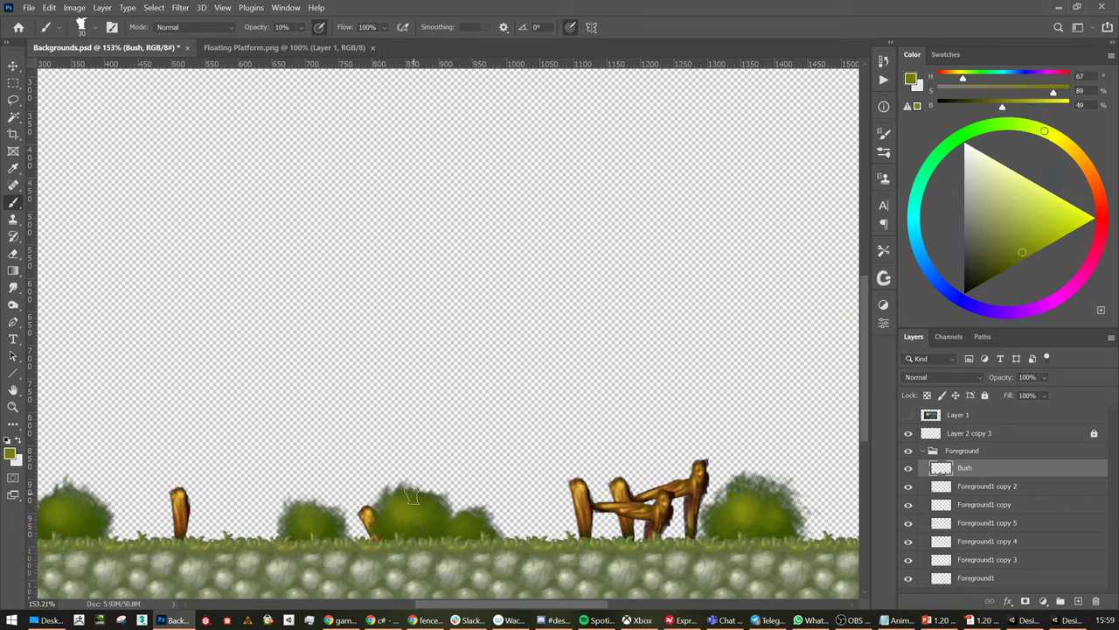
pyautogui.press('[')
pyautogui.press('[')
pyautogui.press('[')
pyautogui.press('[')
pyautogui.press(']')
pyautogui.keyDown('alt'); pyautogui.click(403, 509); pyautogui.keyUp('alt')
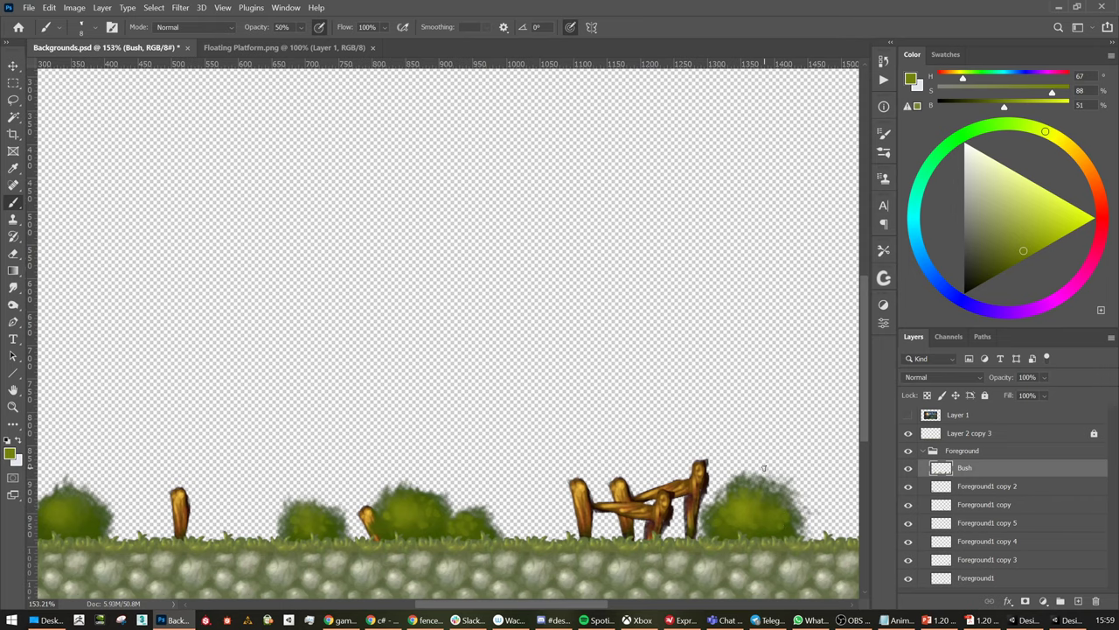
pyautogui.moveTo(333, 467); pyautogui.dragTo(545, 382)
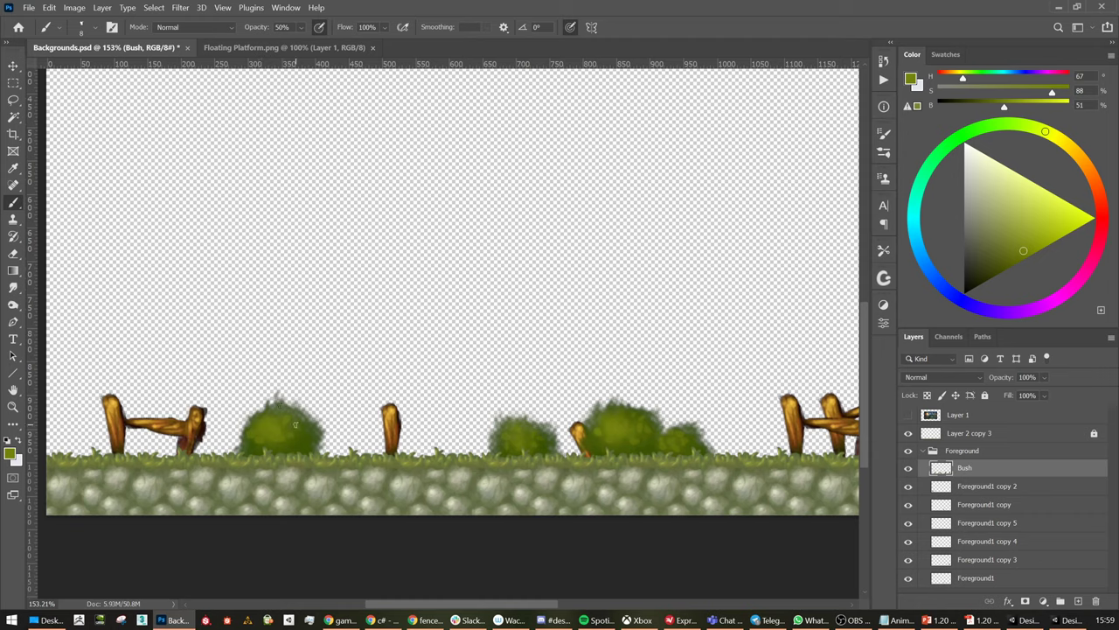
# Set the foreground colour to hue 67, saturation 81%, brightness 79% and add bright leaf highlights to all bushes except the far-right one
pyautogui.click(1034, 229)
pyautogui.click(1048, 223)
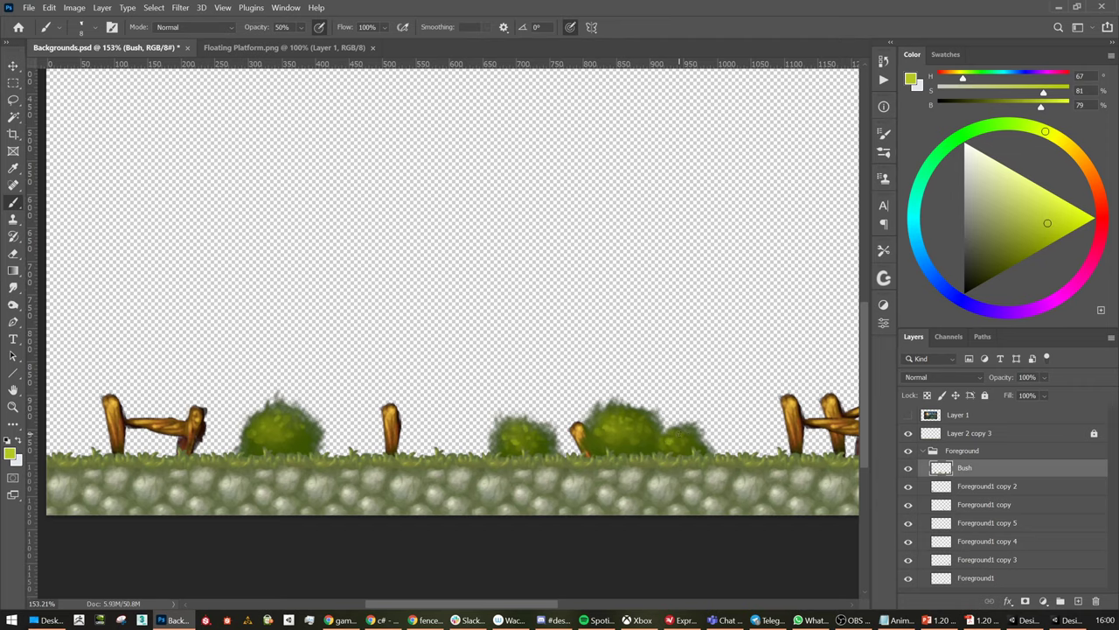
pyautogui.hscroll(4, 612, 423)
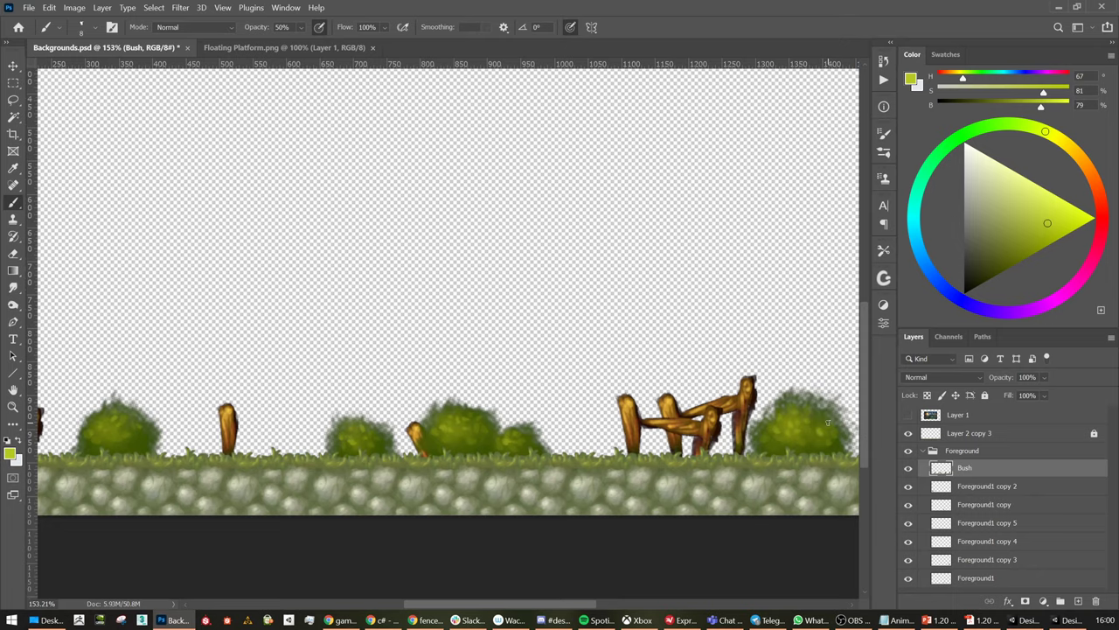
# Hide and show the Bush layer to compare the foreground with and without the bushes
pyautogui.keyDown('alt'); pyautogui.scroll(-3, 697, 380); pyautogui.keyUp('alt')
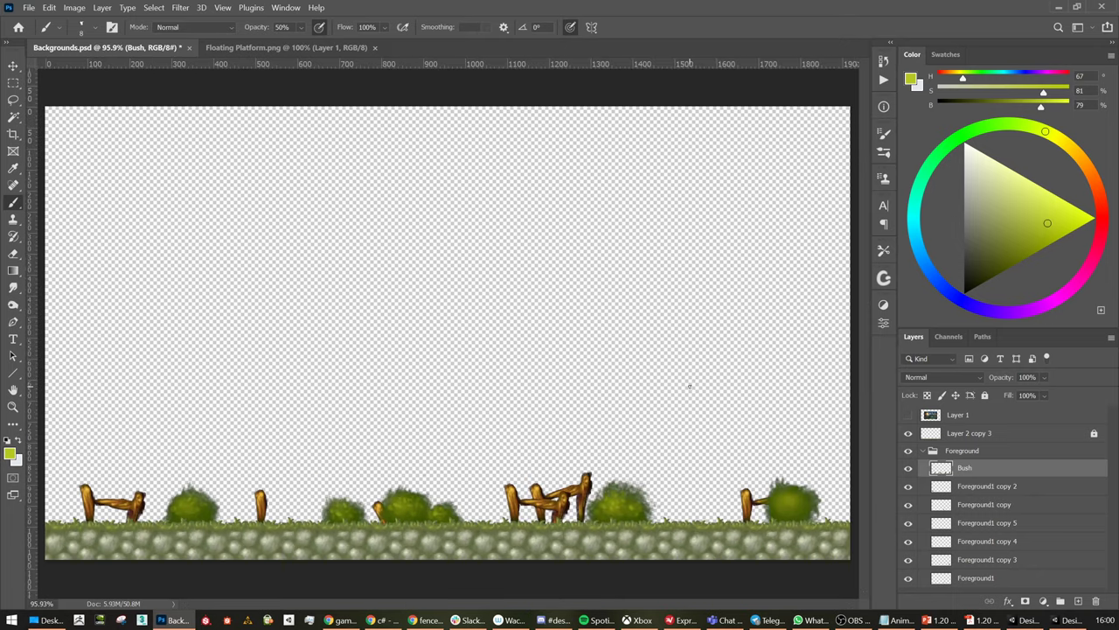
pyautogui.click(908, 468)
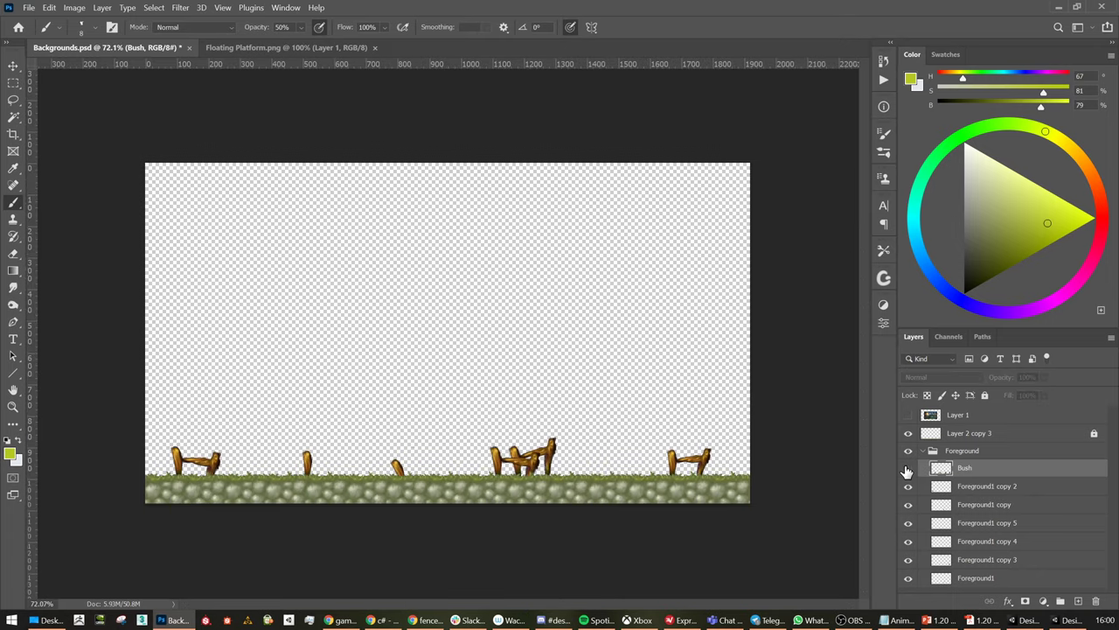
pyautogui.click(907, 468)
# Add the same bright leaf highlights to the far-right bush over the fence
pyautogui.keyDown('alt'); pyautogui.scroll(3, 723, 468); pyautogui.keyUp('alt')
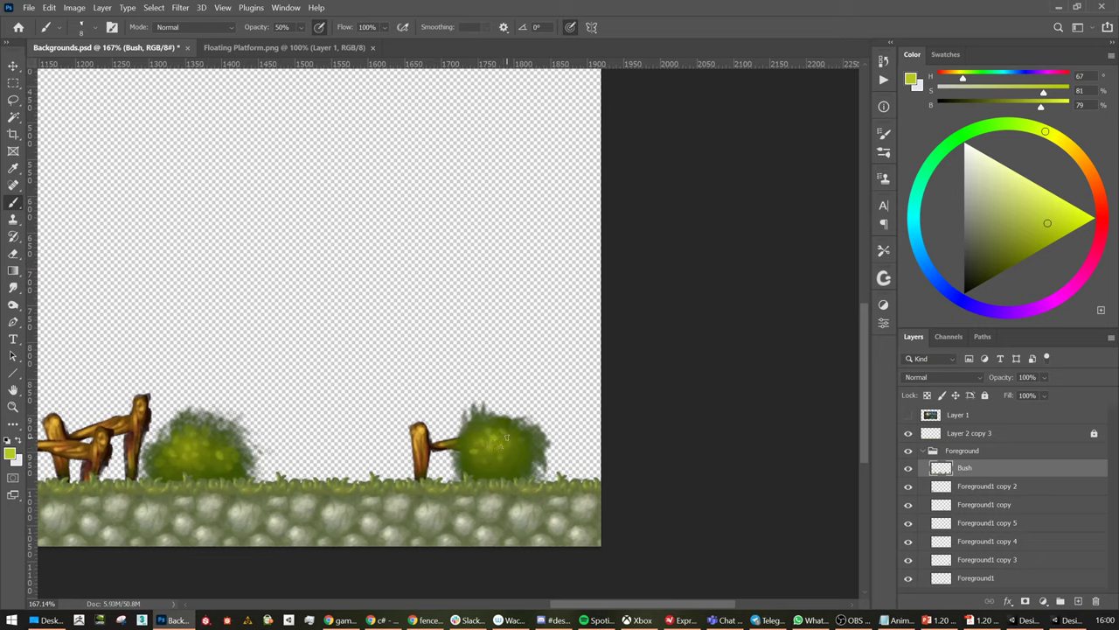
pyautogui.keyDown('alt'); pyautogui.scroll(-4, 445, 414); pyautogui.keyUp('alt')
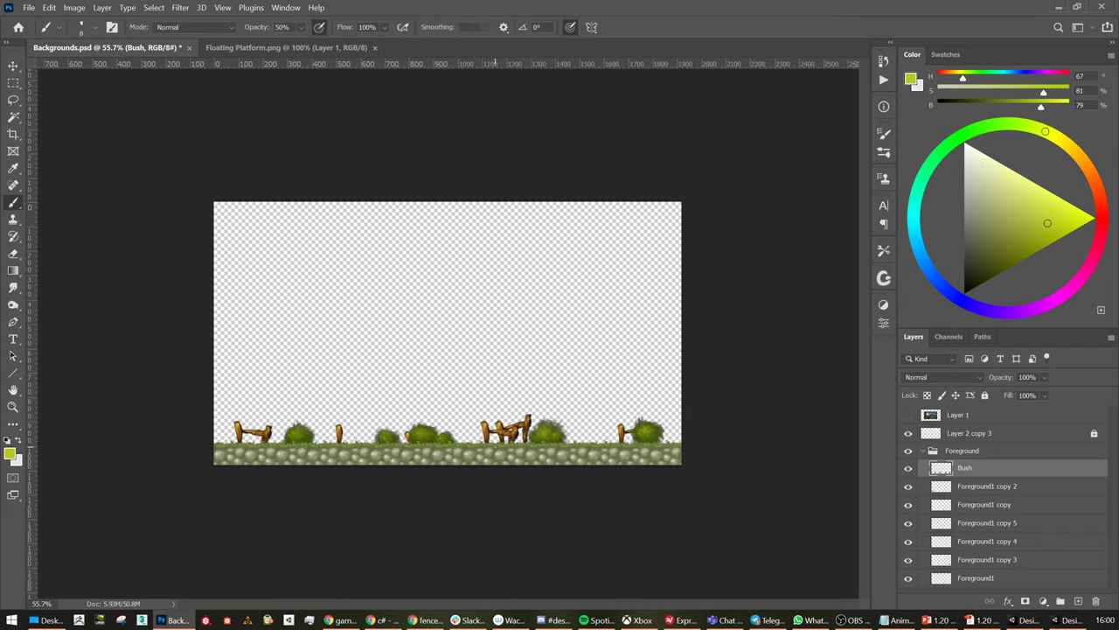
pyautogui.keyDown('alt'); pyautogui.scroll(1, 444, 436); pyautogui.keyUp('alt')
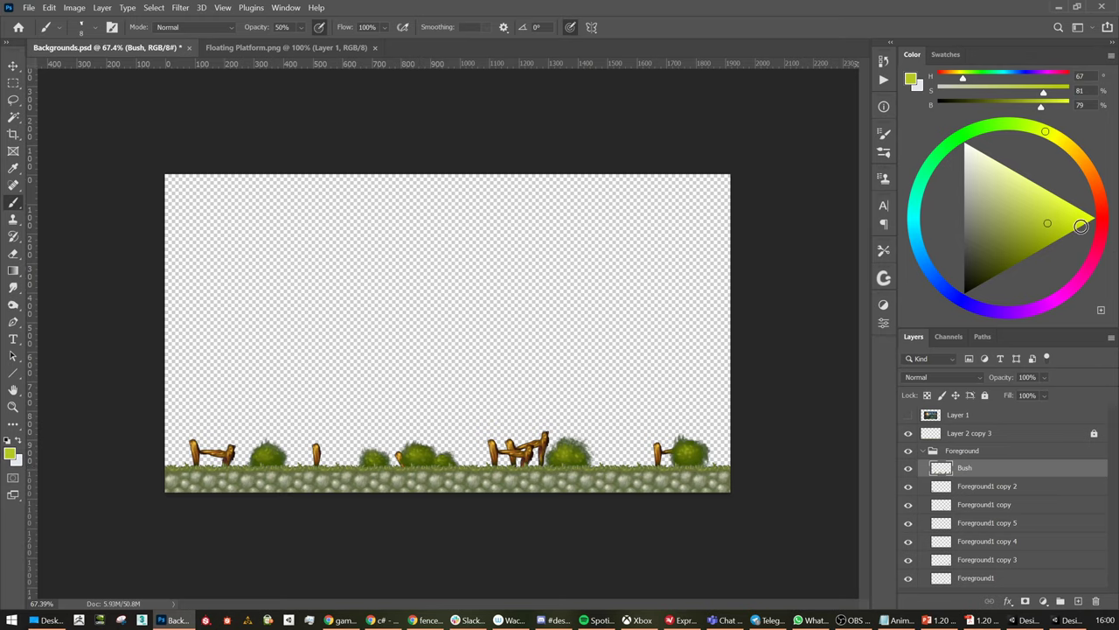
# Dot small berries onto the bush beside the leaning post, changing the foreground colour to dark red with hue 5, saturation 86%, brightness 49%
pyautogui.click(1102, 210)
pyautogui.click(1072, 222)
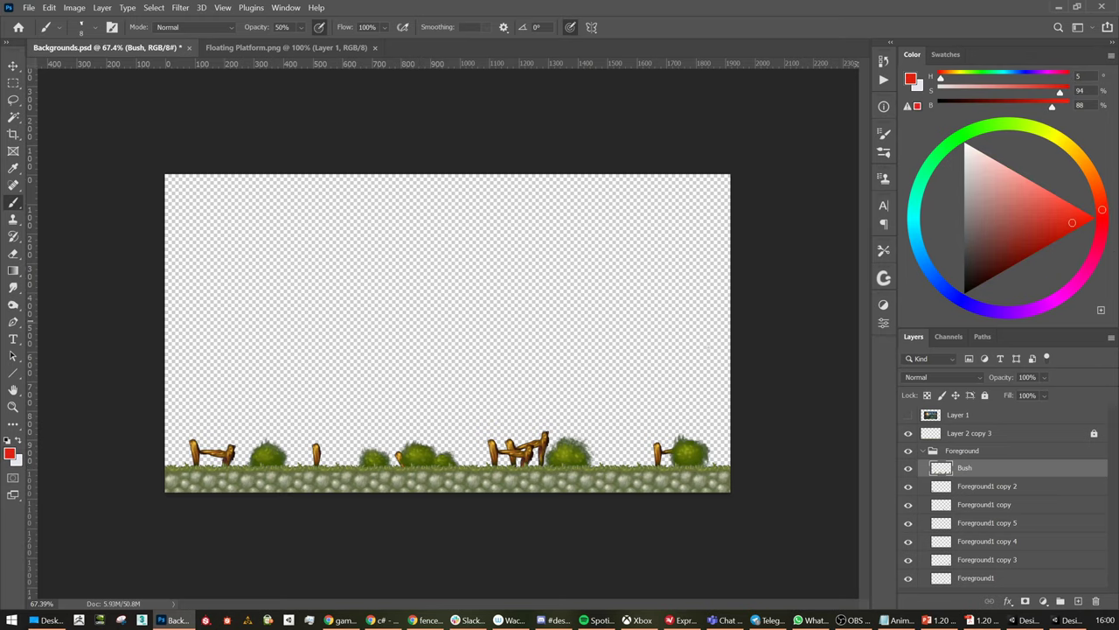
pyautogui.keyDown('alt'); pyautogui.scroll(5, 504, 419); pyautogui.keyUp('alt')
pyautogui.moveTo(368, 510); pyautogui.dragTo(462, 393)
pyautogui.keyDown('alt'); pyautogui.scroll(1, 417, 459); pyautogui.keyUp('alt')
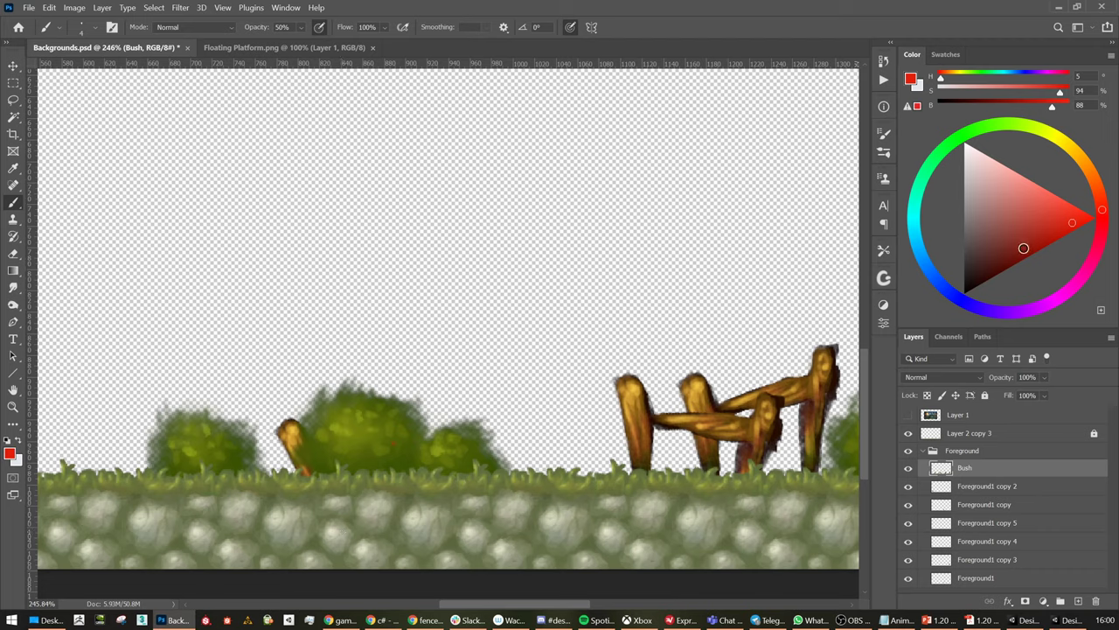
pyautogui.click(1020, 251)
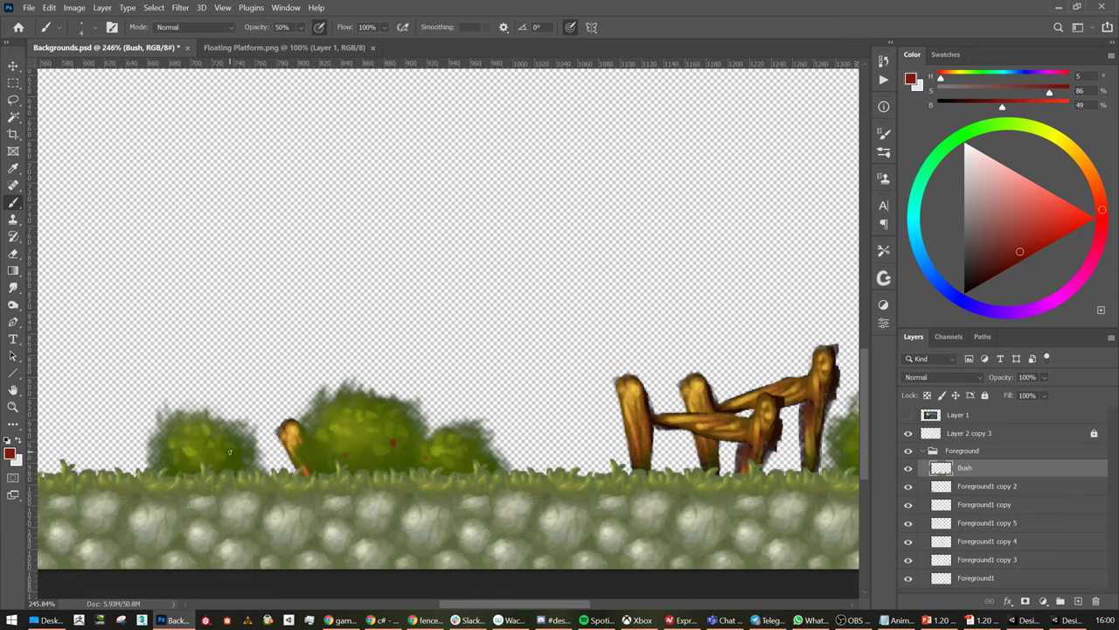
pyautogui.keyDown('alt'); pyautogui.scroll(-6, 411, 365); pyautogui.keyUp('alt')
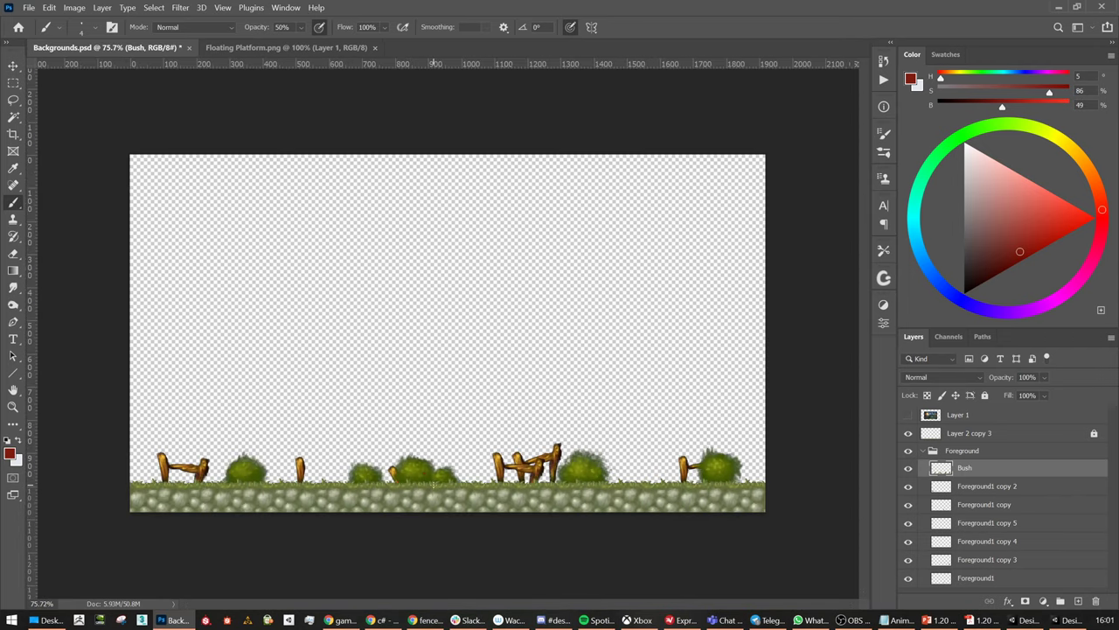
# Save the document and fit the whole canvas in view
pyautogui.keyDown('alt'); pyautogui.scroll(3, 434, 483); pyautogui.keyUp('alt')
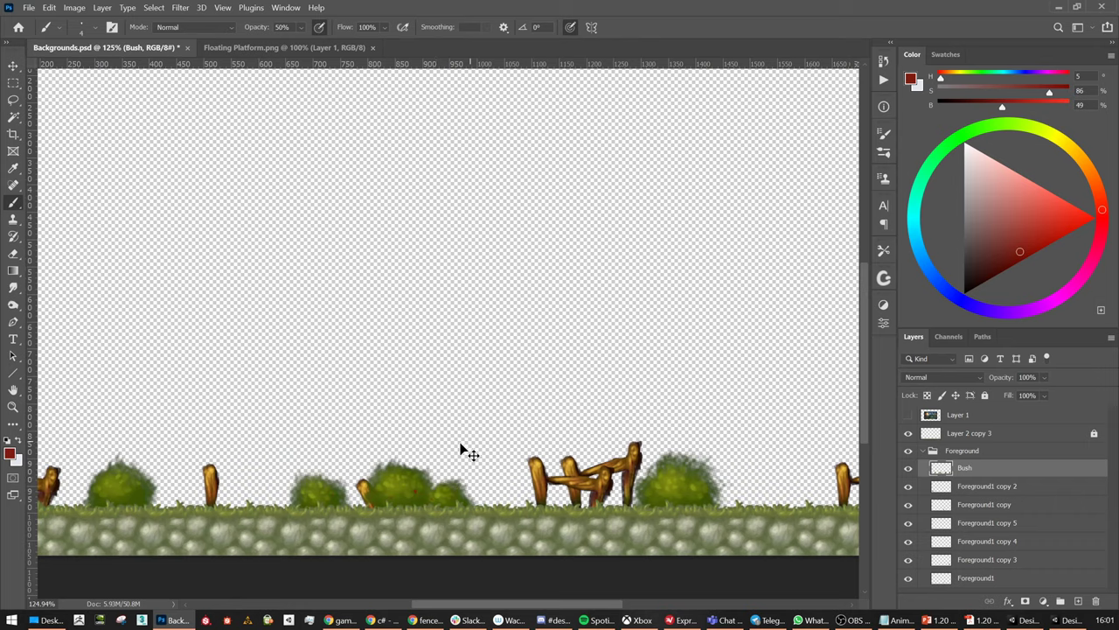
pyautogui.press('z')
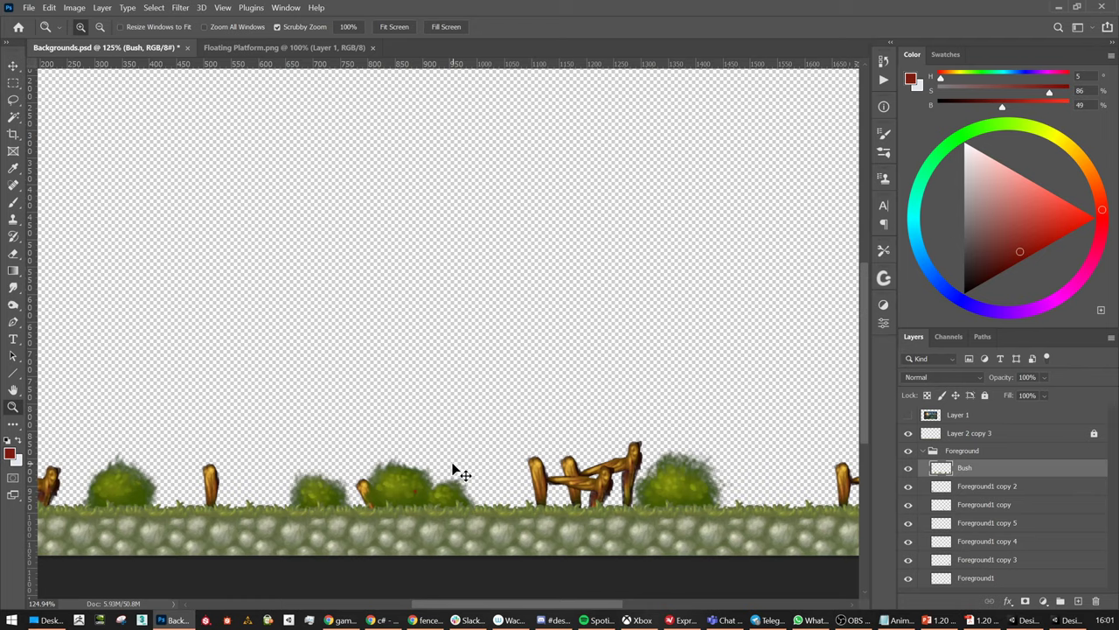
pyautogui.press('v')
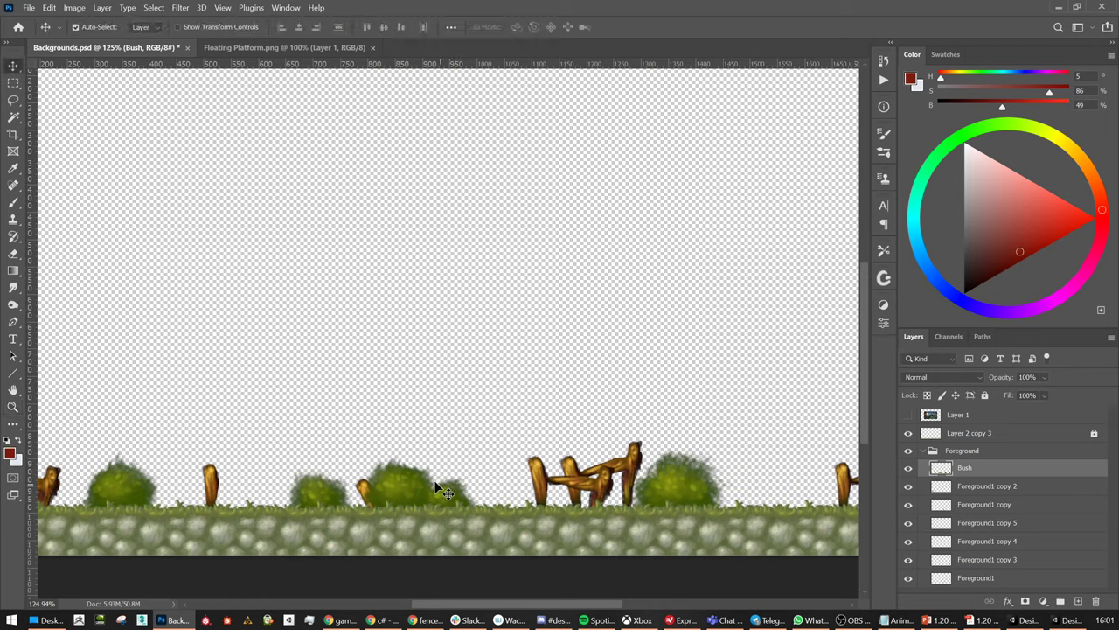
pyautogui.hotkey('ctrl', 's')
pyautogui.hotkey('ctrl', '0')
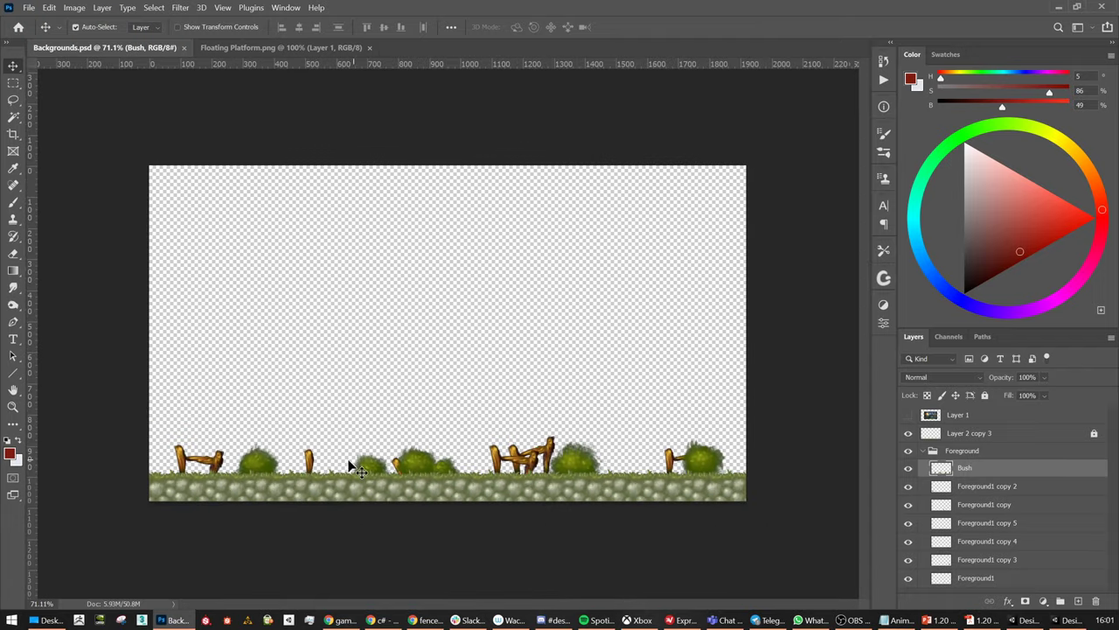
# Try sliding the whole Foreground group sideways along the ground, and undo the shift
pyautogui.click(974, 451)
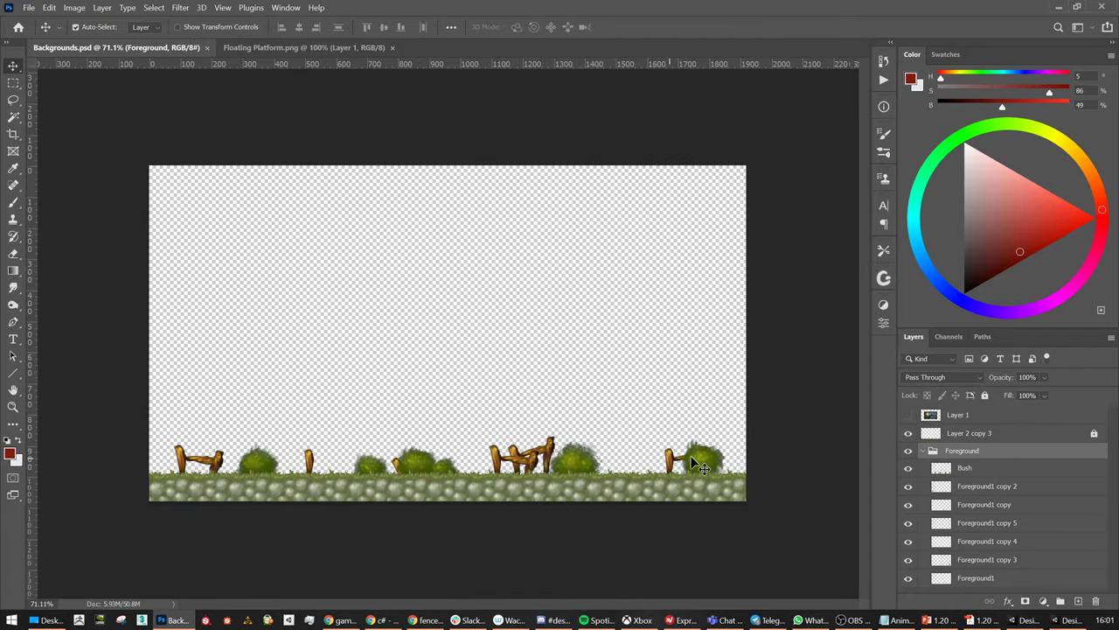
pyautogui.moveTo(705, 467); pyautogui.dragTo(678, 468)
pyautogui.hotkey('ctrl', 'z')
pyautogui.hotkey('ctrl', 'z')
pyautogui.moveTo(573, 466); pyautogui.dragTo(362, 458)
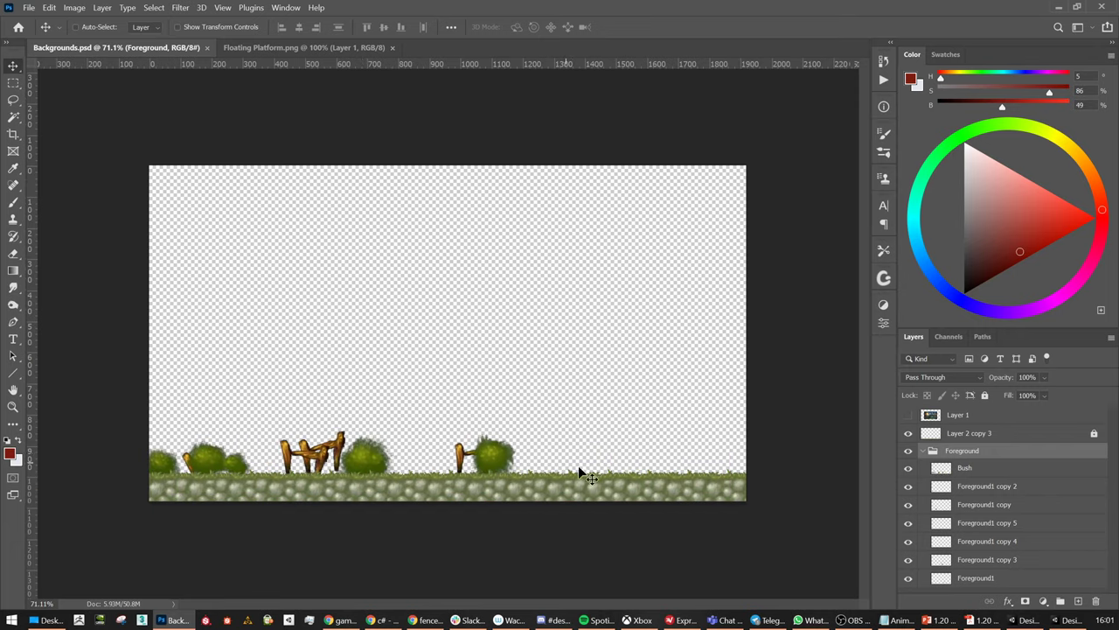
pyautogui.hotkey('ctrl', 'z')
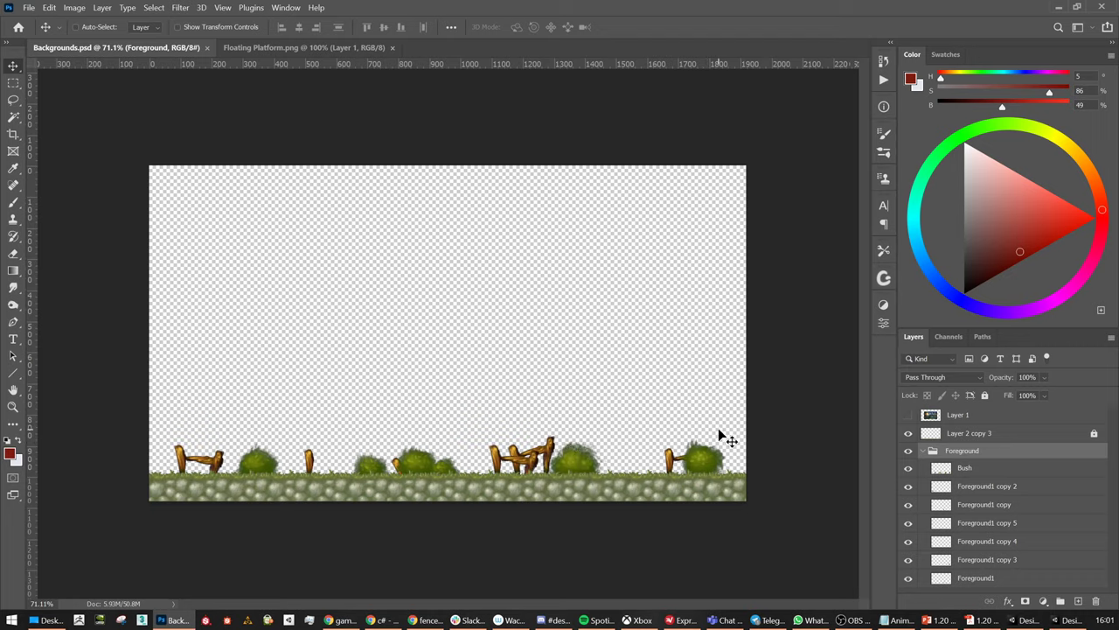
# Collapse the Foreground group, create a group named Midground above it containing a new empty layer, and select that layer
pyautogui.click(932, 451)
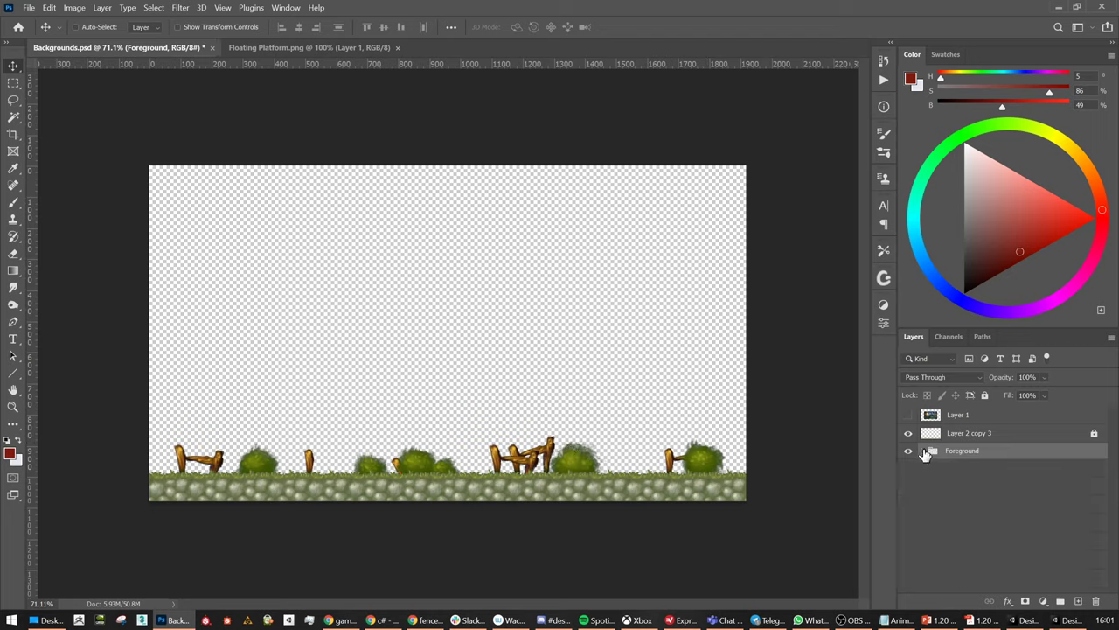
pyautogui.click(1060, 601)
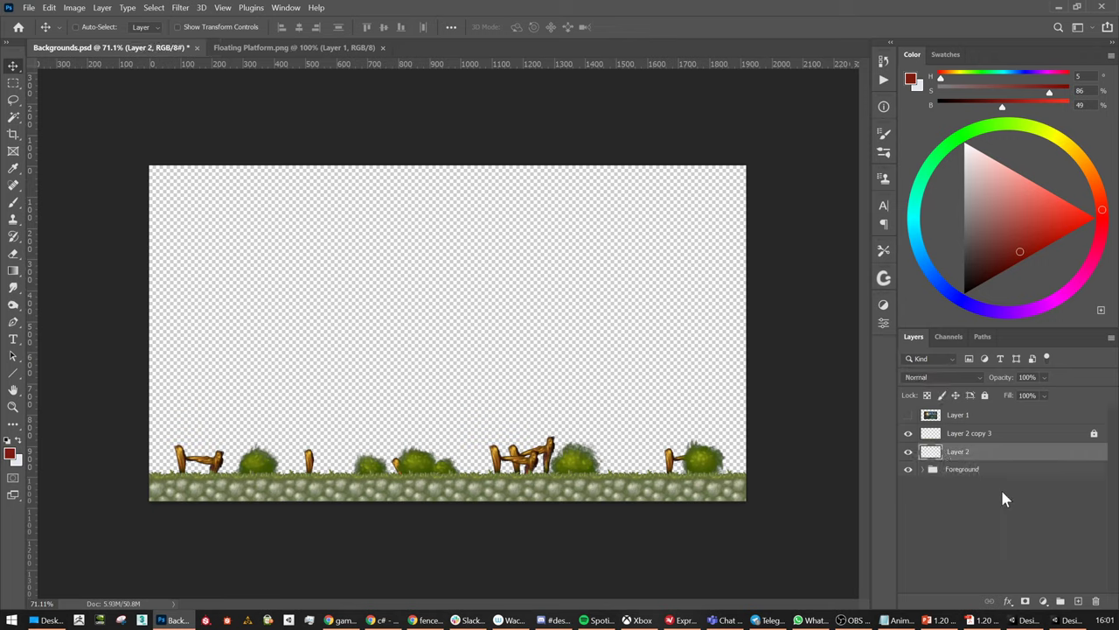
pyautogui.click(1060, 601)
pyautogui.moveTo(967, 464)
pyautogui.mouseDown()
pyautogui.moveTo(958, 472)
pyautogui.moveTo(960, 456)
pyautogui.mouseUp()
pyautogui.doubleClick(956, 451)
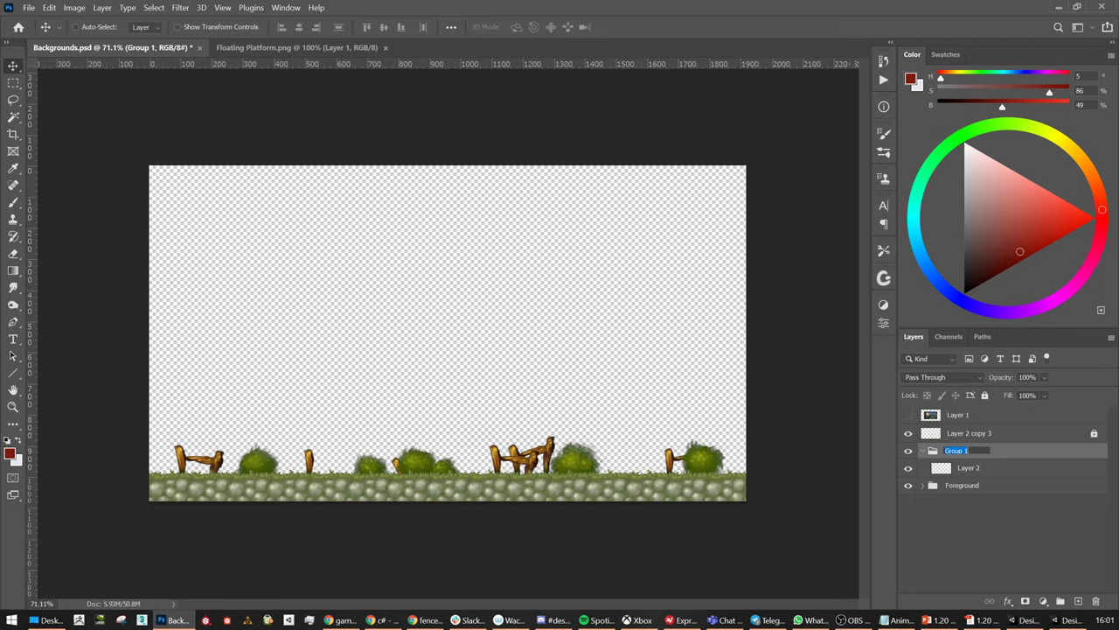
pyautogui.write('Midground')
pyautogui.press('Return')
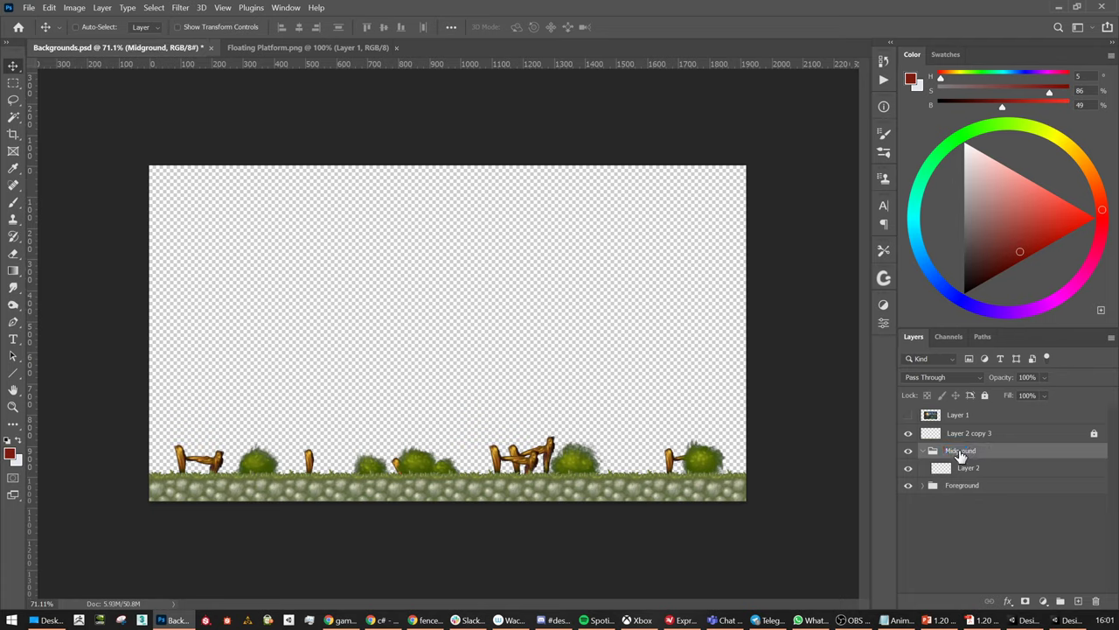
pyautogui.click(982, 469)
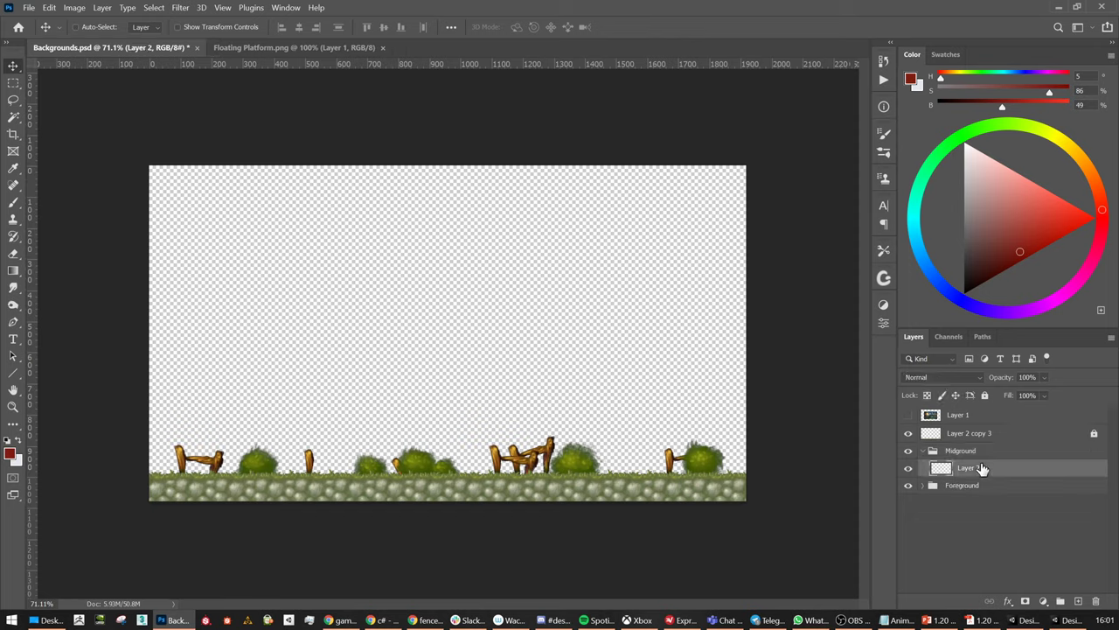
# Choose the (M) Pine brush preset for the Brush tool, keeping Layer 2 in the Midground group active
pyautogui.moveTo(416, 620)
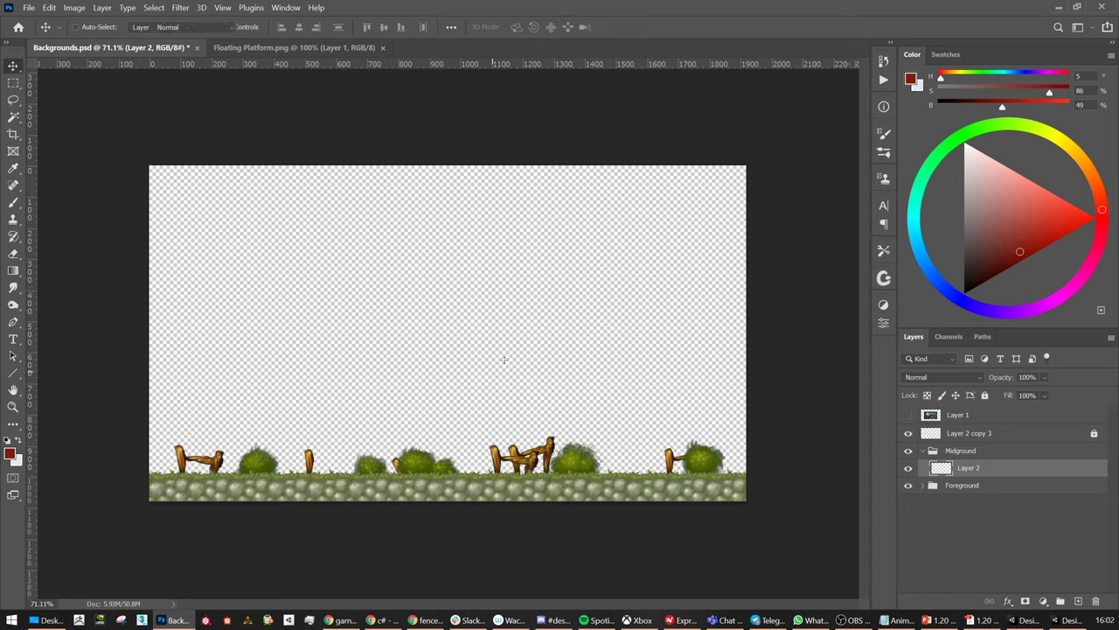
pyautogui.press('b')
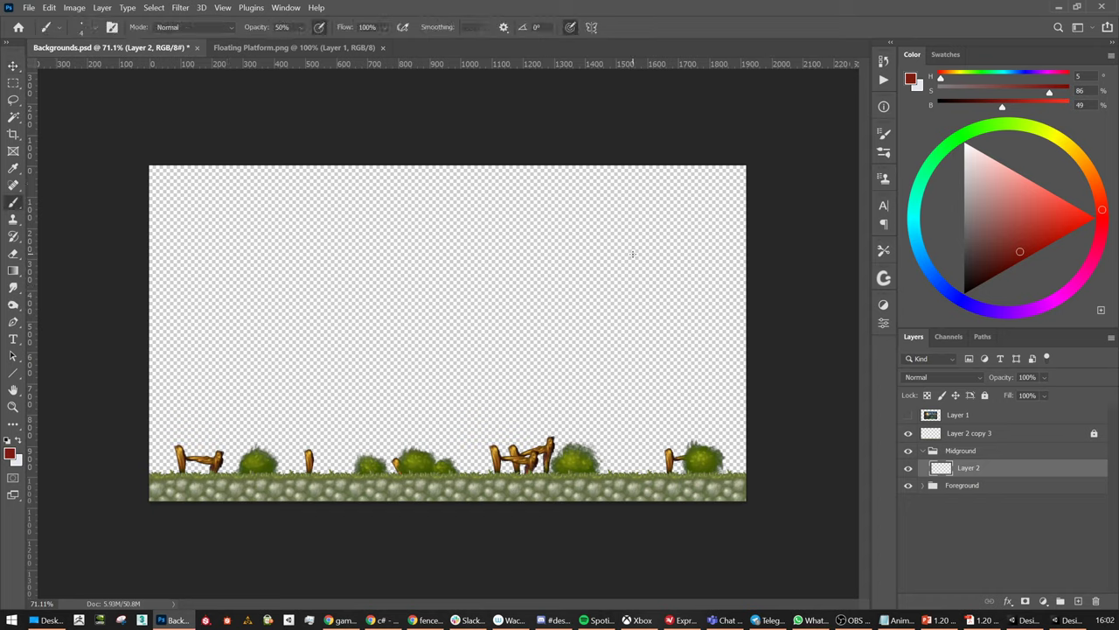
pyautogui.click(883, 153)
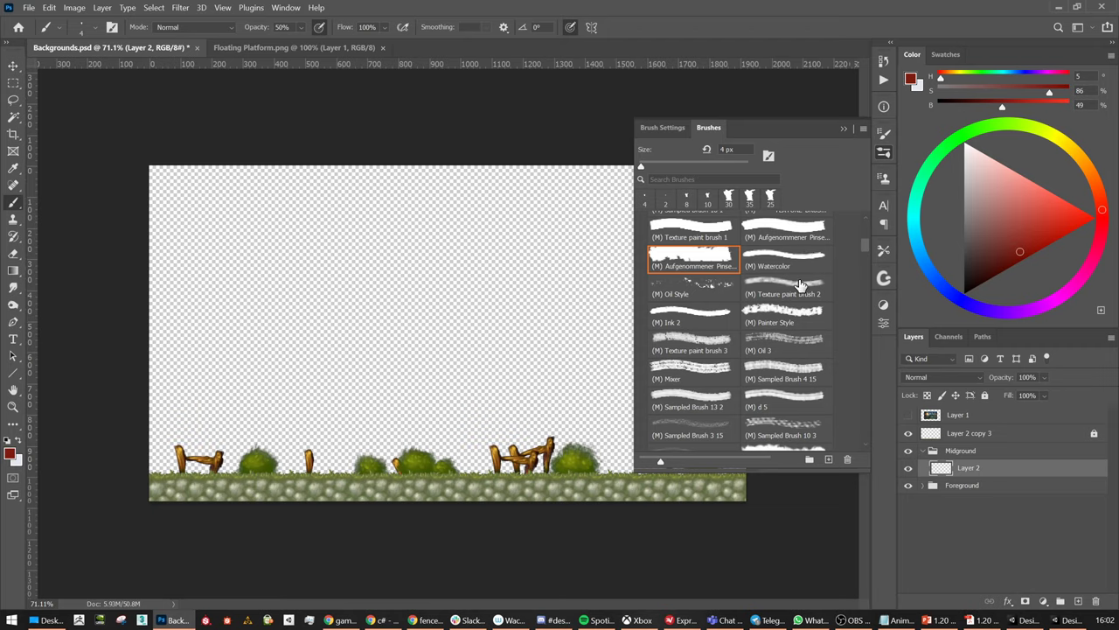
pyautogui.scroll(-1, 802, 293)
pyautogui.scroll(-8, 802, 293)
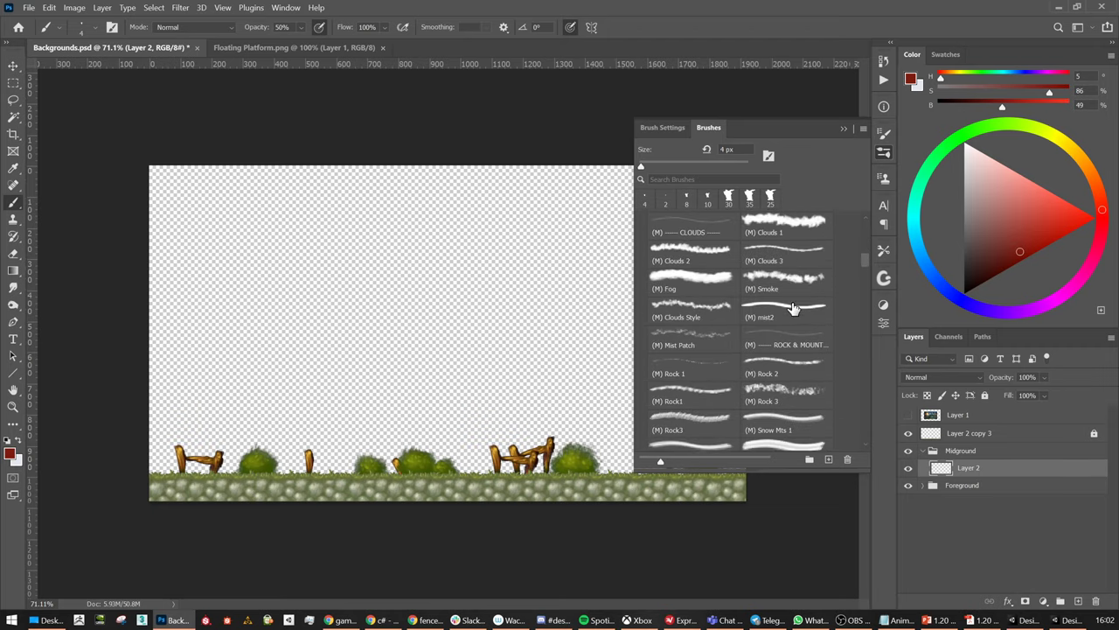
pyautogui.scroll(-4, 794, 309)
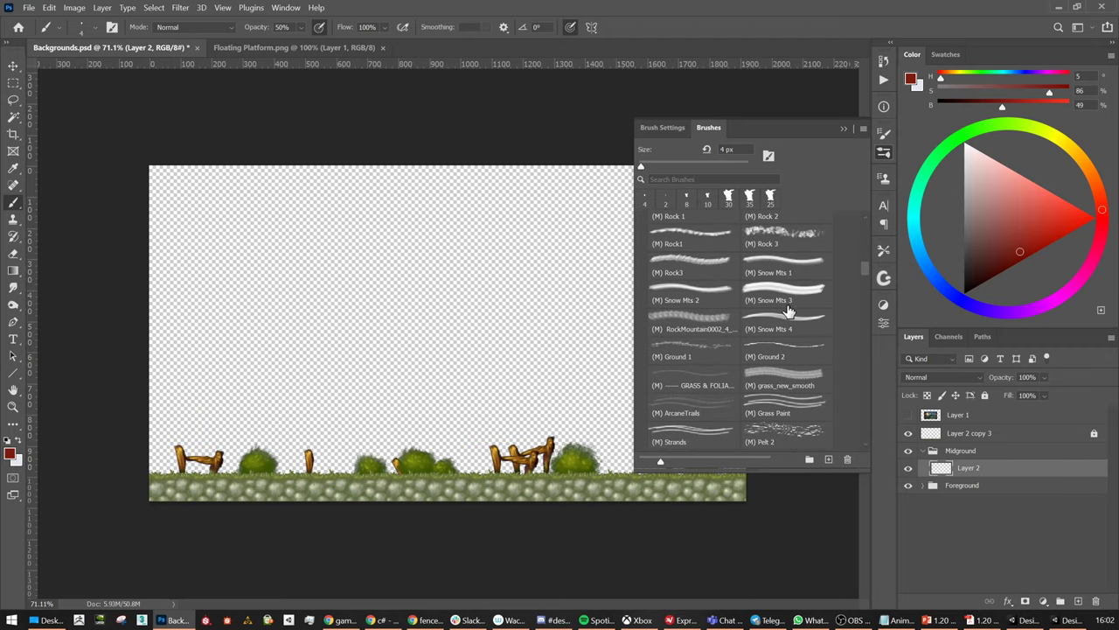
pyautogui.scroll(-5, 713, 387)
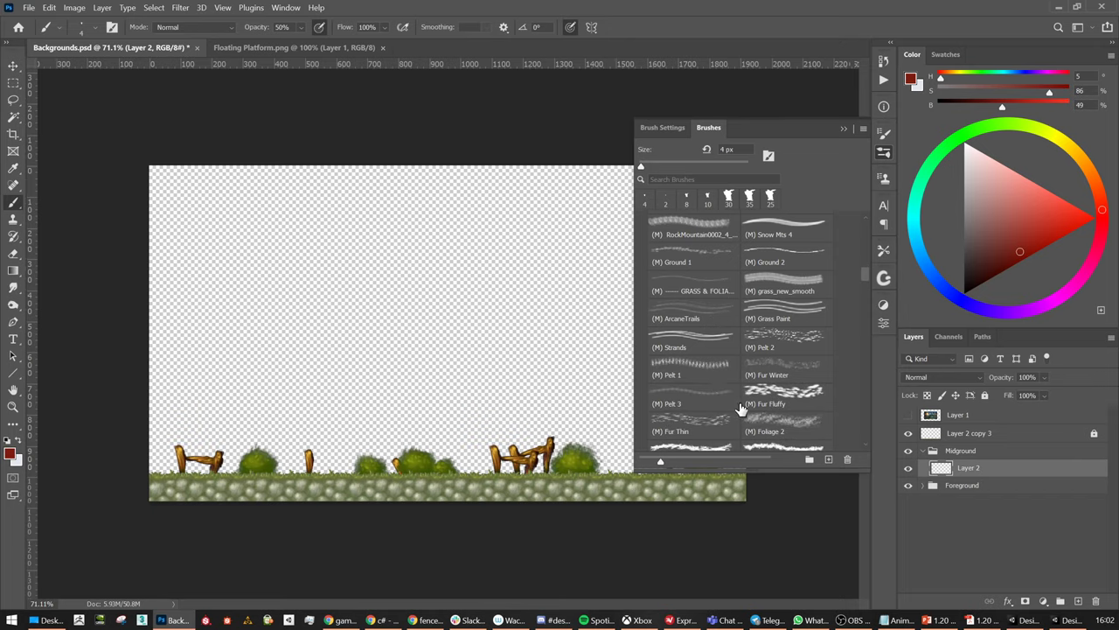
pyautogui.scroll(-3, 751, 404)
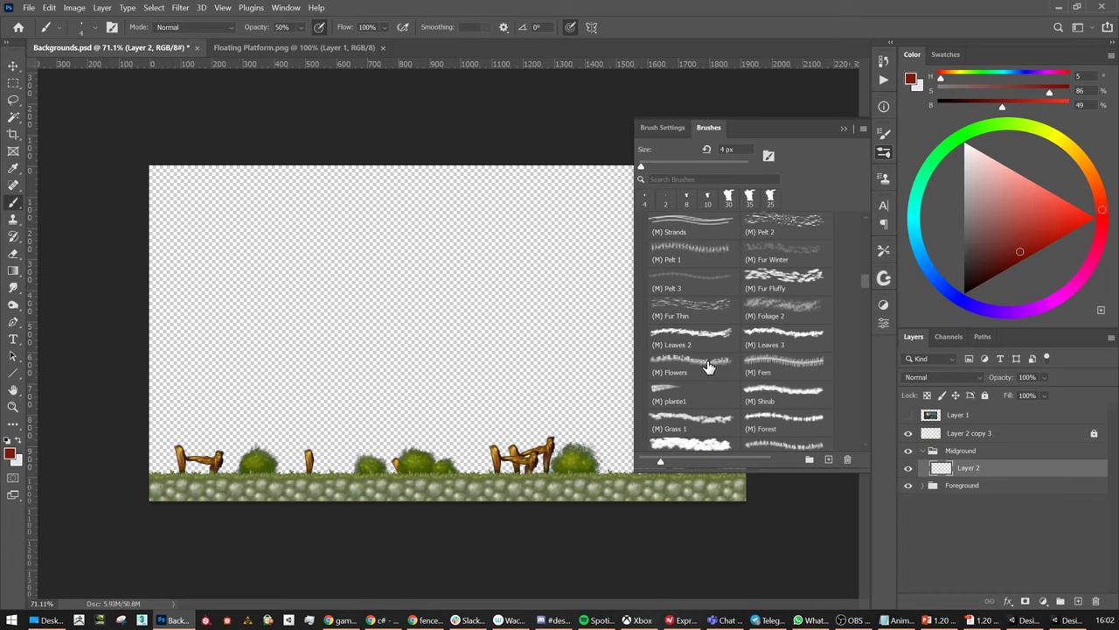
pyautogui.scroll(-1, 708, 367)
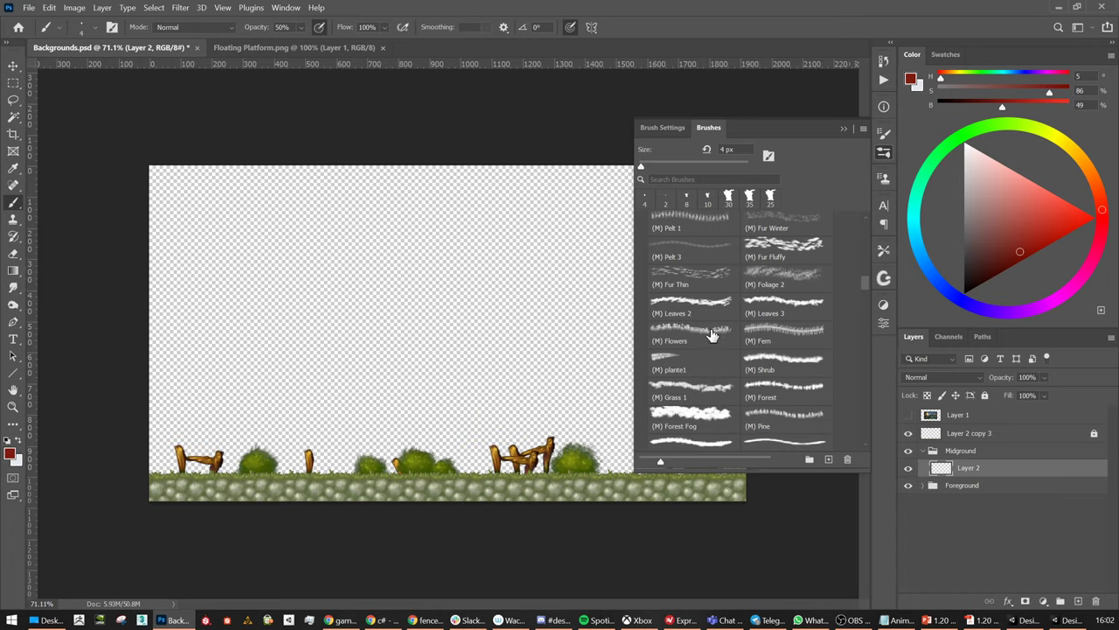
pyautogui.click(781, 418)
pyautogui.click(923, 553)
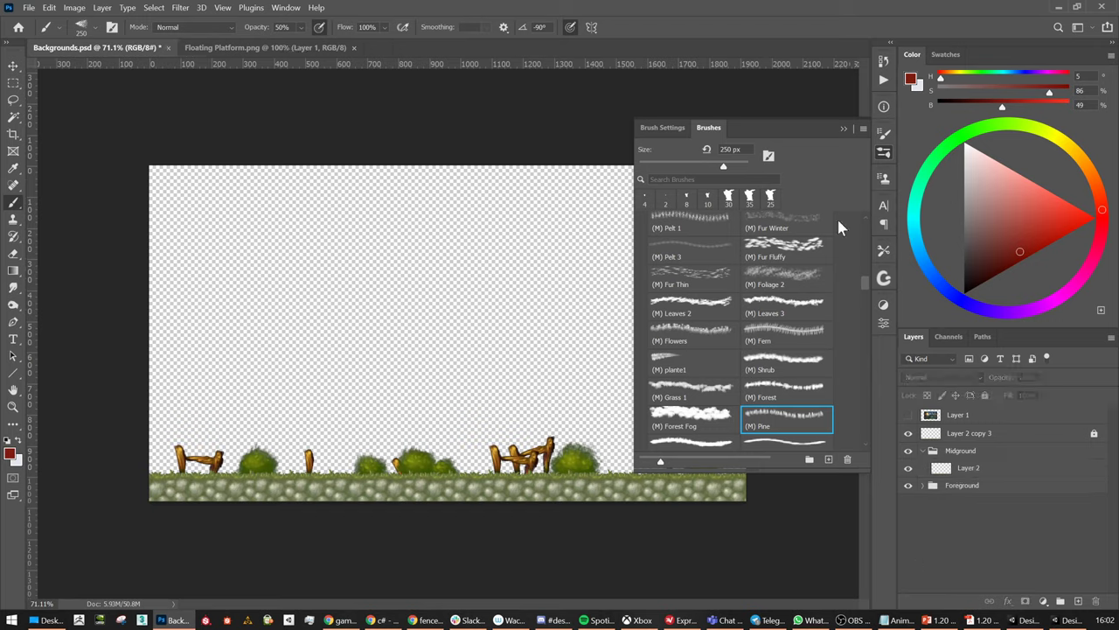
pyautogui.click(884, 153)
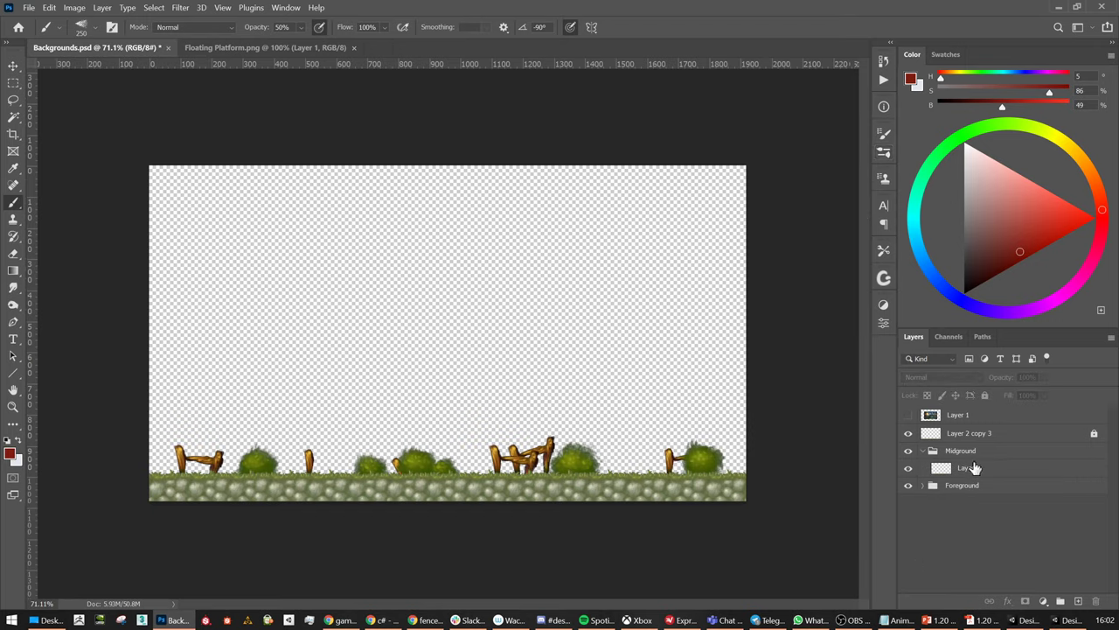
pyautogui.hotkey('ctrl', 'z')
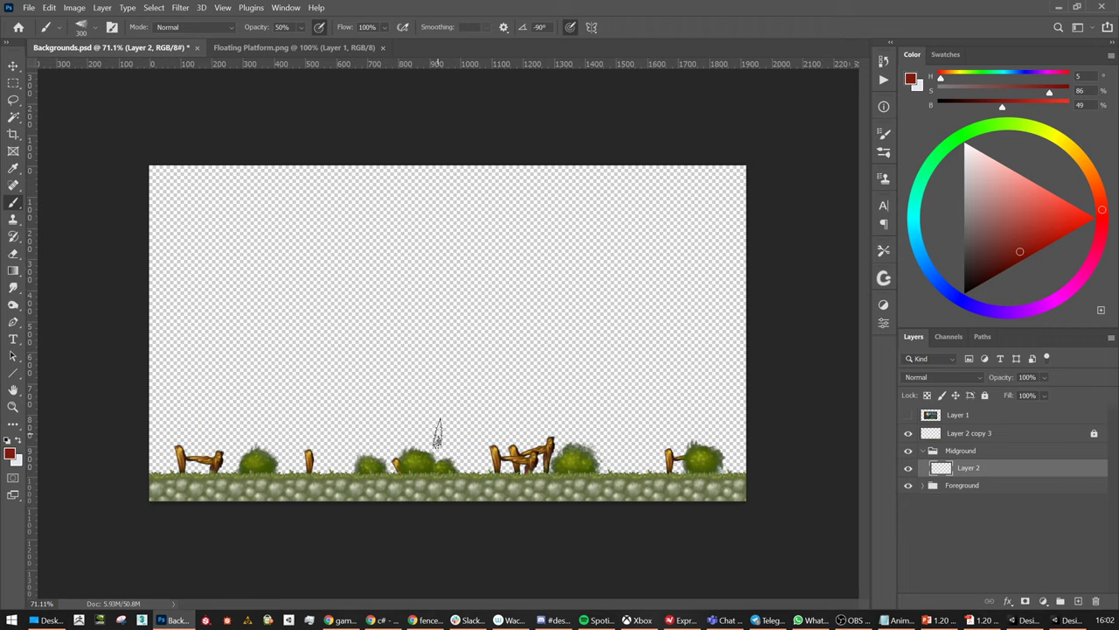
# Try painting dark red pine trees across the canvas with a 1200 px brush at 50% opacity, and undo the strokes
pyautogui.moveTo(306, 420); pyautogui.dragTo(419, 411)
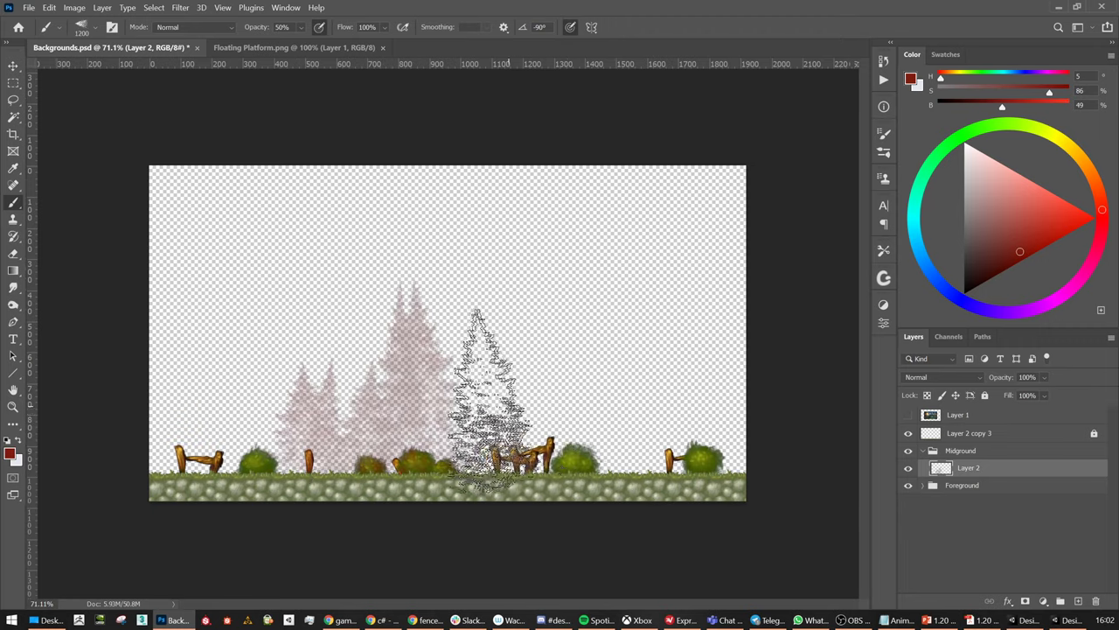
pyautogui.moveTo(489, 403)
pyautogui.mouseDown()
pyautogui.moveTo(655, 403)
pyautogui.moveTo(638, 450)
pyautogui.mouseUp()
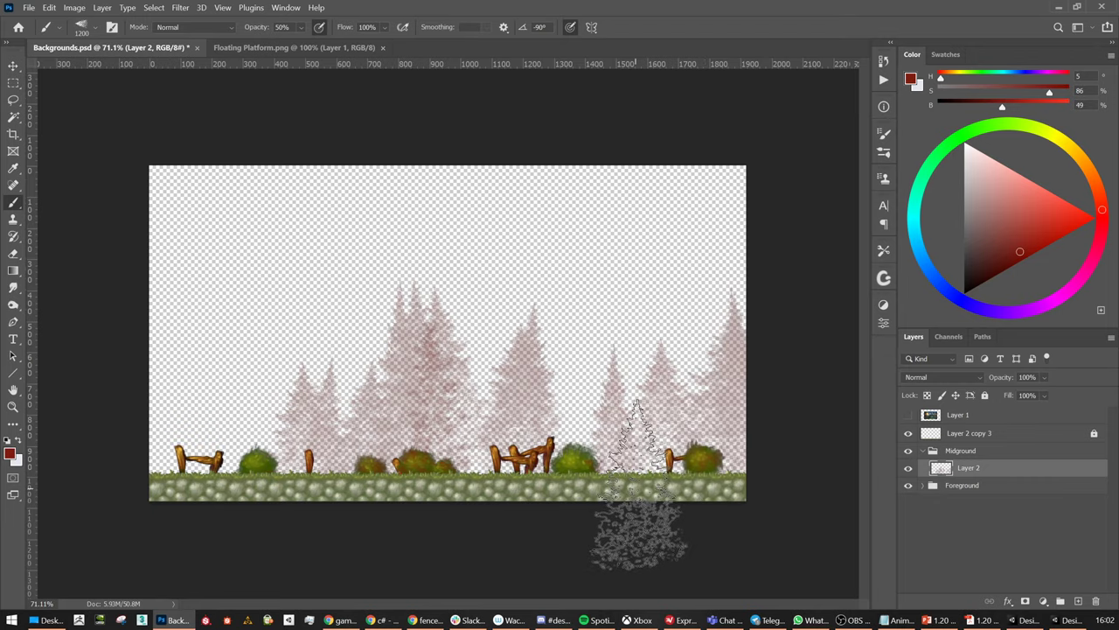
pyautogui.hotkey('ctrl', 'z')
pyautogui.hotkey('ctrl', 'z')
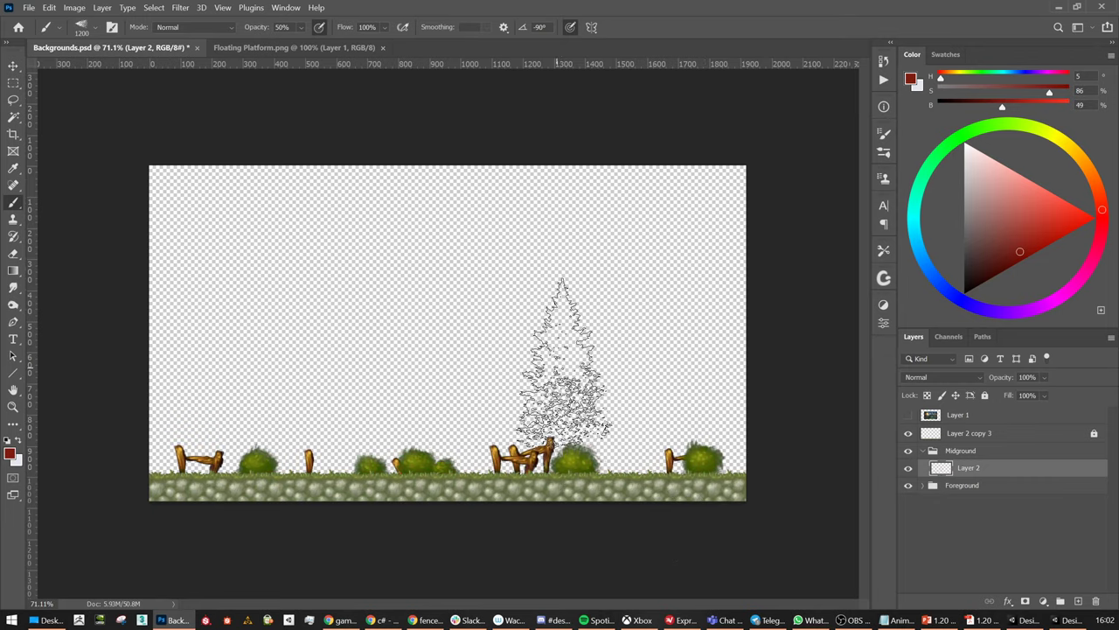
# Set the brush opacity to 100% and the foreground colour to green with hue 144, saturation 86%, brightness 49%
pyautogui.press('0')
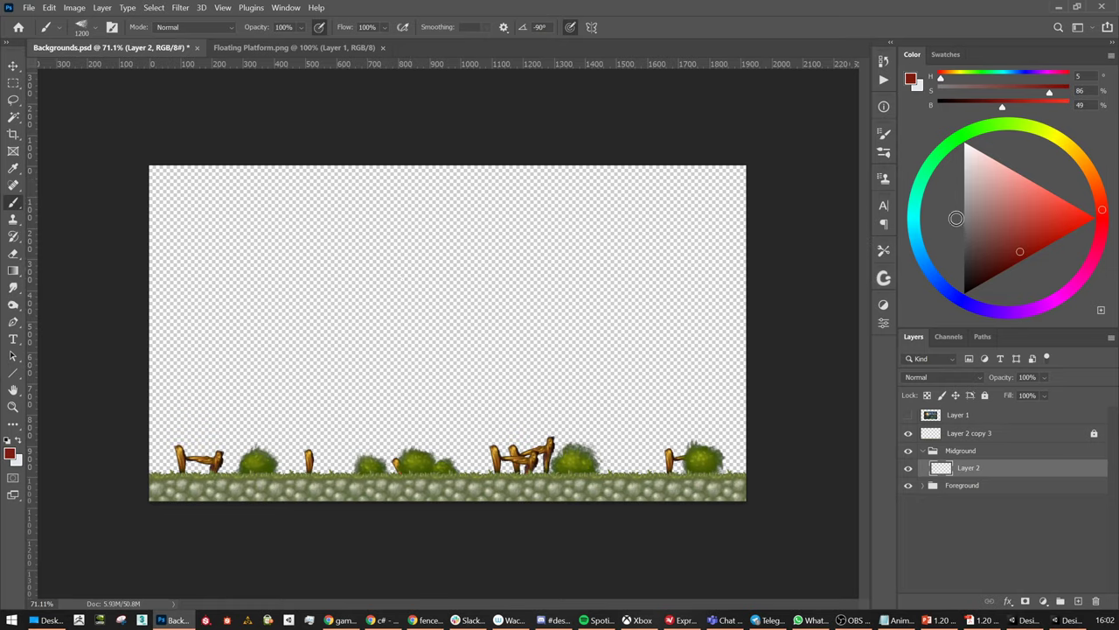
pyautogui.click(885, 151)
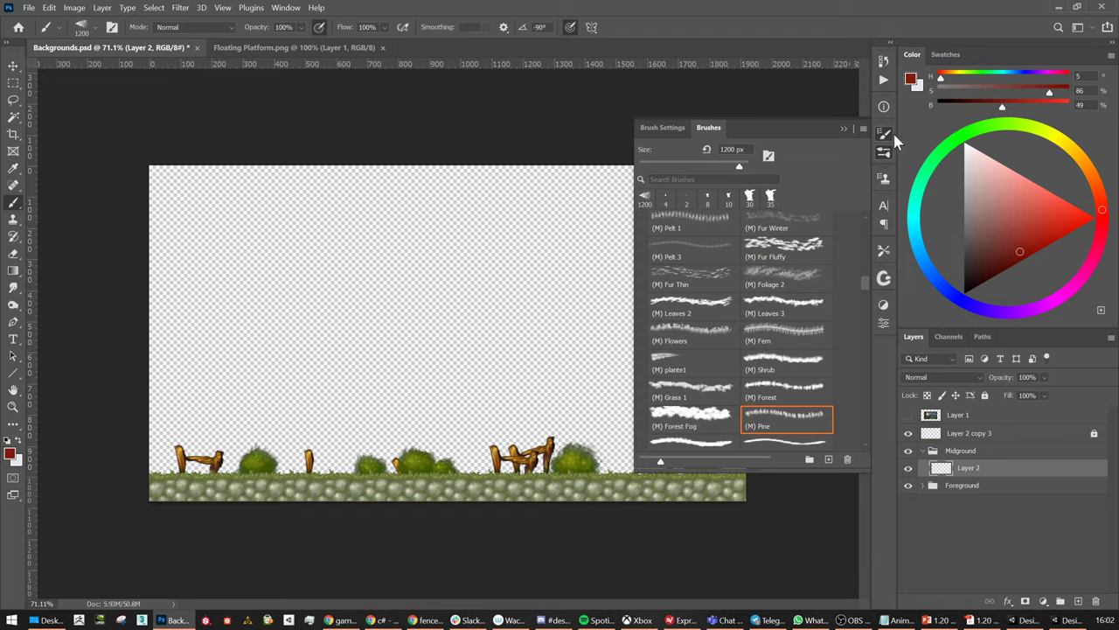
pyautogui.click(888, 133)
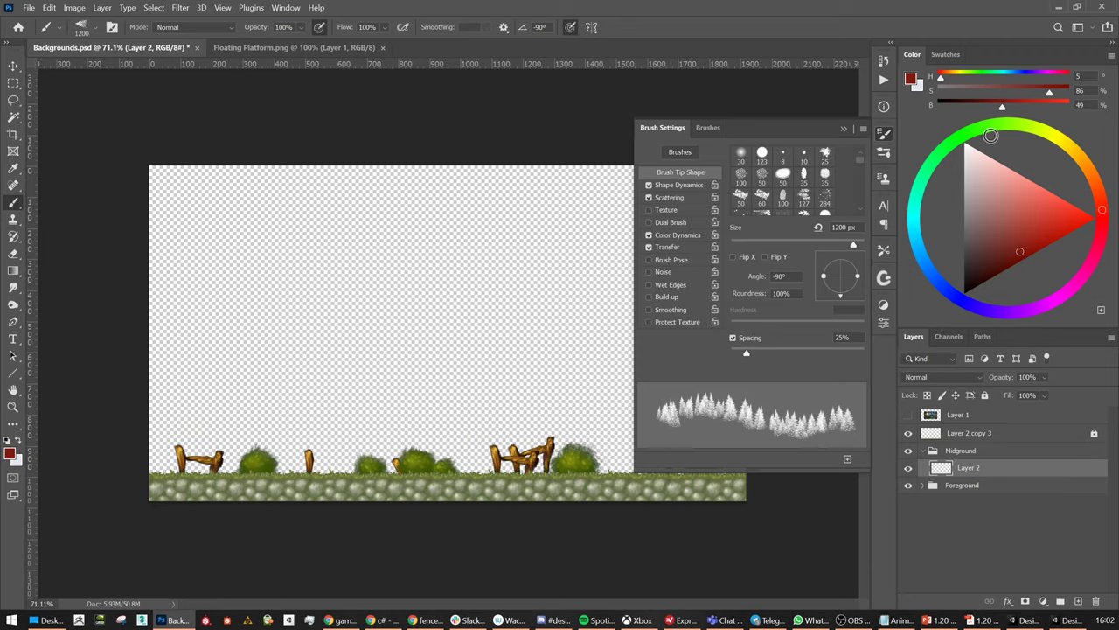
pyautogui.click(914, 193)
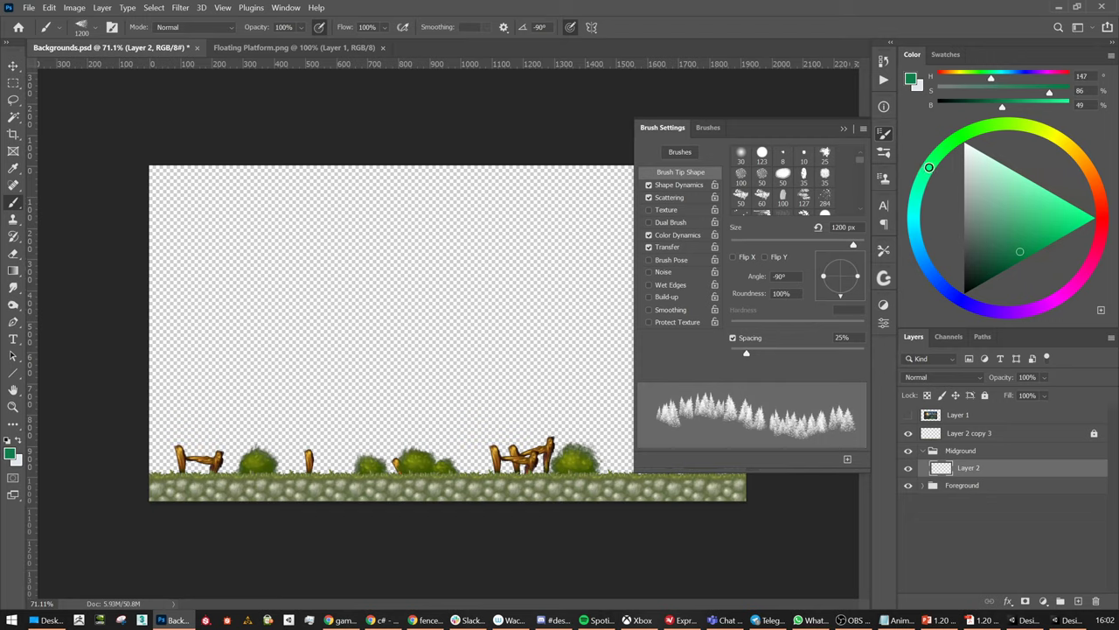
# Examine the Pine brush's Shape Dynamics, Scattering and Color Dynamics settings
pyautogui.click(678, 185)
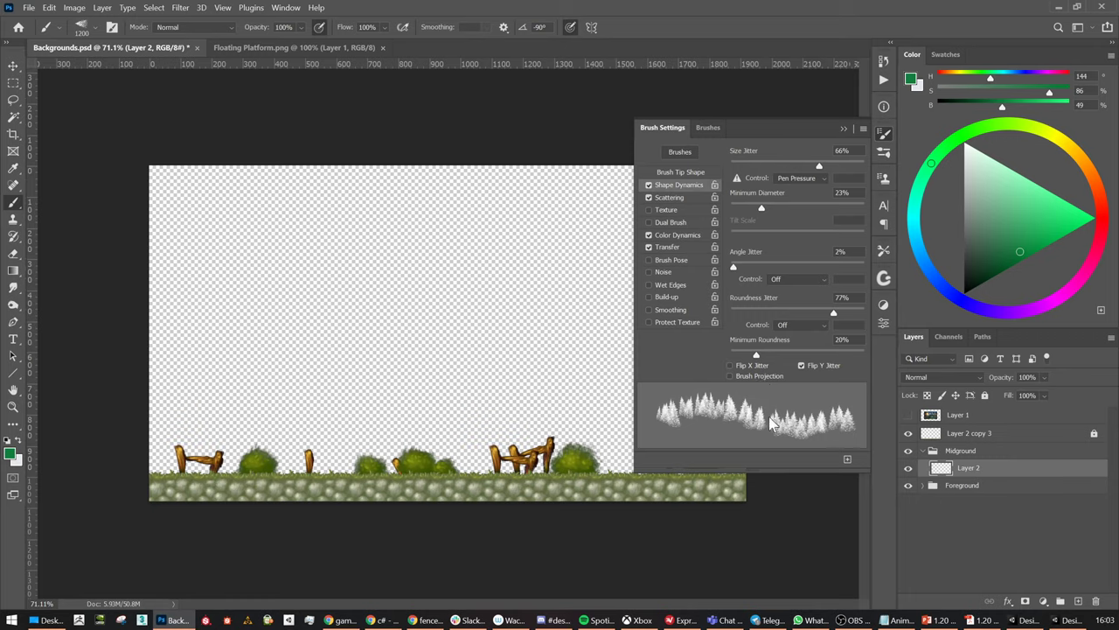
pyautogui.click(684, 199)
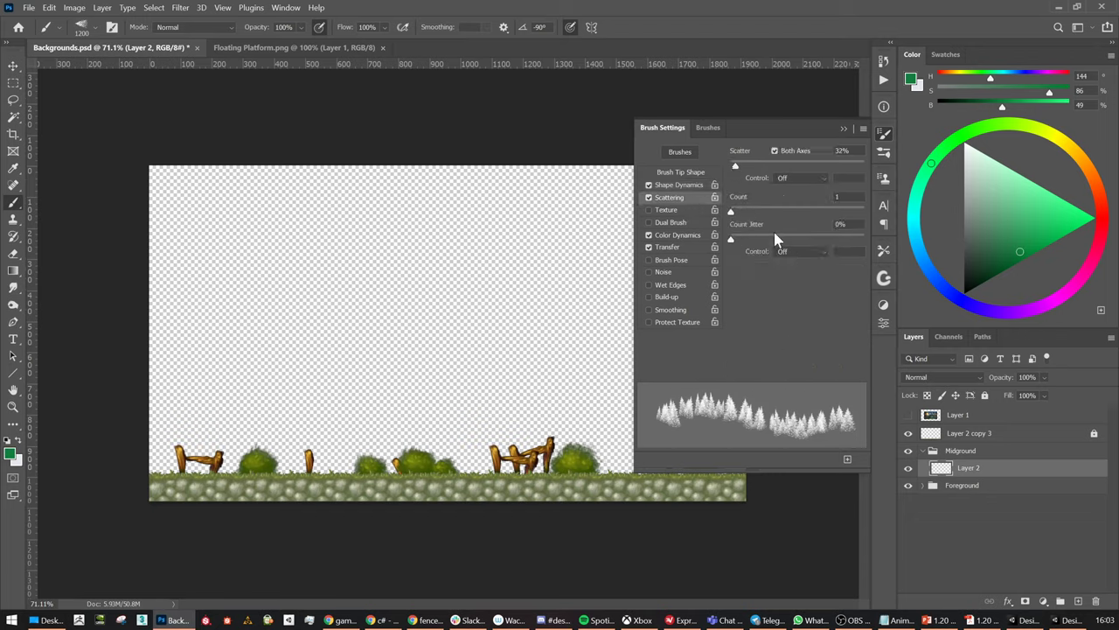
pyautogui.click(678, 236)
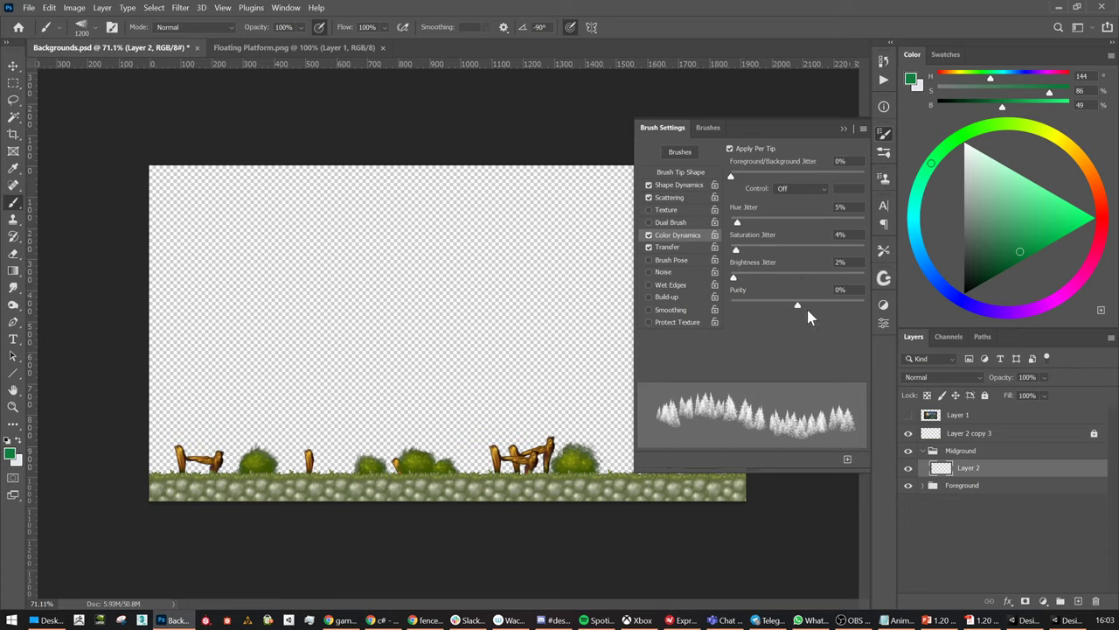
pyautogui.click(884, 134)
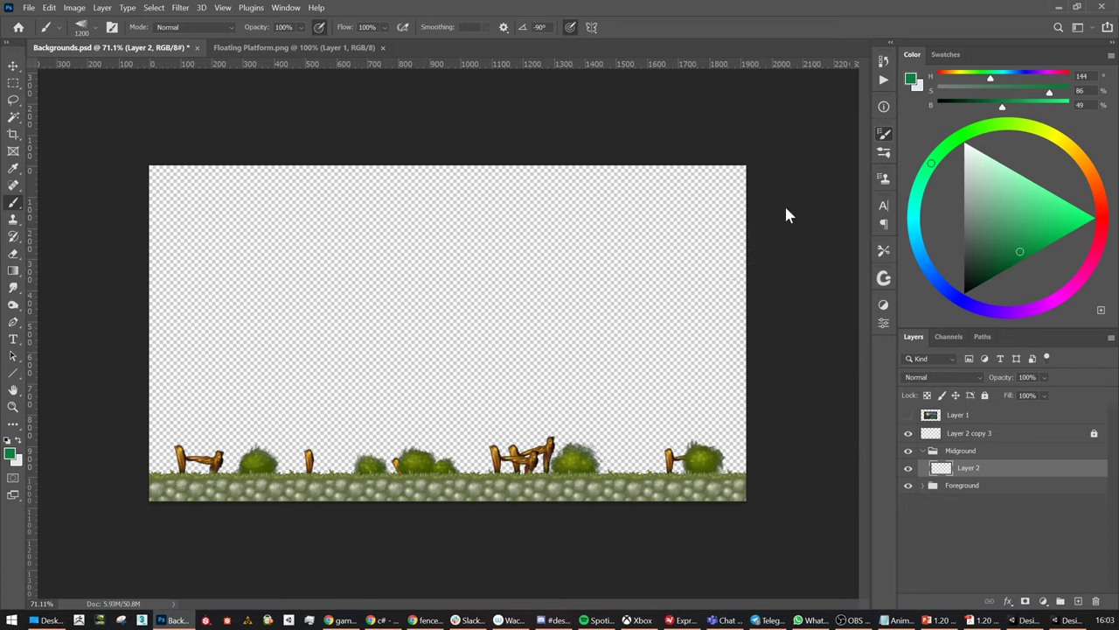
# Paint a row of green pine trees of varied heights across the full canvas width on Layer 2
pyautogui.moveTo(170, 400)
pyautogui.mouseDown()
pyautogui.moveTo(550, 418)
pyautogui.moveTo(787, 402)
pyautogui.mouseUp()
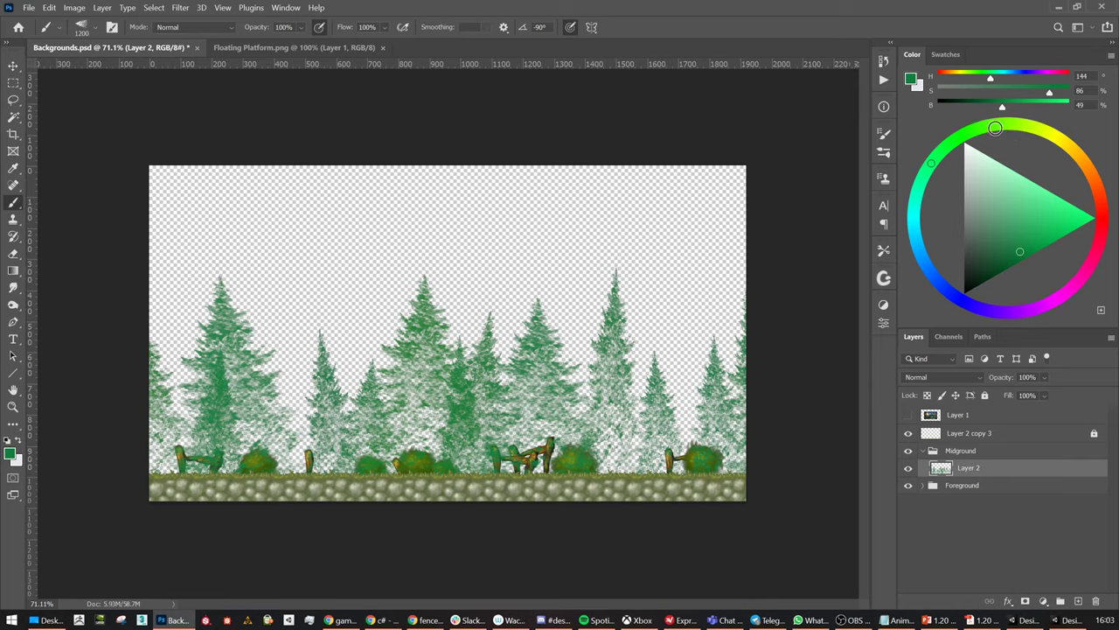
# Set the foreground colour to olive green with hue 84, saturation 89%, brightness 38%, and undo the pine trees on Layer 2
pyautogui.moveTo(995, 128); pyautogui.dragTo(1017, 125)
pyautogui.click(1008, 262)
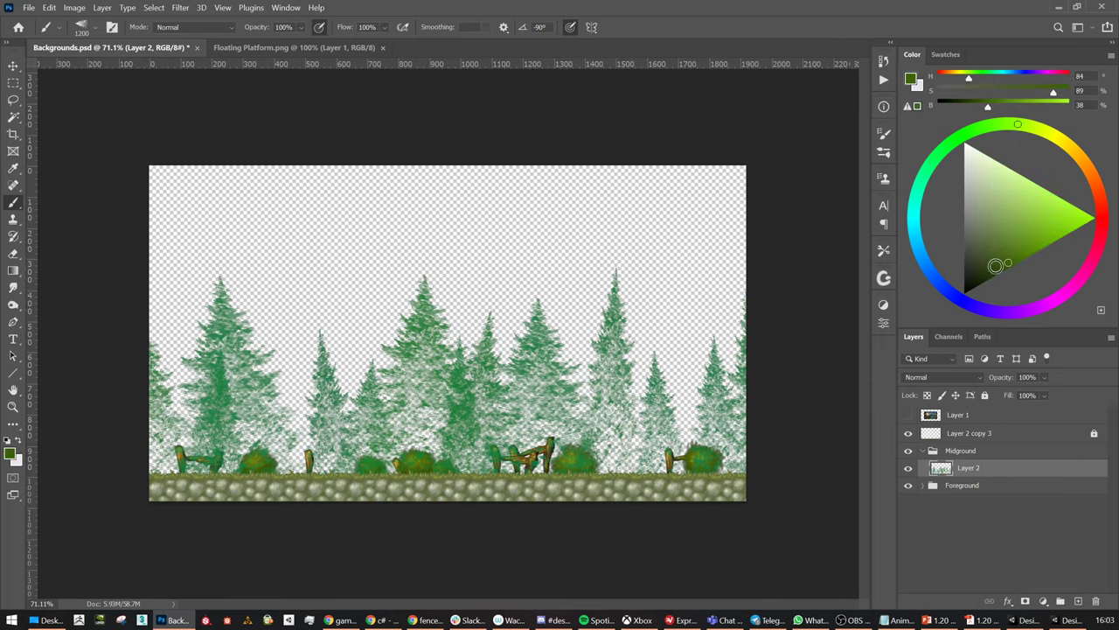
pyautogui.hotkey('ctrl', 'z')
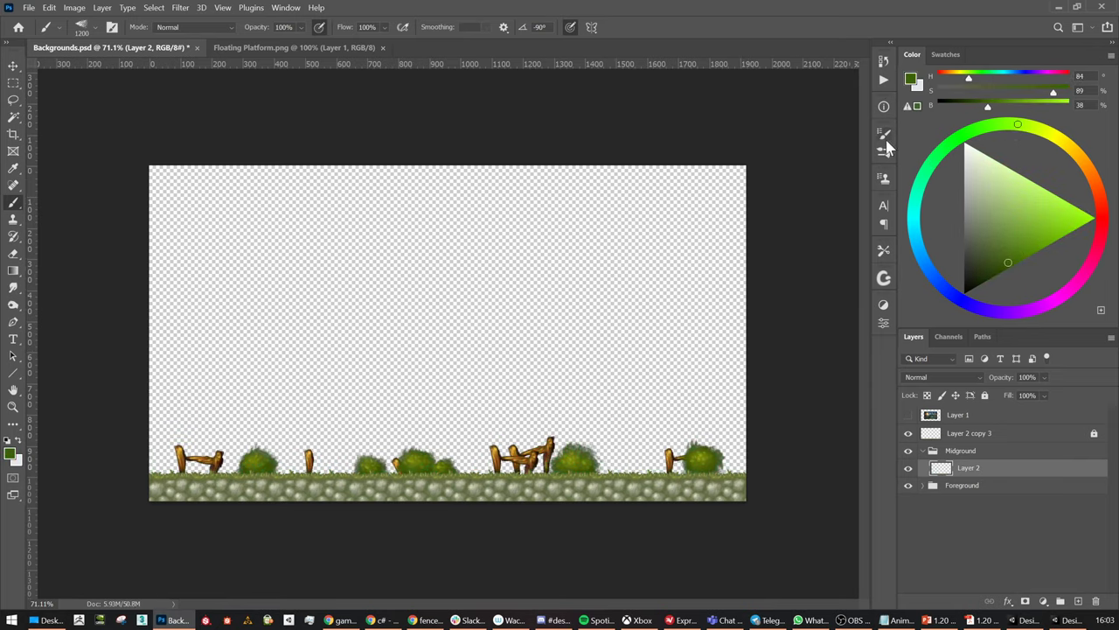
# Try painting a row of olive-green pine trees on Layer 2 with the brush's hue jitter set to 14%, and undo it
pyautogui.click(882, 137)
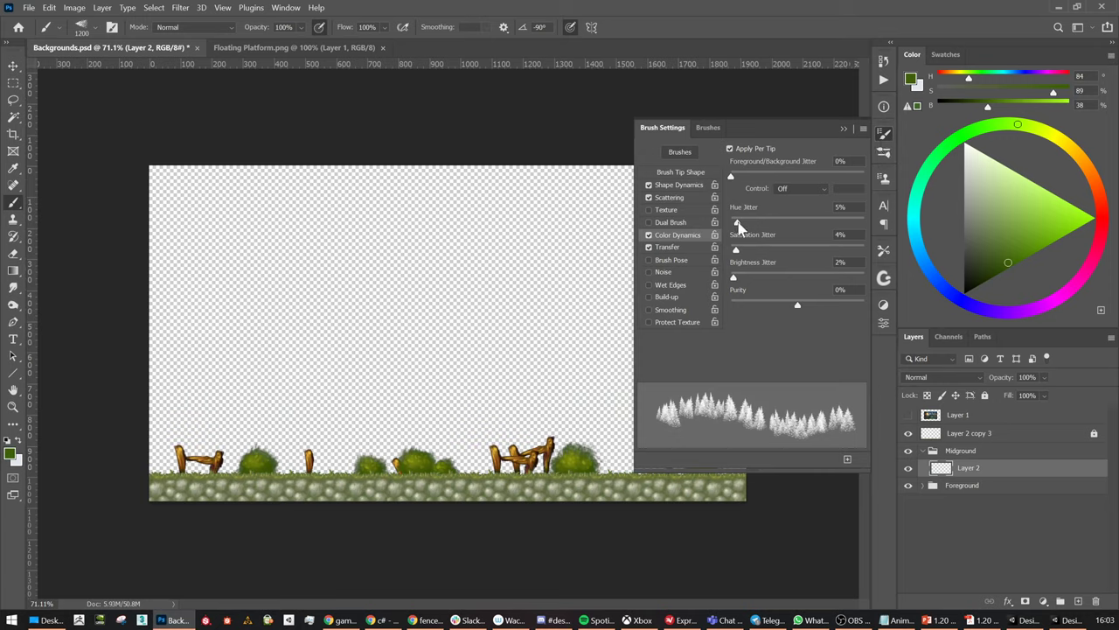
pyautogui.moveTo(737, 224); pyautogui.dragTo(744, 228)
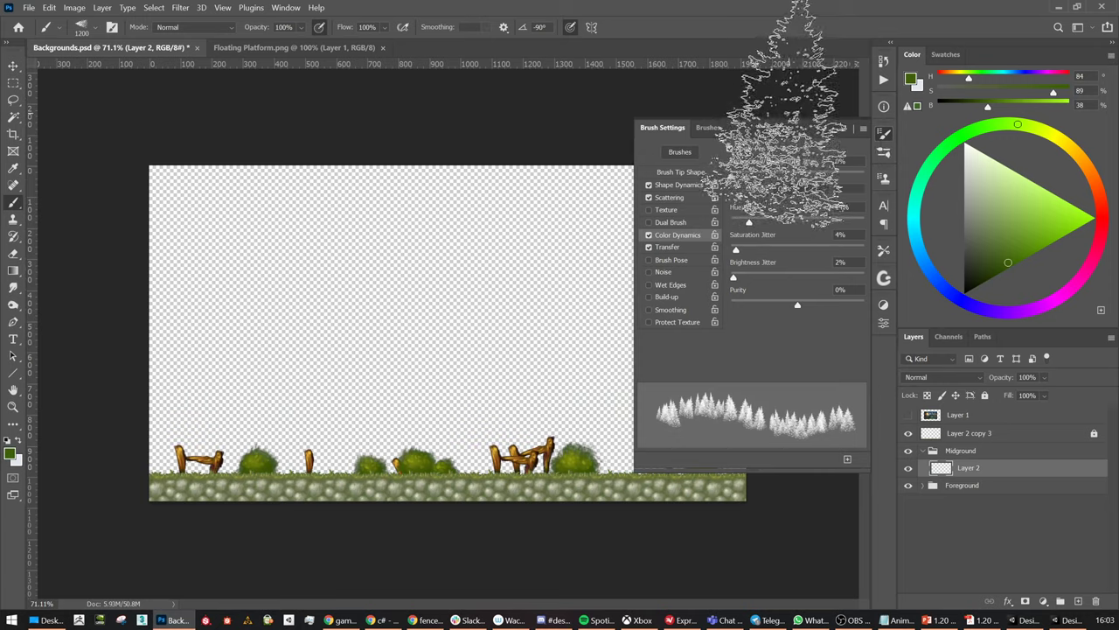
pyautogui.click(205, 376)
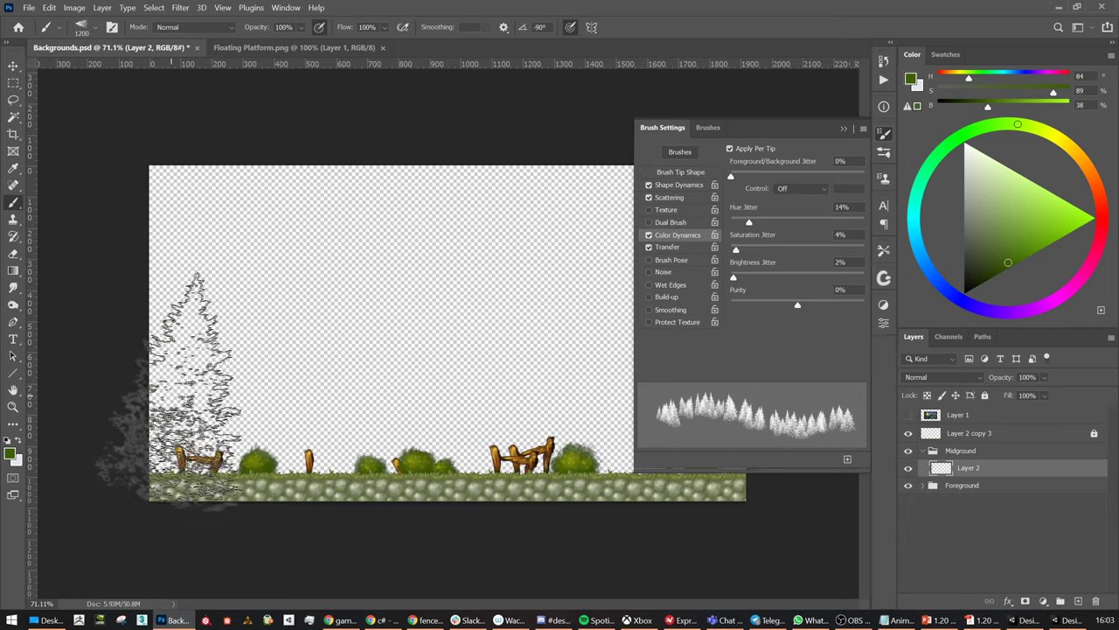
pyautogui.moveTo(153, 385); pyautogui.dragTo(625, 385)
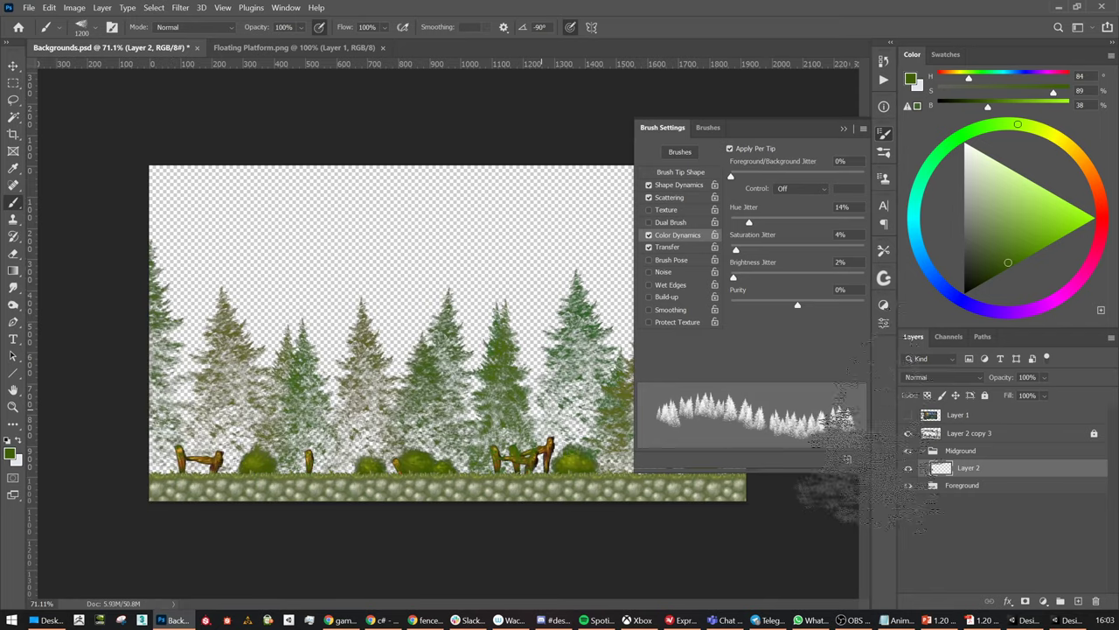
pyautogui.click(883, 138)
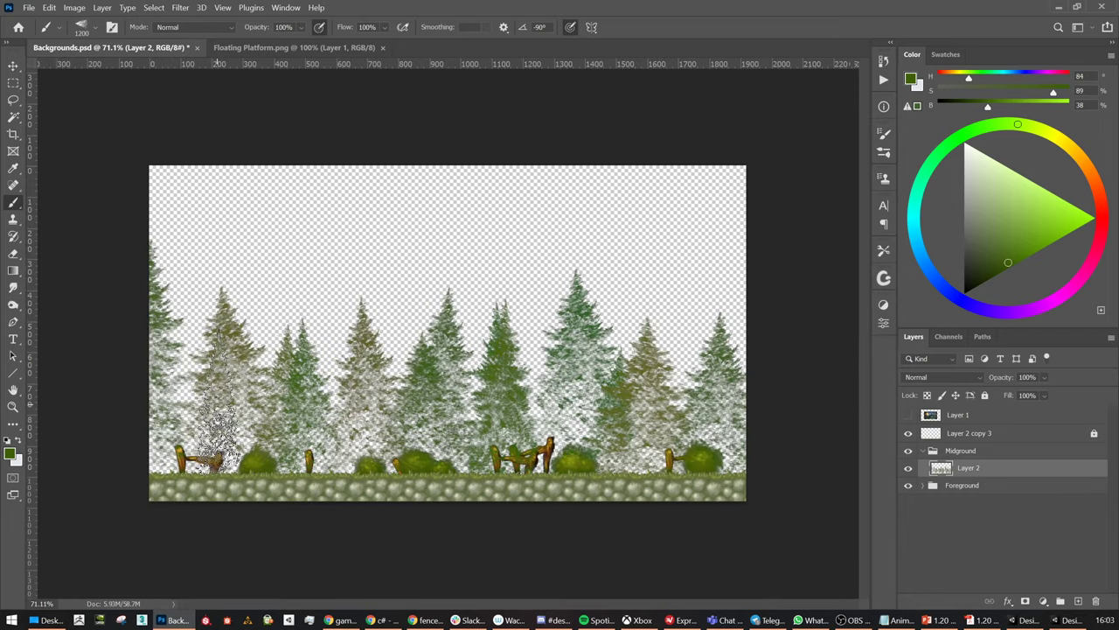
pyautogui.hotkey('ctrl', 'z')
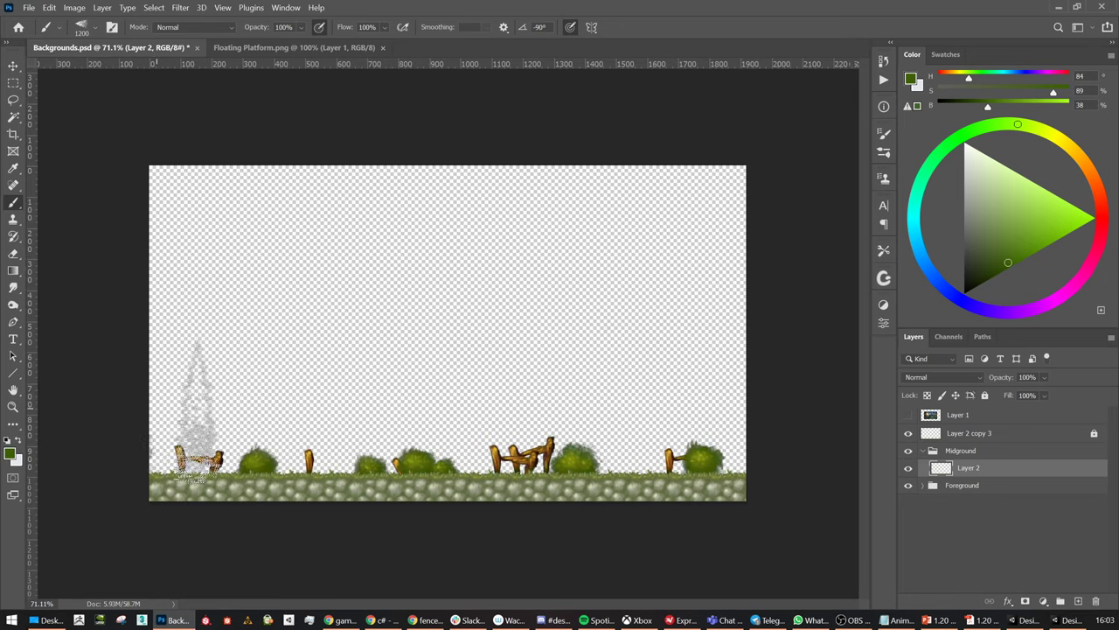
# Try painting a dense row of olive-green pines with the Midground group moved below Foreground, and undo the strokes and the move
pyautogui.moveTo(196, 409)
pyautogui.mouseDown()
pyautogui.moveTo(759, 412)
pyautogui.moveTo(787, 500)
pyautogui.mouseUp()
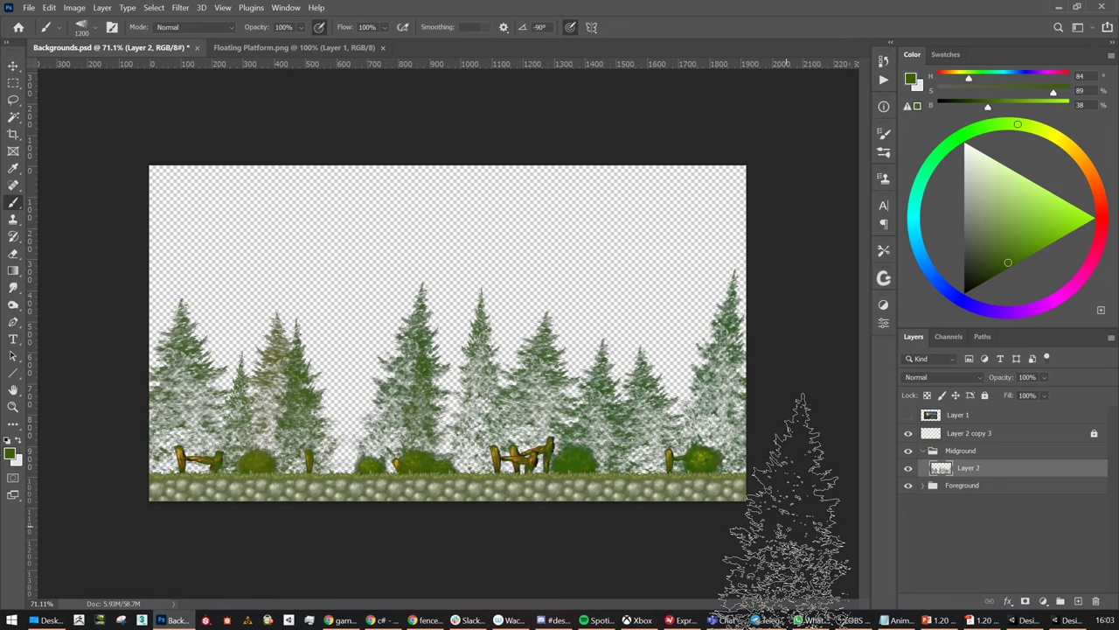
pyautogui.moveTo(962, 452); pyautogui.dragTo(958, 495)
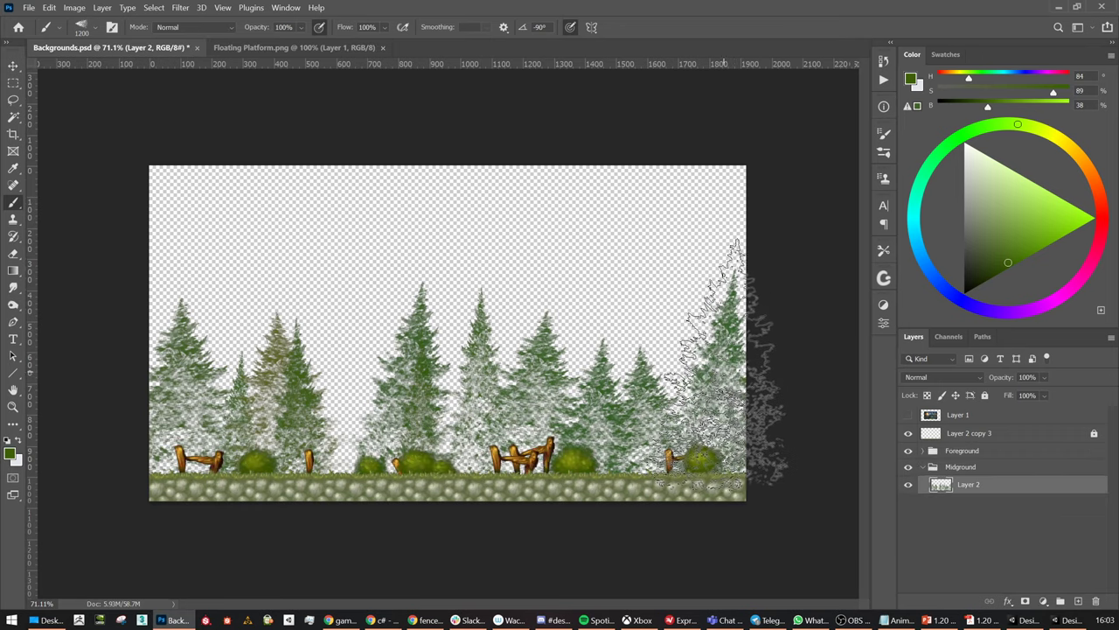
pyautogui.moveTo(726, 374)
pyautogui.mouseDown()
pyautogui.moveTo(88, 385)
pyautogui.moveTo(787, 389)
pyautogui.moveTo(761, 376)
pyautogui.mouseUp()
pyautogui.hotkey('ctrl', 'z')
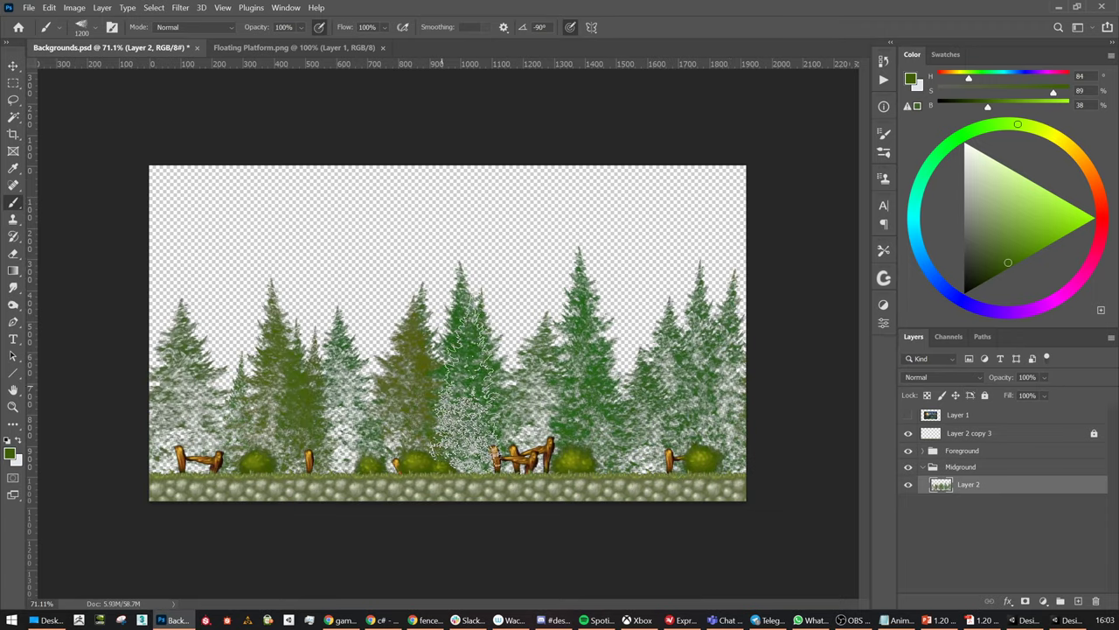
pyautogui.hotkey('ctrl', 'z')
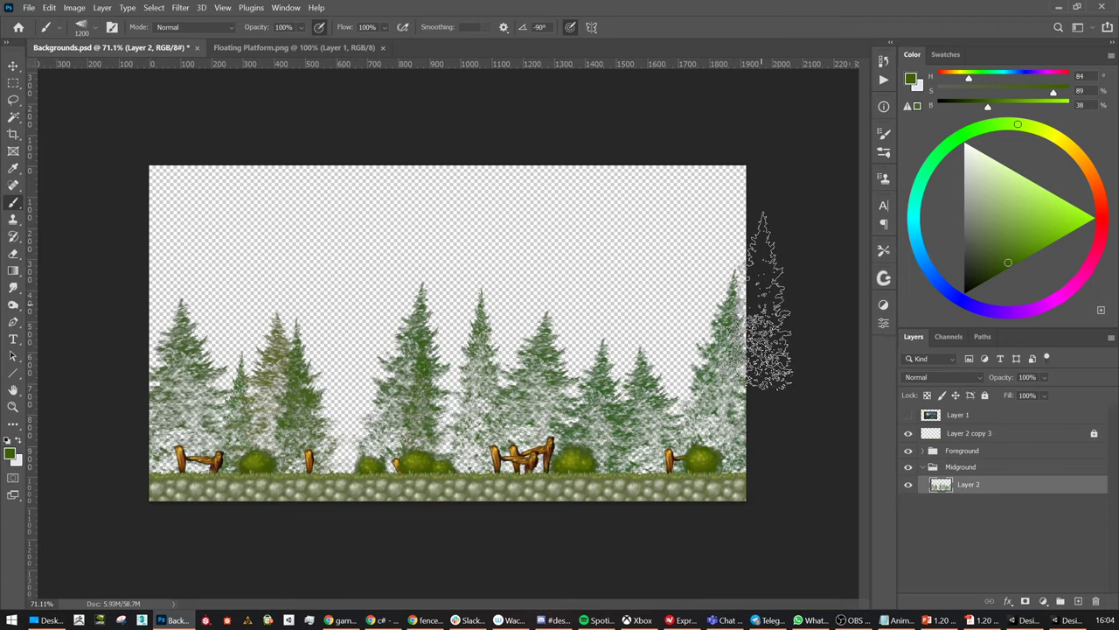
pyautogui.hotkey('ctrl', 'z')
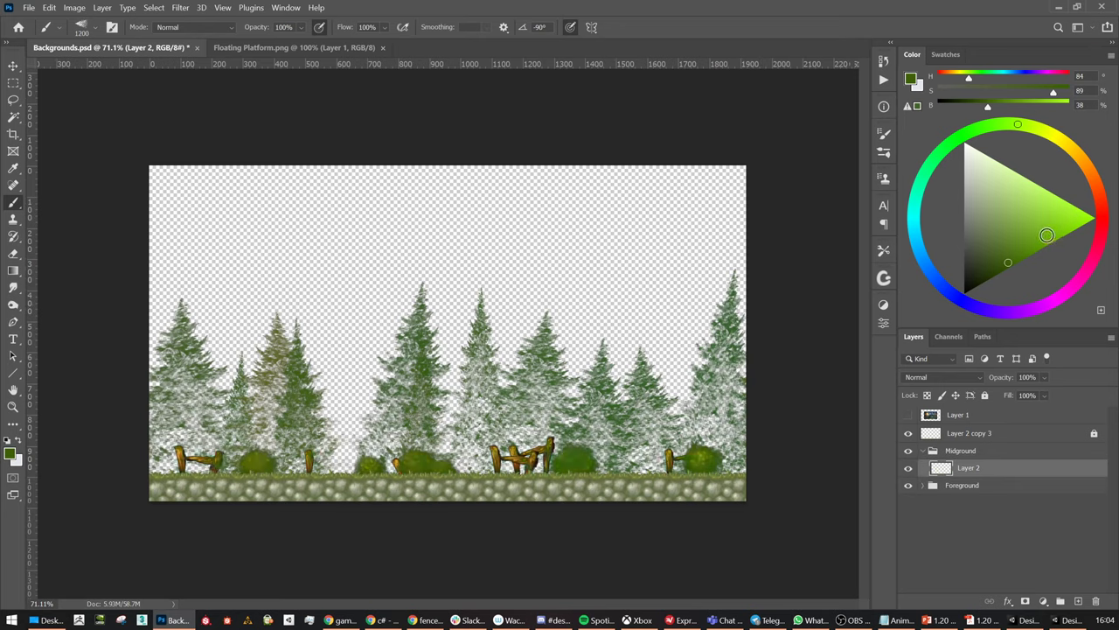
pyautogui.hotkey('ctrl', 'z')
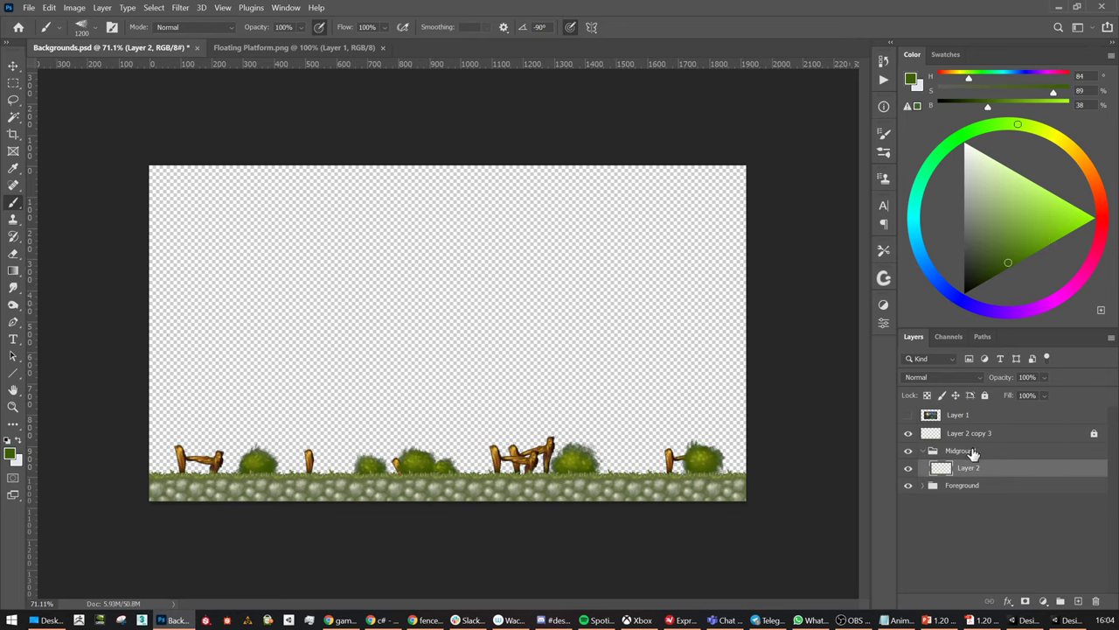
# Move the Midground group below the Foreground group and make Layer 2 active
pyautogui.moveTo(973, 452); pyautogui.dragTo(979, 508)
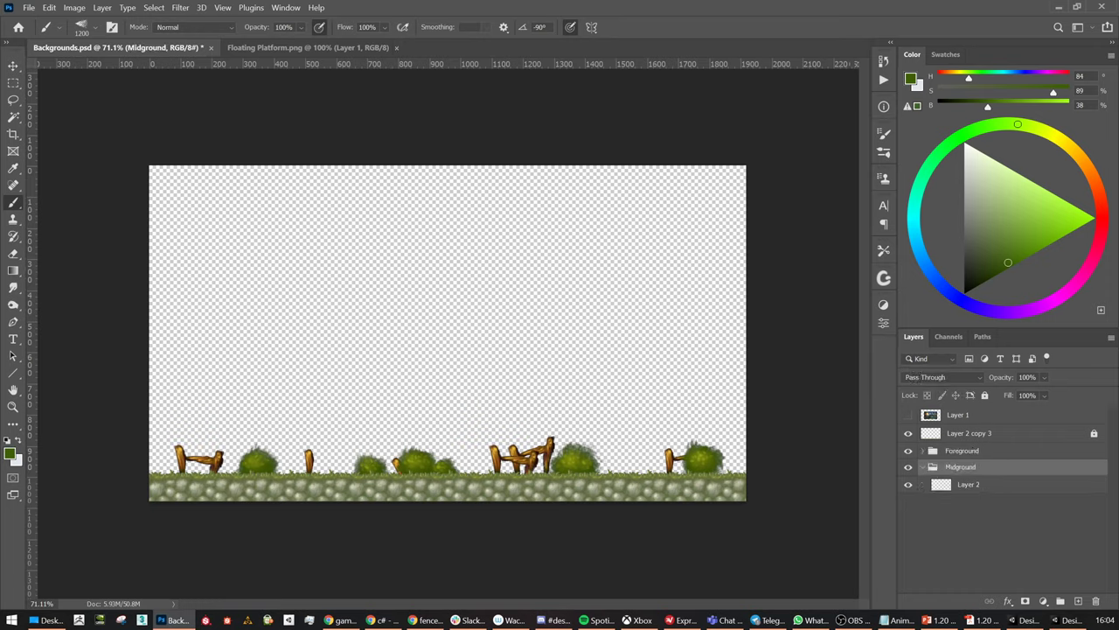
pyautogui.click(975, 485)
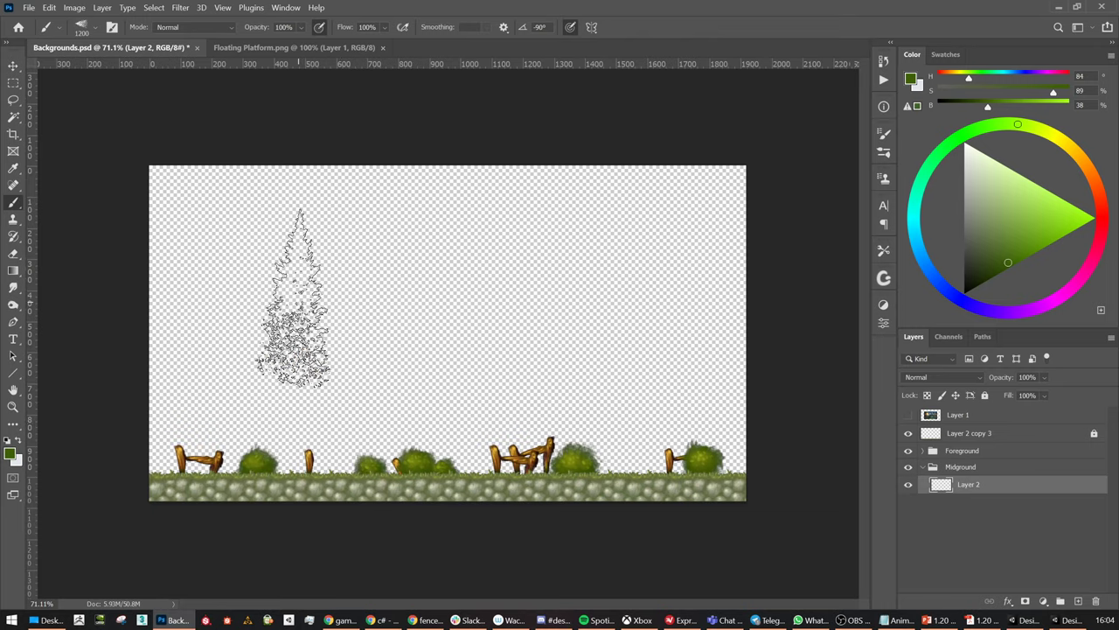
# Try the recently used 30 px rough-edged brush with freehand green strokes on Layer 2, and undo them
pyautogui.rightClick(303, 305)
pyautogui.click(448, 415)
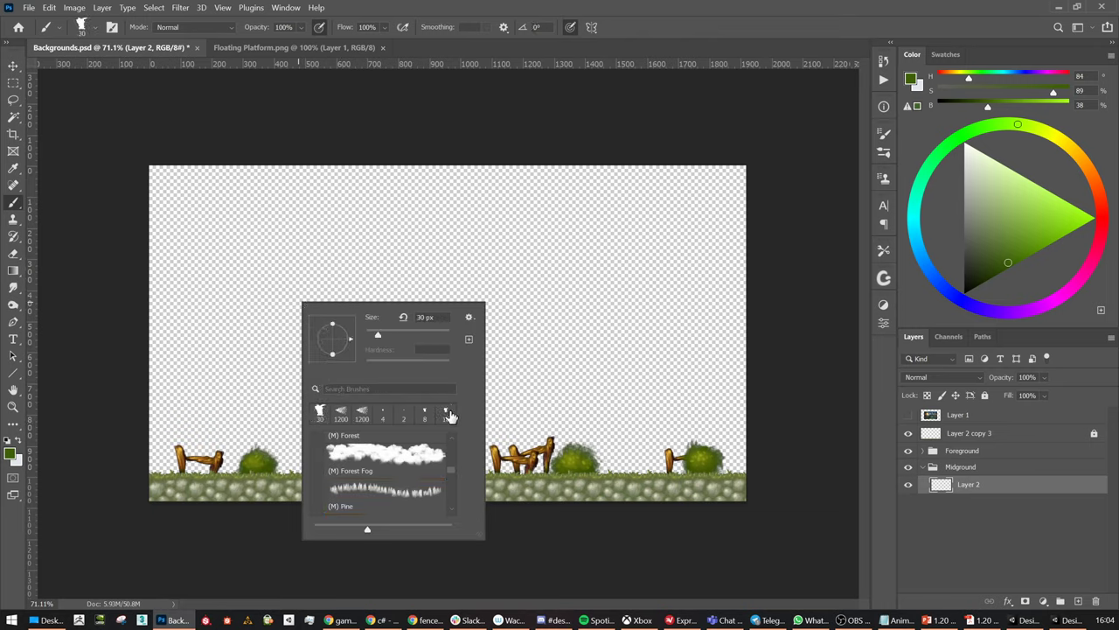
pyautogui.click(793, 344)
pyautogui.moveTo(328, 468); pyautogui.dragTo(673, 465)
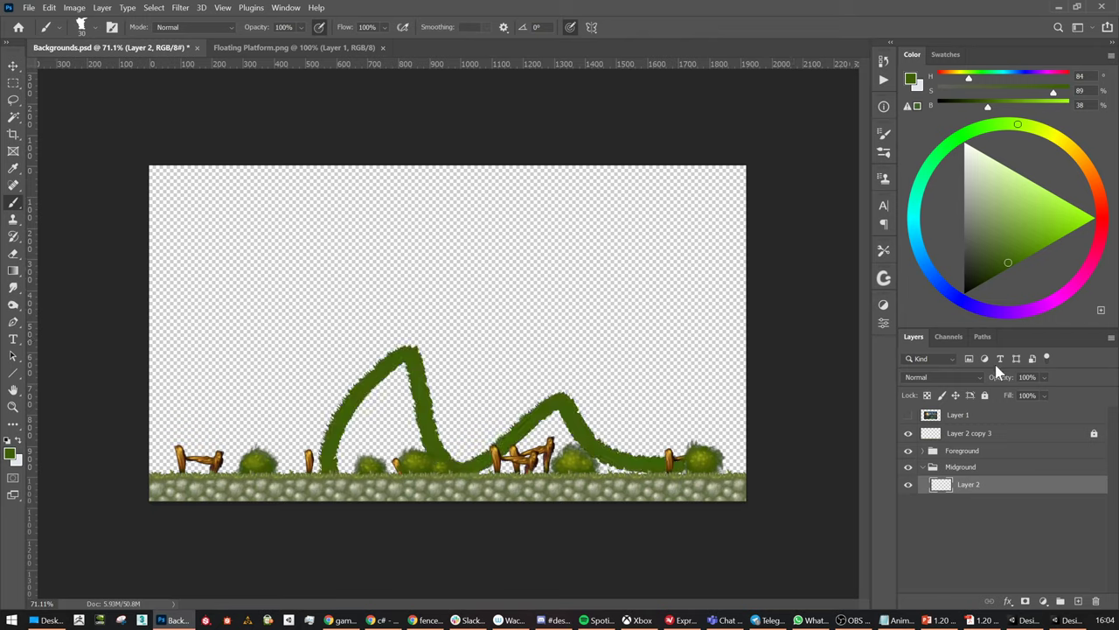
pyautogui.hotkey('ctrl', 'z')
pyautogui.moveTo(513, 382)
pyautogui.mouseDown()
pyautogui.moveTo(564, 448)
pyautogui.moveTo(590, 446)
pyautogui.mouseUp()
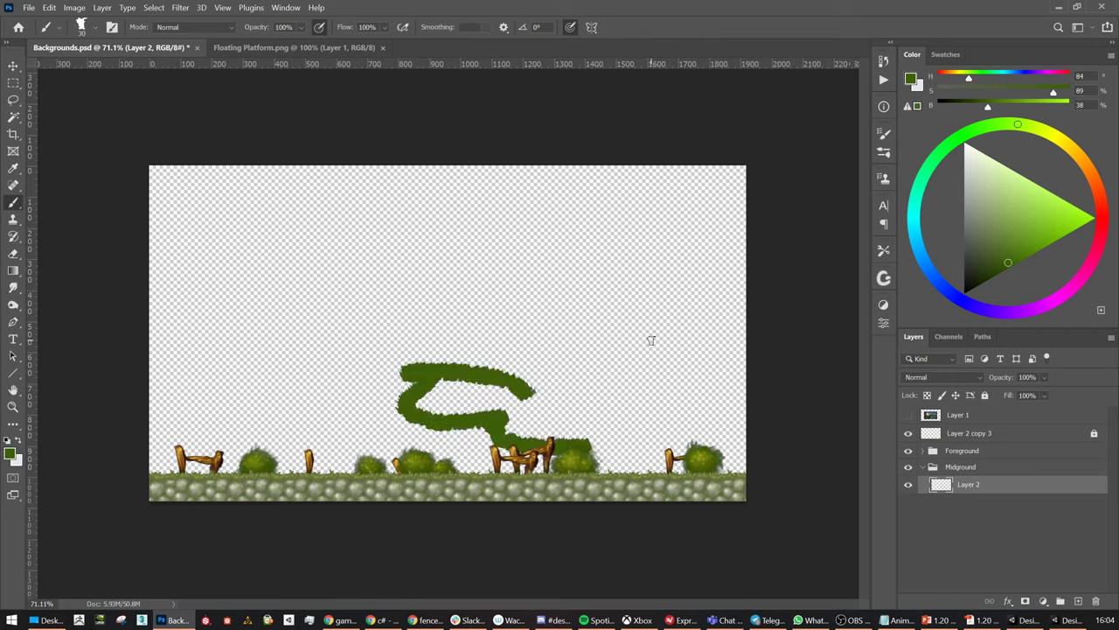
pyautogui.hotkey('ctrl', 'z')
# Try the (M) Texture paint brush 1 preset at 80 px with a wavy green stroke on Layer 2, and undo it
pyautogui.click(884, 153)
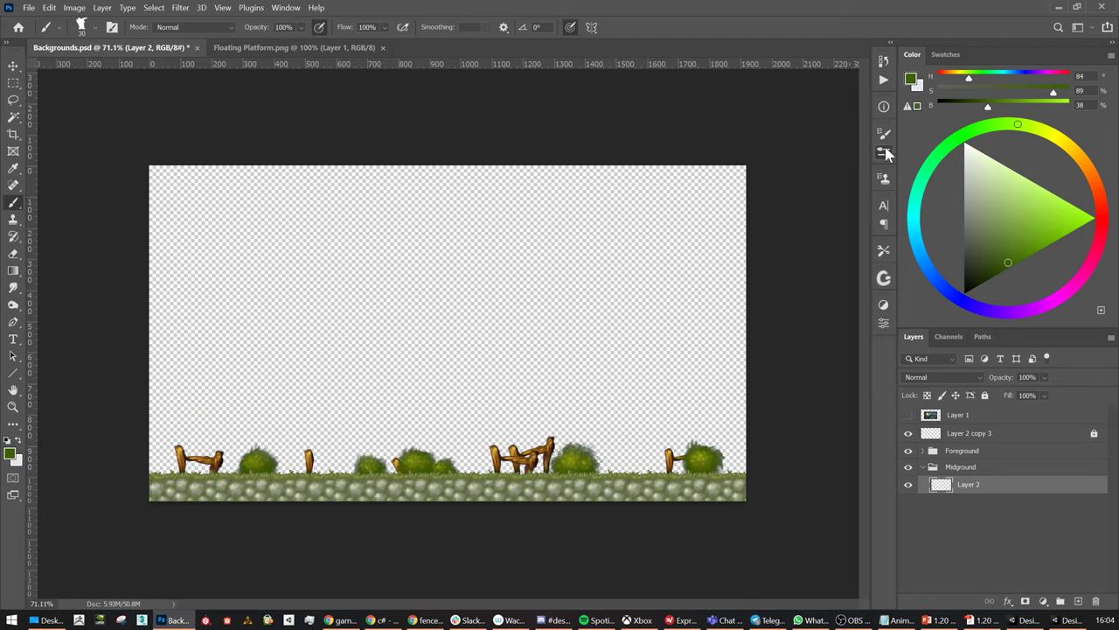
pyautogui.scroll(5, 768, 340)
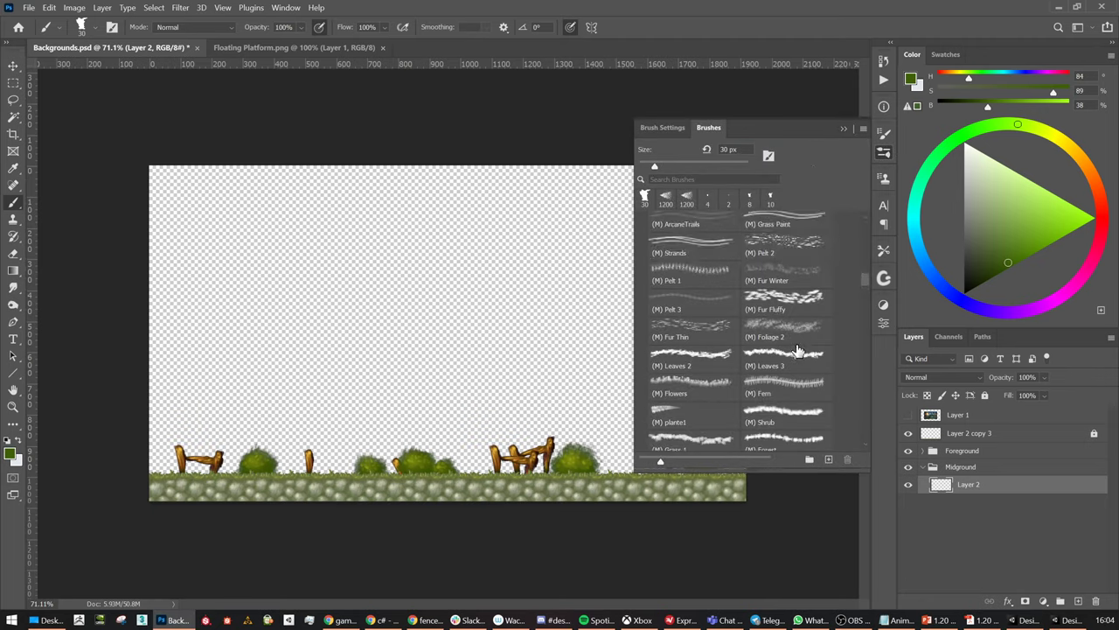
pyautogui.scroll(4, 863, 234)
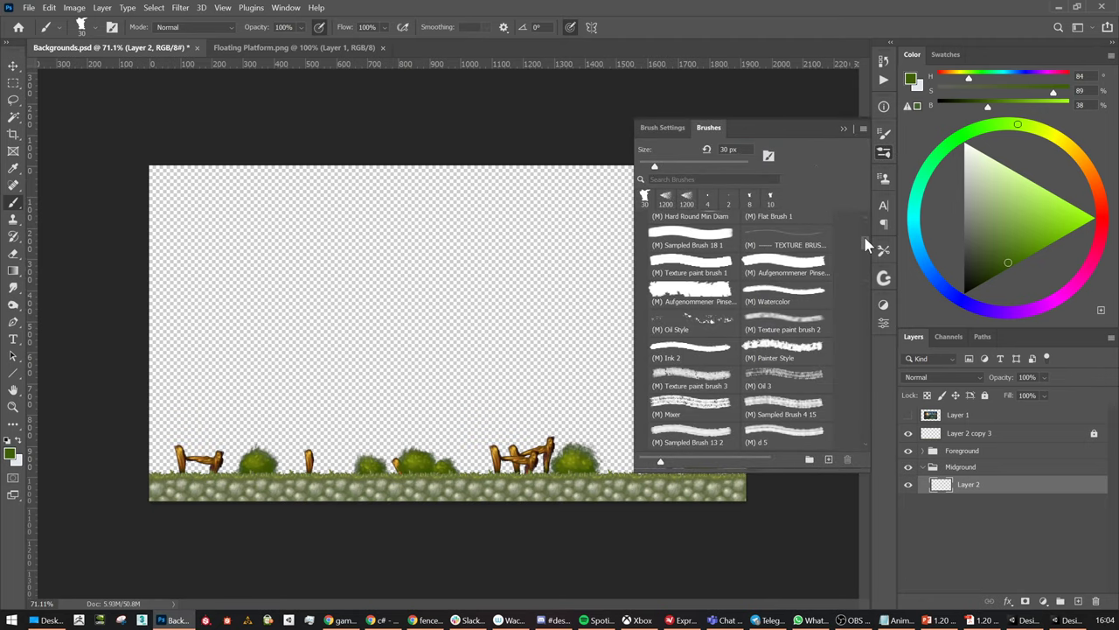
pyautogui.scroll(3, 863, 234)
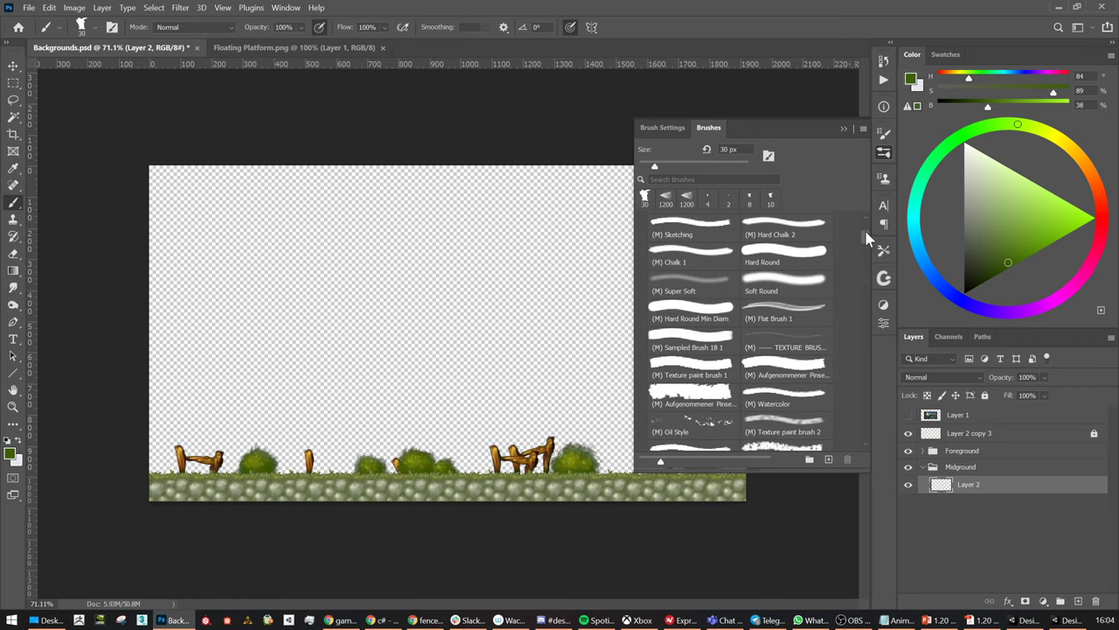
pyautogui.click(713, 375)
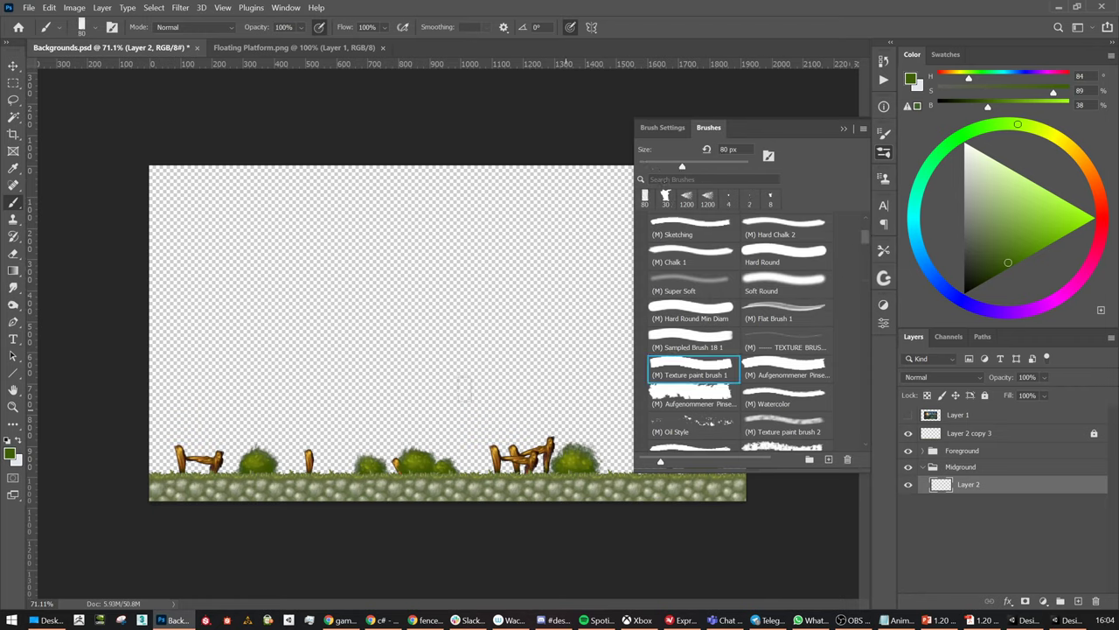
pyautogui.moveTo(393, 442); pyautogui.dragTo(472, 372)
pyautogui.moveTo(470, 423); pyautogui.dragTo(560, 433)
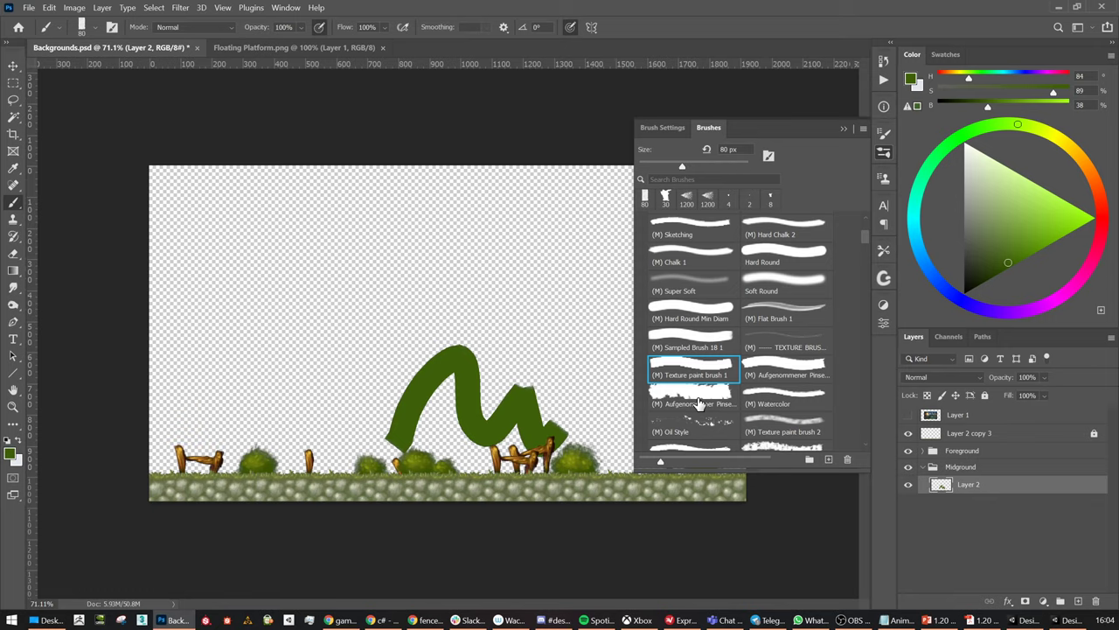
pyautogui.hotkey('ctrl', 'z')
# Try the two 73 px brush presets beside Texture paint brush 1 with test strokes on Layer 2, and undo each stroke
pyautogui.click(700, 404)
pyautogui.moveTo(420, 419); pyautogui.dragTo(525, 437)
pyautogui.hotkey('ctrl', 'z')
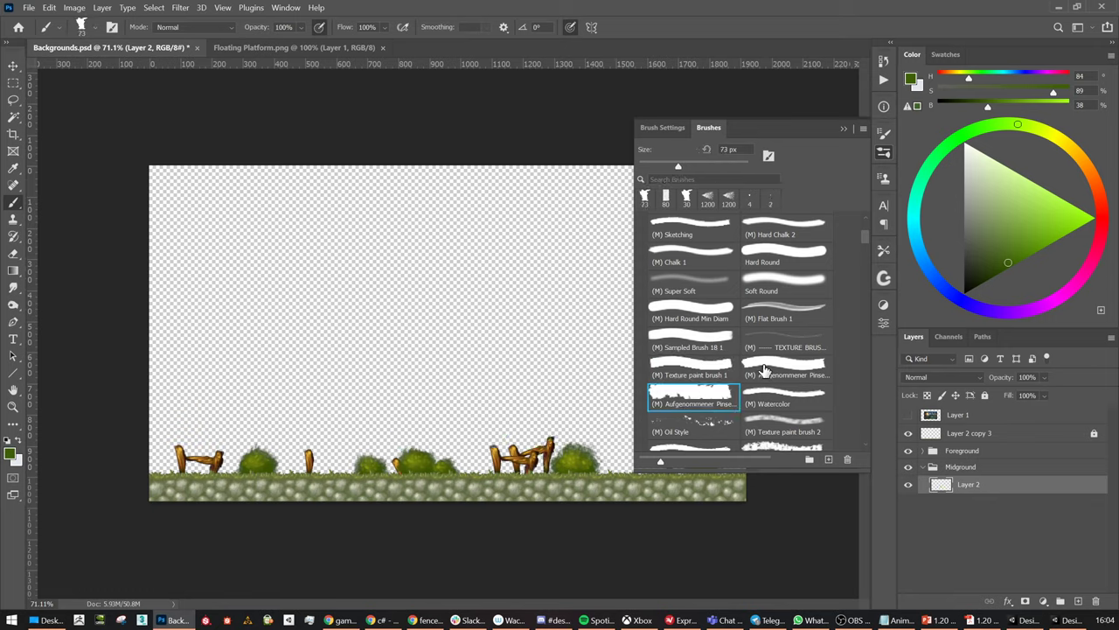
pyautogui.click(763, 370)
pyautogui.moveTo(442, 459)
pyautogui.mouseDown()
pyautogui.moveTo(504, 426)
pyautogui.moveTo(573, 450)
pyautogui.mouseUp()
pyautogui.hotkey('ctrl', 'z')
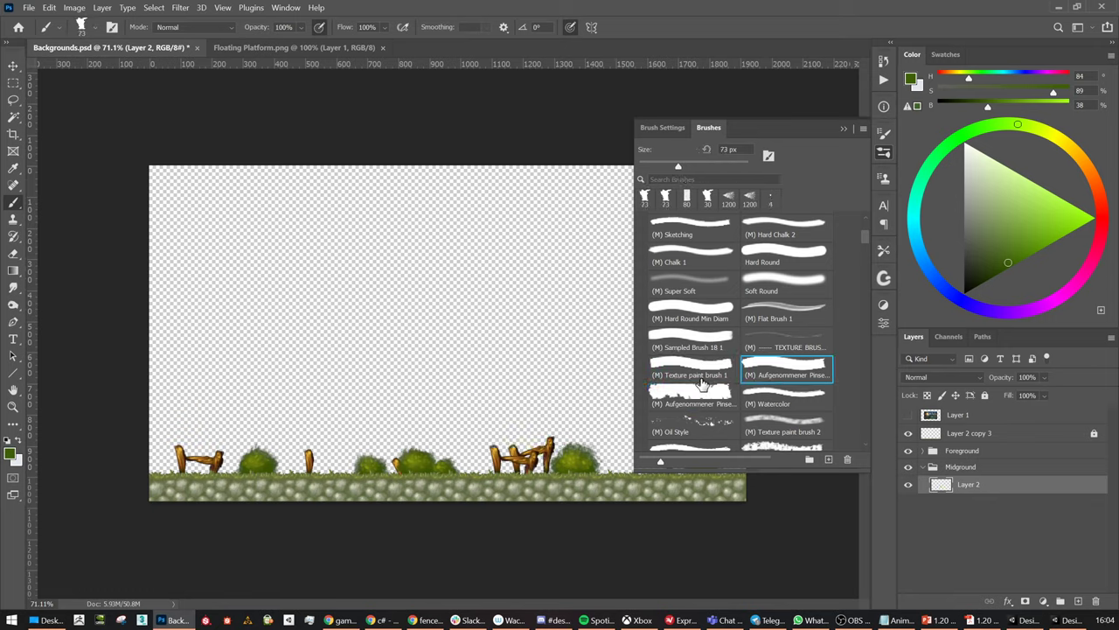
# Choose the 80 px (M) Texture paint brush 1 preset, test it with a curved stroke on Layer 2, and undo the stroke
pyautogui.click(695, 371)
pyautogui.moveTo(464, 468)
pyautogui.mouseDown()
pyautogui.moveTo(447, 343)
pyautogui.moveTo(542, 403)
pyautogui.mouseUp()
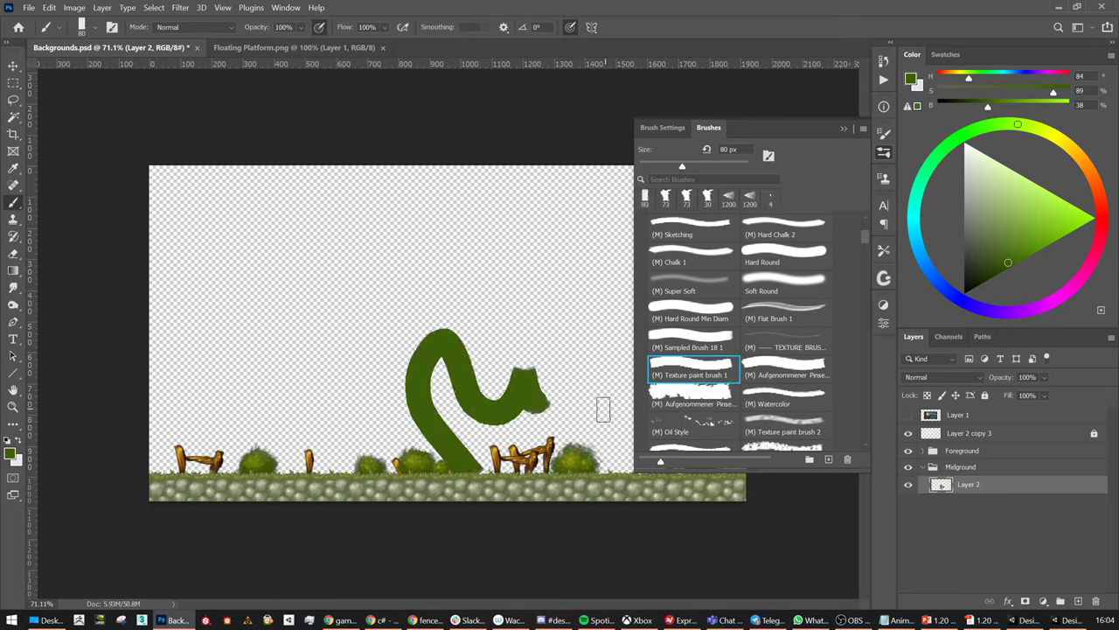
pyautogui.hotkey('ctrl', 'z')
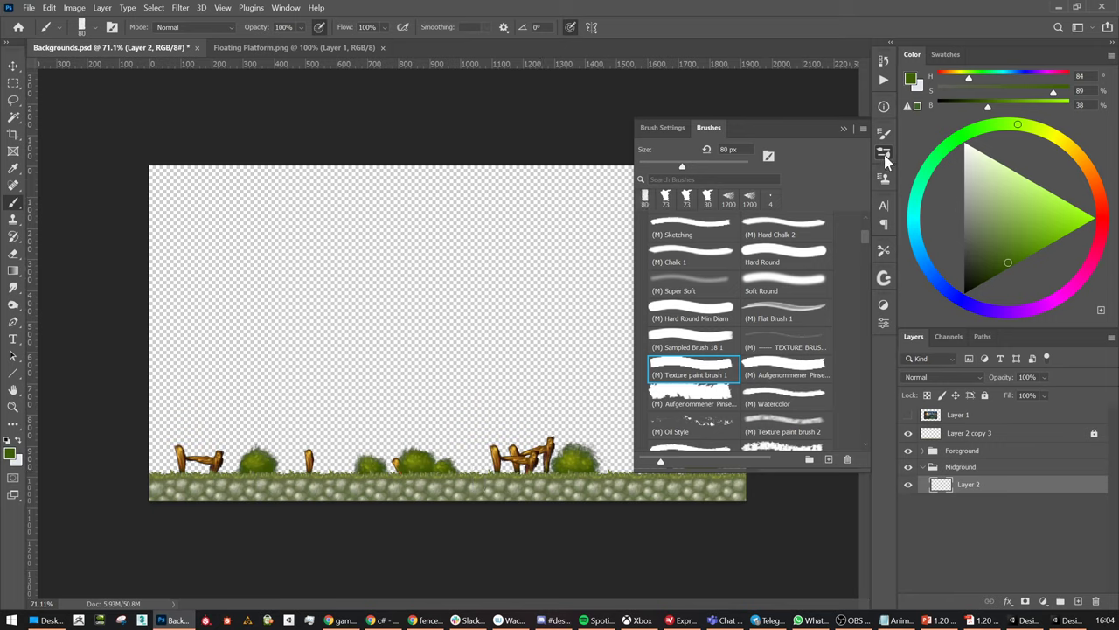
pyautogui.press('F5')
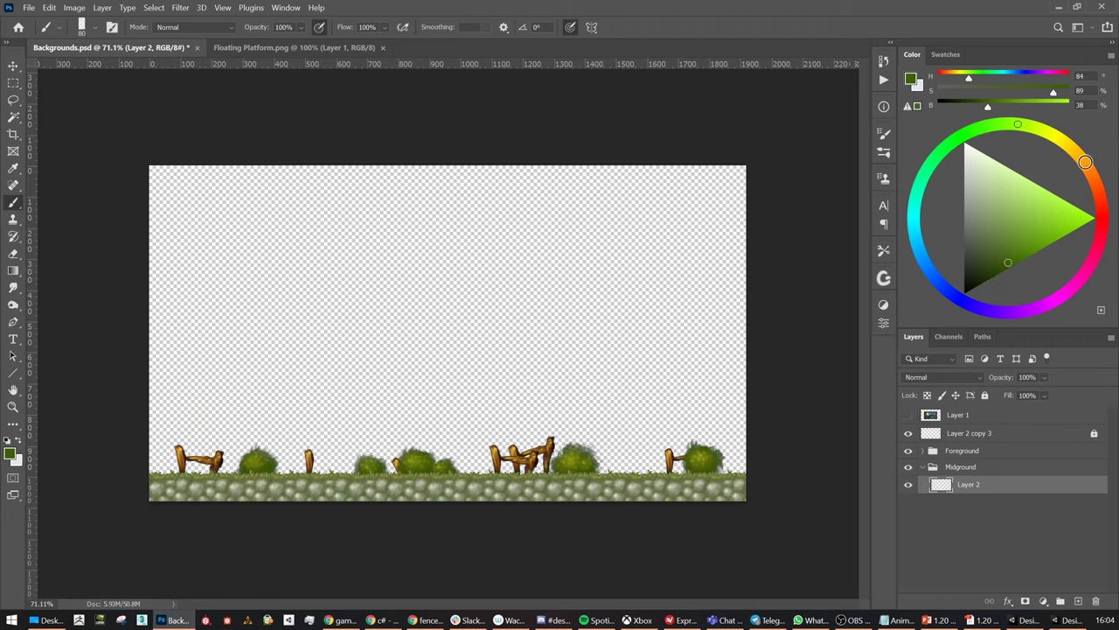
# Paint a thin vertical brown trunk, about 300 px tall, beside the central fence at 30 px with hue 36, saturation 93%, brightness 37%
pyautogui.click(1085, 163)
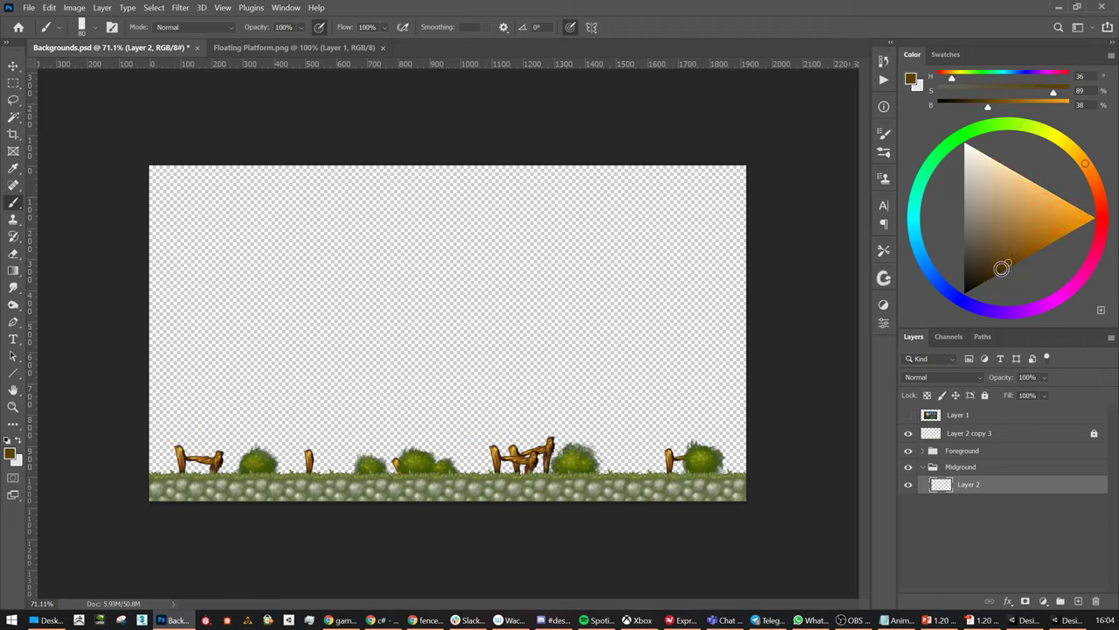
pyautogui.moveTo(1002, 269); pyautogui.dragTo(1010, 263)
pyautogui.moveTo(473, 466); pyautogui.dragTo(475, 428)
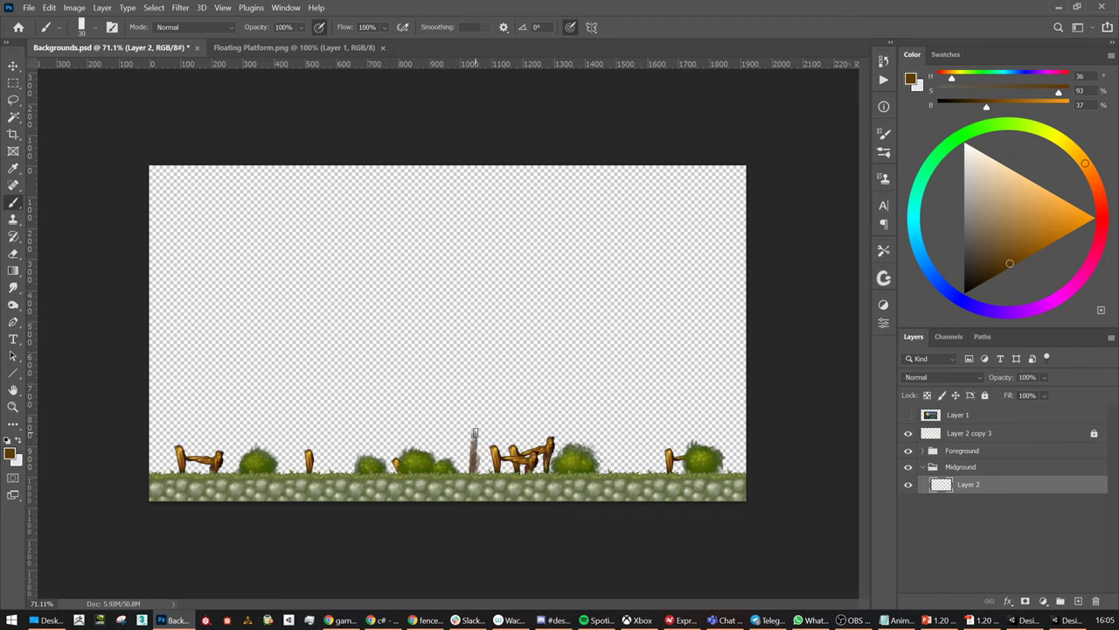
pyautogui.moveTo(469, 384); pyautogui.dragTo(473, 475)
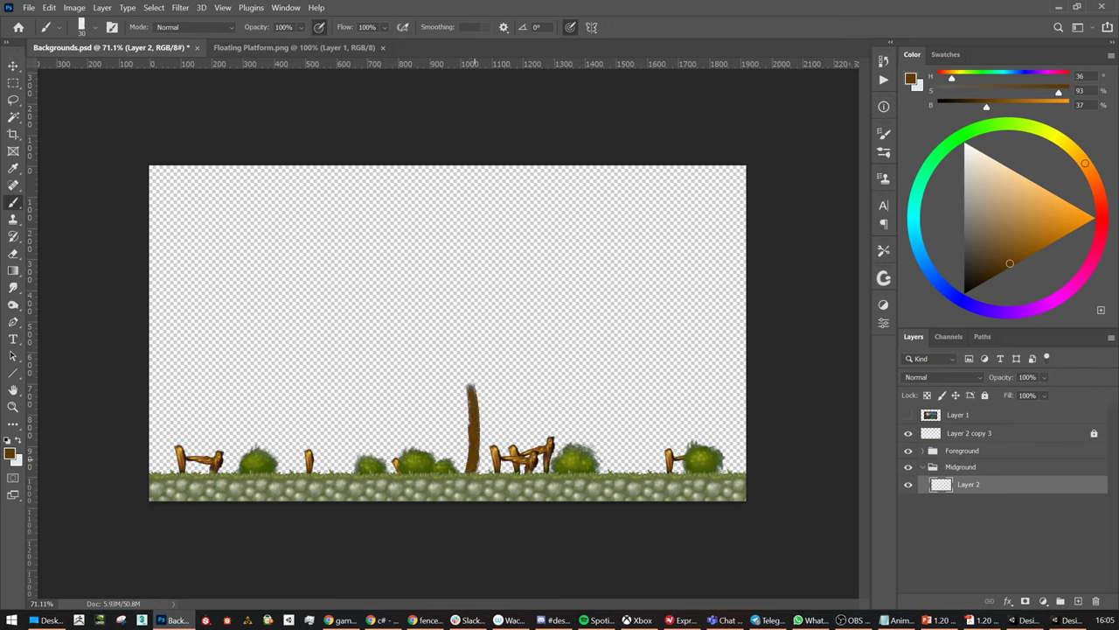
# Switch to Chrome and search Google Images for "trees game"
pyautogui.click(426, 620)
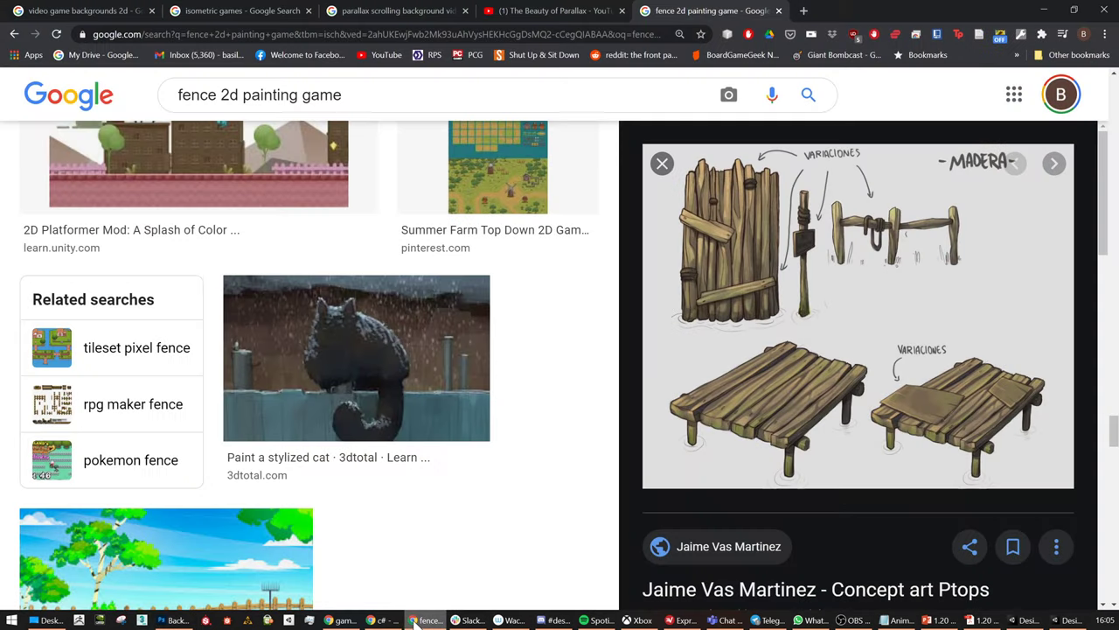
pyautogui.press('/')
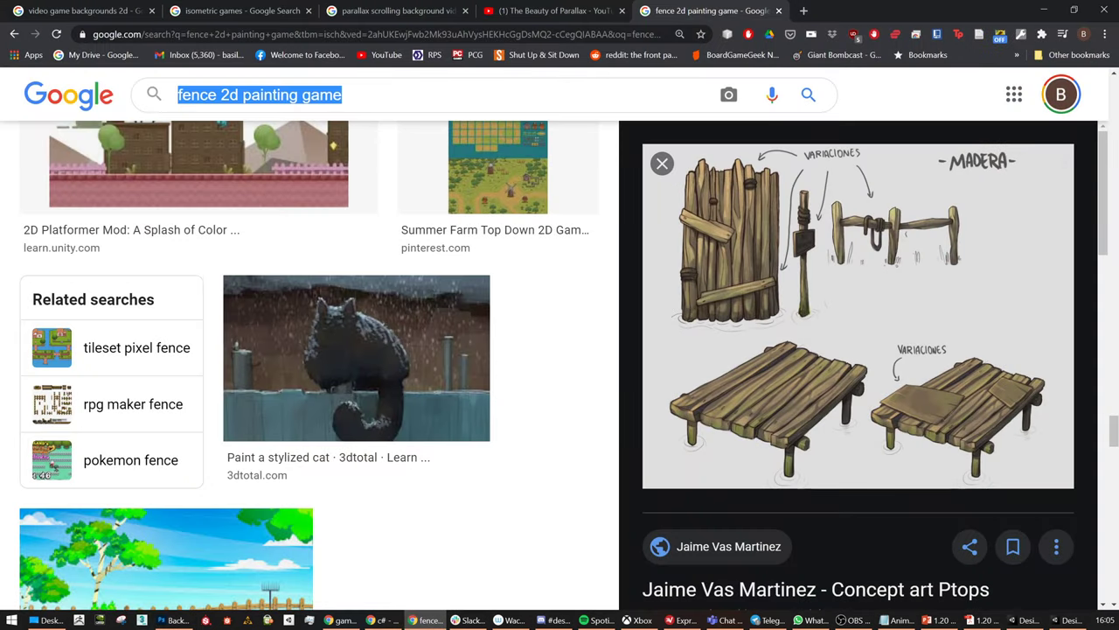
pyautogui.write('trees ga')
pyautogui.write('me')
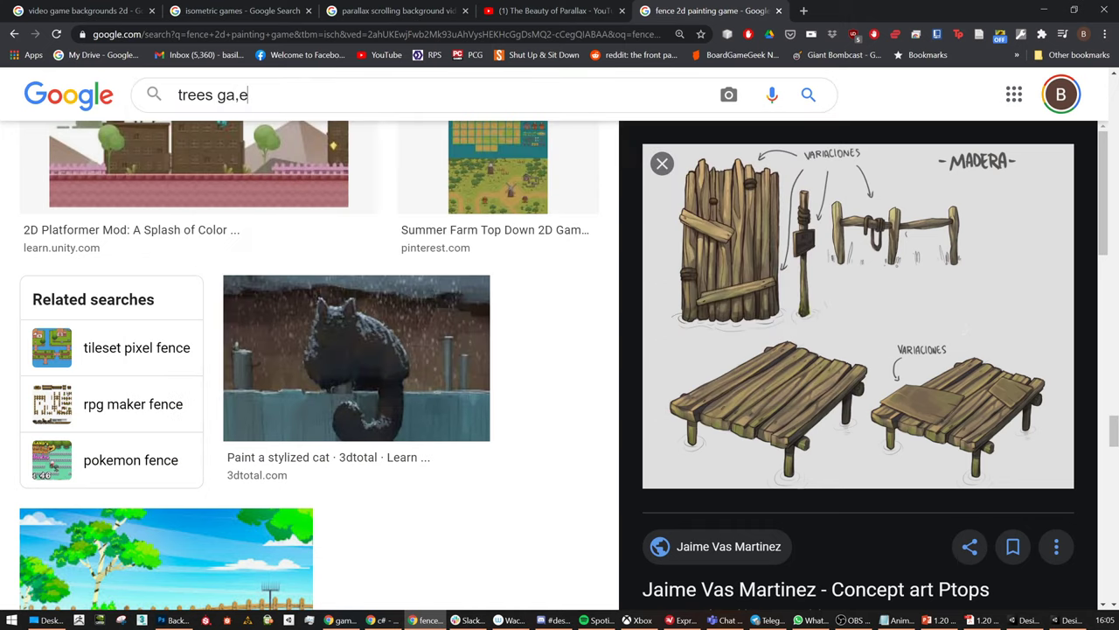
pyautogui.press('Return')
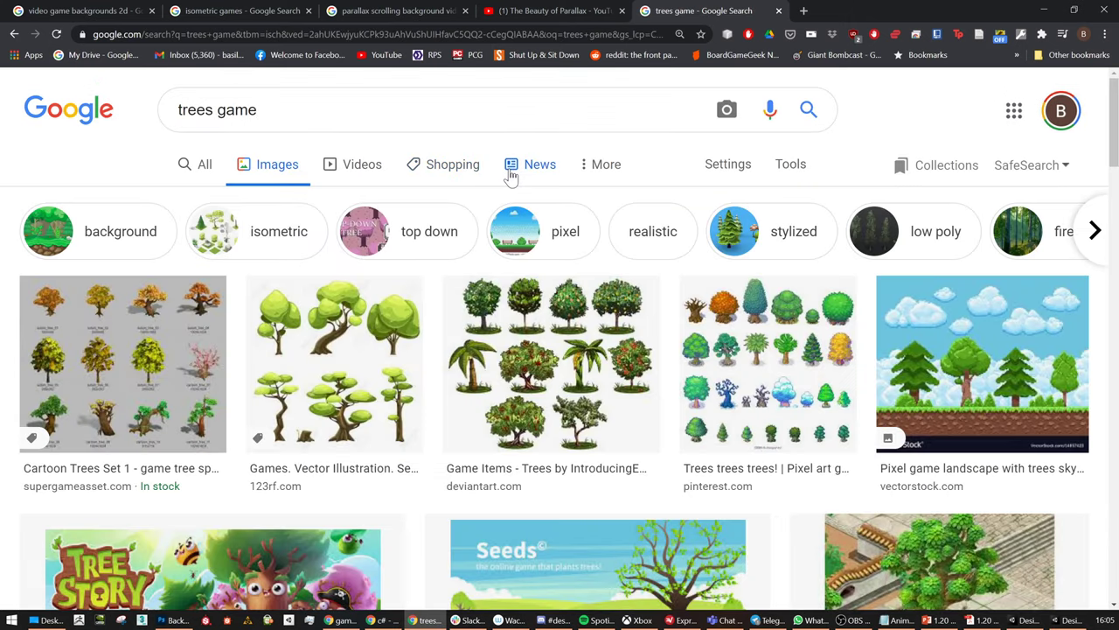
# Browse the tree image results and open the preview of the twisted-trunk Game Art Tree Draft 1
pyautogui.scroll(-2, 514, 179)
pyautogui.scroll(-2, 950, 271)
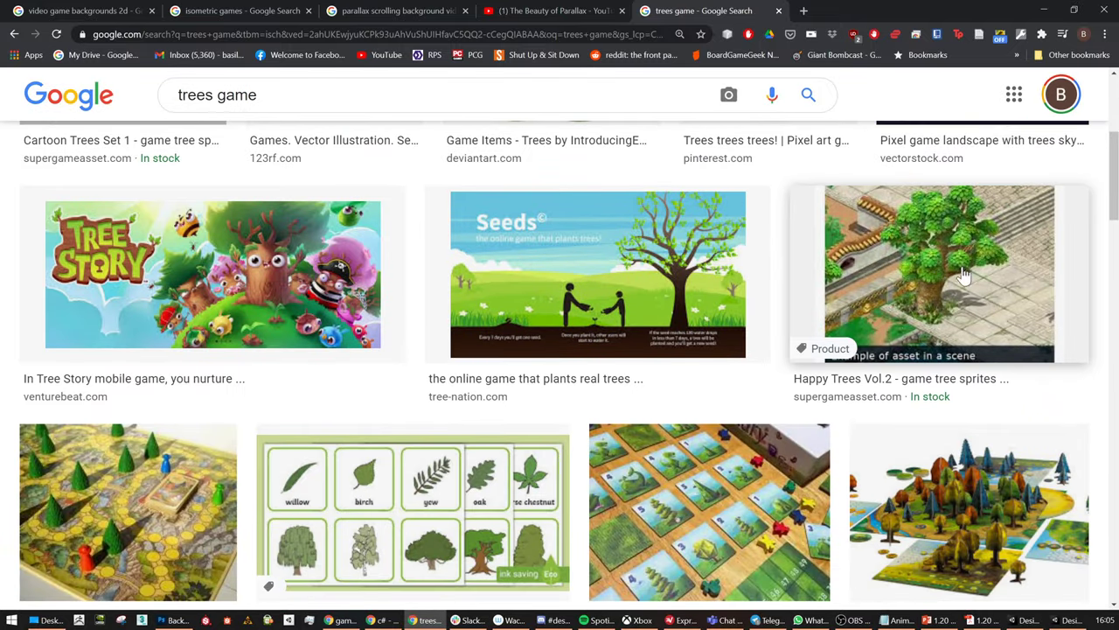
pyautogui.scroll(-3, 428, 453)
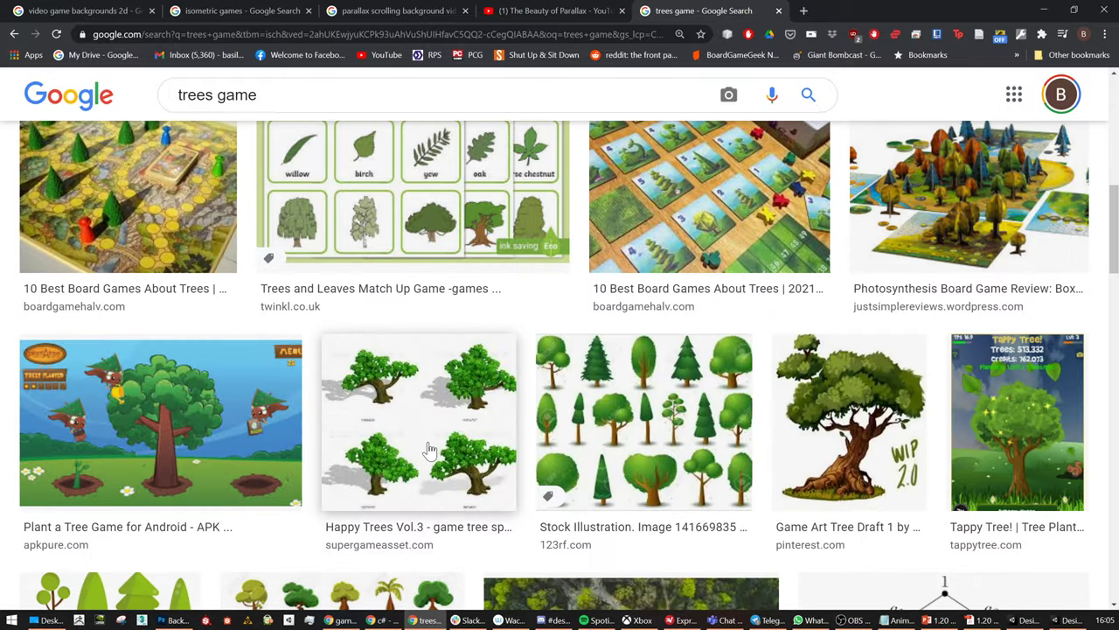
pyautogui.scroll(-4, 418, 444)
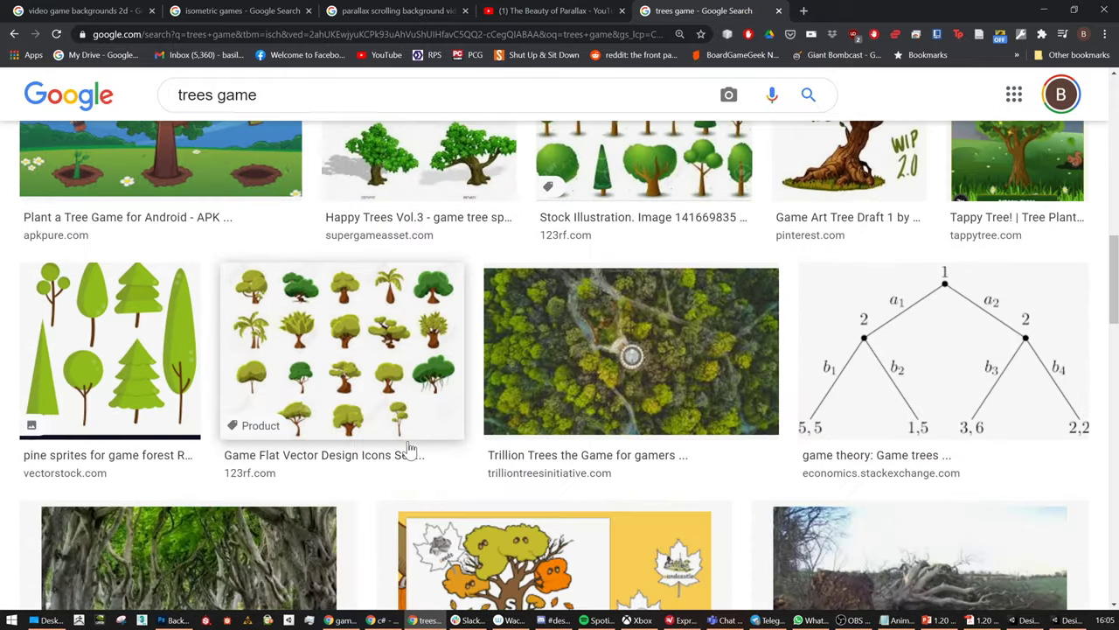
pyautogui.scroll(4, 930, 464)
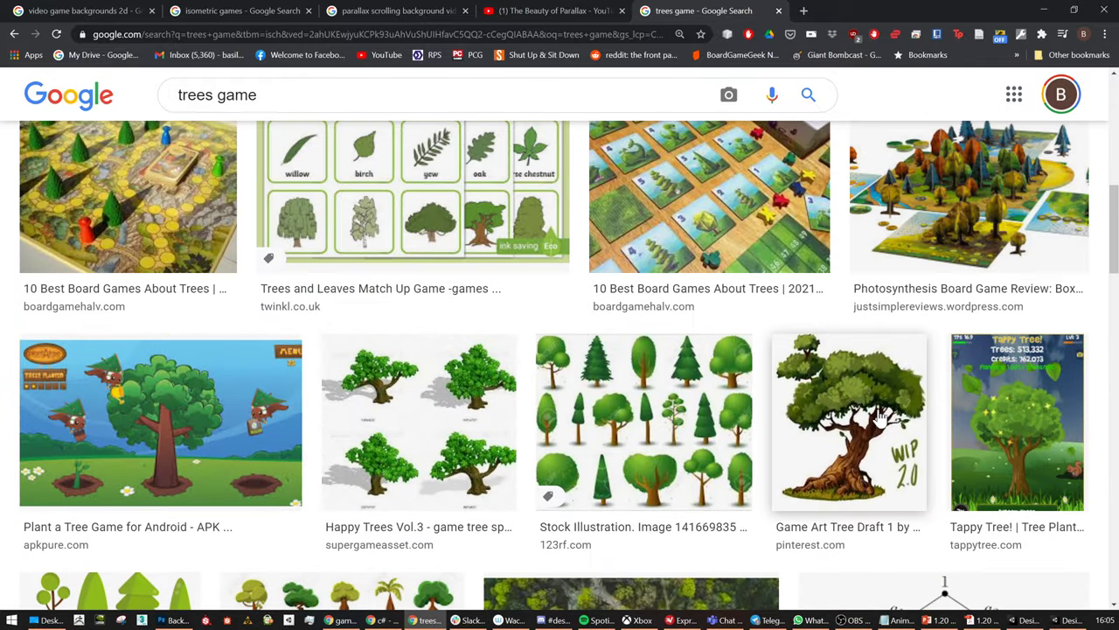
pyautogui.click(874, 444)
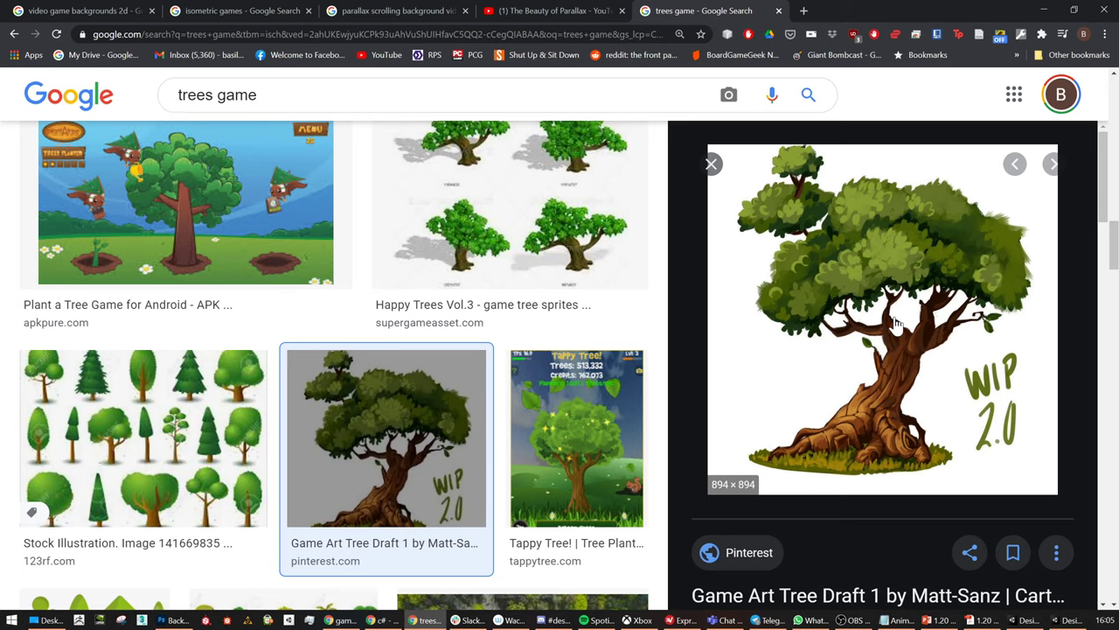
# Copy the previewed tree image and paste it into Backgrounds.psd in Photoshop as a new layer in the Midground group
pyautogui.hotkey('alt', 'Tab')
pyautogui.hotkey('alt', 'Tab')
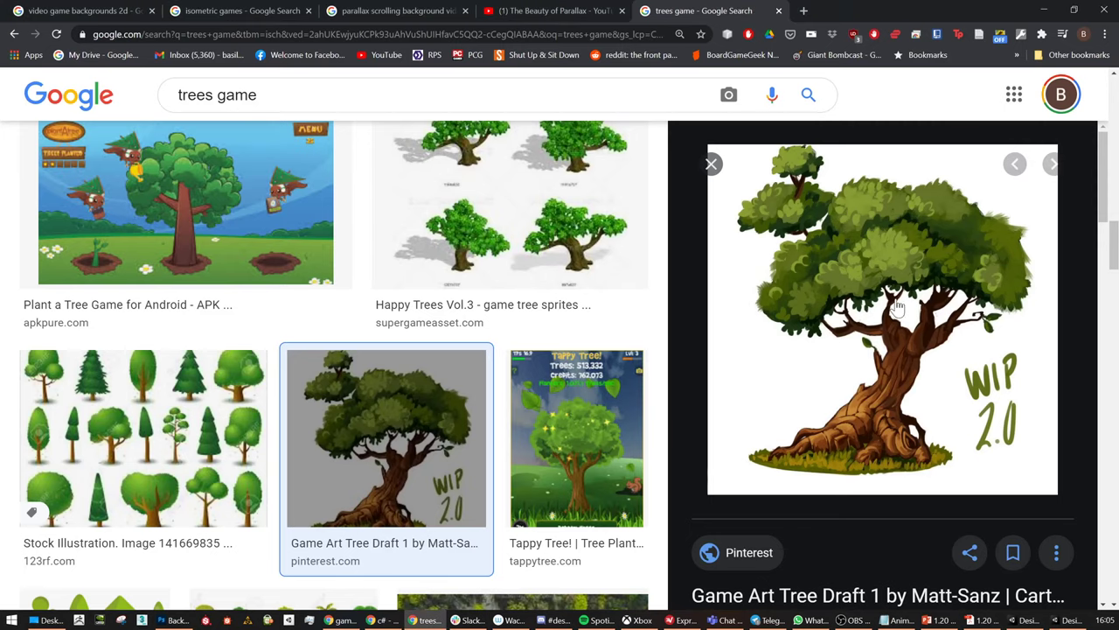
pyautogui.rightClick(913, 289)
pyautogui.click(959, 449)
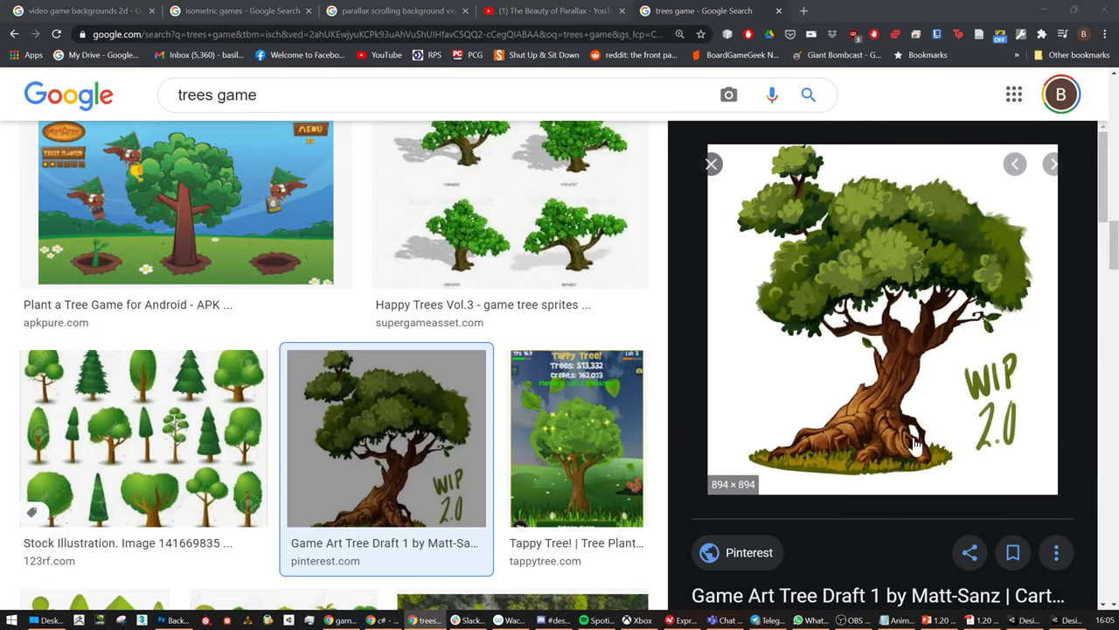
pyautogui.hotkey('alt', 'Tab')
pyautogui.hotkey('ctrl', 'v')
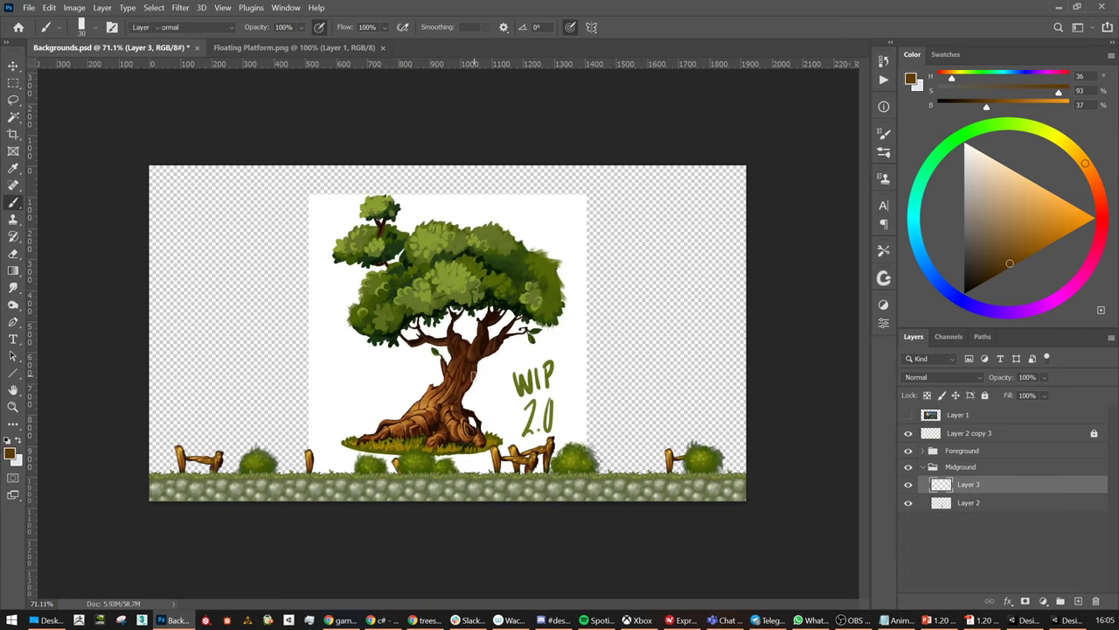
# Move the pasted tree to stand on the ground beside the painted trunk, and place Layer 3 below Layer 2
pyautogui.press('v')
pyautogui.moveTo(480, 365)
pyautogui.mouseDown()
pyautogui.moveTo(353, 341)
pyautogui.moveTo(363, 413)
pyautogui.moveTo(392, 394)
pyautogui.mouseUp()
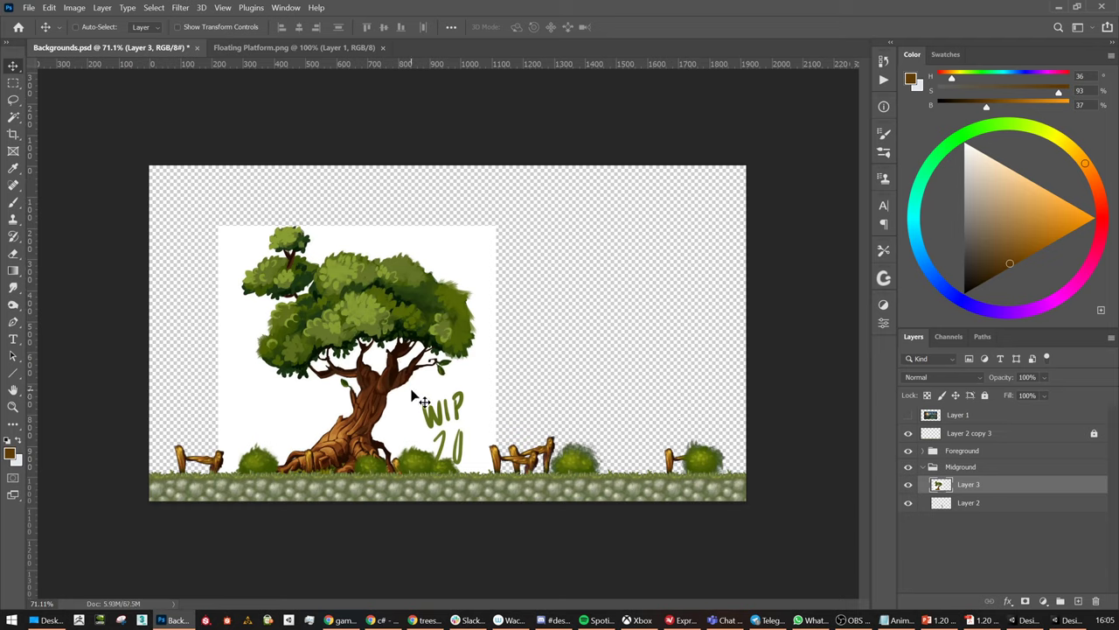
pyautogui.moveTo(407, 393); pyautogui.dragTo(361, 391)
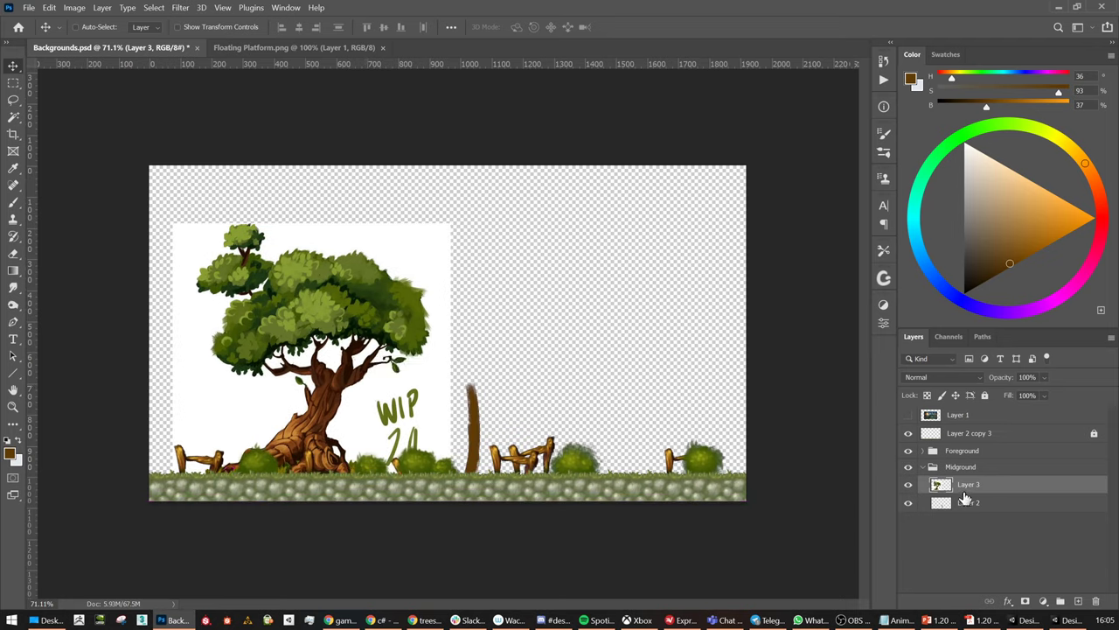
pyautogui.moveTo(972, 488); pyautogui.dragTo(971, 510)
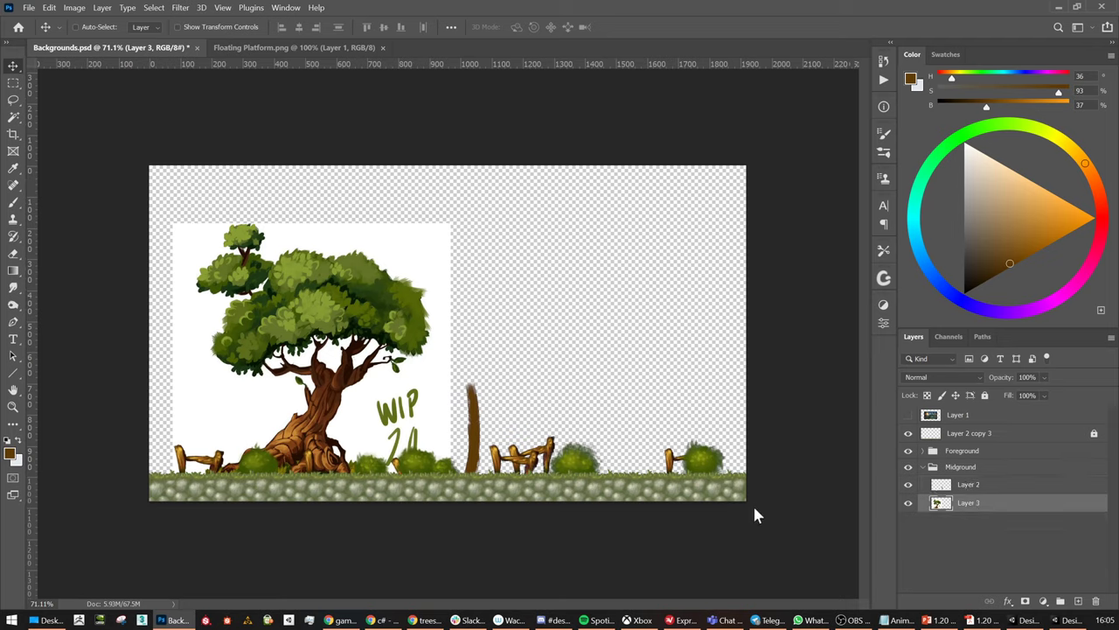
# Remove the white background around the reference tree and between its branches using the Magic Wand at tolerance 32
pyautogui.press('w')
pyautogui.click(384, 391)
pyautogui.press('Delete')
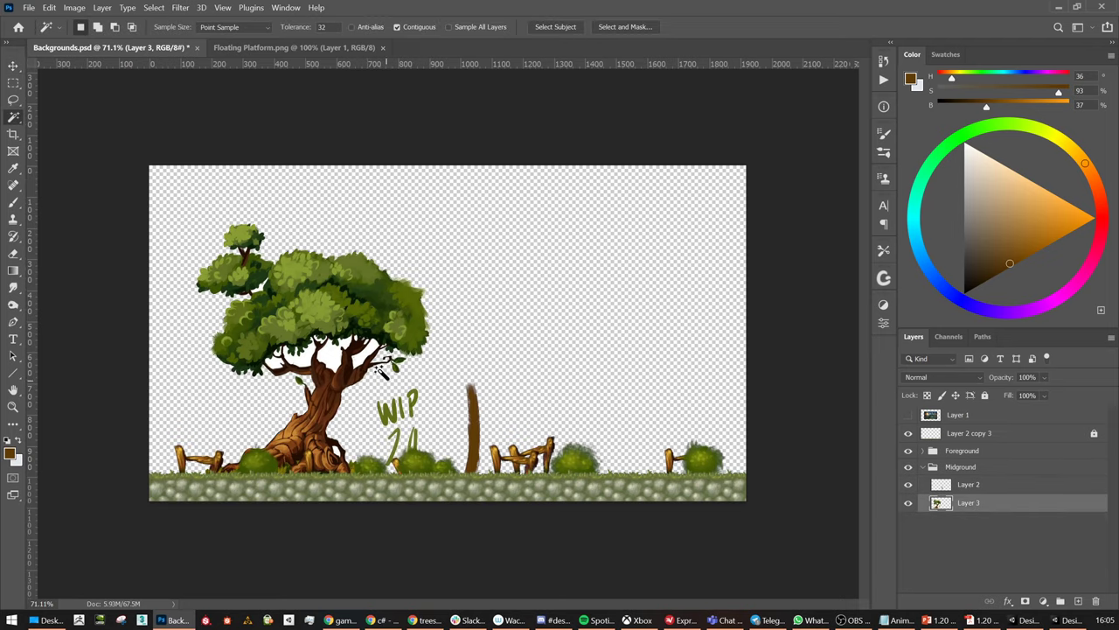
pyautogui.click(330, 362)
pyautogui.press('Delete')
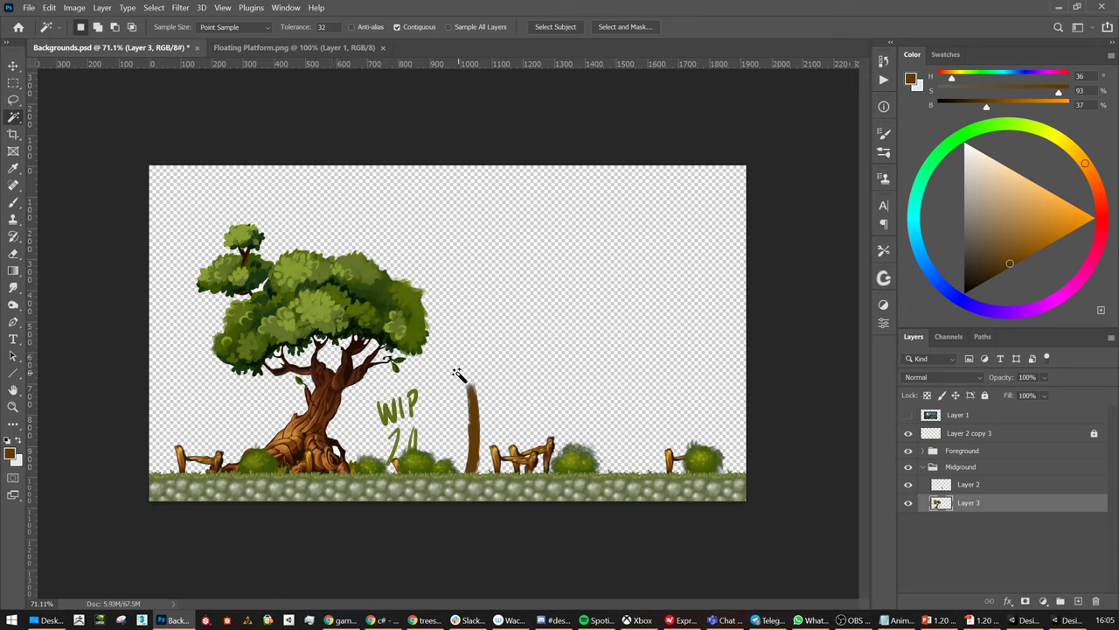
# Lasso the "WIP 2.0" lettering beside the reference tree and delete it from Layer 3
pyautogui.press('v')
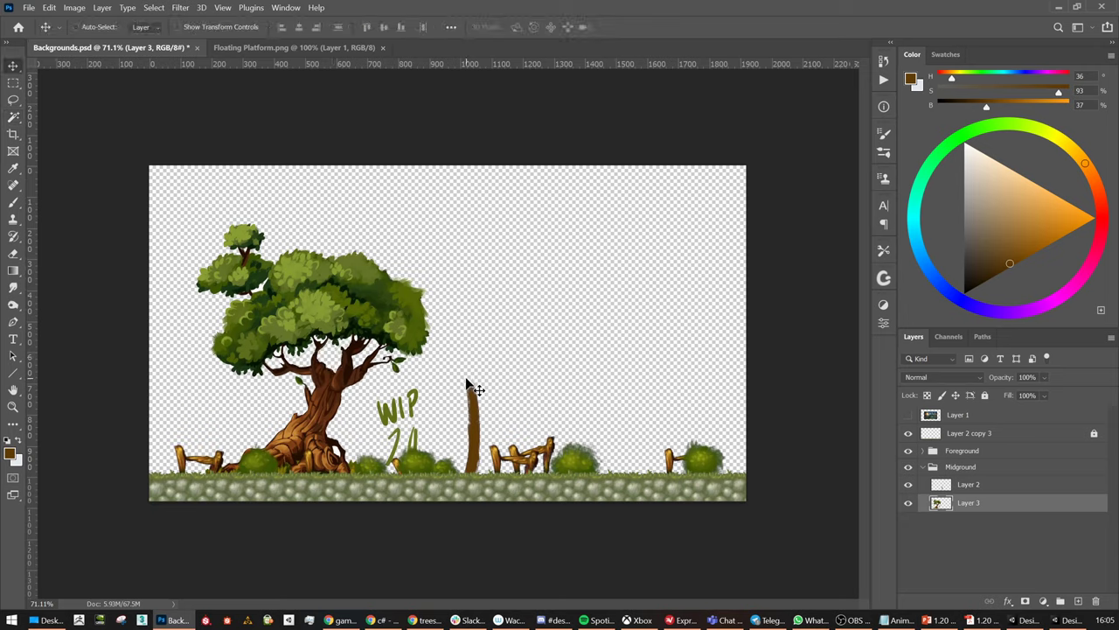
pyautogui.press('l')
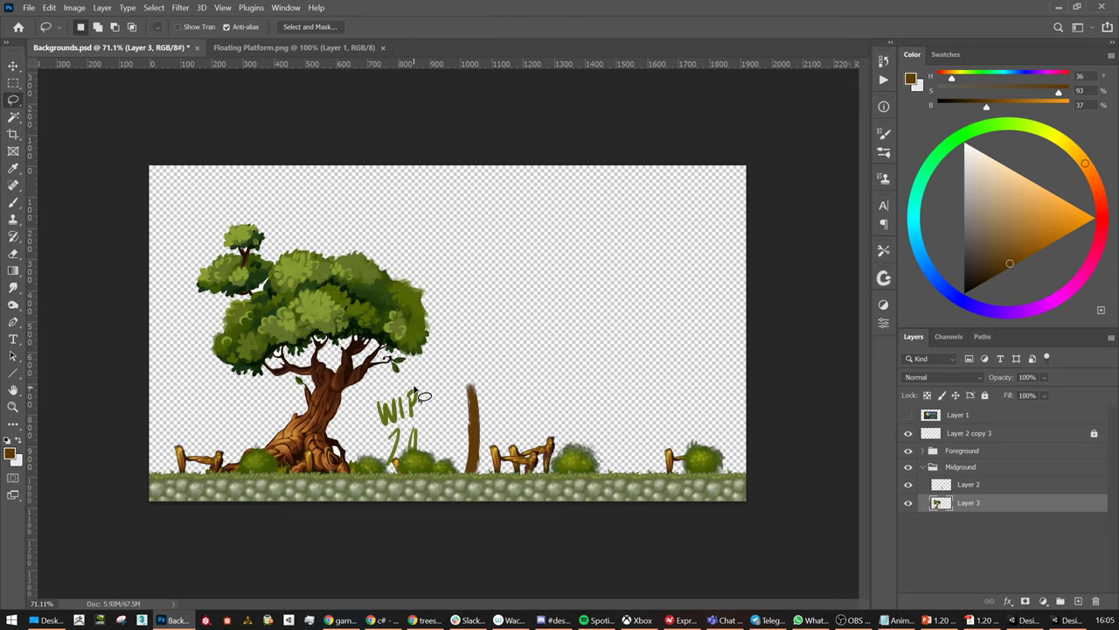
pyautogui.moveTo(413, 378)
pyautogui.mouseDown()
pyautogui.moveTo(375, 391)
pyautogui.moveTo(380, 472)
pyautogui.moveTo(437, 442)
pyautogui.moveTo(418, 377)
pyautogui.mouseUp()
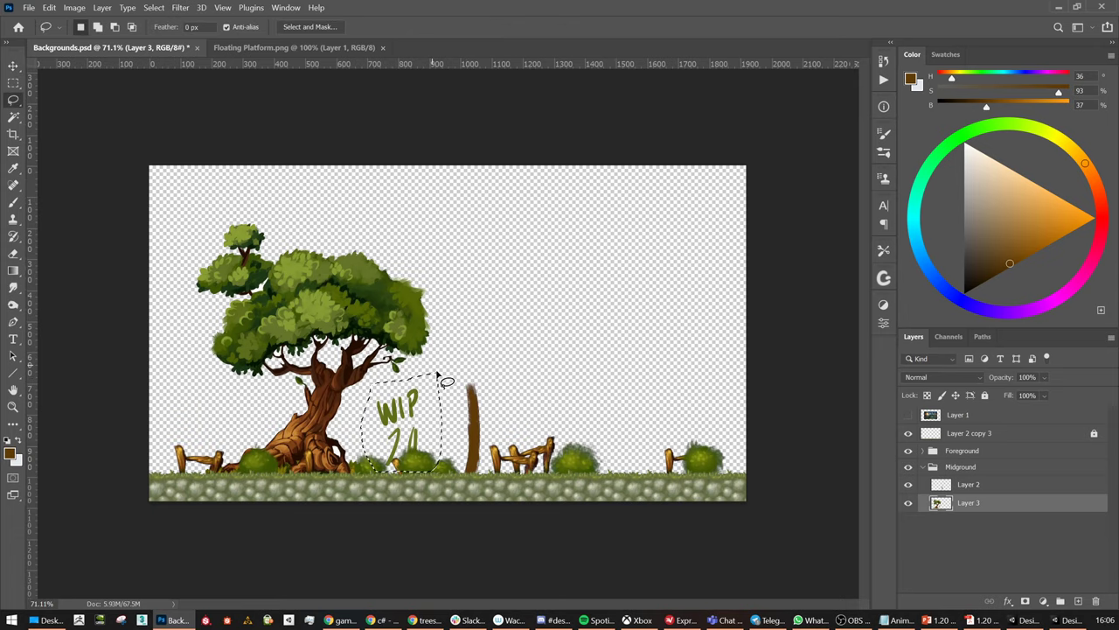
pyautogui.press('Delete')
pyautogui.press('v')
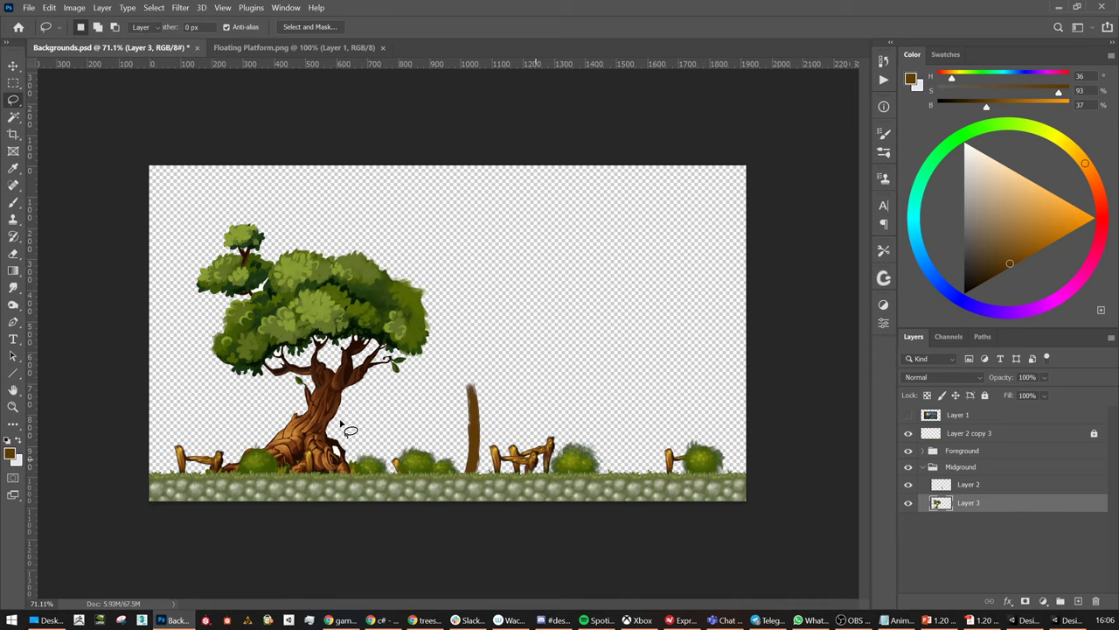
# On Layer 2, widen the brown trunk's base and paint a thick limb curving up to the right with a 30 px brush
pyautogui.keyDown('alt'); pyautogui.scroll(-1, 350, 429); pyautogui.keyUp('alt')
pyautogui.press('l')
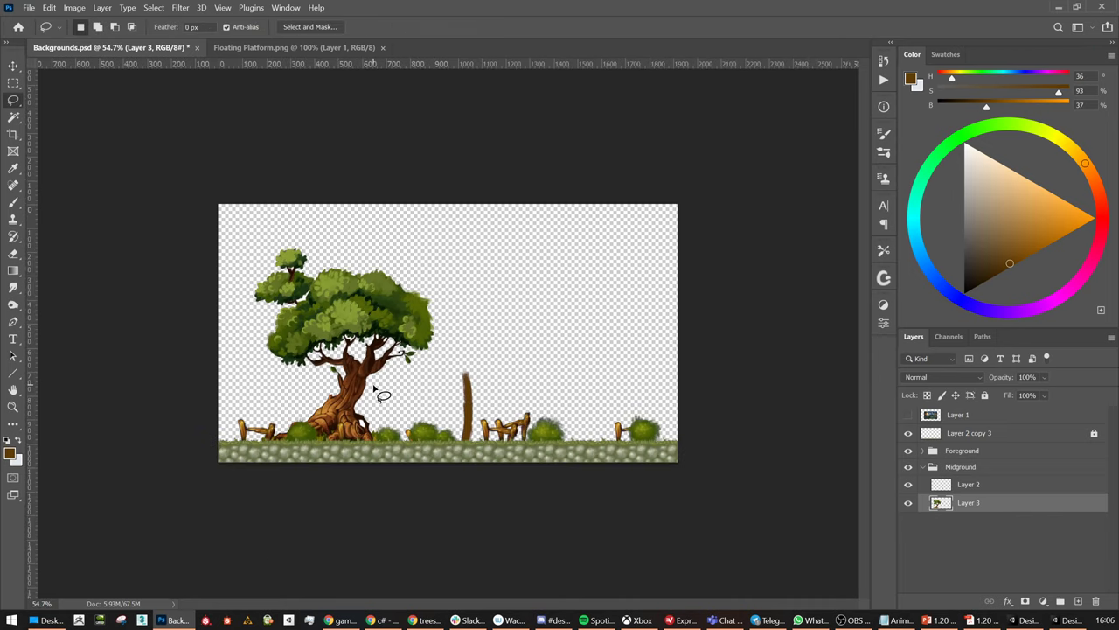
pyautogui.keyDown('alt'); pyautogui.scroll(2, 374, 389); pyautogui.keyUp('alt')
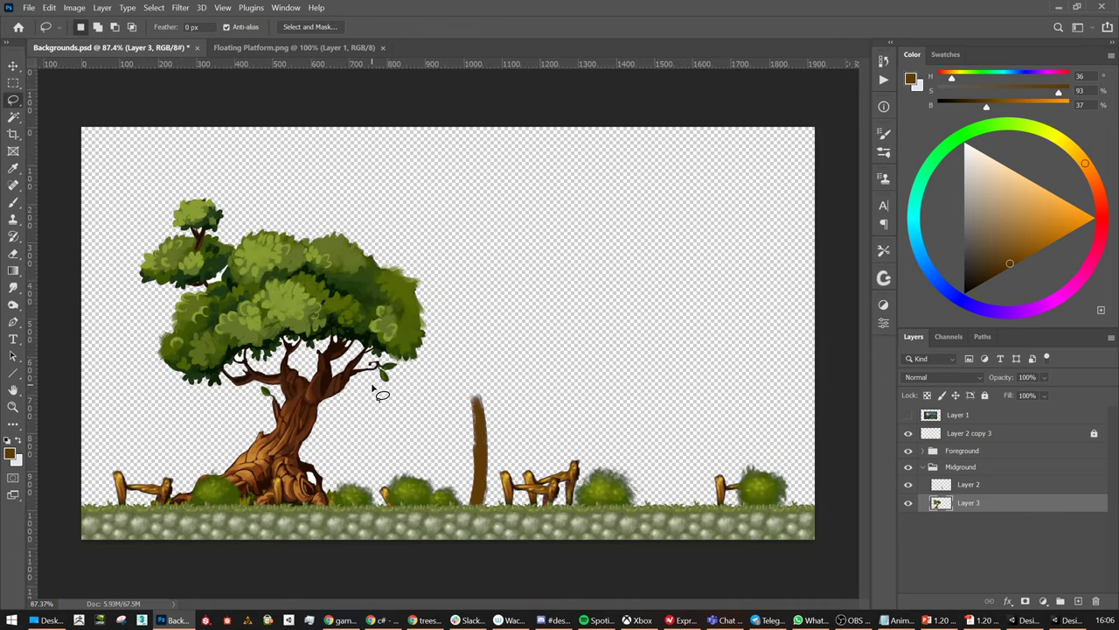
pyautogui.click(968, 487)
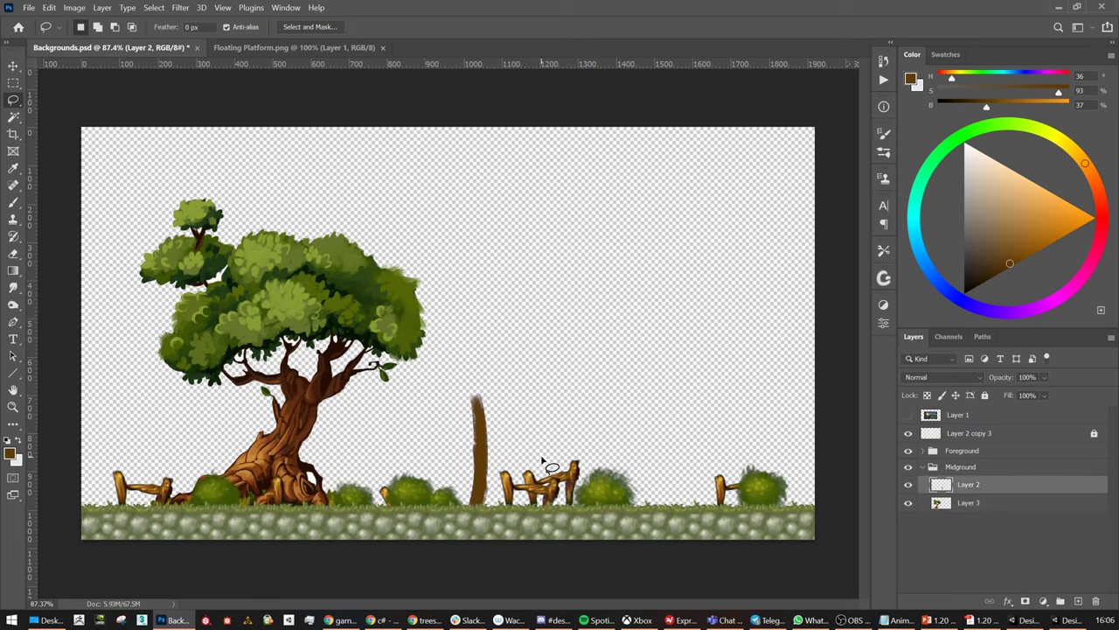
pyautogui.press('b')
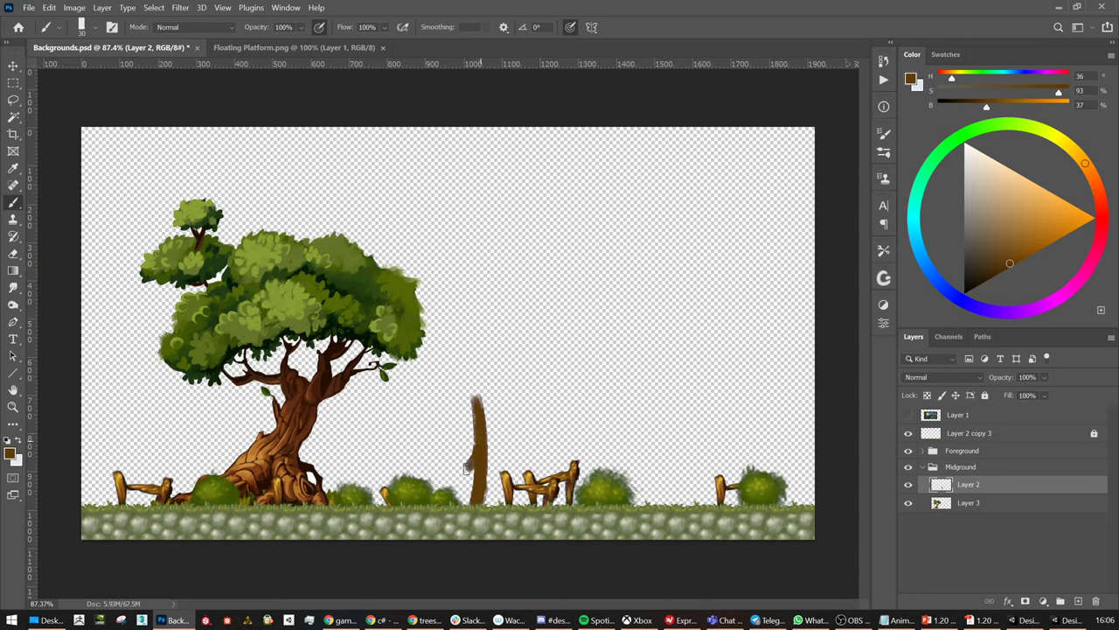
pyautogui.moveTo(472, 437); pyautogui.dragTo(463, 503)
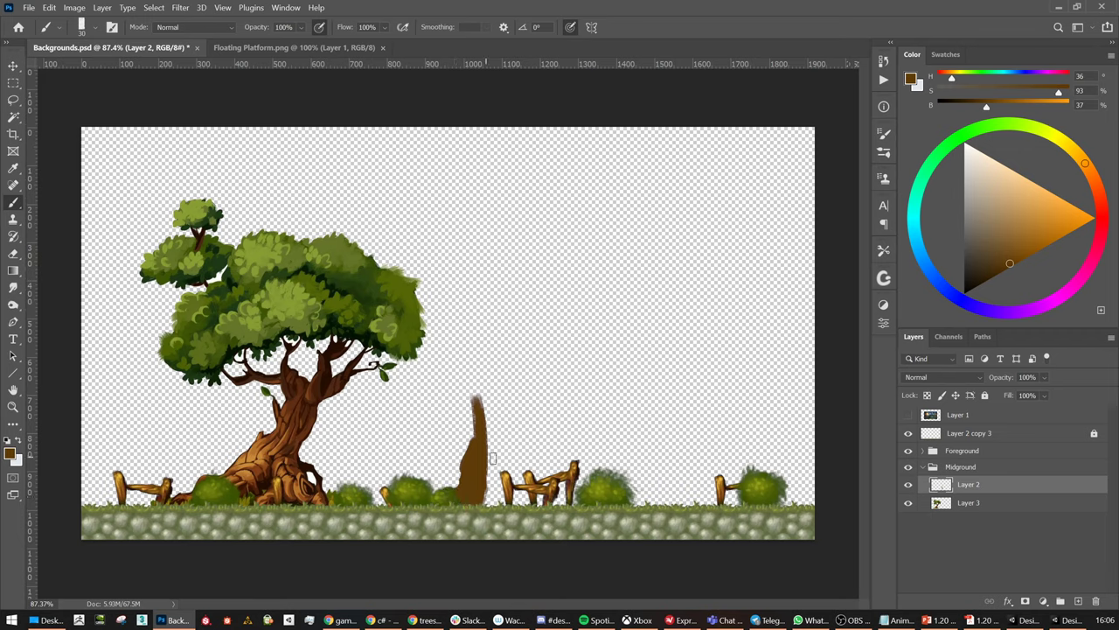
pyautogui.moveTo(492, 457)
pyautogui.mouseDown()
pyautogui.moveTo(490, 503)
pyautogui.moveTo(508, 428)
pyautogui.moveTo(490, 451)
pyautogui.moveTo(531, 418)
pyautogui.moveTo(538, 390)
pyautogui.moveTo(530, 404)
pyautogui.moveTo(535, 378)
pyautogui.moveTo(523, 378)
pyautogui.mouseUp()
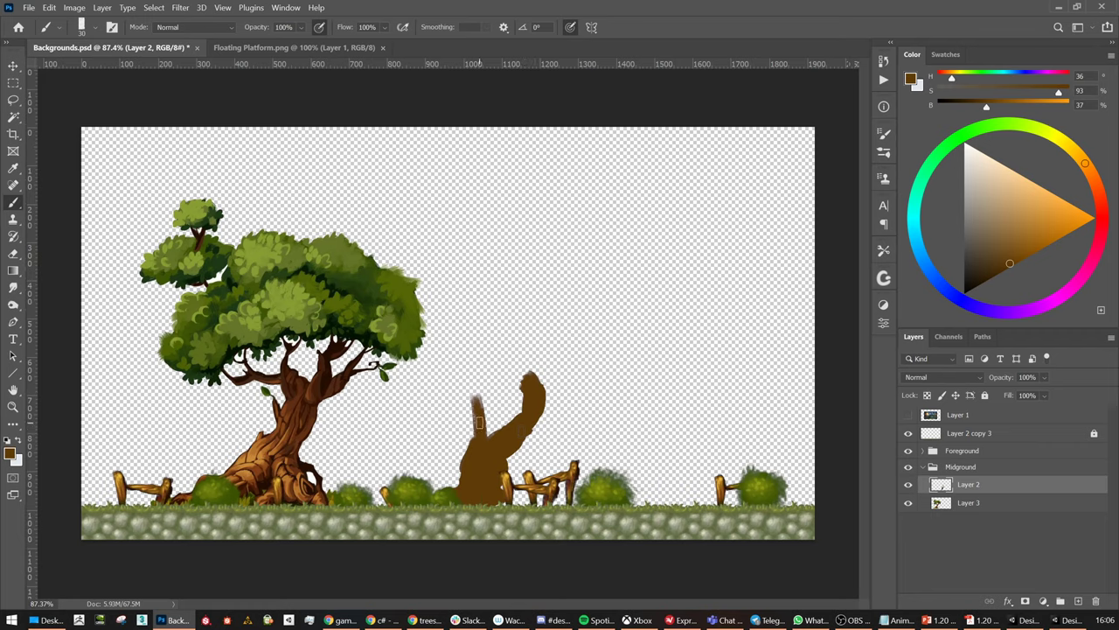
# Paint thinner forked branches atop both limbs and a side branch reaching right from the thick limb, using smaller brush sizes
pyautogui.press('[')
pyautogui.press('[')
pyautogui.moveTo(480, 417)
pyautogui.mouseDown()
pyautogui.moveTo(477, 379)
pyautogui.moveTo(467, 391)
pyautogui.moveTo(462, 379)
pyautogui.moveTo(479, 380)
pyautogui.moveTo(471, 392)
pyautogui.moveTo(538, 370)
pyautogui.moveTo(535, 332)
pyautogui.moveTo(532, 374)
pyautogui.moveTo(550, 339)
pyautogui.mouseUp()
pyautogui.press(']')
pyautogui.press(']')
pyautogui.press(']')
pyautogui.press('[')
pyautogui.press('[')
pyautogui.press(']')
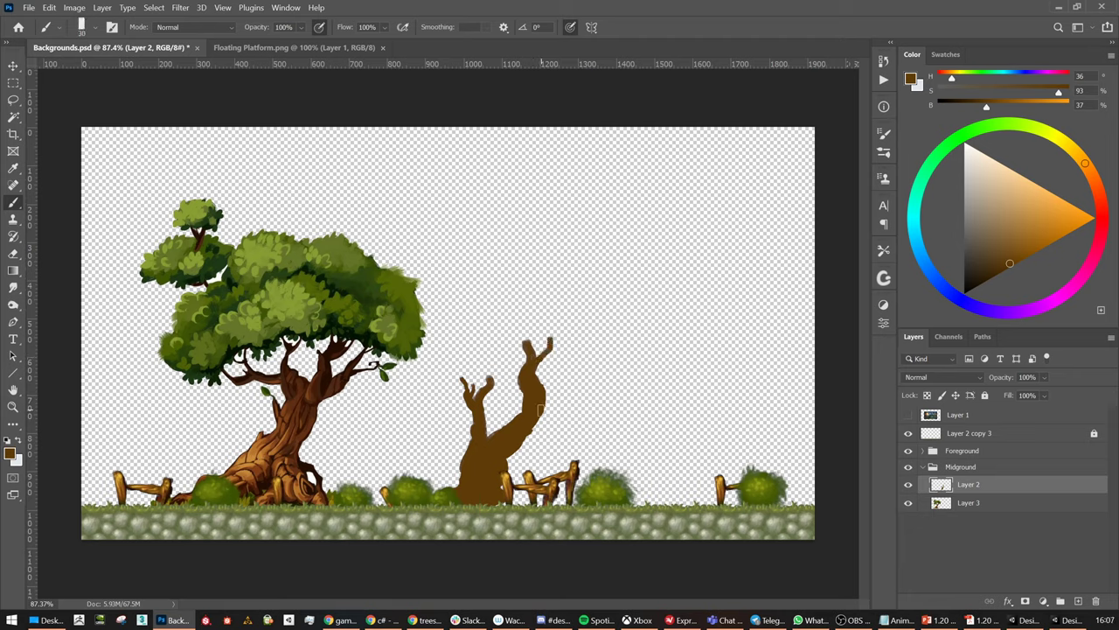
pyautogui.moveTo(545, 404); pyautogui.dragTo(597, 360)
# Paint small curled twigs at the branch tips and on the thick limb's underside at about 10 px, and check Layer 2 by toggling its visibility
pyautogui.press('[')
pyautogui.press('[')
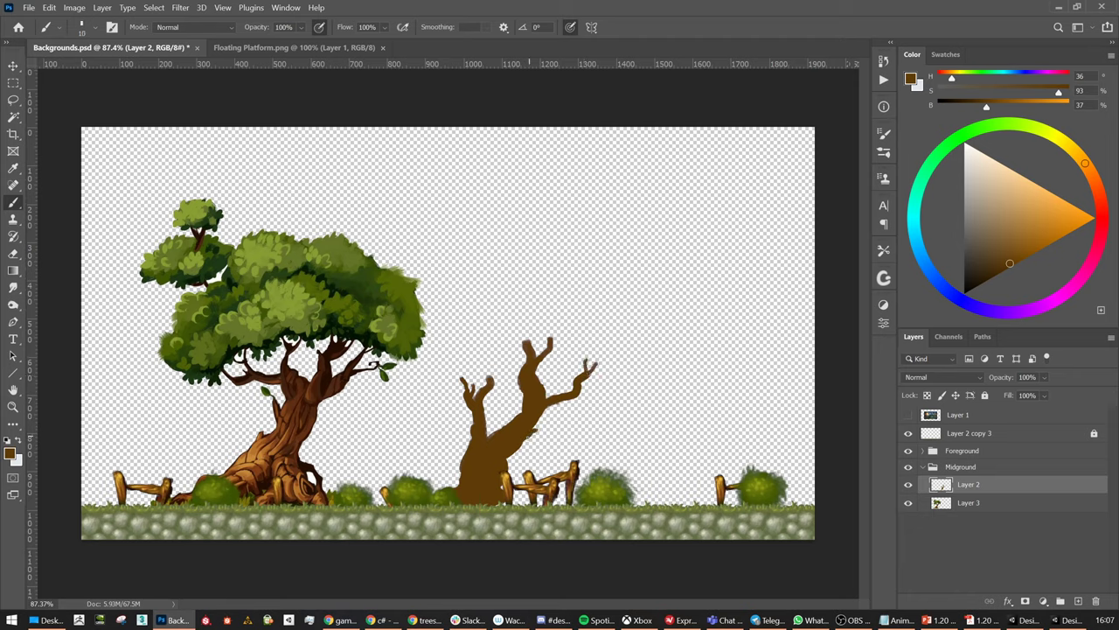
pyautogui.moveTo(534, 432); pyautogui.dragTo(545, 428)
pyautogui.moveTo(546, 428); pyautogui.dragTo(549, 428)
pyautogui.moveTo(592, 369); pyautogui.dragTo(603, 371)
pyautogui.moveTo(456, 375); pyautogui.dragTo(462, 379)
pyautogui.click(907, 484)
pyautogui.click(907, 483)
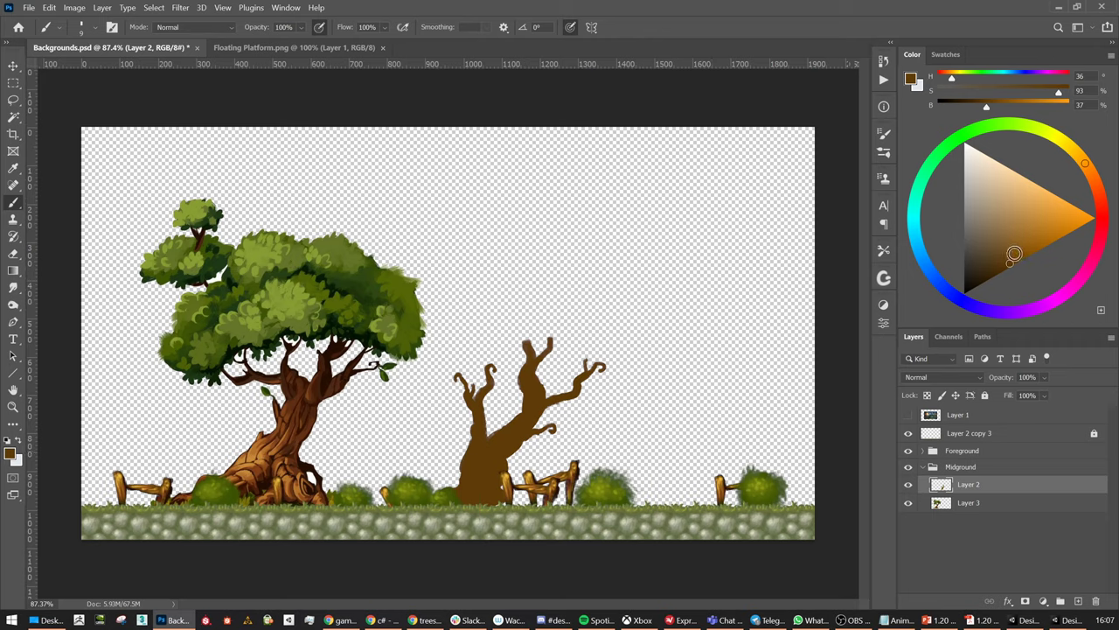
# Brush orange highlights onto the thick right limb with hue 31, saturation 95%, brightness 69%, at 20% opacity and about 15 px
pyautogui.click(1049, 239)
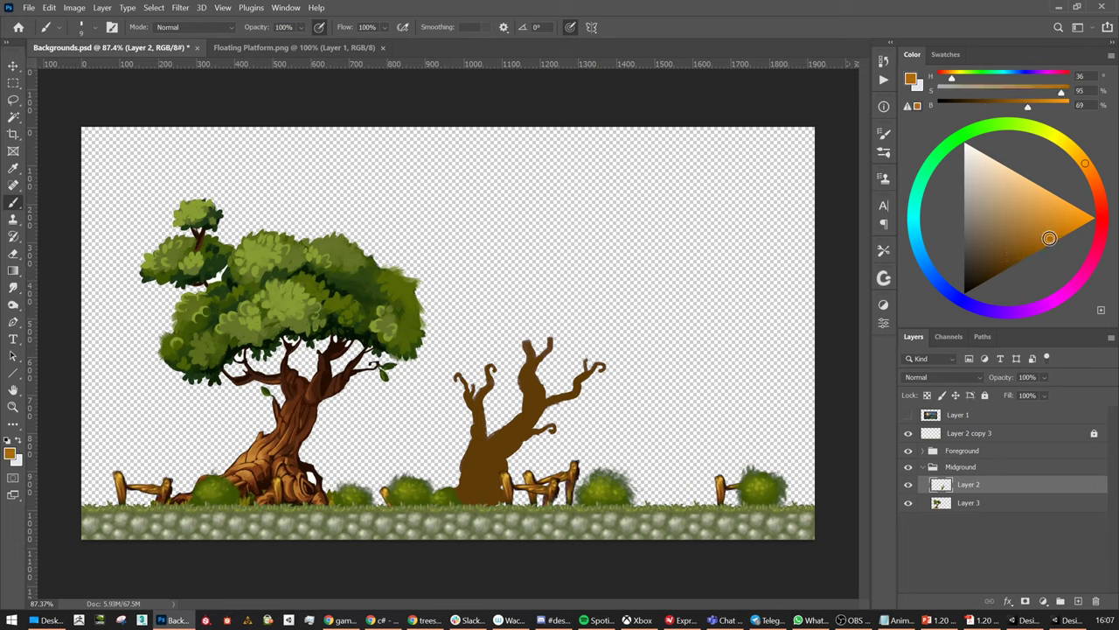
pyautogui.click(1088, 170)
pyautogui.press('3')
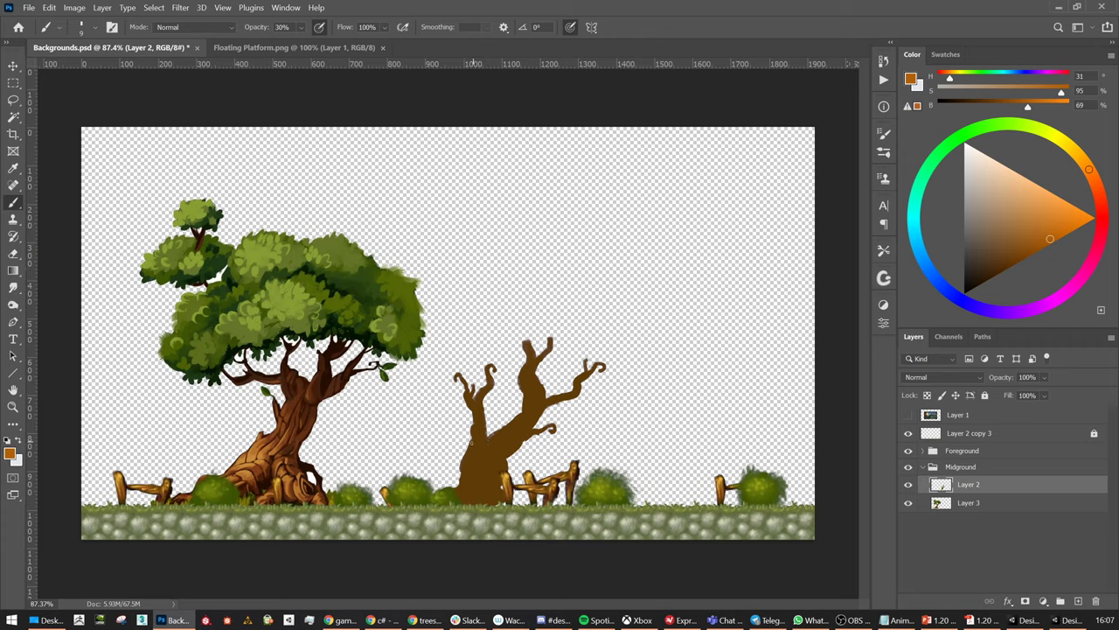
pyautogui.press(']')
pyautogui.press(']')
pyautogui.press(']')
pyautogui.press('2')
pyautogui.press('[')
pyautogui.press(']')
pyautogui.press(']')
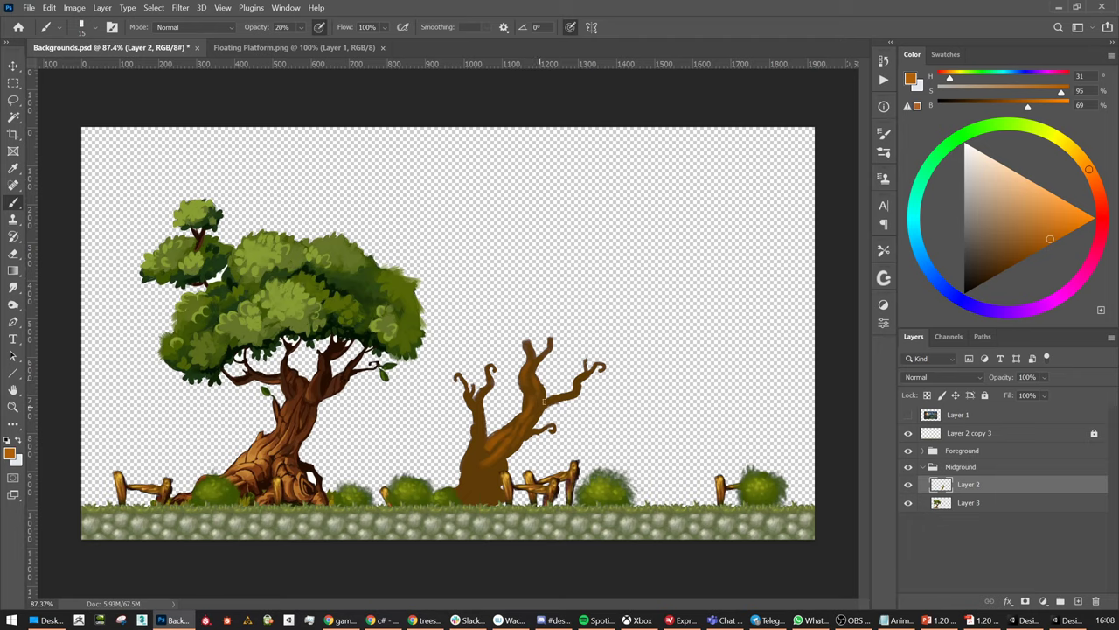
# Extend the translucent orange bark strokes along the branches and into the middle of the trunk, enlarging the brush to 25 px
pyautogui.press('[')
pyautogui.press('[')
pyautogui.press(']')
pyautogui.press(']')
pyautogui.press(']')
pyautogui.press(']')
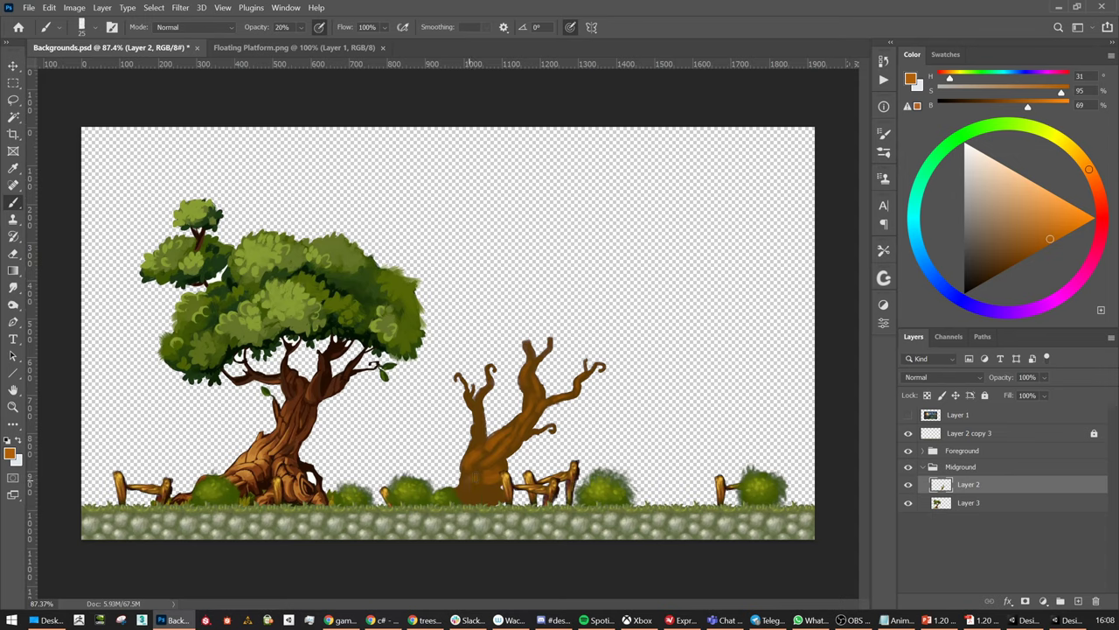
# Layer overlapping orange bark strokes down to the trunk's base and over the limbs, varying the brush size and finishing at 15 px
pyautogui.press('[')
pyautogui.press('[')
pyautogui.press('[')
pyautogui.press(']')
pyautogui.press(']')
pyautogui.press('[')
pyautogui.press(']')
pyautogui.press('[')
pyautogui.press('[')
pyautogui.press(']')
pyautogui.press('[')
pyautogui.press('[')
pyautogui.press(']')
# Brush golden-orange bark highlights onto the trunk and limbs with hue 39, saturation 88%, brightness 80%, at 10% opacity and about 9 px
pyautogui.moveTo(1089, 169); pyautogui.dragTo(1082, 158)
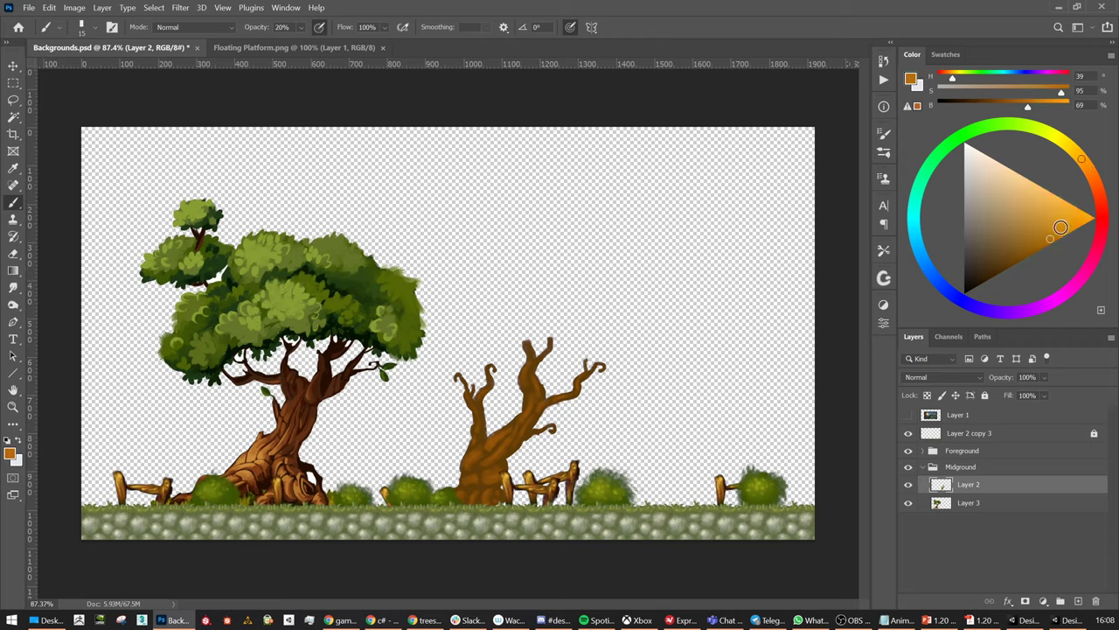
pyautogui.moveTo(1050, 238); pyautogui.dragTo(1056, 225)
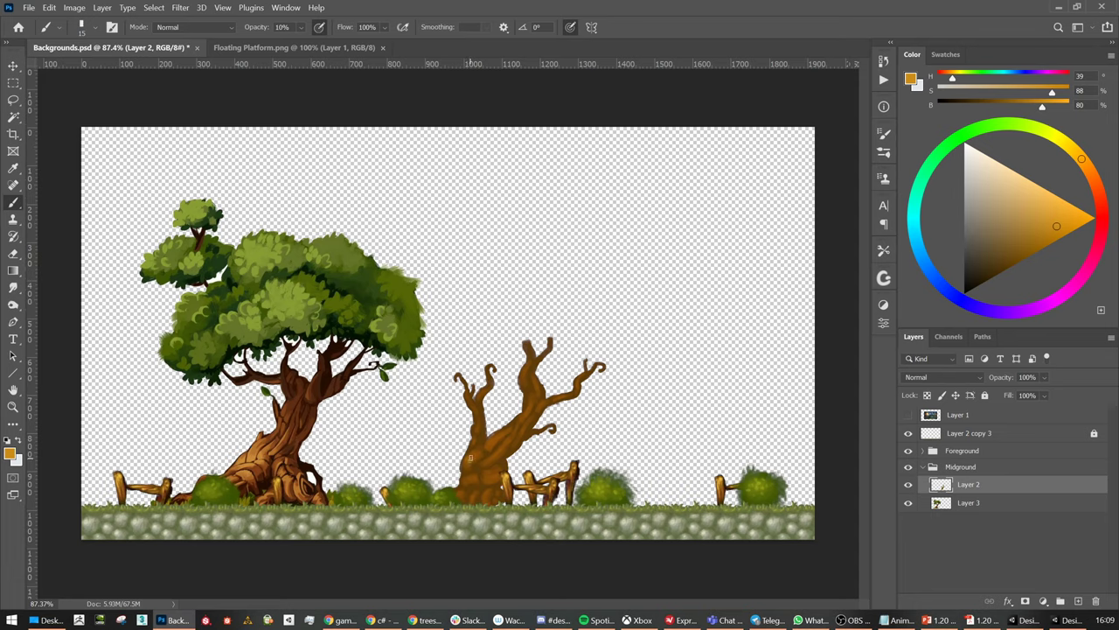
pyautogui.press('[')
pyautogui.press('[')
pyautogui.press('[')
pyautogui.press(']')
pyautogui.press('[')
pyautogui.press(']')
pyautogui.press(']')
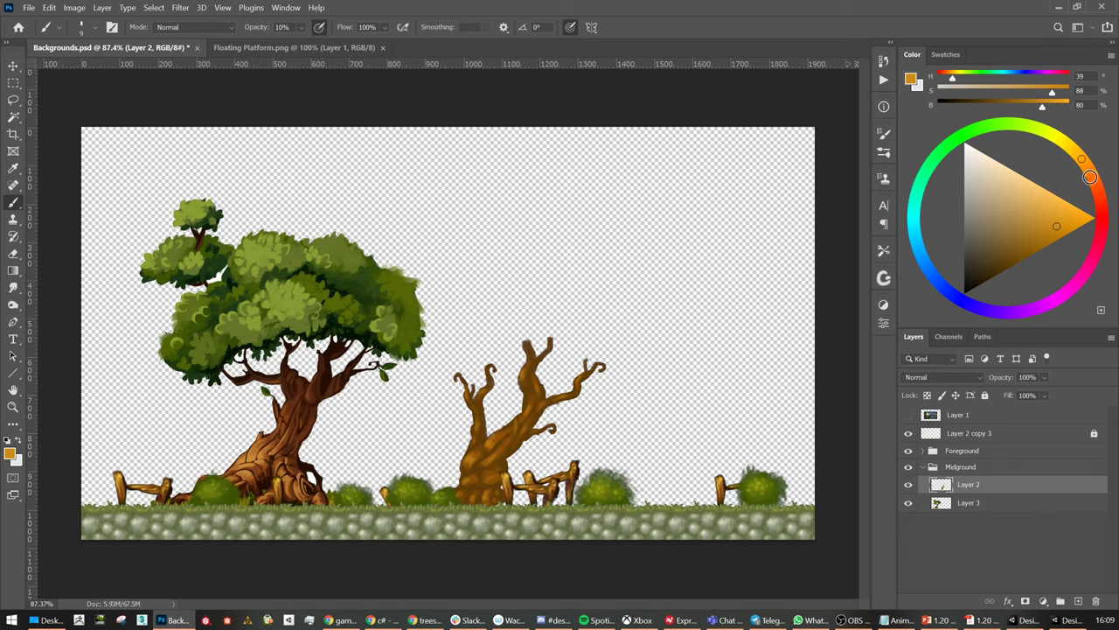
# Shade the bark with dark brown (hue 24, saturation 97%, brightness 36%) and add pale golden highlights (hue 41, saturation 66%, brightness 96%)
pyautogui.click(1094, 178)
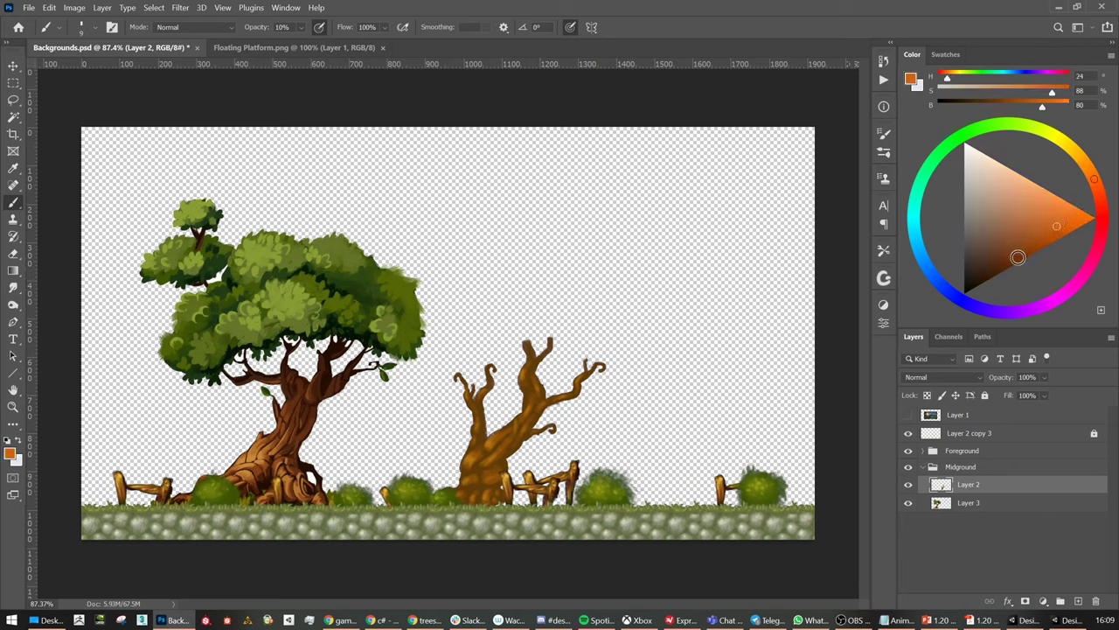
pyautogui.click(1010, 266)
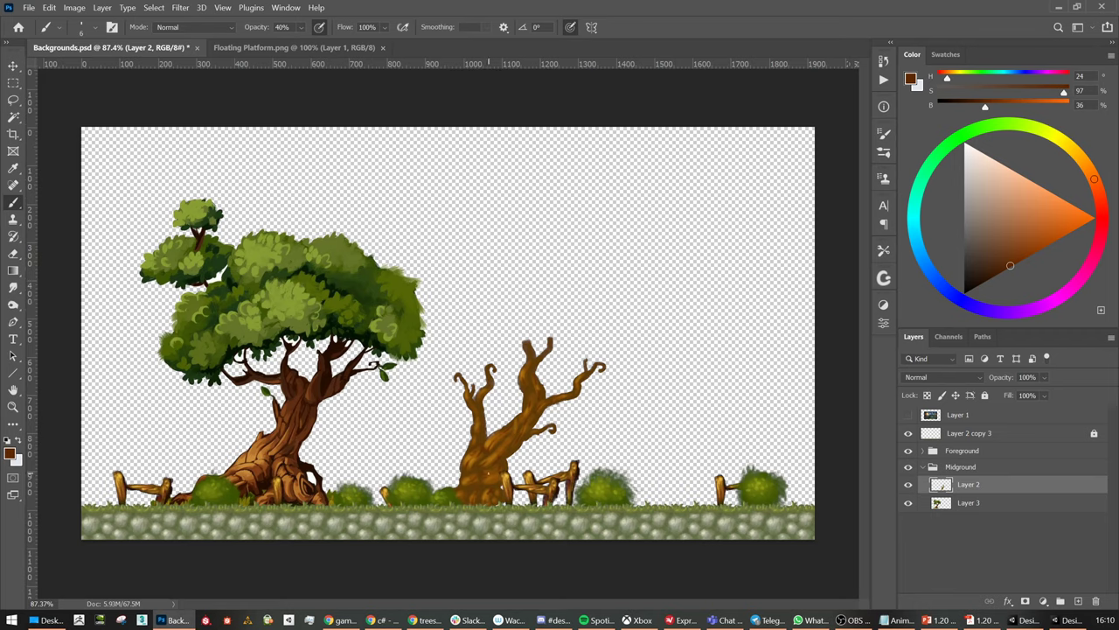
pyautogui.press(']')
pyautogui.press(']')
pyautogui.press(']')
pyautogui.press('[')
pyautogui.press('[')
pyautogui.press('[')
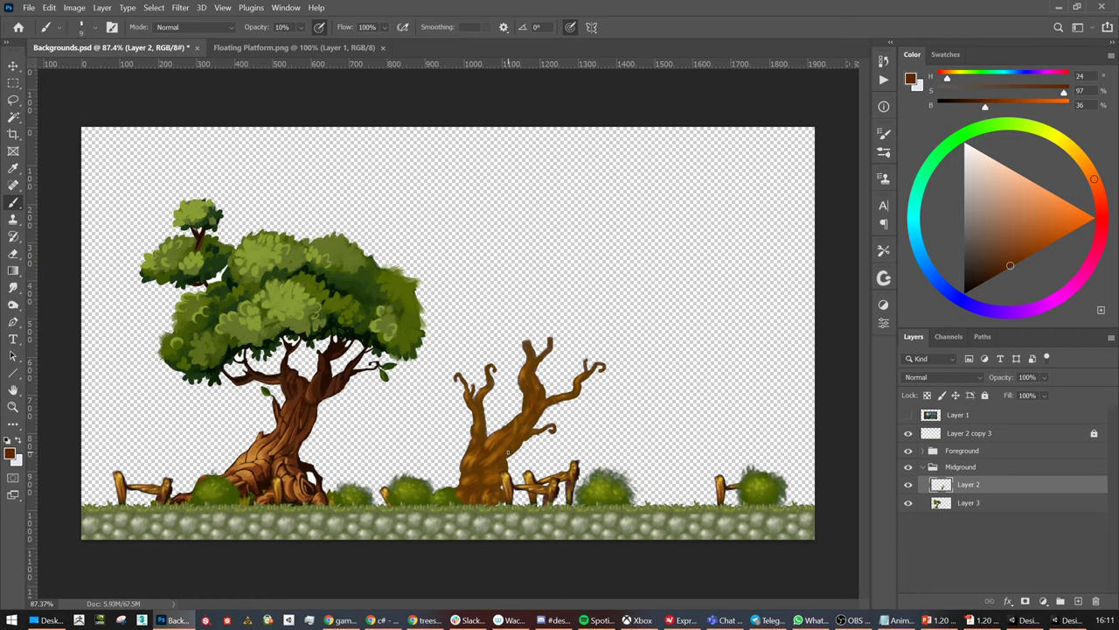
pyautogui.click(1080, 156)
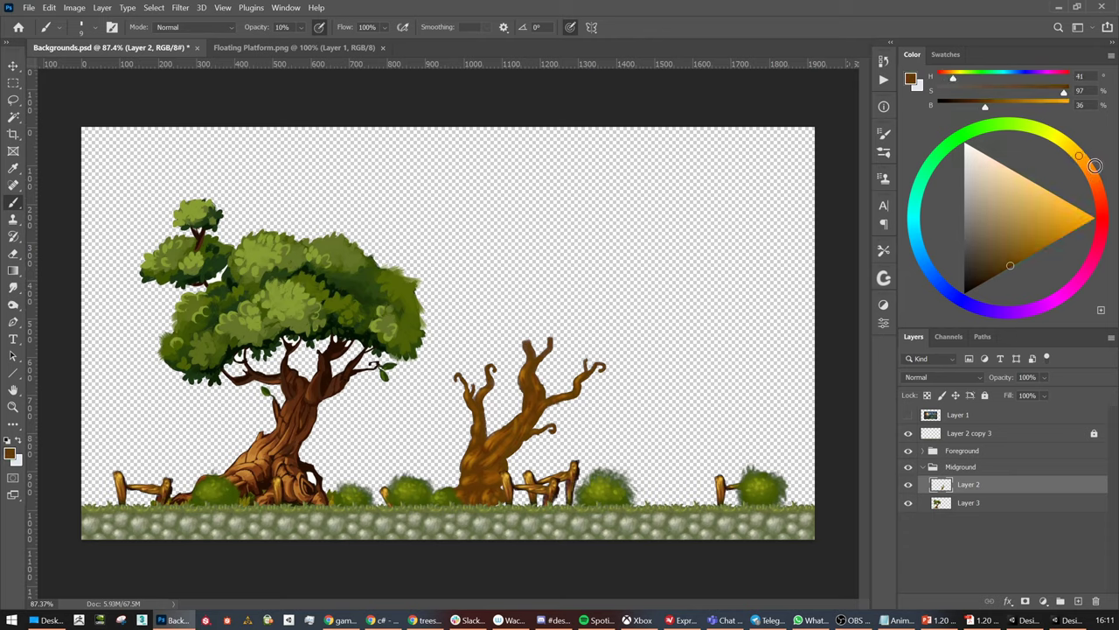
pyautogui.click(1048, 196)
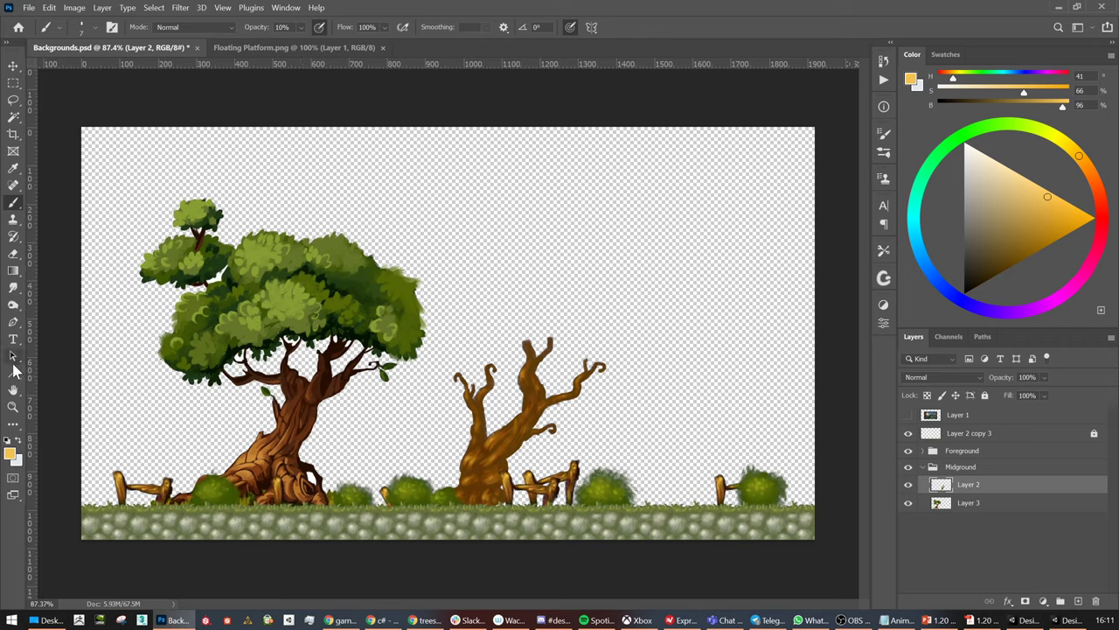
# Darken the trunk's base and lower limbs with the Burn tool on Midtones at 10% exposure, using a soft brush around 125 px
pyautogui.click(15, 304)
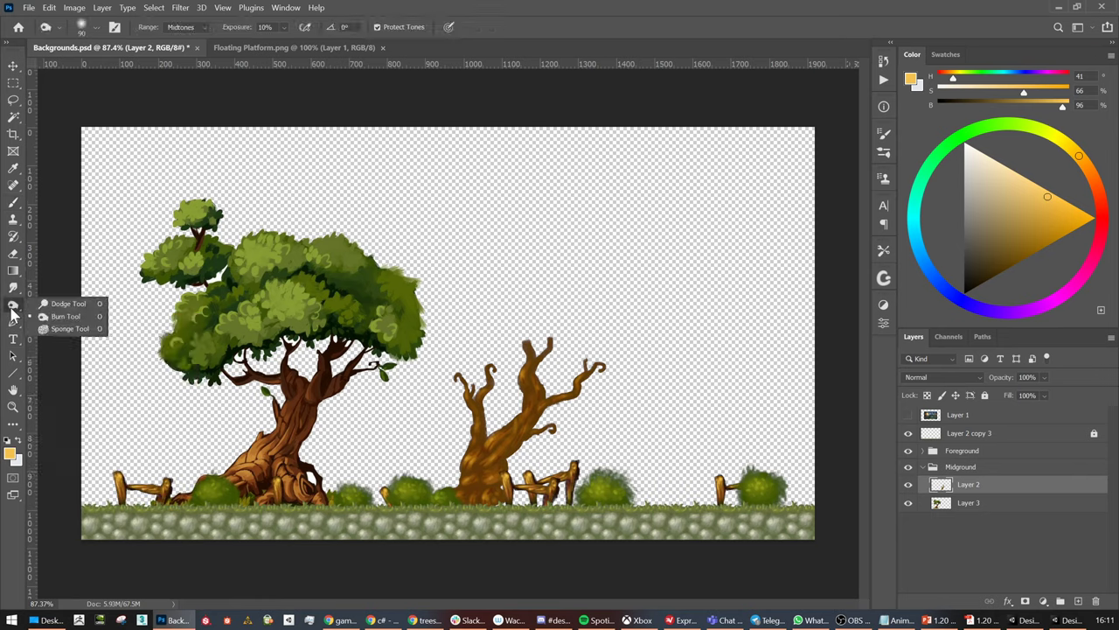
pyautogui.click(59, 317)
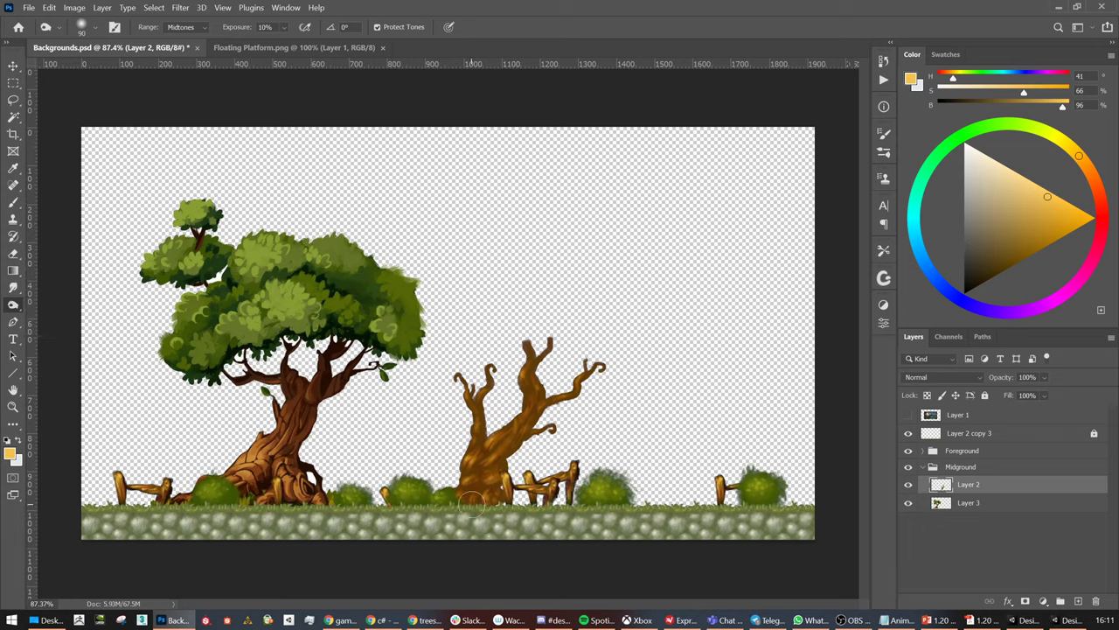
pyautogui.moveTo(467, 485)
pyautogui.mouseDown()
pyautogui.moveTo(463, 494)
pyautogui.moveTo(505, 504)
pyautogui.moveTo(490, 486)
pyautogui.moveTo(447, 492)
pyautogui.moveTo(523, 445)
pyautogui.mouseUp()
pyautogui.press(']')
pyautogui.press(']')
pyautogui.press(']')
pyautogui.press(']')
pyautogui.press(']')
pyautogui.press('[')
pyautogui.press('[')
pyautogui.press('[')
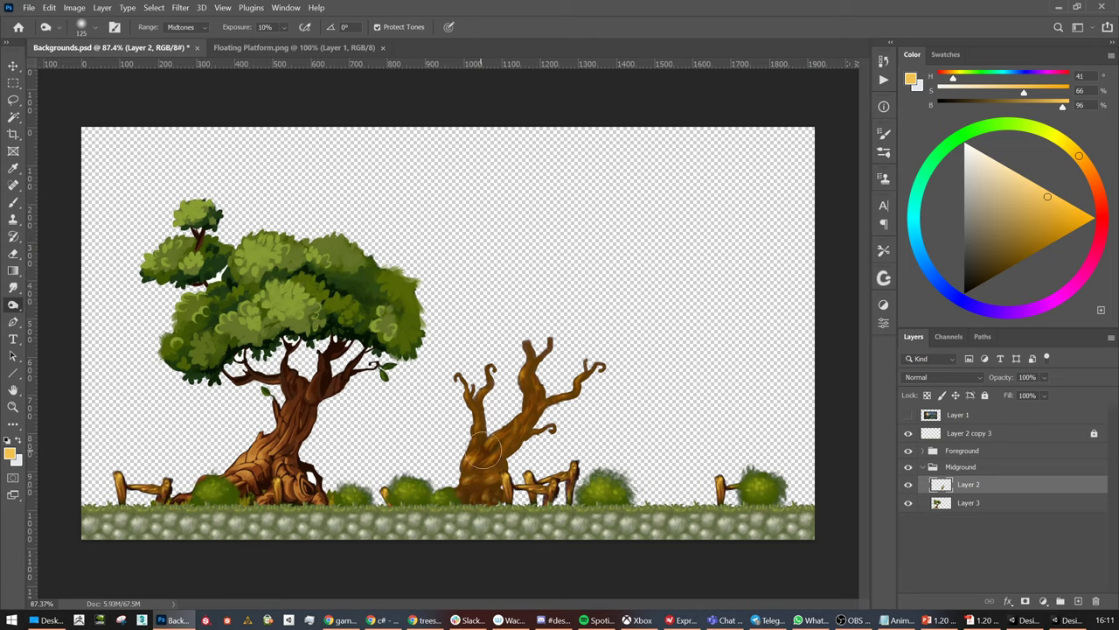
# Burn the upper branches and twigs with brush sizes up to 400 px, and save the document
pyautogui.press('[')
pyautogui.press('[')
pyautogui.press(']')
pyautogui.press(']')
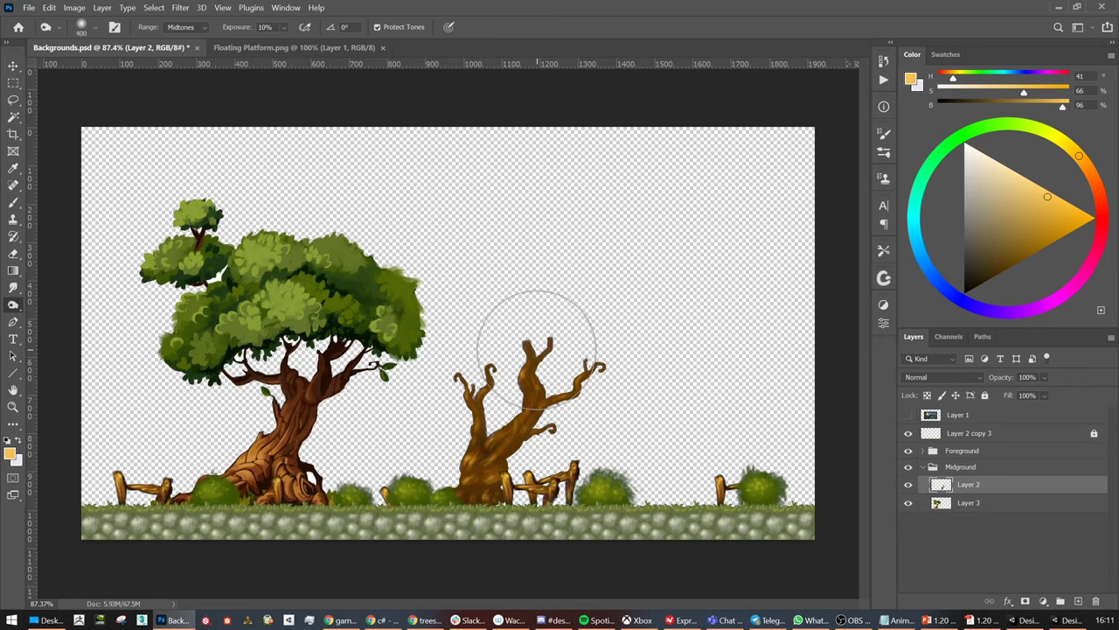
pyautogui.press(']')
pyautogui.press(']')
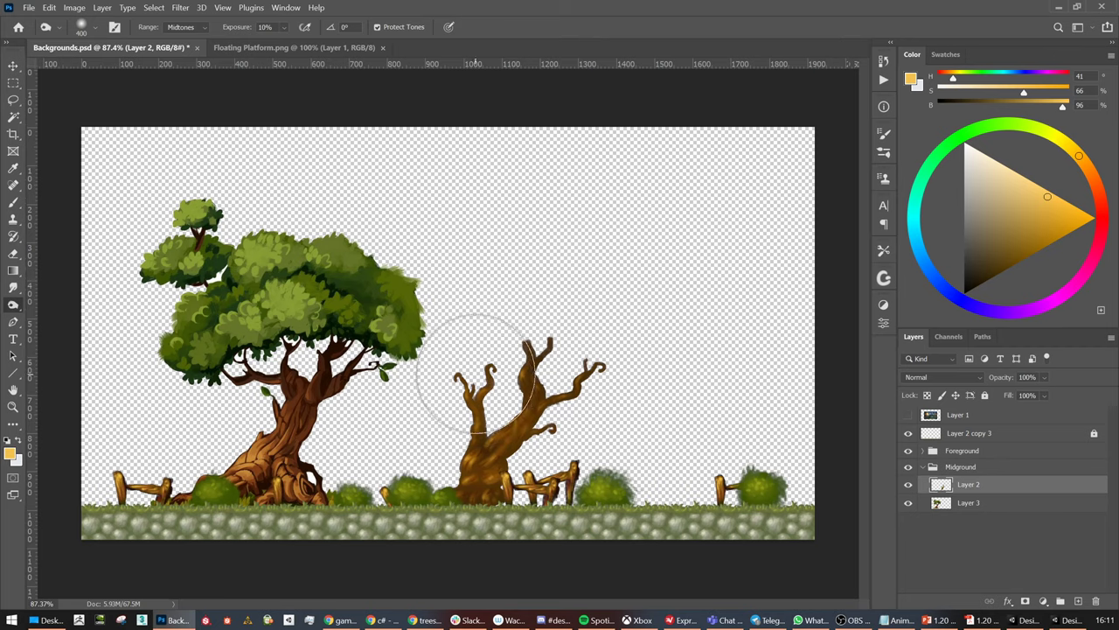
pyautogui.press('[')
pyautogui.press('[')
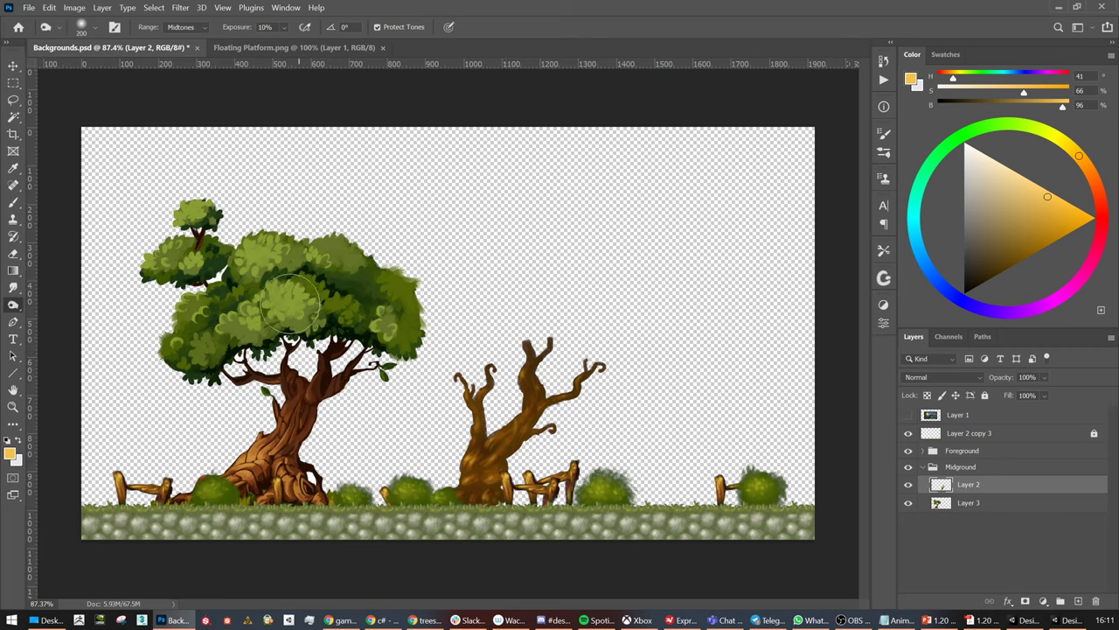
pyautogui.press('[')
pyautogui.press('[')
pyautogui.press('[')
pyautogui.press(']')
pyautogui.press('v')
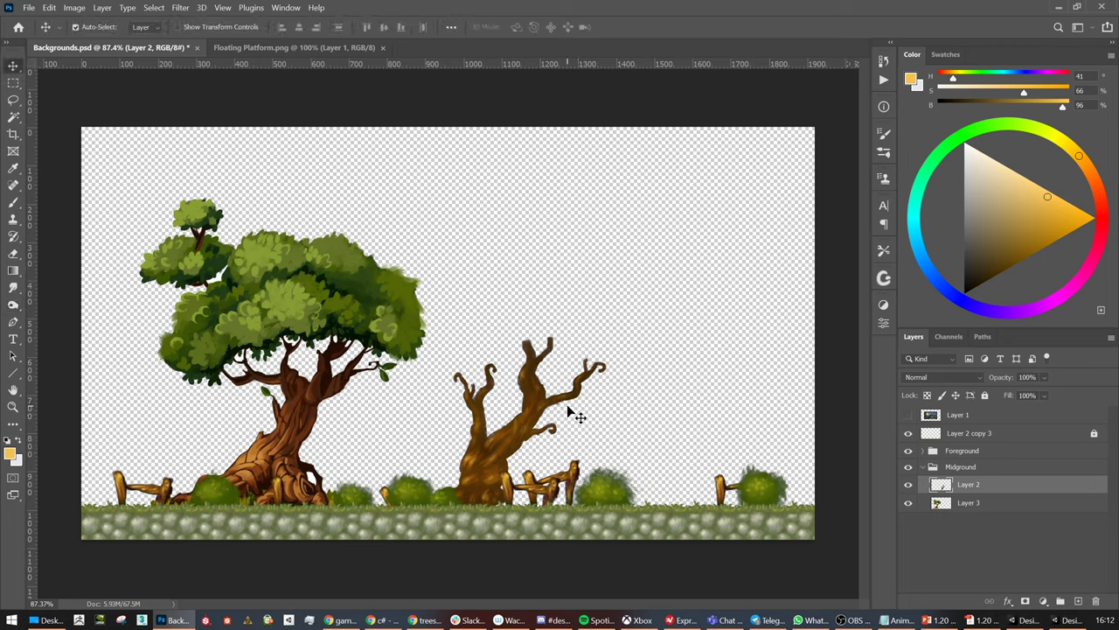
pyautogui.hotkey('ctrl', 's')
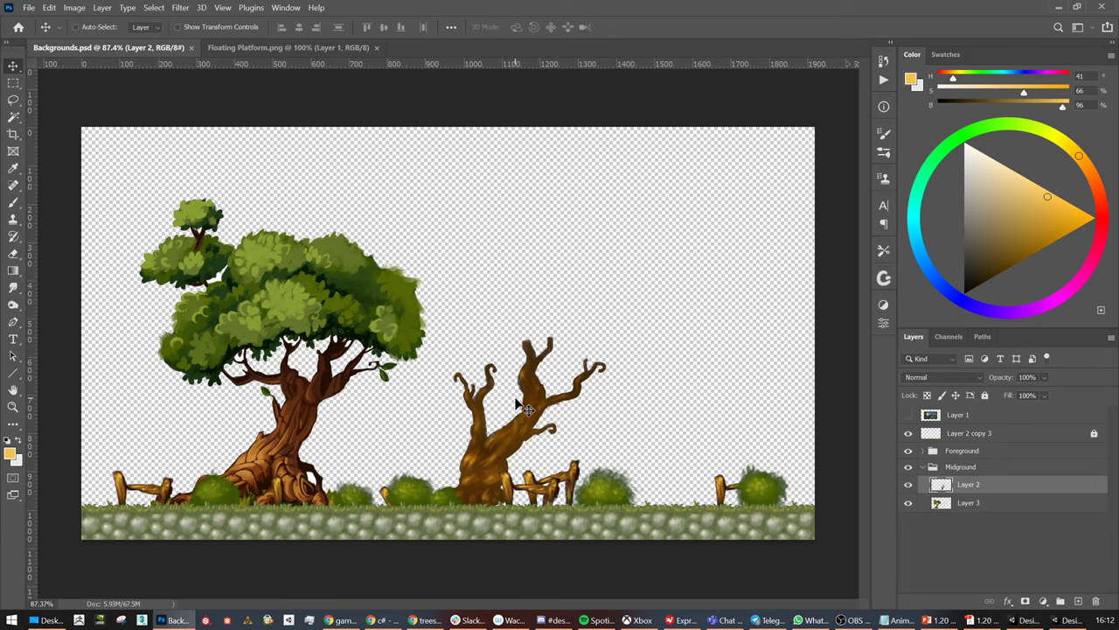
# Lasso the bush beside the broken fence on the Foreground group's Bush layer and copy it to a new layer
pyautogui.click(922, 451)
pyautogui.click(951, 469)
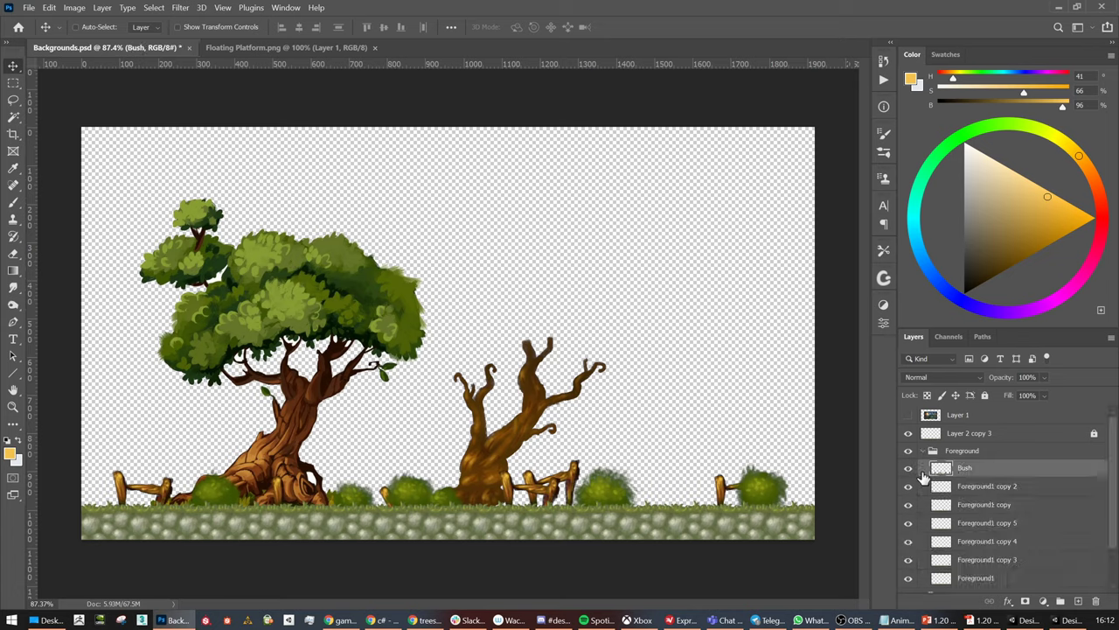
pyautogui.press('l')
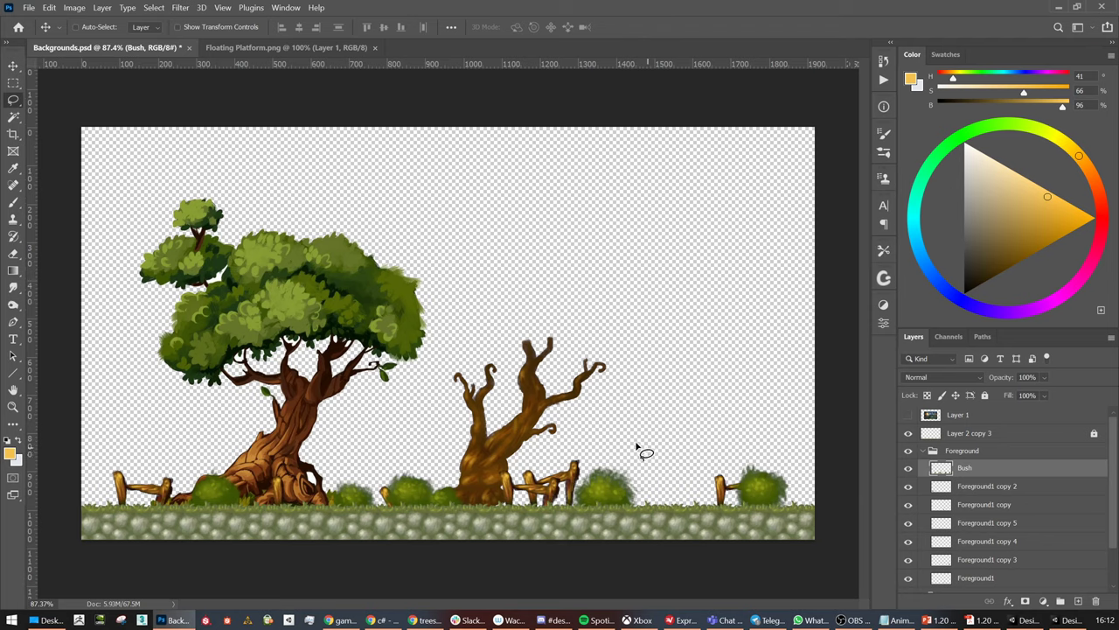
pyautogui.moveTo(651, 446)
pyautogui.mouseDown()
pyautogui.moveTo(550, 521)
pyautogui.moveTo(653, 544)
pyautogui.moveTo(659, 444)
pyautogui.mouseUp()
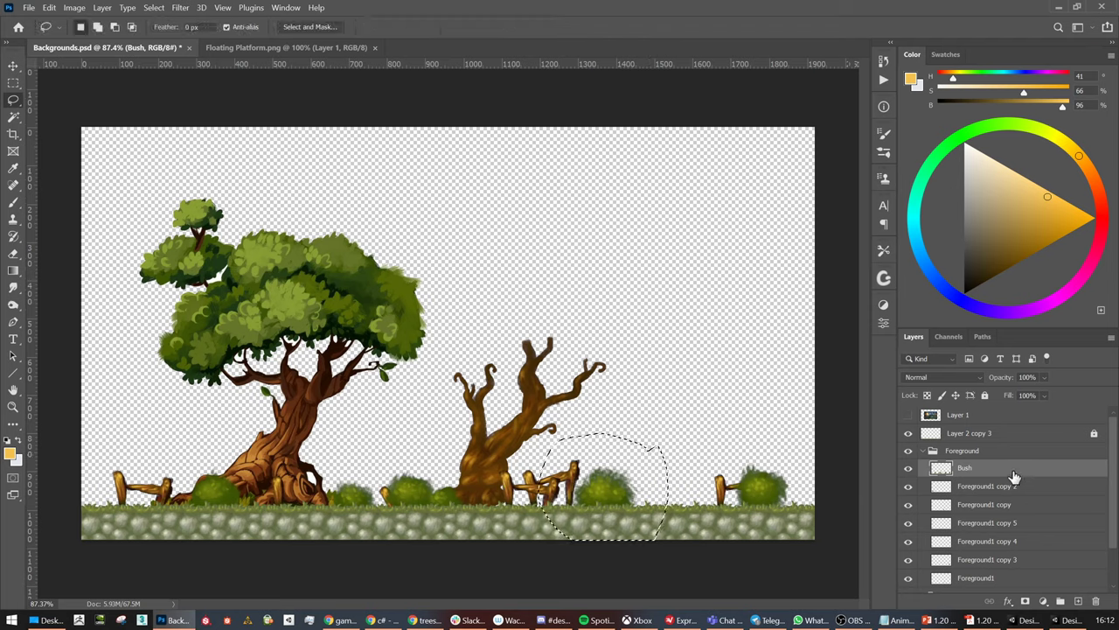
pyautogui.hotkey('ctrl', 'j')
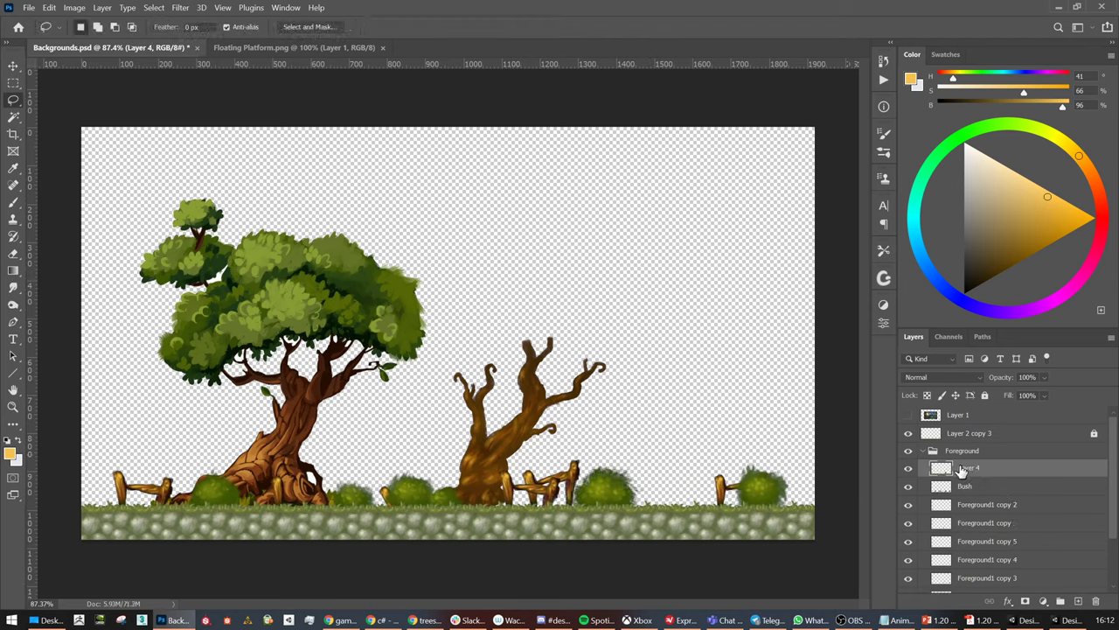
# Move the copied bush layer into the Midground group above Layer 2, and place it on the tree's left branch with its underside trimmed
pyautogui.scroll(-2, 966, 472)
pyautogui.click(953, 620)
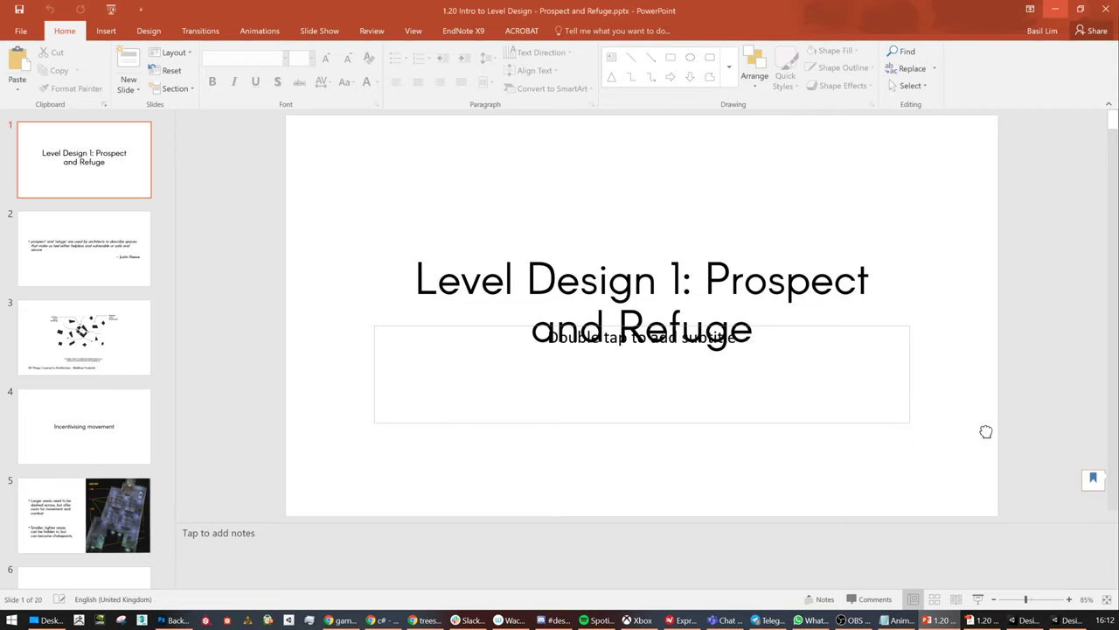
pyautogui.click(1055, 9)
pyautogui.moveTo(962, 459); pyautogui.dragTo(962, 558)
pyautogui.press('v')
pyautogui.moveTo(611, 491)
pyautogui.mouseDown()
pyautogui.moveTo(506, 359)
pyautogui.moveTo(482, 368)
pyautogui.mouseUp()
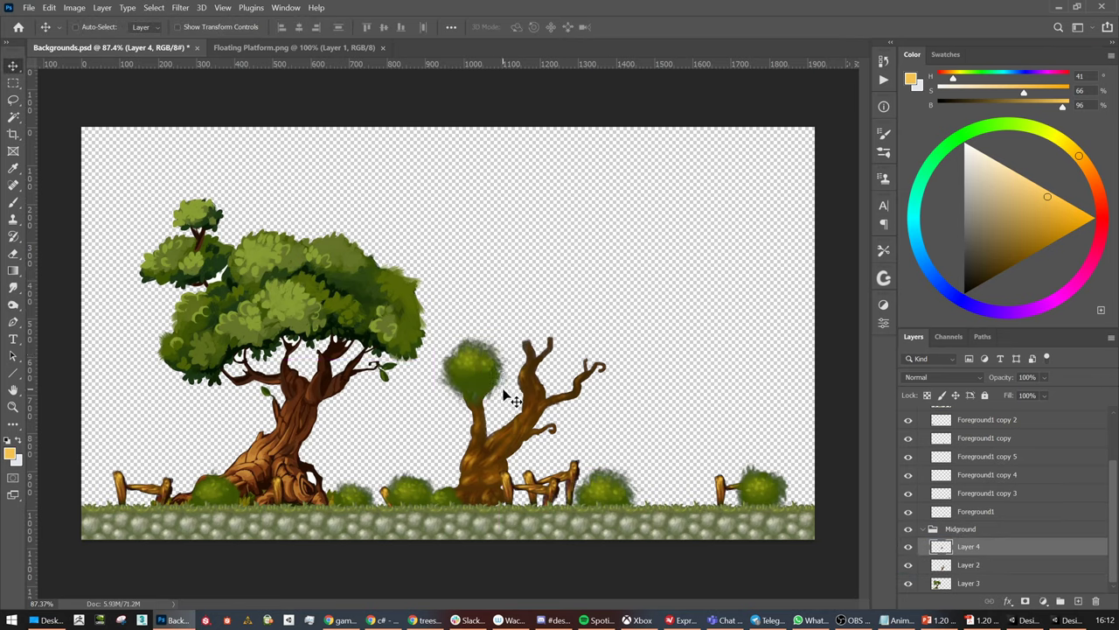
pyautogui.press('e')
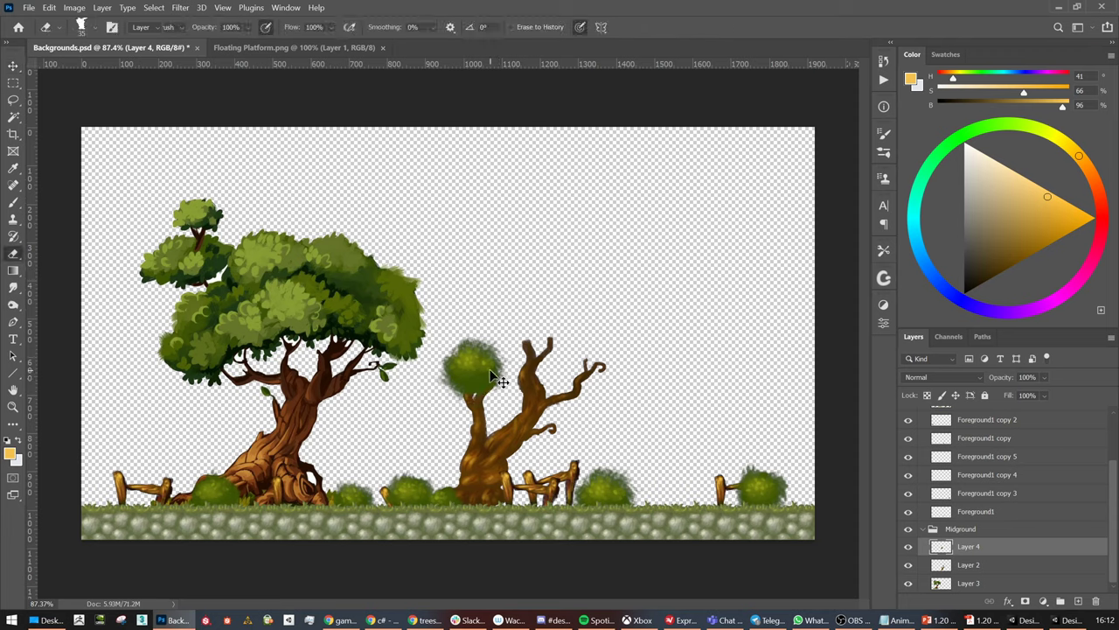
# Duplicate the foliage clump onto the middle branch and scale the copy to about 177% width and 156% height
pyautogui.press('v')
pyautogui.moveTo(511, 372)
pyautogui.mouseDown()
pyautogui.moveTo(461, 363)
pyautogui.moveTo(551, 336)
pyautogui.mouseUp()
pyautogui.hotkey('ctrl', 't')
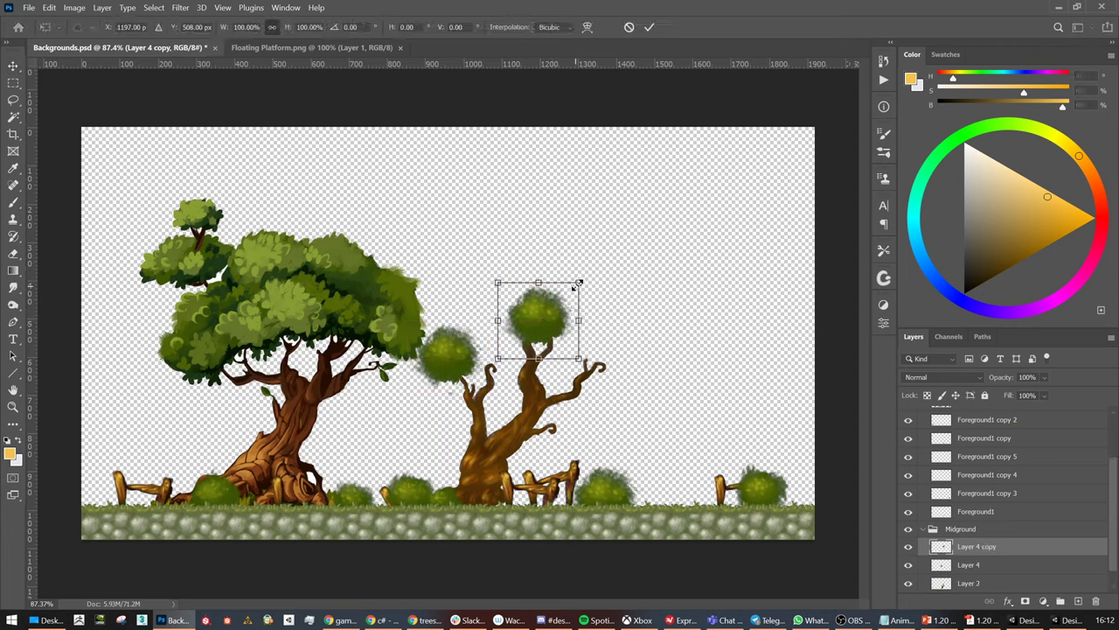
pyautogui.moveTo(578, 282); pyautogui.dragTo(643, 229)
pyautogui.moveTo(602, 278)
pyautogui.mouseDown()
pyautogui.moveTo(558, 307)
pyautogui.moveTo(600, 274)
pyautogui.mouseUp()
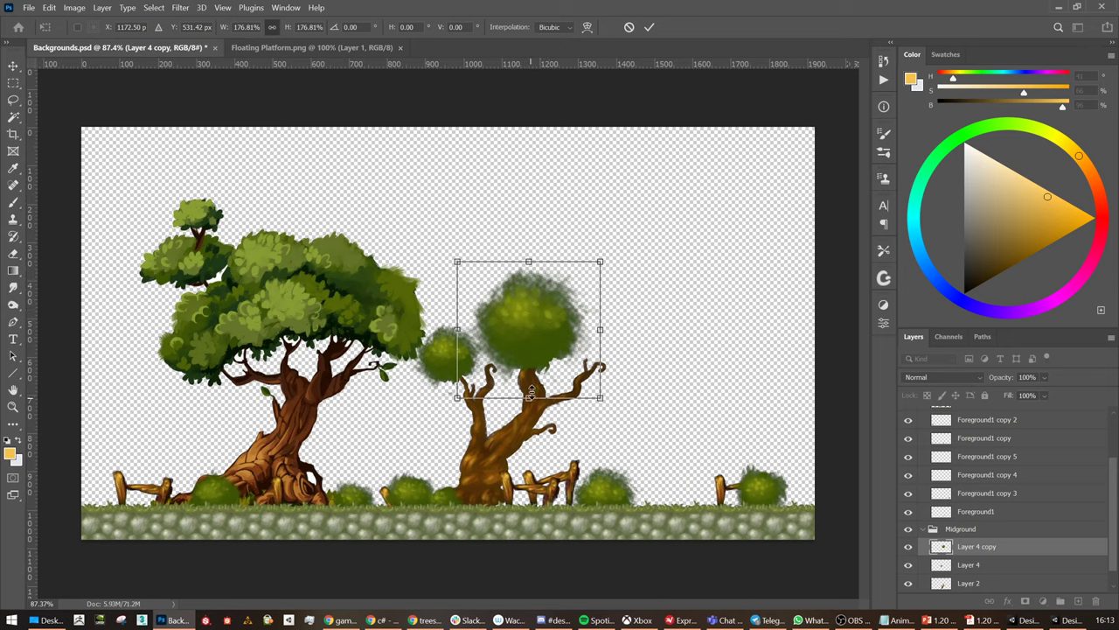
pyautogui.moveTo(528, 397); pyautogui.dragTo(532, 382)
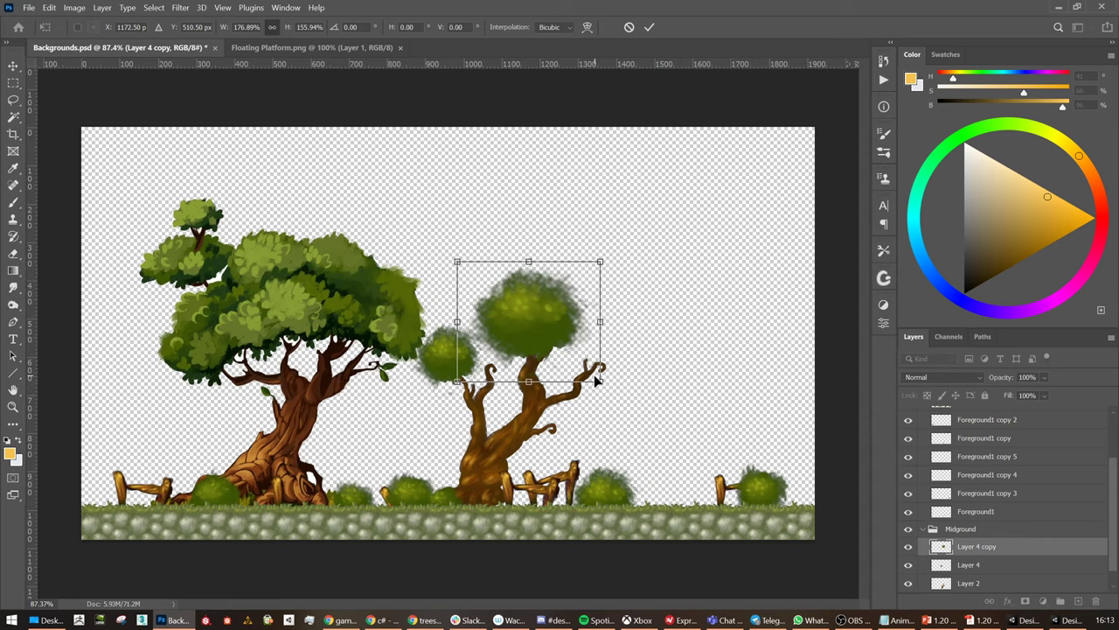
pyautogui.press('Return')
# Duplicate the large foliage clump, scale the copy to 76.64%, and position it over the thick right limb
pyautogui.moveTo(549, 338); pyautogui.dragTo(611, 399)
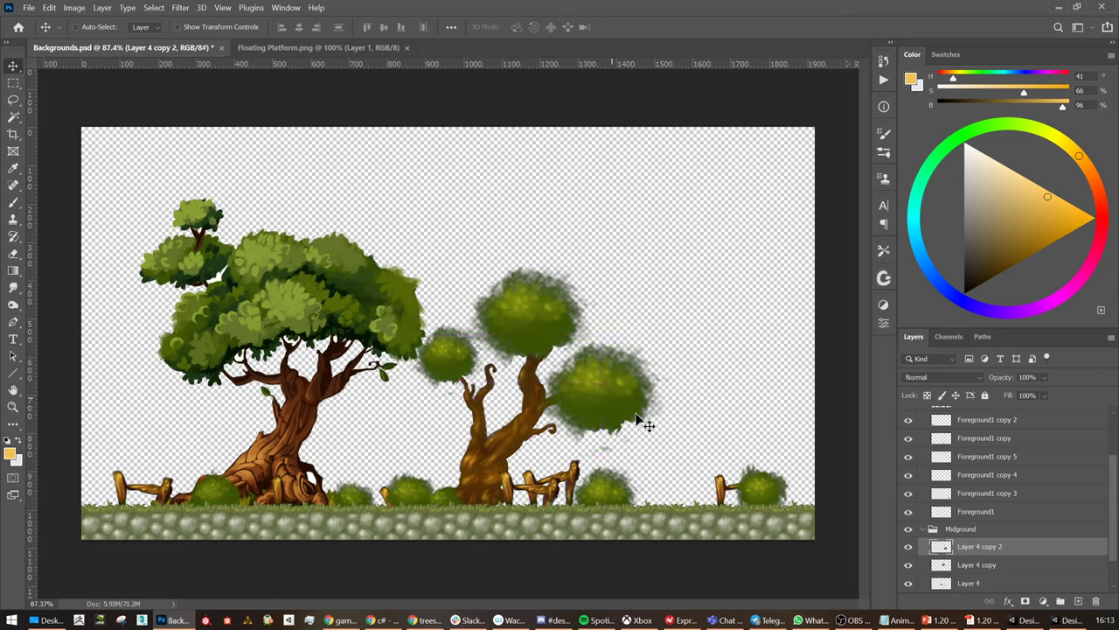
pyautogui.hotkey('ctrl', 't')
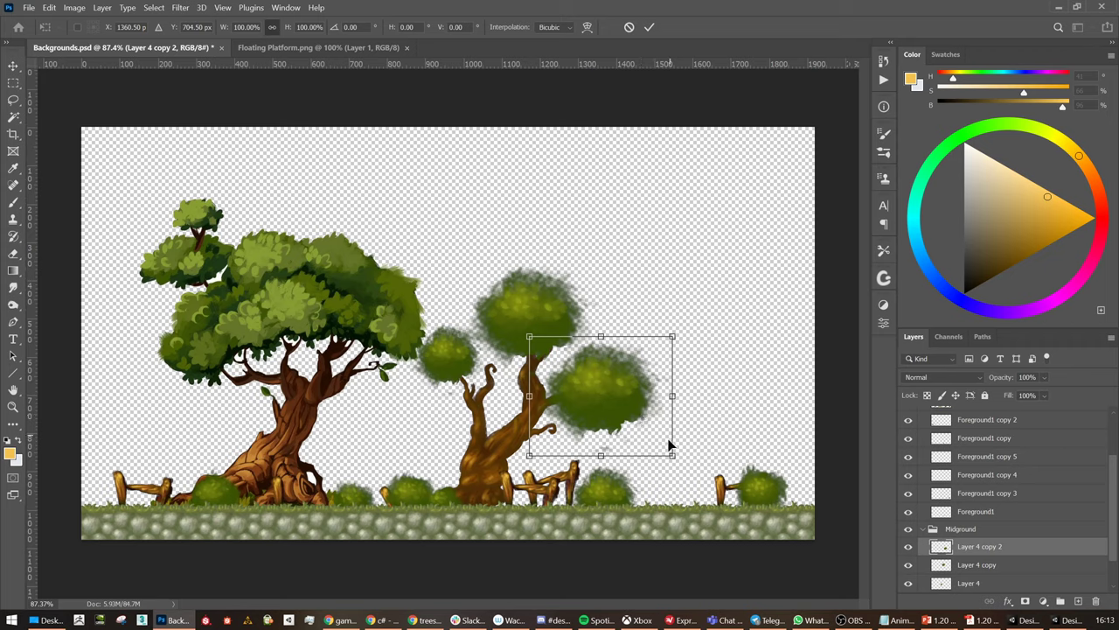
pyautogui.moveTo(672, 454); pyautogui.dragTo(638, 428)
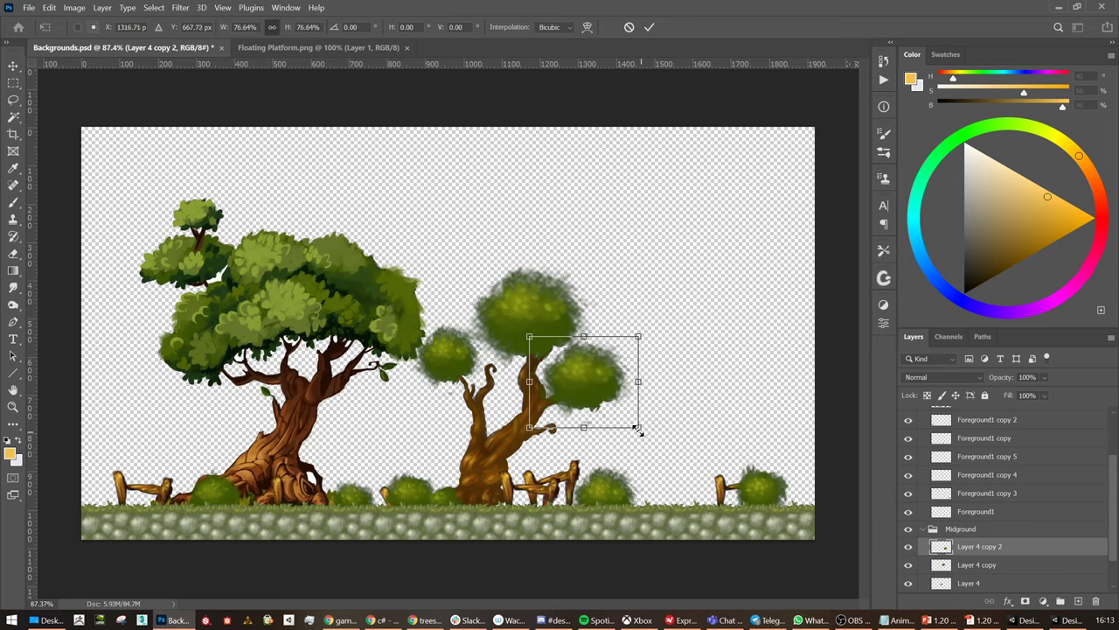
pyautogui.moveTo(601, 380); pyautogui.dragTo(581, 394)
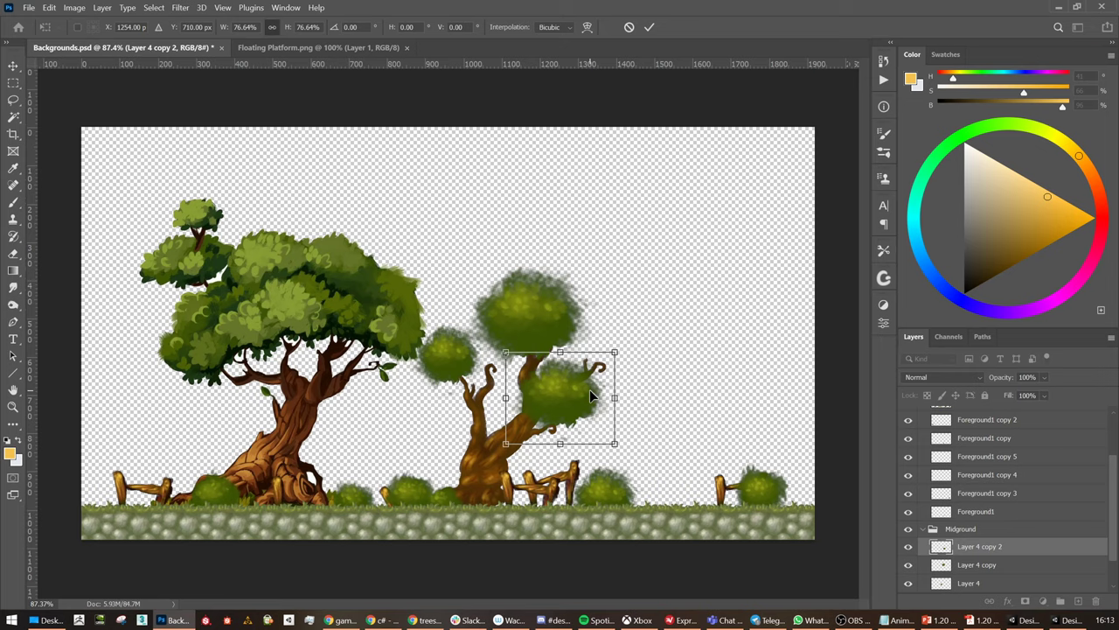
pyautogui.press('Return')
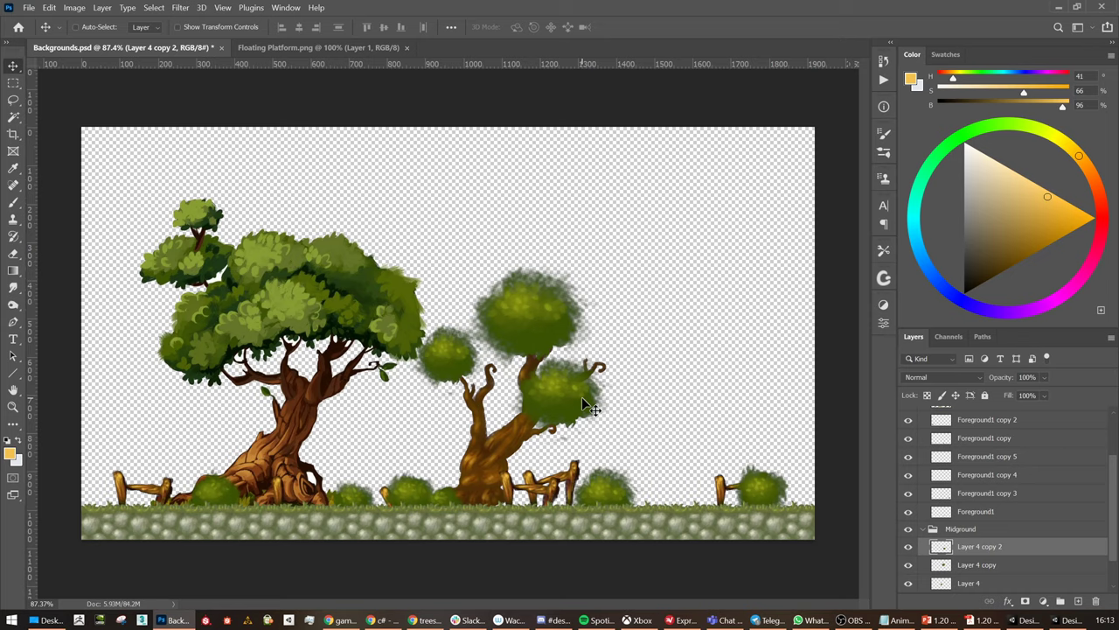
pyautogui.moveTo(582, 396)
pyautogui.mouseDown()
pyautogui.moveTo(566, 390)
pyautogui.moveTo(552, 403)
pyautogui.moveTo(568, 398)
pyautogui.mouseUp()
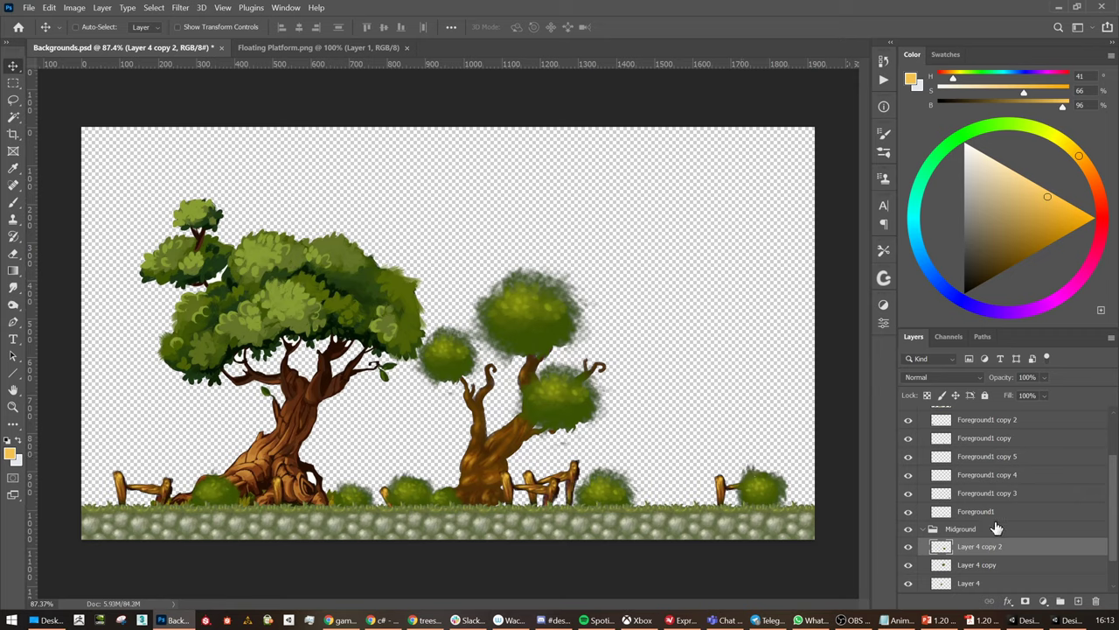
# Hide the reference tree on Layer 3 and merge the three foliage layers into one, checking the result by toggling its visibility
pyautogui.scroll(-2, 962, 531)
pyautogui.click(908, 583)
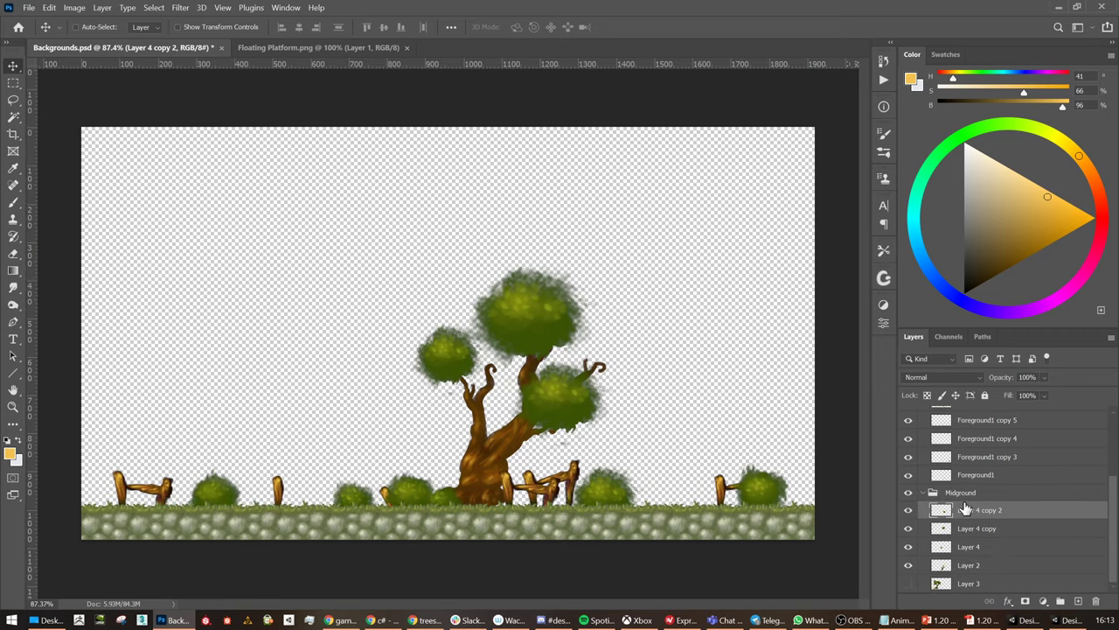
pyautogui.keyDown('shift'); pyautogui.click(971, 546); pyautogui.keyUp('shift')
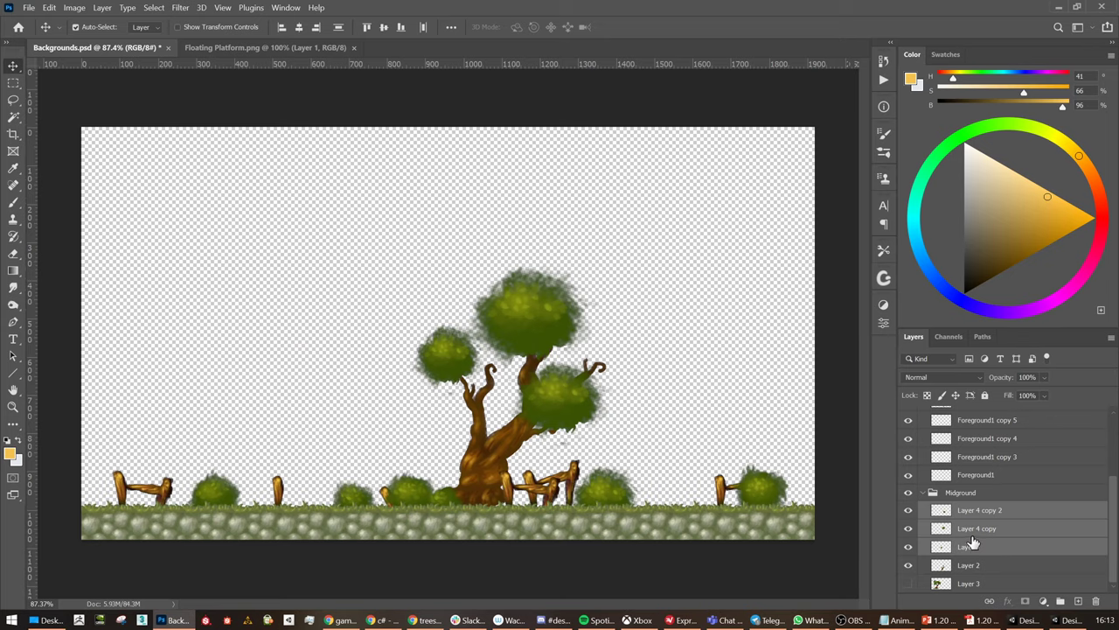
pyautogui.hotkey('ctrl', 'e')
pyautogui.click(908, 547)
pyautogui.click(907, 547)
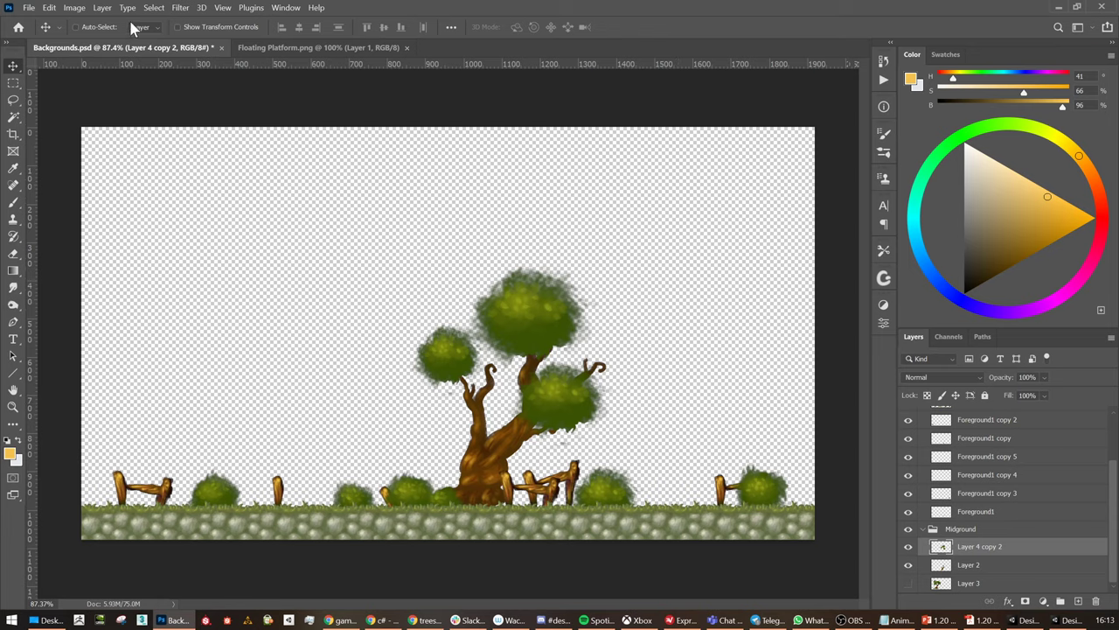
# Adjust the merged foliage layer's Hue/Saturation to hue -6, saturation +4 and lightness -14
pyautogui.click(70, 8)
pyautogui.moveTo(98, 36)
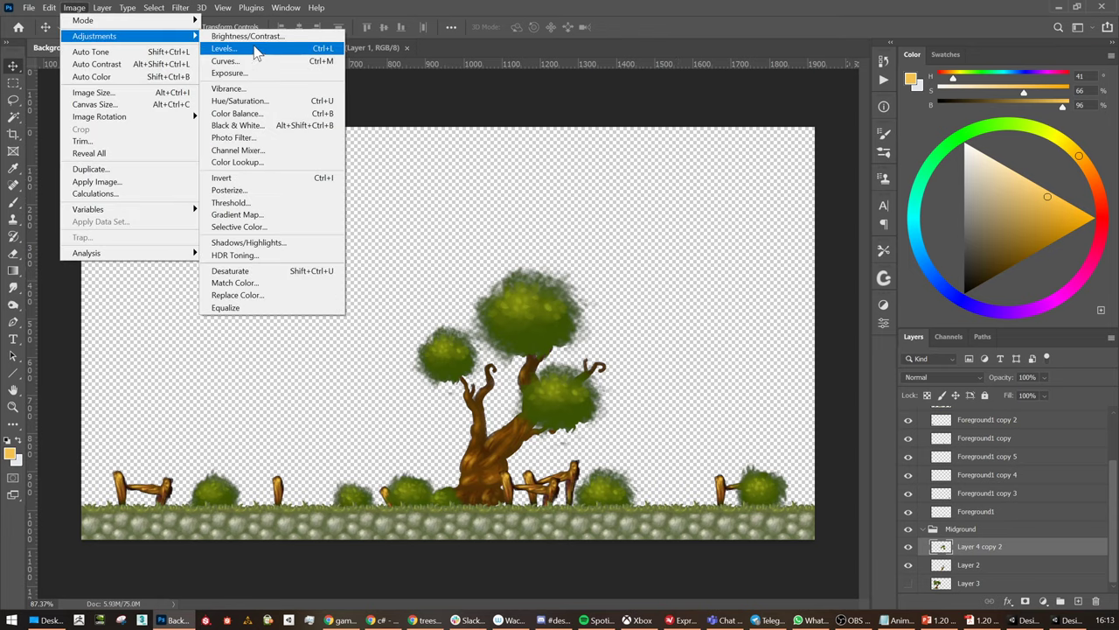
pyautogui.click(253, 101)
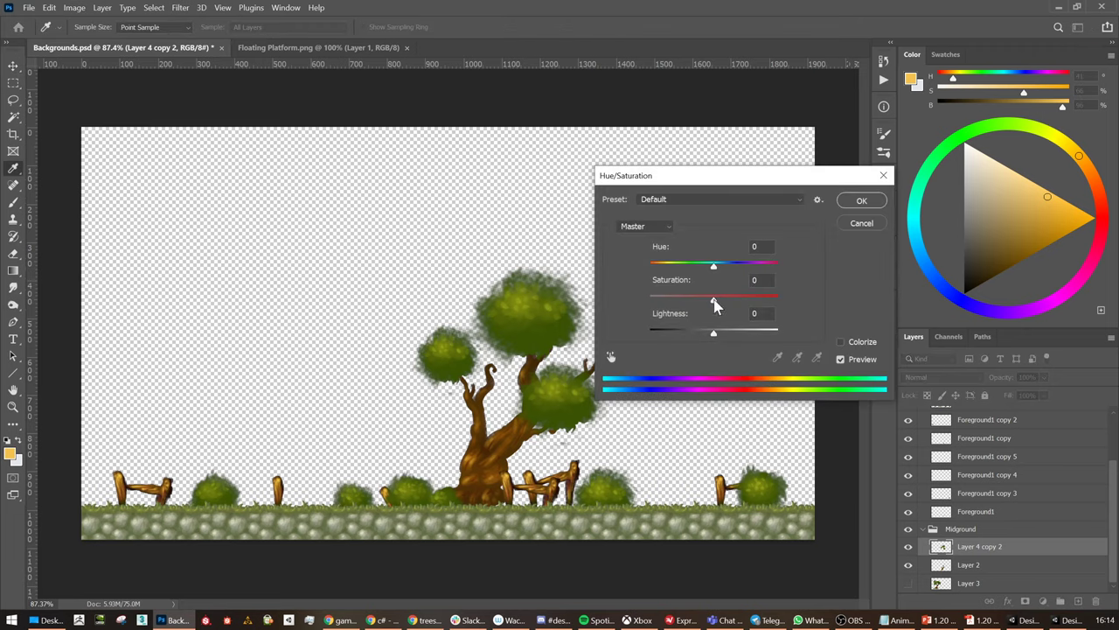
pyautogui.moveTo(714, 274); pyautogui.dragTo(708, 339)
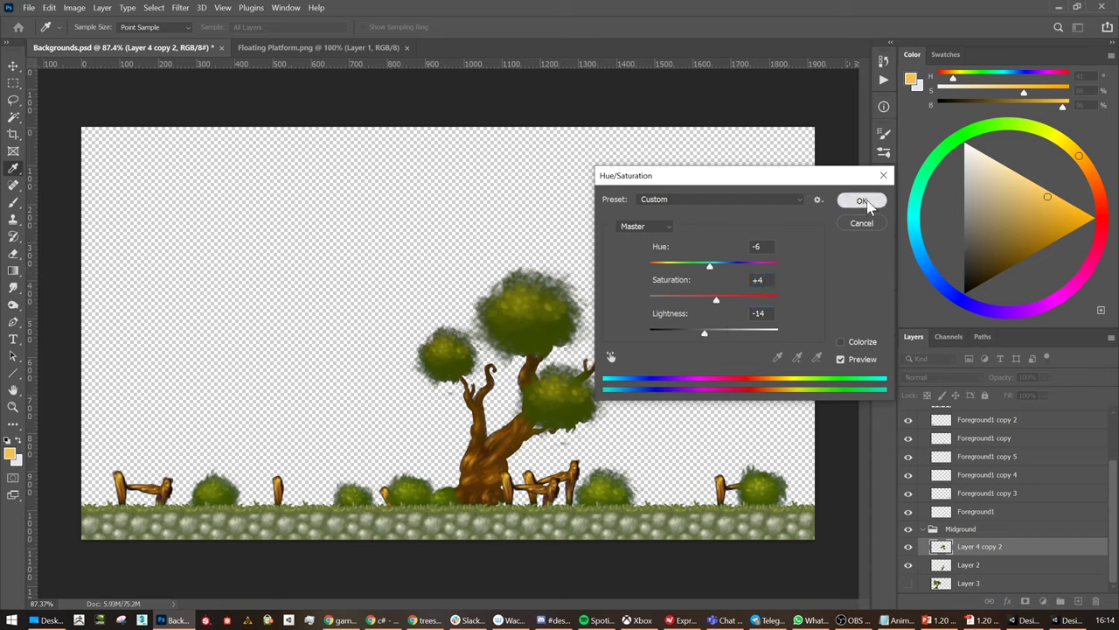
pyautogui.click(861, 200)
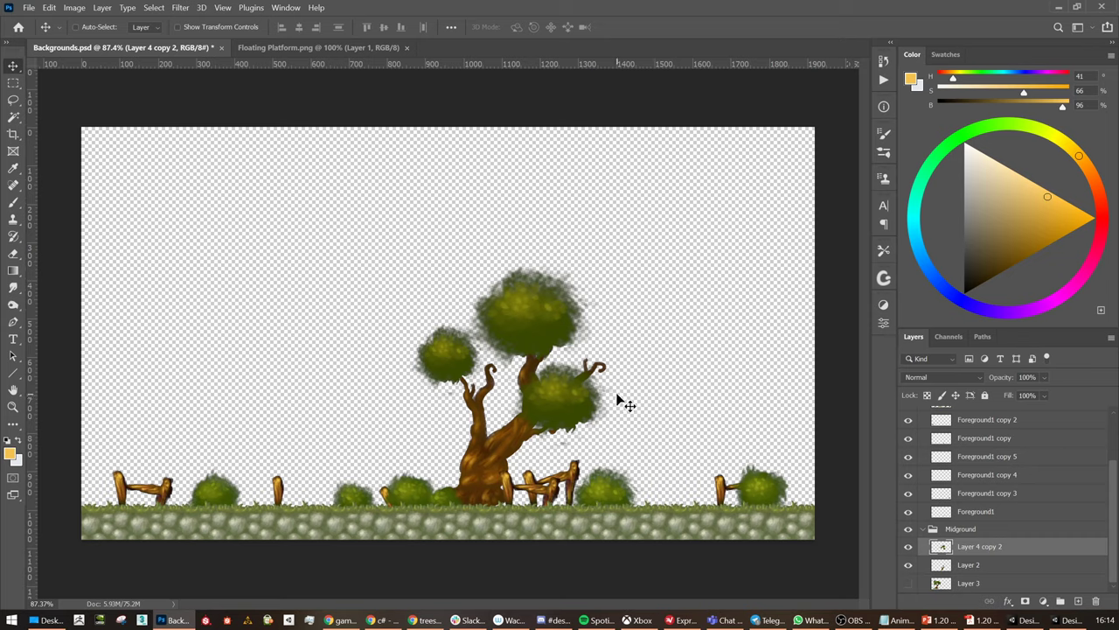
# Erase the undersides of the foliage clumps around the branches with the eraser at 20% opacity, undoing the stroke on the top clump's upper edge
pyautogui.press('e')
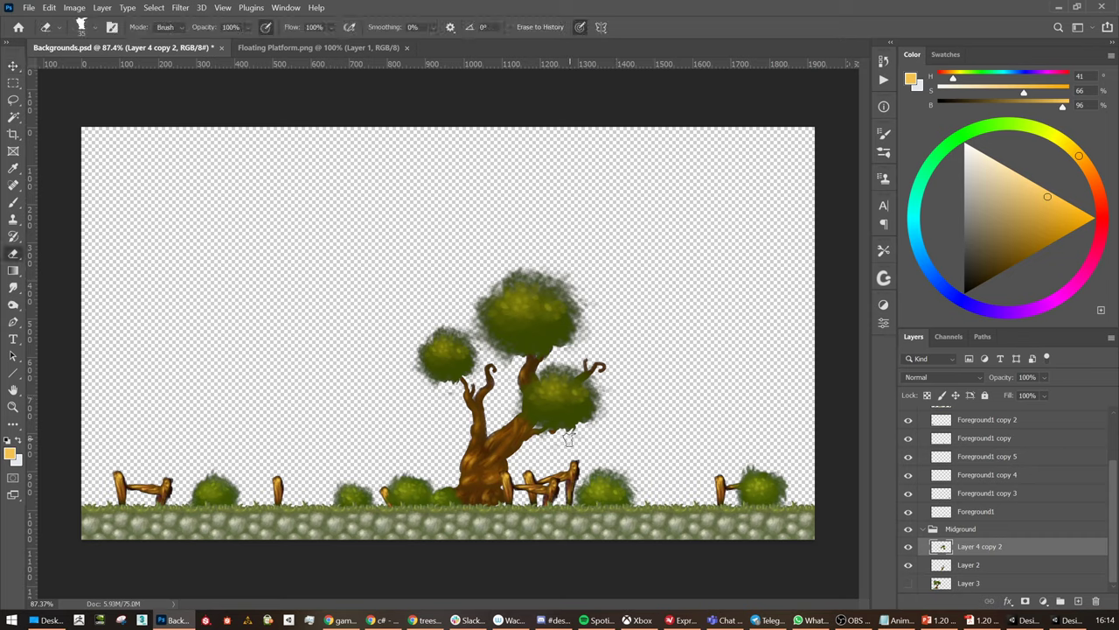
pyautogui.press('3')
pyautogui.press('2')
pyautogui.moveTo(511, 361); pyautogui.dragTo(539, 358)
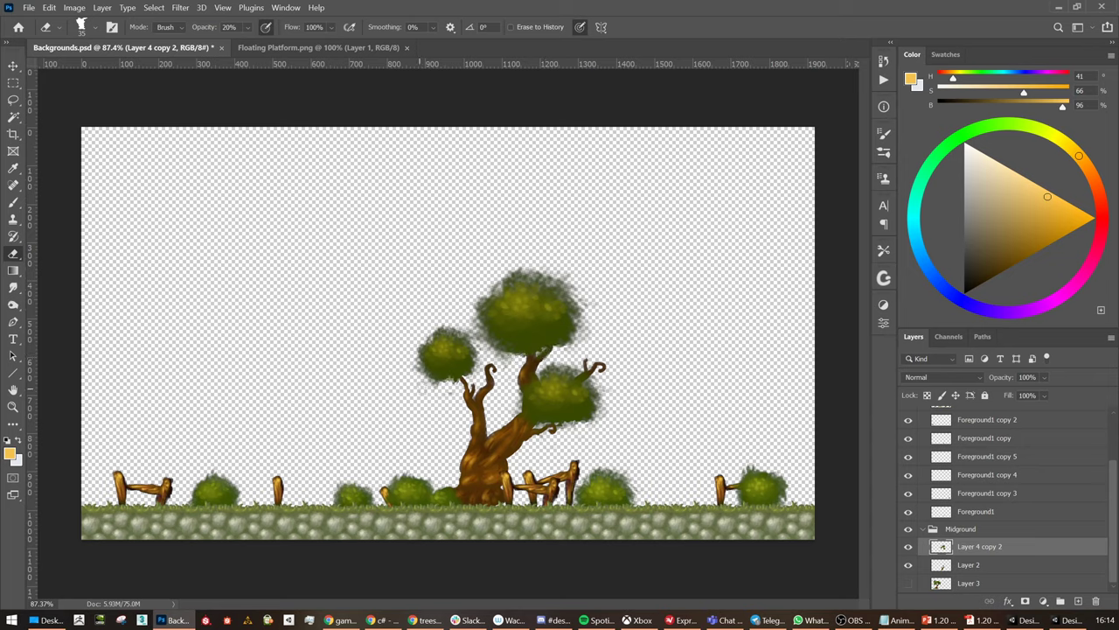
pyautogui.moveTo(460, 385); pyautogui.dragTo(456, 367)
pyautogui.moveTo(535, 347)
pyautogui.mouseDown()
pyautogui.moveTo(523, 350)
pyautogui.moveTo(548, 347)
pyautogui.mouseUp()
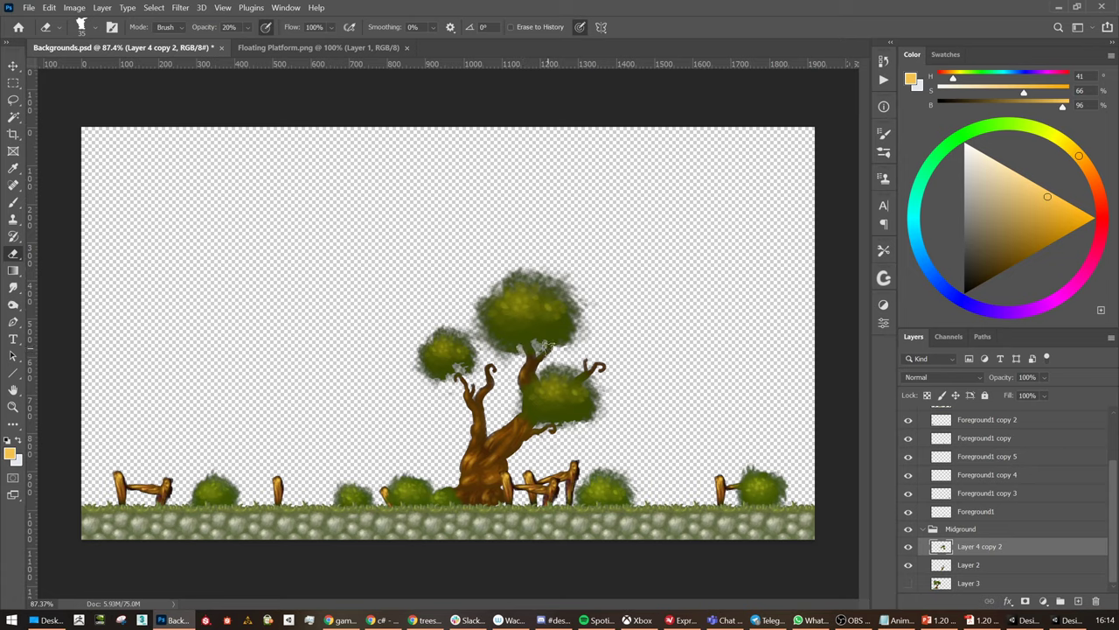
pyautogui.moveTo(491, 298); pyautogui.dragTo(500, 285)
pyautogui.moveTo(575, 282); pyautogui.dragTo(556, 299)
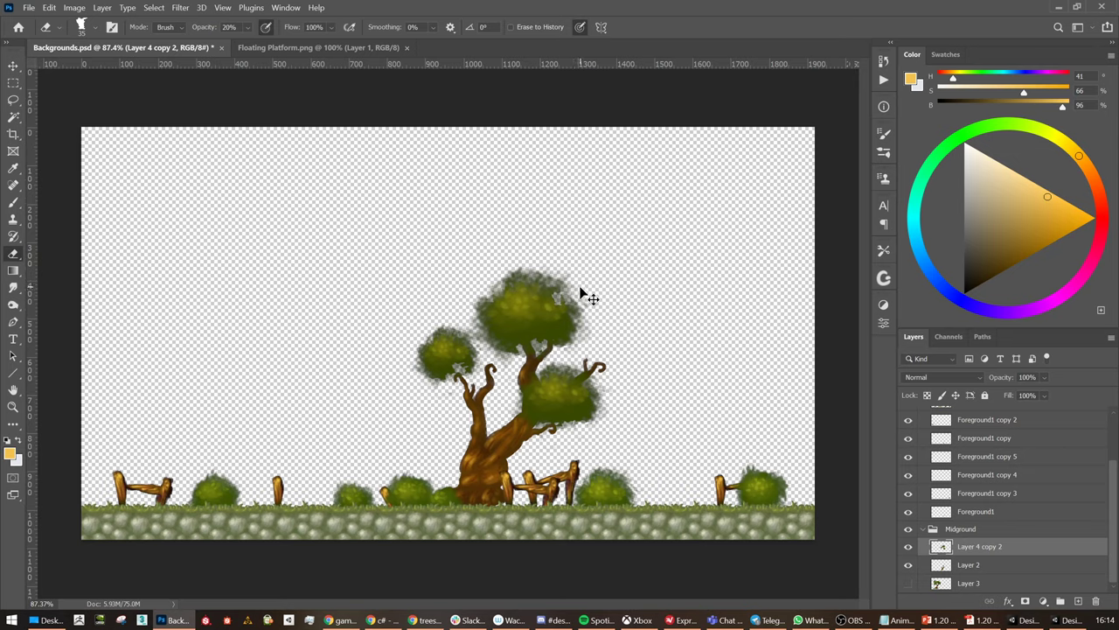
pyautogui.hotkey('ctrl', 'z')
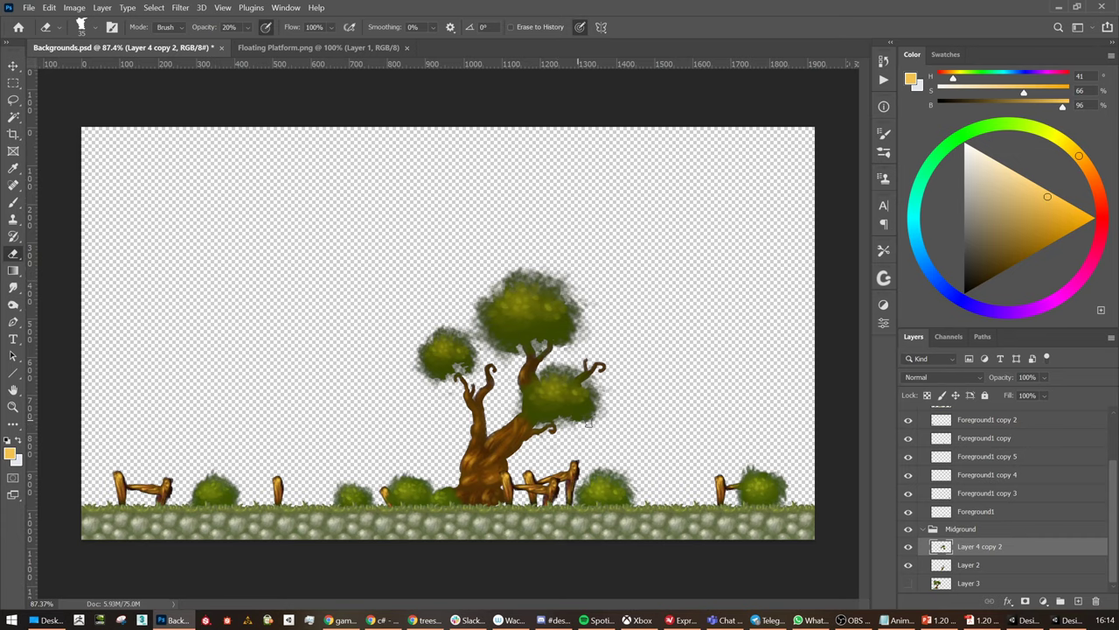
pyautogui.click(595, 419)
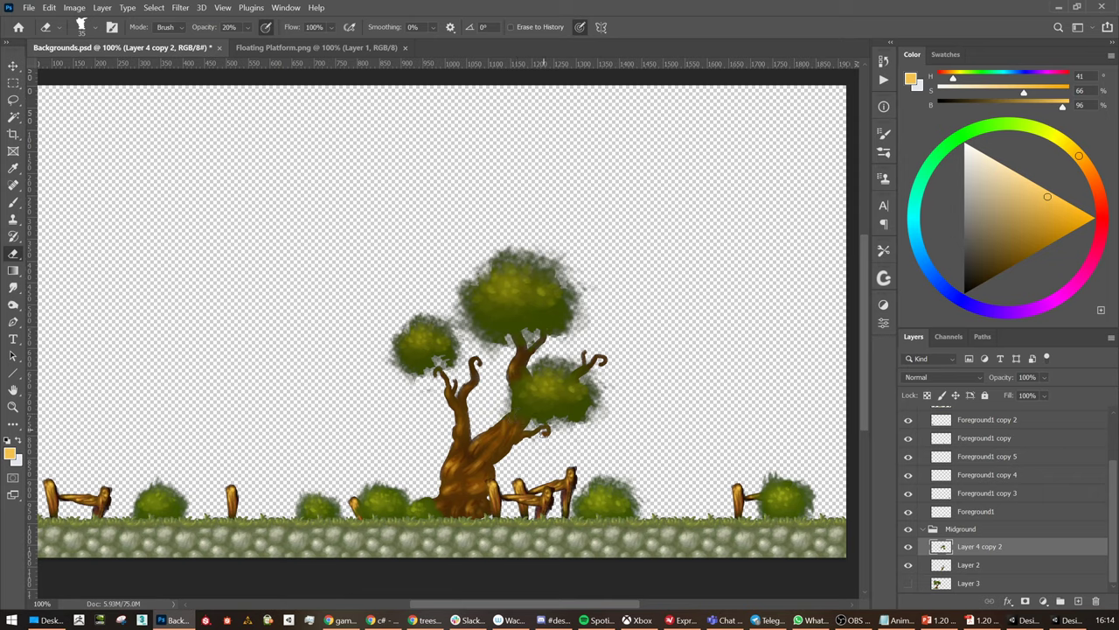
# Shift the merged foliage slightly down and to the right over the branches, and save the document
pyautogui.press('v')
pyautogui.moveTo(554, 386); pyautogui.dragTo(561, 399)
pyautogui.keyDown('alt'); pyautogui.scroll(-1, 638, 432); pyautogui.keyUp('alt')
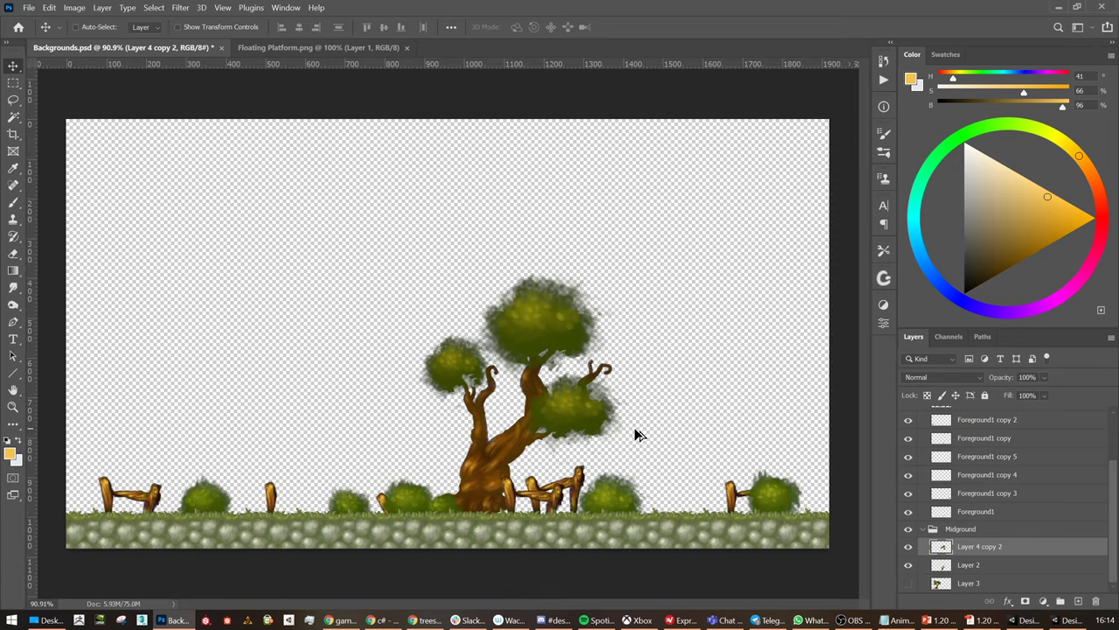
pyautogui.hotkey('ctrl', 's')
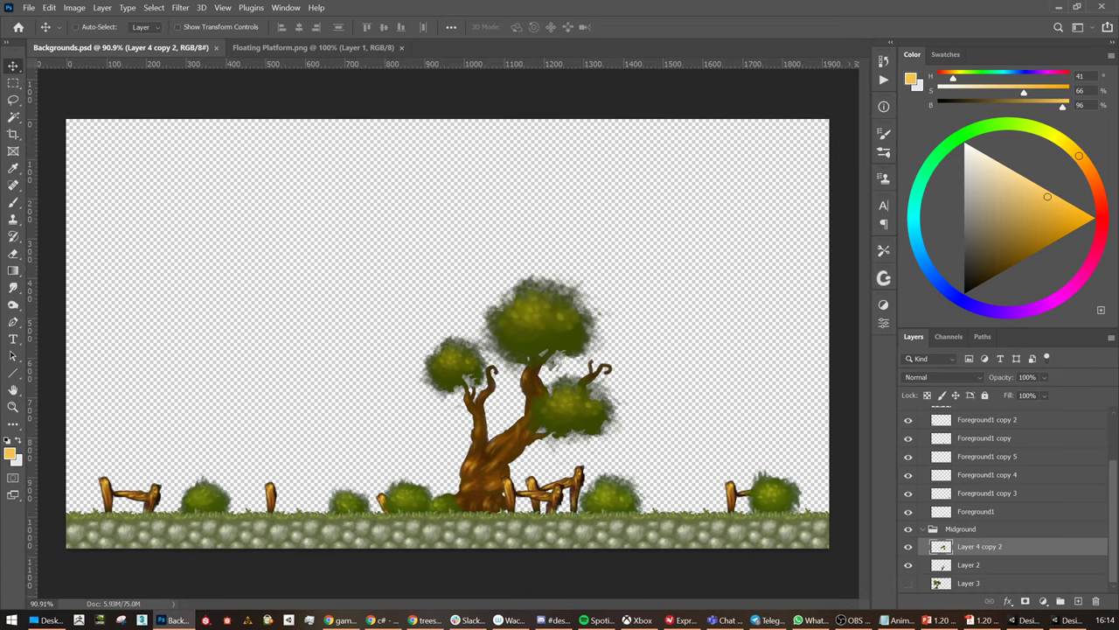
# Switch to Chrome and look through the "video game backgrounds 2d" image results for midground color references
pyautogui.click(553, 620)
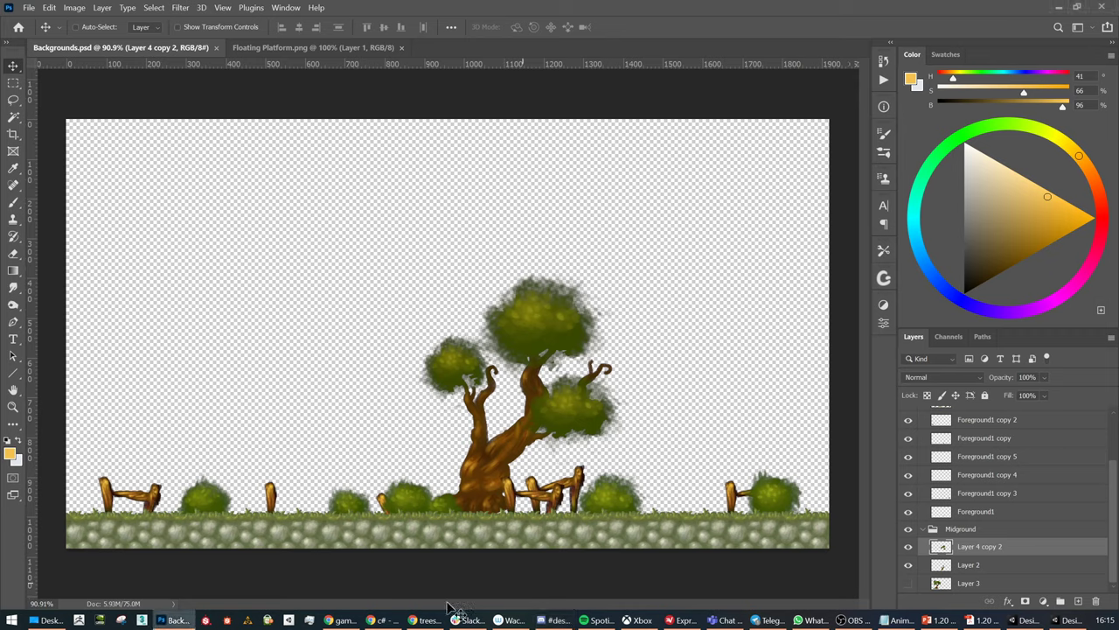
pyautogui.click(425, 618)
pyautogui.click(83, 11)
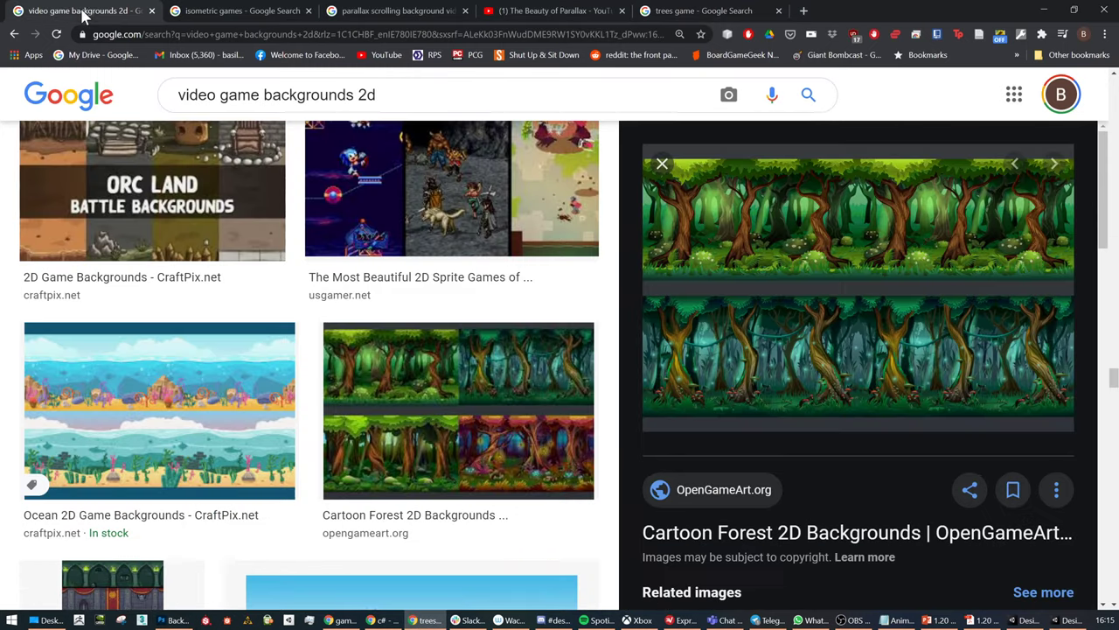
pyautogui.scroll(15, 475, 374)
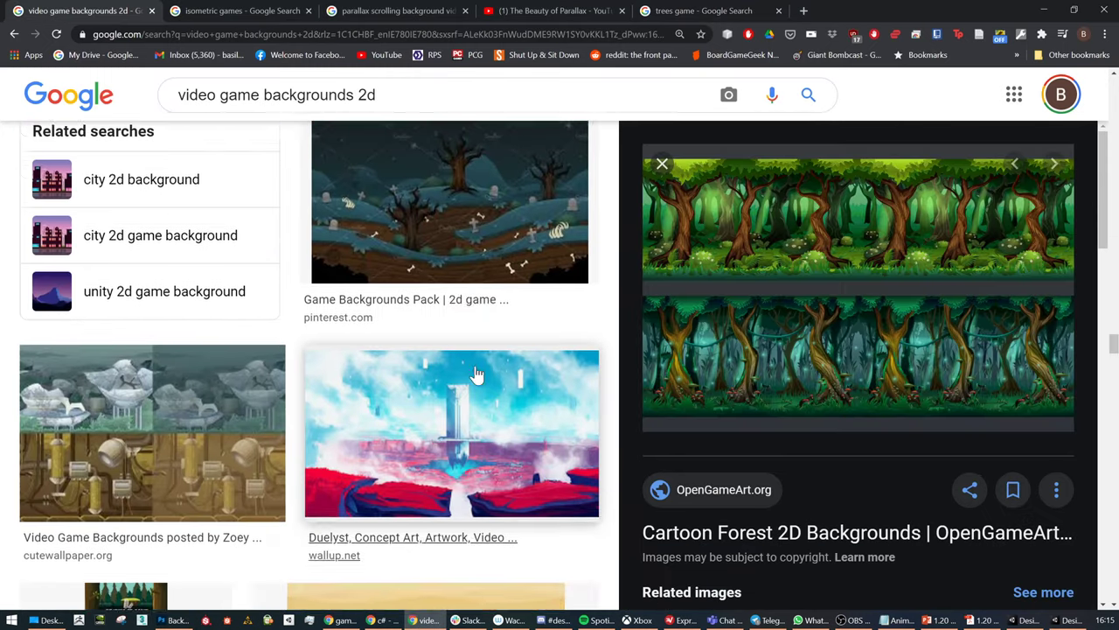
pyautogui.scroll(10, 477, 389)
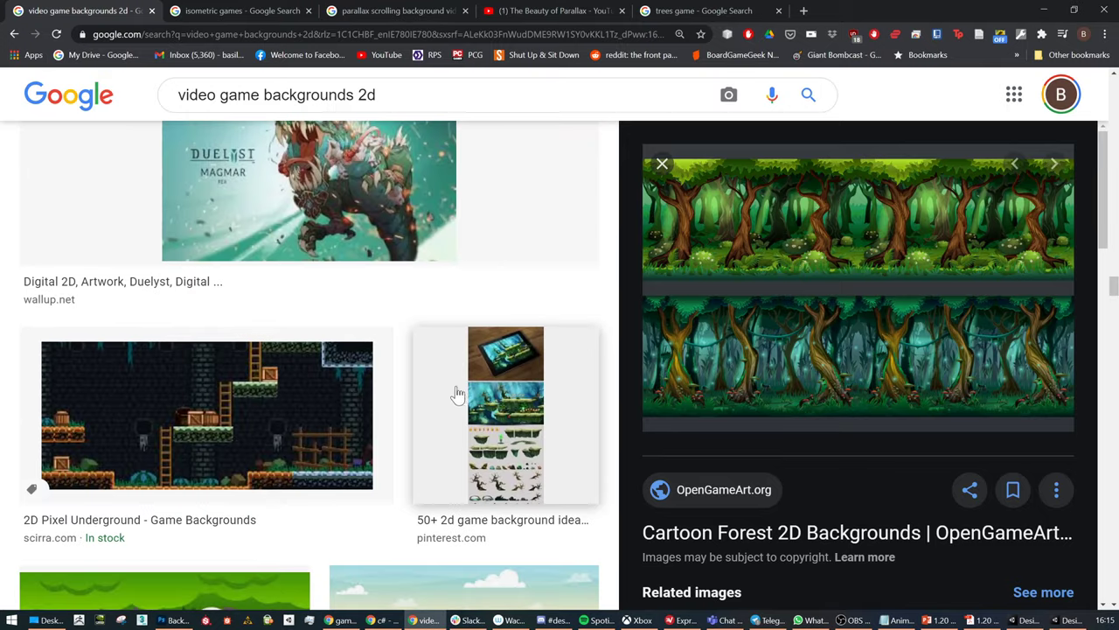
pyautogui.scroll(-3, 423, 406)
pyautogui.scroll(10, 423, 406)
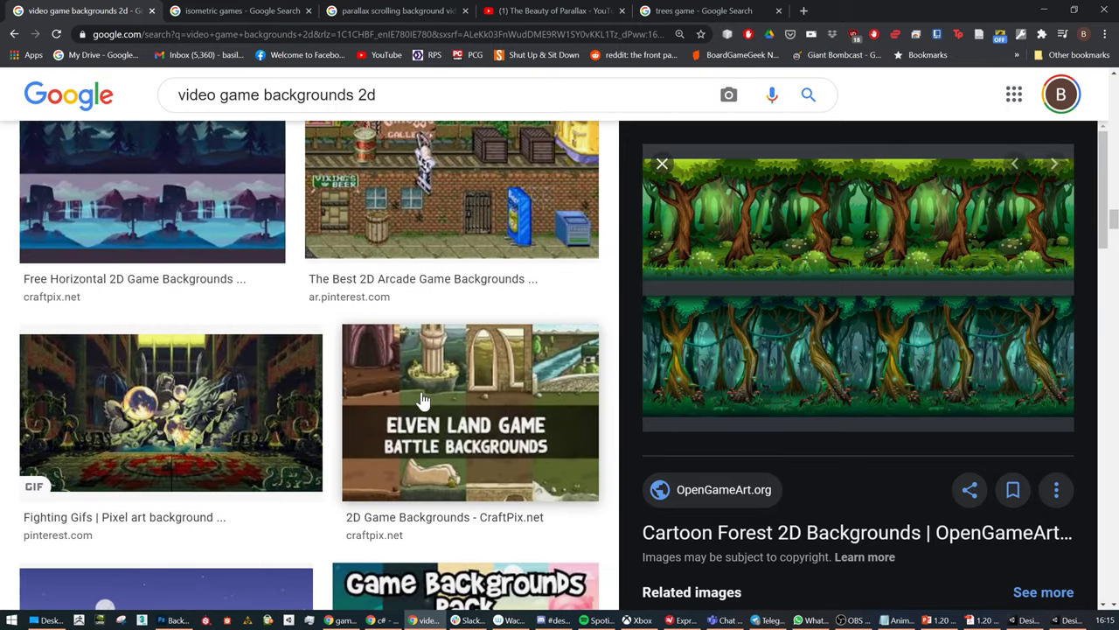
pyautogui.scroll(-4, 243, 467)
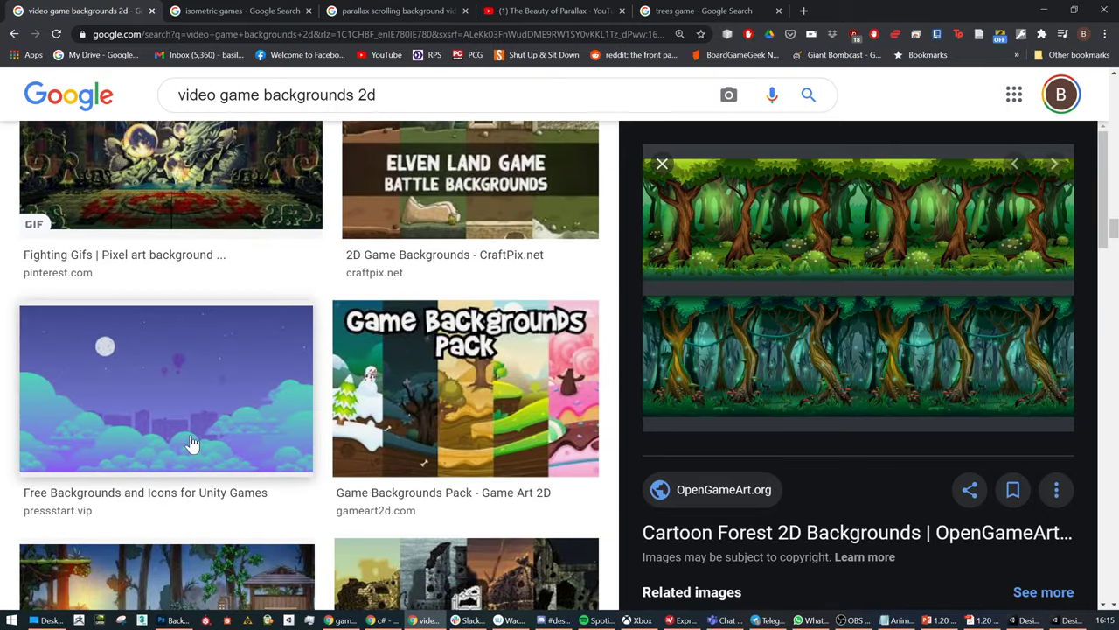
pyautogui.scroll(5, 200, 376)
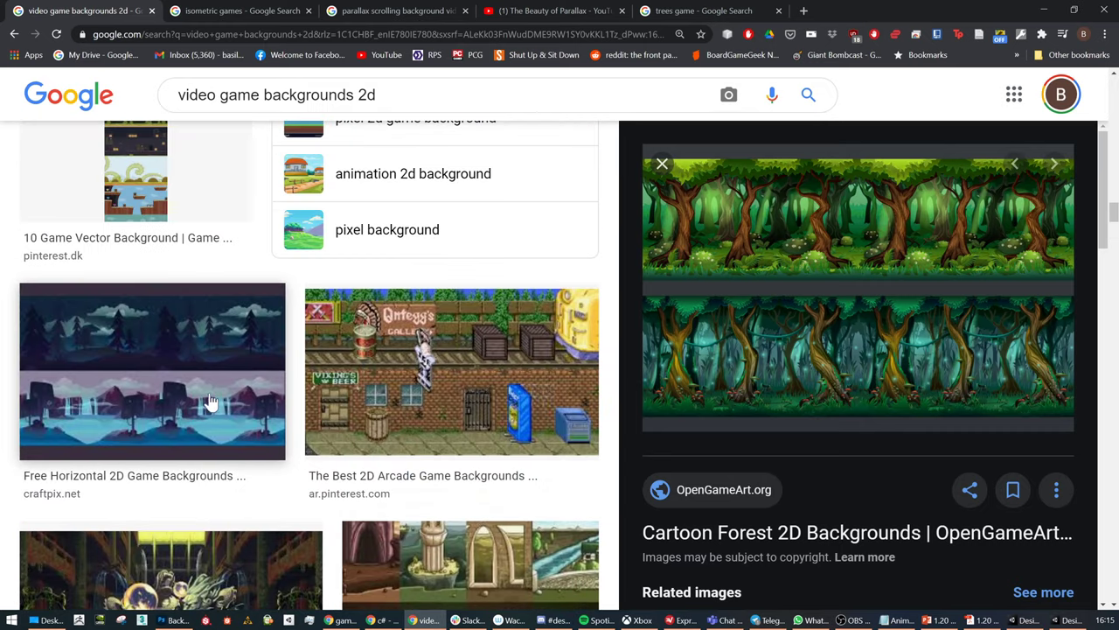
pyautogui.scroll(8, 226, 364)
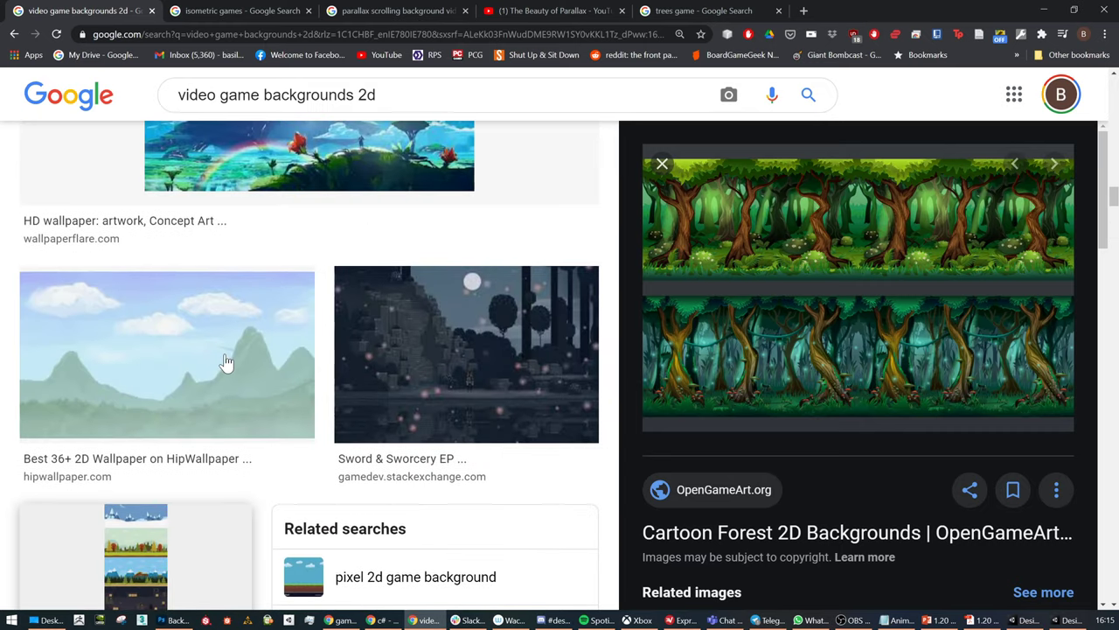
pyautogui.scroll(4, 274, 389)
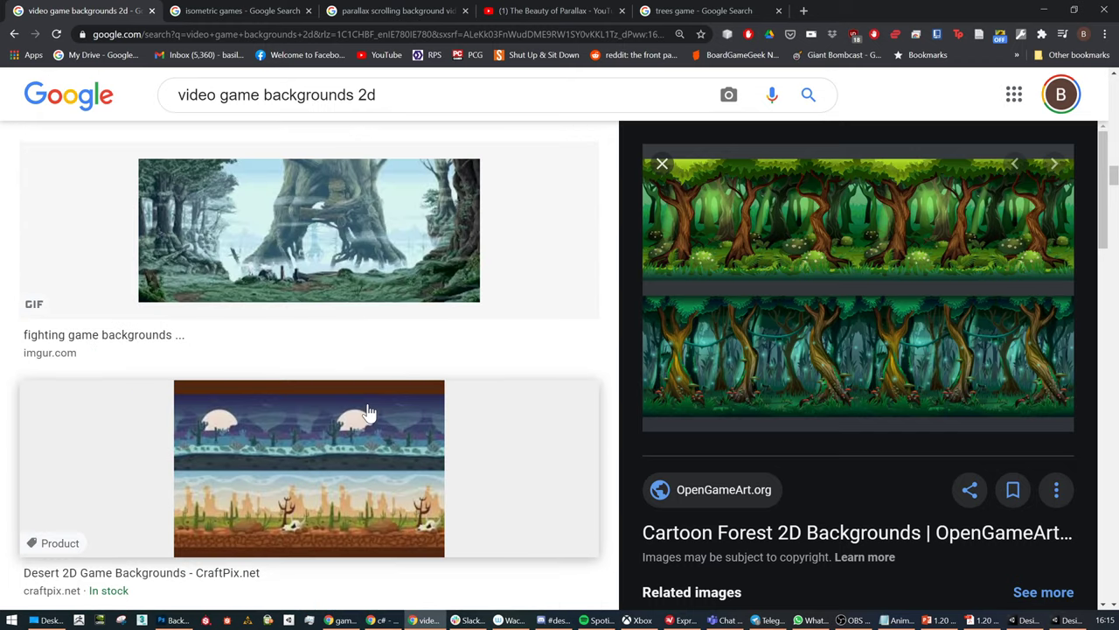
# Examine the layering and colors of the Desert 2D Game Backgrounds preview, and return to Photoshop
pyautogui.click(342, 524)
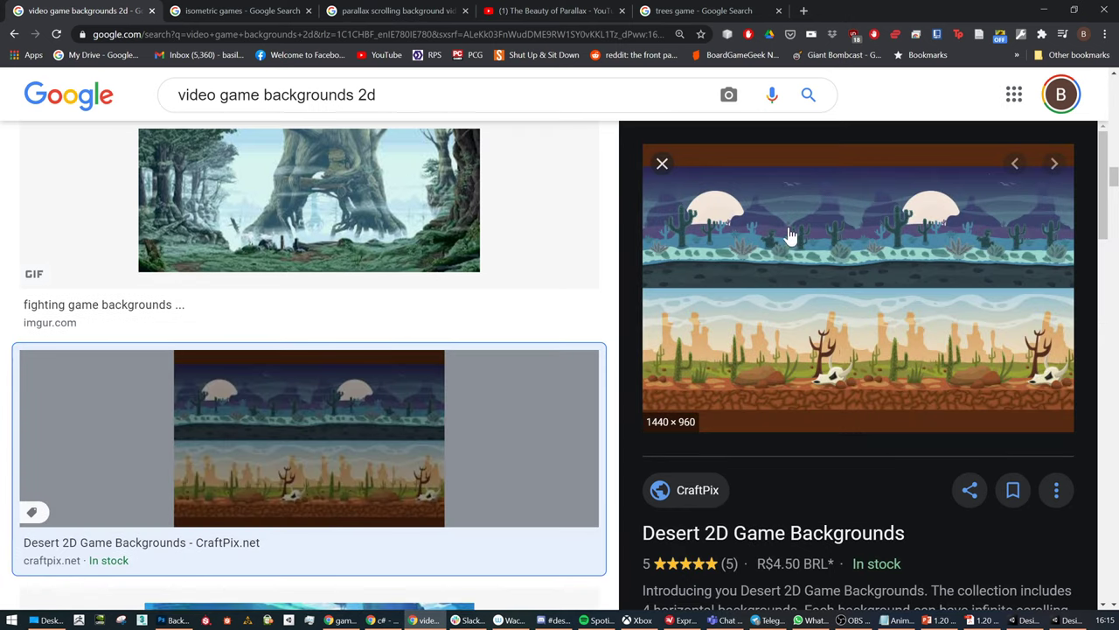
pyautogui.scroll(3, 415, 299)
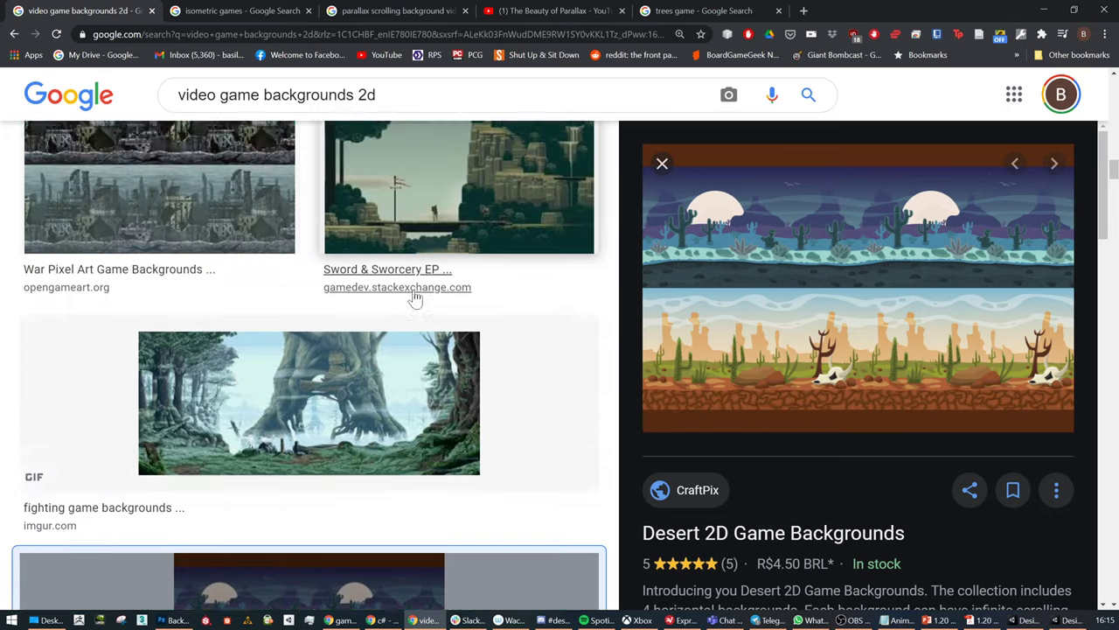
pyautogui.scroll(2, 415, 299)
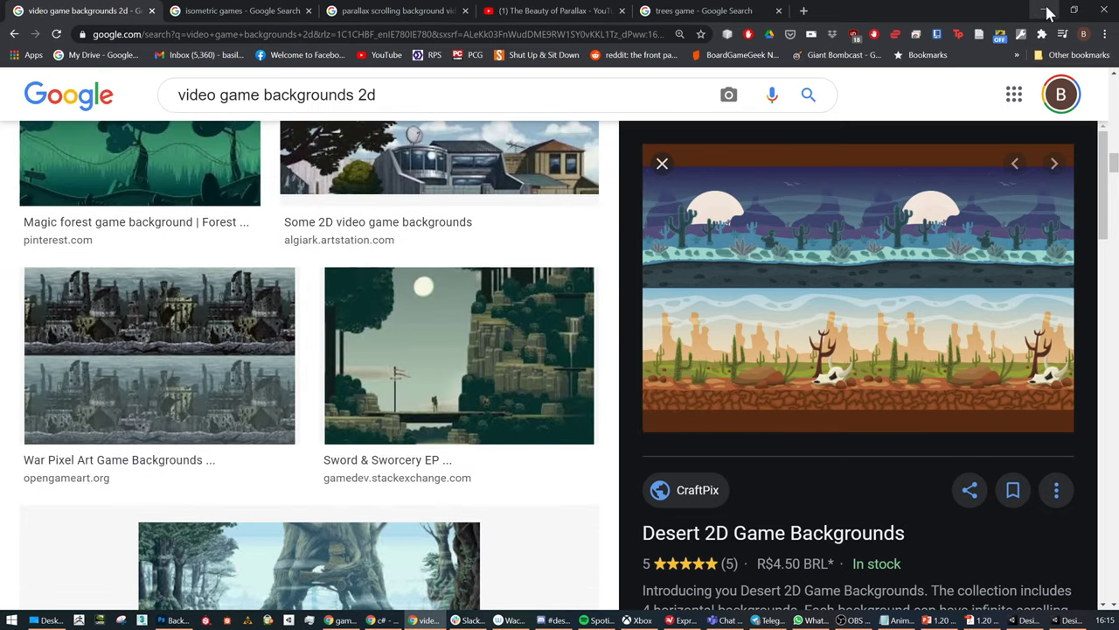
pyautogui.click(1046, 9)
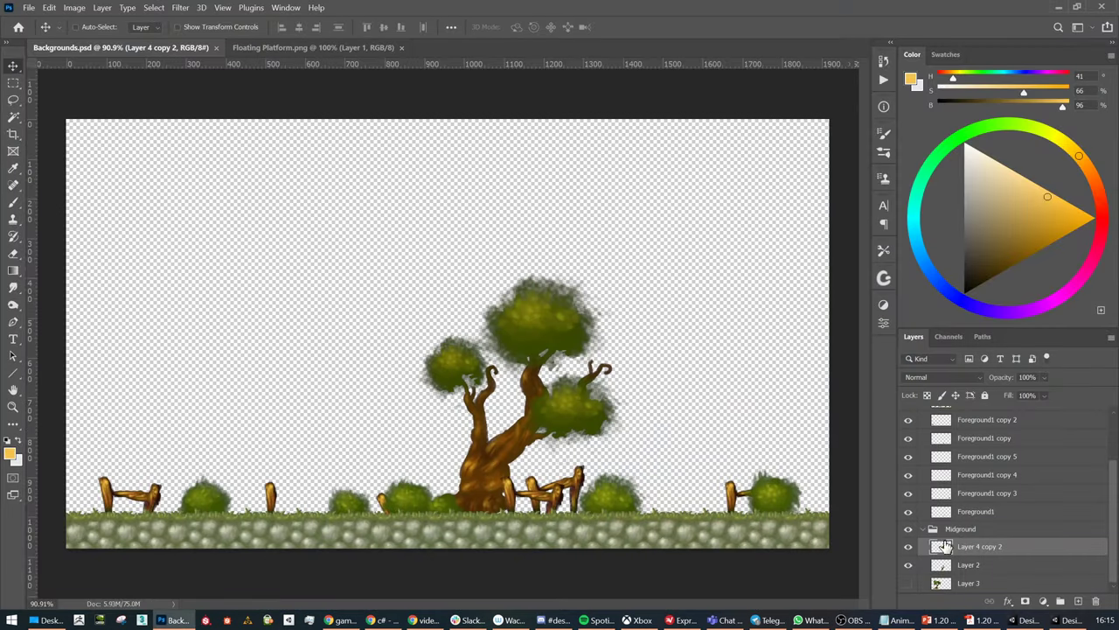
pyautogui.click(942, 567)
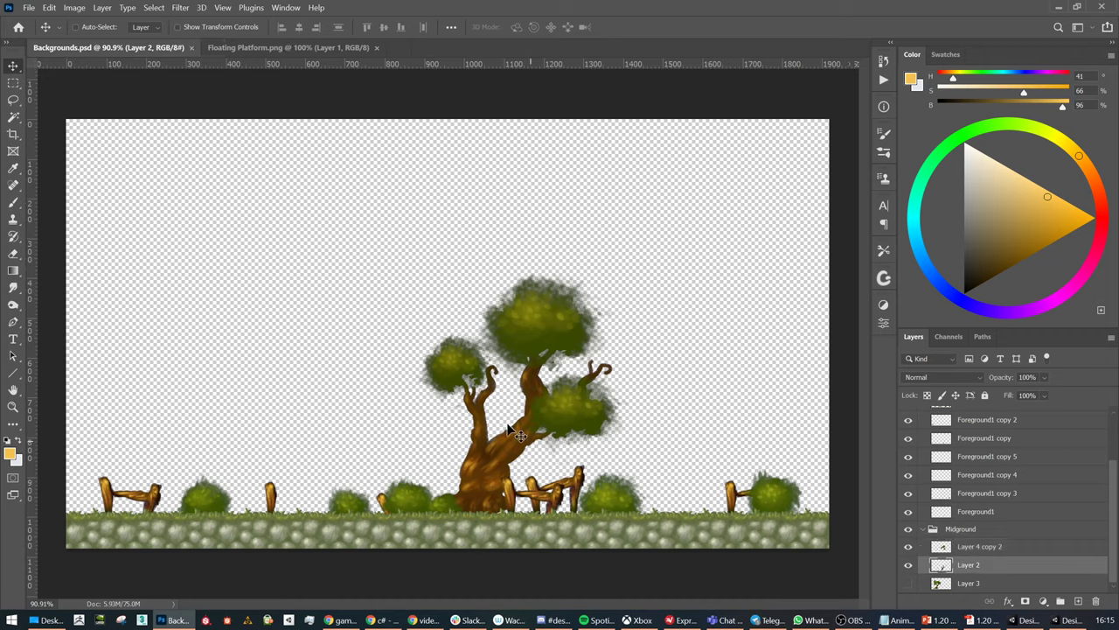
pyautogui.click(982, 532)
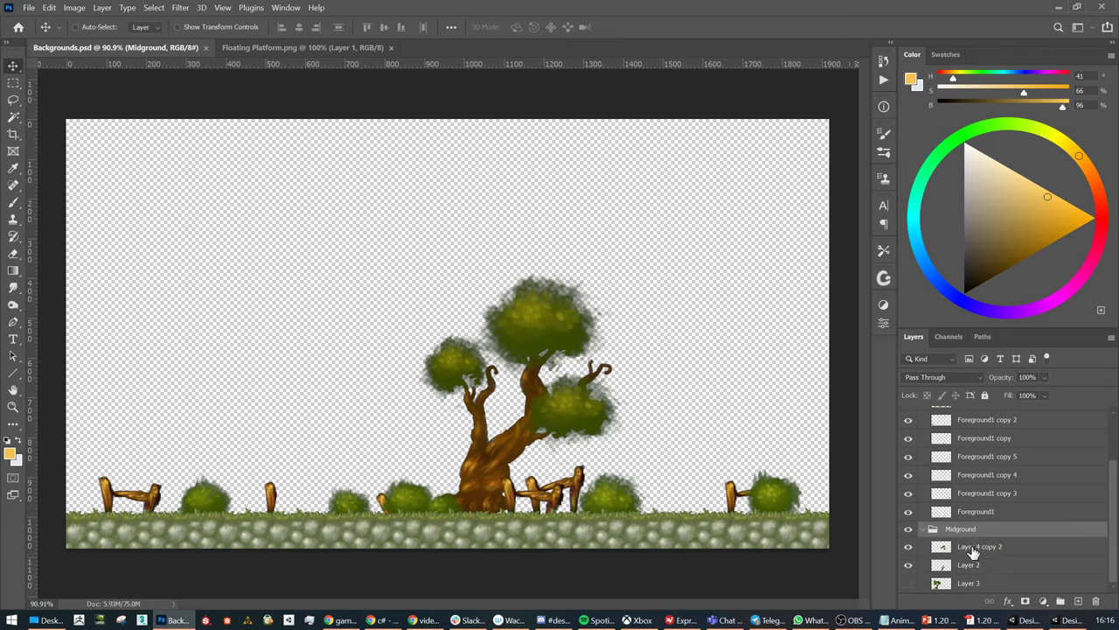
pyautogui.click(973, 552)
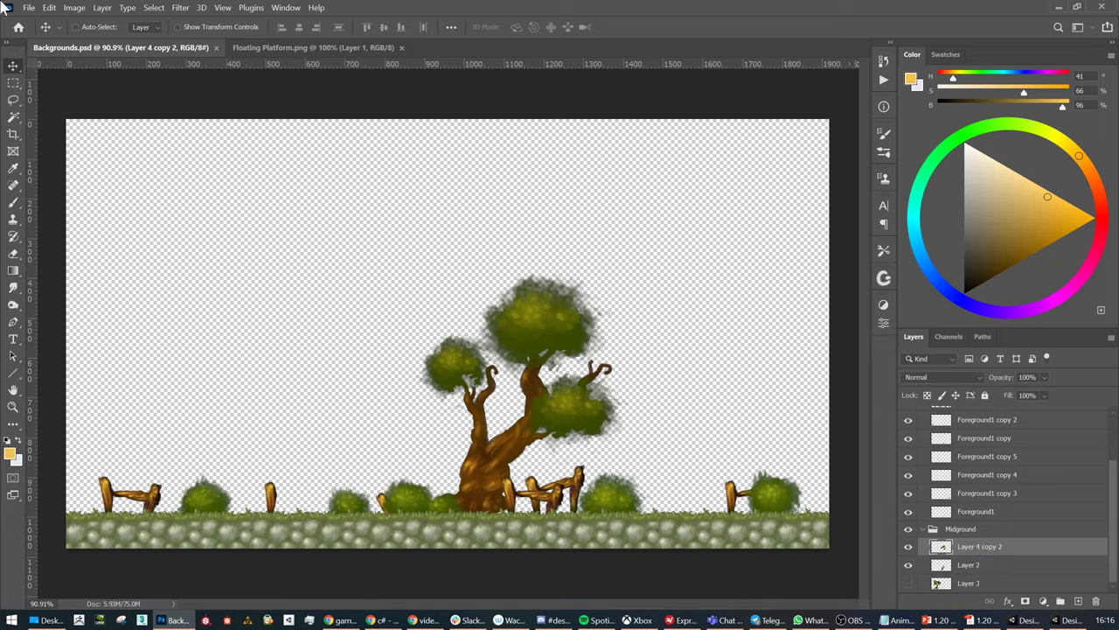
pyautogui.click(74, 7)
pyautogui.moveTo(139, 47)
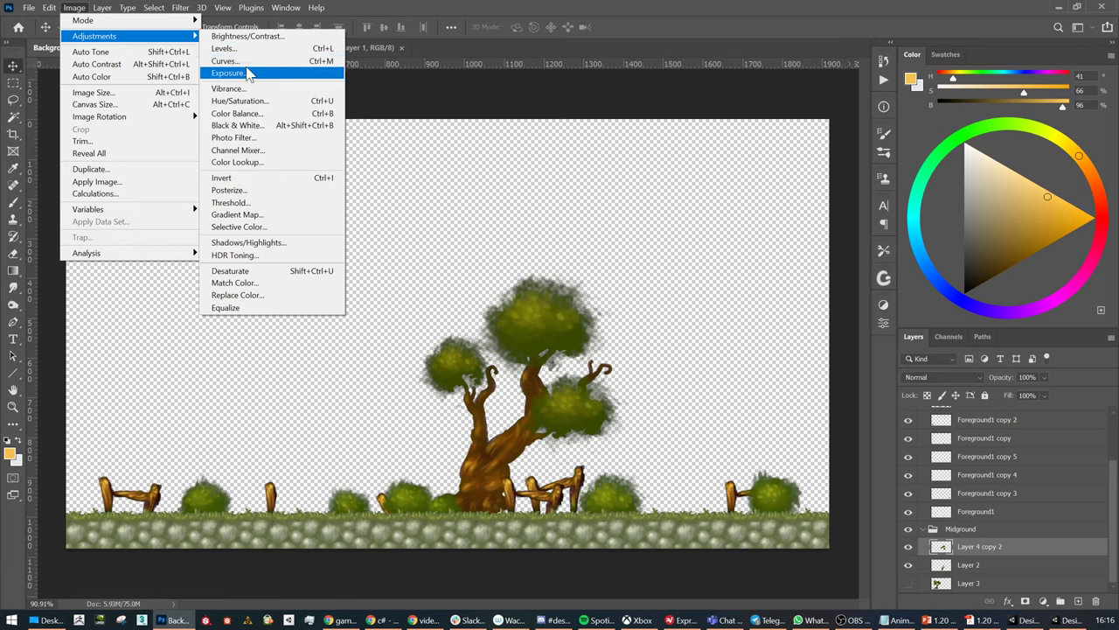
pyautogui.click(250, 37)
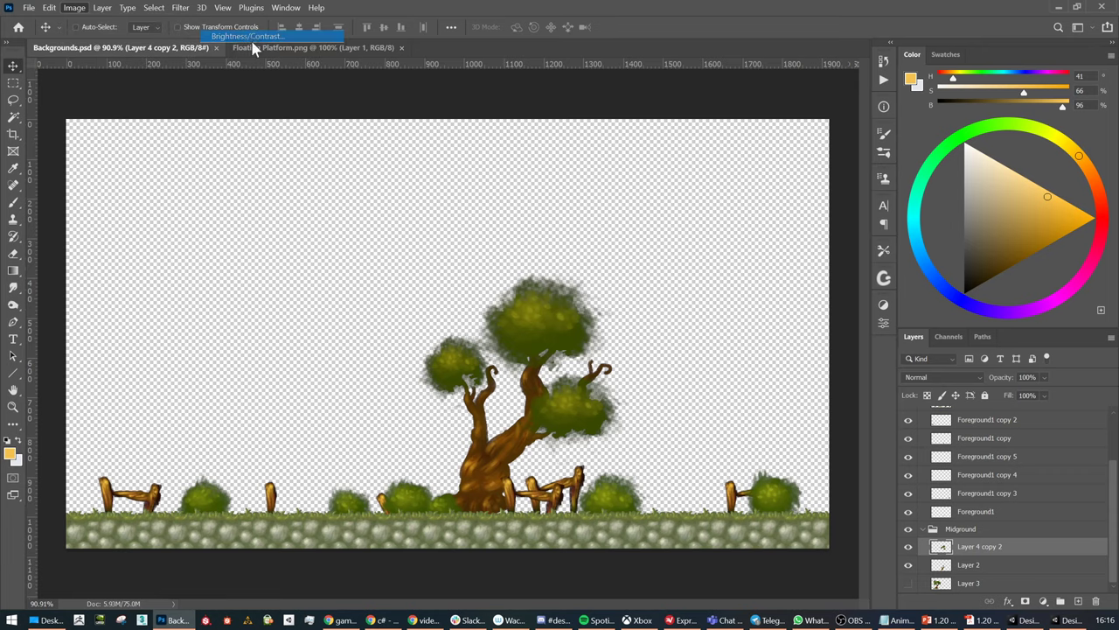
pyautogui.moveTo(734, 245); pyautogui.dragTo(748, 245)
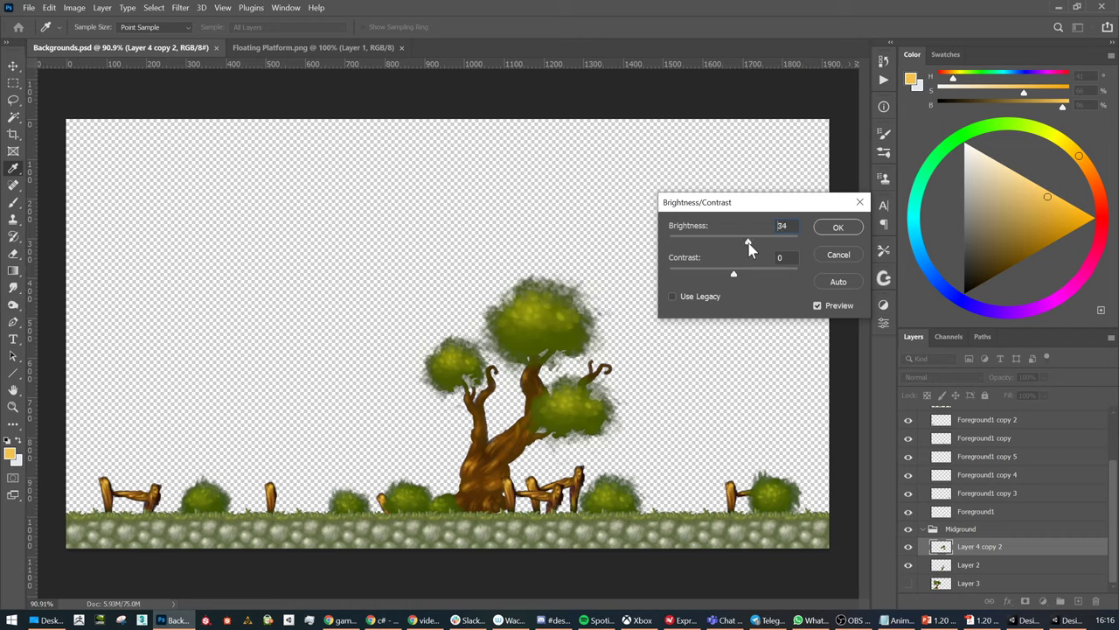
pyautogui.click(836, 255)
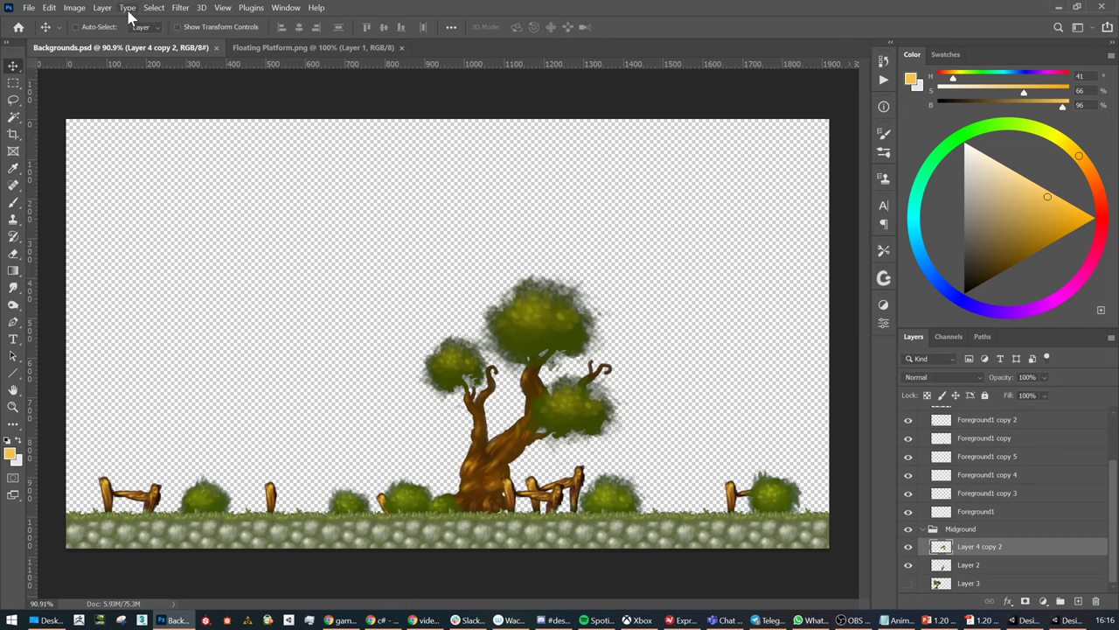
# Lighten the Midground tree's foliage layer, Layer 4 copy 2, with Hue/Saturation at Lightness +18
pyautogui.click(75, 8)
pyautogui.moveTo(103, 39)
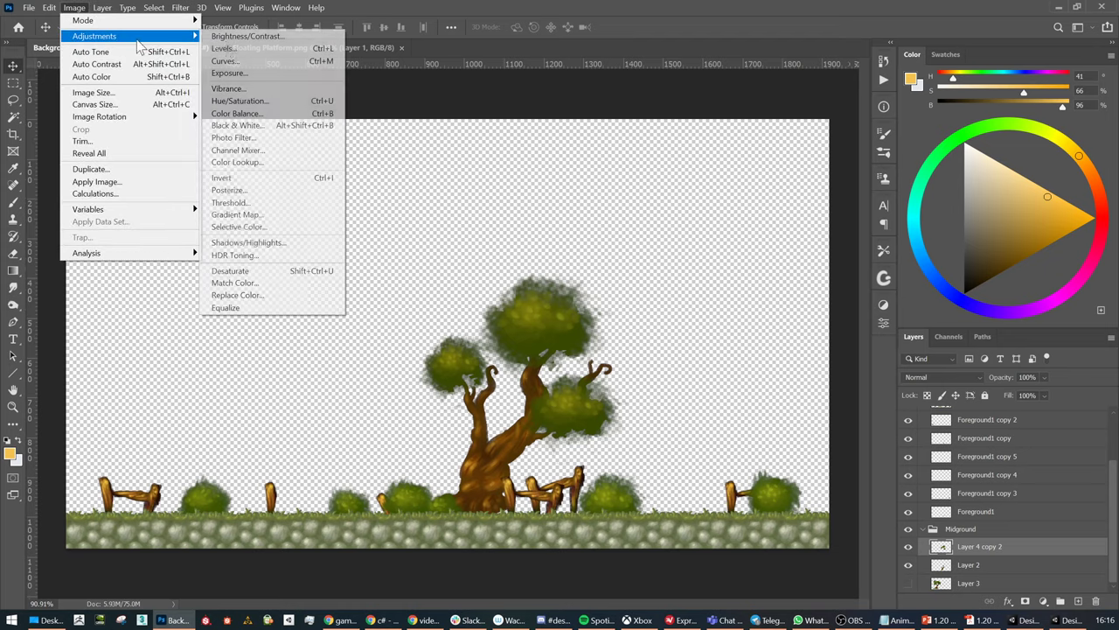
pyautogui.press('Escape')
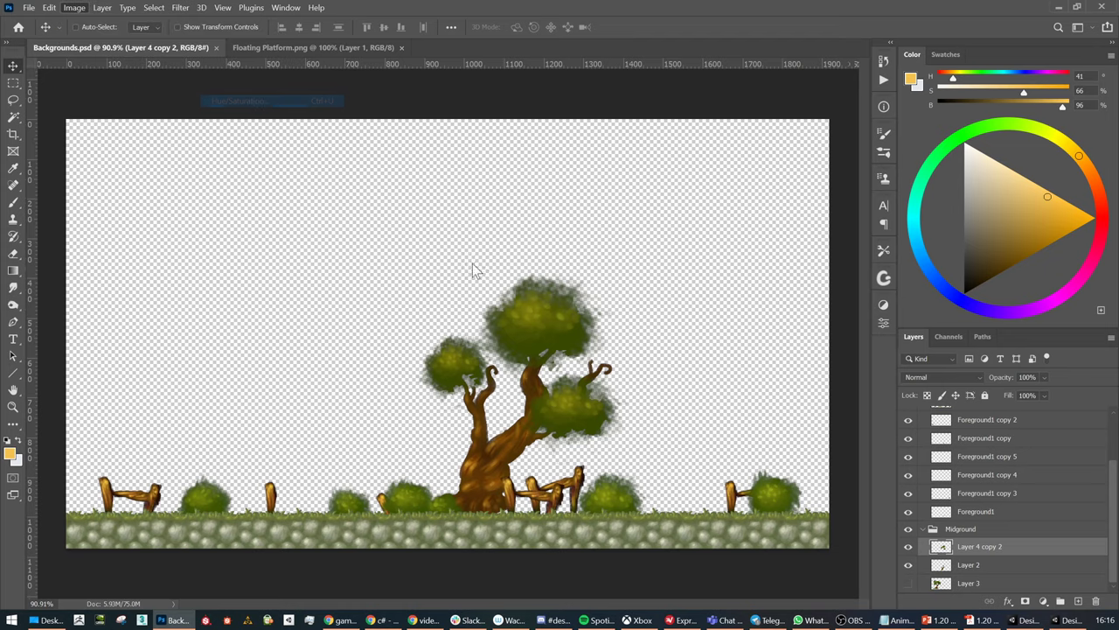
pyautogui.hotkey('ctrl', 'u')
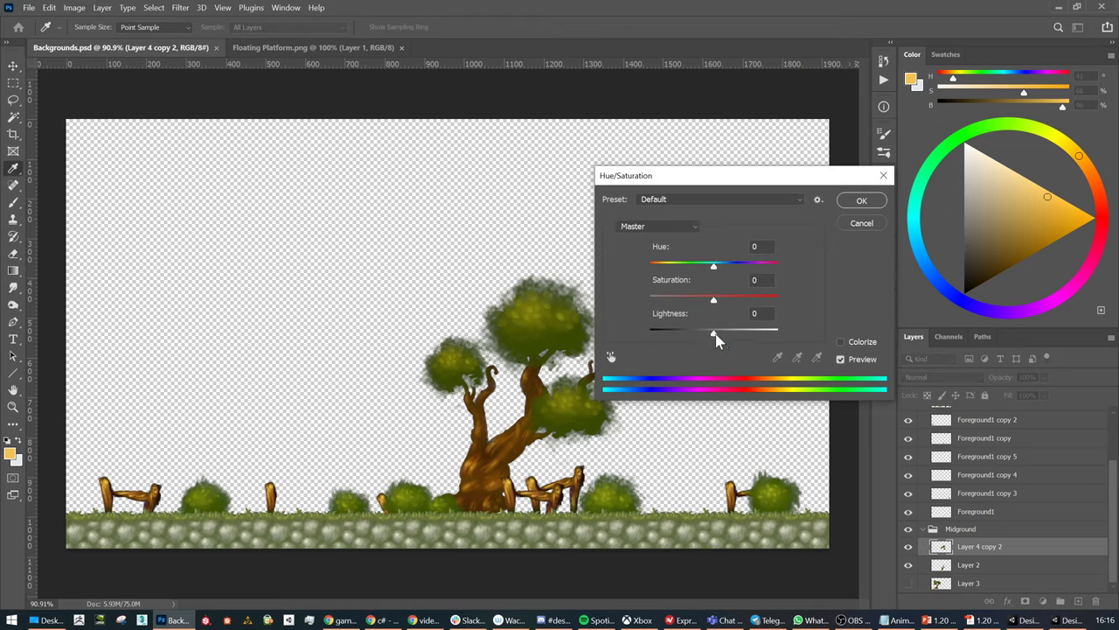
pyautogui.moveTo(713, 334); pyautogui.dragTo(726, 340)
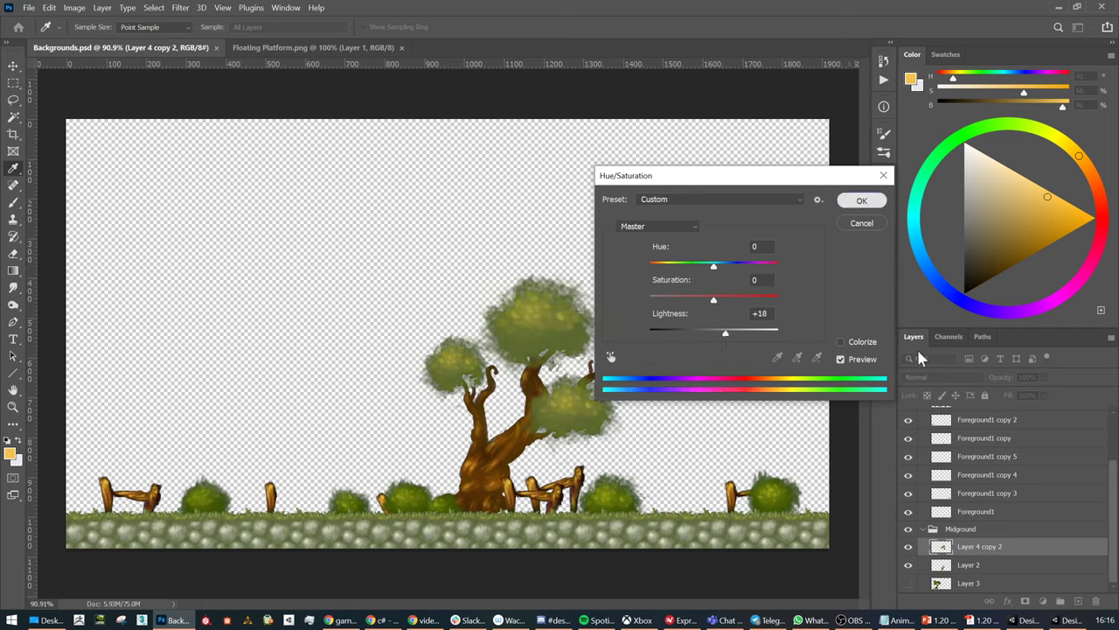
pyautogui.click(861, 201)
# Lighten the tree's trunk on Layer 2 with Hue/Saturation at about +11 Lightness
pyautogui.click(966, 565)
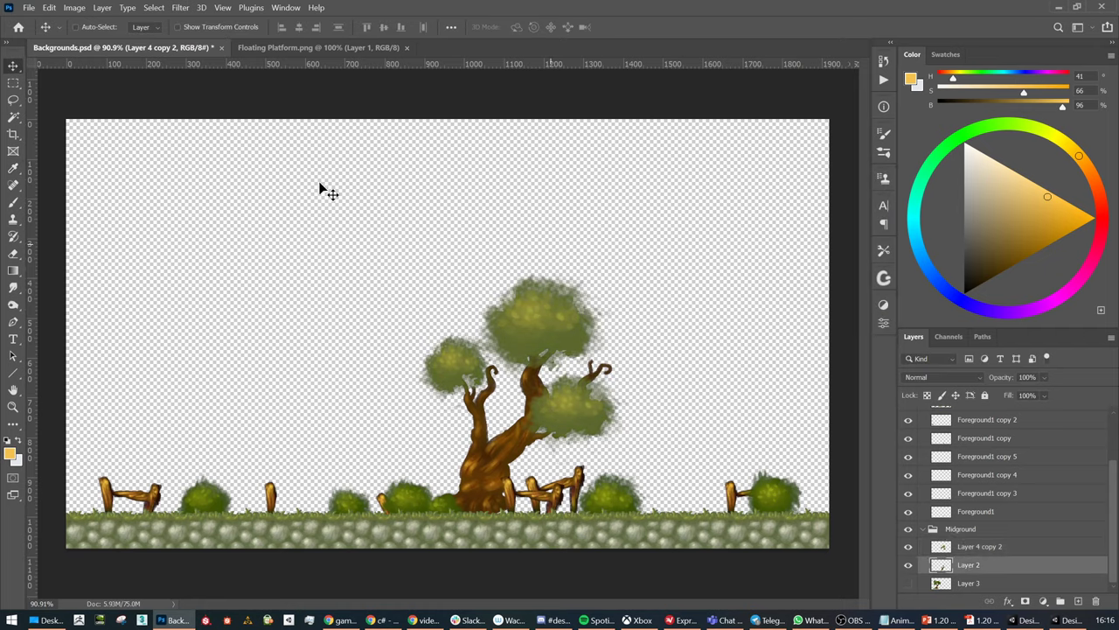
pyautogui.click(74, 8)
pyautogui.moveTo(174, 36)
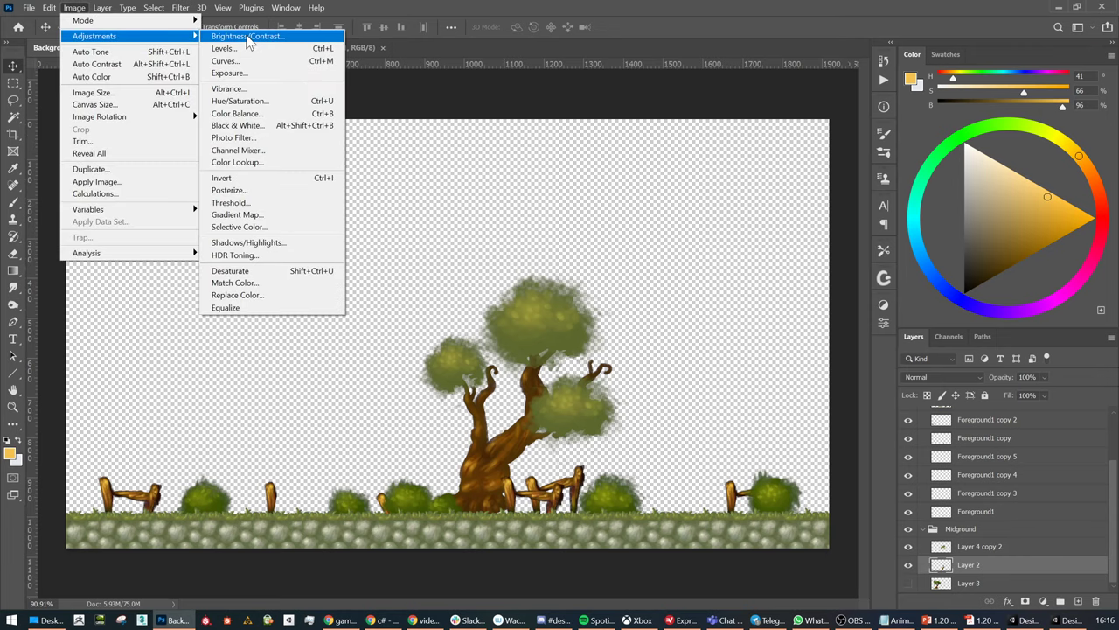
pyautogui.click(240, 101)
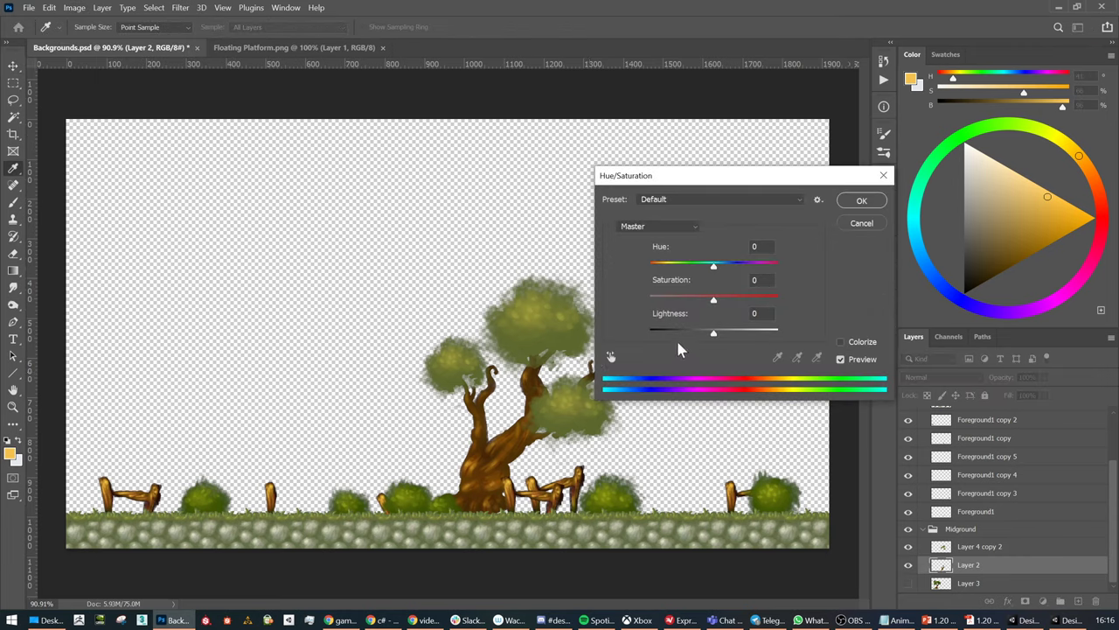
pyautogui.moveTo(714, 333); pyautogui.dragTo(722, 334)
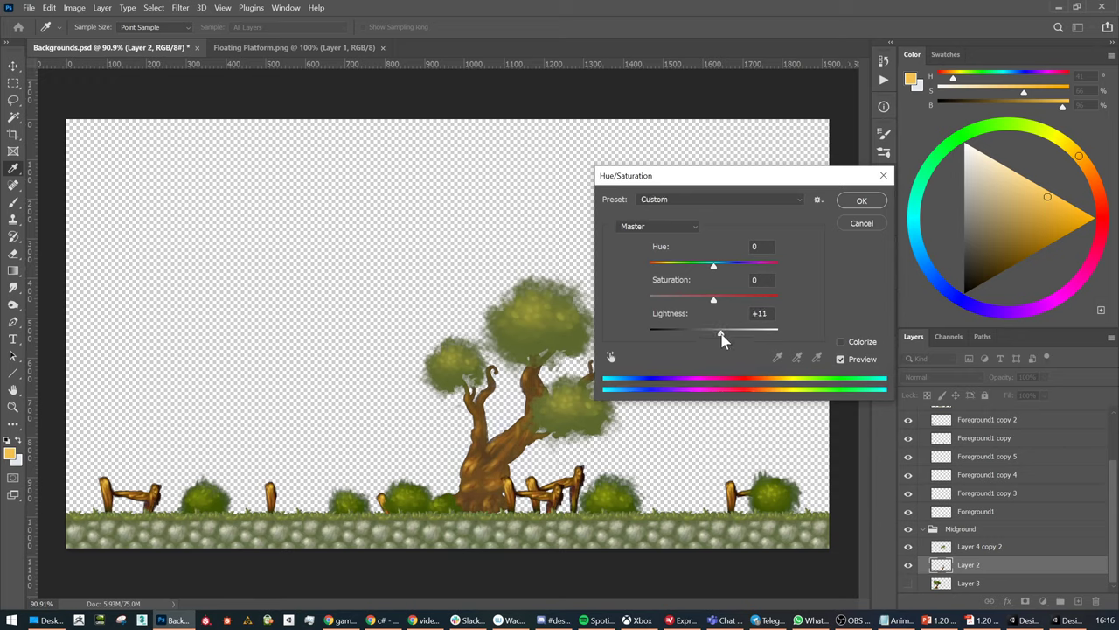
pyautogui.click(861, 201)
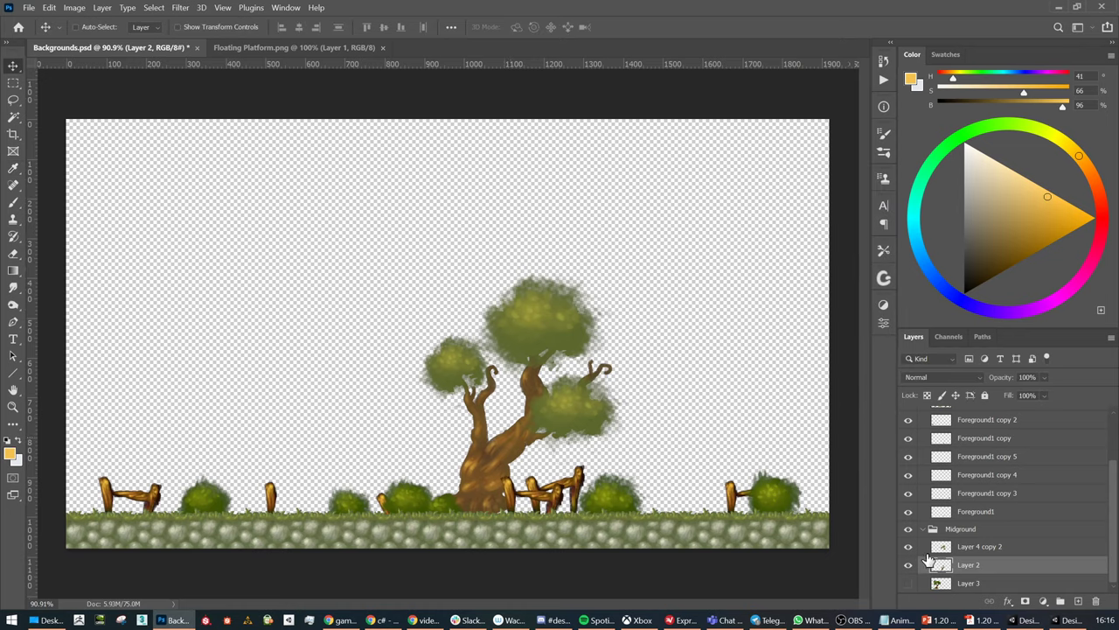
# Darken the base of the tree trunk with the Burn tool on Midtones at 10% exposure
pyautogui.press('b')
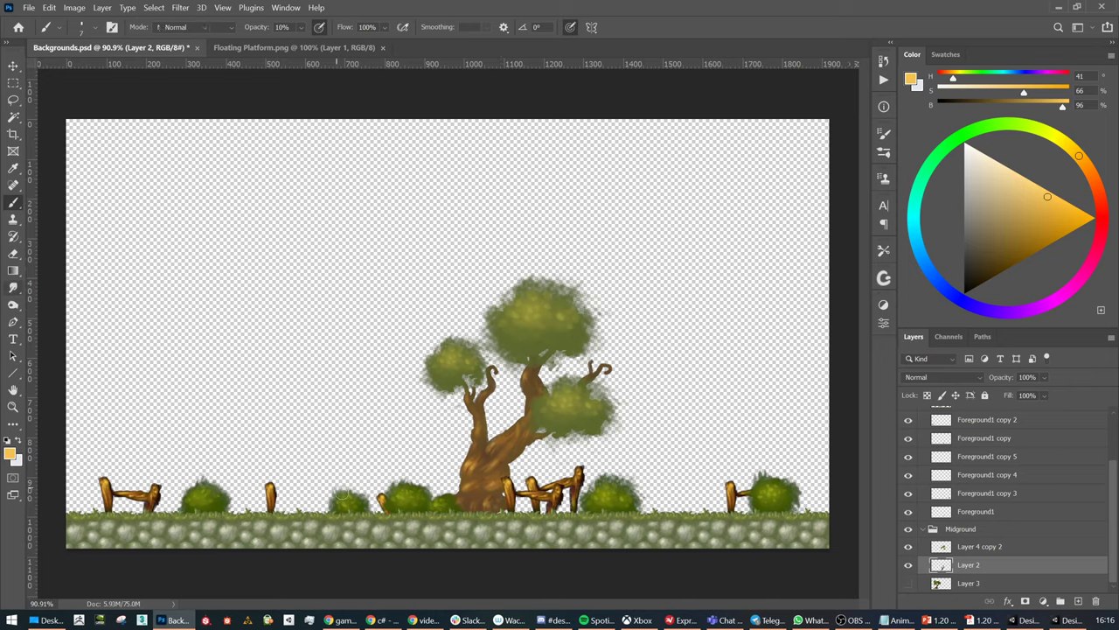
pyautogui.press('r')
pyautogui.click(13, 304)
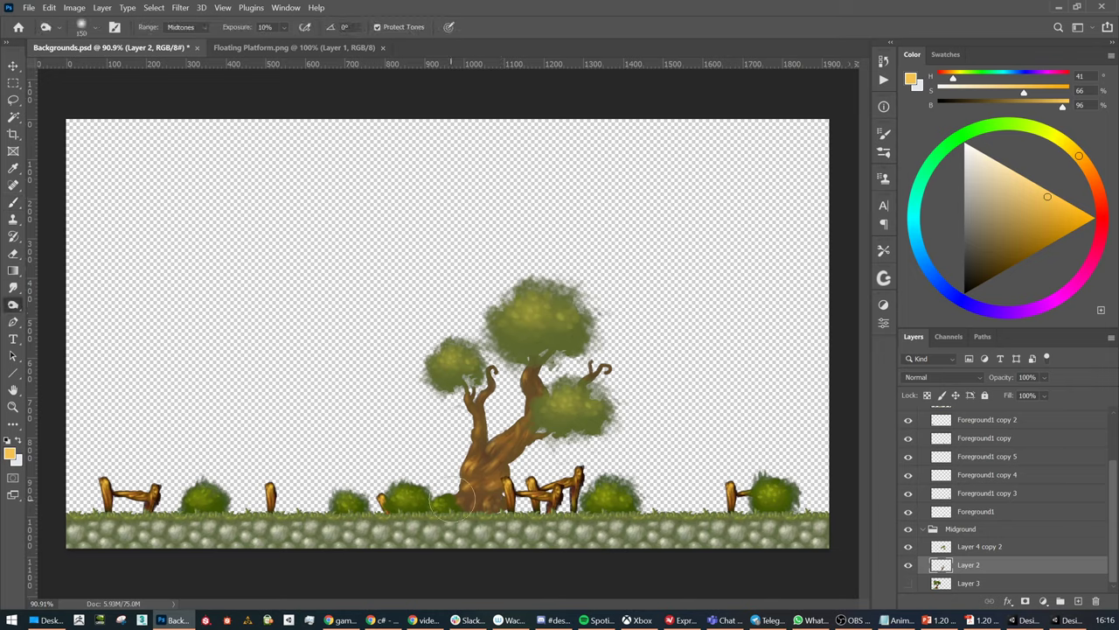
pyautogui.moveTo(453, 505)
pyautogui.mouseDown()
pyautogui.moveTo(486, 498)
pyautogui.moveTo(494, 511)
pyautogui.moveTo(452, 522)
pyautogui.moveTo(512, 518)
pyautogui.mouseUp()
pyautogui.press('ctrl')
# Shift the tree's foliage and trunk layers together to the right, so the trunk stands behind the fence
pyautogui.press('v')
pyautogui.keyDown('alt'); pyautogui.scroll(-3, 587, 417); pyautogui.keyUp('alt')
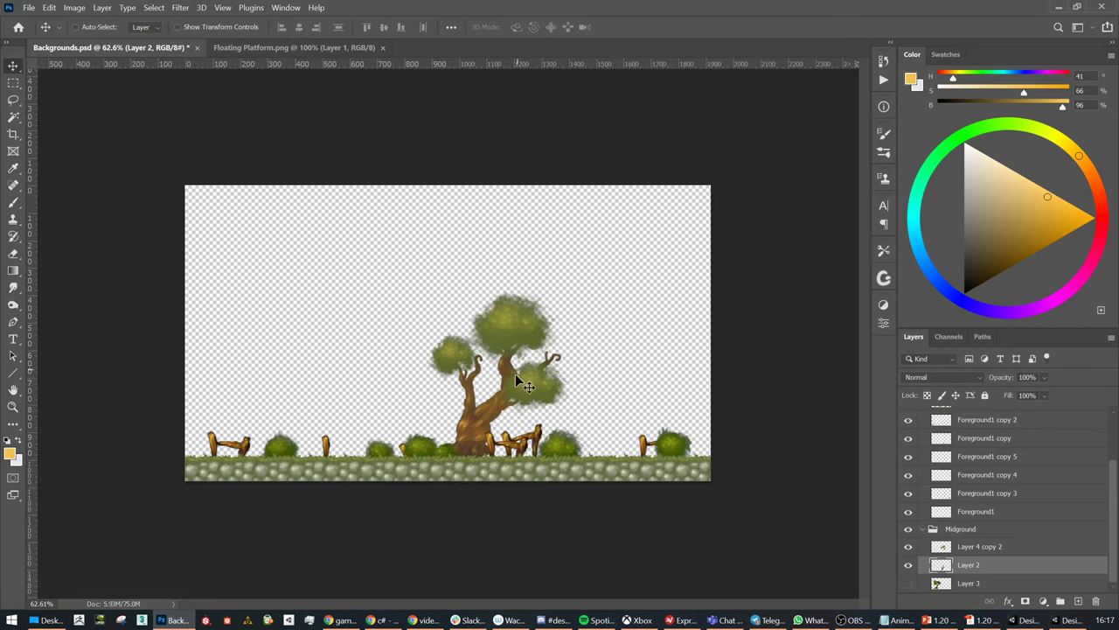
pyautogui.moveTo(926, 557); pyautogui.dragTo(730, 472)
pyautogui.click(1003, 551)
pyautogui.keyDown('shift'); pyautogui.click(997, 568); pyautogui.keyUp('shift')
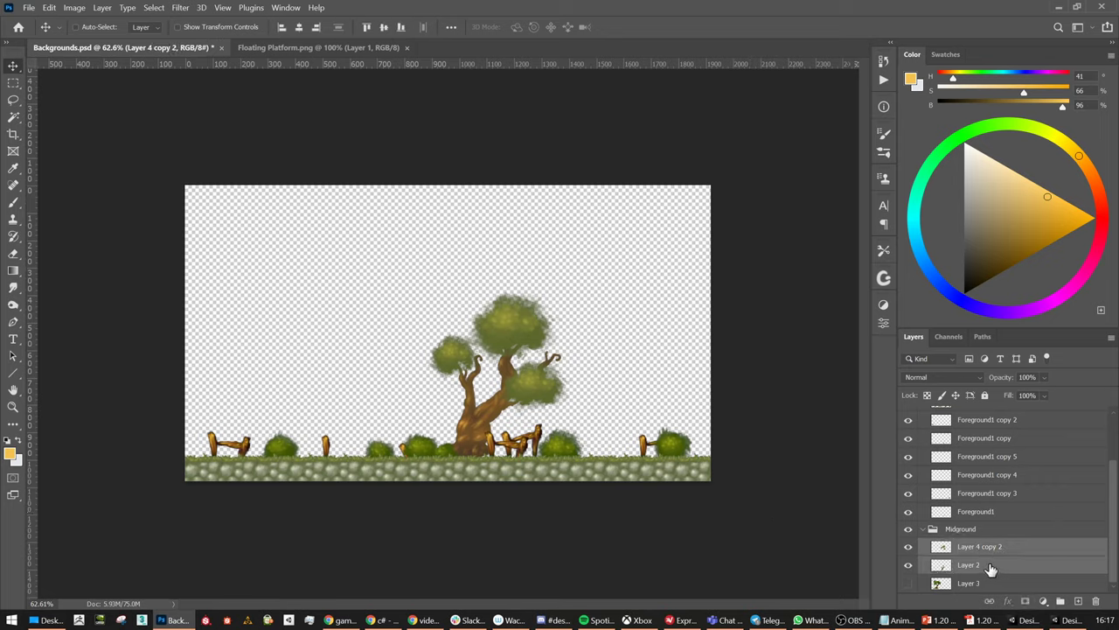
pyautogui.moveTo(512, 395); pyautogui.dragTo(555, 404)
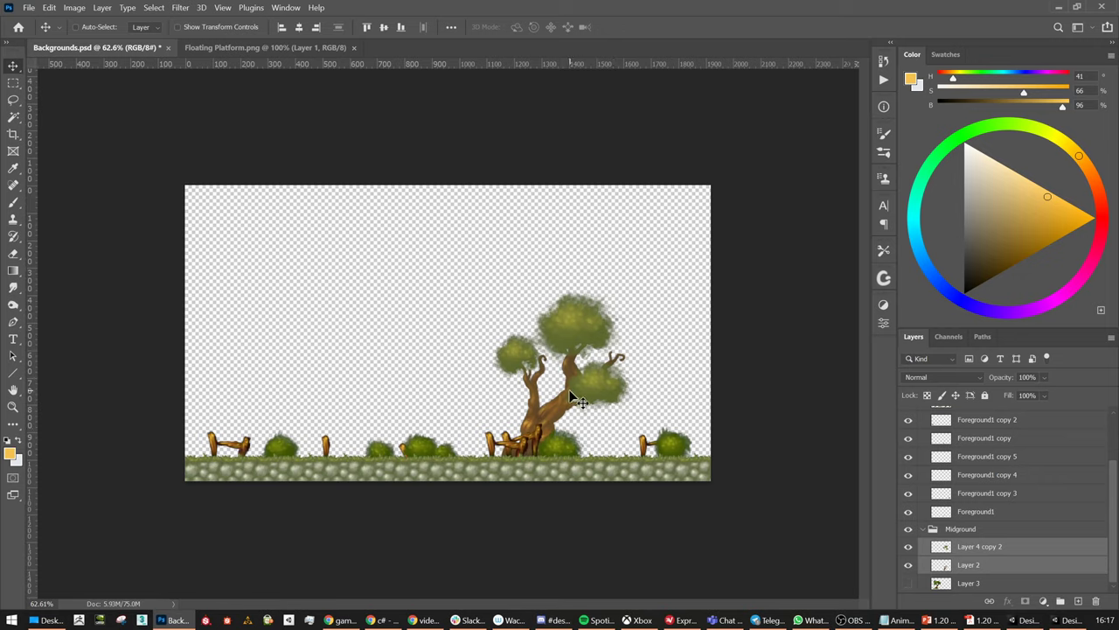
pyautogui.press('ctrl')
# Place a copy of the tree near the left end of the ground and skew it slightly, about 5° horizontally
pyautogui.keyDown('alt'); pyautogui.moveTo(333, 343); pyautogui.dragTo(308, 427); pyautogui.keyUp('alt')
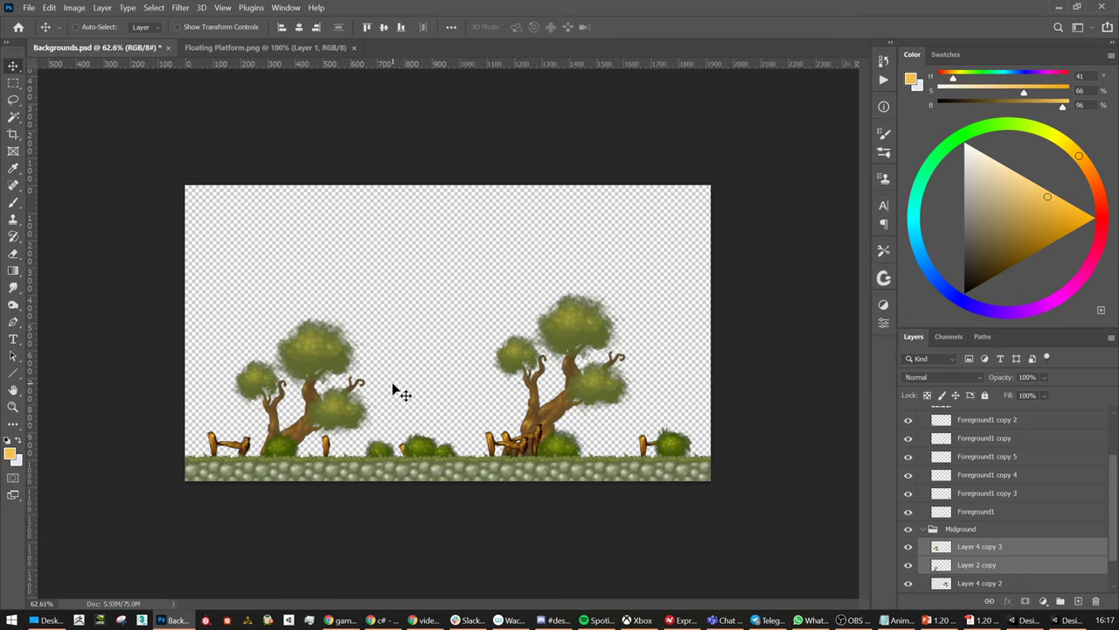
pyautogui.hotkey('ctrl', 't')
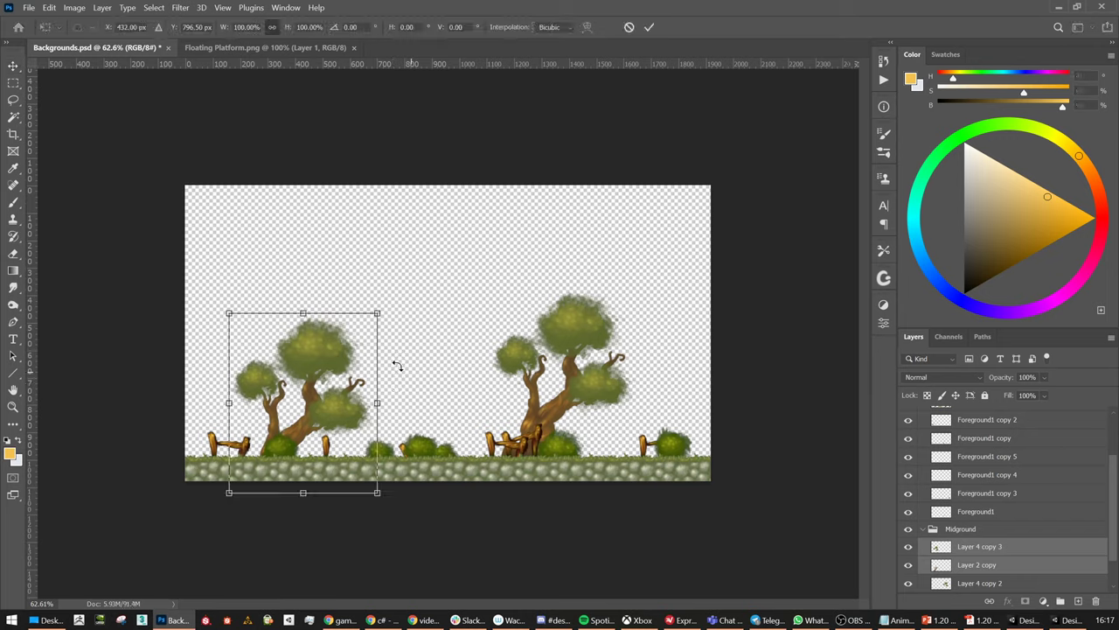
pyautogui.rightClick(339, 364)
pyautogui.click(376, 403)
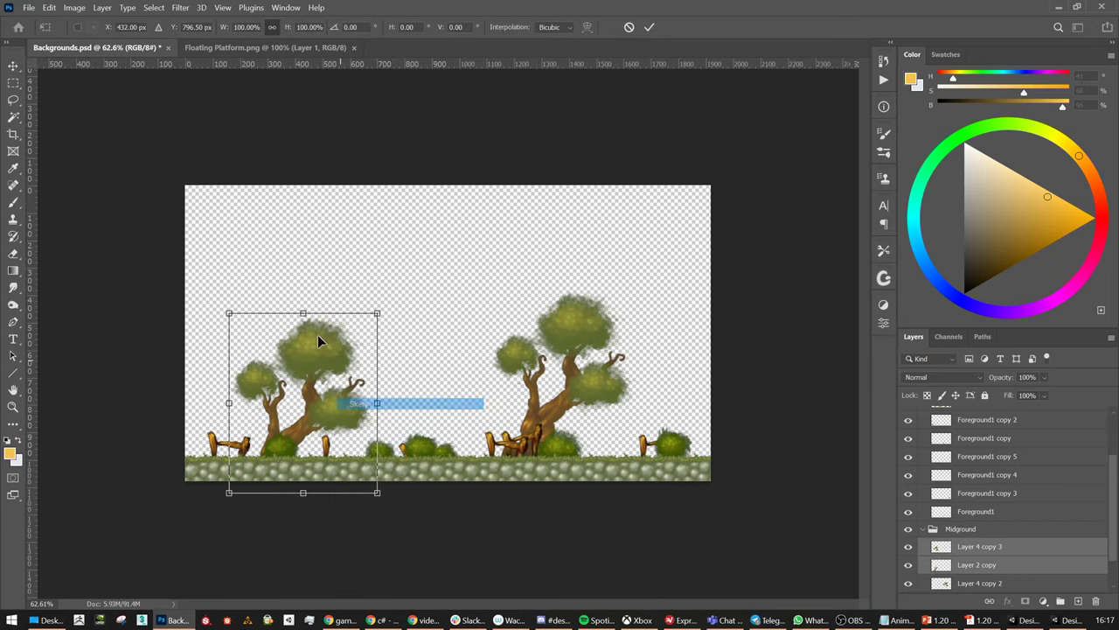
pyautogui.moveTo(308, 320); pyautogui.dragTo(289, 320)
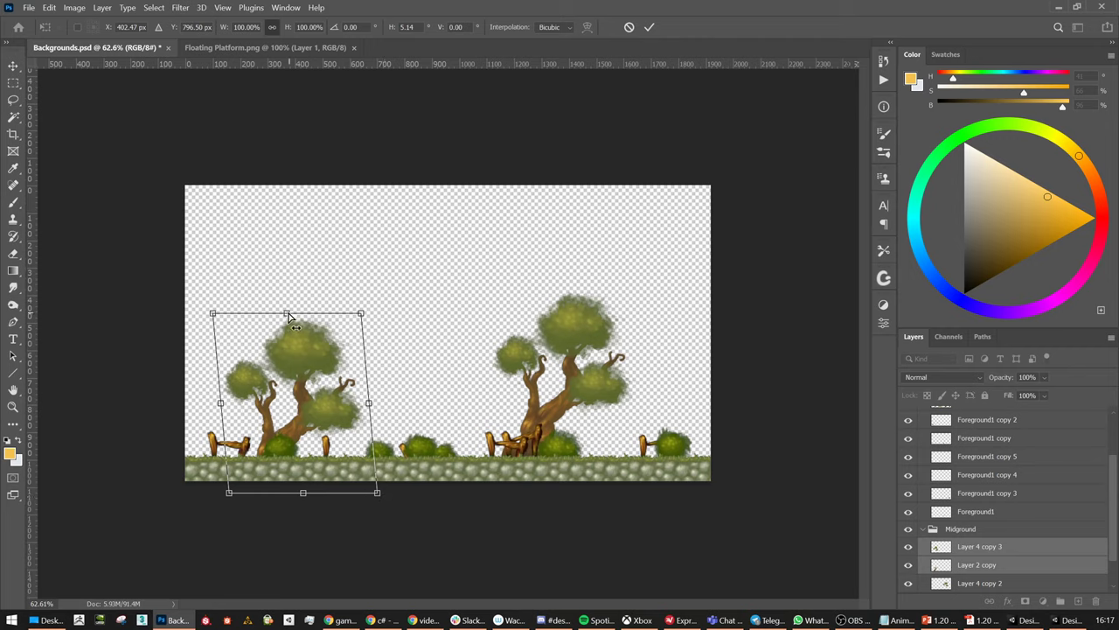
pyautogui.moveTo(290, 318); pyautogui.dragTo(286, 318)
pyautogui.moveTo(210, 316); pyautogui.dragTo(206, 314)
pyautogui.moveTo(323, 388)
pyautogui.mouseDown()
pyautogui.moveTo(354, 395)
pyautogui.moveTo(343, 385)
pyautogui.moveTo(337, 396)
pyautogui.mouseUp()
pyautogui.press('Return')
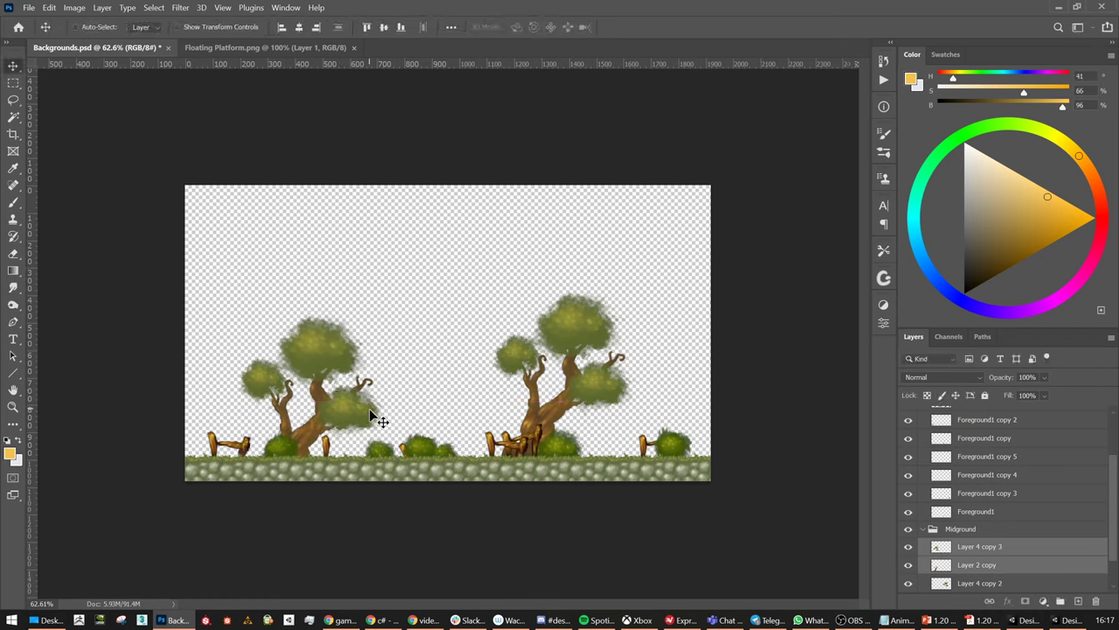
# Rotate the copied tree by about -26.5° and lower it slightly so its base meets the ground
pyautogui.hotkey('ctrl', 't')
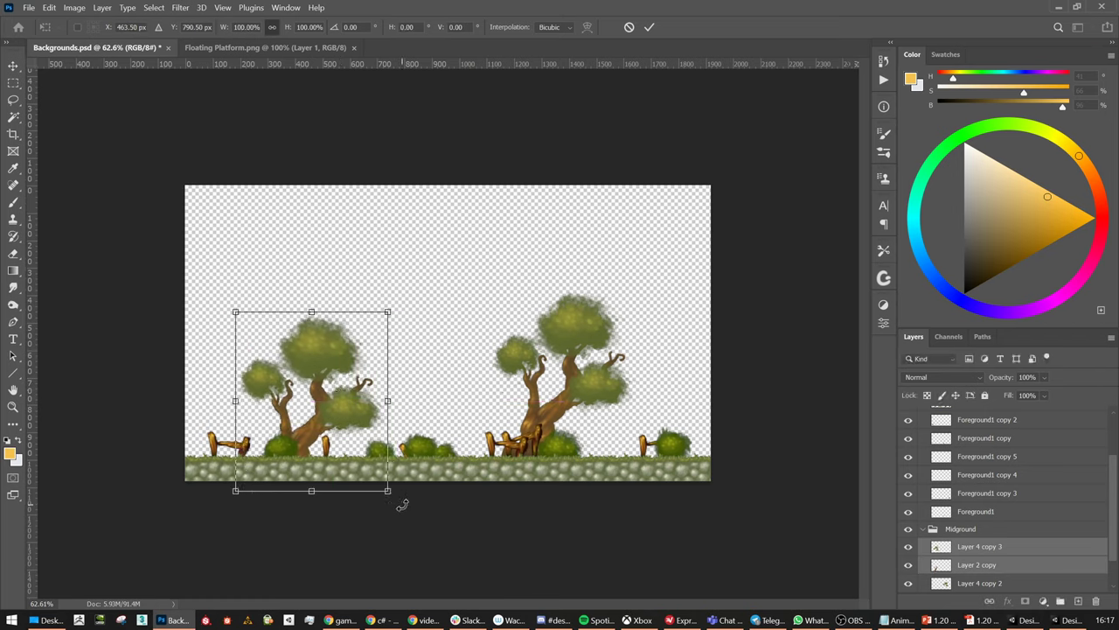
pyautogui.moveTo(398, 501); pyautogui.dragTo(466, 456)
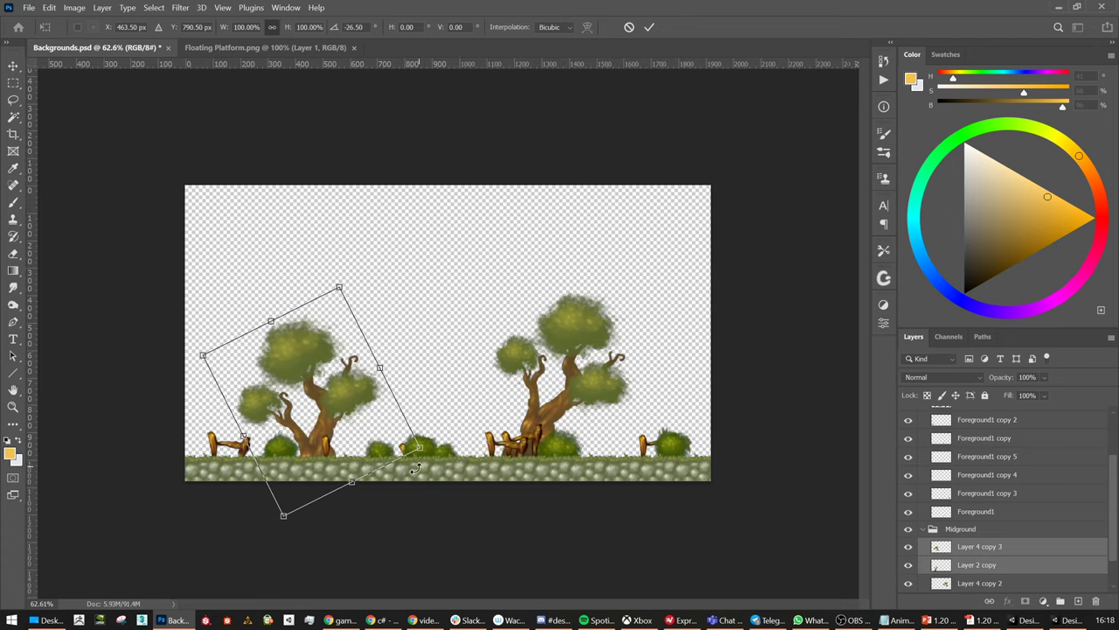
pyautogui.press('Escape')
pyautogui.moveTo(324, 419); pyautogui.dragTo(317, 428)
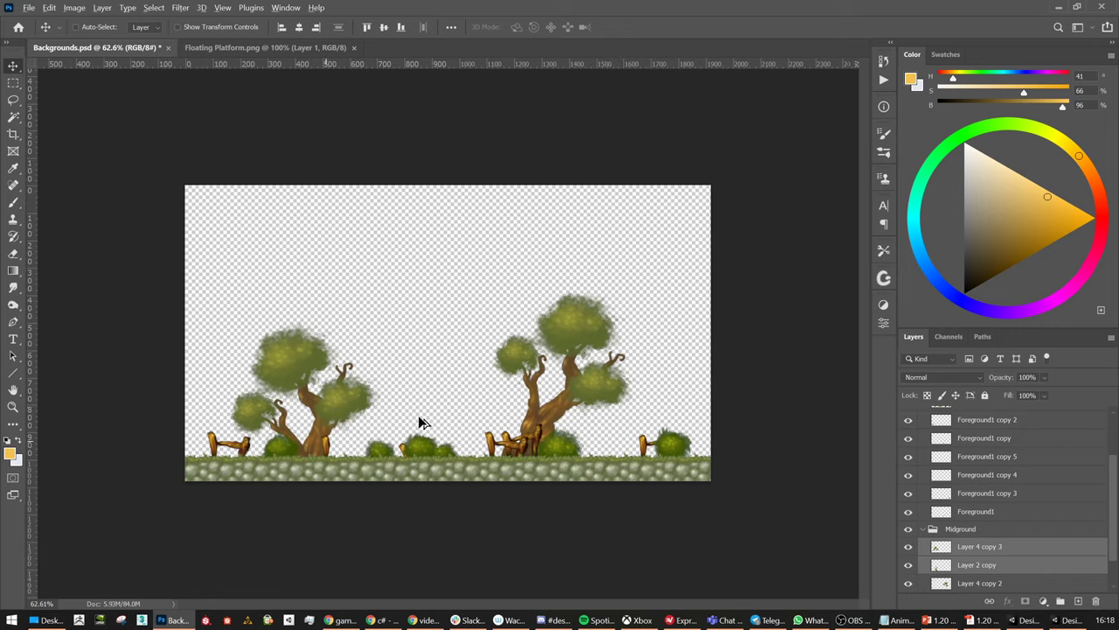
# Add a single-layer copy of the rotated tree near the middle and lighten it with Hue/Saturation at about +26 Lightness
pyautogui.keyDown('ctrl'); pyautogui.keyDown('alt'); pyautogui.moveTo(420, 422); pyautogui.dragTo(481, 409); pyautogui.keyUp('alt'); pyautogui.keyUp('ctrl')
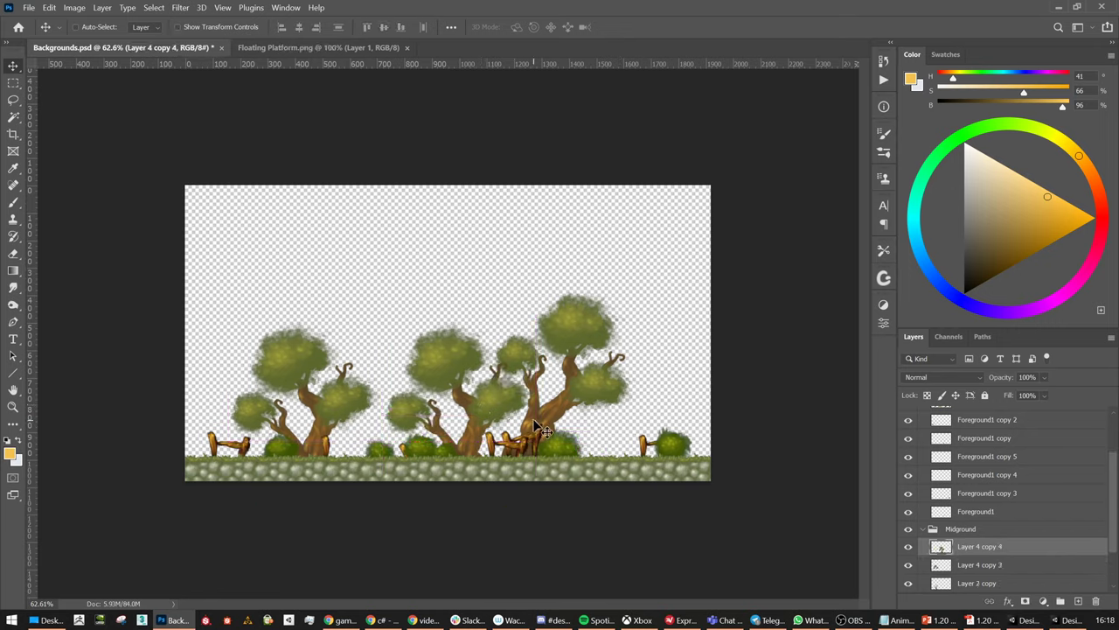
pyautogui.click(74, 8)
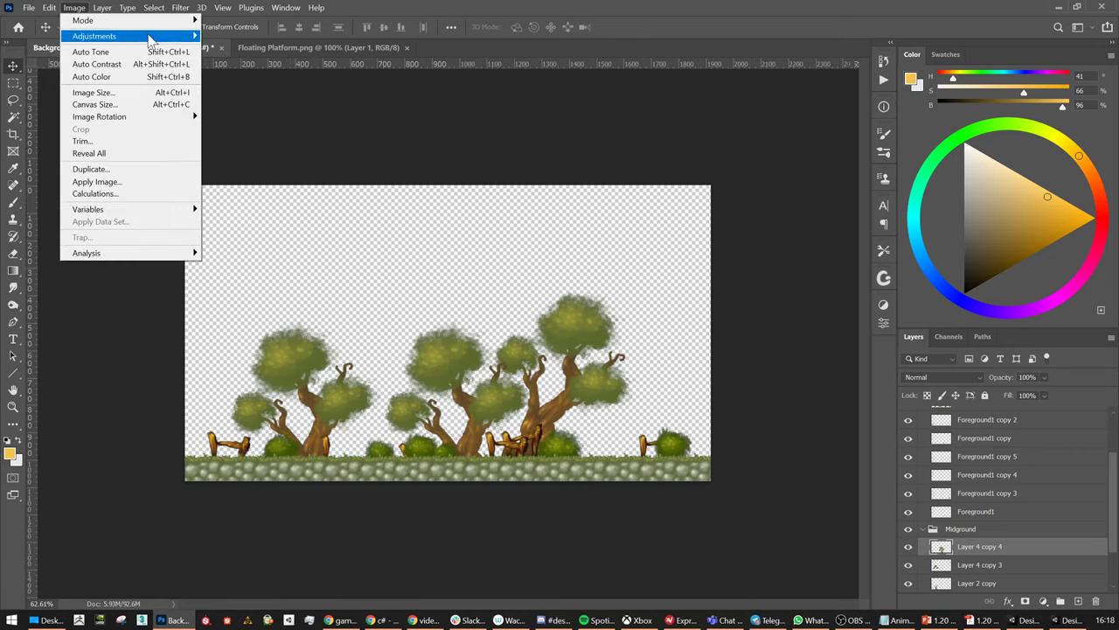
pyautogui.moveTo(150, 37)
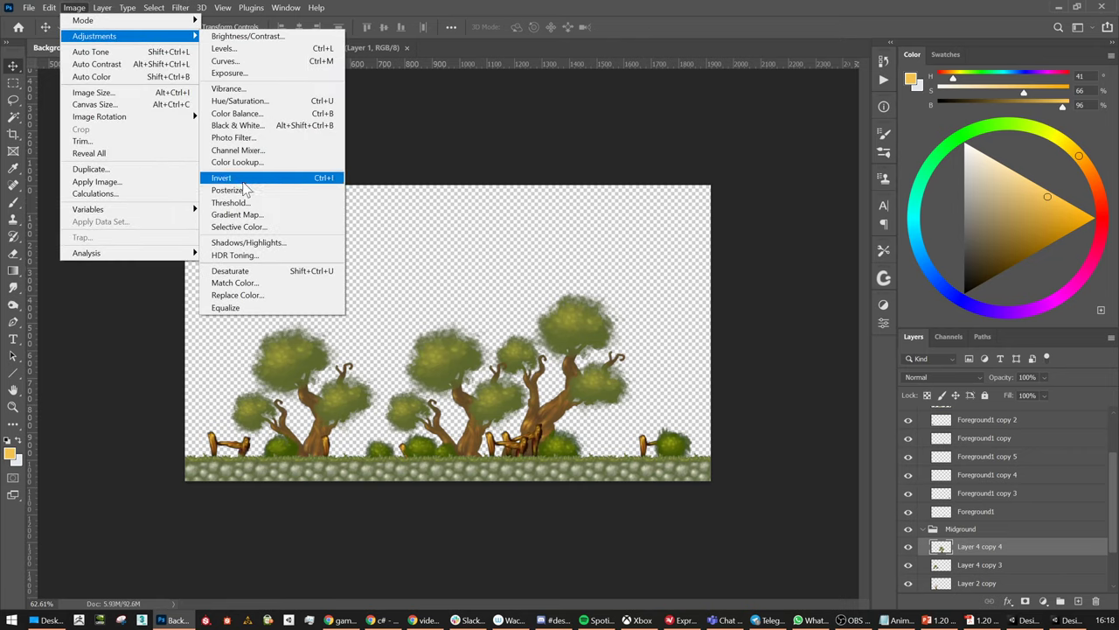
pyautogui.click(246, 105)
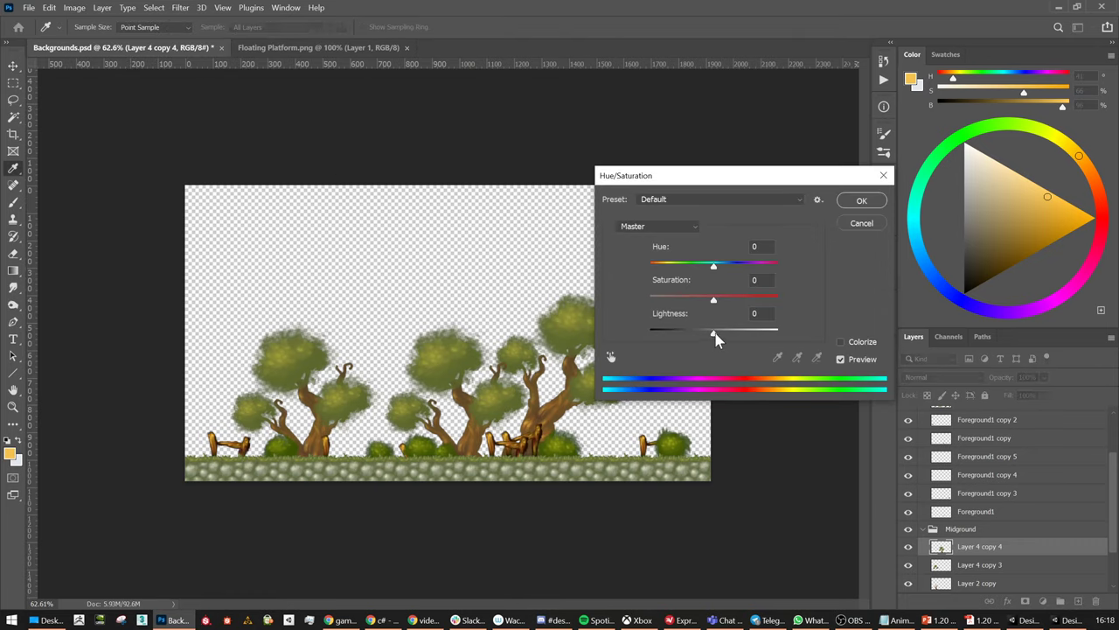
pyautogui.moveTo(712, 333); pyautogui.dragTo(731, 333)
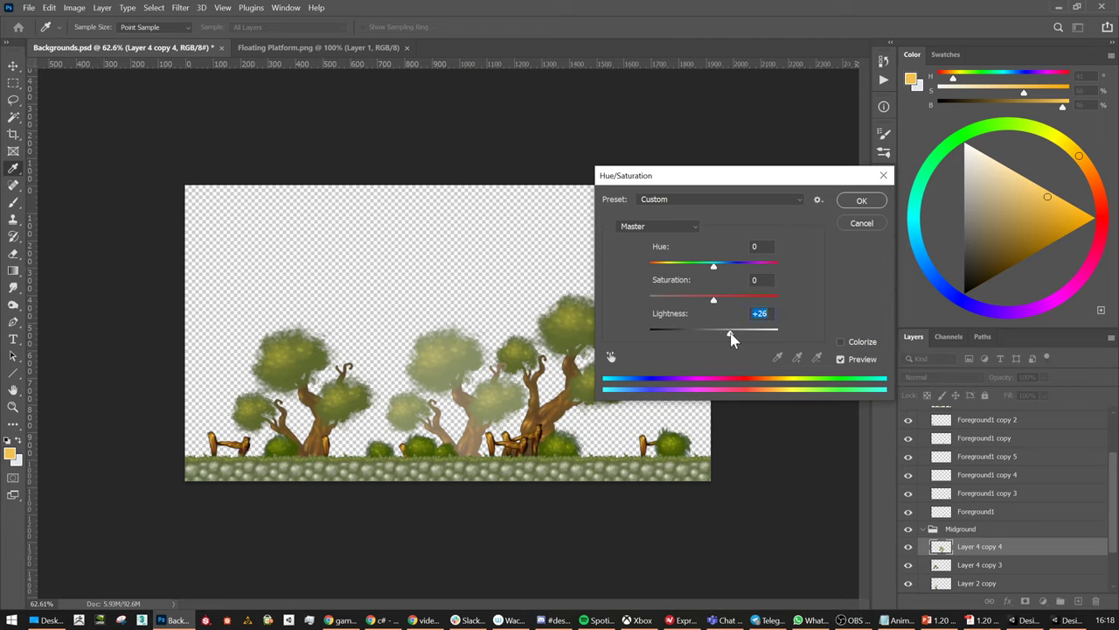
pyautogui.click(861, 200)
# Reorder the pale tree beneath the Layer 2 trunk between the two trees, and place a copy of it behind the leftmost tree
pyautogui.press('v')
pyautogui.moveTo(564, 453); pyautogui.dragTo(637, 456)
pyautogui.moveTo(966, 548); pyautogui.dragTo(965, 573)
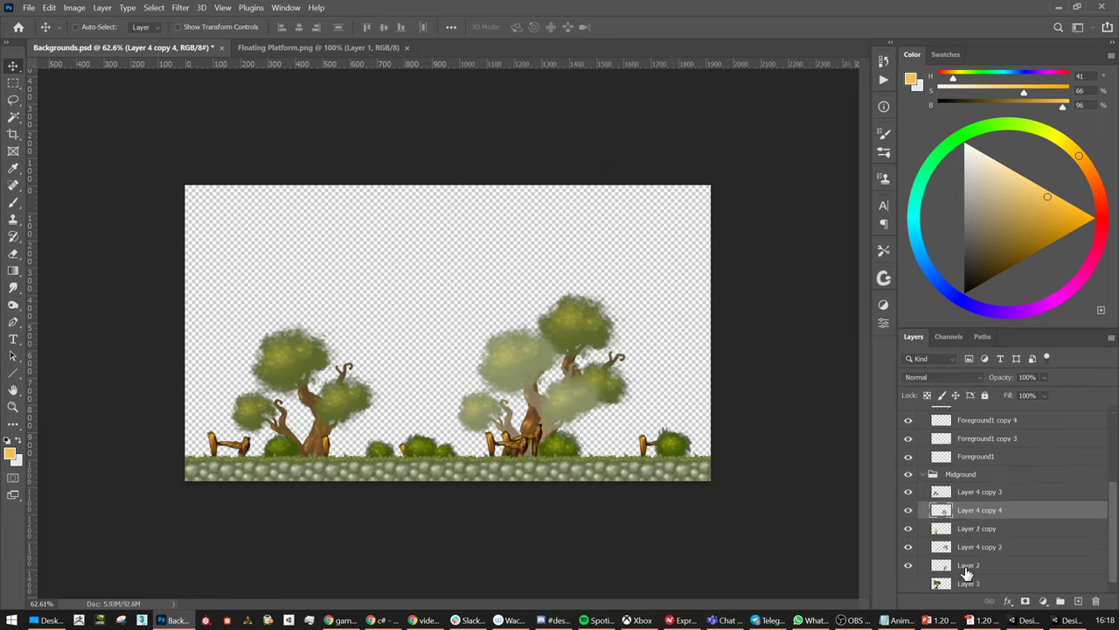
pyautogui.scroll(-1, 965, 568)
pyautogui.moveTo(981, 520); pyautogui.dragTo(980, 573)
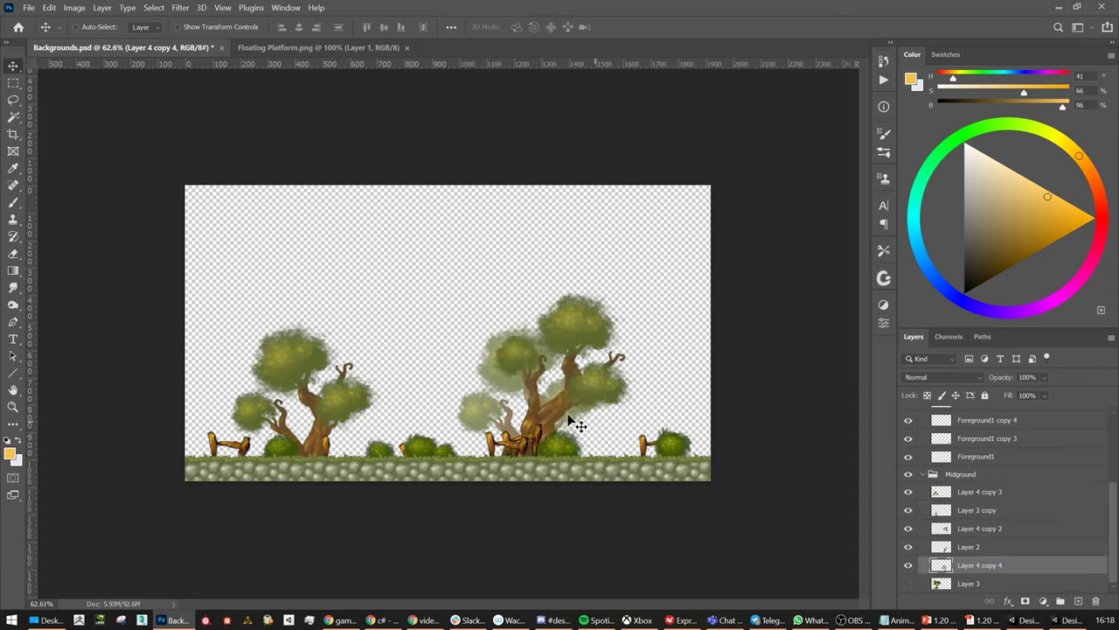
pyautogui.moveTo(576, 422); pyautogui.dragTo(522, 413)
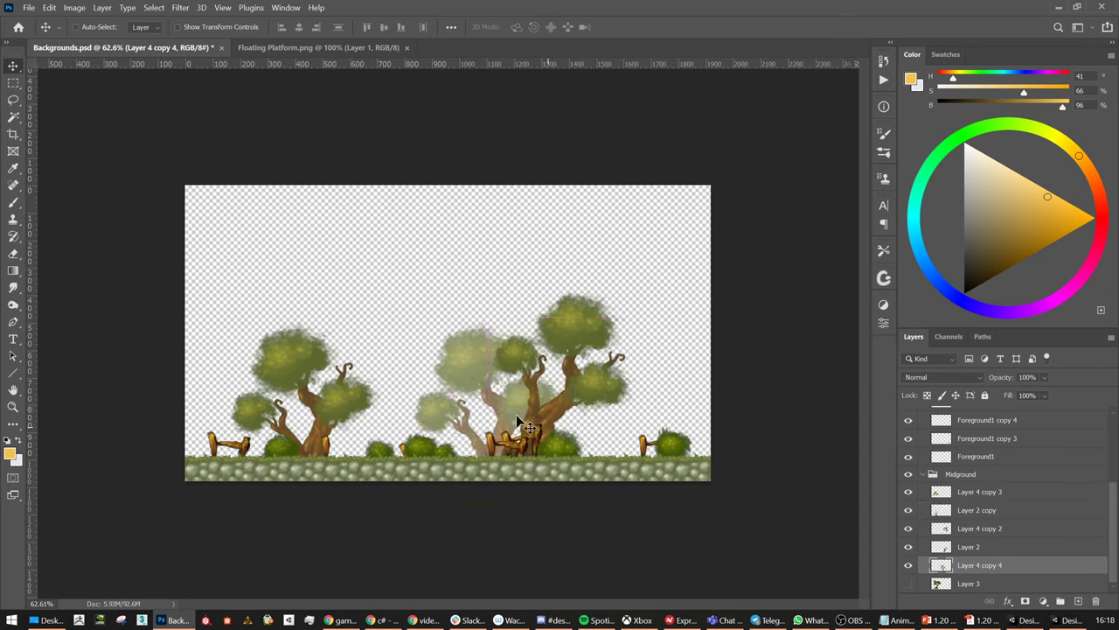
pyautogui.moveTo(515, 411); pyautogui.dragTo(374, 420)
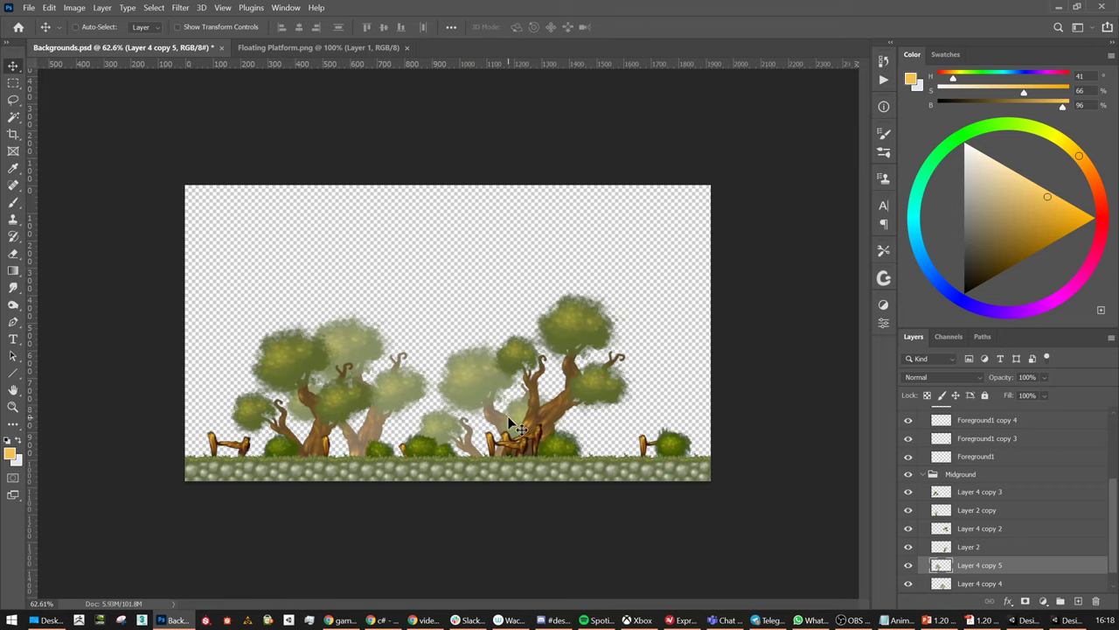
# Turn on Pattern Preview and place another pale tree copy across the canvas's side seam
pyautogui.click(223, 8)
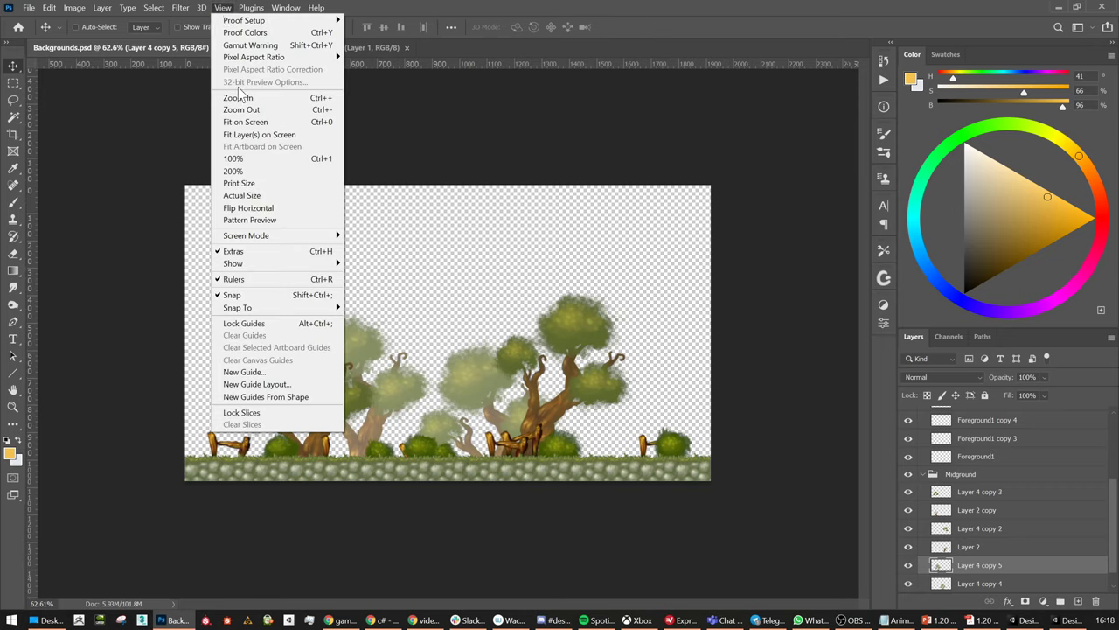
pyautogui.click(260, 219)
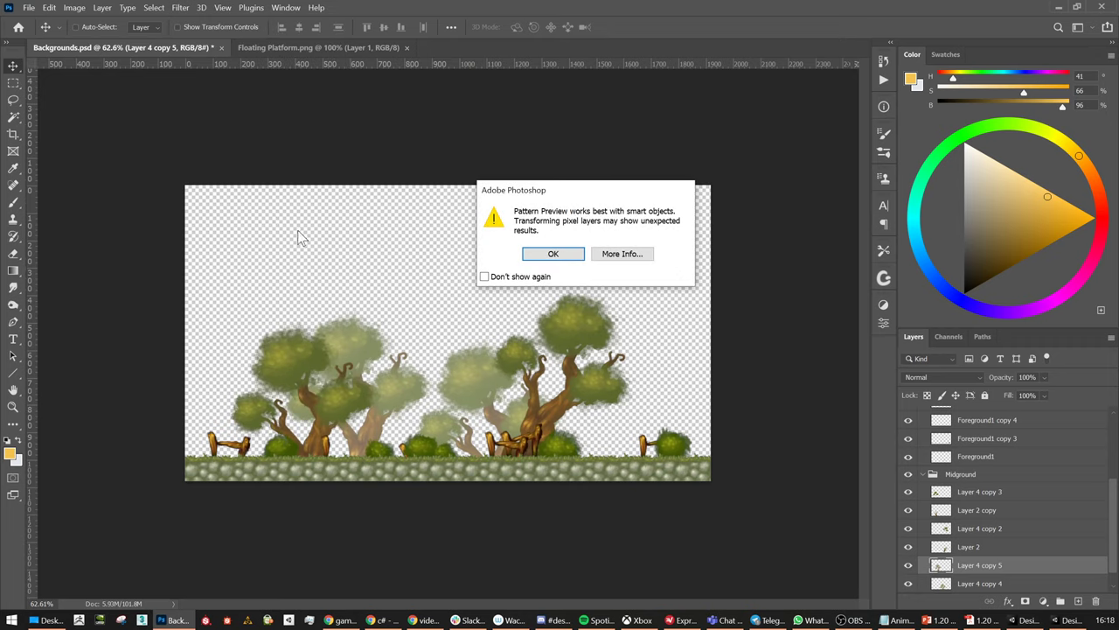
pyautogui.click(554, 255)
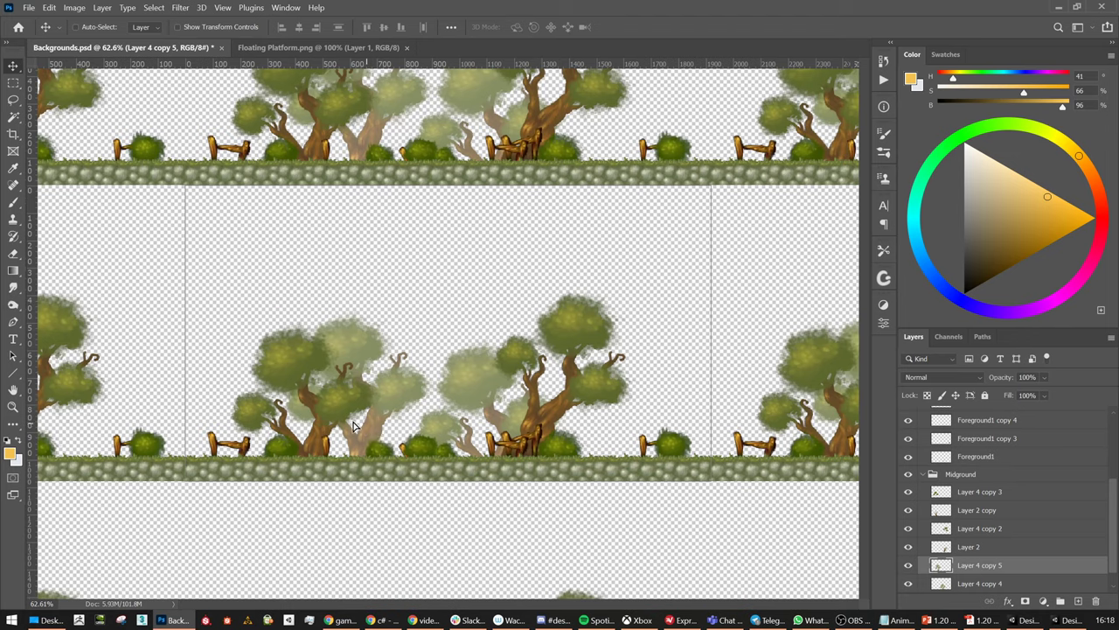
pyautogui.moveTo(353, 425)
pyautogui.mouseDown()
pyautogui.moveTo(393, 394)
pyautogui.moveTo(354, 425)
pyautogui.mouseUp()
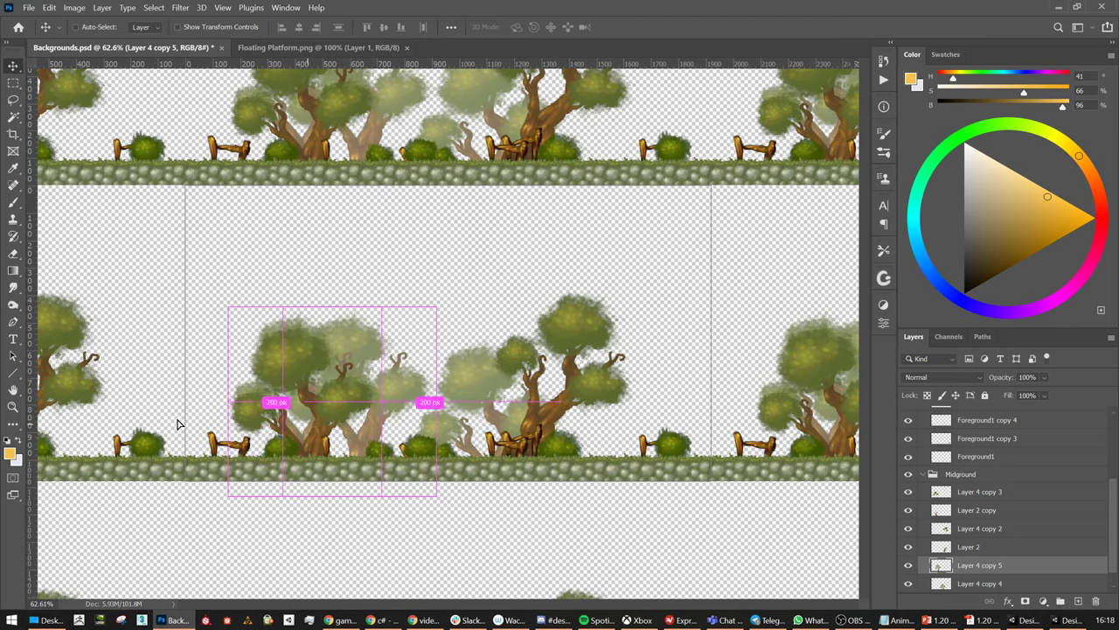
pyautogui.moveTo(178, 418); pyautogui.dragTo(181, 418)
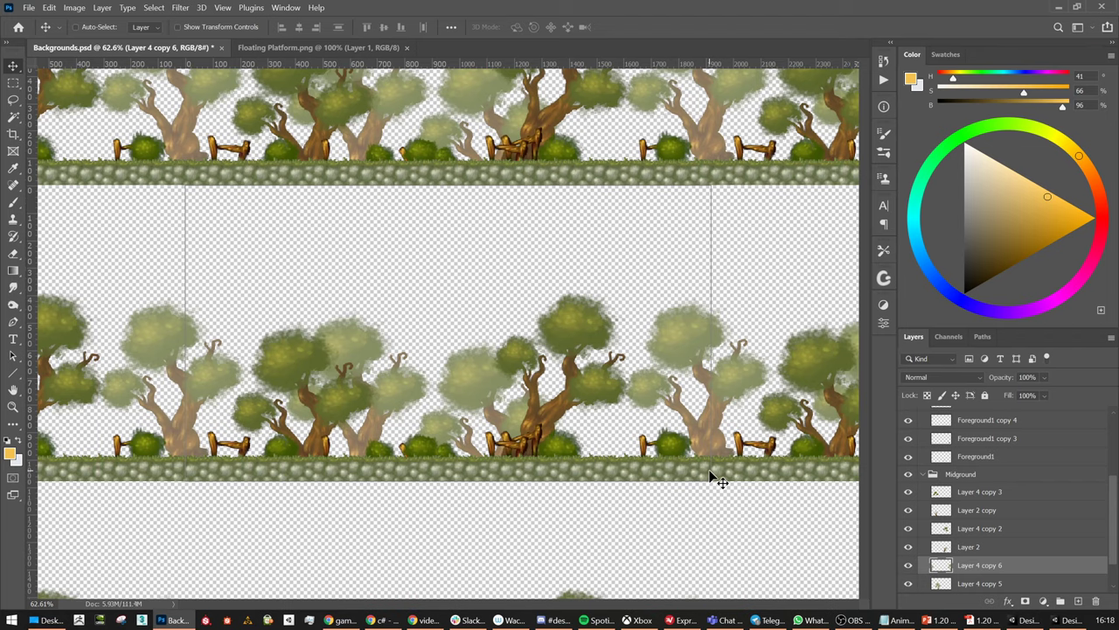
# Merge the leftmost tree's trunk, Layer 2 copy, into its foliage layer, and place a copy of that tree near the canvas's right edge
pyautogui.scroll(-2, 962, 537)
pyautogui.click(909, 546)
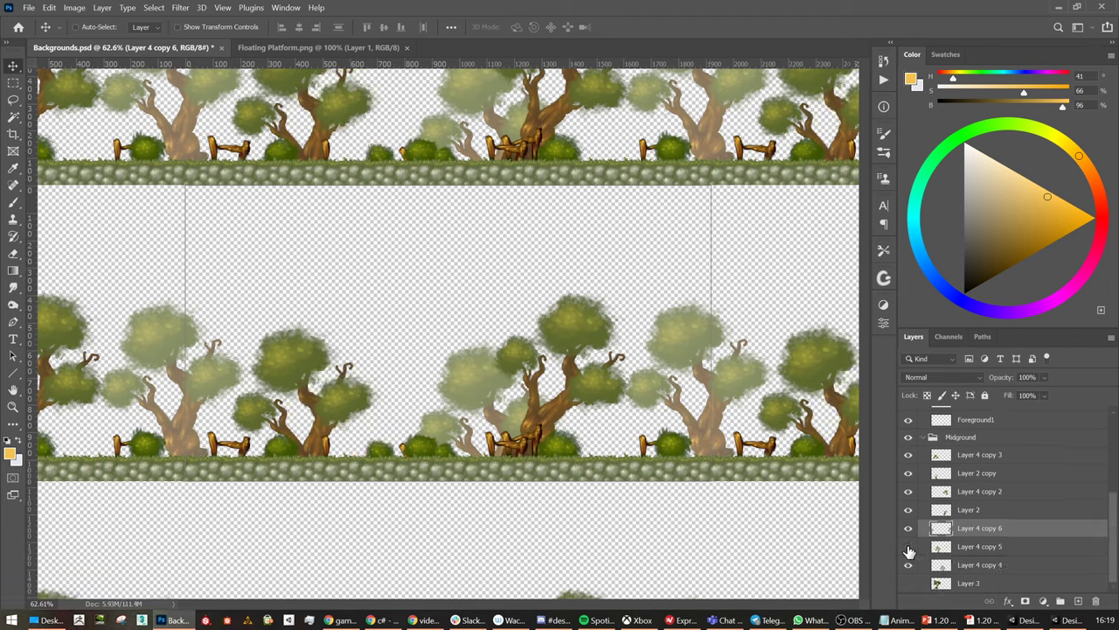
pyautogui.click(908, 546)
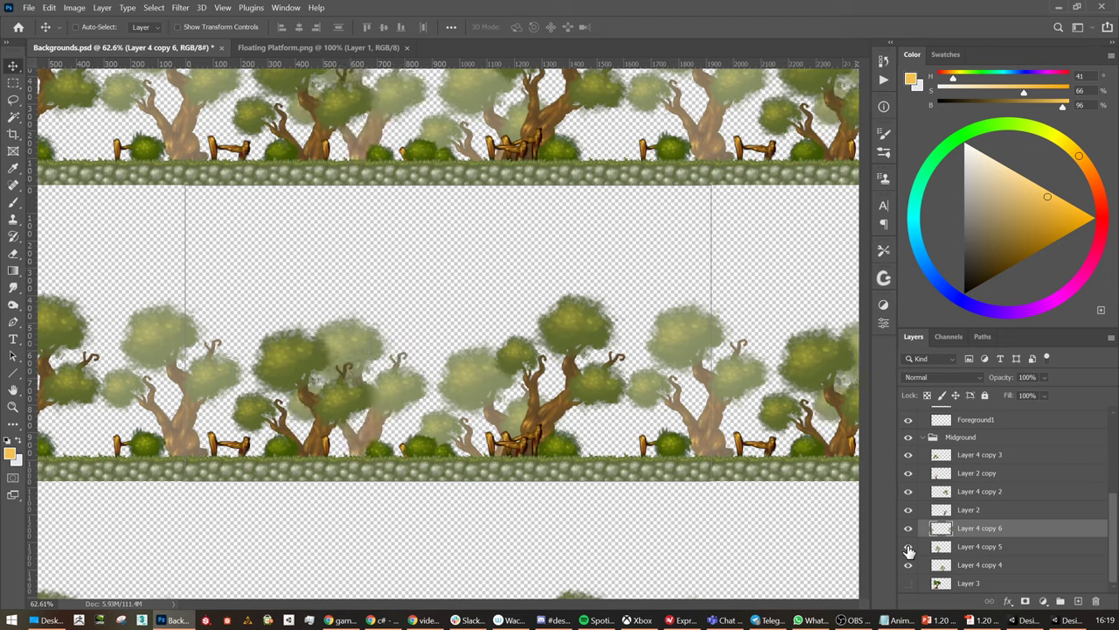
pyautogui.click(942, 473)
pyautogui.press('Delete')
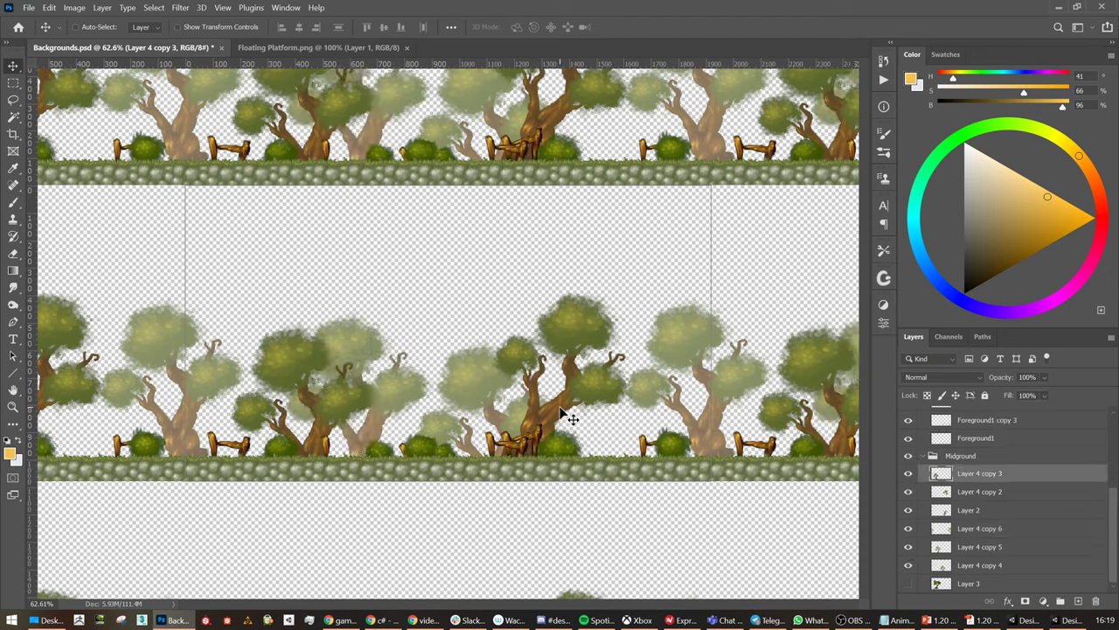
pyautogui.moveTo(617, 425); pyautogui.dragTo(617, 400)
pyautogui.keyDown('alt'); pyautogui.moveTo(461, 431); pyautogui.dragTo(675, 455); pyautogui.keyUp('alt')
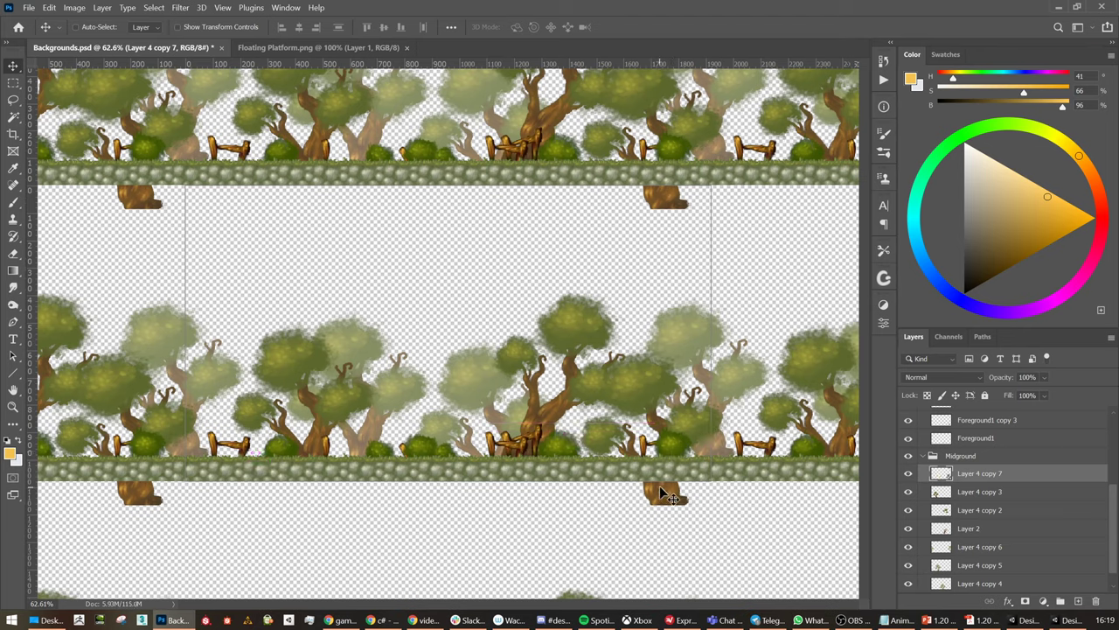
# Shift the tree trunk piece on Layer 4 copy 7 slightly to the right and check the tiled result
pyautogui.moveTo(661, 493); pyautogui.dragTo(676, 495)
pyautogui.keyDown('alt'); pyautogui.scroll(-2, 435, 416); pyautogui.keyUp('alt')
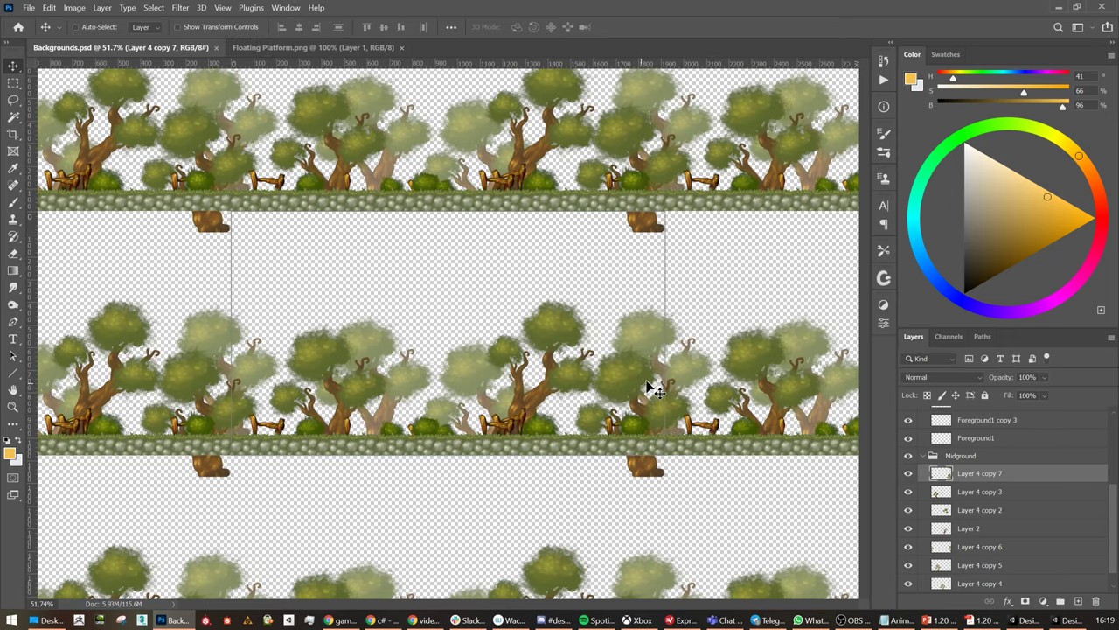
pyautogui.keyDown('alt'); pyautogui.scroll(2, 294, 394); pyautogui.keyUp('alt')
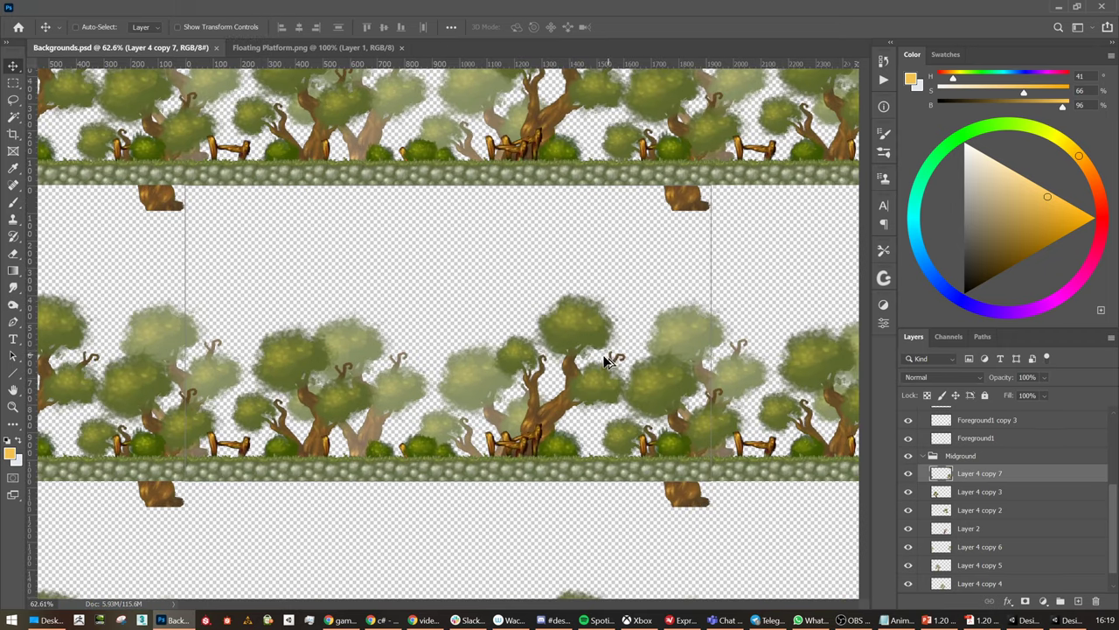
pyautogui.keyDown('alt'); pyautogui.scroll(-3, 603, 361); pyautogui.keyUp('alt')
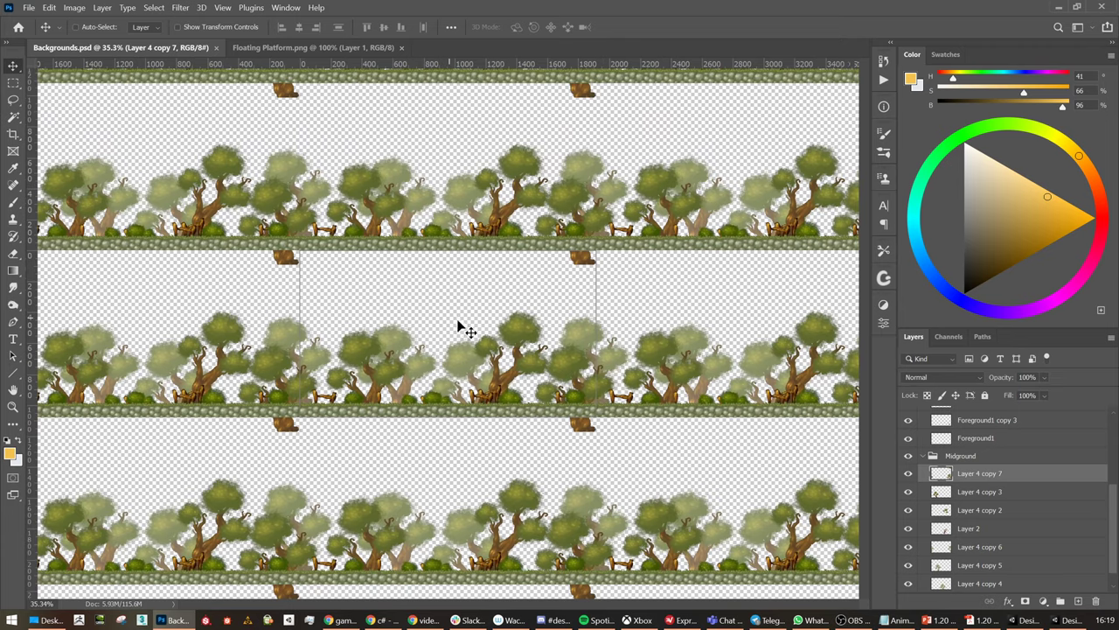
pyautogui.keyDown('alt'); pyautogui.scroll(3, 505, 330); pyautogui.keyUp('alt')
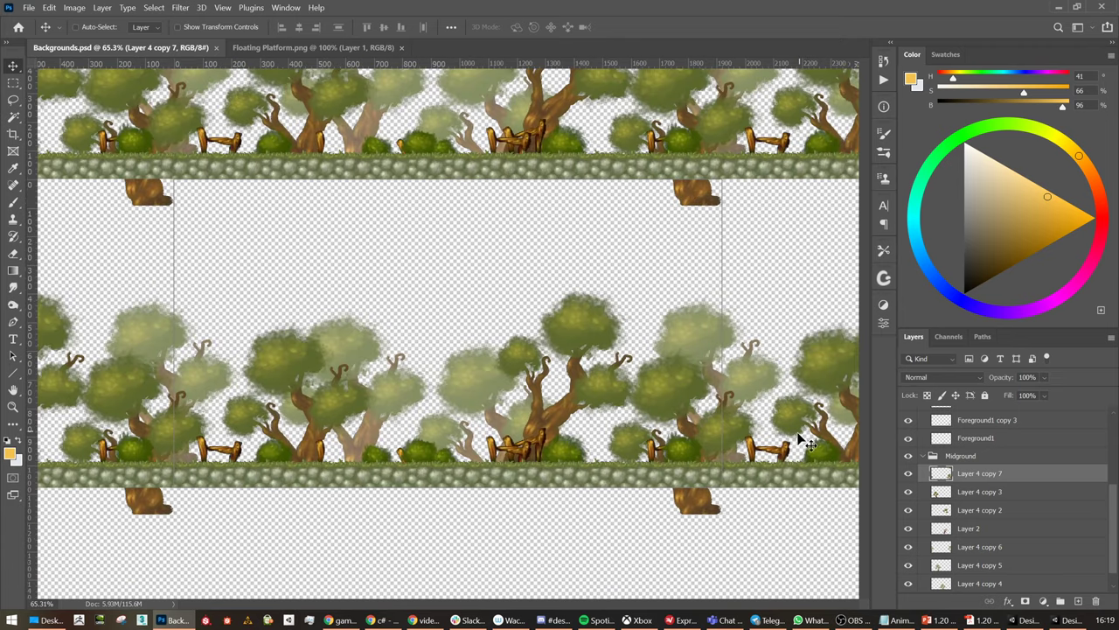
pyautogui.keyDown('alt'); pyautogui.scroll(-2, 559, 404); pyautogui.keyUp('alt')
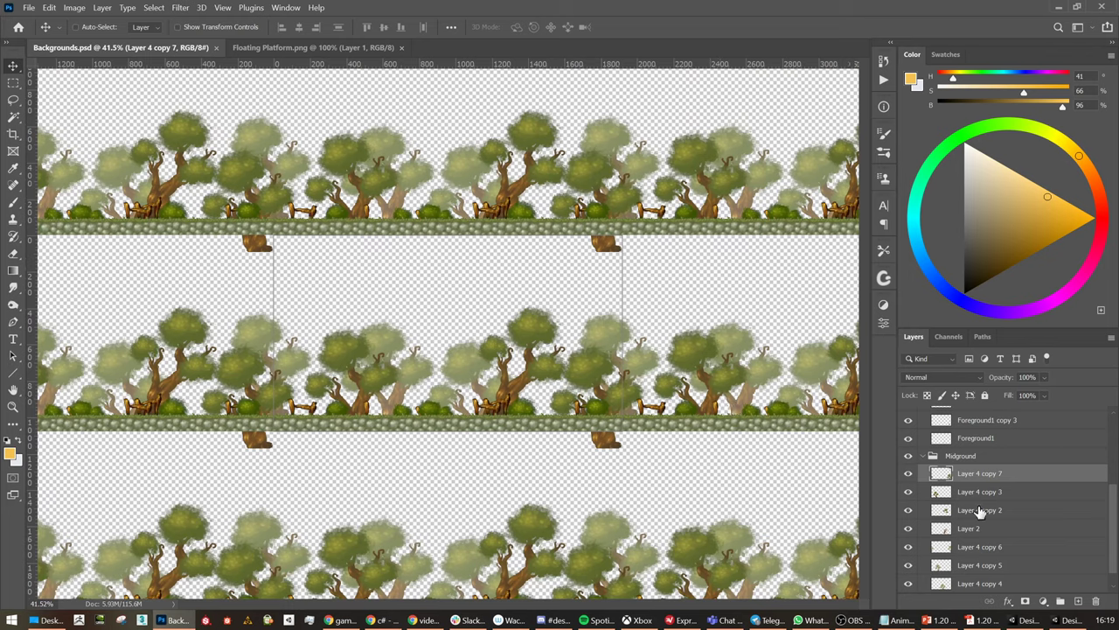
# Duplicate the seven visible tree layers in the Midground group and merge the duplicates into a single layer
pyautogui.scroll(-1, 997, 477)
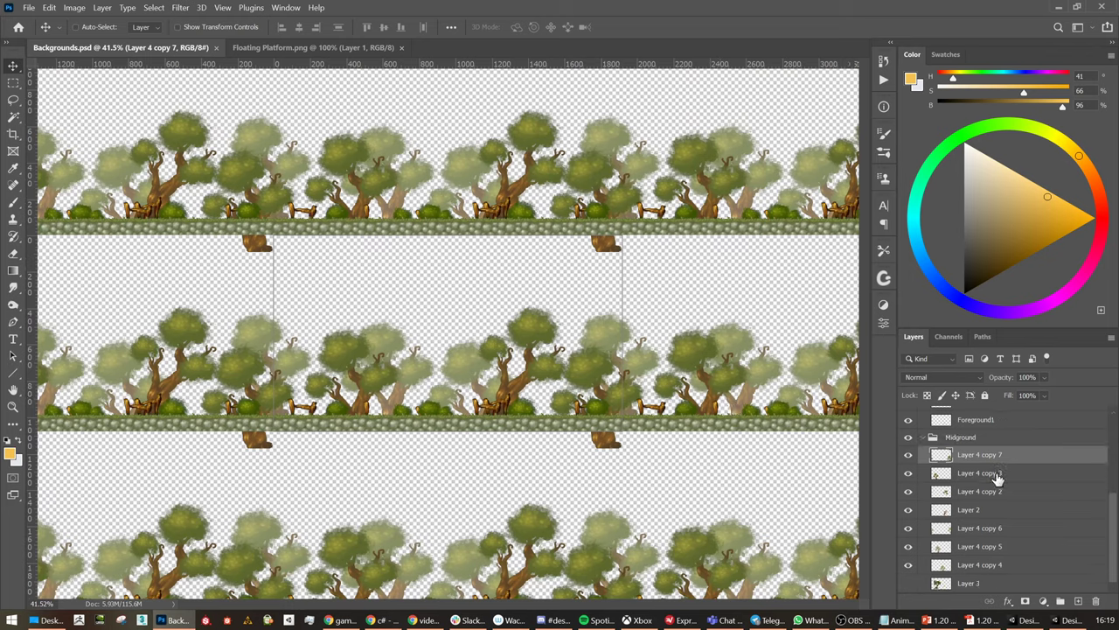
pyautogui.click(978, 568)
pyautogui.keyDown('shift'); pyautogui.click(986, 514); pyautogui.keyUp('shift')
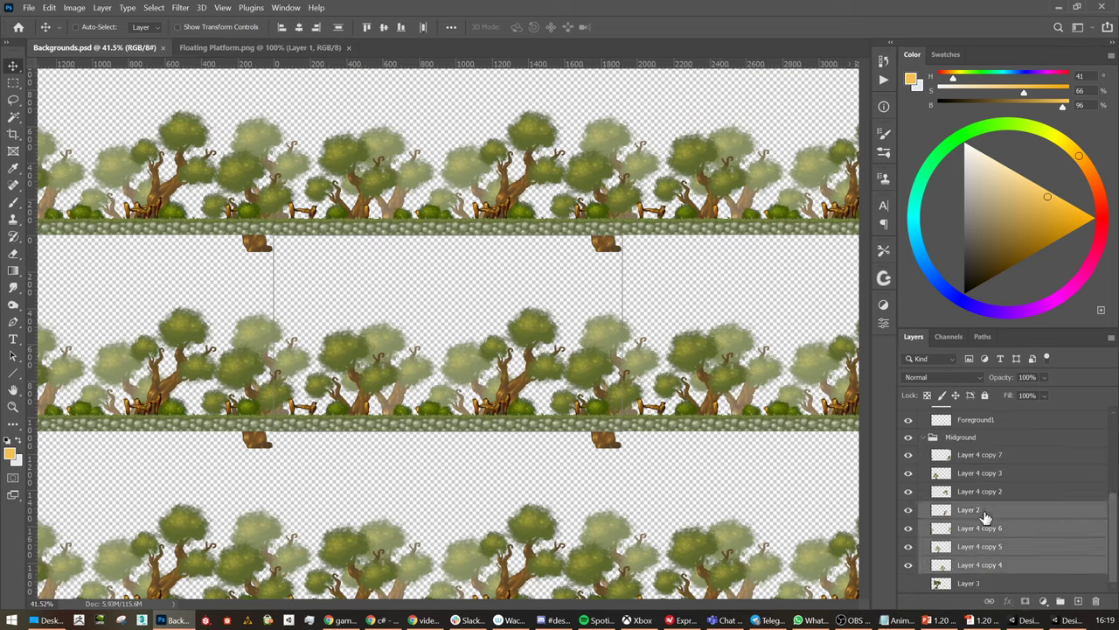
pyautogui.keyDown('ctrl'); pyautogui.click(988, 456); pyautogui.keyUp('ctrl')
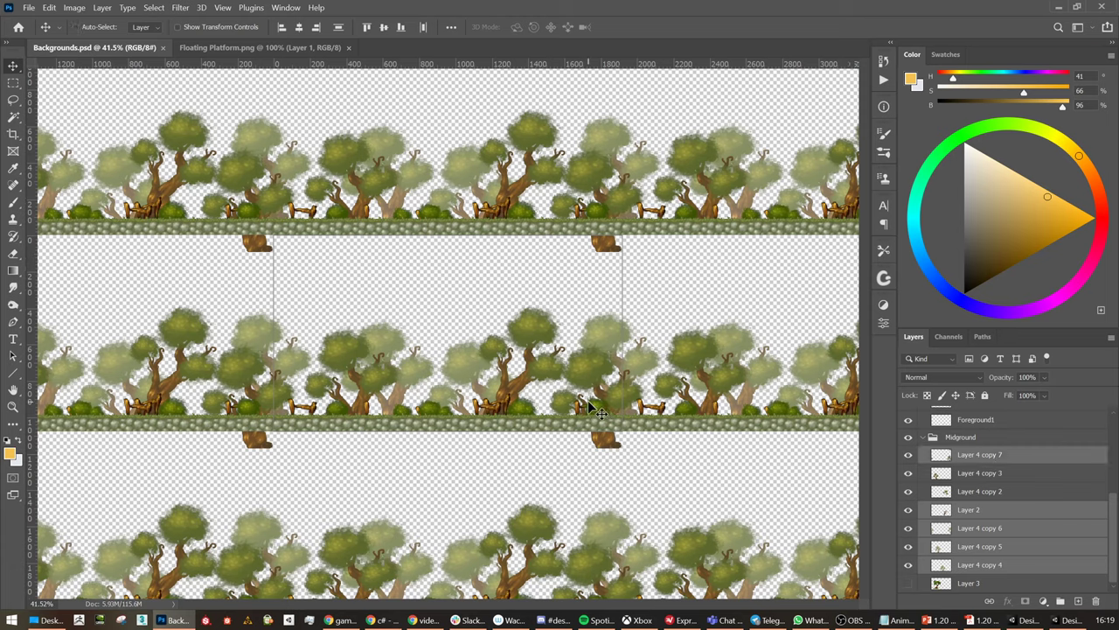
pyautogui.keyDown('ctrl'); pyautogui.click(1005, 491); pyautogui.keyUp('ctrl')
pyautogui.keyDown('ctrl'); pyautogui.click(1001, 473); pyautogui.keyUp('ctrl')
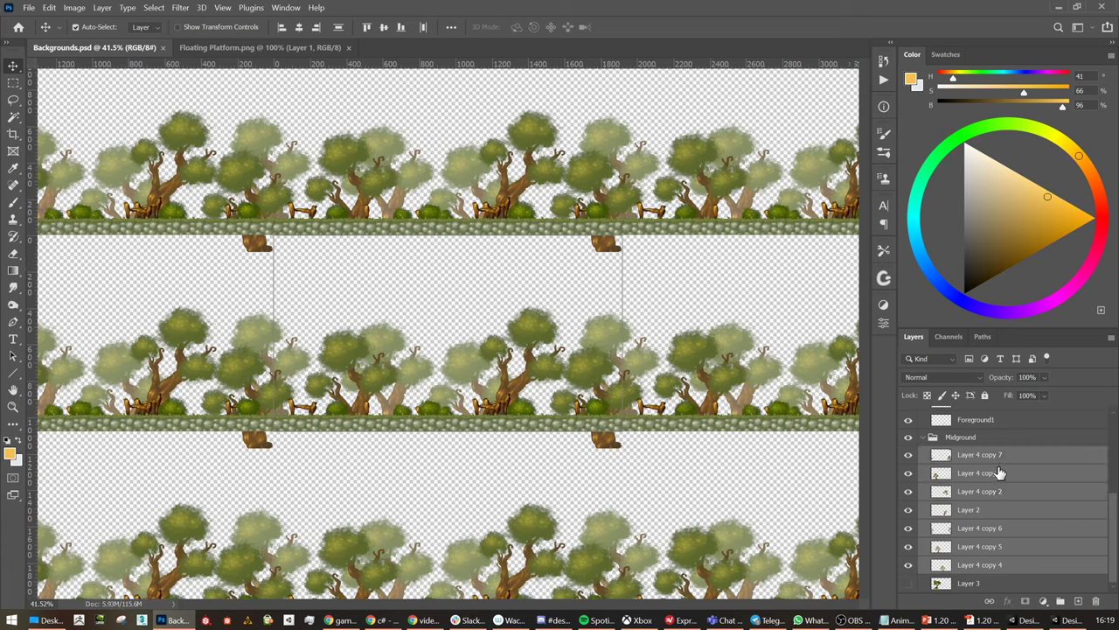
pyautogui.hotkey('ctrl', 'j')
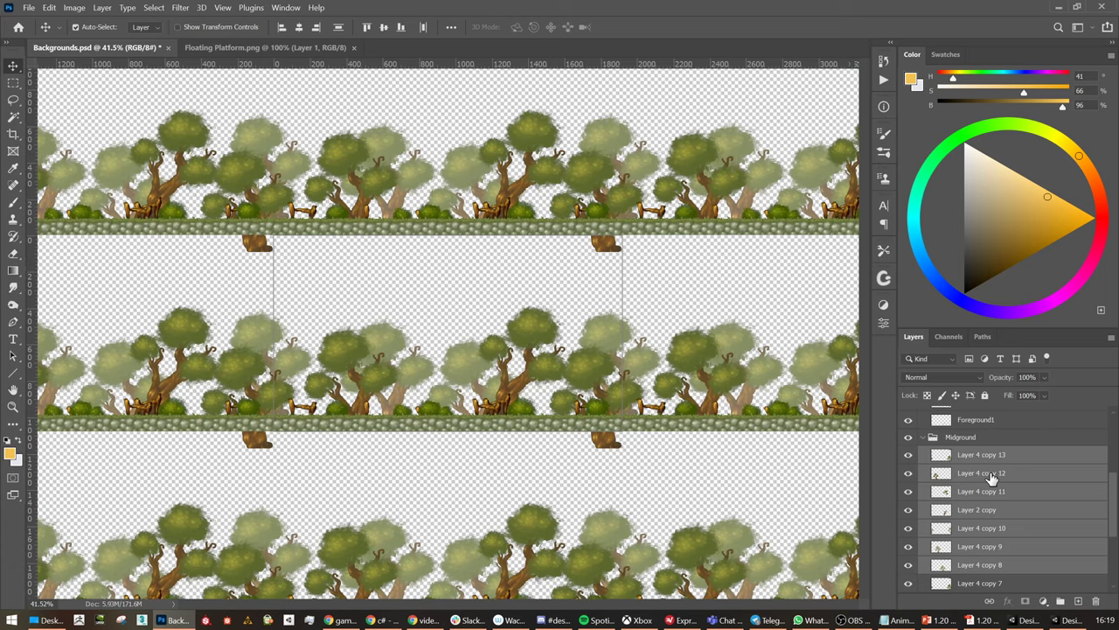
pyautogui.rightClick(974, 473)
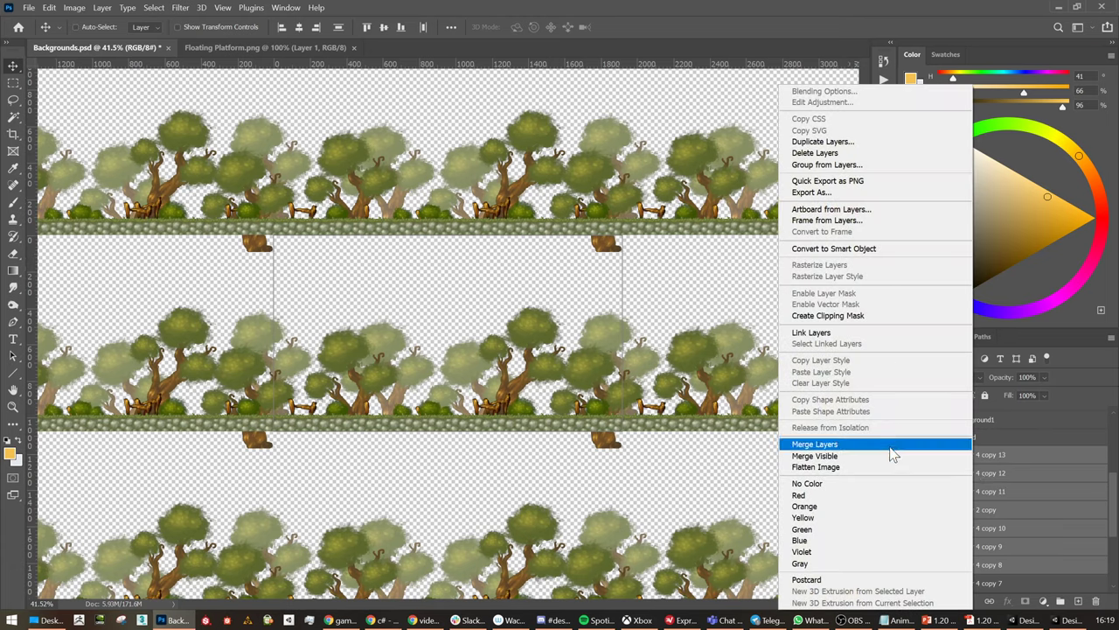
pyautogui.click(861, 445)
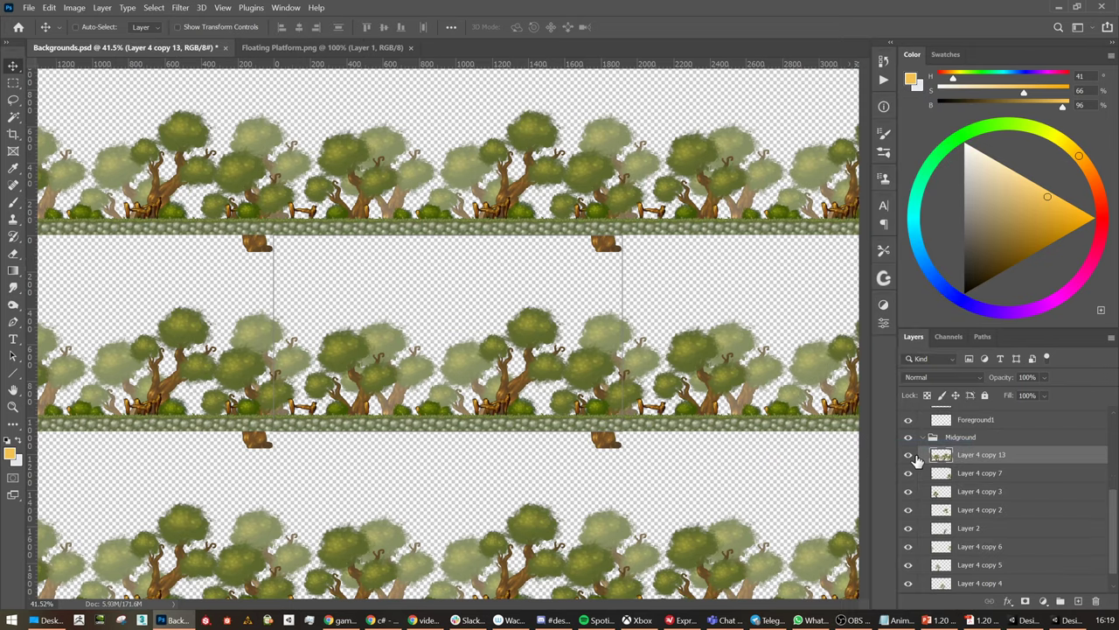
# Offset the merged tree layer slightly to the right and place it beneath Layer 4 copy 4 in the Midground group
pyautogui.moveTo(630, 332); pyautogui.dragTo(637, 230)
pyautogui.hotkey('ctrl', 'z')
pyautogui.moveTo(569, 369); pyautogui.dragTo(606, 370)
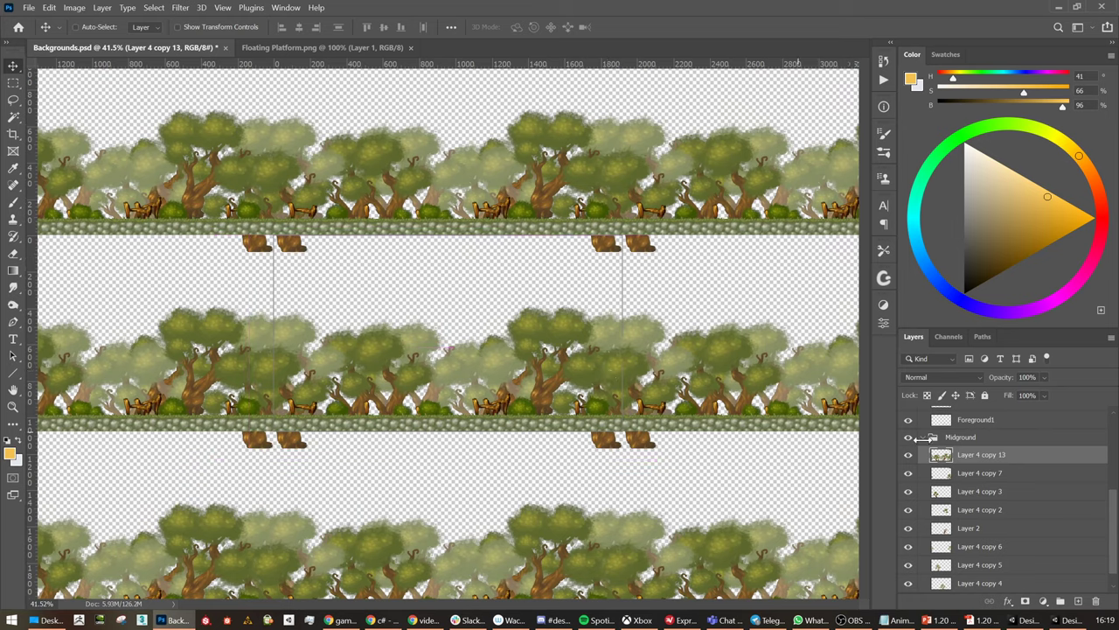
pyautogui.scroll(-1, 973, 461)
pyautogui.moveTo(978, 437); pyautogui.dragTo(980, 566)
pyautogui.press('ctrl')
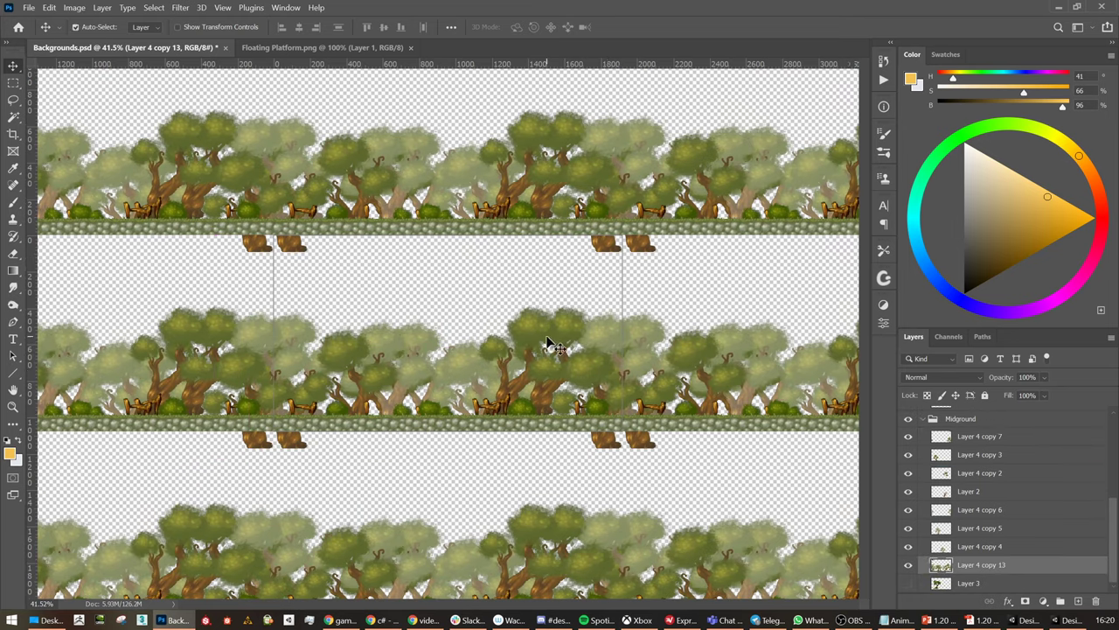
pyautogui.click(103, 7)
pyautogui.moveTo(98, 36)
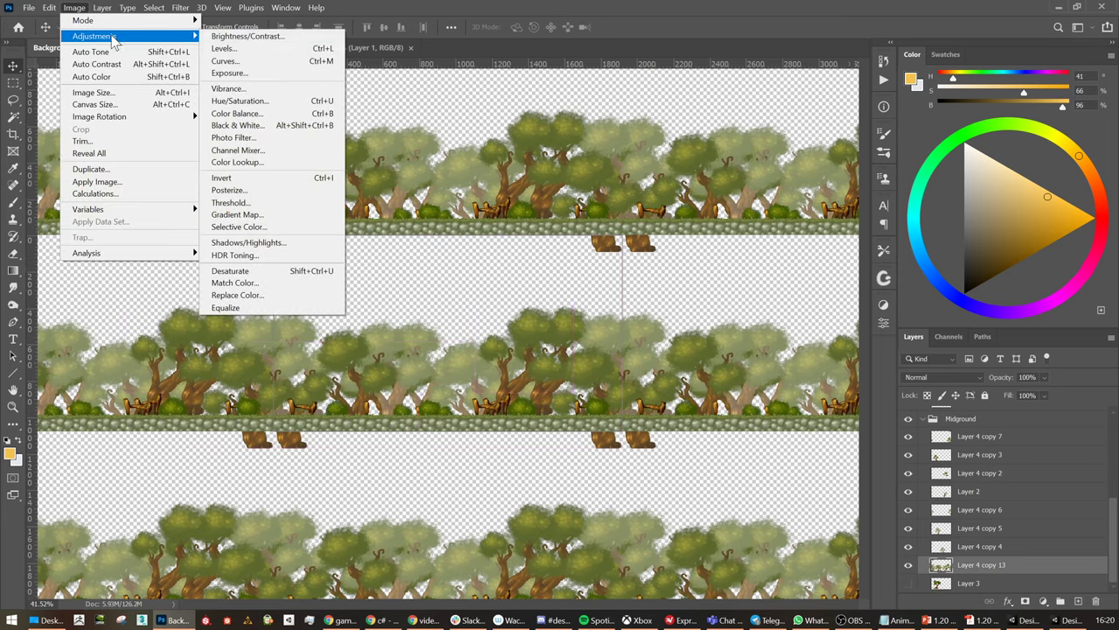
pyautogui.click(247, 36)
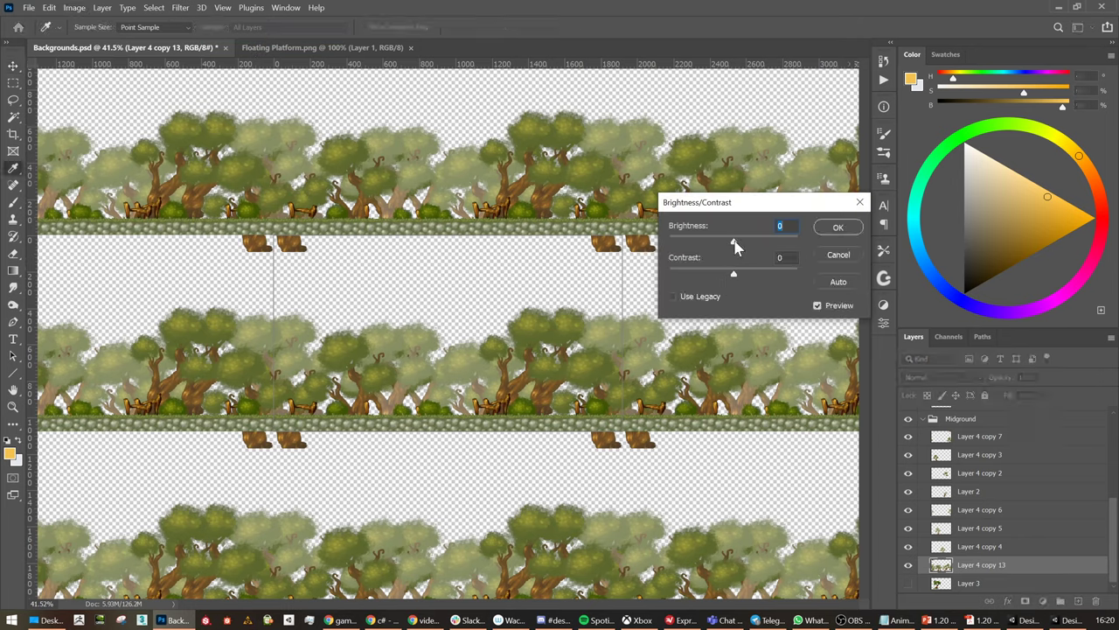
pyautogui.moveTo(737, 247)
pyautogui.mouseDown()
pyautogui.moveTo(762, 247)
pyautogui.moveTo(753, 247)
pyautogui.mouseUp()
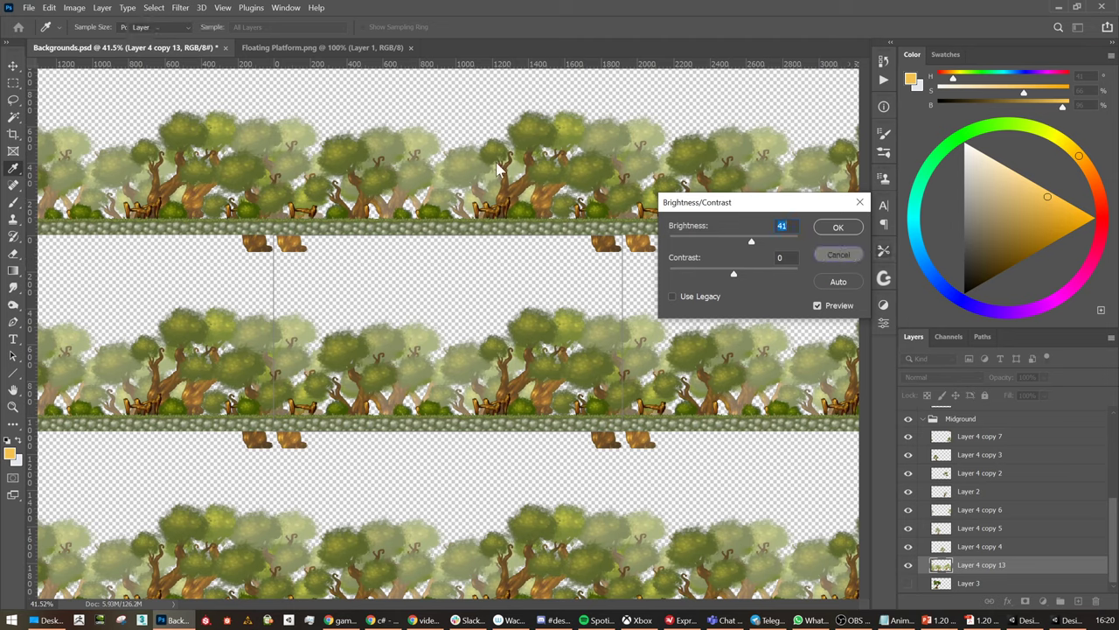
pyautogui.press('Return')
pyautogui.press('v')
# Lighten the merged tree layer with a Hue/Saturation adjustment, setting Lightness to +29
pyautogui.click(74, 7)
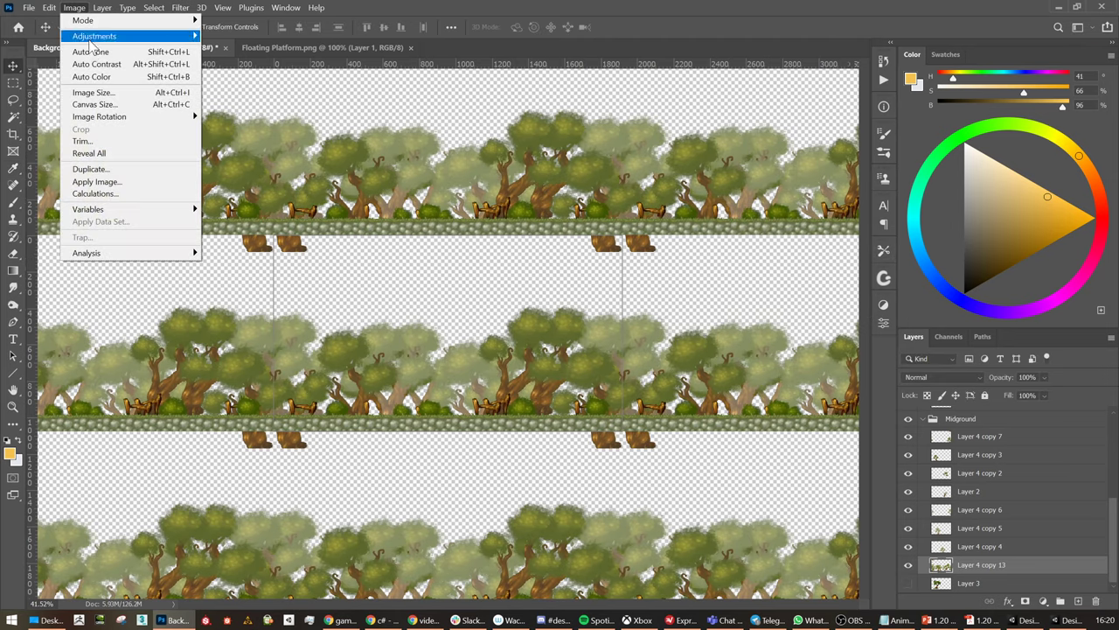
pyautogui.moveTo(101, 36)
pyautogui.click(249, 100)
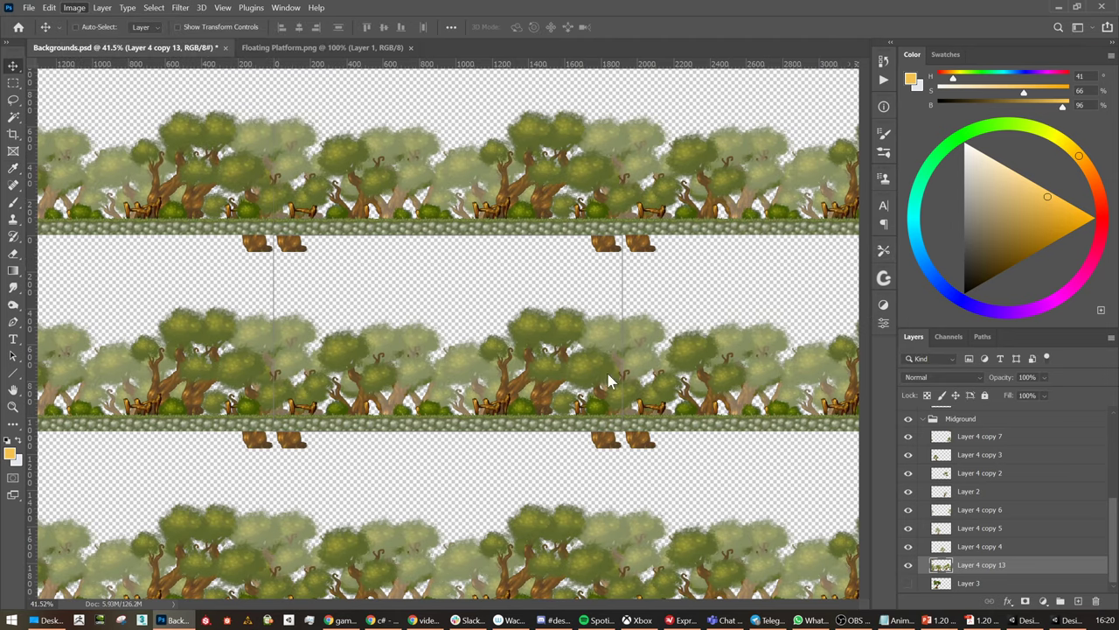
pyautogui.moveTo(714, 334); pyautogui.dragTo(734, 334)
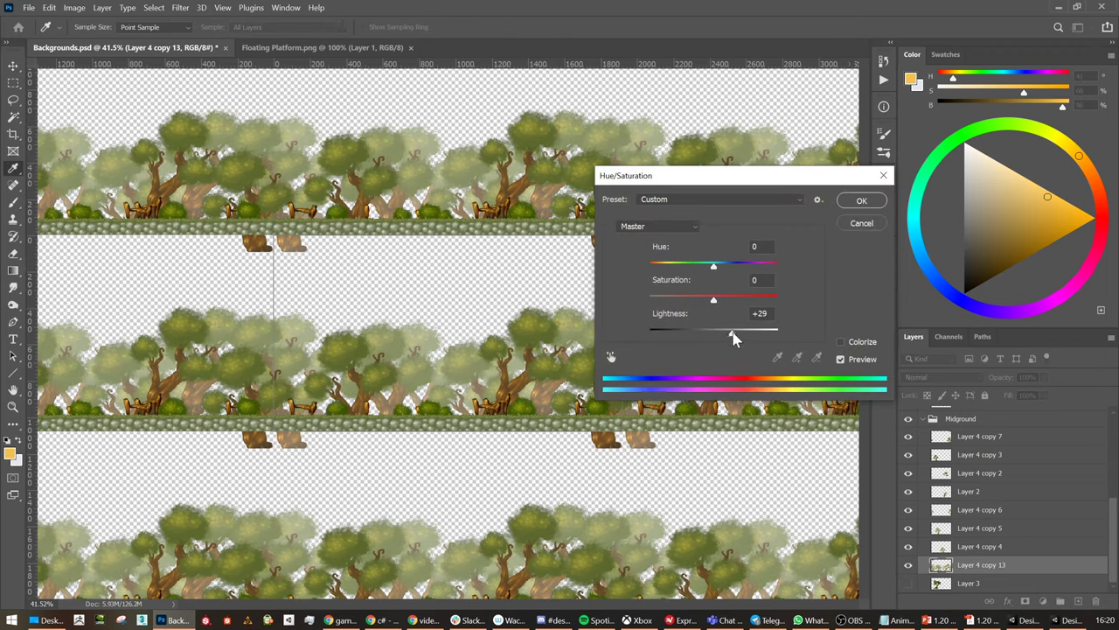
pyautogui.click(861, 200)
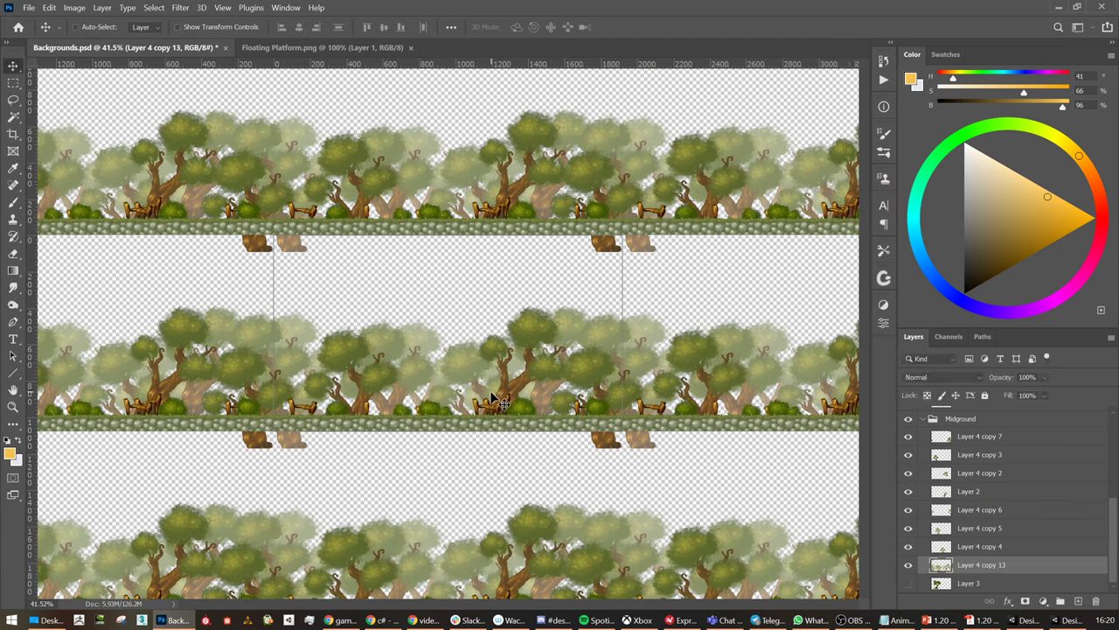
# Reposition the lightened tree layer so its canopies rise above and between the front trees, and save the document
pyautogui.moveTo(497, 400); pyautogui.dragTo(520, 382)
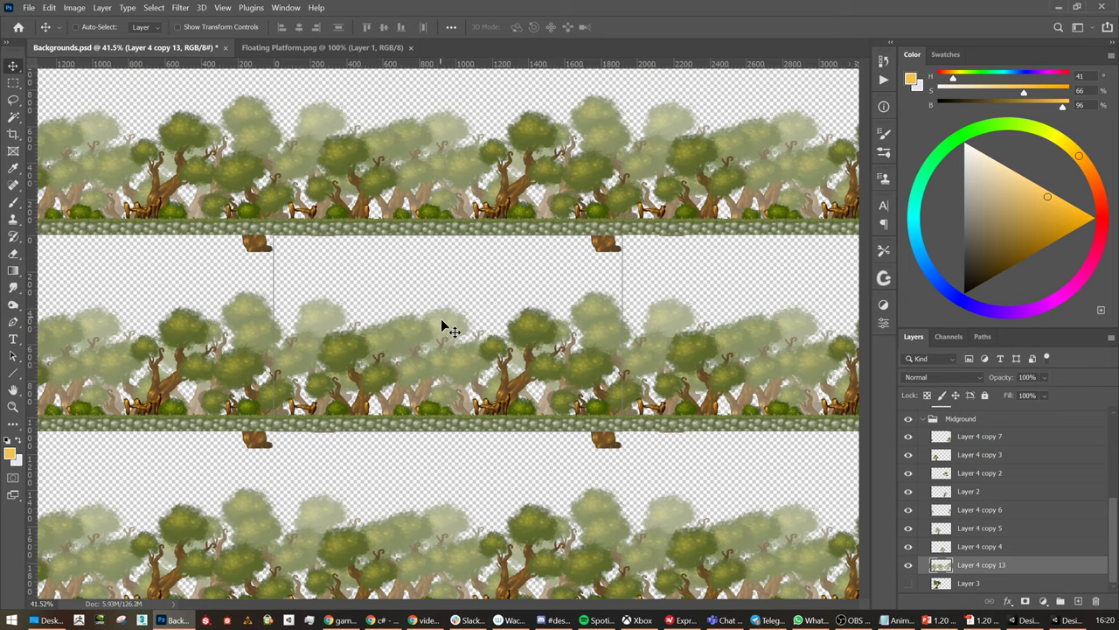
pyautogui.moveTo(429, 363); pyautogui.dragTo(460, 375)
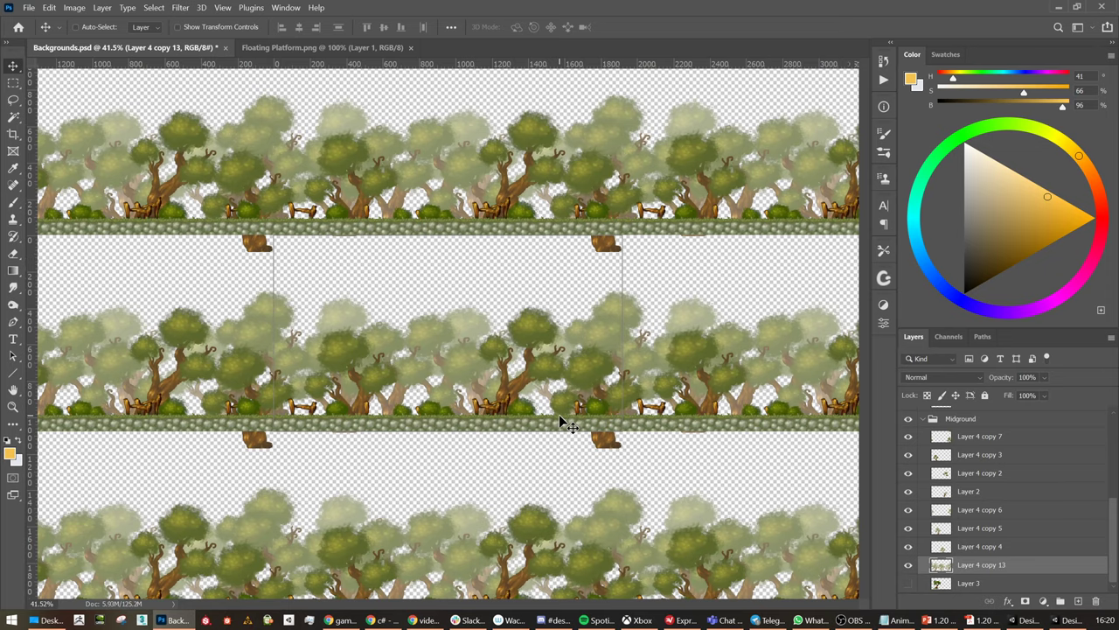
pyautogui.hotkey('ctrl', 's')
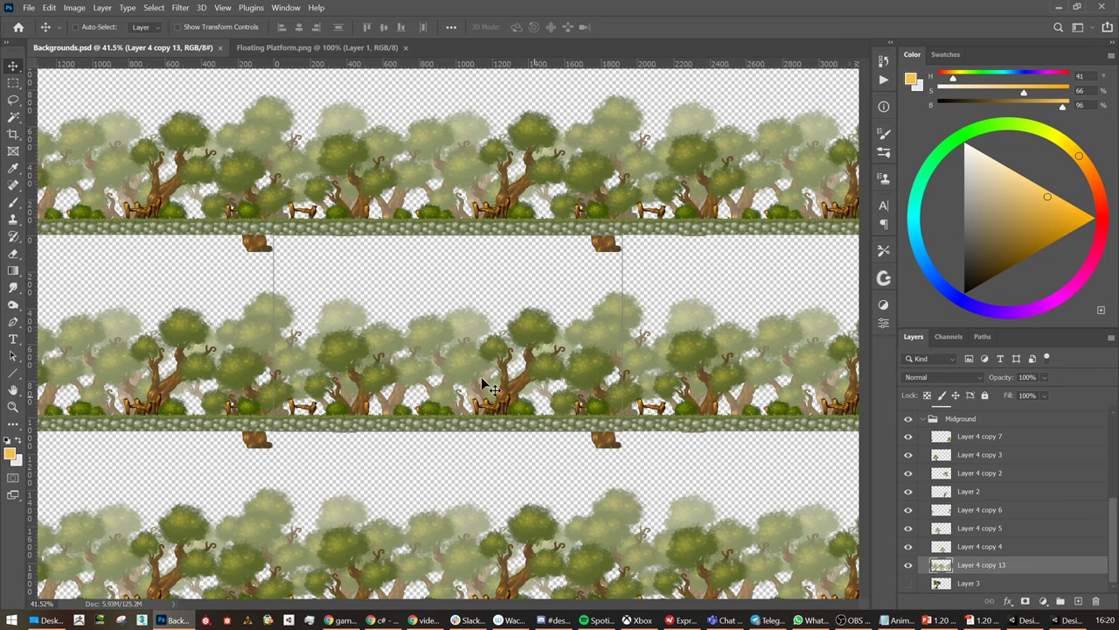
# Examine the layered trees up close and toggle the Midground tree layers' visibility to check what each one contributes
pyautogui.keyDown('alt'); pyautogui.scroll(3, 450, 366); pyautogui.keyUp('alt')
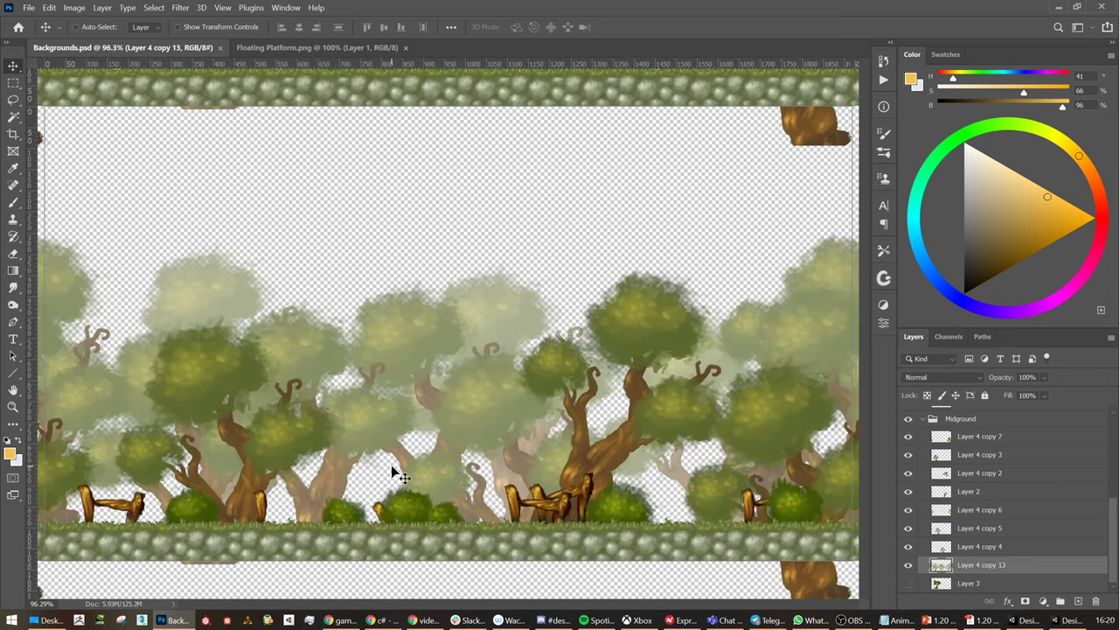
pyautogui.keyDown('alt'); pyautogui.scroll(2, 402, 472); pyautogui.keyUp('alt')
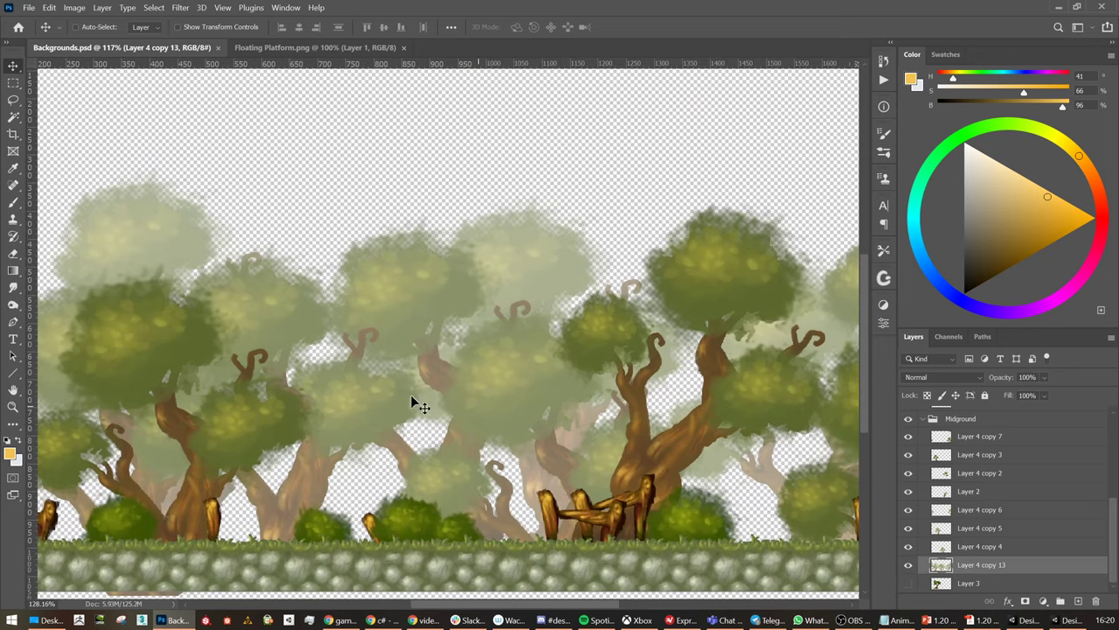
pyautogui.keyDown('alt'); pyautogui.scroll(1, 606, 402); pyautogui.keyUp('alt')
pyautogui.moveTo(606, 402); pyautogui.dragTo(517, 377)
pyautogui.keyDown('alt'); pyautogui.scroll(-4, 444, 396); pyautogui.keyUp('alt')
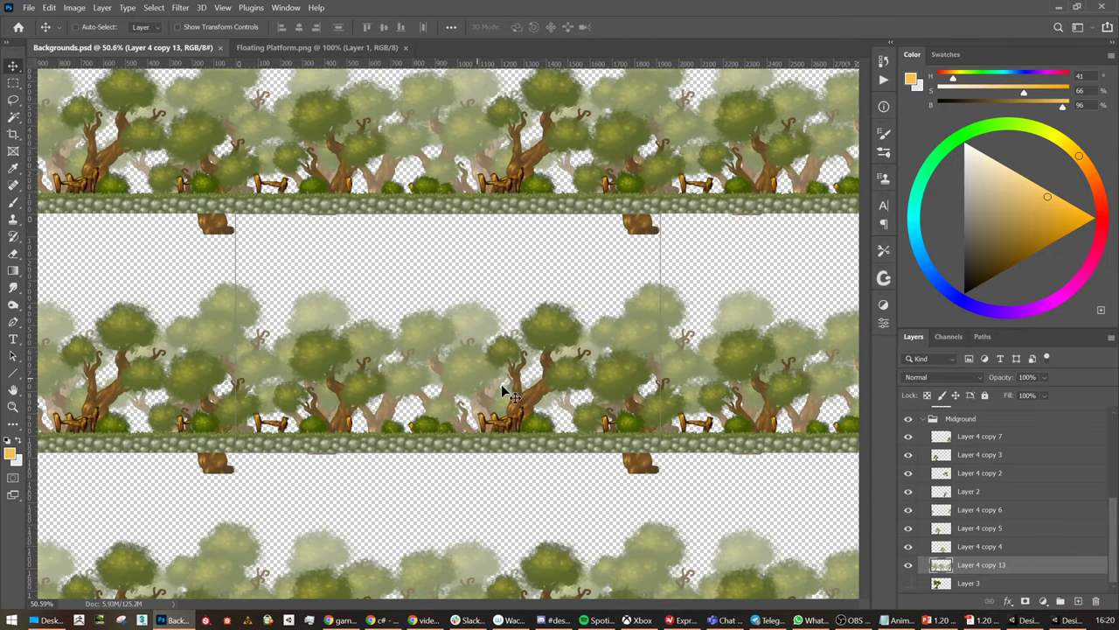
pyautogui.click(909, 549)
pyautogui.click(909, 548)
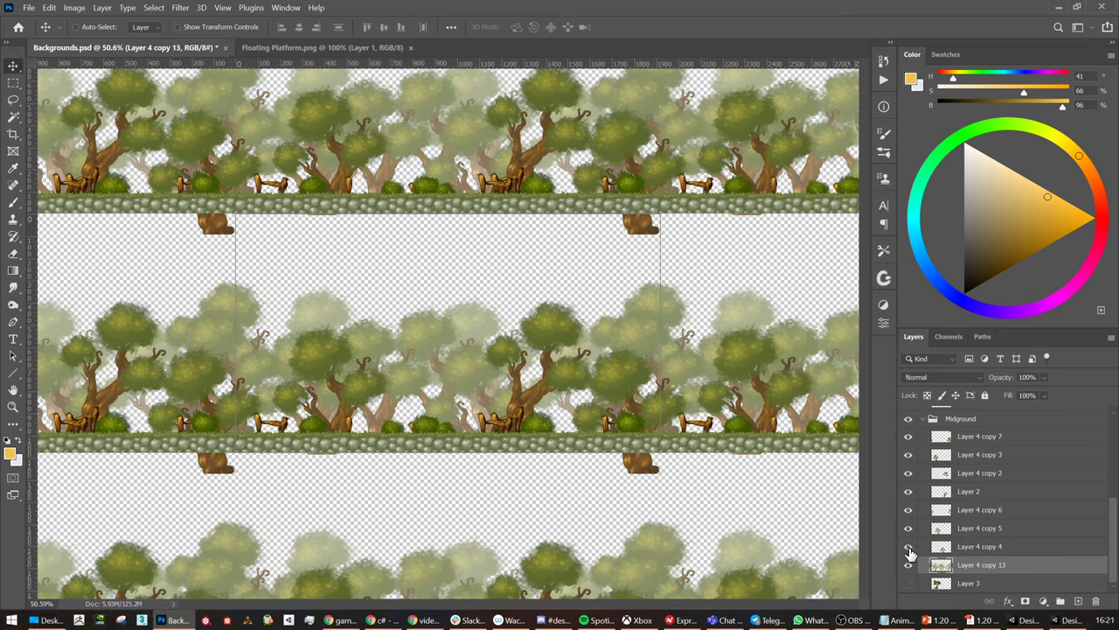
pyautogui.click(909, 549)
pyautogui.click(908, 548)
pyautogui.scroll(1, 1066, 495)
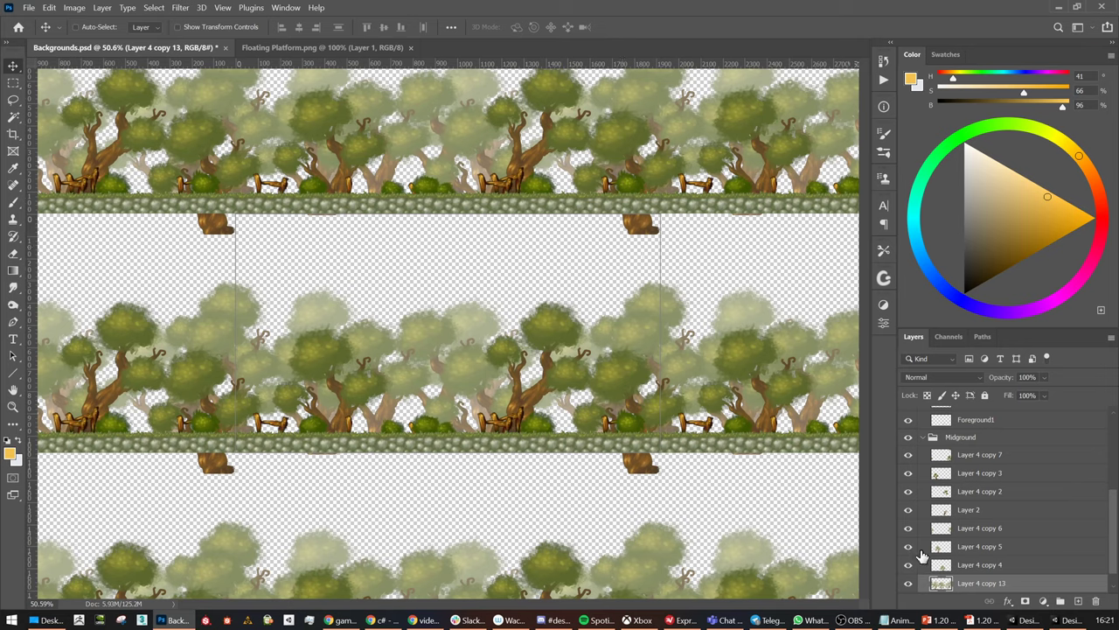
pyautogui.click(908, 583)
pyautogui.click(909, 583)
pyautogui.scroll(-1, 964, 537)
pyautogui.click(909, 548)
pyautogui.click(909, 549)
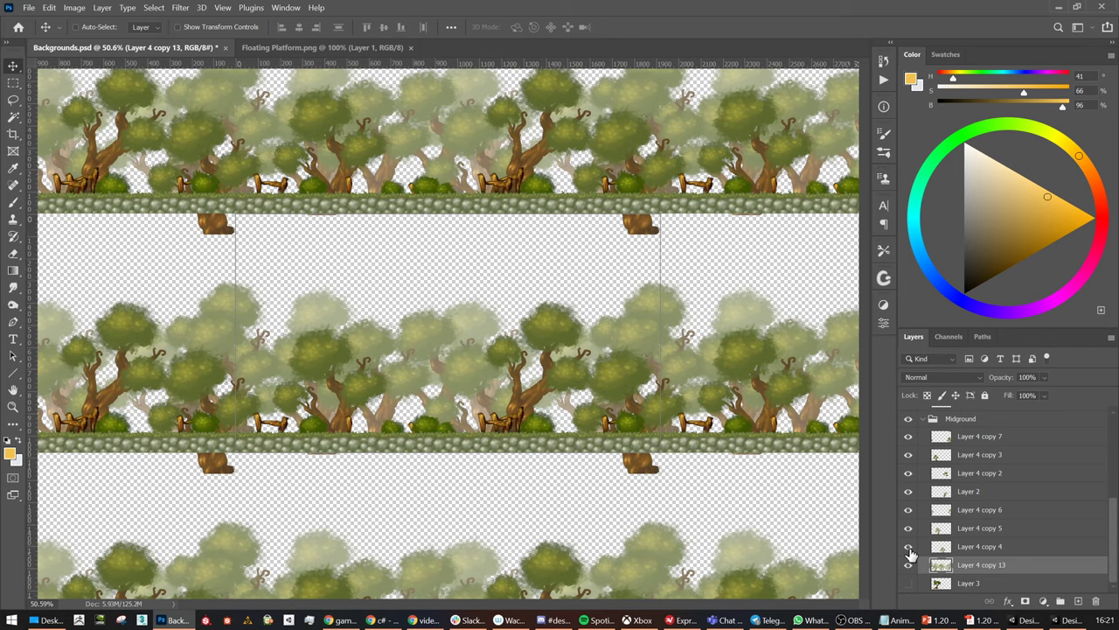
pyautogui.click(908, 529)
pyautogui.click(909, 529)
pyautogui.click(908, 512)
pyautogui.click(908, 511)
# Identify the layer of the trunk overflowing the canvas's top edge, then delete the overflow with a rectangular selection and deselect
pyautogui.click(647, 236)
pyautogui.click(909, 436)
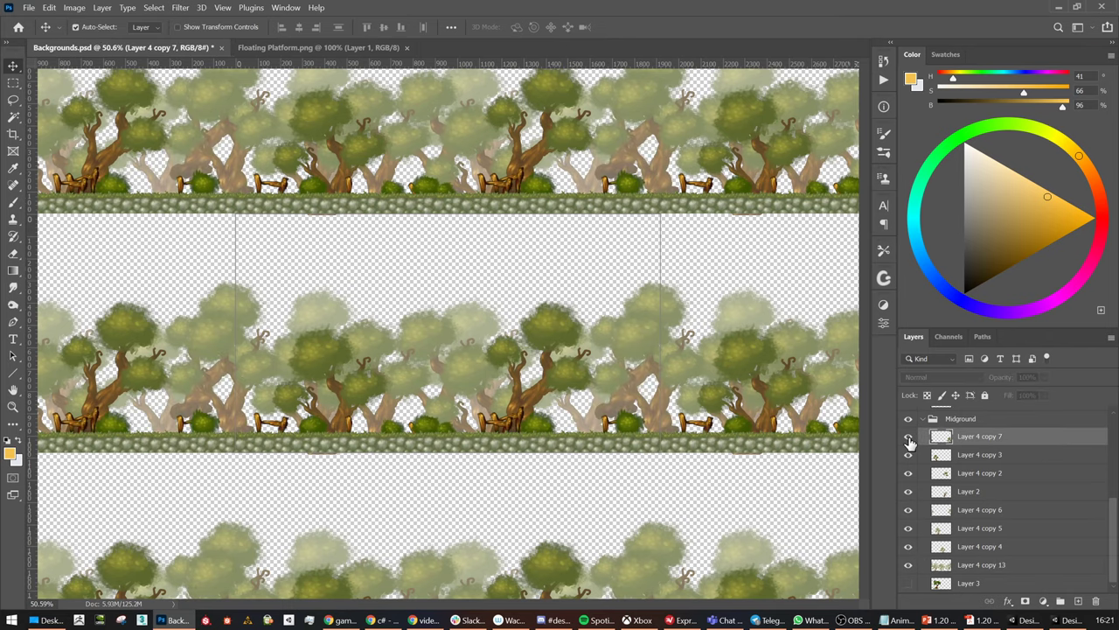
pyautogui.click(908, 437)
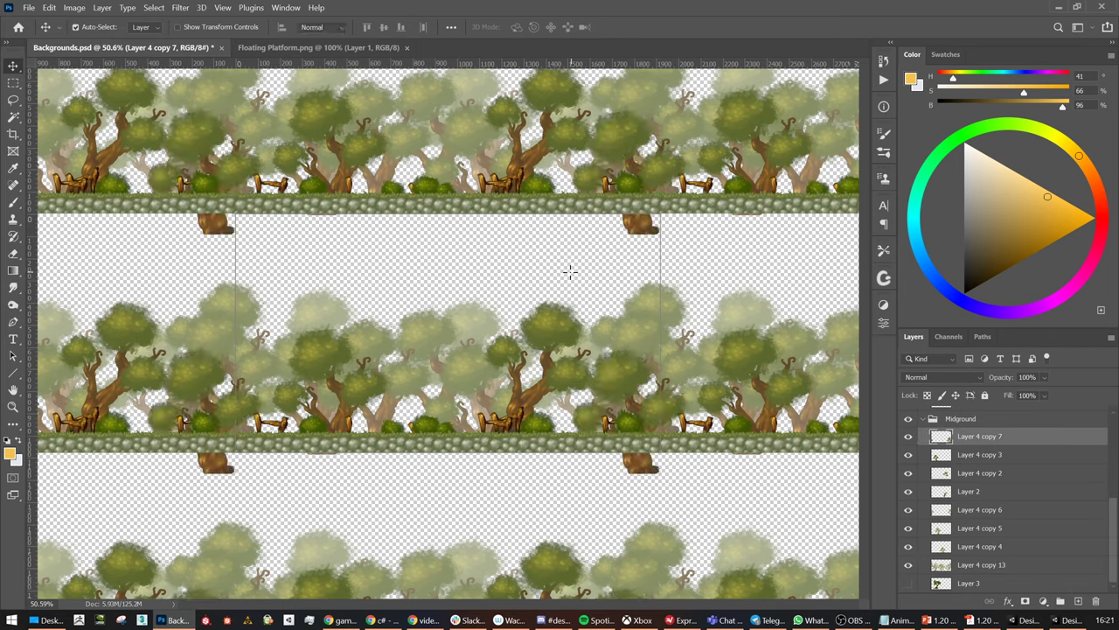
pyautogui.press('m')
pyautogui.moveTo(569, 272); pyautogui.dragTo(660, 215)
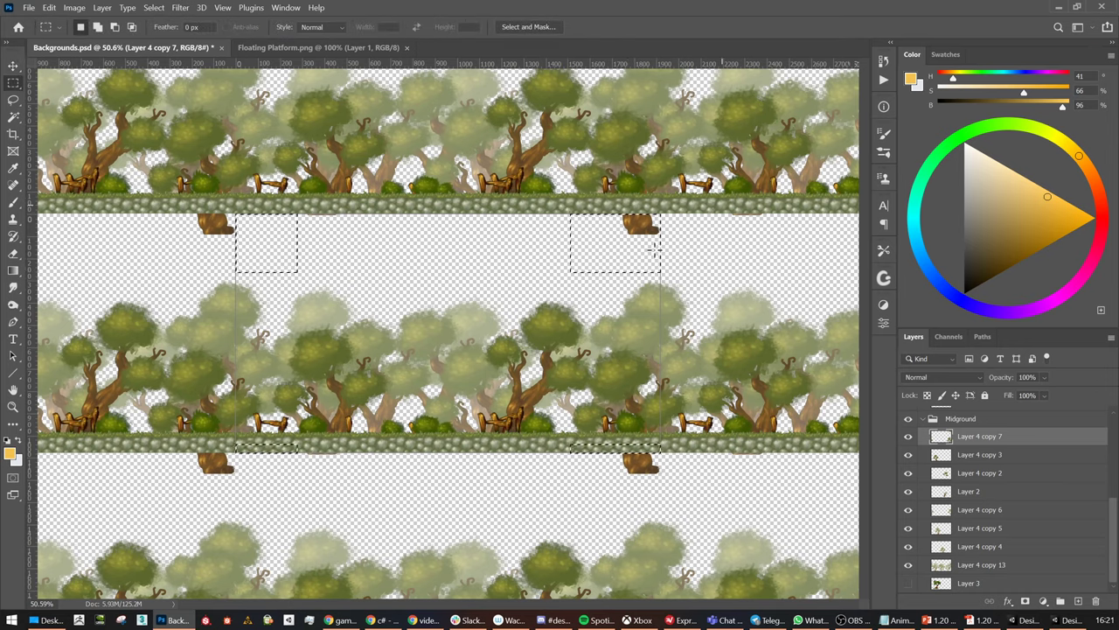
pyautogui.press('Delete')
pyautogui.hotkey('ctrl', 'd')
pyautogui.press('v')
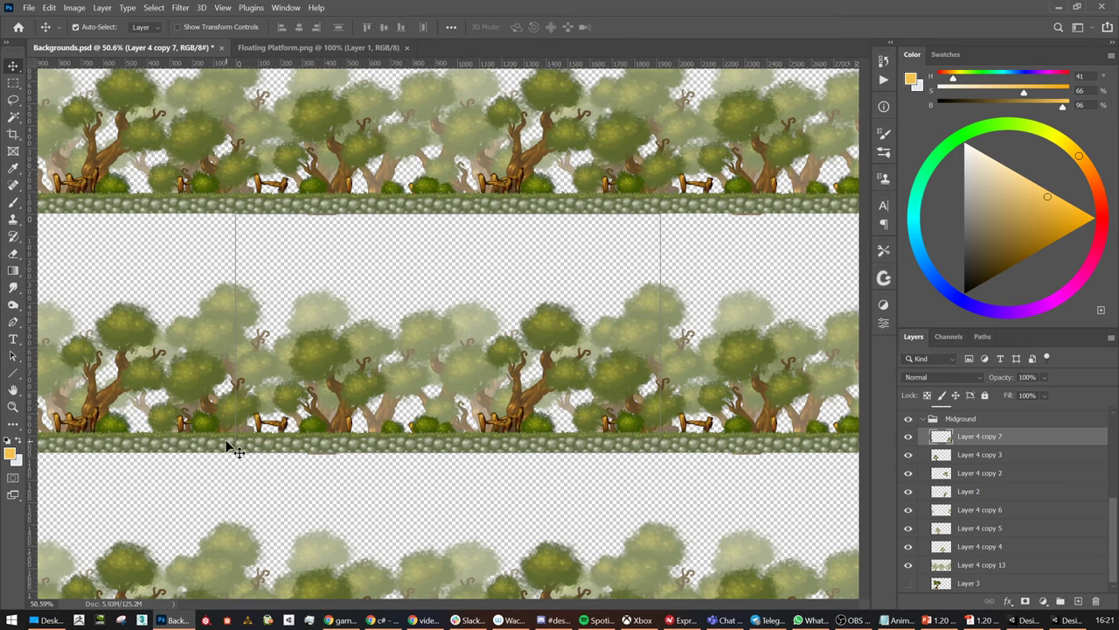
# Find the layer of the trunk overflowing below the stone ground, Layer 4 copy 13, and delete the overflow with a rectangular selection
pyautogui.click(337, 428)
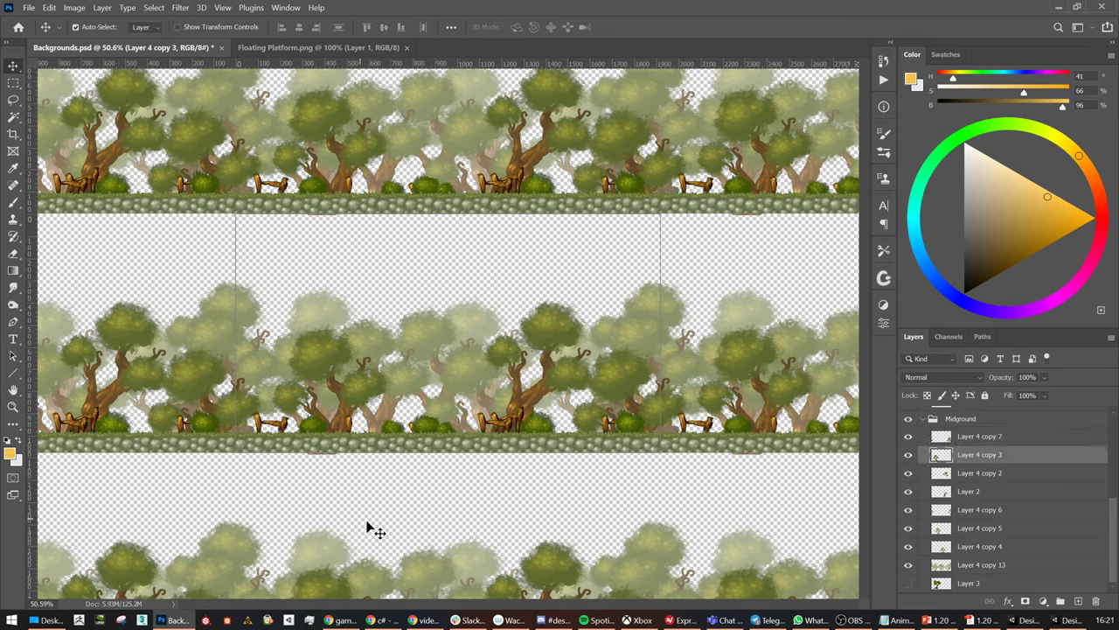
pyautogui.press('m')
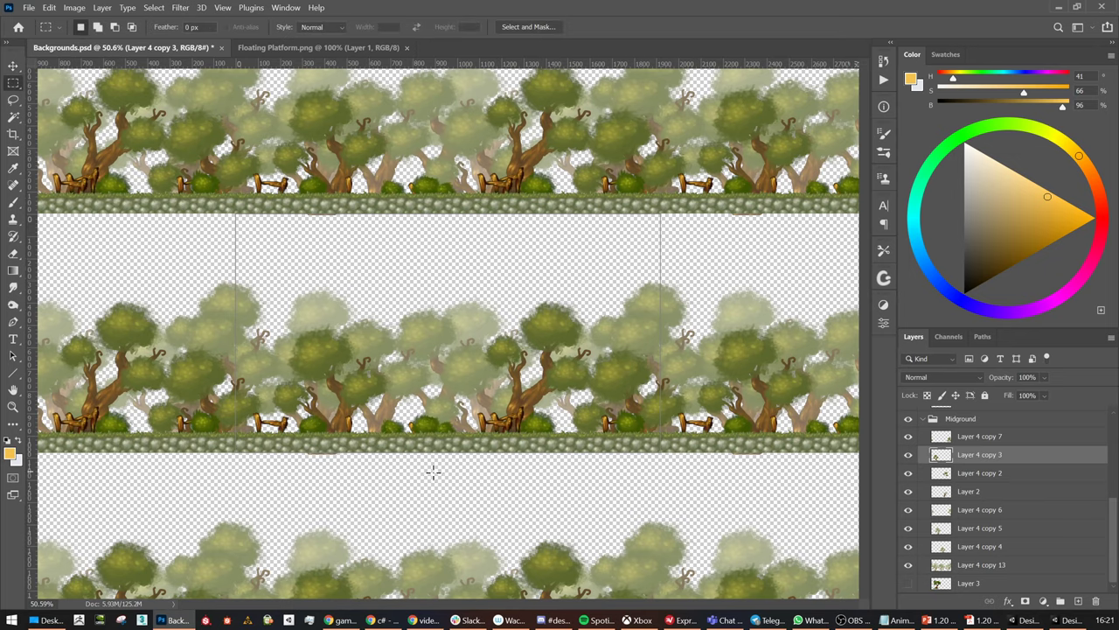
pyautogui.hotkey('ctrl', 'shift', 'd')
pyautogui.hotkey('ctrl', '+')
pyautogui.keyDown('alt'); pyautogui.scroll(3, 322, 462); pyautogui.keyUp('alt')
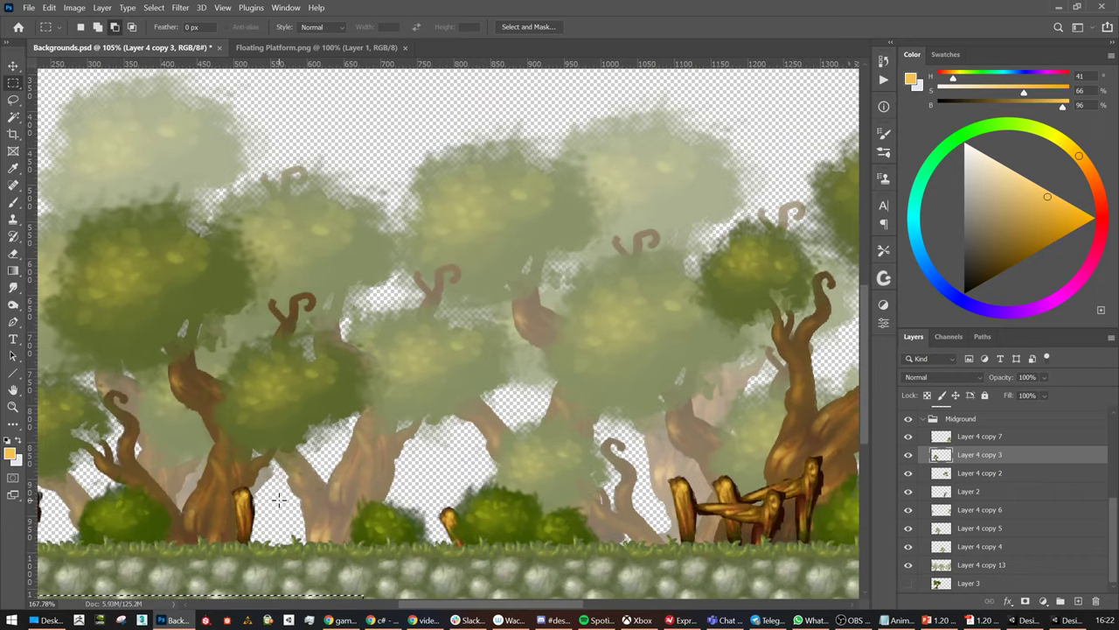
pyautogui.moveTo(481, 498); pyautogui.dragTo(481, 365)
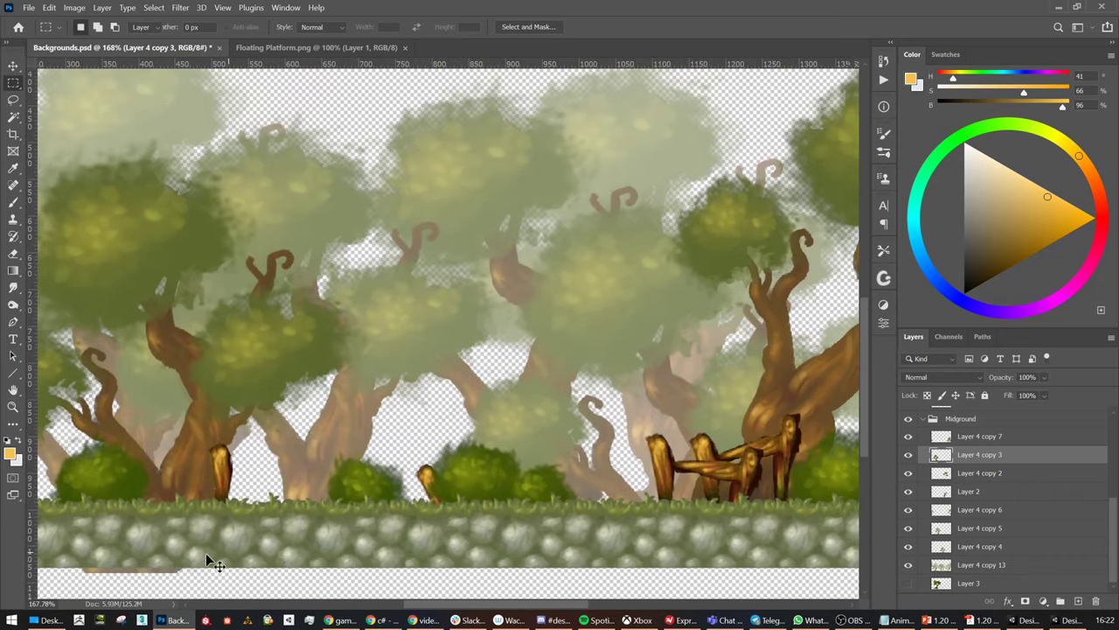
pyautogui.press('v')
pyautogui.click(153, 578)
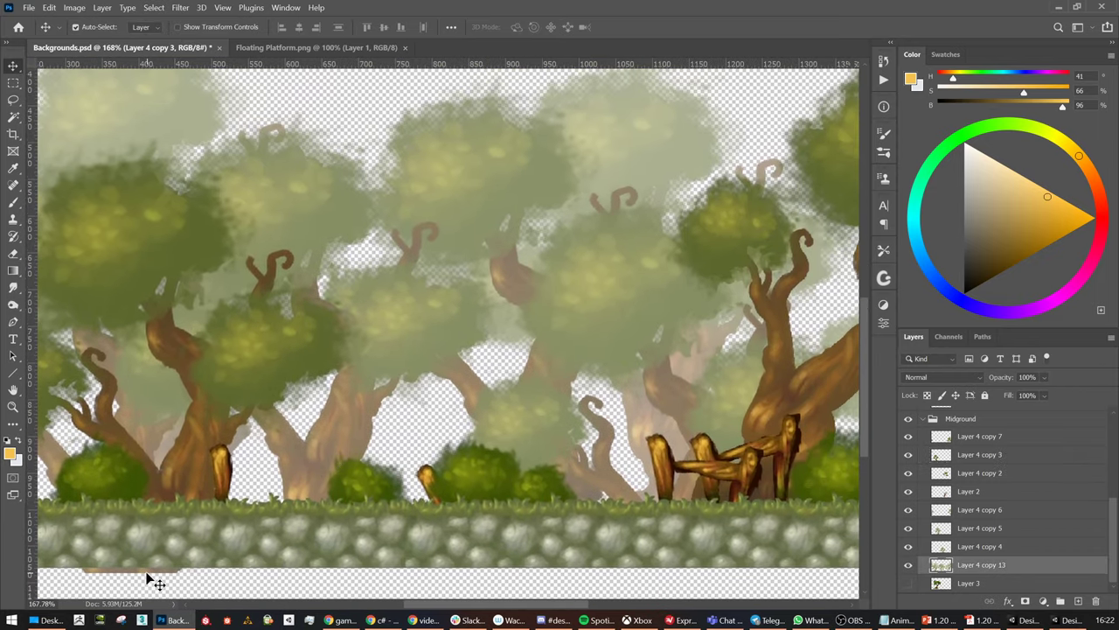
pyautogui.press('m')
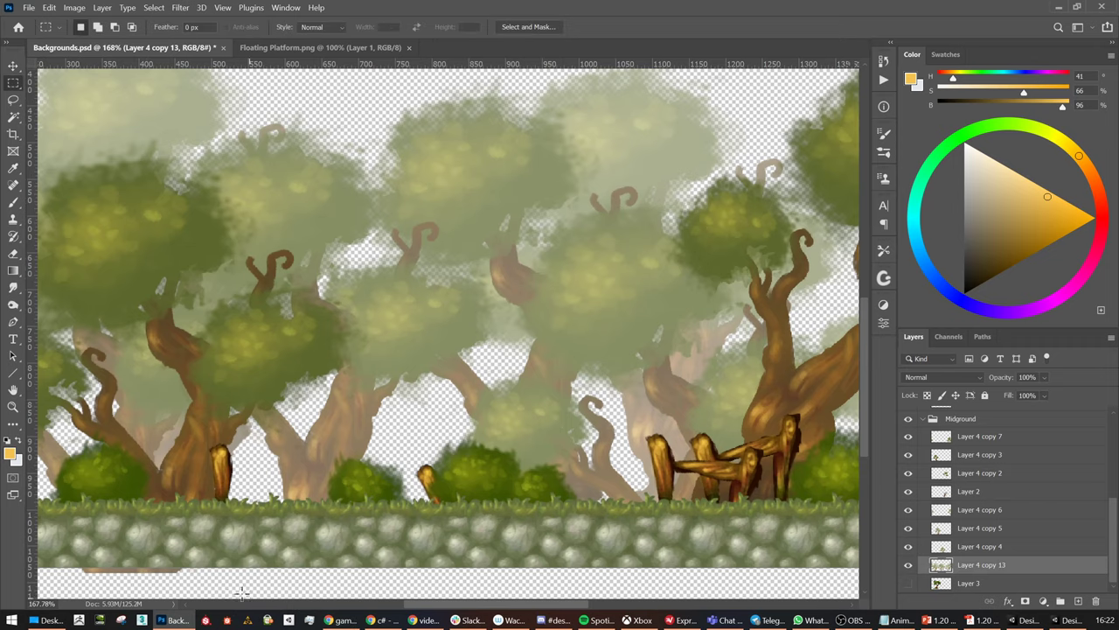
pyautogui.moveTo(232, 594); pyautogui.dragTo(52, 559)
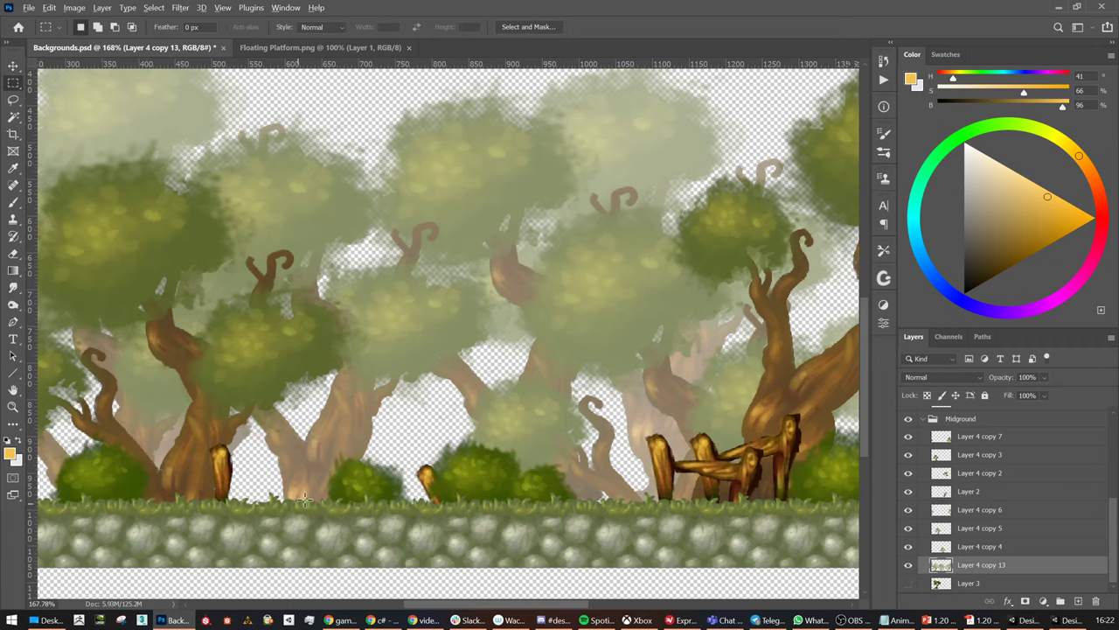
# Save the document and collapse the Midground and Foreground groups
pyautogui.keyDown('alt'); pyautogui.scroll(-5, 383, 467); pyautogui.keyUp('alt')
pyautogui.keyDown('alt'); pyautogui.scroll(-1, 534, 418); pyautogui.keyUp('alt')
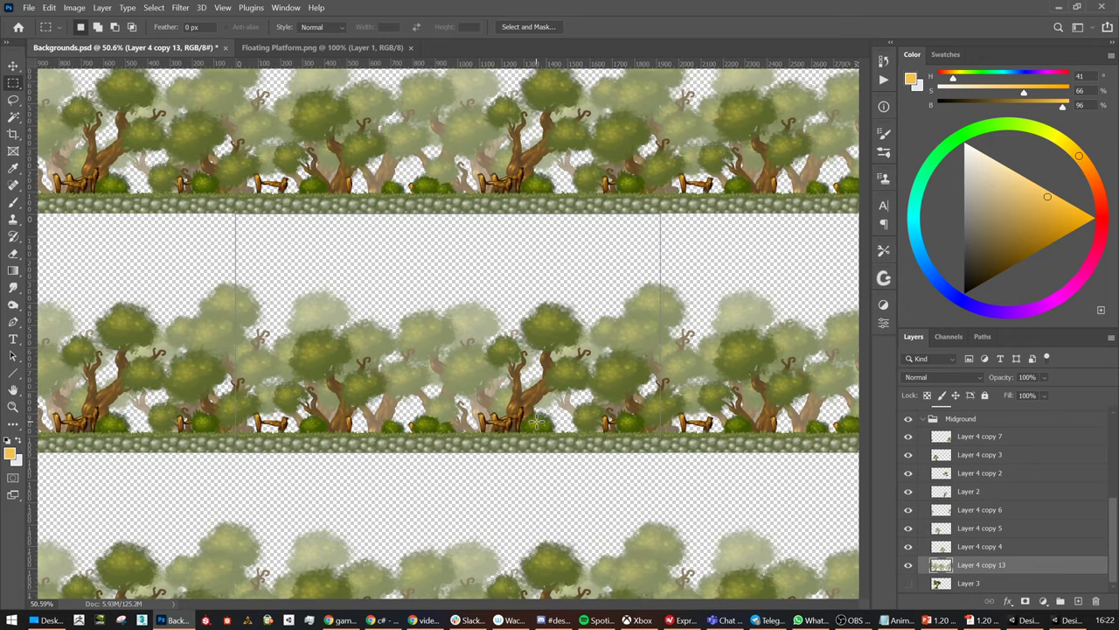
pyautogui.press('v')
pyautogui.keyDown('ctrl'); pyautogui.click(580, 359); pyautogui.keyUp('ctrl')
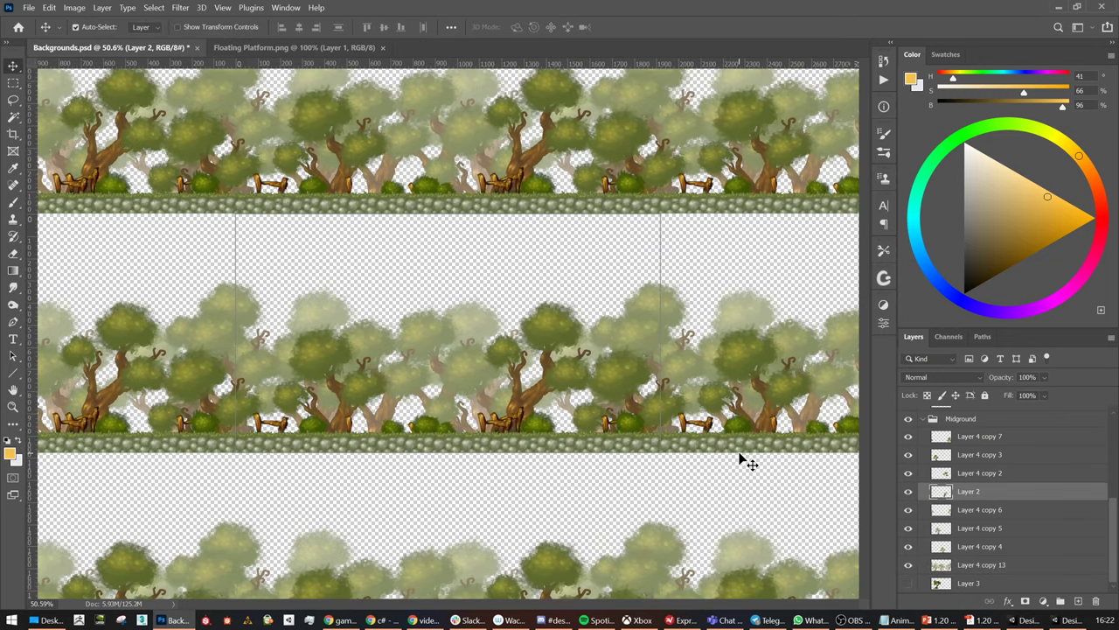
pyautogui.hotkey('ctrl', 's')
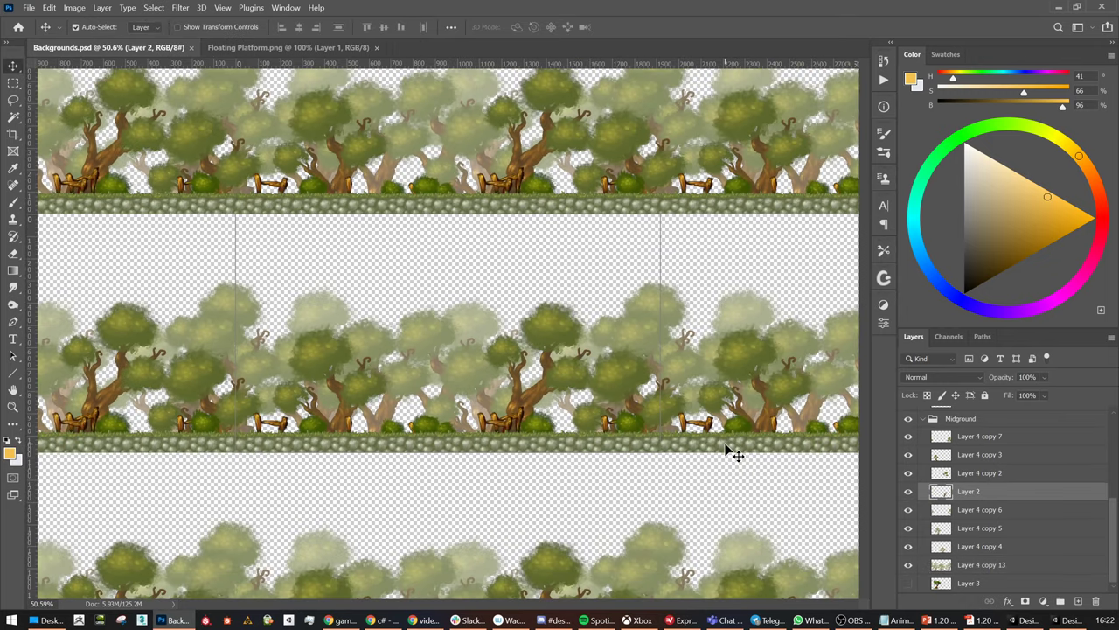
pyautogui.scroll(2, 1005, 500)
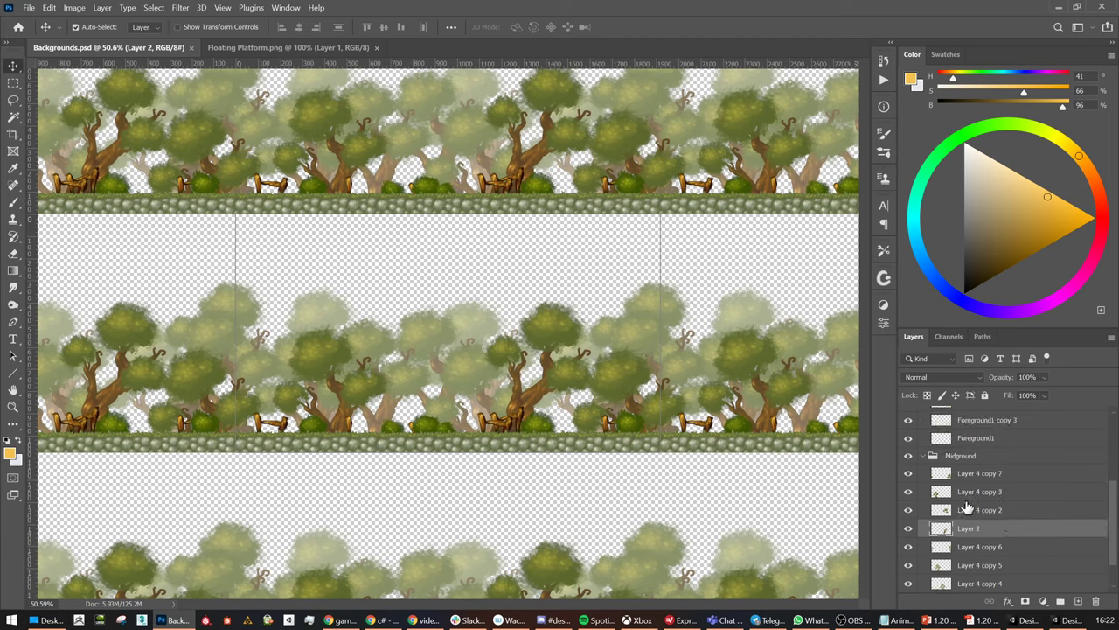
pyautogui.click(924, 455)
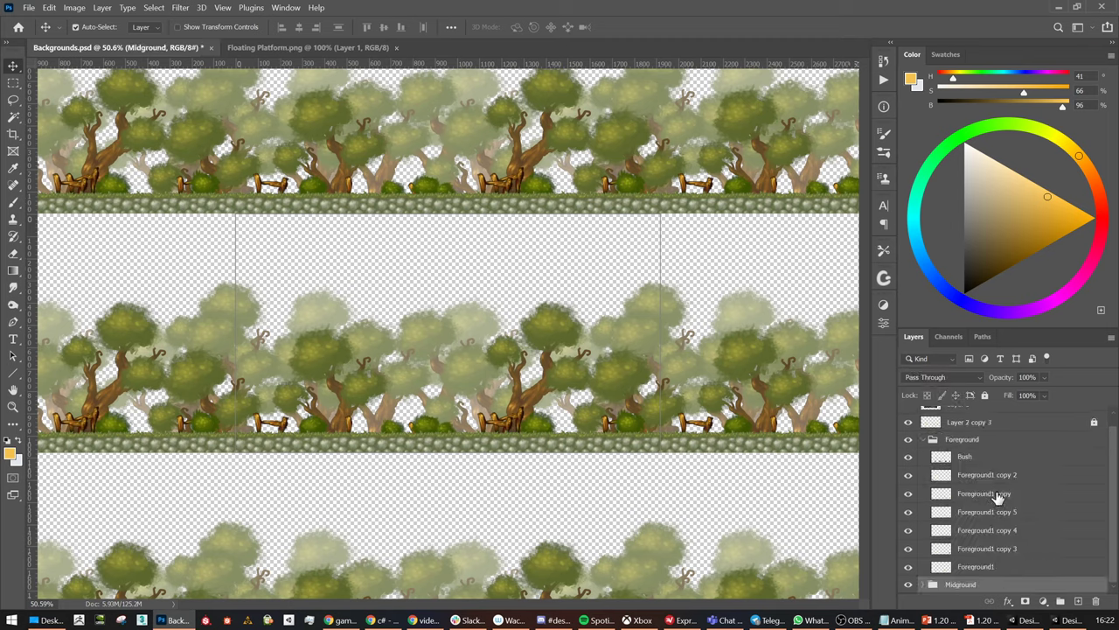
pyautogui.click(924, 441)
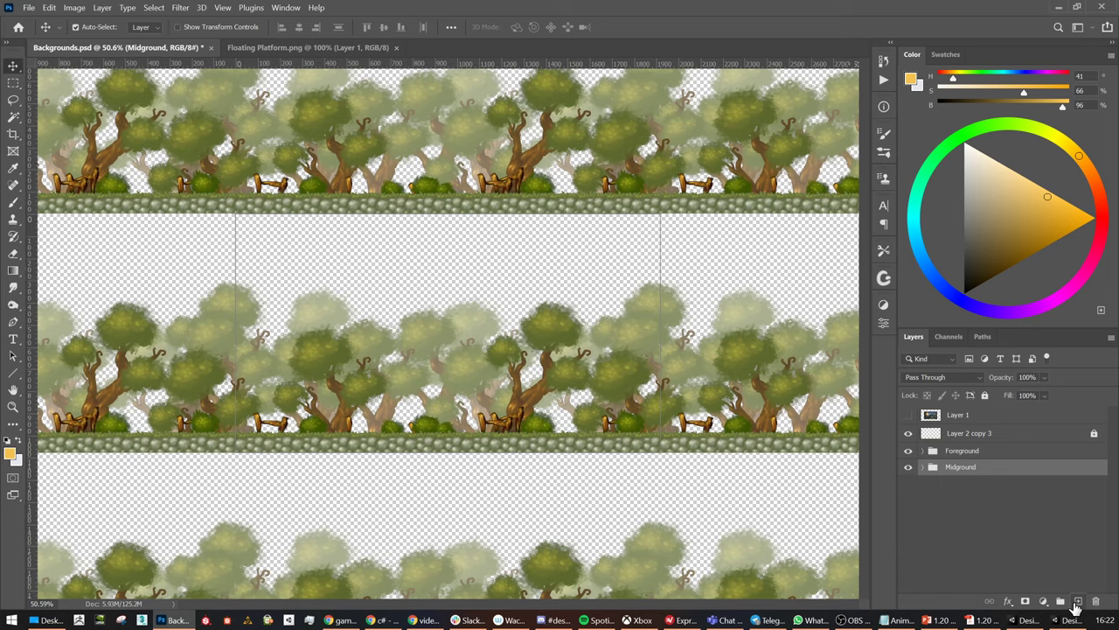
# Add a new empty layer and place it below the Midground group, keeping its default name
pyautogui.click(1078, 602)
pyautogui.moveTo(956, 467); pyautogui.dragTo(957, 497)
pyautogui.doubleClick(957, 485)
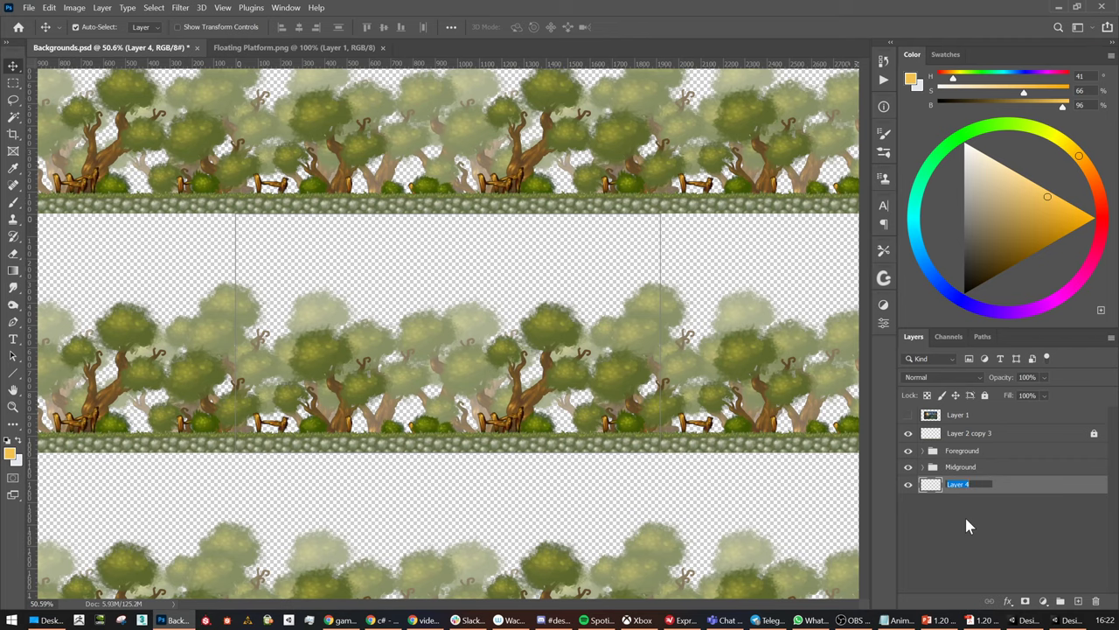
pyautogui.click(968, 525)
# Create a group named Midground Far directly below the Midground group and move the new empty layer into it
pyautogui.click(1060, 601)
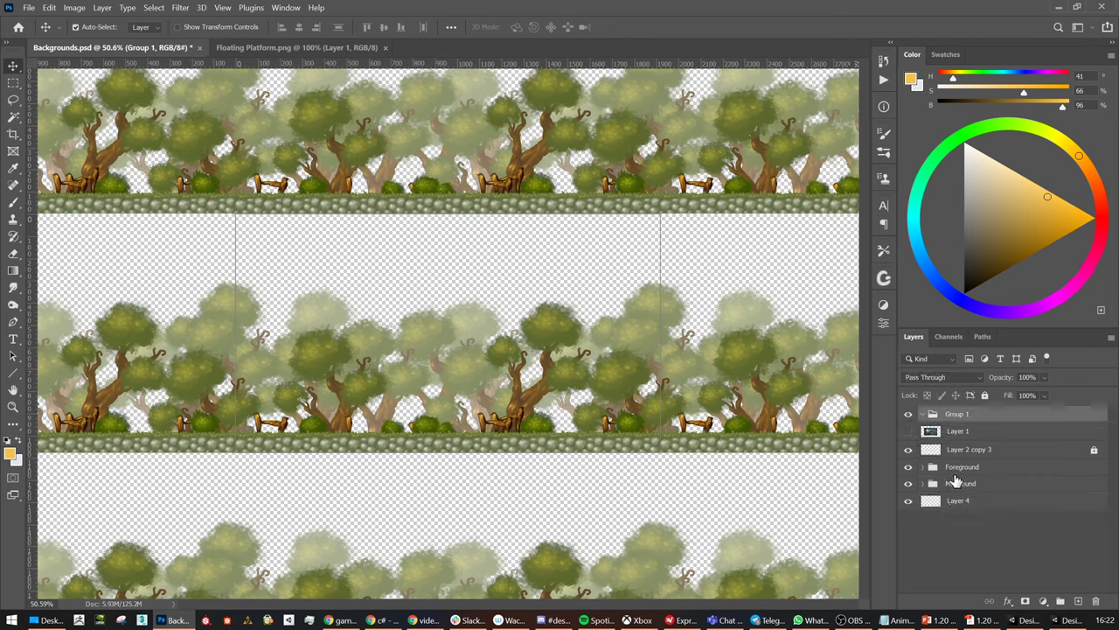
pyautogui.moveTo(957, 414); pyautogui.dragTo(951, 504)
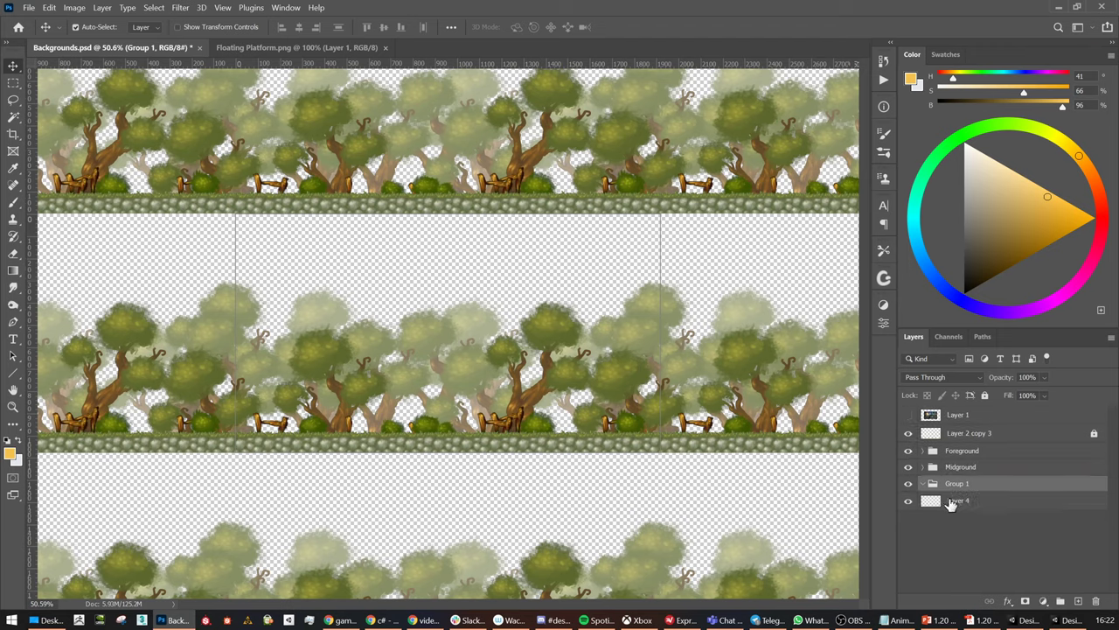
pyautogui.doubleClick(957, 484)
pyautogui.write('Midground Far')
pyautogui.press('Return')
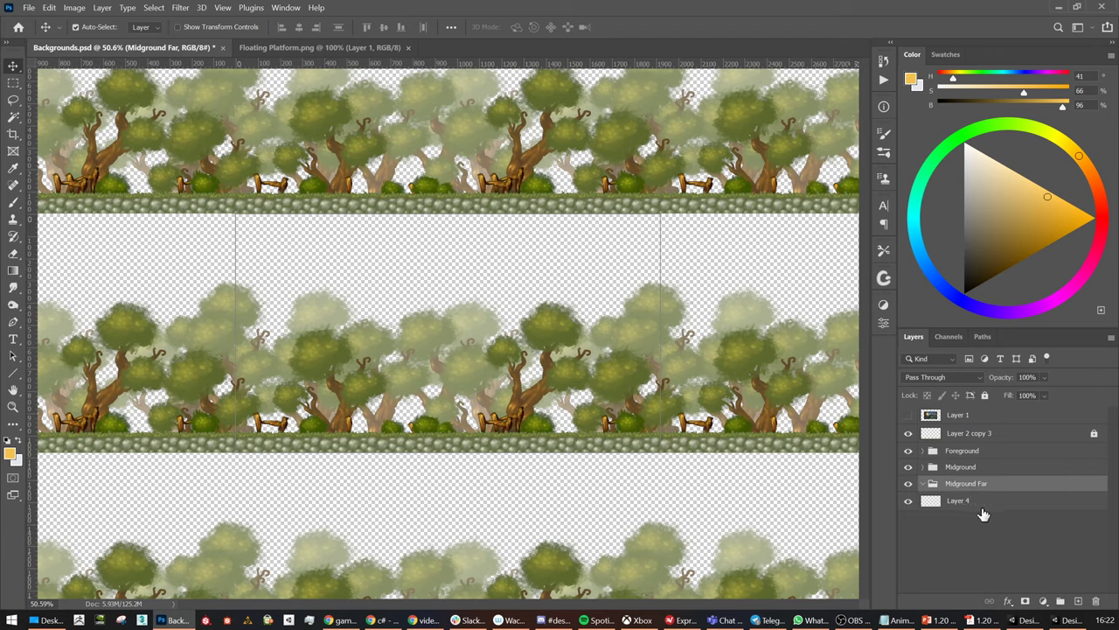
pyautogui.moveTo(966, 506); pyautogui.dragTo(973, 486)
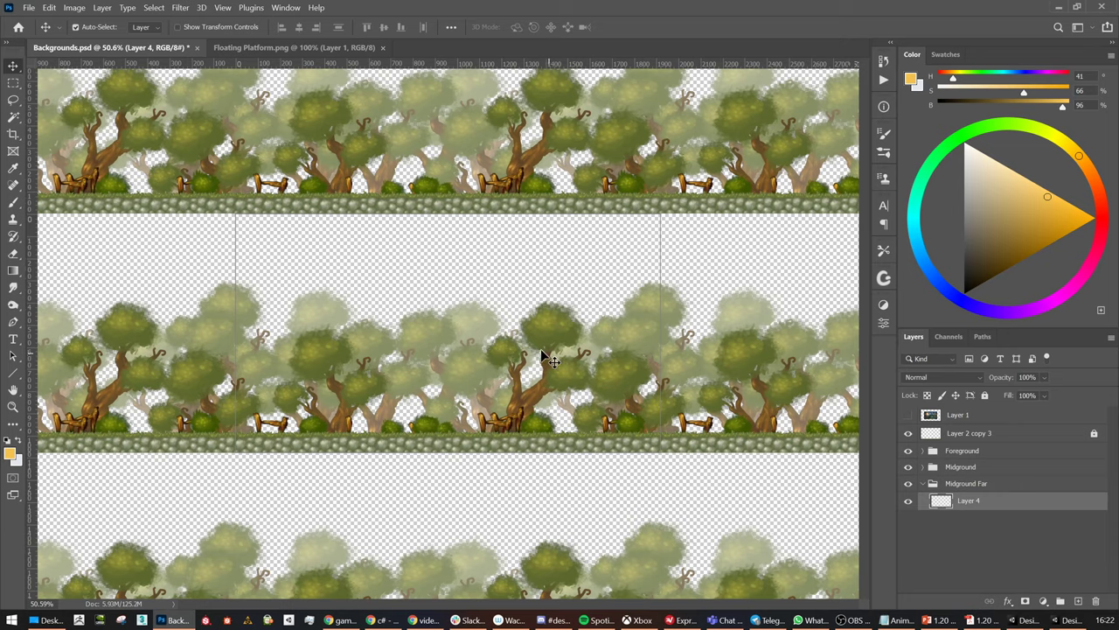
# Switch to Chrome, browse the 2D game background images, preview the mountain and forest pixel art references, and return to Photoshop
pyautogui.press('b')
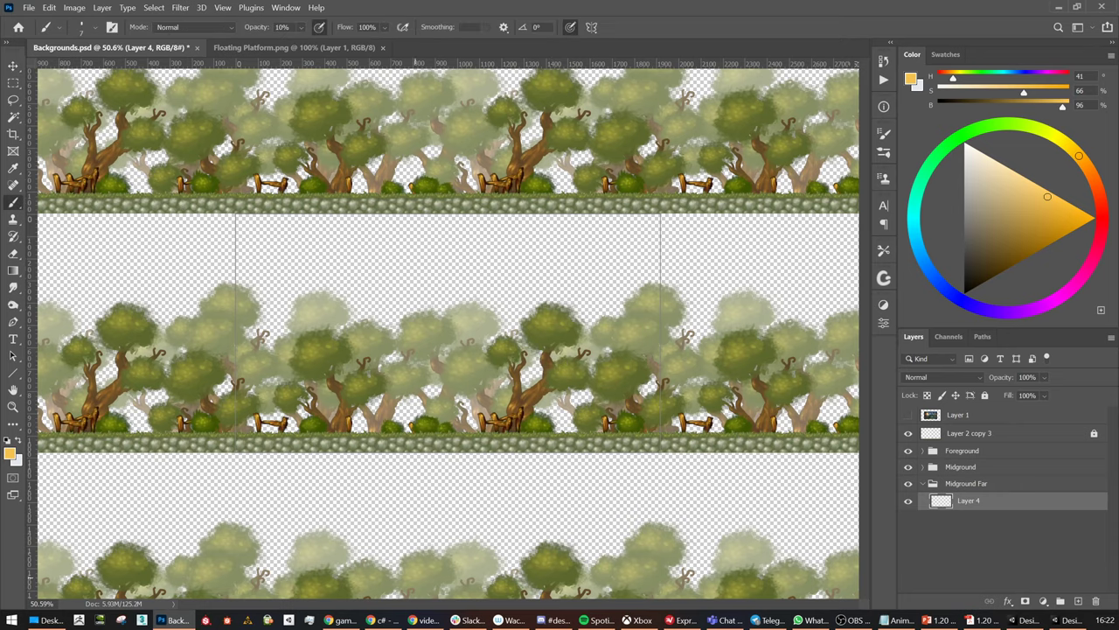
pyautogui.click(426, 620)
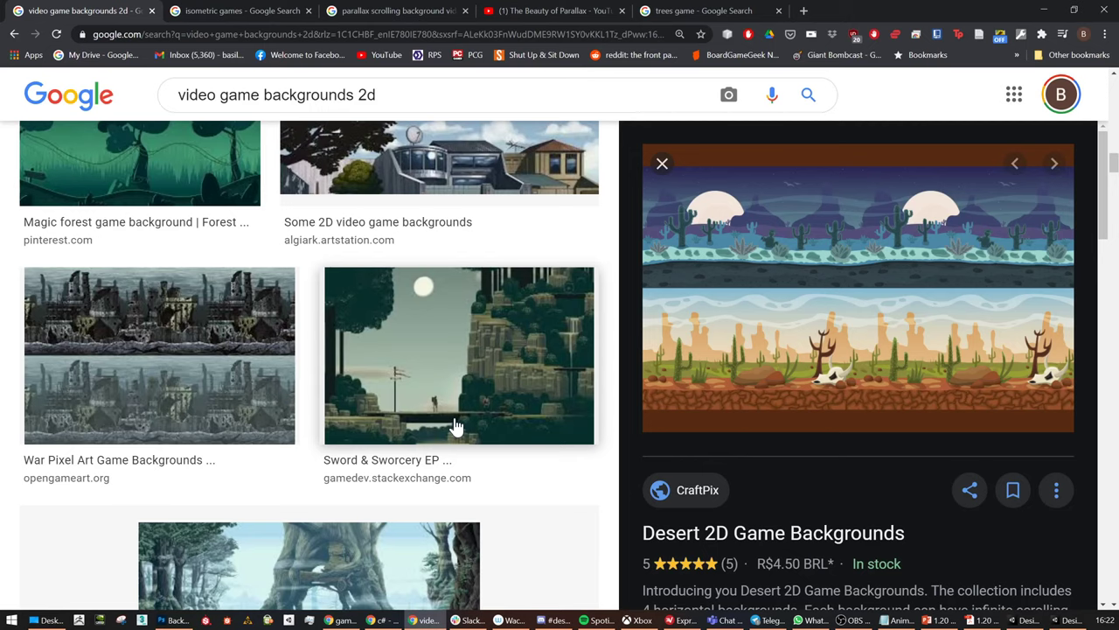
pyautogui.scroll(4, 501, 425)
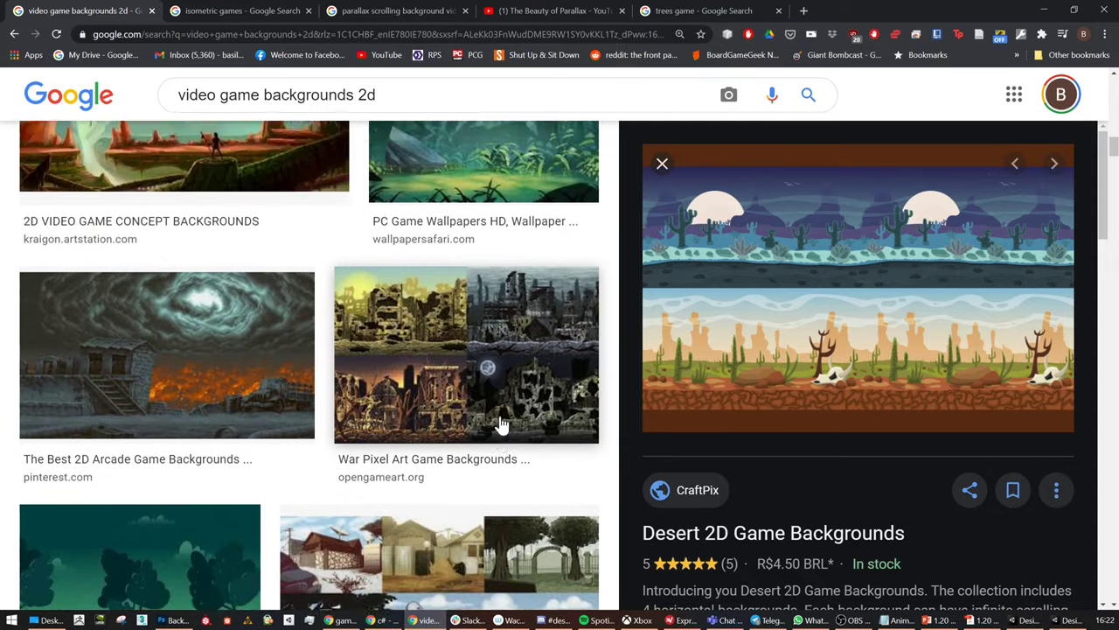
pyautogui.scroll(5, 501, 424)
pyautogui.scroll(3, 508, 429)
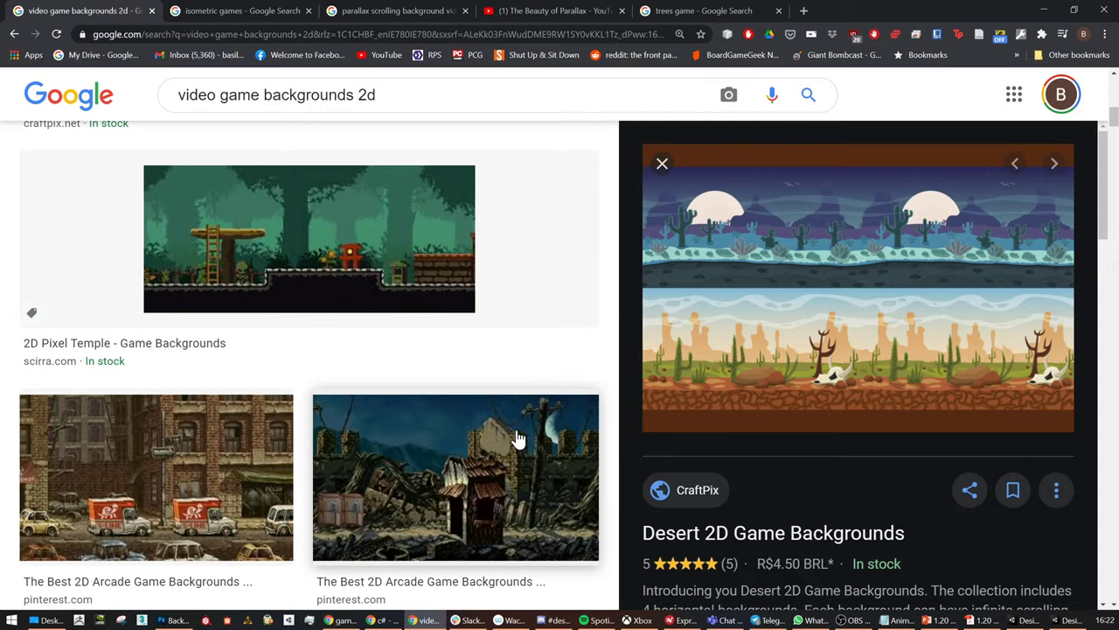
pyautogui.scroll(5, 517, 437)
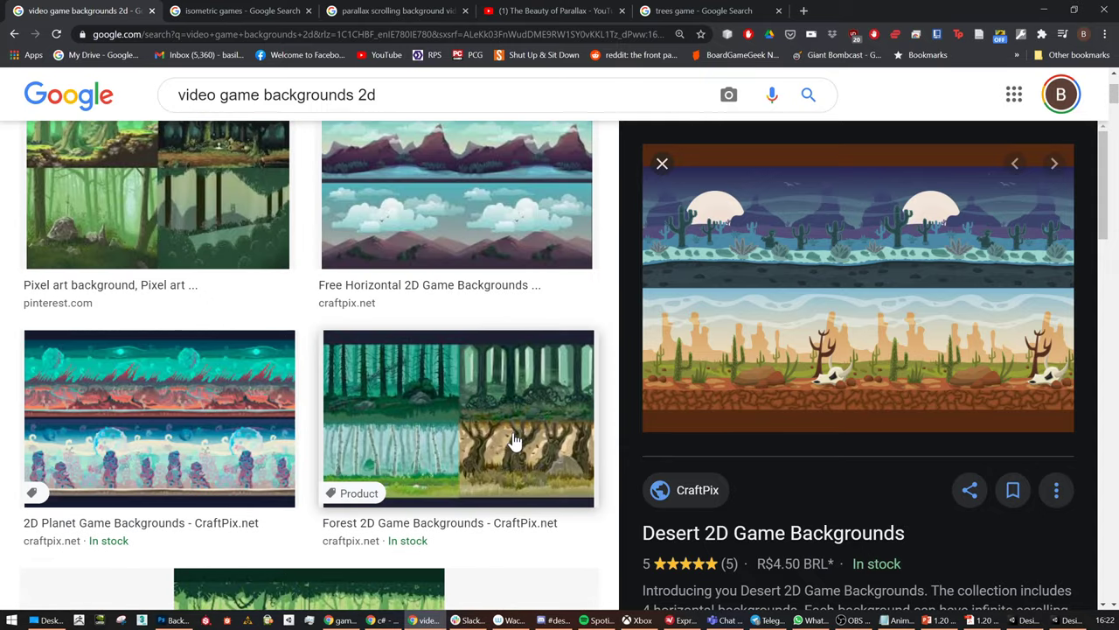
pyautogui.scroll(2, 515, 444)
pyautogui.click(487, 407)
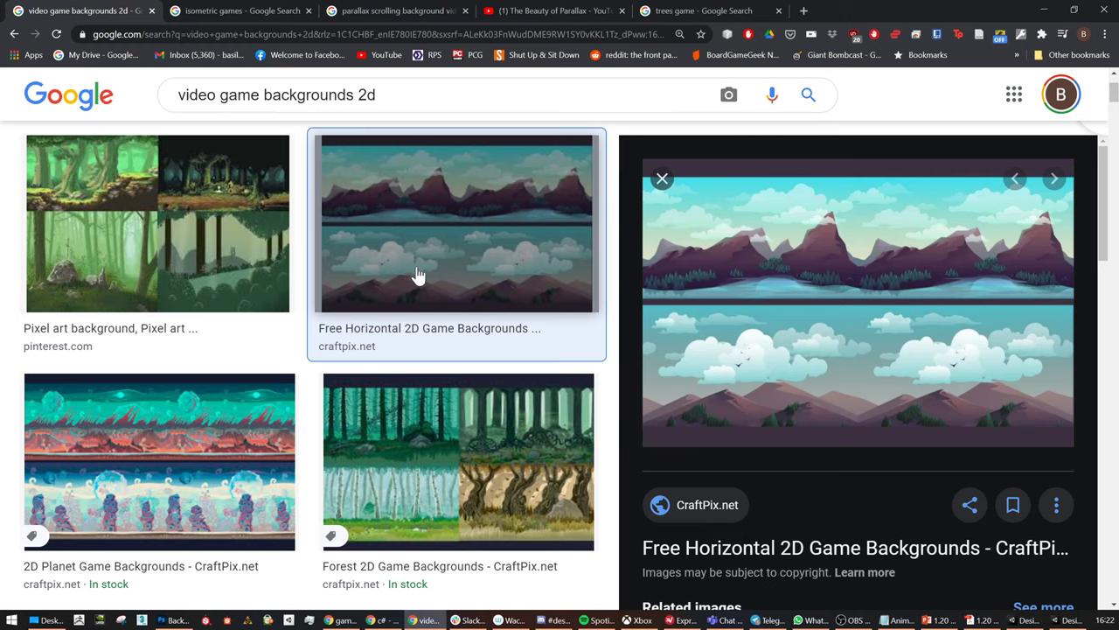
pyautogui.click(200, 258)
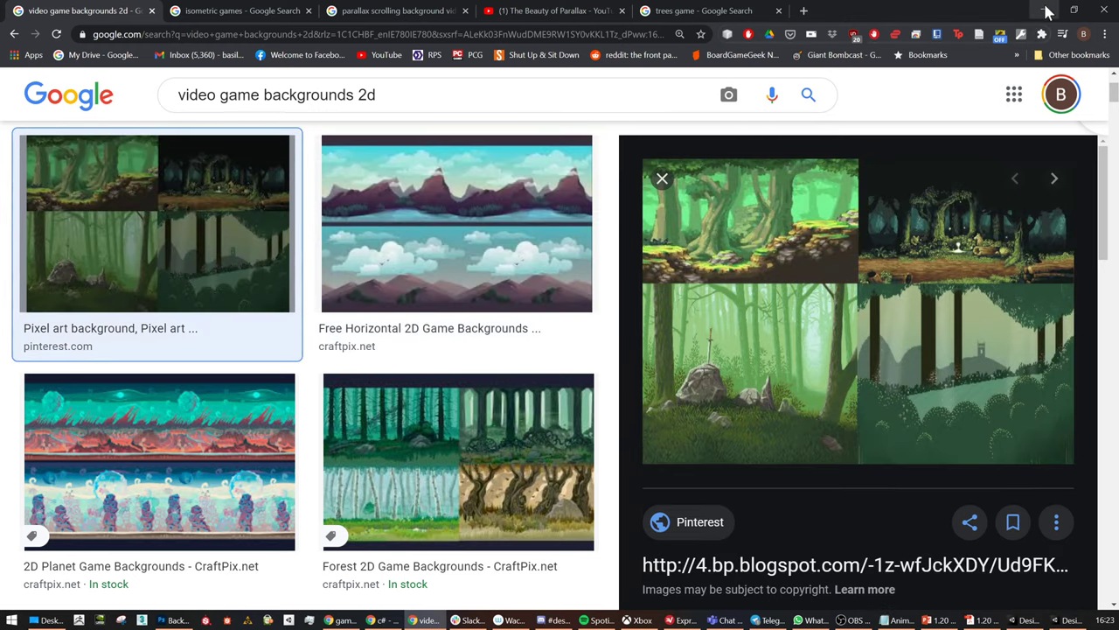
pyautogui.click(1043, 11)
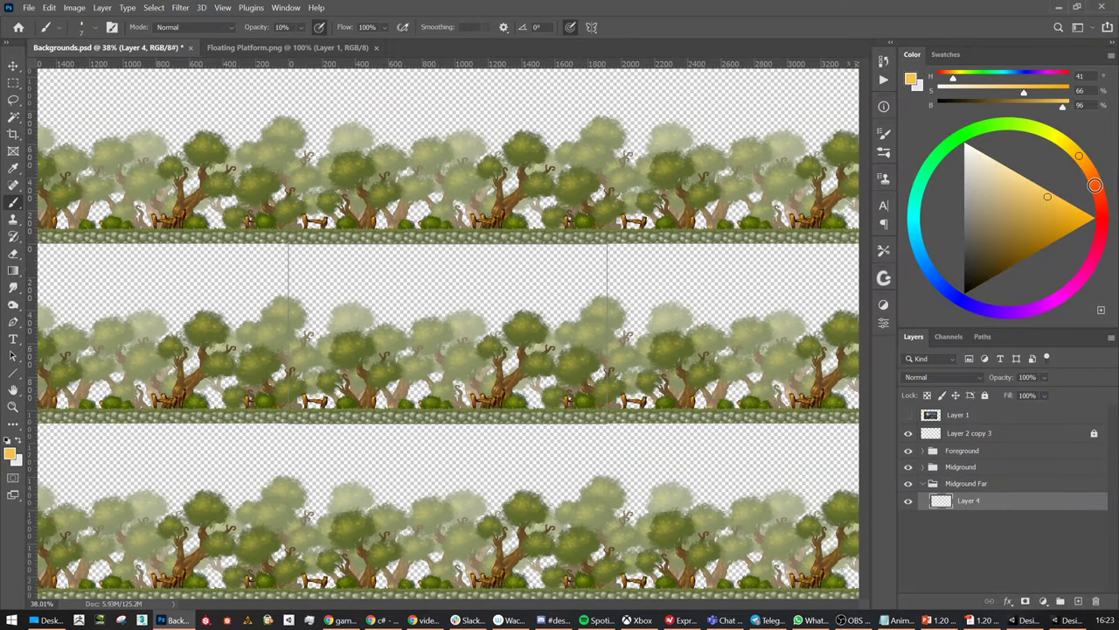
# Paint solid brown hills (H 21, S 81, B 51) at 100% opacity behind the trees on the Midground Far layer
pyautogui.click(1094, 184)
pyautogui.moveTo(1043, 199); pyautogui.dragTo(1018, 247)
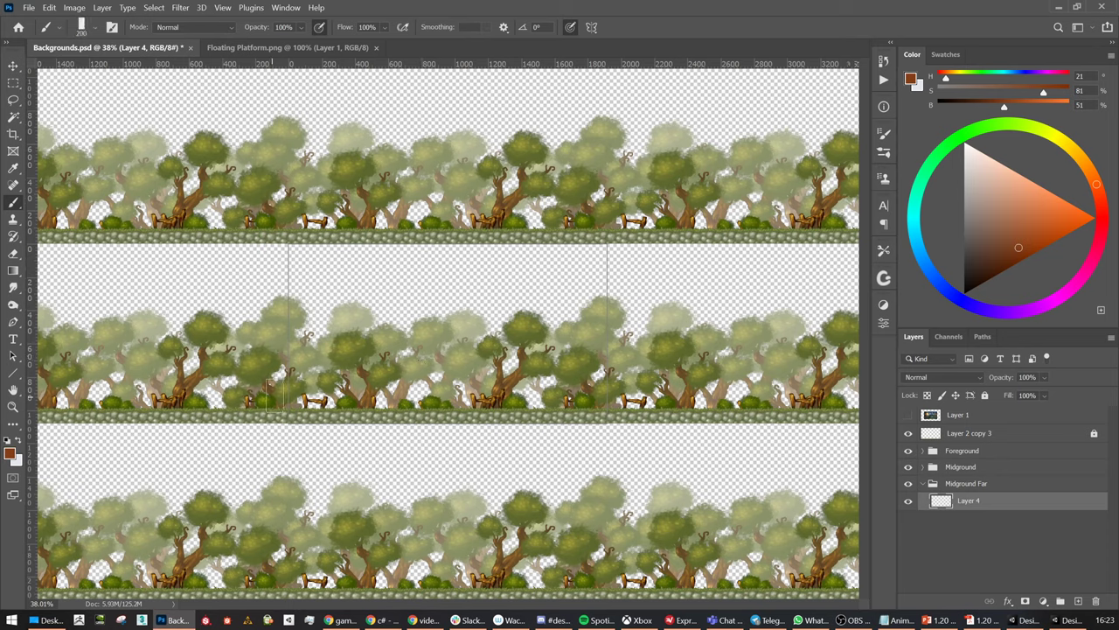
pyautogui.moveTo(284, 394)
pyautogui.mouseDown()
pyautogui.moveTo(322, 378)
pyautogui.moveTo(284, 397)
pyautogui.moveTo(345, 395)
pyautogui.moveTo(300, 395)
pyautogui.moveTo(331, 366)
pyautogui.moveTo(295, 385)
pyautogui.moveTo(323, 367)
pyautogui.moveTo(375, 384)
pyautogui.moveTo(334, 393)
pyautogui.moveTo(405, 401)
pyautogui.moveTo(446, 371)
pyautogui.moveTo(396, 392)
pyautogui.moveTo(493, 346)
pyautogui.moveTo(429, 398)
pyautogui.moveTo(519, 372)
pyautogui.moveTo(563, 404)
pyautogui.mouseUp()
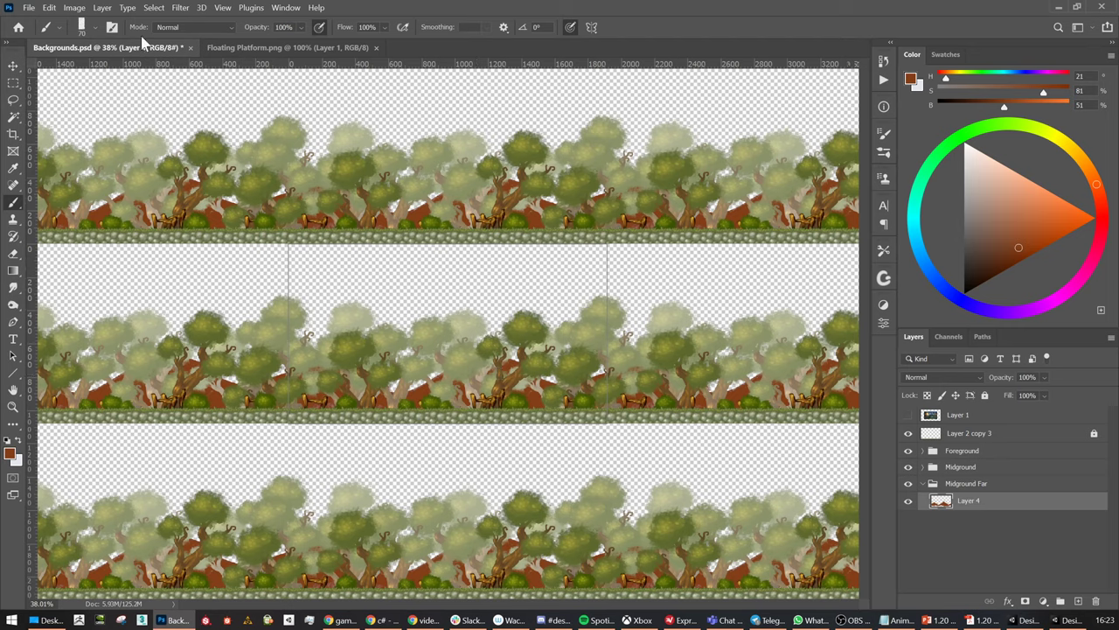
# Lighten the painted hills with a Hue/Saturation adjustment, setting Lightness to +40
pyautogui.click(74, 8)
pyautogui.moveTo(123, 36)
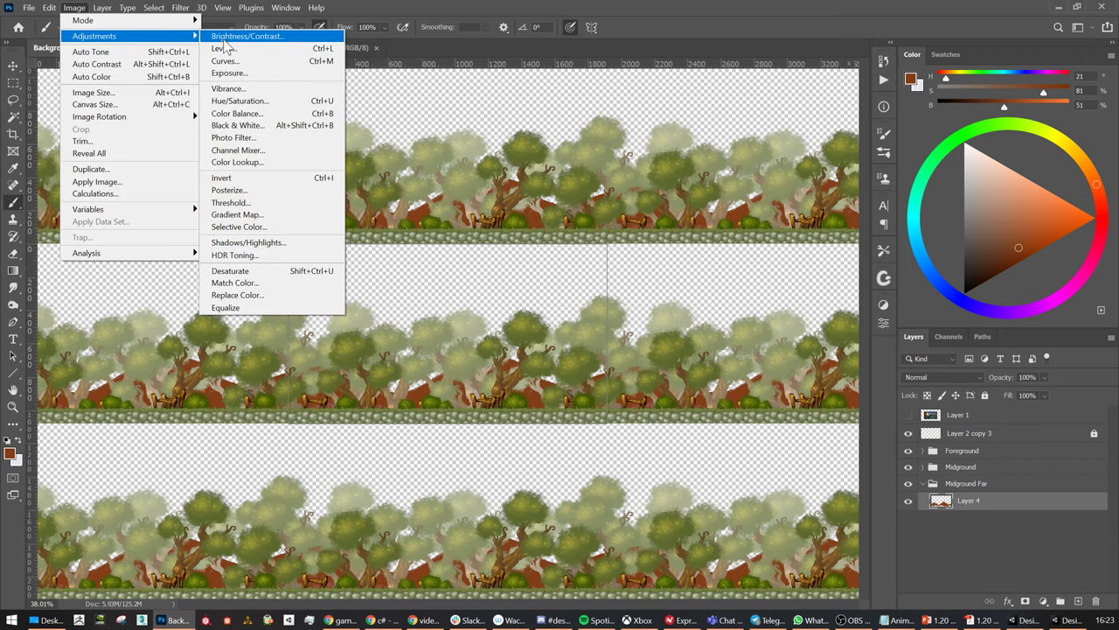
pyautogui.click(236, 100)
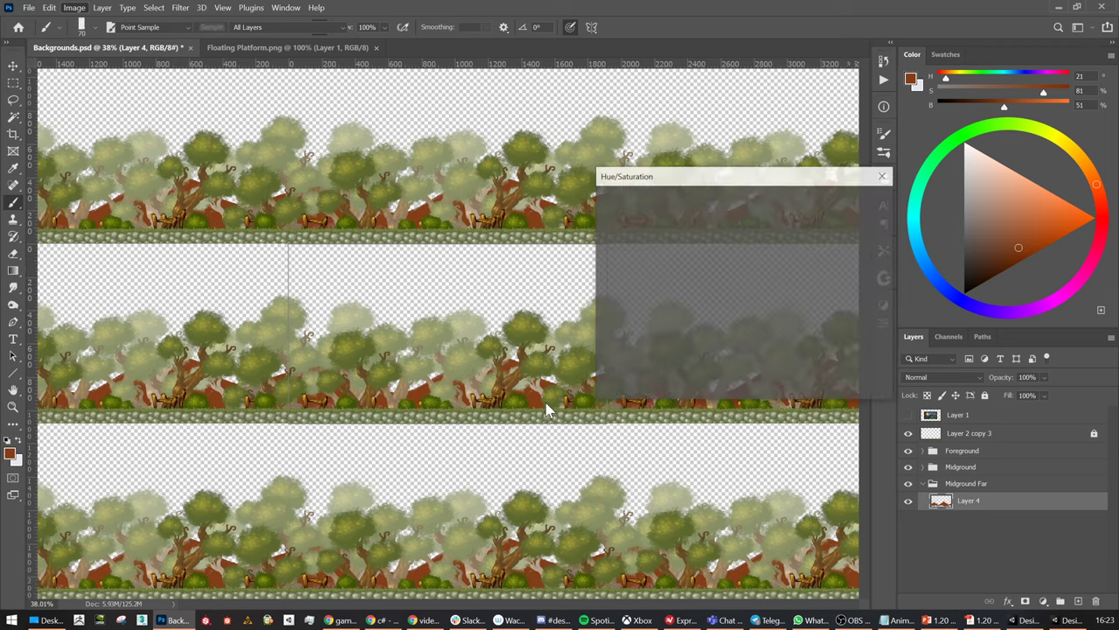
pyautogui.moveTo(715, 339); pyautogui.dragTo(741, 340)
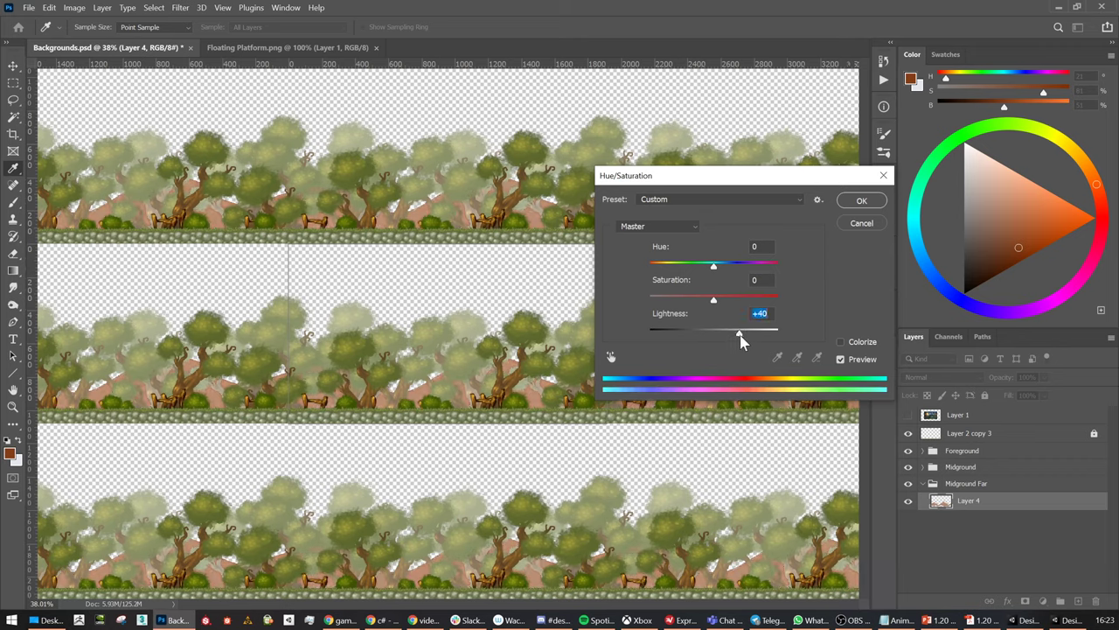
pyautogui.click(861, 200)
# Brush a soft orange patch (H 21, S 63, B 70) onto the hills at 10% opacity, size 125, and move Midground Far above Foreground
pyautogui.press('b')
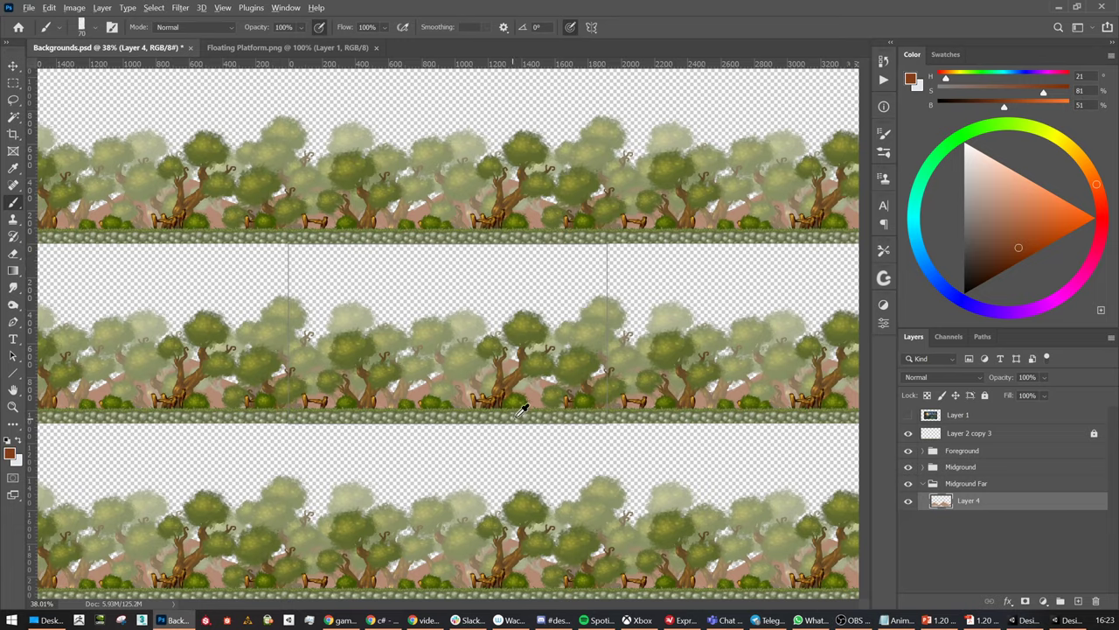
pyautogui.keyDown('alt'); pyautogui.scroll(3, 522, 409); pyautogui.keyUp('alt')
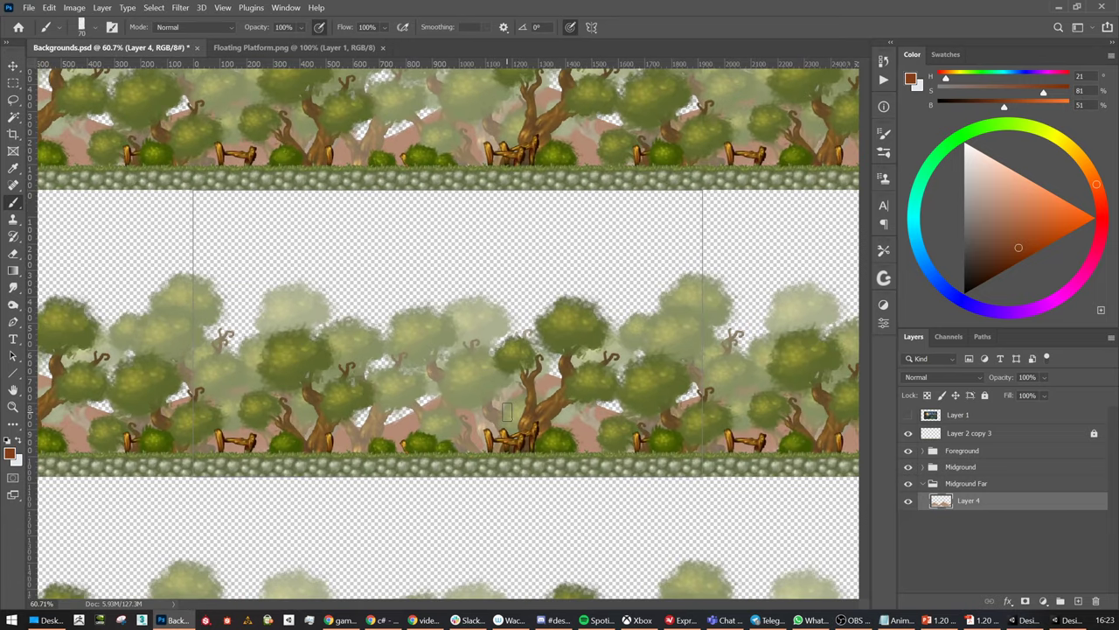
pyautogui.click(1021, 221)
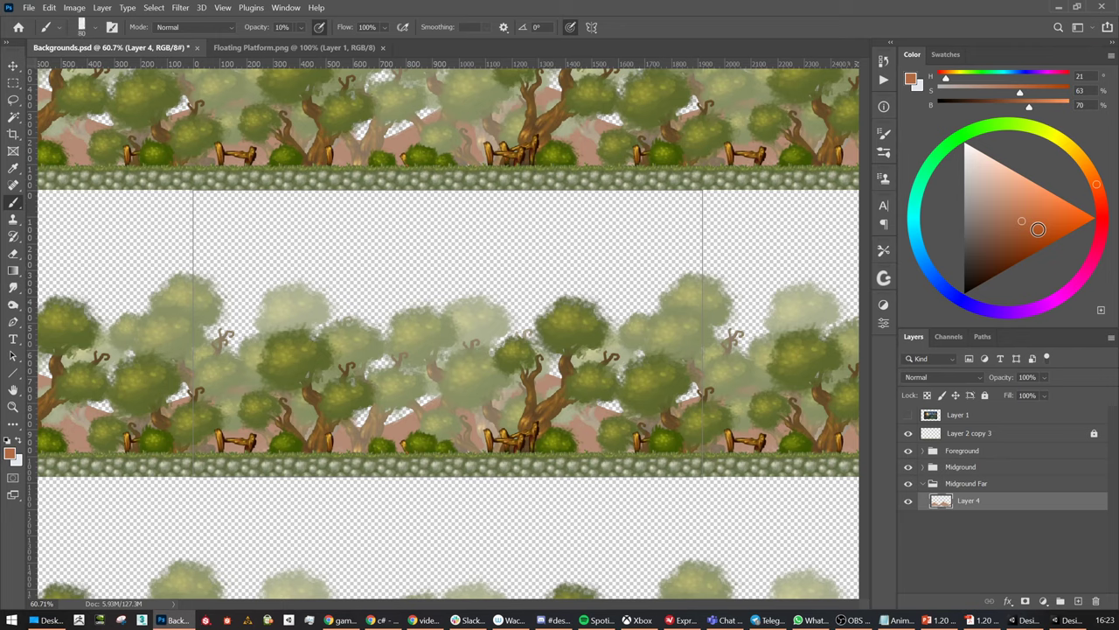
pyautogui.press(']')
pyautogui.press(']')
pyautogui.moveTo(962, 483); pyautogui.dragTo(969, 446)
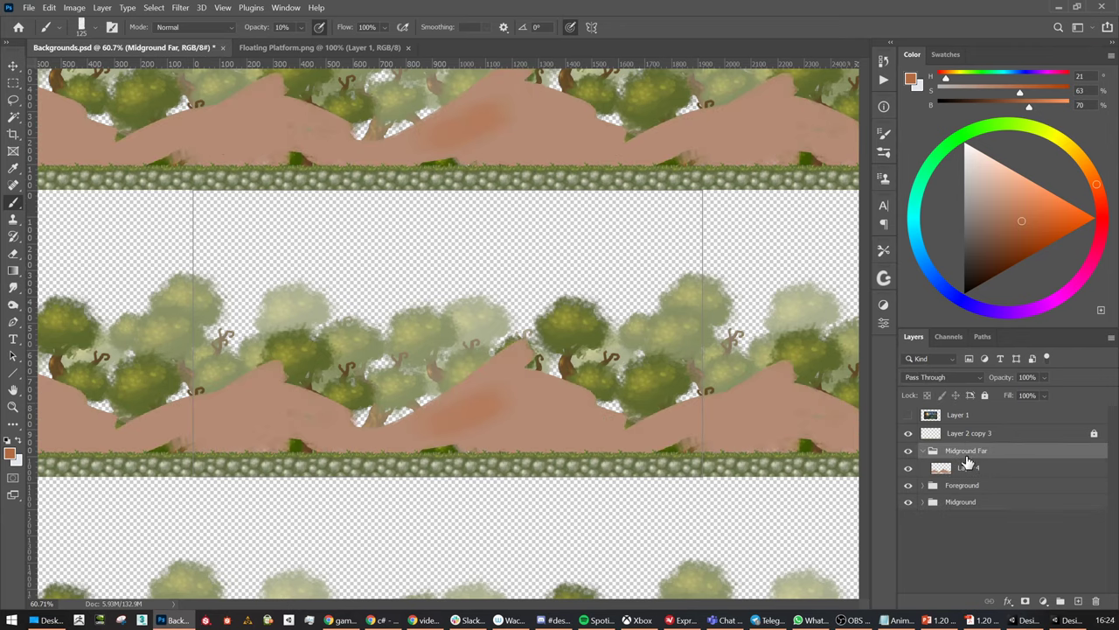
# Erase the jagged peaks and uneven slopes of the Layer 4 hills at 100% opacity to give them smooth, rounded contours
pyautogui.click(972, 471)
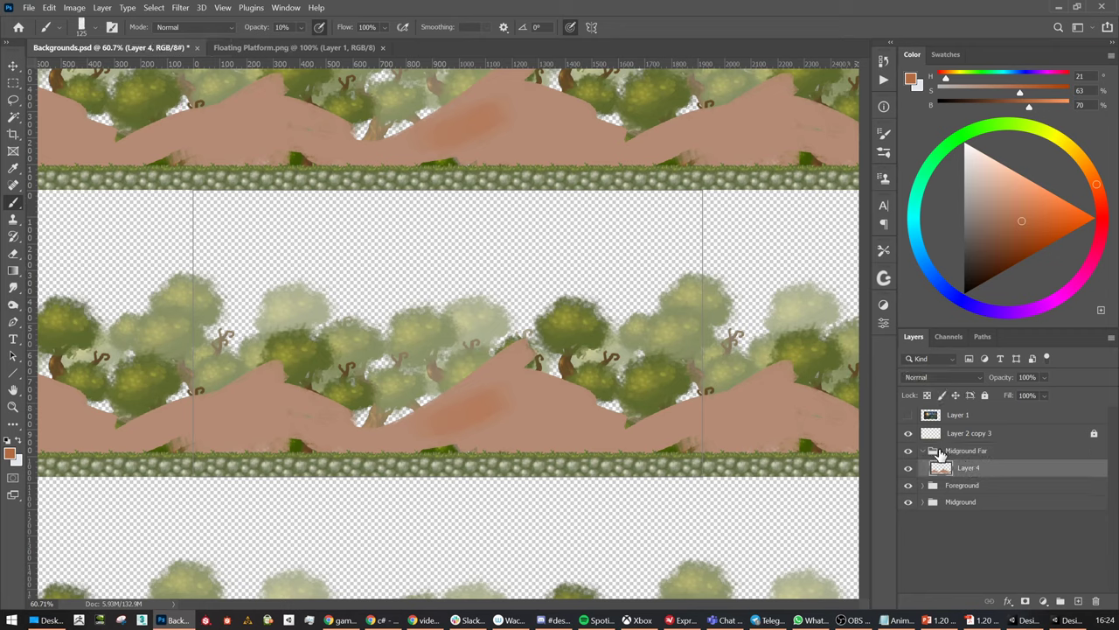
pyautogui.press('e')
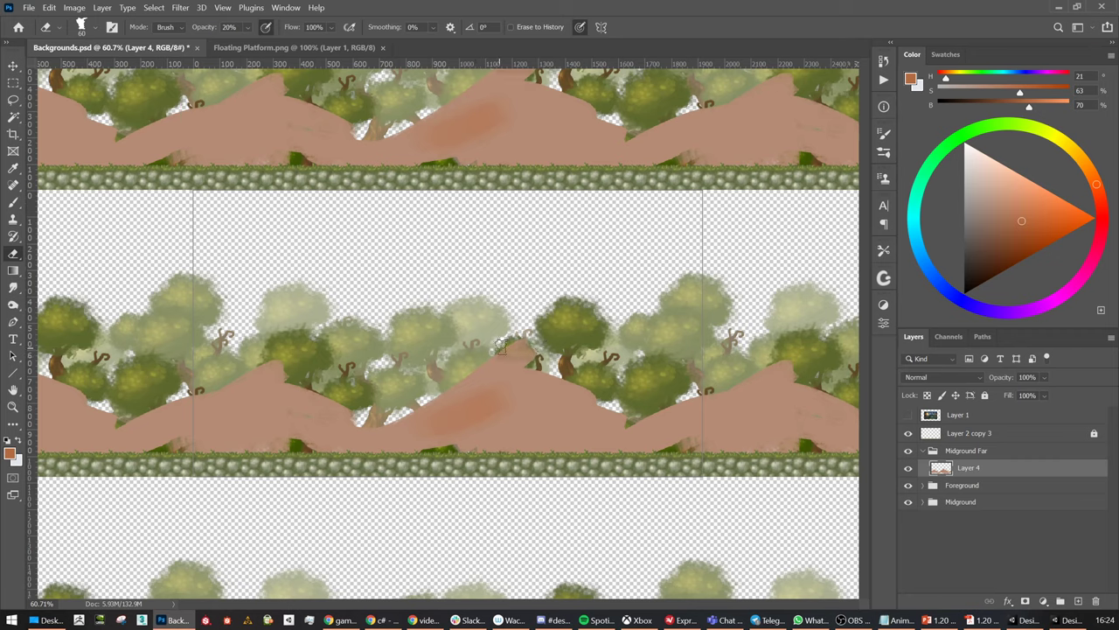
pyautogui.press('0')
pyautogui.moveTo(503, 343)
pyautogui.mouseDown()
pyautogui.moveTo(544, 366)
pyautogui.moveTo(476, 364)
pyautogui.moveTo(537, 340)
pyautogui.moveTo(498, 343)
pyautogui.mouseUp()
pyautogui.moveTo(254, 369); pyautogui.dragTo(249, 371)
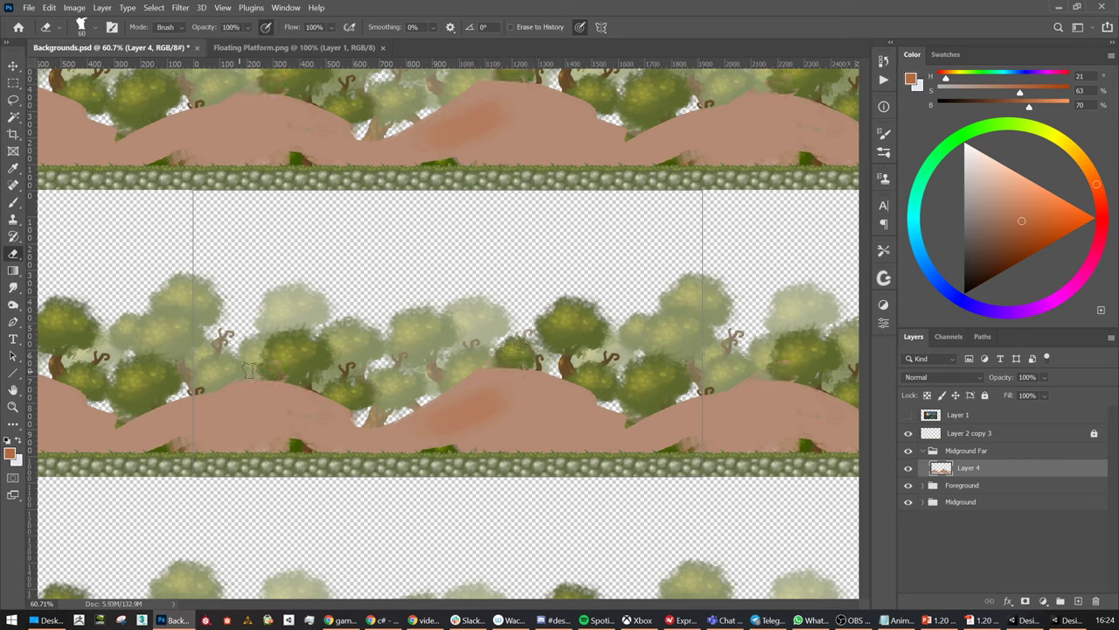
pyautogui.moveTo(771, 377); pyautogui.dragTo(798, 384)
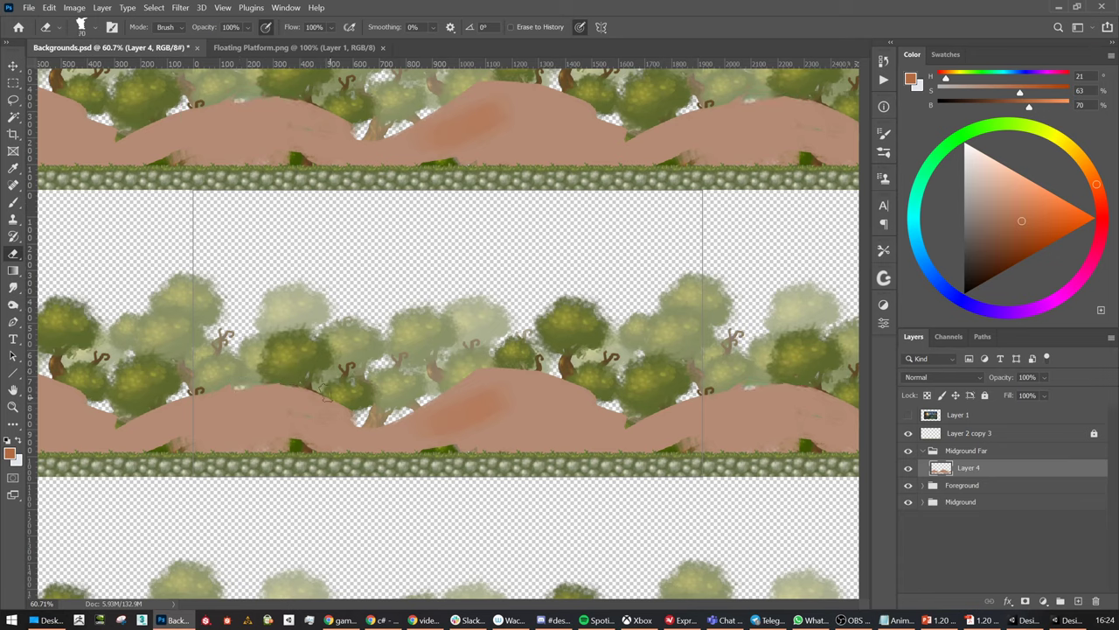
pyautogui.moveTo(326, 394); pyautogui.dragTo(369, 414)
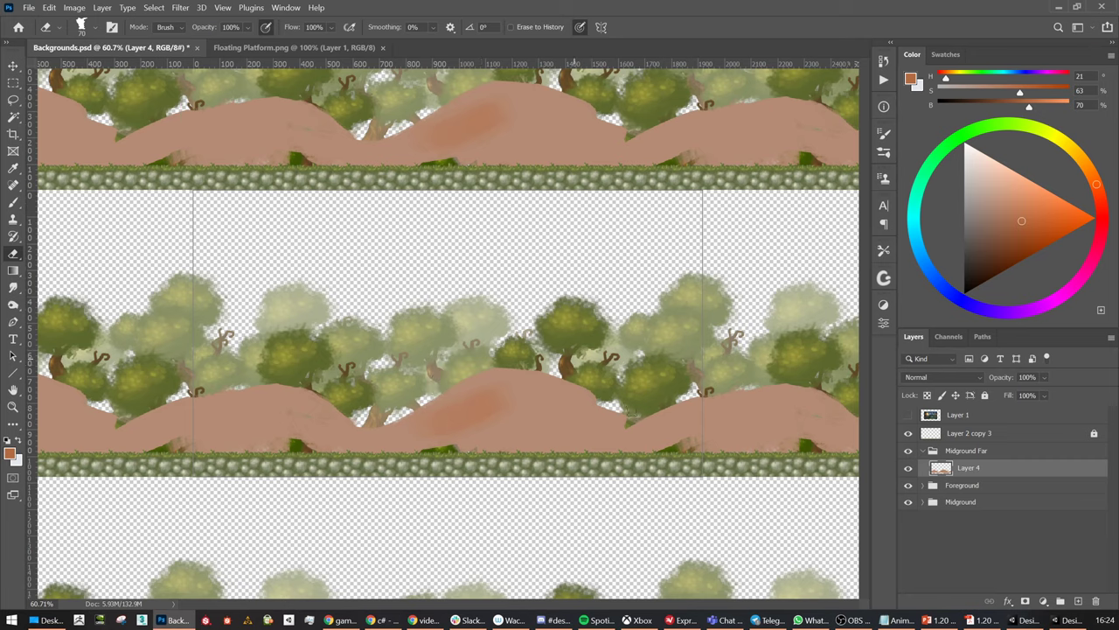
pyautogui.moveTo(632, 412)
pyautogui.mouseDown()
pyautogui.moveTo(554, 368)
pyautogui.moveTo(666, 408)
pyautogui.moveTo(618, 415)
pyautogui.moveTo(722, 388)
pyautogui.mouseUp()
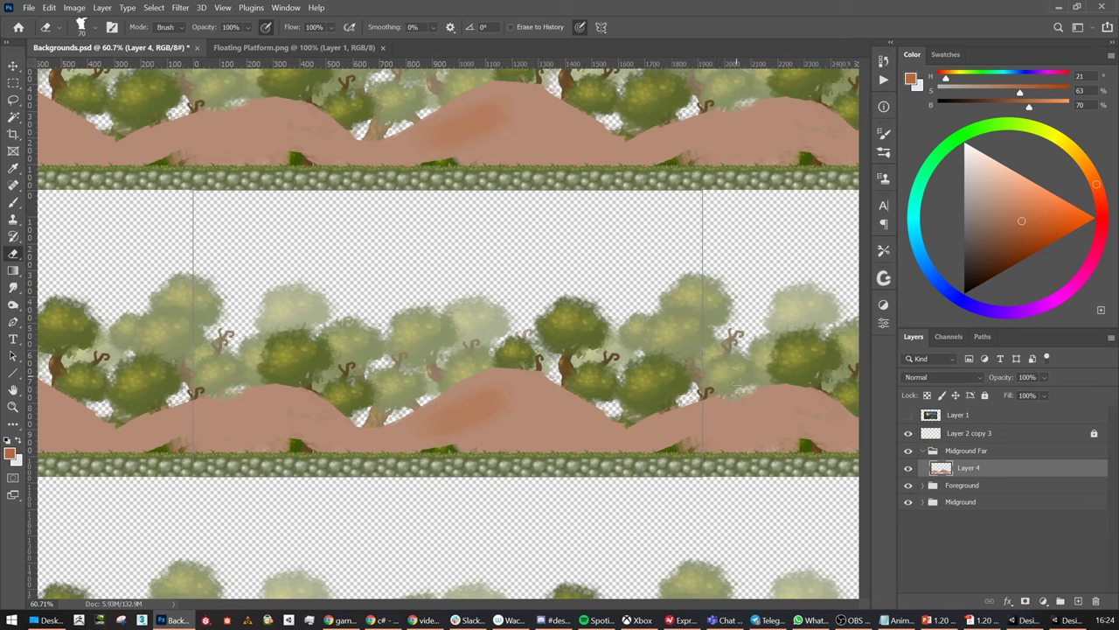
# Brush pale orange highlights (H 30, S 36, B 90) onto the hill crests at 10% opacity and size 125
pyautogui.press('b')
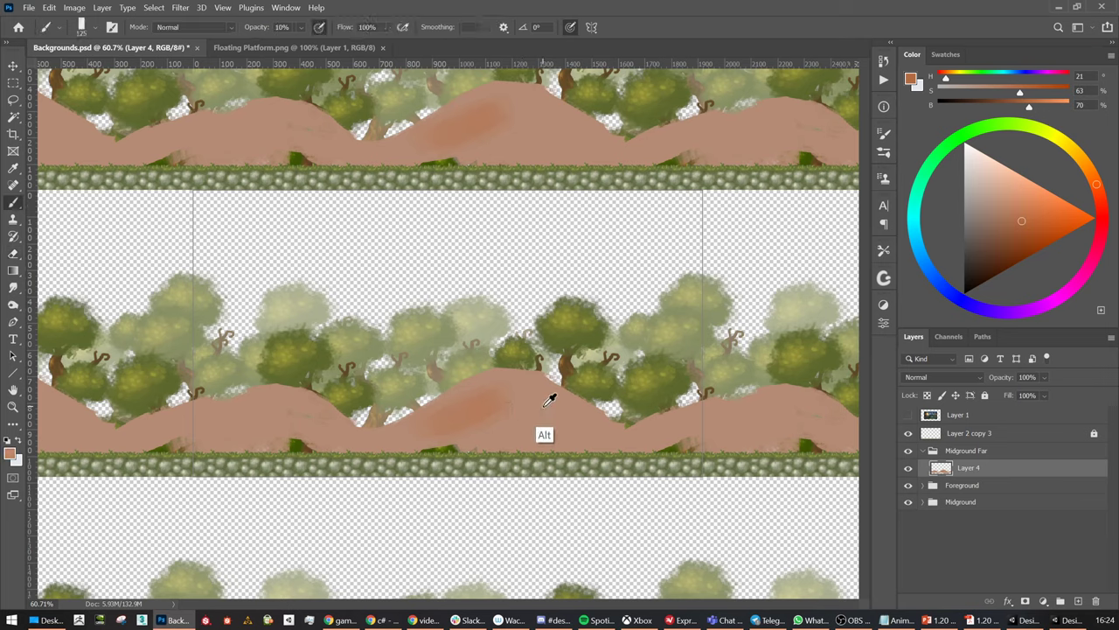
pyautogui.keyDown('alt'); pyautogui.click(551, 393); pyautogui.keyUp('alt')
pyautogui.moveTo(1095, 183); pyautogui.dragTo(1089, 171)
pyautogui.moveTo(1001, 181); pyautogui.dragTo(1023, 183)
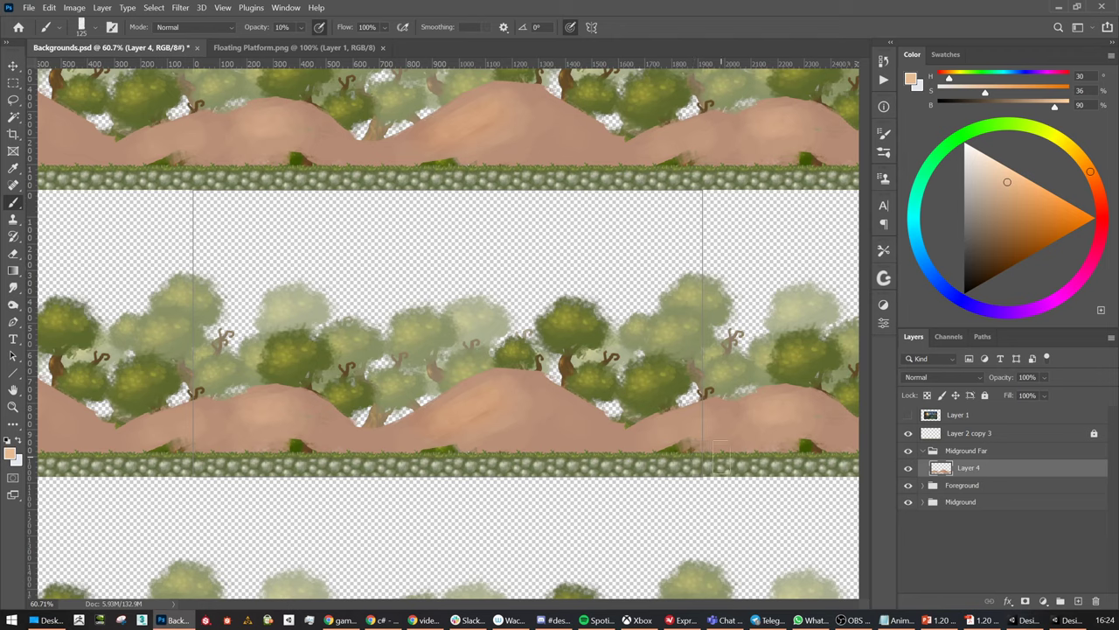
# Tint the lower slopes of the hills pink (H 14, S 36, B 90) at 10% opacity and size 175
pyautogui.click(1099, 194)
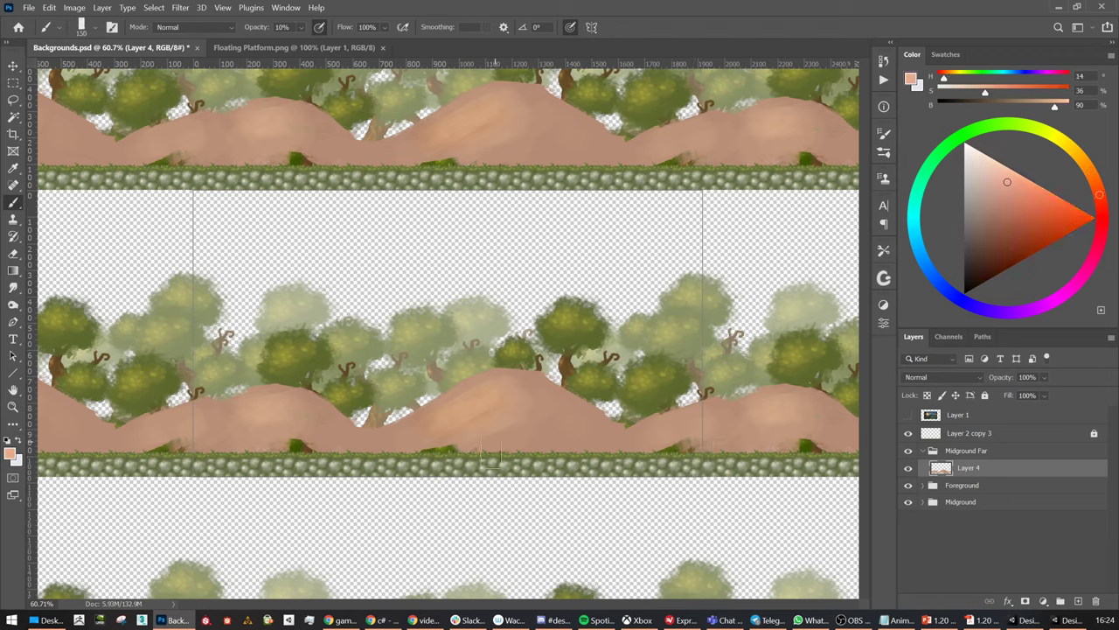
pyautogui.click(449, 452)
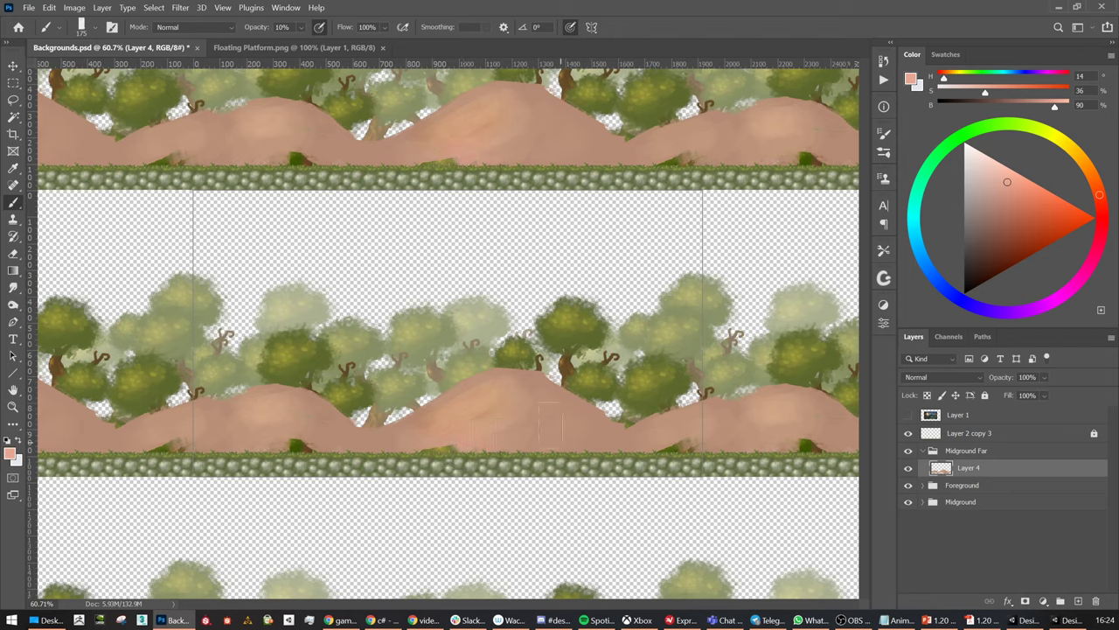
pyautogui.click(673, 445)
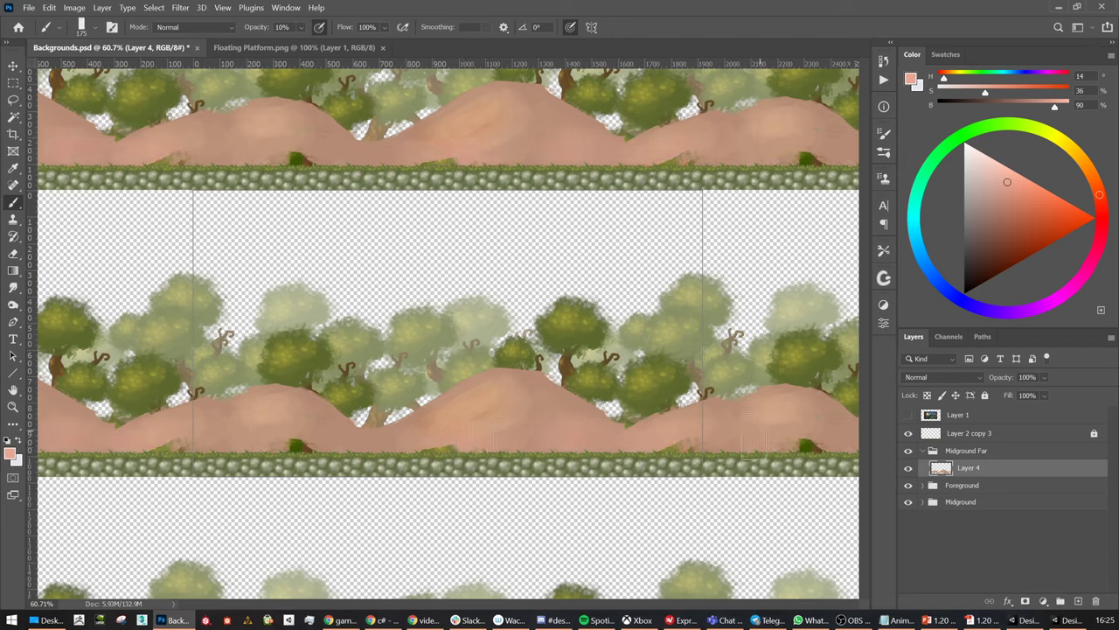
# Blend a faint blue tint (H 233, S 61, B 92) into the hills' lower slopes at 10% opacity, undoing the overly strong strokes
pyautogui.click(950, 293)
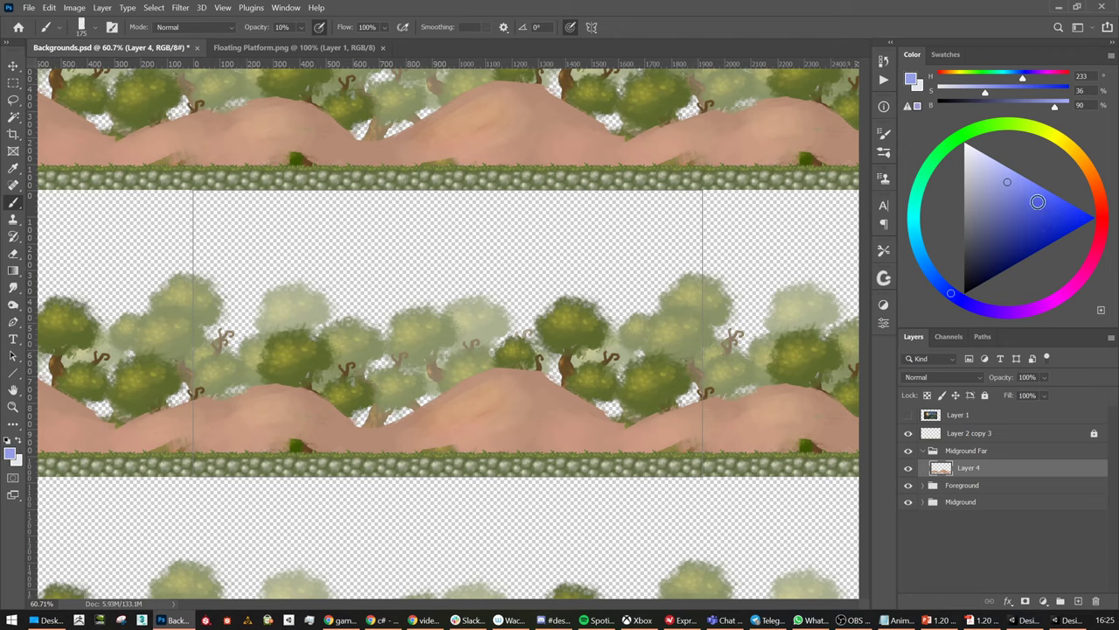
pyautogui.click(1038, 196)
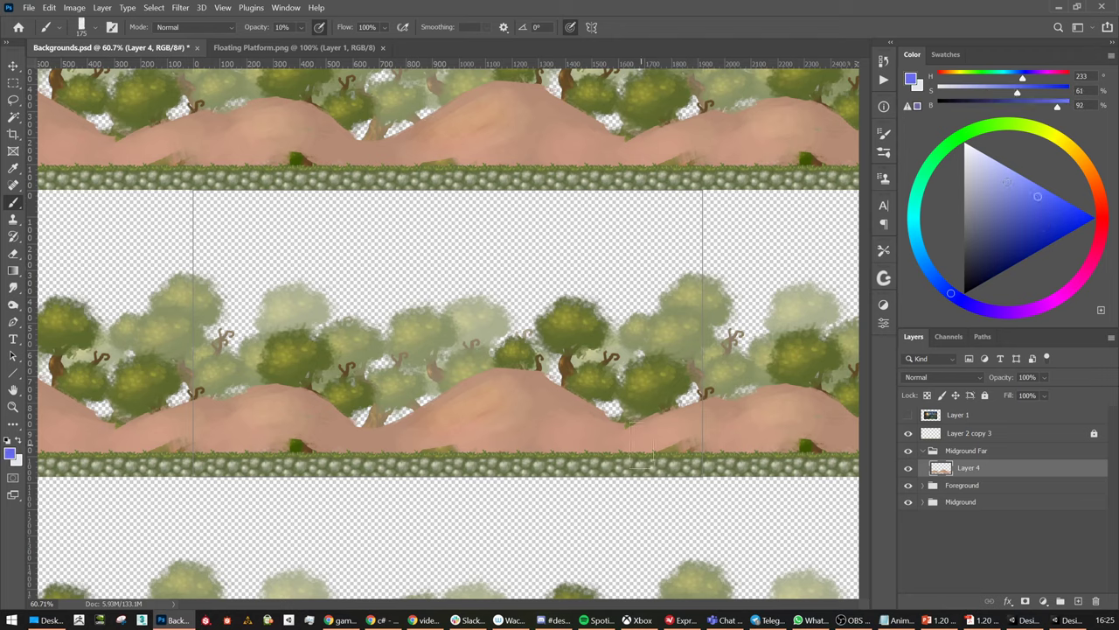
pyautogui.click(584, 441)
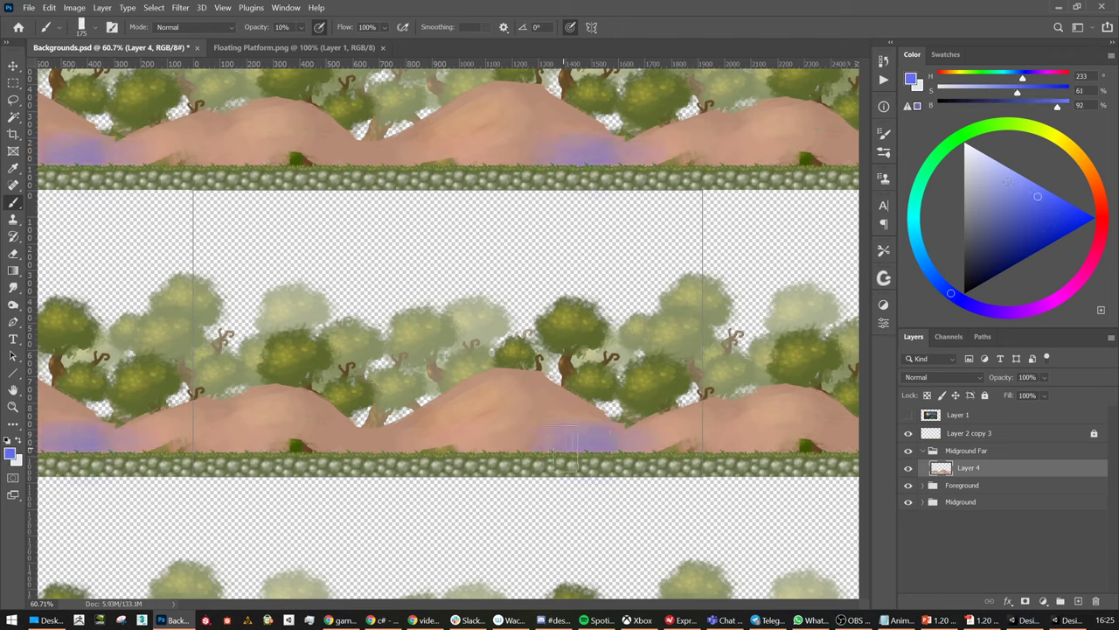
pyautogui.hotkey('ctrl', 'z')
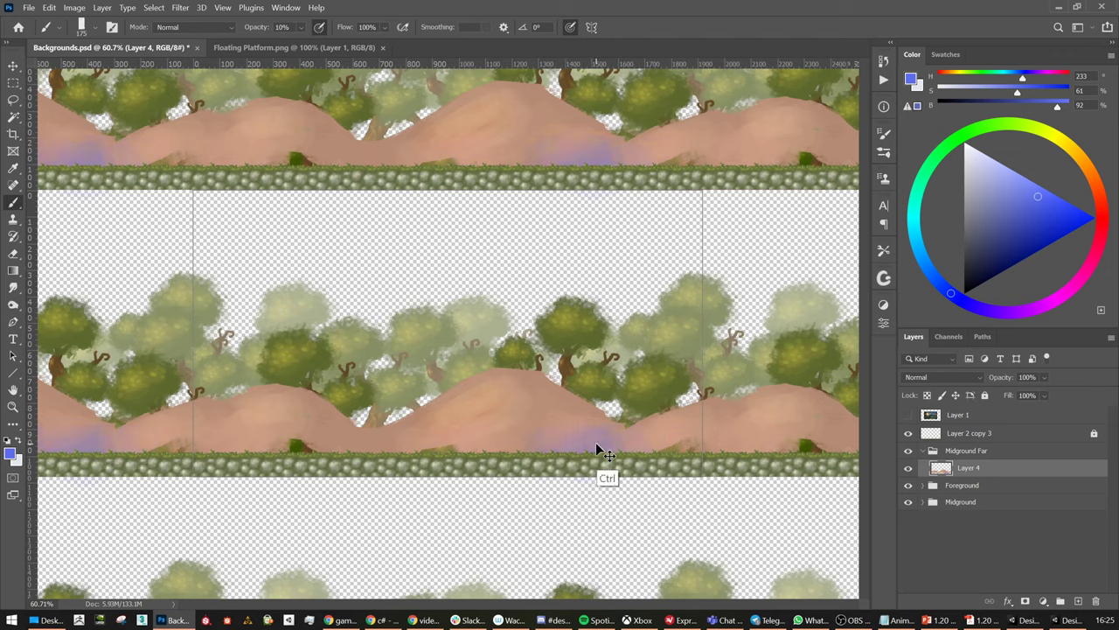
pyautogui.hotkey('ctrl', 'z')
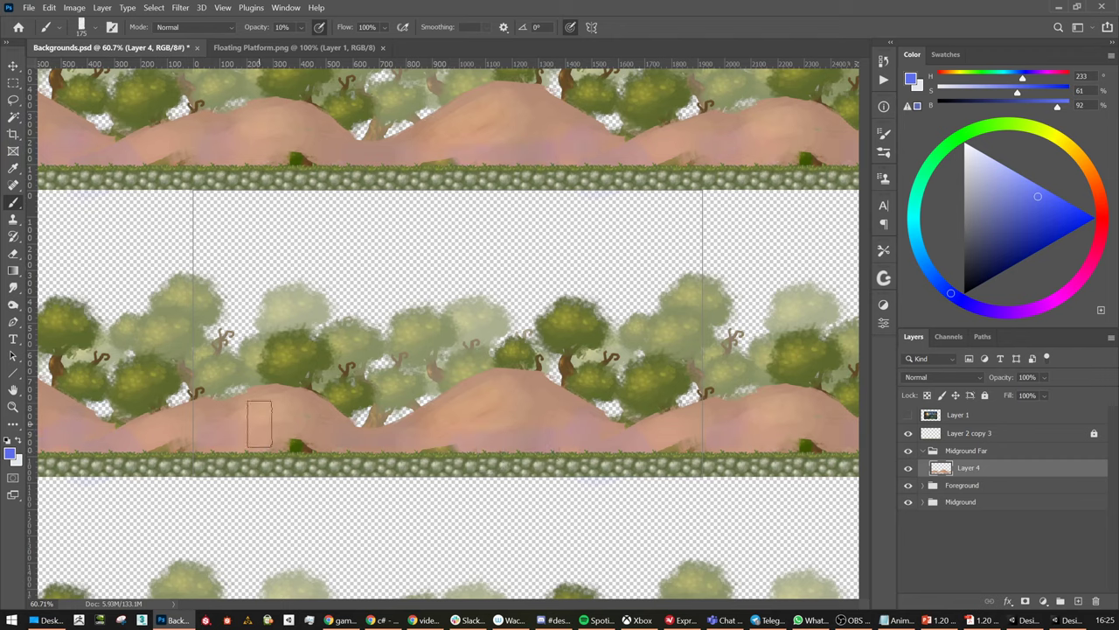
# Move the Midground Far group below Midground and try repositioning the hills behind the trees
pyautogui.press('v')
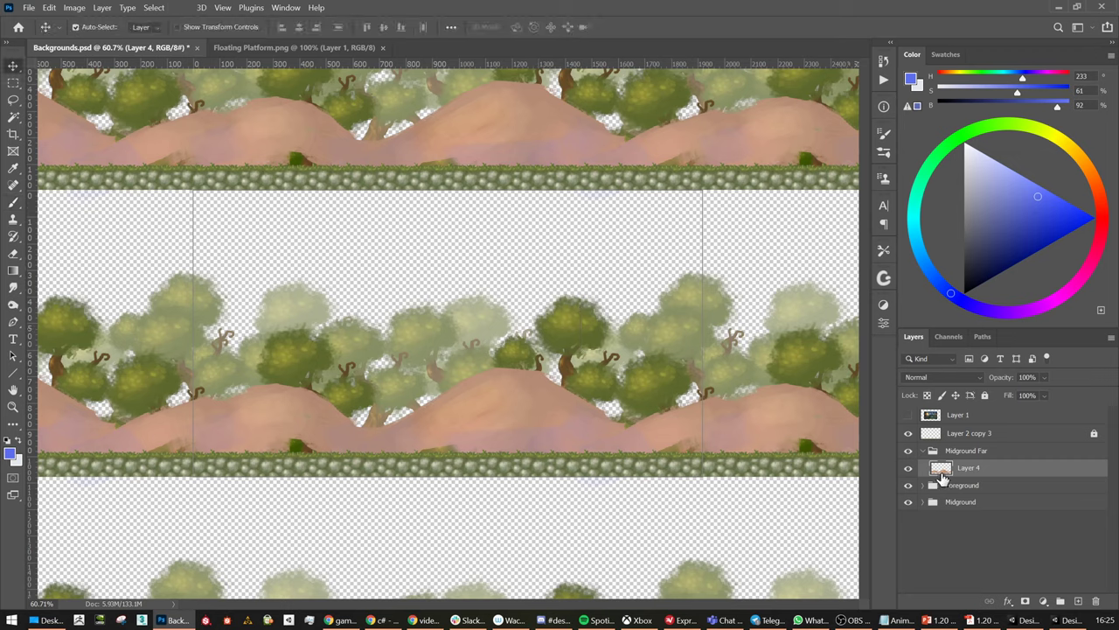
pyautogui.moveTo(963, 453); pyautogui.dragTo(961, 510)
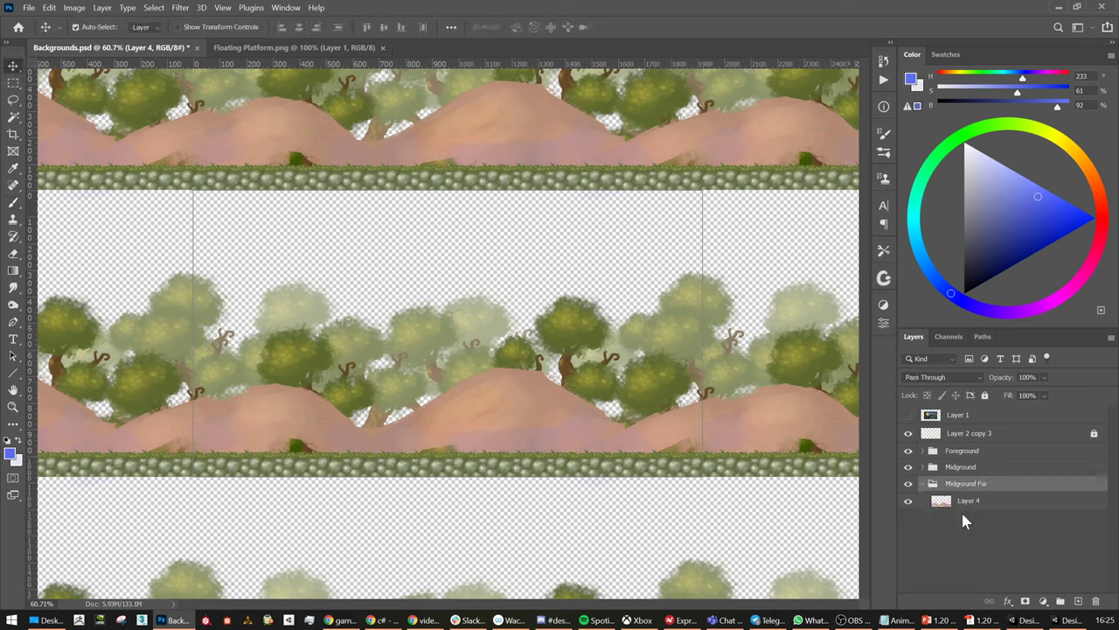
pyautogui.moveTo(591, 442); pyautogui.dragTo(297, 455)
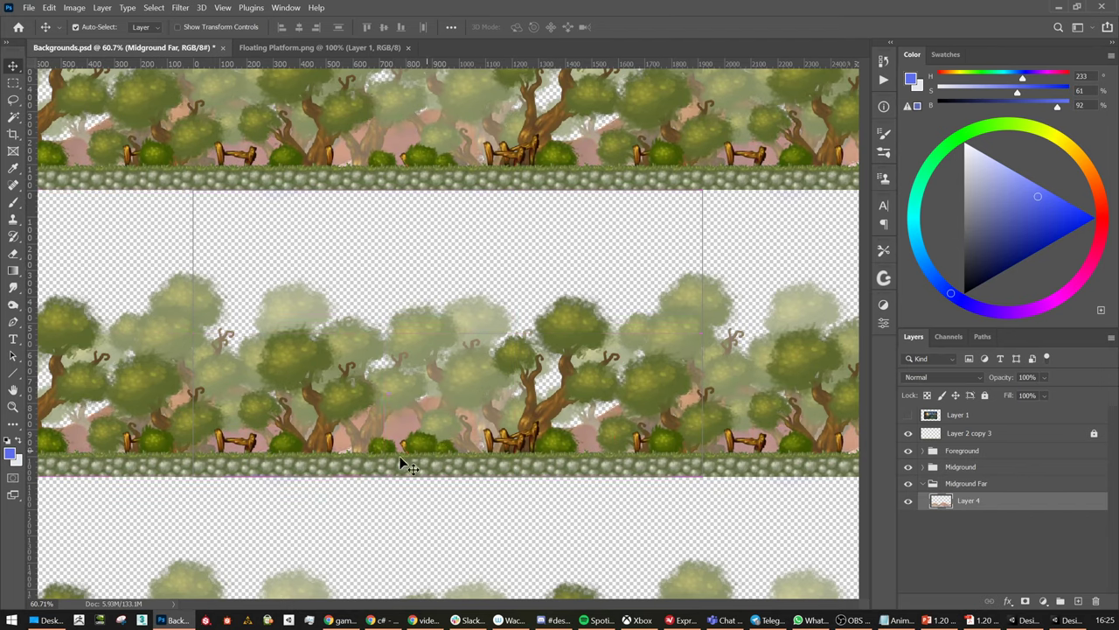
# Move the Midground Far group above Layer 2 copy 3 and select its hills layer, Layer 4
pyautogui.moveTo(960, 486); pyautogui.dragTo(953, 427)
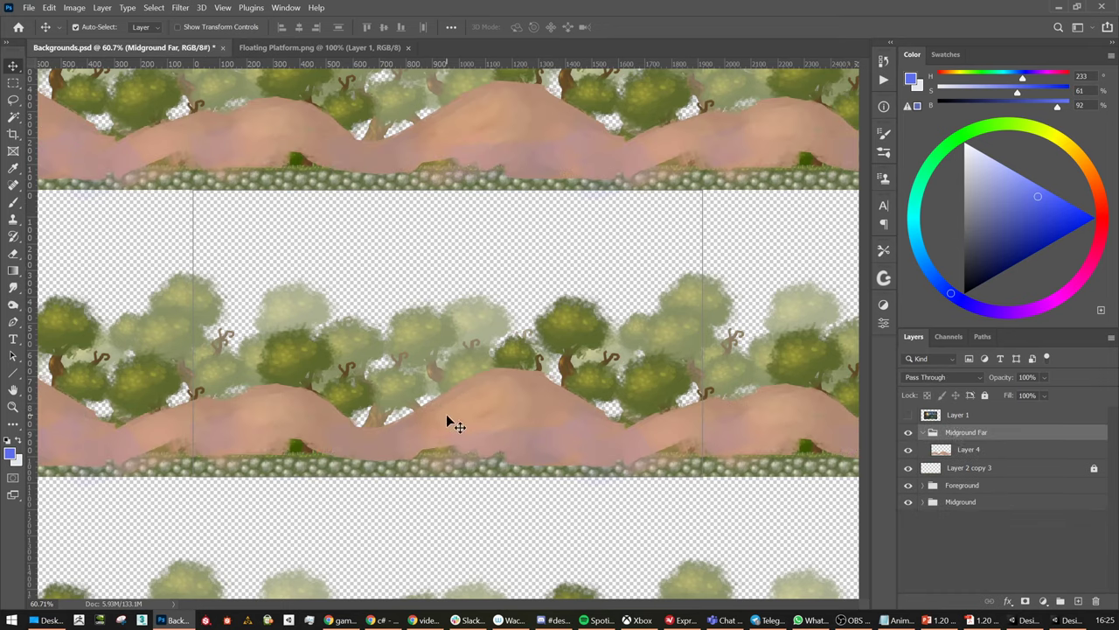
pyautogui.press('m')
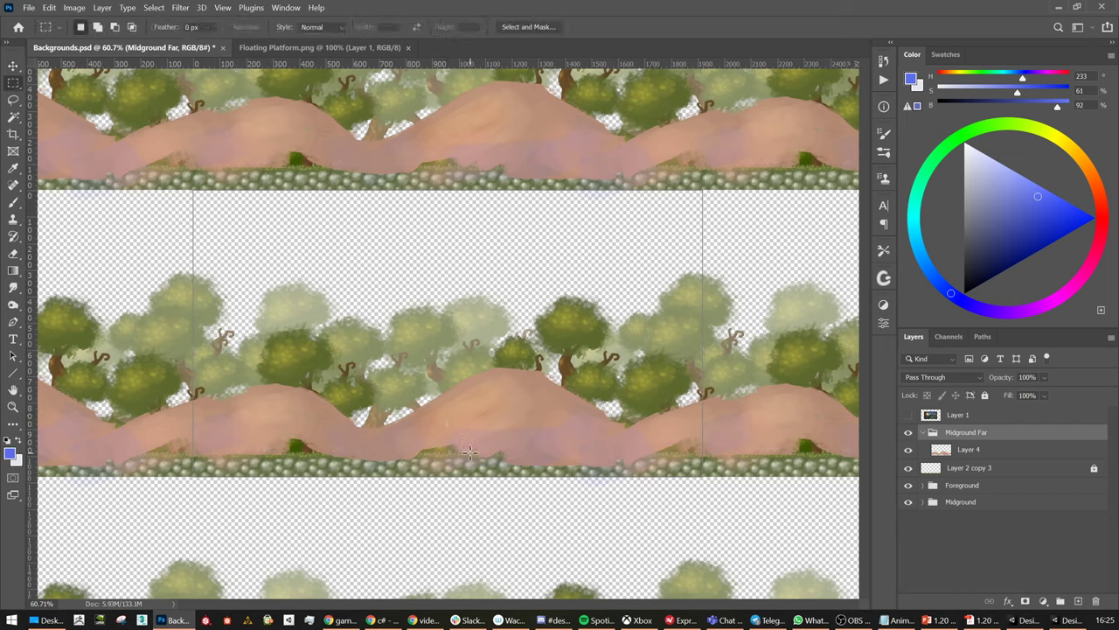
pyautogui.click(989, 449)
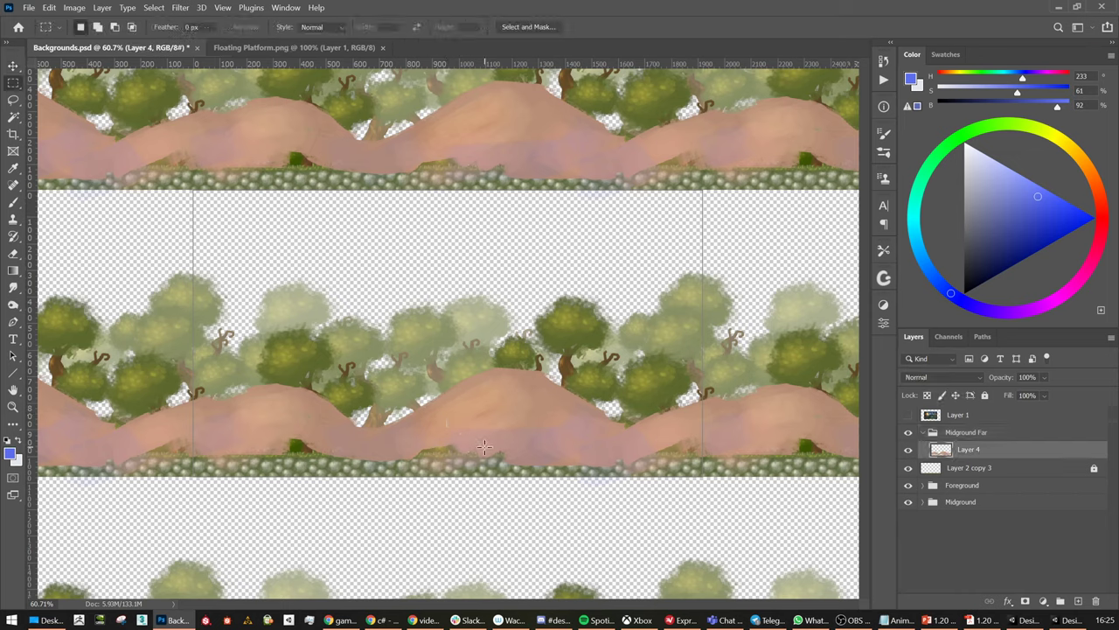
# Extend the base of the hills down over the stone ground with sampled dusty pink (H 10, S 26, B 71) at 100% opacity
pyautogui.press('b')
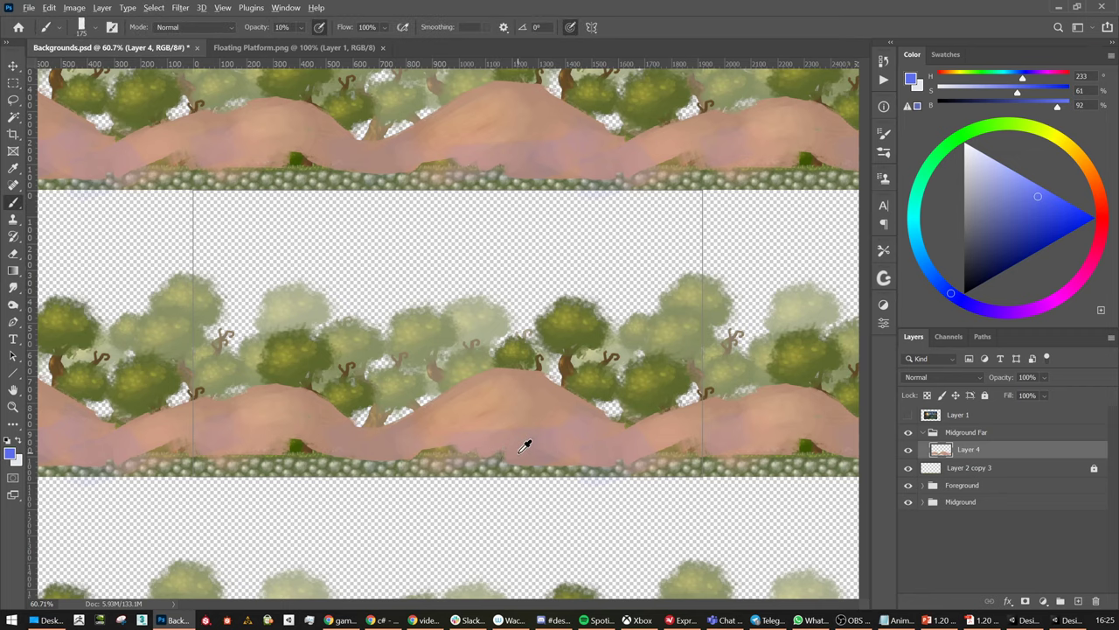
pyautogui.keyDown('alt'); pyautogui.click(526, 444); pyautogui.keyUp('alt')
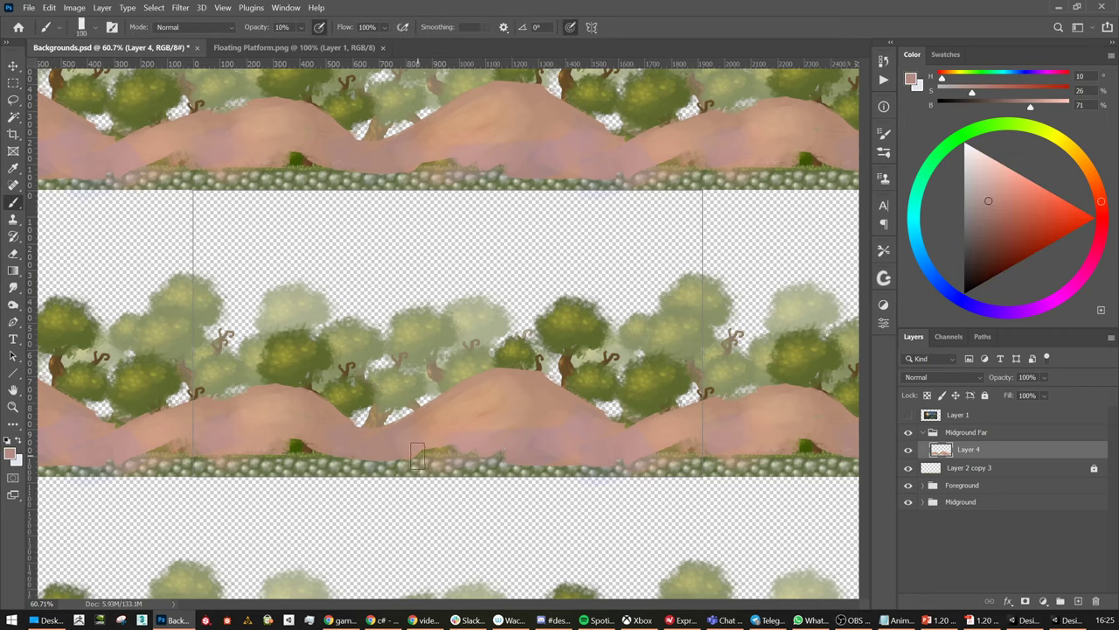
pyautogui.press('[')
pyautogui.press('[')
pyautogui.press('[')
pyautogui.press('[')
pyautogui.press('0')
pyautogui.press(']')
pyautogui.press(']')
pyautogui.moveTo(444, 452)
pyautogui.mouseDown()
pyautogui.moveTo(400, 455)
pyautogui.moveTo(484, 466)
pyautogui.moveTo(474, 457)
pyautogui.mouseUp()
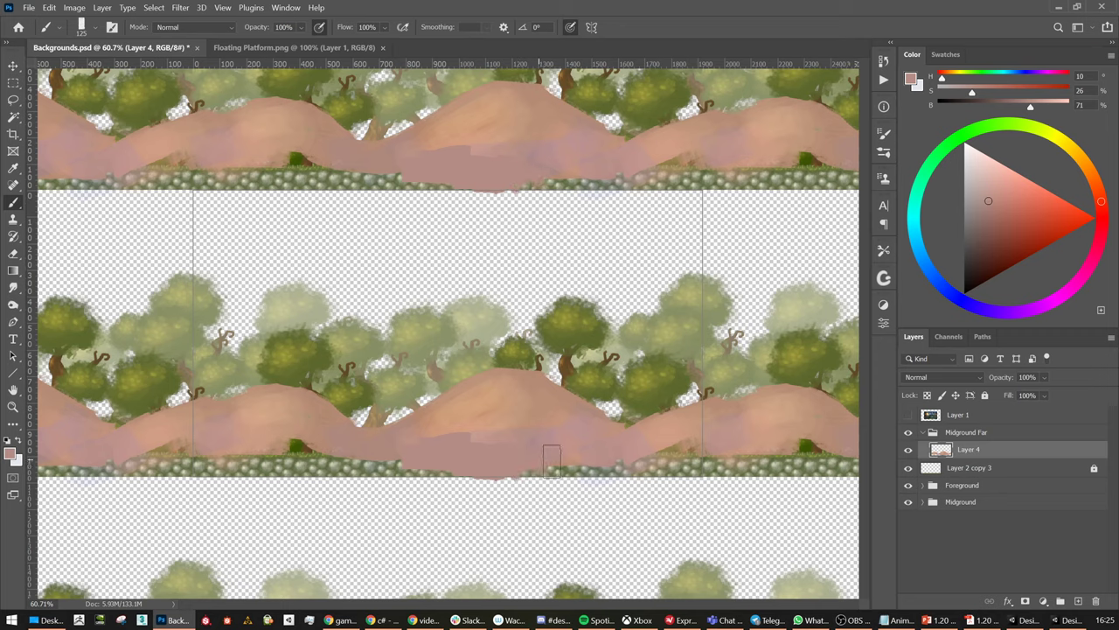
pyautogui.moveTo(552, 460); pyautogui.dragTo(850, 459)
pyautogui.press('[')
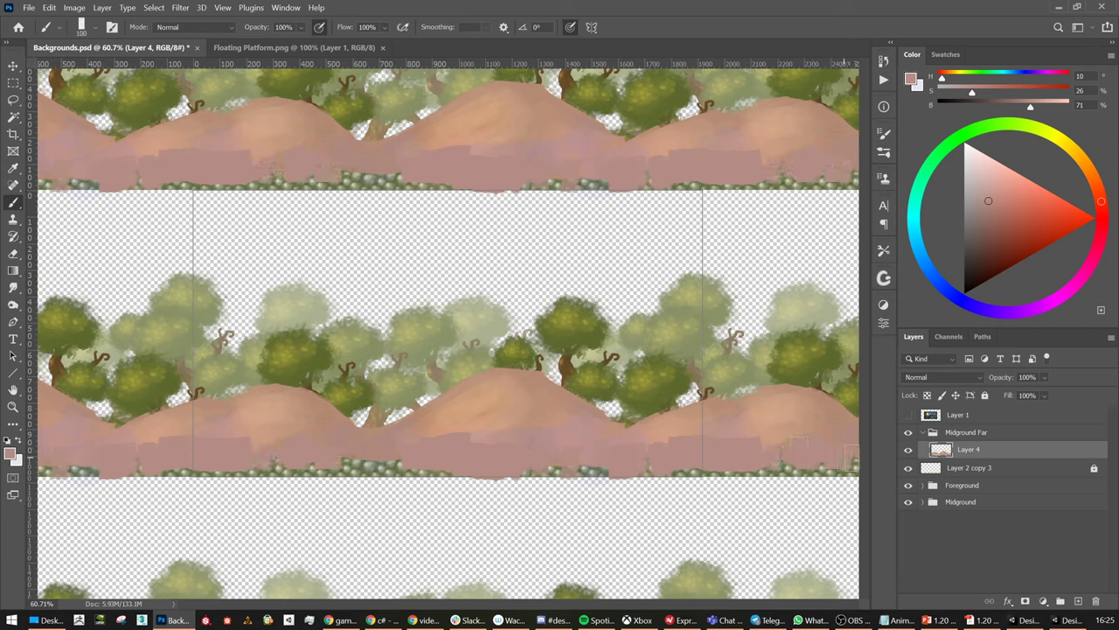
# Blend the new base into the slopes at 40% opacity and size 125, using a sampled light orange (H 26, S 40, B 81) too
pyautogui.press(']')
pyautogui.press('4')
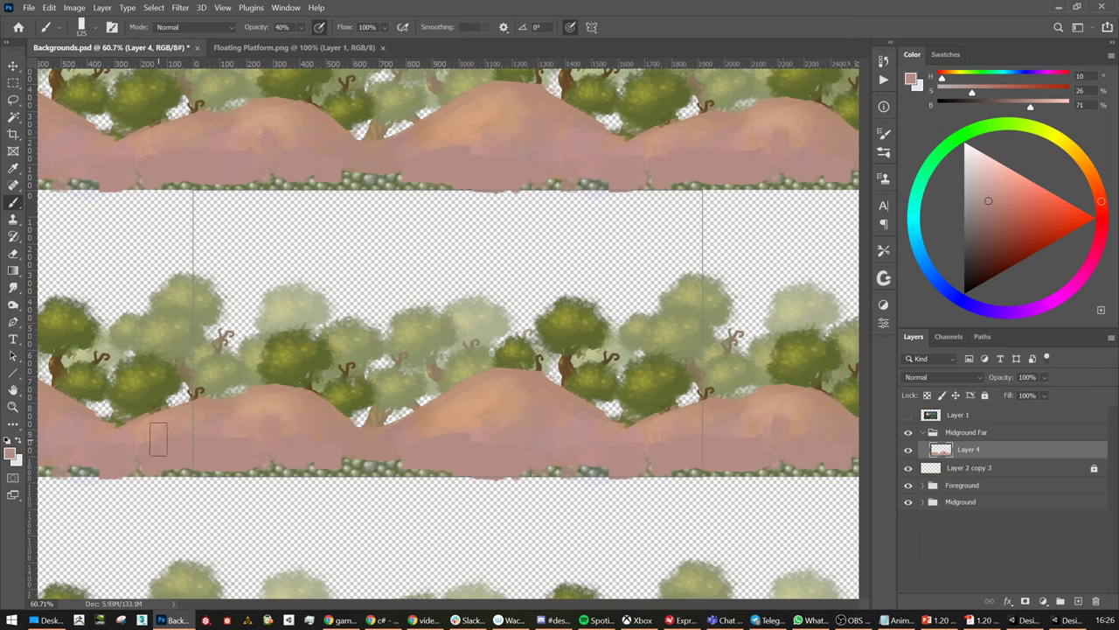
pyautogui.keyDown('alt'); pyautogui.click(500, 394); pyautogui.keyUp('alt')
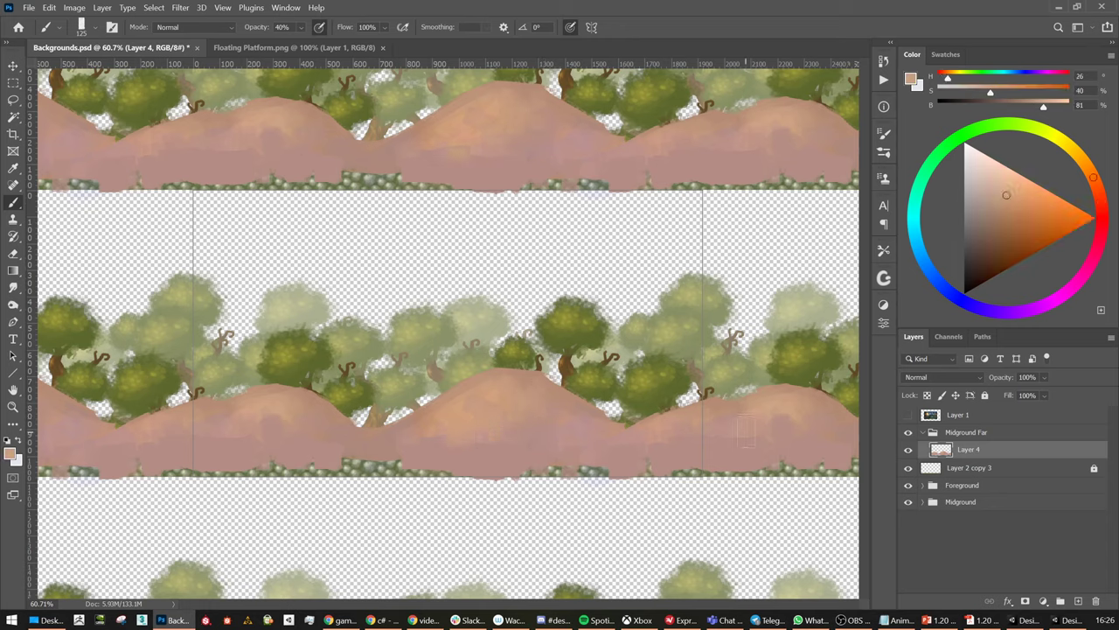
# Erase the ragged lower edge of the hills and move the Midground Far group below Midground, keeping Layer 4 selected
pyautogui.press('e')
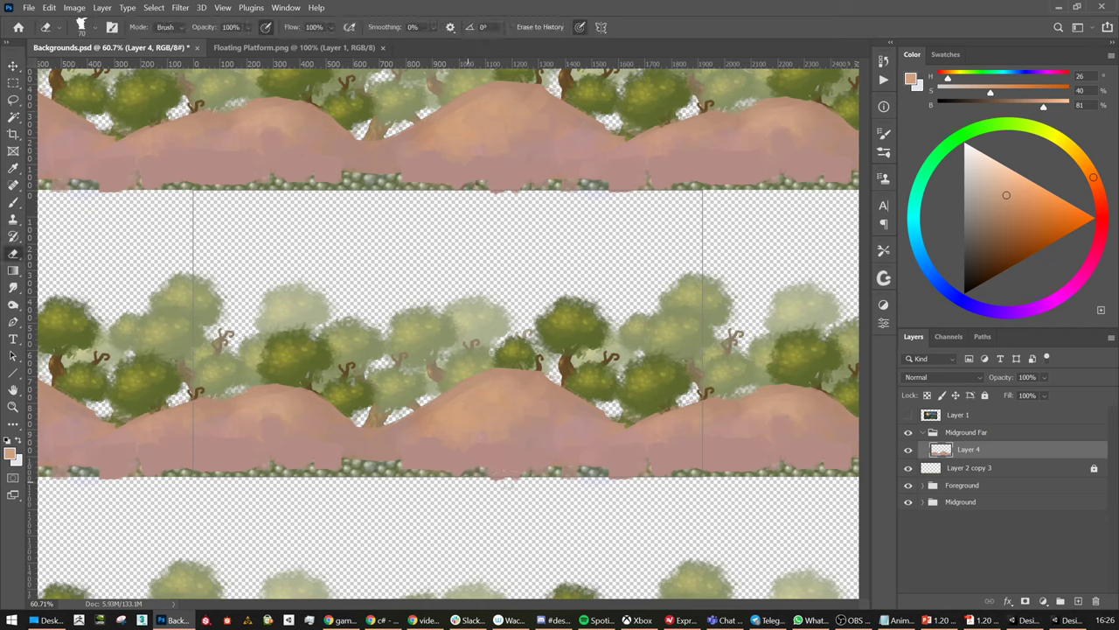
pyautogui.moveTo(524, 477)
pyautogui.mouseDown()
pyautogui.moveTo(454, 483)
pyautogui.moveTo(800, 472)
pyautogui.moveTo(815, 487)
pyautogui.mouseUp()
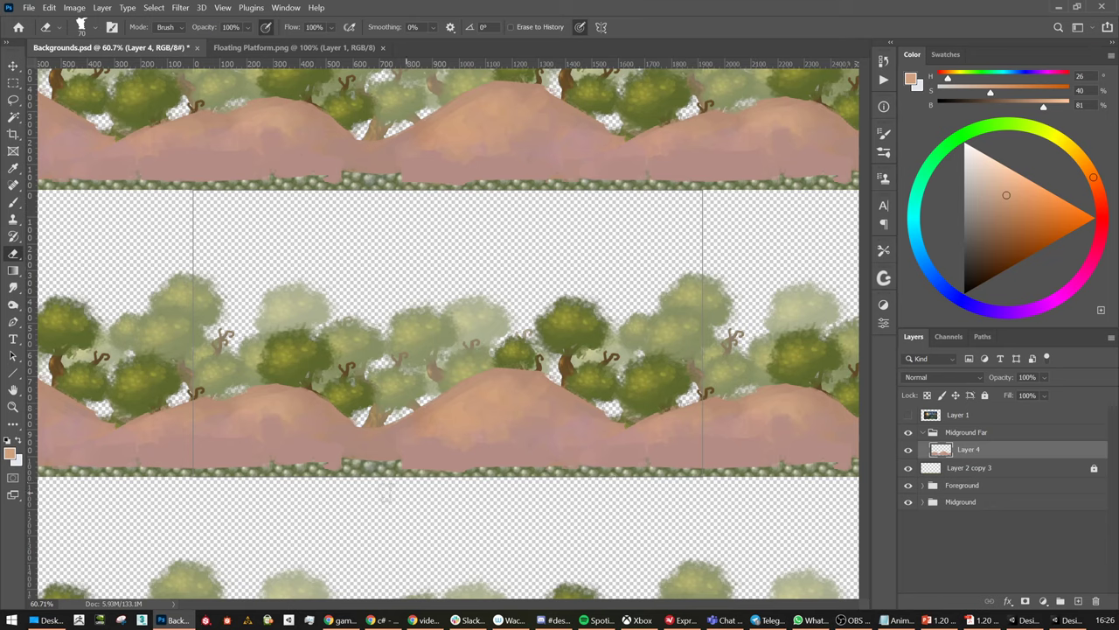
pyautogui.moveTo(975, 434); pyautogui.dragTo(967, 520)
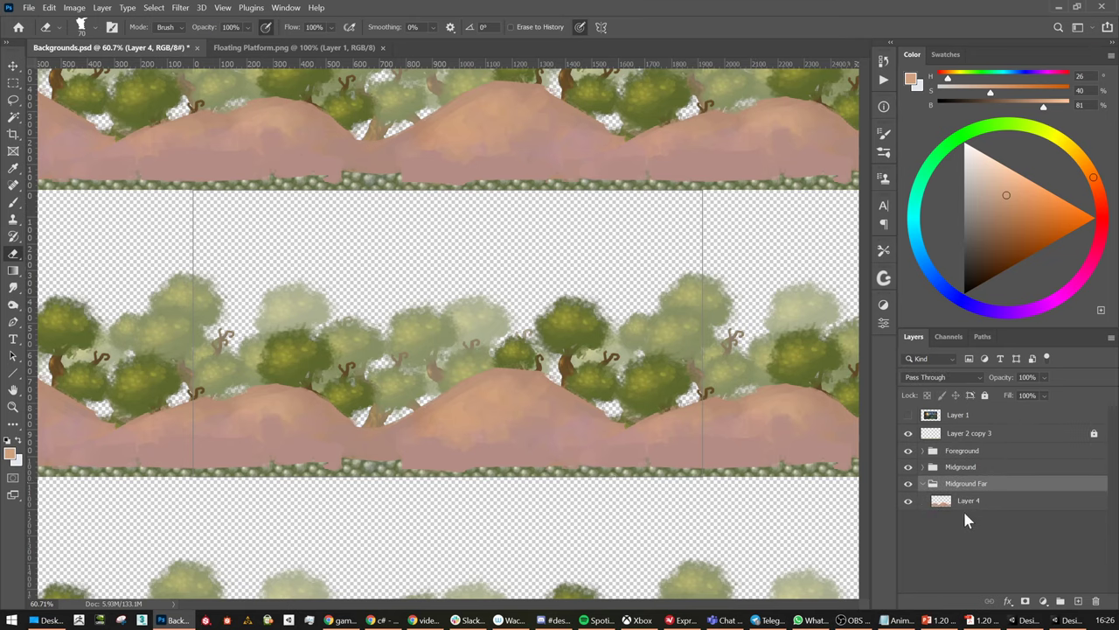
pyautogui.click(966, 502)
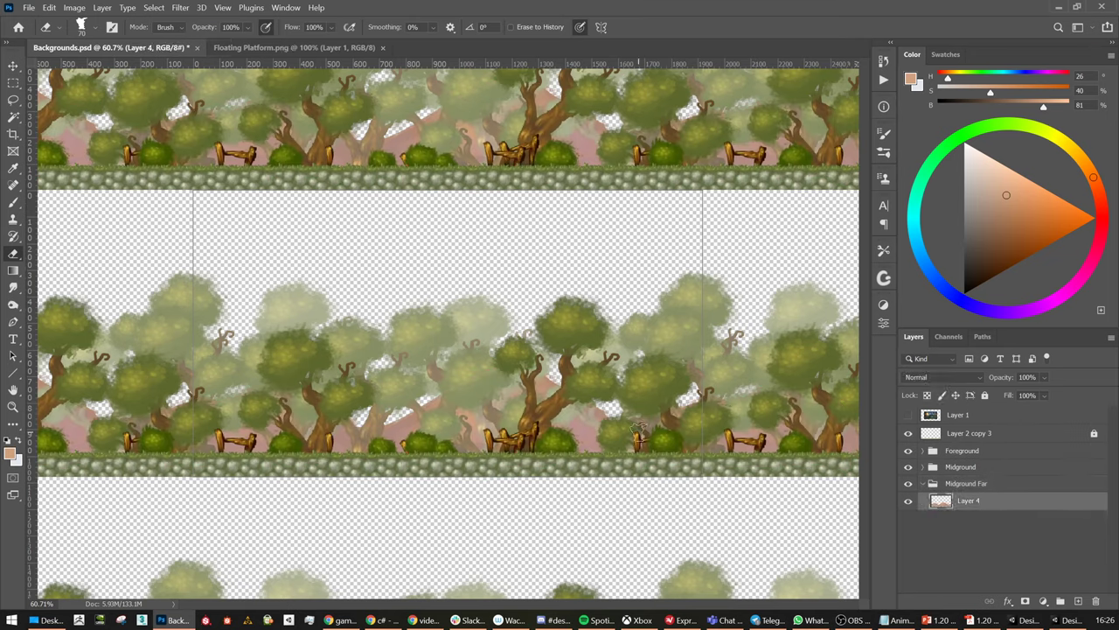
# Reselect the hills layer, Layer 4, in the Midground Far group with the Move tool and save the document
pyautogui.press('v')
pyautogui.keyDown('alt'); pyautogui.moveTo(603, 437); pyautogui.dragTo(472, 434); pyautogui.keyUp('alt')
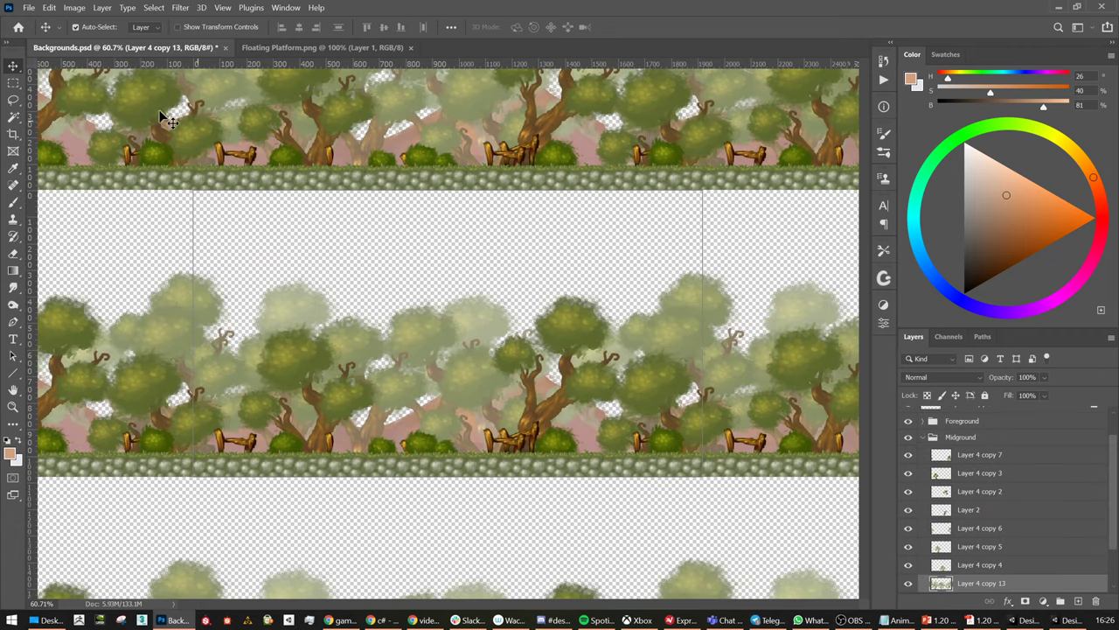
pyautogui.scroll(-3, 972, 555)
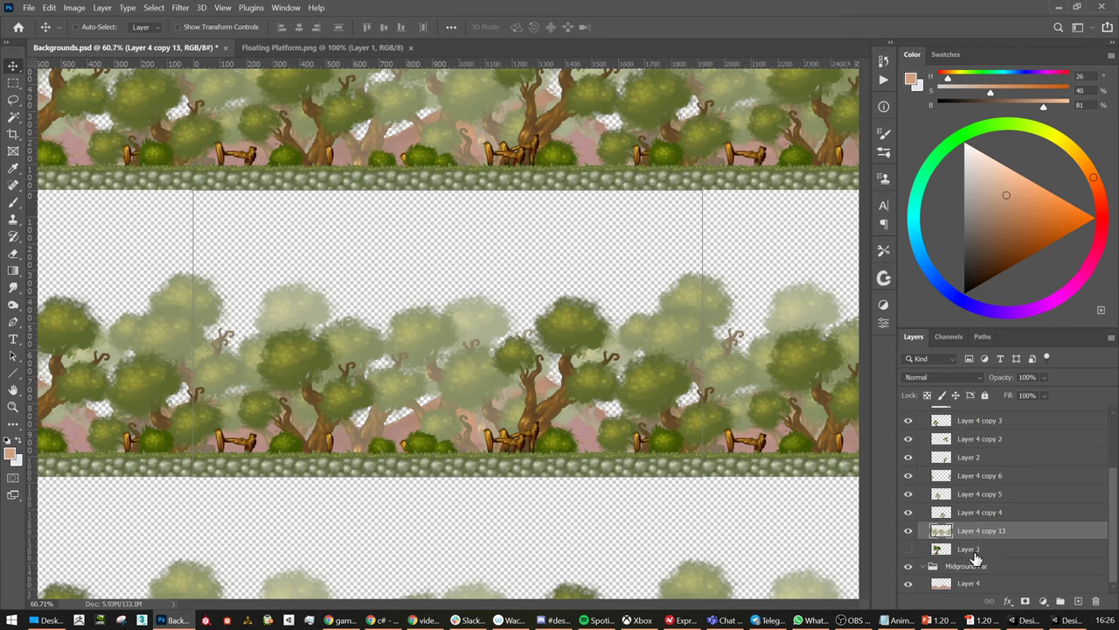
pyautogui.click(969, 566)
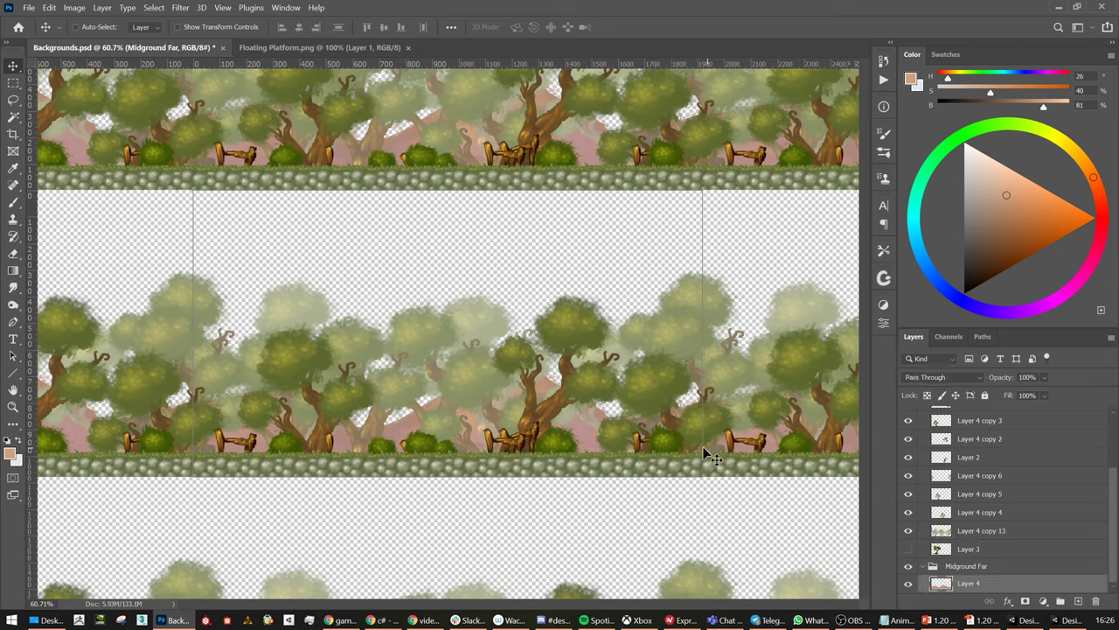
pyautogui.keyDown('ctrl'); pyautogui.moveTo(707, 454); pyautogui.dragTo(657, 466); pyautogui.keyUp('ctrl')
pyautogui.hotkey('ctrl', 's')
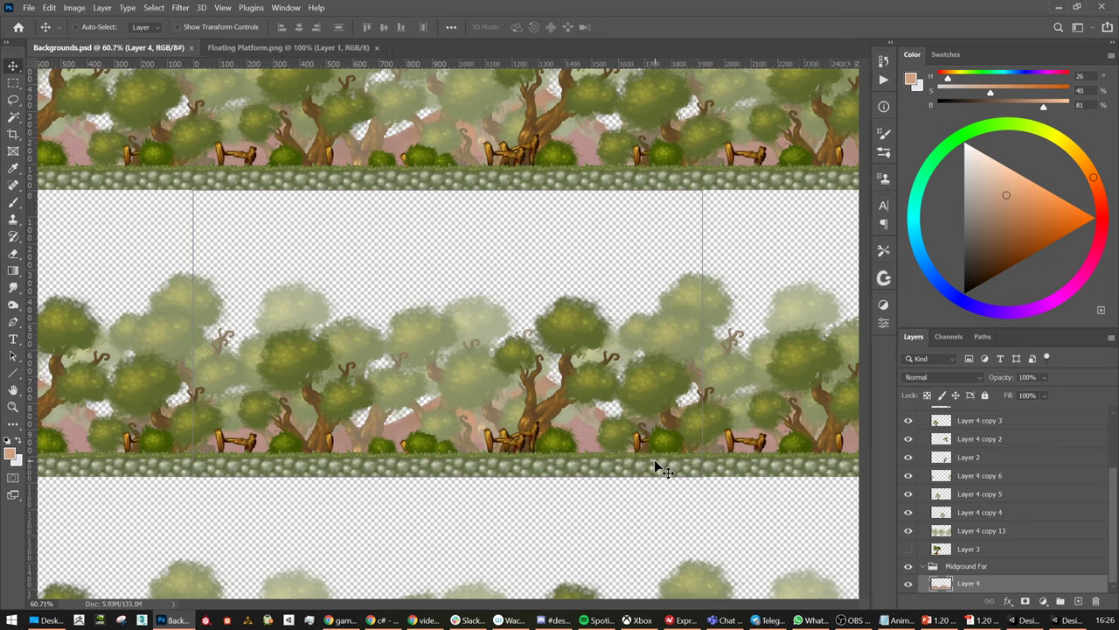
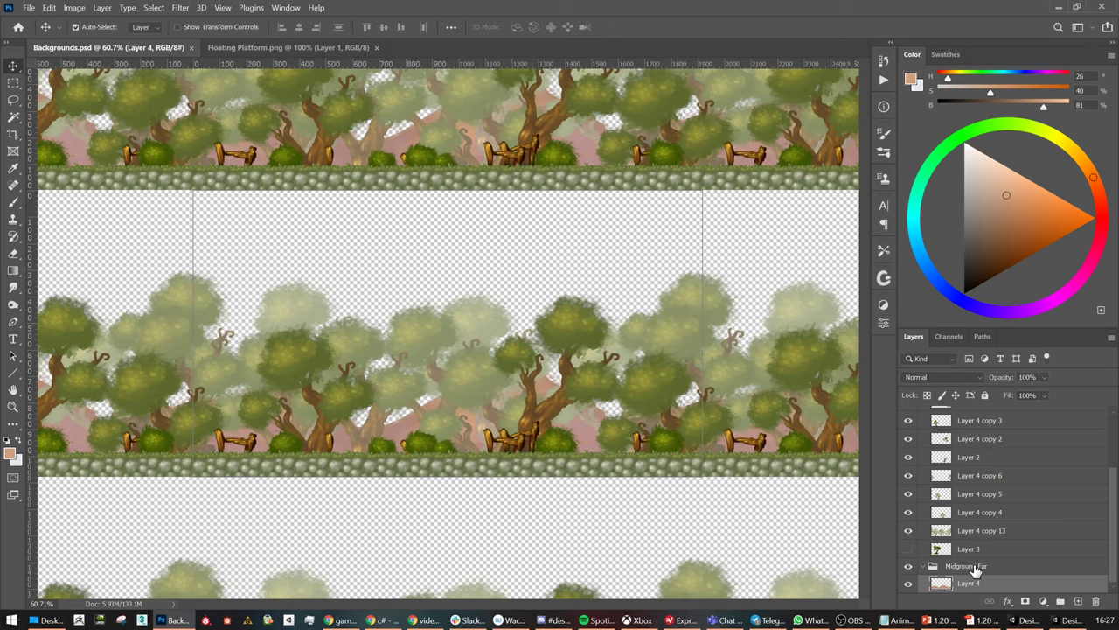
# Add a new empty layer and place it beneath the Midground Far group
pyautogui.hotkey('ctrl', 'shift', 'n')
pyautogui.press('Return')
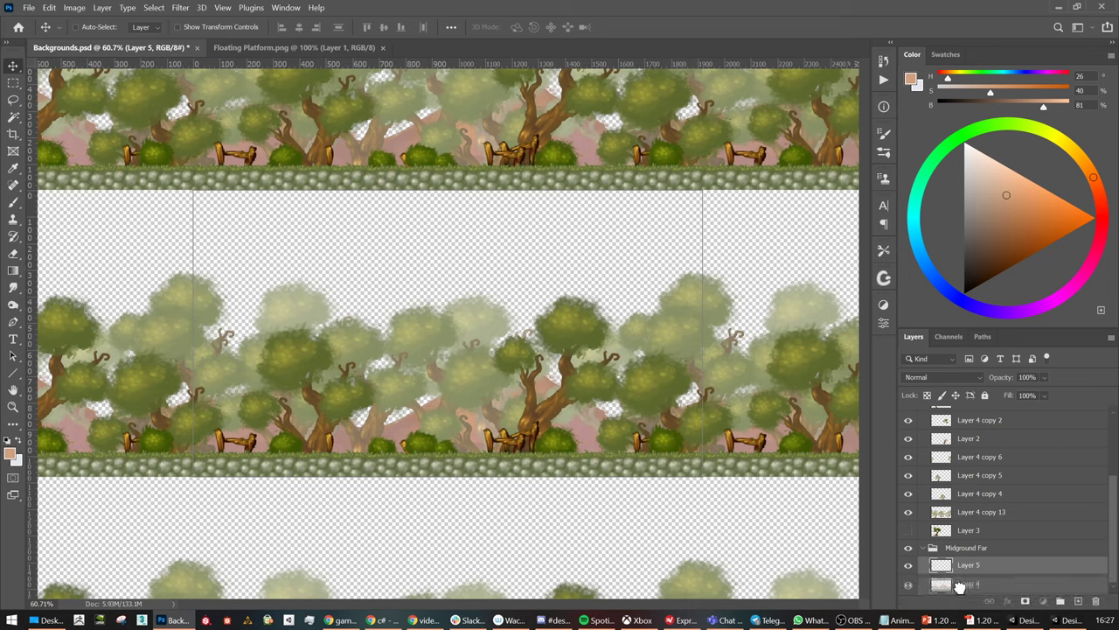
pyautogui.moveTo(961, 568)
pyautogui.mouseDown()
pyautogui.moveTo(962, 542)
pyautogui.moveTo(932, 571)
pyautogui.moveTo(958, 590)
pyautogui.mouseUp()
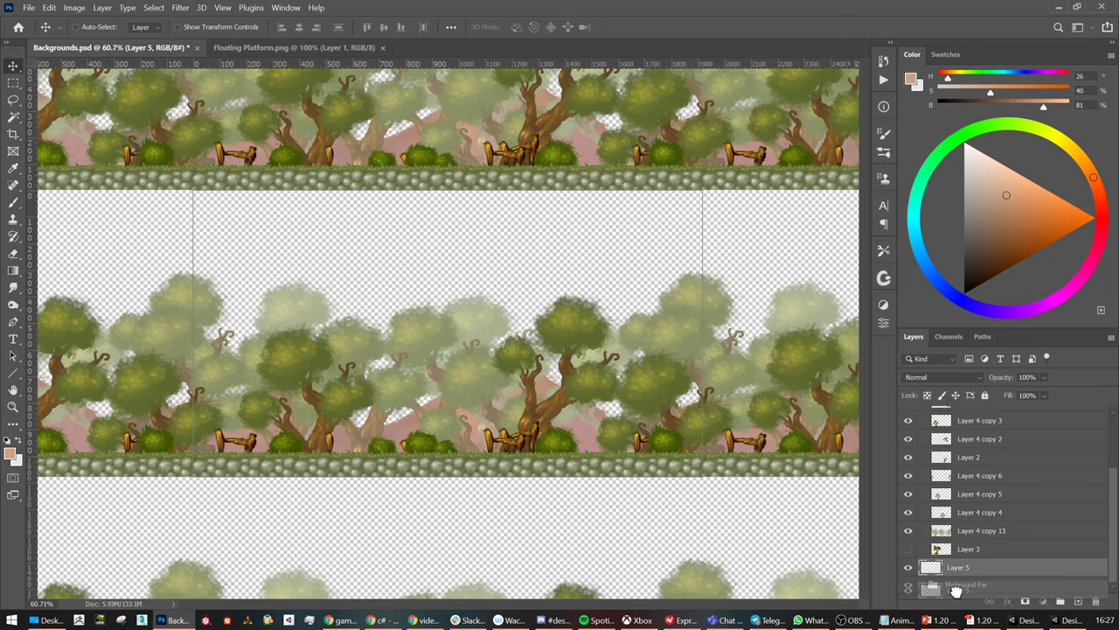
# Create a group named BG below Midground Far, put the new empty layer inside it and save the document
pyautogui.click(1060, 601)
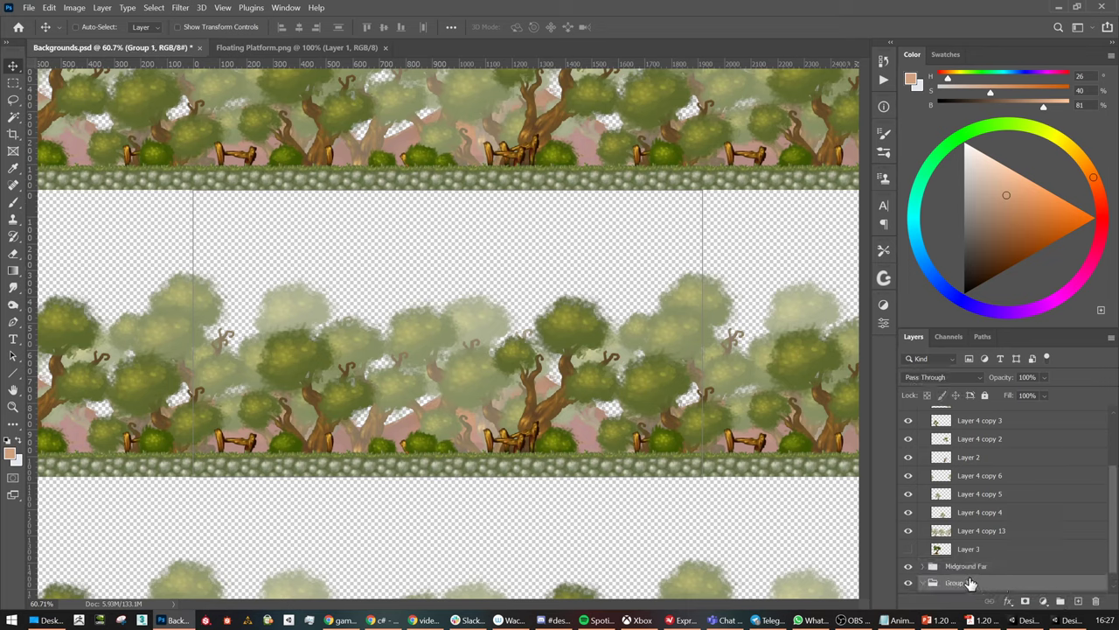
pyautogui.doubleClick(956, 582)
pyautogui.write('BG')
pyautogui.press('Return')
pyautogui.scroll(-1, 967, 495)
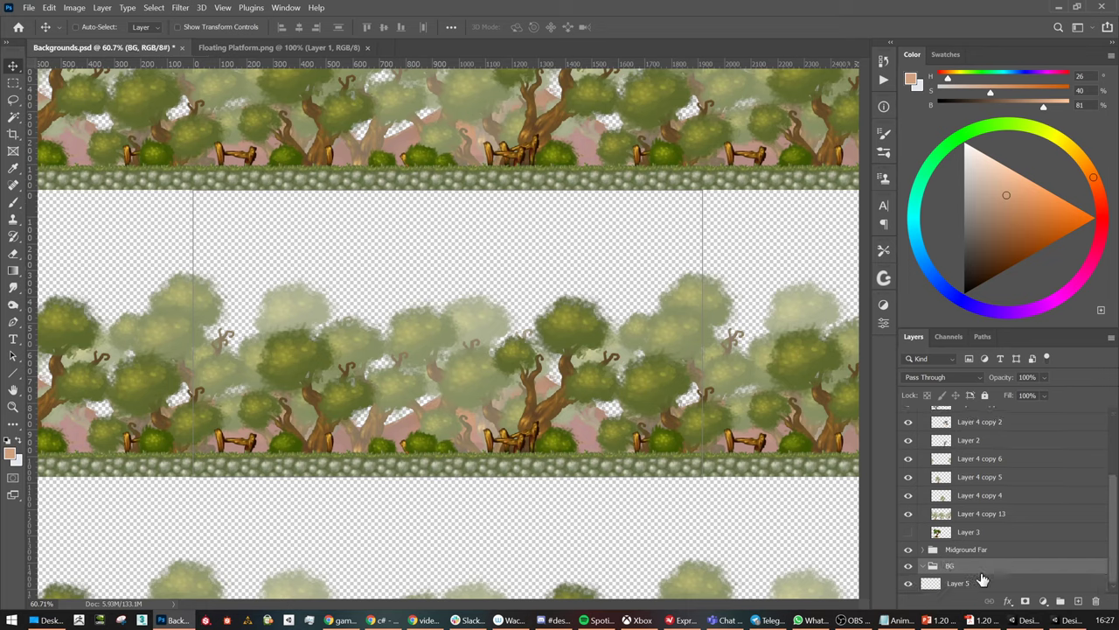
pyautogui.moveTo(953, 586); pyautogui.dragTo(953, 574)
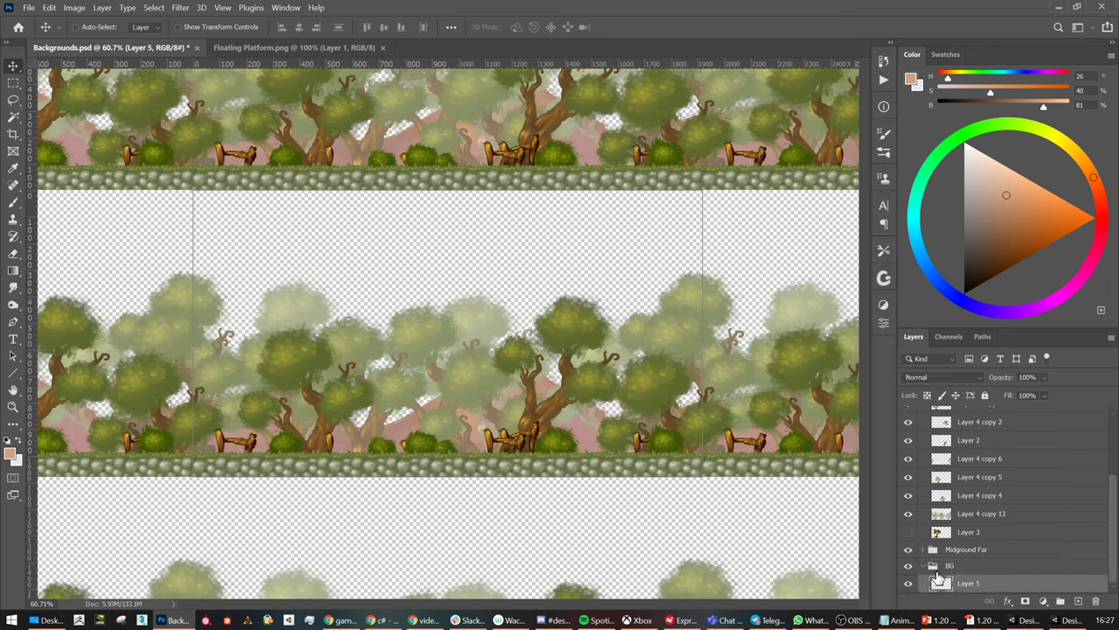
pyautogui.hotkey('ctrl', 's')
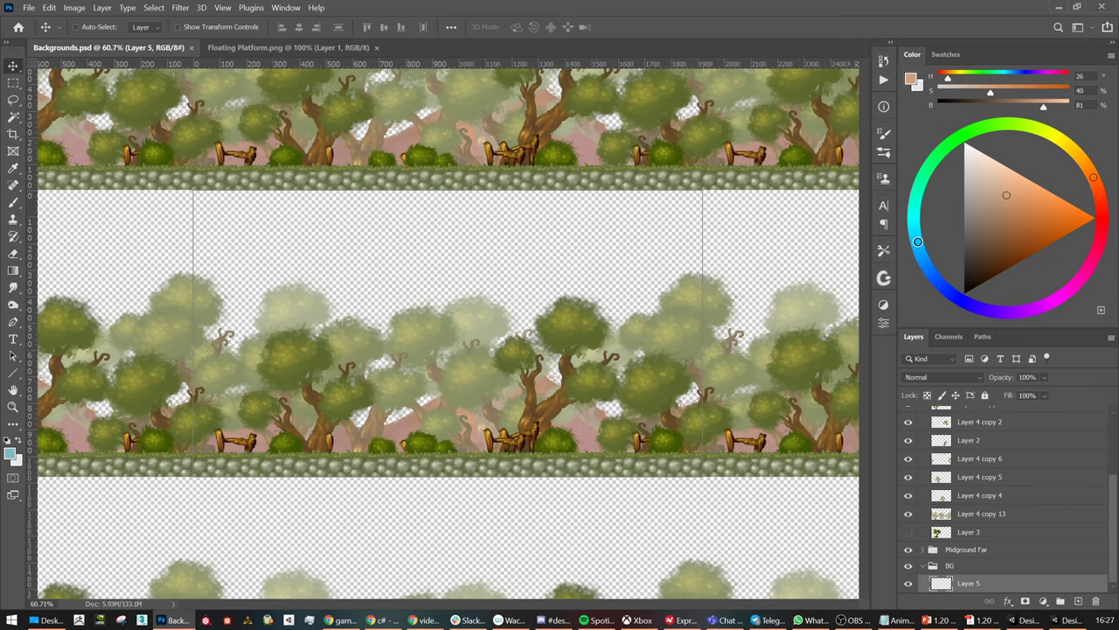
# Fill the layer in the BG group with a pale sky blue (H 194, S 31, B 98)
pyautogui.click(917, 241)
pyautogui.click(1017, 184)
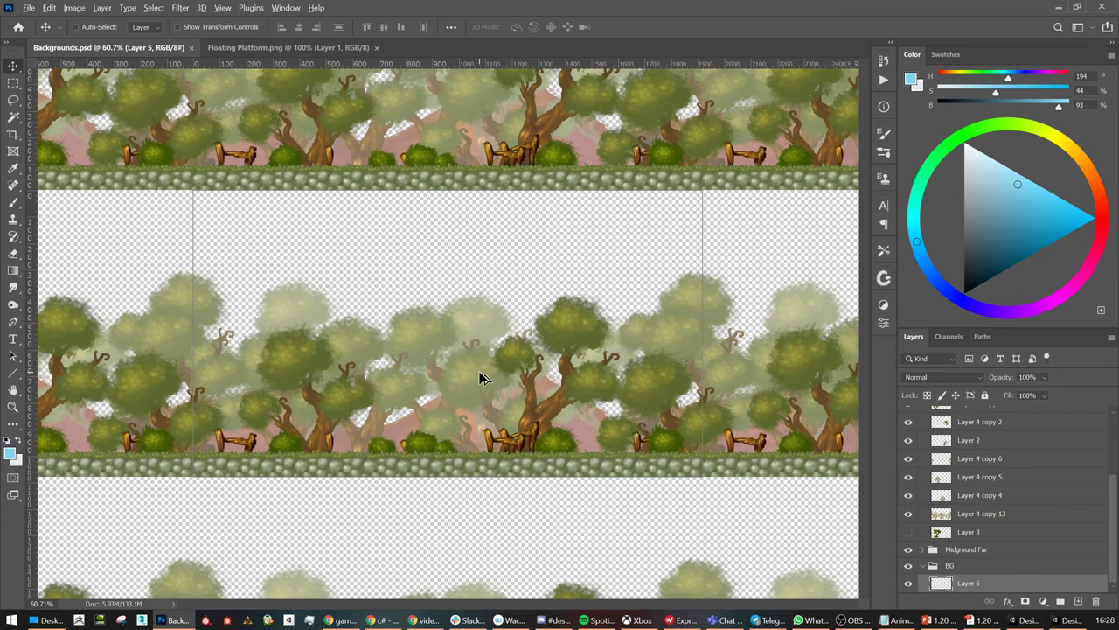
pyautogui.hotkey('alt', 'BackSpace')
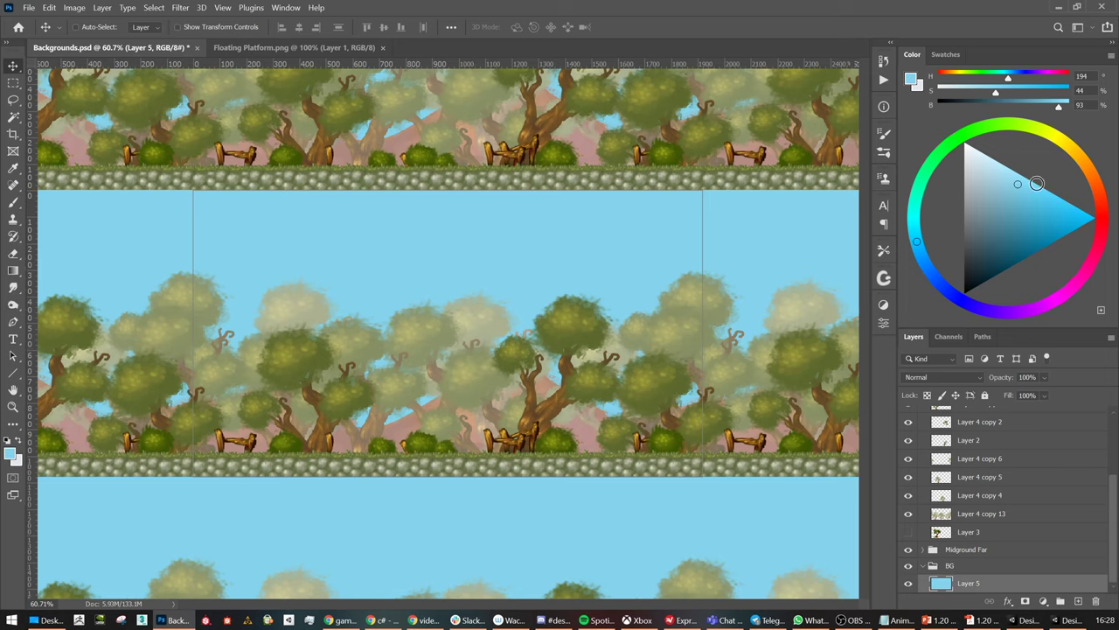
pyautogui.click(1003, 168)
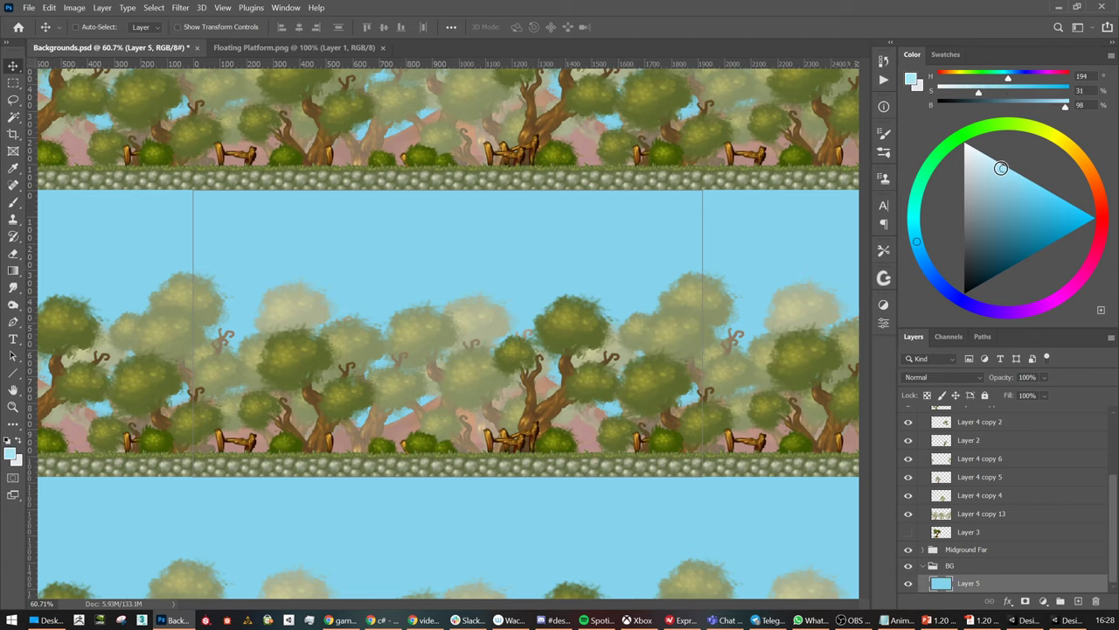
pyautogui.hotkey('alt', 'BackSpace')
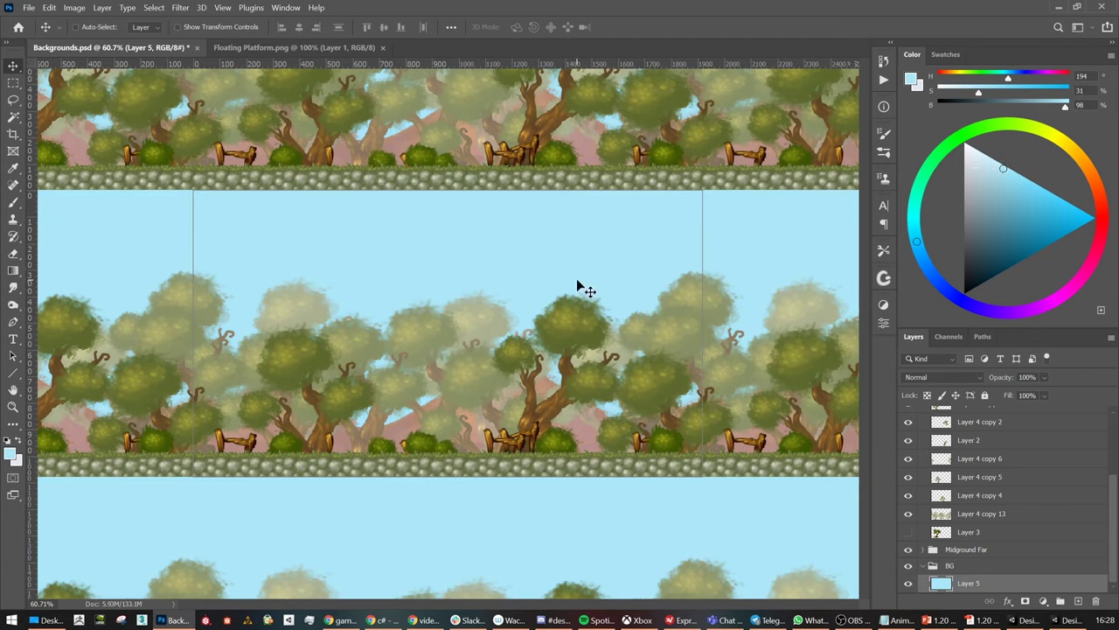
# Choose the (M) Fog brush from the cloud brushes, at 200 px, for painting the sky
pyautogui.press('b')
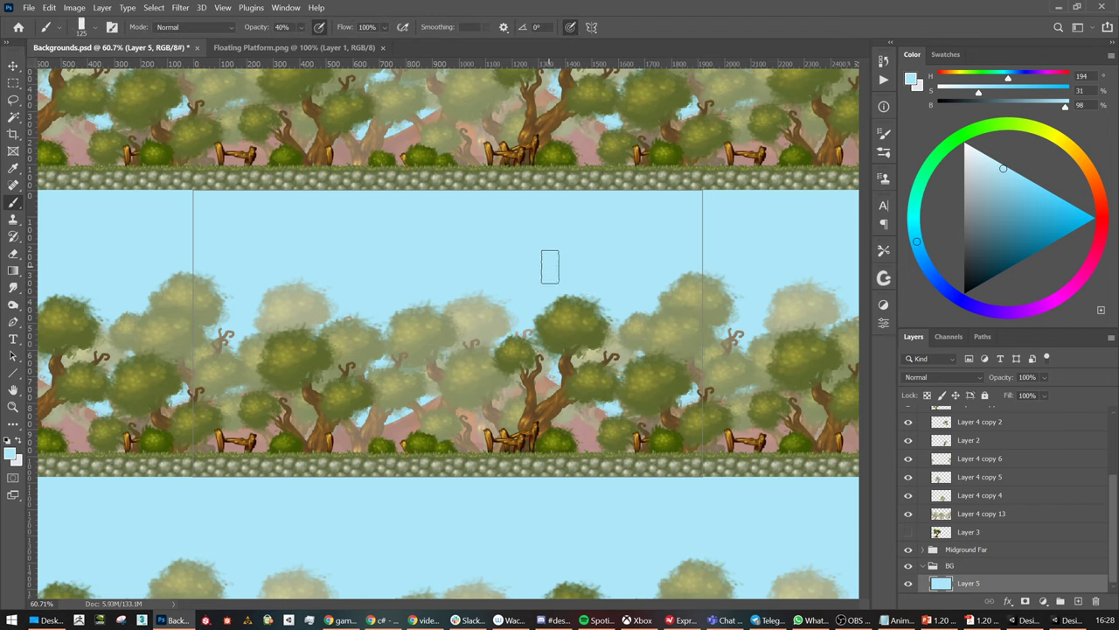
pyautogui.rightClick(545, 290)
pyautogui.scroll(-1, 688, 420)
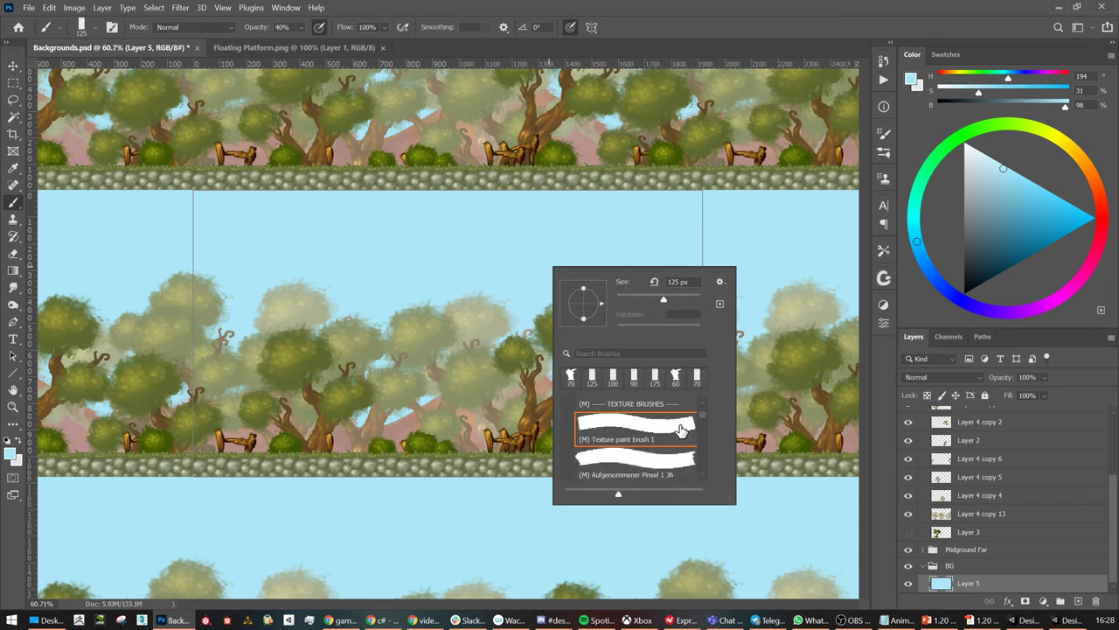
pyautogui.click(883, 154)
pyautogui.click(883, 154)
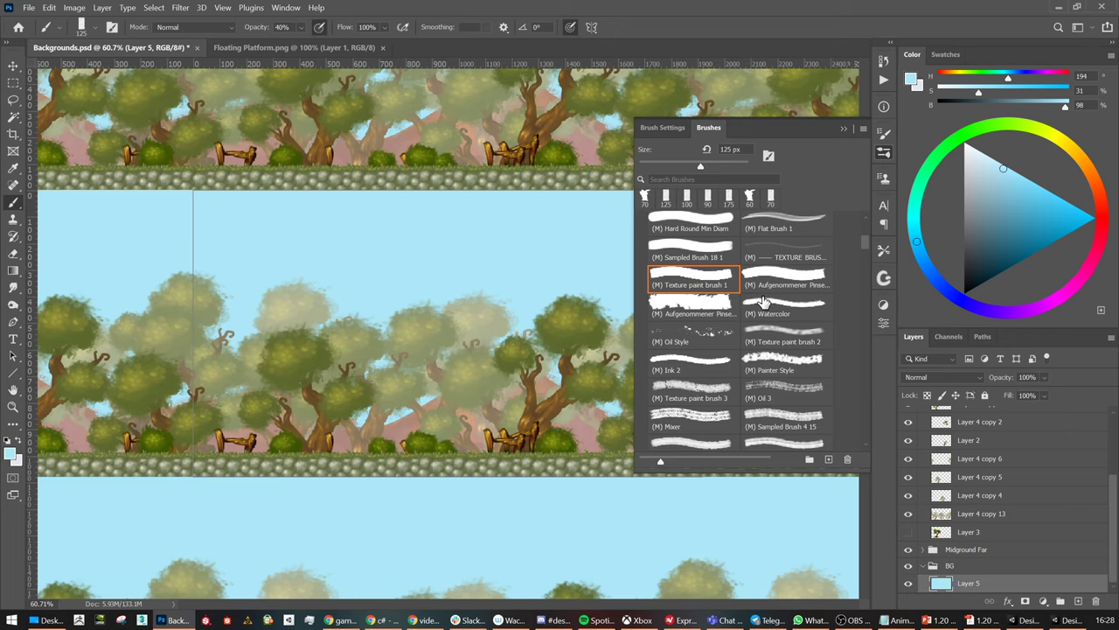
pyautogui.scroll(-3, 764, 302)
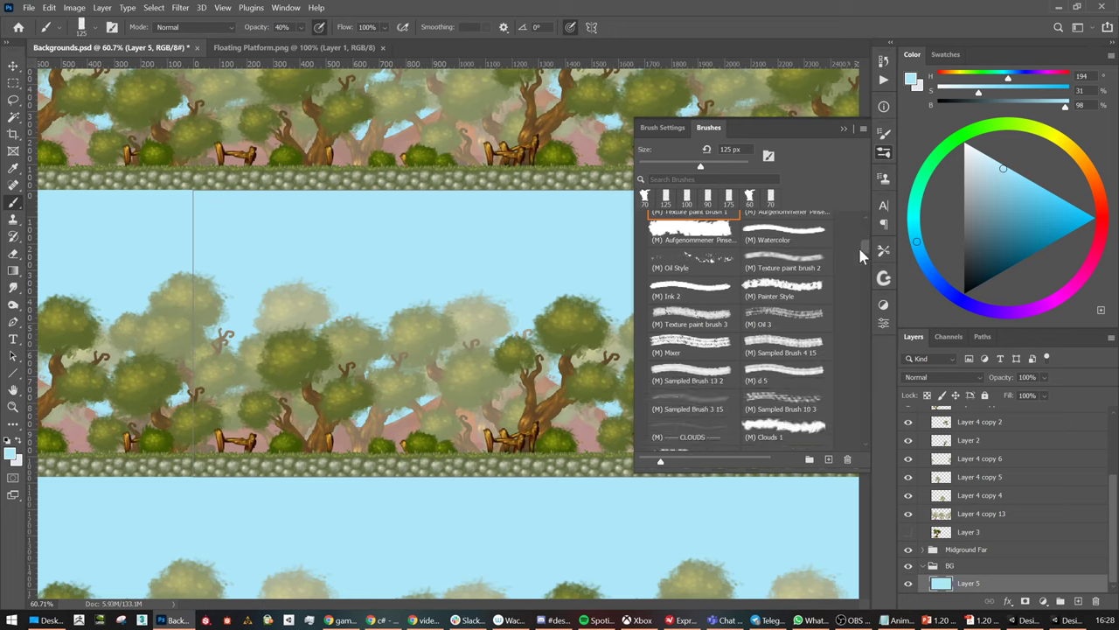
pyautogui.scroll(-2, 868, 252)
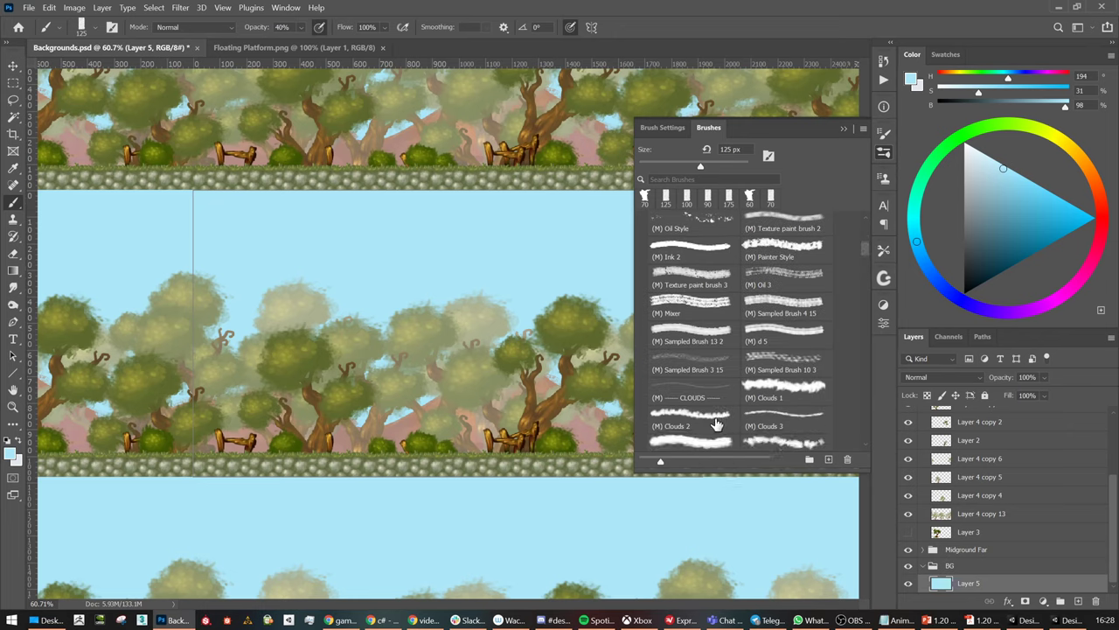
pyautogui.scroll(-1, 697, 427)
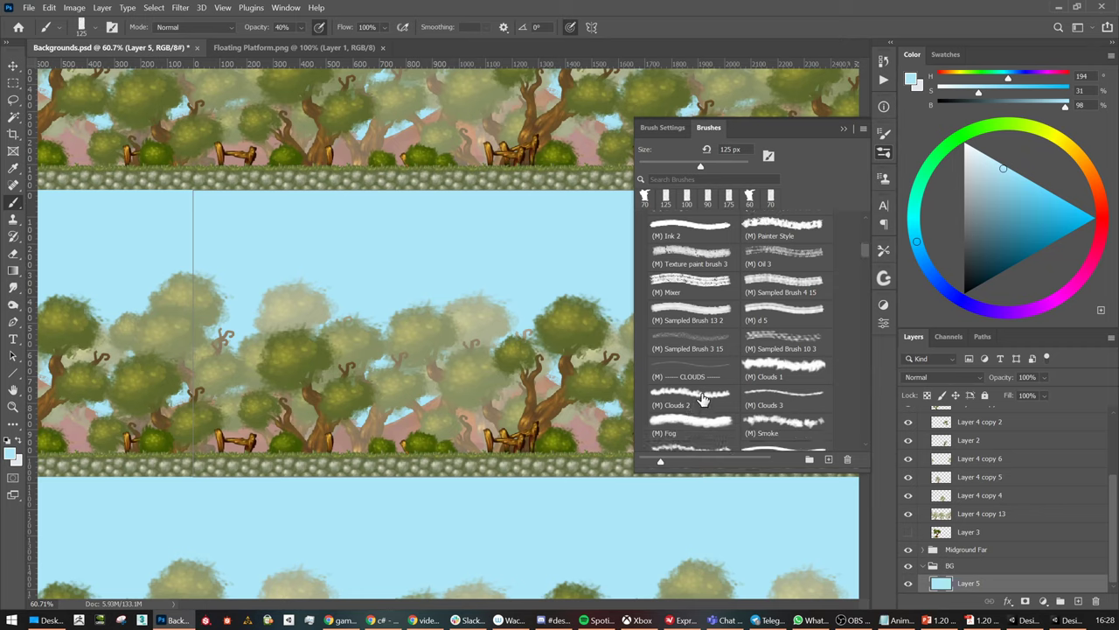
pyautogui.click(701, 395)
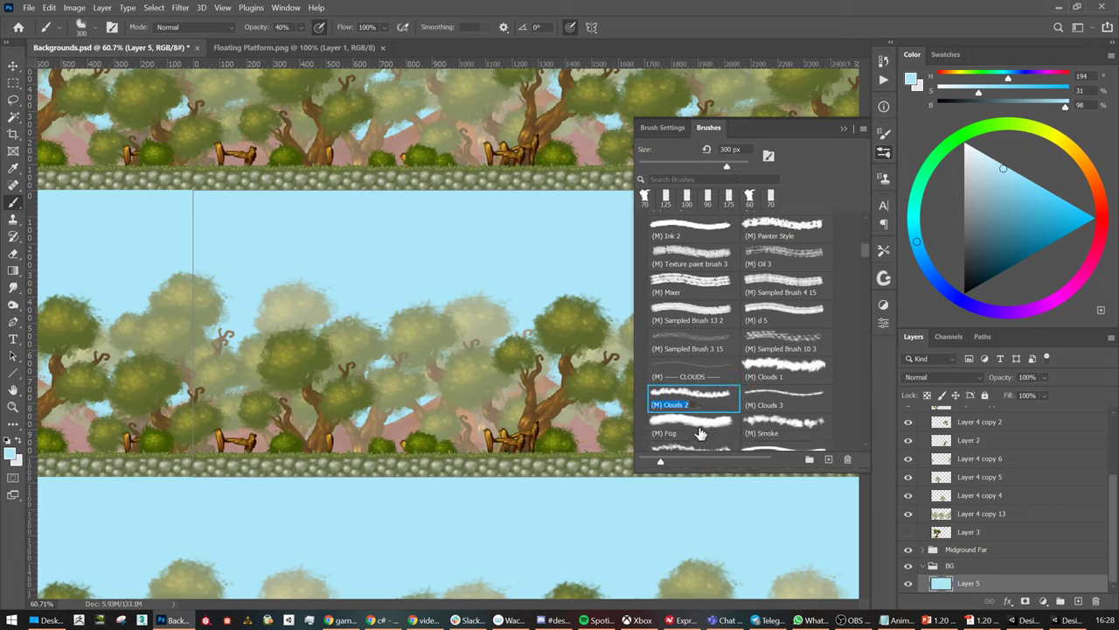
pyautogui.click(698, 426)
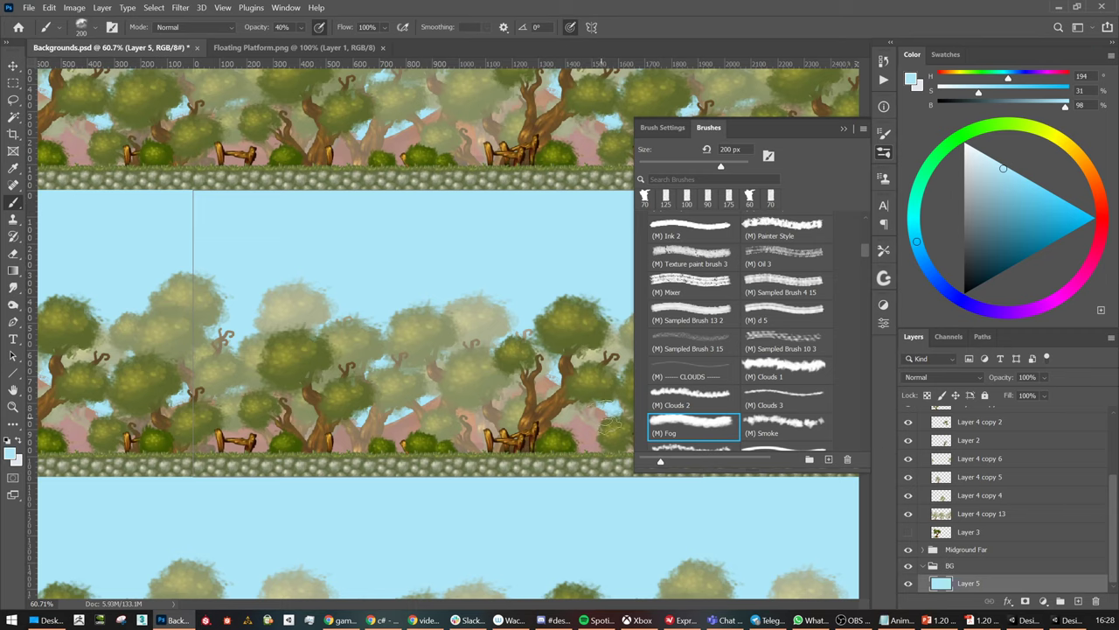
pyautogui.click(883, 153)
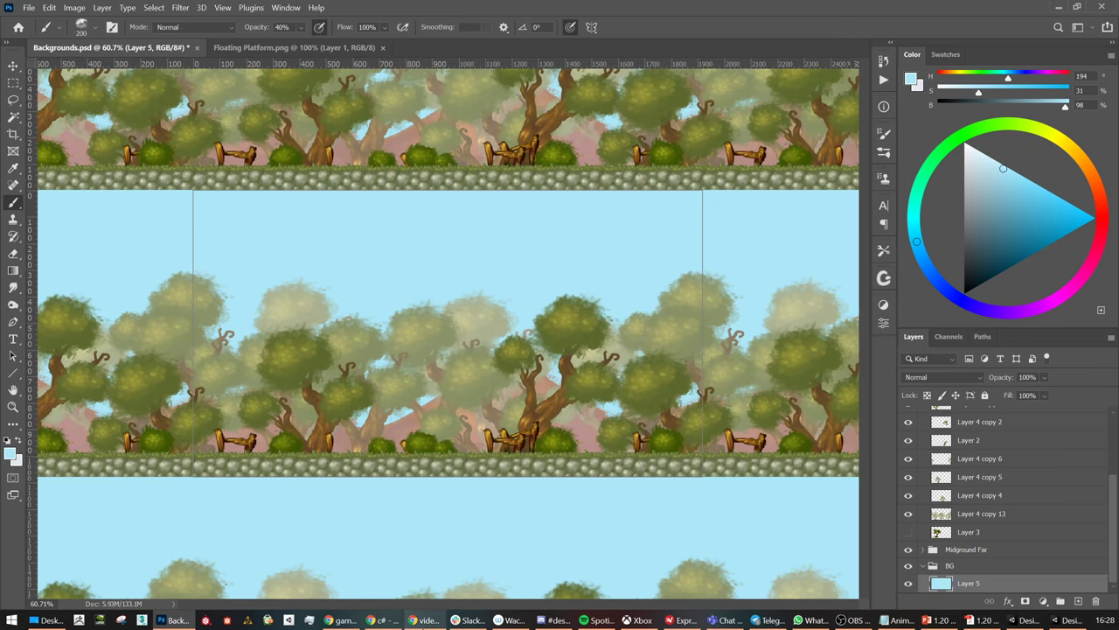
# Switch to Chrome and examine the skies in the CraftPix Free Horizontal 2D Game Backgrounds image as reference
pyautogui.click(425, 620)
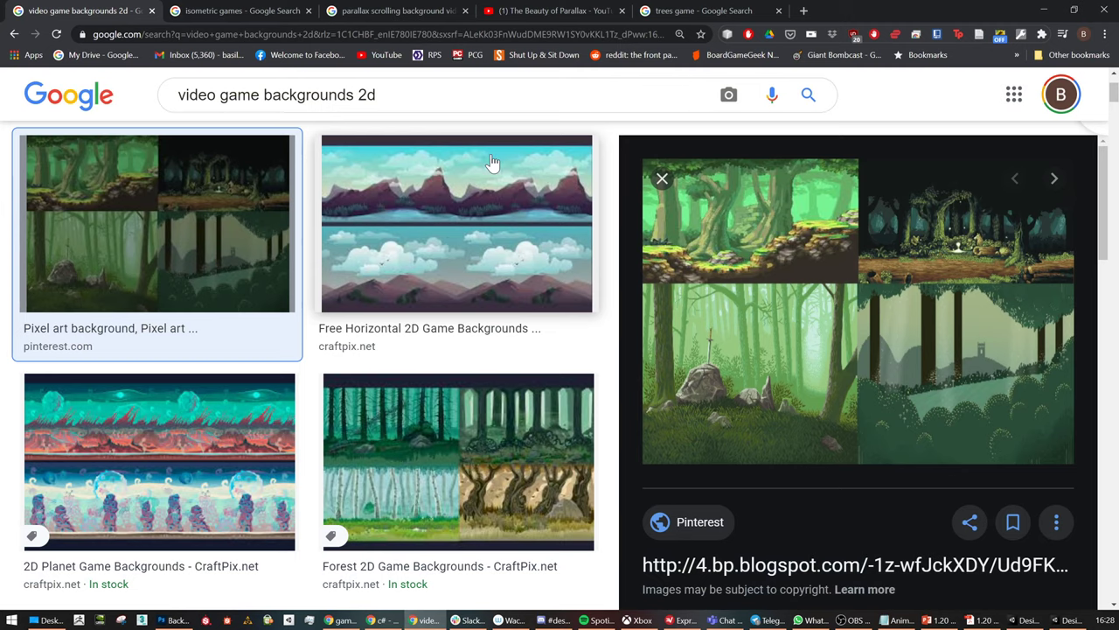
pyautogui.click(459, 202)
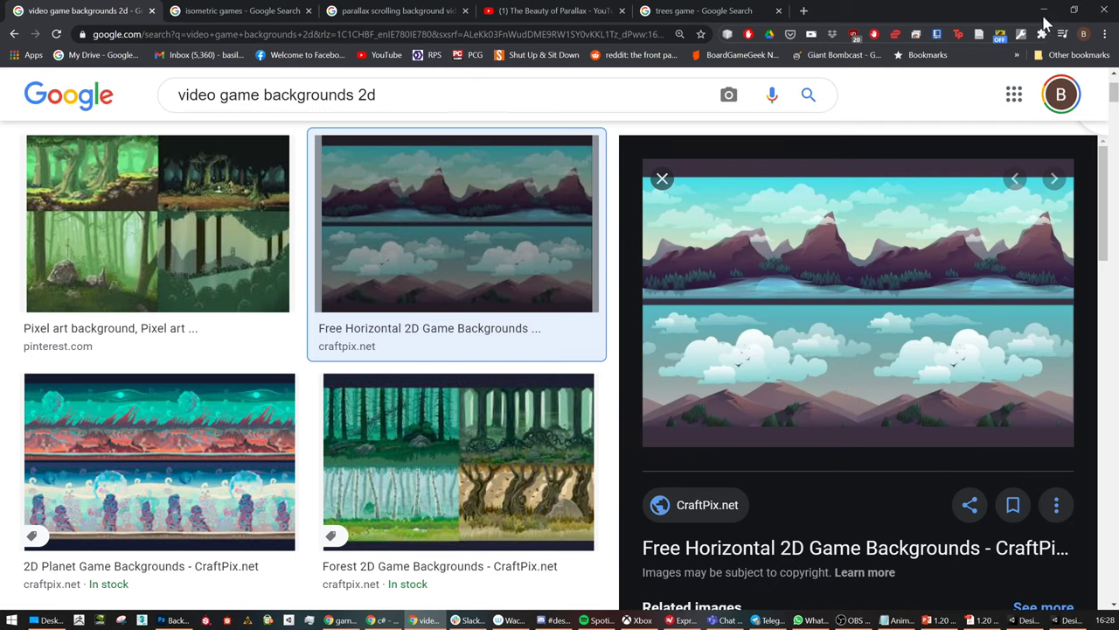
pyautogui.click(1043, 12)
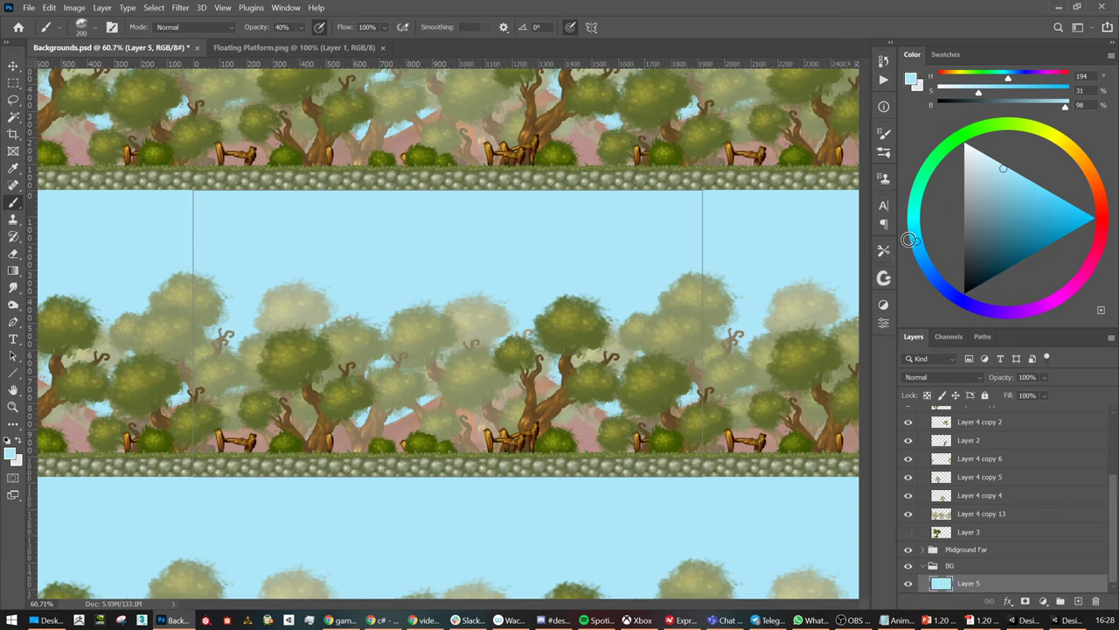
# Paint soft pale blue haze (H 203, S 20, B 99) across the sky around the treetops with the fog brush at size 600 and 40% opacity
pyautogui.moveTo(918, 242)
pyautogui.mouseDown()
pyautogui.moveTo(920, 229)
pyautogui.moveTo(929, 251)
pyautogui.mouseUp()
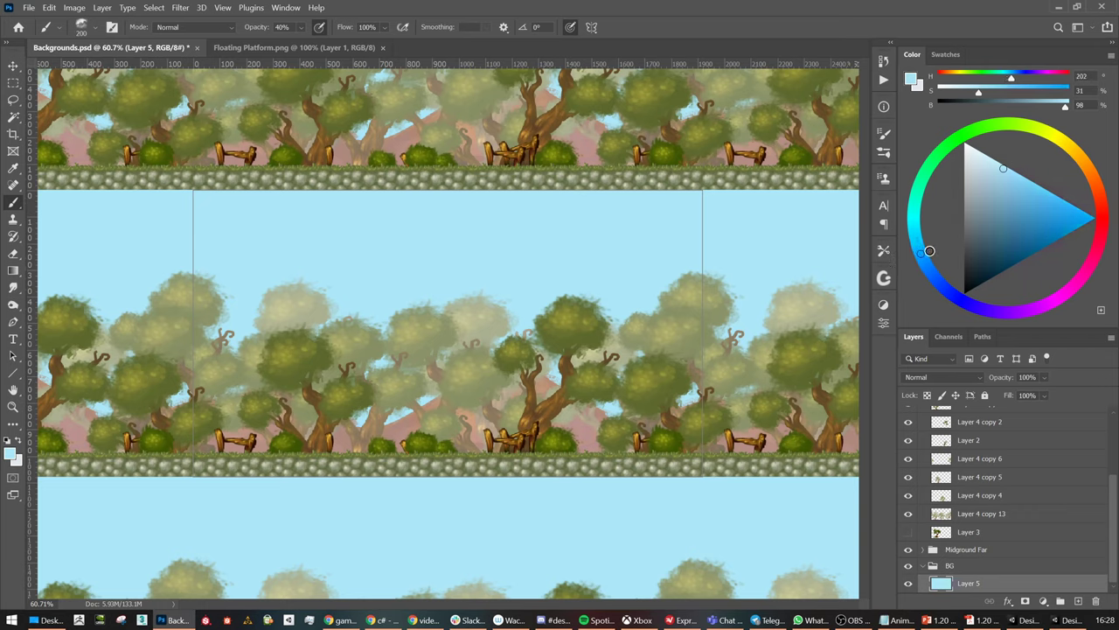
pyautogui.moveTo(998, 165); pyautogui.dragTo(990, 158)
pyautogui.press(']')
pyautogui.press(']')
pyautogui.press(']')
pyautogui.press(']')
pyautogui.press(']')
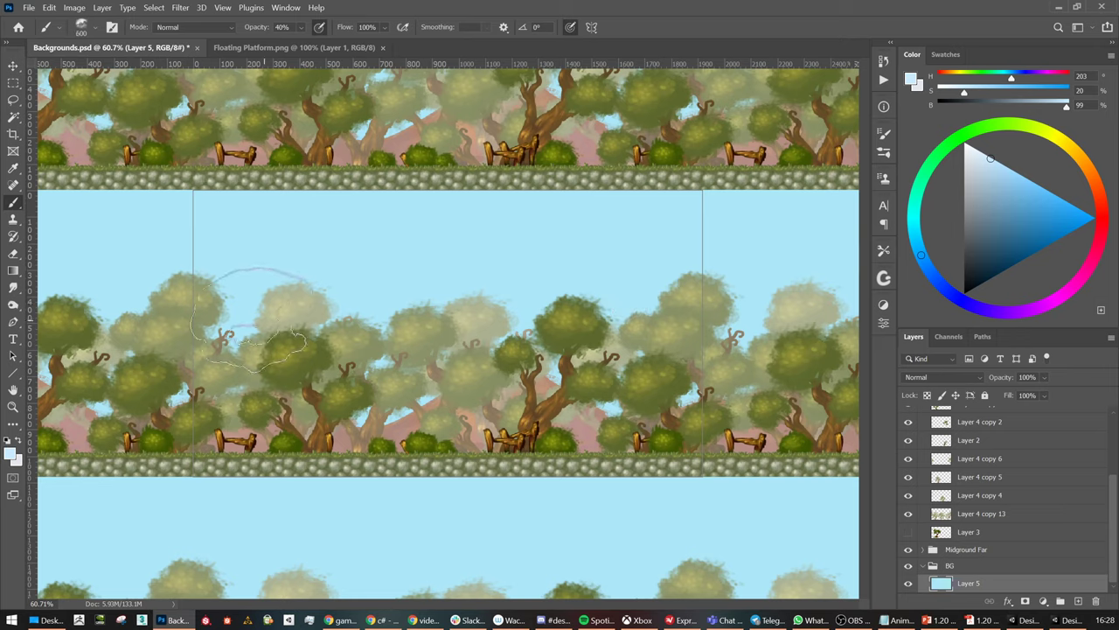
pyautogui.moveTo(237, 300)
pyautogui.mouseDown()
pyautogui.moveTo(374, 288)
pyautogui.moveTo(562, 324)
pyautogui.moveTo(462, 383)
pyautogui.mouseUp()
pyautogui.press('[')
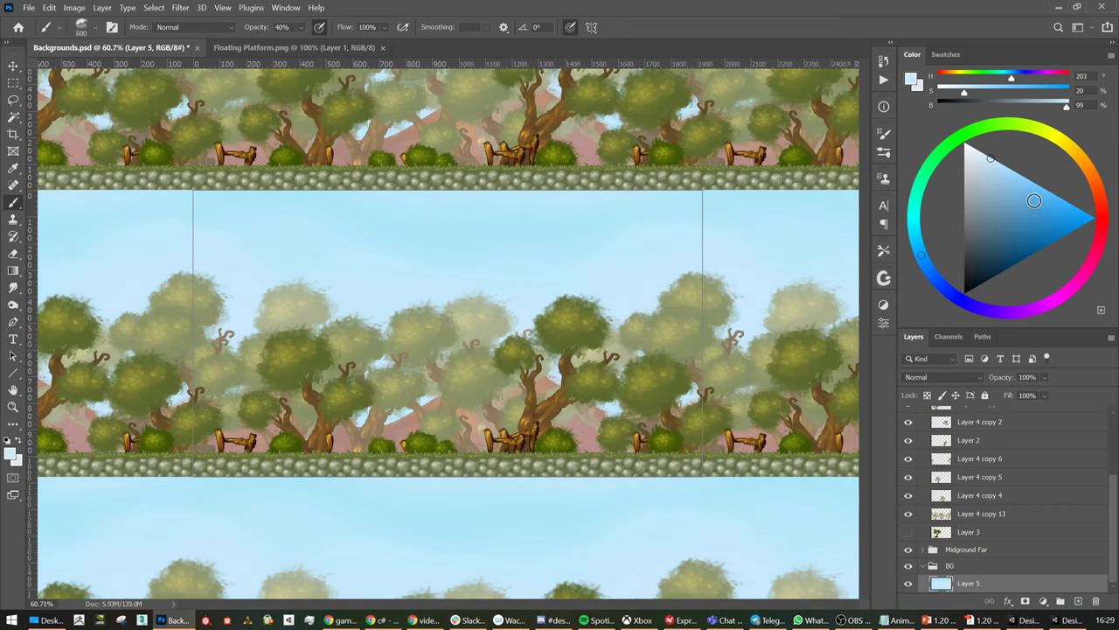
# Deepen the upper sky with soft strokes of stronger blue (H 203, S 68, B 89), using the fog brush at 10% opacity
pyautogui.click(1034, 200)
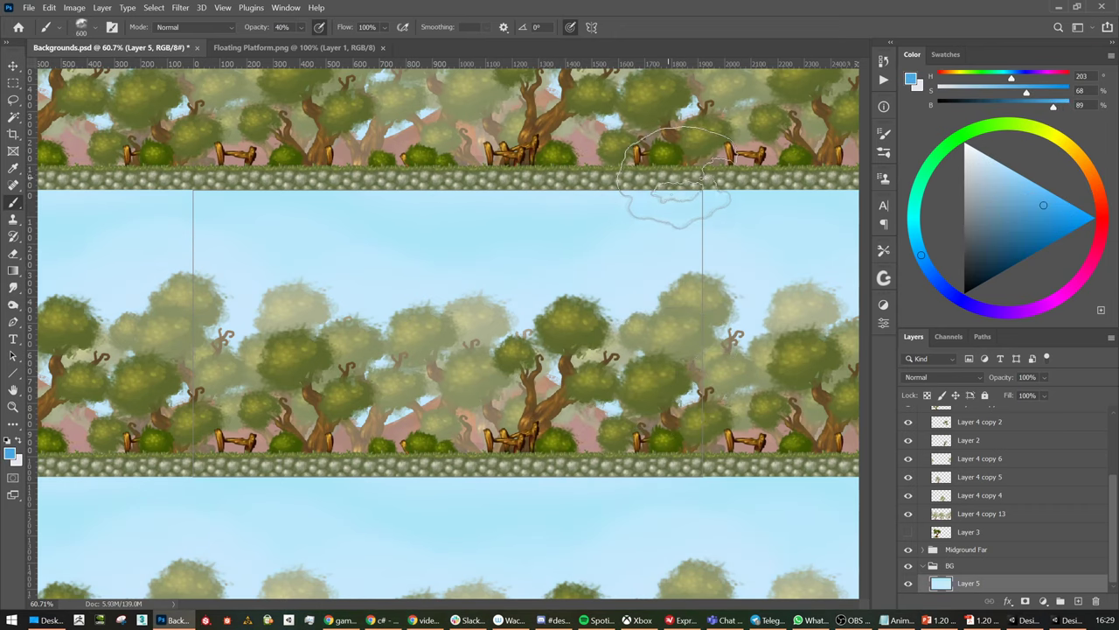
pyautogui.click(170, 210)
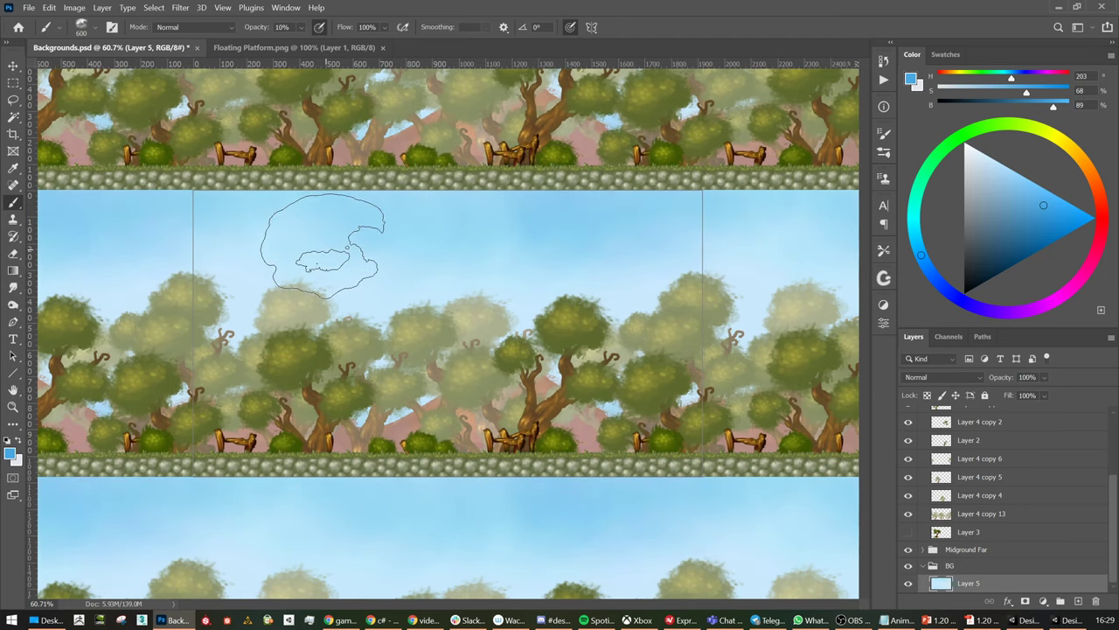
# Tint the lower sky behind the treetops with faint pale pink (H 316, S 19, B 97) at 5% opacity
pyautogui.moveTo(1087, 230); pyautogui.dragTo(1076, 283)
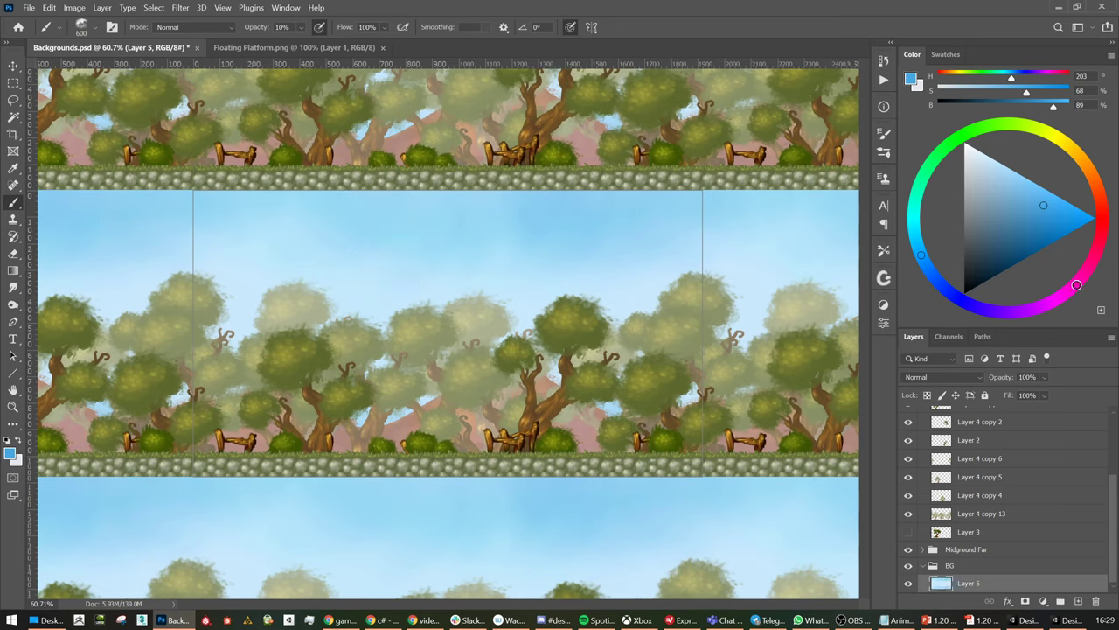
pyautogui.moveTo(988, 163); pyautogui.dragTo(988, 160)
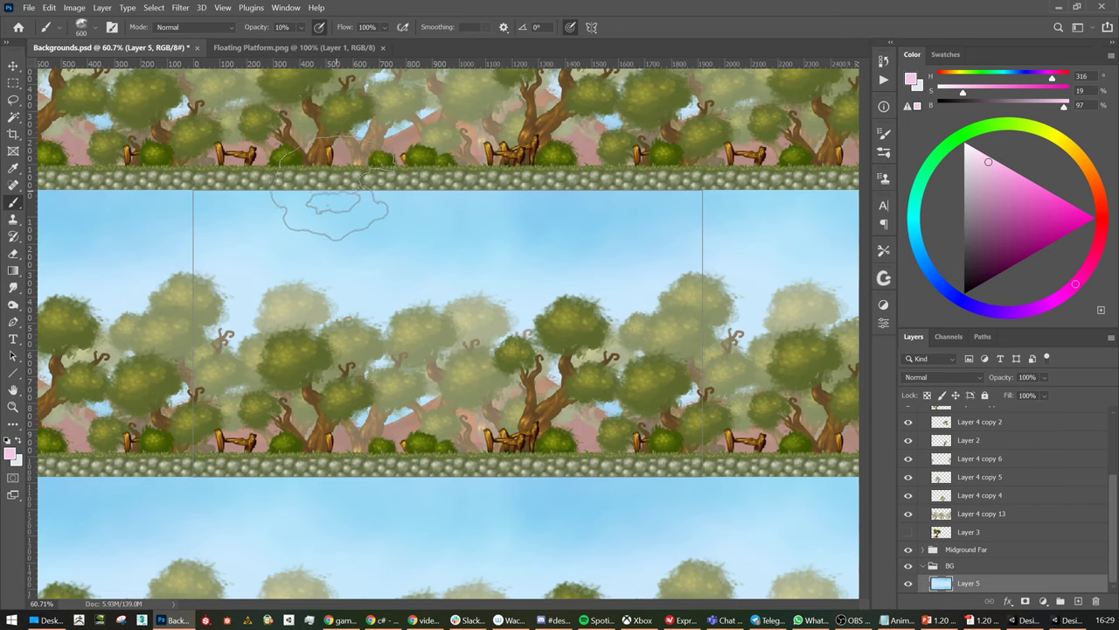
pyautogui.press('0')
pyautogui.press('5')
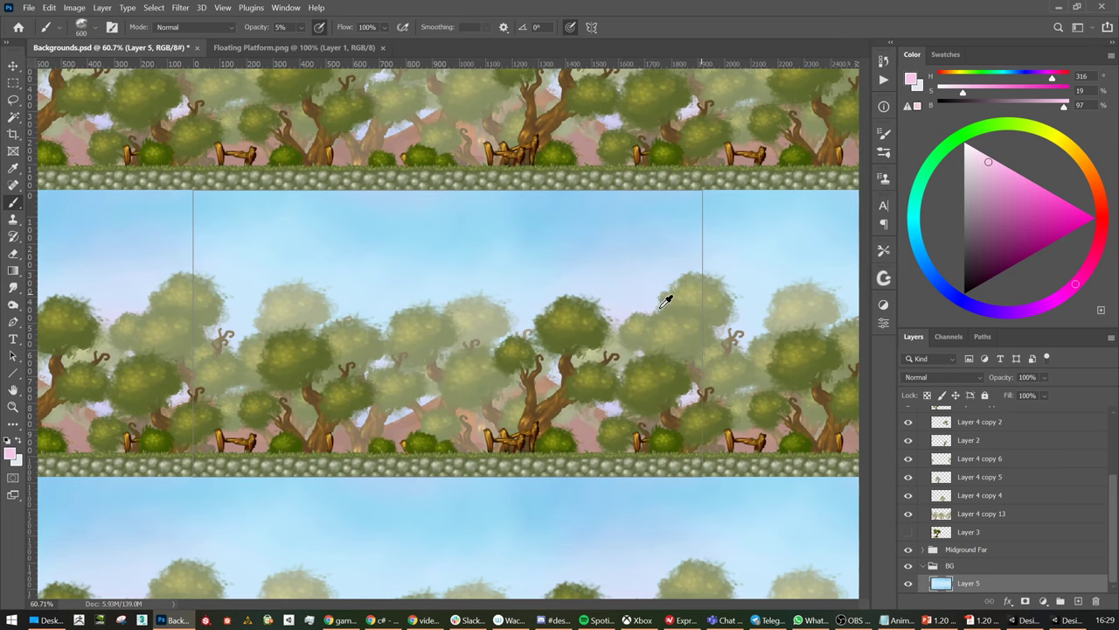
# Tint the lower sky behind the central trees with muted olive (H 60, S 24, B 55) sampled from the foliage, at 5% opacity
pyautogui.keyDown('alt'); pyautogui.click(385, 329); pyautogui.keyUp('alt')
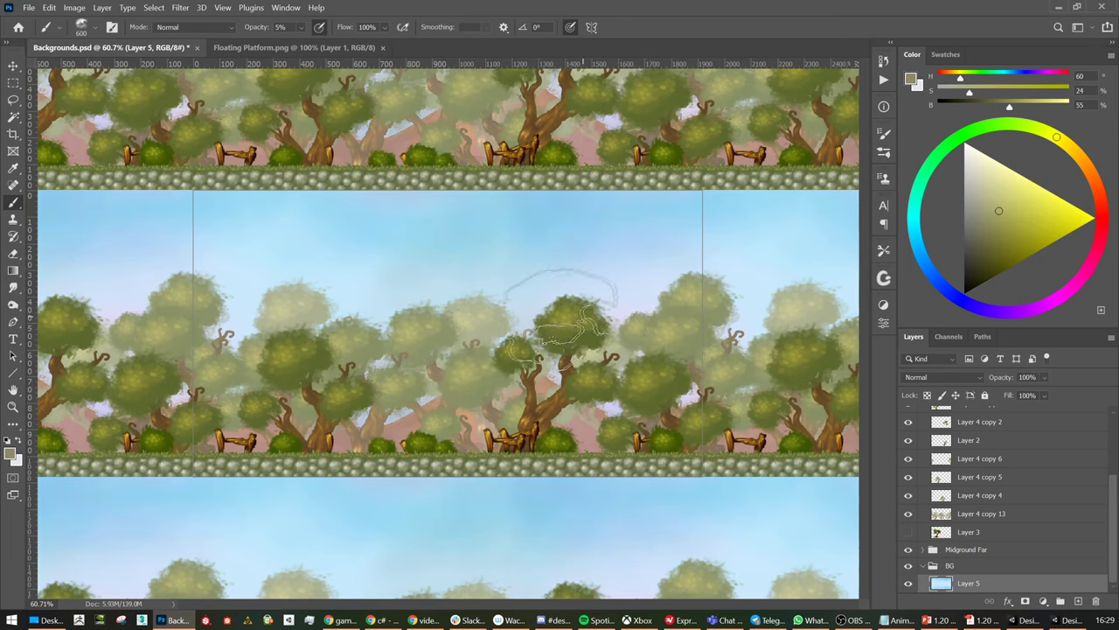
pyautogui.keyDown('alt'); pyautogui.scroll(-3, 556, 332); pyautogui.keyUp('alt')
pyautogui.press('v')
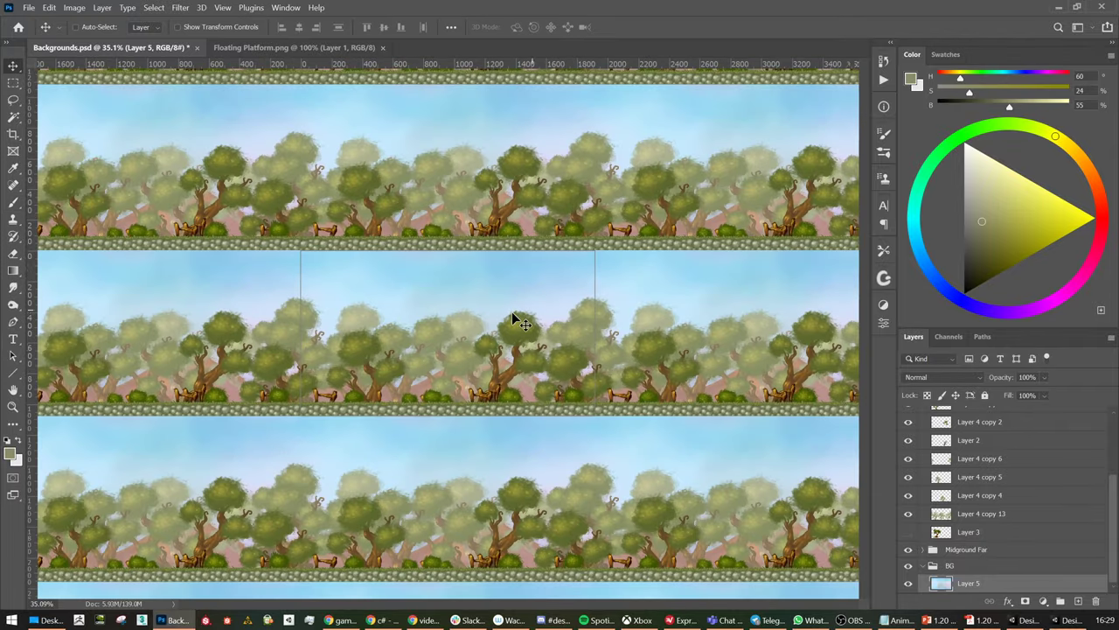
pyautogui.moveTo(514, 320)
pyautogui.mouseDown()
pyautogui.moveTo(120, 314)
pyautogui.moveTo(717, 315)
pyautogui.moveTo(283, 325)
pyautogui.mouseUp()
pyautogui.press('b')
pyautogui.keyDown('alt'); pyautogui.scroll(3, 473, 278); pyautogui.keyUp('alt')
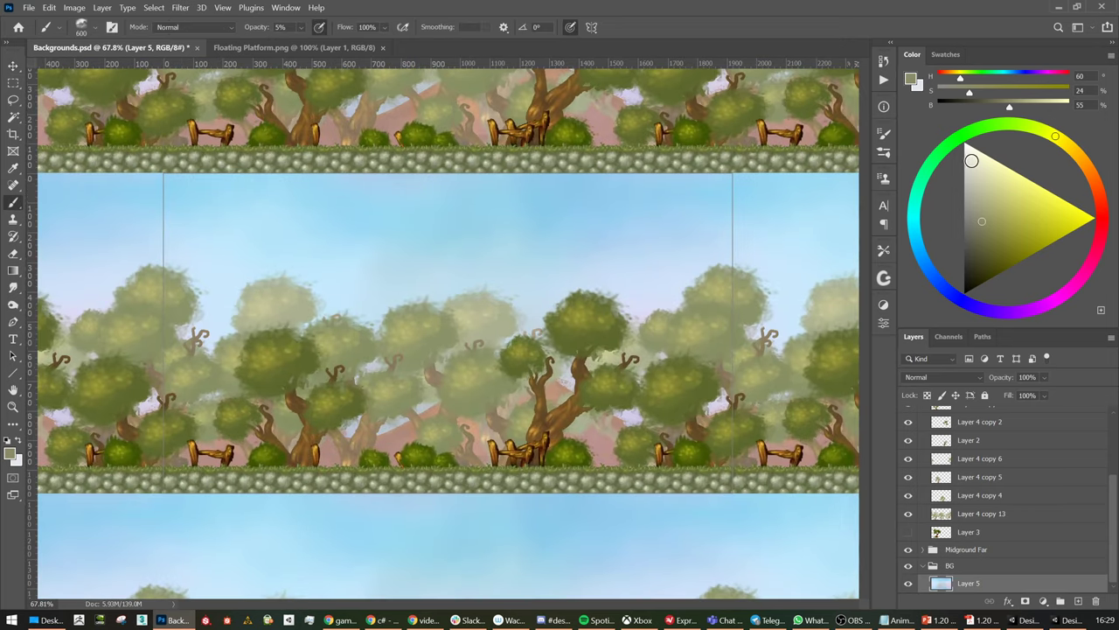
# Try an off-white cloud dab (H 60, S 6, B 90) in the upper sky with the fog brush at size 175 and 40% opacity
pyautogui.click(972, 161)
pyautogui.press('[')
pyautogui.press('[')
pyautogui.press('[')
pyautogui.press('[')
pyautogui.press('[')
pyautogui.press('[')
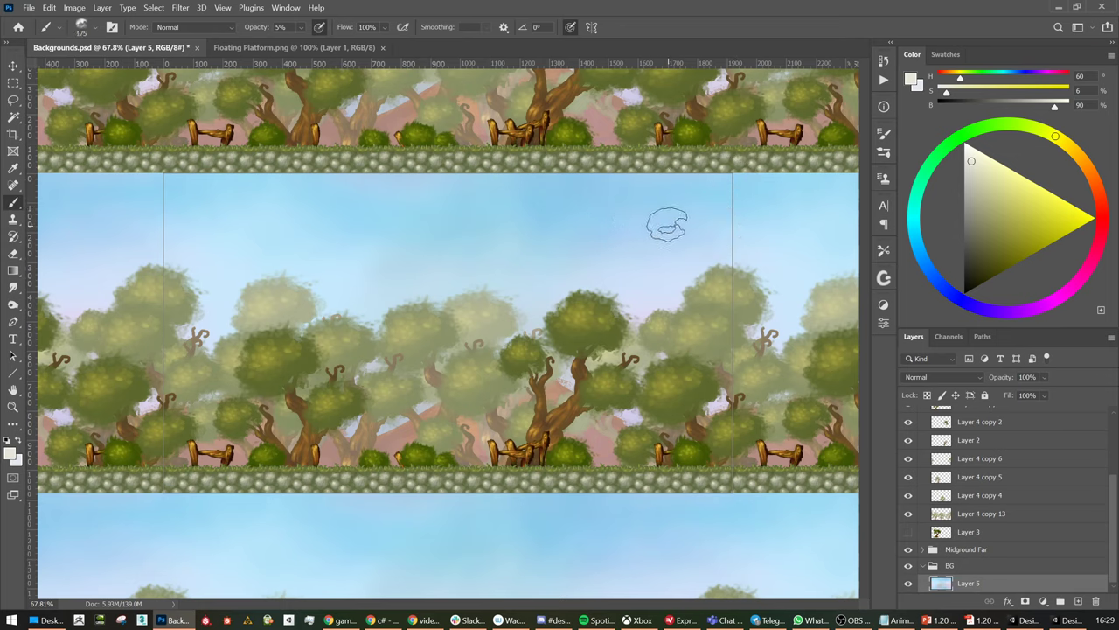
pyautogui.press('4')
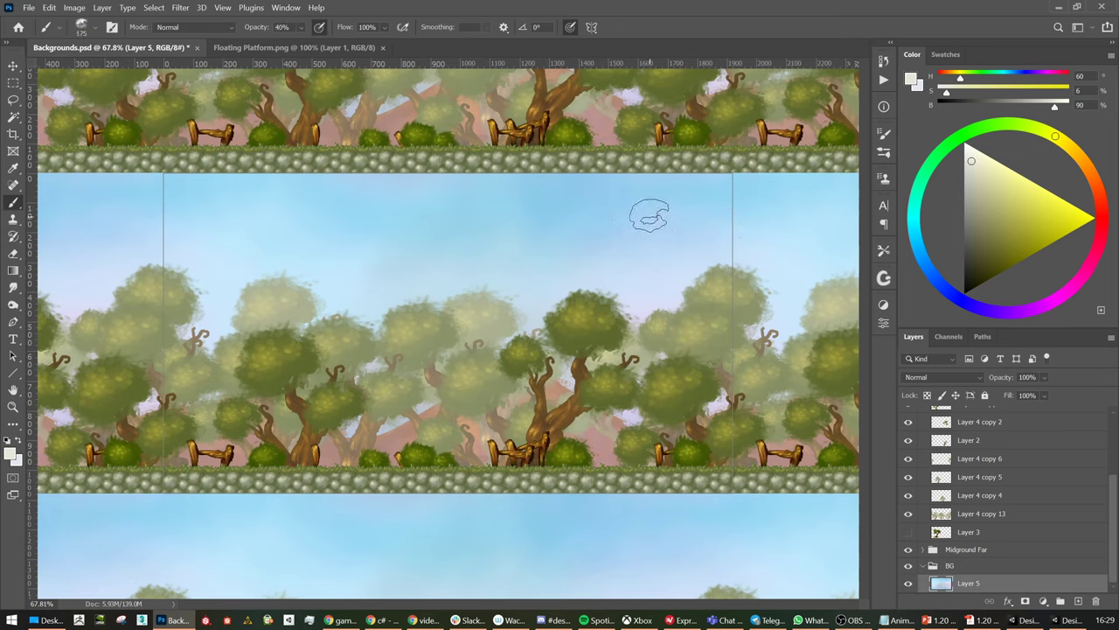
pyautogui.click(649, 215)
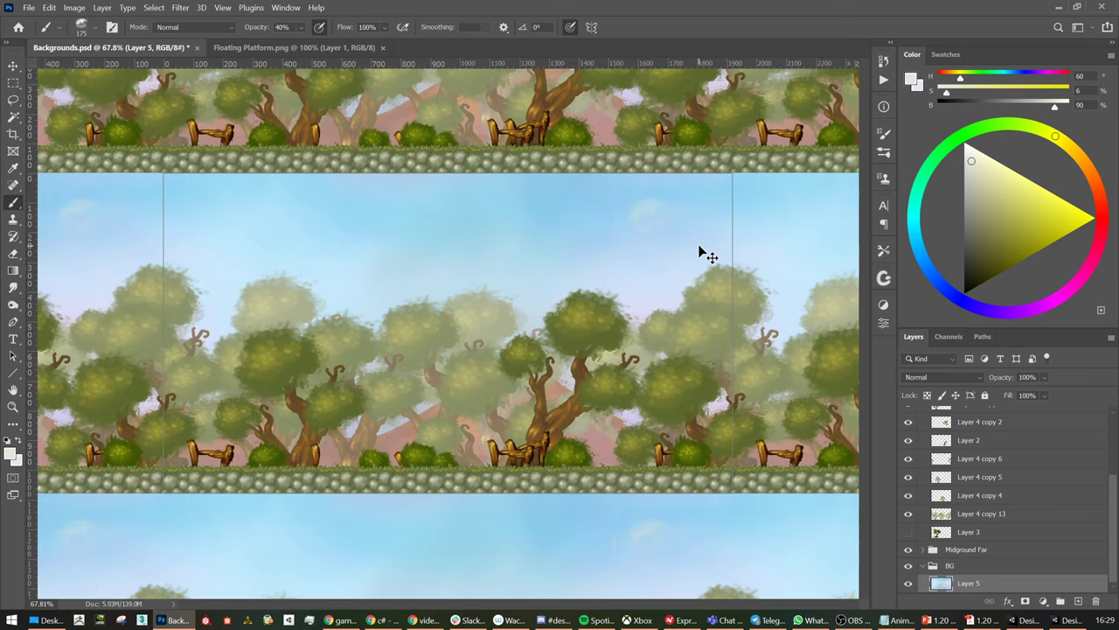
# Paint faint off-white cloud streaks across the sky with the (M) Clouds 3 brush, at about size 300 and 40% opacity
pyautogui.rightClick(432, 198)
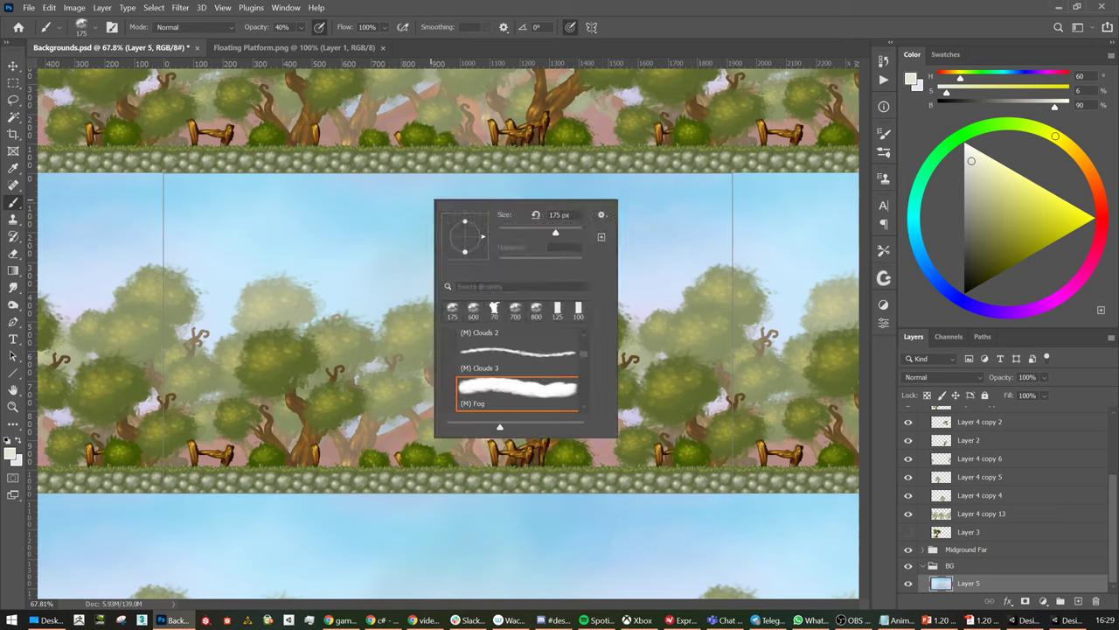
pyautogui.doubleClick(512, 357)
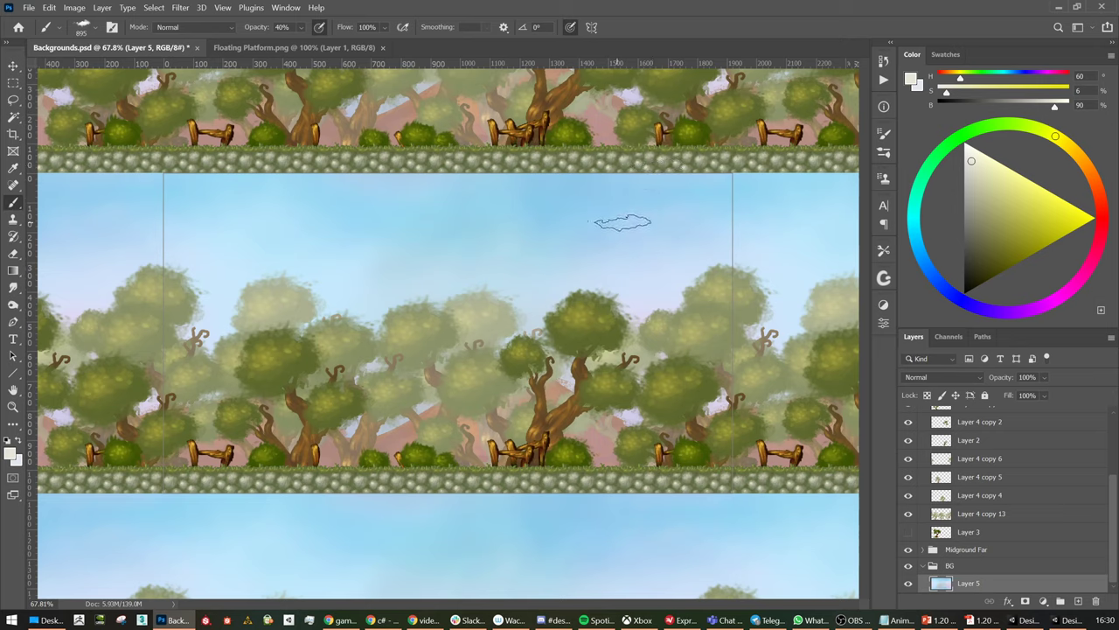
pyautogui.press(']')
pyautogui.press(']')
pyautogui.press(']')
pyautogui.press('[')
pyautogui.press('[')
pyautogui.press('[')
pyautogui.press('[')
pyautogui.press('[')
pyautogui.press('[')
pyautogui.press('[')
pyautogui.press('[')
pyautogui.press('[')
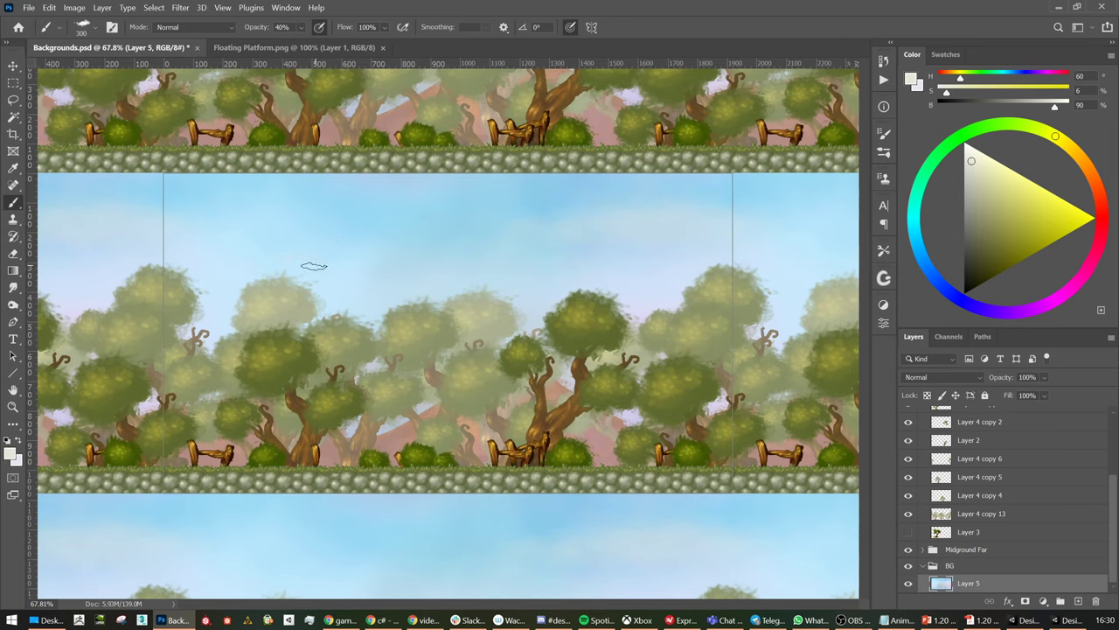
pyautogui.press(']')
# Save the background document and check how the sky and trees repeat across the tiled pattern
pyautogui.press('v')
pyautogui.hotkey('alt', 'space')
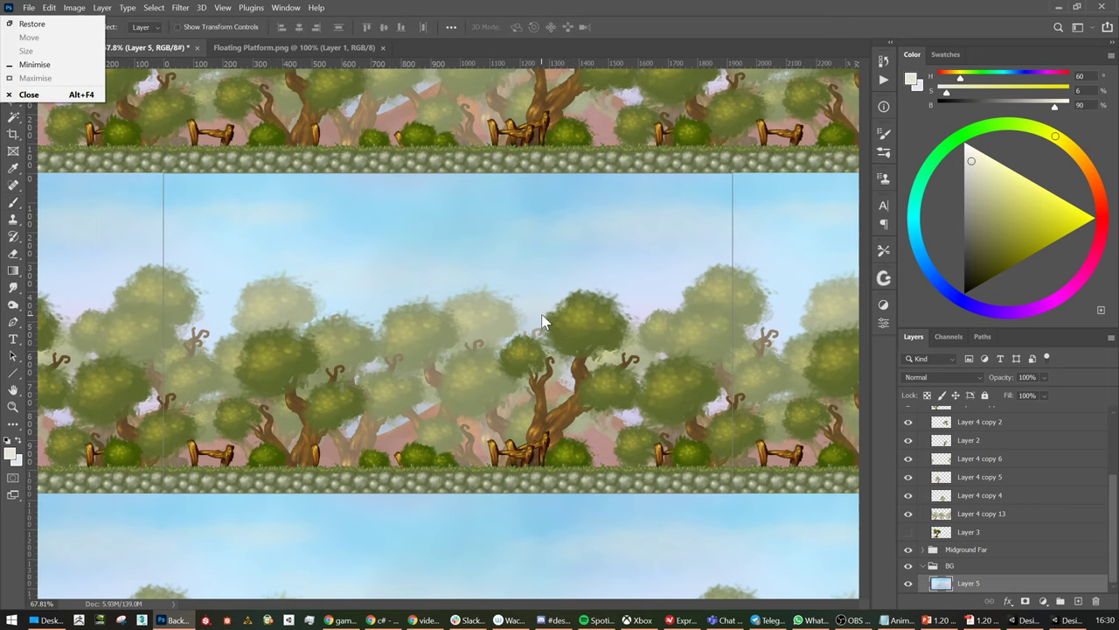
pyautogui.press('Escape')
pyautogui.keyDown('alt'); pyautogui.scroll(-3, 540, 280); pyautogui.keyUp('alt')
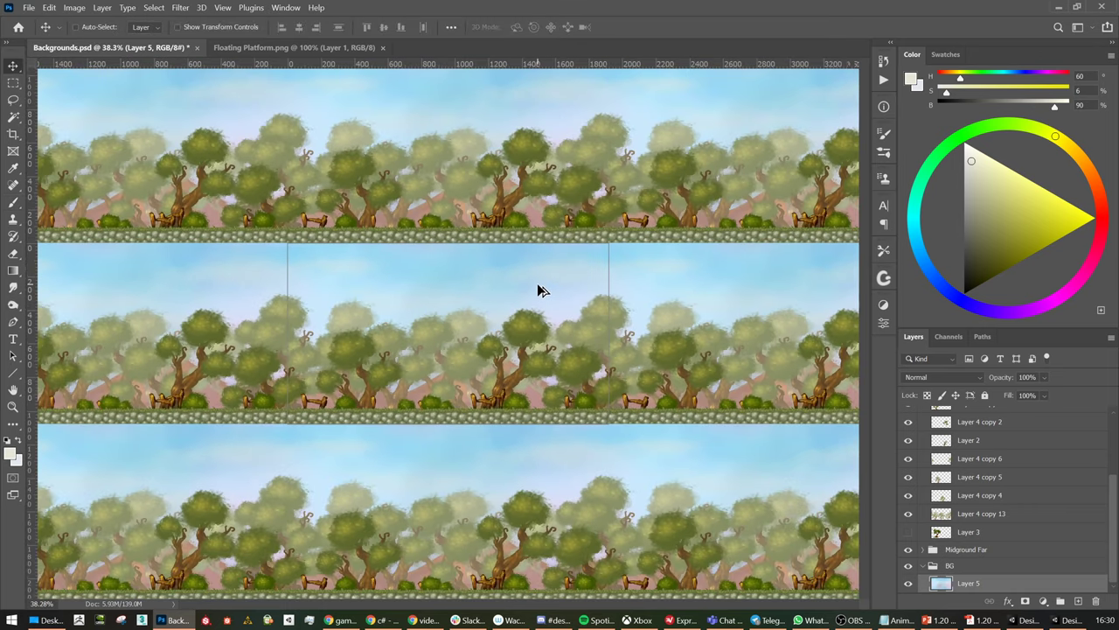
pyautogui.keyDown('alt'); pyautogui.scroll(-1, 539, 291); pyautogui.keyUp('alt')
pyautogui.hotkey('ctrl', 's')
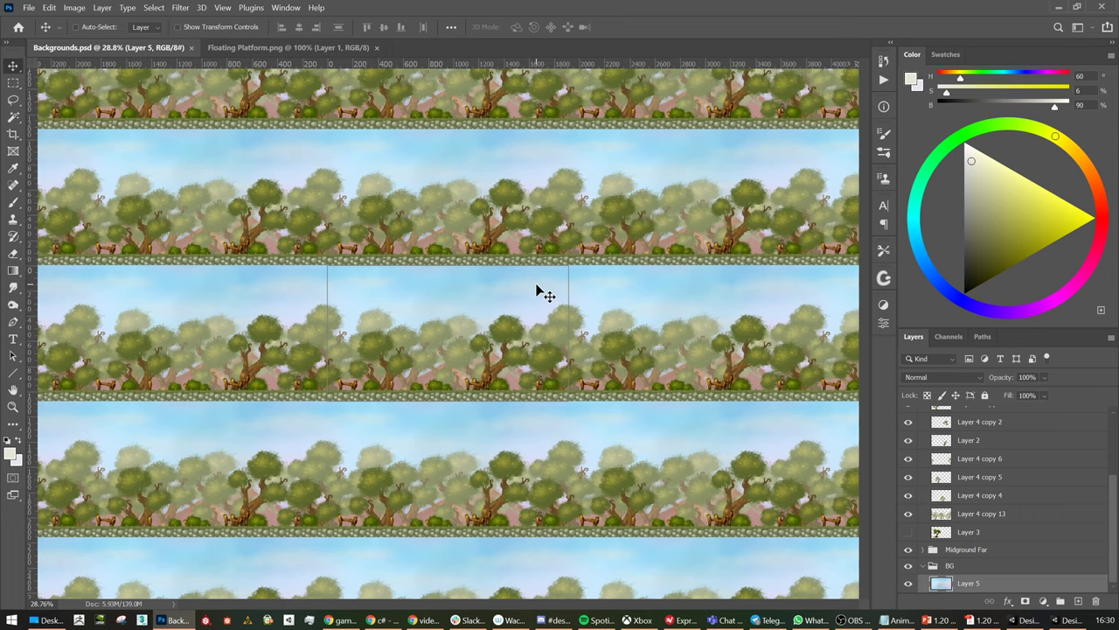
pyautogui.keyDown('alt'); pyautogui.scroll(-1, 546, 352); pyautogui.keyUp('alt')
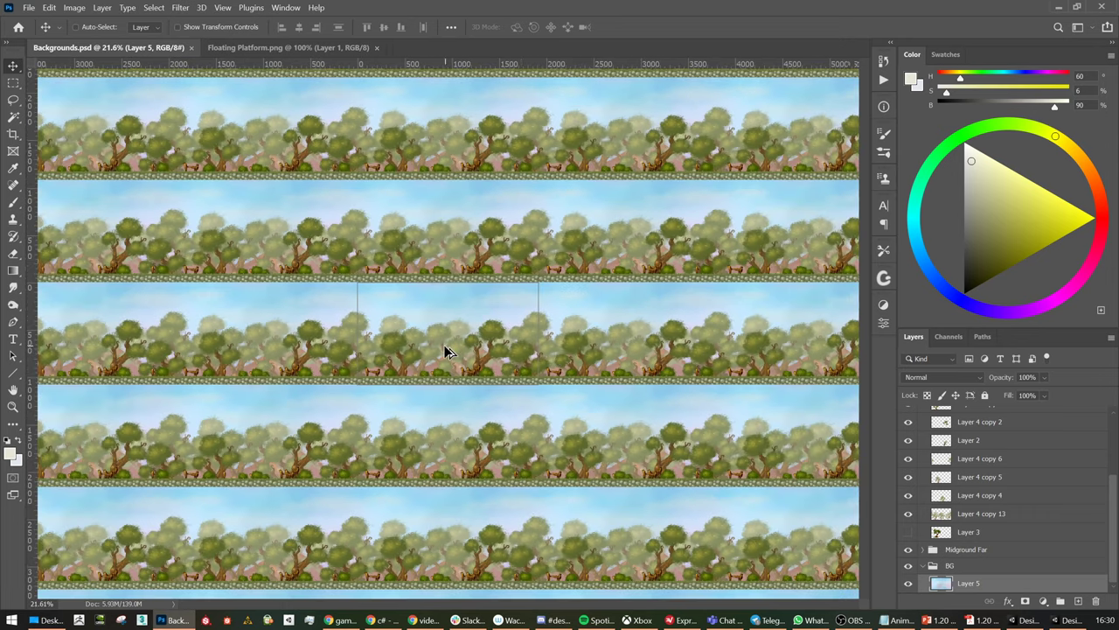
pyautogui.keyDown('alt'); pyautogui.scroll(5, 446, 350); pyautogui.keyUp('alt')
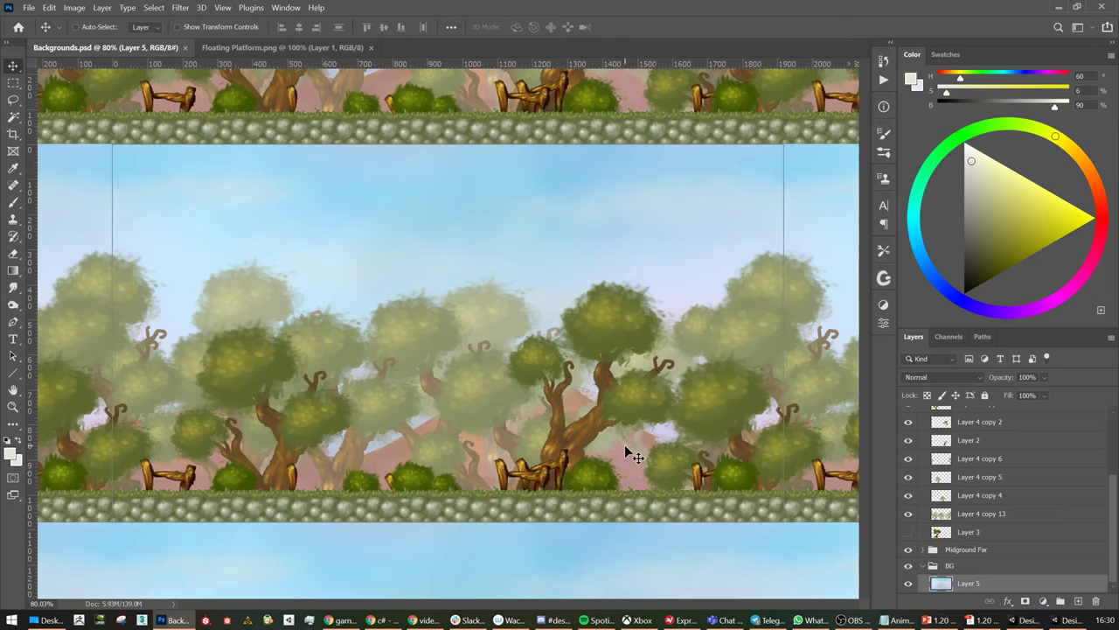
# Collapse the Midground and BG groups and toggle the BG group's visibility off and on to check the sky
pyautogui.scroll(3, 986, 449)
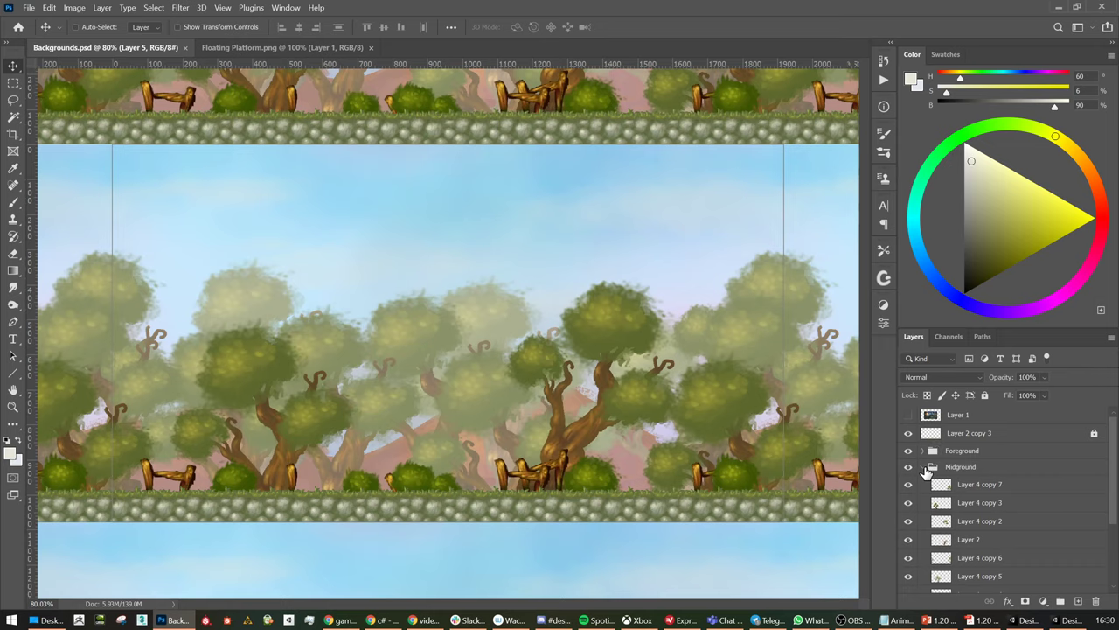
pyautogui.click(923, 468)
pyautogui.click(922, 501)
pyautogui.click(908, 499)
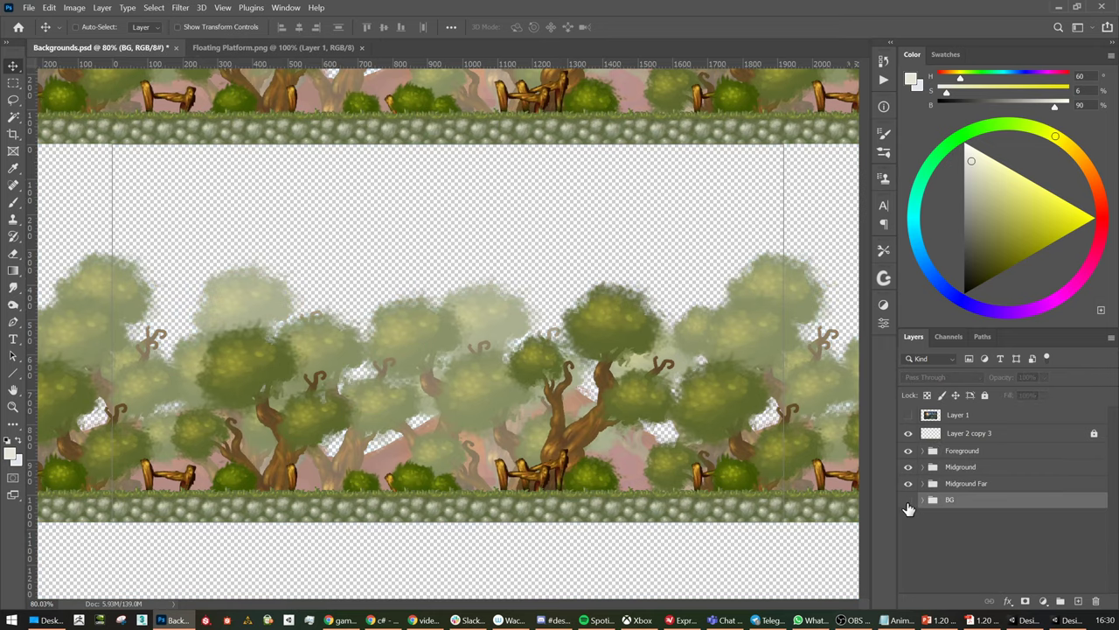
pyautogui.click(907, 499)
pyautogui.click(908, 484)
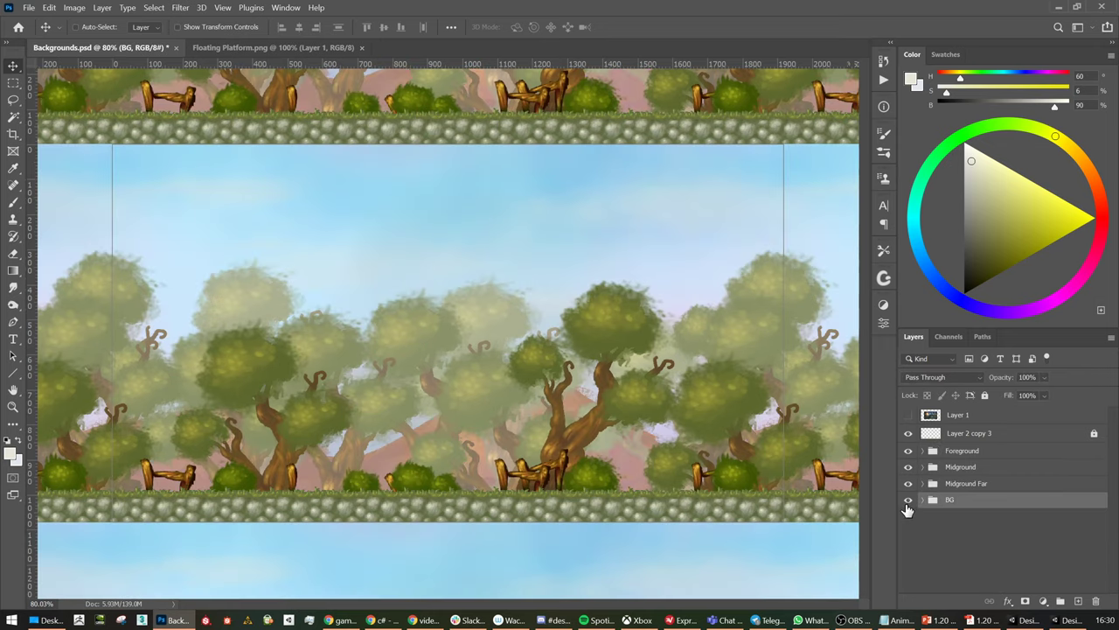
# Hide Layer 2 copy 3 and the Midground, Midground Far and BG groups to isolate the Foreground group, and save the document
pyautogui.click(909, 435)
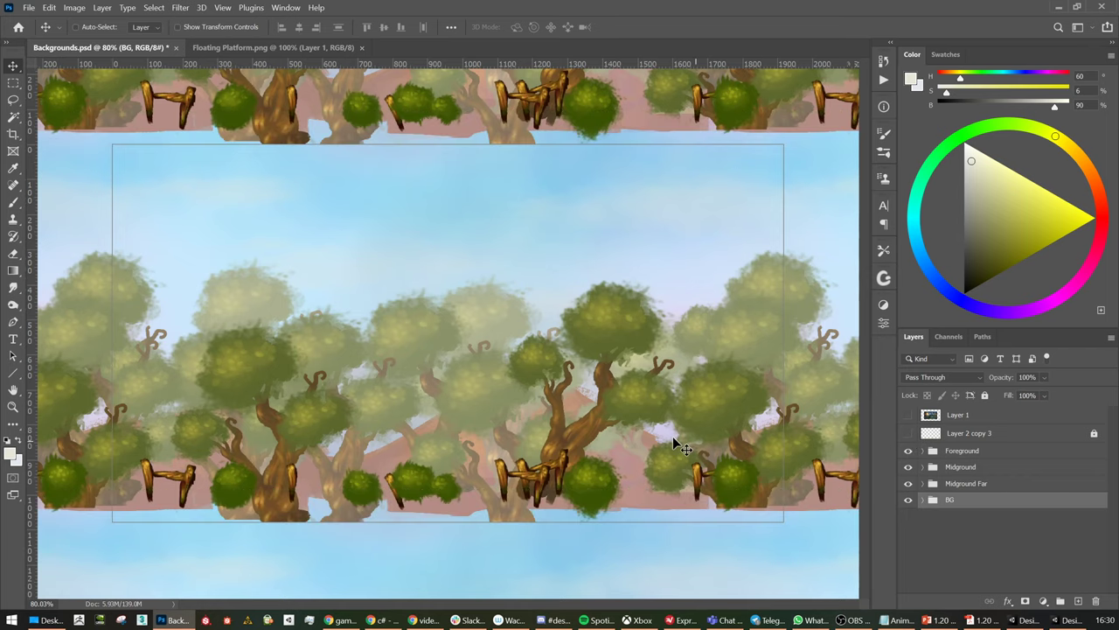
pyautogui.click(908, 467)
pyautogui.click(908, 483)
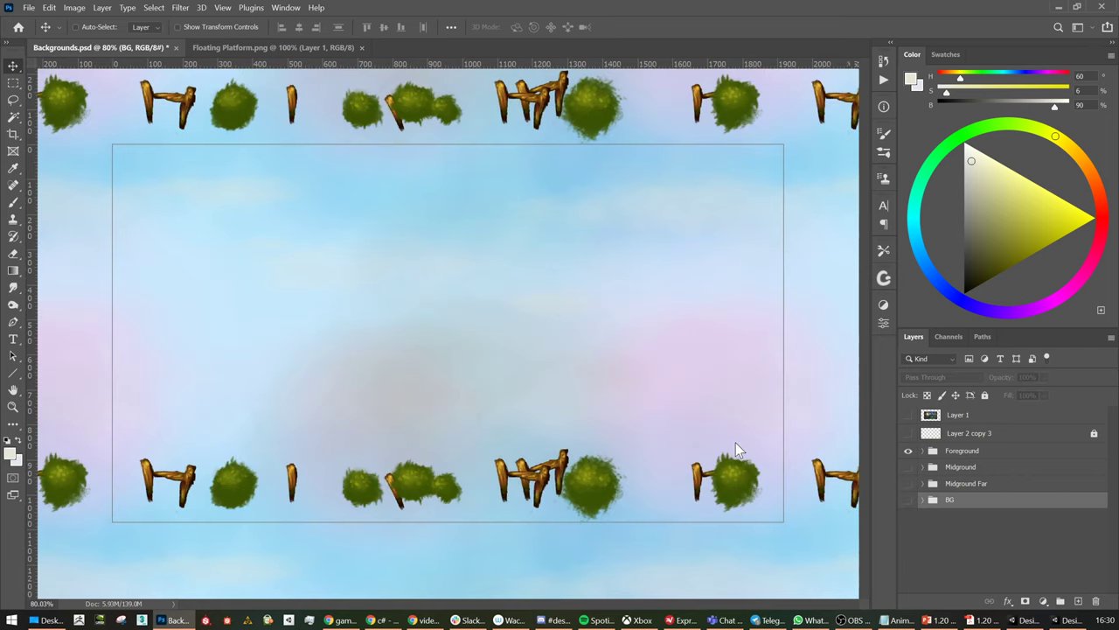
pyautogui.click(908, 499)
pyautogui.hotkey('ctrl', '-')
pyautogui.hotkey('ctrl', '-')
pyautogui.hotkey('ctrl', '-')
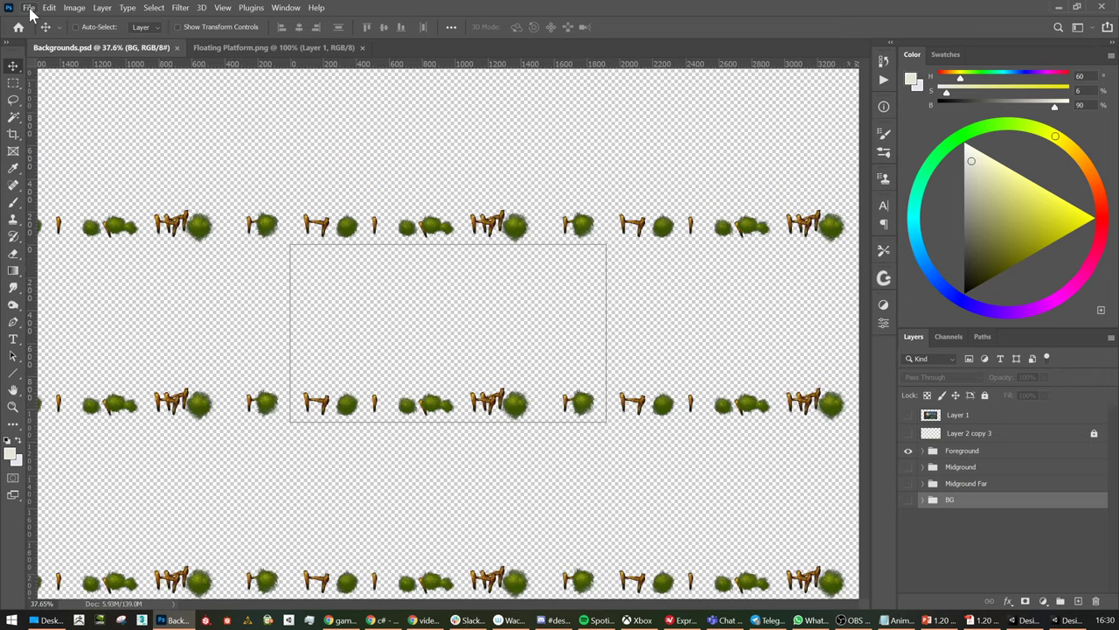
# Save the isolated foreground bushes and fences as a PNG copy named Foreground in the Design Practice 2021 folder
pyautogui.click(30, 9)
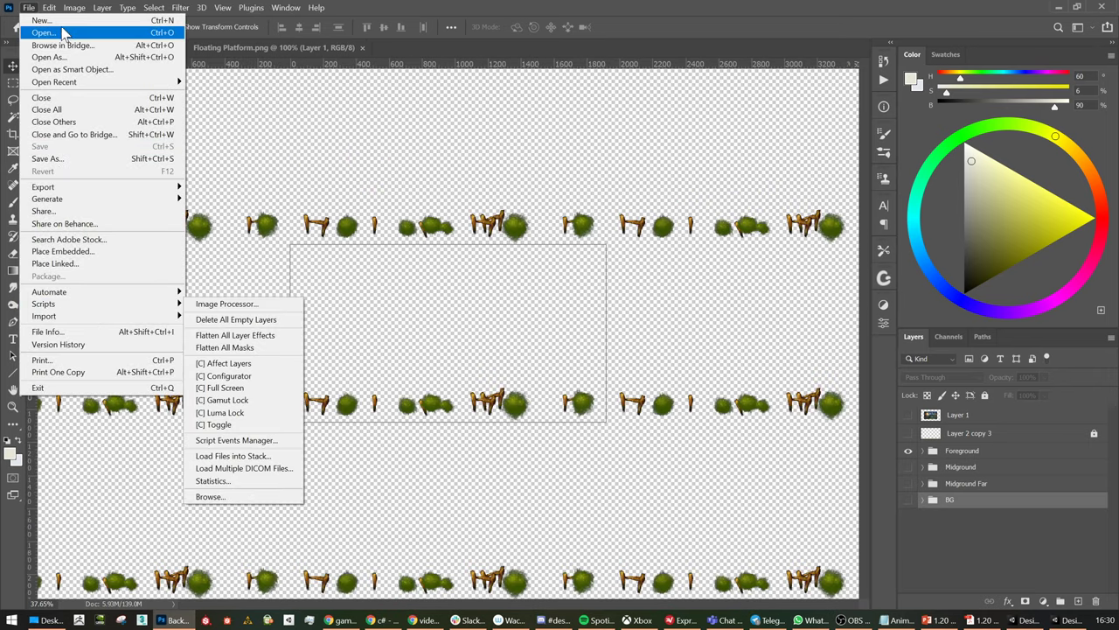
pyautogui.click(30, 8)
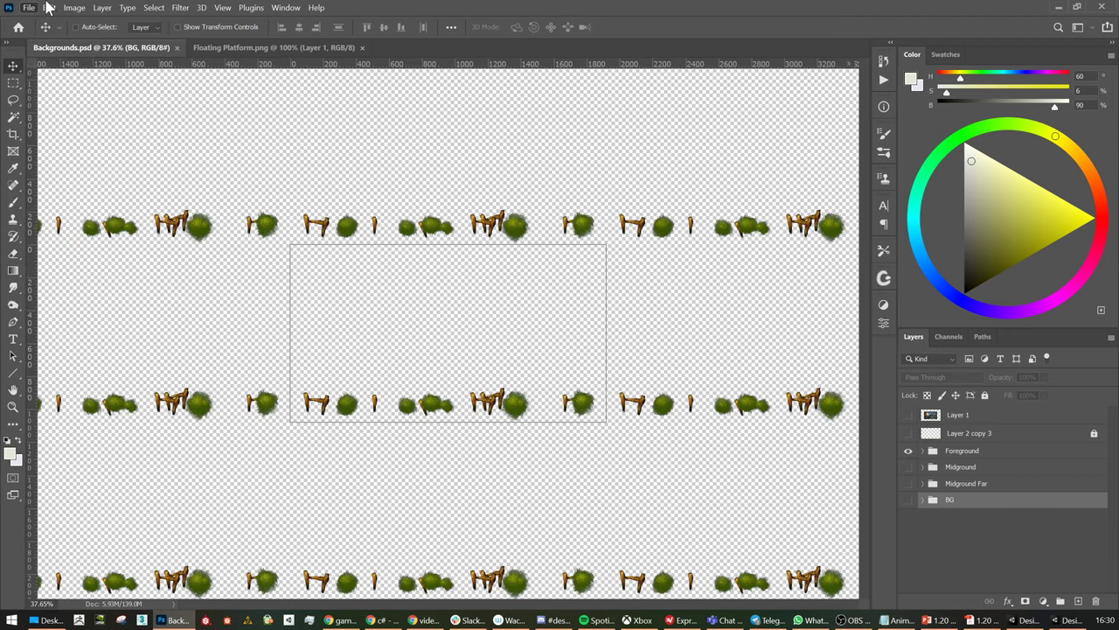
pyautogui.click(30, 8)
pyautogui.click(52, 158)
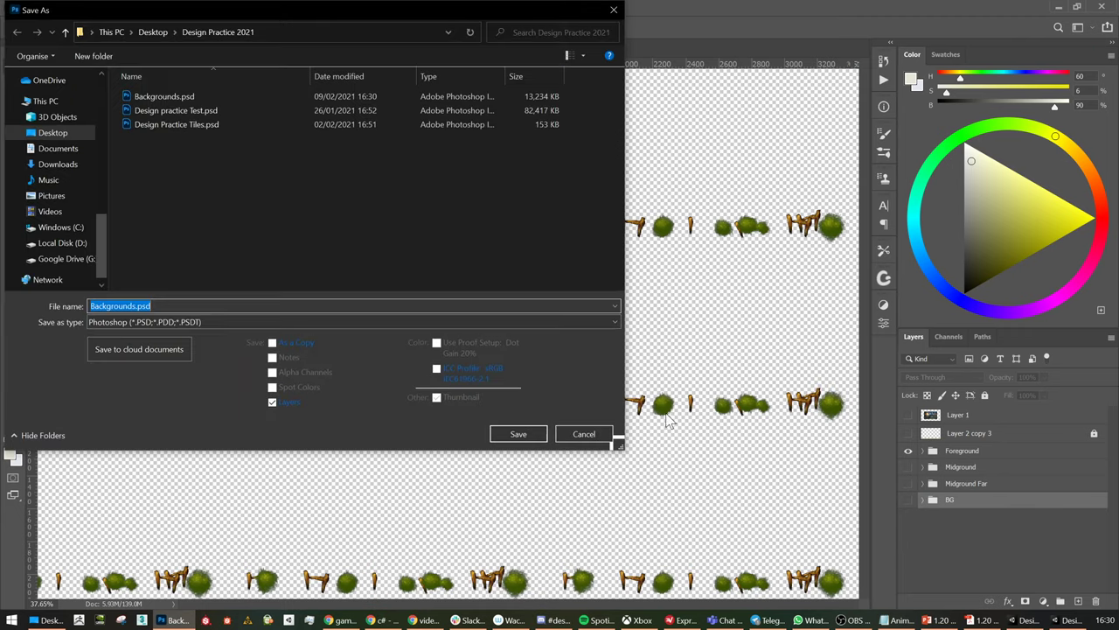
pyautogui.click(201, 322)
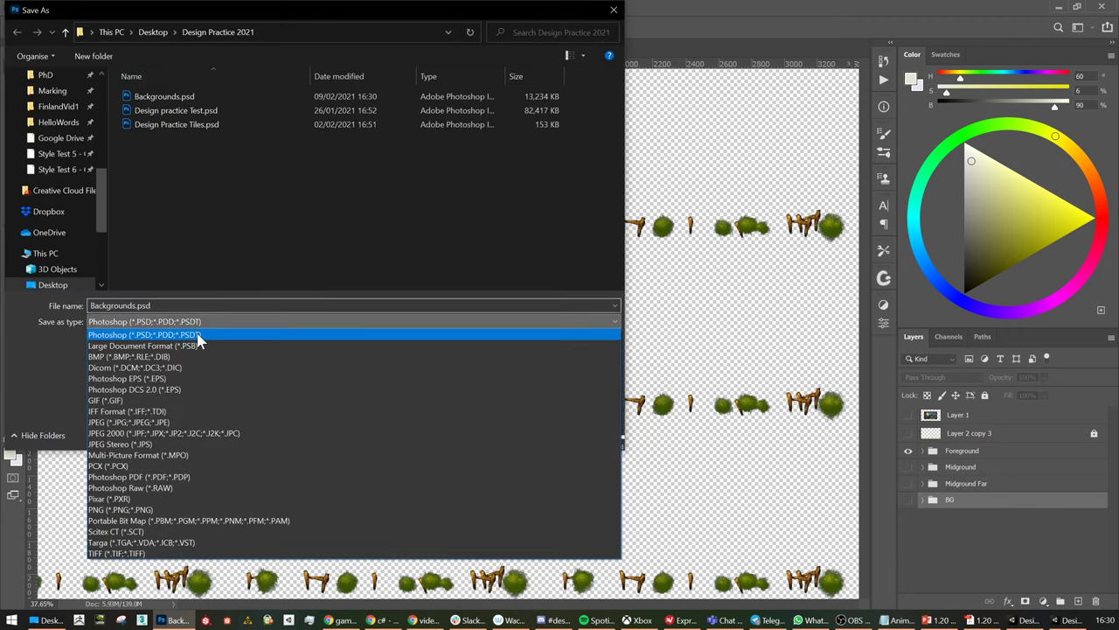
pyautogui.click(140, 510)
pyautogui.write('F')
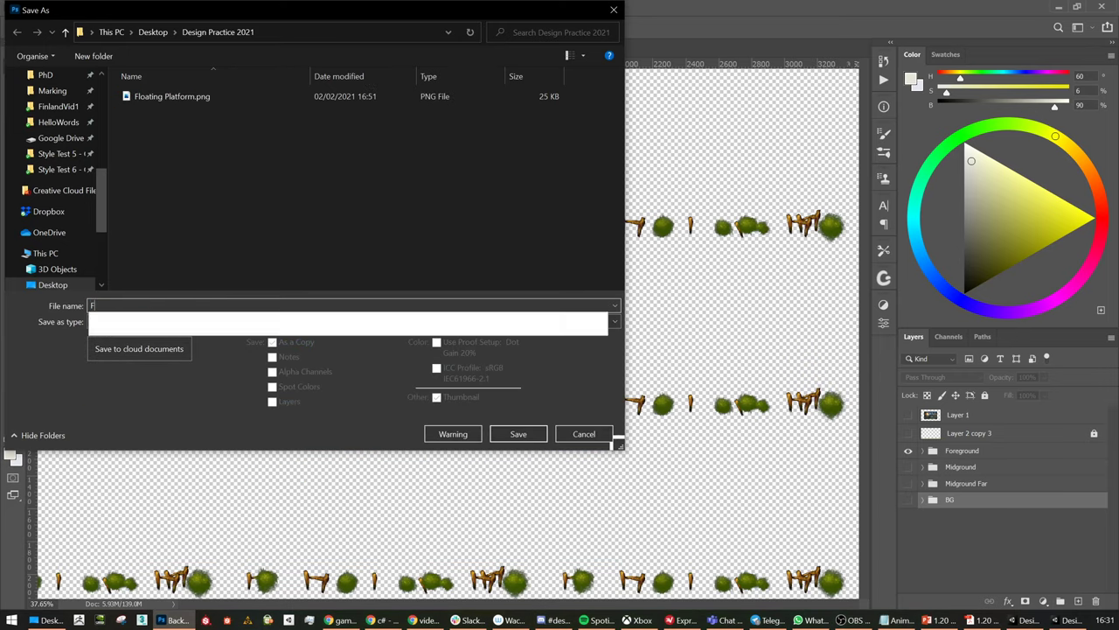
pyautogui.write('oreground')
pyautogui.press('Return')
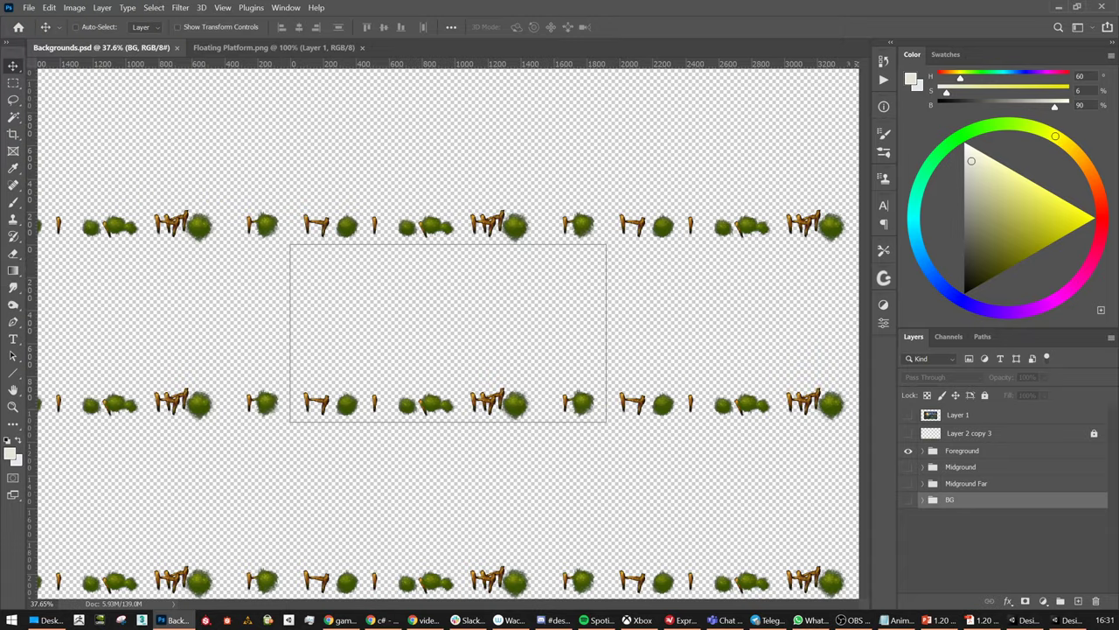
pyautogui.press('Return')
# Hide the Foreground group, show the Midground group in its place, and save the document without closing it
pyautogui.click(908, 451)
pyautogui.click(908, 467)
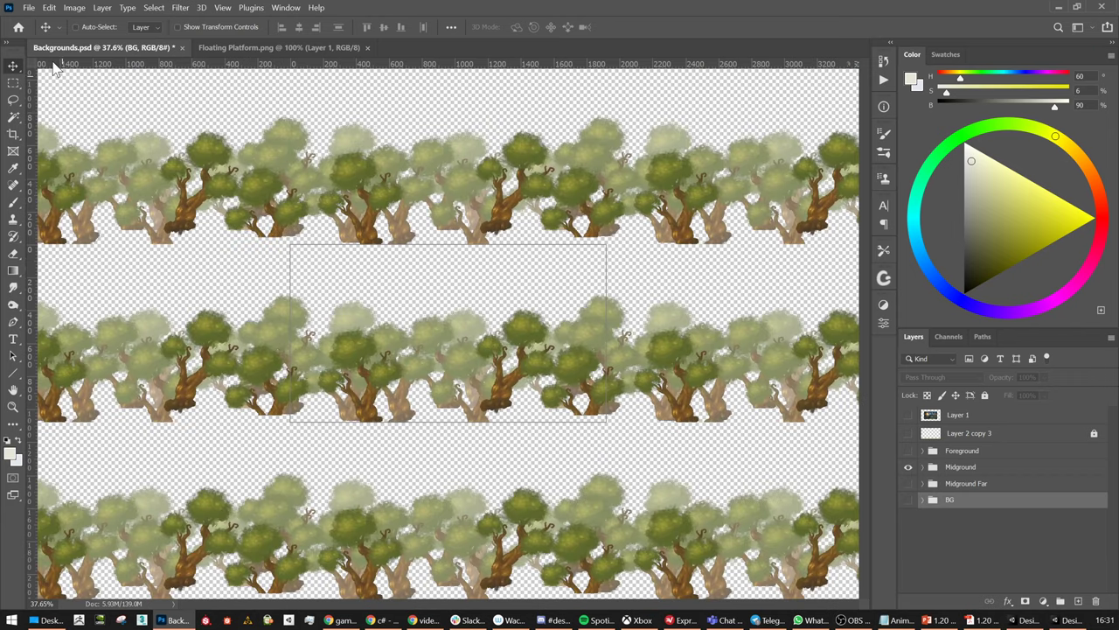
pyautogui.hotkey('ctrl', 'w')
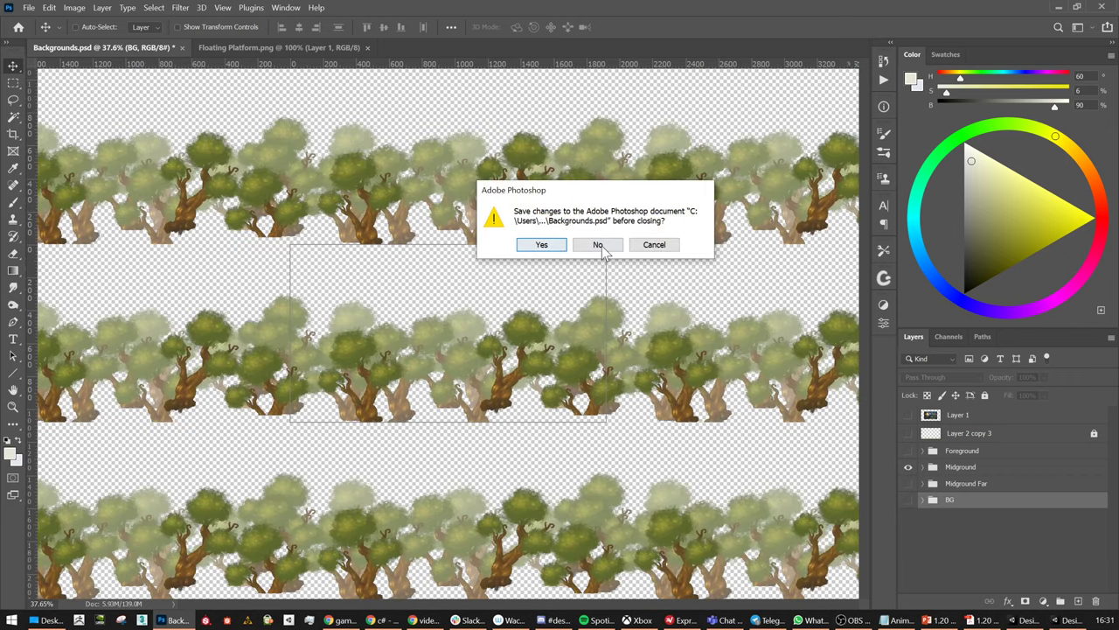
pyautogui.click(668, 244)
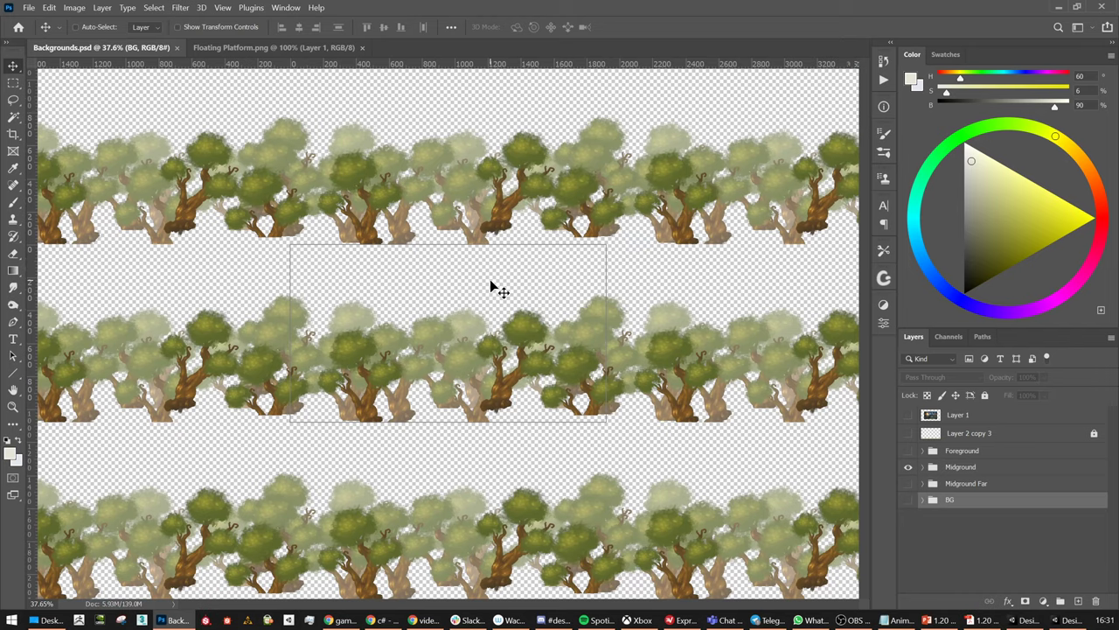
# Save the isolated midground trees as a PNG copy named Midground in the Design Practice 2021 folder
pyautogui.press('ctrl')
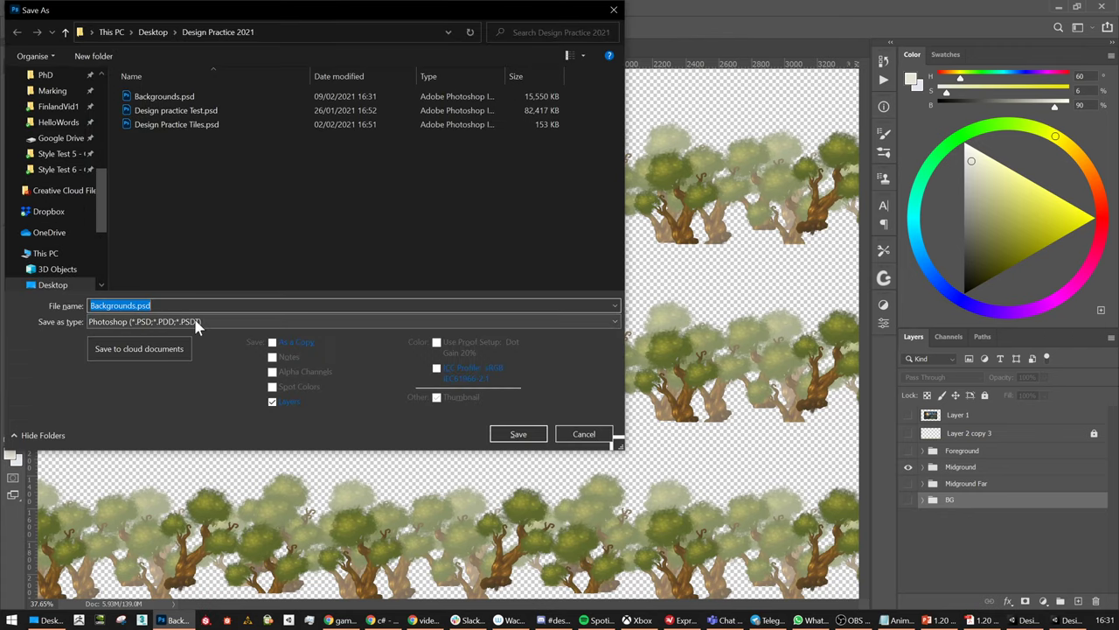
pyautogui.click(195, 321)
pyautogui.click(122, 509)
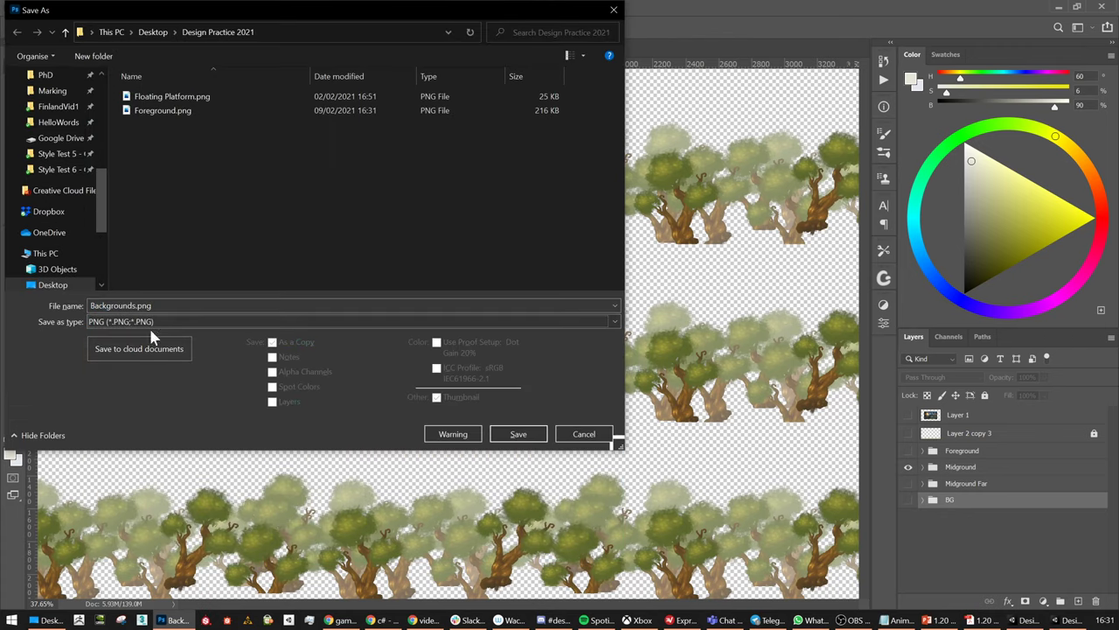
pyautogui.click(150, 305)
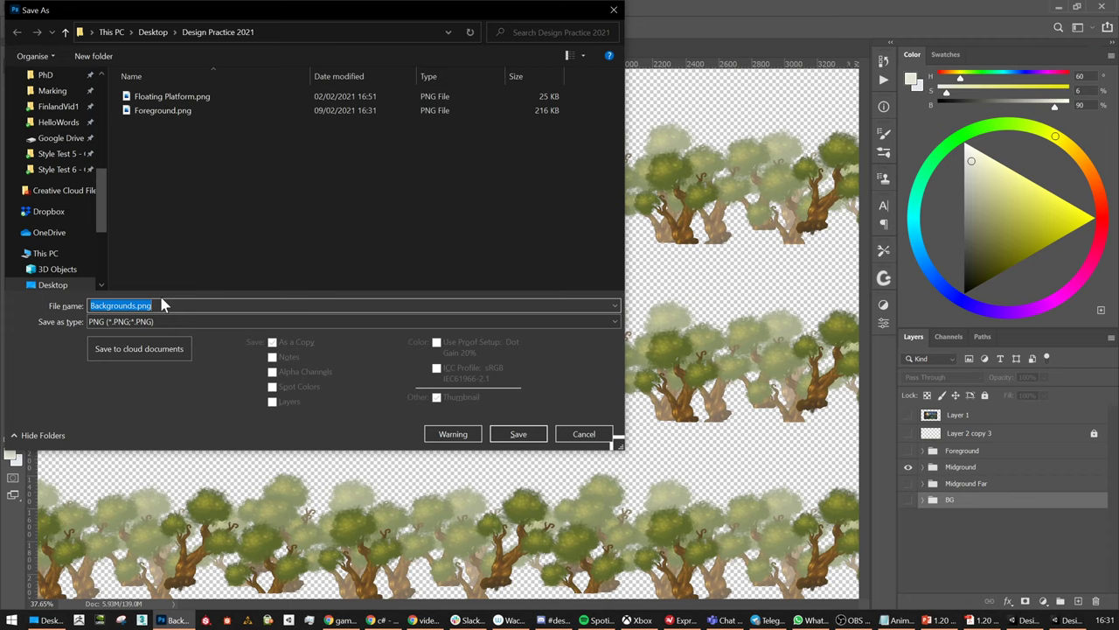
pyautogui.write('Midground')
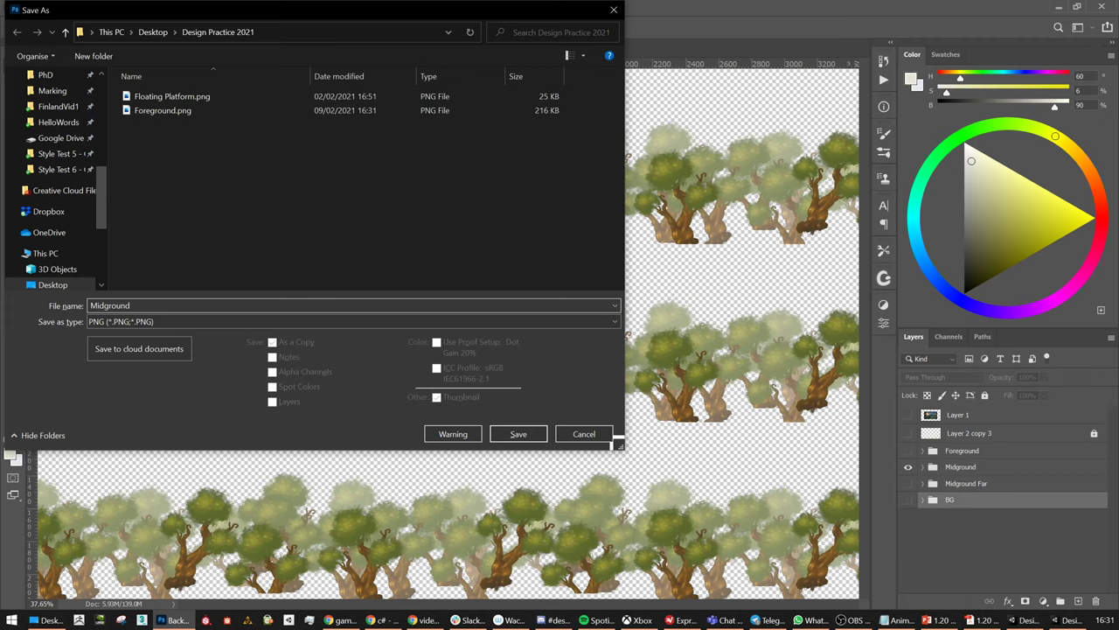
pyautogui.click(610, 434)
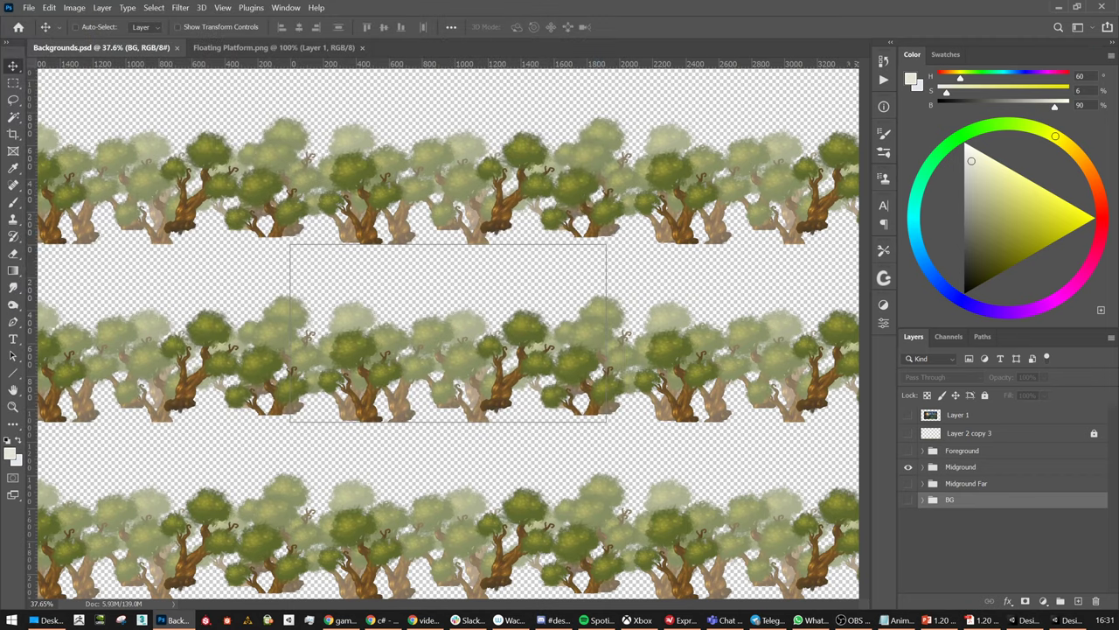
pyautogui.press('Return')
# Hide the Midground group and show only the Midground Far group with the distant hills
pyautogui.click(907, 467)
pyautogui.click(909, 483)
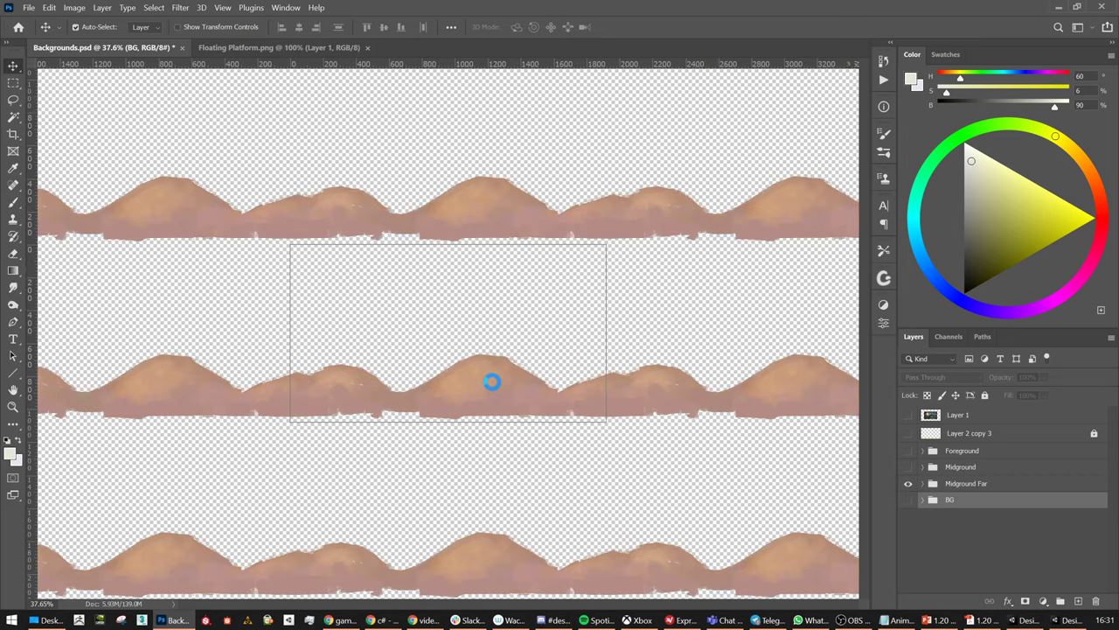
# Save the isolated distant hills as a PNG copy named Mountains in the Design Practice 2021 folder
pyautogui.hotkey('ctrl', 'shift', 's')
pyautogui.click(233, 322)
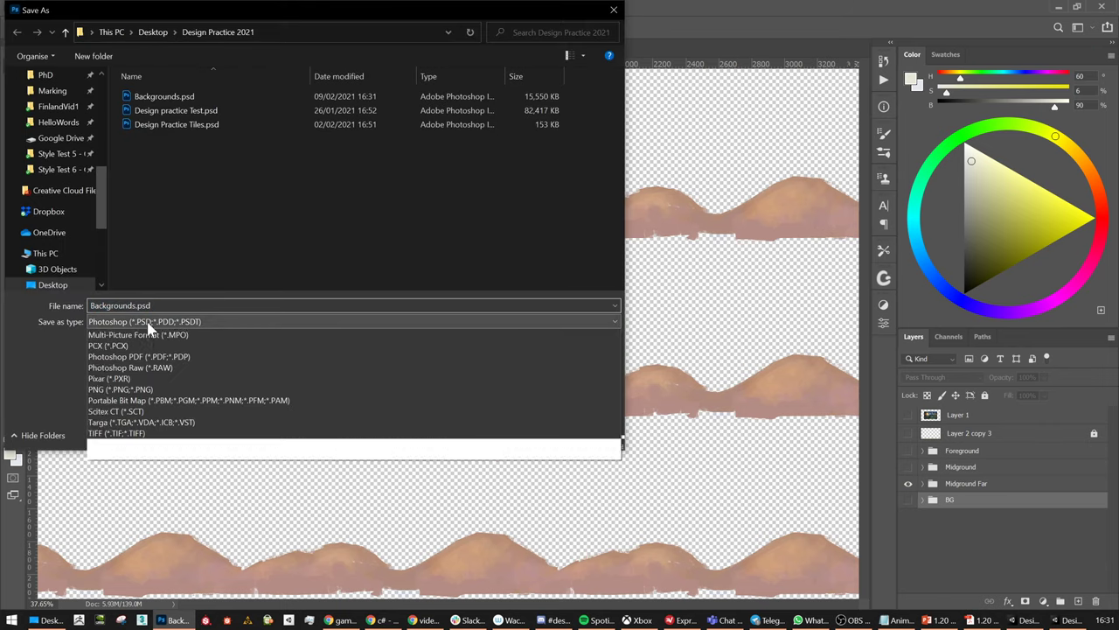
pyautogui.click(144, 511)
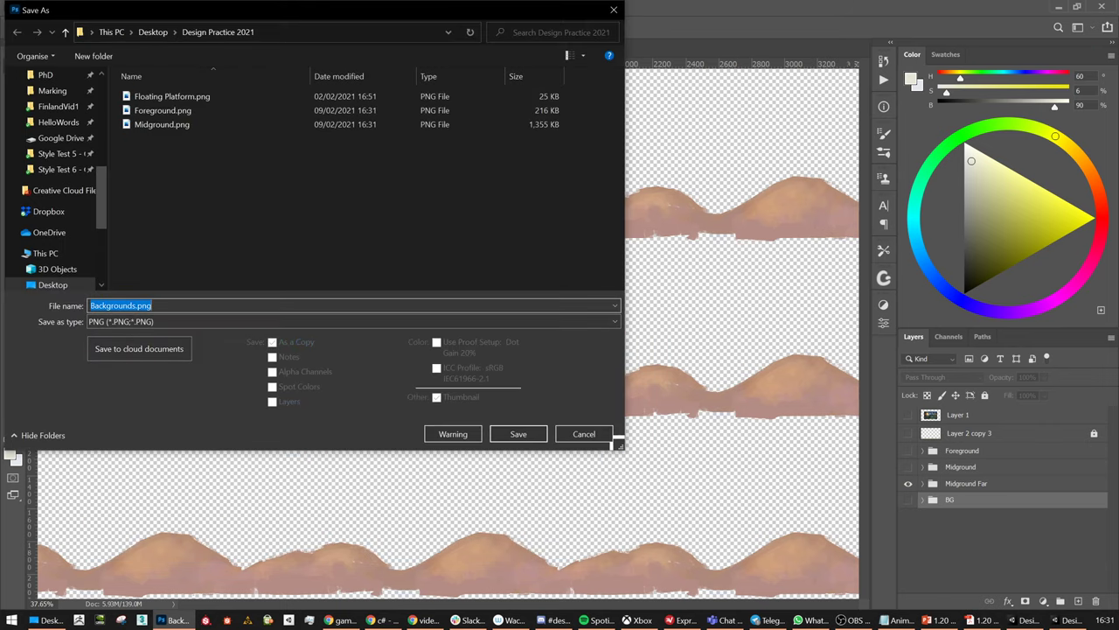
pyautogui.write('Mountains')
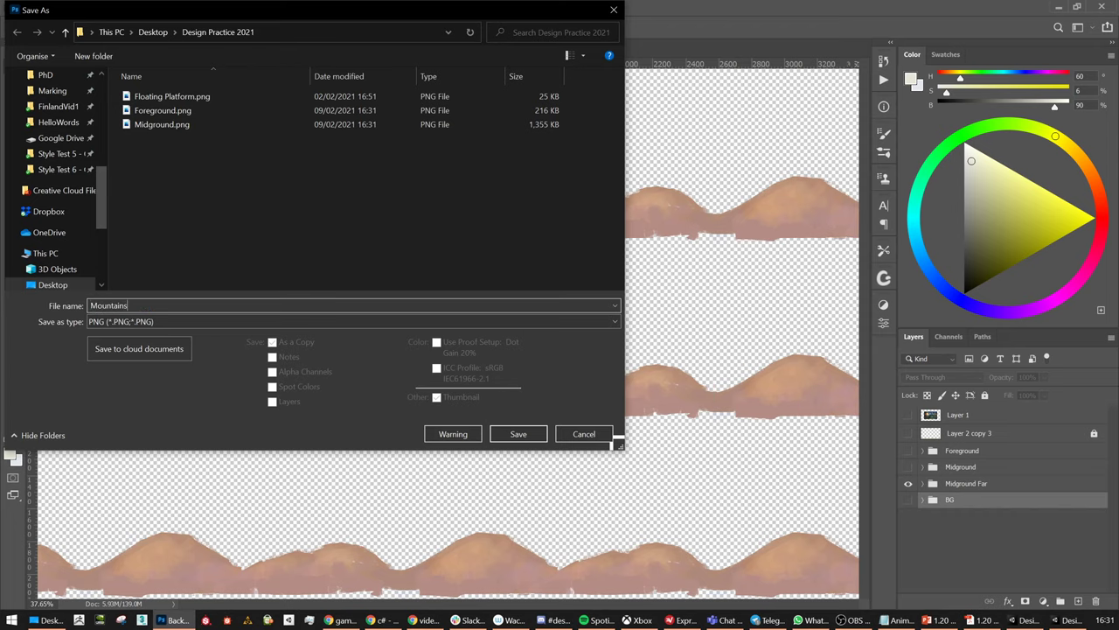
pyautogui.press('Return')
pyautogui.hotkey('ctrl', 's')
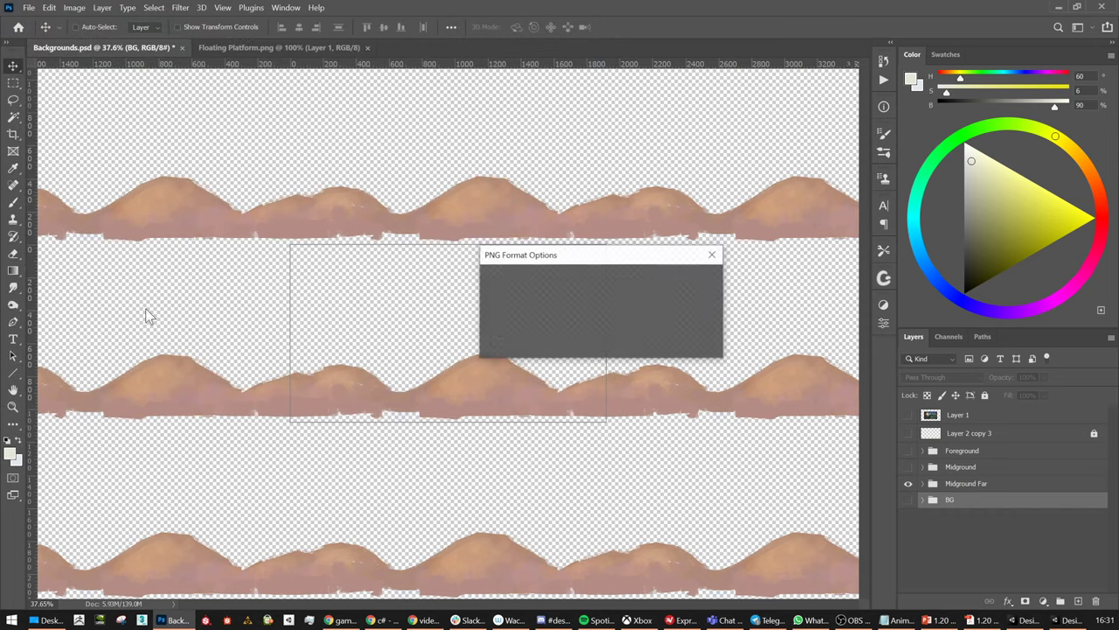
pyautogui.press('Return')
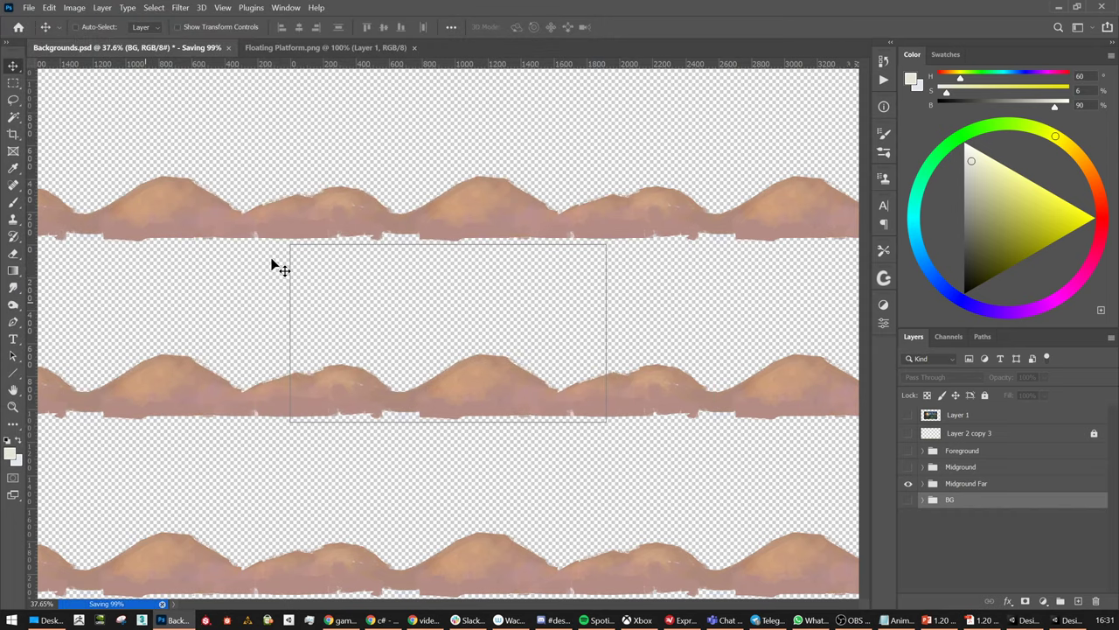
# Show only the BG group in place of Midground Far and save the sky as a PNG copy named Background
pyautogui.click(907, 482)
pyautogui.click(908, 499)
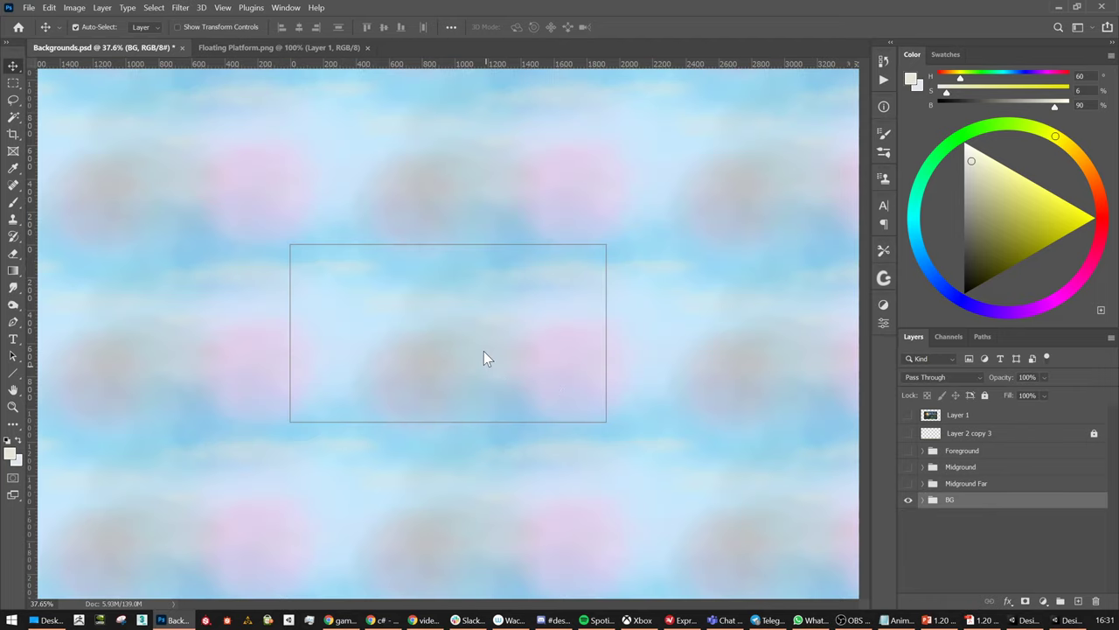
pyautogui.hotkey('ctrl', 's')
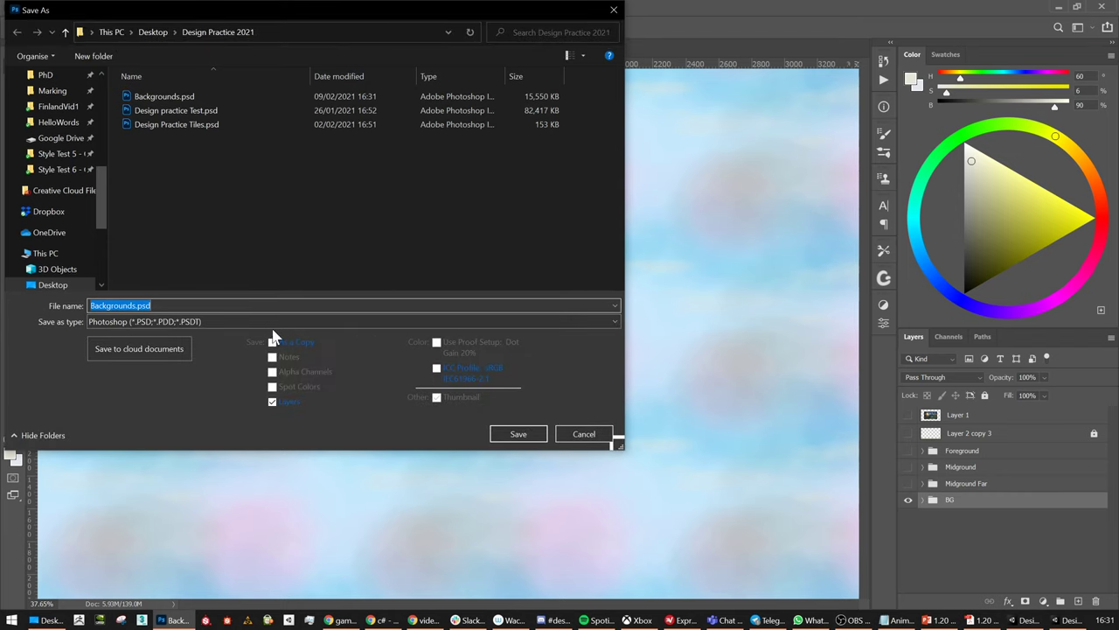
pyautogui.click(271, 322)
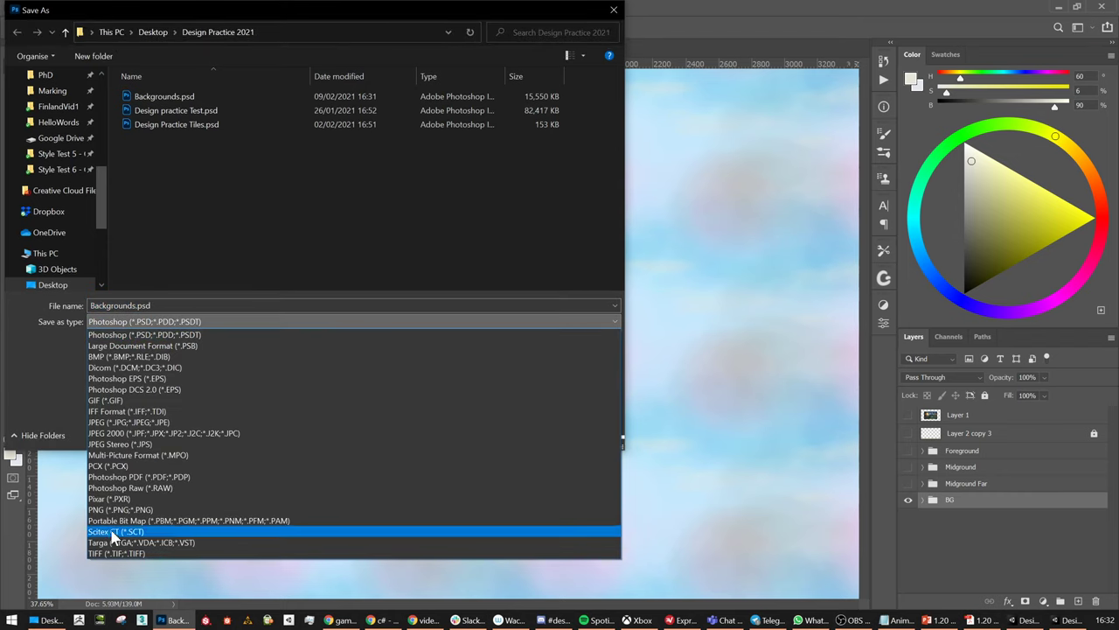
pyautogui.click(114, 509)
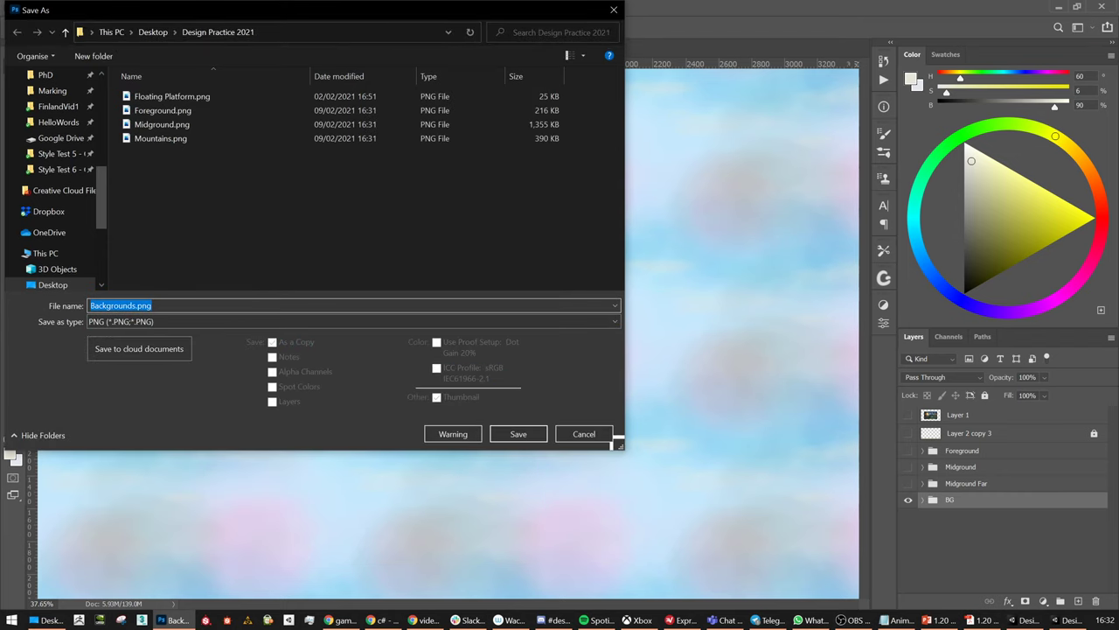
pyautogui.write('NB')
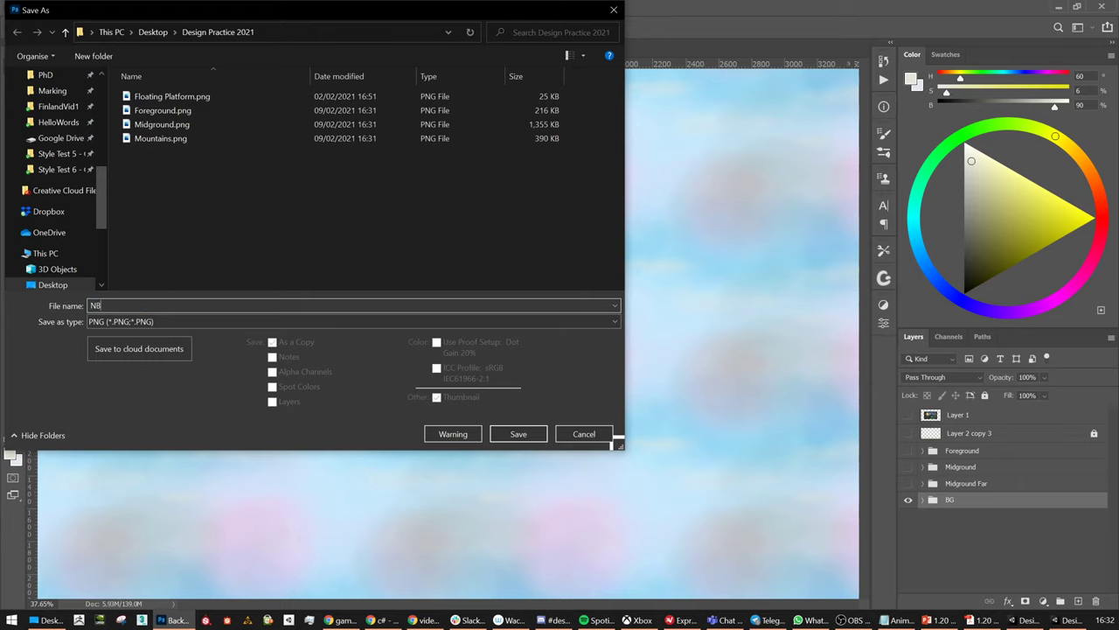
pyautogui.write('ackgr')
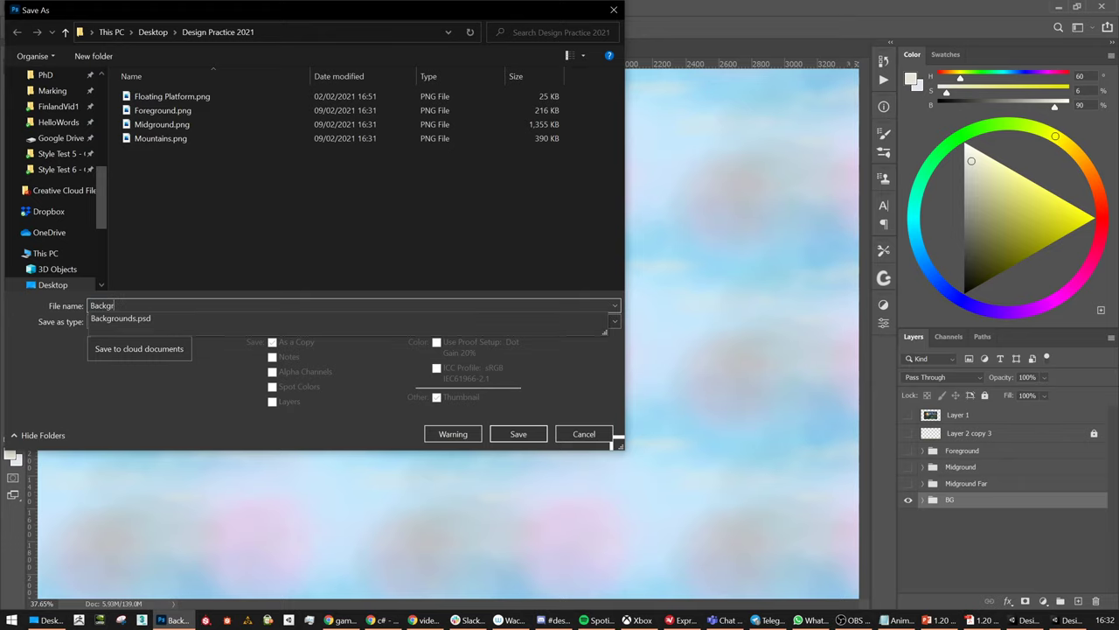
pyautogui.write('ounds')
pyautogui.press('Return')
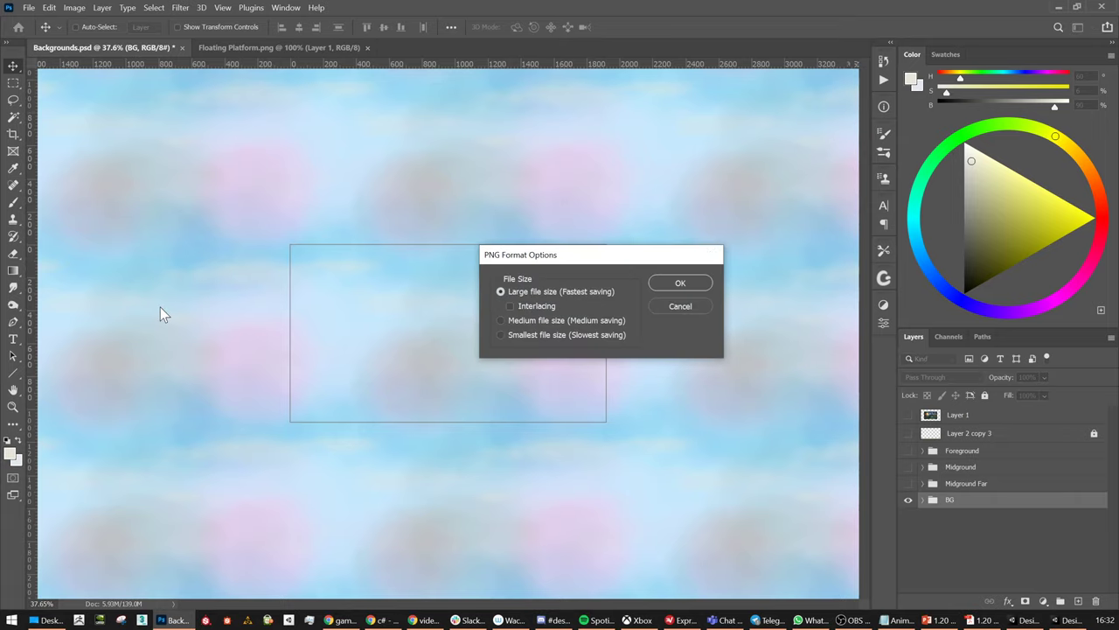
pyautogui.press('Return')
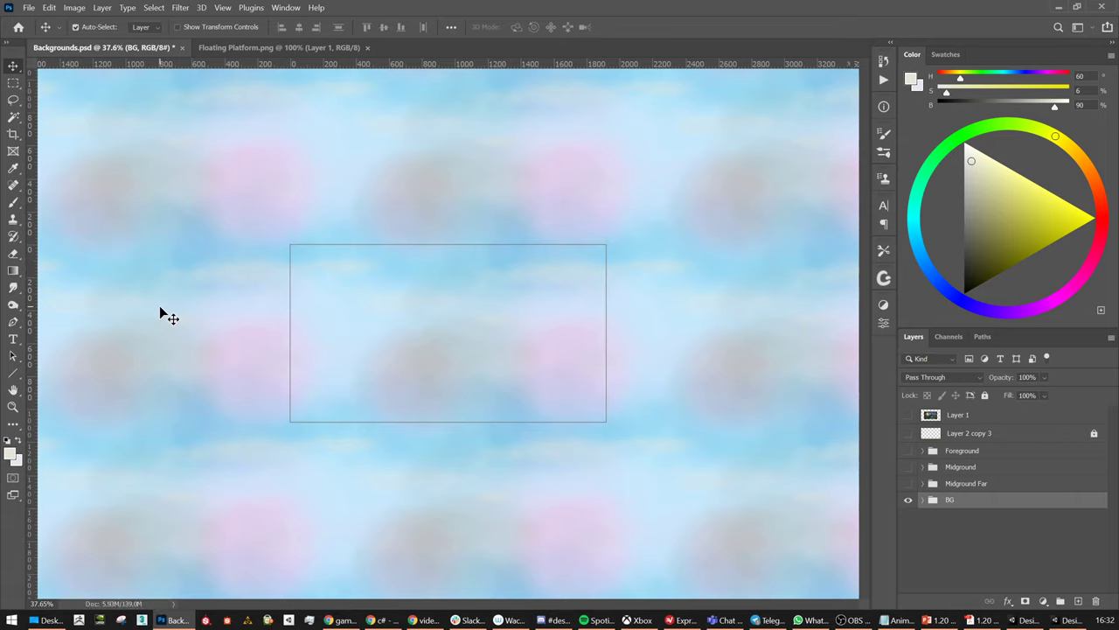
# Close the Backgrounds and Floating Platform documents and switch to the Design Practice 2020-21 project in Unity
pyautogui.hotkey('ctrl', 'w')
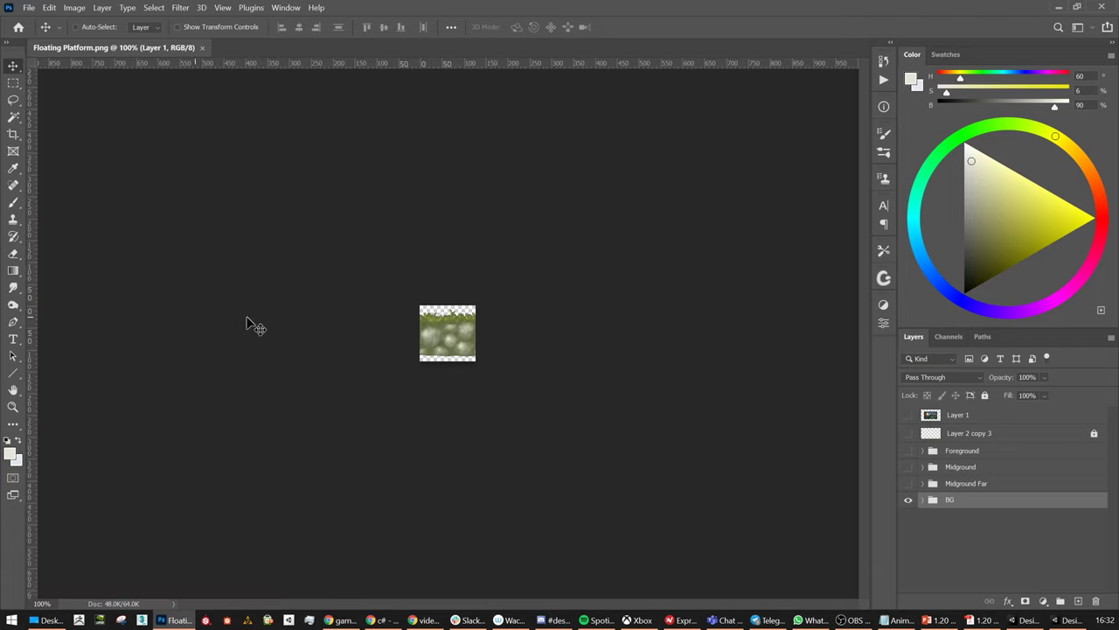
pyautogui.hotkey('ctrl', 'w')
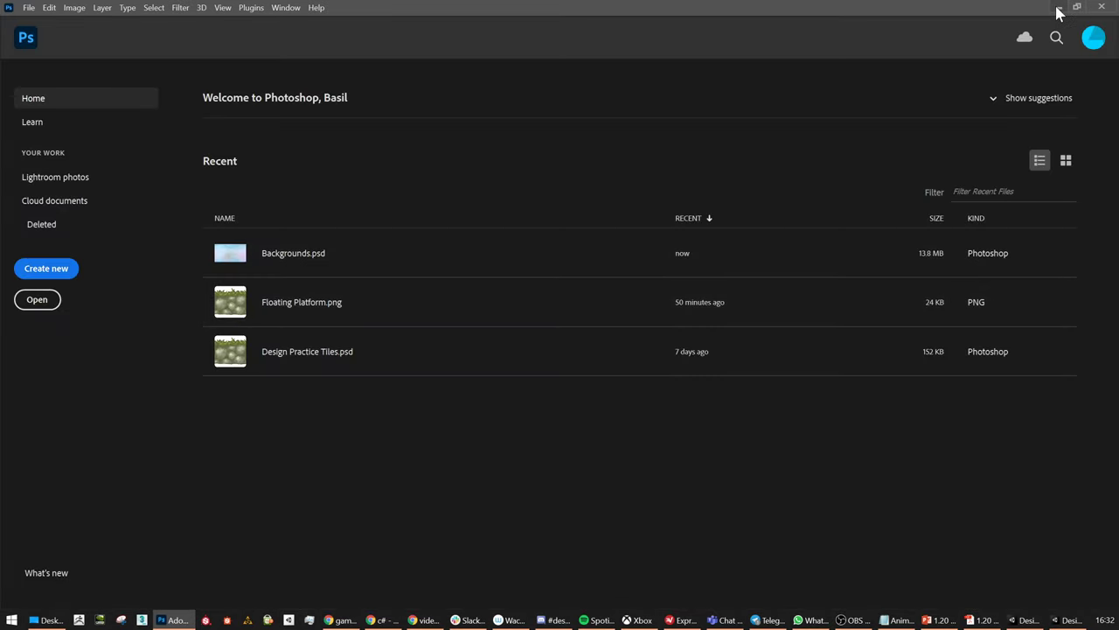
pyautogui.click(1061, 620)
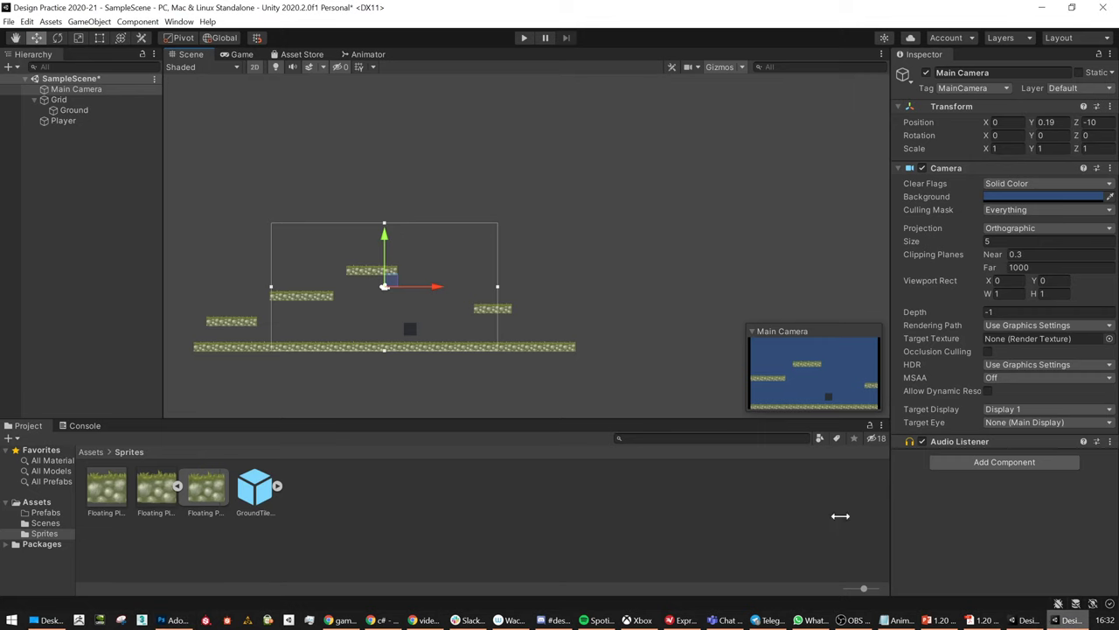
# Collapse the expanded Floating Platform texture in the Sprites folder and save the sample scene
pyautogui.click(178, 486)
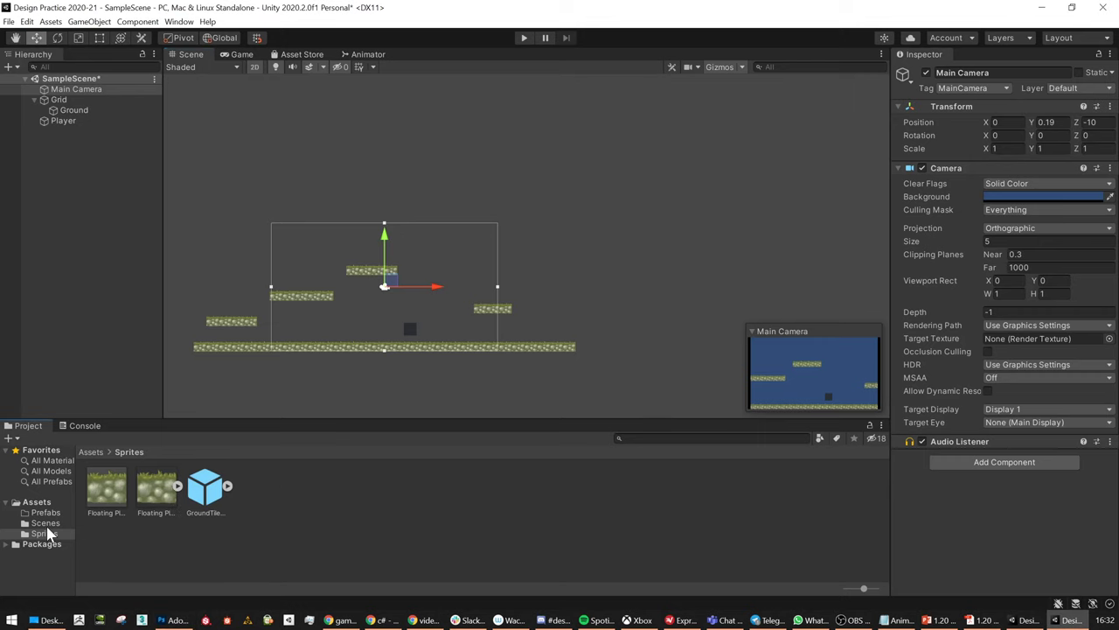
pyautogui.click(330, 520)
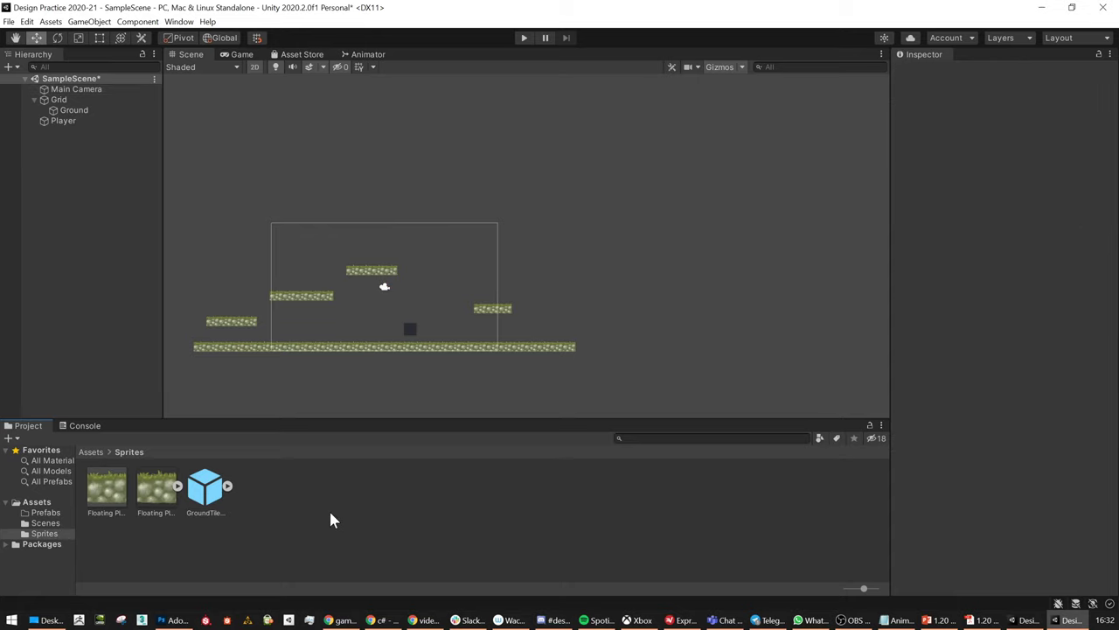
pyautogui.hotkey('ctrl', 's')
# Create a folder named Backgrounds inside the Sprites folder and open it
pyautogui.rightClick(331, 519)
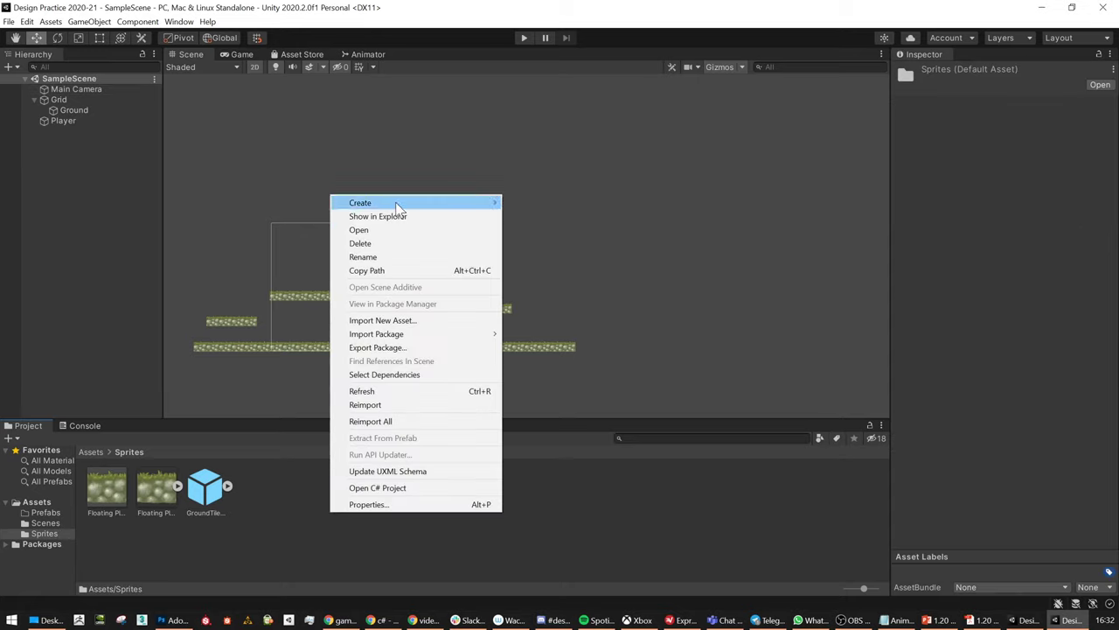
pyautogui.moveTo(395, 202)
pyautogui.click(522, 147)
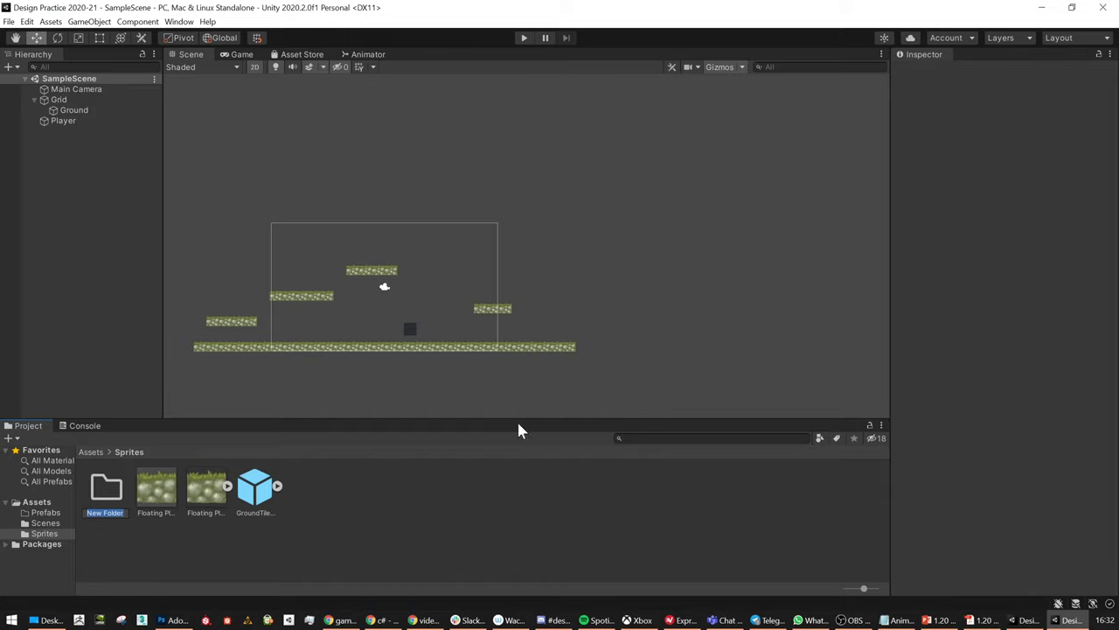
pyautogui.write('Backgrounds')
pyautogui.press('Return')
pyautogui.press('Return')
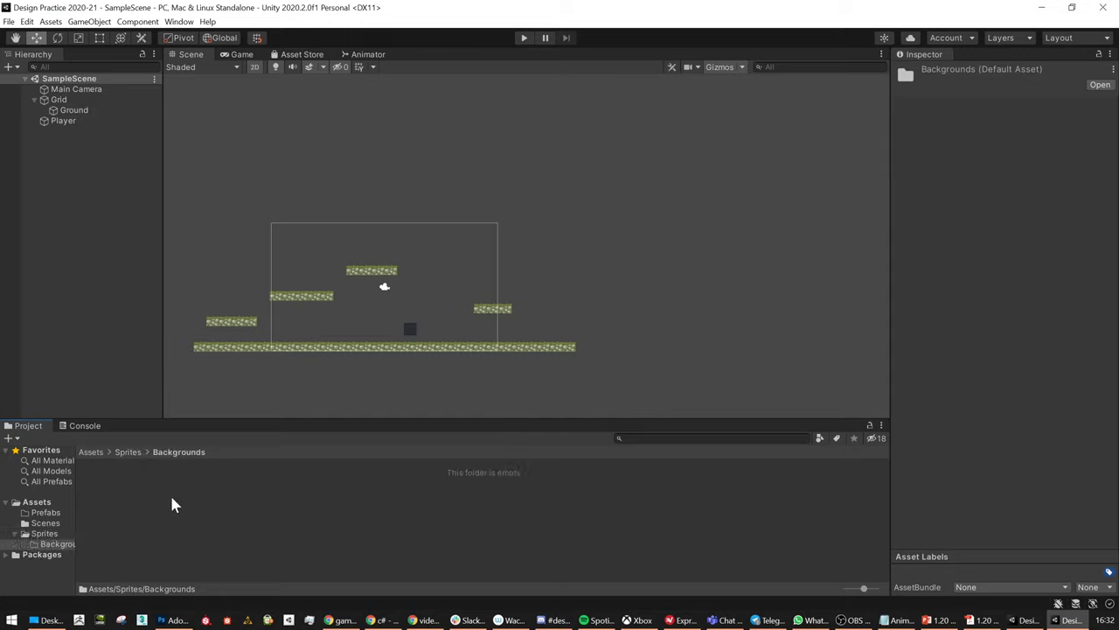
# Place a test copy of the Floating Platform sprite in the scene, frame it, and delete it
pyautogui.click(48, 534)
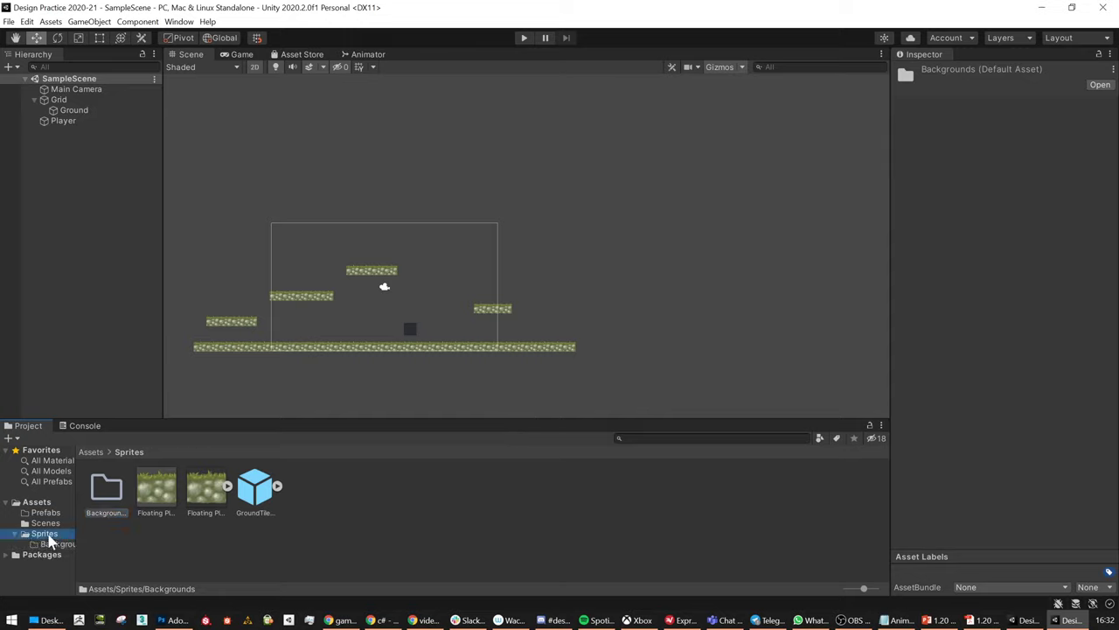
pyautogui.click(226, 485)
pyautogui.moveTo(261, 494); pyautogui.dragTo(739, 214)
pyautogui.press('f')
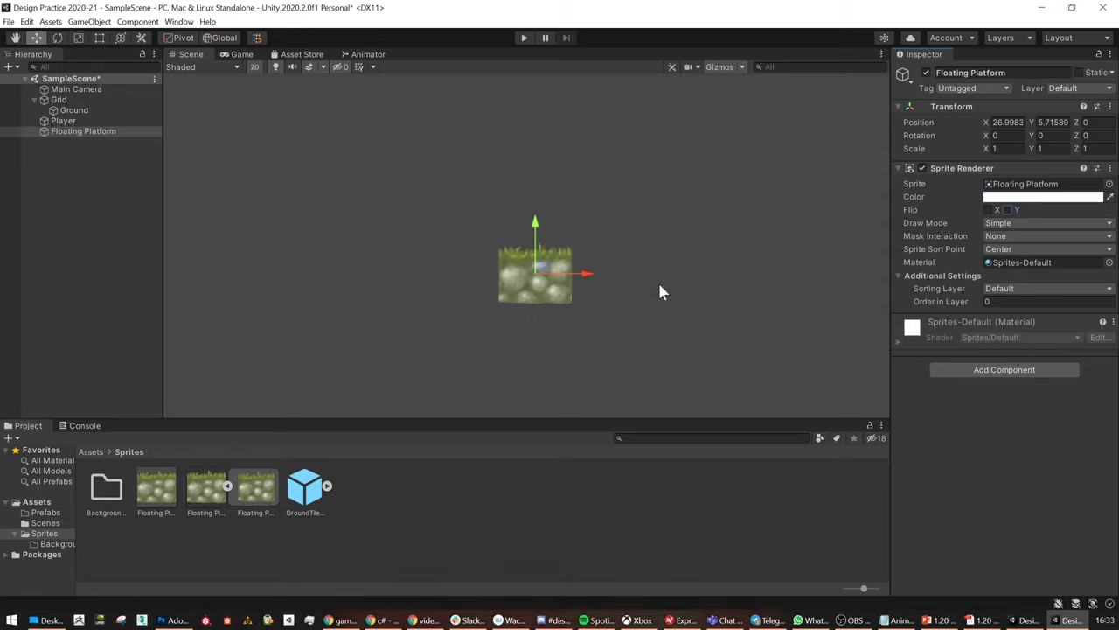
pyautogui.click(121, 261)
pyautogui.click(83, 131)
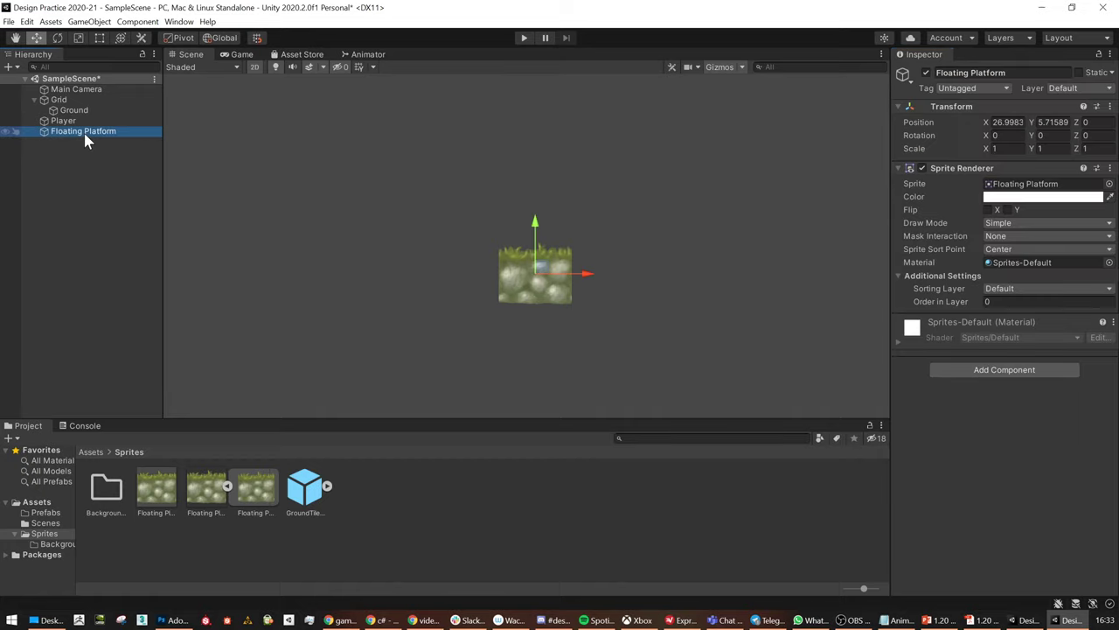
pyautogui.press('Delete')
# Import Background.png, Foreground.png, Midground.png and Mountains.png from the Design Practice 2021 folder into the Sprites Backgrounds folder
pyautogui.doubleClick(103, 495)
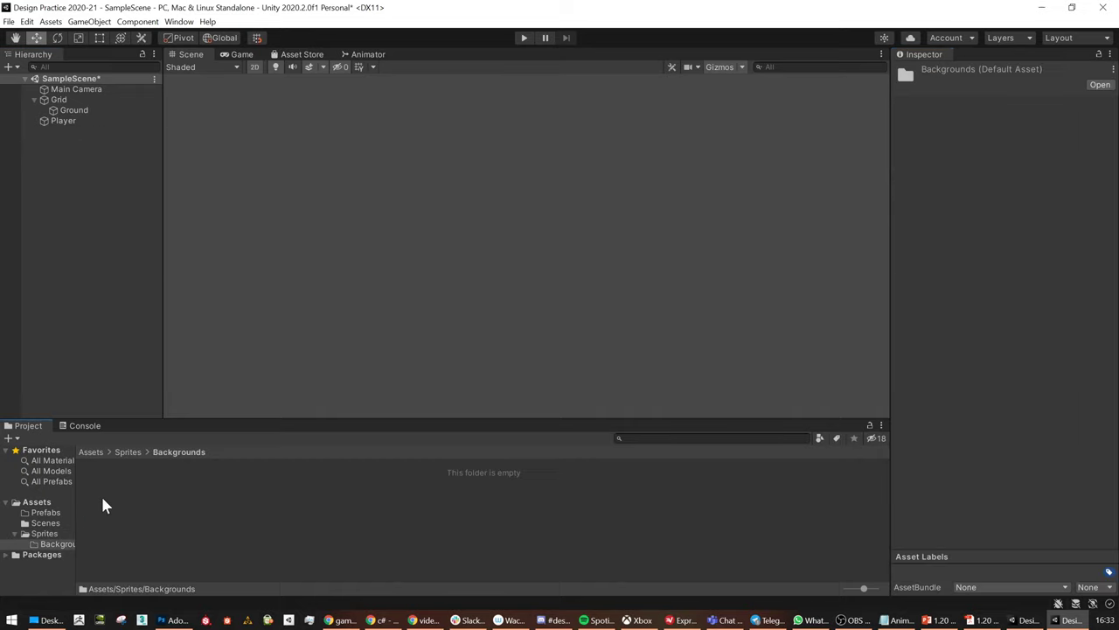
pyautogui.rightClick(262, 509)
pyautogui.click(350, 318)
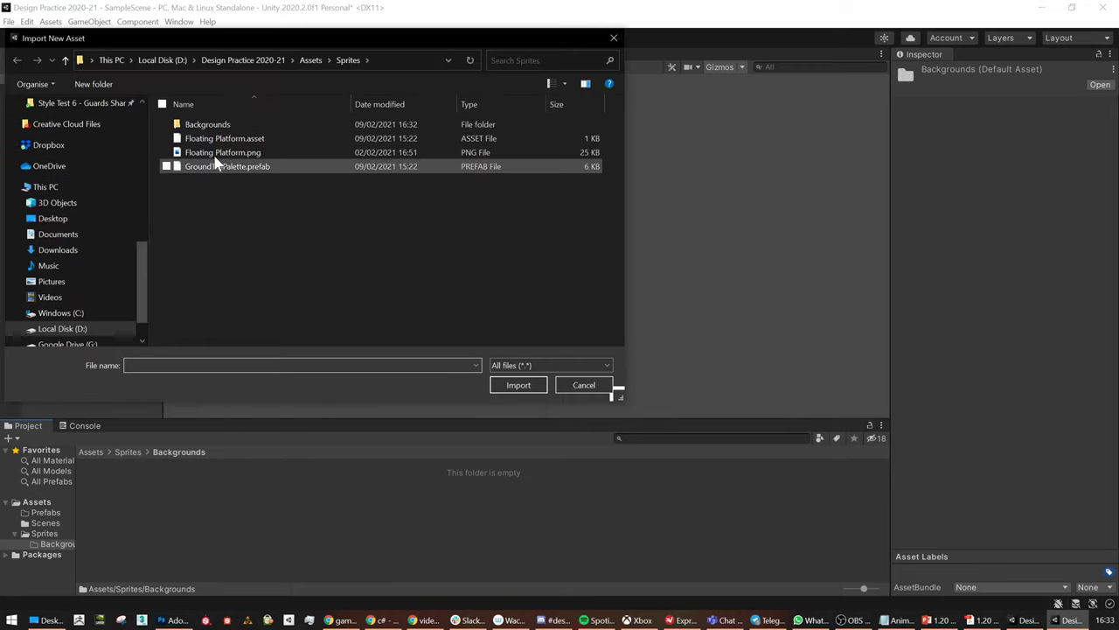
pyautogui.doubleClick(226, 123)
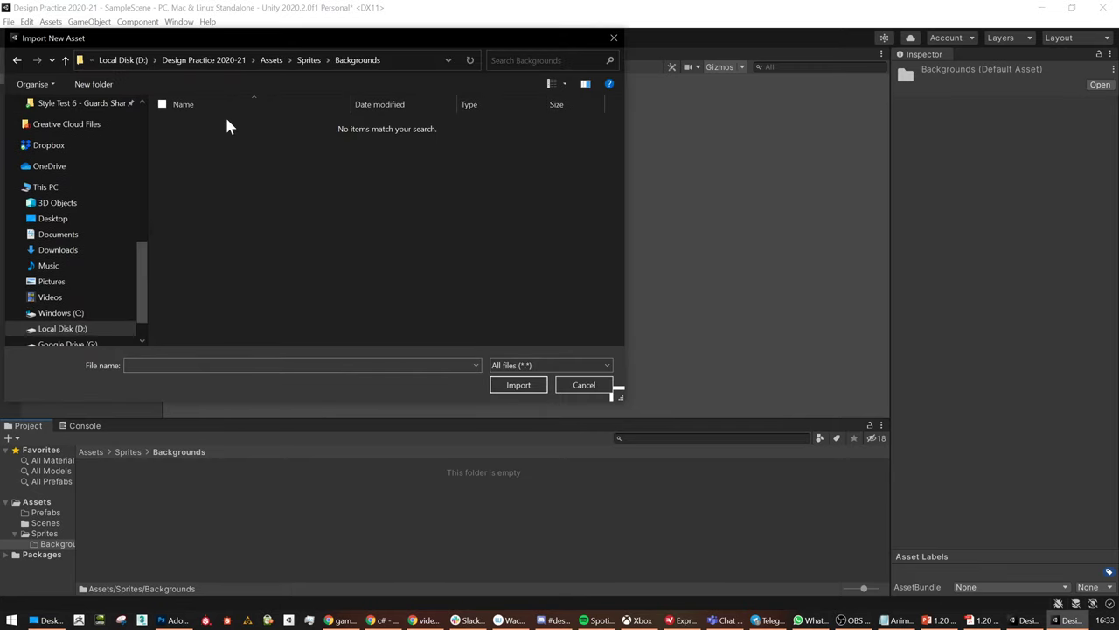
pyautogui.moveTo(146, 257); pyautogui.dragTo(145, 204)
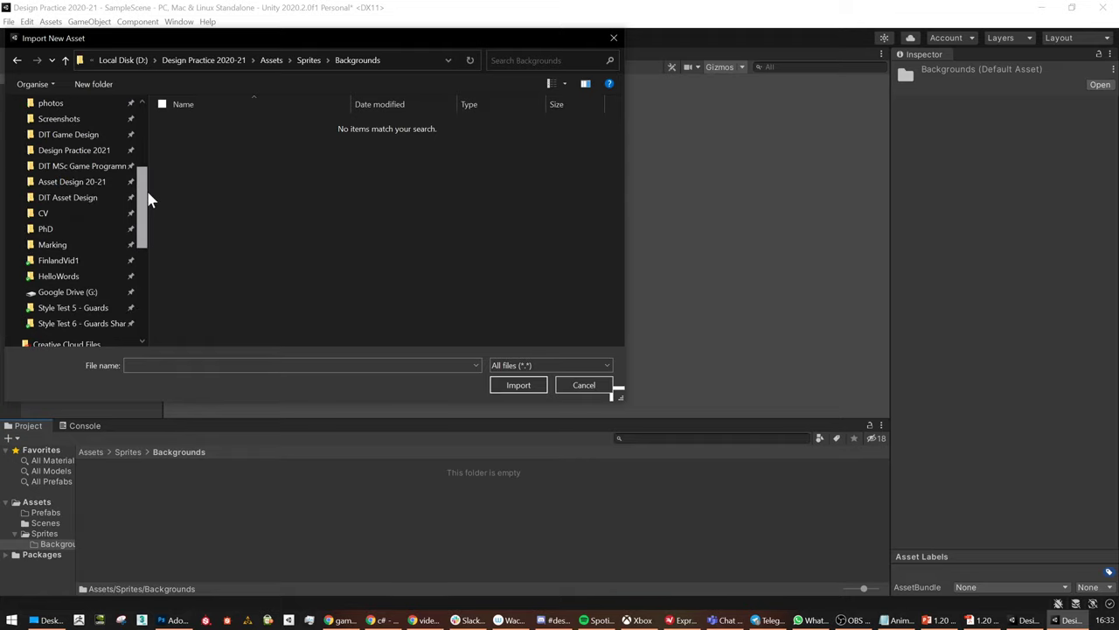
pyautogui.click(57, 151)
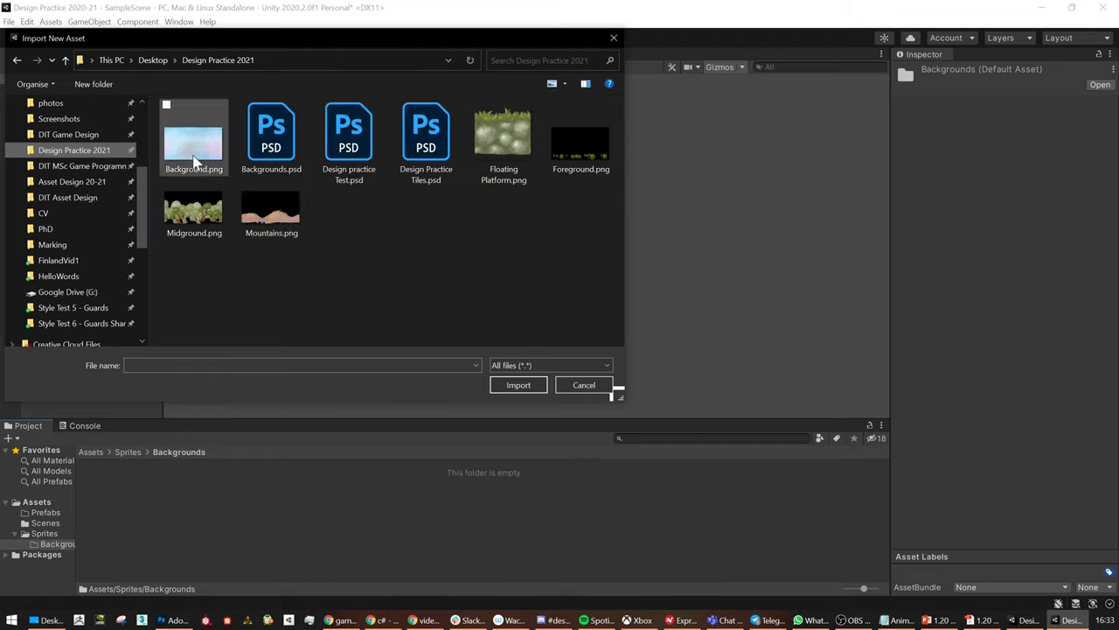
pyautogui.click(194, 161)
pyautogui.keyDown('ctrl'); pyautogui.click(194, 214); pyautogui.keyUp('ctrl')
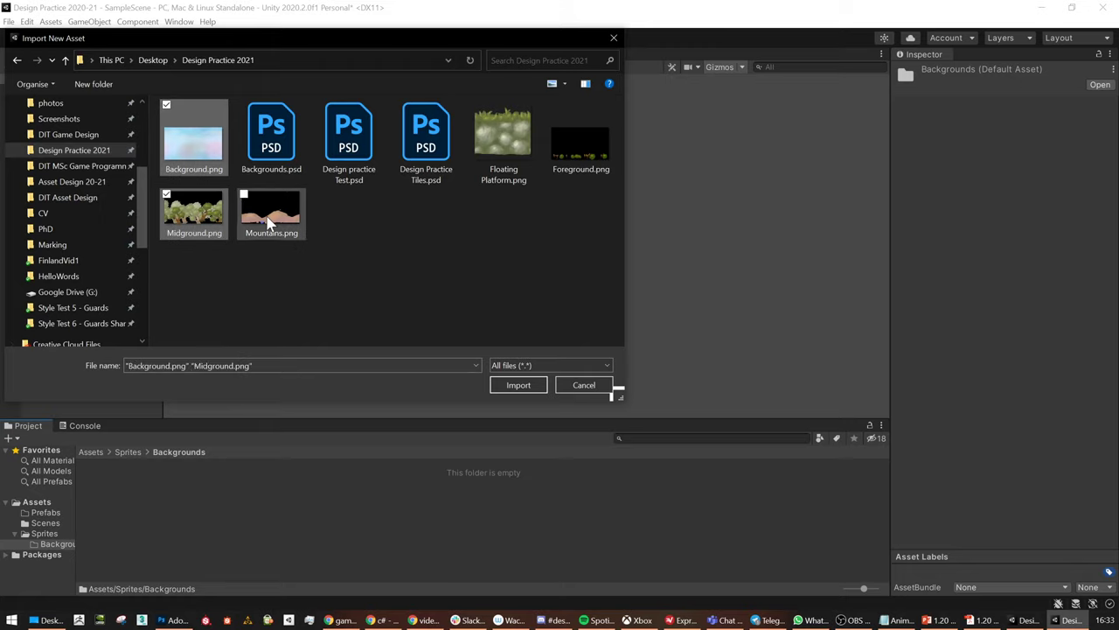
pyautogui.keyDown('ctrl'); pyautogui.click(271, 214); pyautogui.keyUp('ctrl')
pyautogui.keyDown('ctrl'); pyautogui.click(575, 155); pyautogui.keyUp('ctrl')
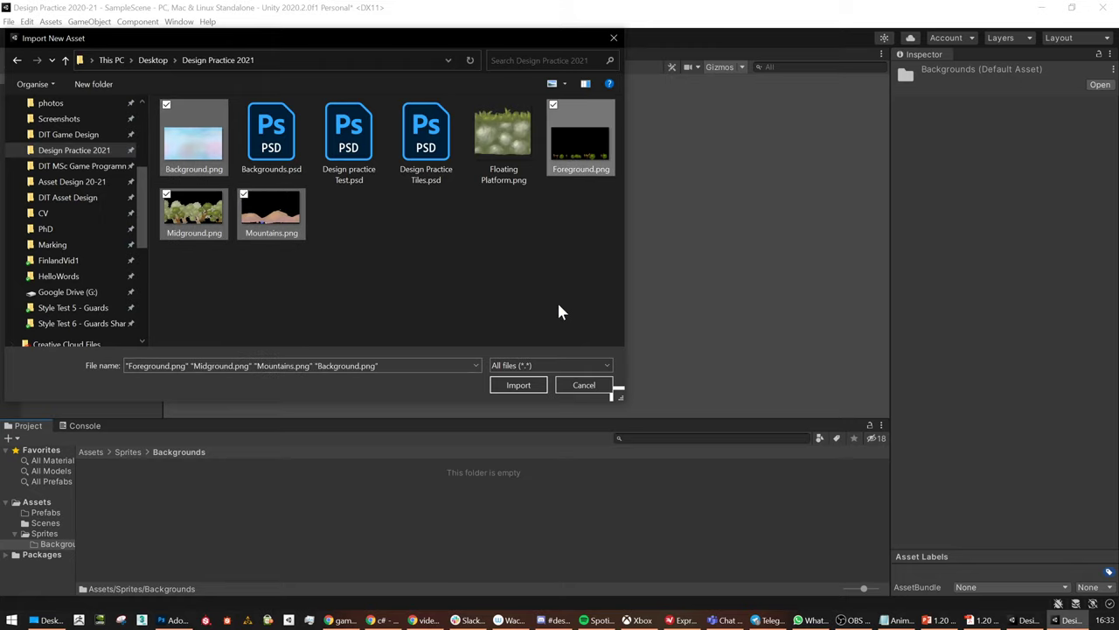
pyautogui.click(518, 385)
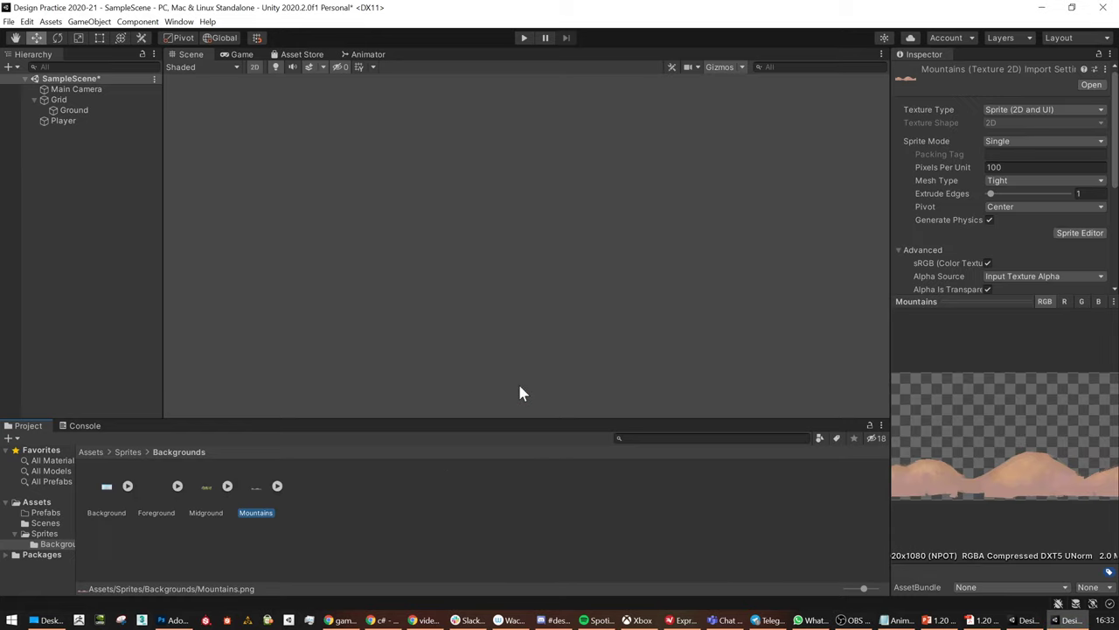
# Add the Mountains sprite to the scene and move it to about X 13.21, Y 11.07, above the camera frame
pyautogui.click(276, 486)
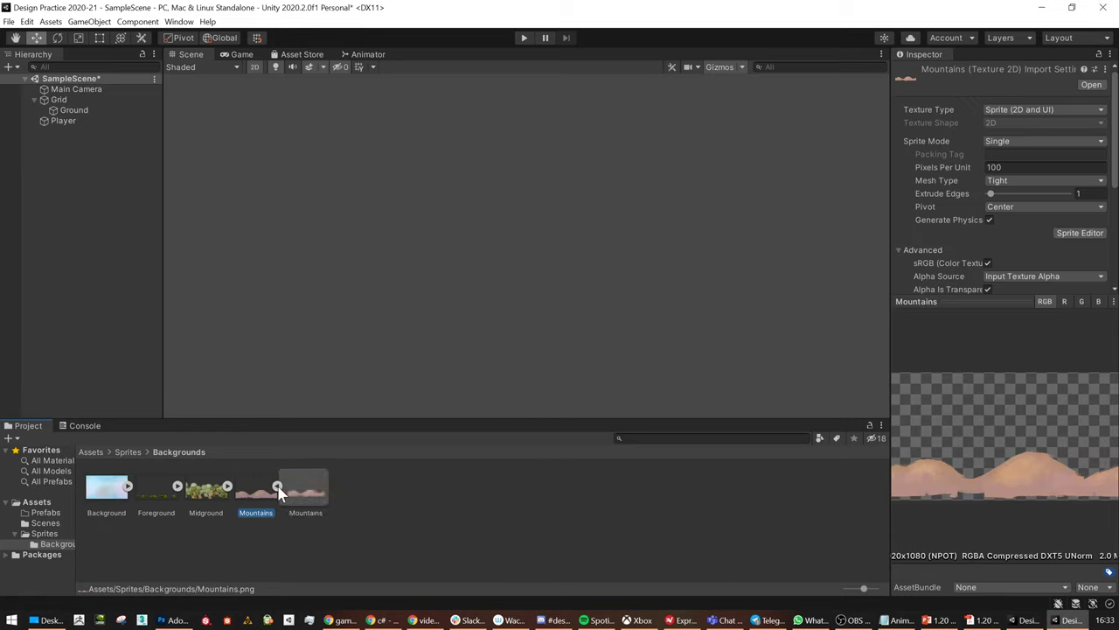
pyautogui.moveTo(299, 492); pyautogui.dragTo(416, 237)
pyautogui.scroll(-4, 588, 361)
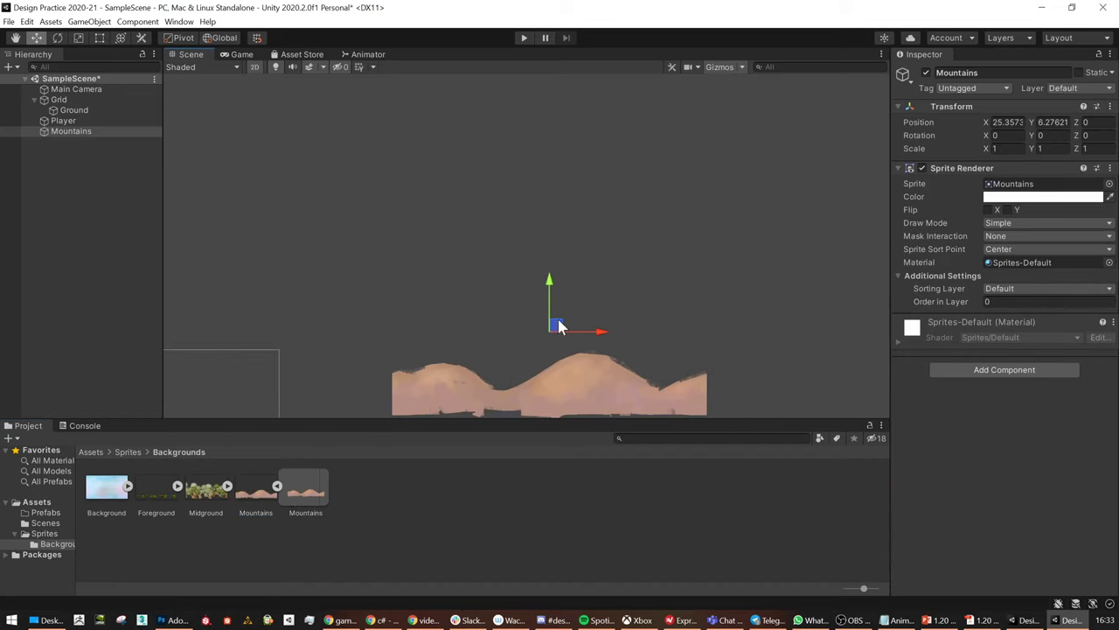
pyautogui.moveTo(556, 325); pyautogui.dragTo(309, 253)
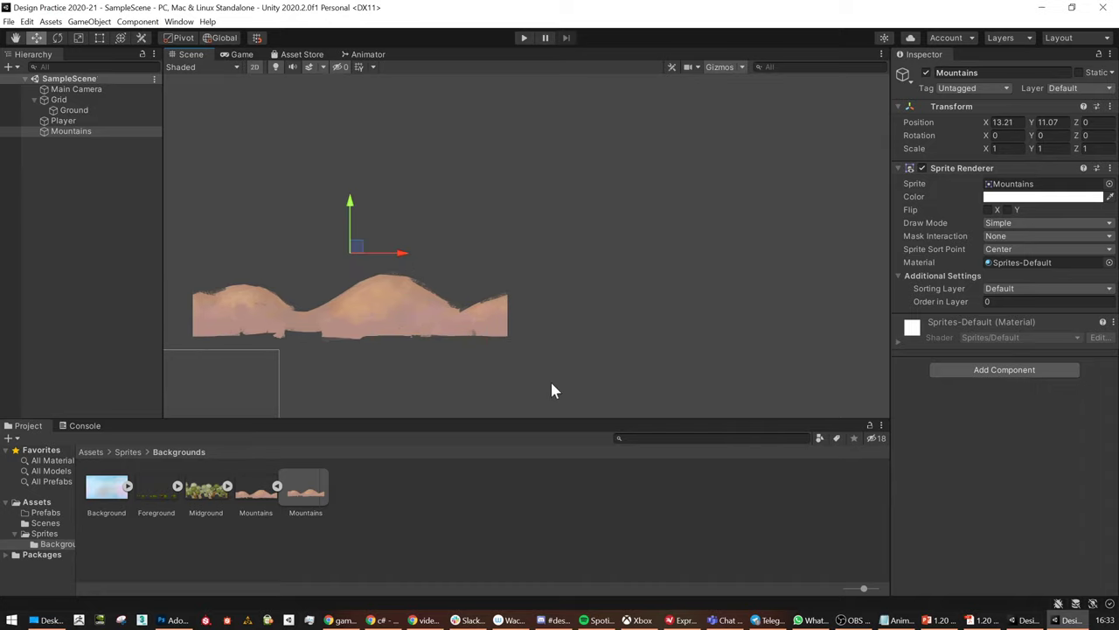
# Move the Mountains sprite to about X -0.14, Y 0.48, behind the platforms inside the camera frame
pyautogui.moveTo(380, 375); pyautogui.dragTo(658, 178, button='middle')
pyautogui.moveTo(640, 89); pyautogui.dragTo(421, 263)
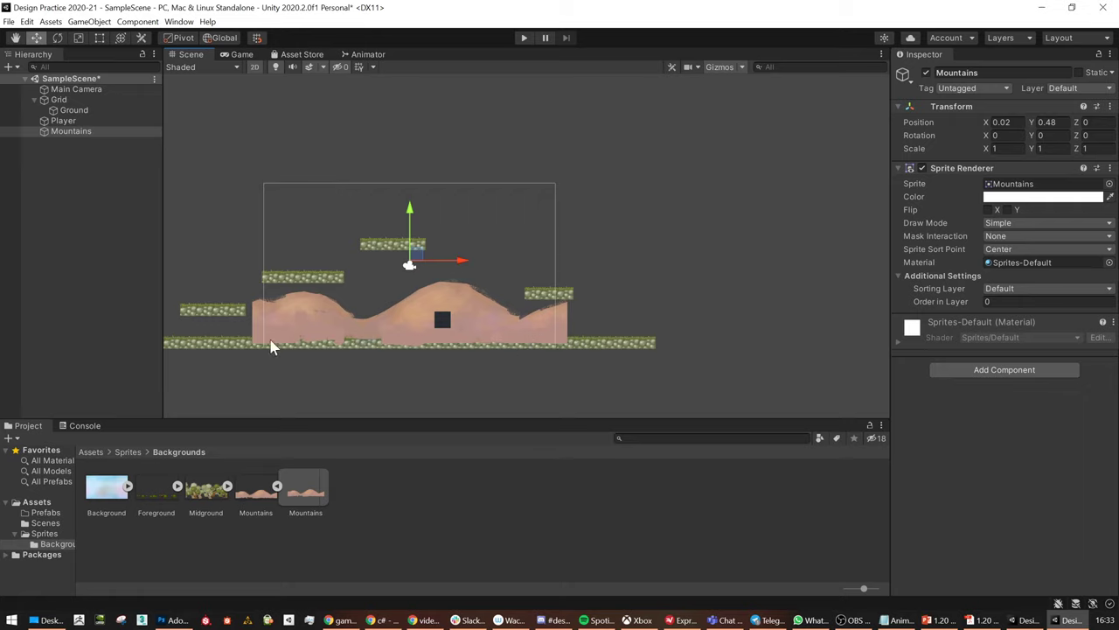
pyautogui.moveTo(458, 260)
pyautogui.mouseDown()
pyautogui.moveTo(412, 259)
pyautogui.moveTo(478, 260)
pyautogui.moveTo(457, 260)
pyautogui.mouseUp()
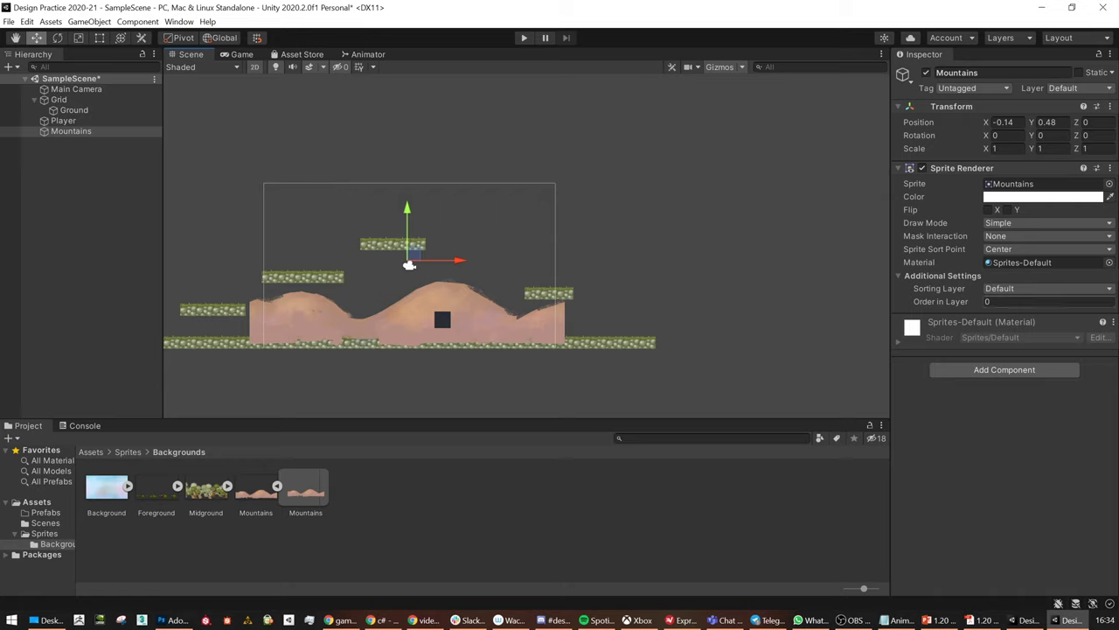
# Compare the sorting settings of Ground and Mountains, and add a new sorting layer named Backgrounds
pyautogui.click(58, 111)
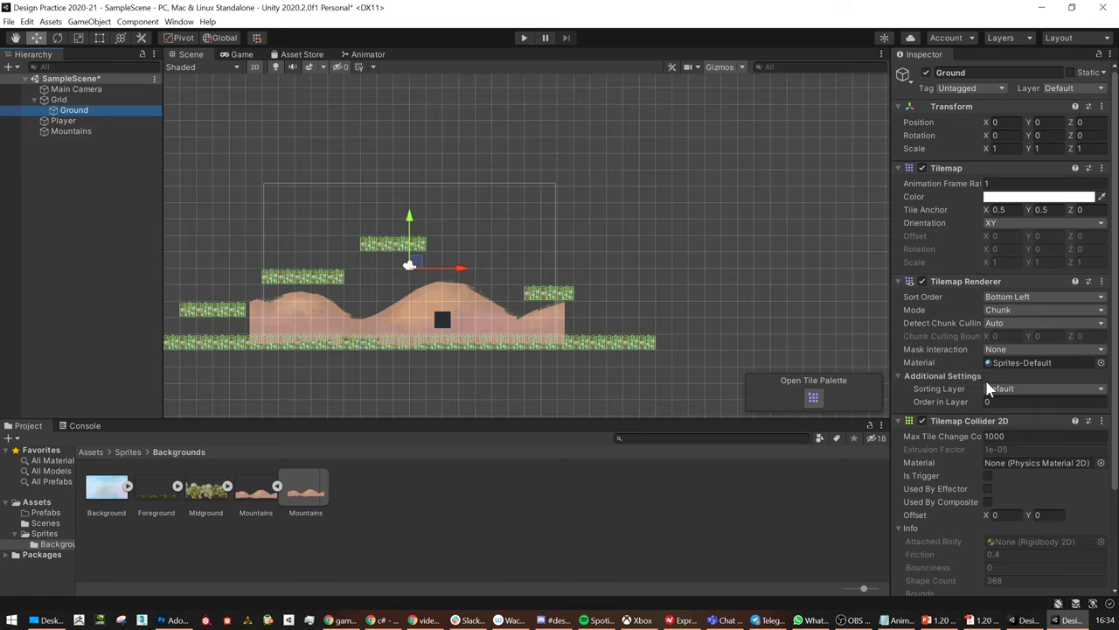
pyautogui.click(71, 131)
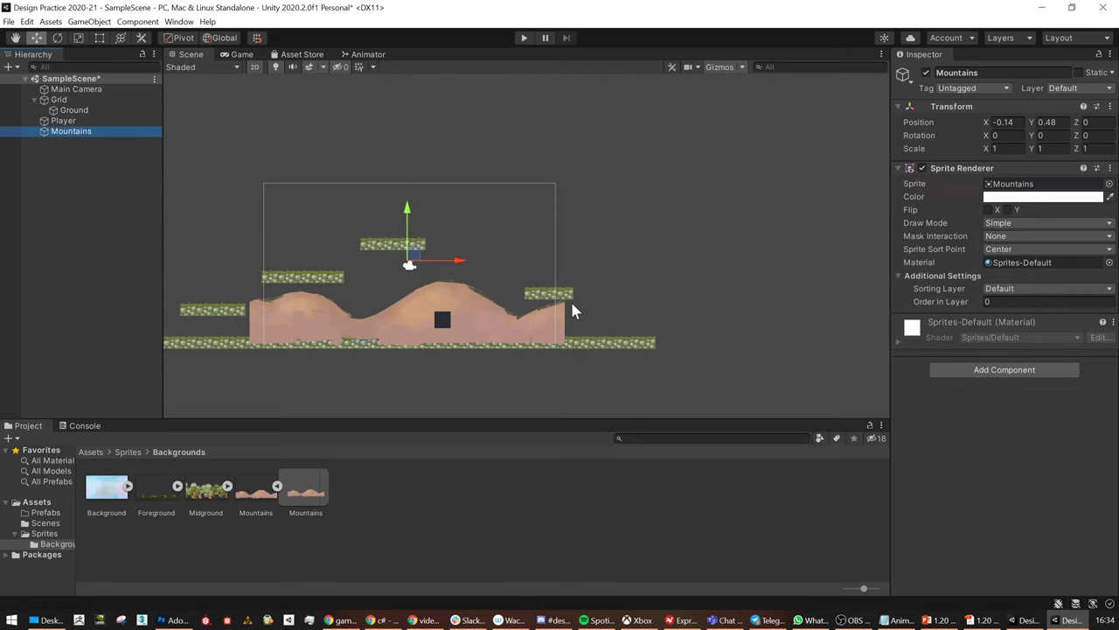
pyautogui.click(1031, 289)
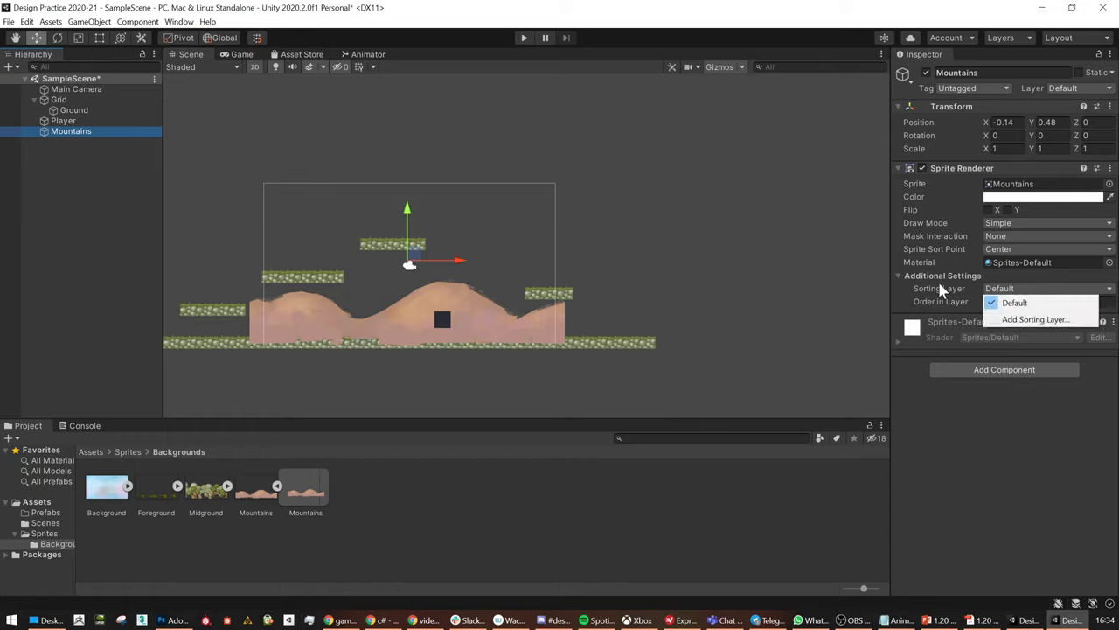
pyautogui.click(1034, 321)
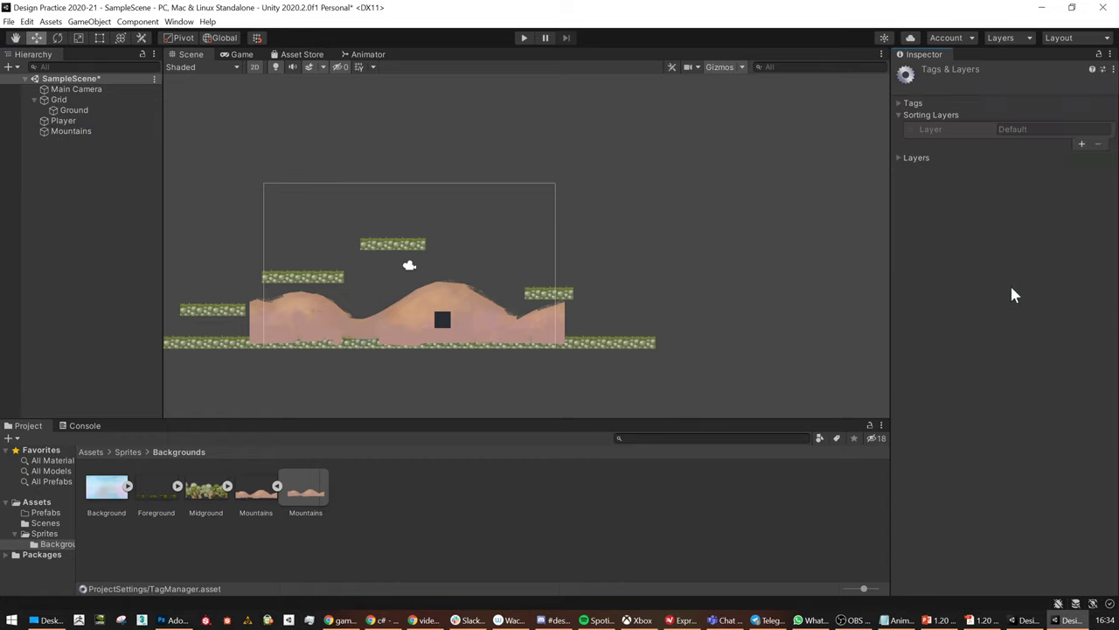
pyautogui.click(1081, 157)
pyautogui.click(1045, 142)
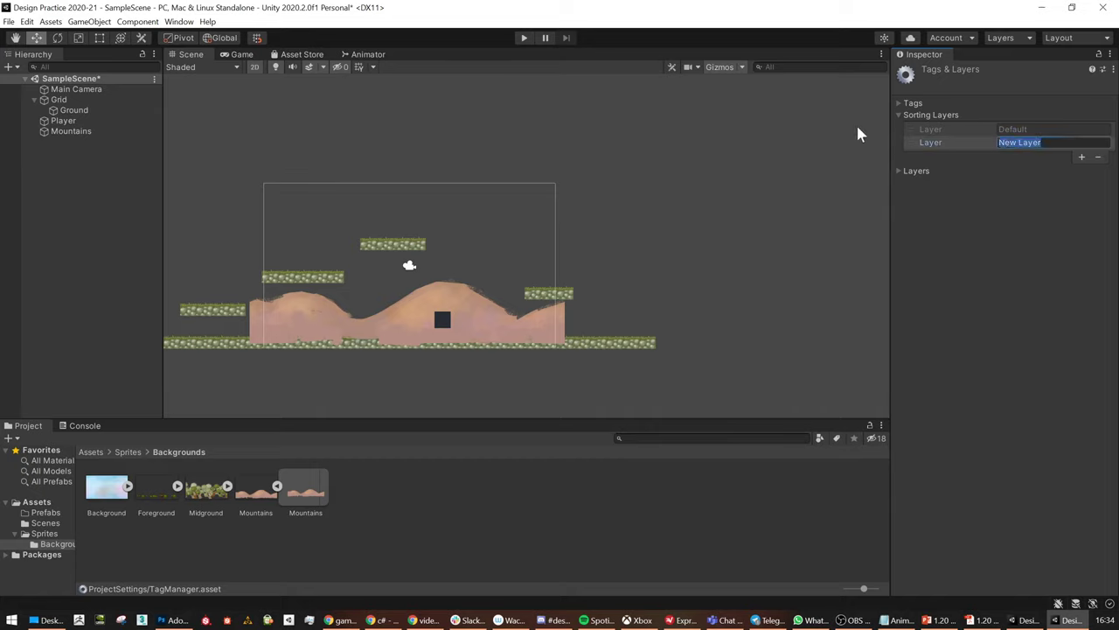
pyautogui.write('Backgrounds')
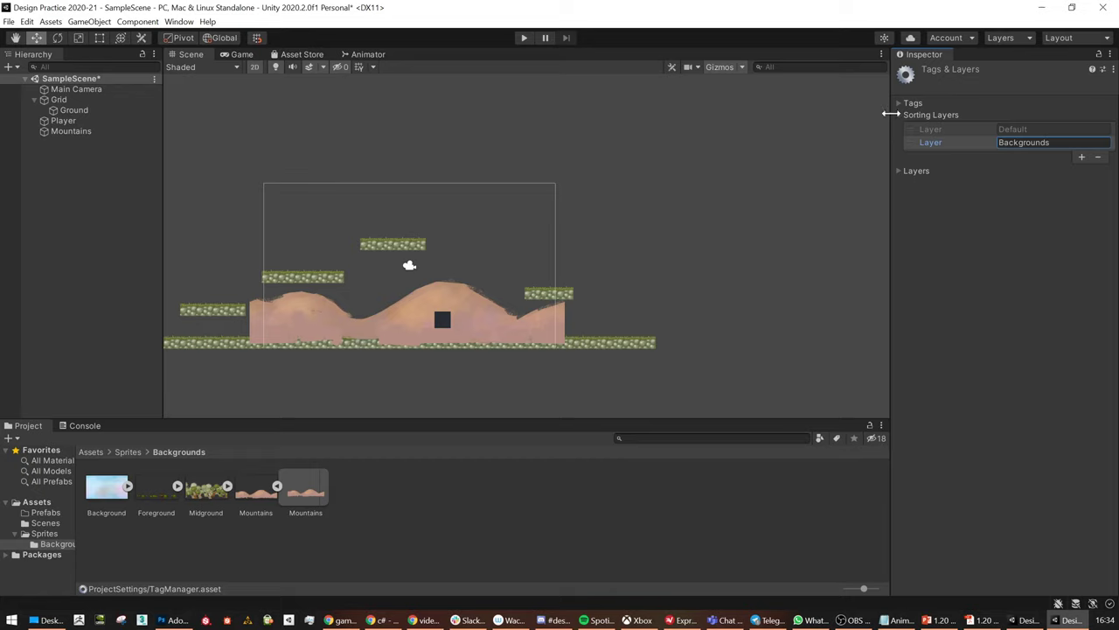
pyautogui.press('Return')
# Assign the Mountains sprite to the Backgrounds sorting layer
pyautogui.click(71, 132)
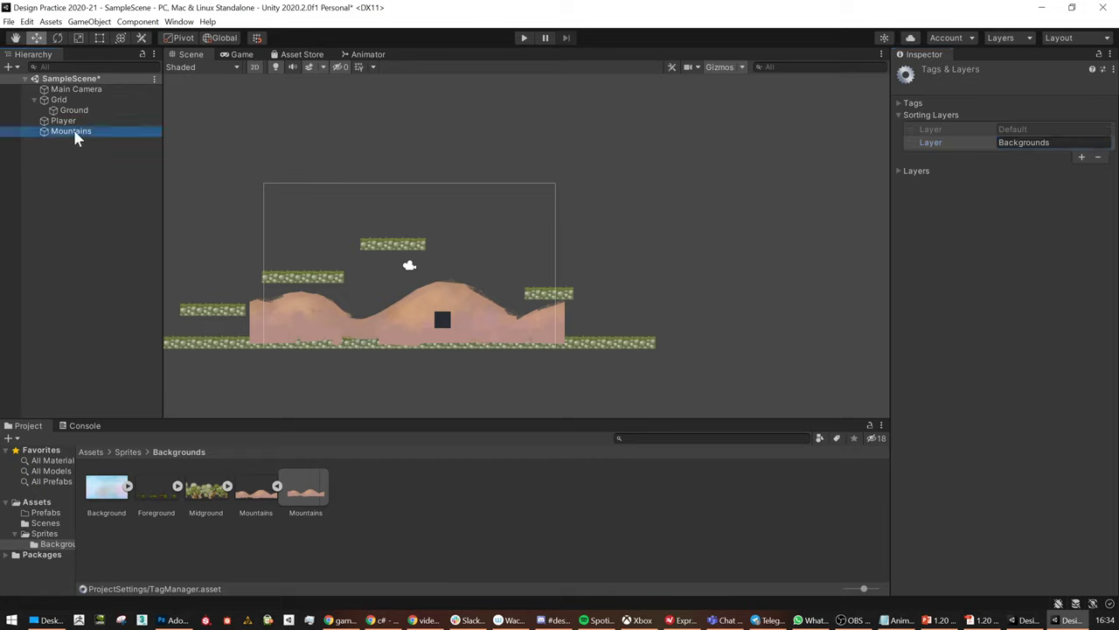
pyautogui.click(1010, 291)
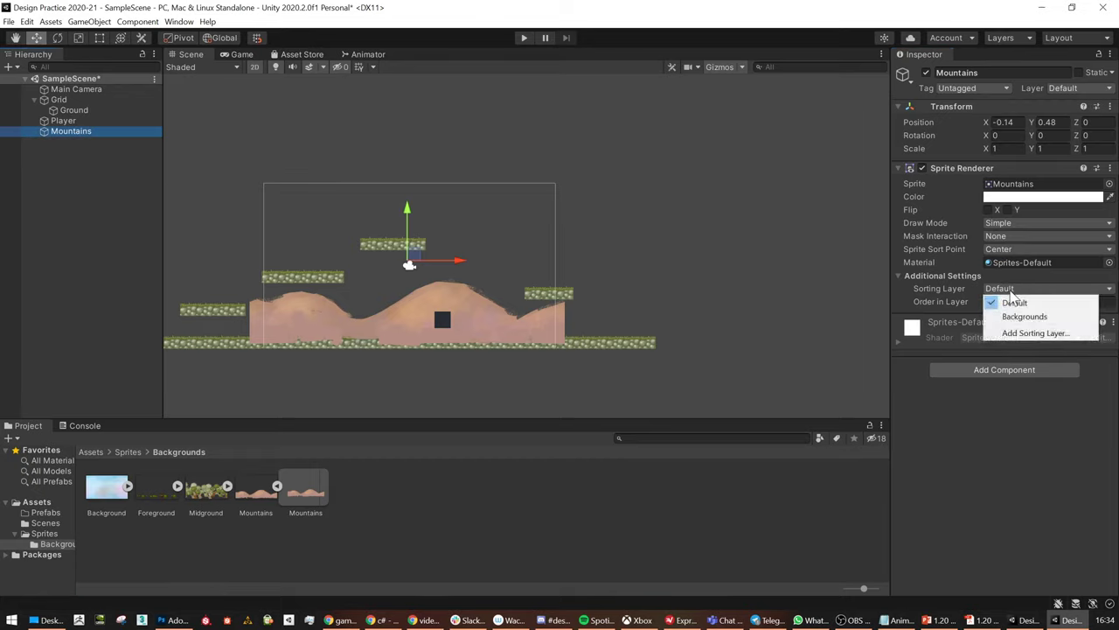
pyautogui.click(1019, 316)
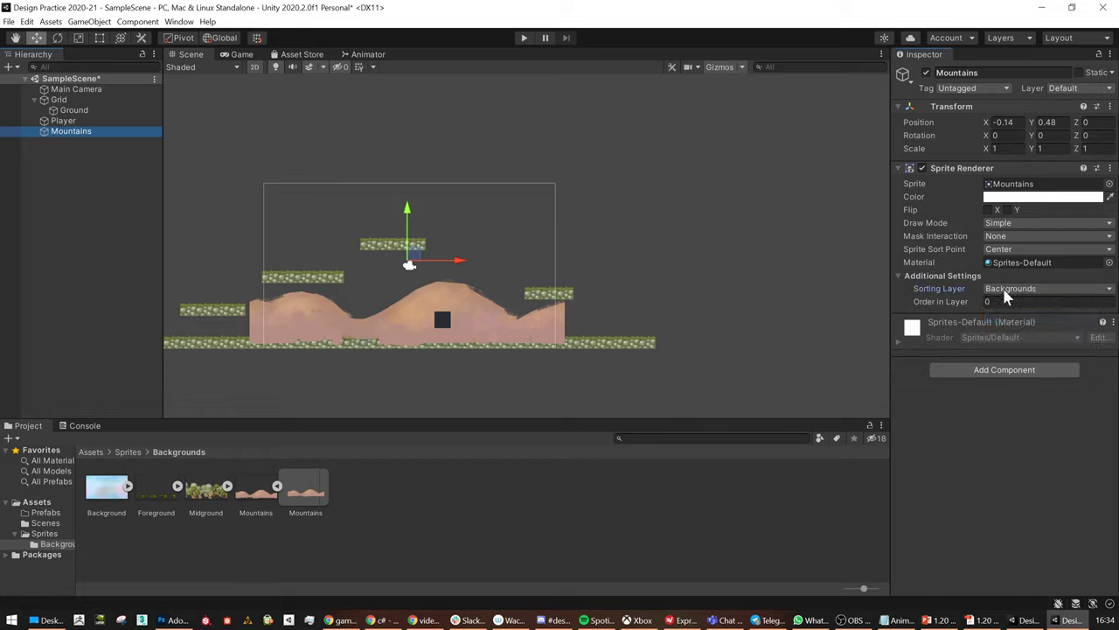
# Reorder the sorting layers so Backgrounds comes before Default, and check the sorting layer list on the Mountains sprite
pyautogui.click(1006, 291)
pyautogui.click(1032, 333)
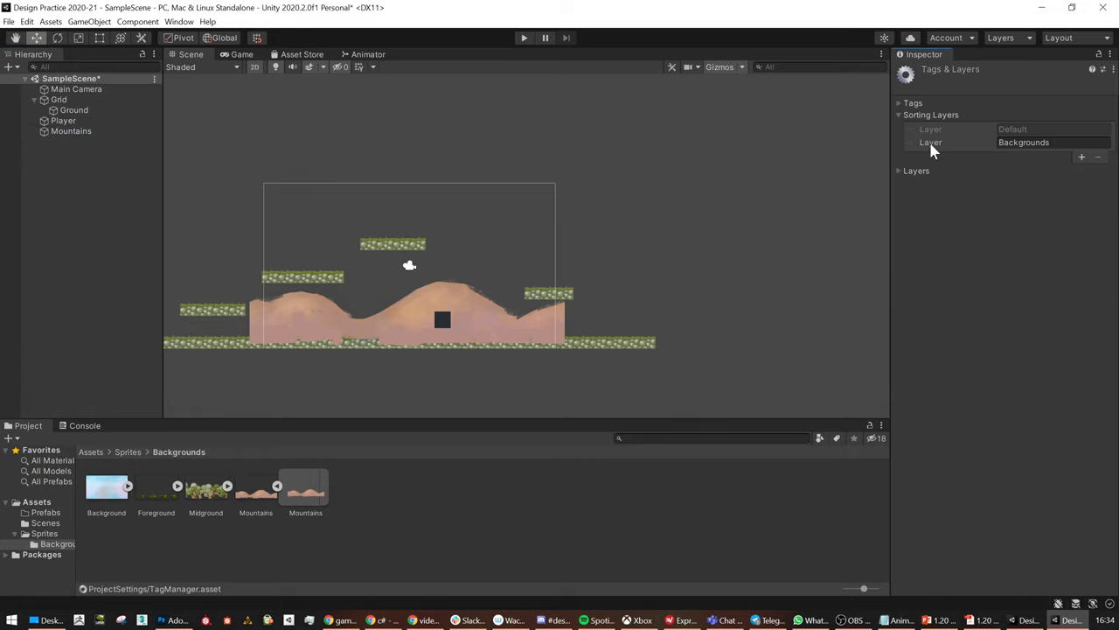
pyautogui.moveTo(908, 143); pyautogui.dragTo(907, 126)
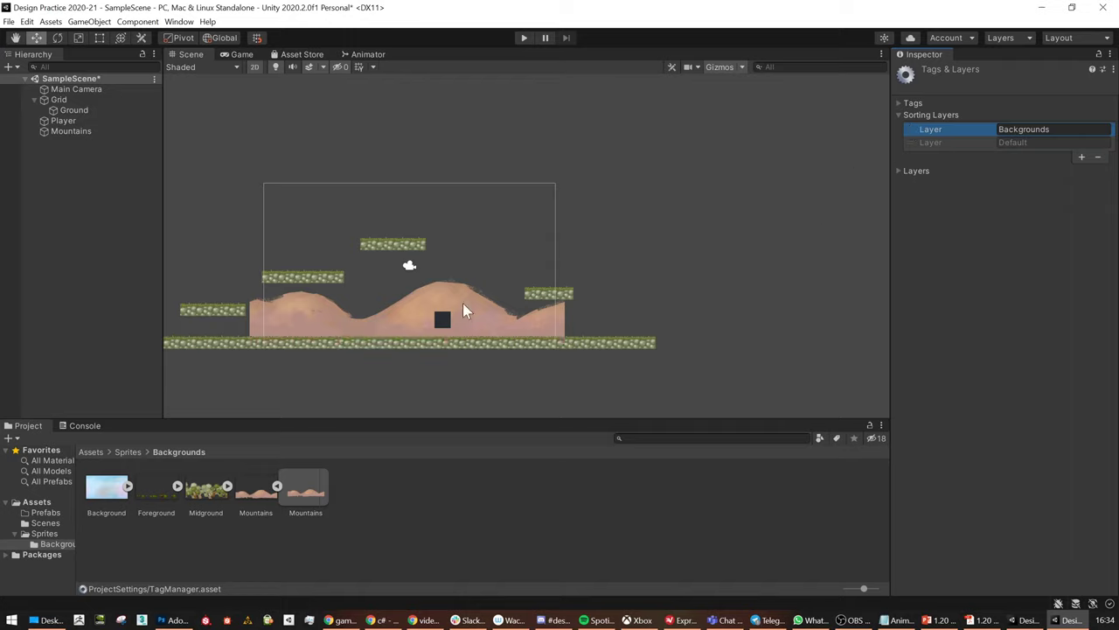
pyautogui.click(70, 132)
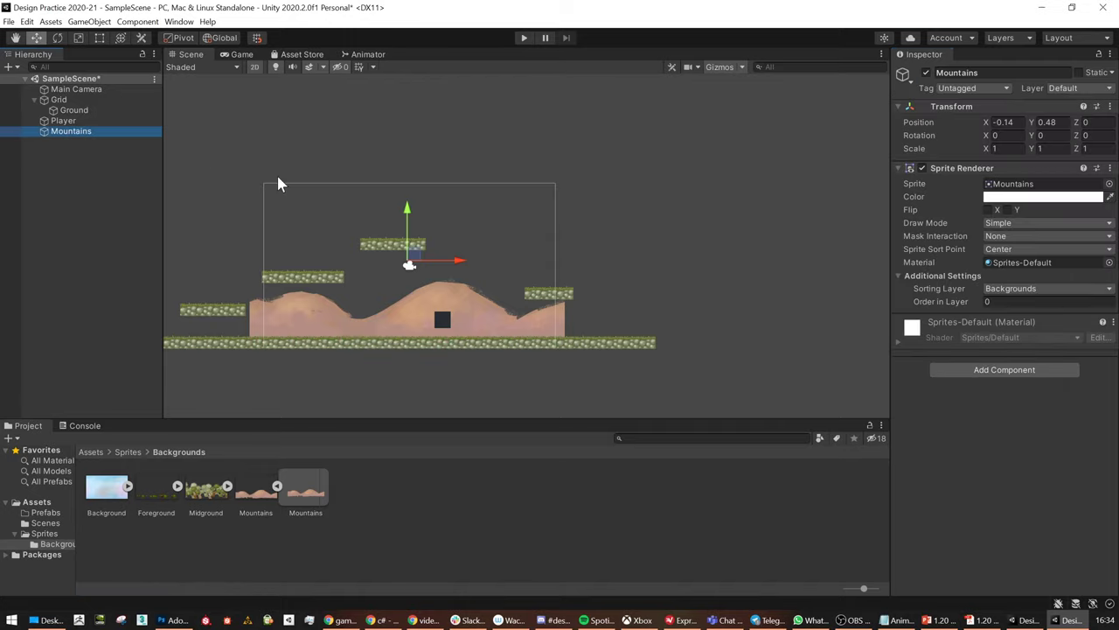
pyautogui.click(1001, 289)
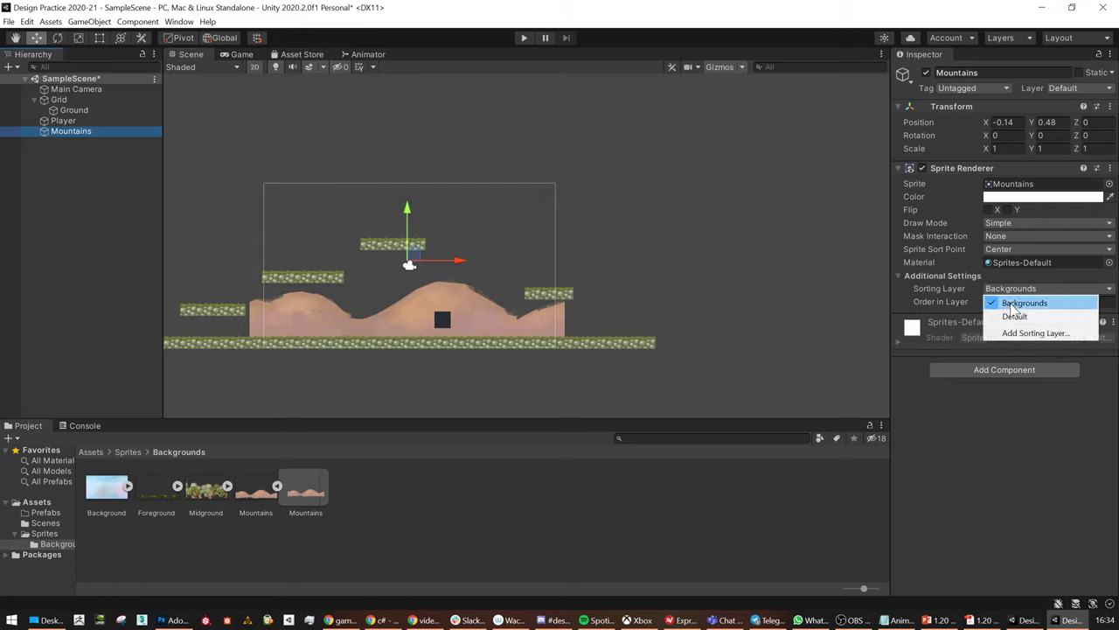
pyautogui.click(1025, 404)
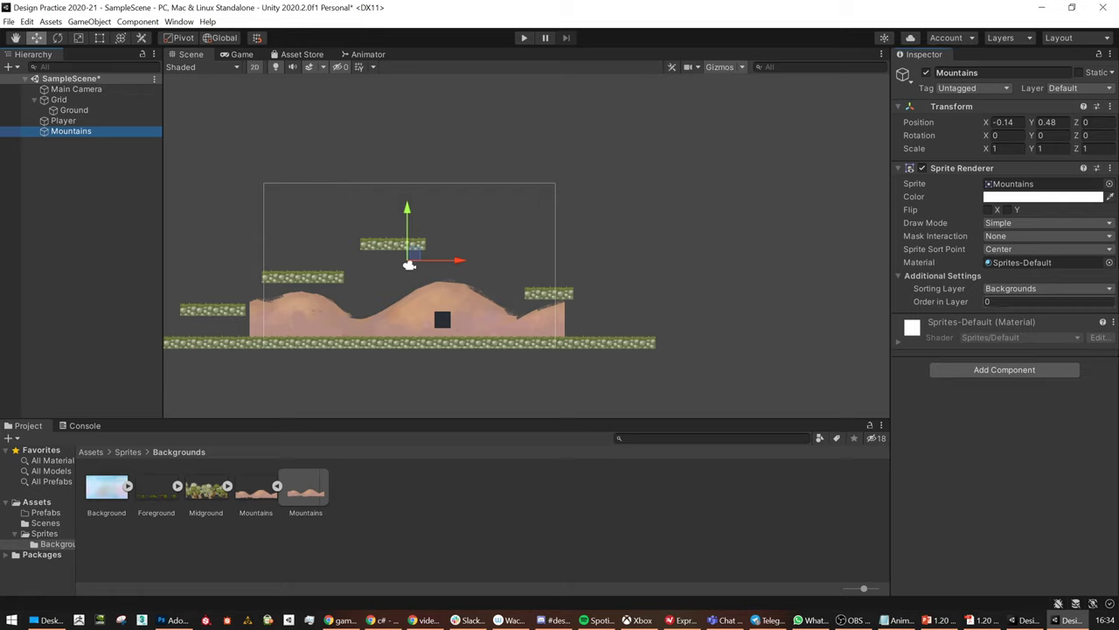
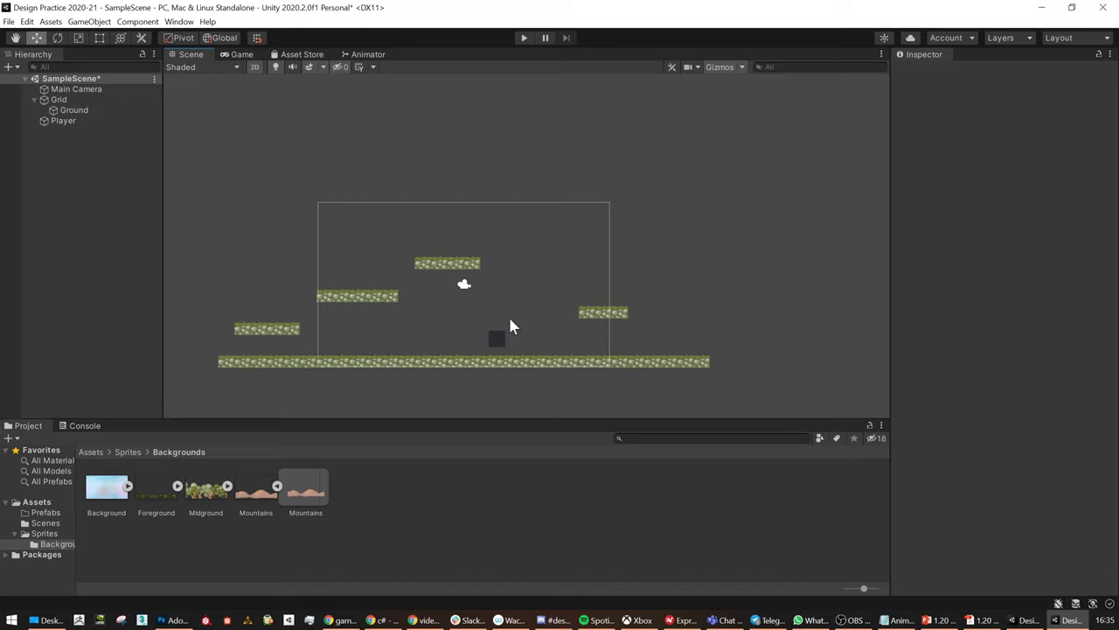
# Add a 3D quad to the scene and move it behind the ground tiles, to about Z 4.23
pyautogui.rightClick(59, 154)
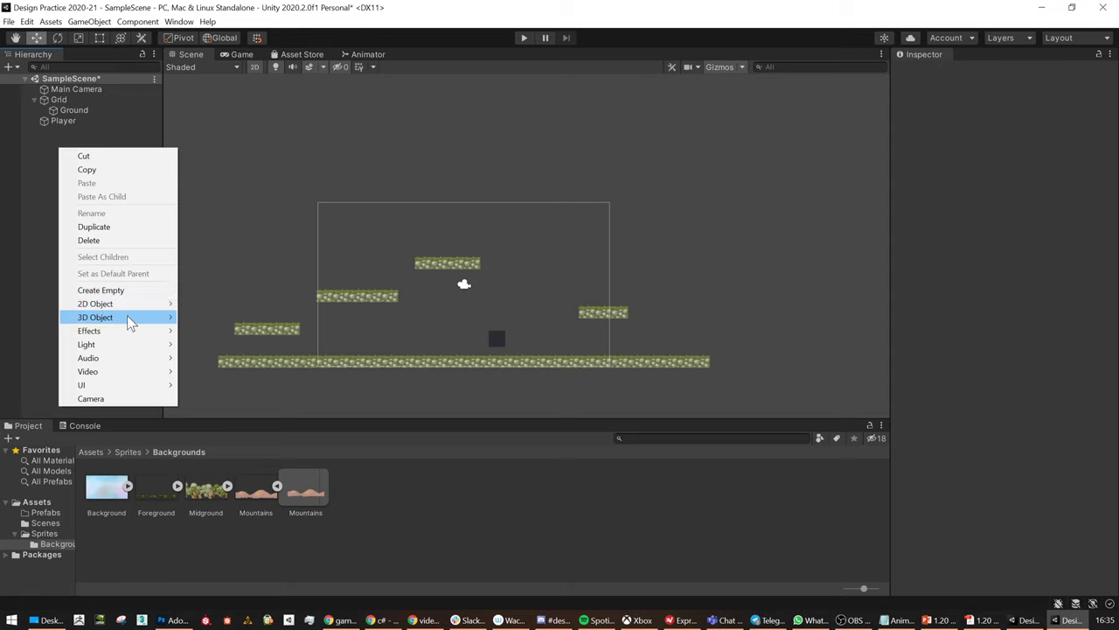
pyautogui.moveTo(129, 323)
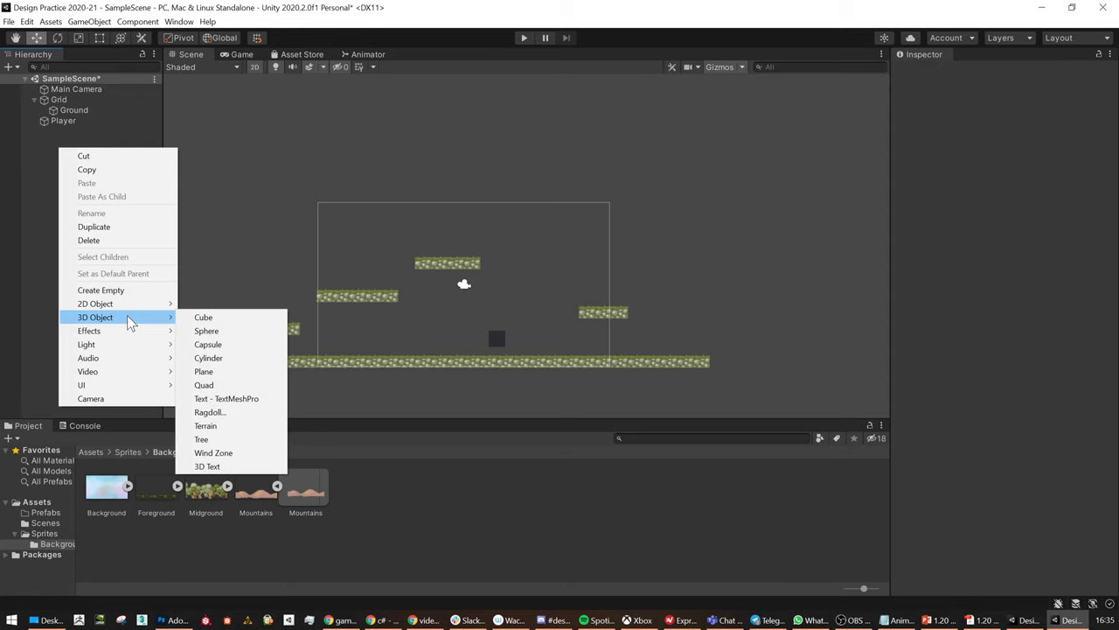
pyautogui.click(229, 389)
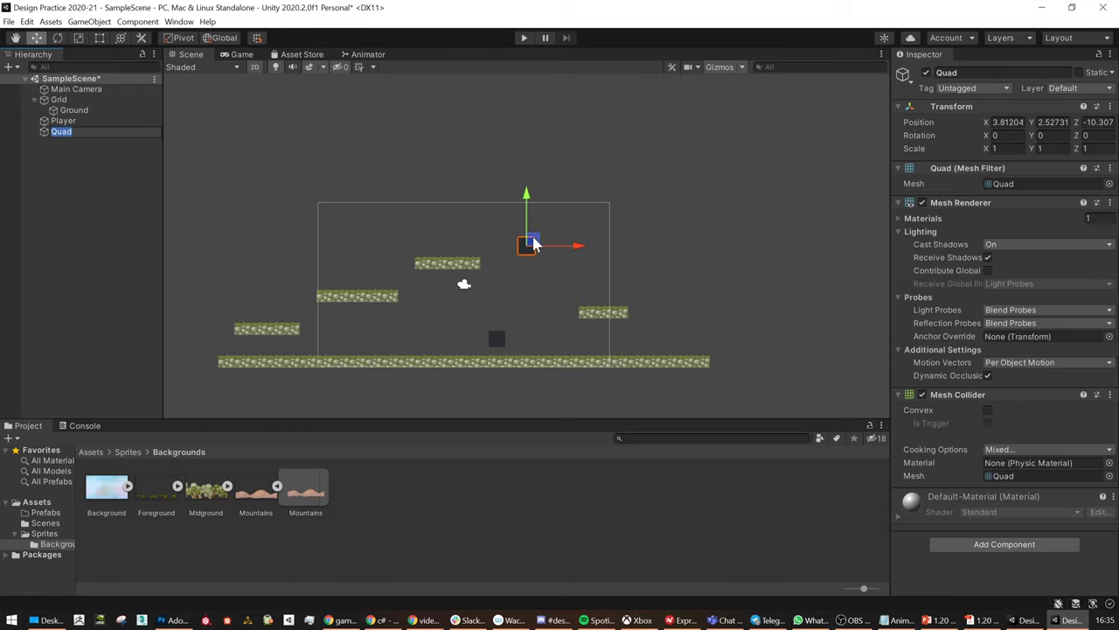
pyautogui.moveTo(531, 275); pyautogui.dragTo(583, 310, button='middle')
pyautogui.click(254, 68)
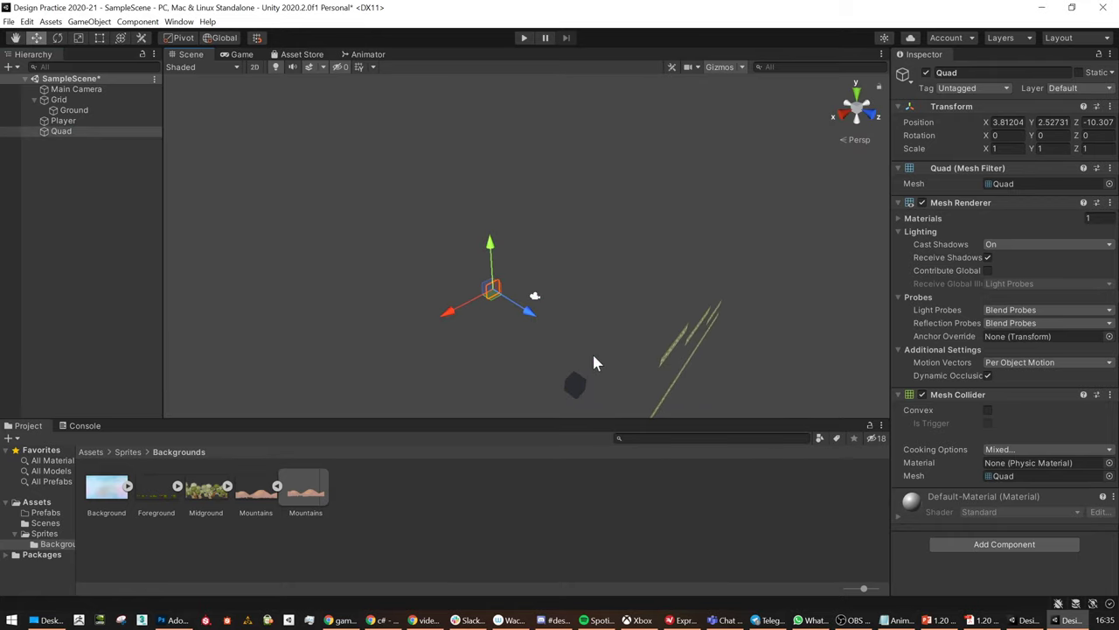
pyautogui.moveTo(475, 192); pyautogui.dragTo(697, 171)
pyautogui.scroll(2, 698, 166)
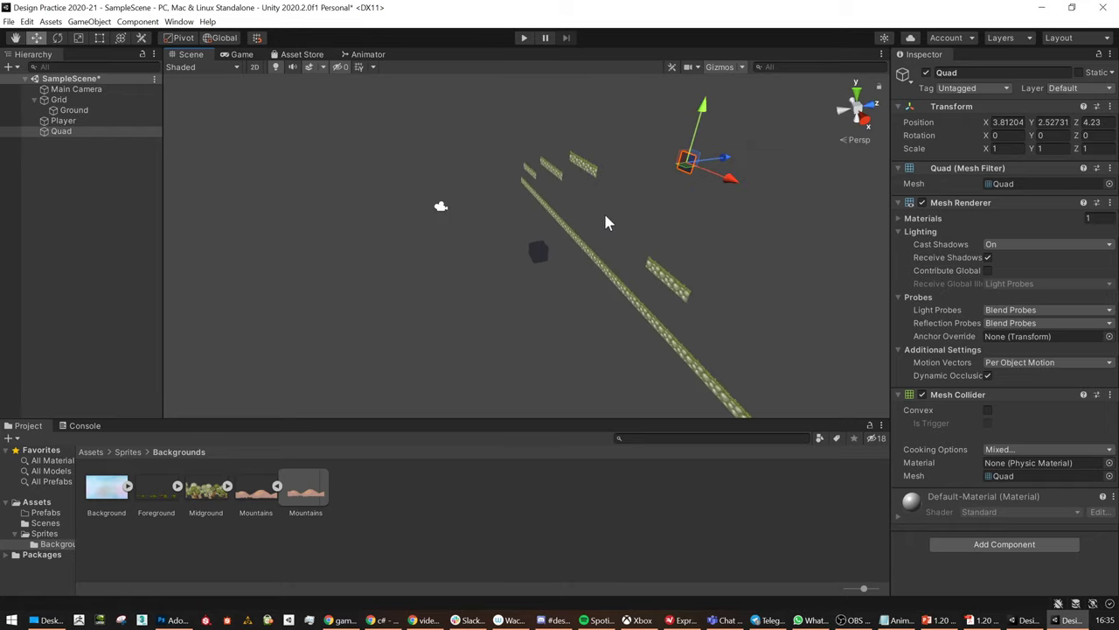
pyautogui.keyDown('alt'); pyautogui.moveTo(605, 221); pyautogui.dragTo(781, 205); pyautogui.keyUp('alt')
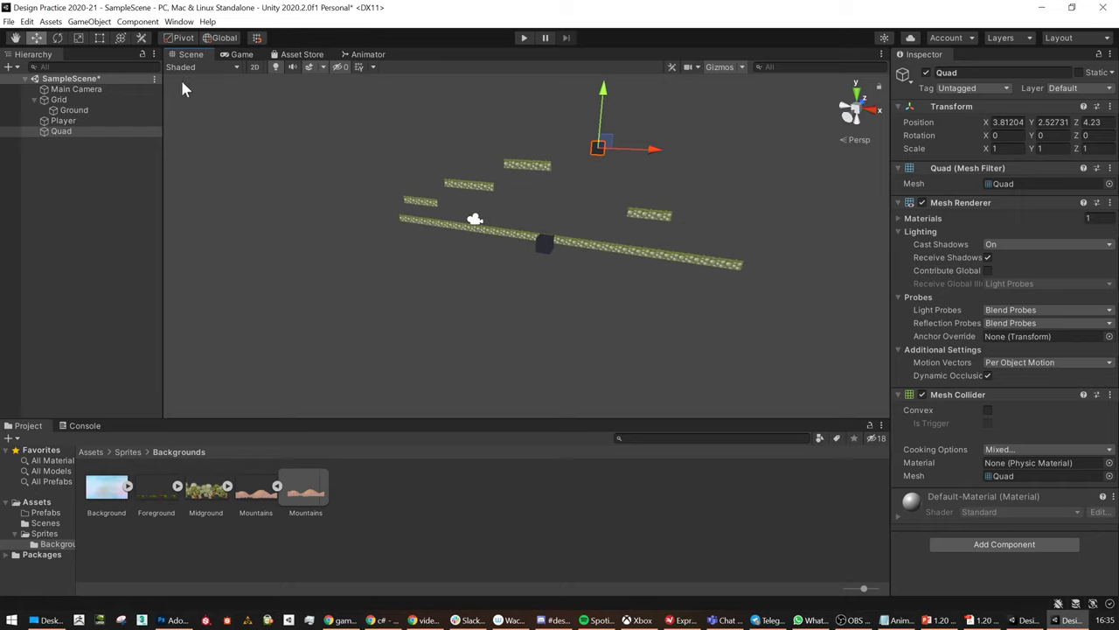
pyautogui.click(254, 66)
# Resize the quad to cover the camera frame, with a scale of about X 17.9, Y 10.14
pyautogui.press('t')
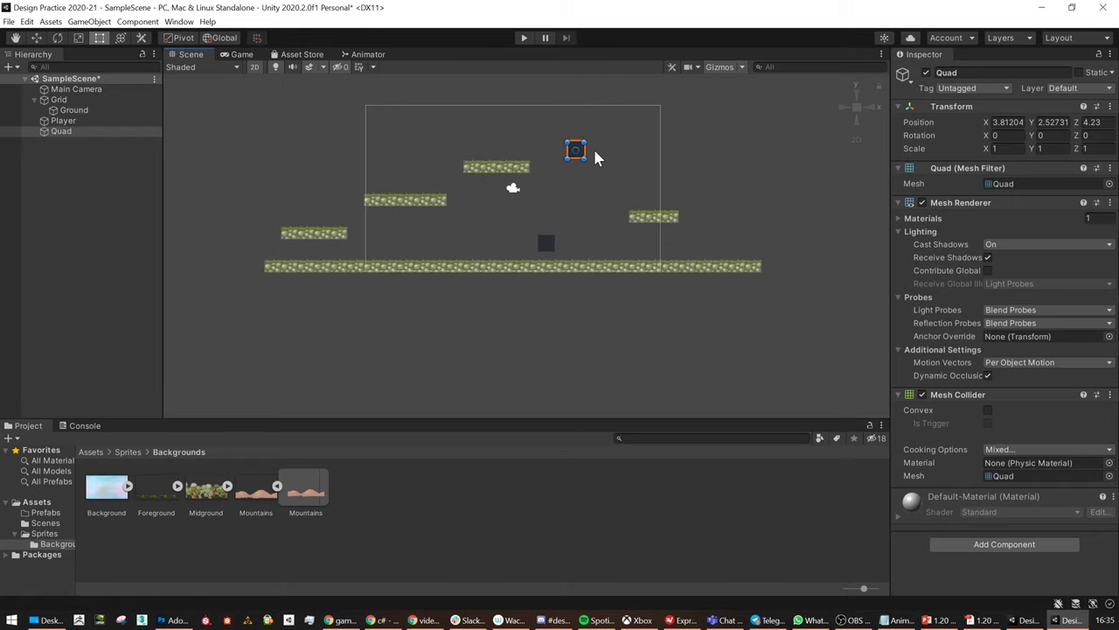
pyautogui.moveTo(595, 157); pyautogui.dragTo(566, 182, button='middle')
pyautogui.moveTo(556, 185); pyautogui.dragTo(633, 302)
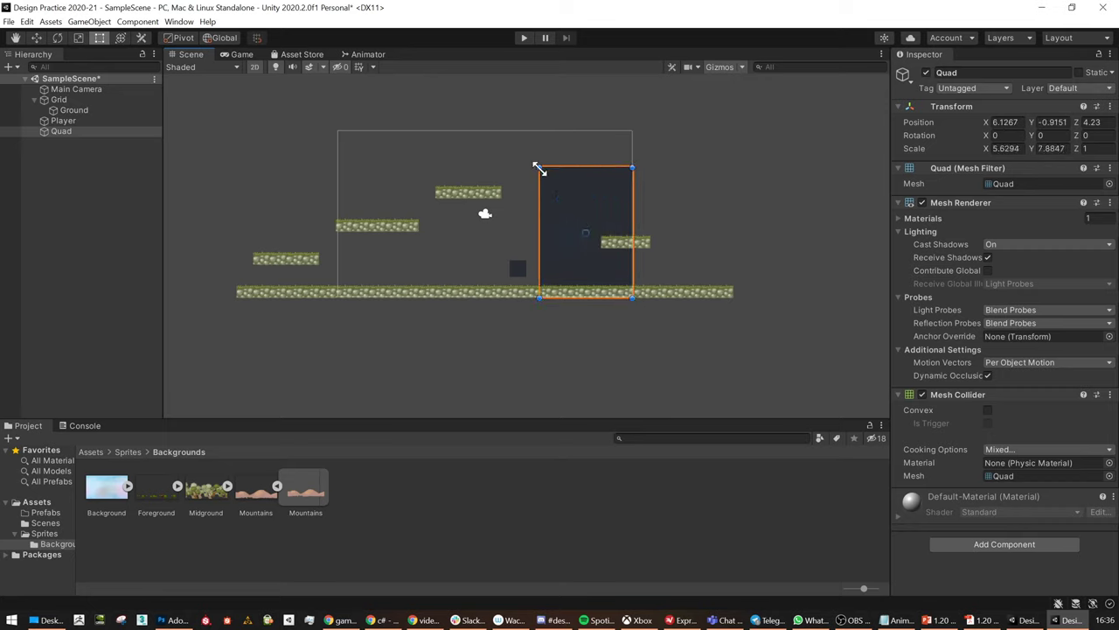
pyautogui.moveTo(540, 170); pyautogui.dragTo(336, 131)
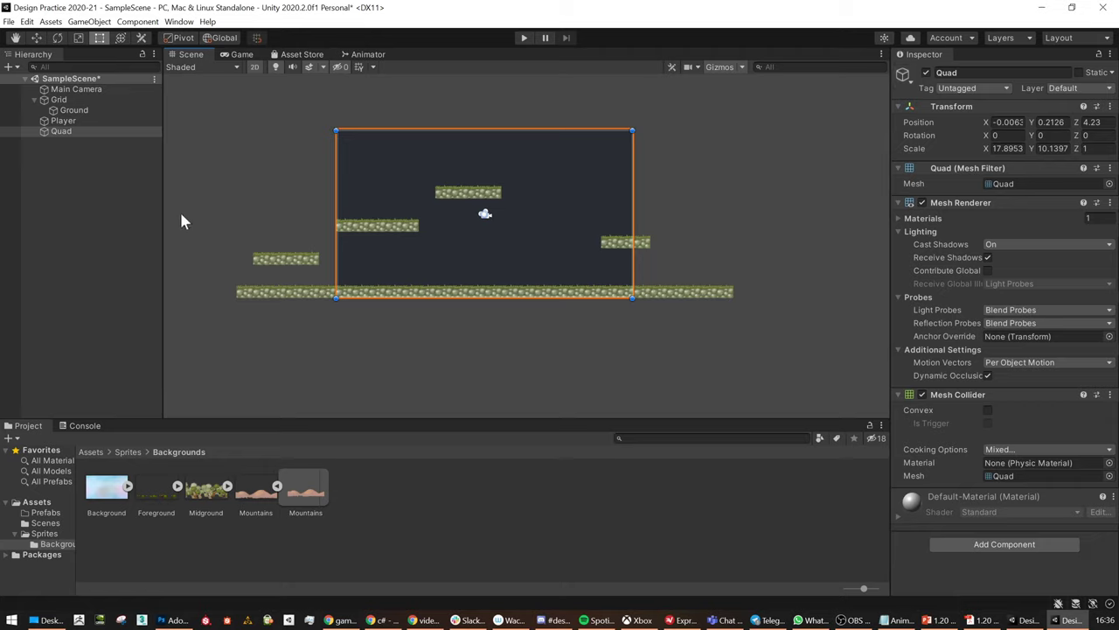
# Add a point light to test the lighting on the quad, move it, and delete it
pyautogui.click(78, 151)
pyautogui.rightClick(72, 151)
pyautogui.moveTo(112, 320)
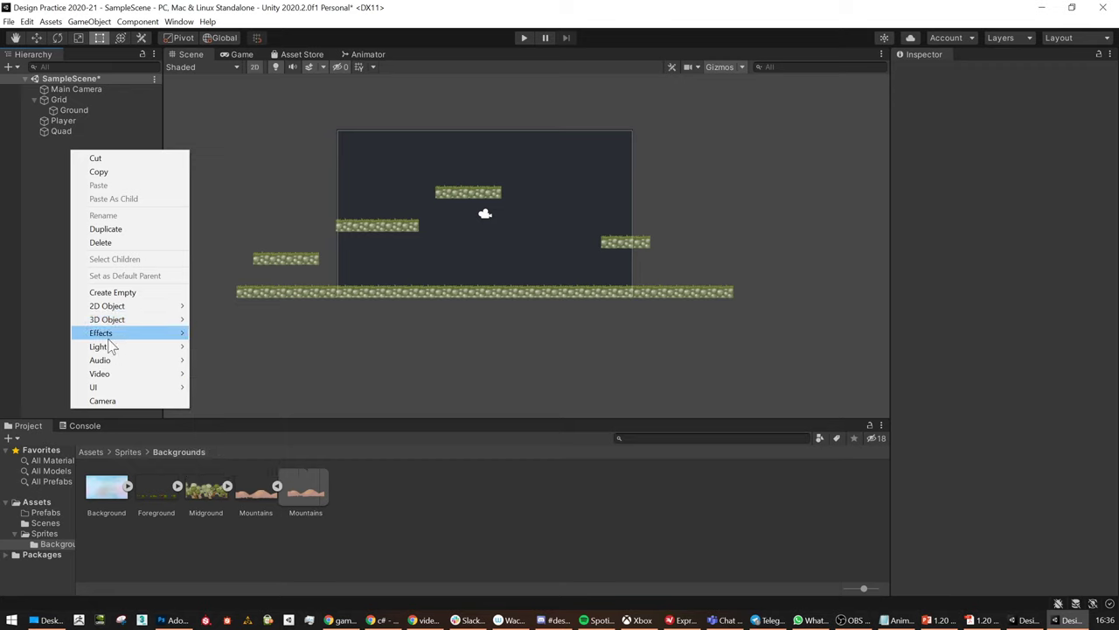
pyautogui.moveTo(121, 348)
pyautogui.click(225, 360)
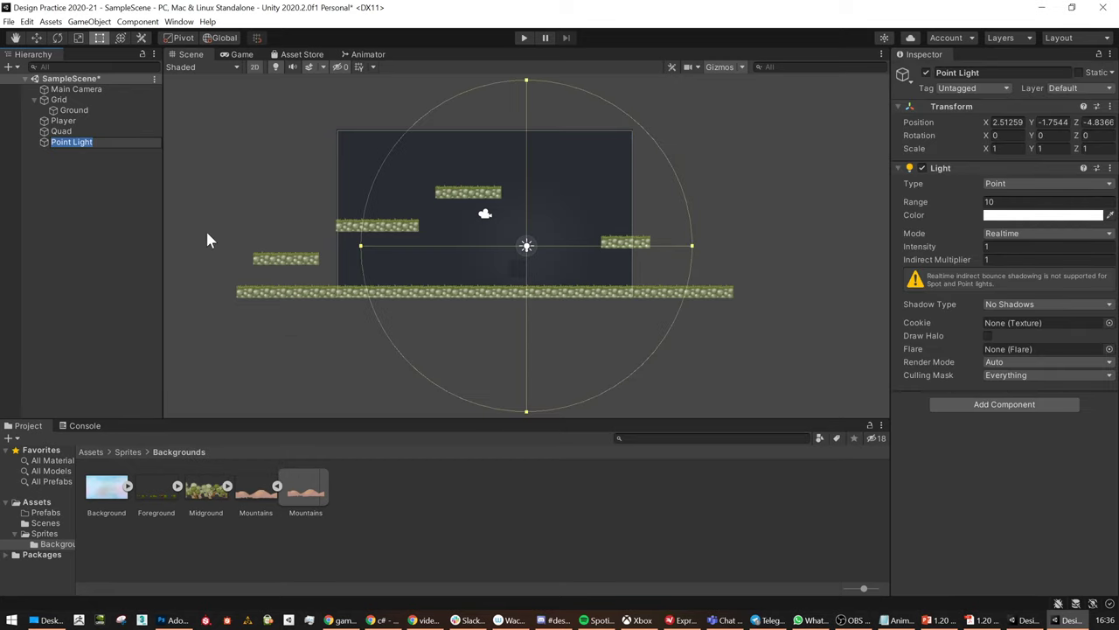
pyautogui.write('w')
pyautogui.click(253, 66)
pyautogui.moveTo(540, 232); pyautogui.dragTo(509, 207)
pyautogui.click(129, 160)
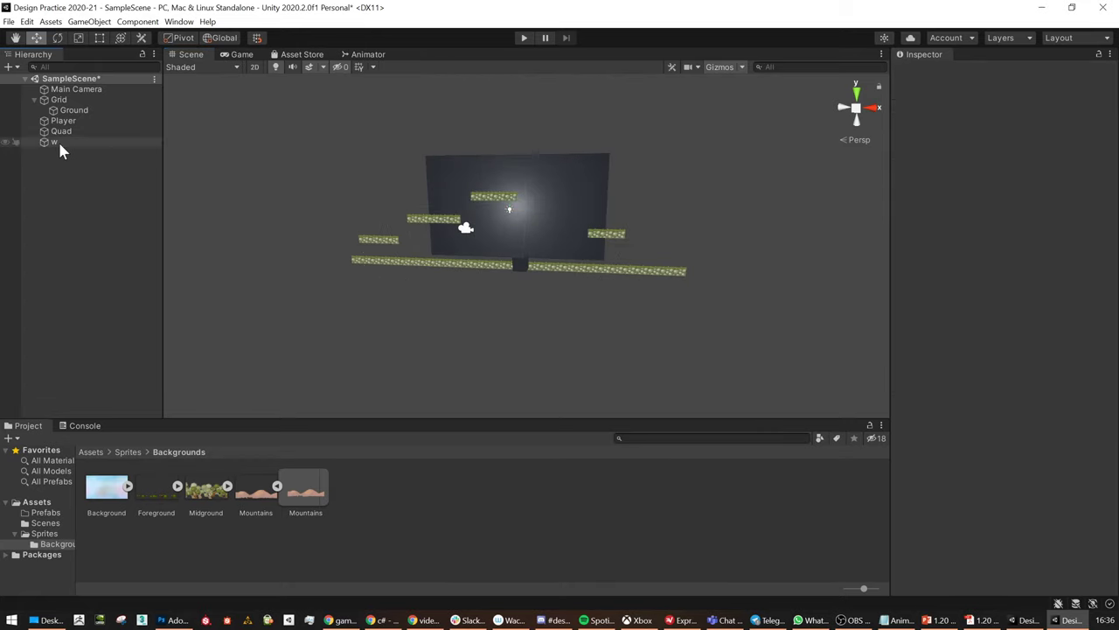
pyautogui.click(56, 141)
pyautogui.press('Delete')
# Fine-tune the quad's corners to match the camera frame, giving a scale of about X 17.83, Y 10.14
pyautogui.click(61, 132)
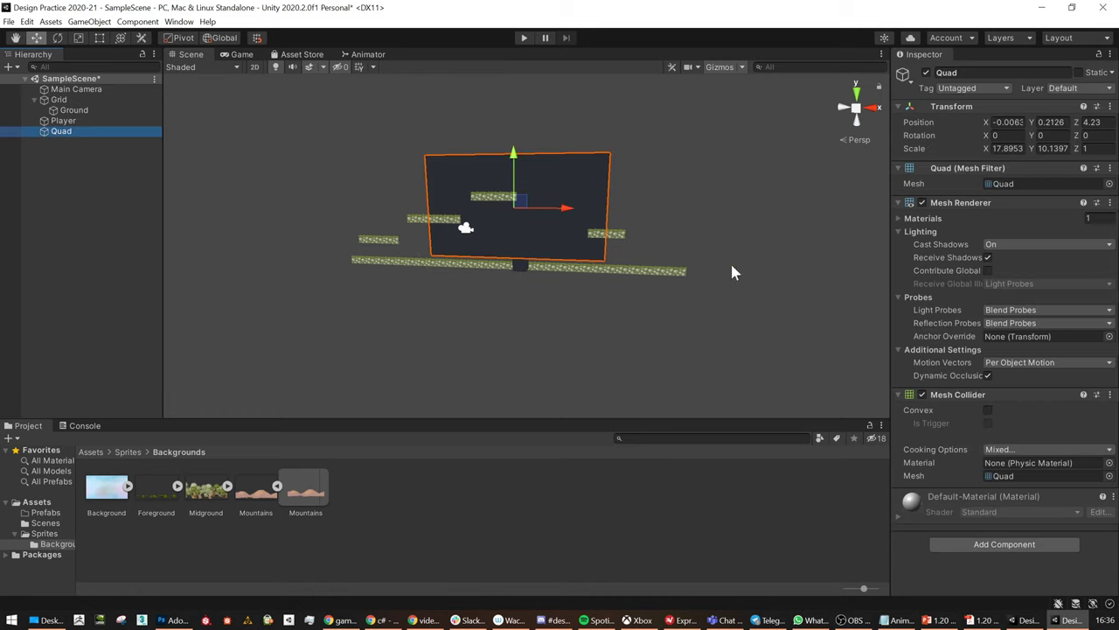
pyautogui.press('t')
pyautogui.click(256, 68)
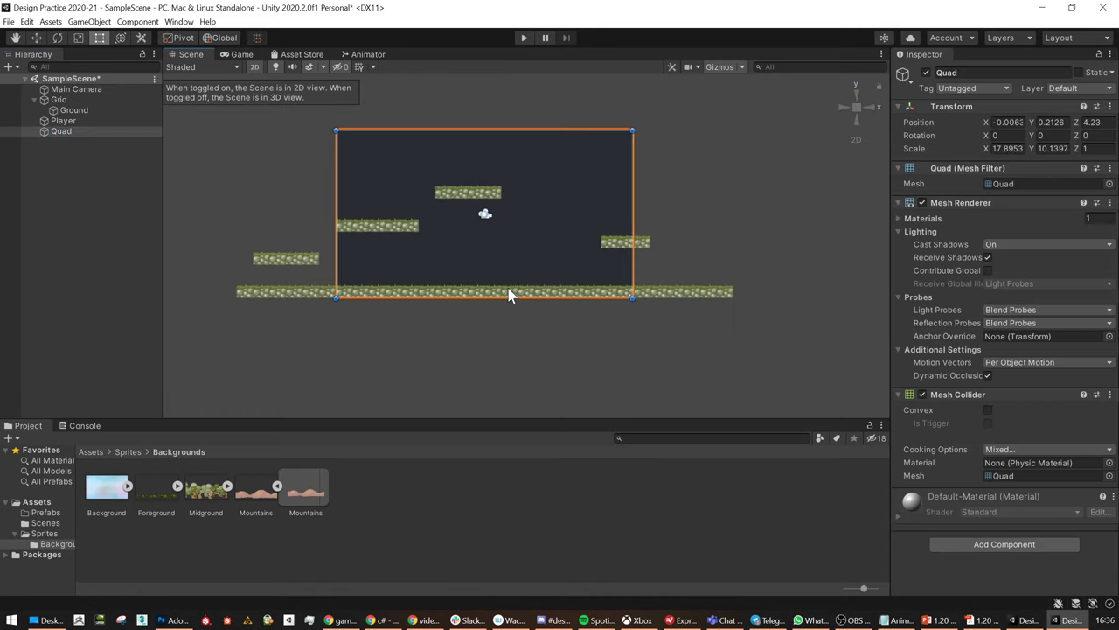
pyautogui.scroll(1, 469, 250)
pyautogui.moveTo(563, 217); pyautogui.dragTo(554, 268, button='middle')
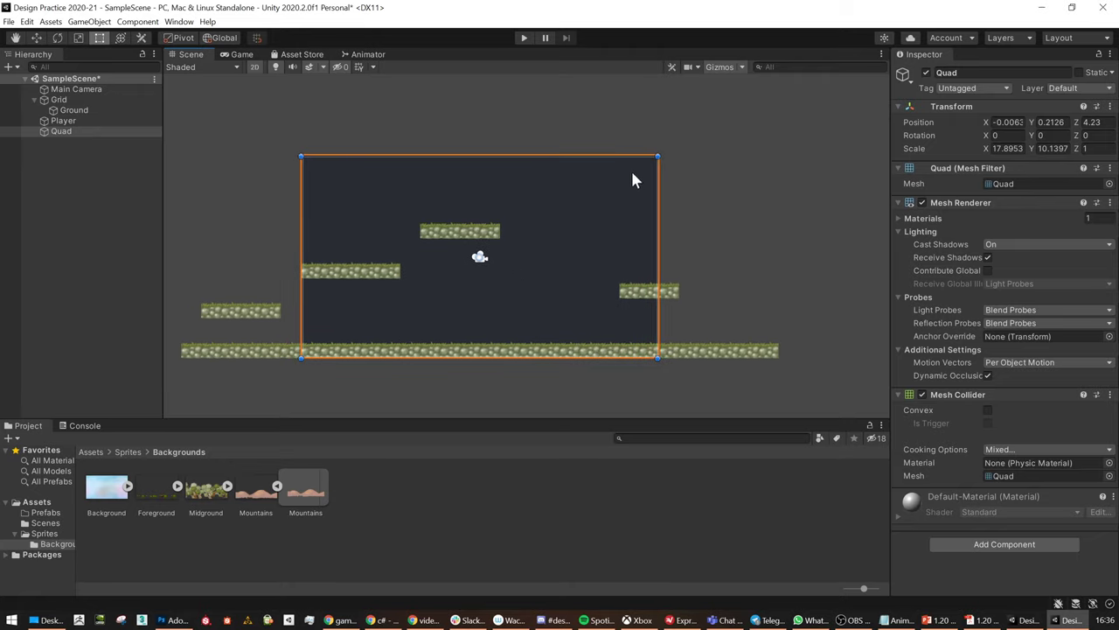
pyautogui.moveTo(659, 155)
pyautogui.mouseDown()
pyautogui.moveTo(636, 173)
pyautogui.moveTo(658, 154)
pyautogui.mouseUp()
pyautogui.moveTo(301, 357); pyautogui.dragTo(301, 356)
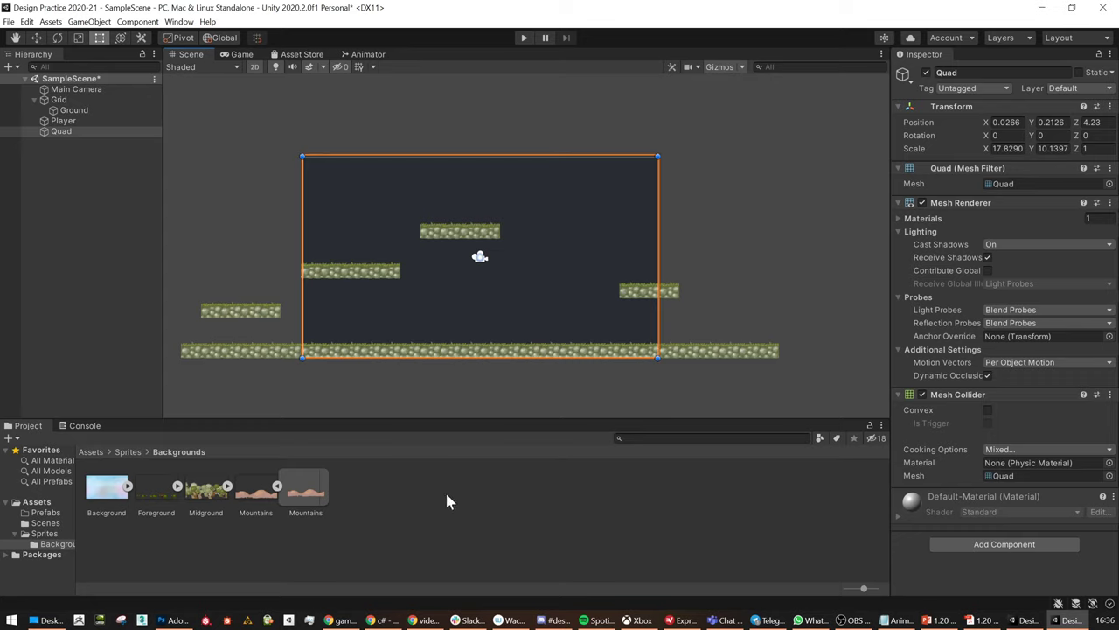
# Rename the quad as Sky
pyautogui.press('F2')
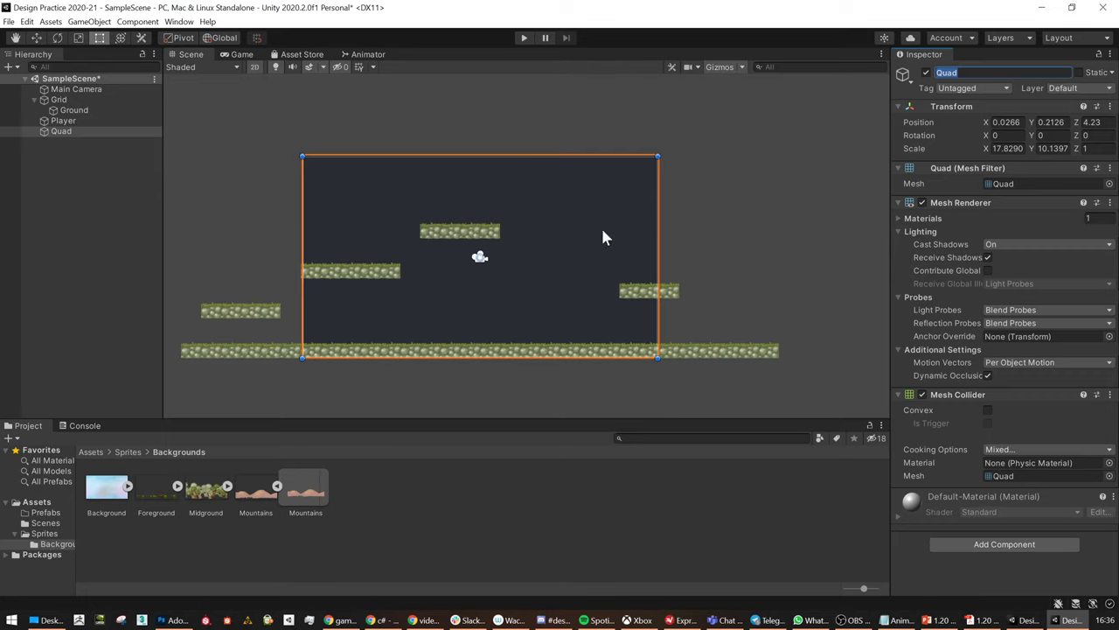
pyautogui.write('Sky')
pyautogui.press('Return')
# Create a new material in the Backgrounds folder and apply it to the Sky quad
pyautogui.rightClick(407, 487)
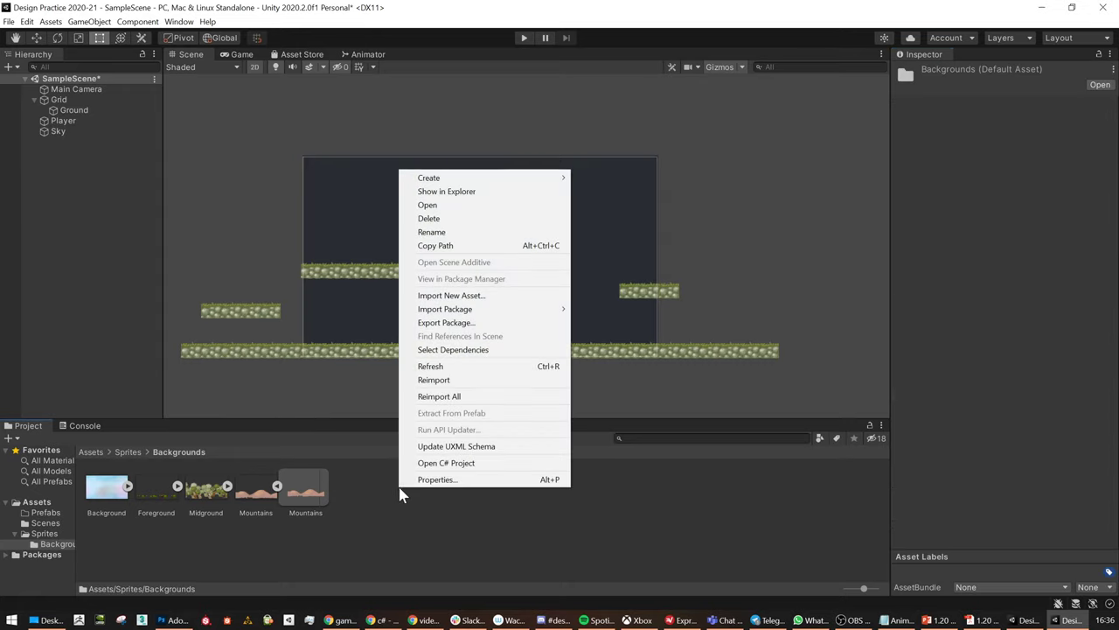
pyautogui.moveTo(440, 184)
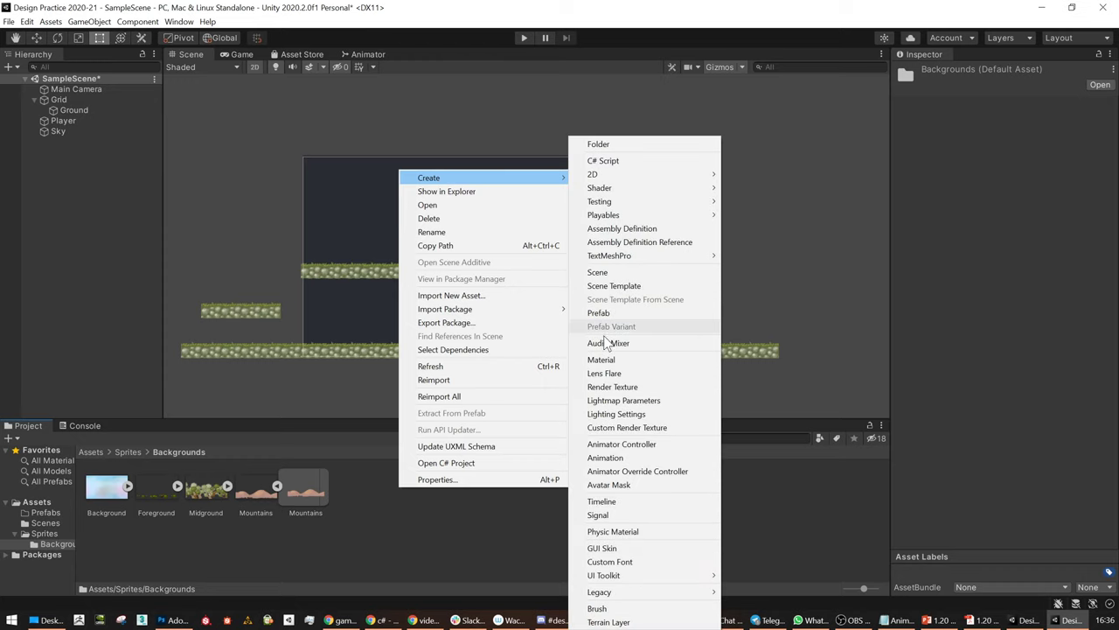
pyautogui.click(617, 363)
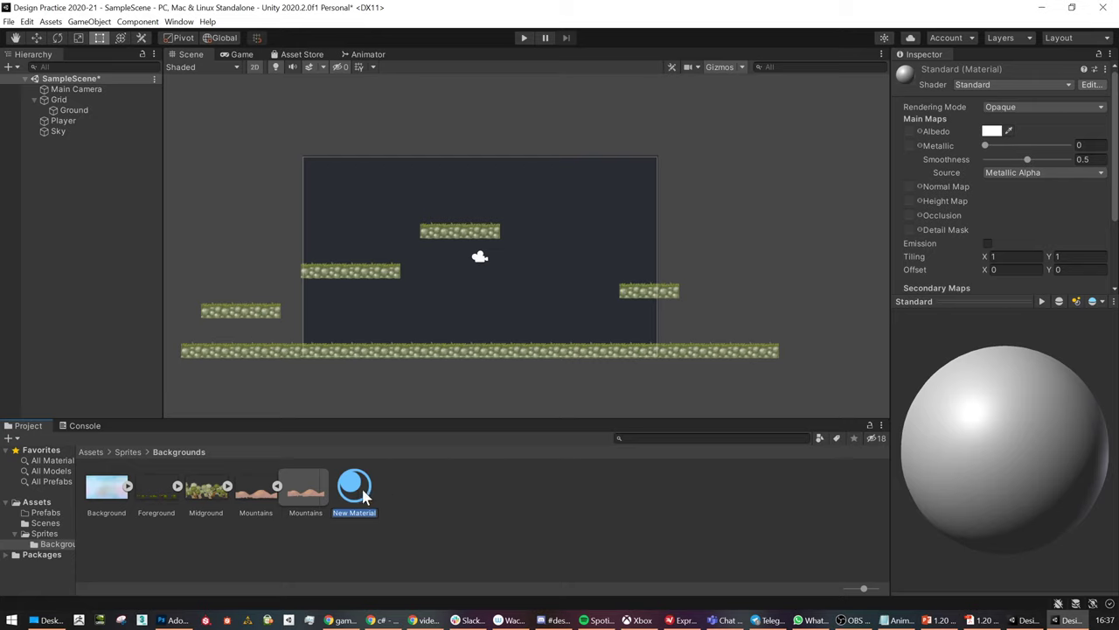
pyautogui.press('Return')
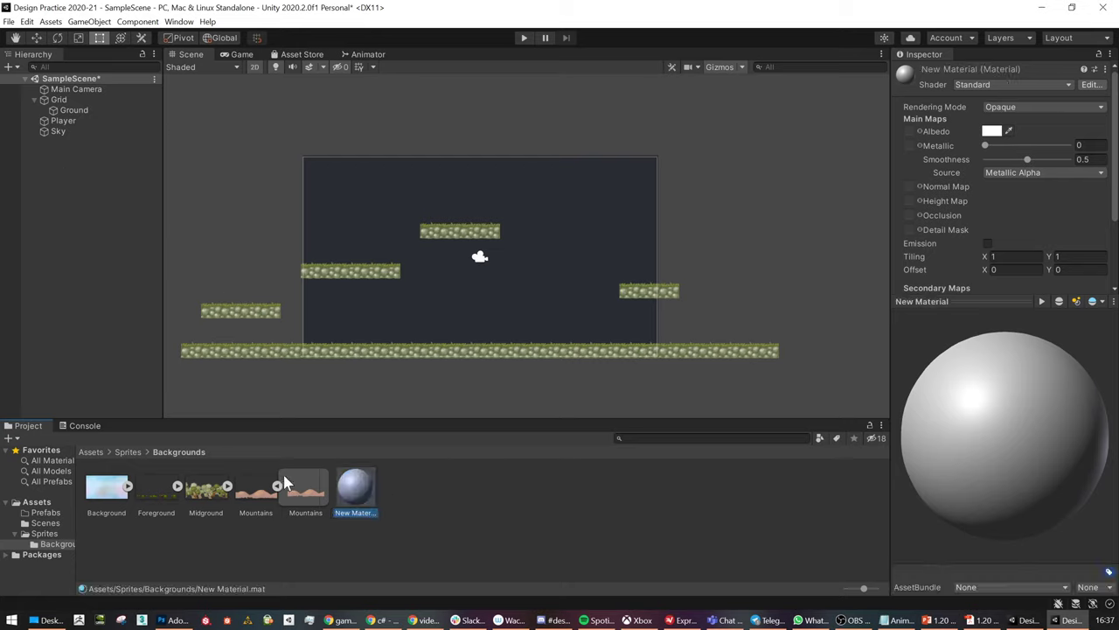
pyautogui.moveTo(367, 499); pyautogui.dragTo(55, 129)
pyautogui.click(994, 132)
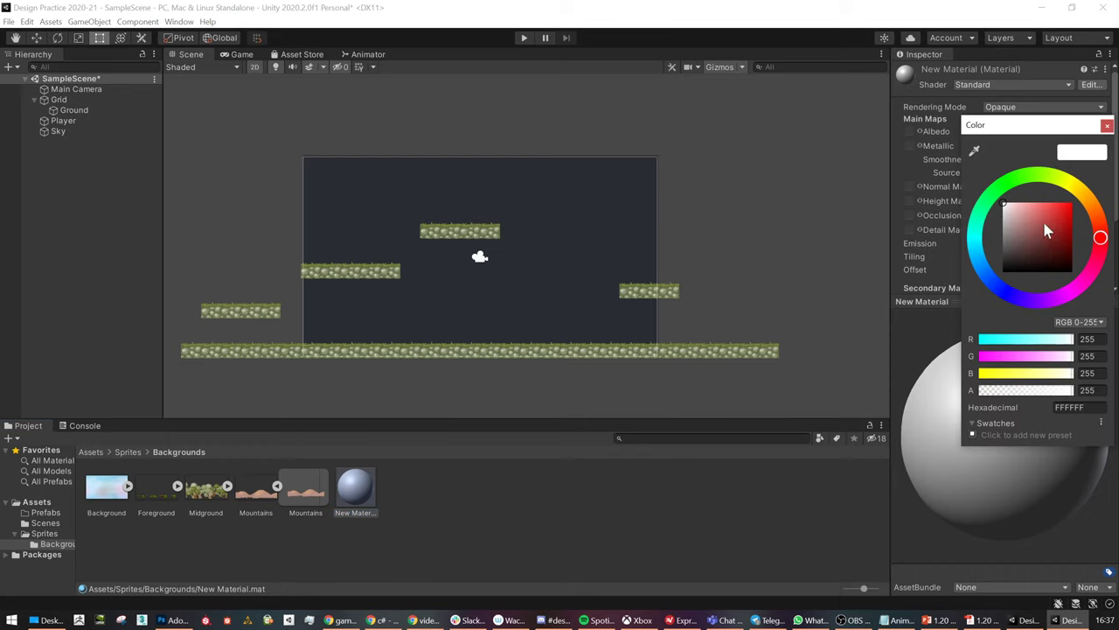
pyautogui.click(1004, 133)
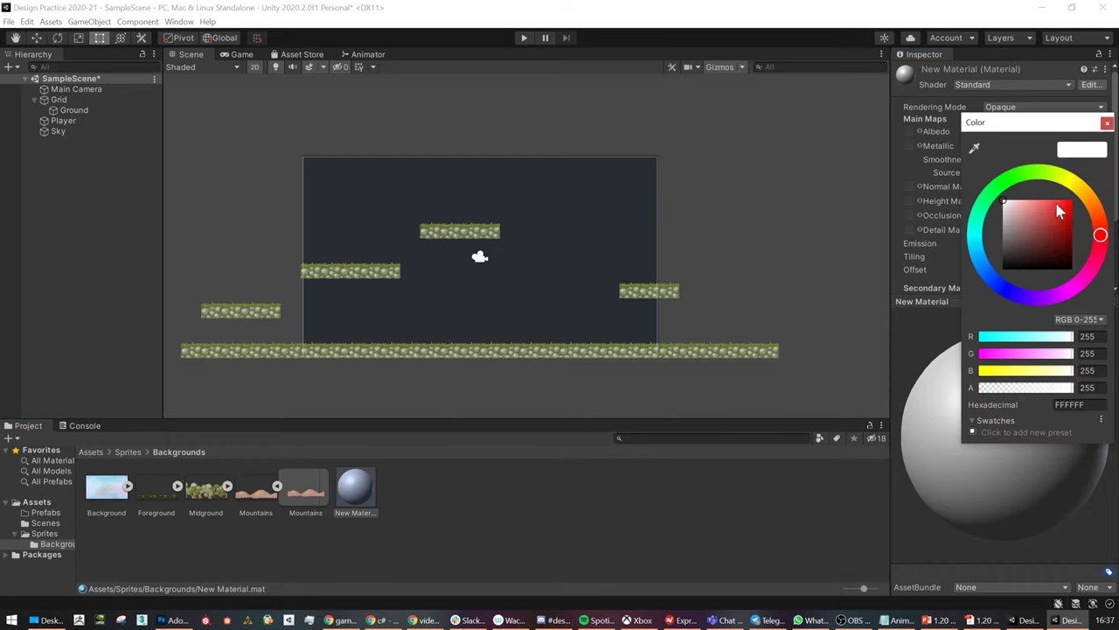
pyautogui.moveTo(1058, 212)
pyautogui.mouseDown()
pyautogui.moveTo(1065, 229)
pyautogui.moveTo(1021, 226)
pyautogui.moveTo(1004, 201)
pyautogui.mouseUp()
# Rename the new material as SkyMaterial
pyautogui.click(349, 498)
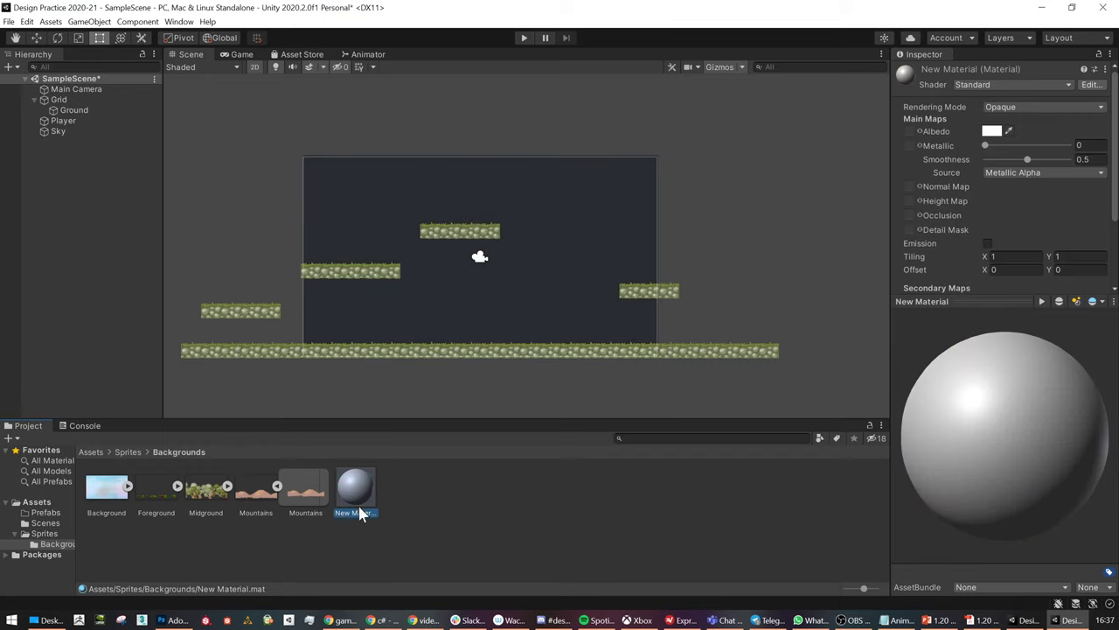
pyautogui.click(357, 512)
pyautogui.write('SkyMaterial')
pyautogui.press('Return')
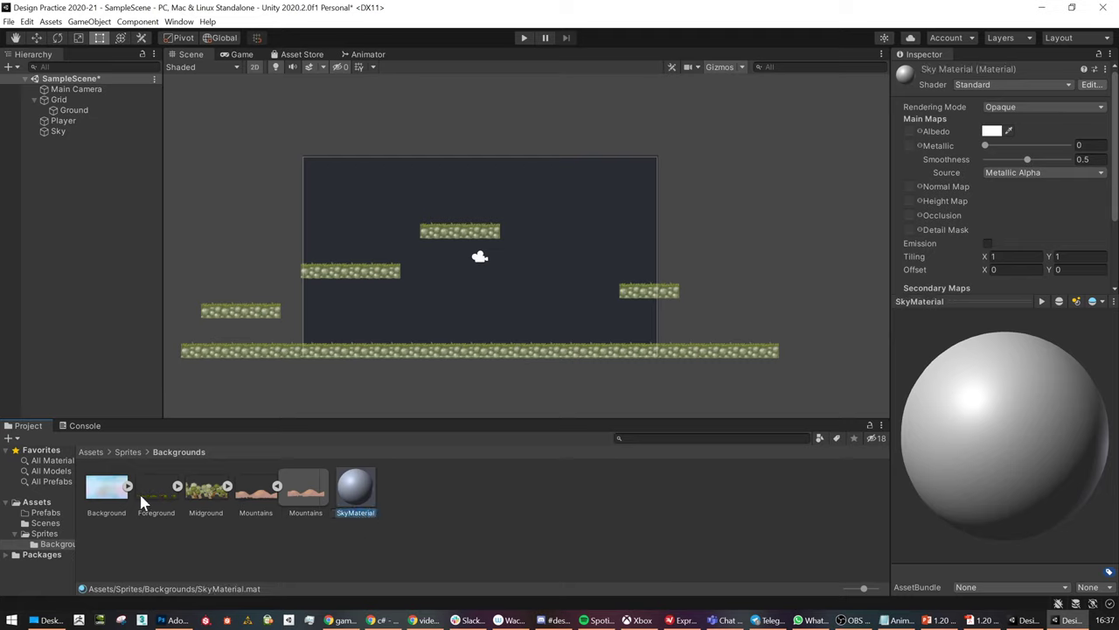
# Assign the Background image as the albedo texture of SkyMaterial
pyautogui.moveTo(121, 491); pyautogui.dragTo(910, 131)
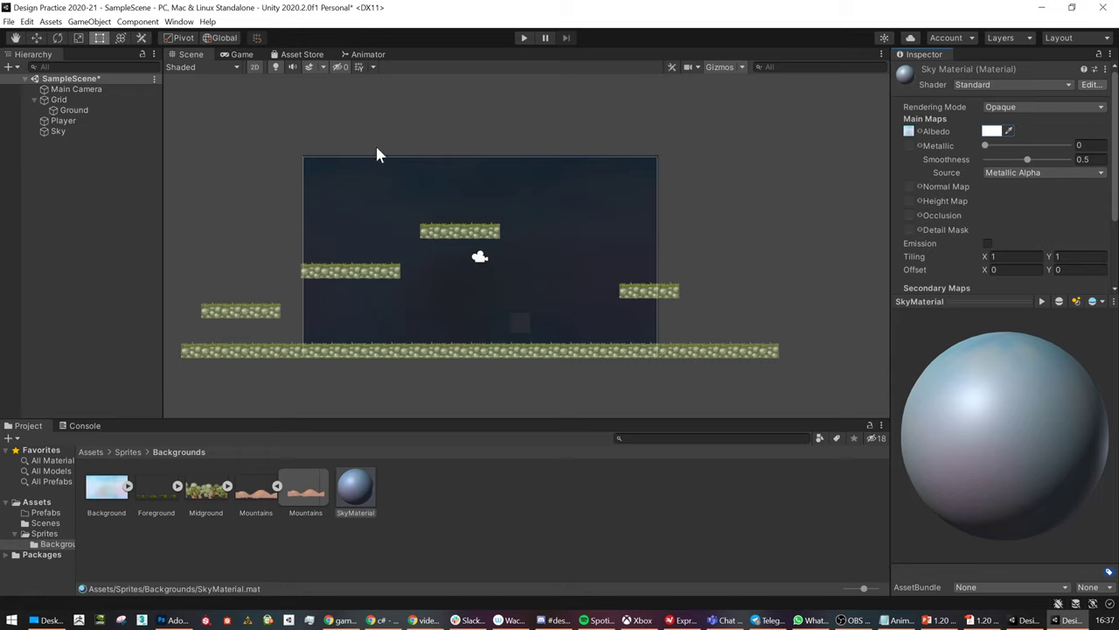
pyautogui.click(254, 66)
pyautogui.keyDown('alt'); pyautogui.moveTo(561, 220); pyautogui.dragTo(699, 252); pyautogui.keyUp('alt')
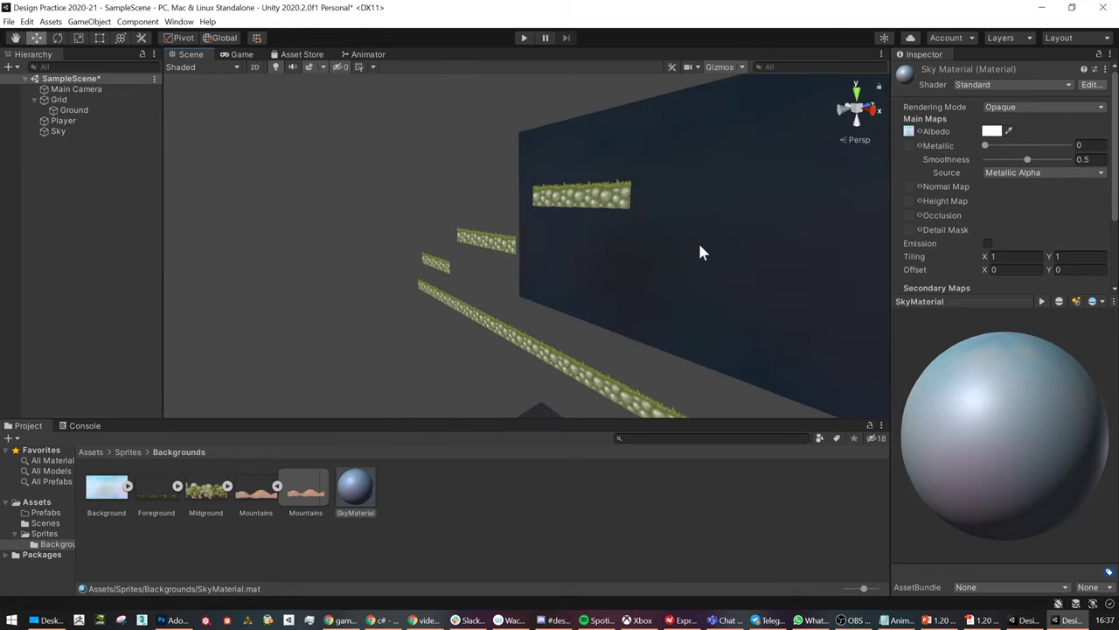
pyautogui.click(254, 66)
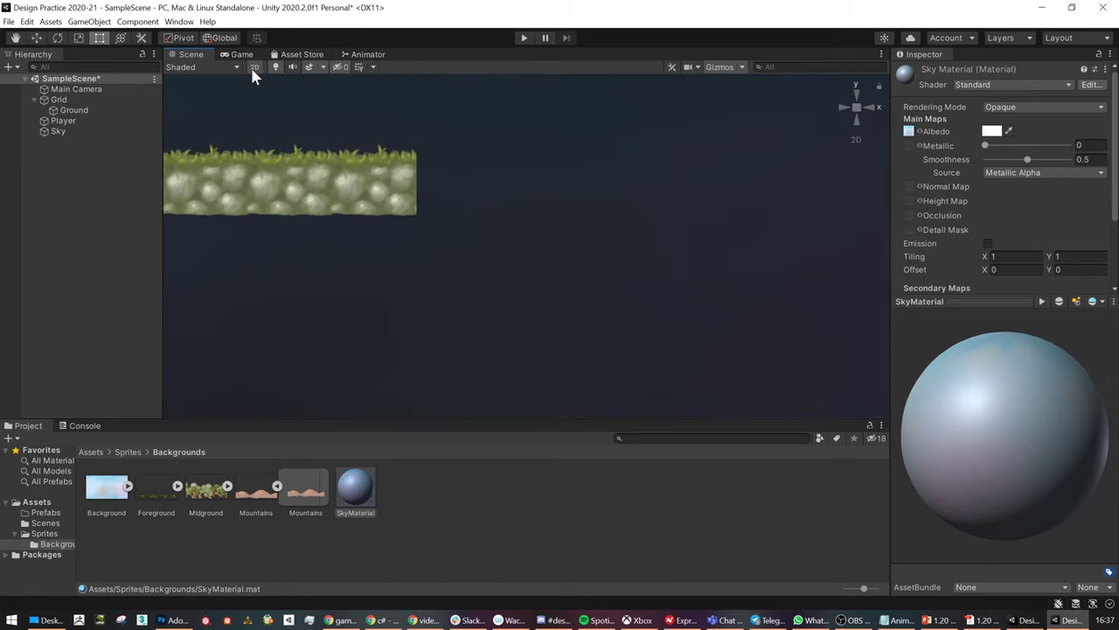
pyautogui.scroll(-2, 628, 272)
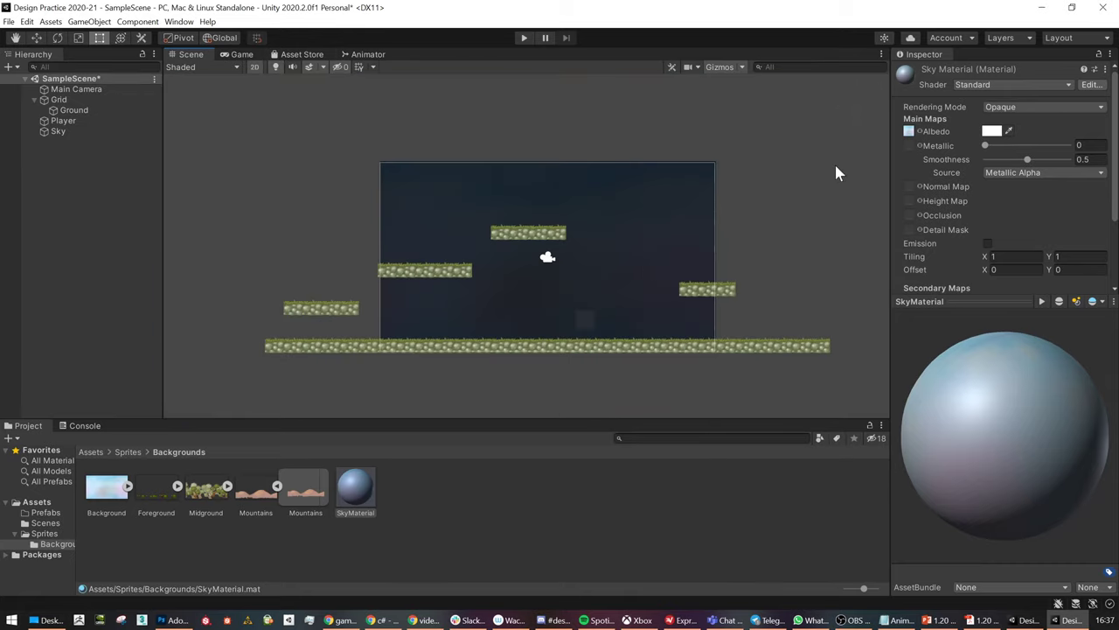
# Change the shader of SkyMaterial to Unlit/Texture
pyautogui.click(975, 86)
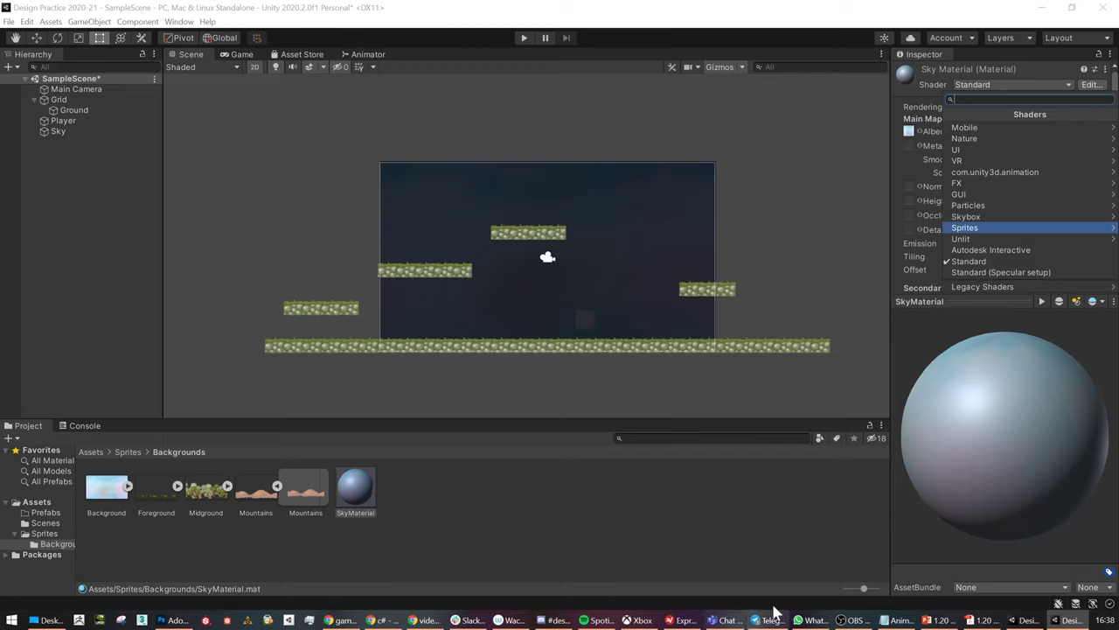
pyautogui.click(971, 239)
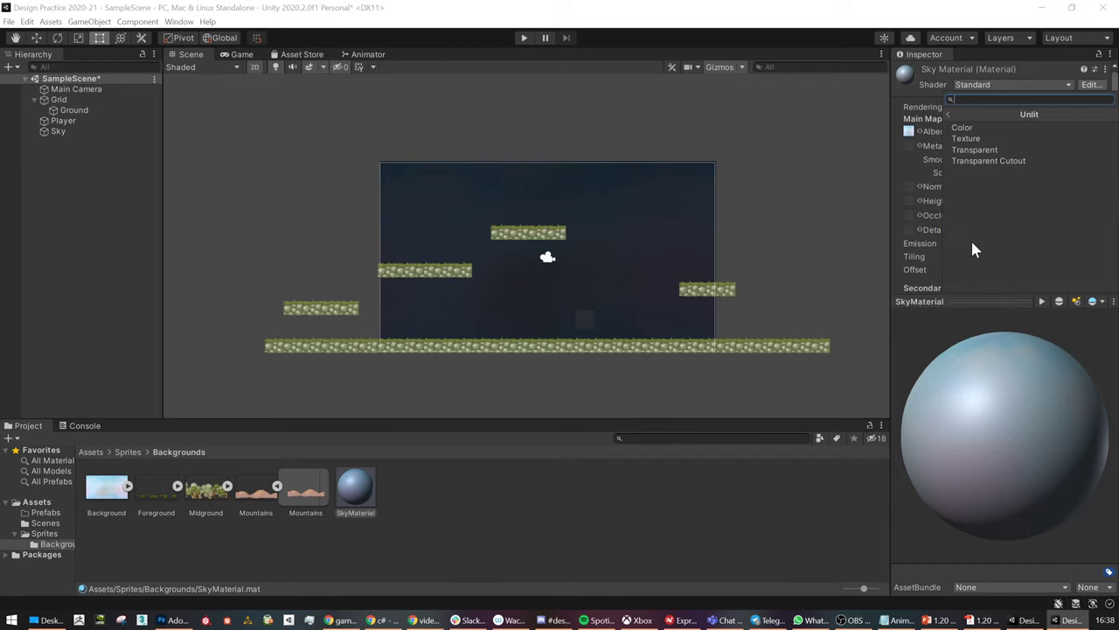
pyautogui.click(972, 139)
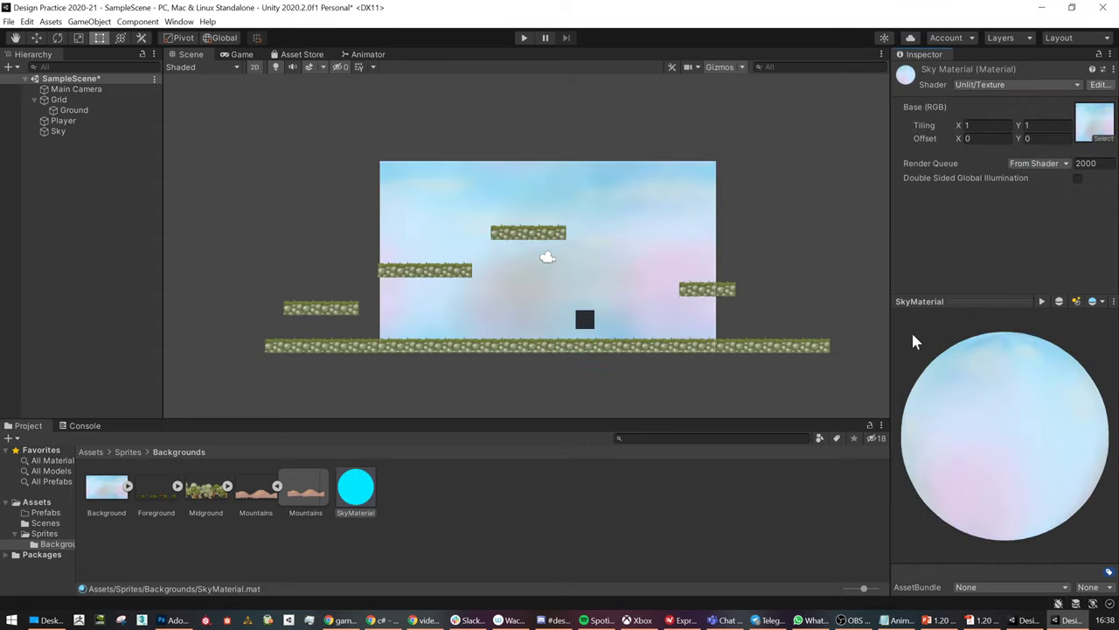
pyautogui.click(171, 620)
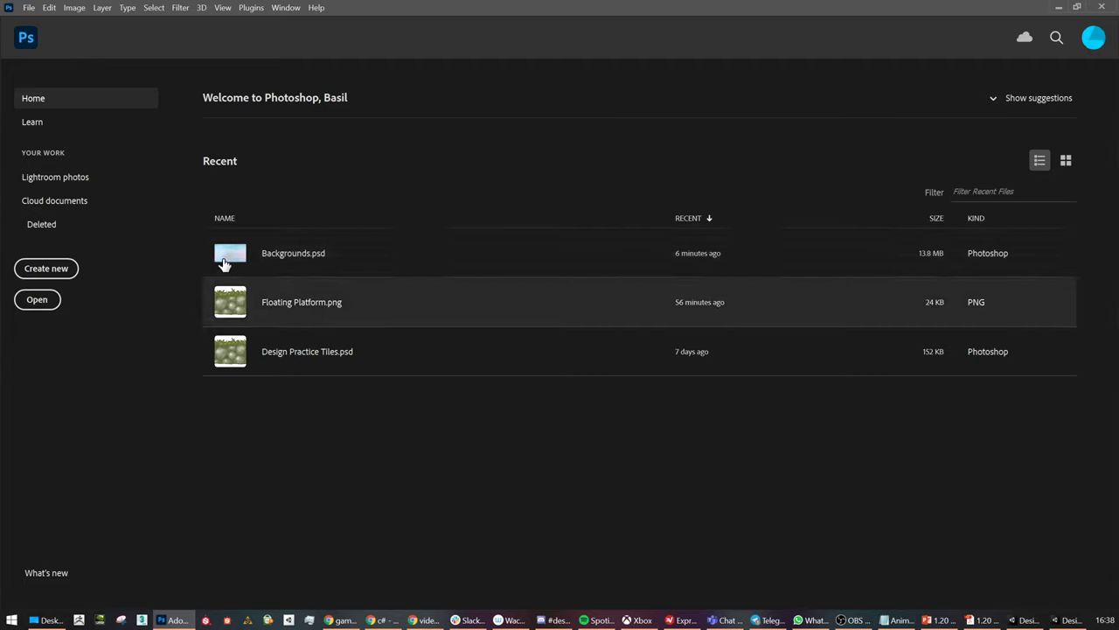
pyautogui.click(1058, 7)
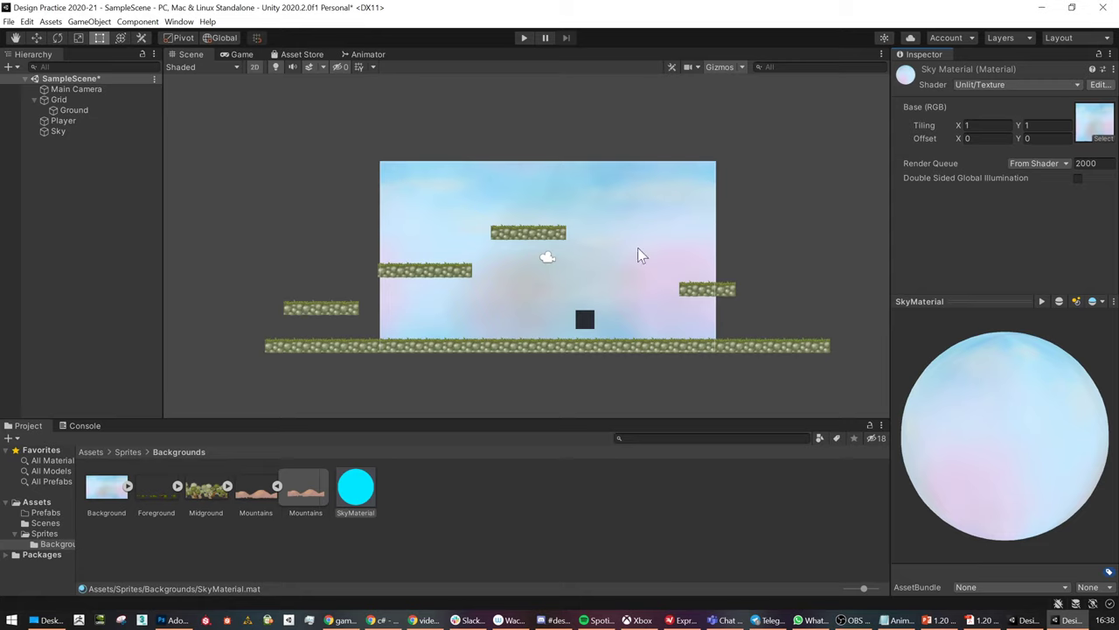
# Try shifting the texture's X offset on SkyMaterial, and reset it to 0
pyautogui.scroll(1, 629, 247)
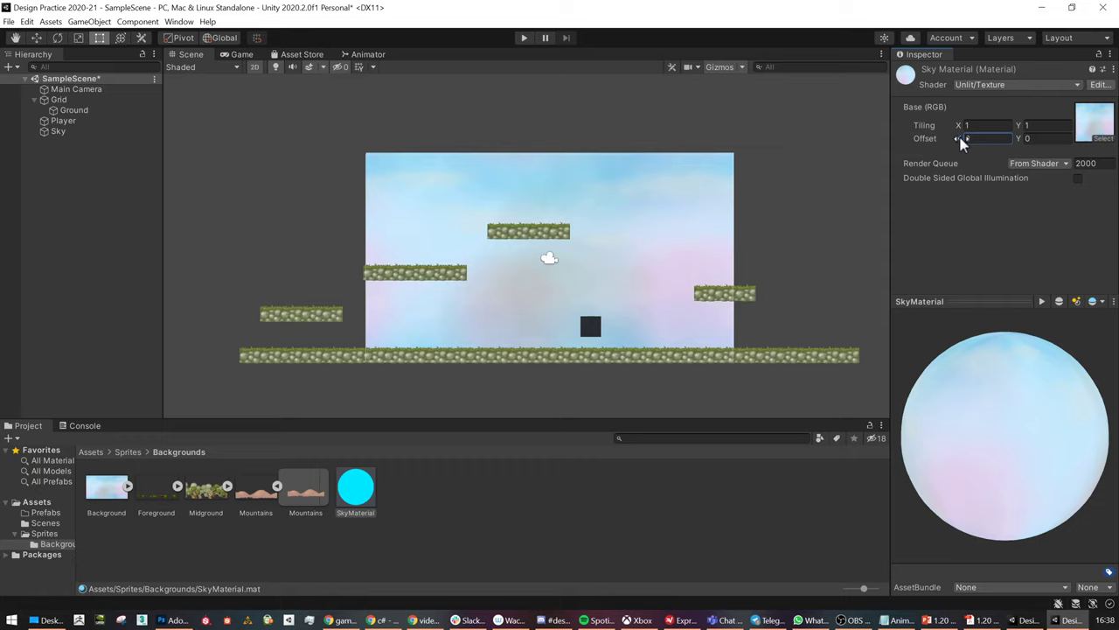
pyautogui.moveTo(958, 140); pyautogui.dragTo(1007, 146)
pyautogui.write('0')
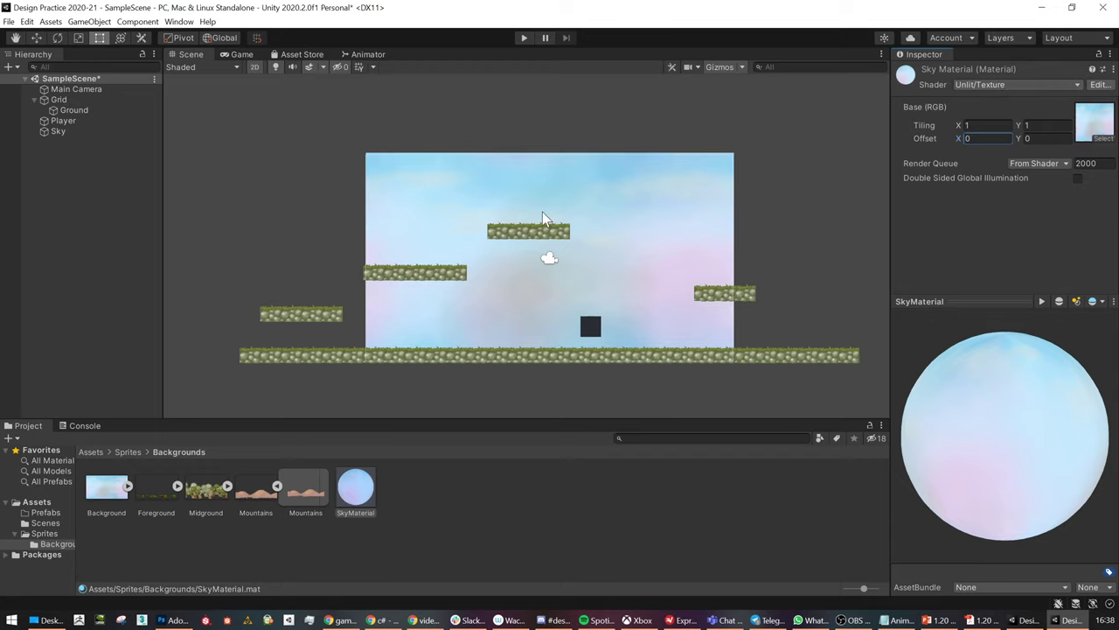
# Search the shaders for "unlit" and try Particles/Standard Unlit on SkyMaterial
pyautogui.click(1007, 86)
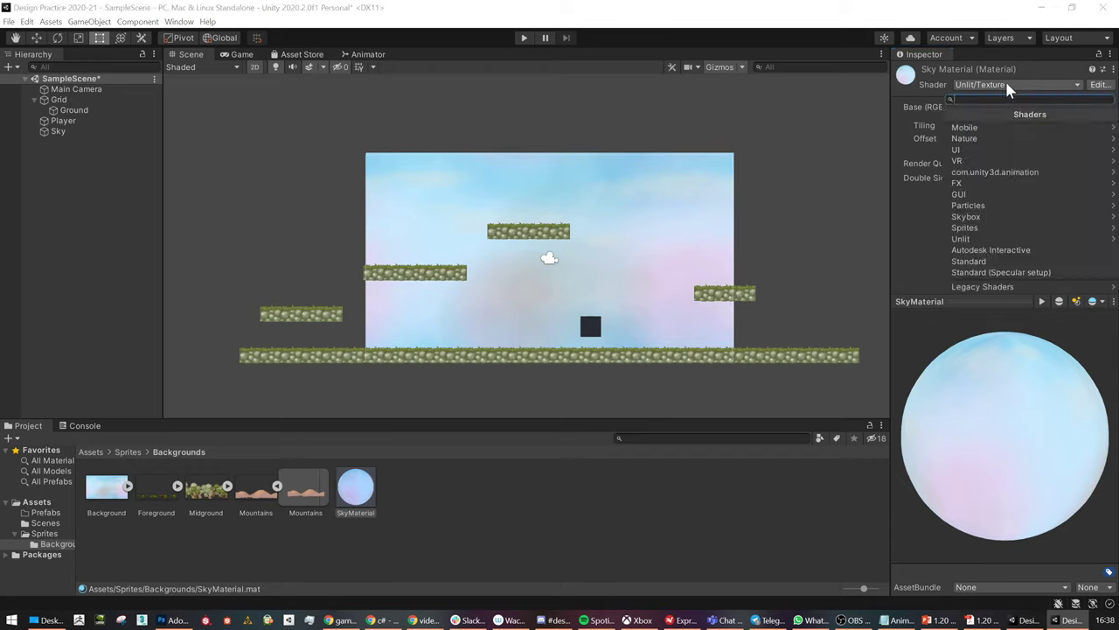
pyautogui.click(1004, 240)
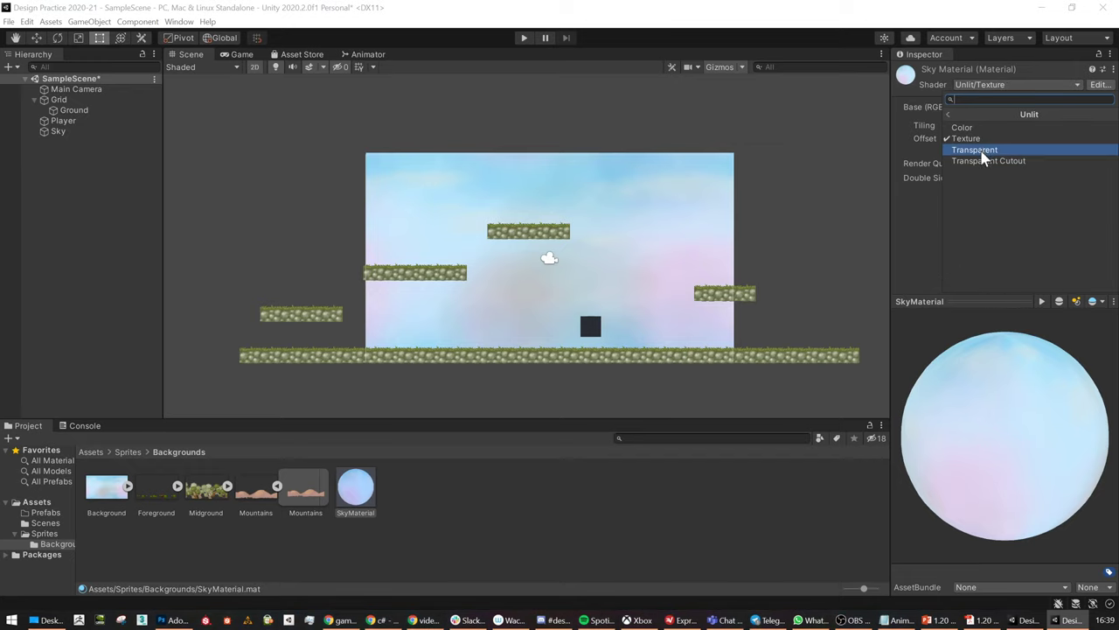
pyautogui.press('Up')
pyautogui.press('Up')
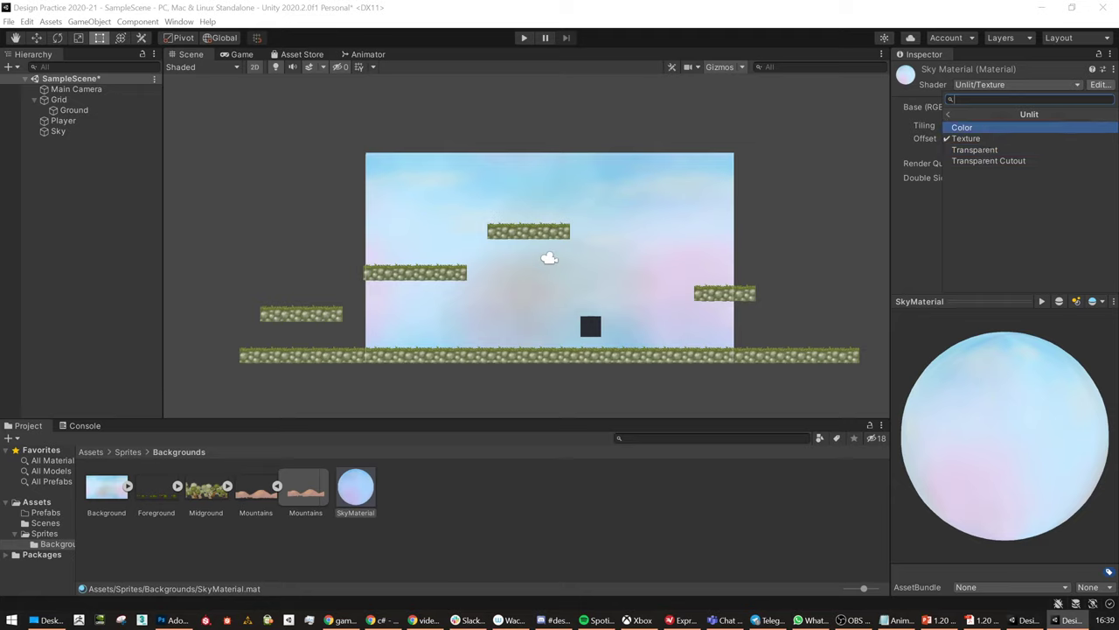
pyautogui.press('Left')
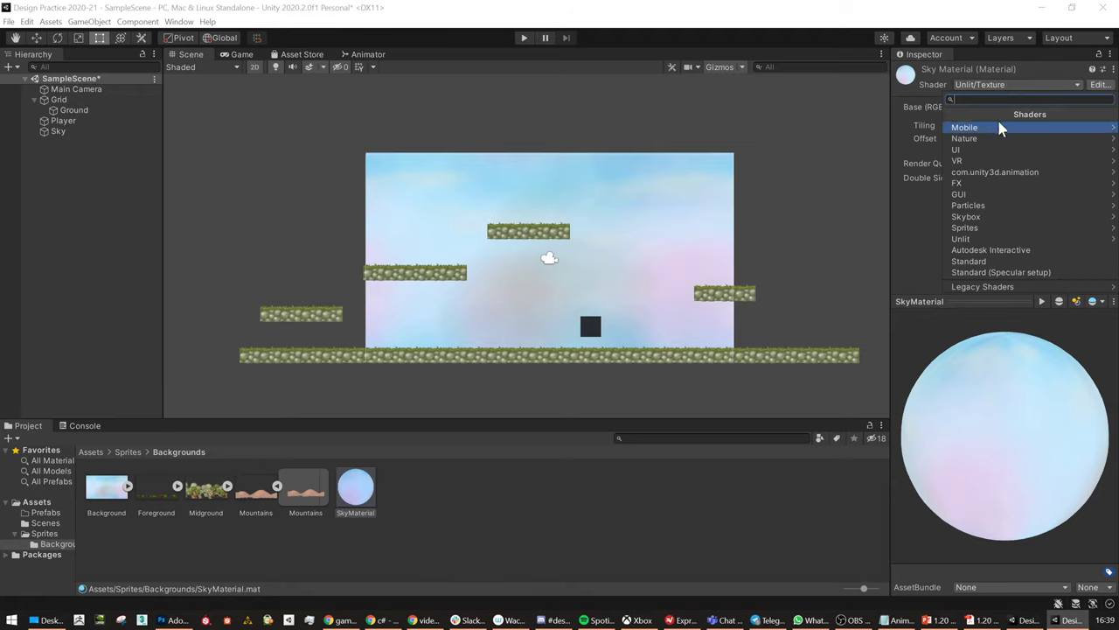
pyautogui.write('unlit')
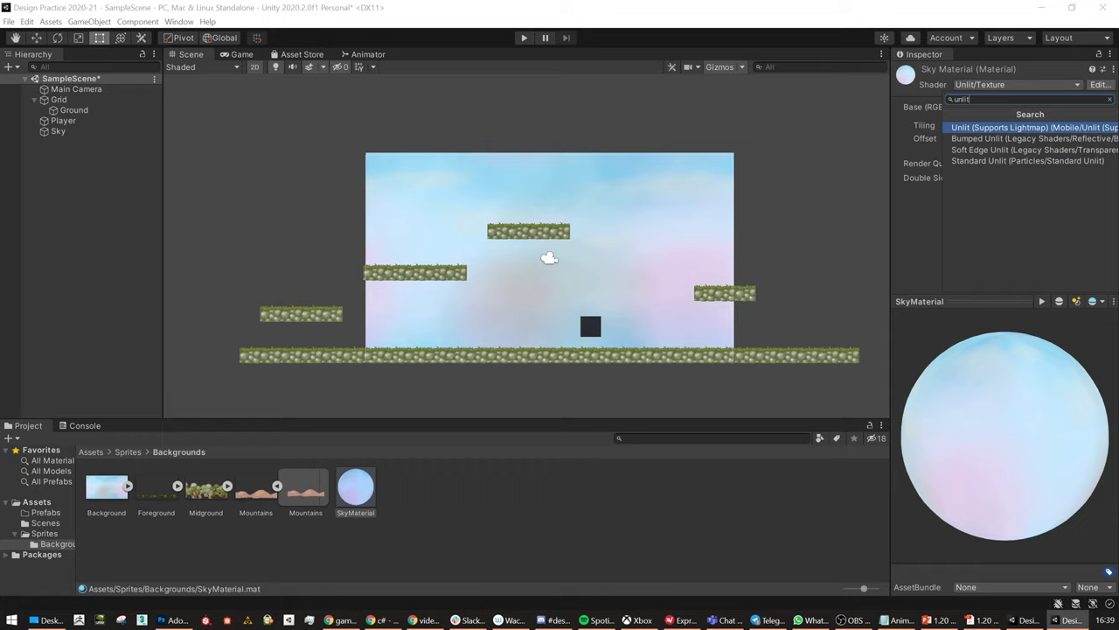
pyautogui.press('Down')
pyautogui.press('Down')
pyautogui.press('Down')
pyautogui.press('Return')
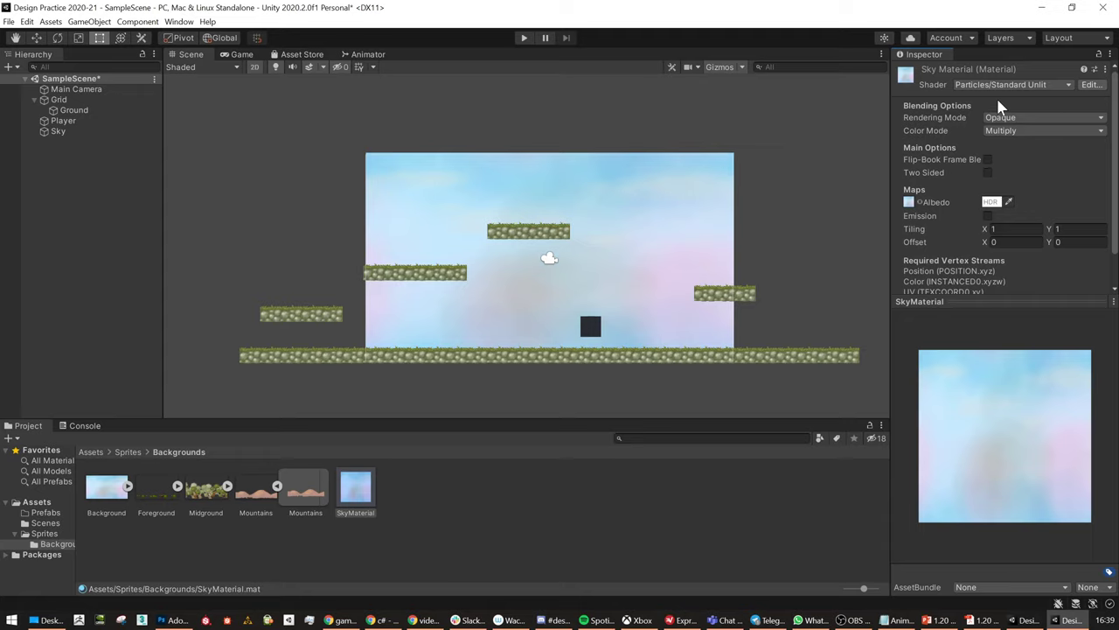
# Test an X offset of 1.37 on the sky texture and undo the change
pyautogui.moveTo(985, 244); pyautogui.dragTo(1019, 249)
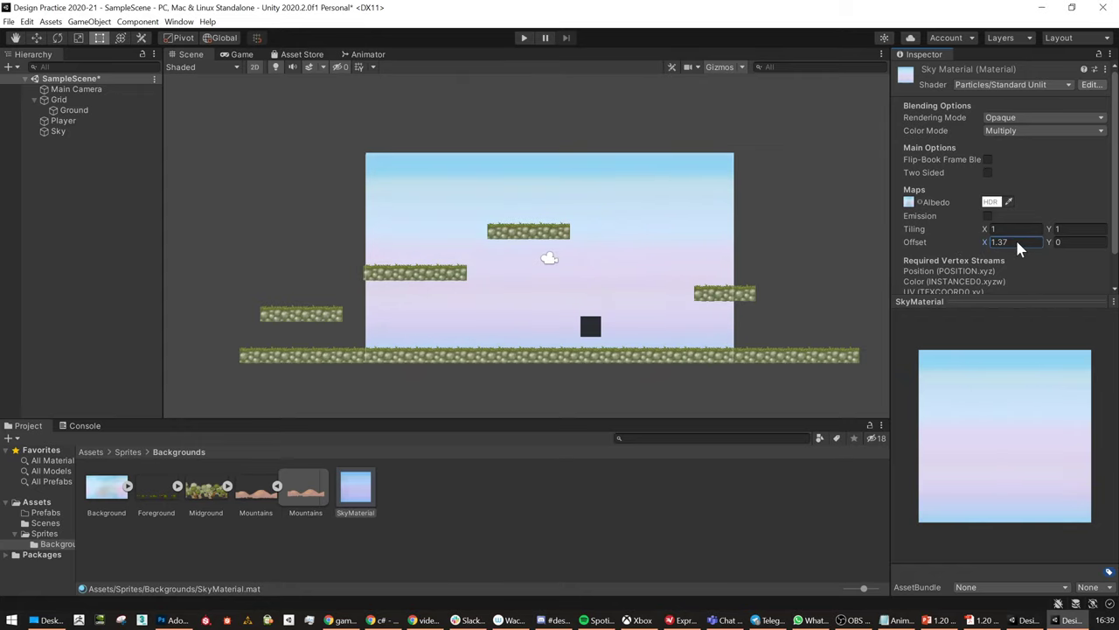
pyautogui.scroll(5, 638, 255)
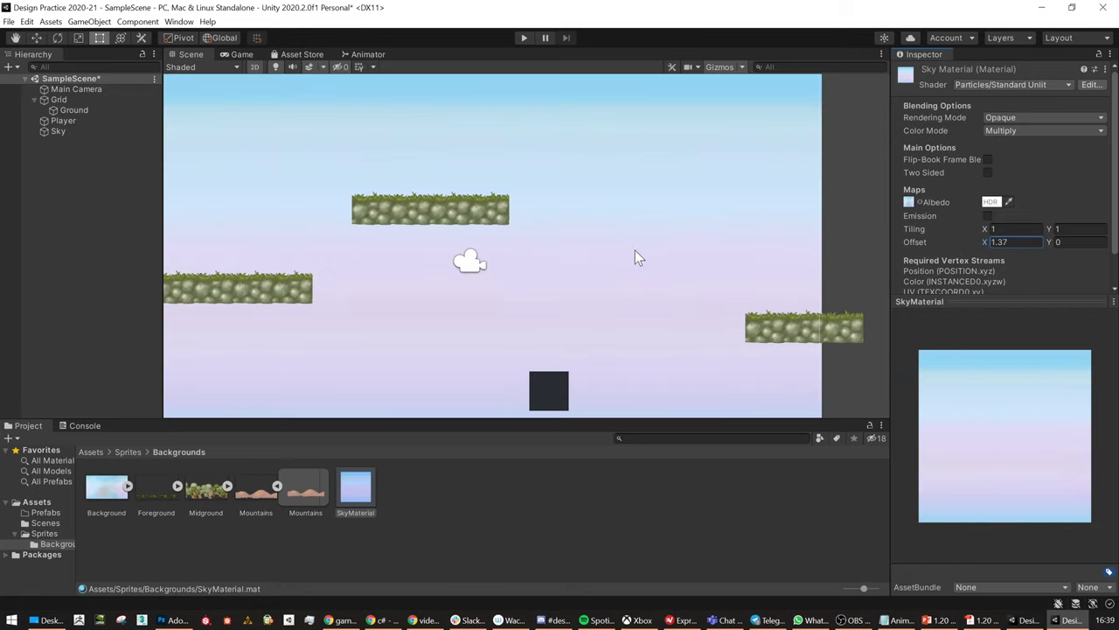
pyautogui.hotkey('ctrl', 'z')
pyautogui.scroll(-4, 670, 219)
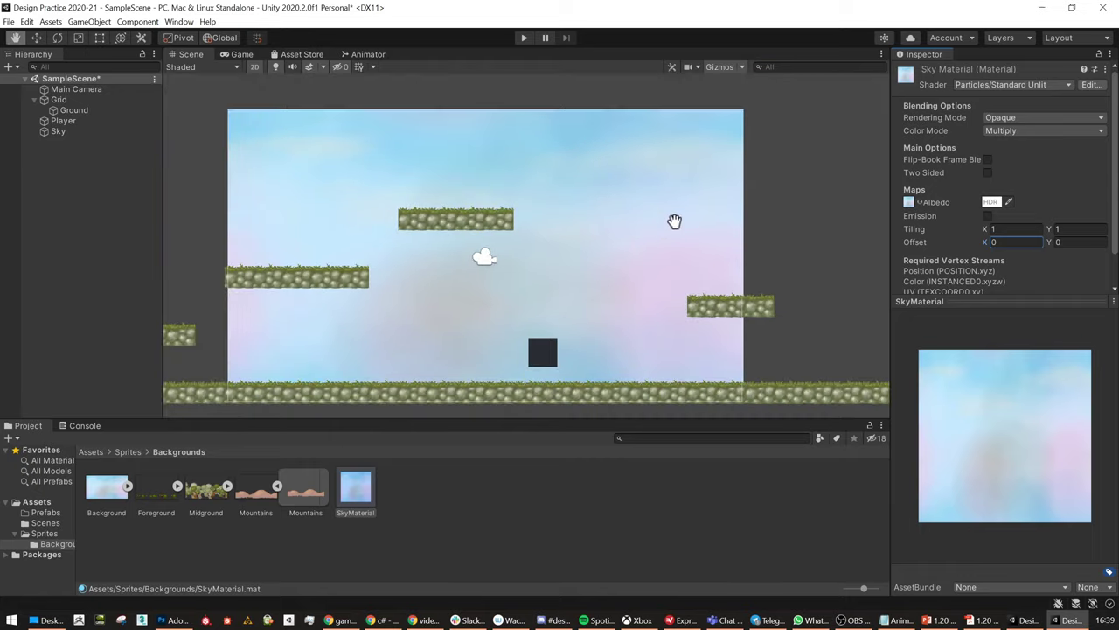
pyautogui.scroll(-1, 1050, 209)
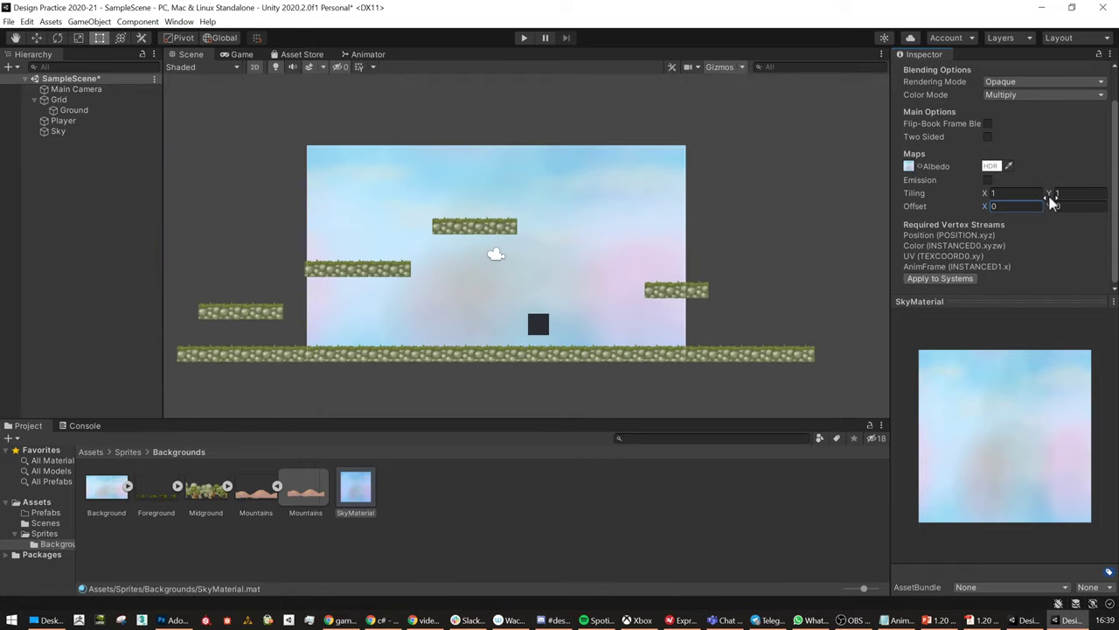
pyautogui.scroll(1, 1041, 159)
# Switch SkyMaterial back to the Unlit/Texture shader and deselect the material
pyautogui.click(1013, 85)
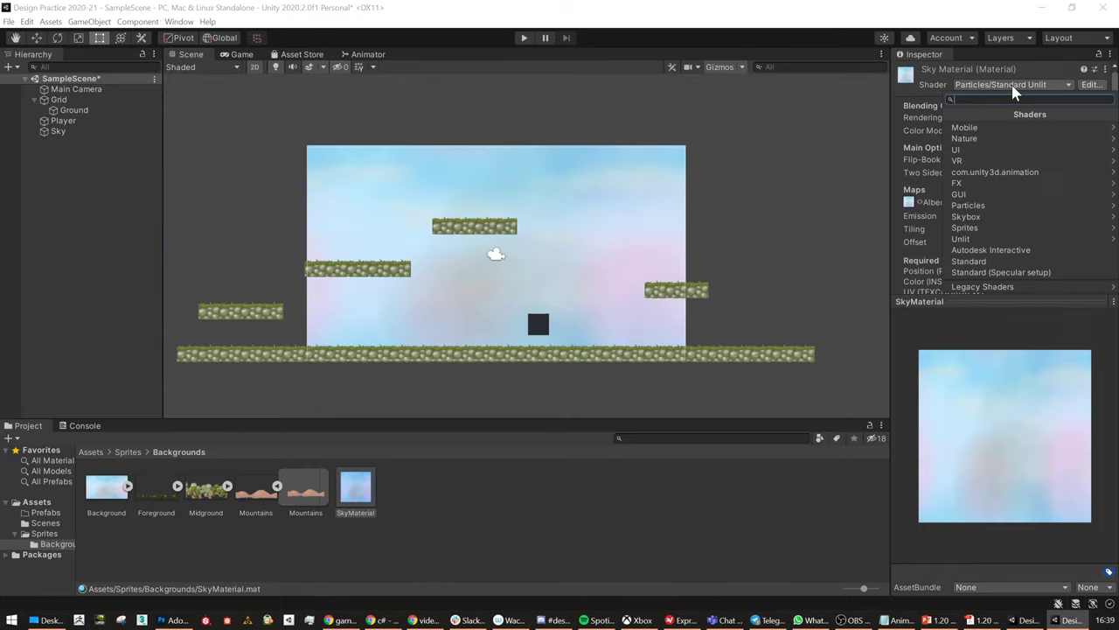
pyautogui.click(988, 239)
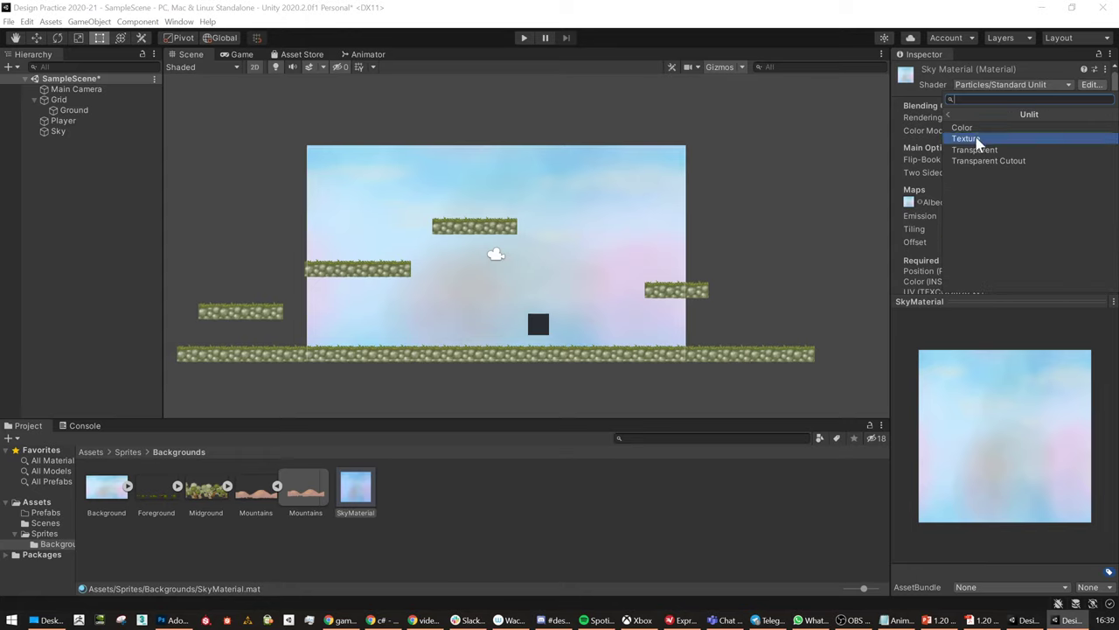
pyautogui.click(979, 140)
pyautogui.click(417, 518)
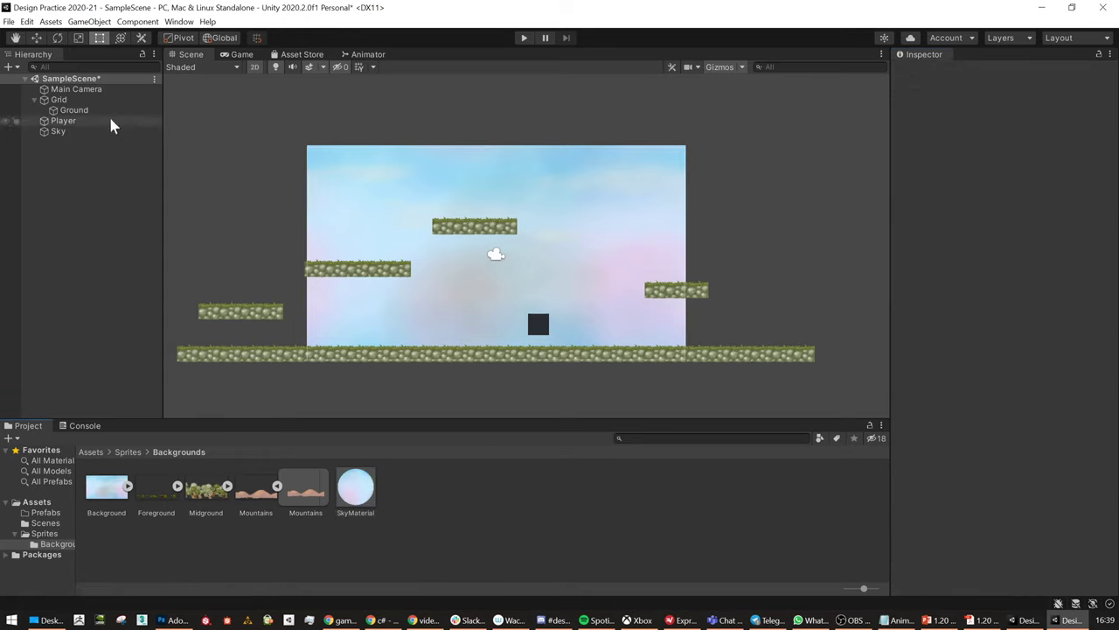
# Make three duplicates of the Sky quad and stack them in front of it along the Z axis toward the ground
pyautogui.click(57, 131)
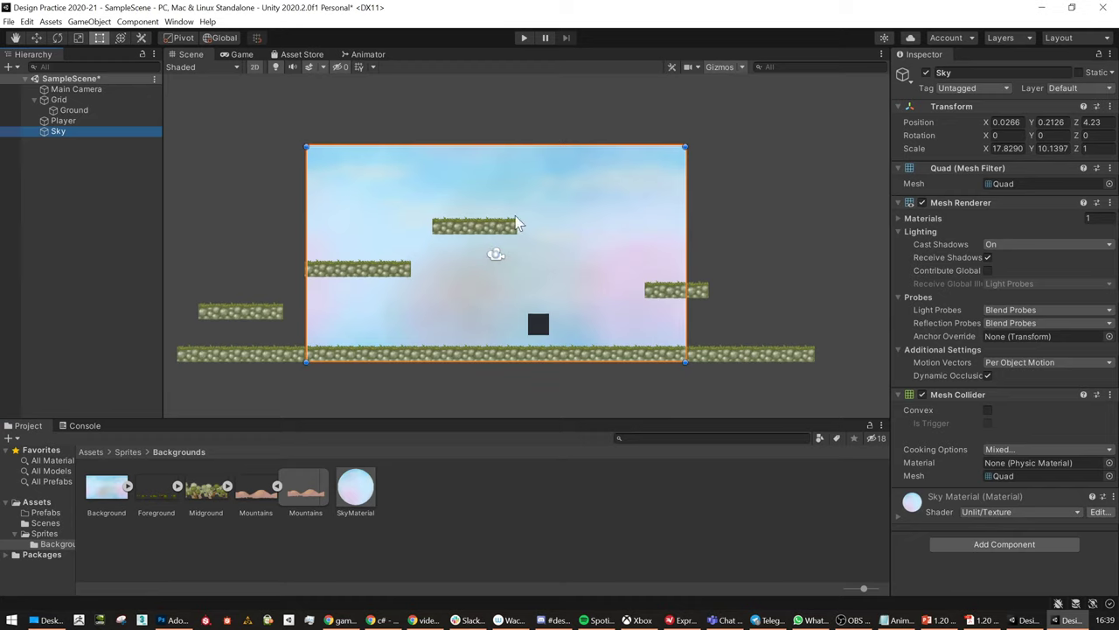
pyautogui.click(511, 267)
pyautogui.press('w')
pyautogui.press('2')
pyautogui.keyDown('alt'); pyautogui.moveTo(511, 267); pyautogui.dragTo(562, 270); pyautogui.keyUp('alt')
pyautogui.keyDown('alt'); pyautogui.moveTo(480, 278); pyautogui.dragTo(524, 294); pyautogui.keyUp('alt')
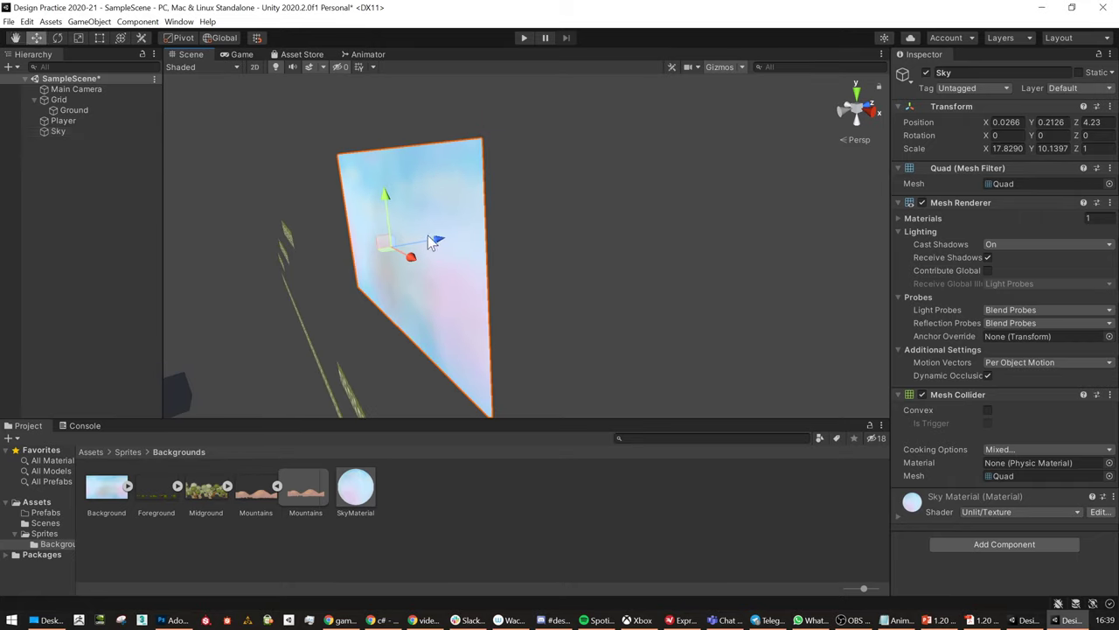
pyautogui.hotkey('ctrl', 'd')
pyautogui.moveTo(434, 240); pyautogui.dragTo(396, 245)
pyautogui.hotkey('ctrl', 'd')
pyautogui.hotkey('ctrl', 'd')
# Rename the first duplicate quad, Sky (1), as Mountains and expand its material settings
pyautogui.click(63, 141)
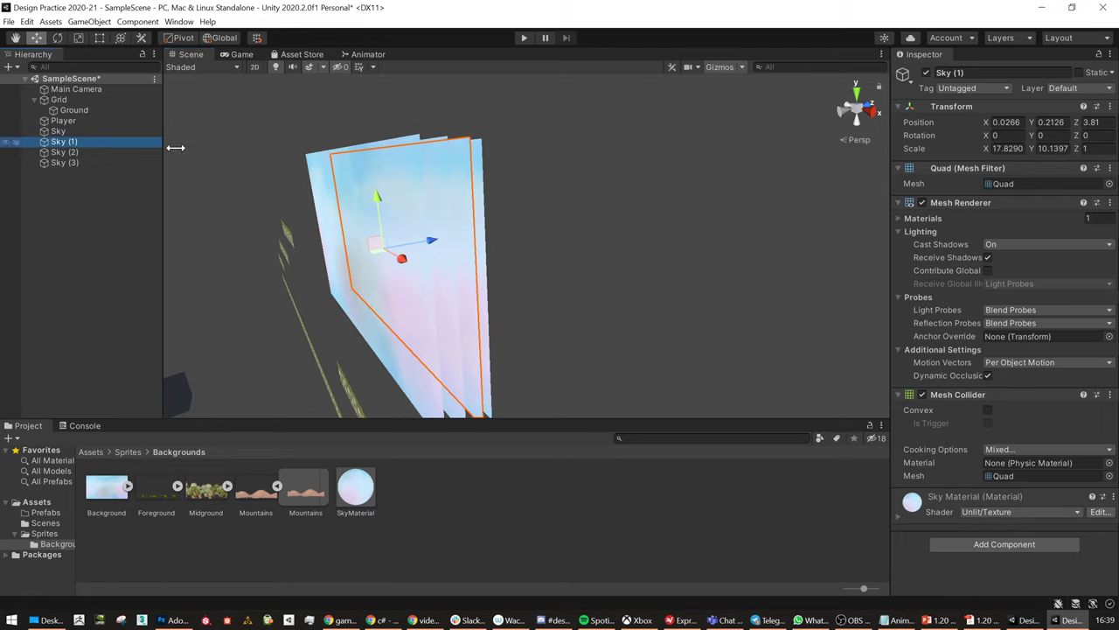
pyautogui.click(957, 73)
pyautogui.write('Moun')
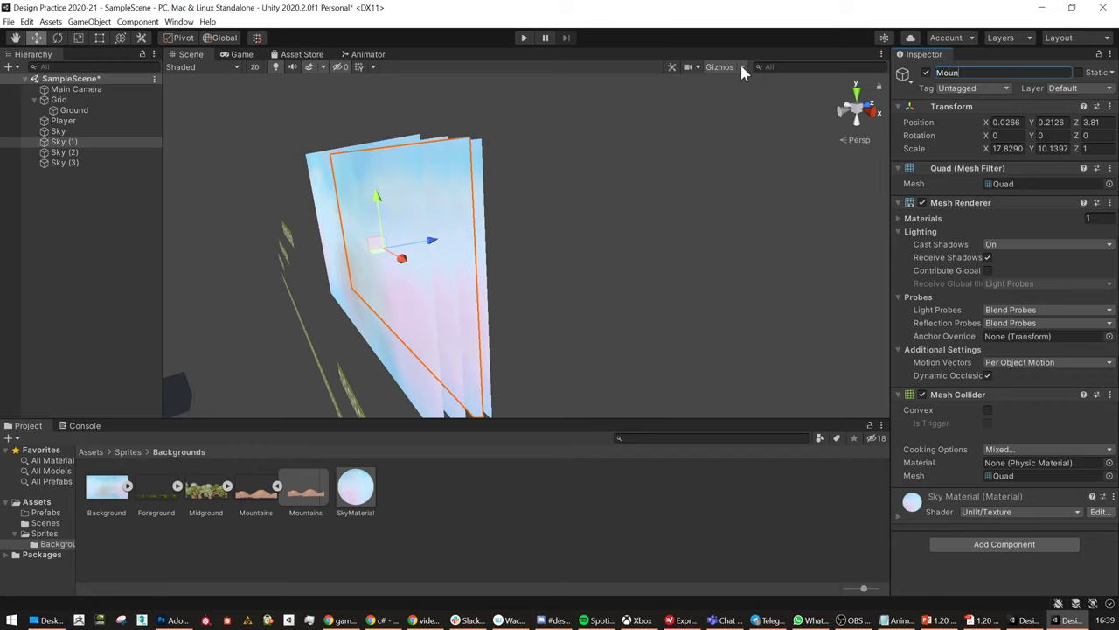
pyautogui.write('tains')
pyautogui.press('Return')
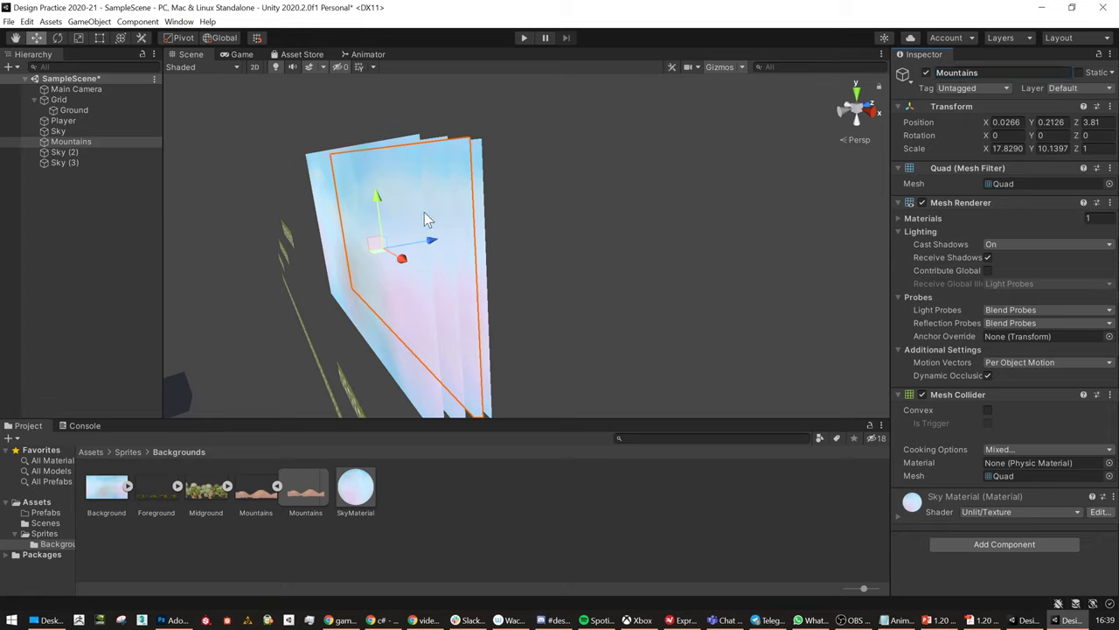
pyautogui.click(898, 514)
pyautogui.scroll(-2, 971, 427)
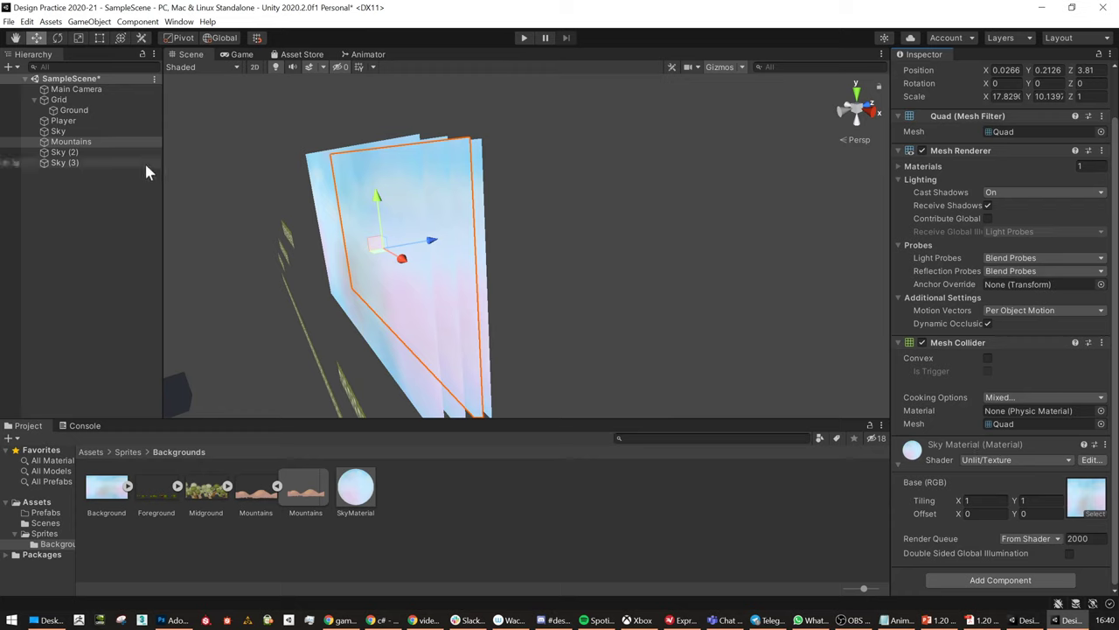
# Rename the second duplicate quad, Sky (2), as Trees
pyautogui.click(68, 152)
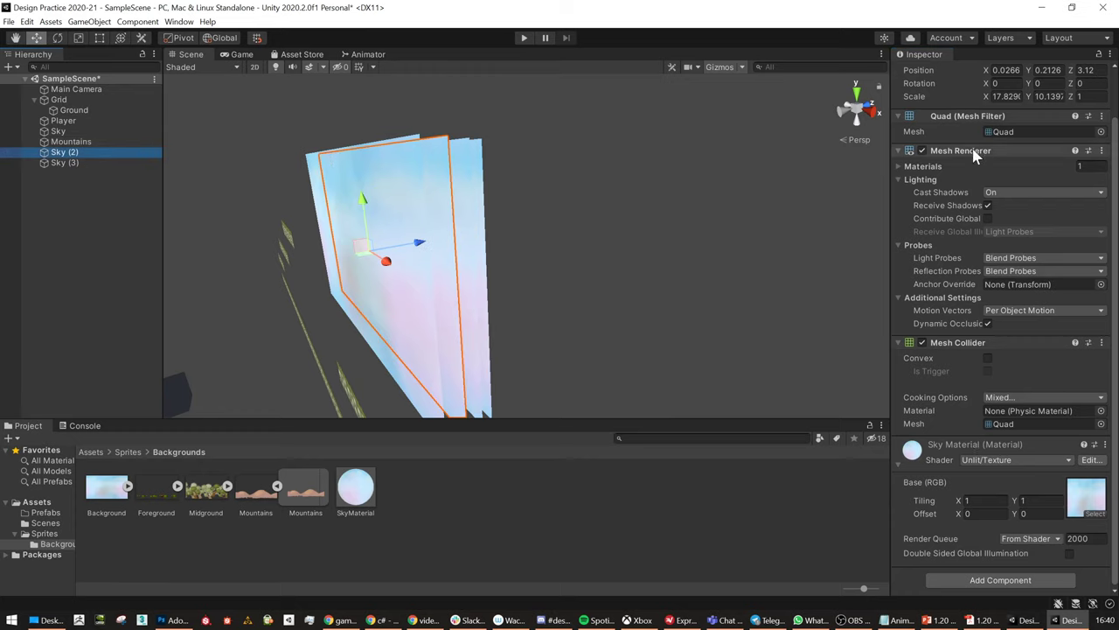
pyautogui.scroll(2, 962, 131)
pyautogui.click(976, 72)
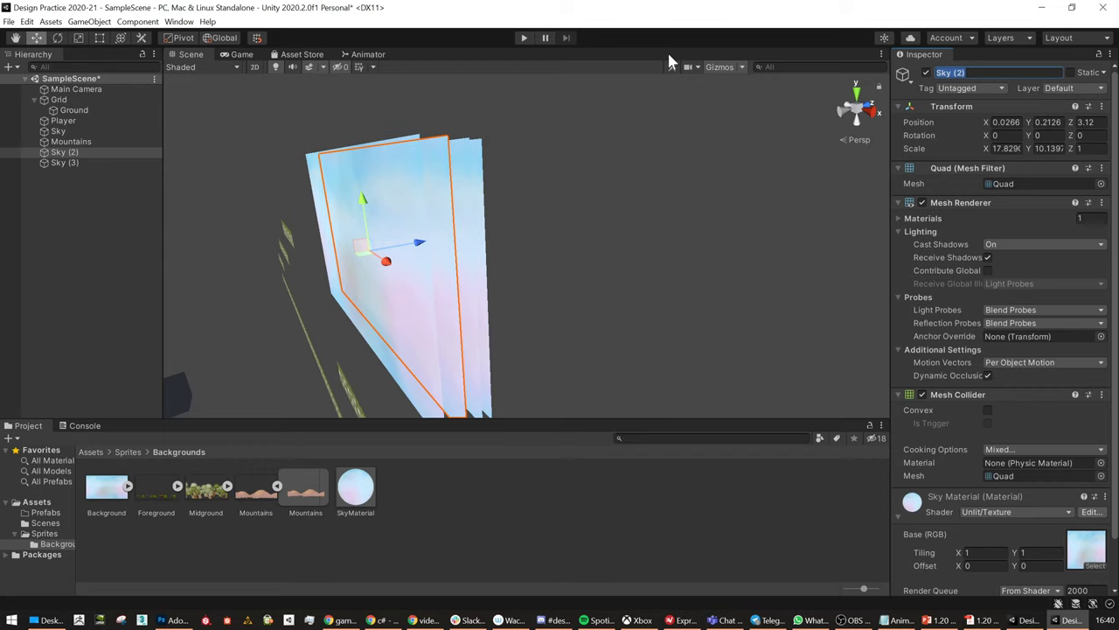
pyautogui.write('Trees')
pyautogui.press('Return')
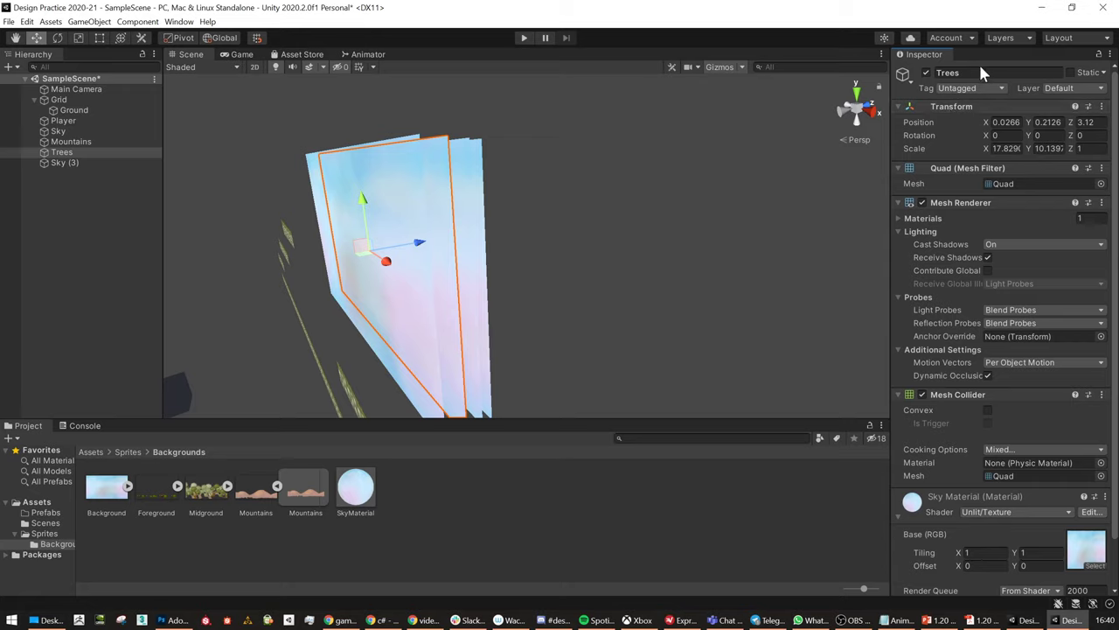
# Rename the third duplicate quad, Sky (3), as BushesandFences
pyautogui.click(63, 163)
pyautogui.click(1023, 75)
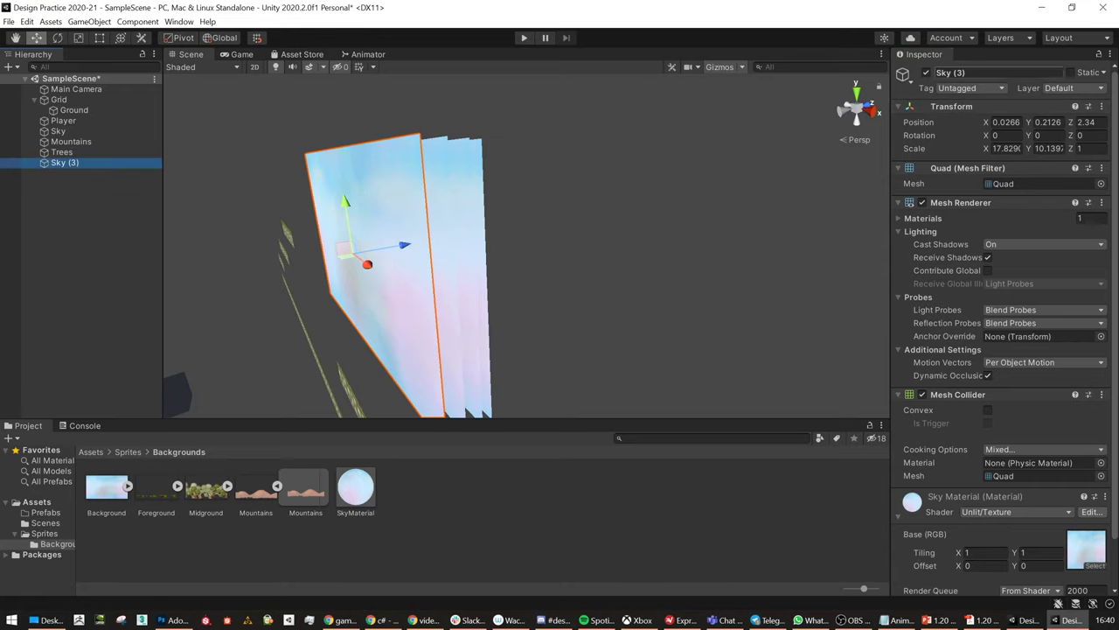
pyautogui.write('Bushes')
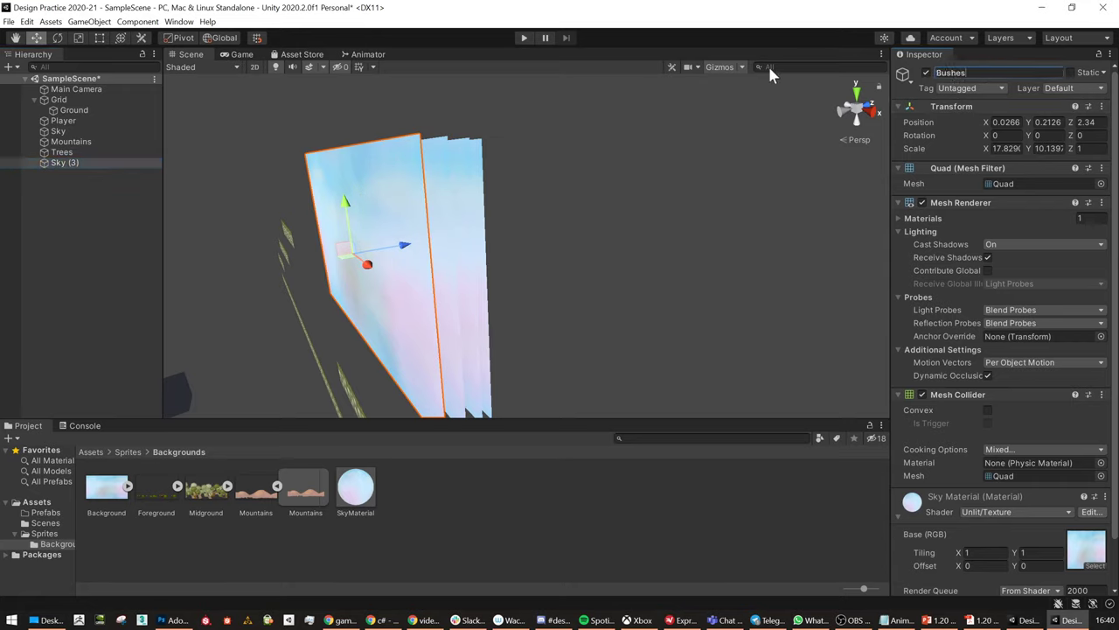
pyautogui.write('andFences')
pyautogui.press('Return')
# Duplicate SkyMaterial in the Backgrounds folder and name the copy MountainMat
pyautogui.click(424, 516)
pyautogui.click(354, 500)
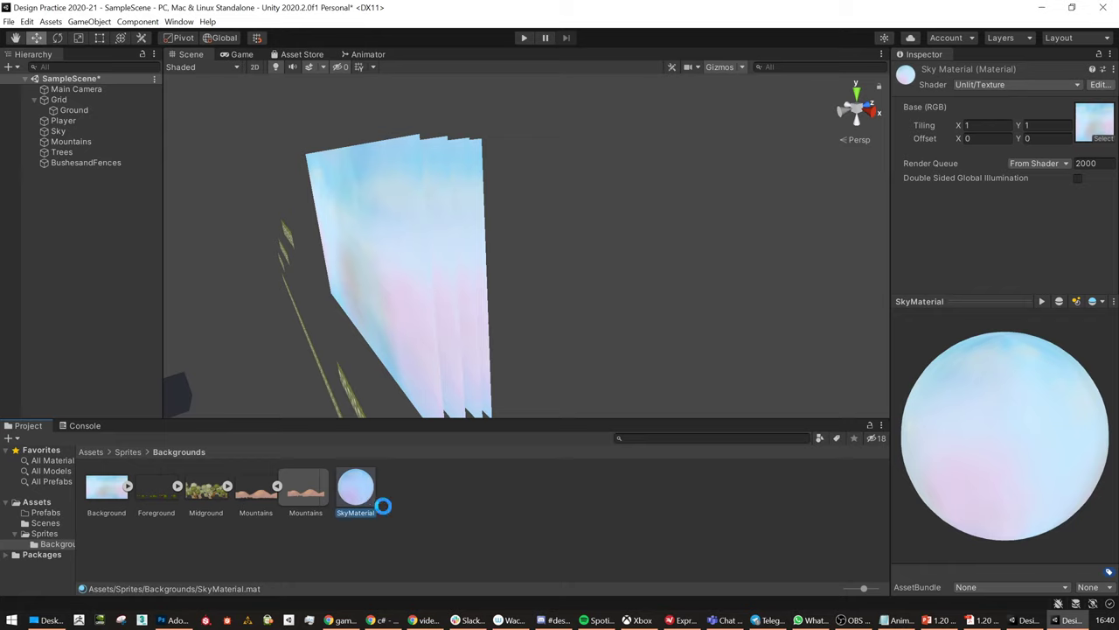
pyautogui.hotkey('ctrl', 'd')
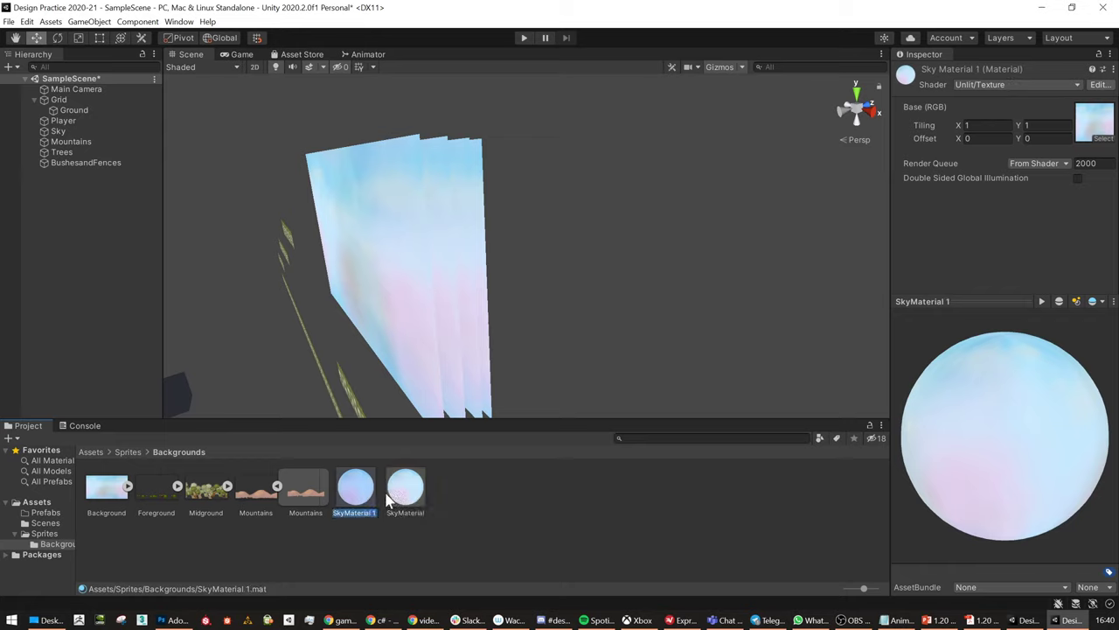
pyautogui.write('N')
pyautogui.write('ountainMat')
pyautogui.press('Return')
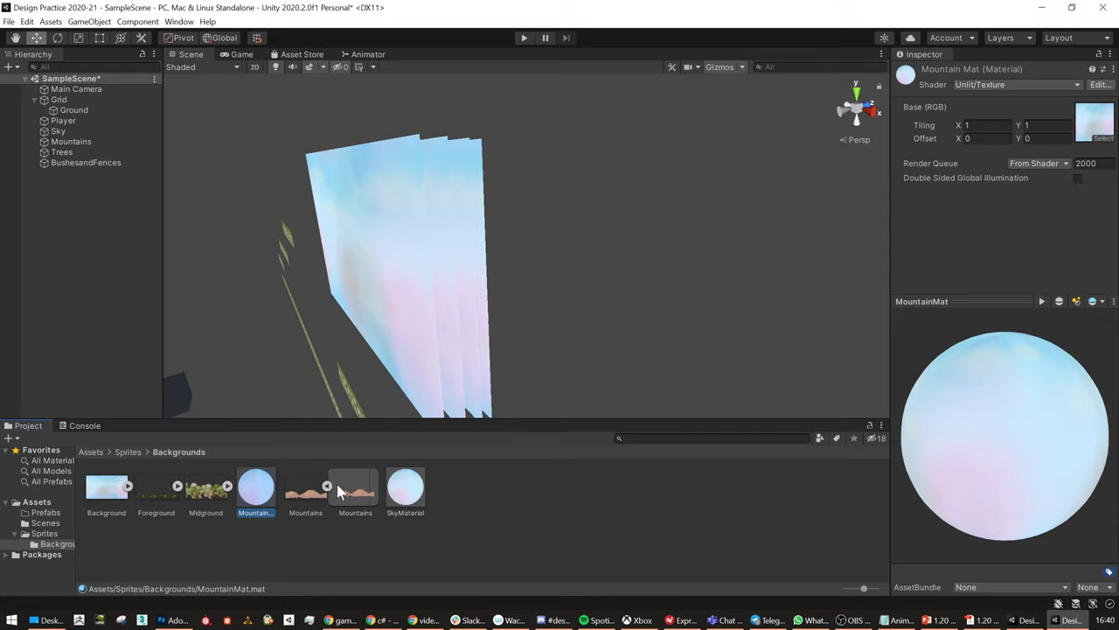
# Assign the Mountains image as MountainMat's base texture and apply the material to the Mountains quad
pyautogui.moveTo(316, 494); pyautogui.dragTo(1099, 128)
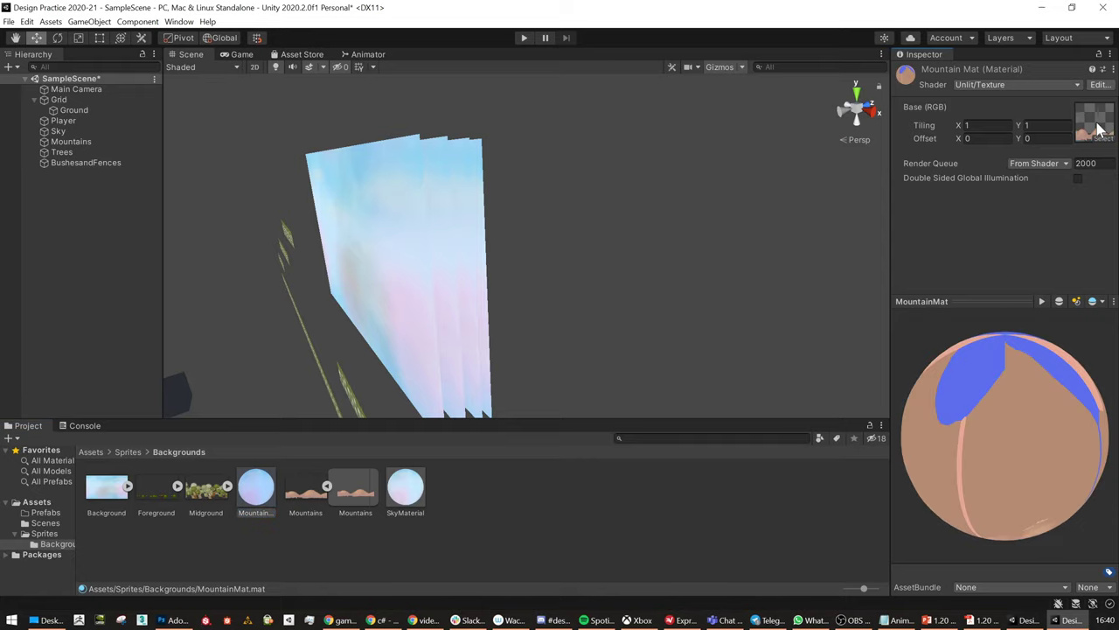
pyautogui.moveTo(1029, 424); pyautogui.dragTo(969, 431)
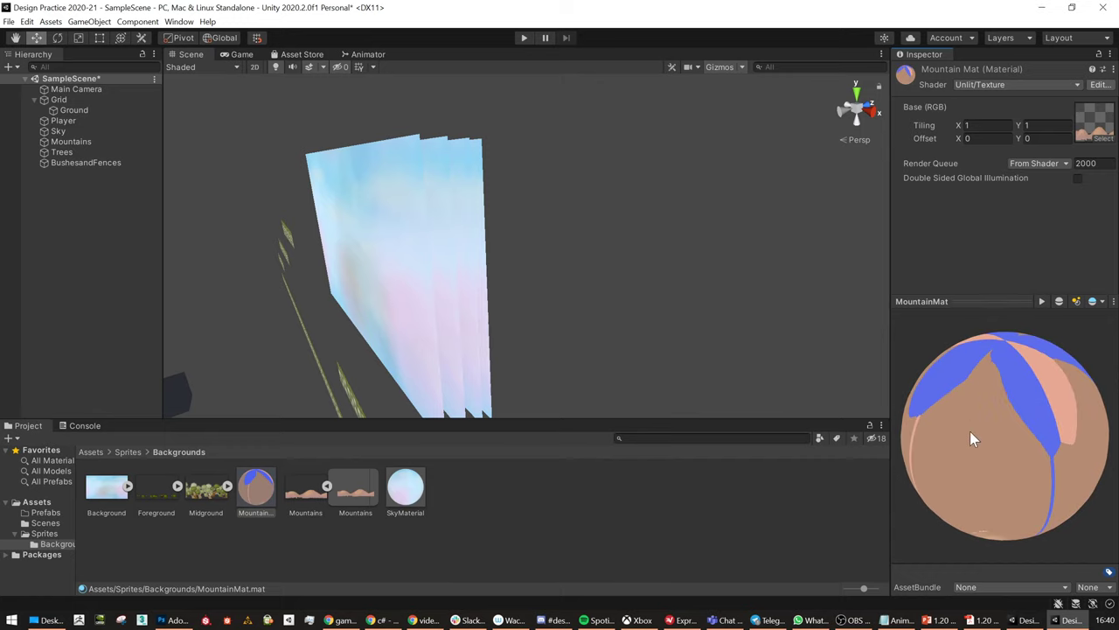
pyautogui.keyDown('alt'); pyautogui.moveTo(452, 358); pyautogui.dragTo(454, 332); pyautogui.keyUp('alt')
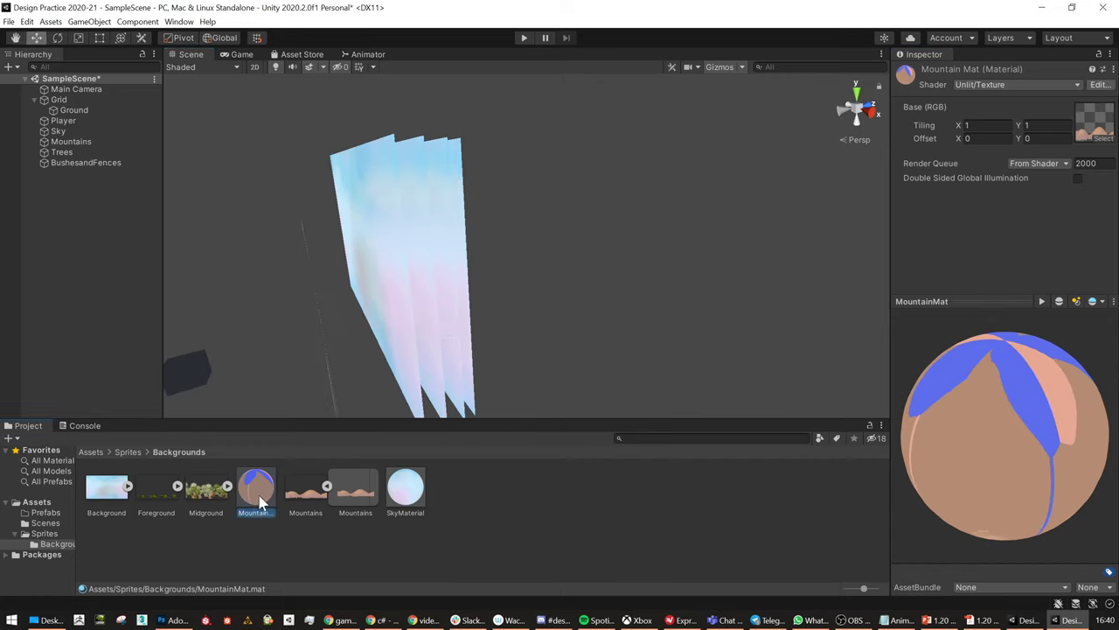
pyautogui.moveTo(257, 497); pyautogui.dragTo(547, 312)
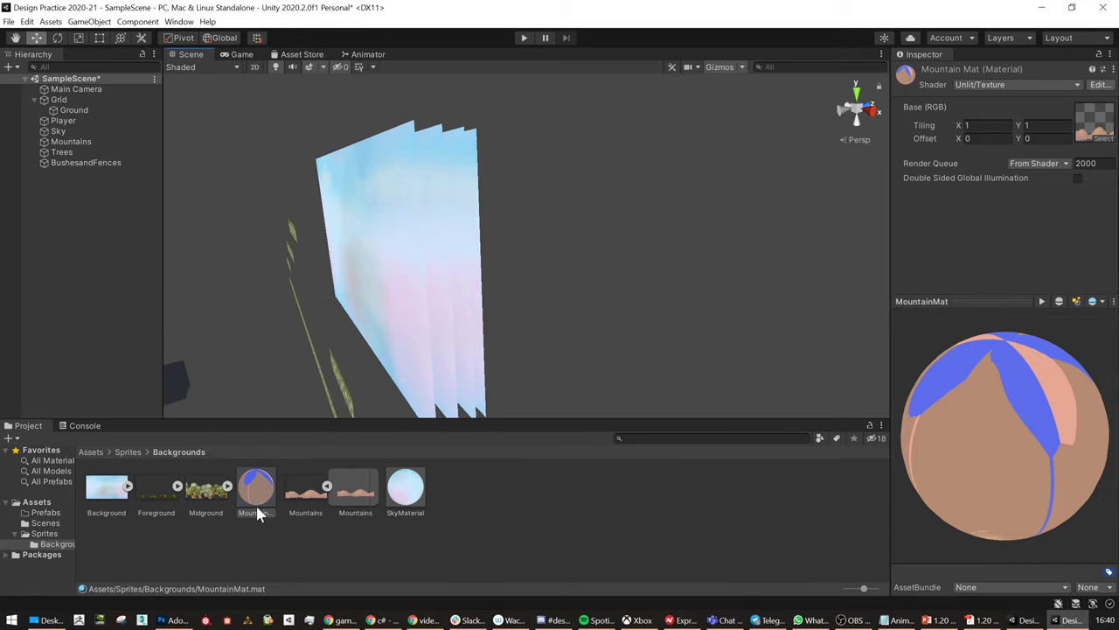
pyautogui.moveTo(257, 513); pyautogui.dragTo(472, 394)
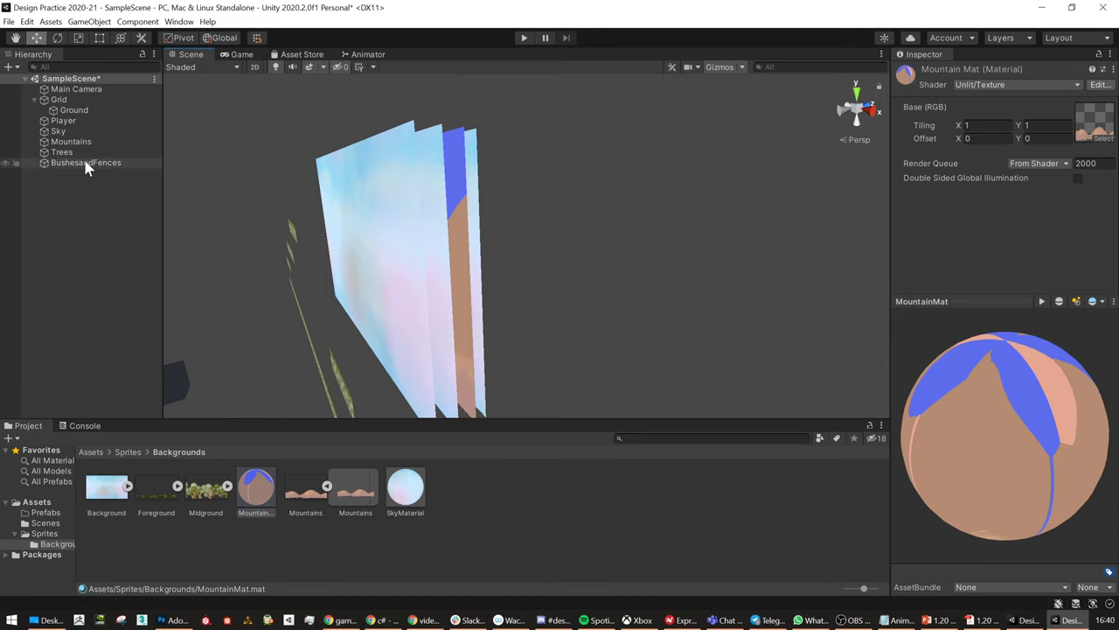
# Deactivate the Trees and BushesandFences quads so the mountain layer can be seen from the front
pyautogui.click(85, 163)
pyautogui.keyDown('shift'); pyautogui.click(385, 153); pyautogui.keyUp('shift')
pyautogui.click(925, 73)
pyautogui.keyDown('alt'); pyautogui.moveTo(490, 245); pyautogui.dragTo(612, 220); pyautogui.keyUp('alt')
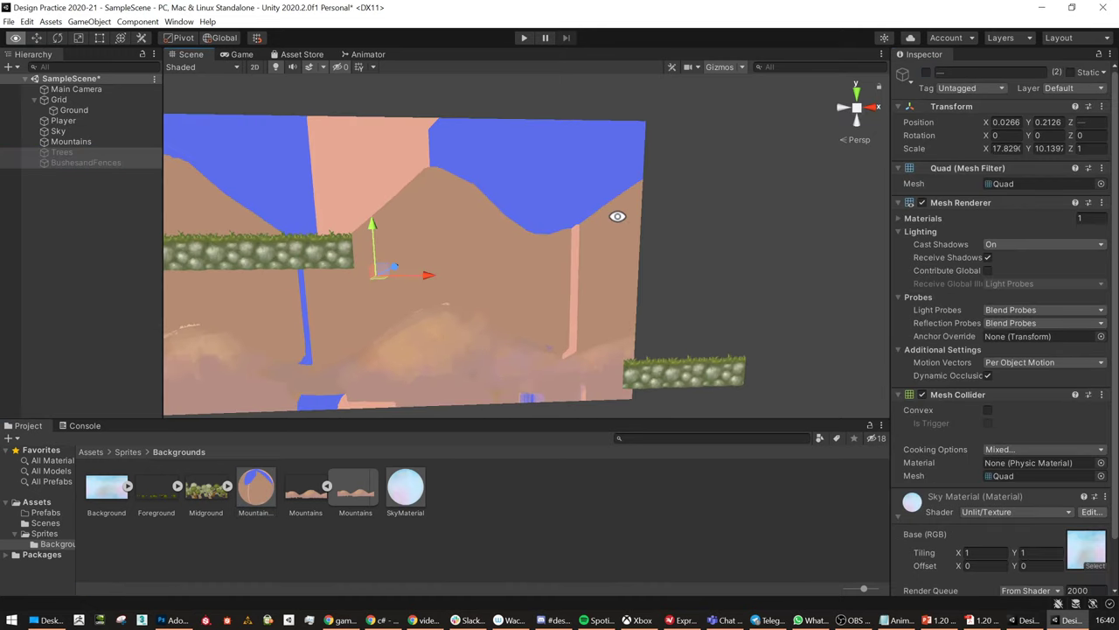
# Change MountainMat's shader to Unlit/Transparent and switch the scene to 2D view
pyautogui.click(302, 495)
pyautogui.click(255, 489)
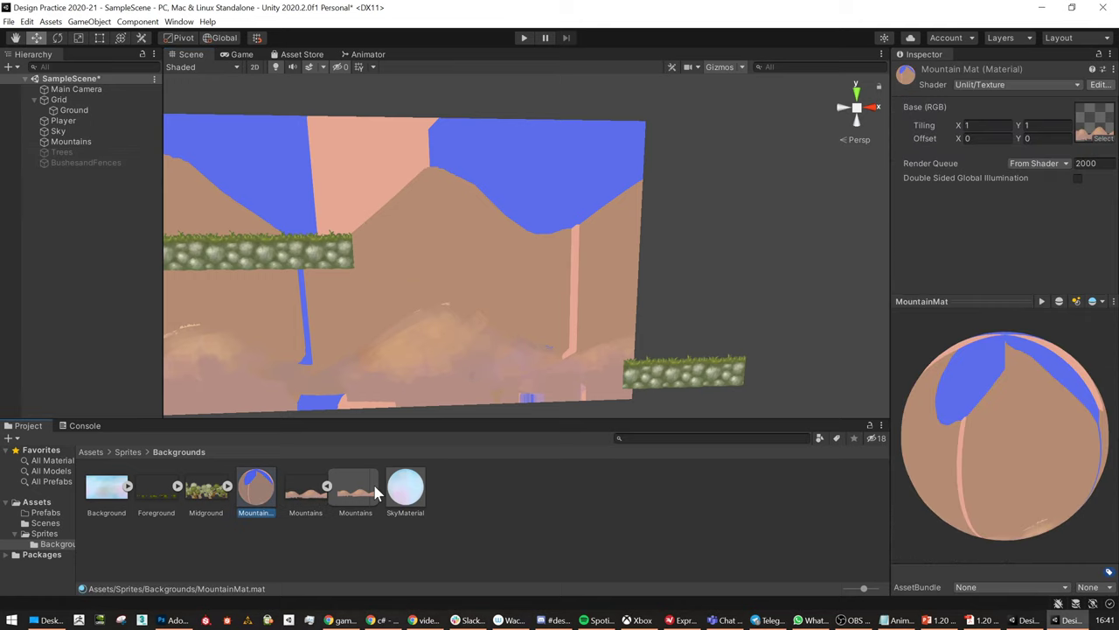
pyautogui.click(1011, 85)
pyautogui.click(940, 242)
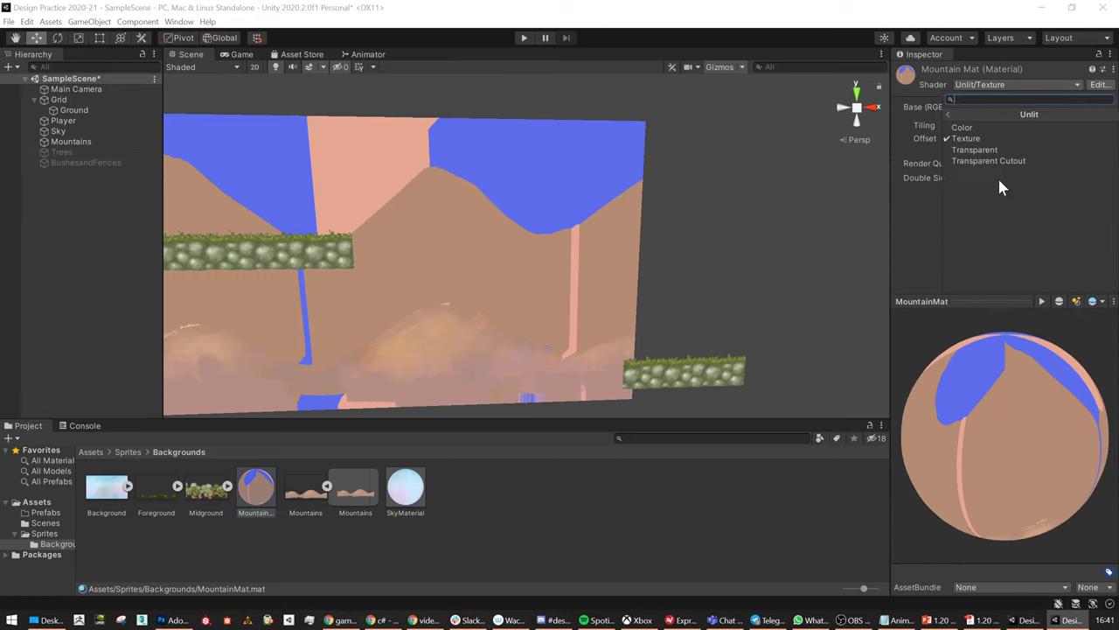
pyautogui.click(975, 150)
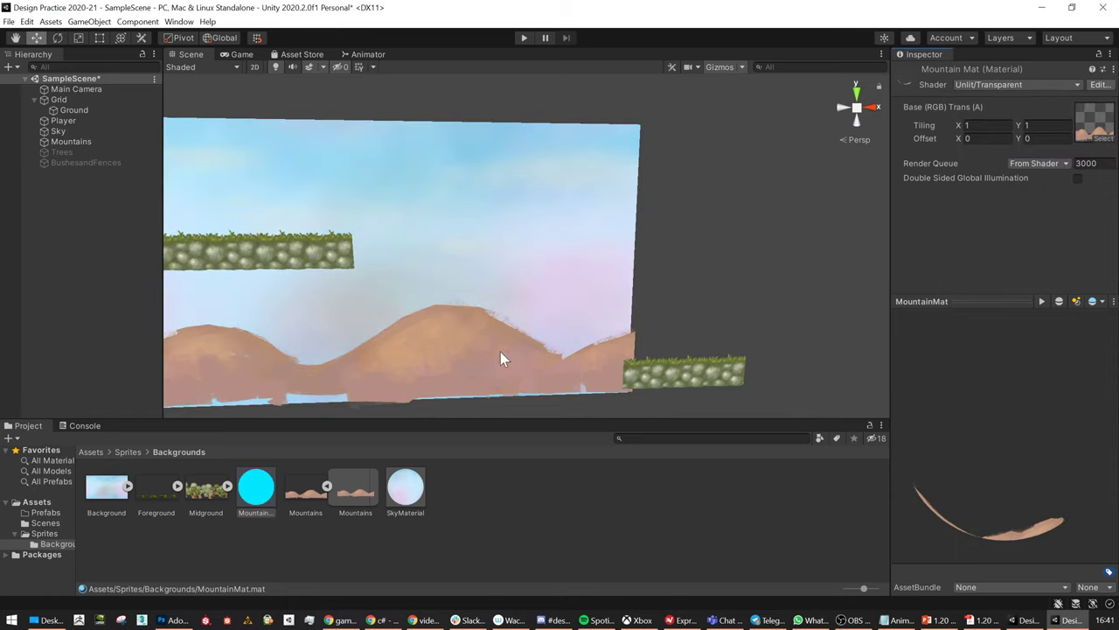
pyautogui.keyDown('alt'); pyautogui.moveTo(502, 358); pyautogui.dragTo(291, 99); pyautogui.keyUp('alt')
pyautogui.click(259, 67)
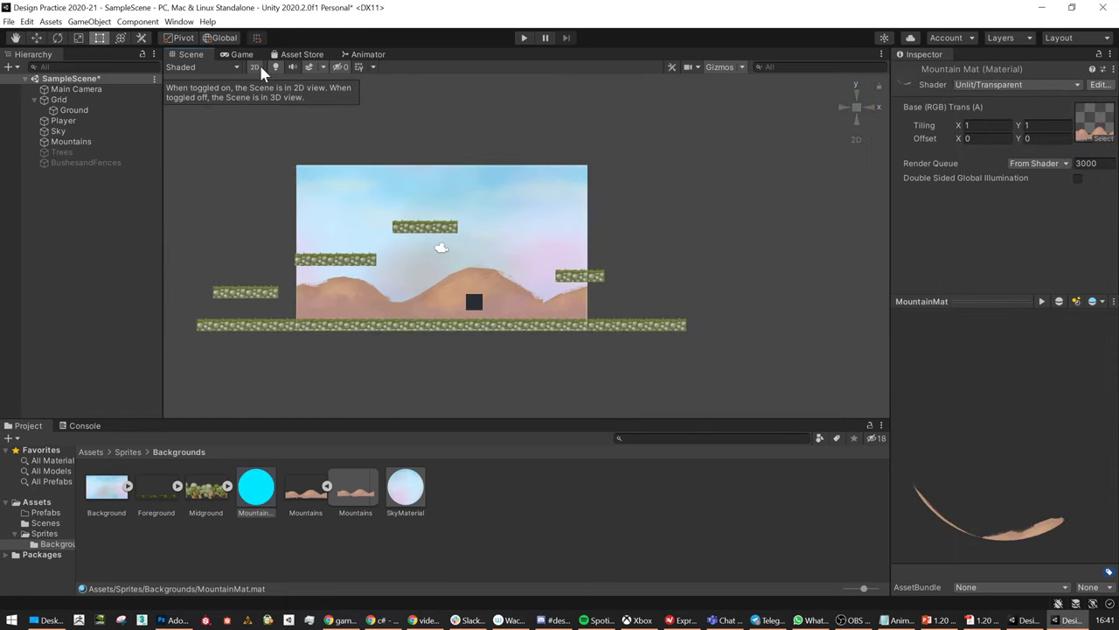
# Test shifting the X offset of the Mountains quad's texture and reset it to 0
pyautogui.click(82, 141)
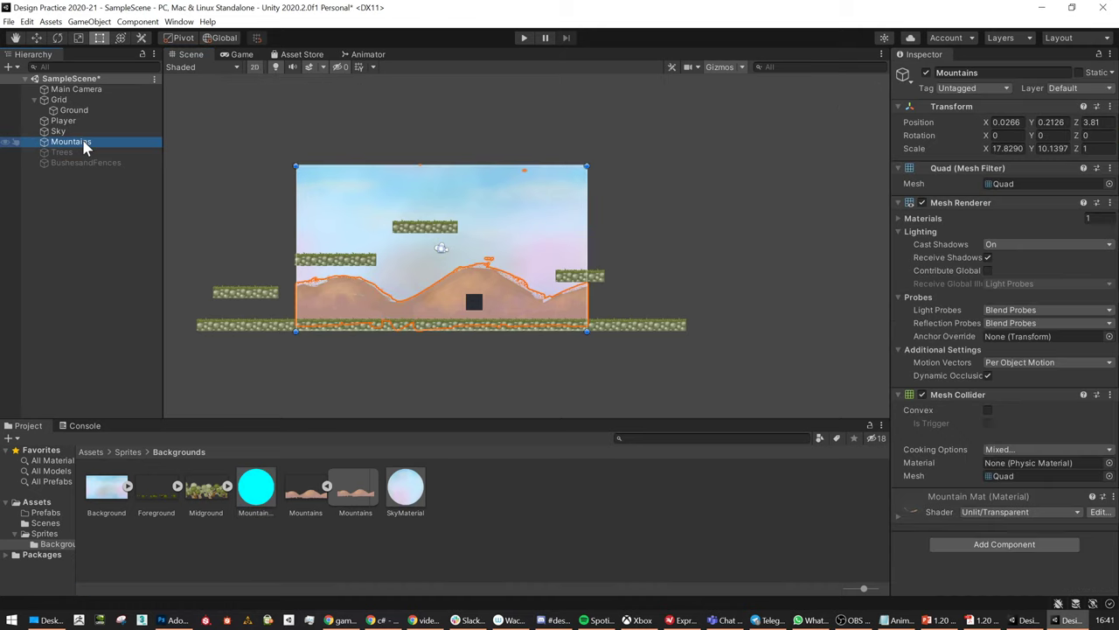
pyautogui.click(898, 516)
pyautogui.scroll(-2, 958, 454)
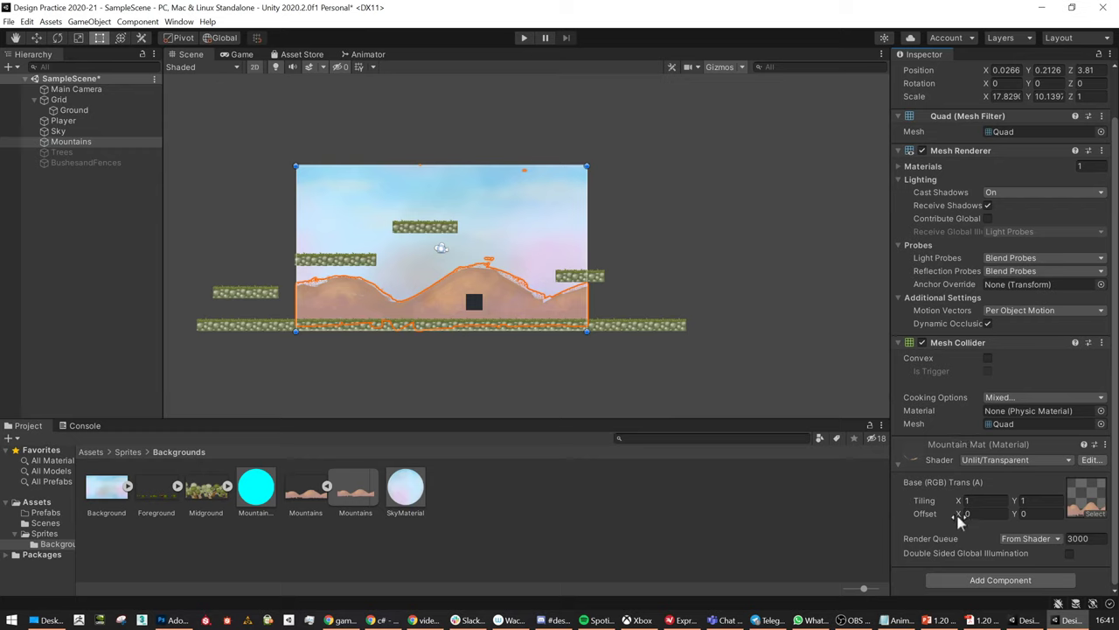
pyautogui.moveTo(959, 515); pyautogui.dragTo(936, 508)
pyautogui.write('0')
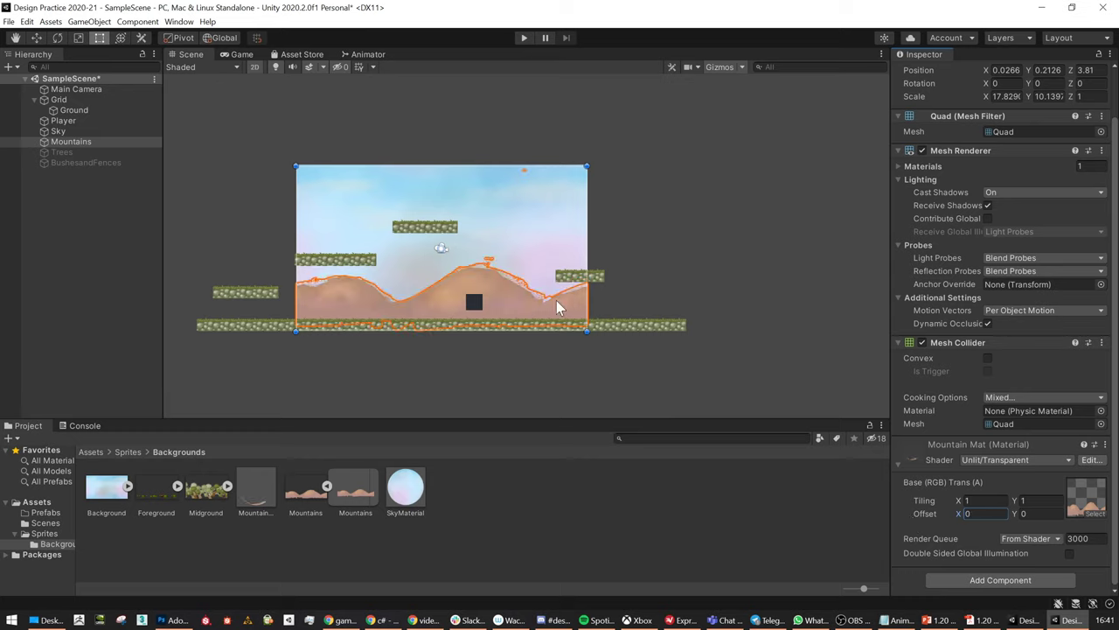
pyautogui.moveTo(960, 514); pyautogui.dragTo(970, 516)
pyautogui.write('0')
# Set the wrap mode of the Mountains, Midground and Foreground textures to Repeat and apply the import settings
pyautogui.click(308, 494)
pyautogui.keyDown('ctrl'); pyautogui.click(213, 494); pyautogui.keyUp('ctrl')
pyautogui.keyDown('ctrl'); pyautogui.click(140, 492); pyautogui.keyUp('ctrl')
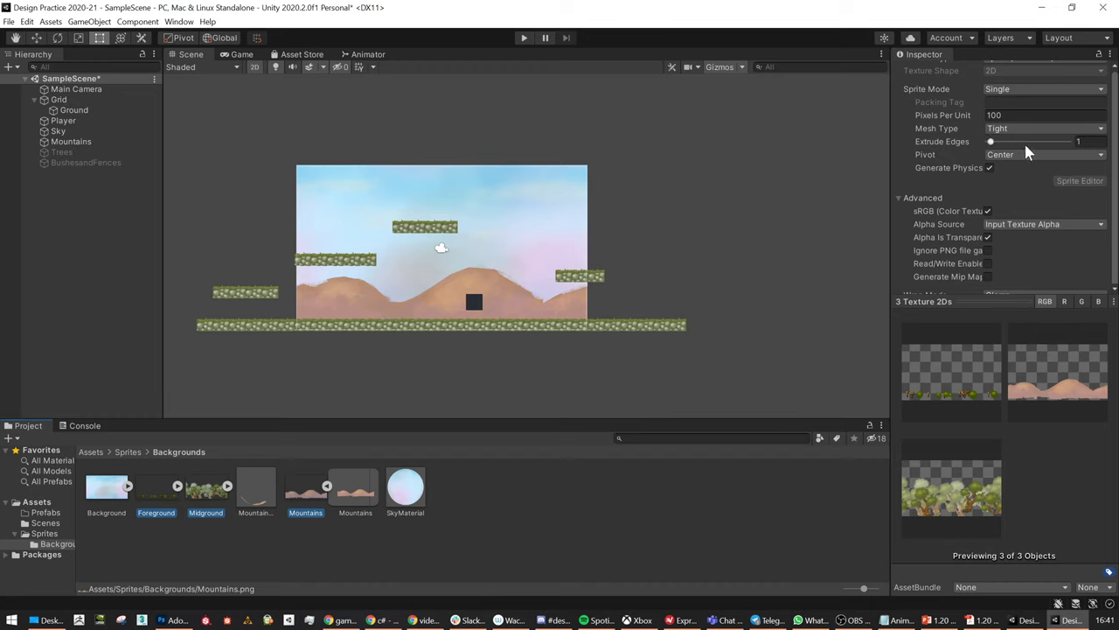
pyautogui.scroll(-3, 1014, 166)
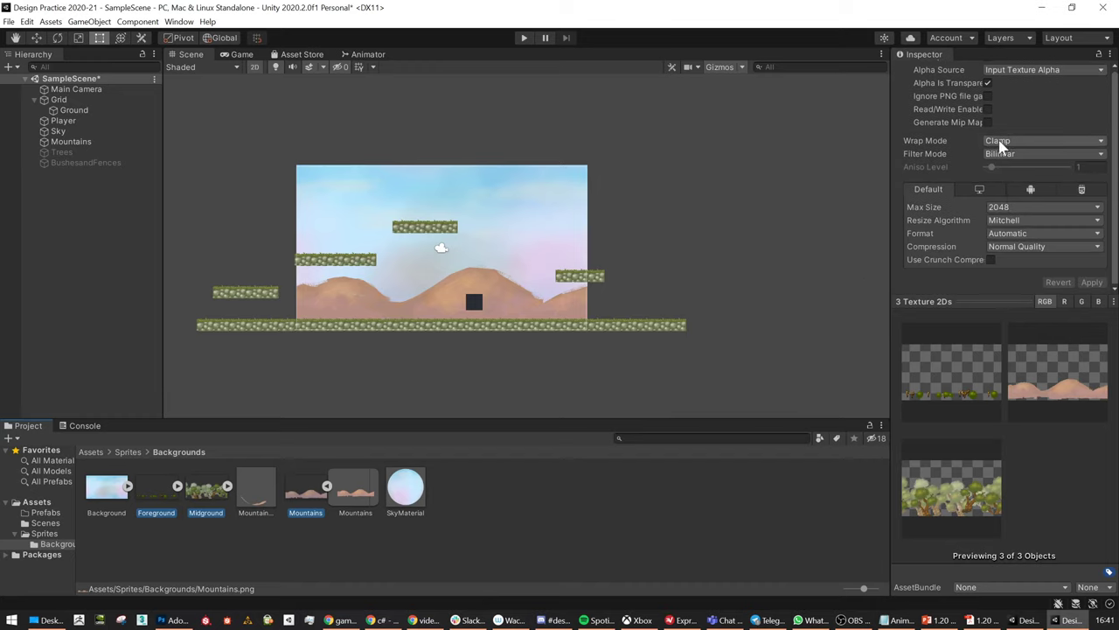
pyautogui.click(1002, 142)
pyautogui.click(1012, 157)
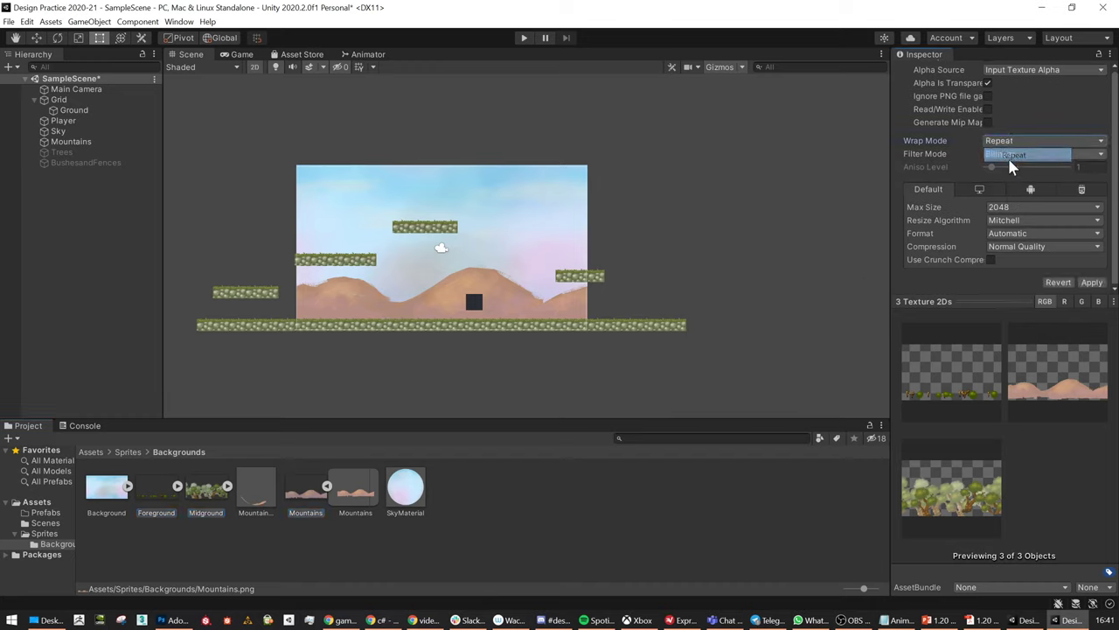
pyautogui.click(1091, 282)
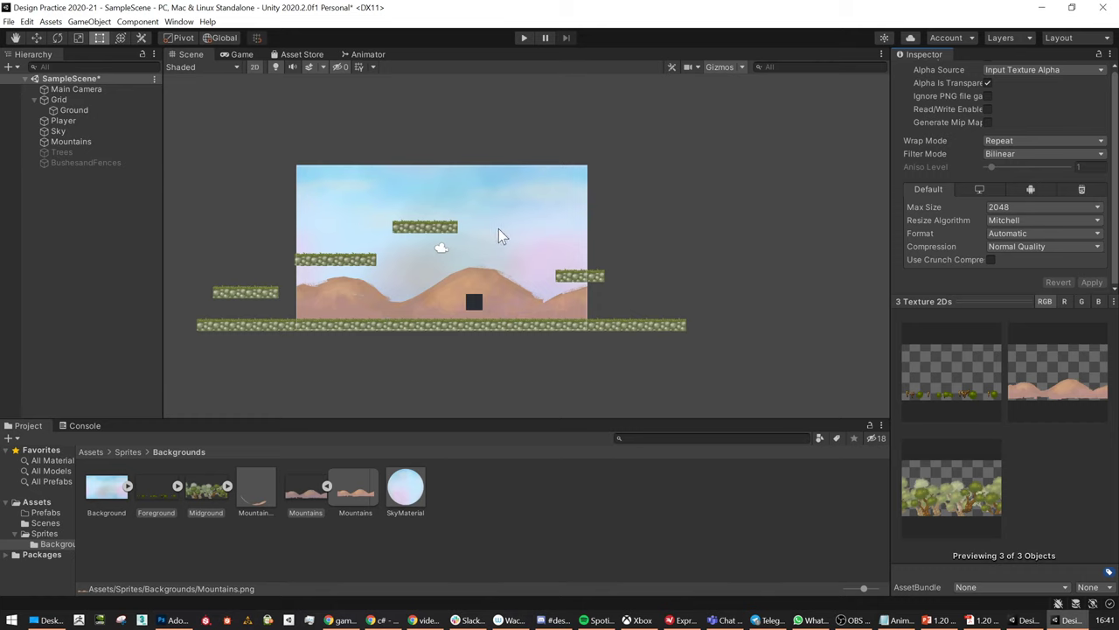
# Test scrolling the repeating mountain texture with its X offset and undo the change
pyautogui.click(487, 199)
pyautogui.click(70, 141)
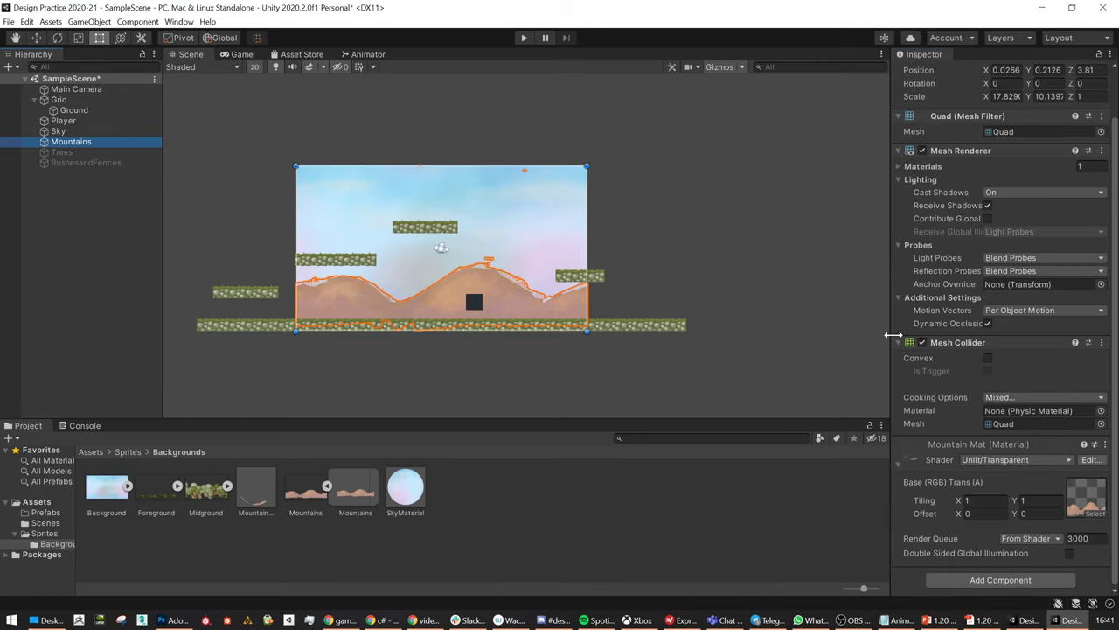
pyautogui.moveTo(958, 515); pyautogui.dragTo(1048, 524)
pyautogui.hotkey('ctrl', 'z')
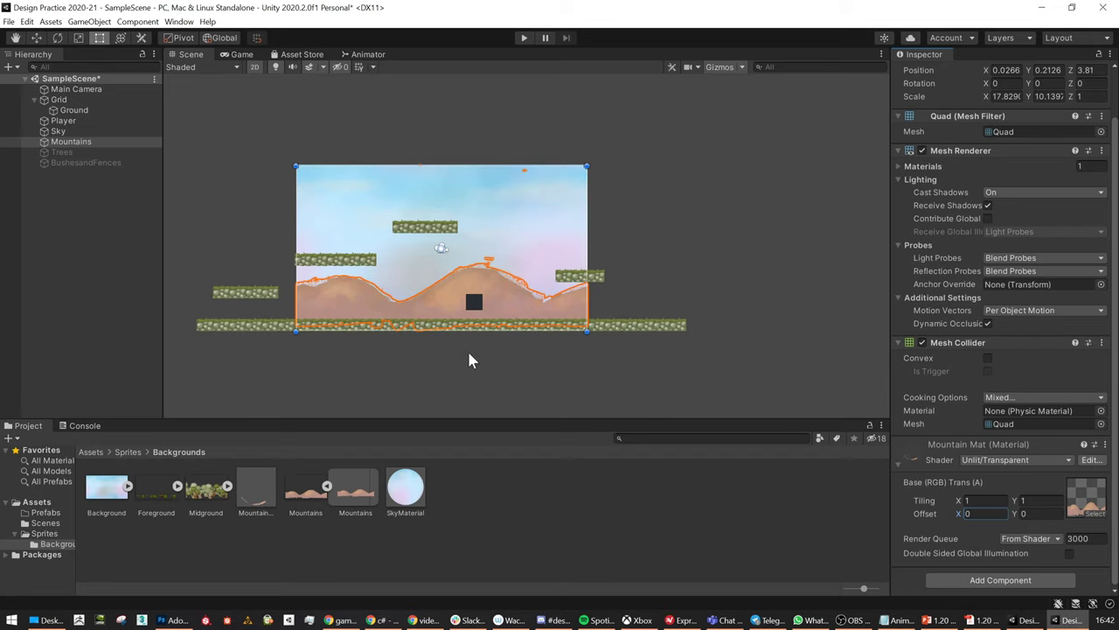
# Set the wrap mode of the Background sky texture to Repeat and apply the import settings
pyautogui.click(305, 500)
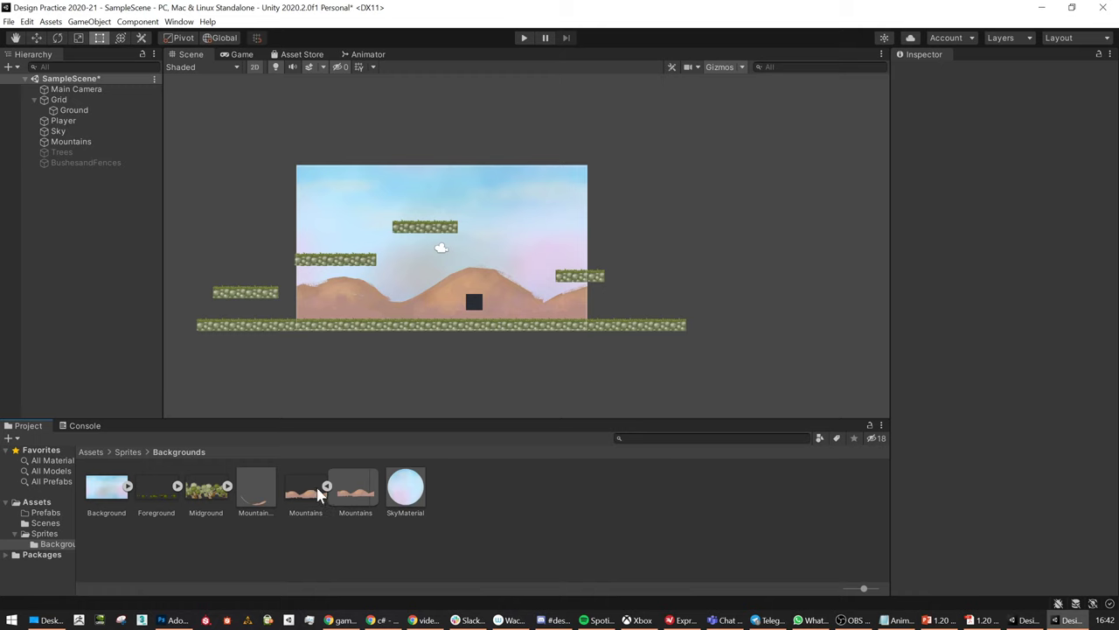
pyautogui.keyDown('ctrl'); pyautogui.click(206, 492); pyautogui.keyUp('ctrl')
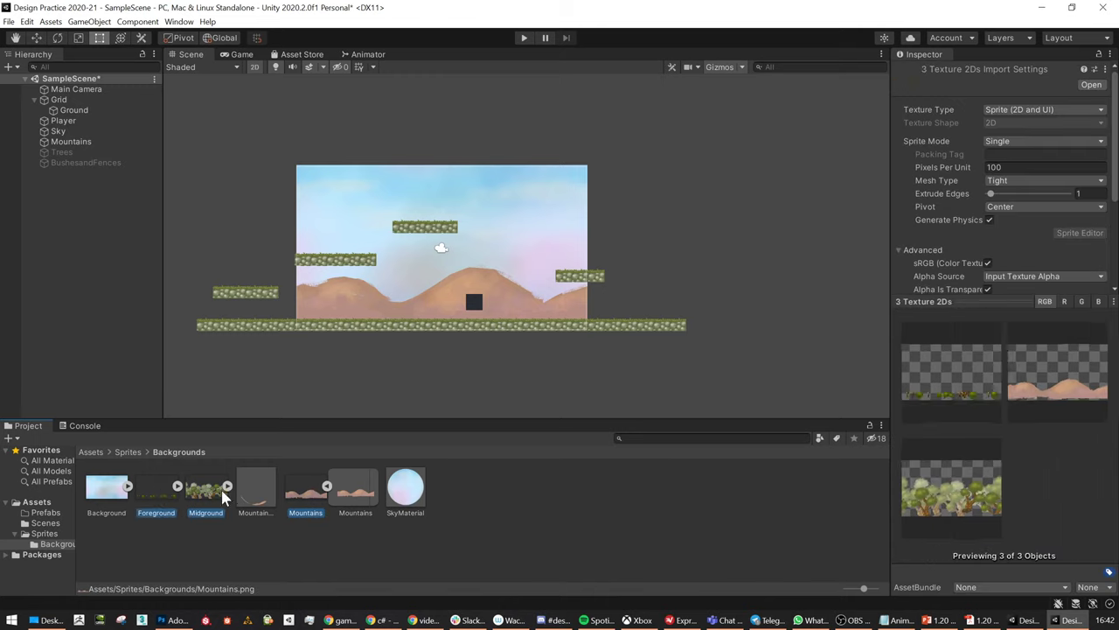
pyautogui.click(103, 496)
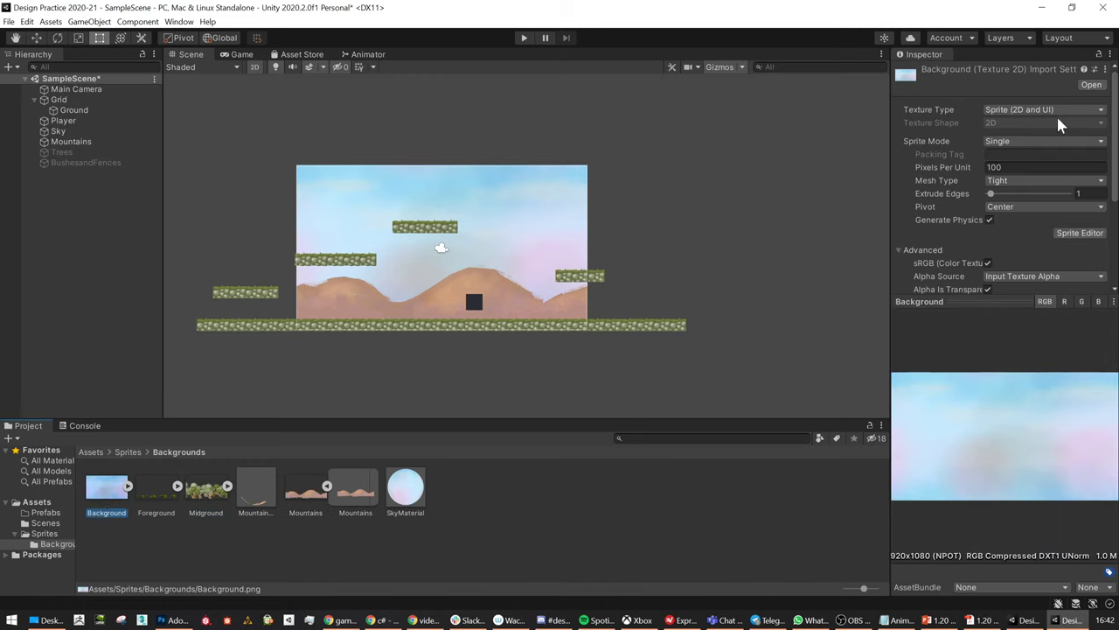
pyautogui.scroll(-5, 1010, 236)
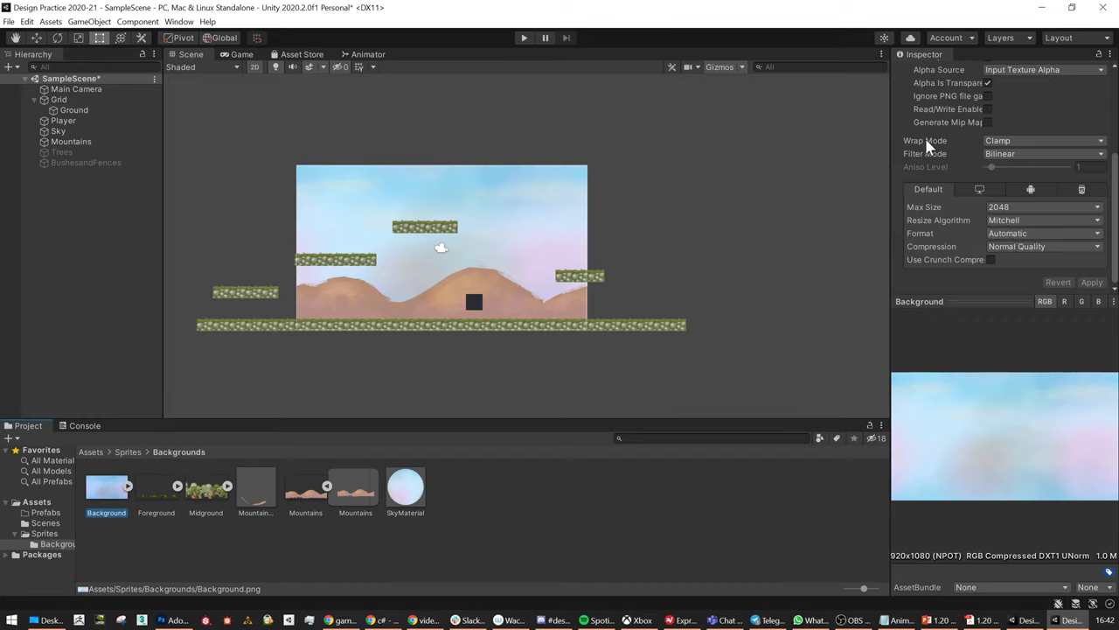
pyautogui.click(1030, 140)
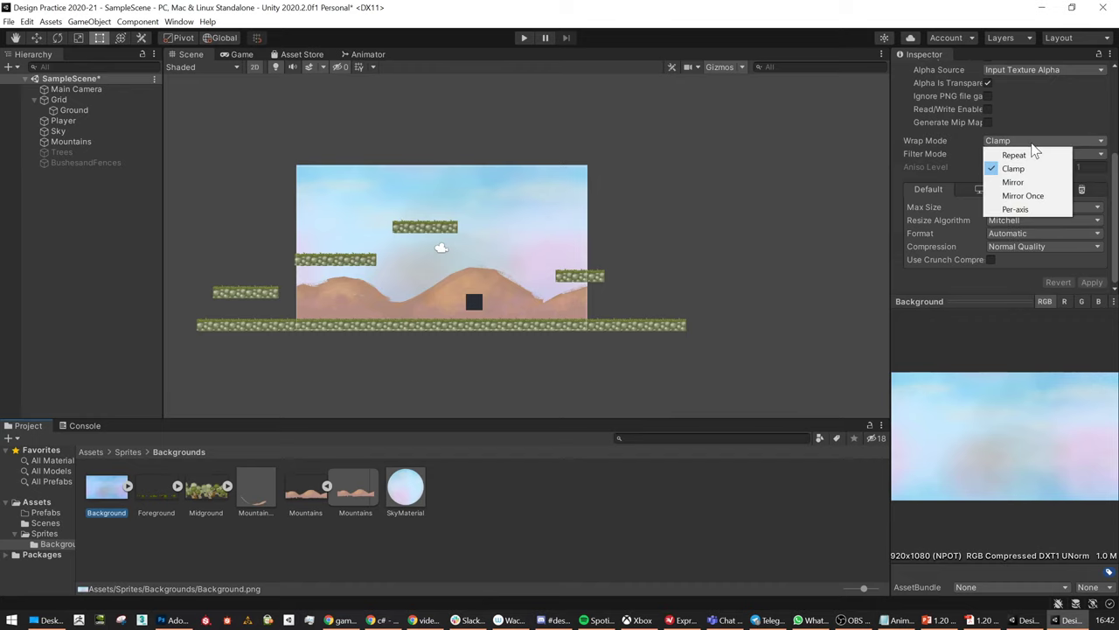
pyautogui.click(1015, 155)
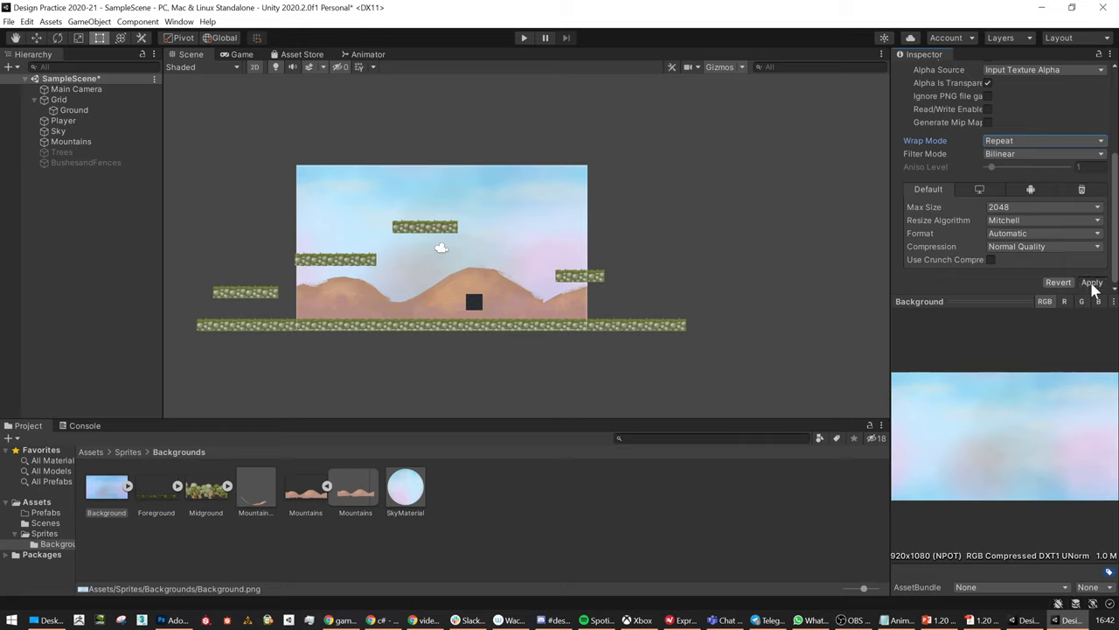
pyautogui.click(1086, 285)
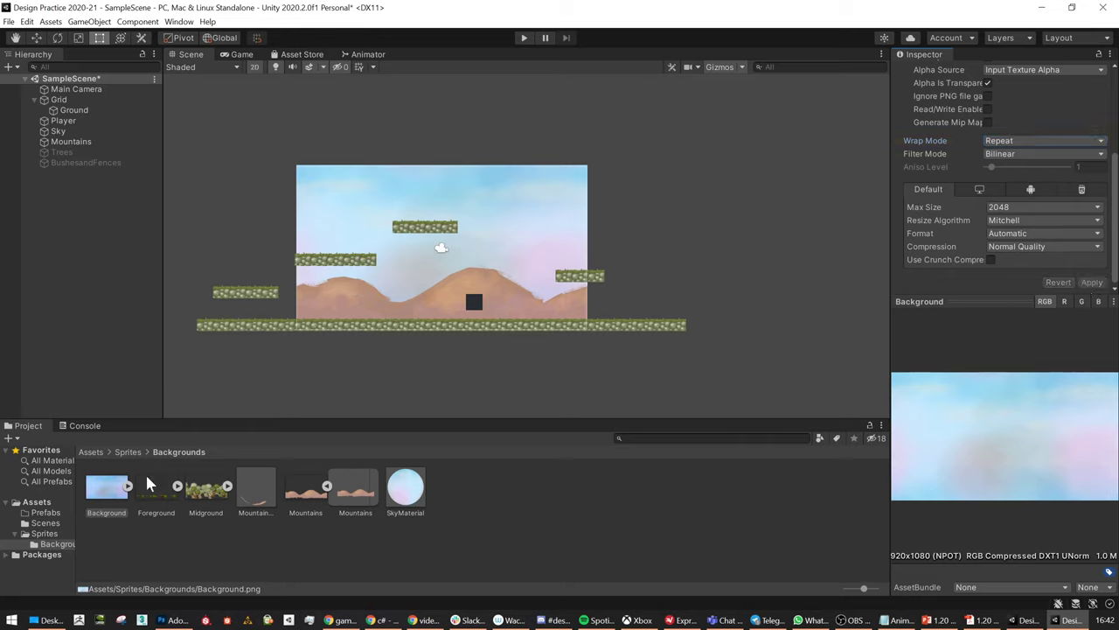
pyautogui.click(1035, 145)
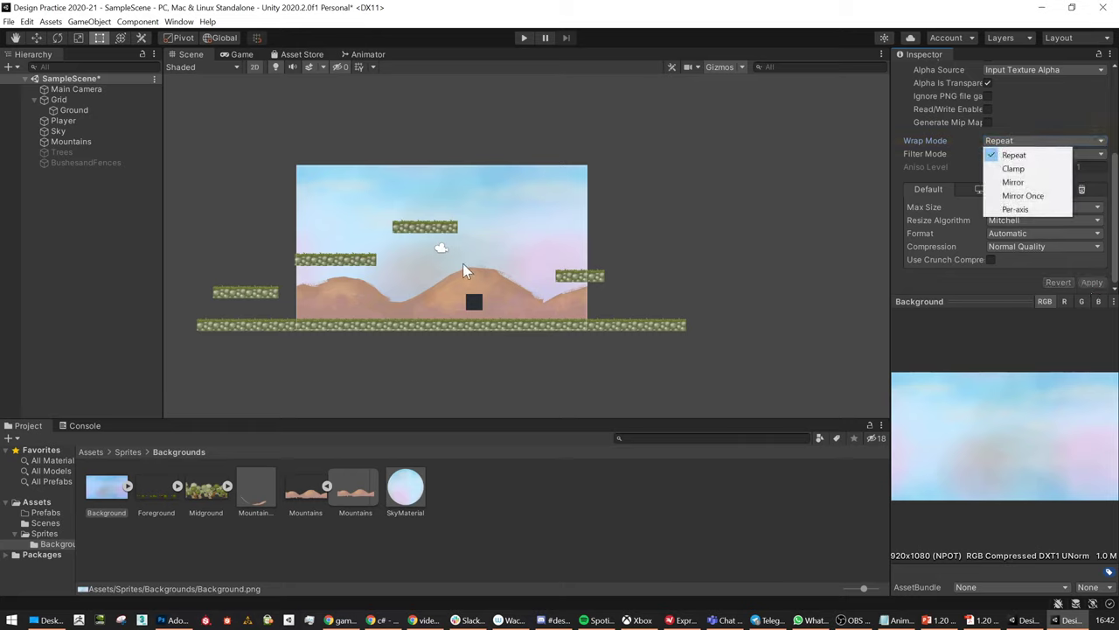
pyautogui.click(791, 243)
pyautogui.click(110, 484)
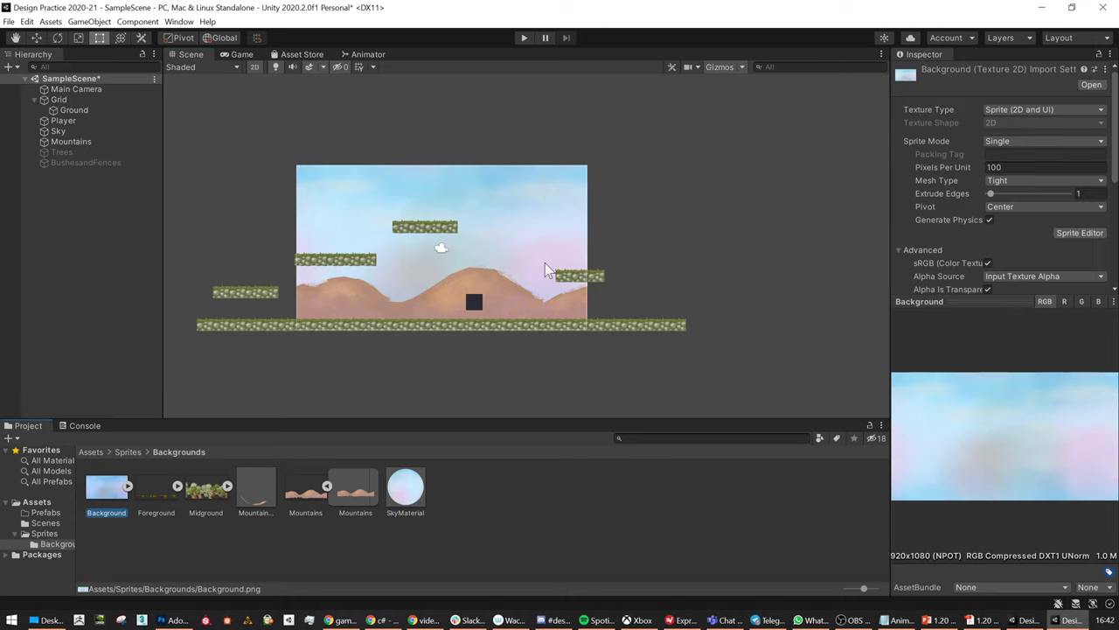
# Test scrolling the Sky quad's texture with its material's X offset and undo the change
pyautogui.click(59, 130)
pyautogui.scroll(-2, 975, 258)
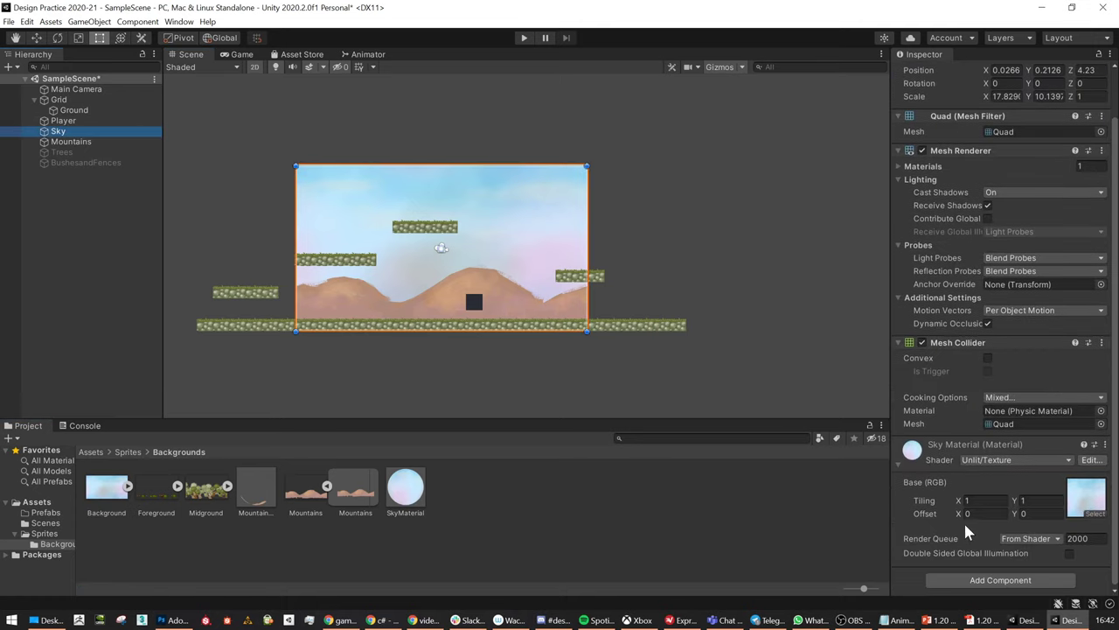
pyautogui.moveTo(959, 513); pyautogui.dragTo(826, 504)
pyautogui.hotkey('ctrl', 'z')
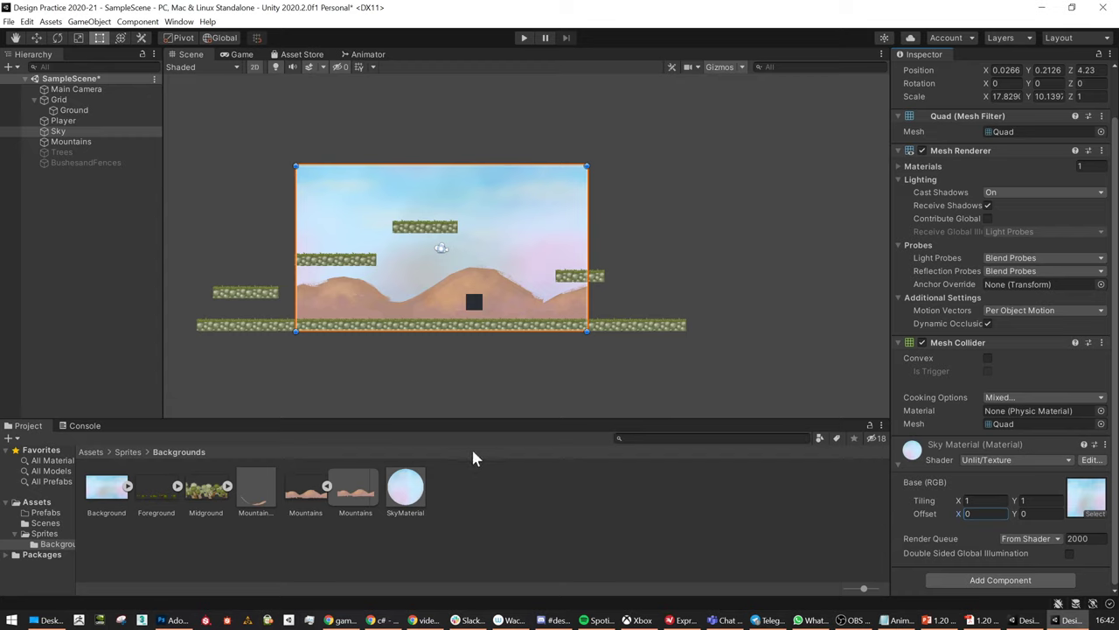
# Activate the hidden Trees quad in the scene
pyautogui.click(86, 150)
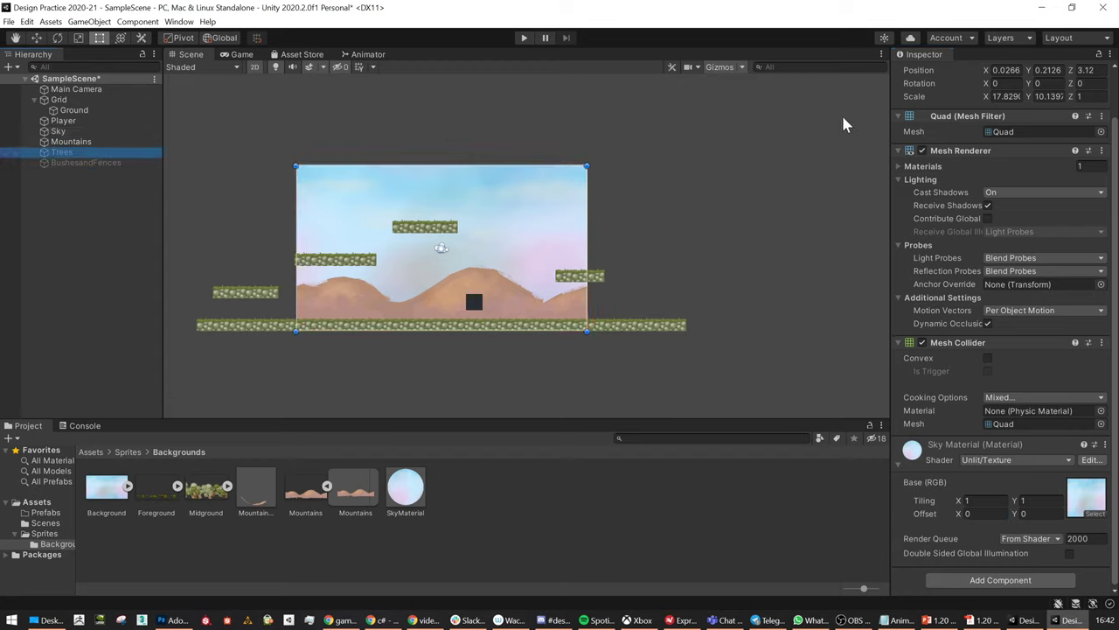
pyautogui.scroll(3, 924, 182)
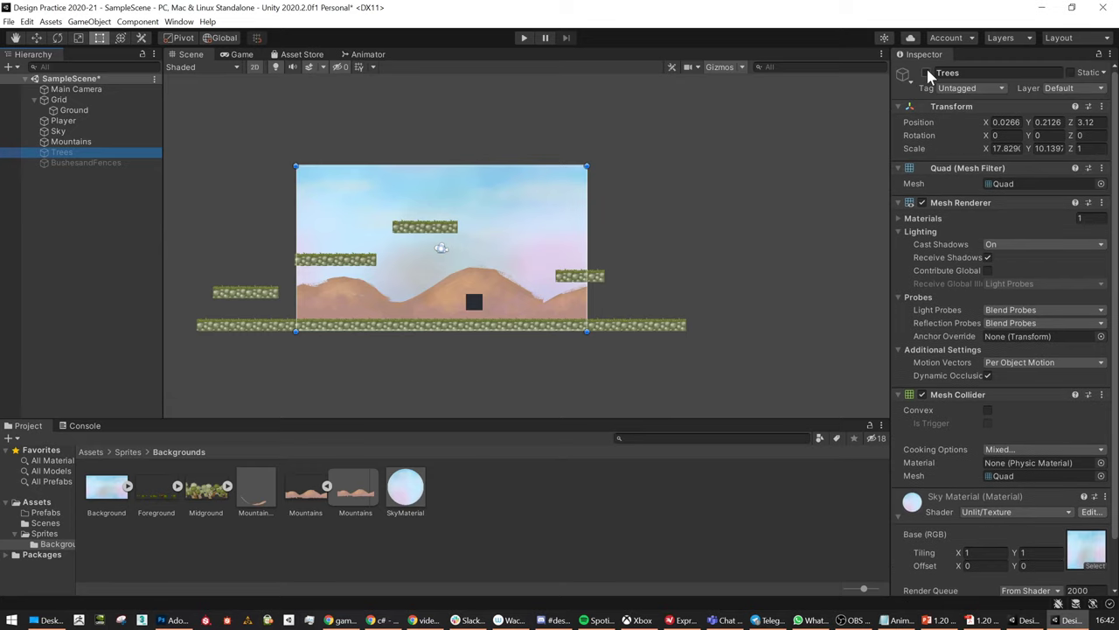
pyautogui.click(367, 535)
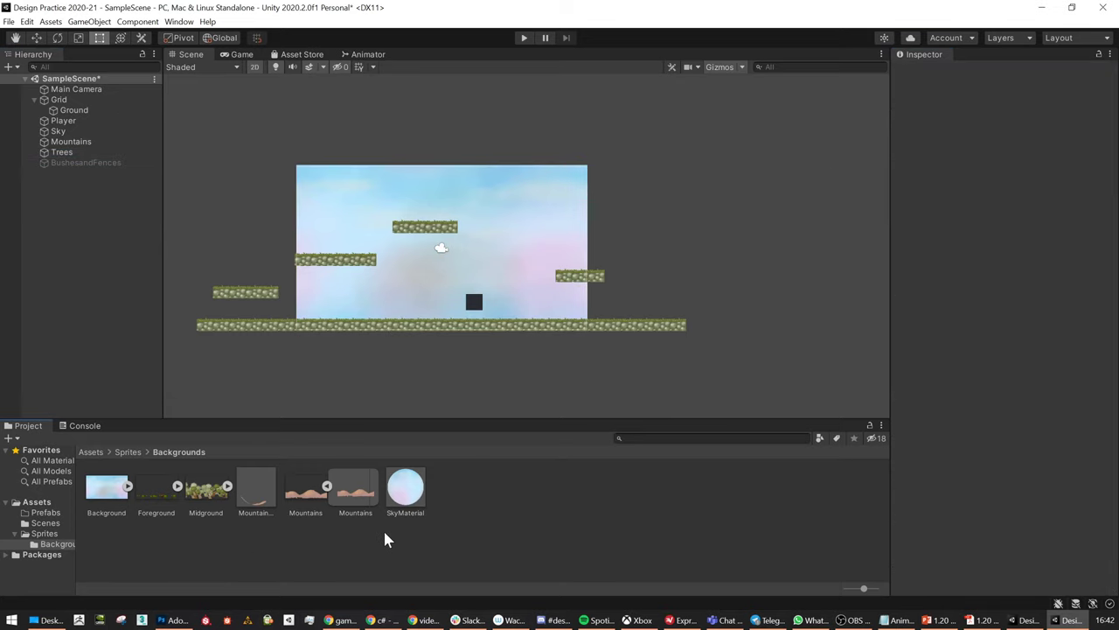
# Duplicate the MountainMat material and name the copy TreeMat
pyautogui.click(327, 487)
pyautogui.click(256, 492)
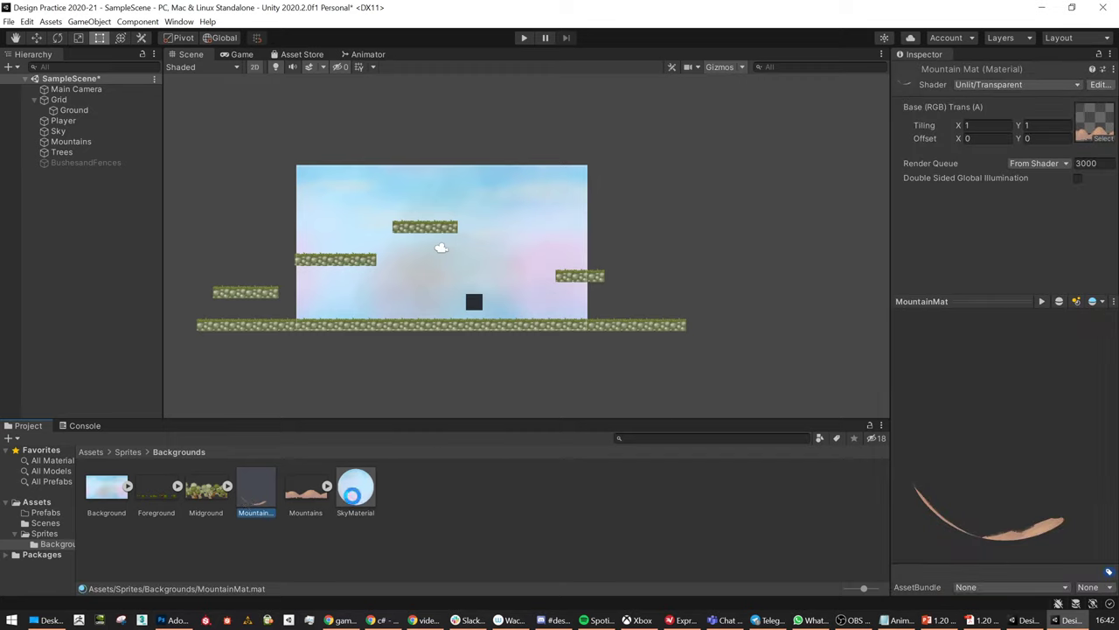
pyautogui.hotkey('ctrl', 'd')
pyautogui.press('F2')
pyautogui.write('TreeMat')
pyautogui.press('Return')
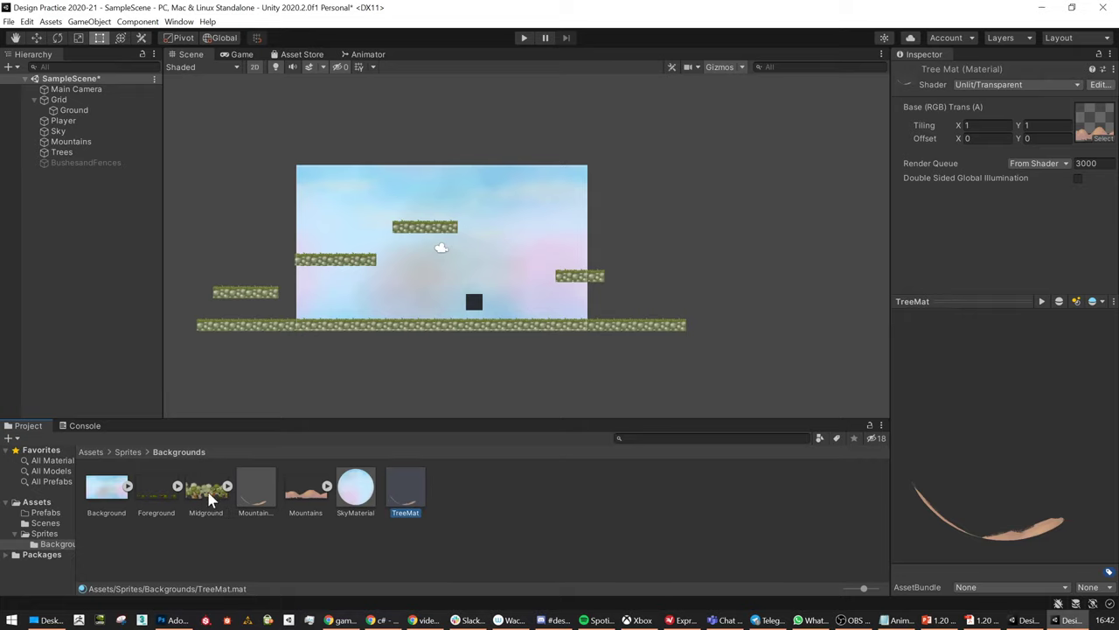
# Assign the Midground texture to TreeMat and apply the material to the Trees quad
pyautogui.moveTo(210, 498); pyautogui.dragTo(1094, 124)
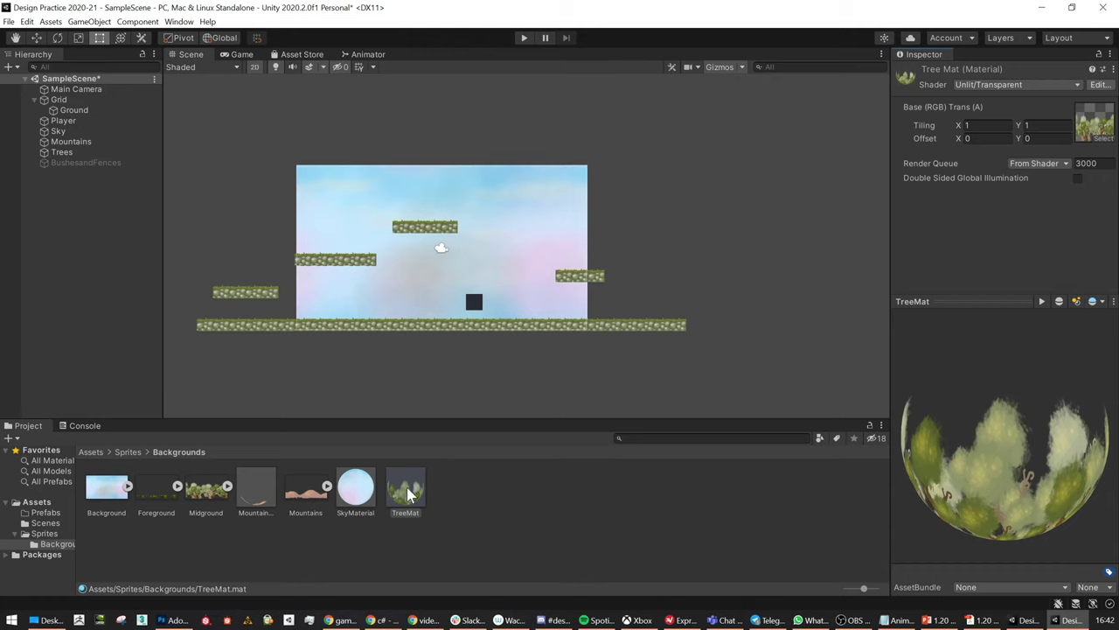
pyautogui.moveTo(406, 487); pyautogui.dragTo(517, 283)
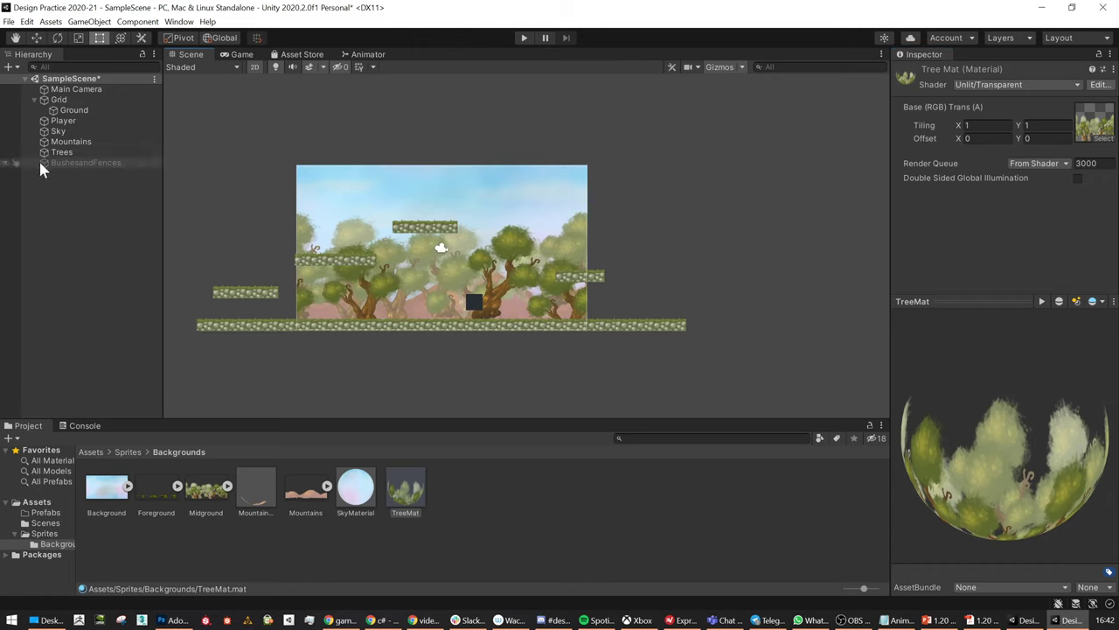
# Activate the BushesandFences quad and duplicate the TreeMat material as BushesAndFencesMat
pyautogui.click(87, 162)
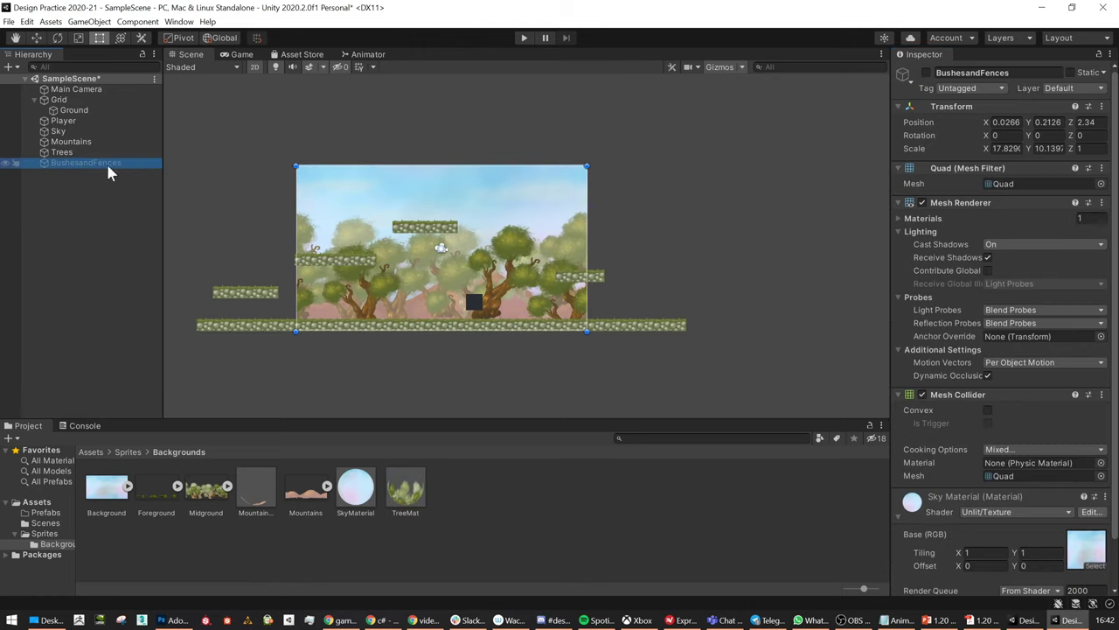
pyautogui.click(927, 73)
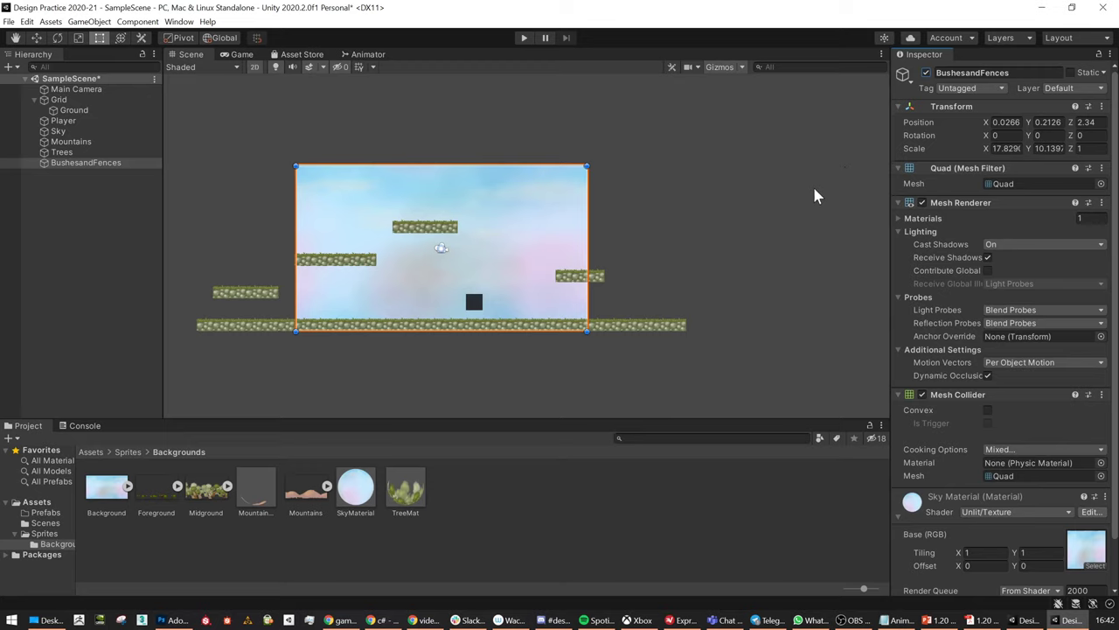
pyautogui.click(409, 535)
pyautogui.click(411, 494)
pyautogui.hotkey('ctrl', 'd')
pyautogui.press('F2')
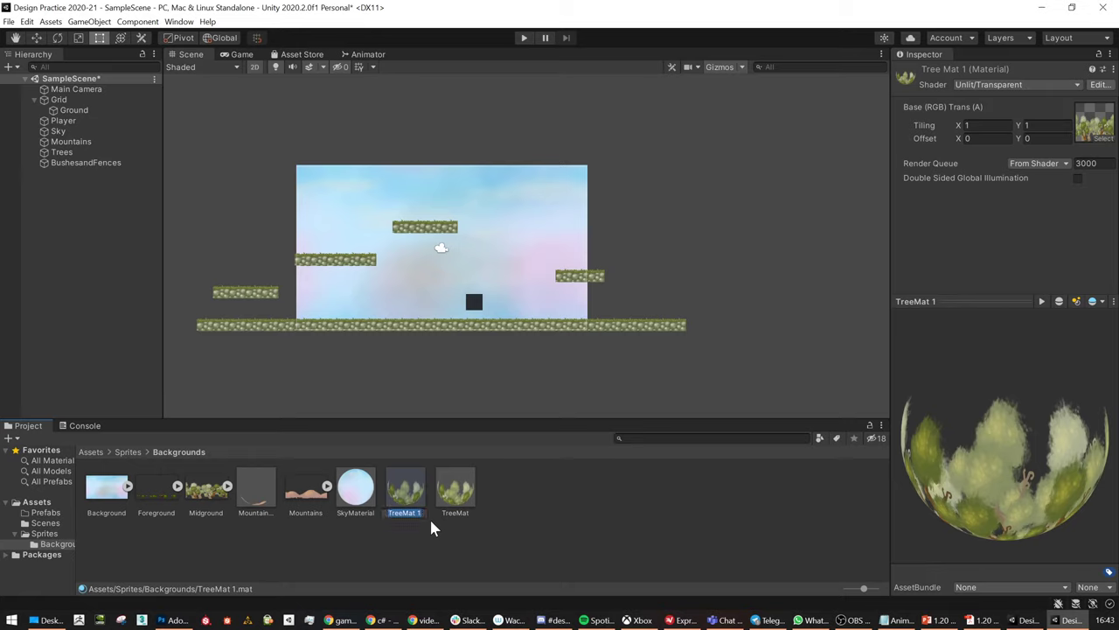
pyautogui.write('Bushes')
pyautogui.write('AndFences')
pyautogui.write('Mat')
pyautogui.press('Return')
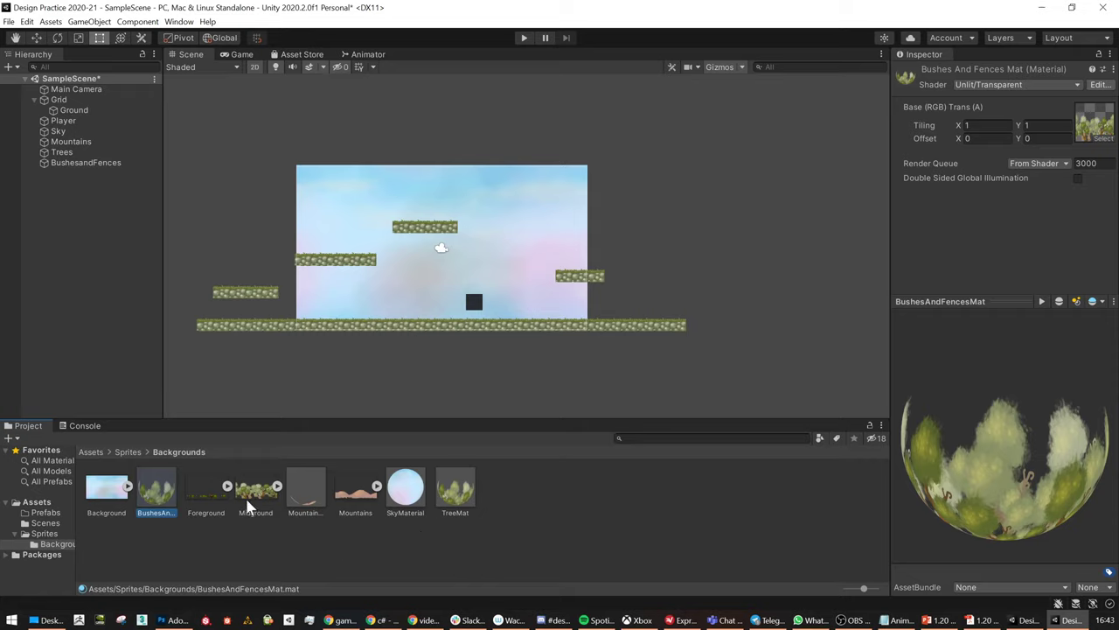
# Replace BushesAndFencesMat's texture with Foreground and apply the material to the BushesandFences quad
pyautogui.click(1093, 124)
pyautogui.press('Delete')
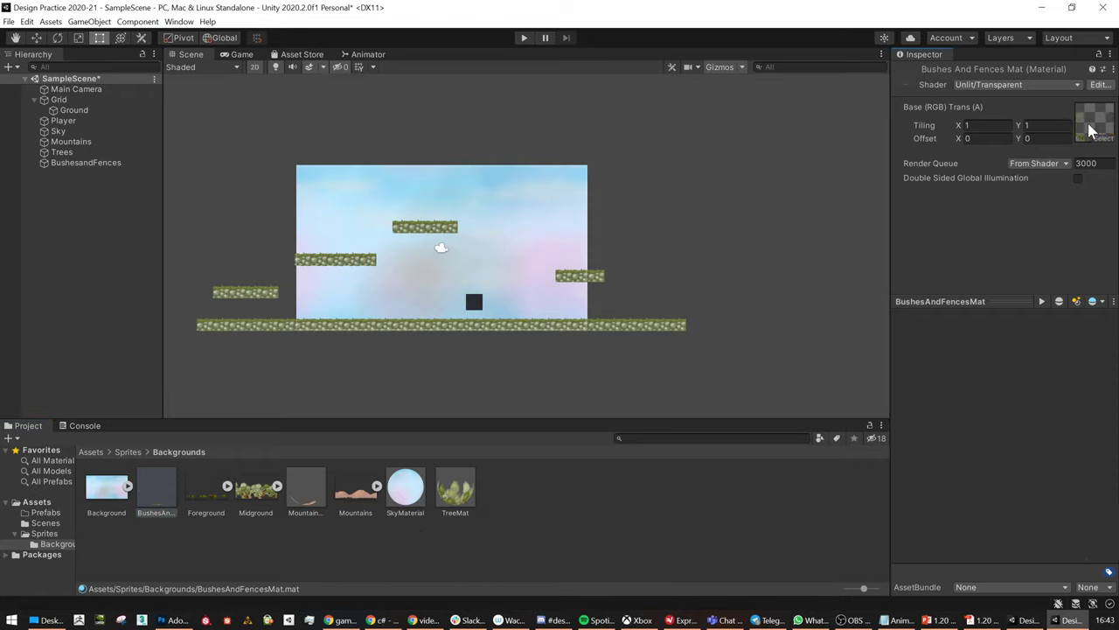
pyautogui.moveTo(209, 488); pyautogui.dragTo(1094, 139)
pyautogui.moveTo(158, 504); pyautogui.dragTo(509, 229)
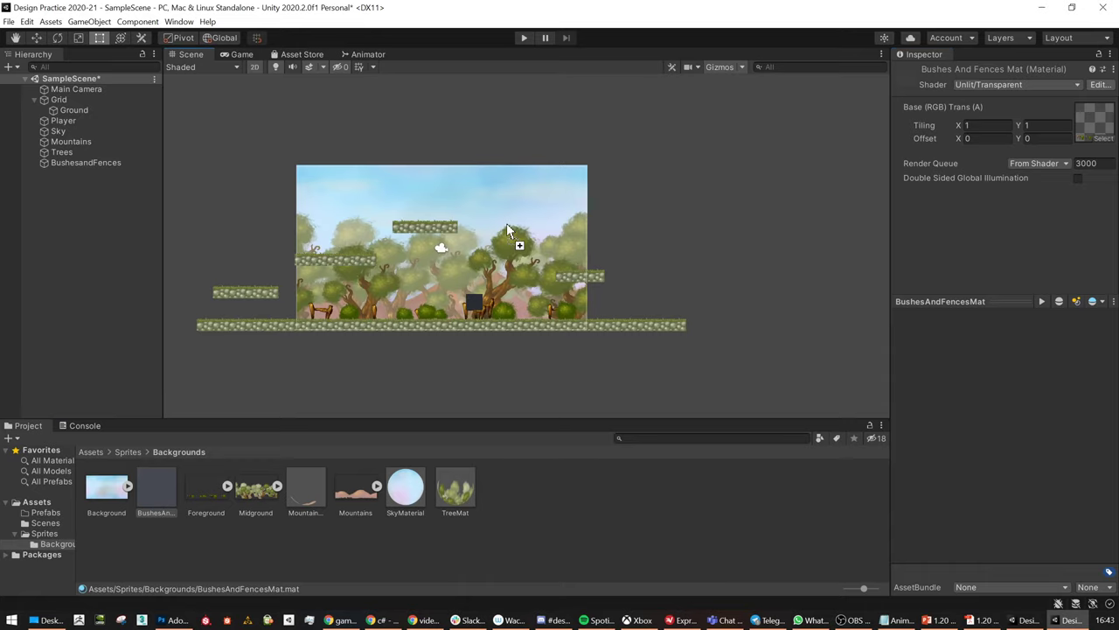
# Examine the depth spacing of the background layers in 3D, return to 2D and view the result in the Game view
pyautogui.click(254, 66)
pyautogui.keyDown('alt'); pyautogui.moveTo(549, 231); pyautogui.dragTo(466, 347); pyautogui.keyUp('alt')
pyautogui.scroll(3, 541, 333)
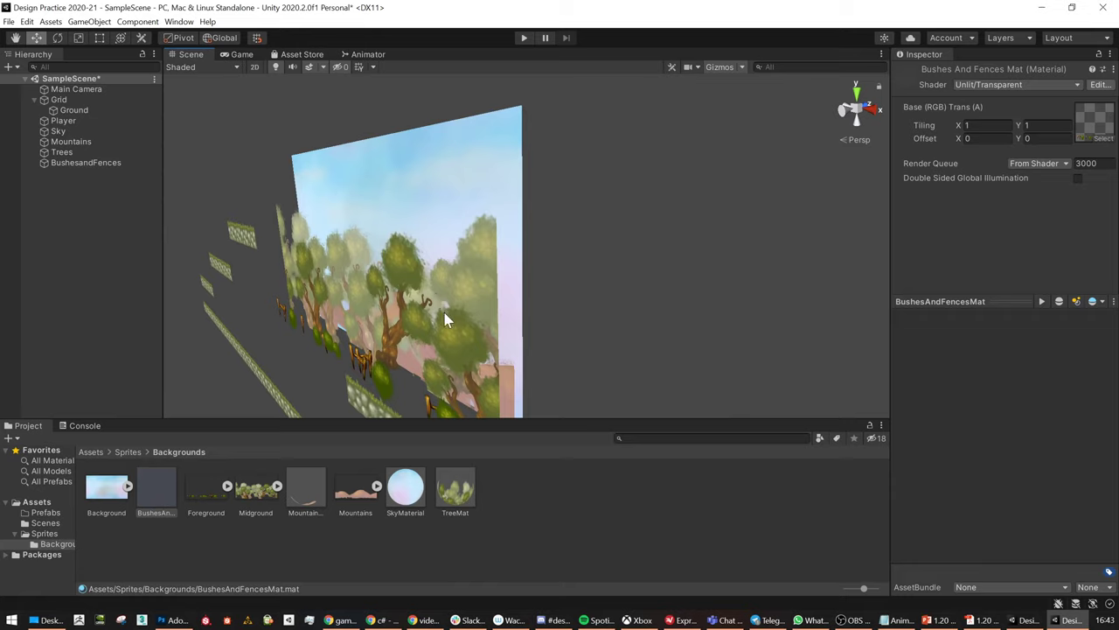
pyautogui.keyDown('alt'); pyautogui.moveTo(574, 318); pyautogui.dragTo(403, 382); pyautogui.keyUp('alt')
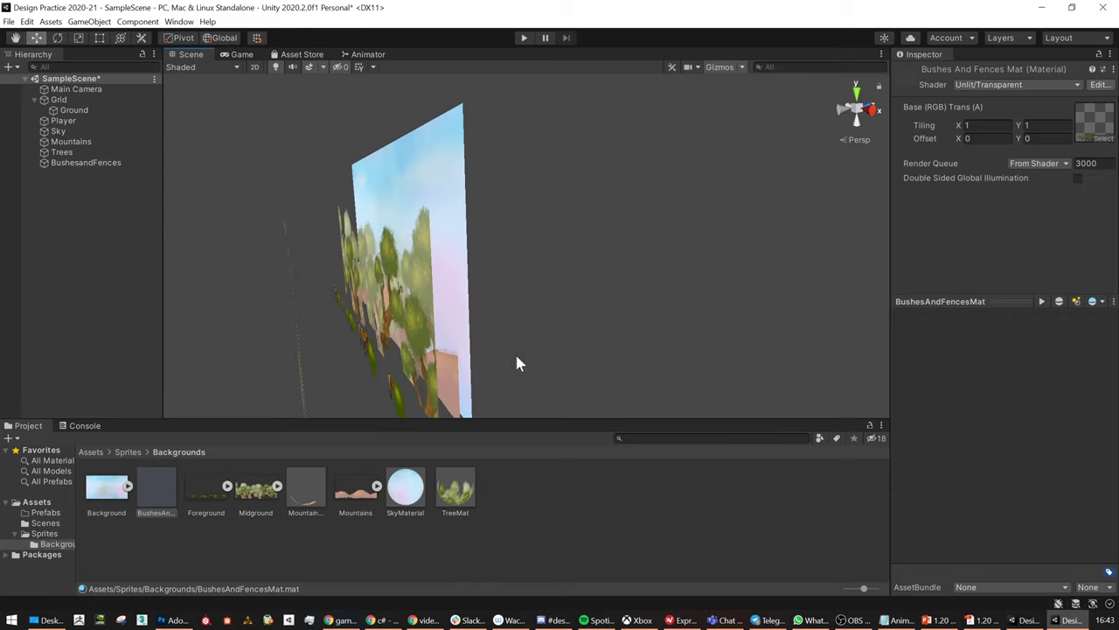
pyautogui.keyDown('alt'); pyautogui.moveTo(515, 362); pyautogui.dragTo(487, 348); pyautogui.keyUp('alt')
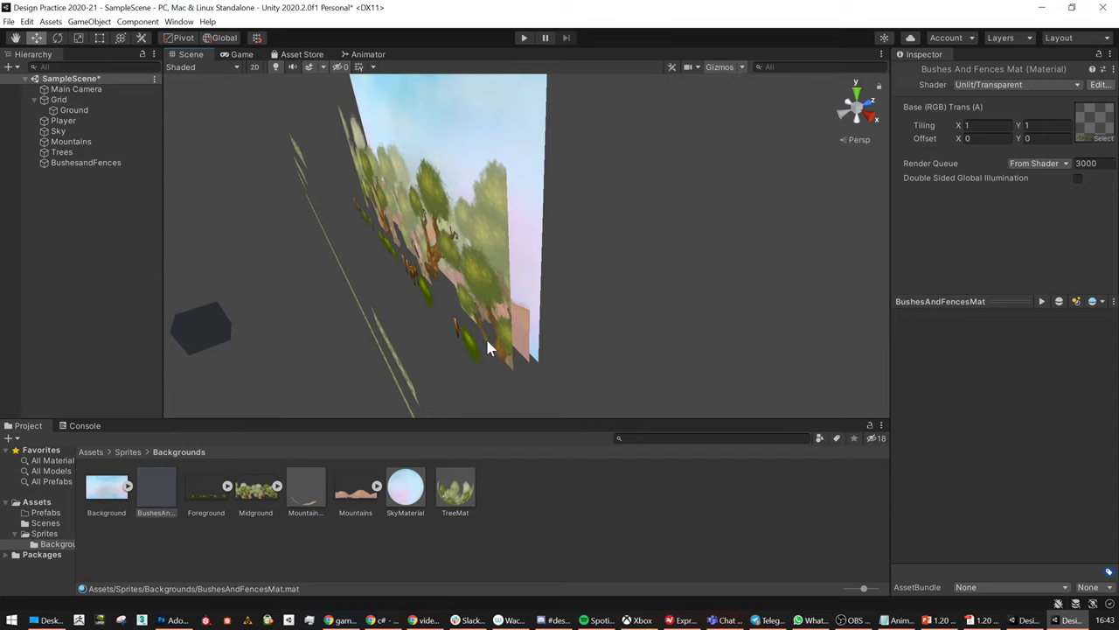
pyautogui.keyDown('alt'); pyautogui.moveTo(564, 307); pyautogui.dragTo(516, 245); pyautogui.keyUp('alt')
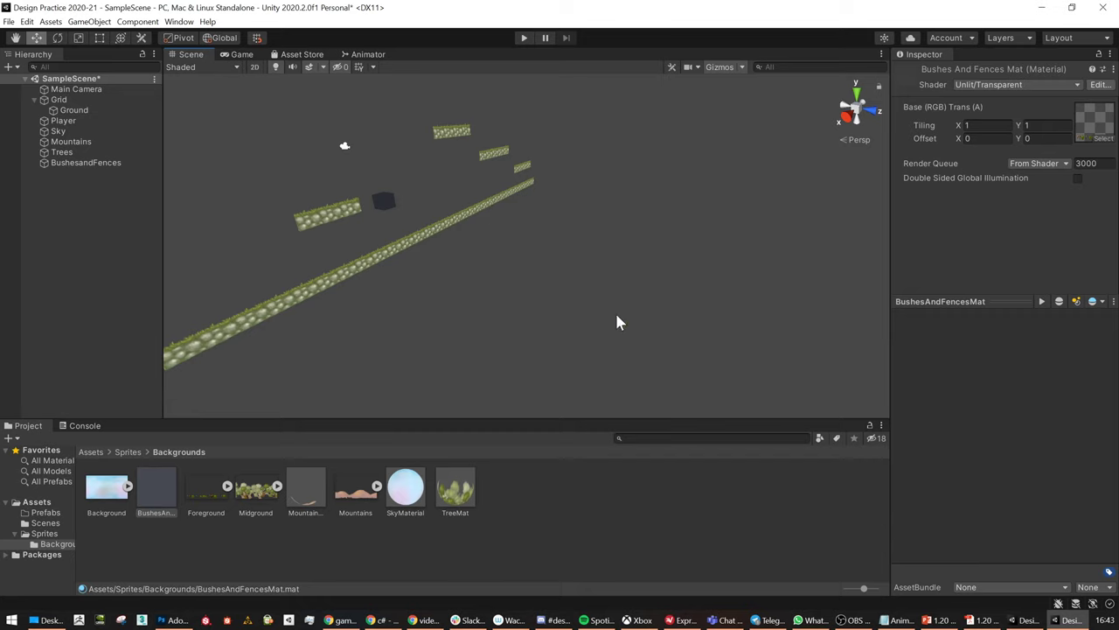
pyautogui.keyDown('alt'); pyautogui.moveTo(383, 257); pyautogui.dragTo(572, 350); pyautogui.keyUp('alt')
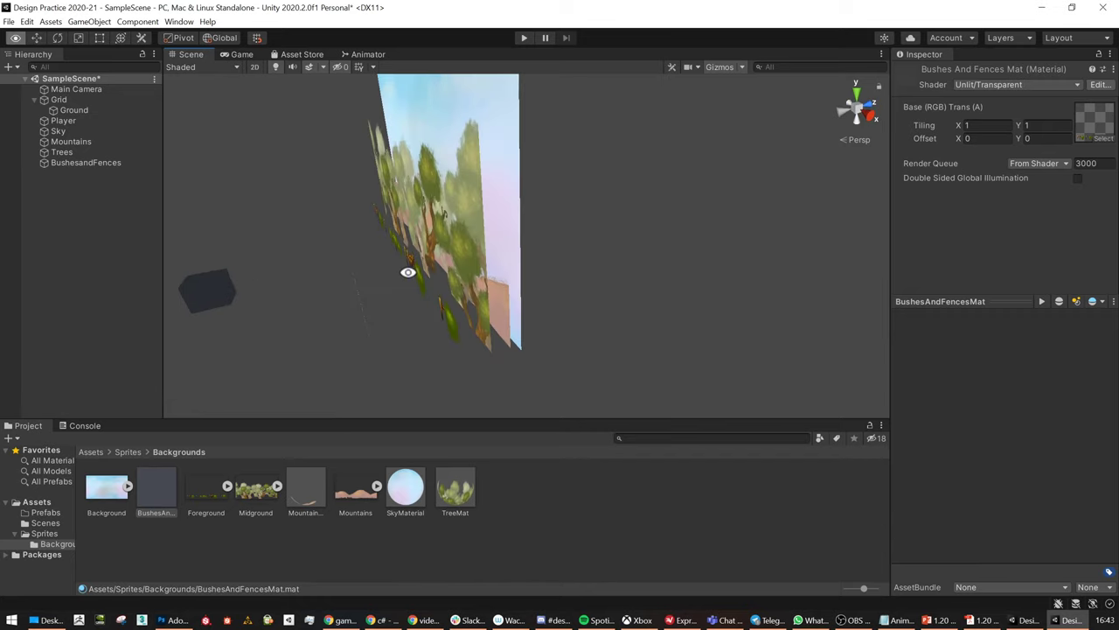
pyautogui.keyDown('alt'); pyautogui.moveTo(407, 270); pyautogui.dragTo(602, 245); pyautogui.keyUp('alt')
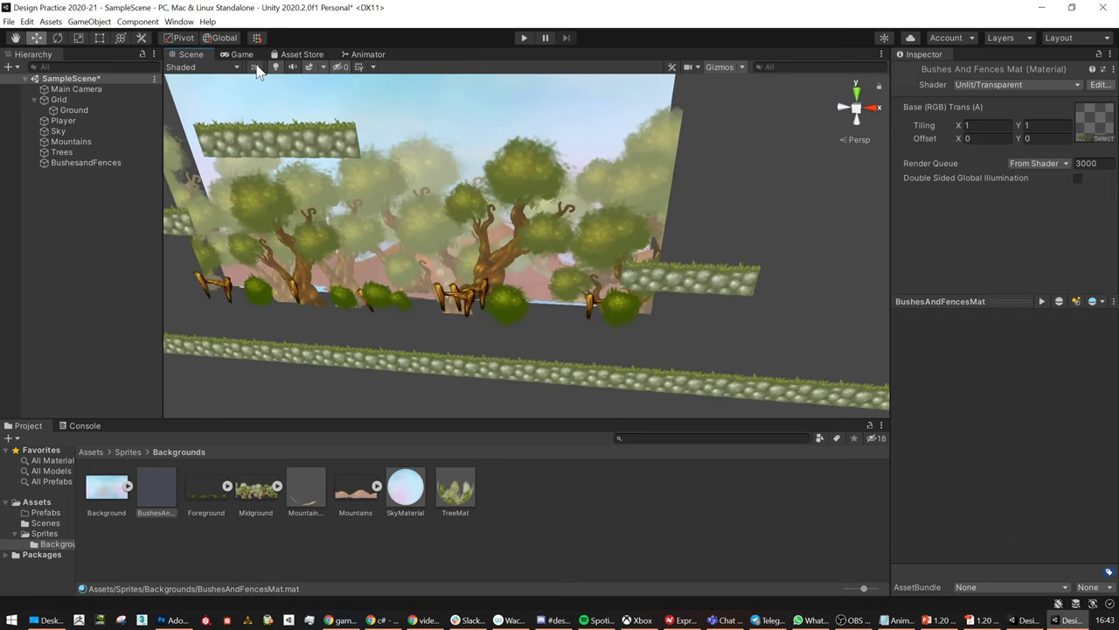
pyautogui.click(254, 66)
pyautogui.press('t')
pyautogui.click(241, 55)
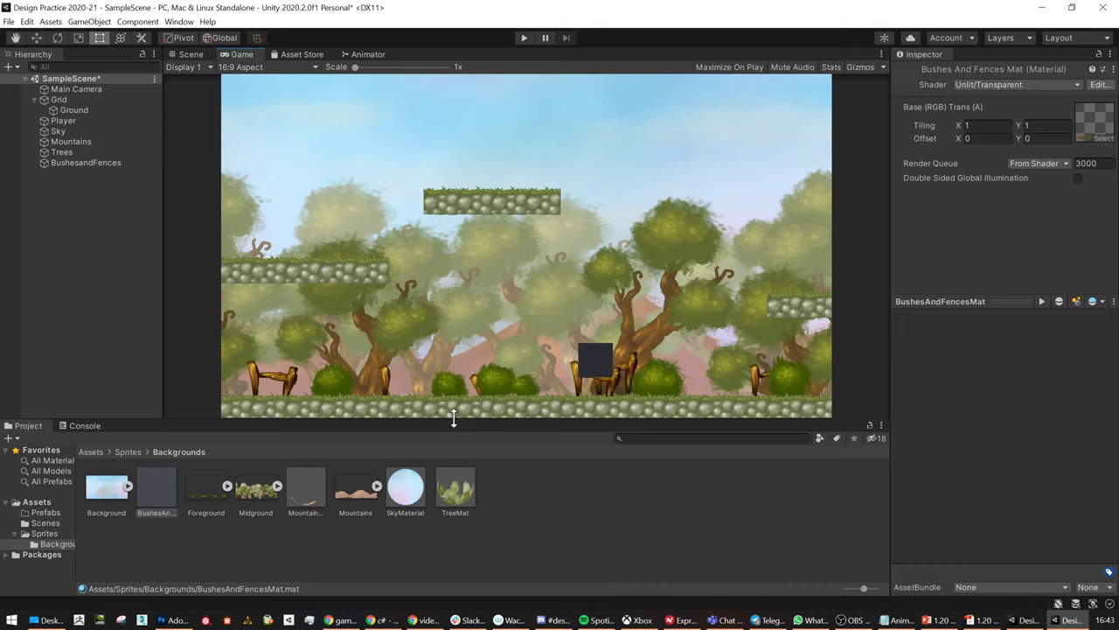
# Test shifting the Mountains quad's texture with its X offset in the Game view and undo the change
pyautogui.click(76, 140)
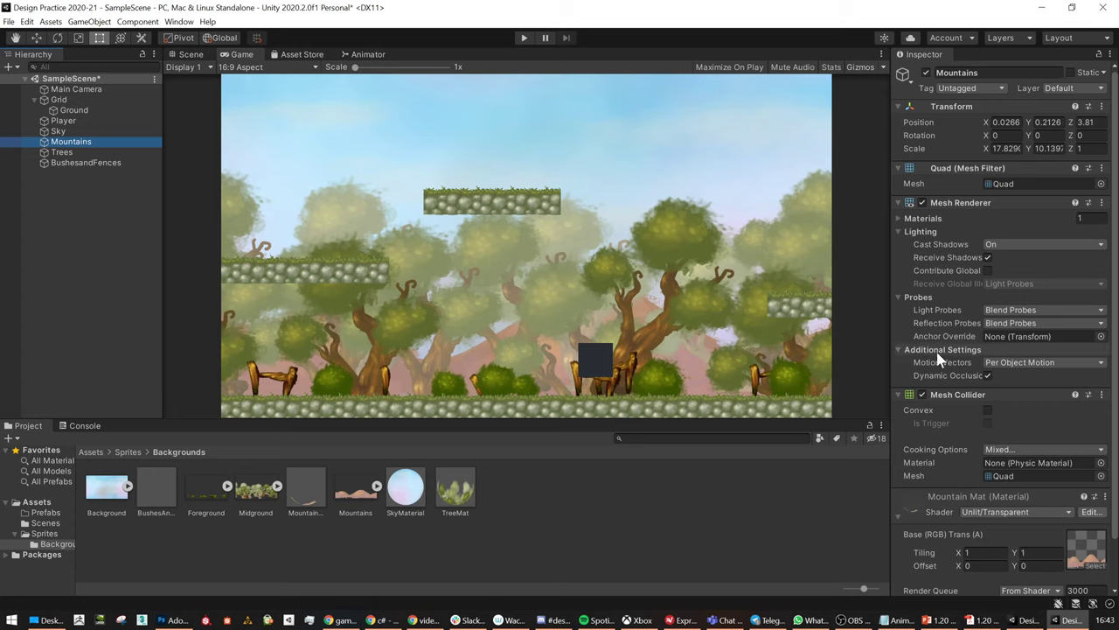
pyautogui.scroll(-2, 940, 341)
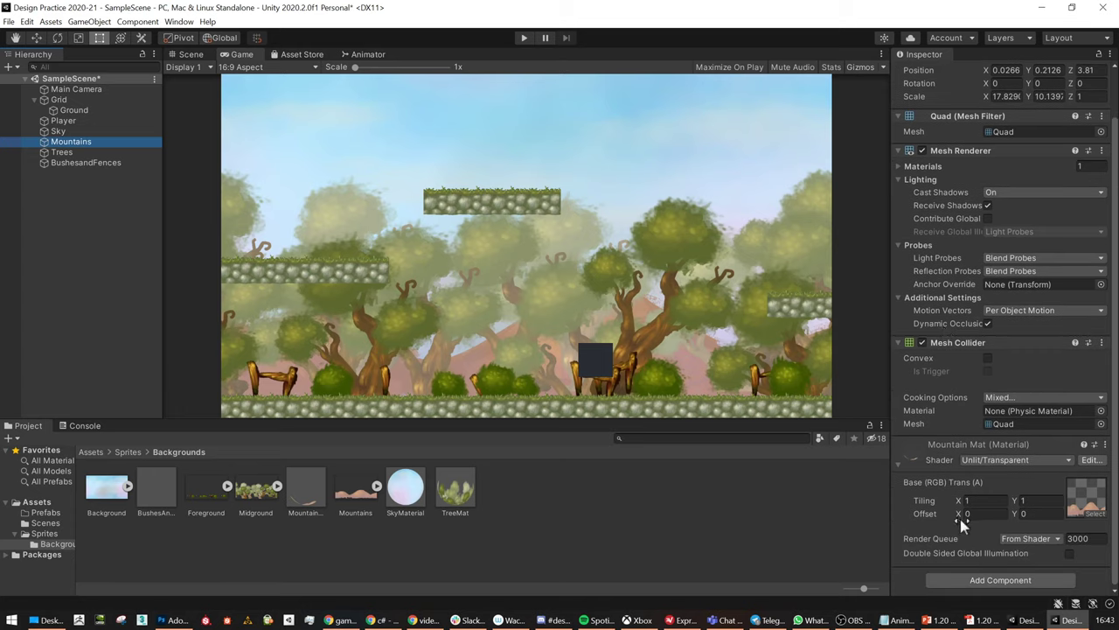
pyautogui.moveTo(960, 516); pyautogui.dragTo(924, 514)
pyautogui.hotkey('ctrl', 'z')
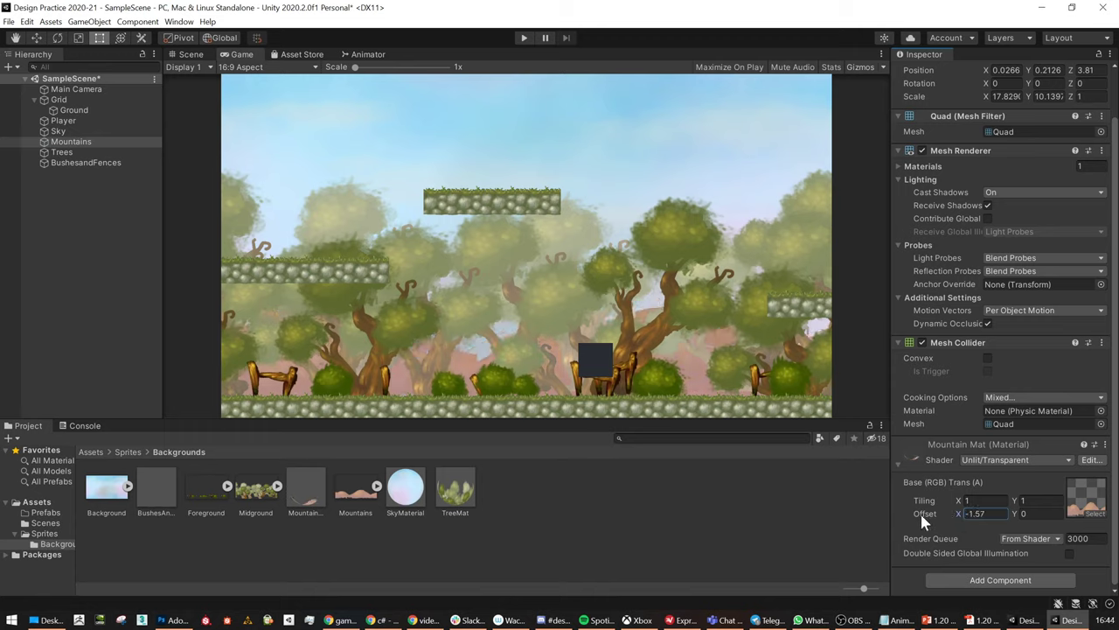
# Test shifting the Trees quad's texture with its material's X offset in the Game view and reset the offset to 0
pyautogui.click(60, 151)
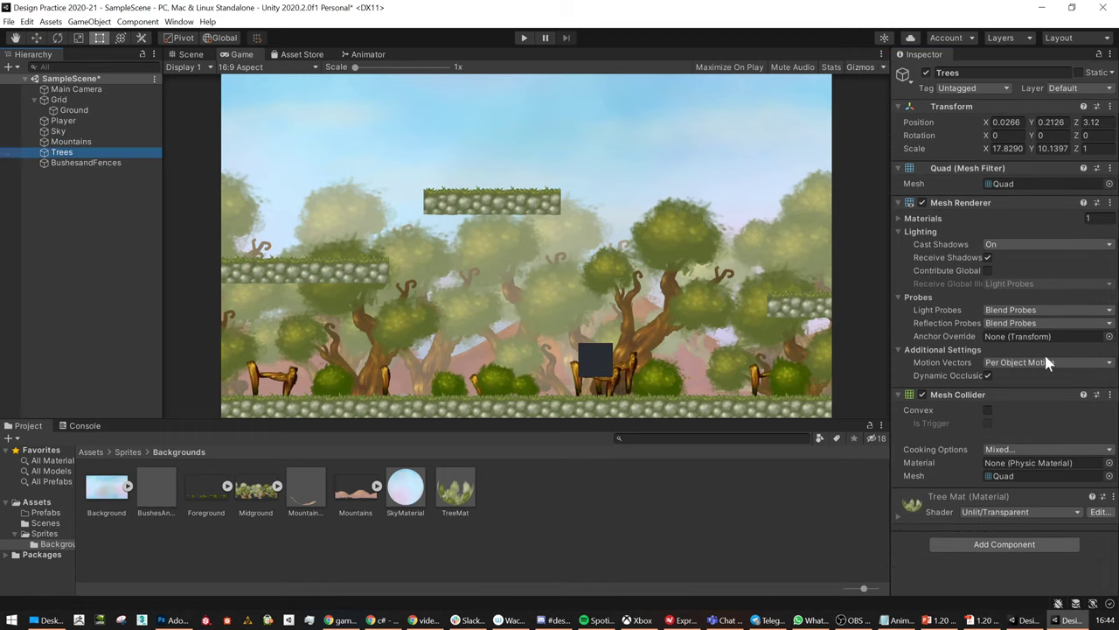
pyautogui.click(903, 515)
pyautogui.scroll(-2, 956, 472)
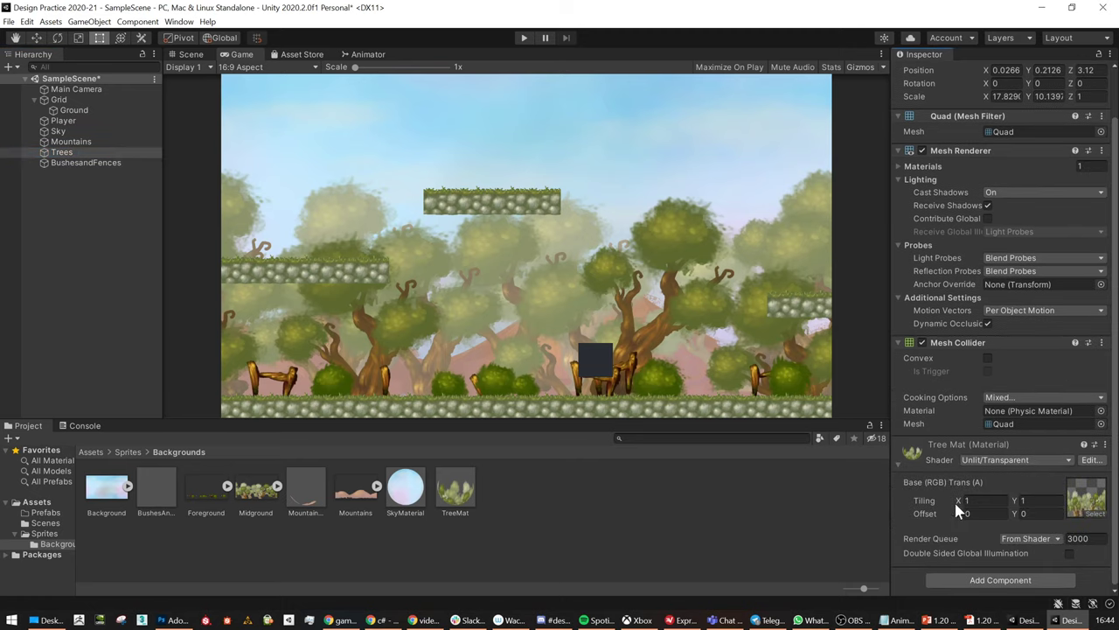
pyautogui.moveTo(960, 516); pyautogui.dragTo(986, 514)
pyautogui.doubleClick(979, 513)
pyautogui.write('0')
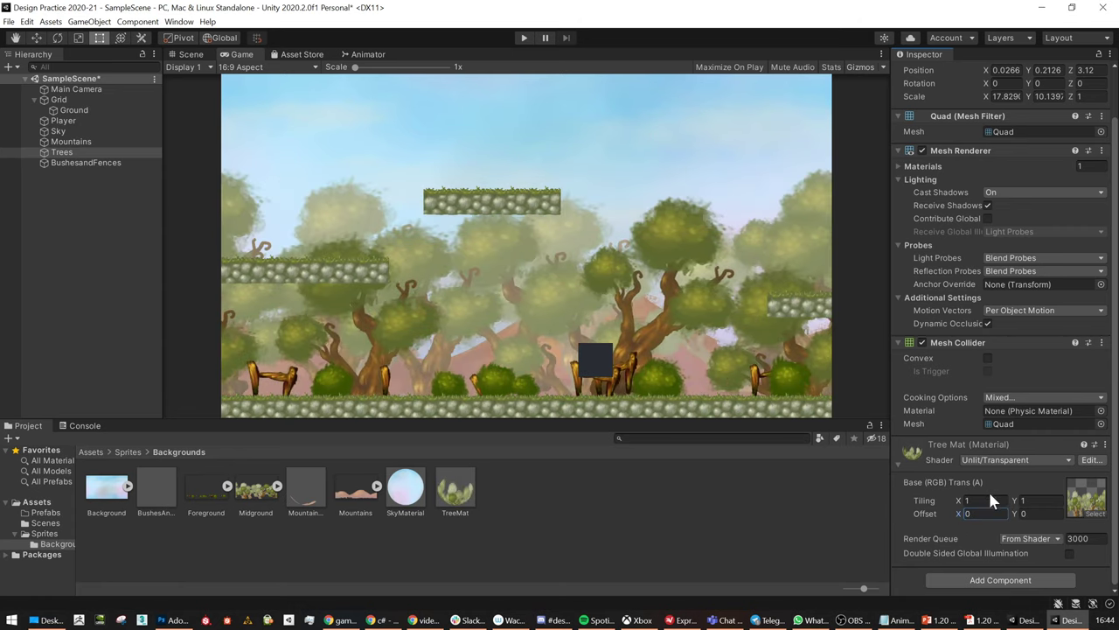
# Test shifting the Mountains texture and then the Sky texture, to an X offset of about 0.39, and undo the Sky shift
pyautogui.click(97, 141)
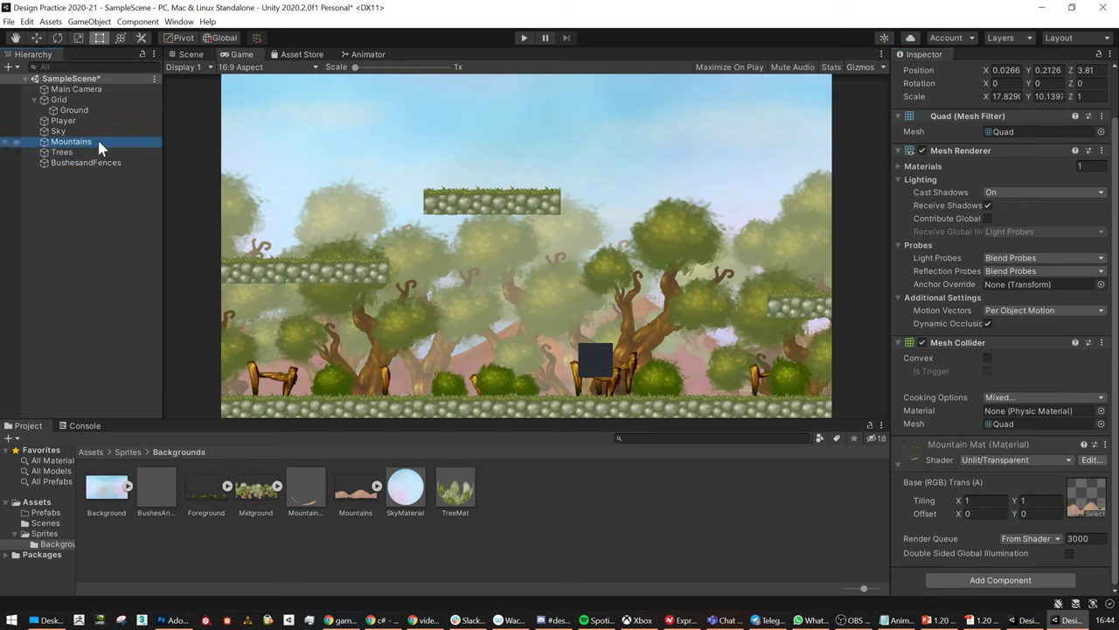
pyautogui.moveTo(960, 514); pyautogui.dragTo(970, 510)
pyautogui.click(98, 131)
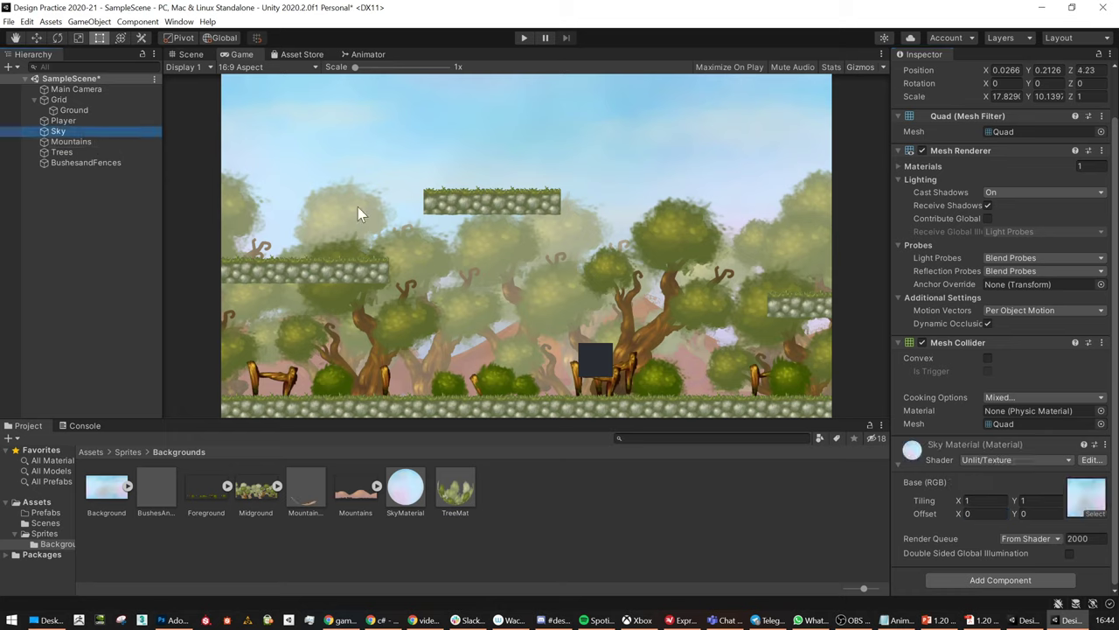
pyautogui.moveTo(960, 515); pyautogui.dragTo(974, 521)
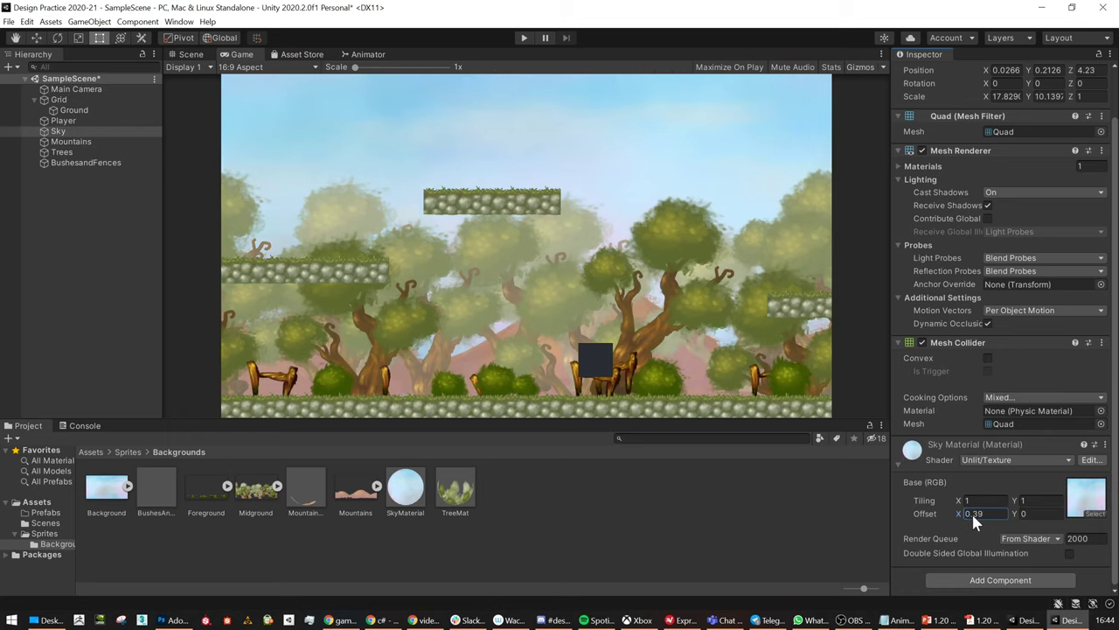
pyautogui.hotkey('ctrl', 'z')
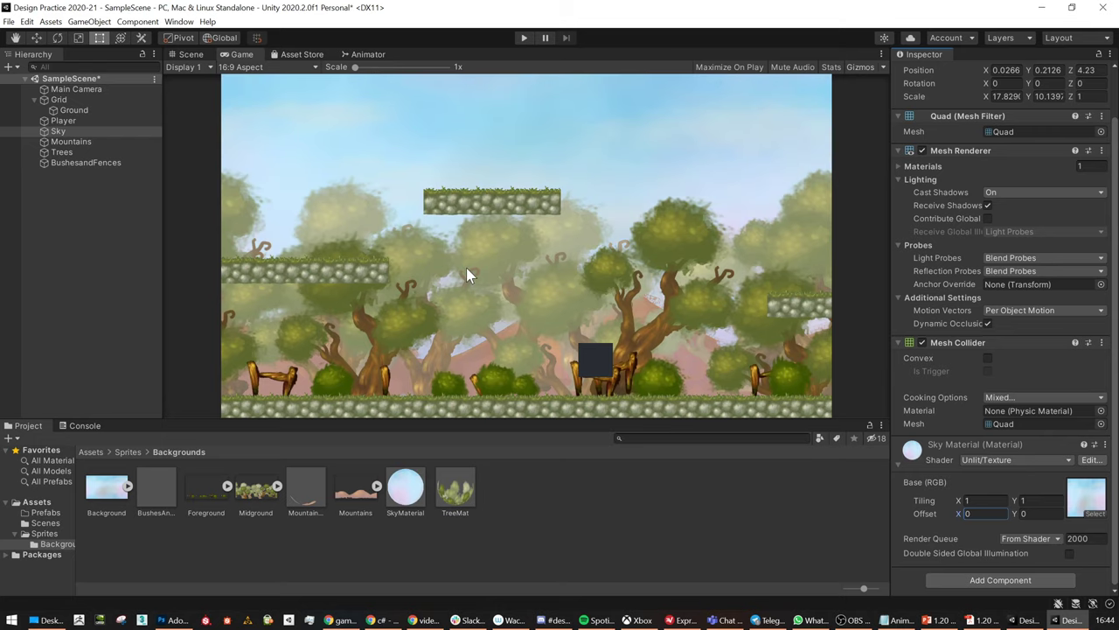